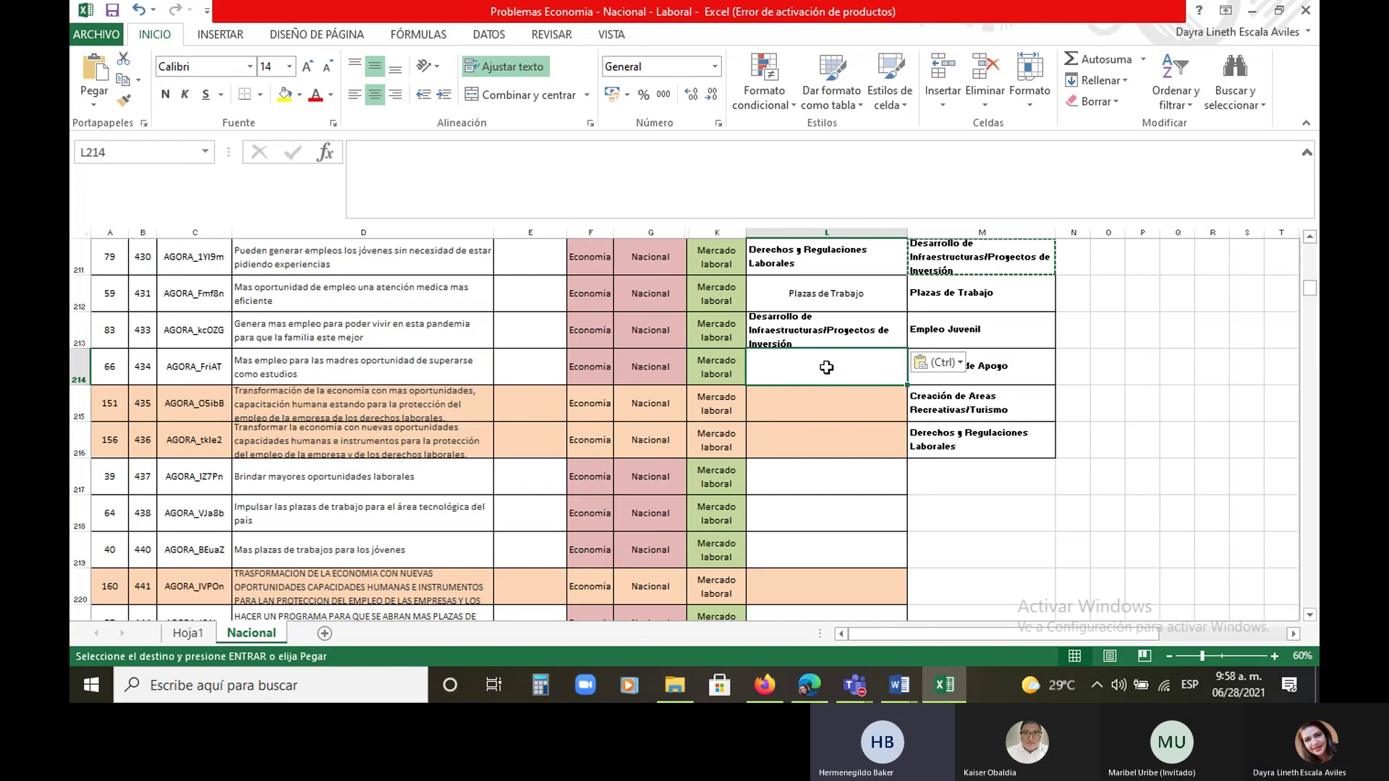
Enter Programas de Apoyo in L214 and copy the Desarrollo de Infraestructuras/Proyectos de Inversión category from M211 into L215:L216
text(programas de Apoyo)
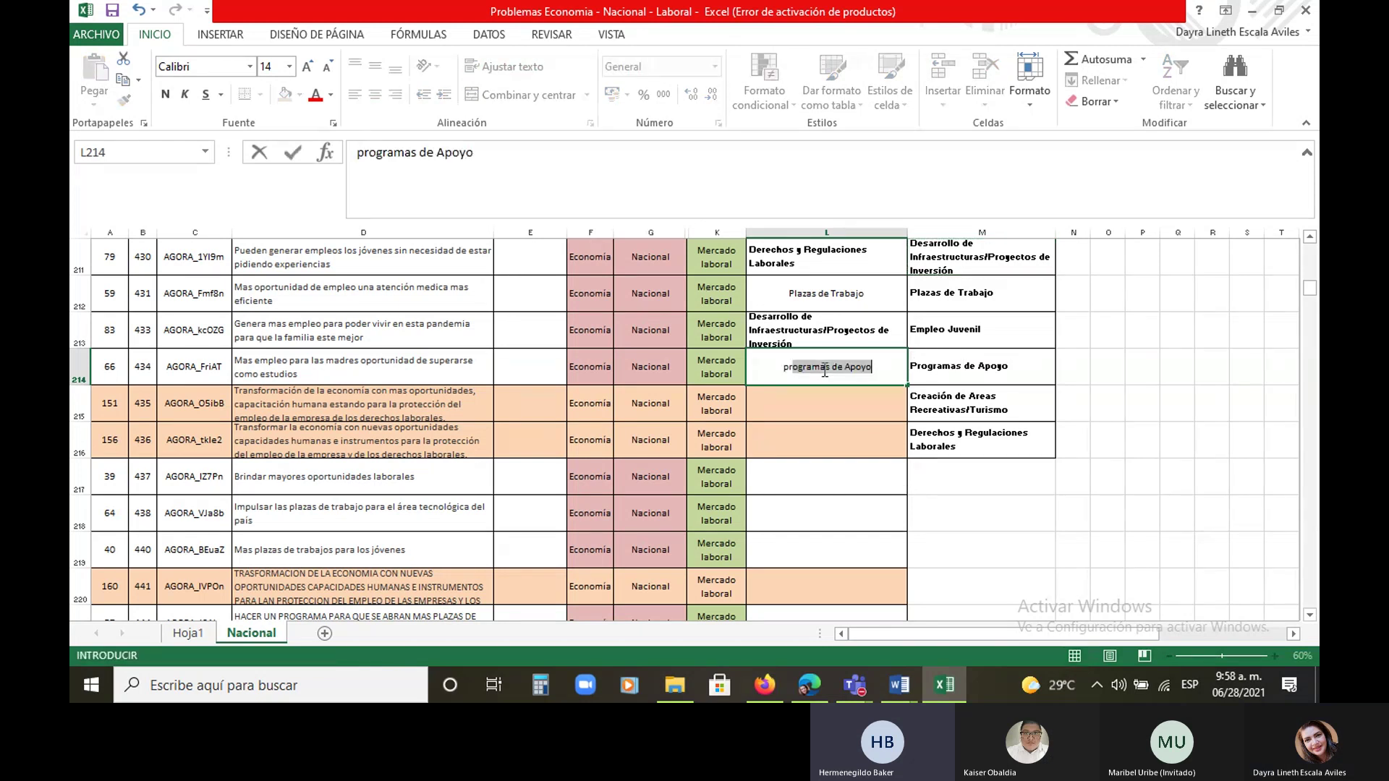
key(Return)
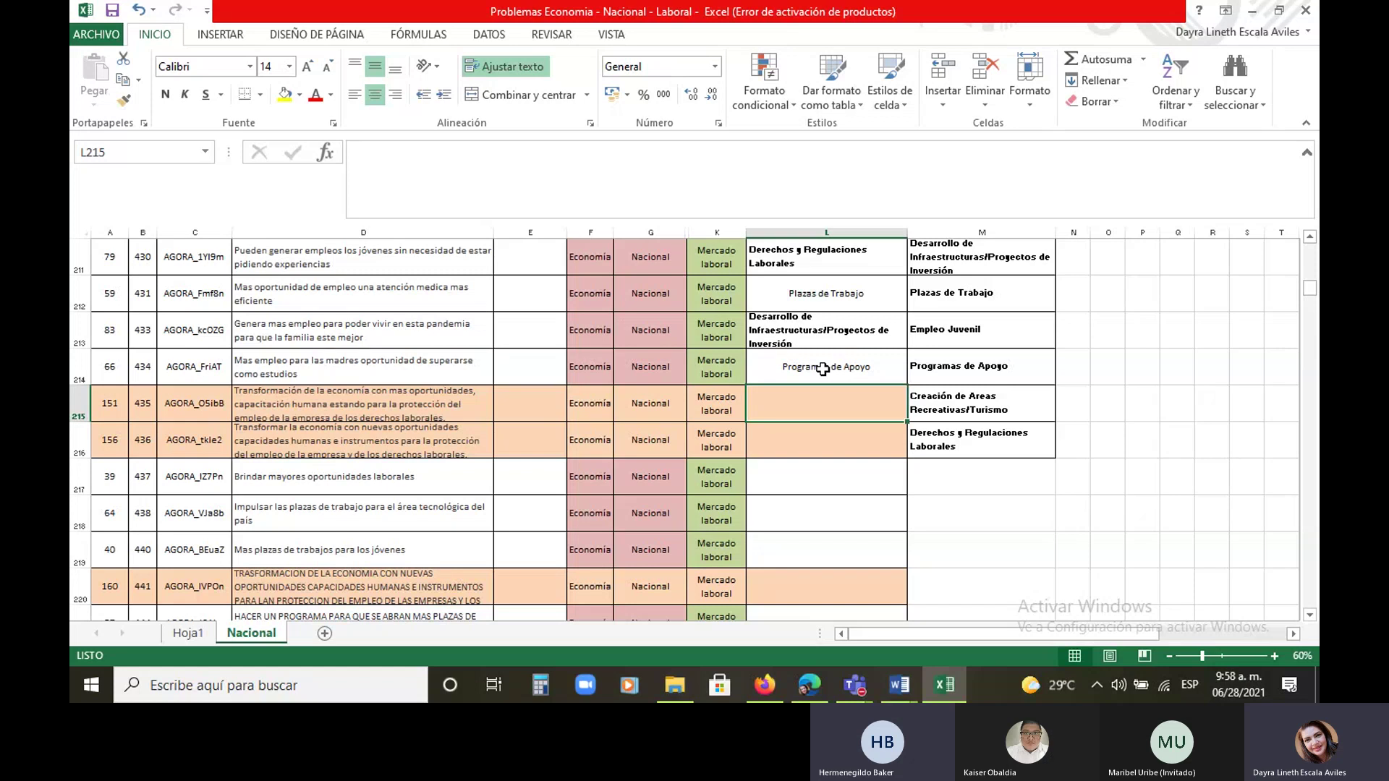
click(941, 261)
right_click(938, 264)
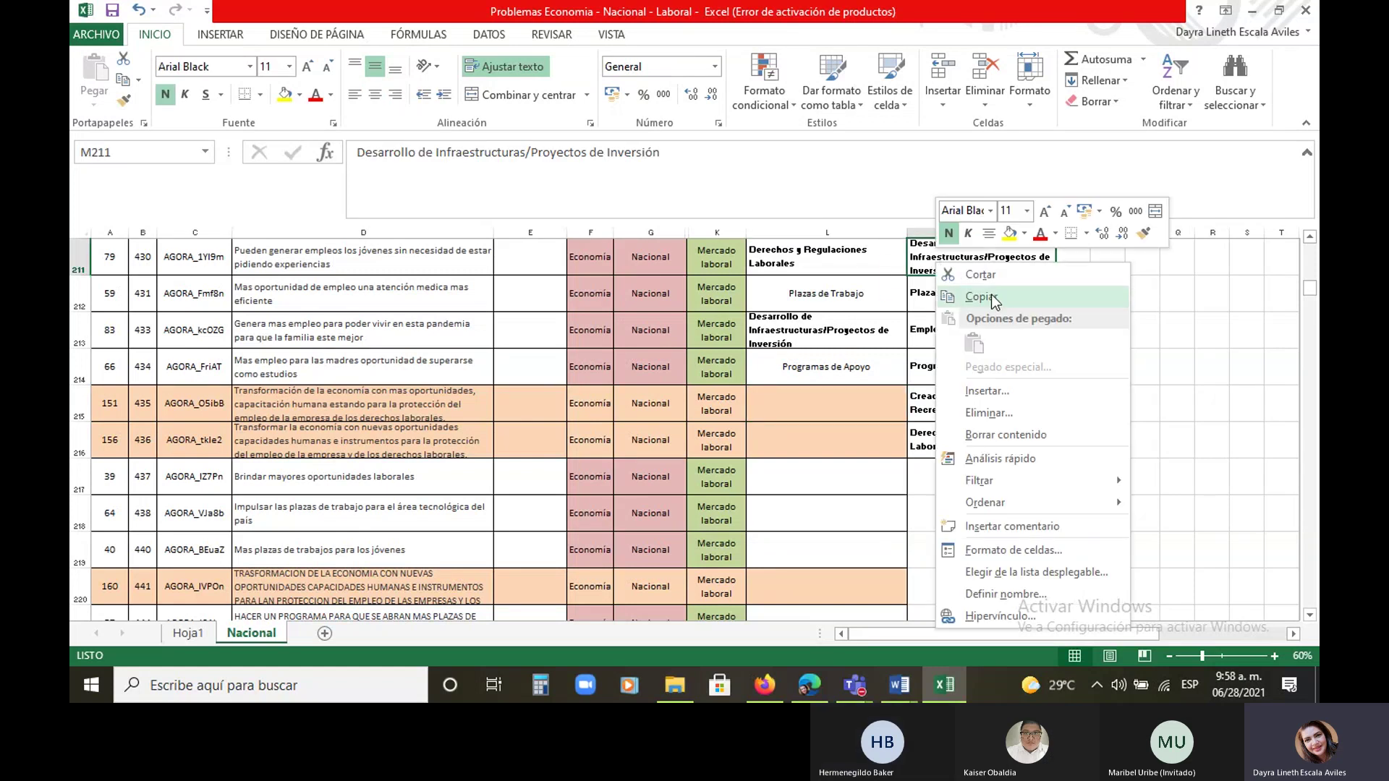
click(981, 296)
drag(749, 406, 767, 441)
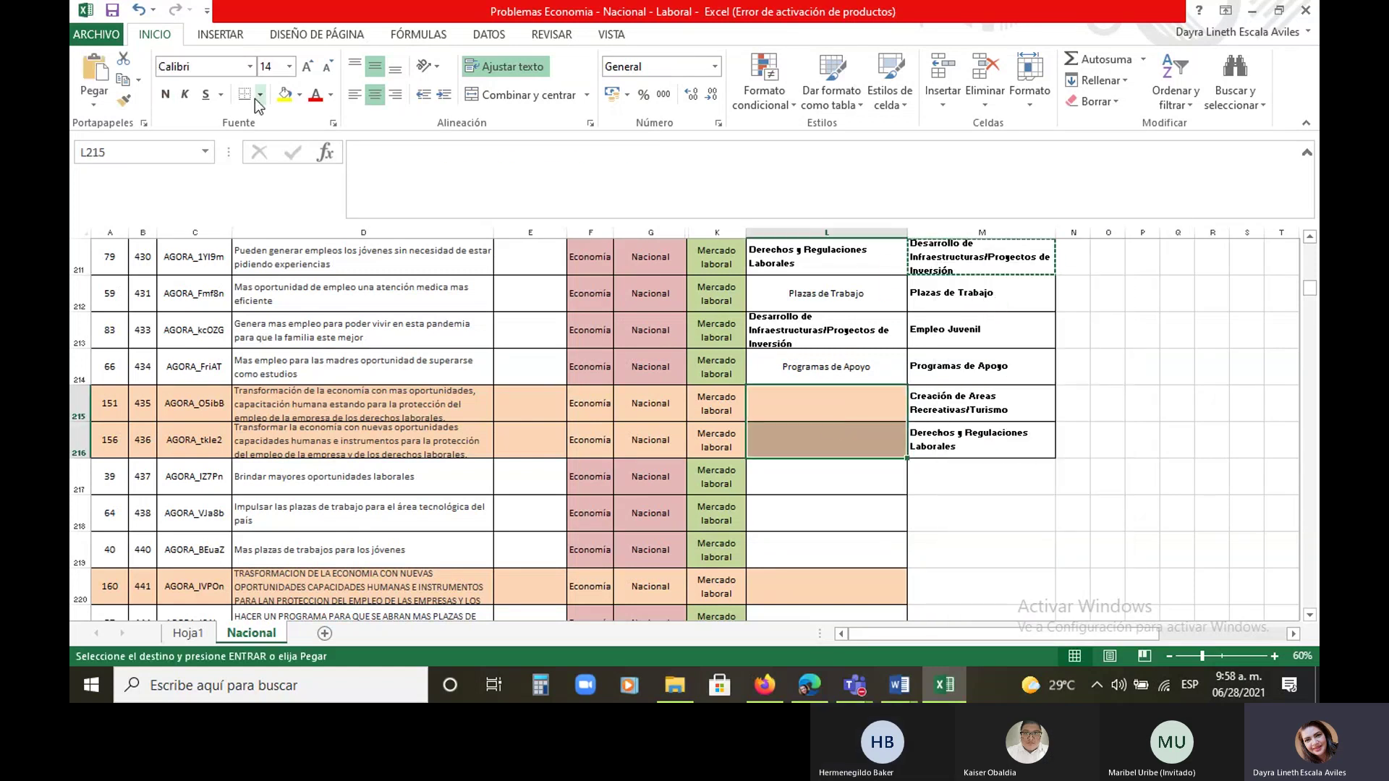
click(94, 72)
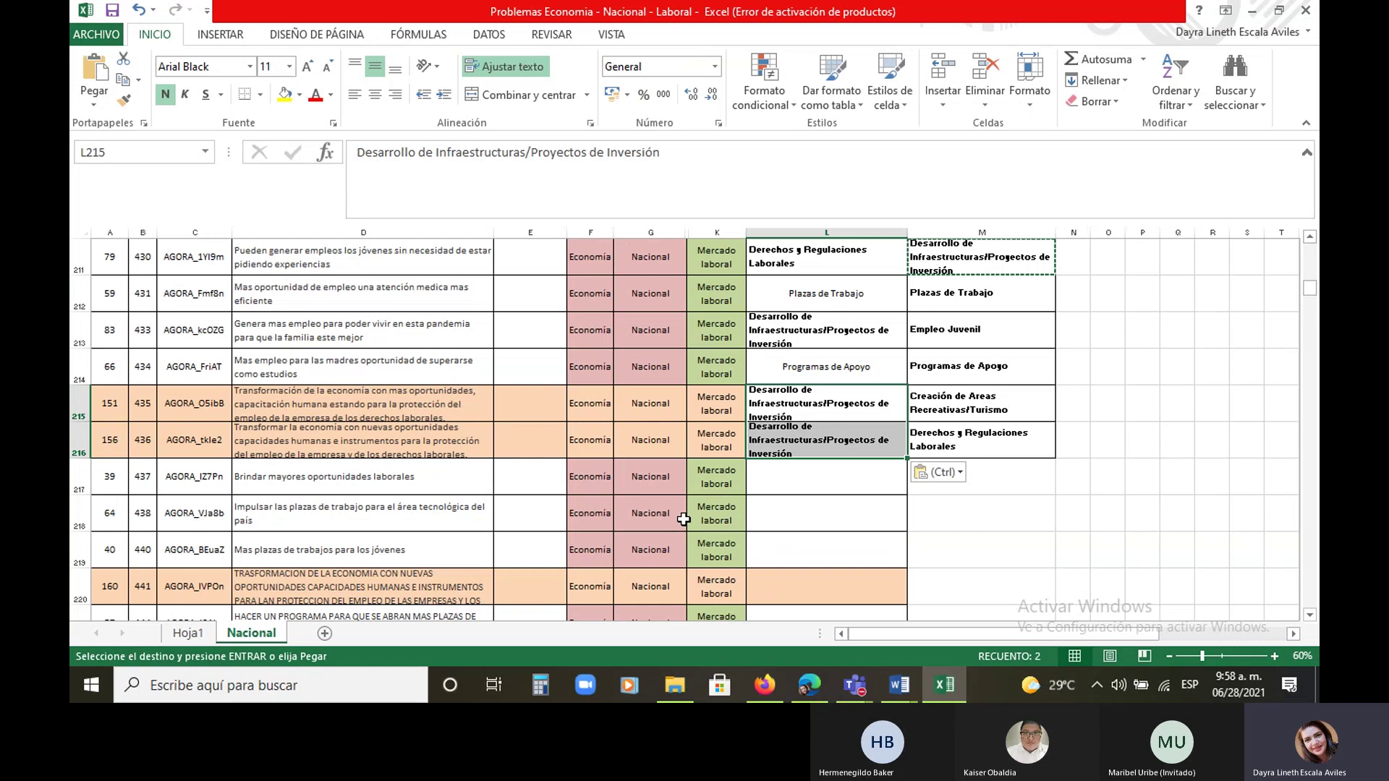
Classify the "Brindar mayores oportunidades laborales" proposal in row 217 as Plaza de Trabajo in column L
click(784, 479)
scroll(311, 338, down, 1)
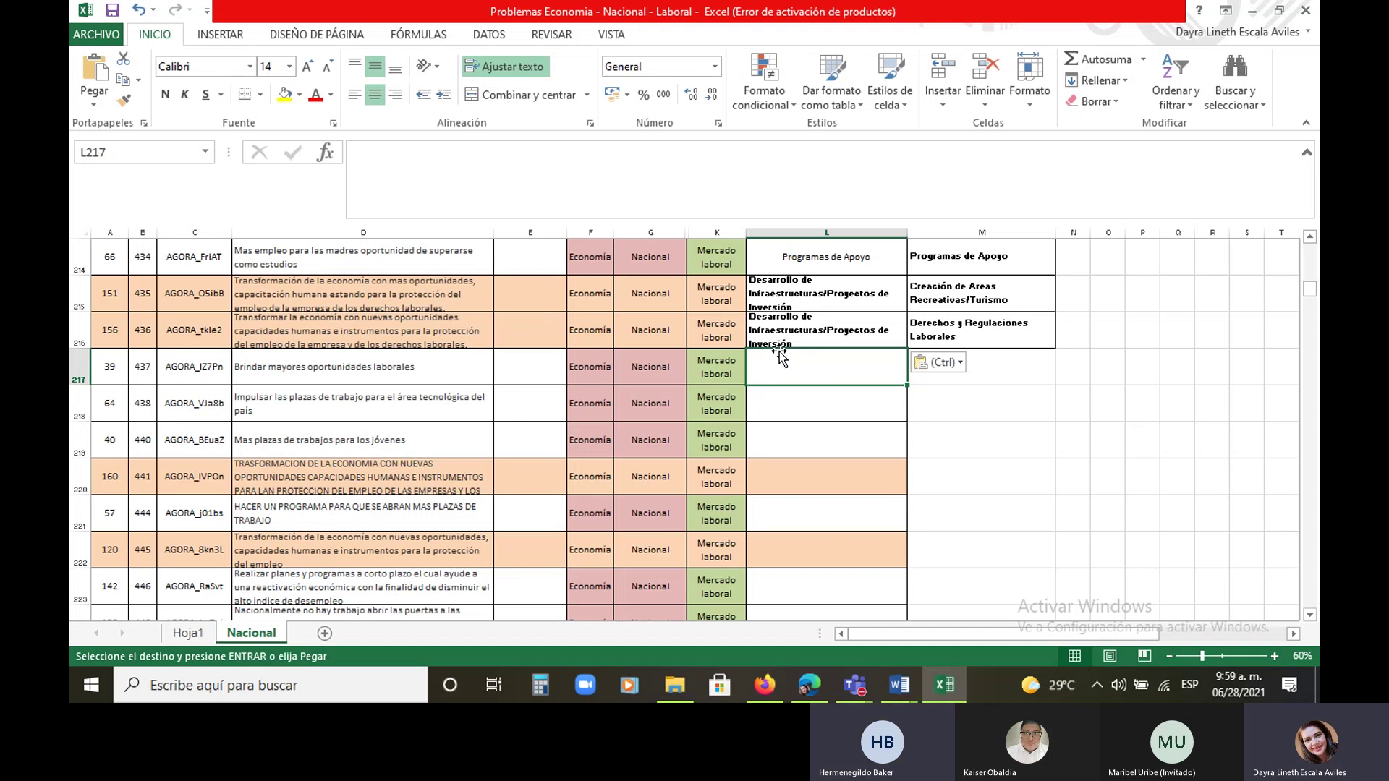
text(plaz)
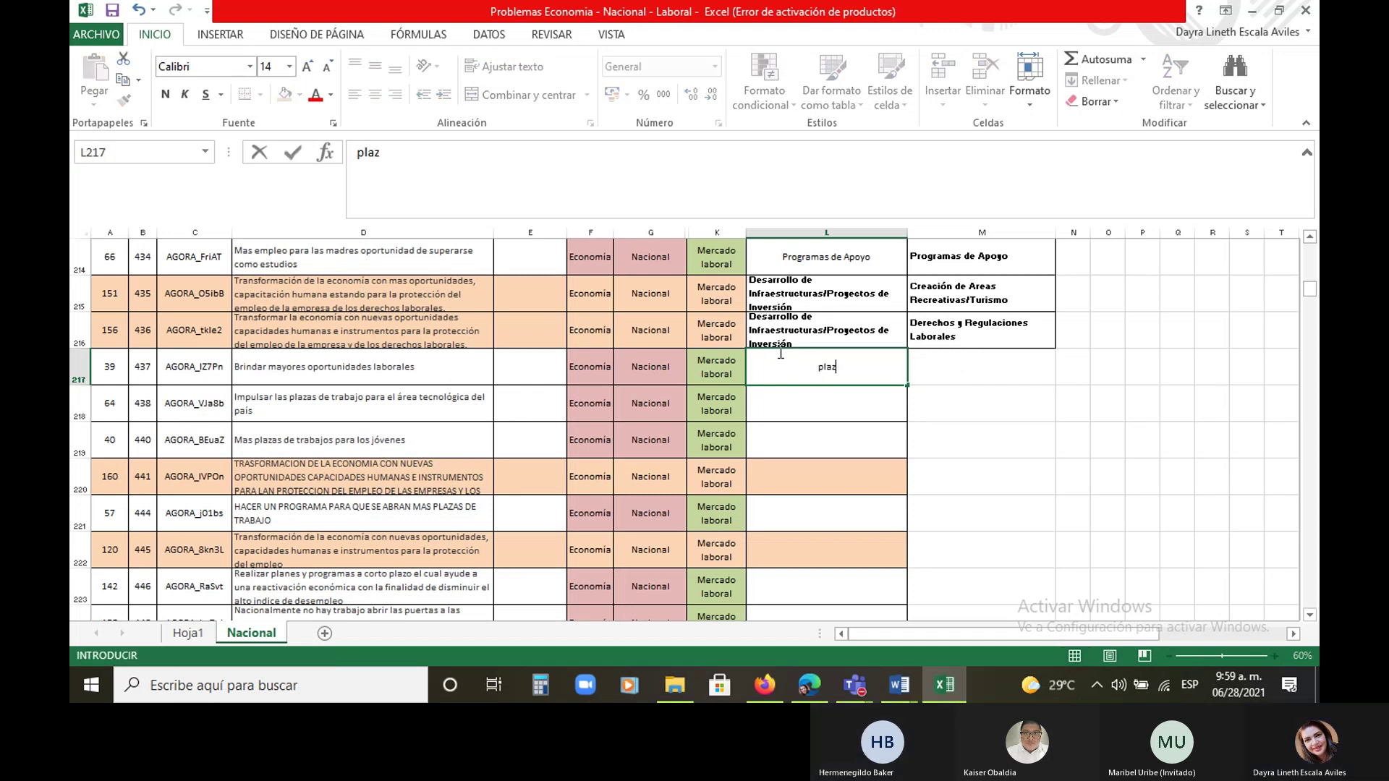
text(a de)
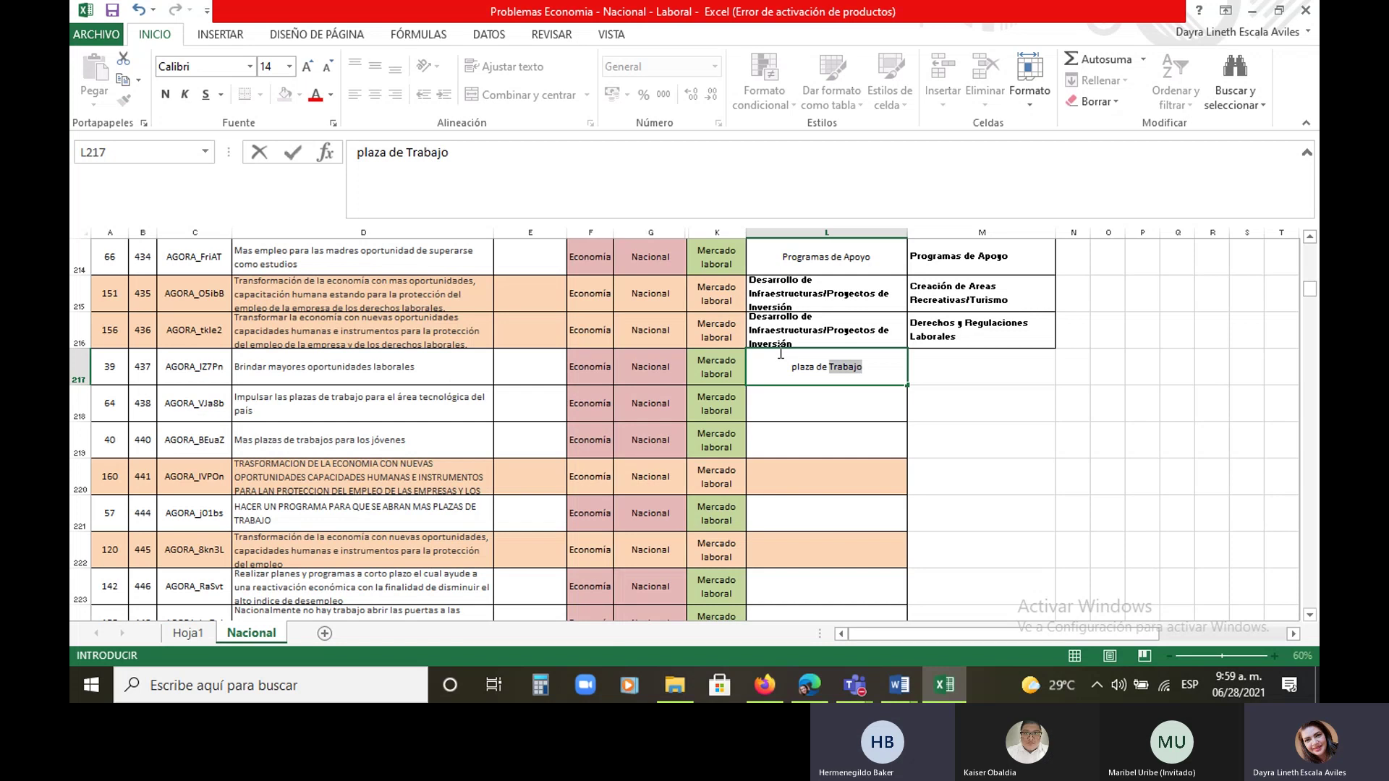
key(Return)
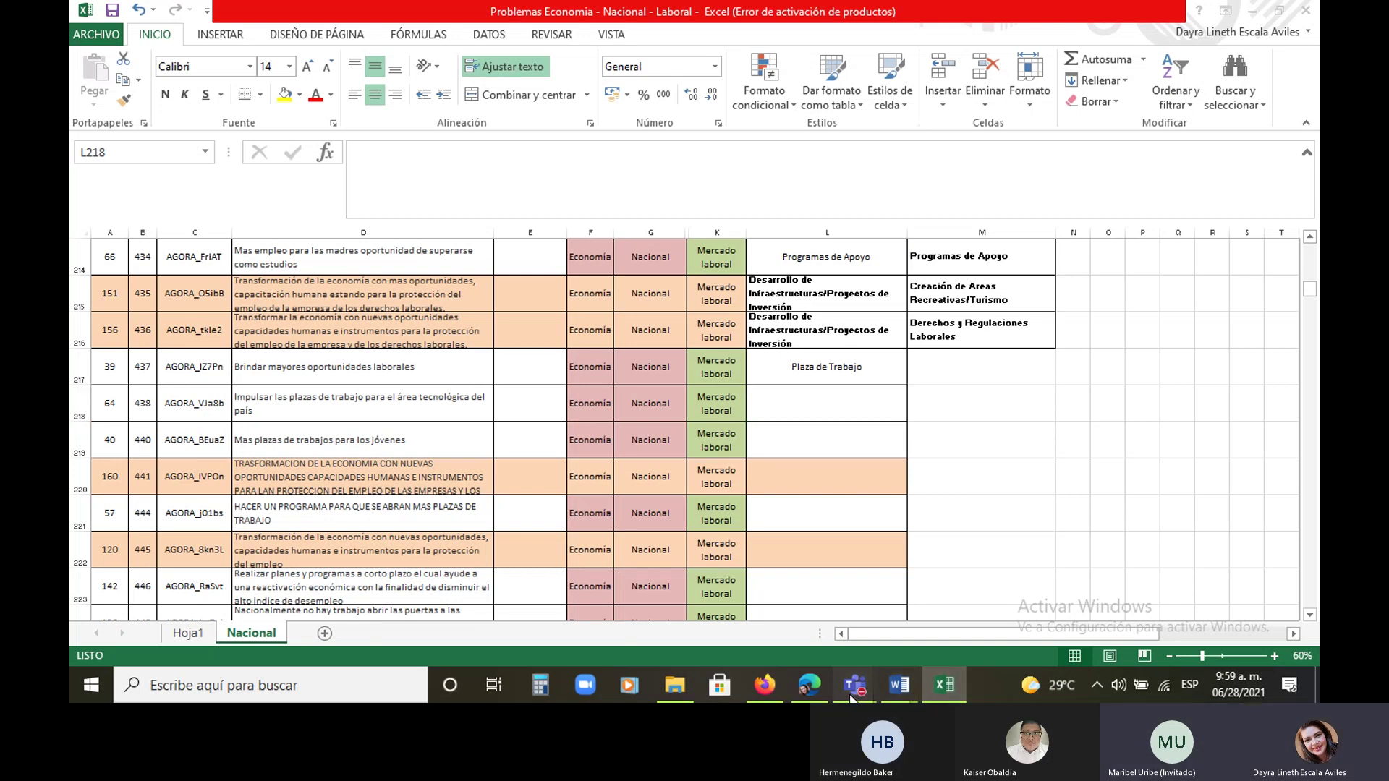
Check the full proposal text in D218 and enter Programas de Apoyo as its category in L218
mouse_move(863, 699)
mouse_move(926, 596)
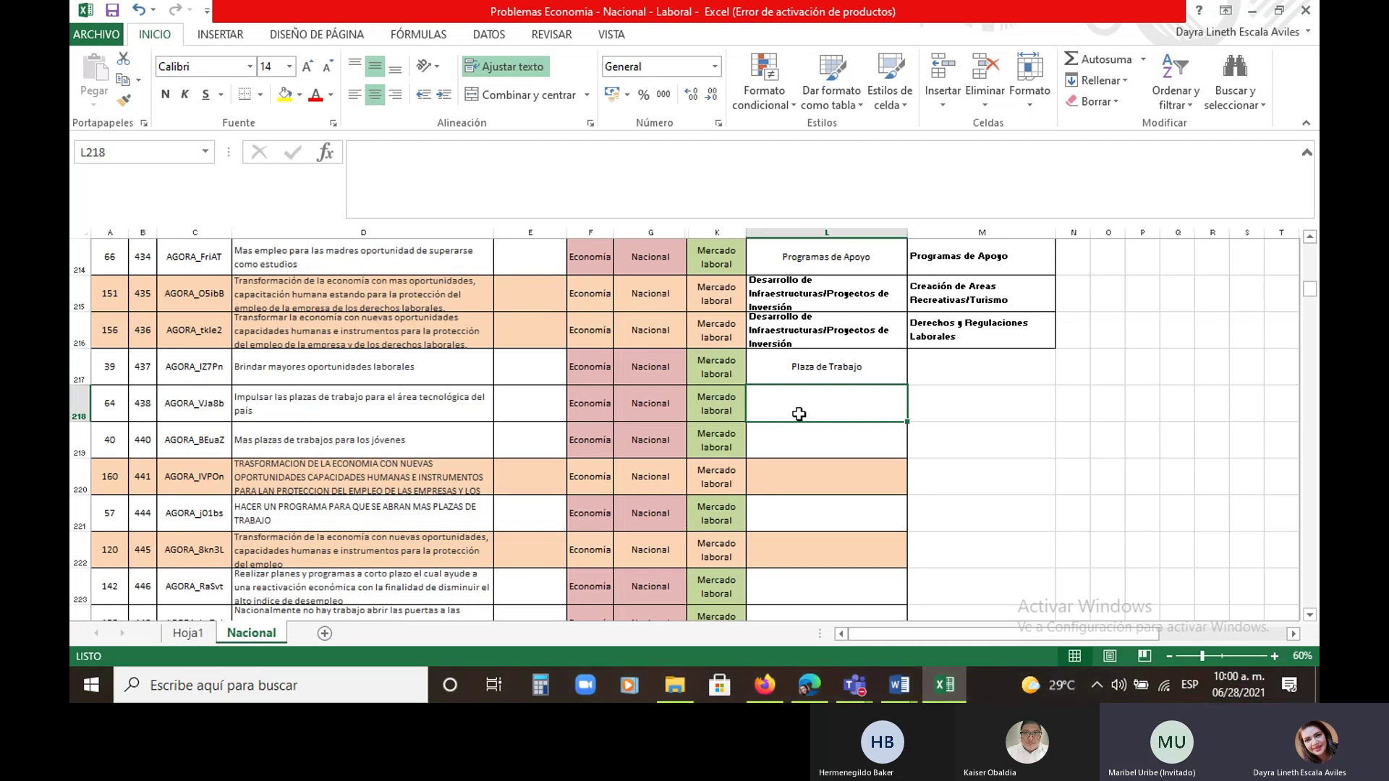
click(297, 403)
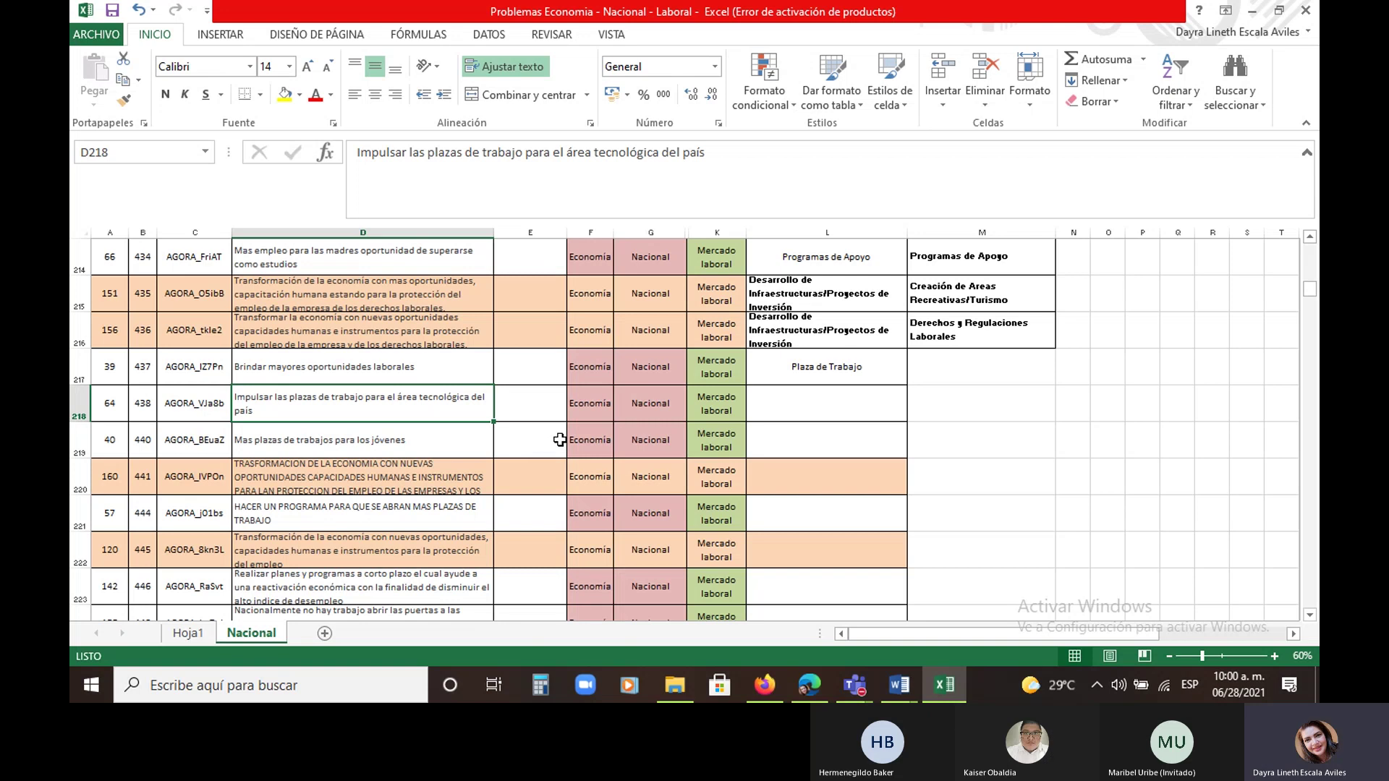
click(788, 407)
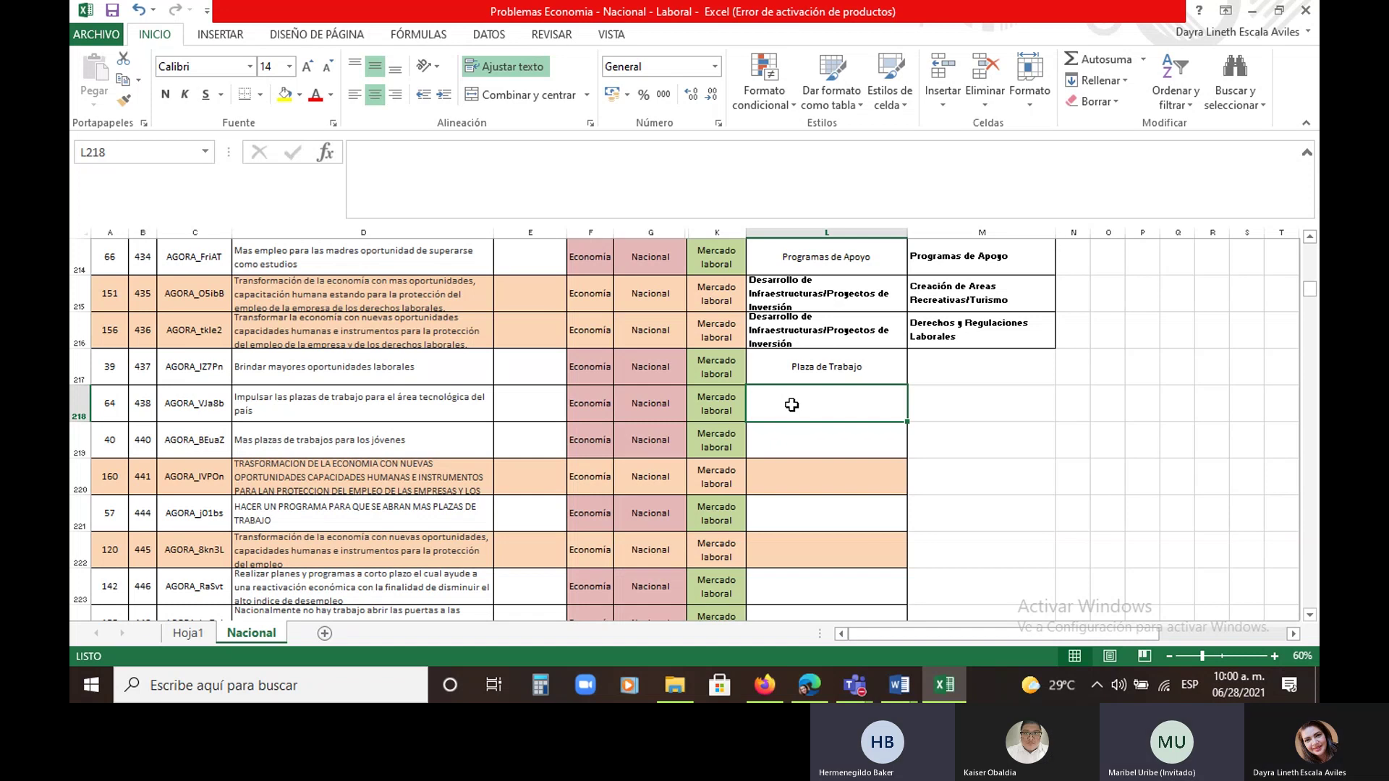
text(programas de Apoyo)
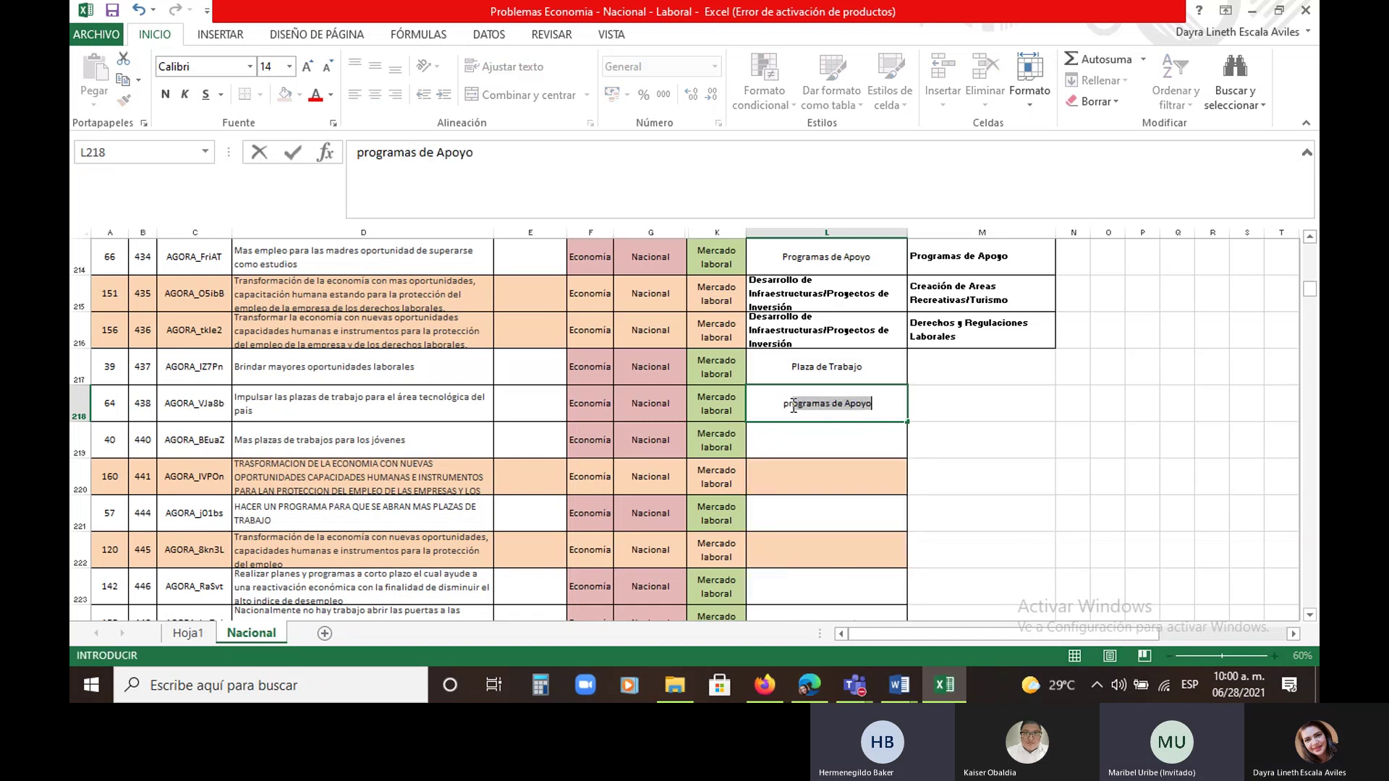
key(Return)
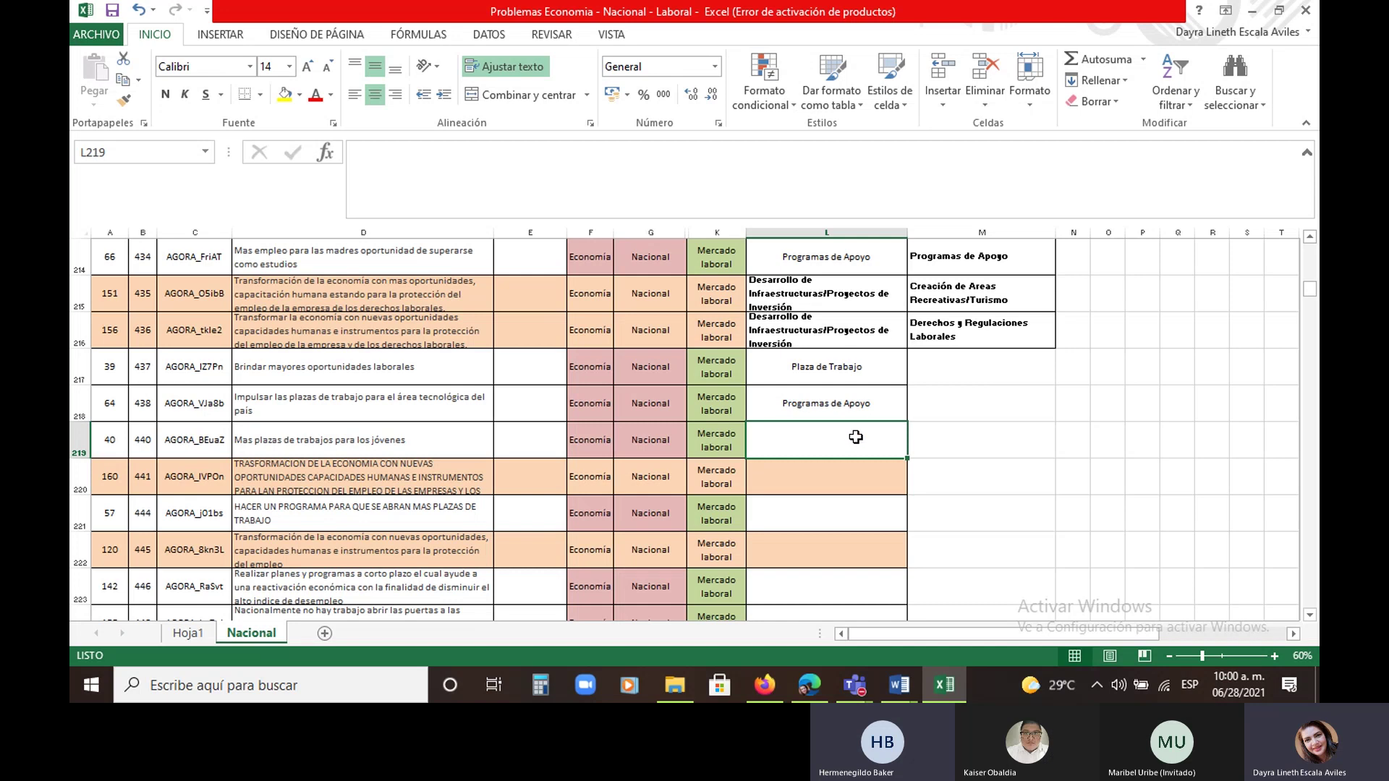
Copy the Desarrollo de Infraestructuras/Proyectos de Inversión category from L215 into L219 and fill it down to L220
click(813, 325)
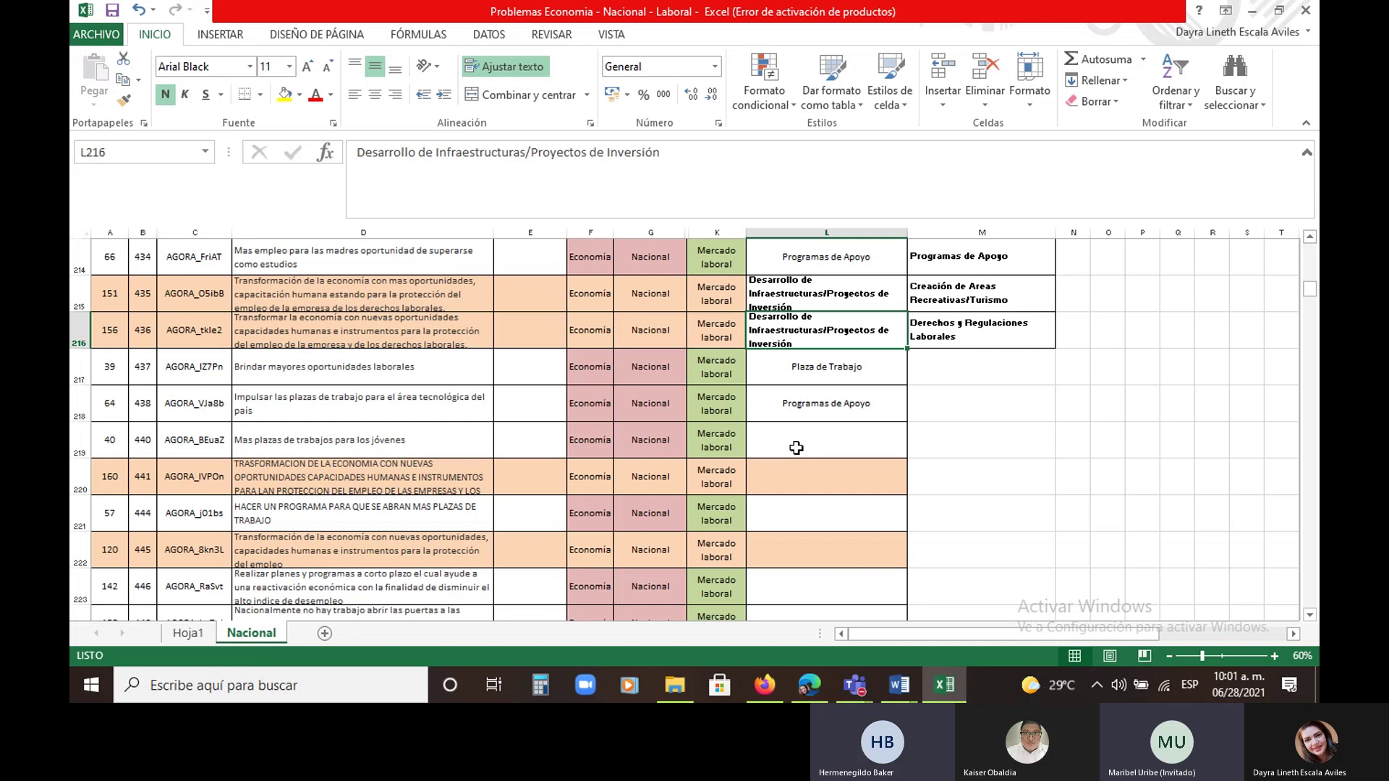
right_click(785, 284)
click(829, 338)
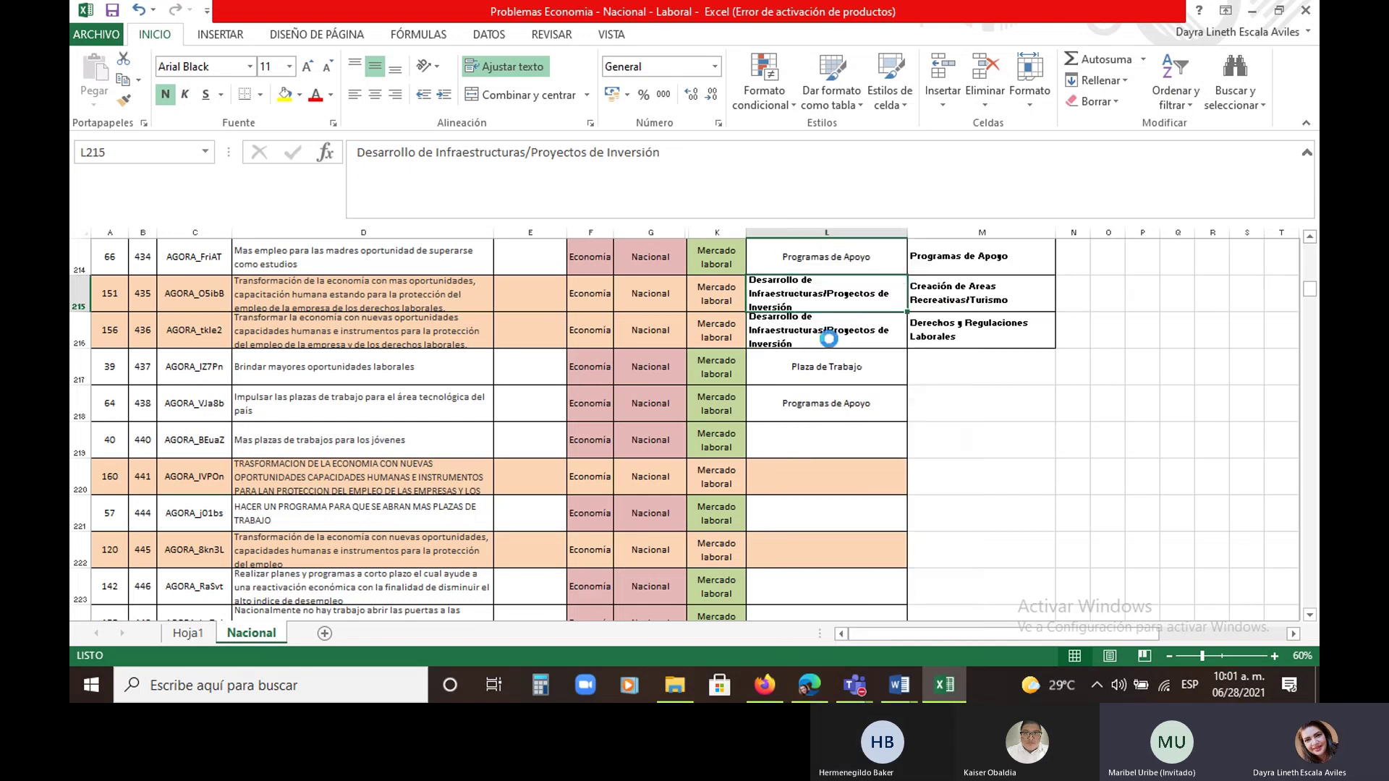
click(803, 443)
click(90, 72)
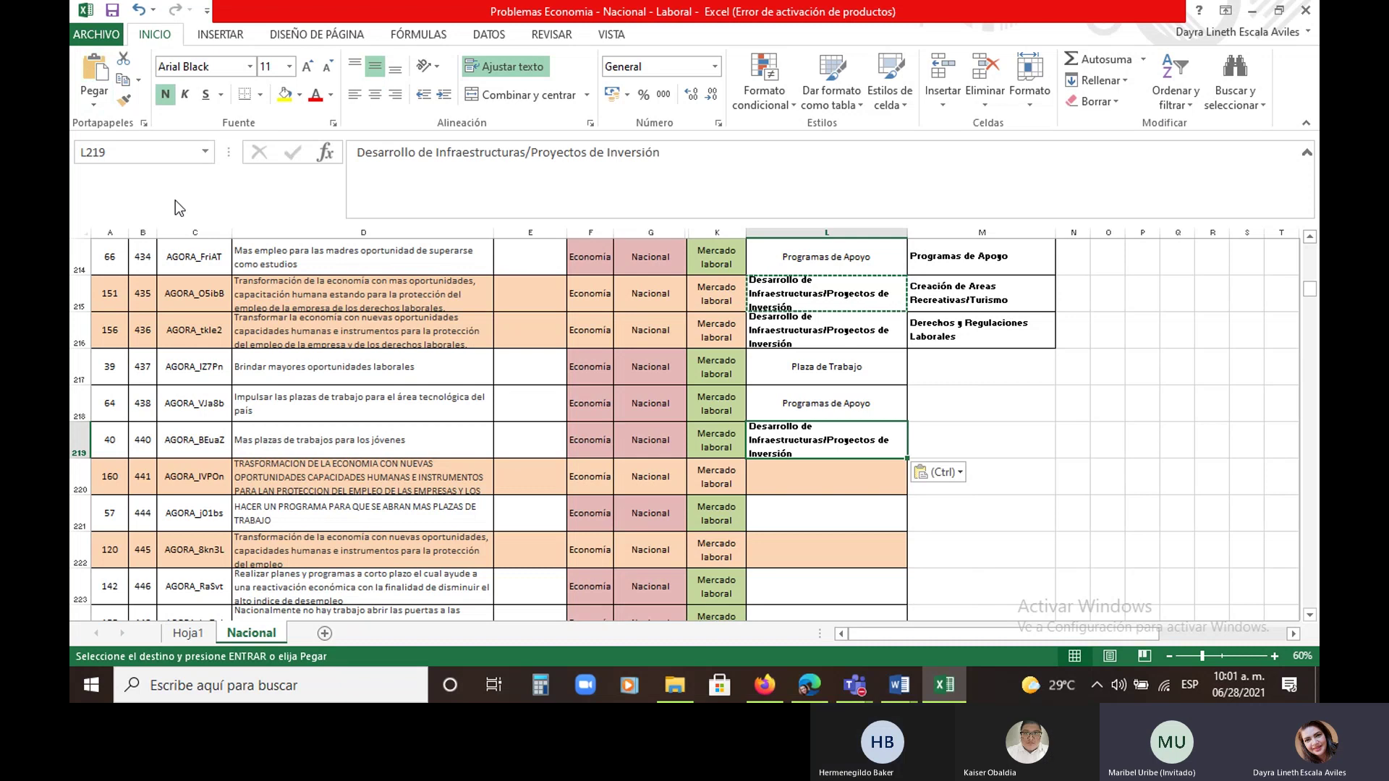
key(Down)
click(783, 444)
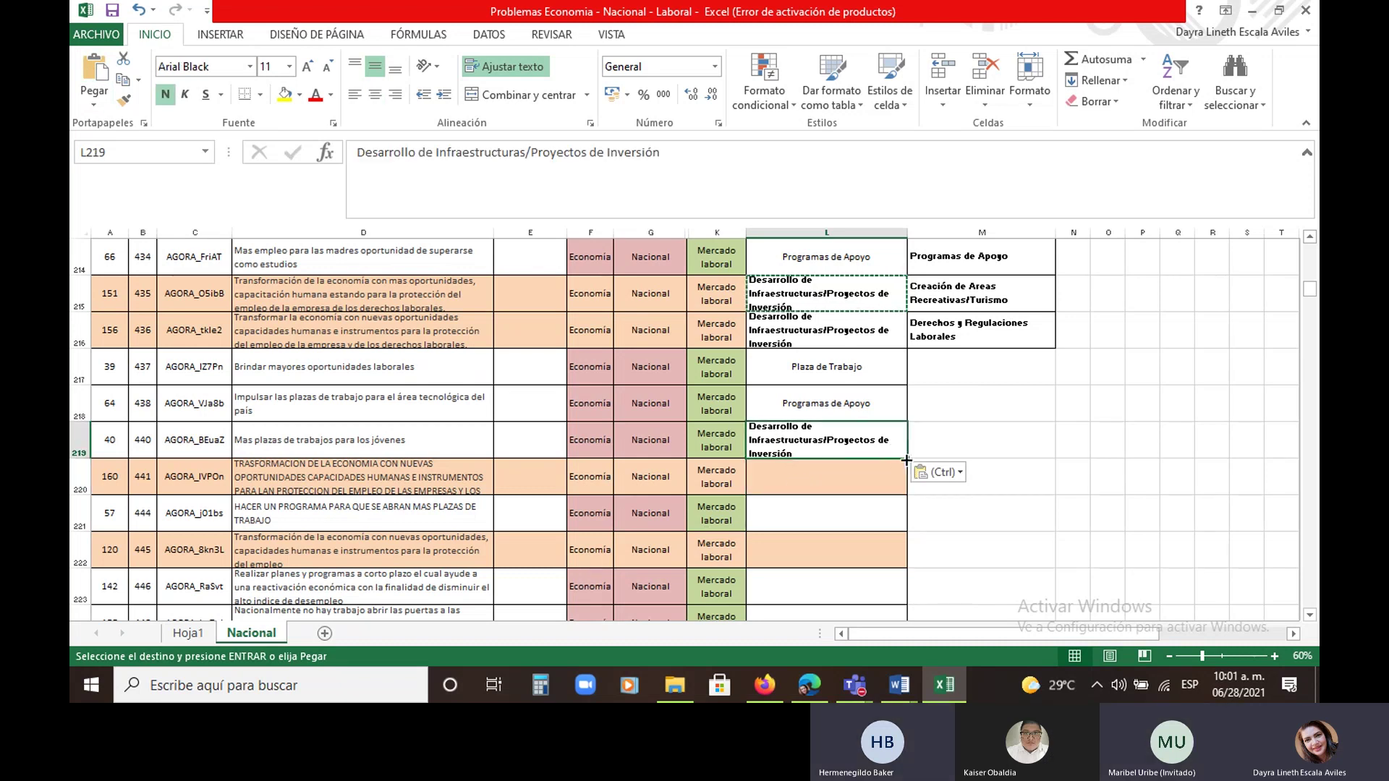
drag(903, 460, 897, 493)
Copy the Desarrollo de Infraestructuras/Proyectos de Inversión category from L220 into L222 and fill it up to L221
click(829, 524)
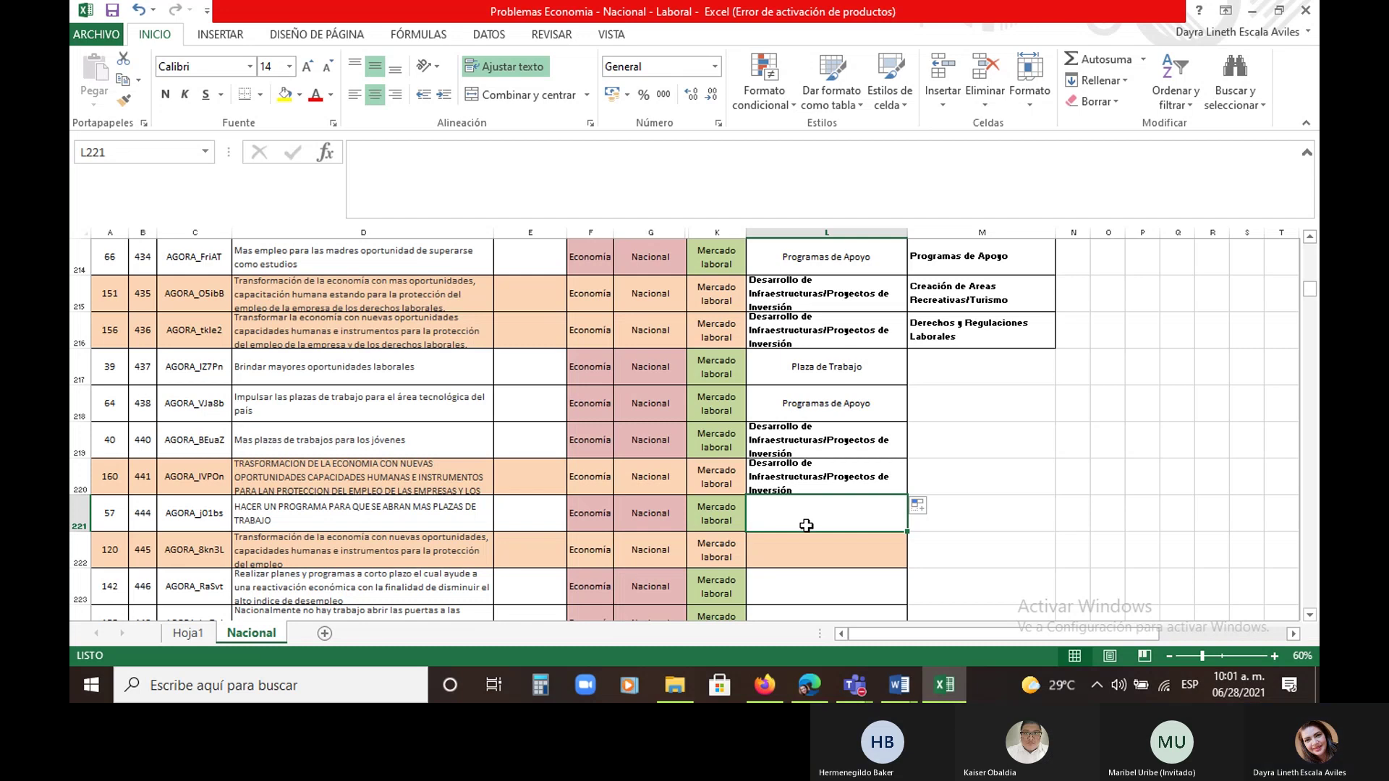
scroll(800, 301, up, 2)
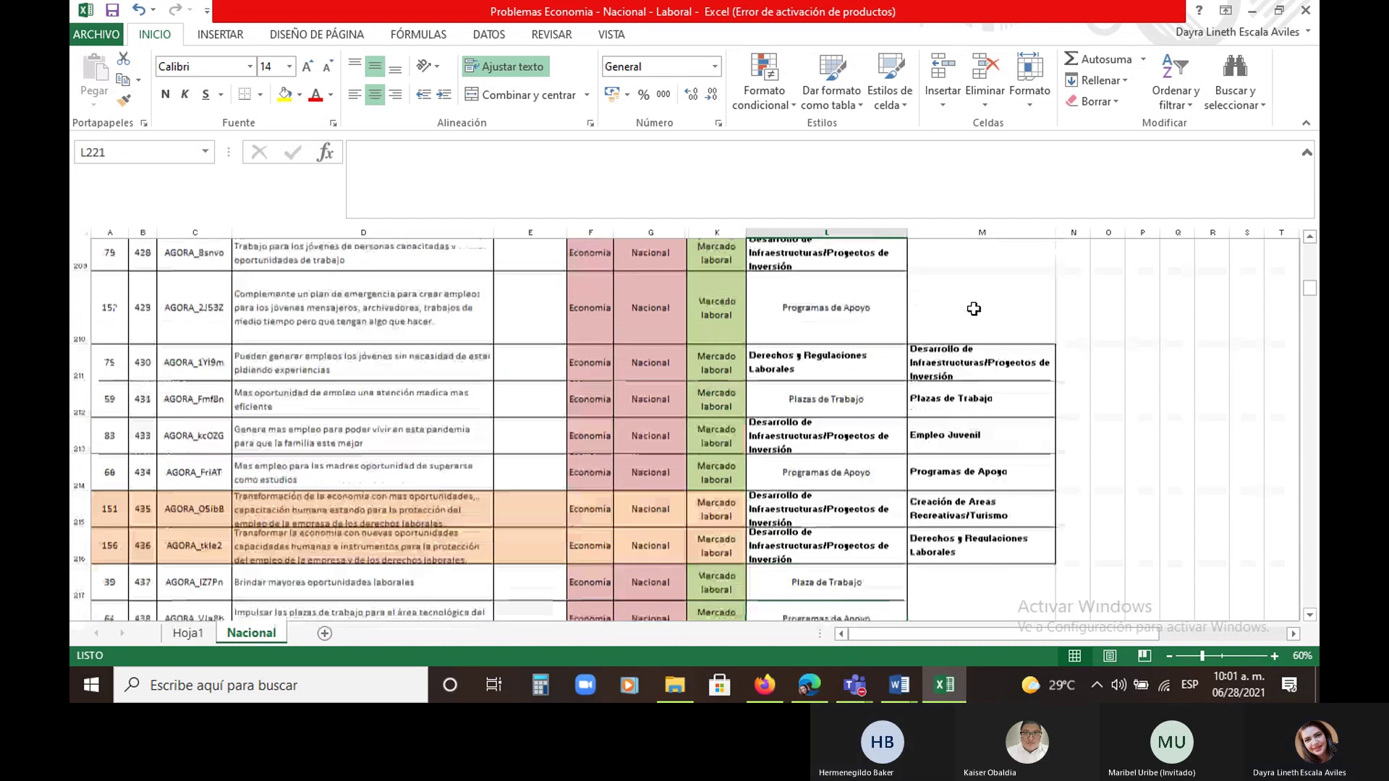
scroll(947, 416, down, 1)
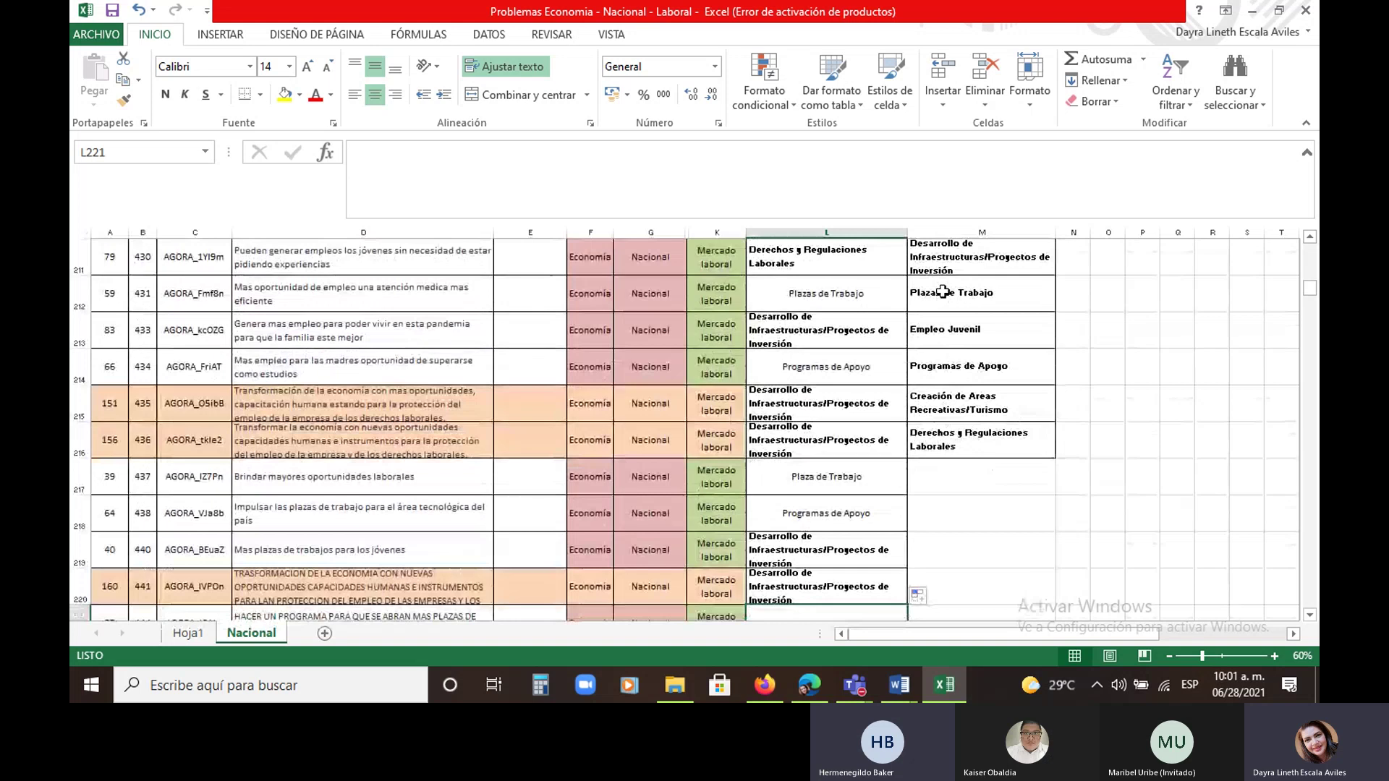
scroll(941, 301, up, 1)
scroll(944, 396, down, 3)
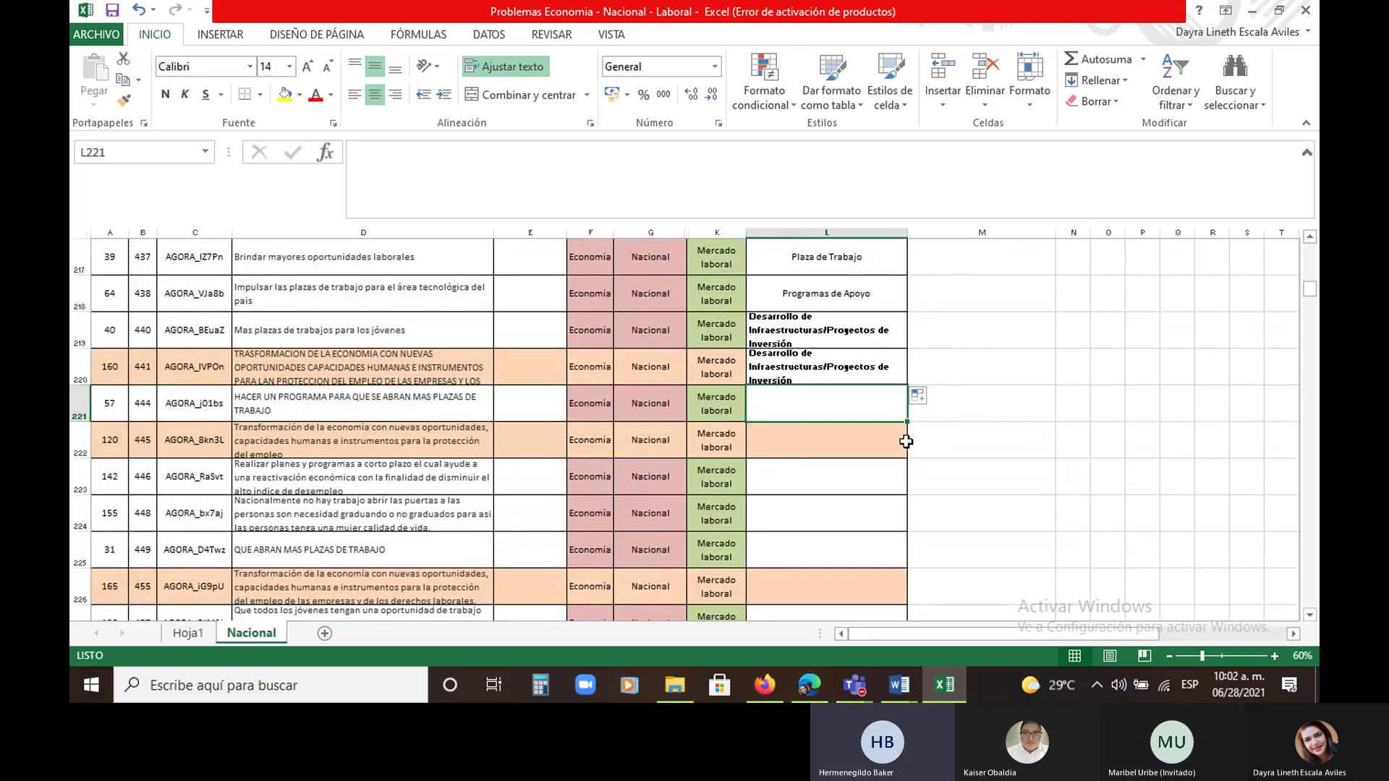
click(823, 373)
right_click(822, 373)
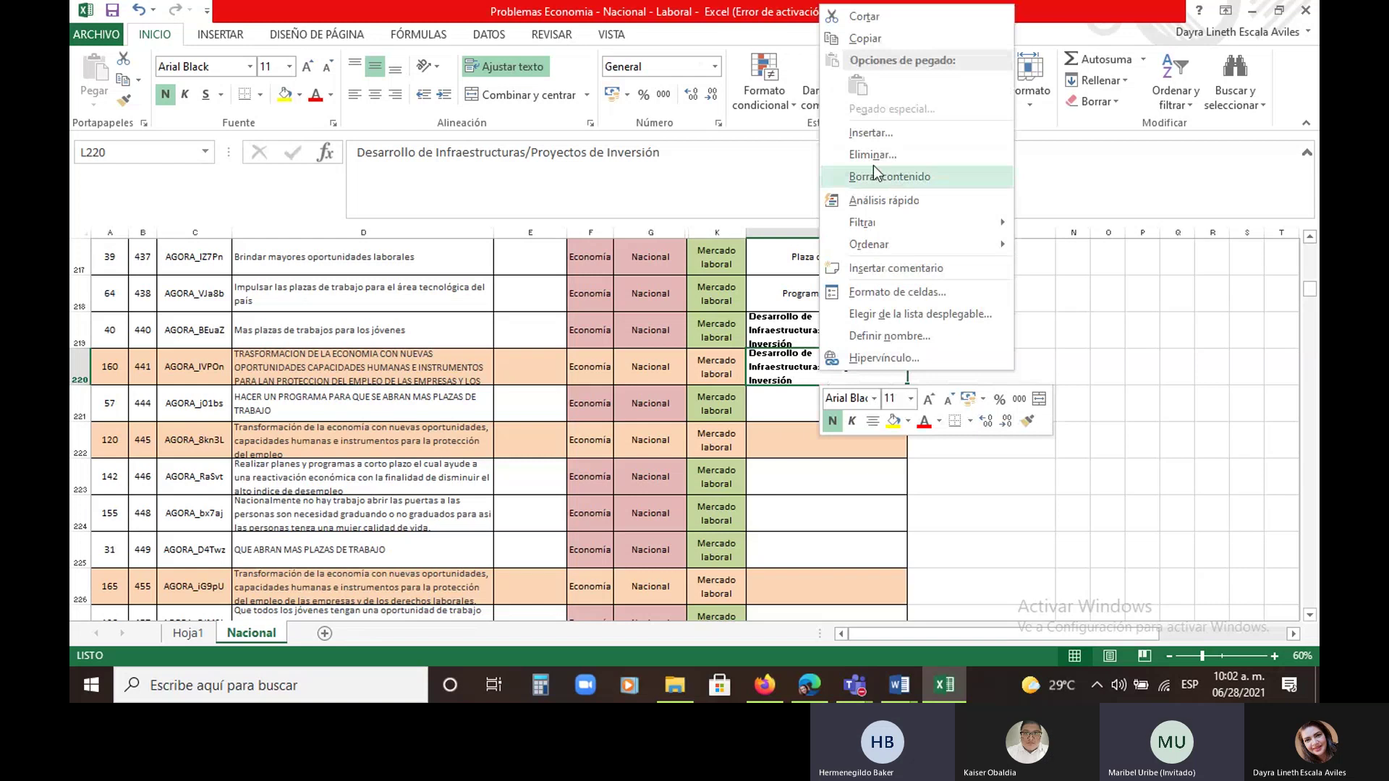
click(884, 41)
click(806, 409)
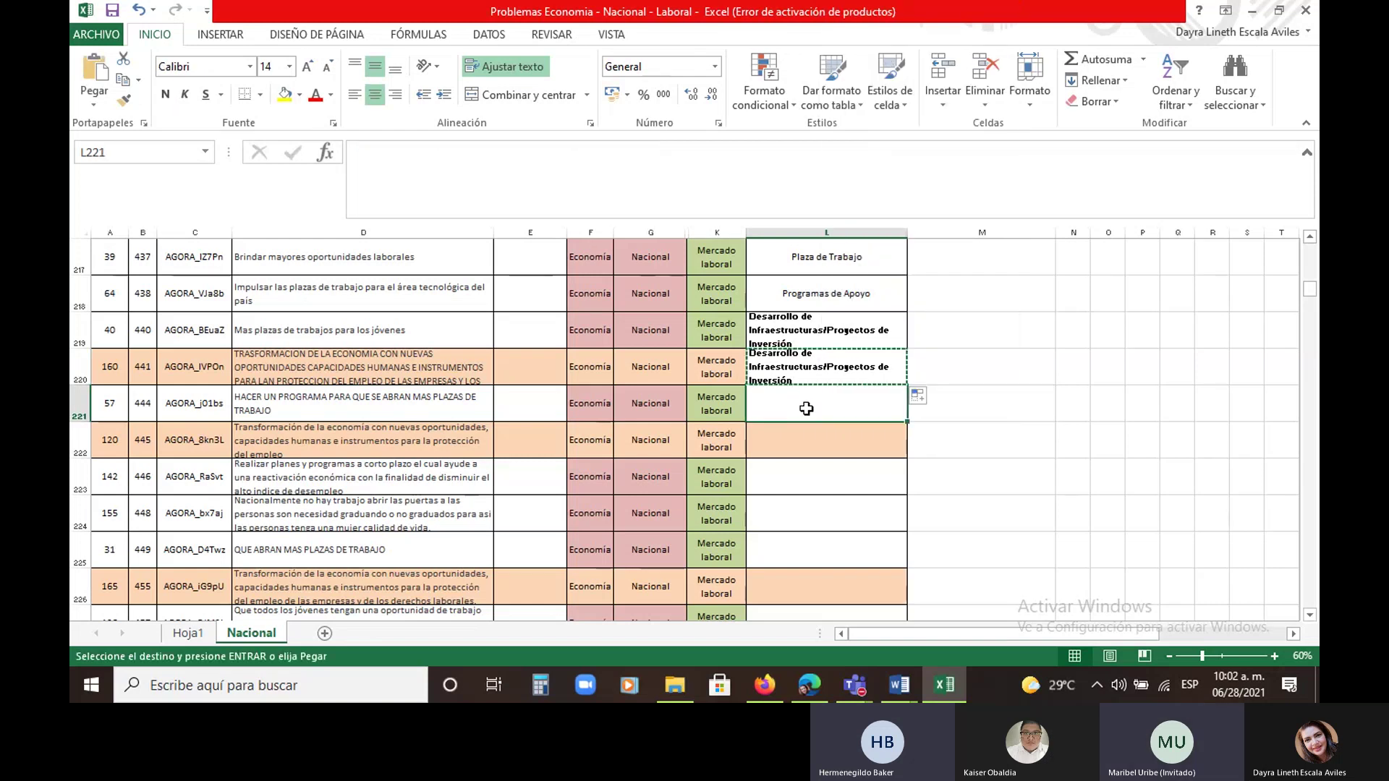
click(806, 436)
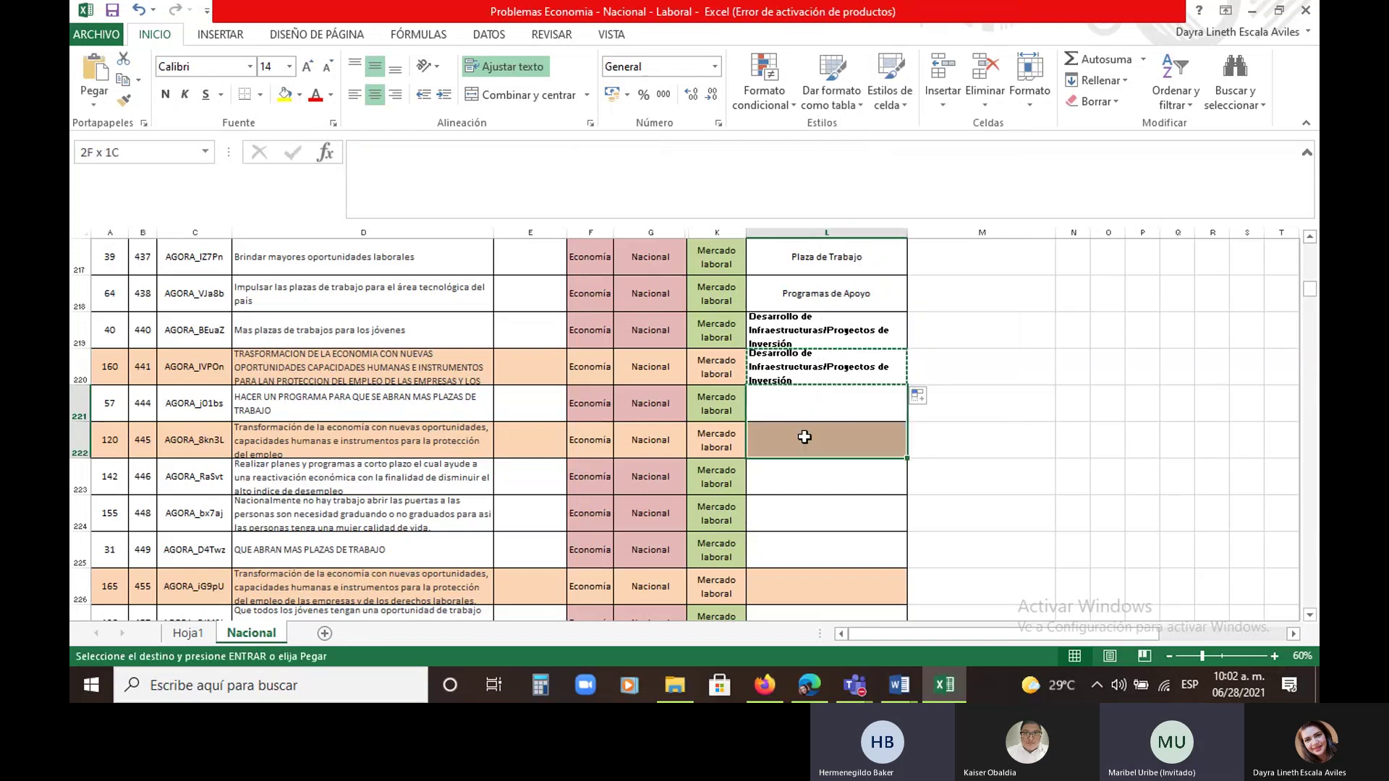
click(106, 86)
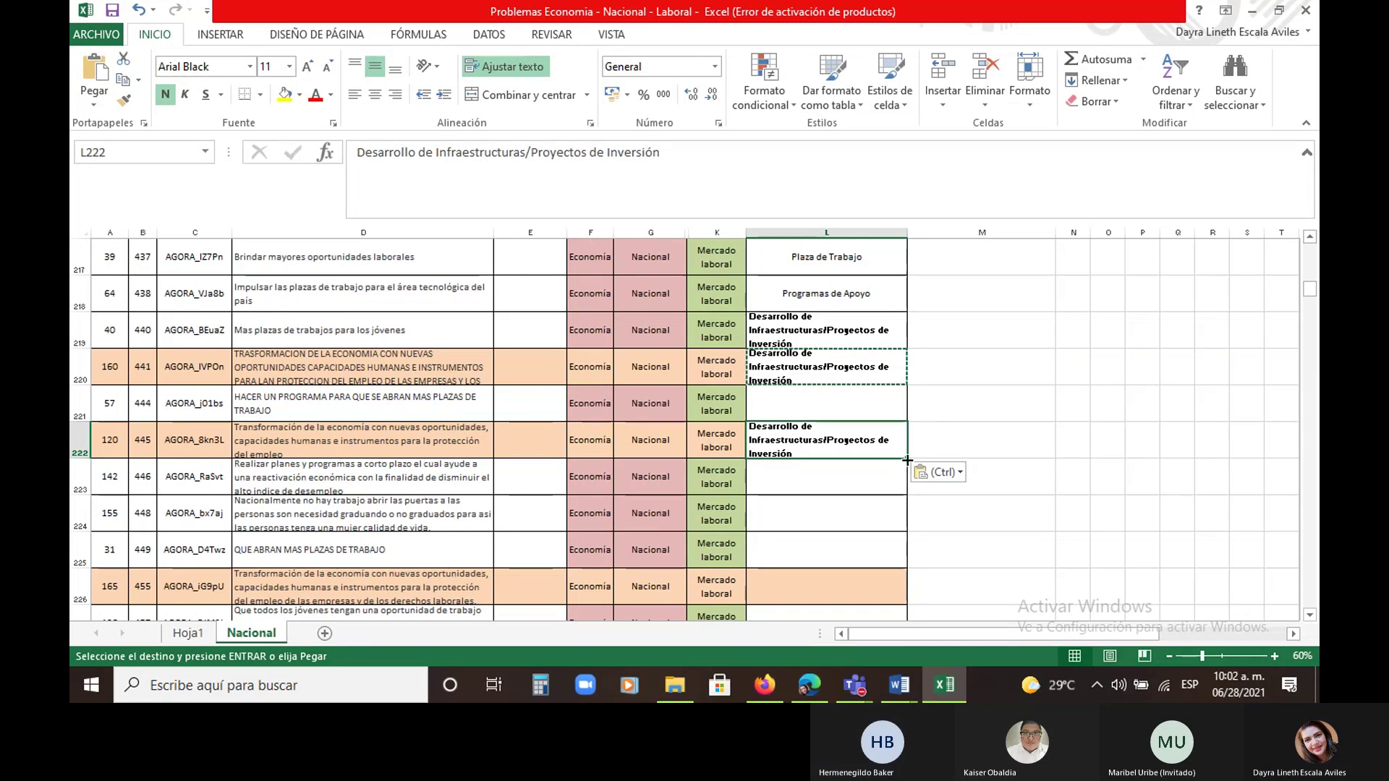
drag(907, 460, 905, 409)
click(830, 399)
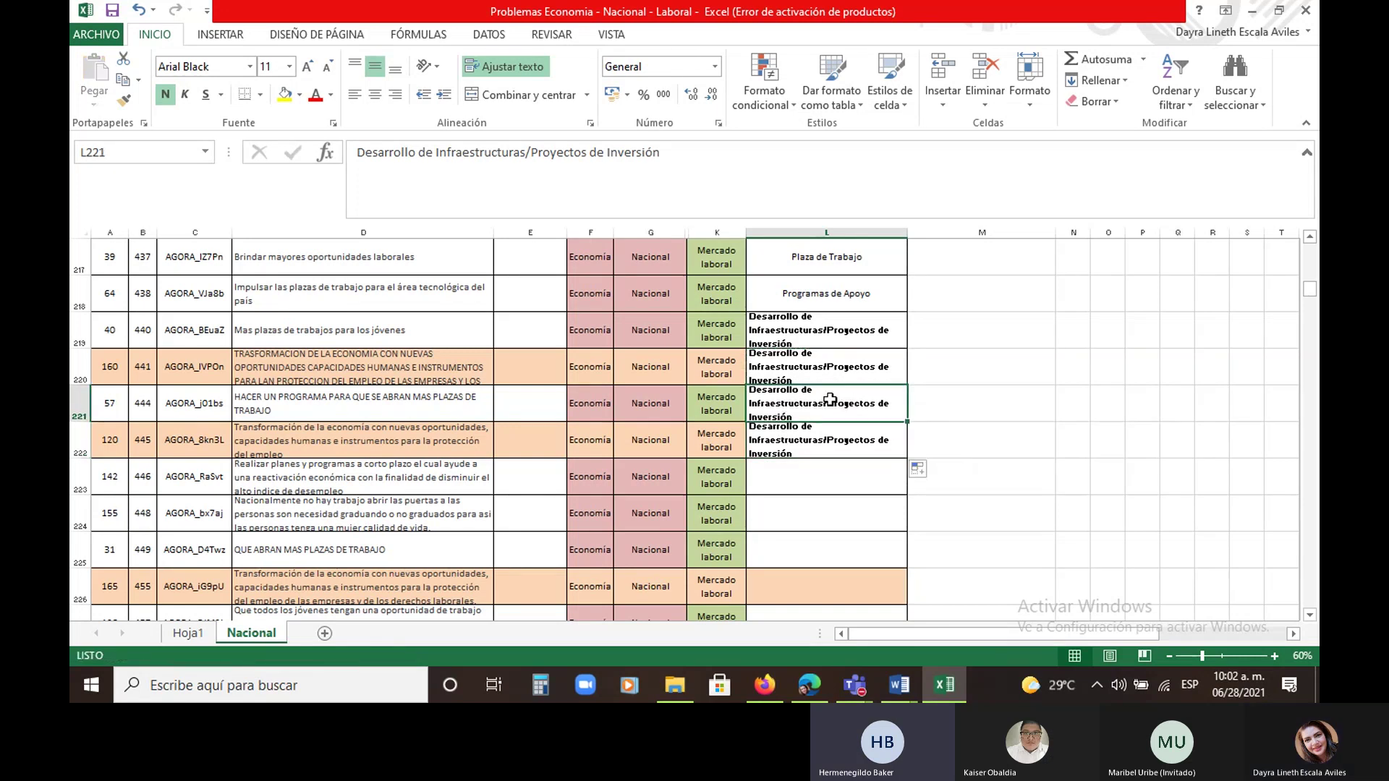
Increase the heights of rows 222 and 223 so their three-line proposal texts fit completely
click(806, 483)
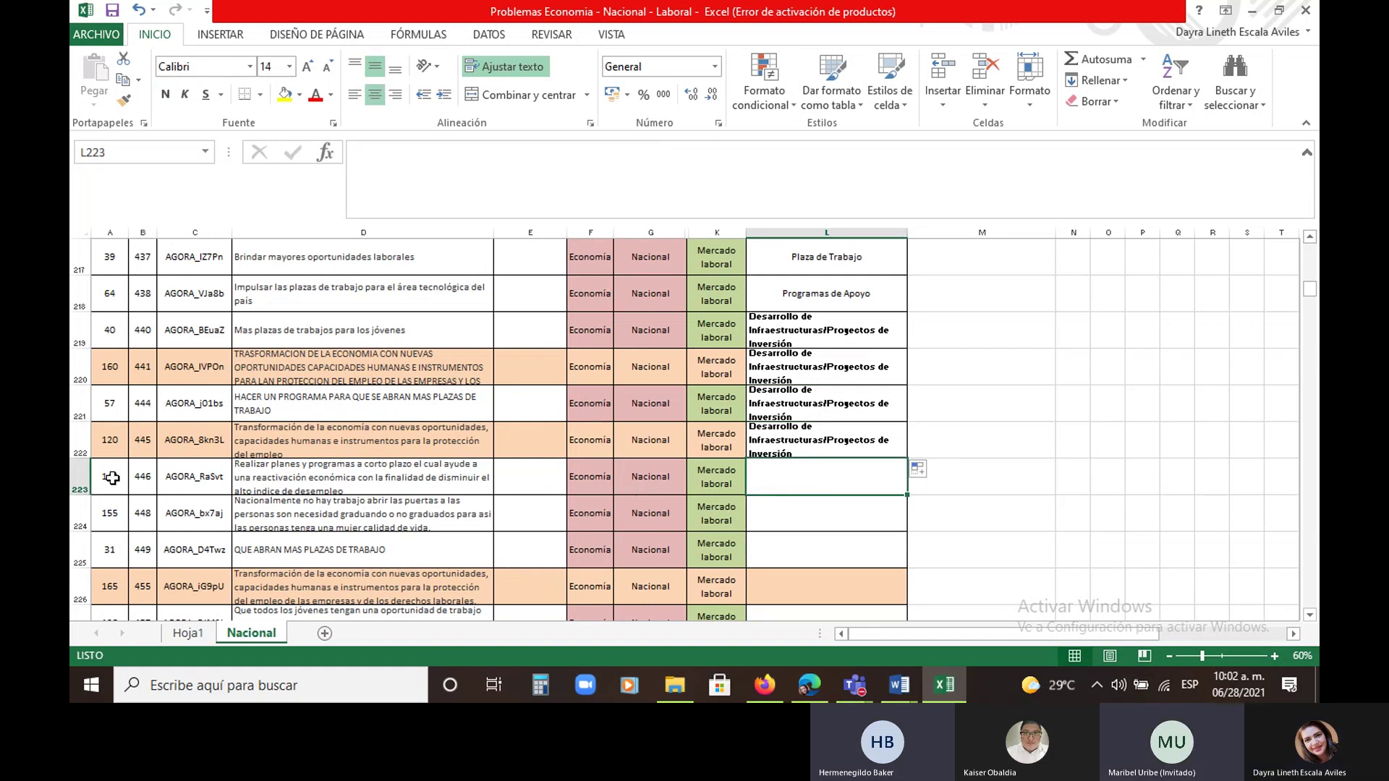
drag(76, 458, 76, 543)
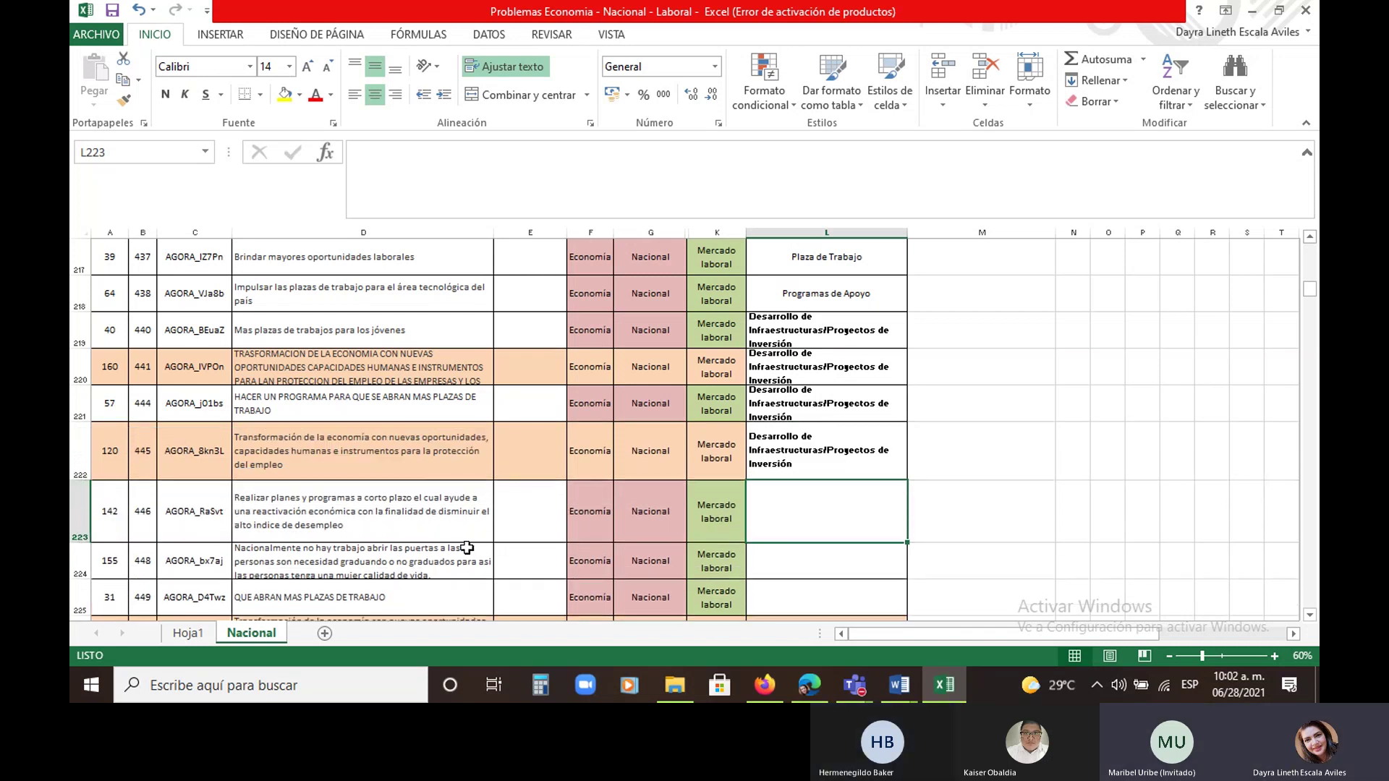
click(769, 463)
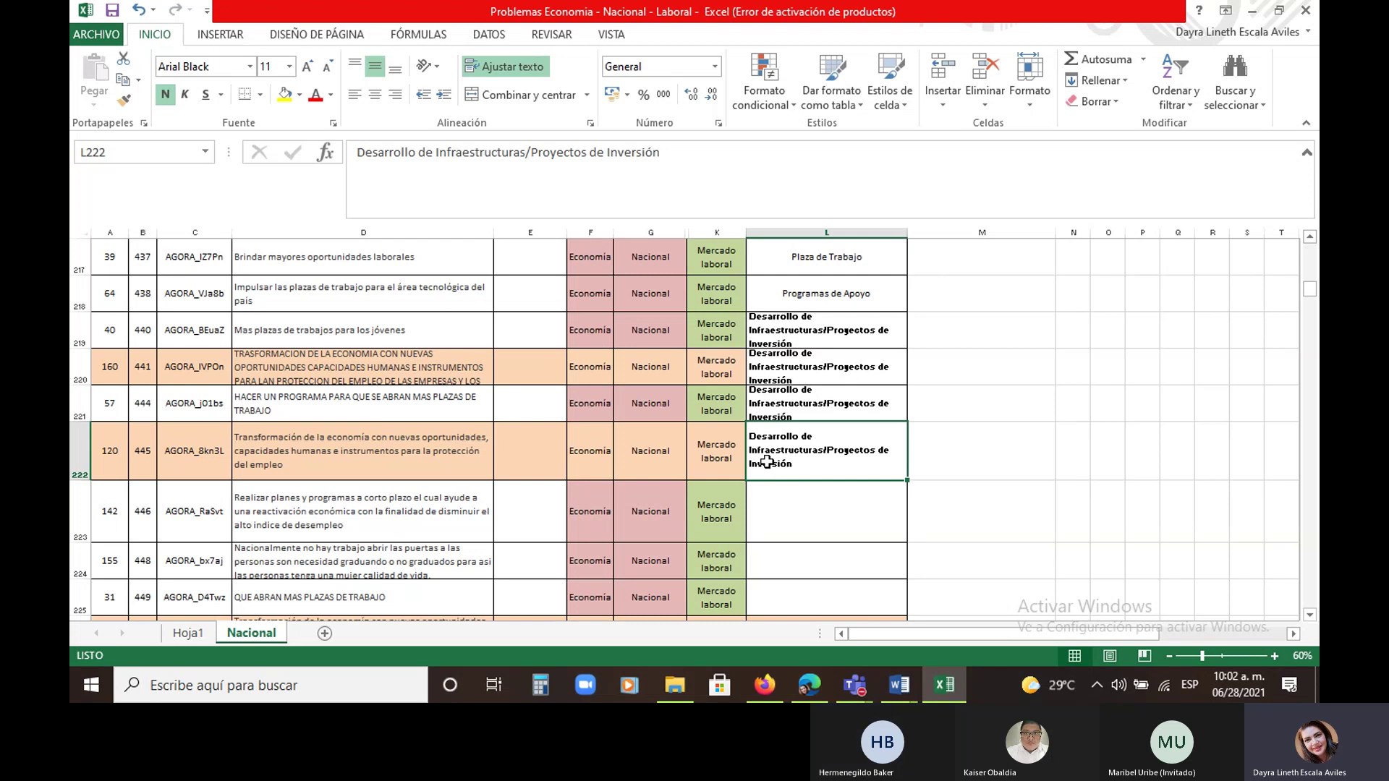
Check the proposal about economic reactivation plans in D223 and enter Programas de Apoyo as its category in L223
click(264, 517)
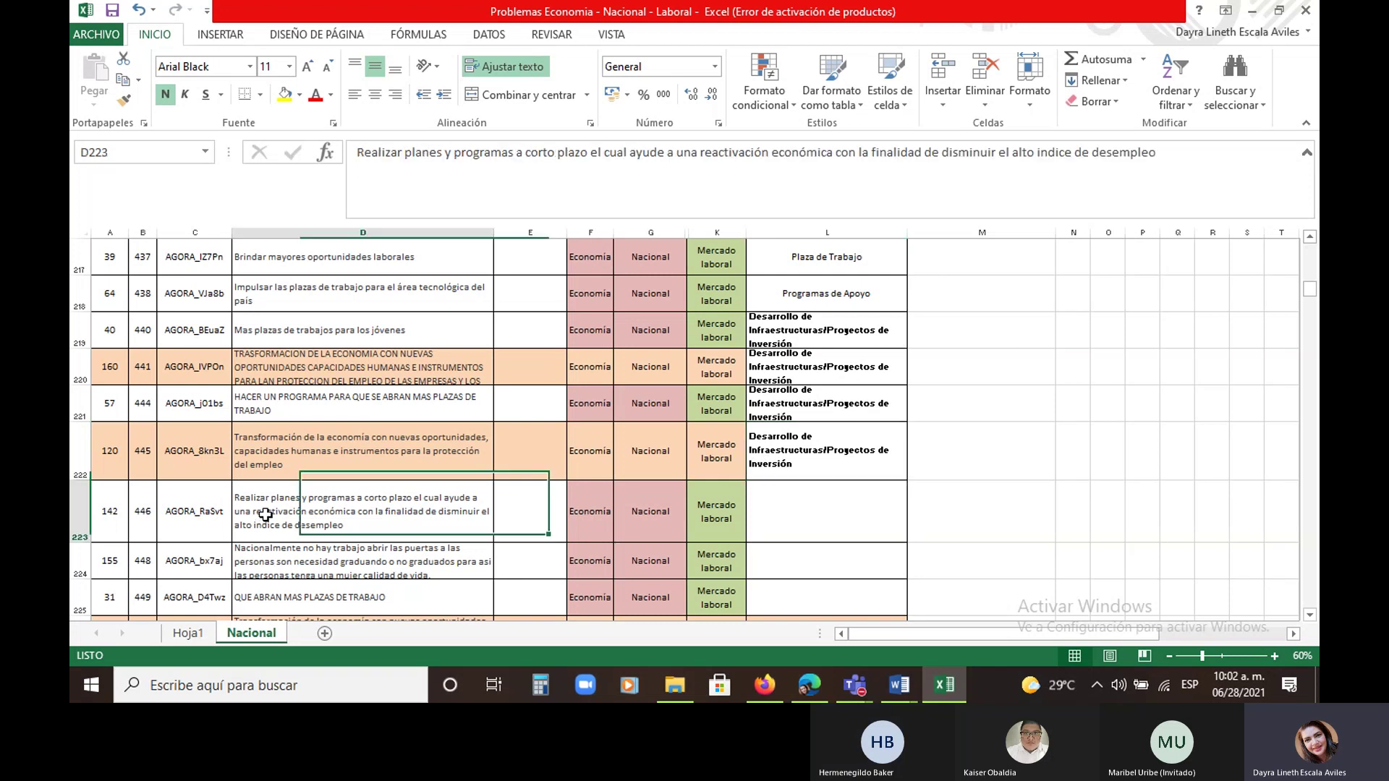
click(781, 518)
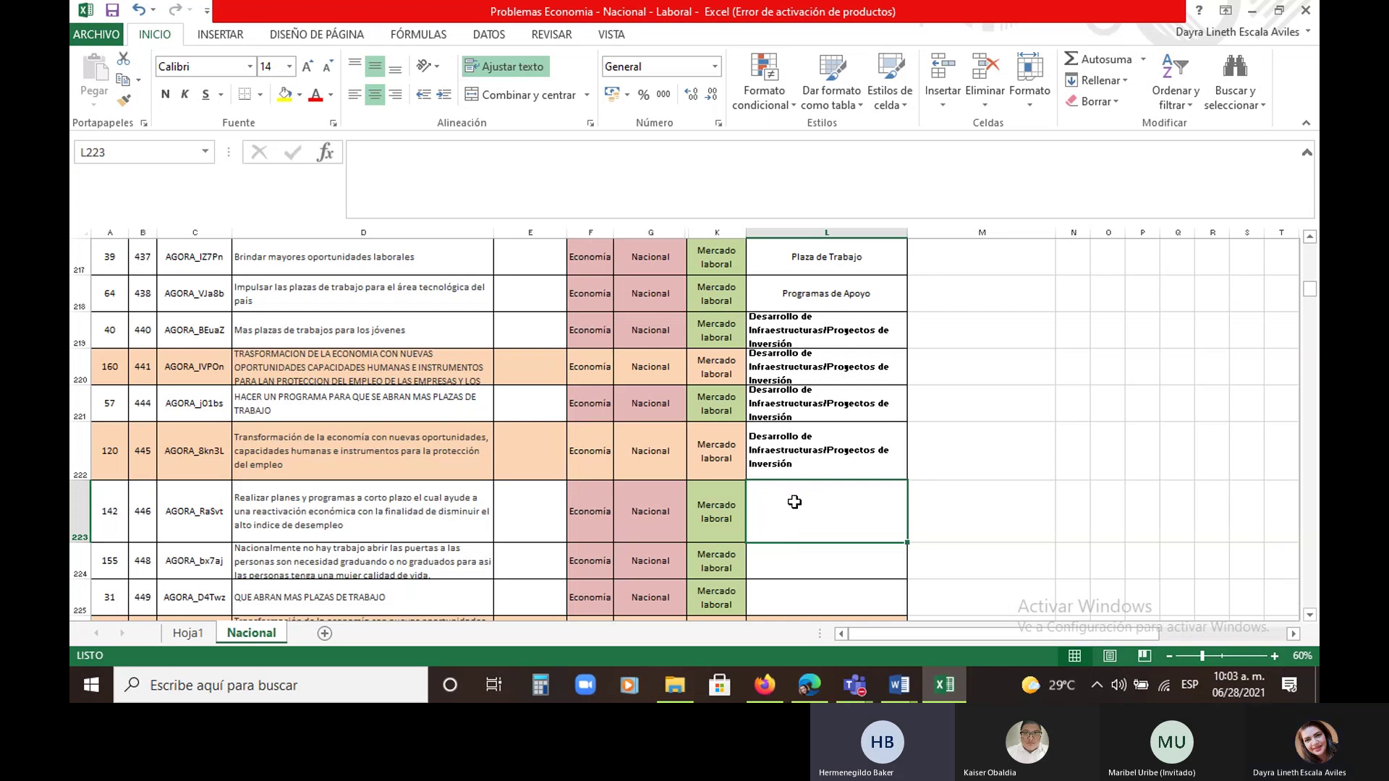
text(programas de Apoyo)
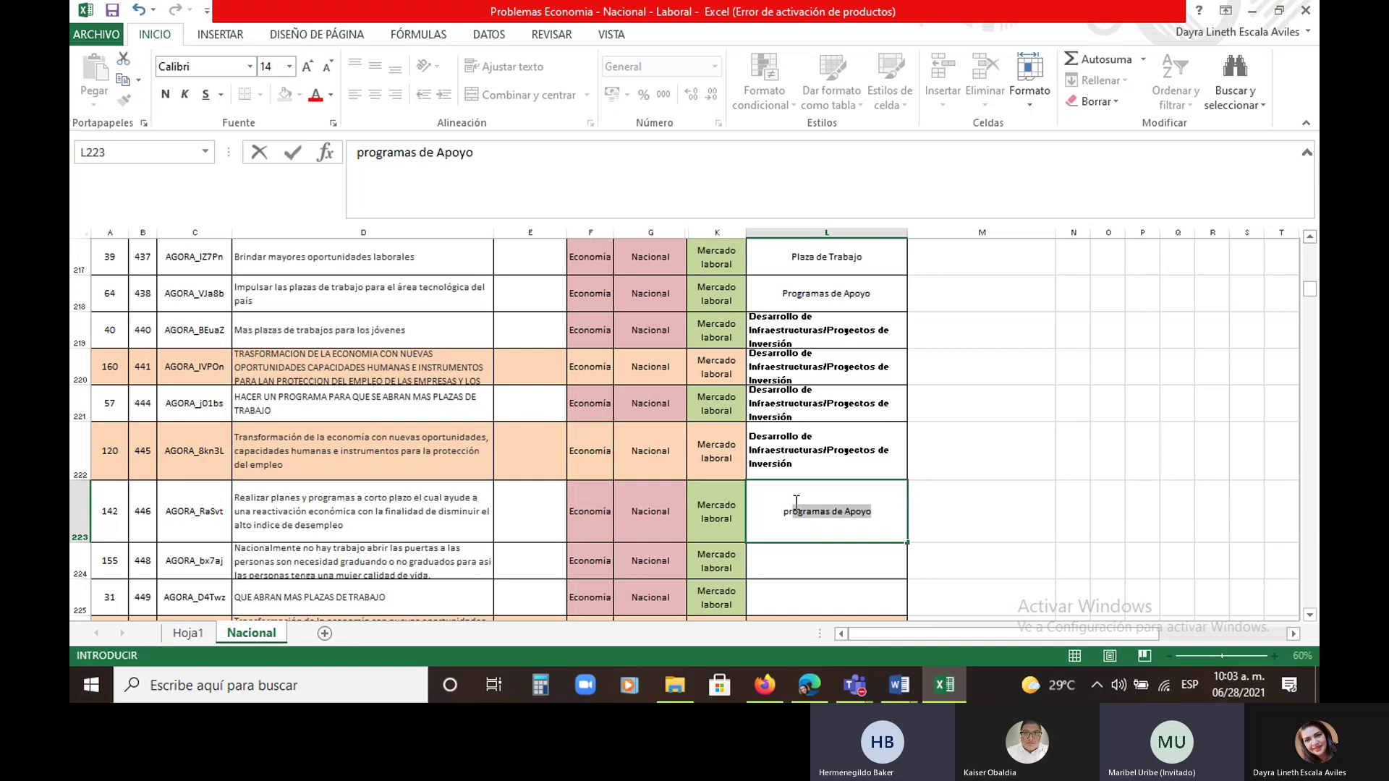
key(Return)
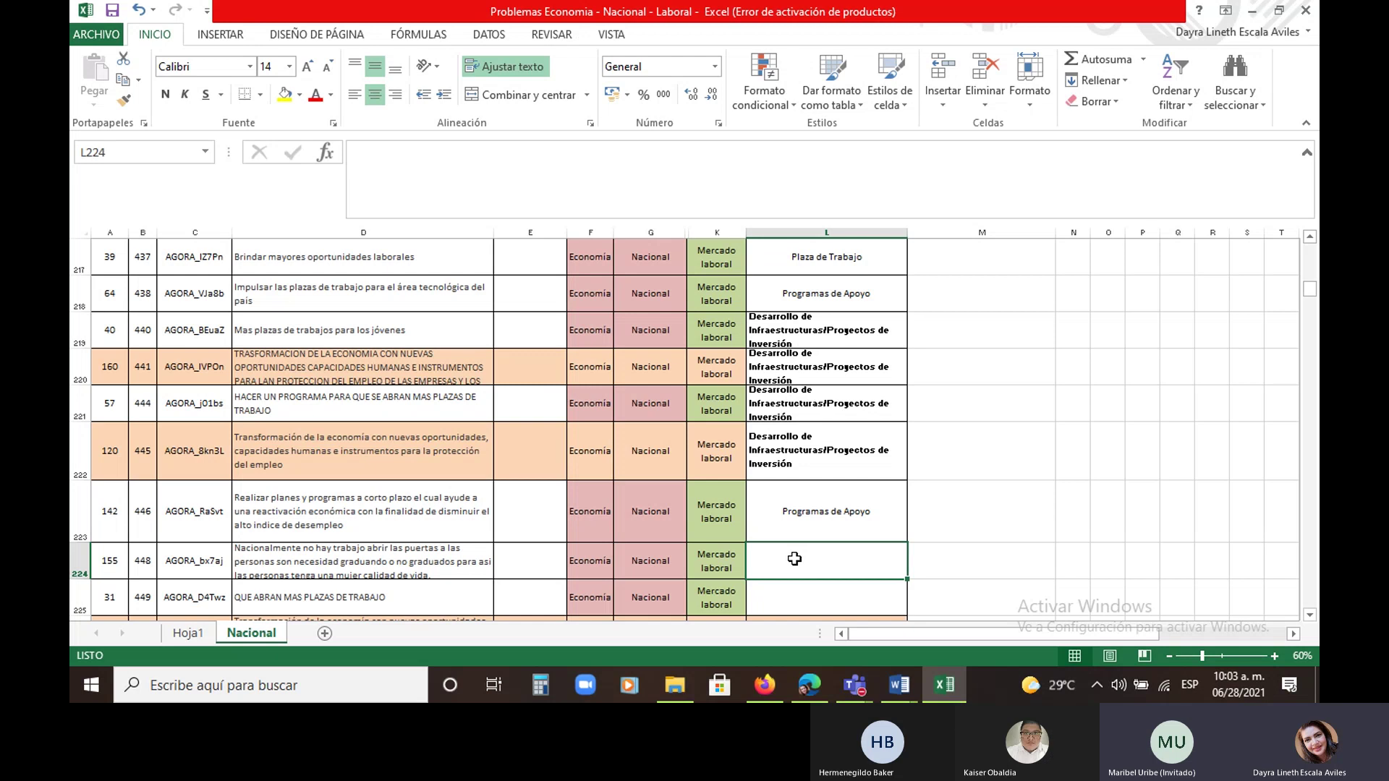
scroll(809, 570, down, 1)
scroll(817, 475, up, 5)
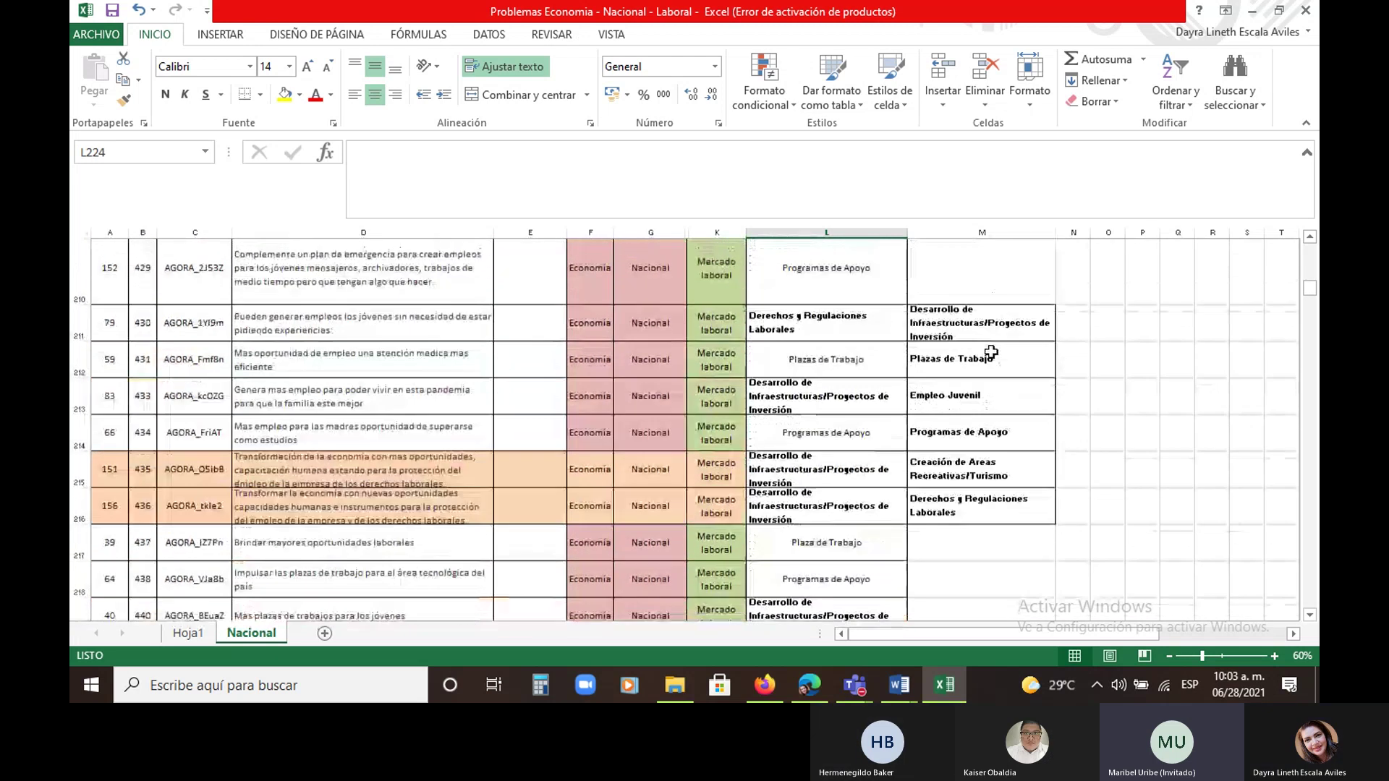
click(933, 445)
key(Down)
key(Down)
key(Down)
key(Down)
key(Down)
key(Down)
key(Down)
key(Down)
key(Down)
key(Down)
key(Down)
key(Down)
key(Down)
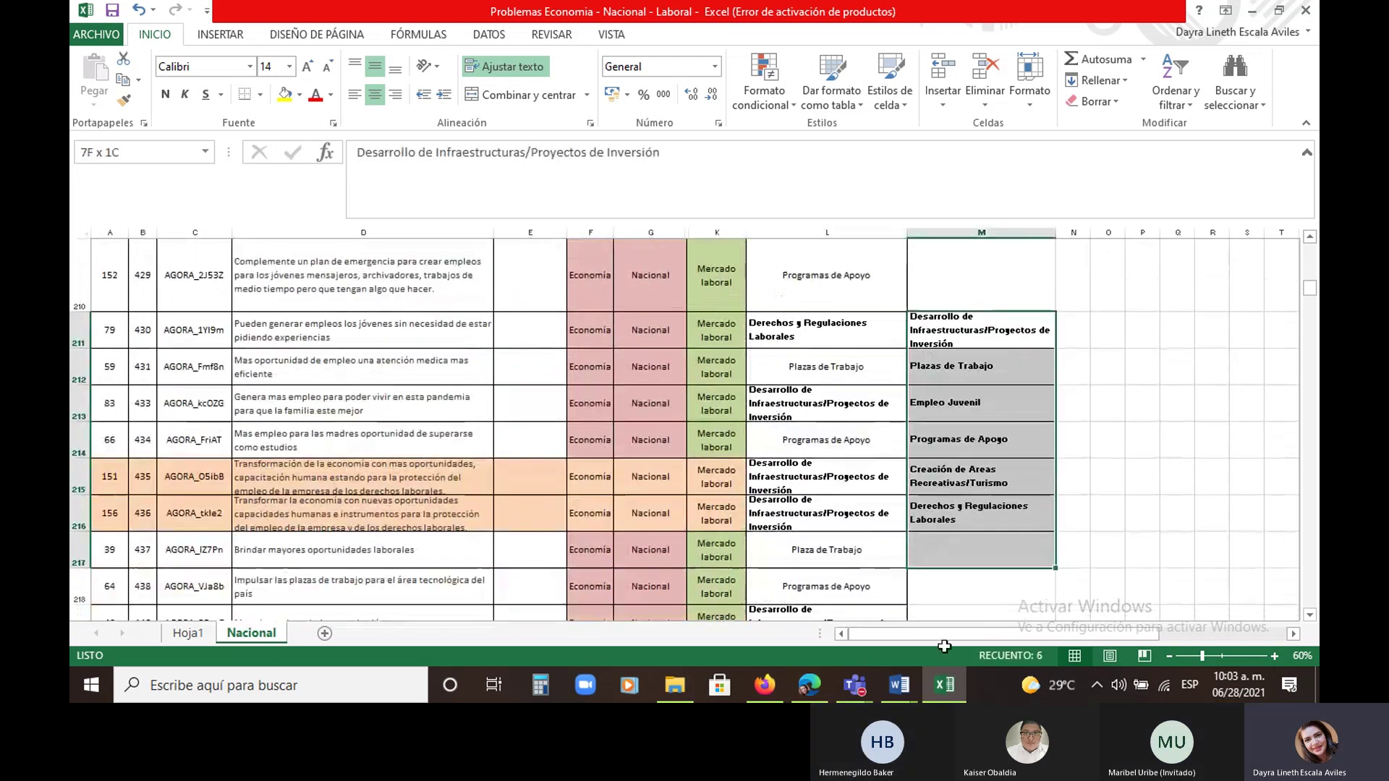
Copy the subcategory list from M211:M216 and paste it into column M starting at M224
scroll(946, 372, up, 3)
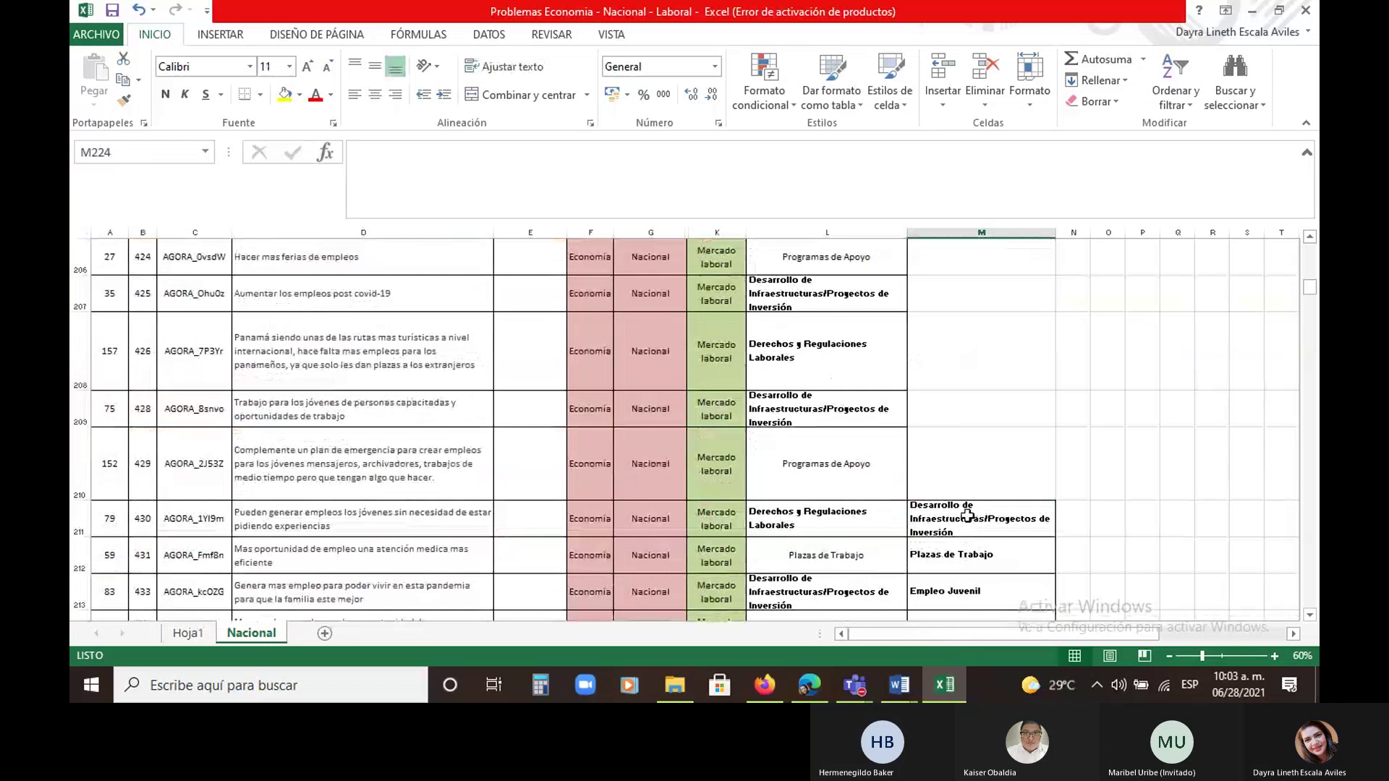
drag(968, 515, 962, 409)
key(ctrl+c)
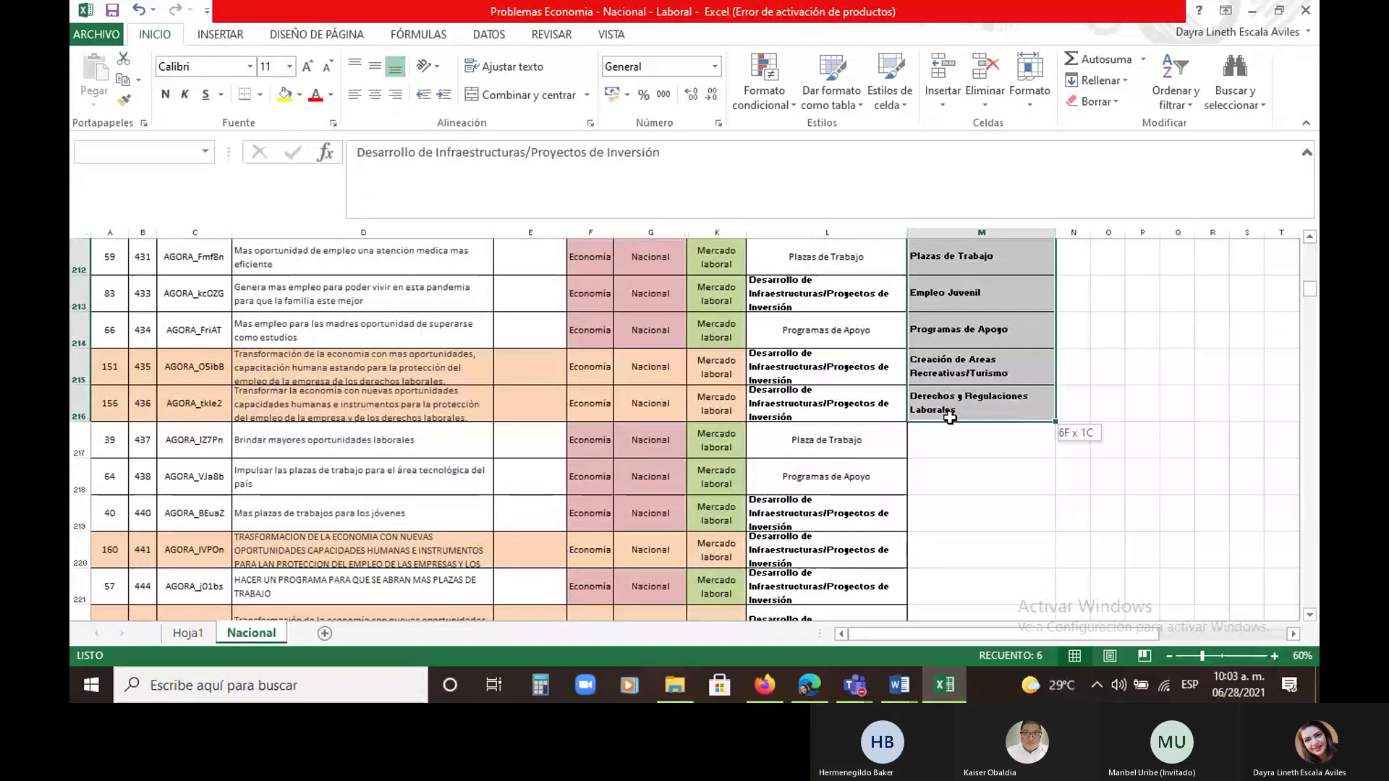
right_click(952, 395)
click(1008, 54)
scroll(965, 394, down, 4)
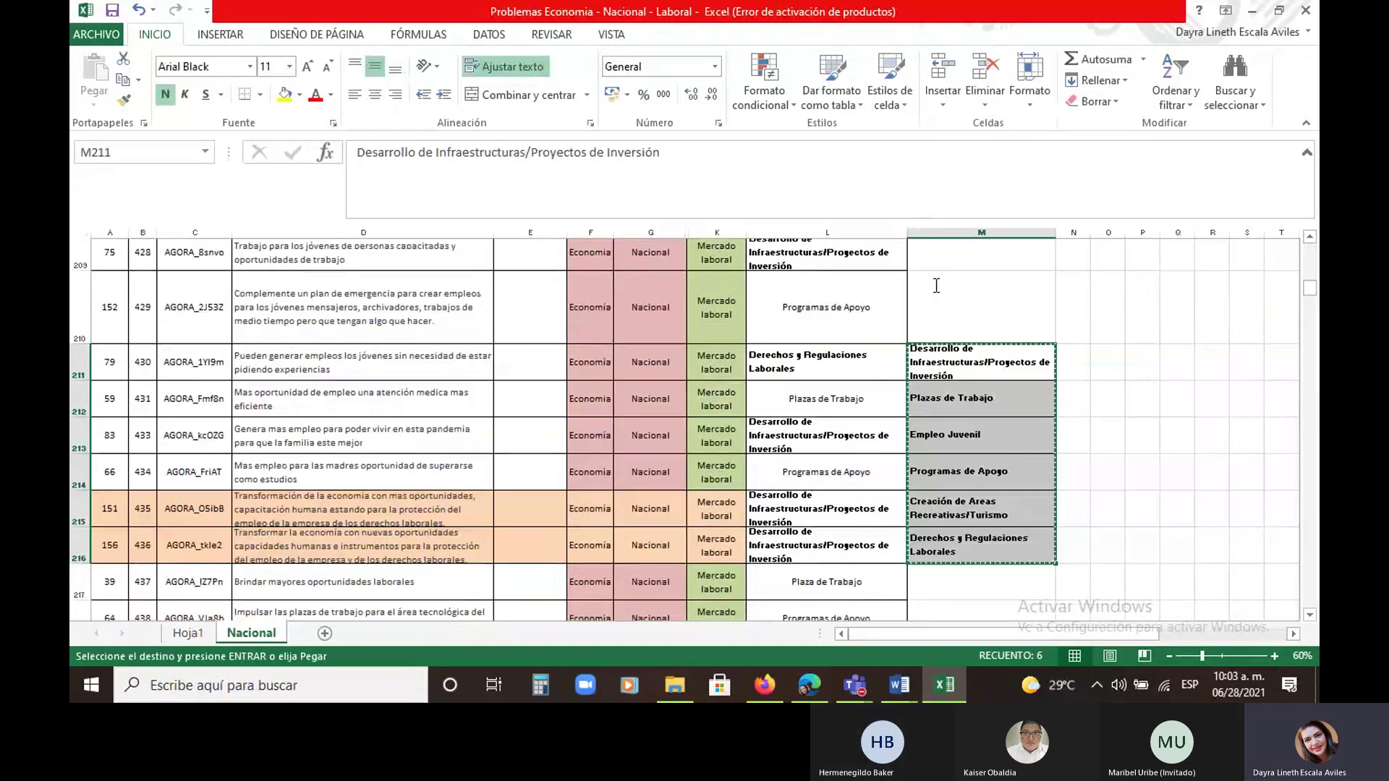
click(956, 320)
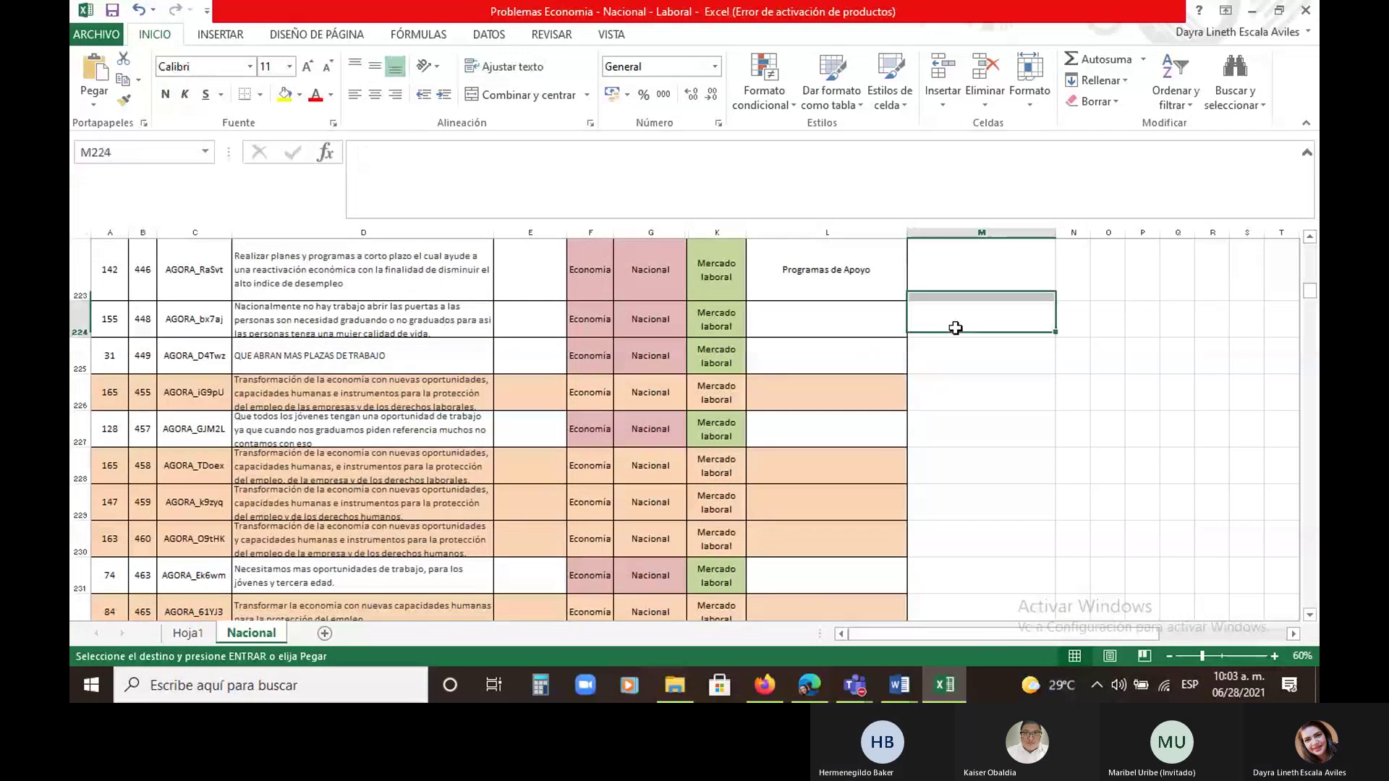
key(ctrl+v)
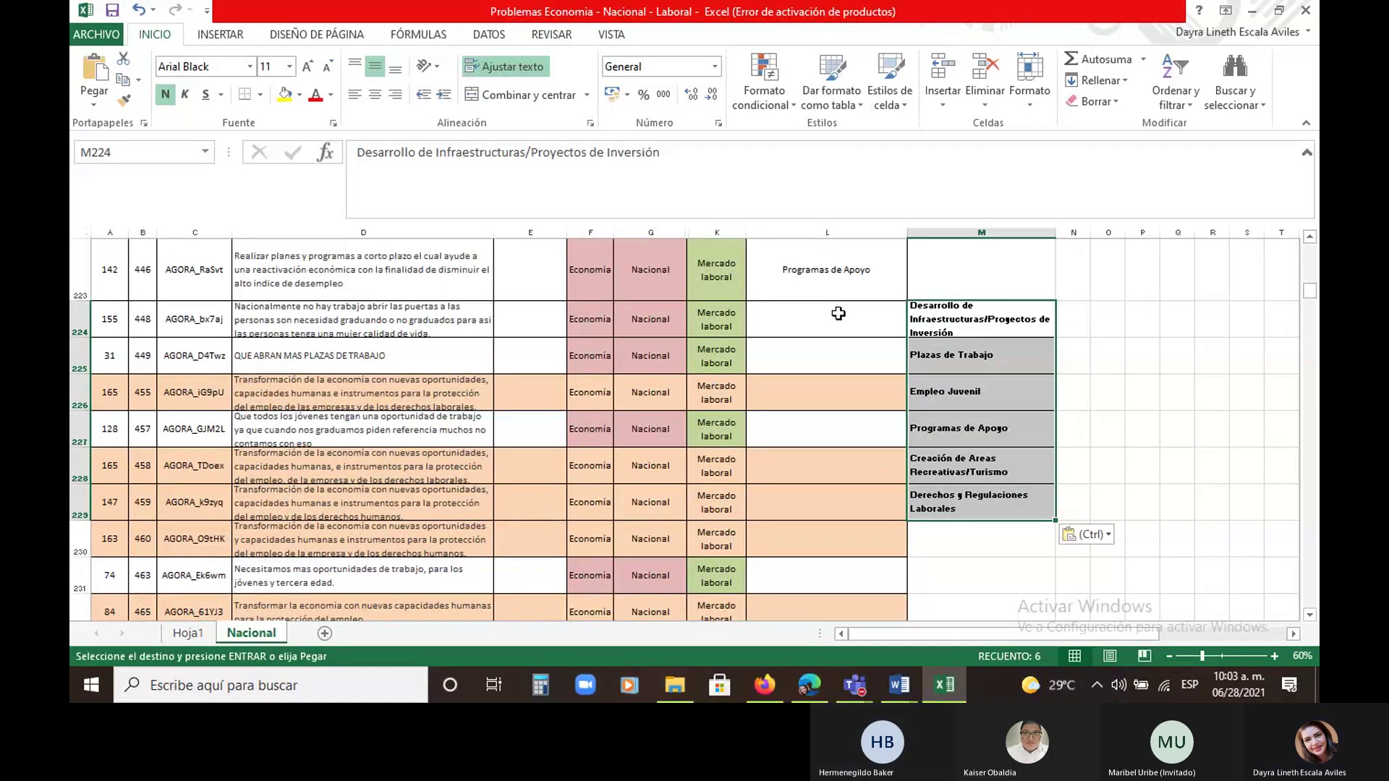
Increase the height of row 224 to fit its proposal text and enter Plaza de Trabajo as its category in L224
click(801, 326)
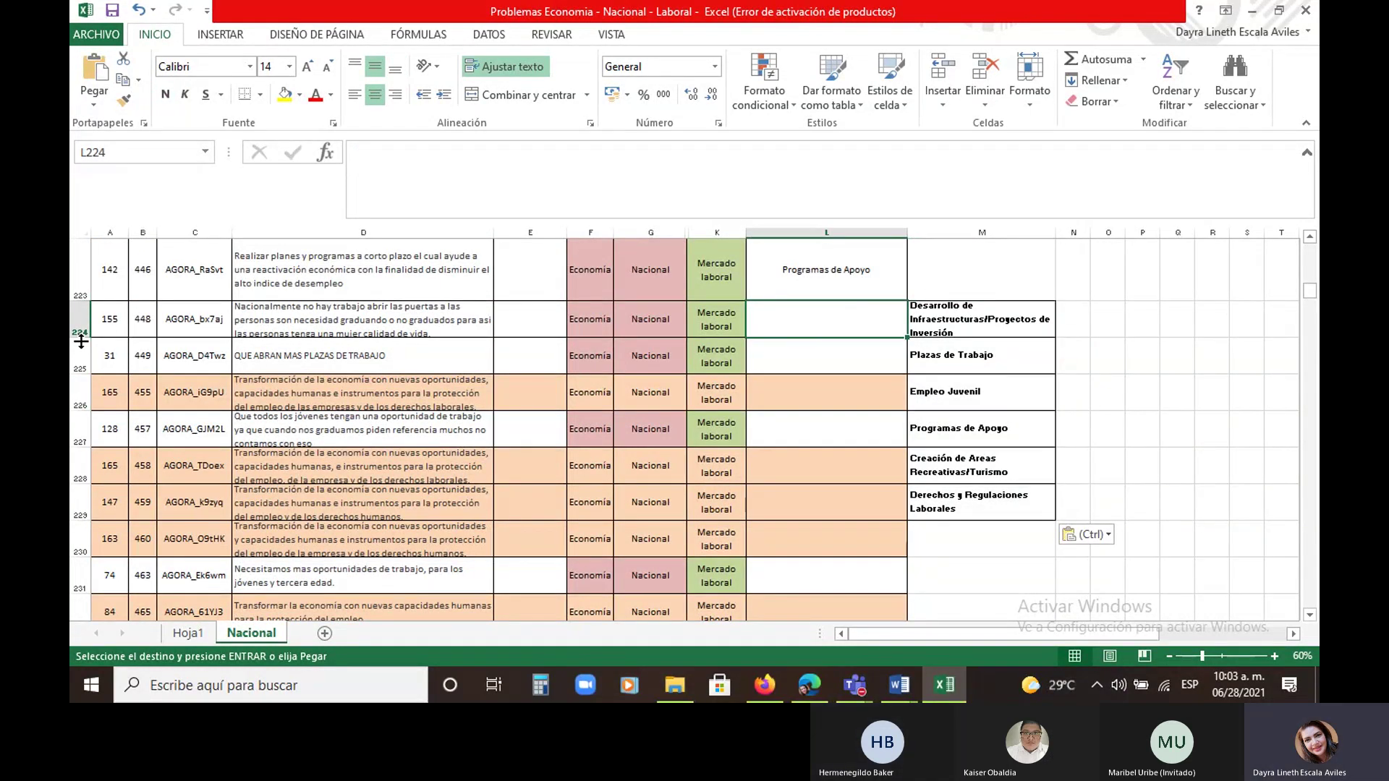
drag(81, 338, 85, 394)
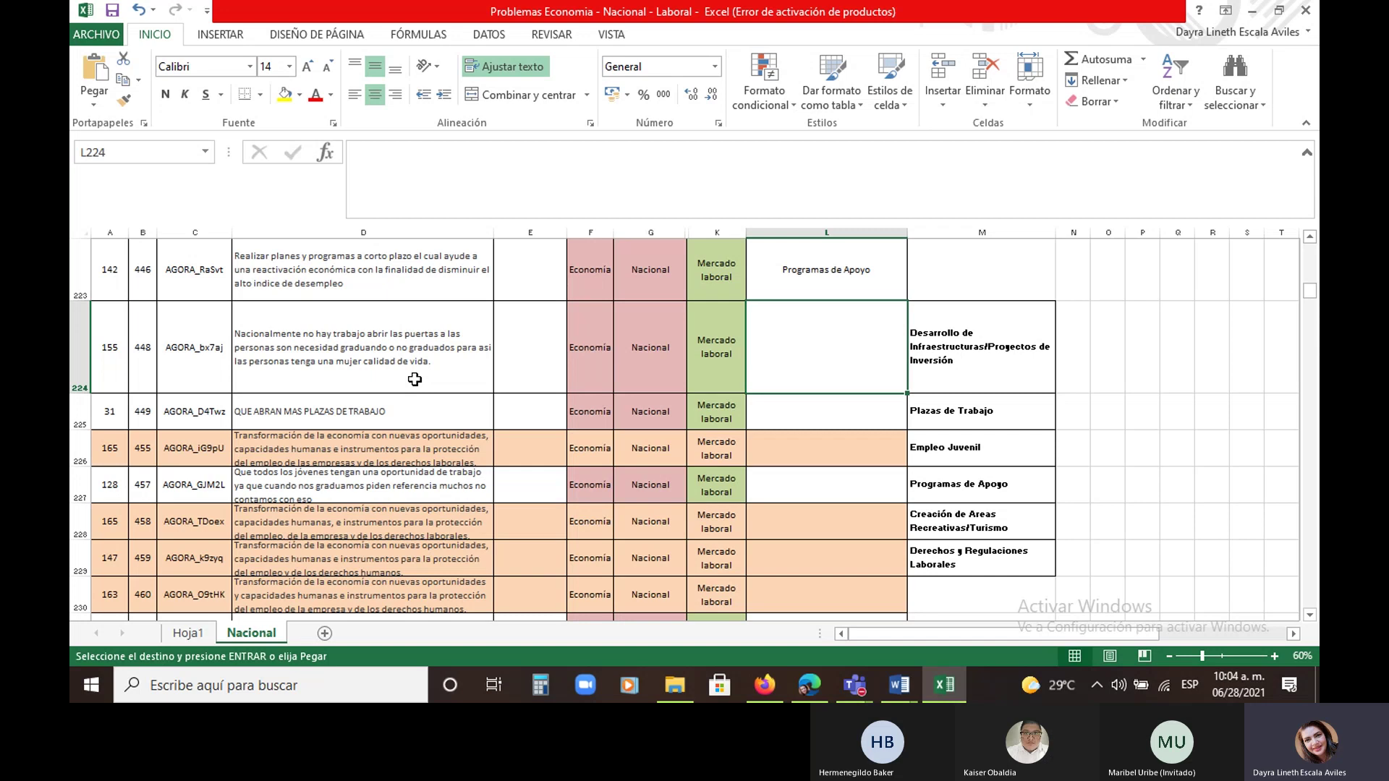
click(414, 379)
click(797, 327)
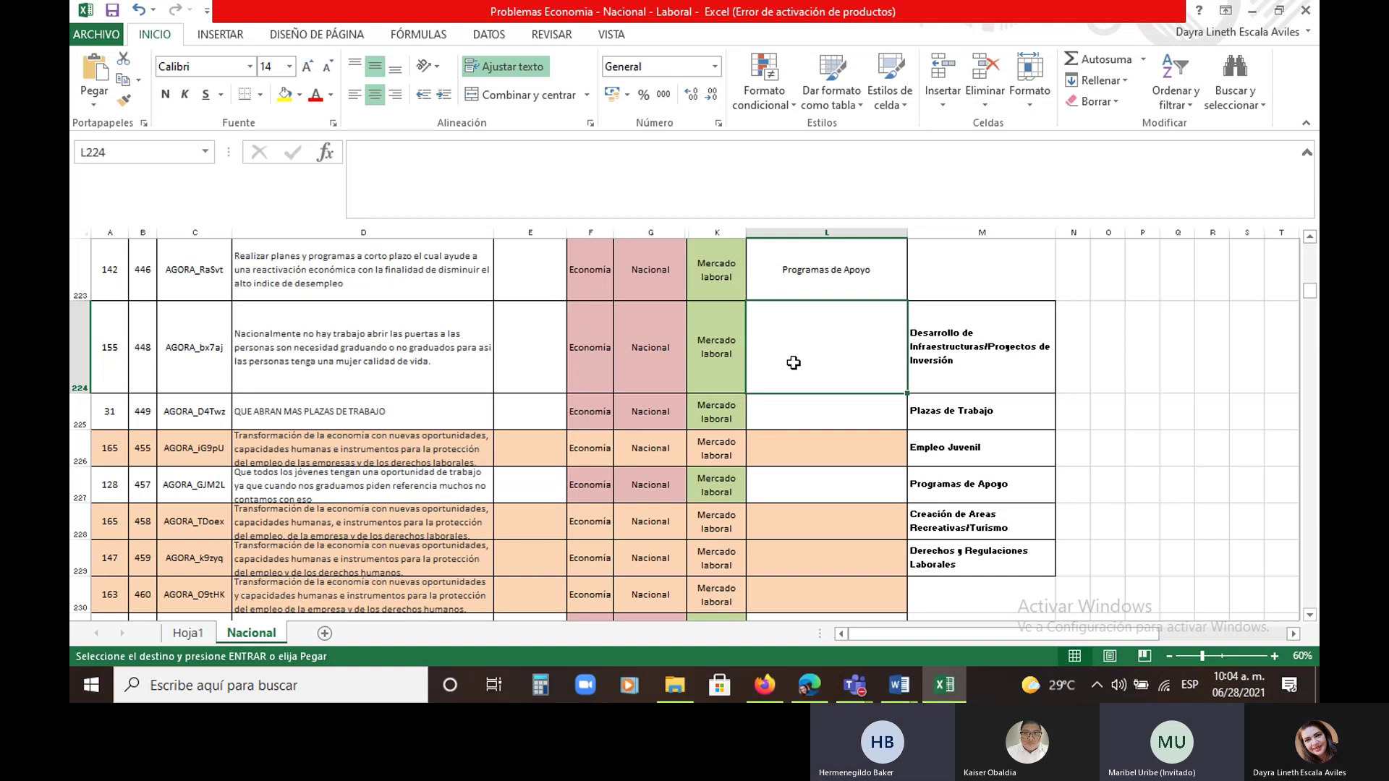
text(pla)
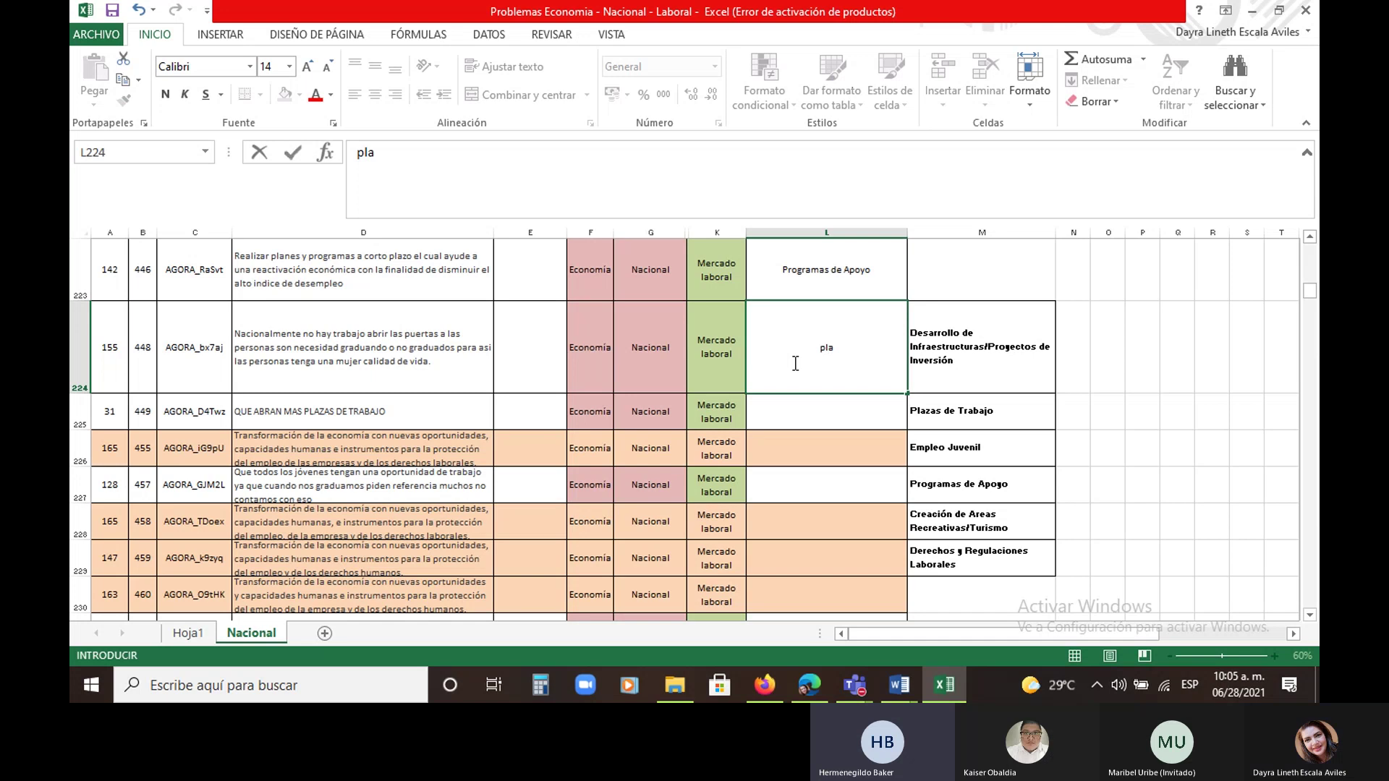
text(za d)
key(Return)
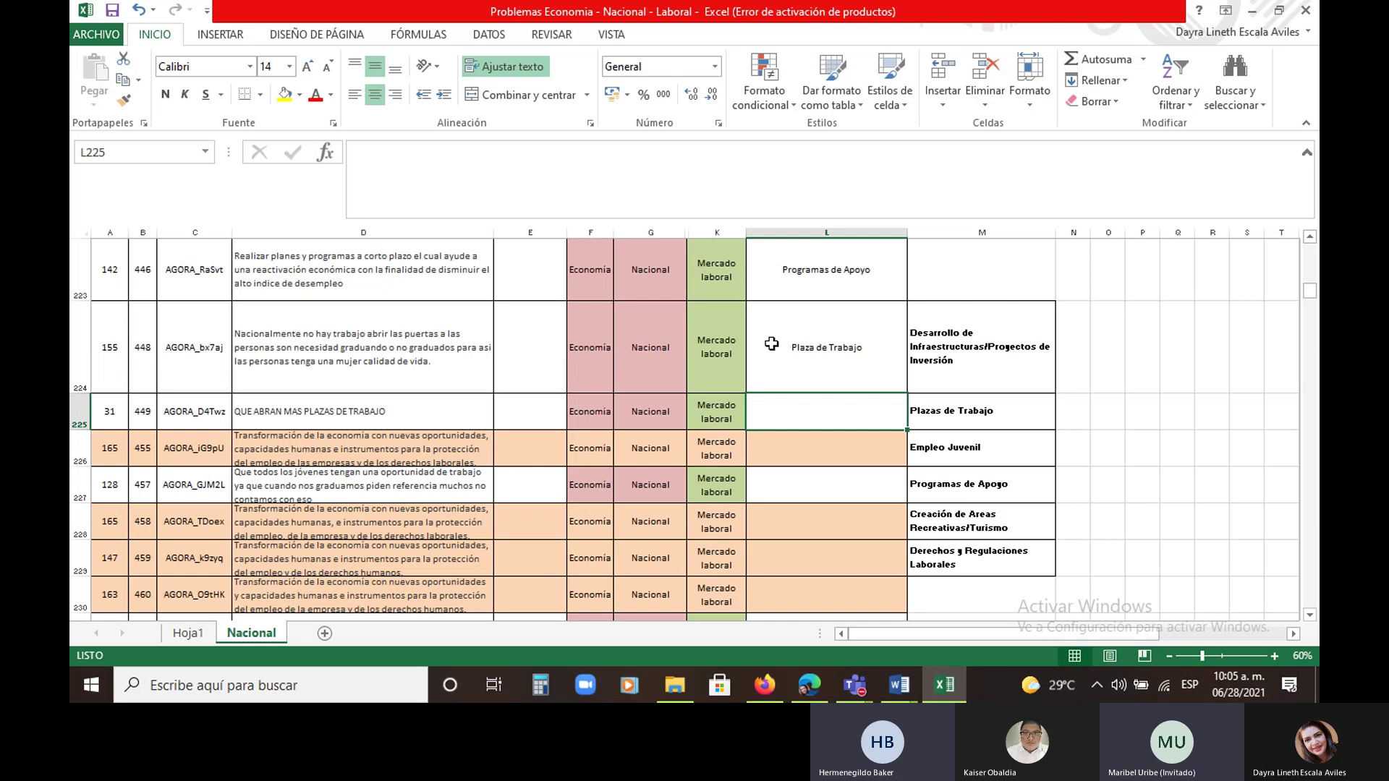
Copy the Desarrollo de Infraestructuras/Proyectos de Inversión category from L222 into L225
scroll(793, 363, up, 1)
scroll(753, 365, down, 1)
scroll(705, 367, up, 1)
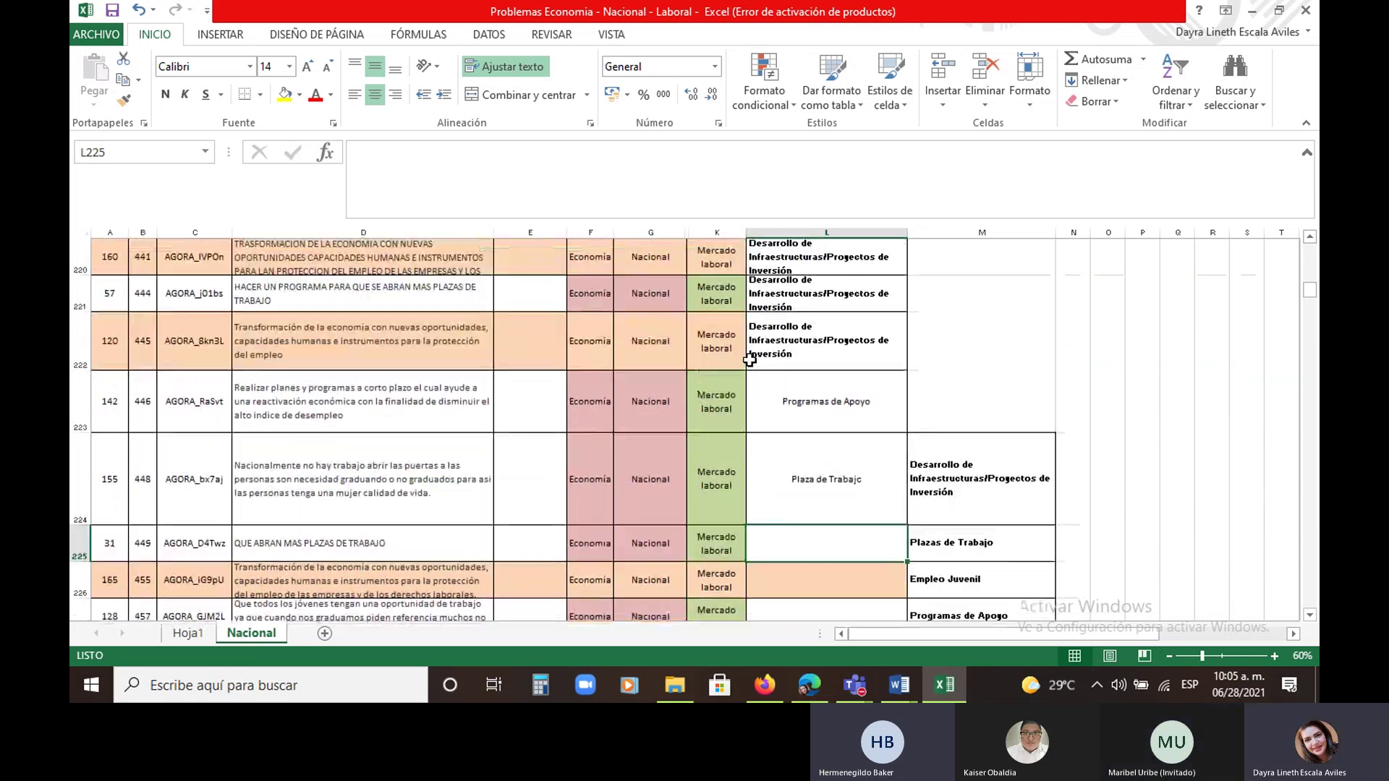
click(780, 333)
right_click(779, 333)
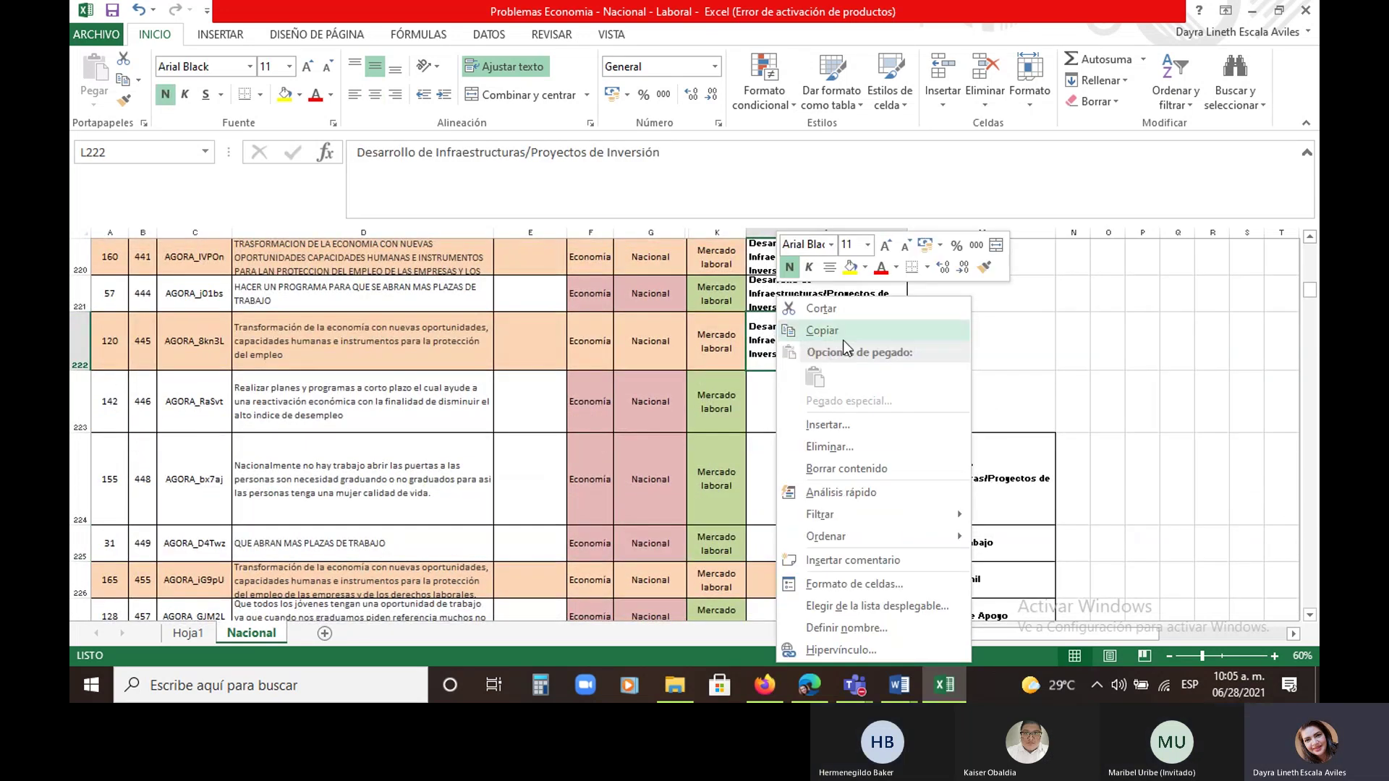
click(813, 137)
scroll(798, 484, down, 1)
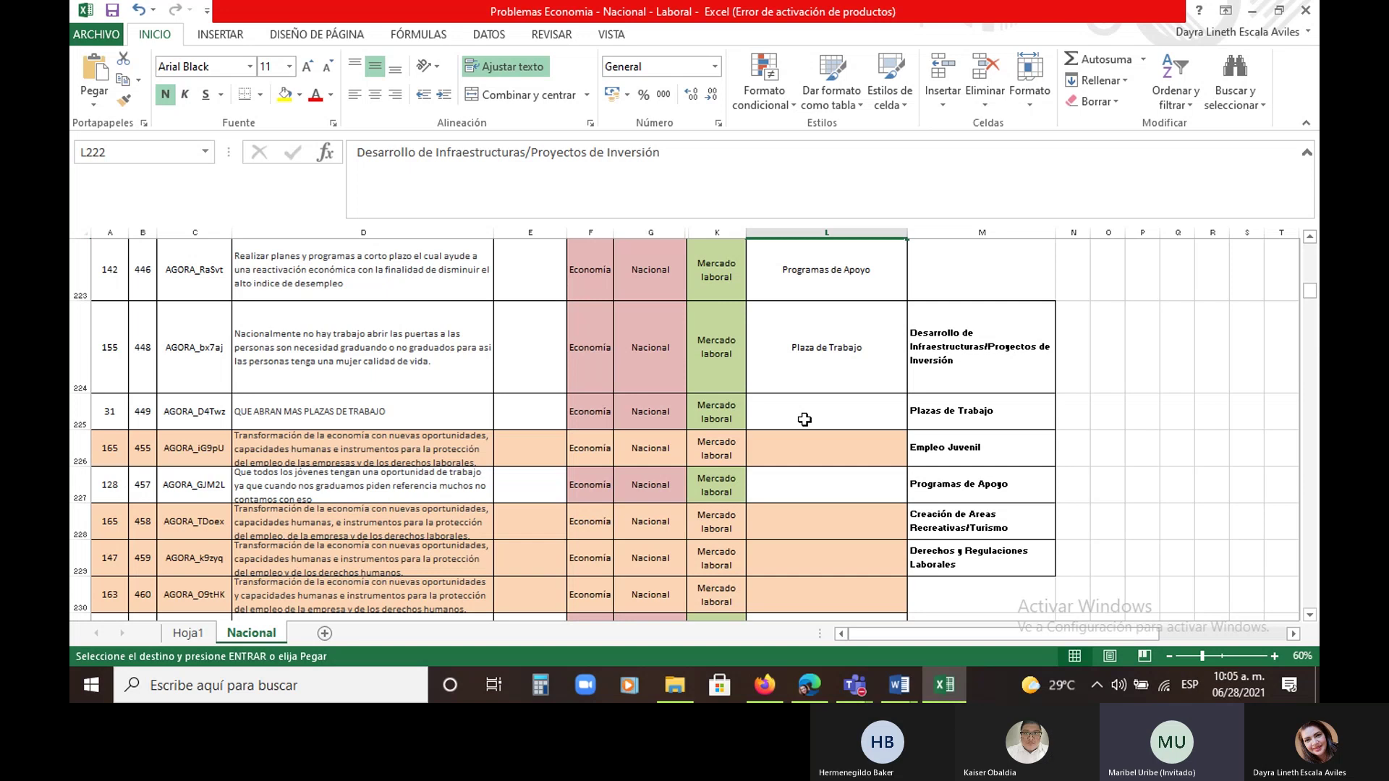
click(805, 420)
click(94, 72)
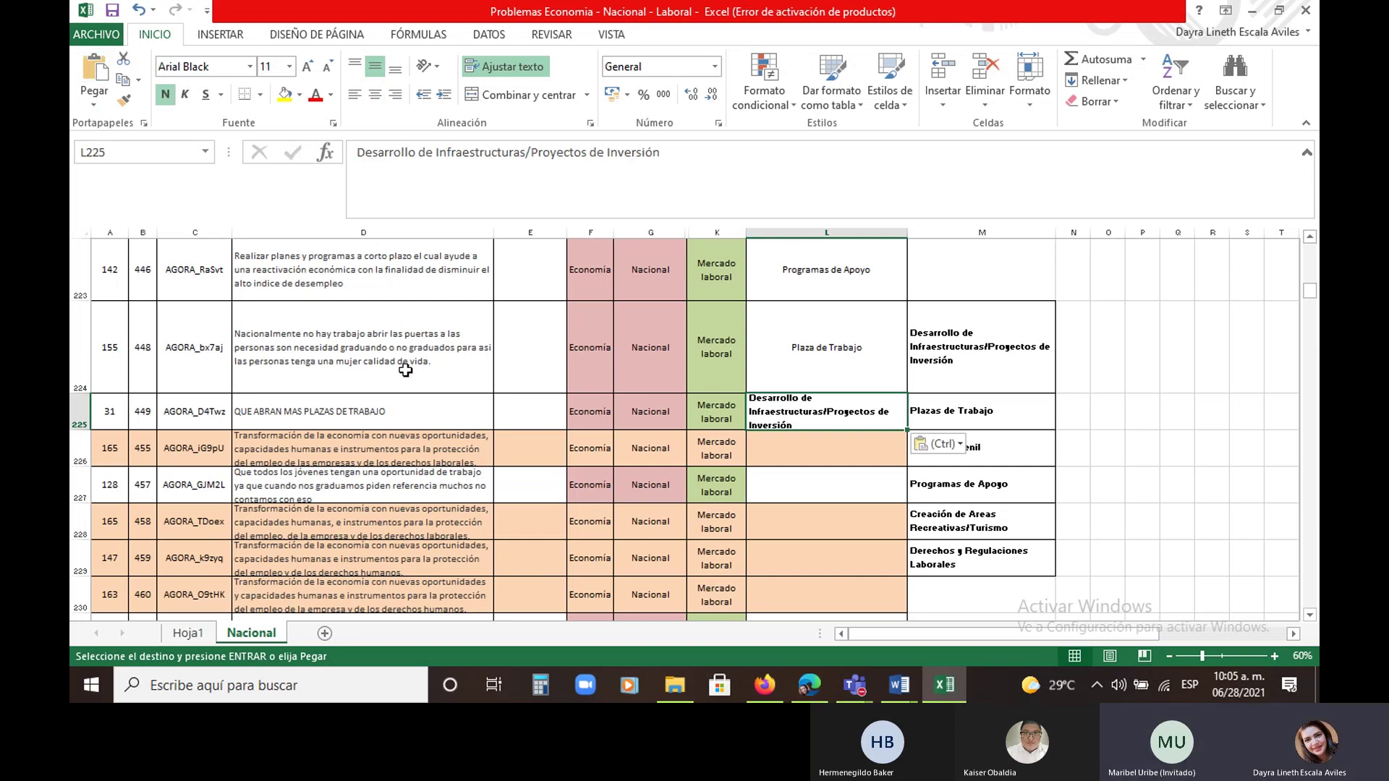
Paste the copied Desarrollo de Infraestructuras/Proyectos de Inversión category into L226 and L228:L230
click(796, 448)
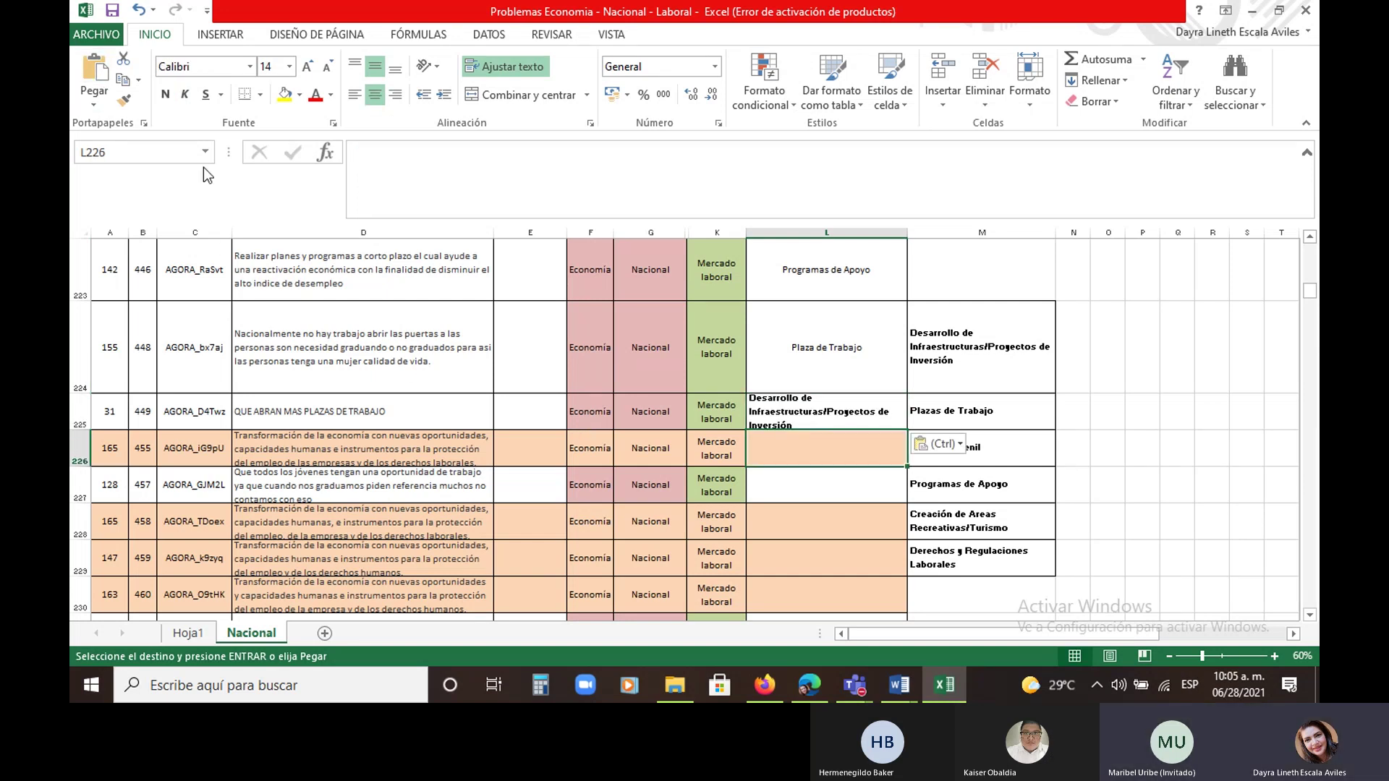
click(94, 72)
drag(777, 520, 781, 597)
click(93, 60)
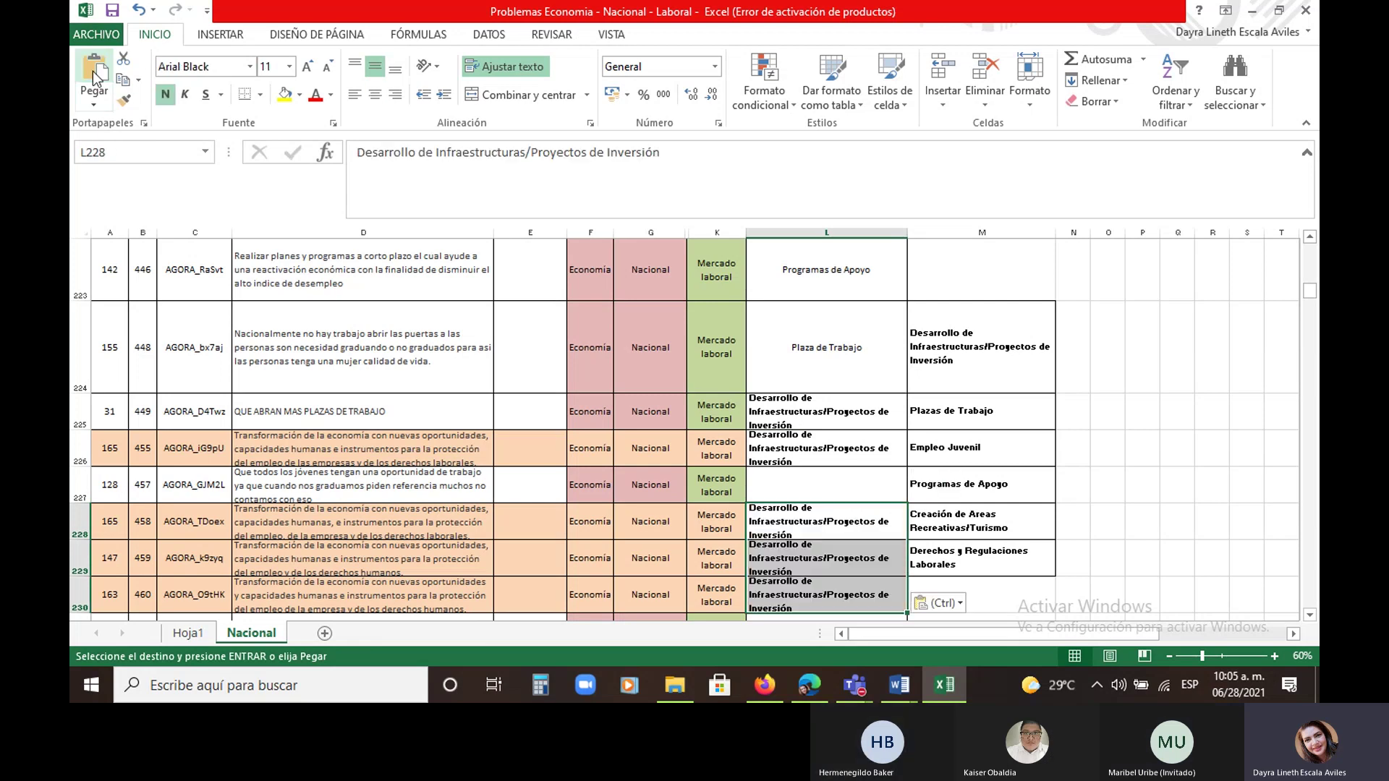
Increase the height of row 227 so its three-line proposal text fits completely
click(789, 490)
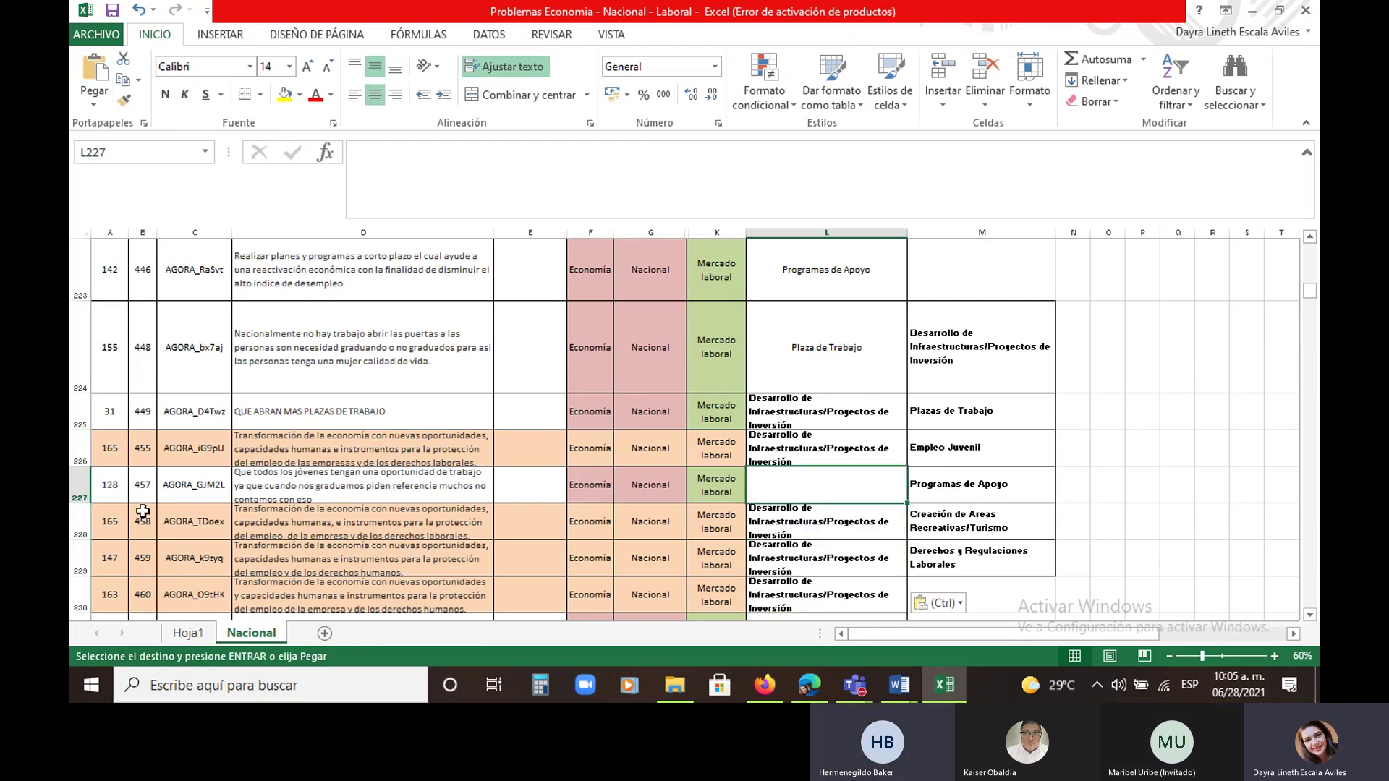
drag(85, 504, 85, 536)
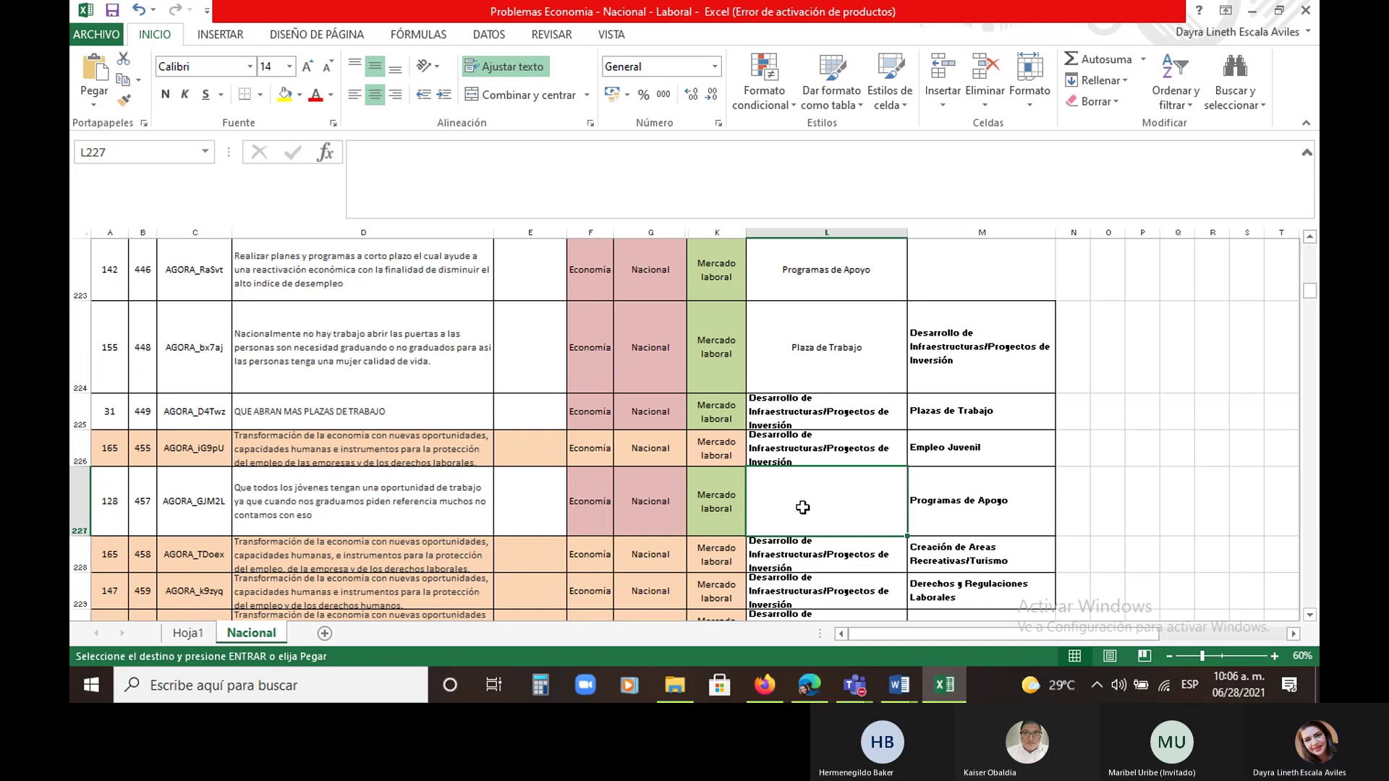
scroll(803, 507, down, 1)
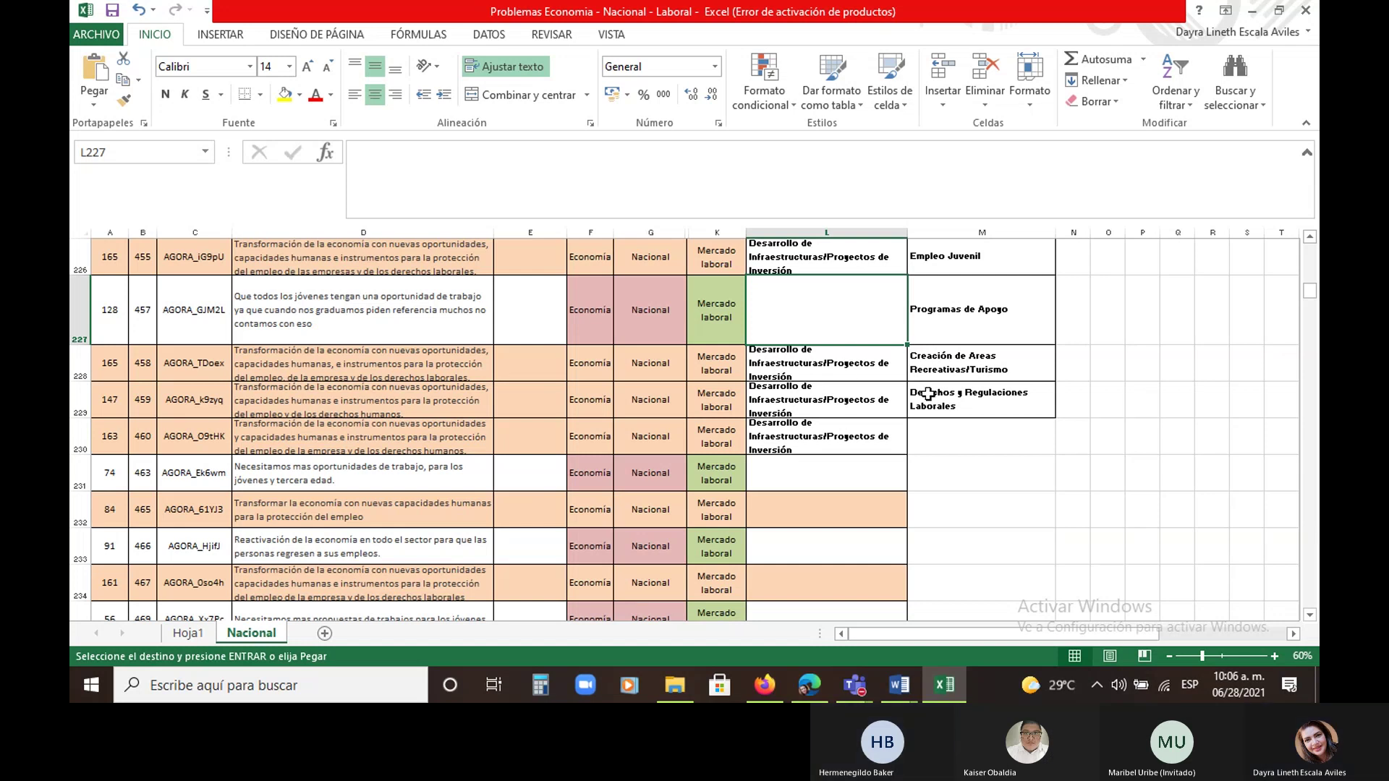
text(der)
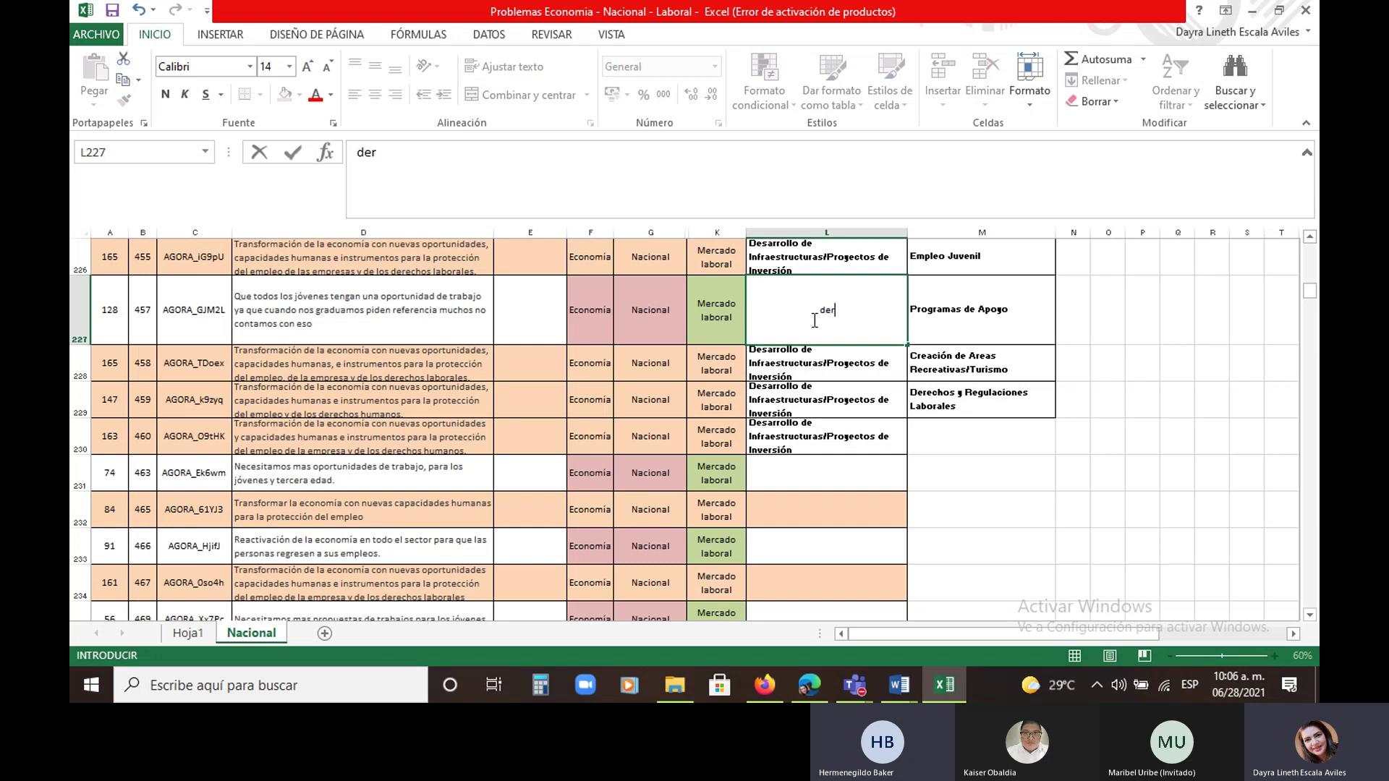
key(BackSpace)
key(BackSpace)
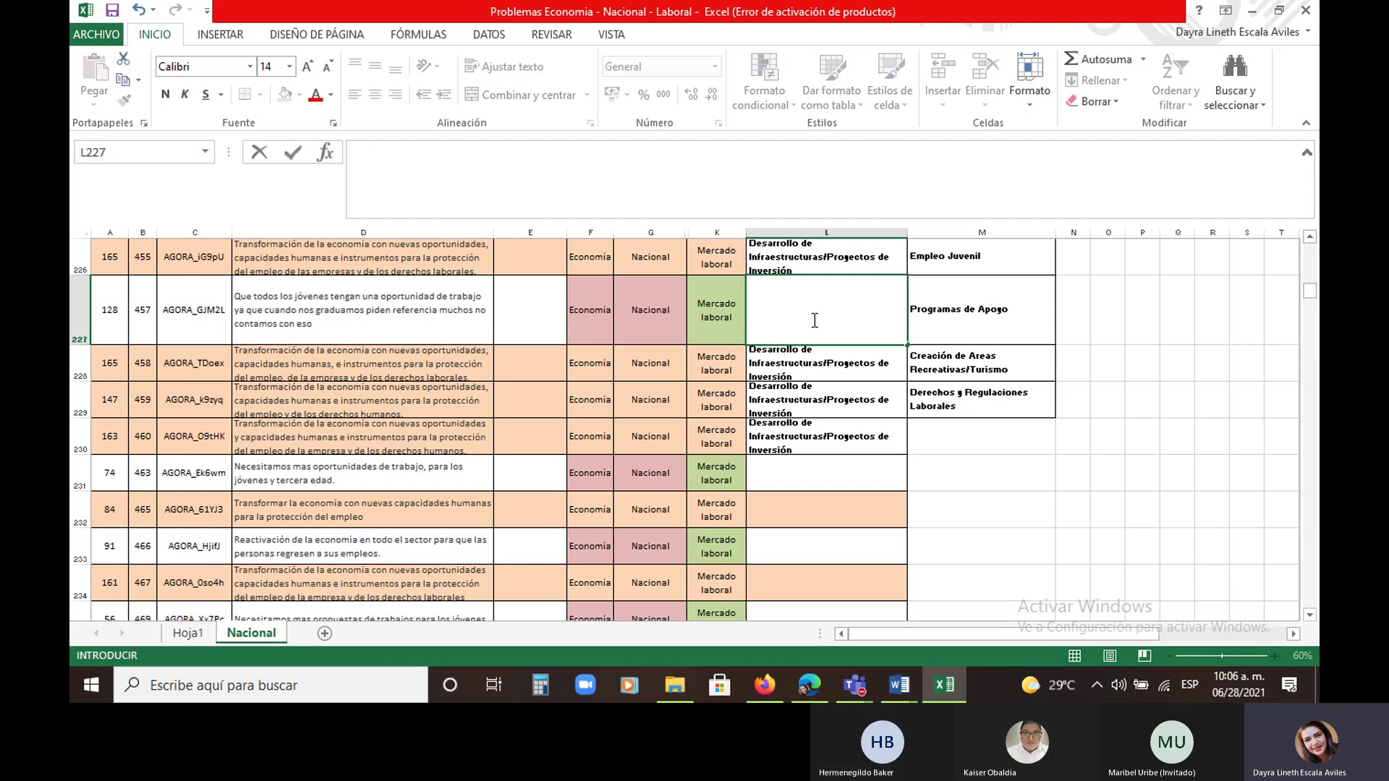
Copy the Derechos y Regulaciones Laborales category from M229 into L227
click(955, 400)
right_click(955, 399)
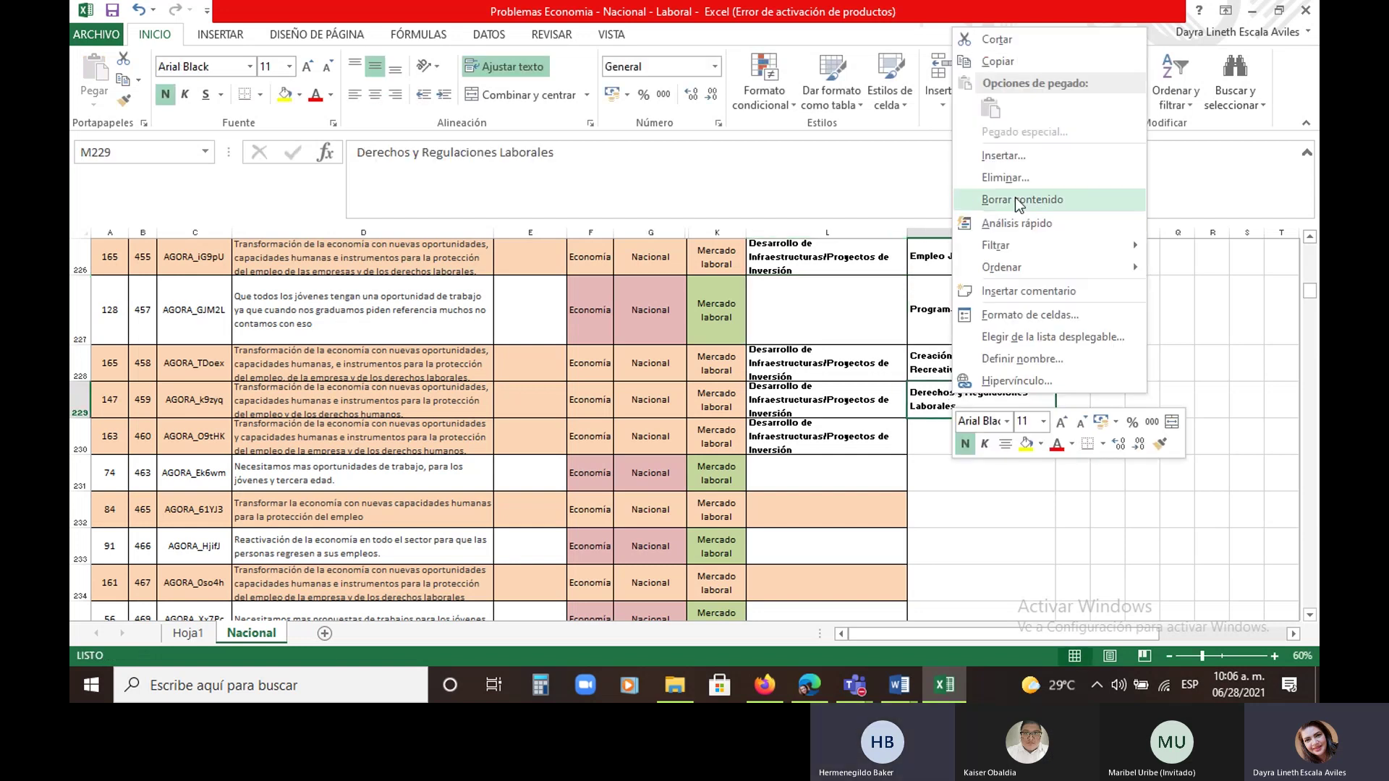
click(998, 61)
click(826, 310)
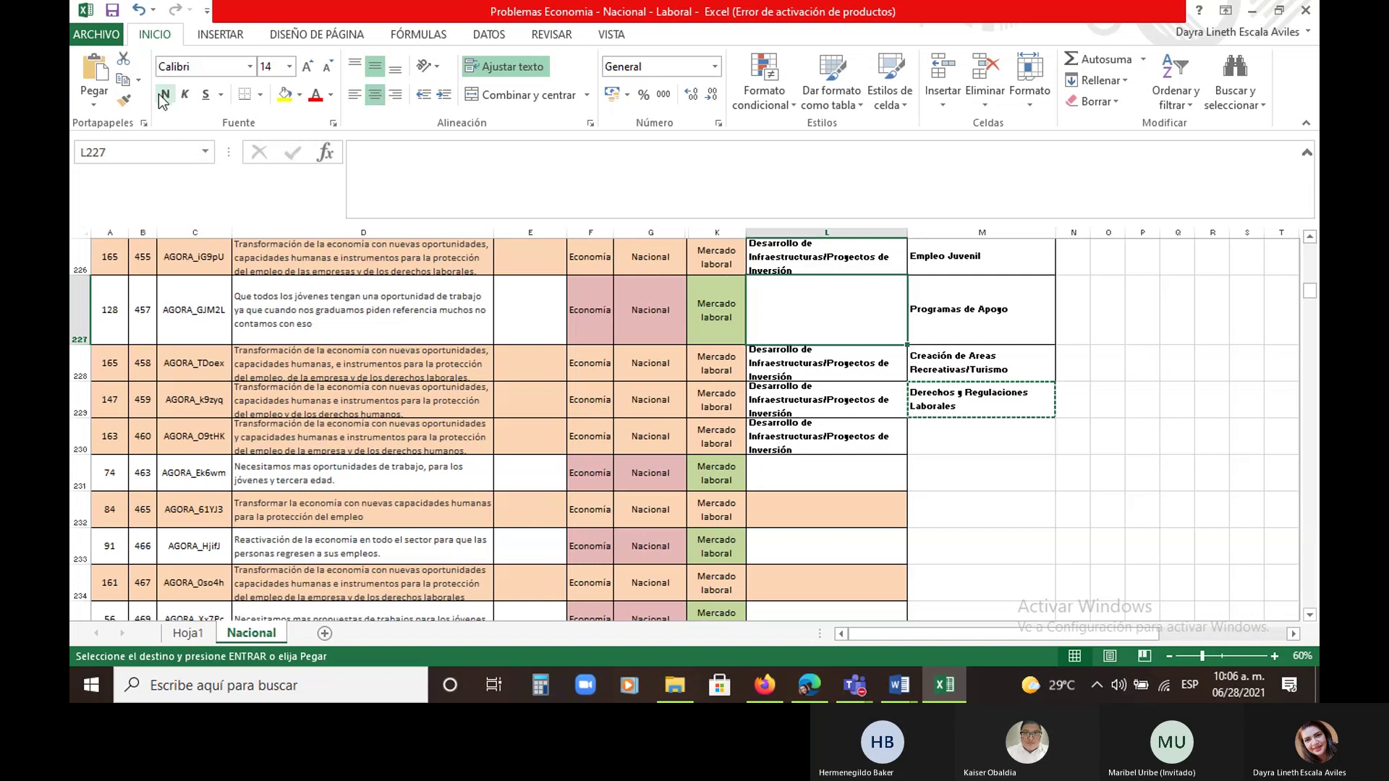
click(85, 73)
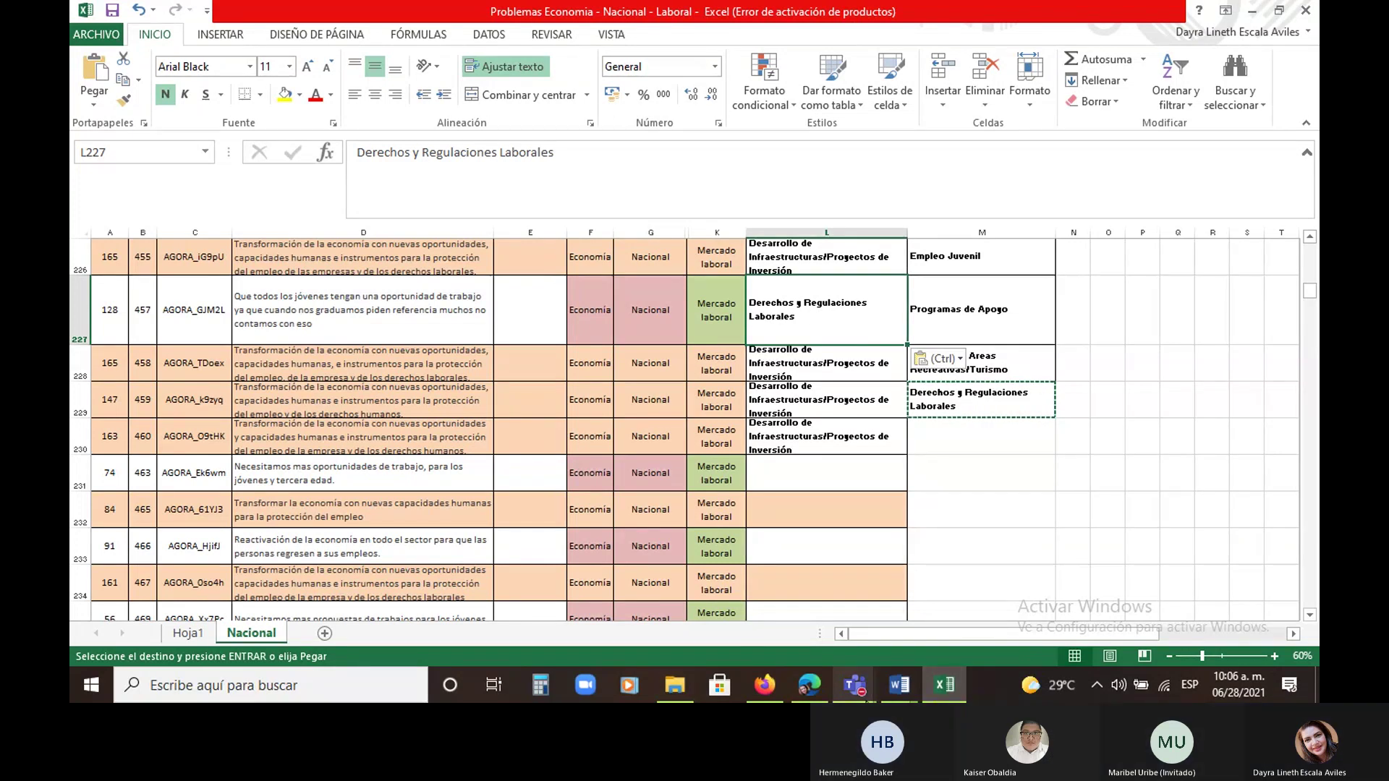
Switch to the Teams meeting window to check its participants and return to the Excel workbook
mouse_move(867, 698)
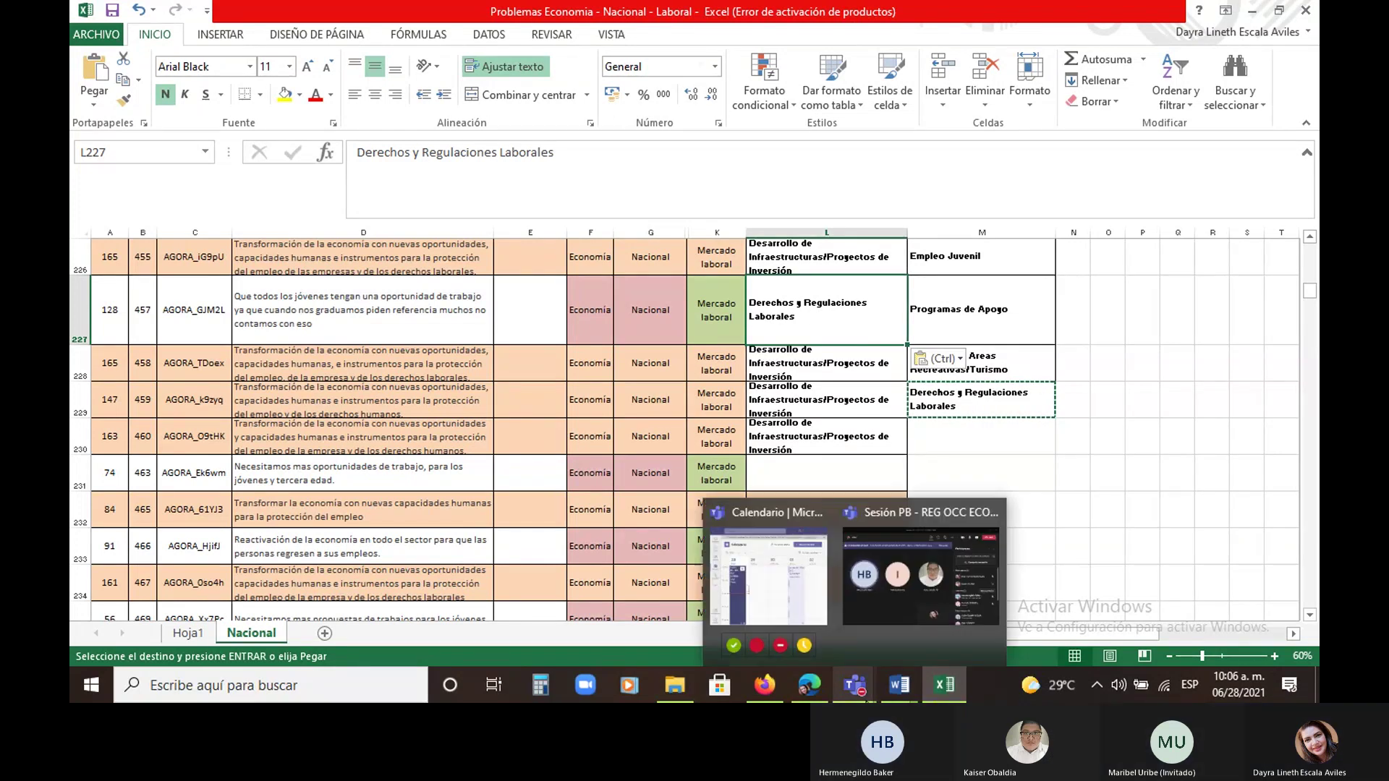
click(905, 625)
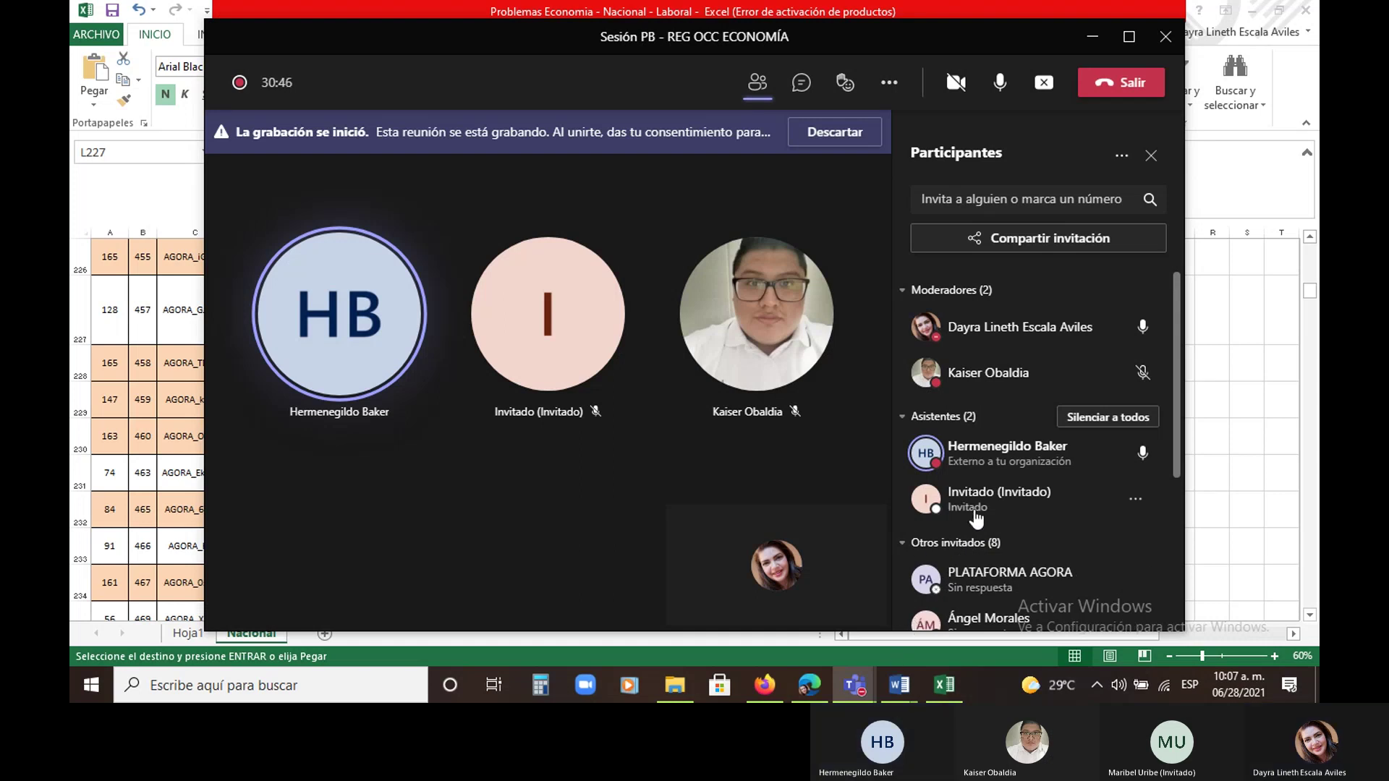
mouse_move(899, 685)
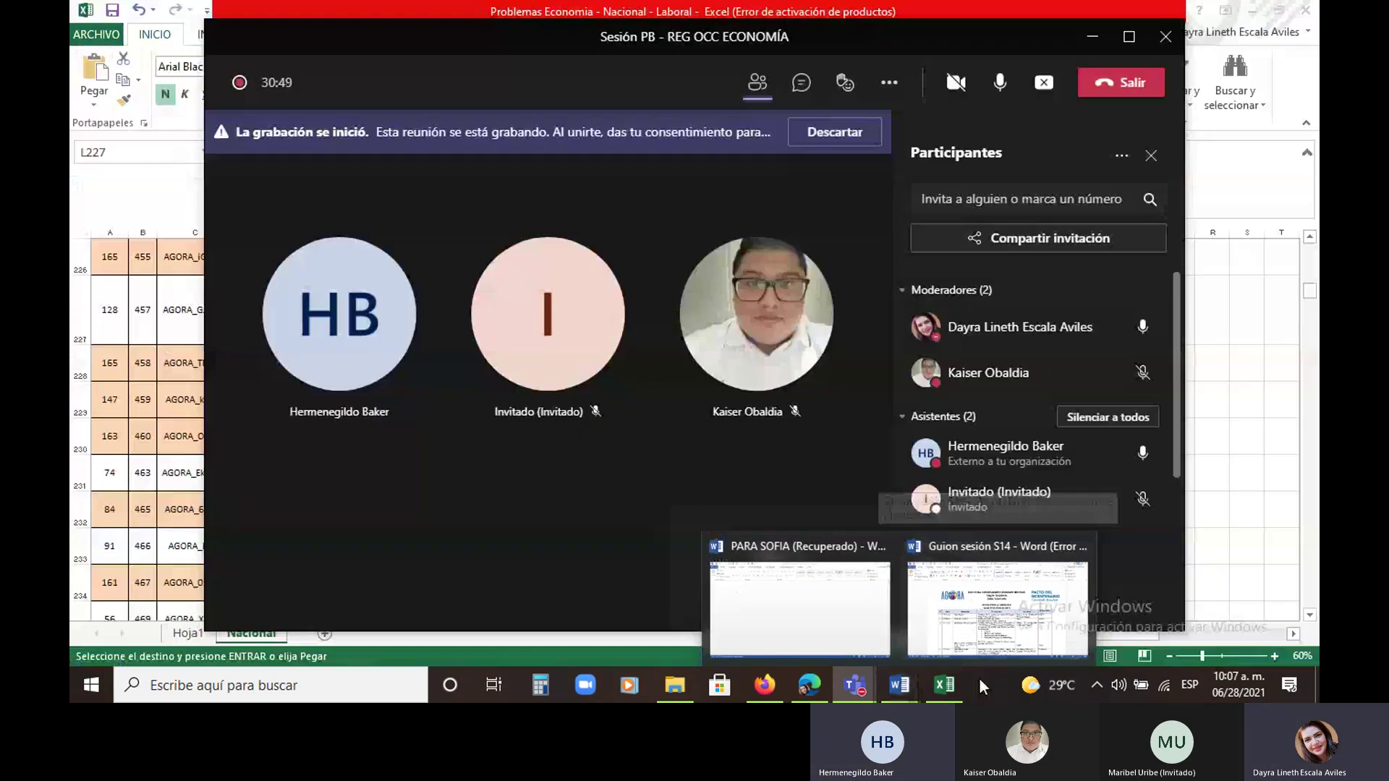
click(944, 686)
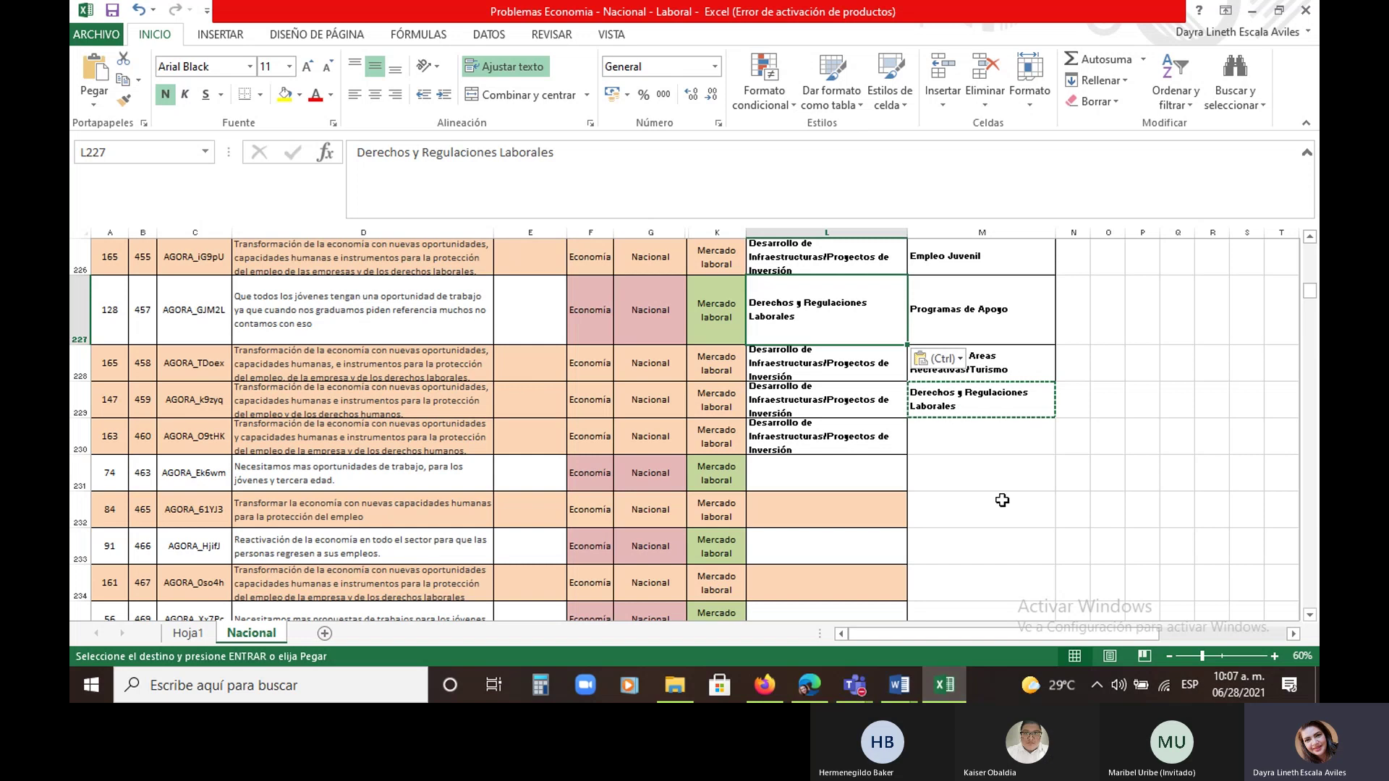
Enter Plaza de Trabajo in L231 as the category for the proposal about more job opportunities for young and elderly people
key(Down)
click(815, 478)
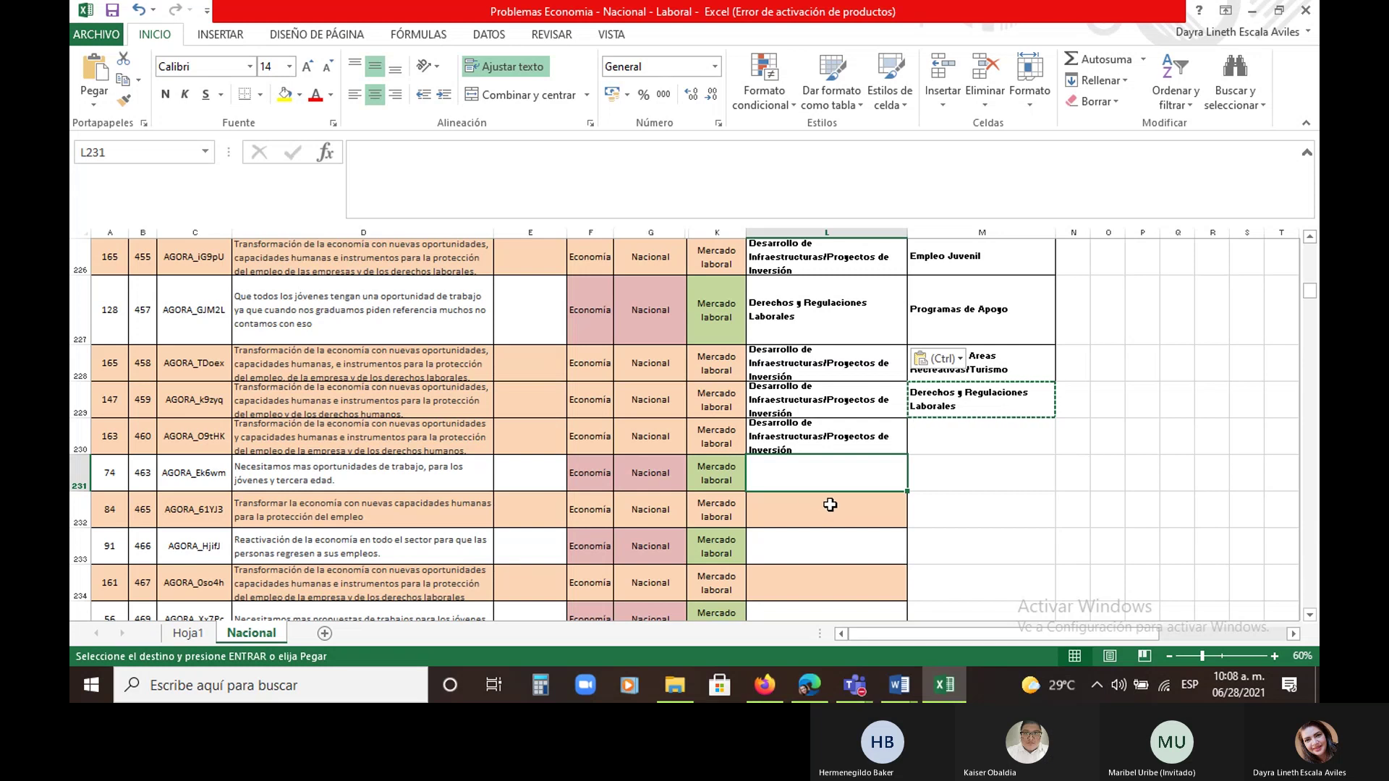
click(775, 511)
click(790, 474)
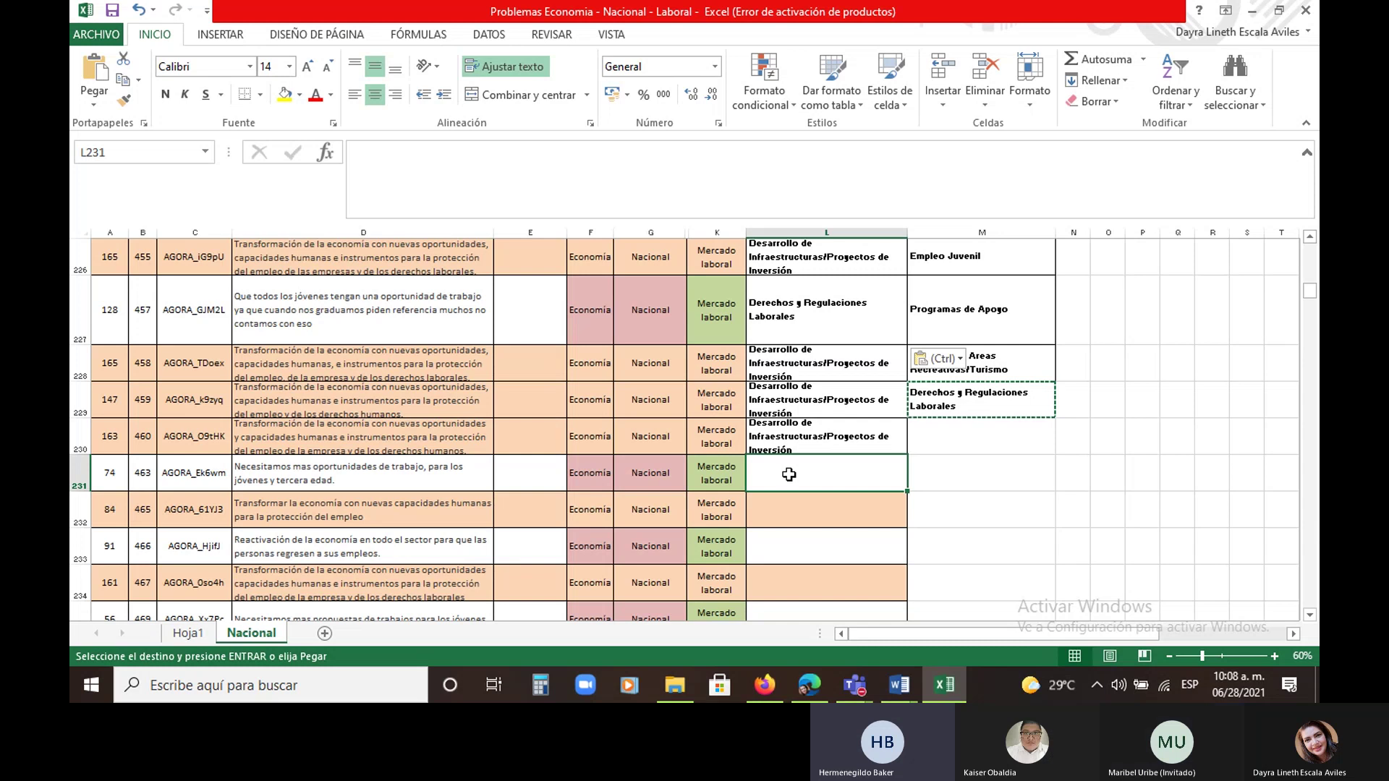
text(plaza d)
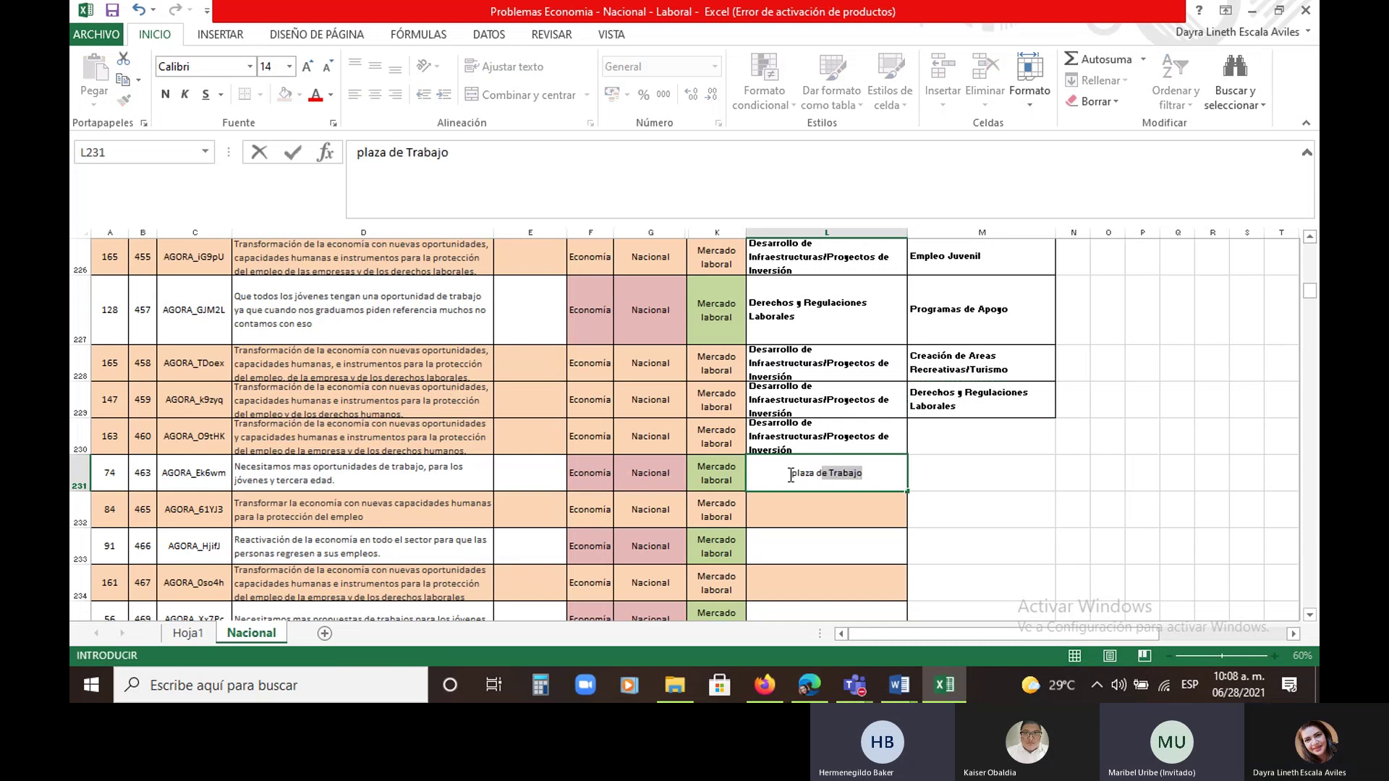
key(Return)
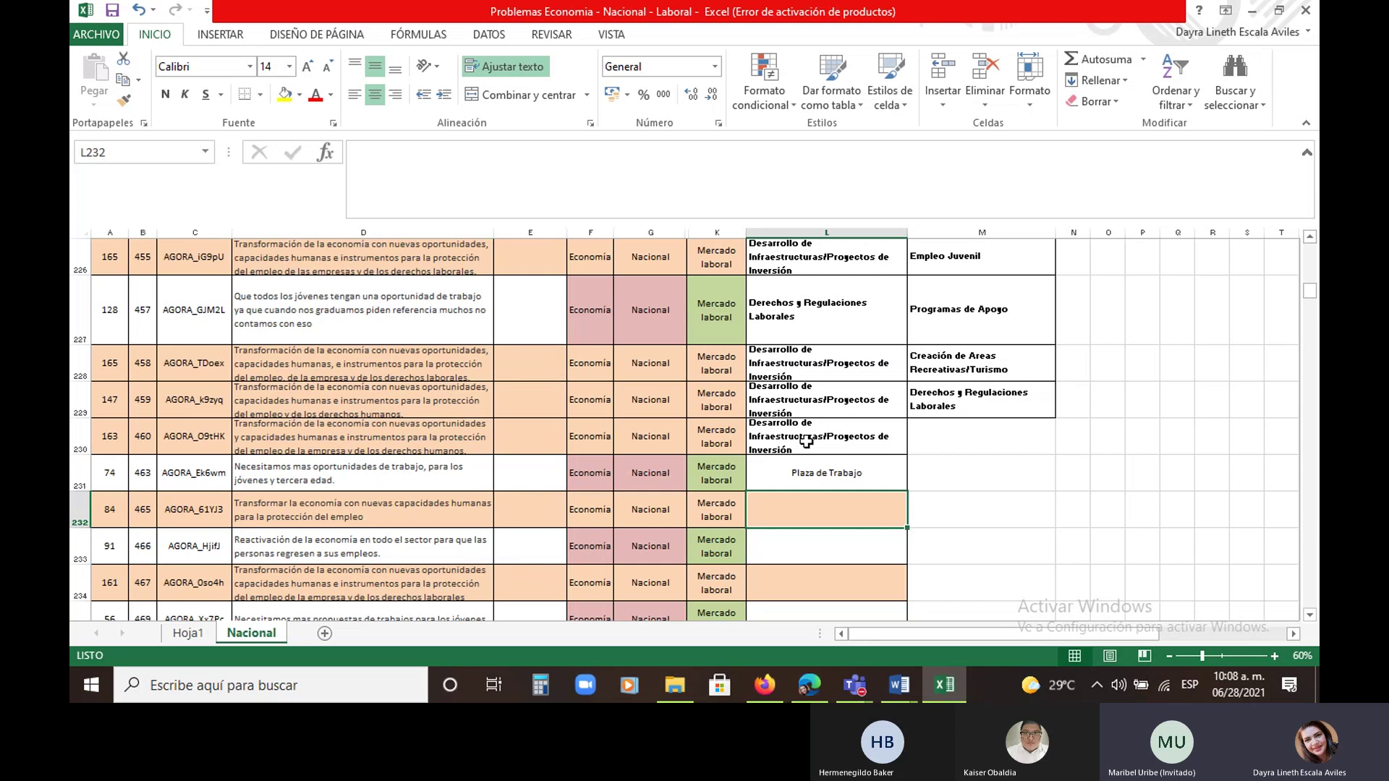
Copy the Desarrollo de Infraestructuras/Proyectos de Inversión category from L230 into L232 and L234
right_click(807, 445)
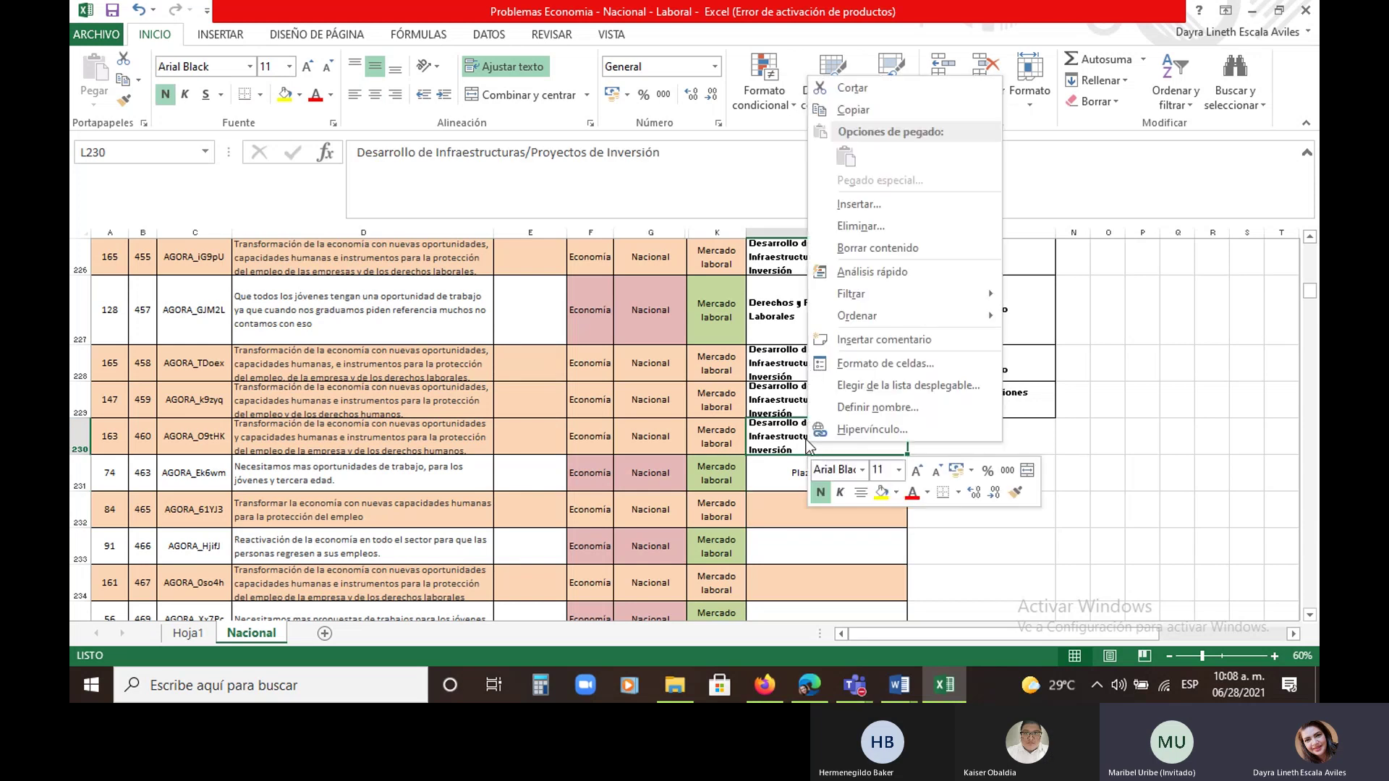
click(879, 108)
click(809, 517)
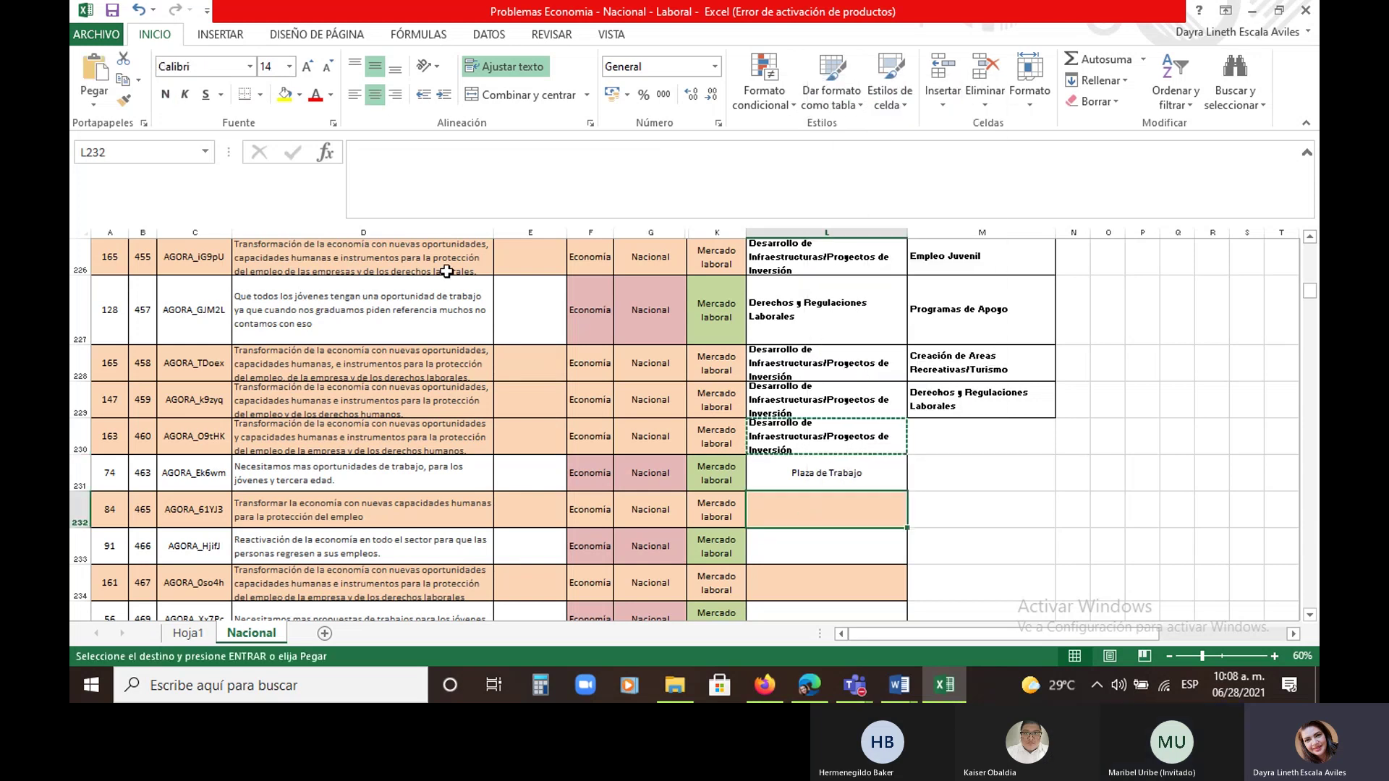
click(94, 72)
click(775, 572)
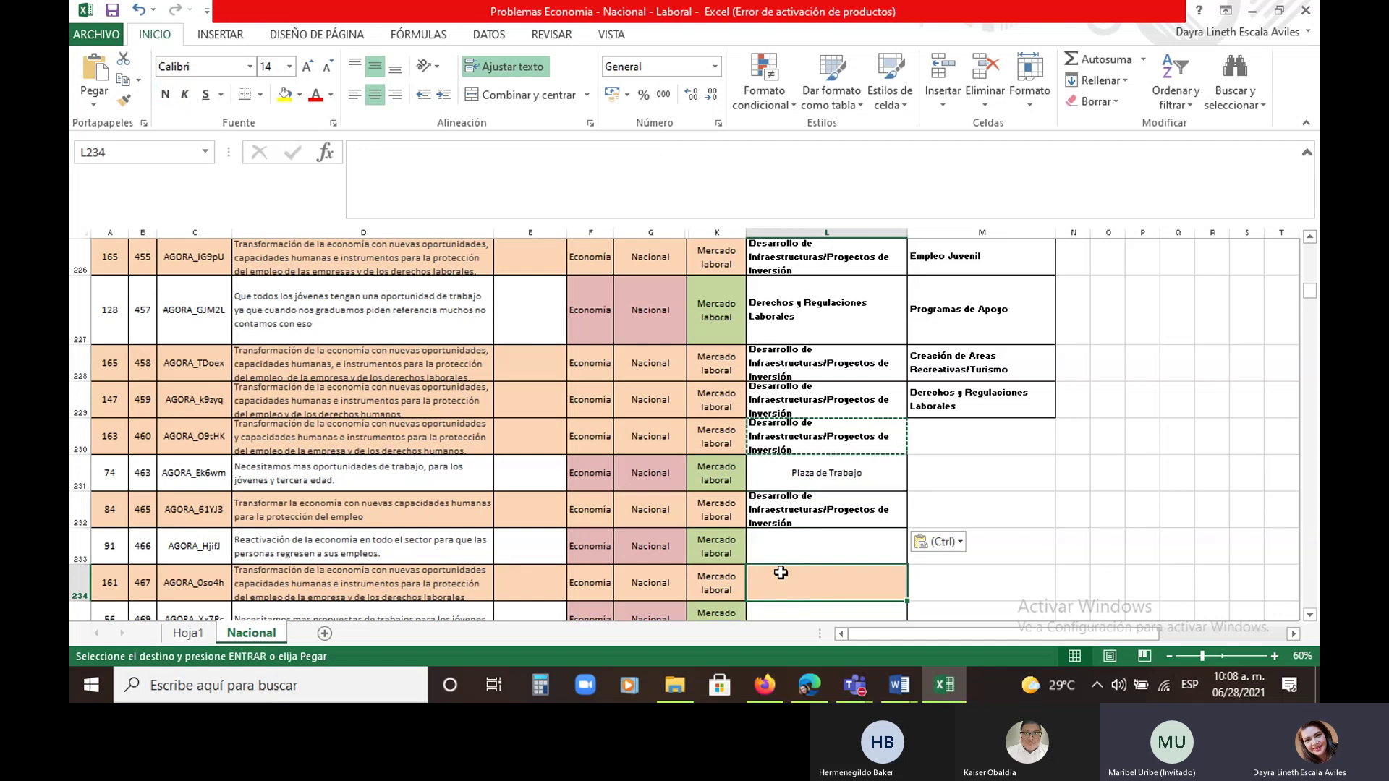
click(94, 72)
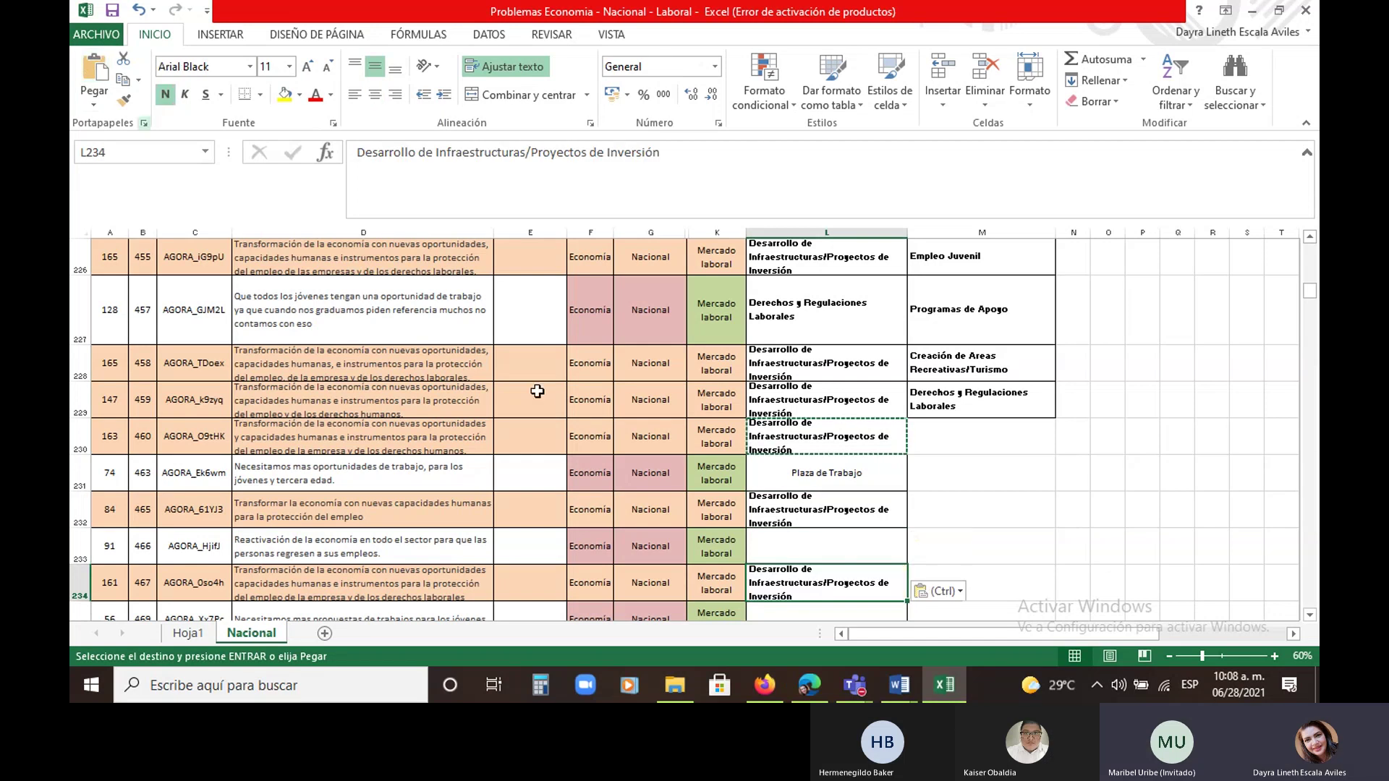
Enter Programas de Apoyo in L233 as the category for the proposal on reactivating the economy so people return to their jobs
click(808, 551)
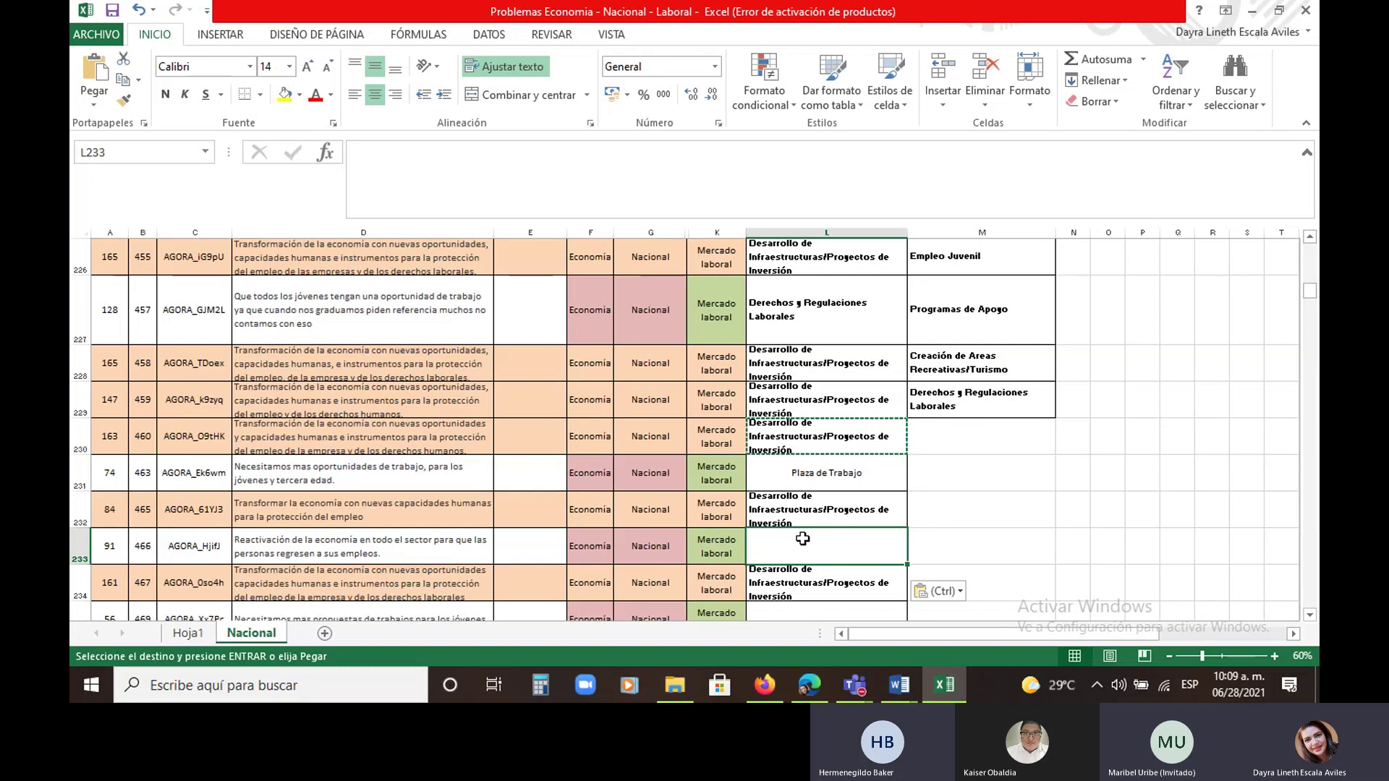
text(Programas de Apoyo)
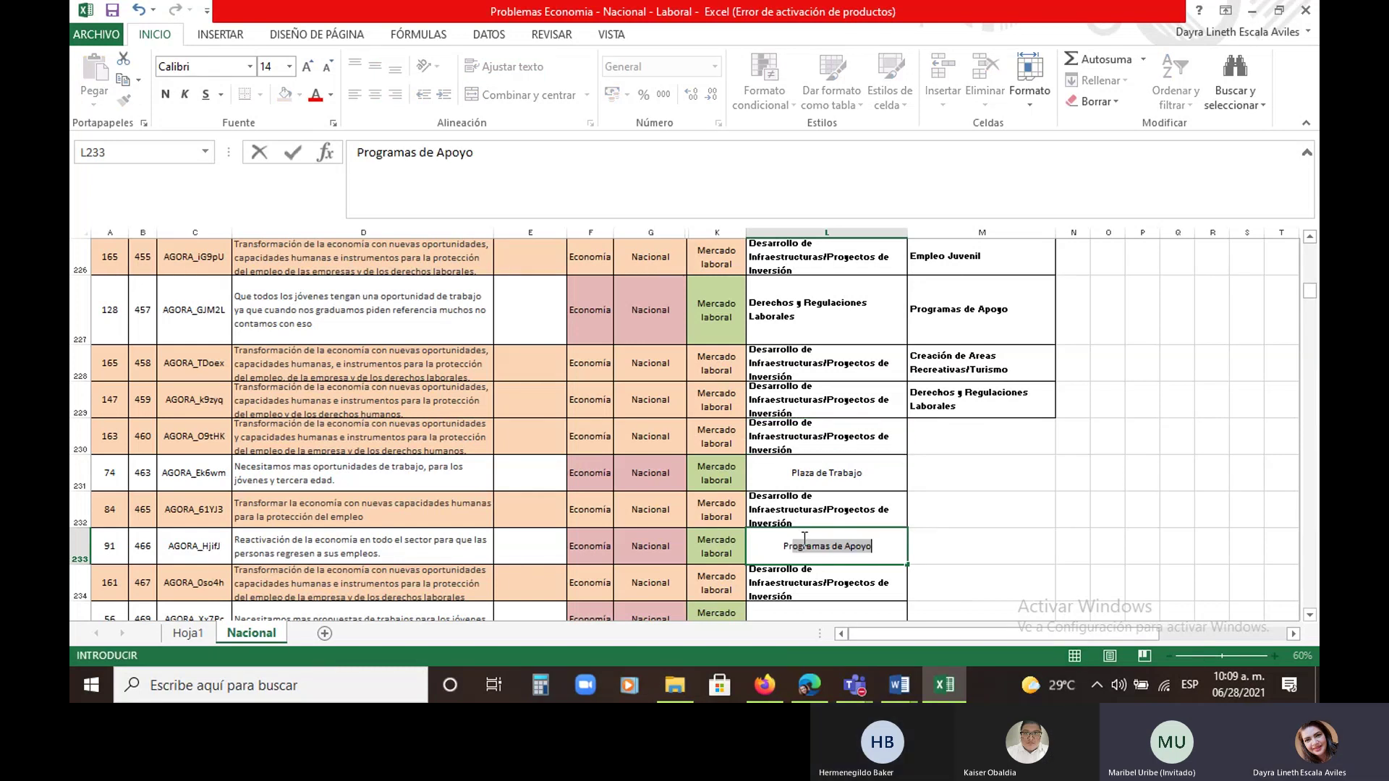
key(Return)
key(Return)
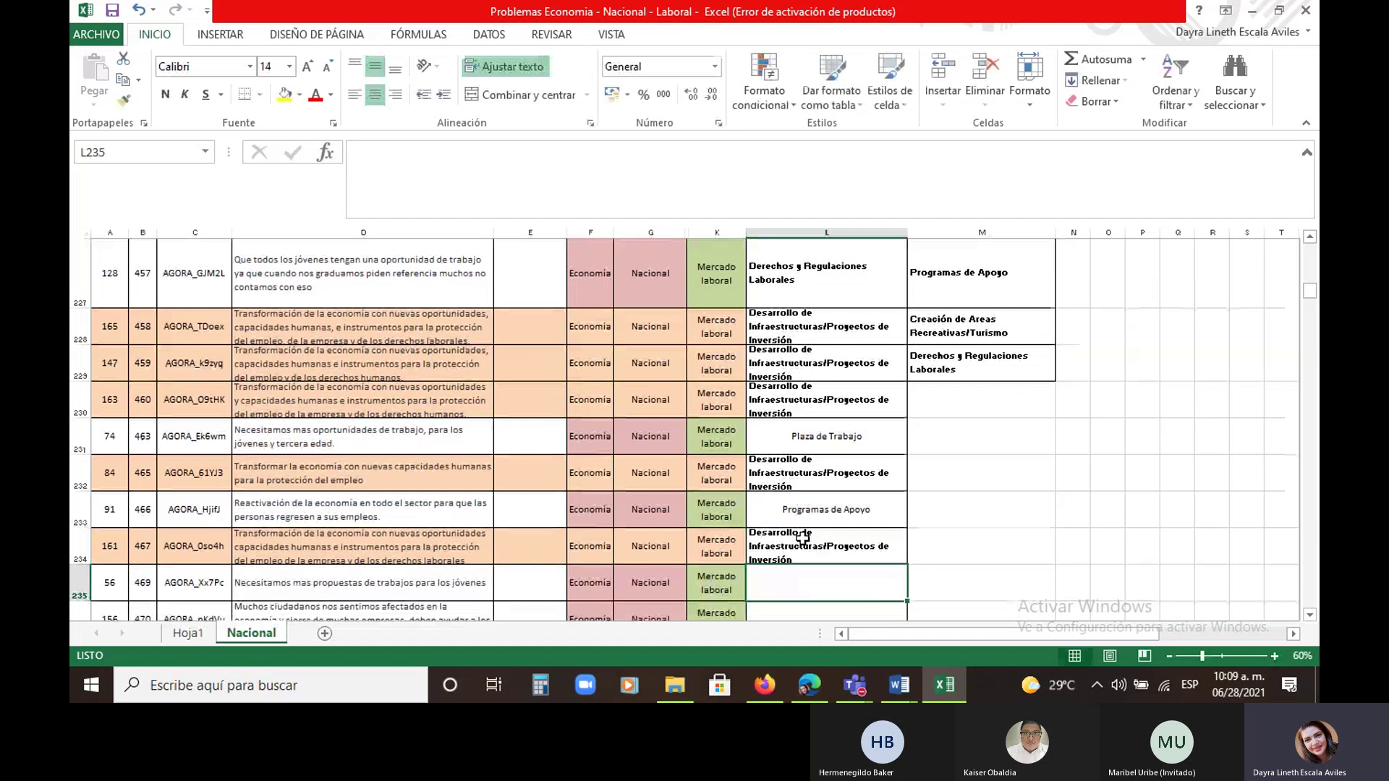
Copy the six-item category list from M224:M229 into column M starting at M237, beside the unclassified rows
key(Down)
key(Down)
key(Down)
key(Down)
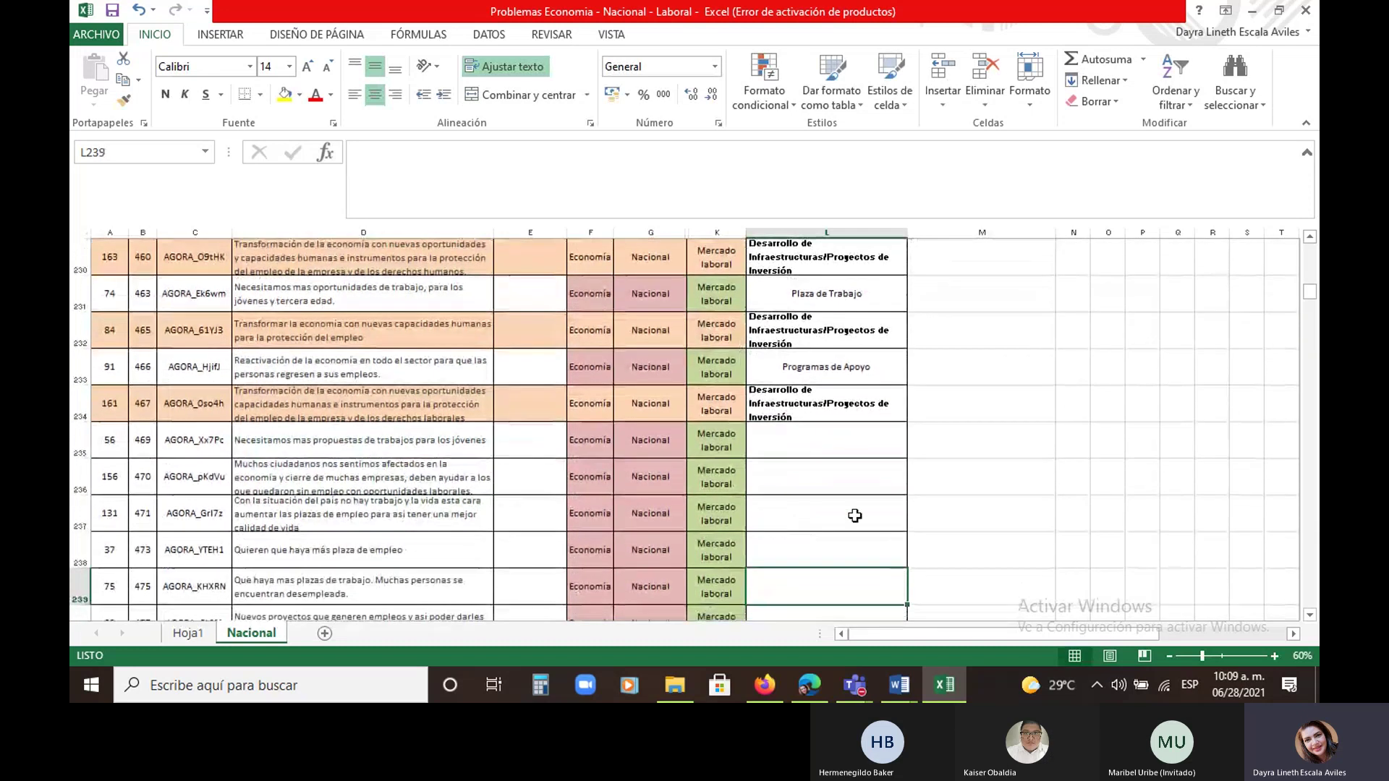
scroll(920, 464, up, 2)
click(1001, 295)
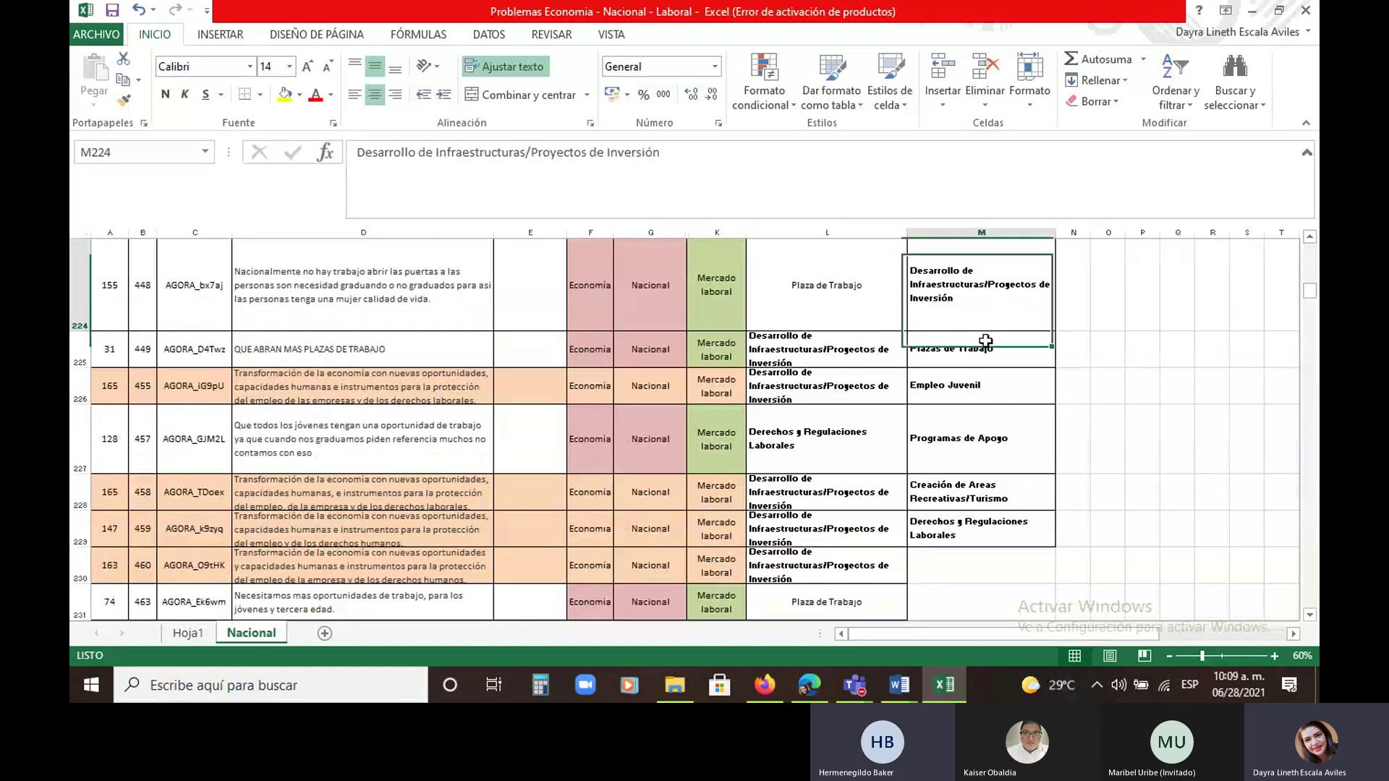
drag(985, 340, 981, 532)
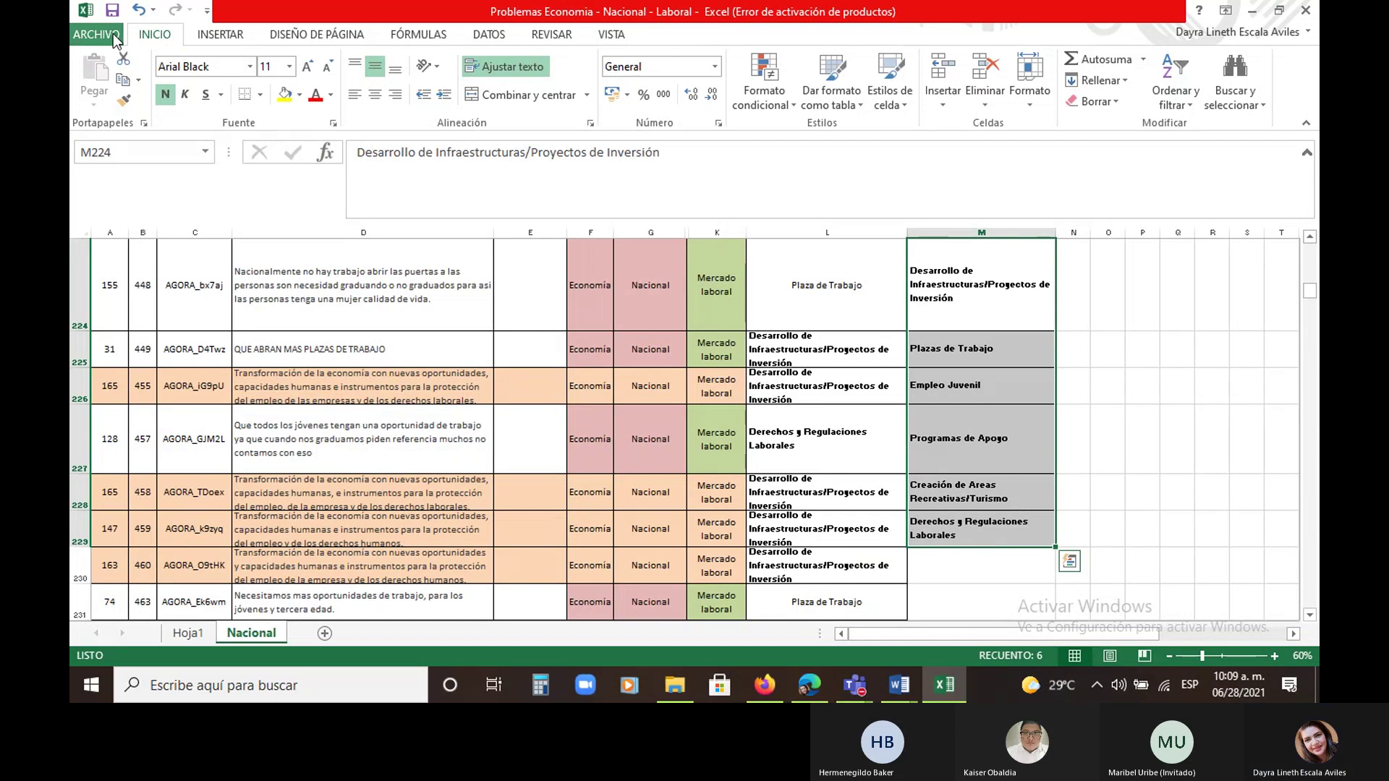
click(123, 79)
scroll(886, 449, down, 3)
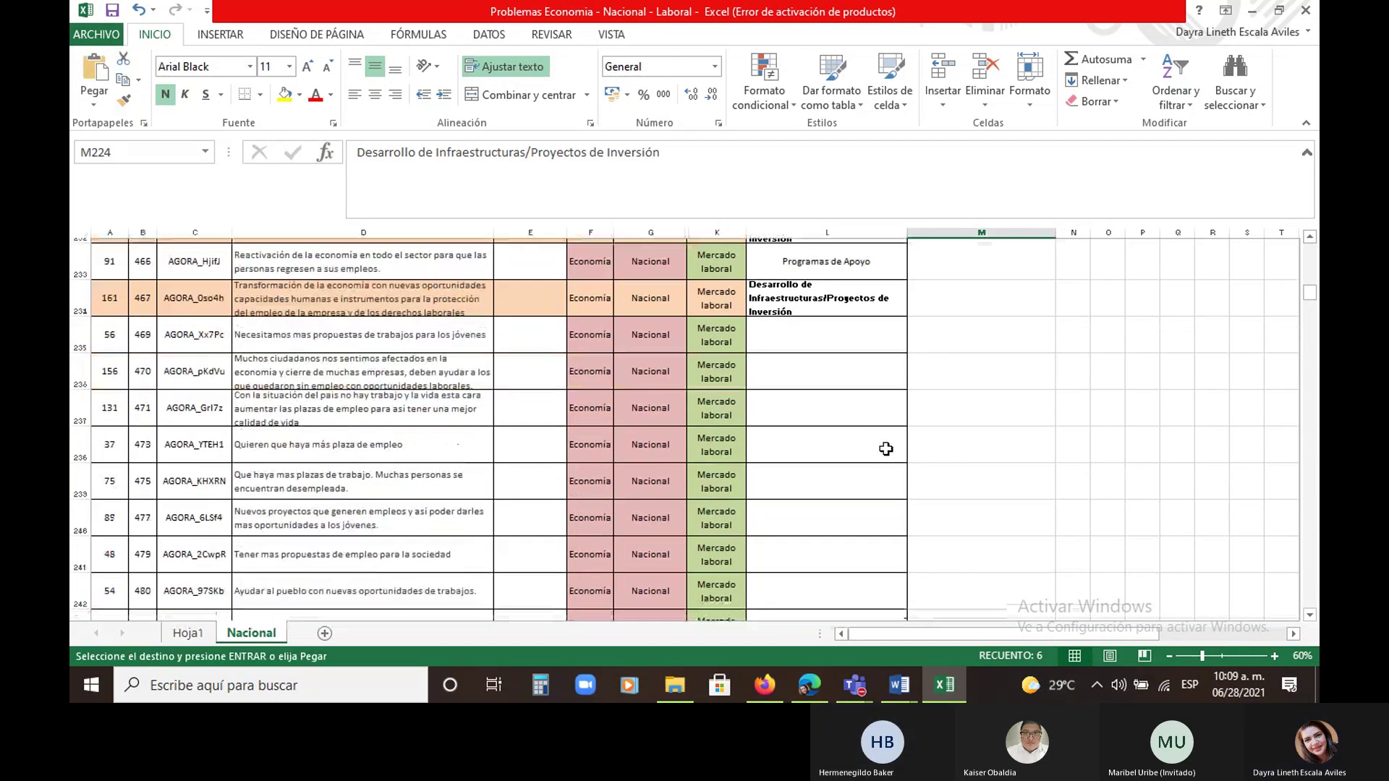
scroll(886, 449, down, 1)
click(953, 297)
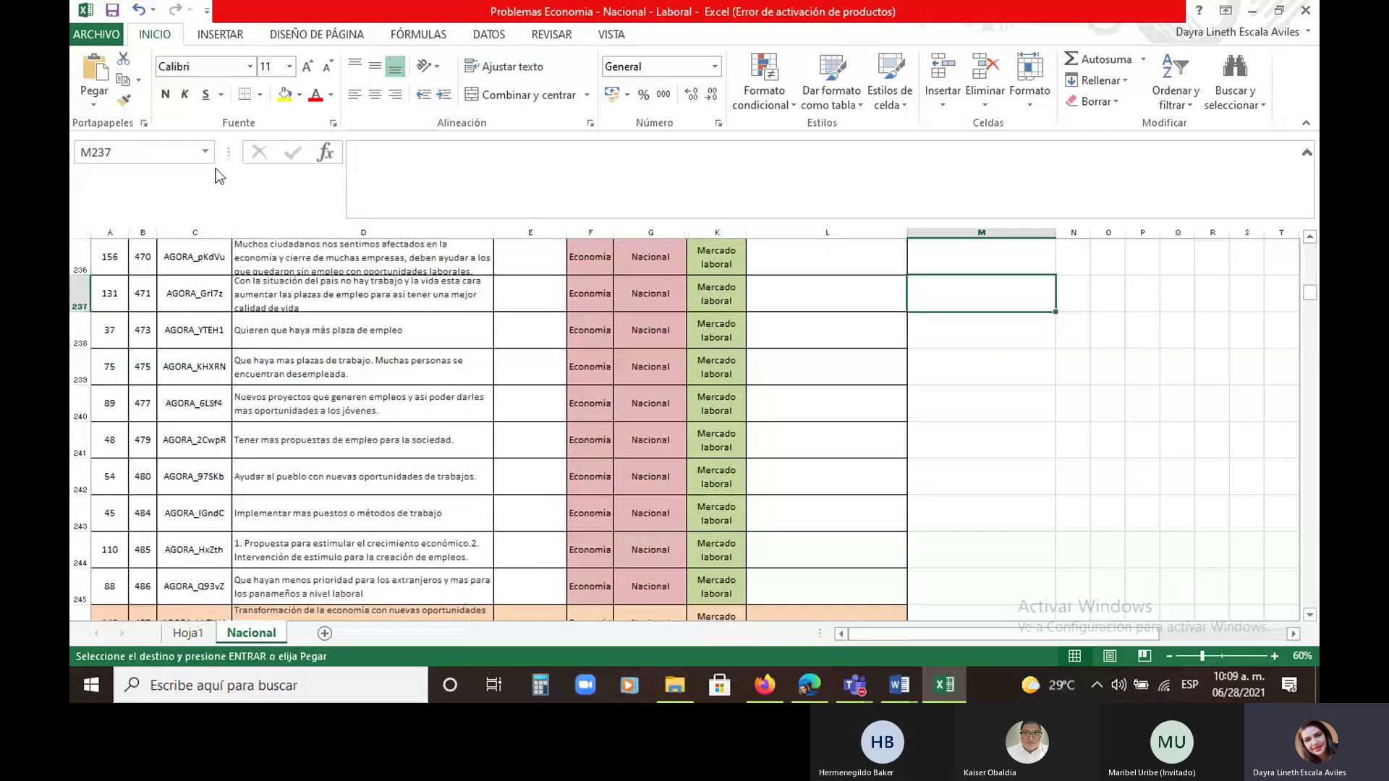
click(81, 56)
Increase the height of row 236 to fit its proposal text and enter Empleo Juvenil in L235
scroll(880, 422, up, 2)
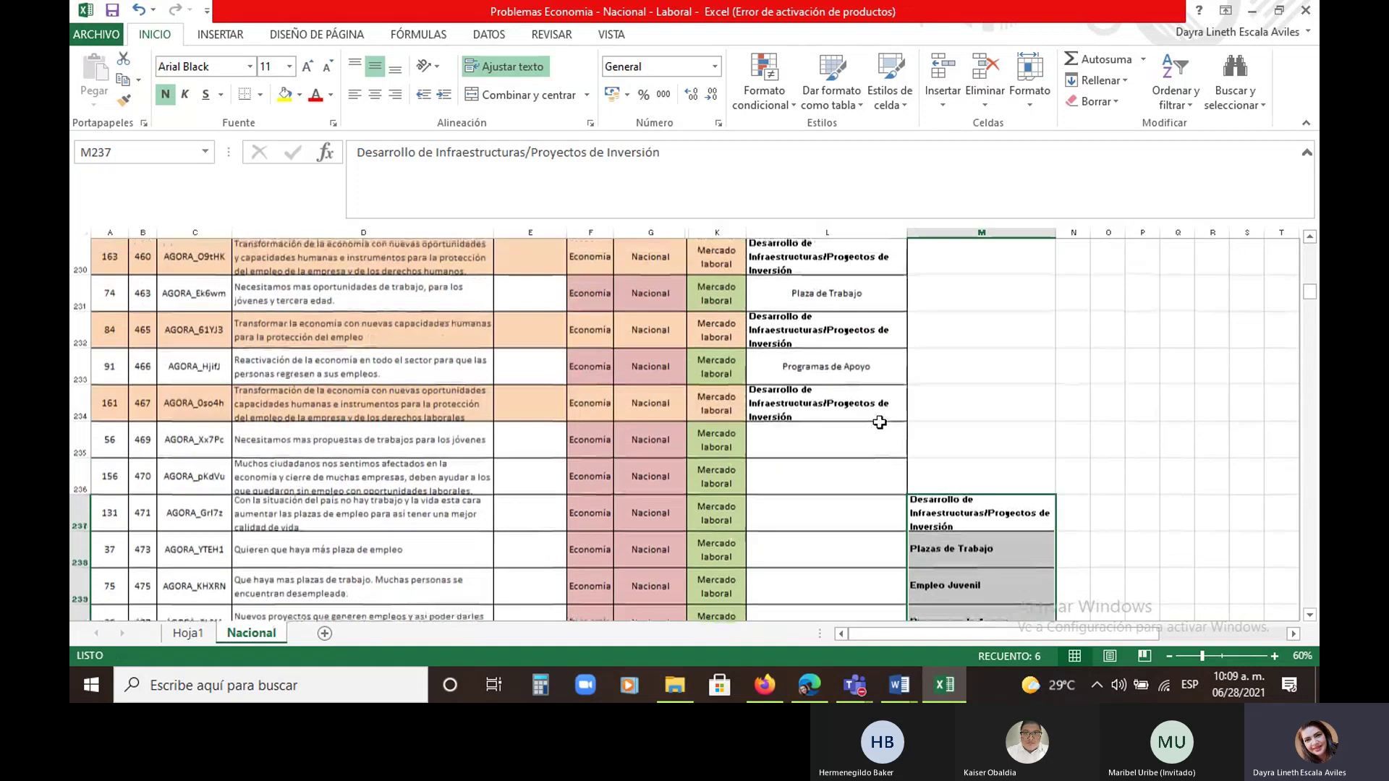
click(841, 443)
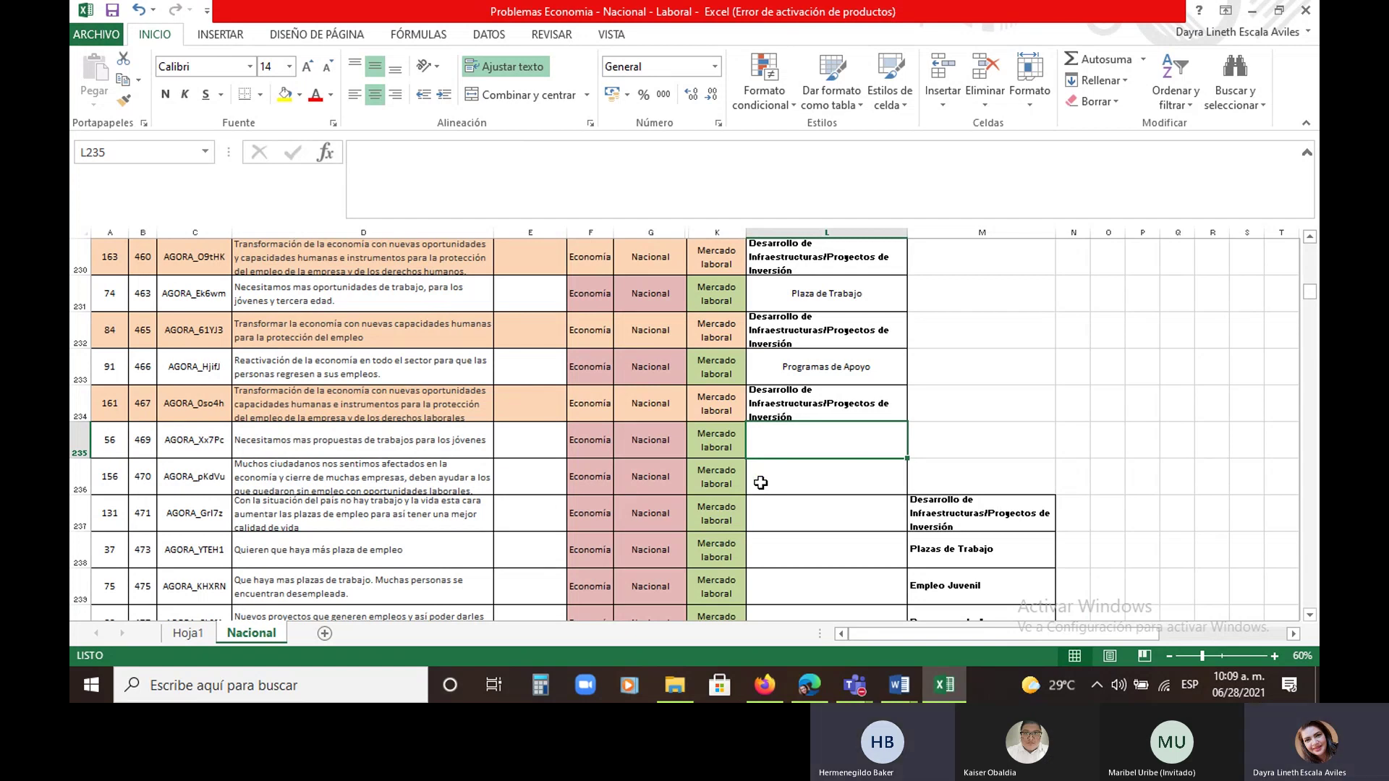
drag(80, 495, 80, 525)
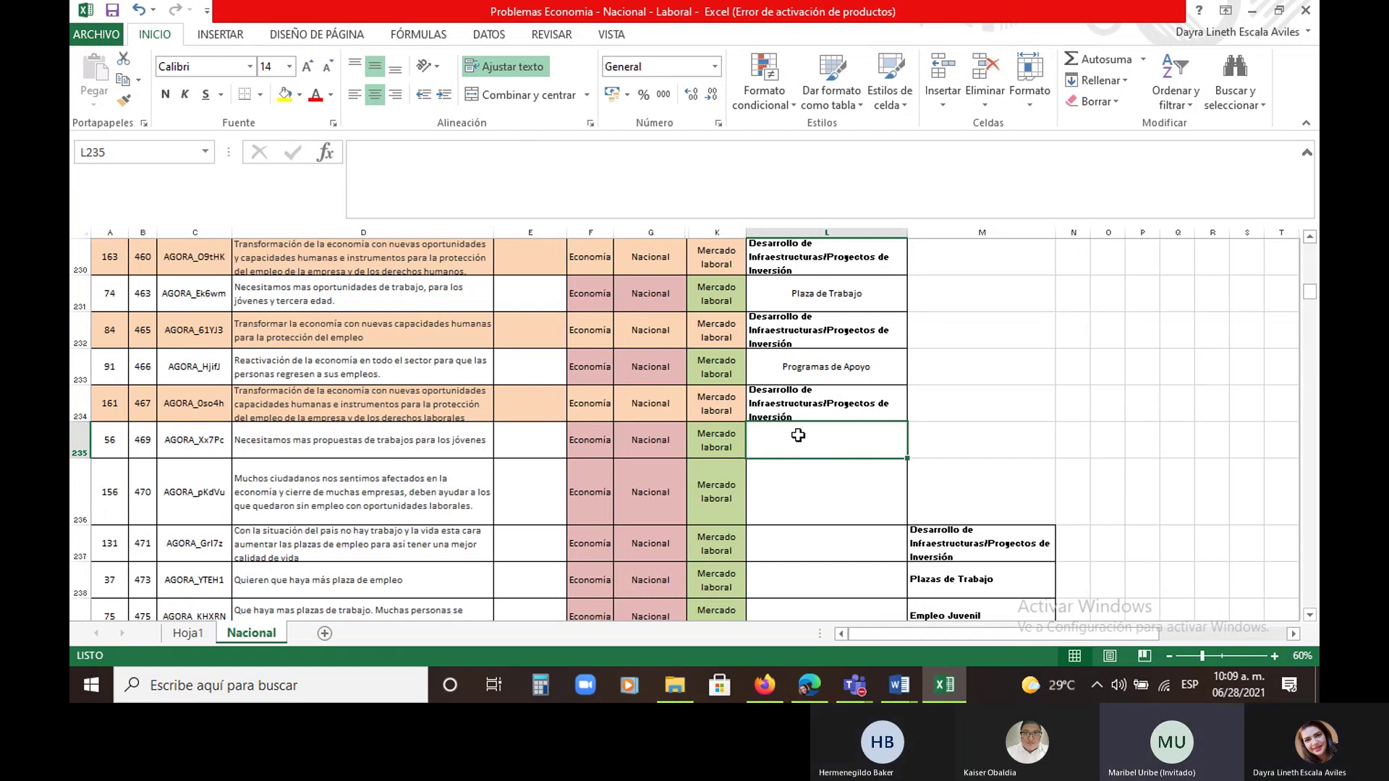
text(e)
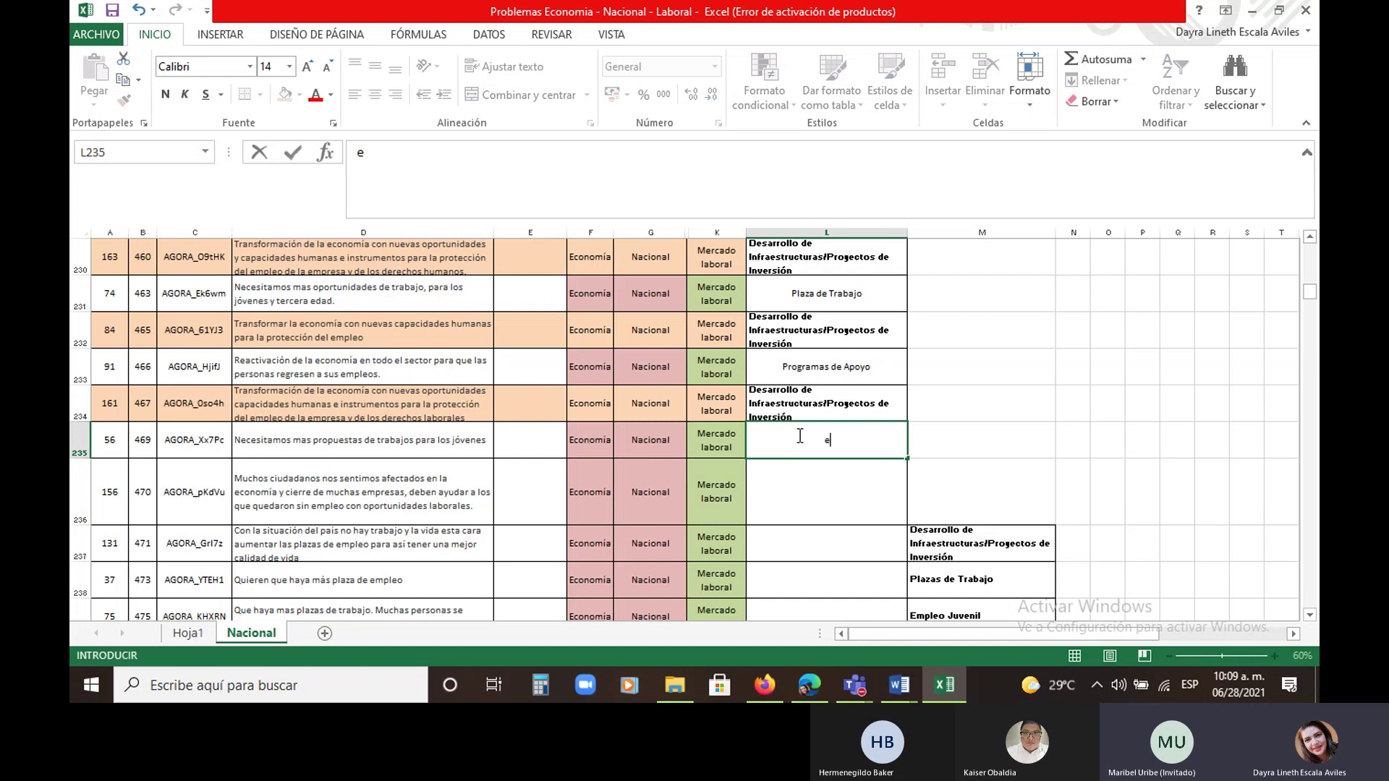
text(m)
key(BackSpace)
key(BackSpace)
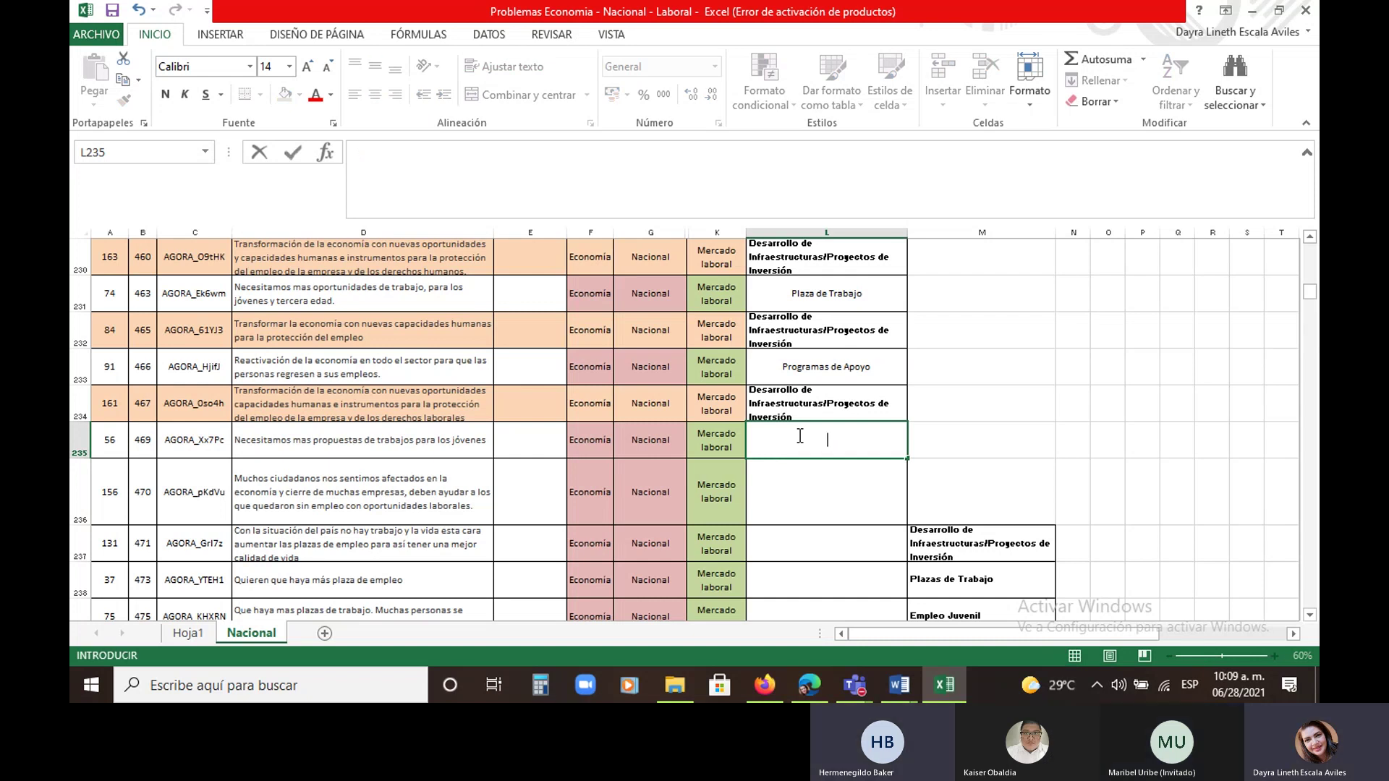
text(empleo Juvenil)
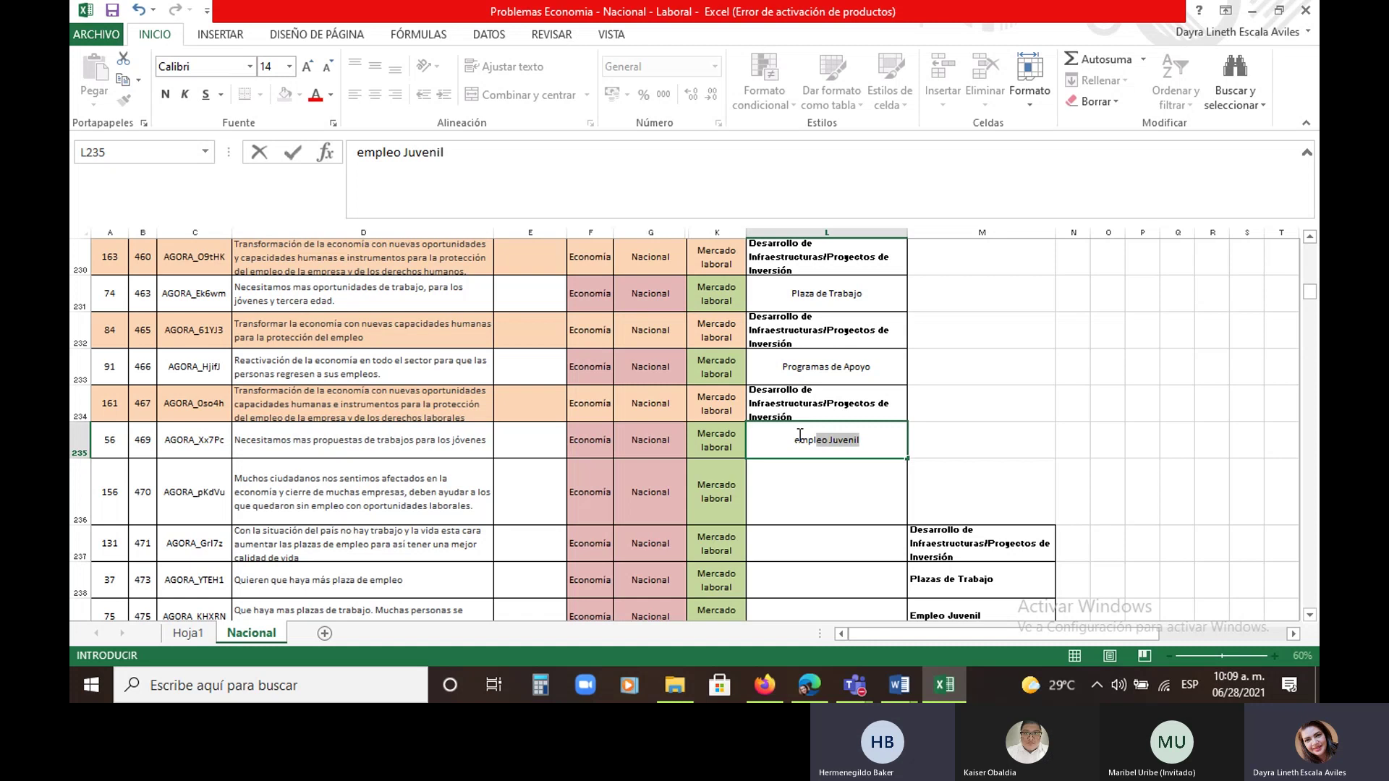
key(Return)
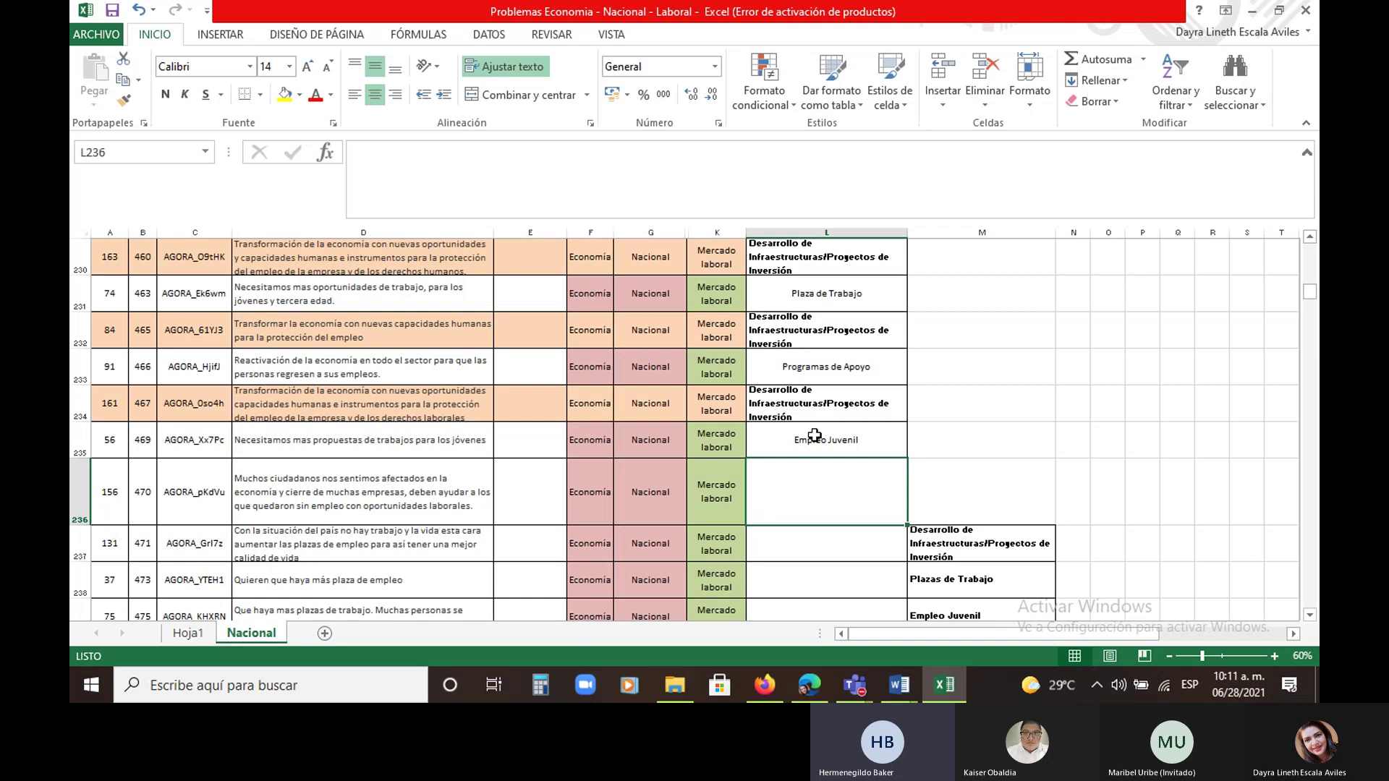
Try to copy the Desarrollo de Infraestructuras/Proyectos de Inversión category from M237 into L236
click(963, 543)
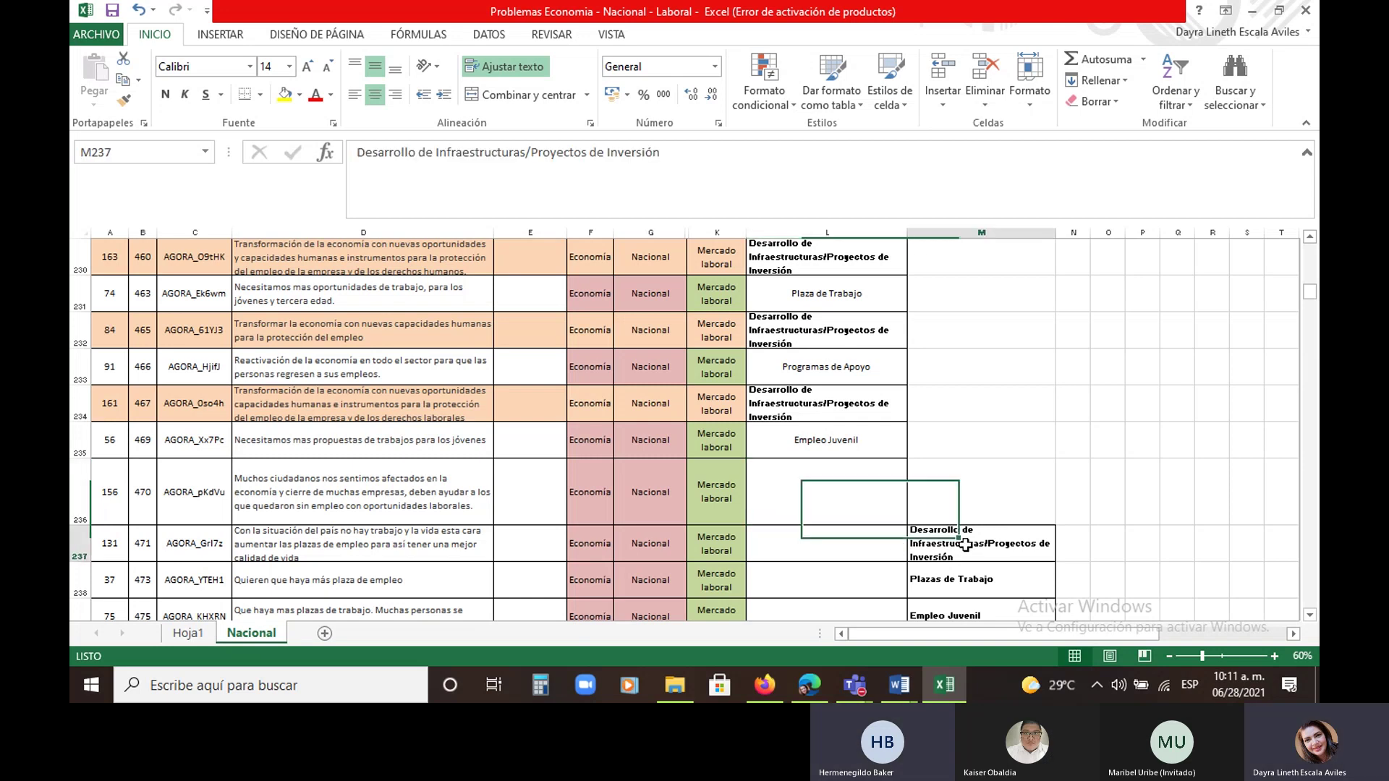
right_click(955, 541)
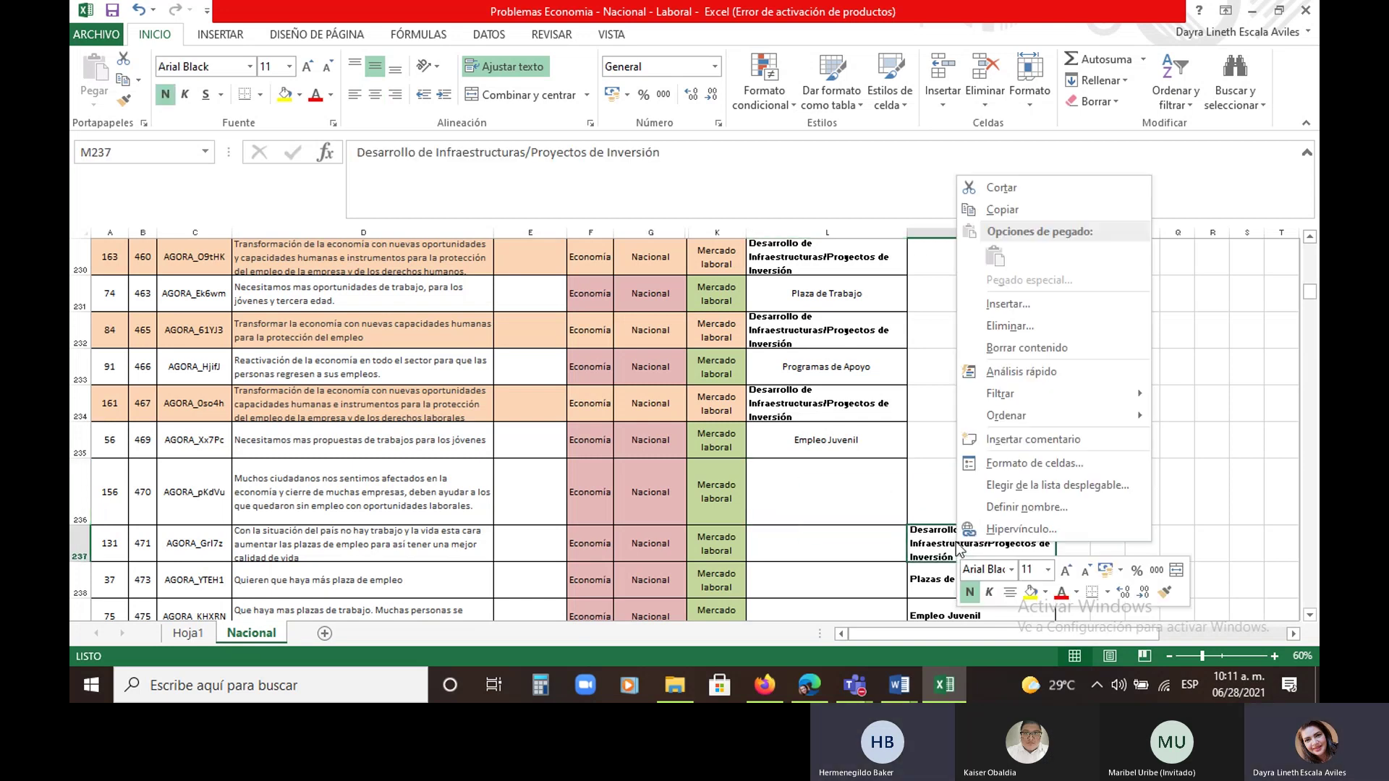
click(1022, 216)
key(F2)
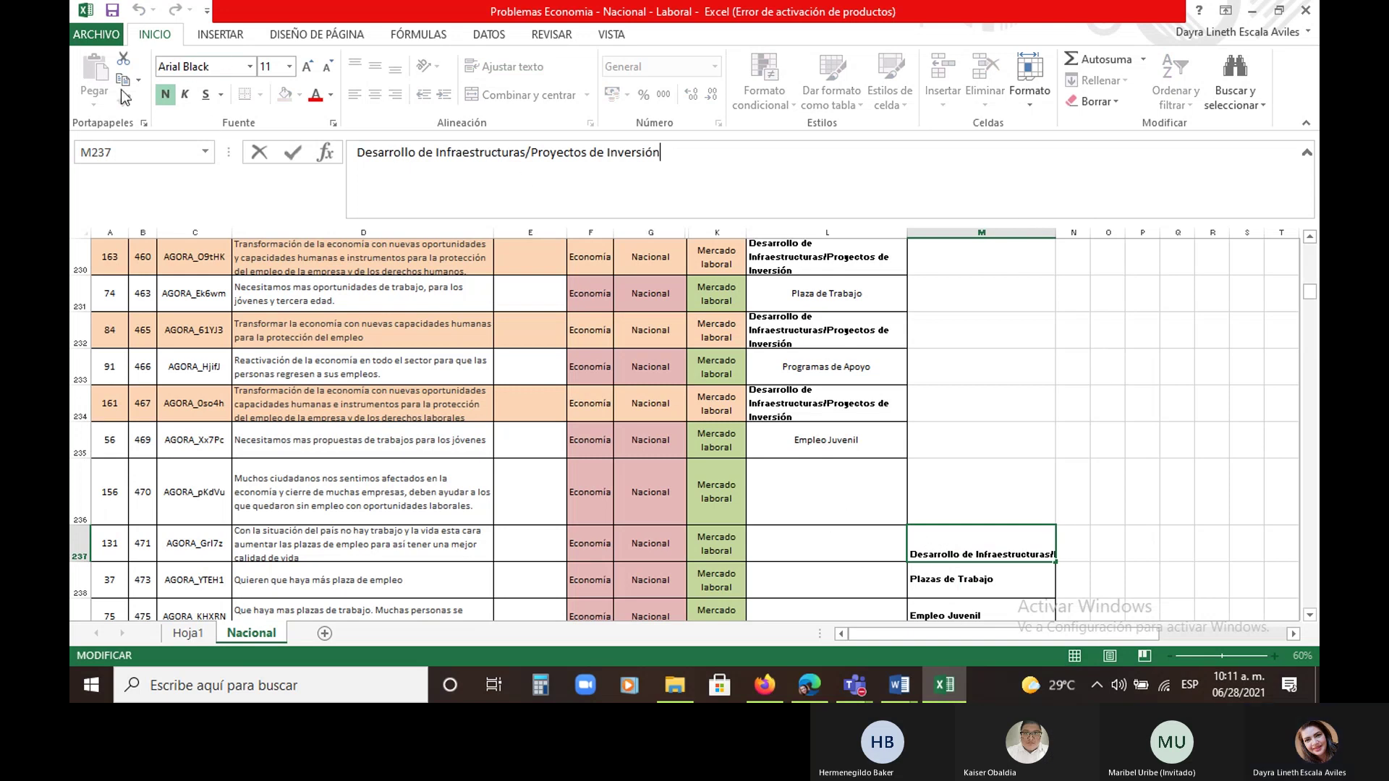
click(816, 511)
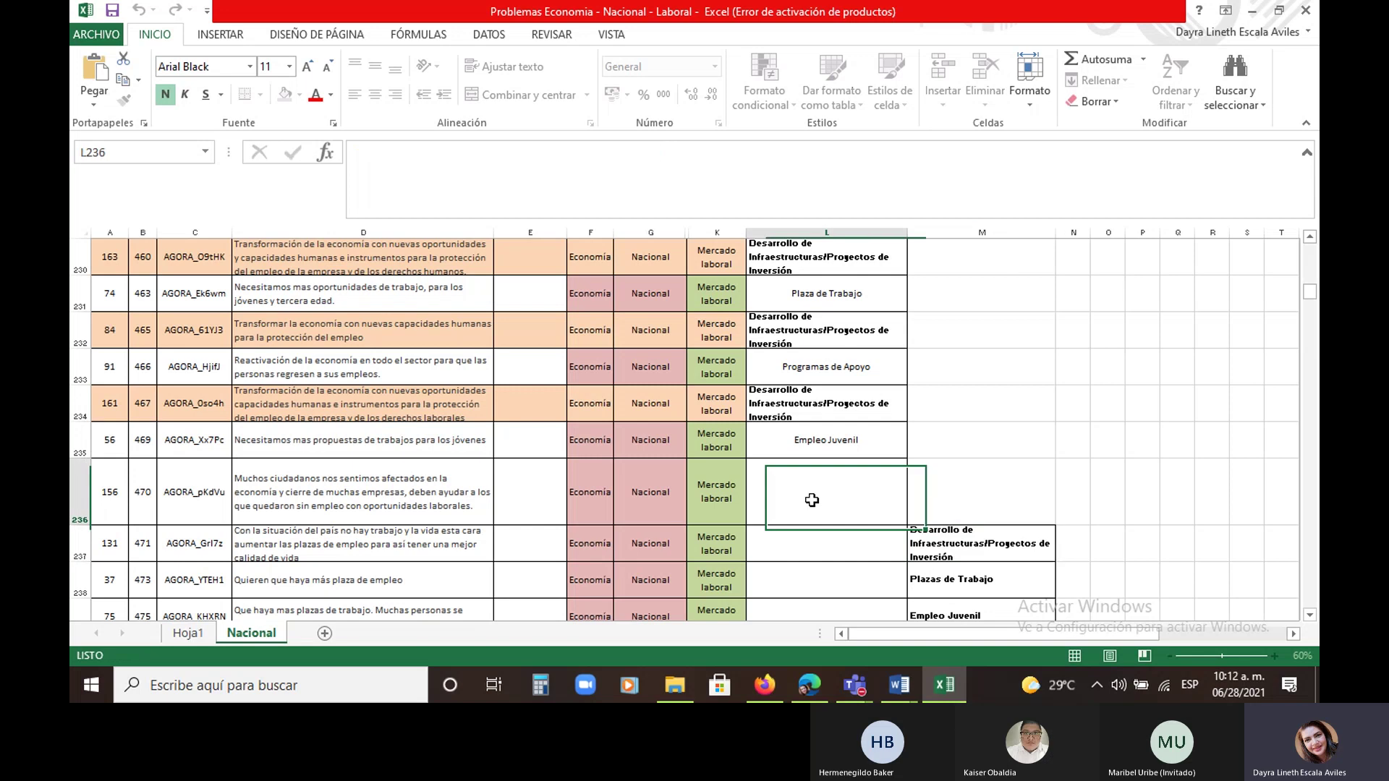
click(94, 76)
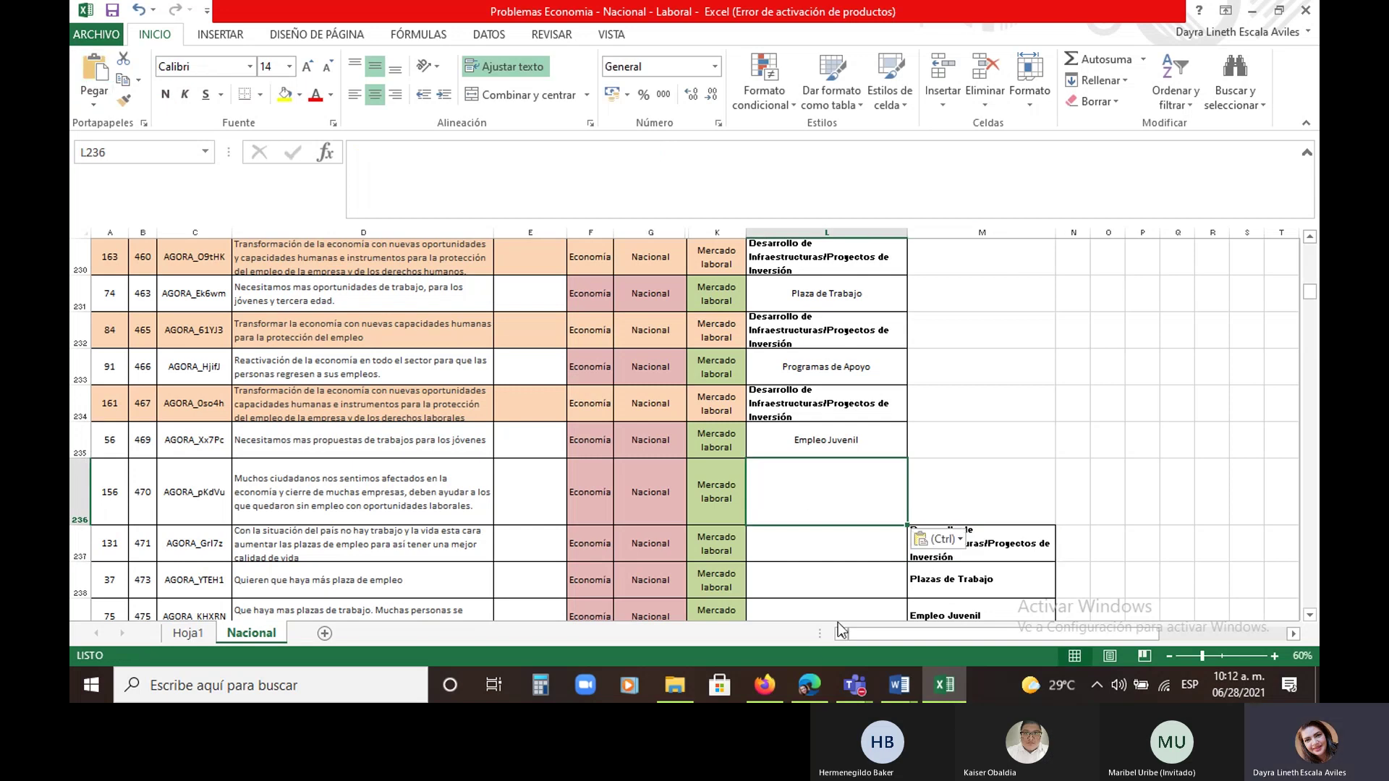
click(979, 506)
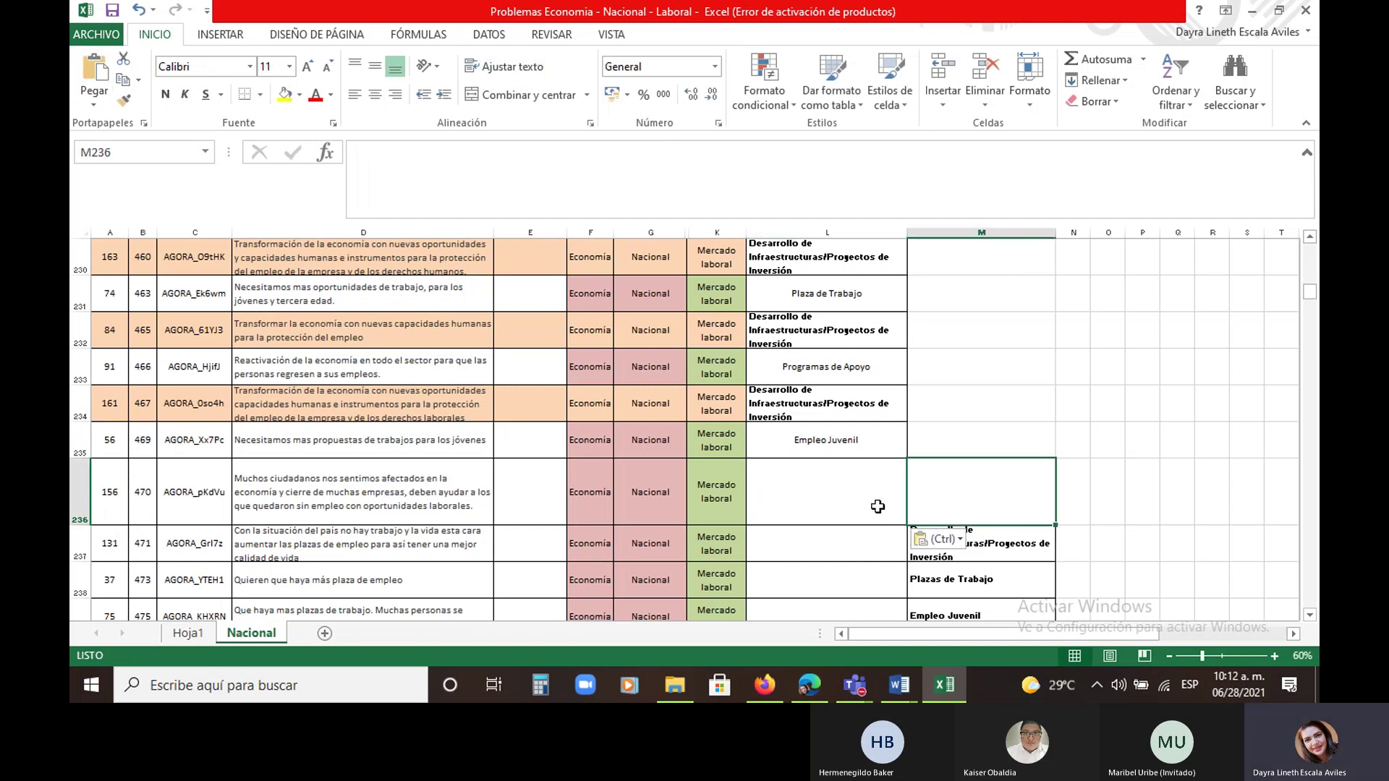
Copy the Desarrollo de Infraestructuras/Proyectos de Inversión category from L234 into L236
click(825, 405)
right_click(825, 406)
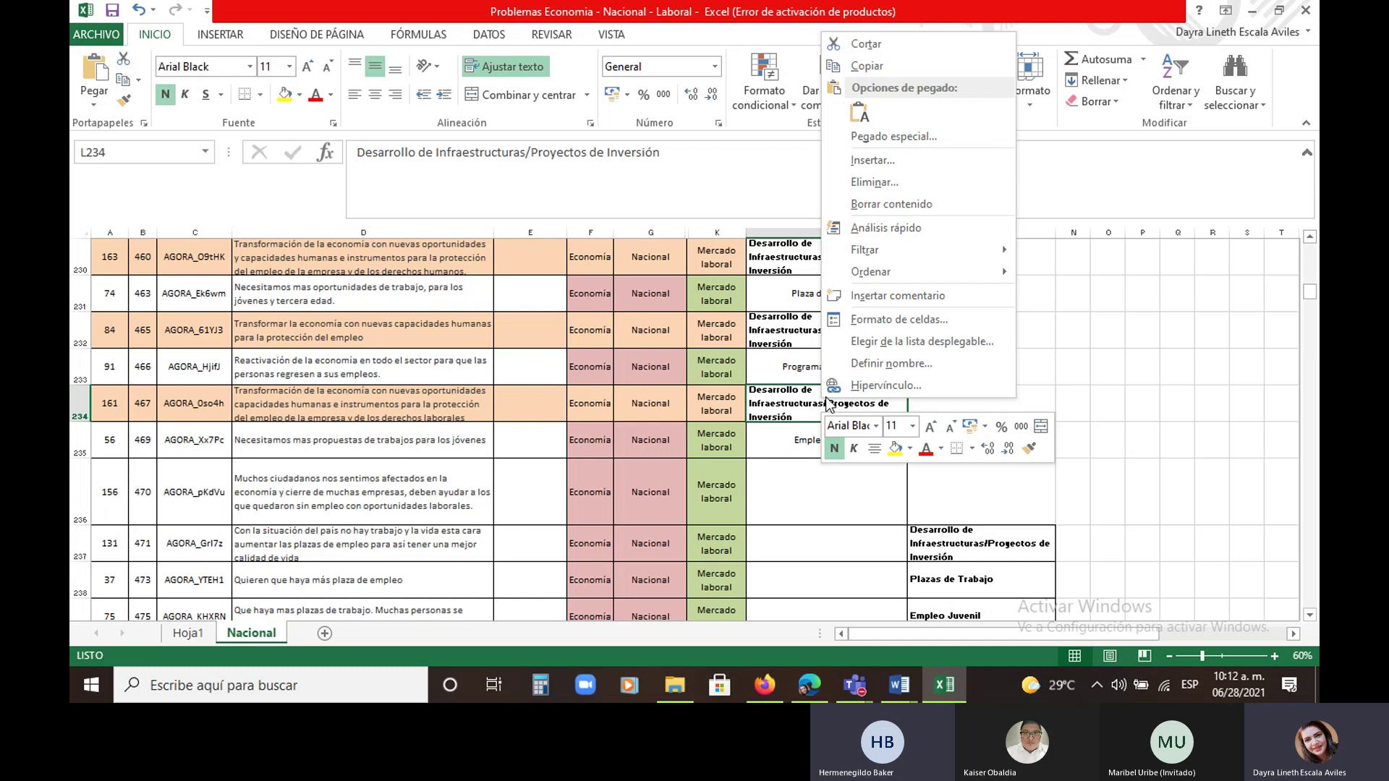
click(873, 67)
click(809, 509)
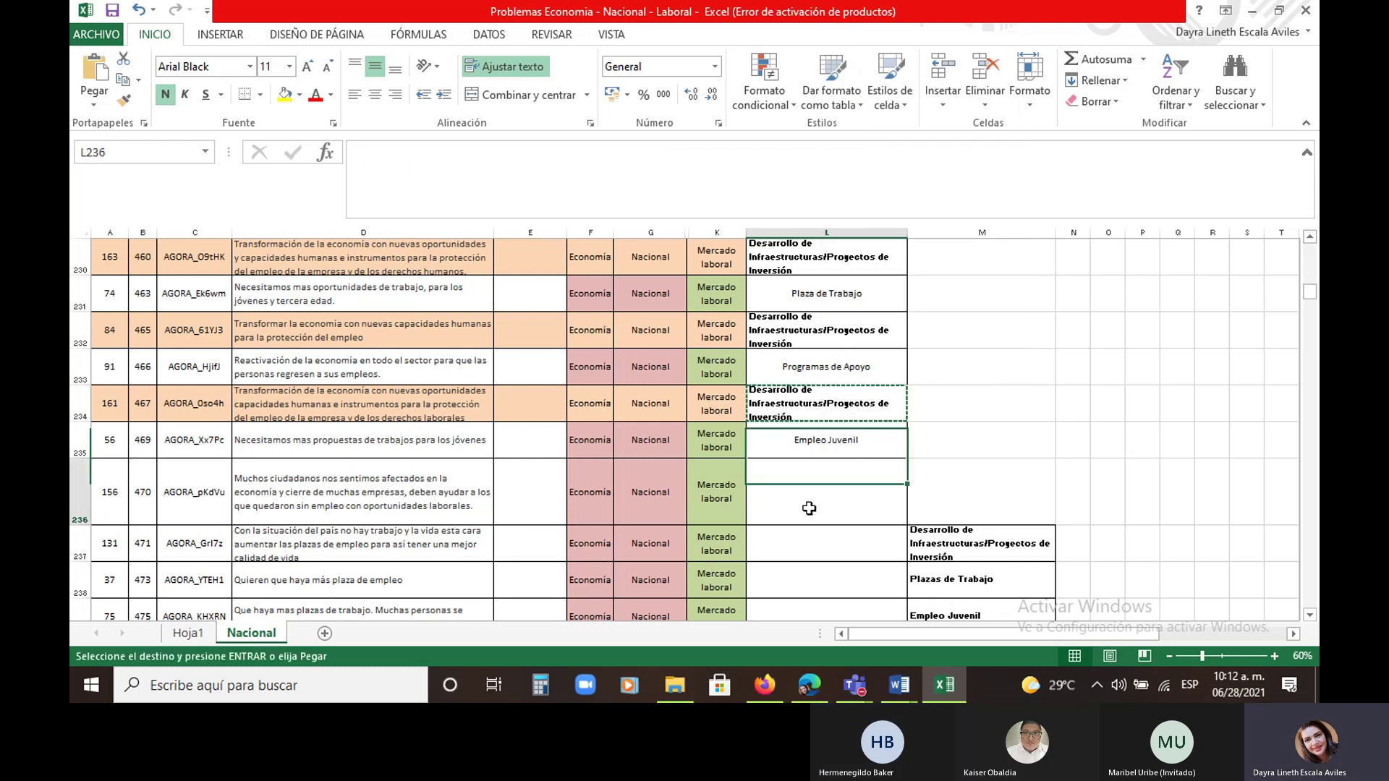
click(96, 69)
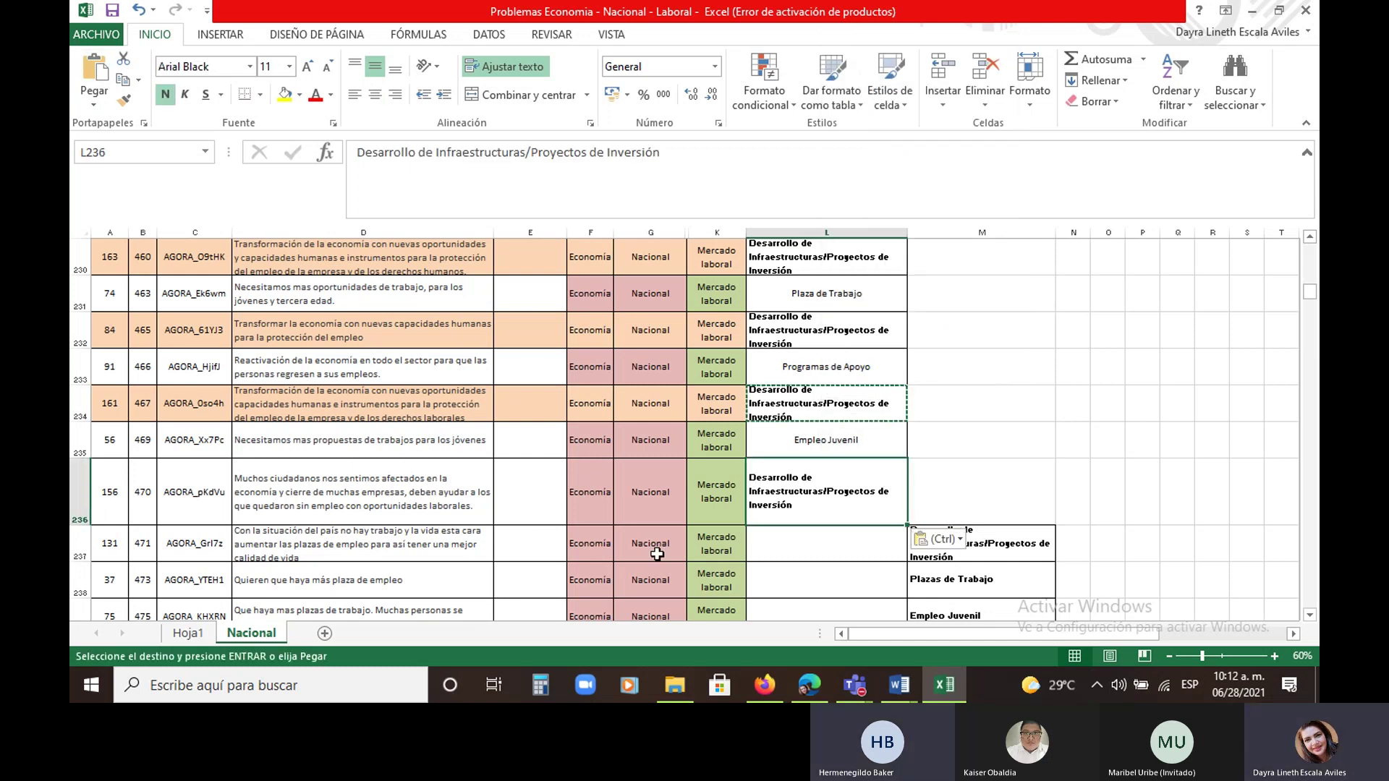
Increase the height of row 237 to fit its text and fill L237 with Desarrollo de Infraestructuras/Proyectos de Inversión from M237
click(795, 535)
scroll(795, 536, down, 2)
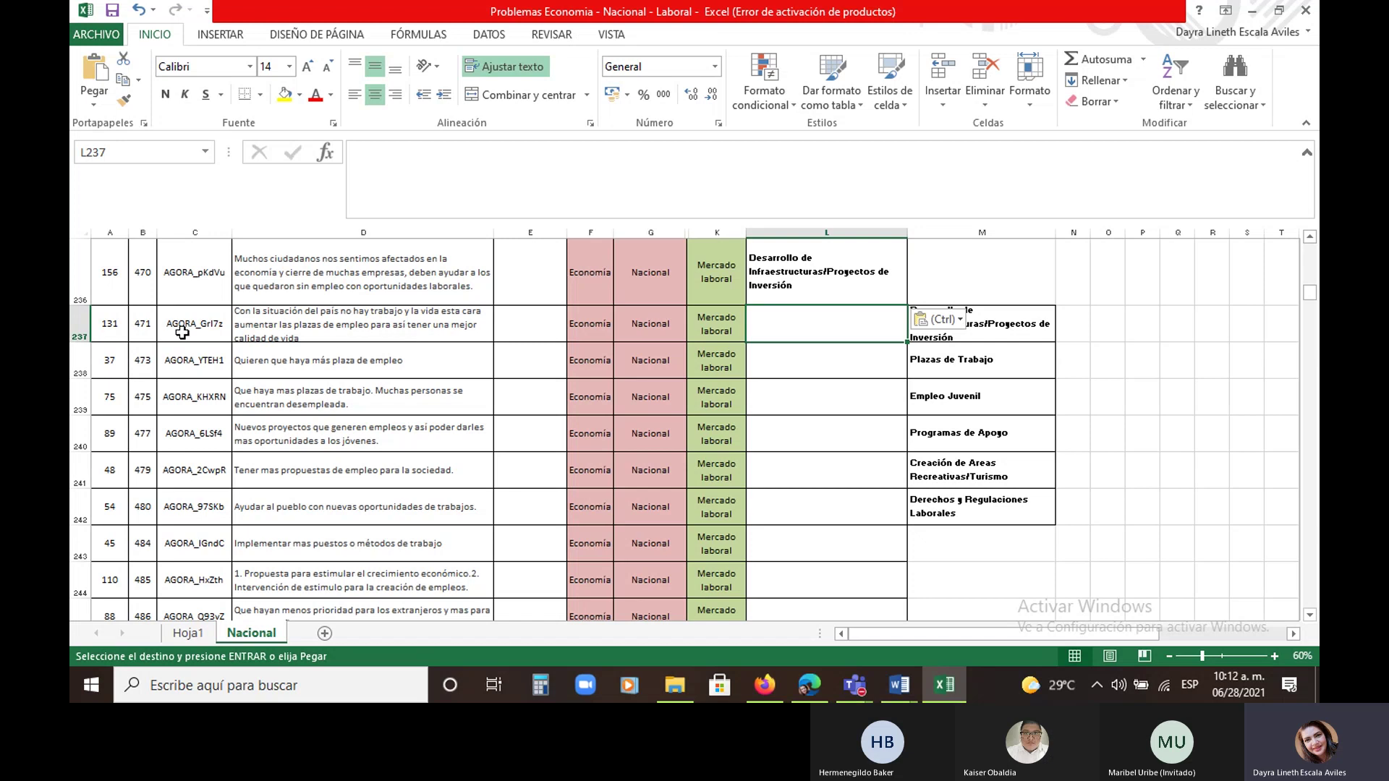
drag(84, 342, 80, 373)
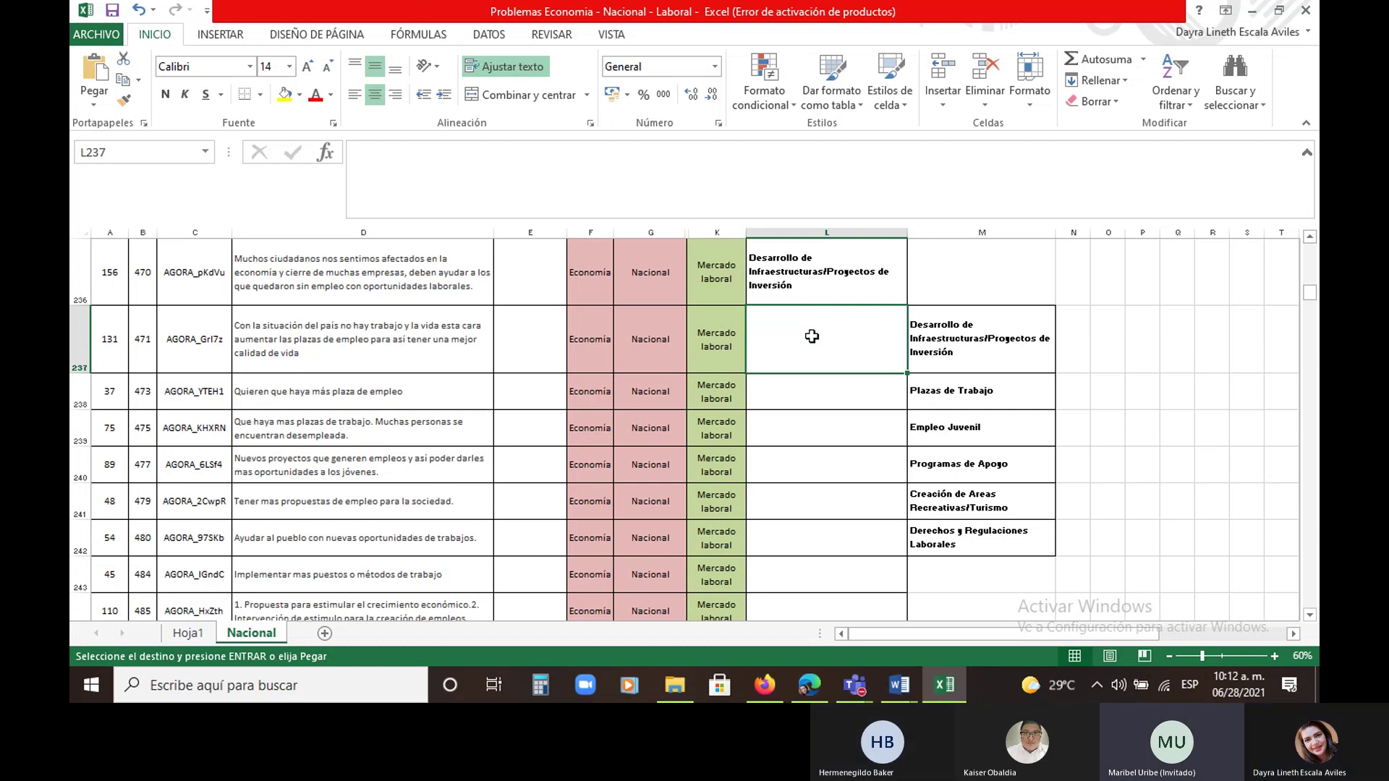
click(982, 353)
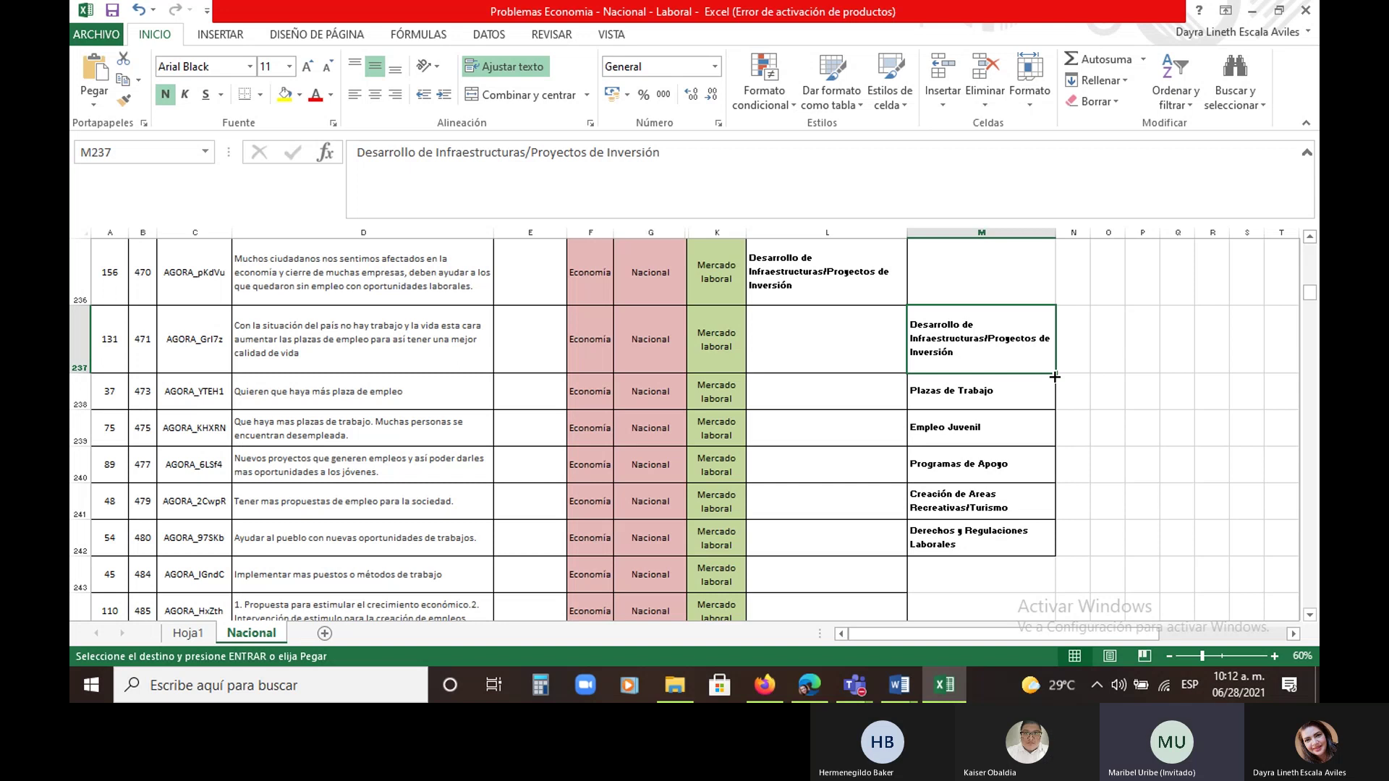
drag(1055, 373, 804, 367)
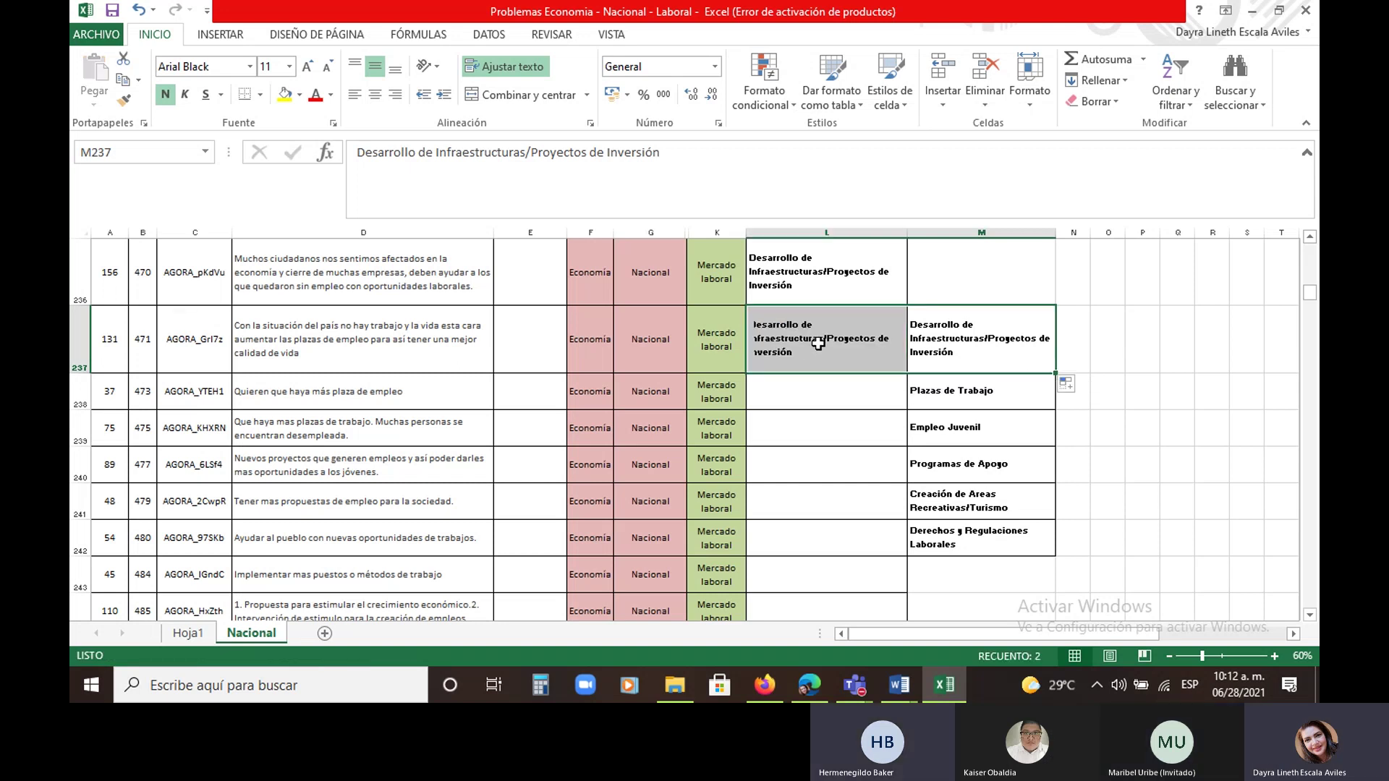
Fill the Desarrollo de Infraestructuras/Proyectos de Inversión category from L237 down into L238
click(826, 391)
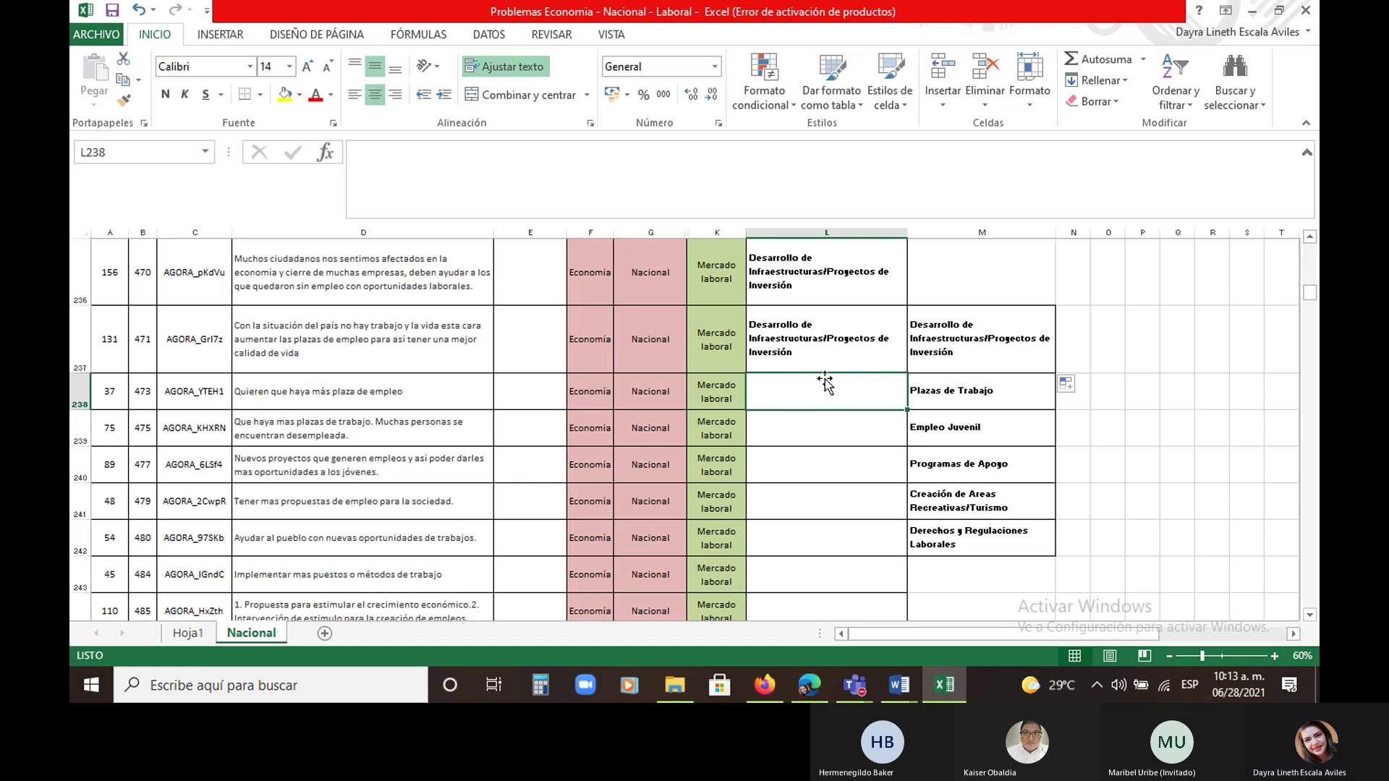
click(846, 349)
drag(909, 375, 906, 405)
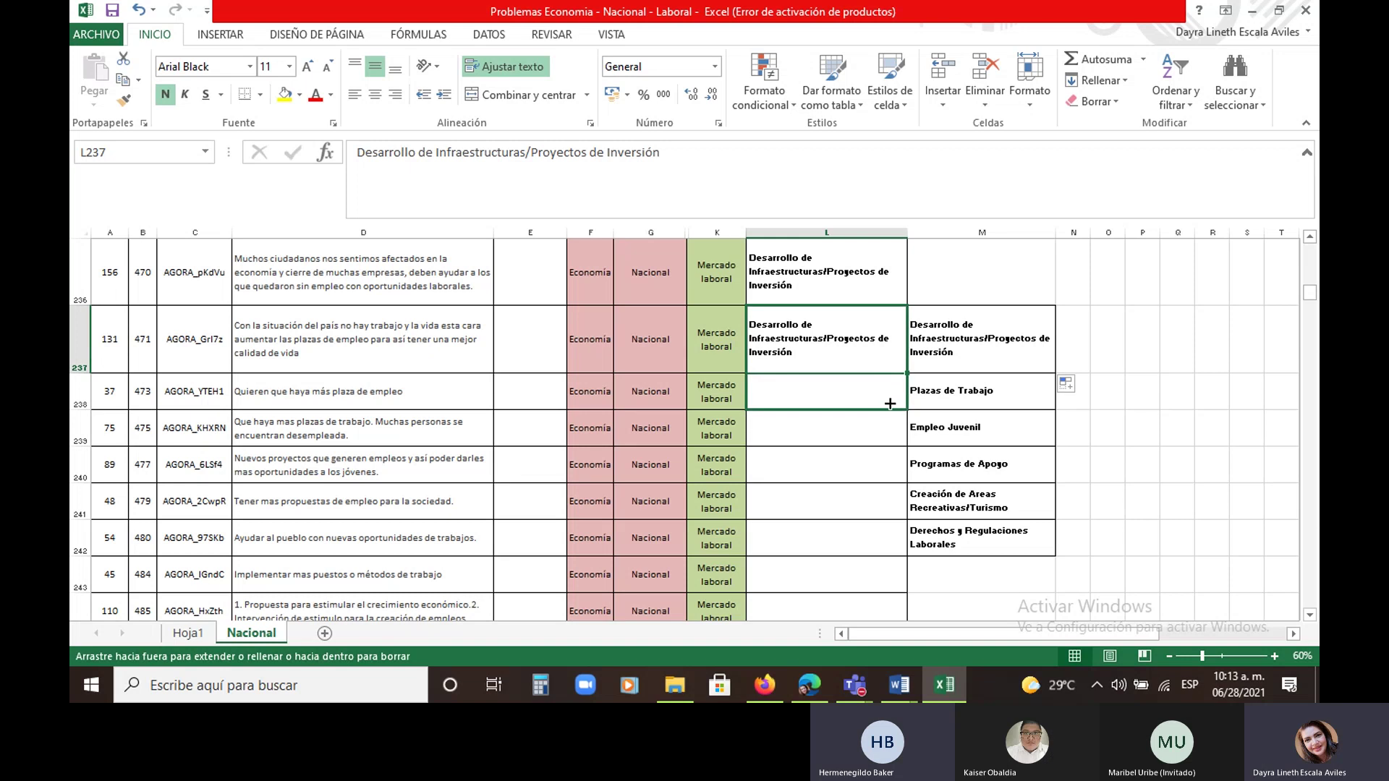
click(814, 434)
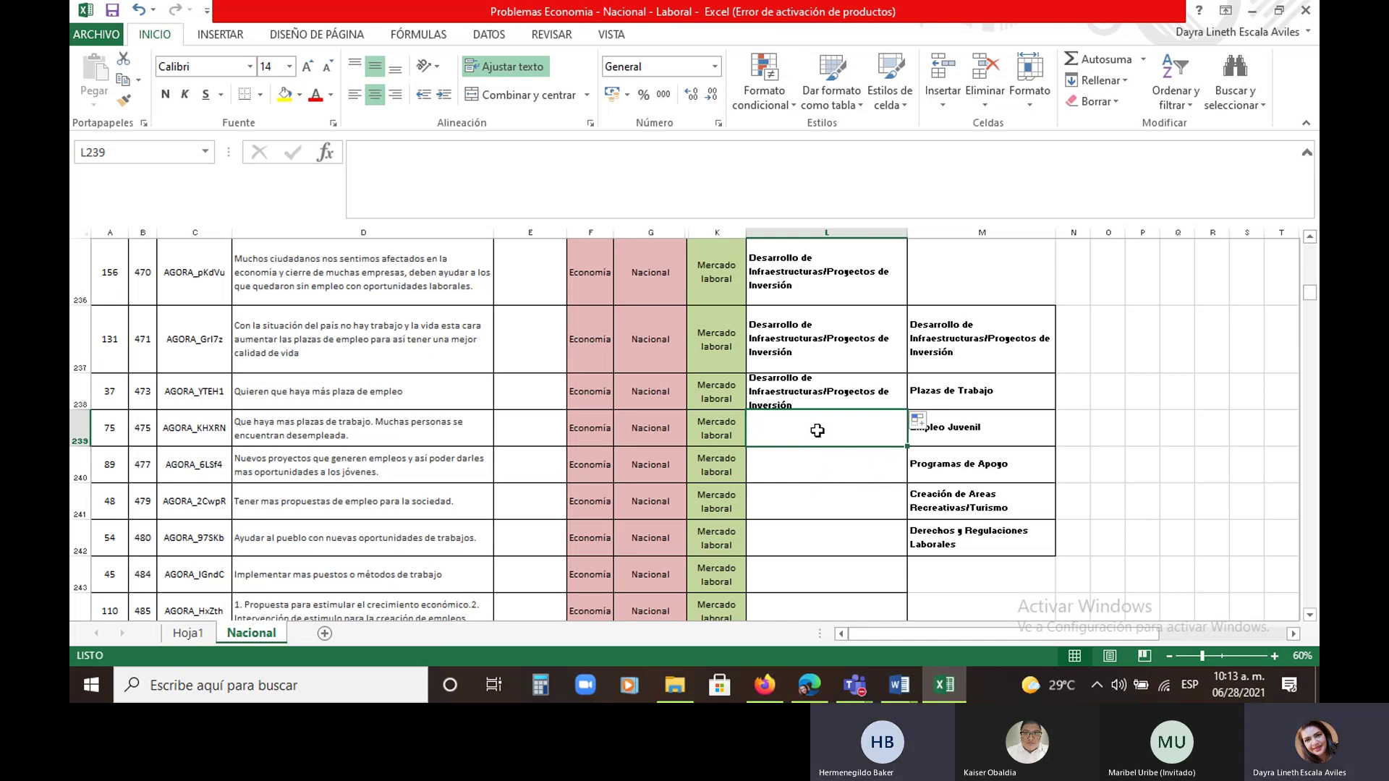
Fill the Desarrollo de Infraestructuras/Proyectos de Inversión category from L238 down into L239 and L240
click(869, 403)
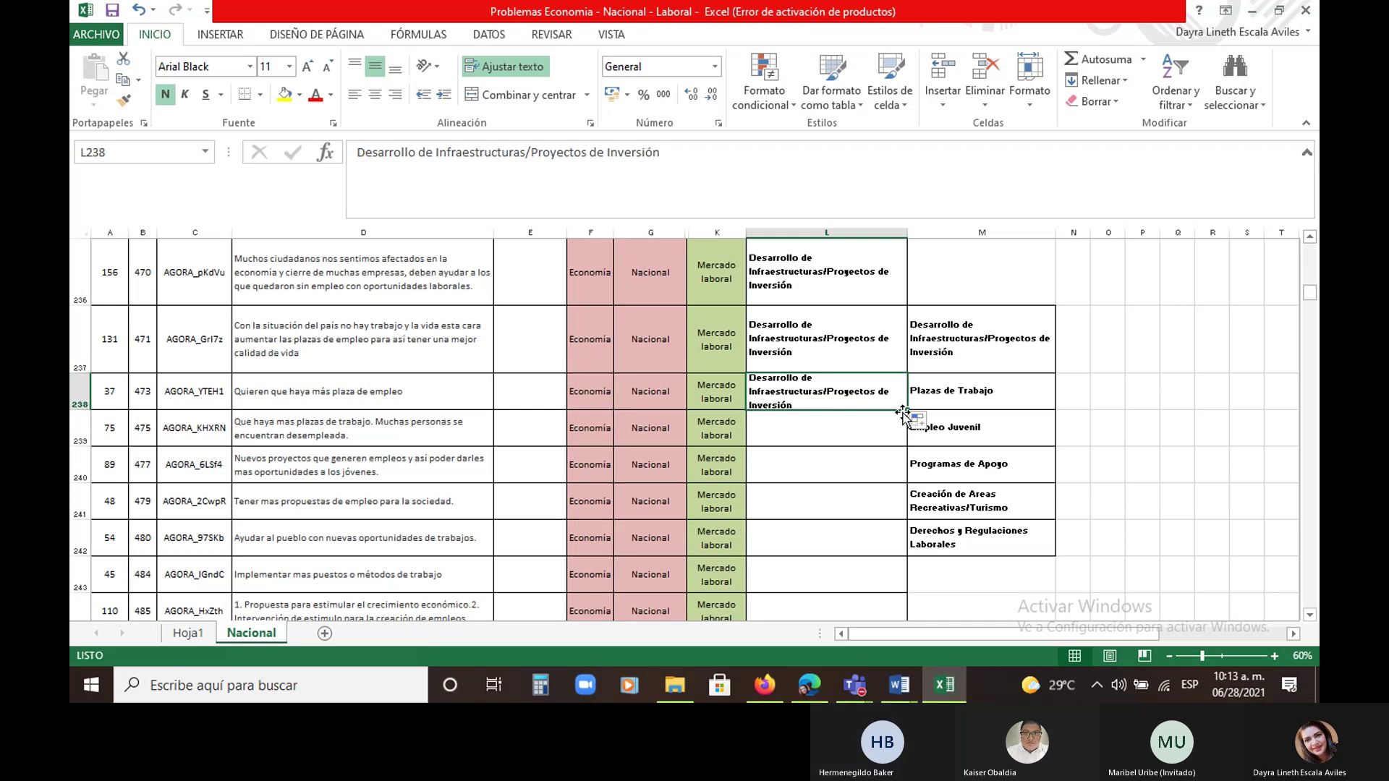
drag(908, 409, 825, 442)
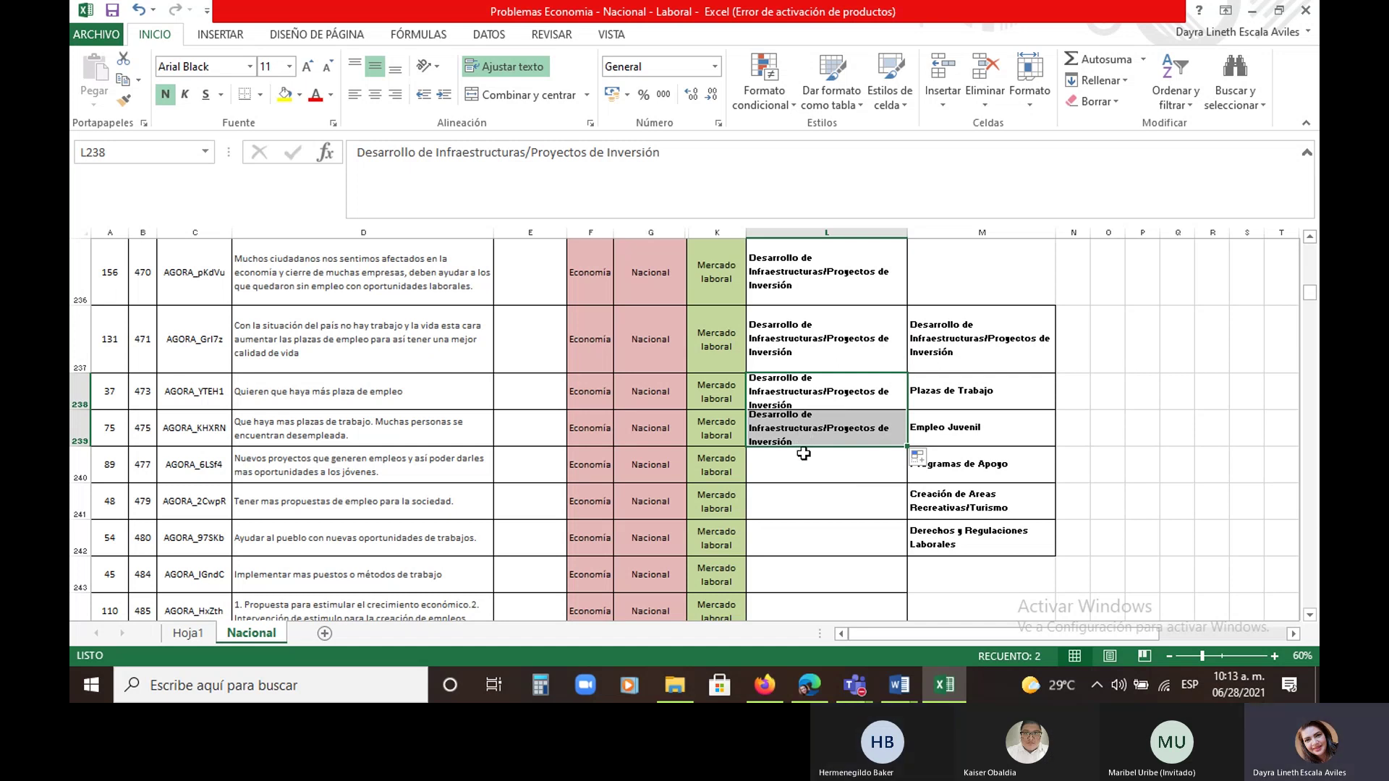
click(831, 480)
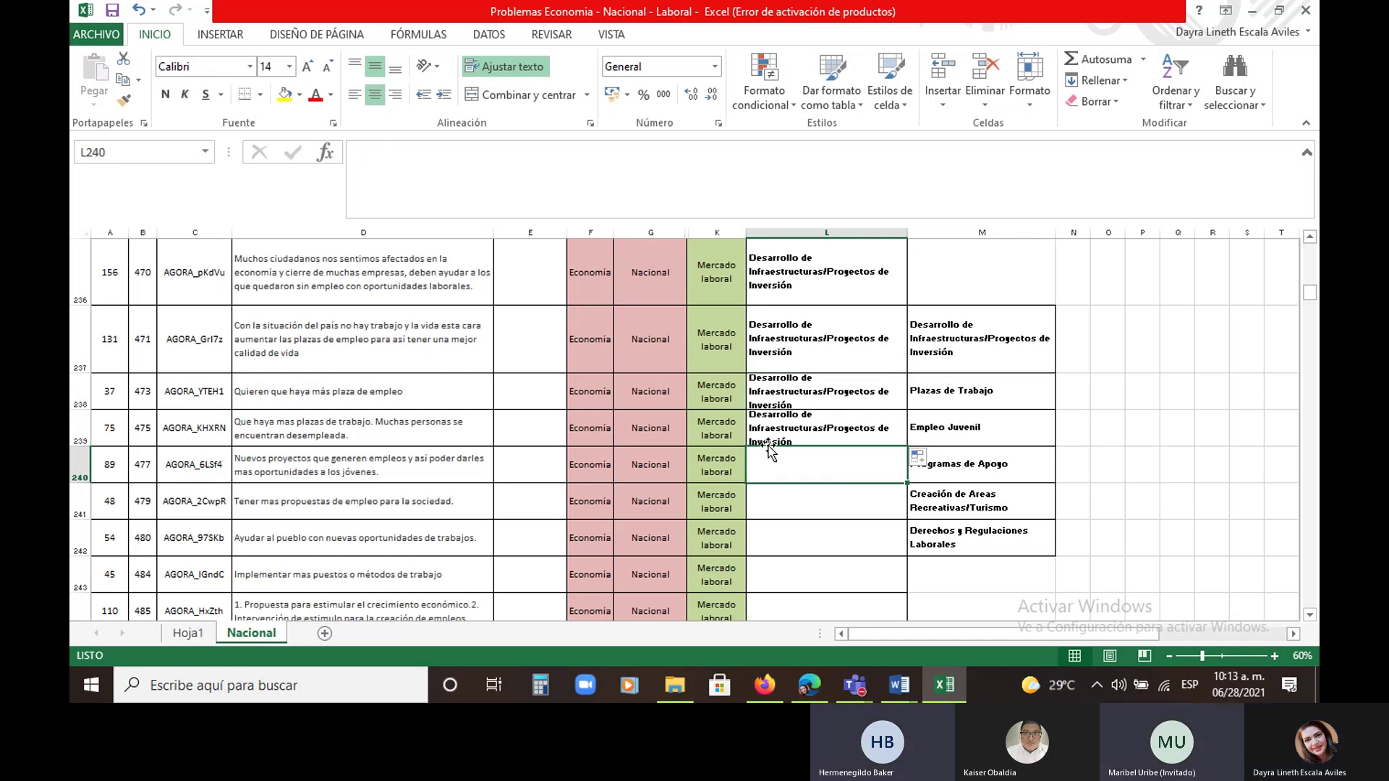
click(841, 432)
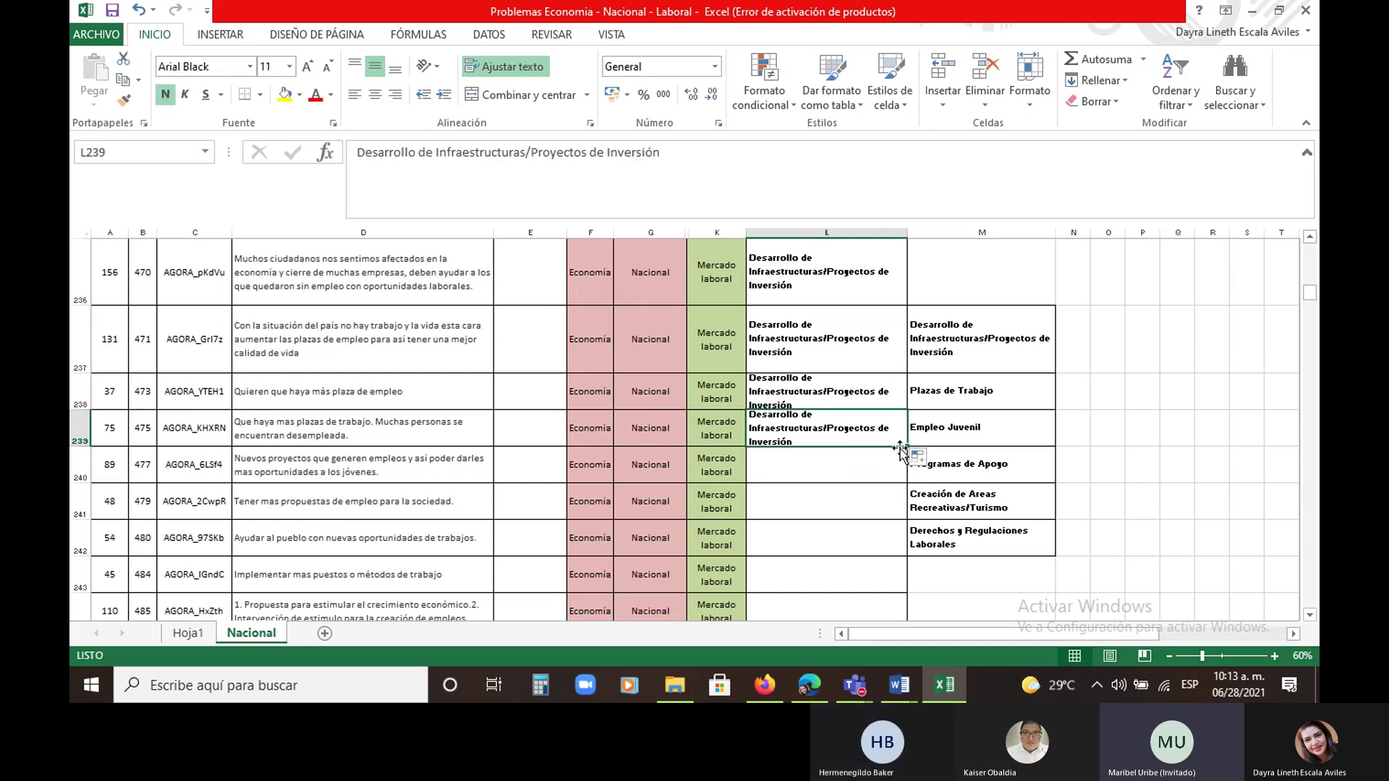
drag(907, 447, 887, 490)
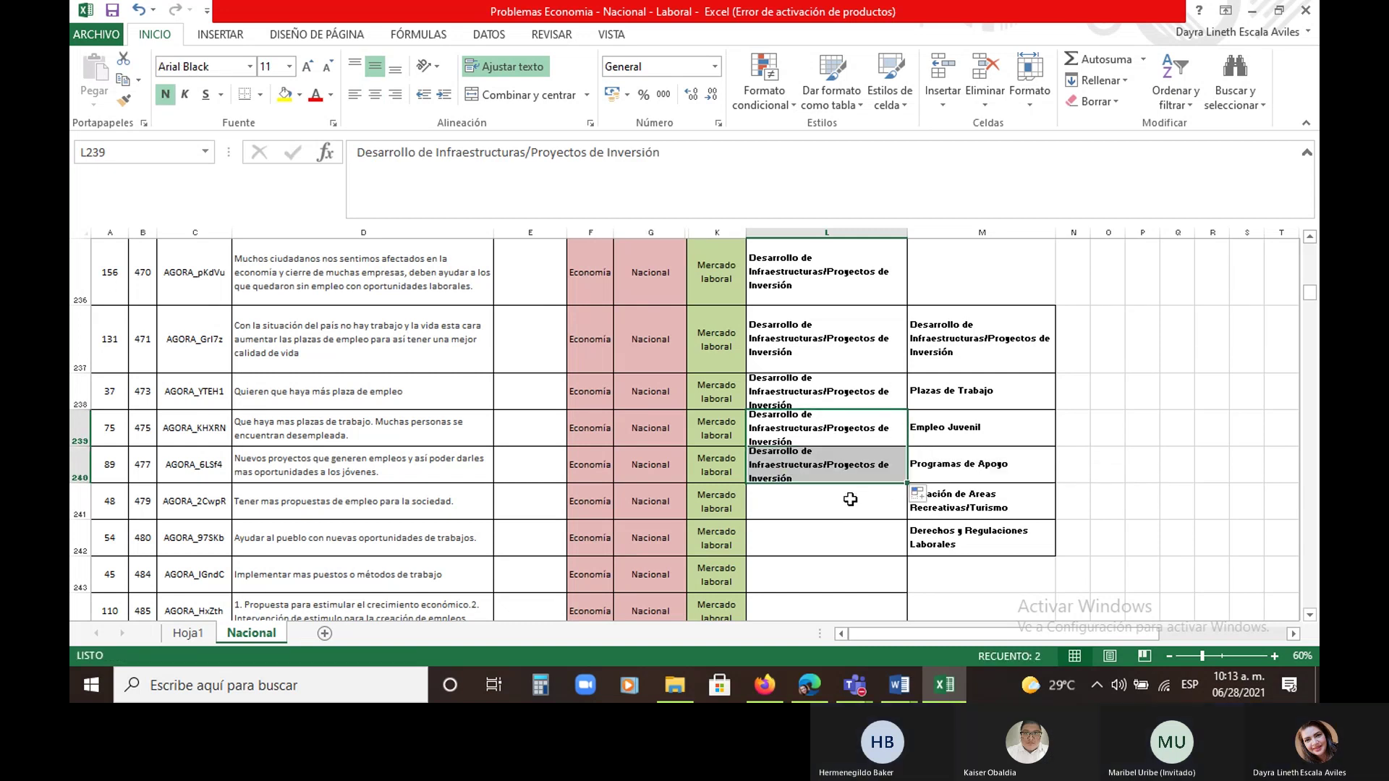
Enter Programas de Apoyo as the subcategory in L241
click(850, 493)
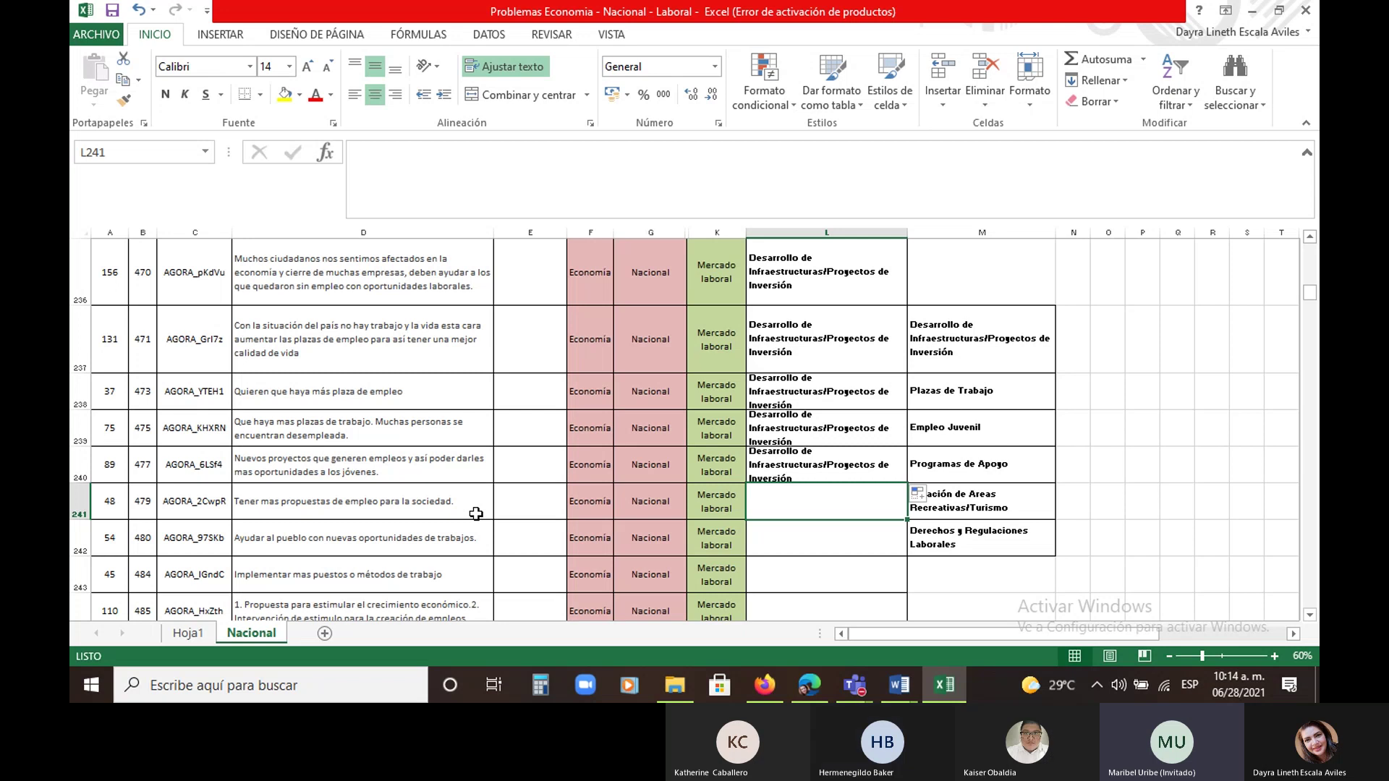
text(p)
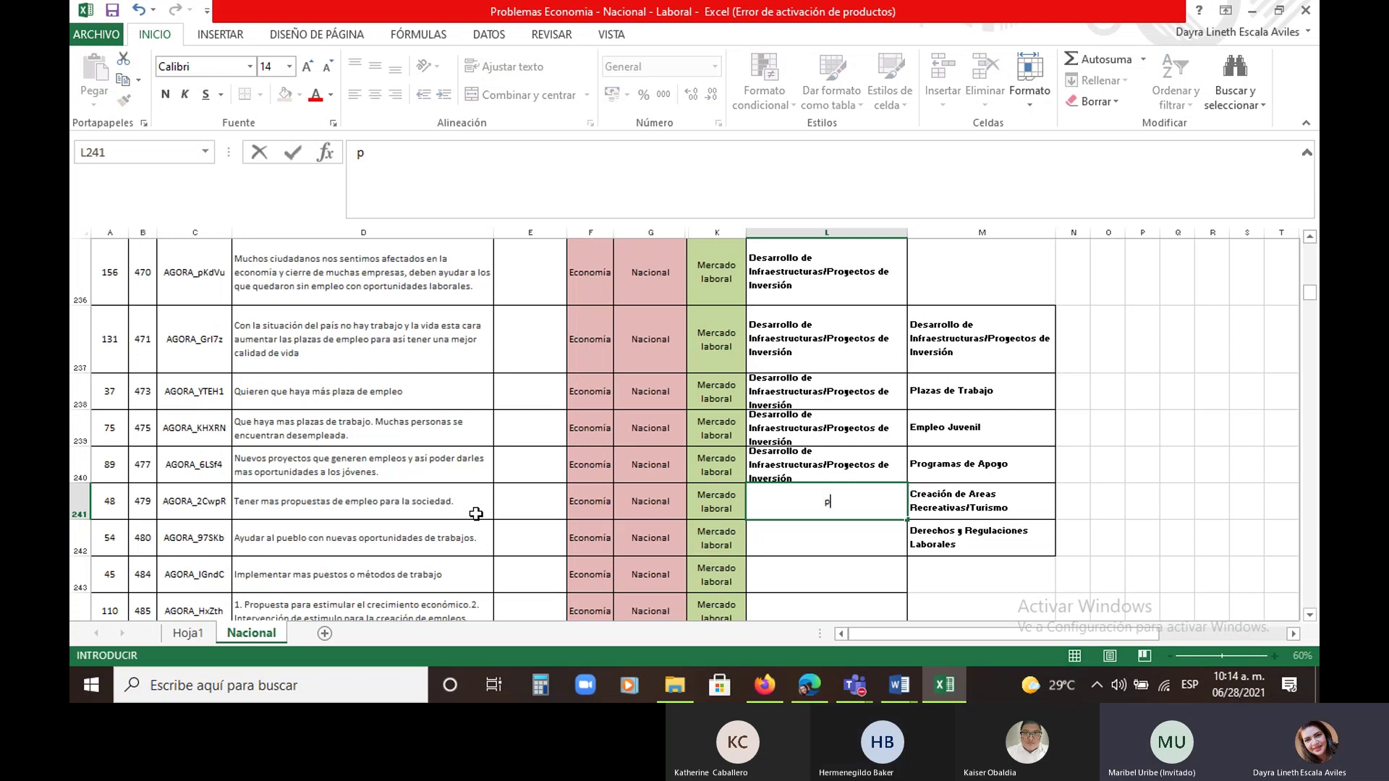
text(r)
key(Return)
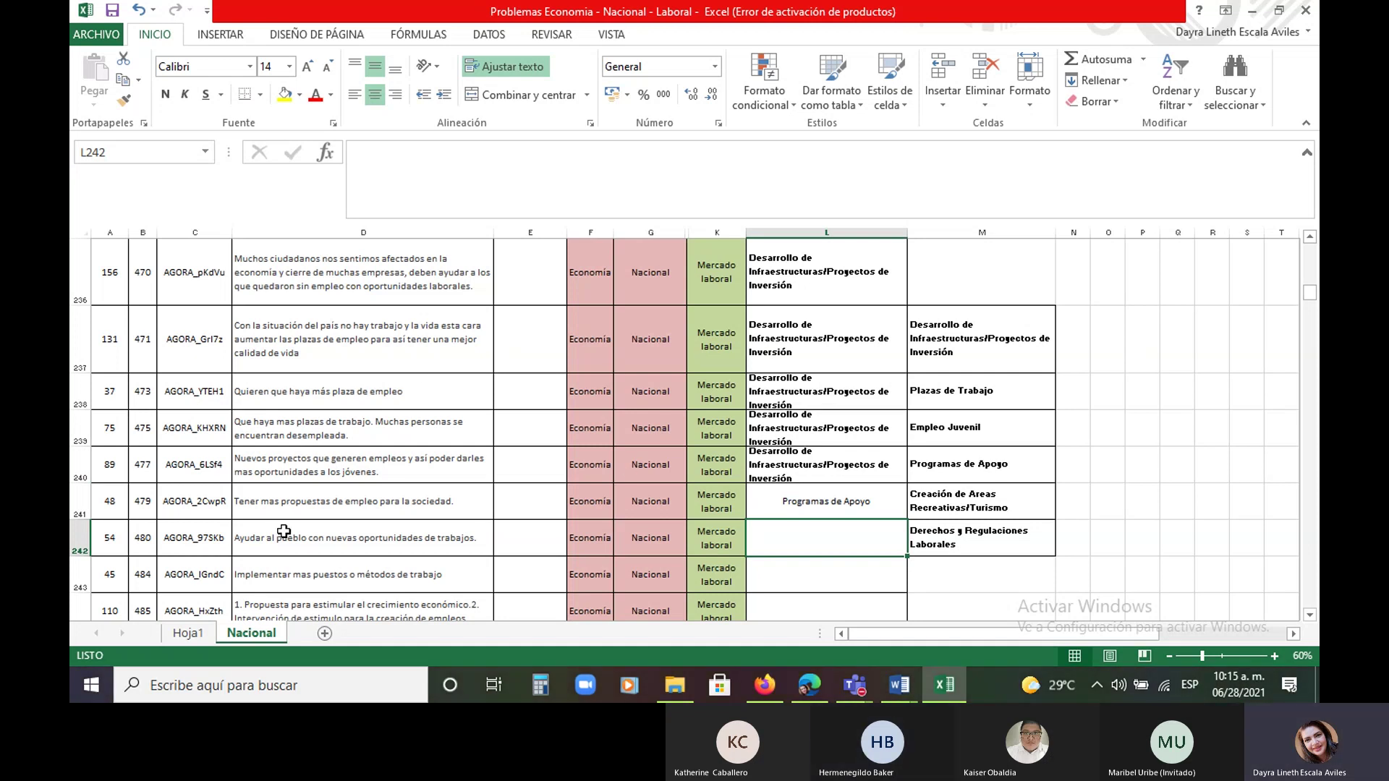
Copy the Desarrollo de Infraestructuras/Proyectos de Inversión category from L240 into L242
click(460, 526)
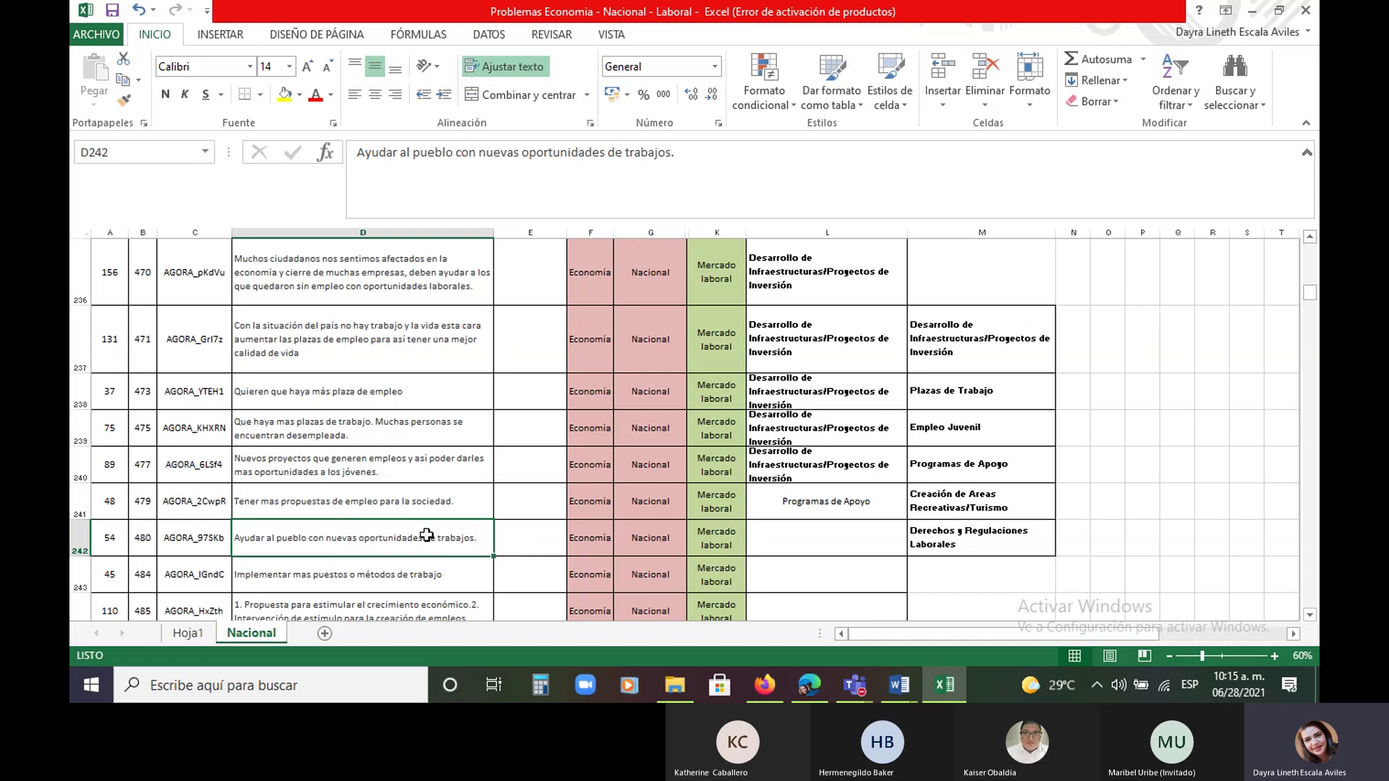
click(767, 534)
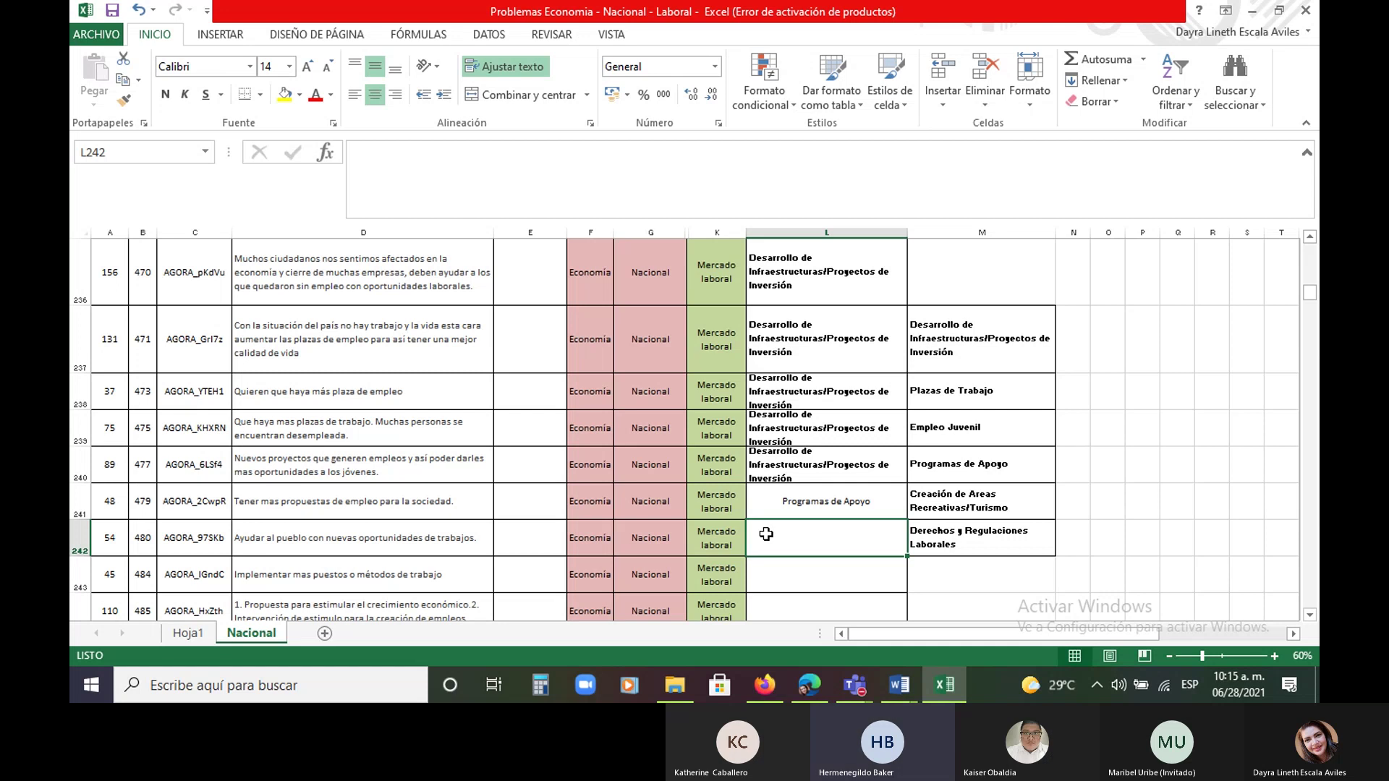
click(776, 474)
right_click(782, 474)
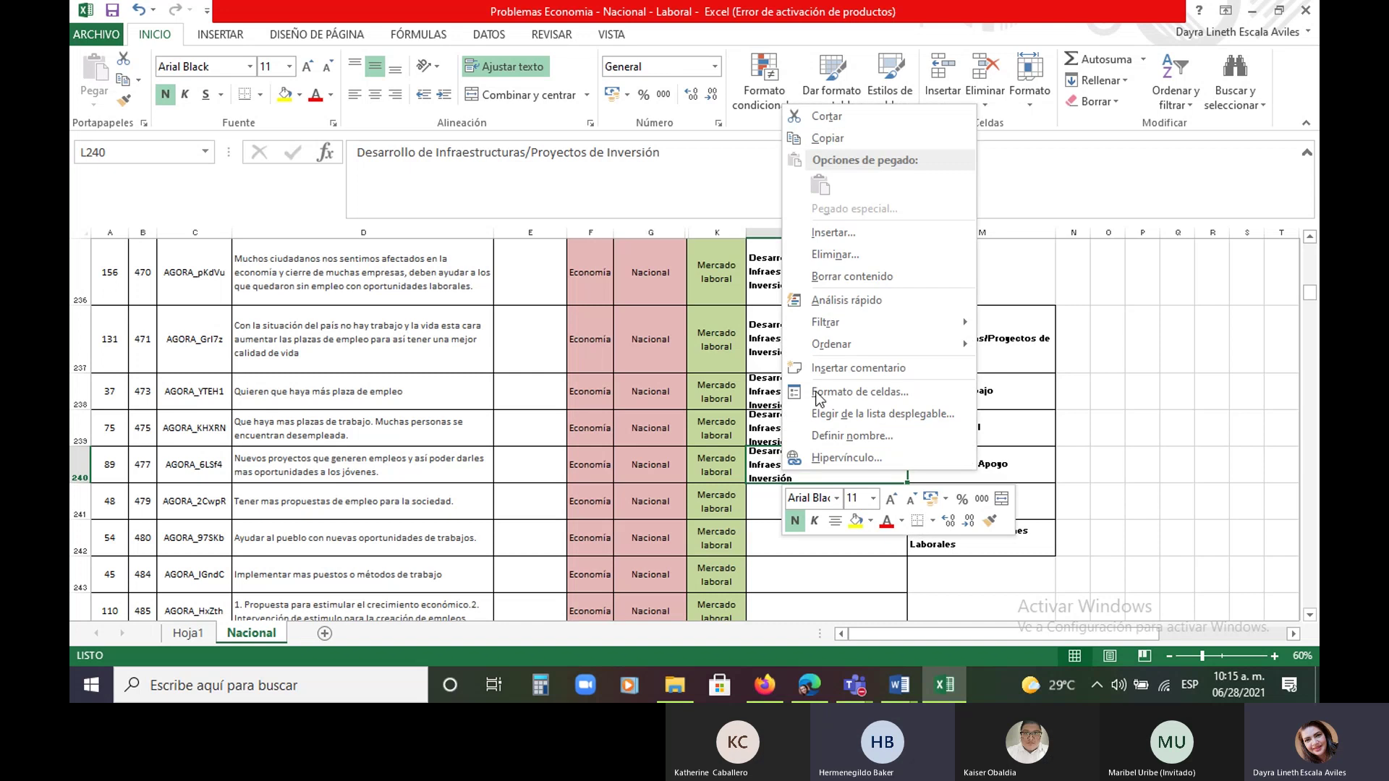
click(845, 134)
click(808, 537)
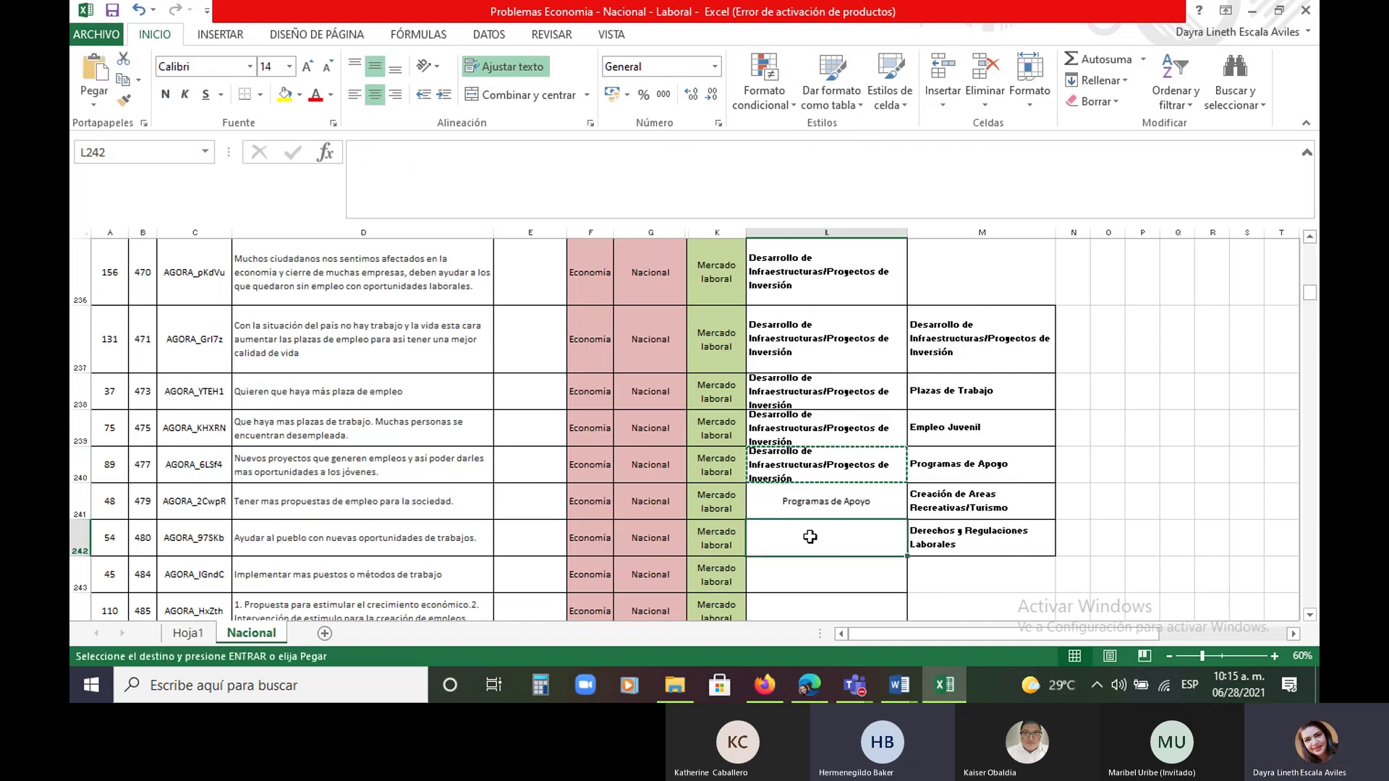
click(102, 72)
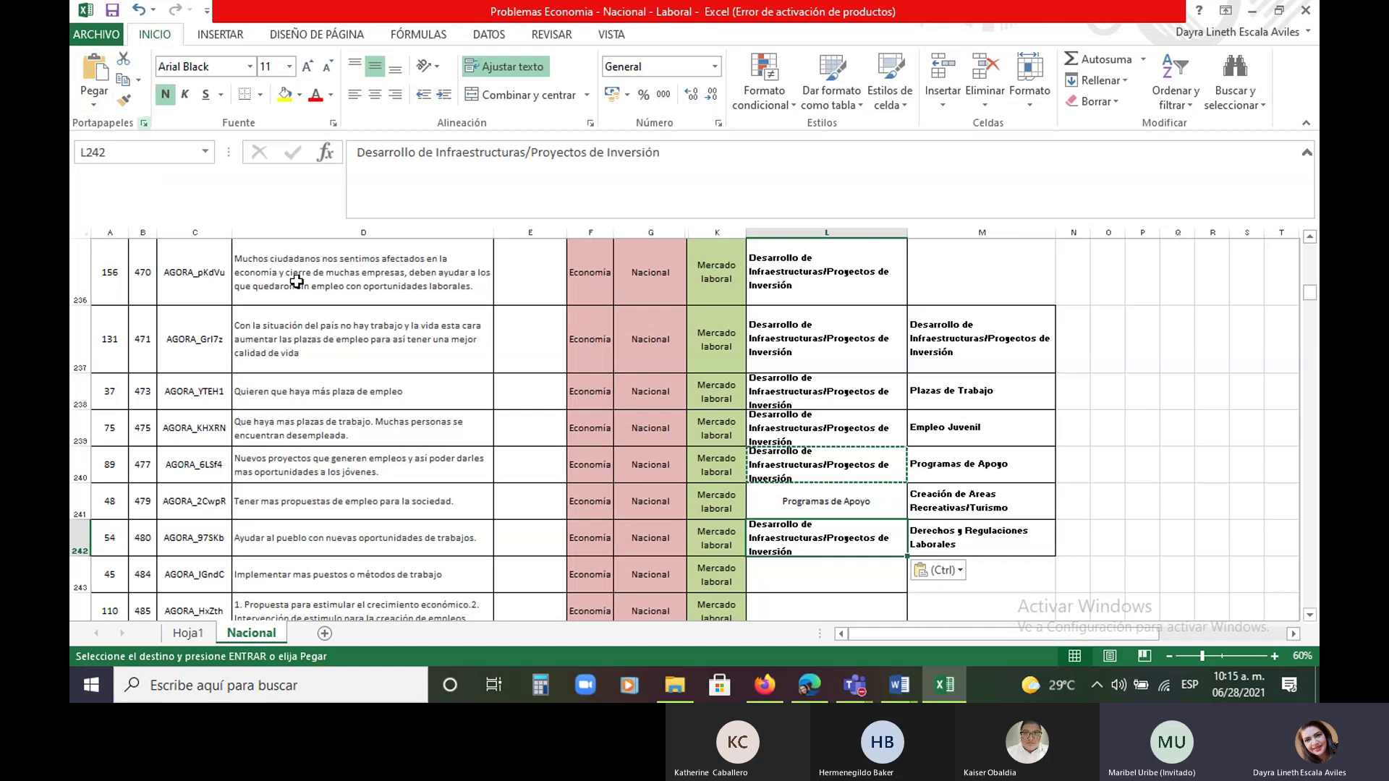
Enter Programas de Apoyo as the subcategory in L243 and L244
scroll(296, 283, down, 1)
click(780, 400)
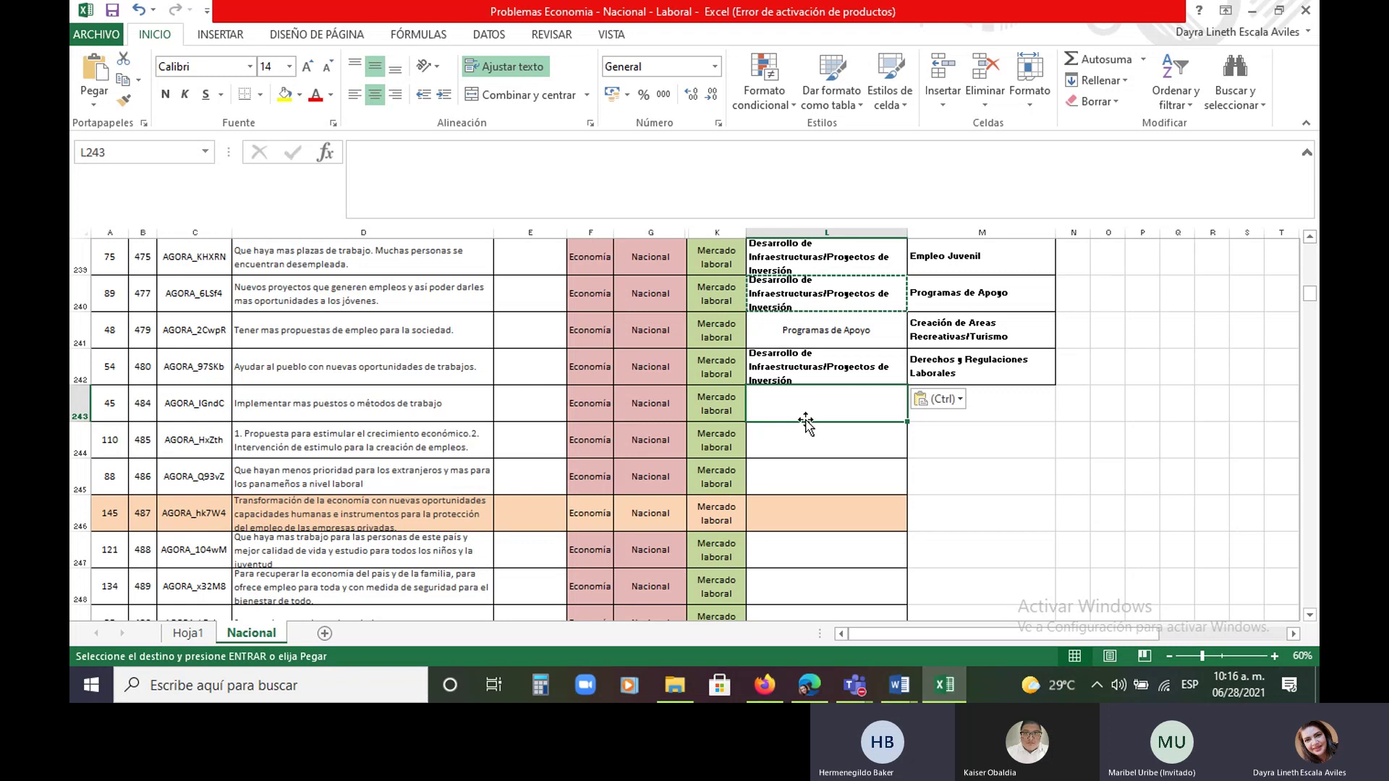
text(pr)
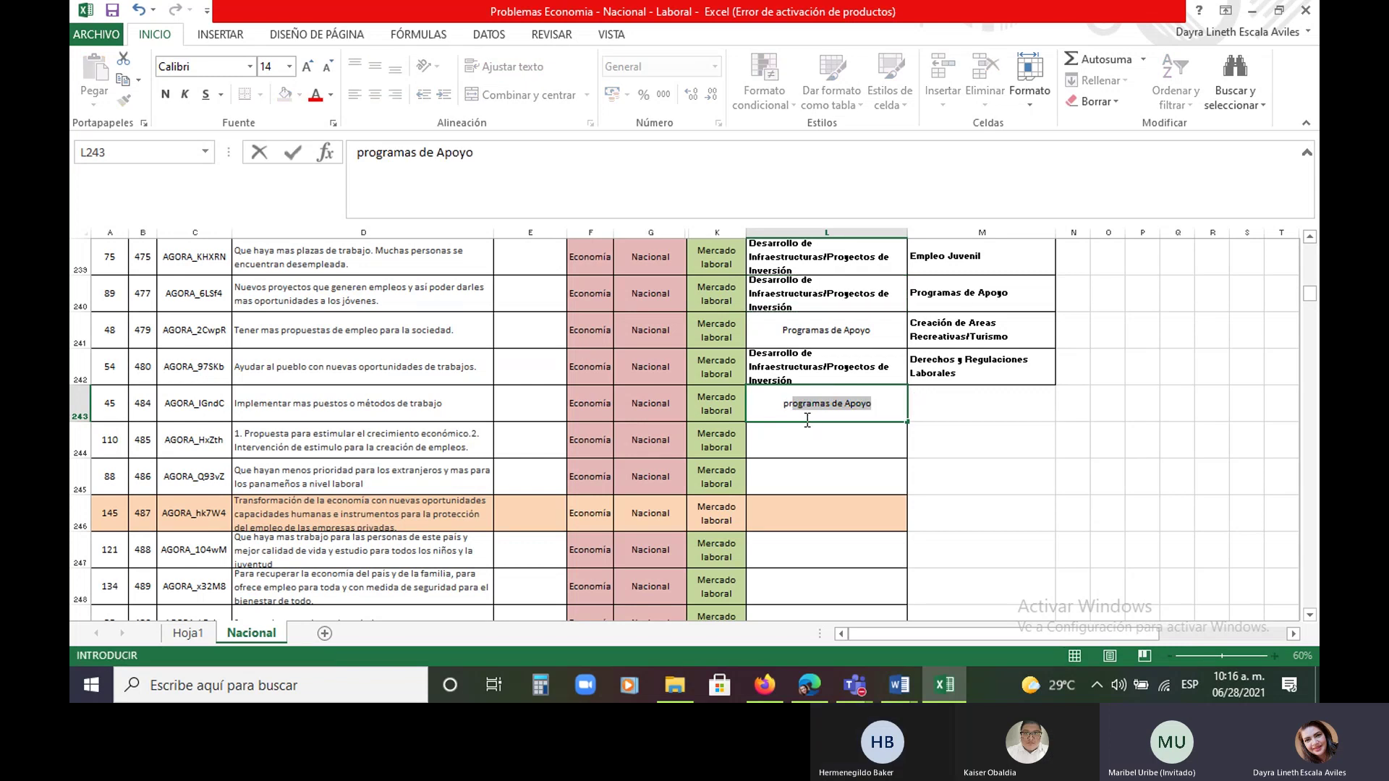
key(Return)
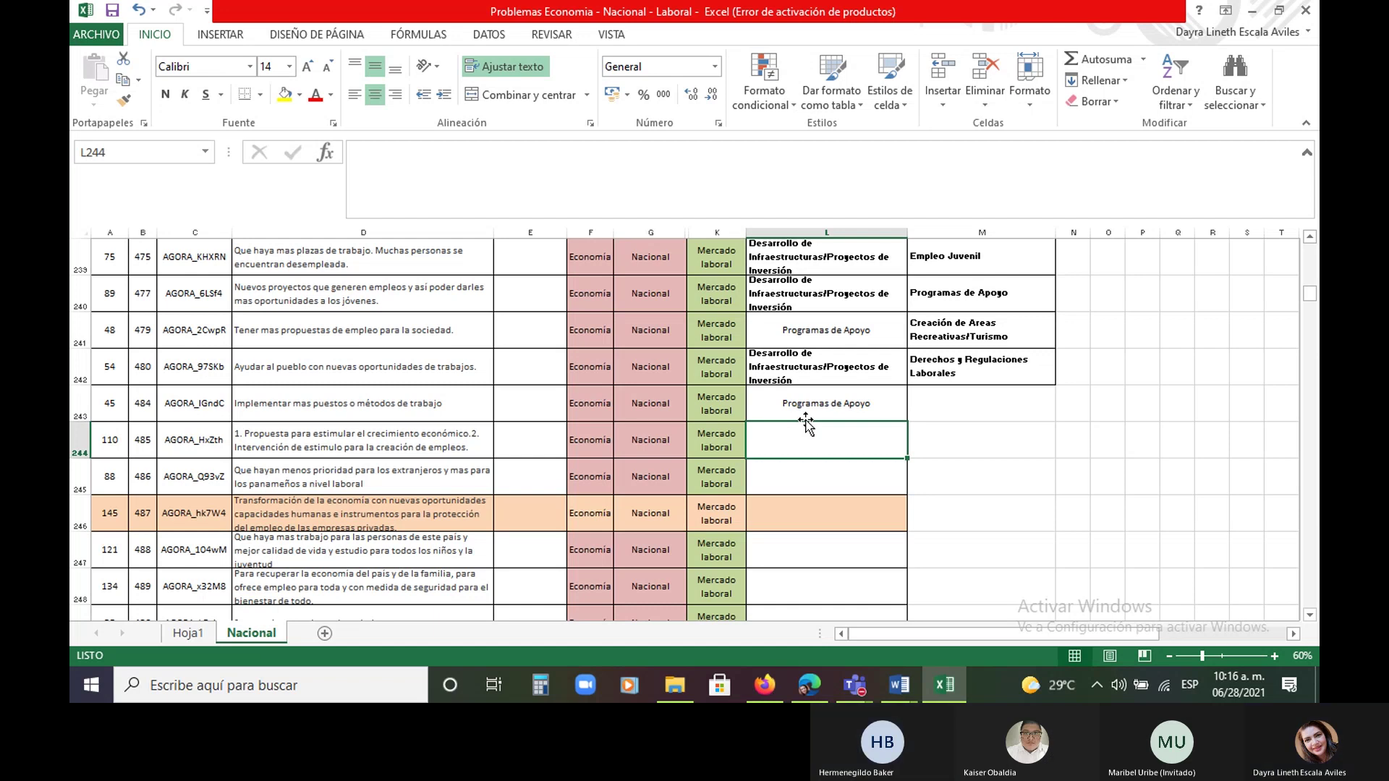
text(programas de Apoyo)
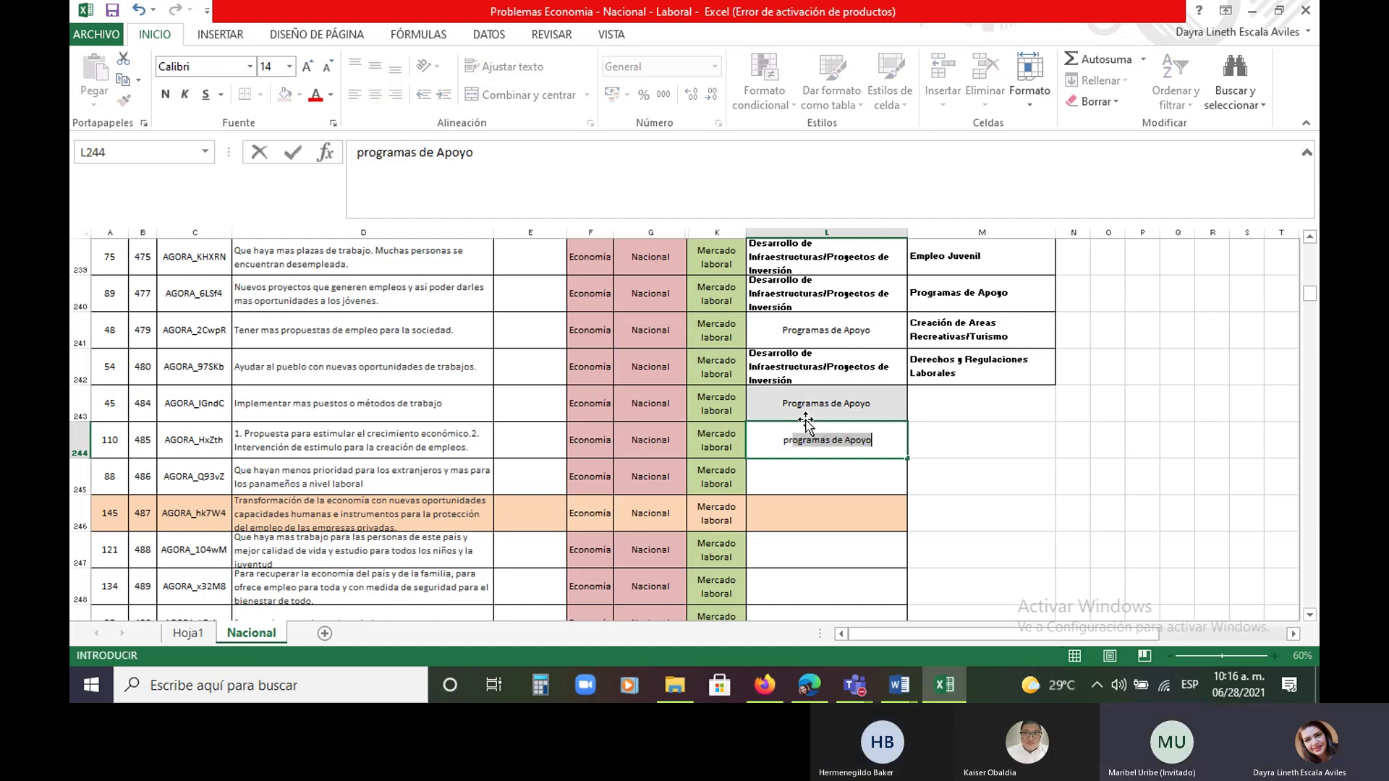
key(Return)
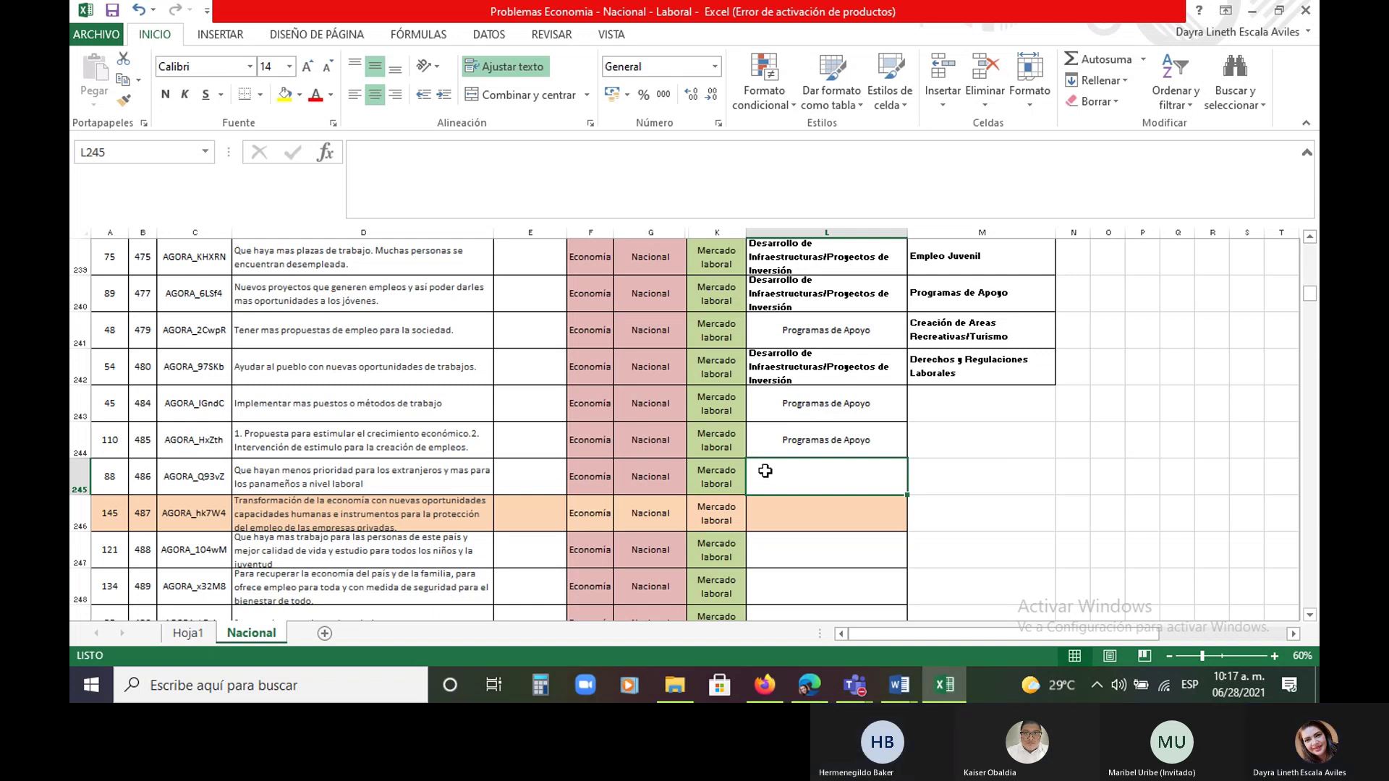
Fill L245 with the Derechos y Regulaciones Laborales category copied from M242
text(de)
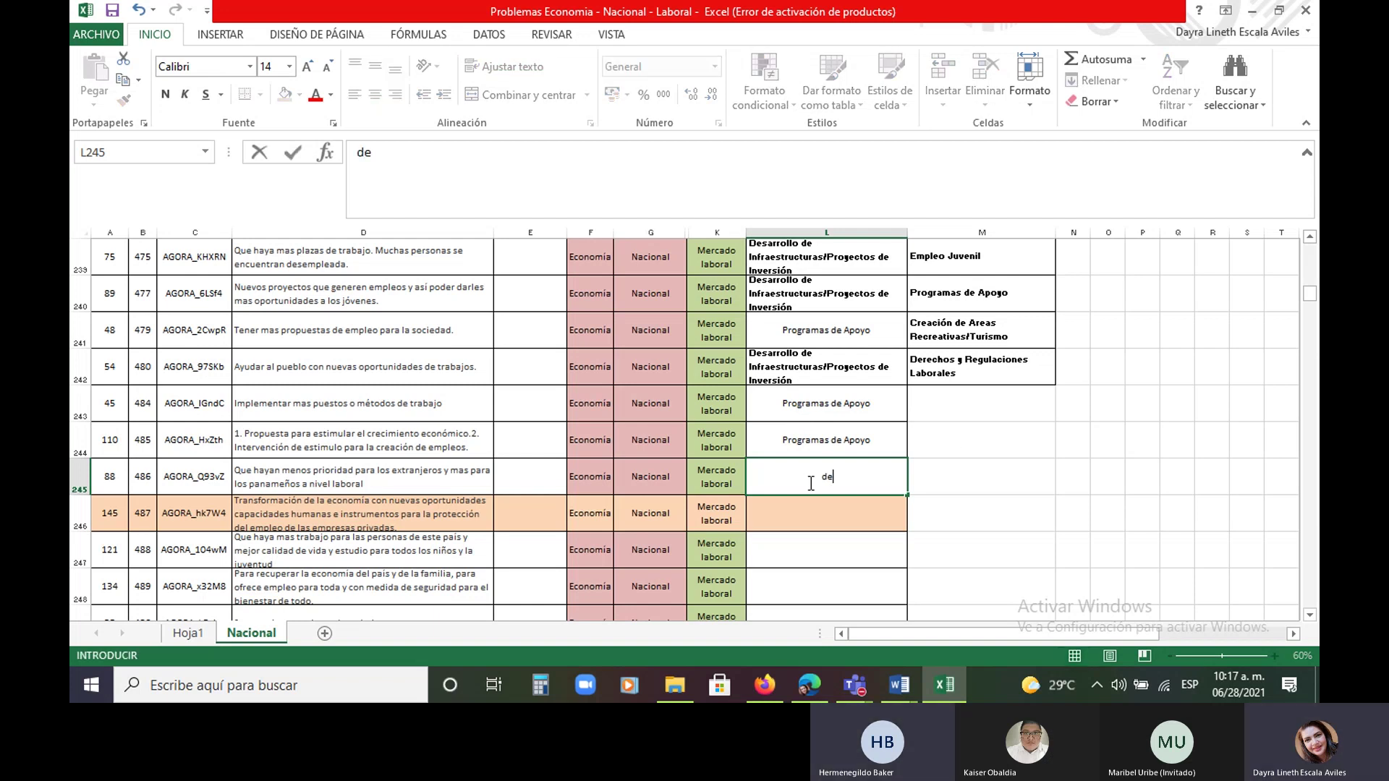
text(recho)
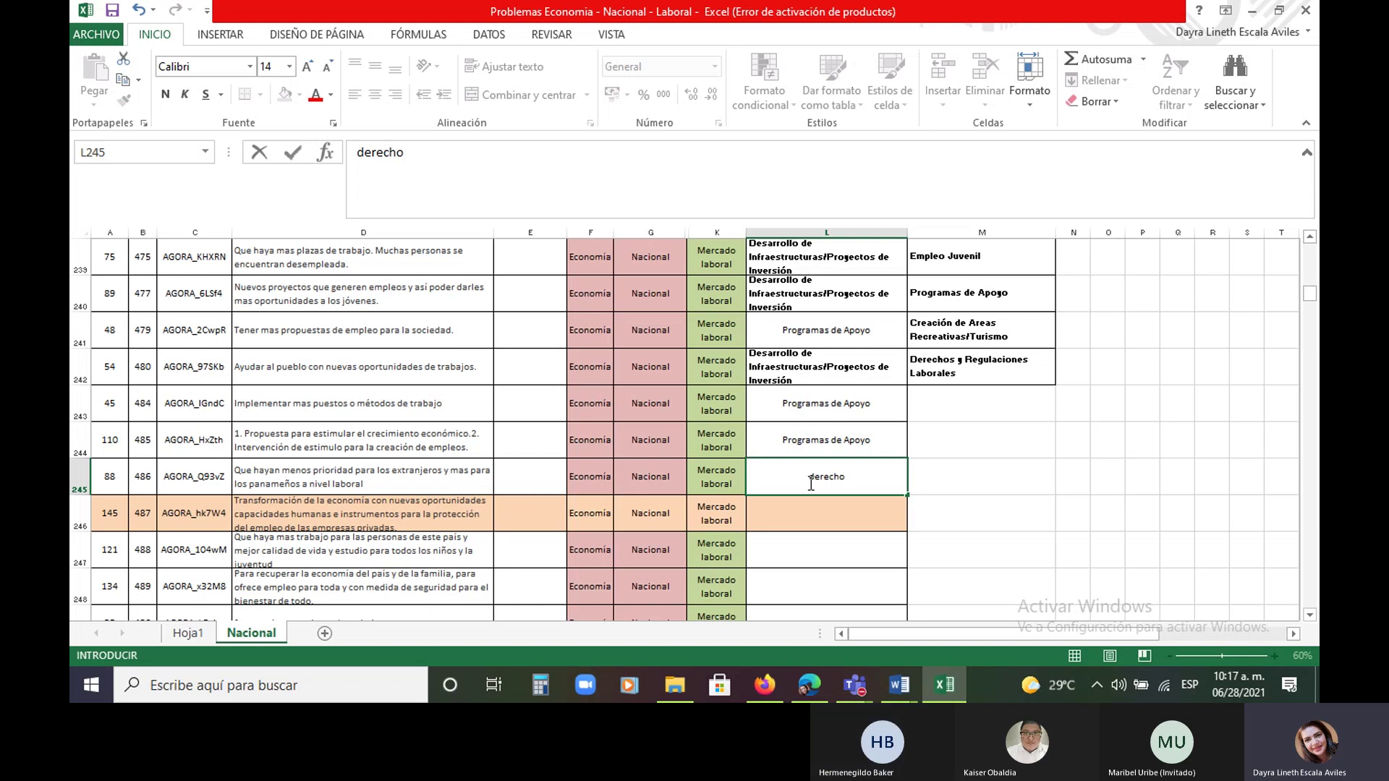
click(940, 372)
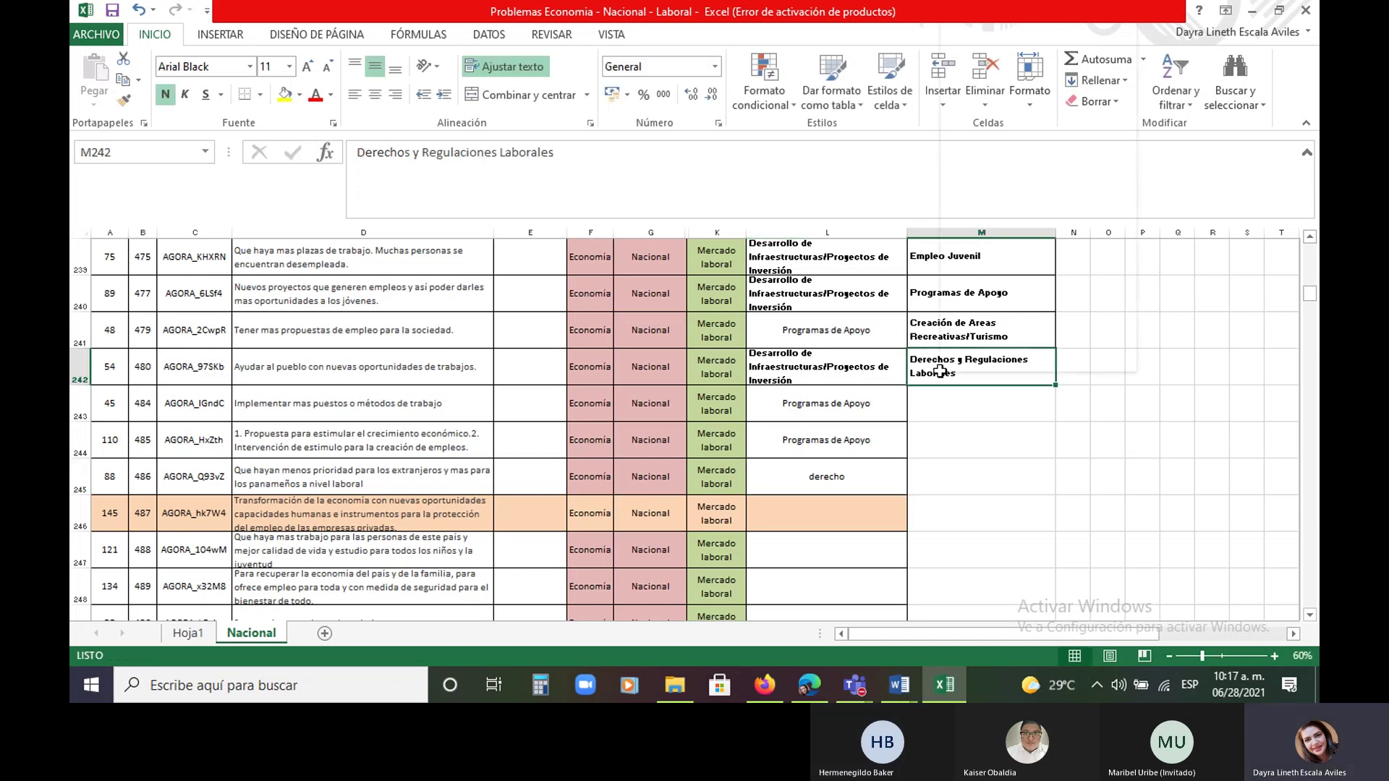
right_click(940, 372)
click(976, 41)
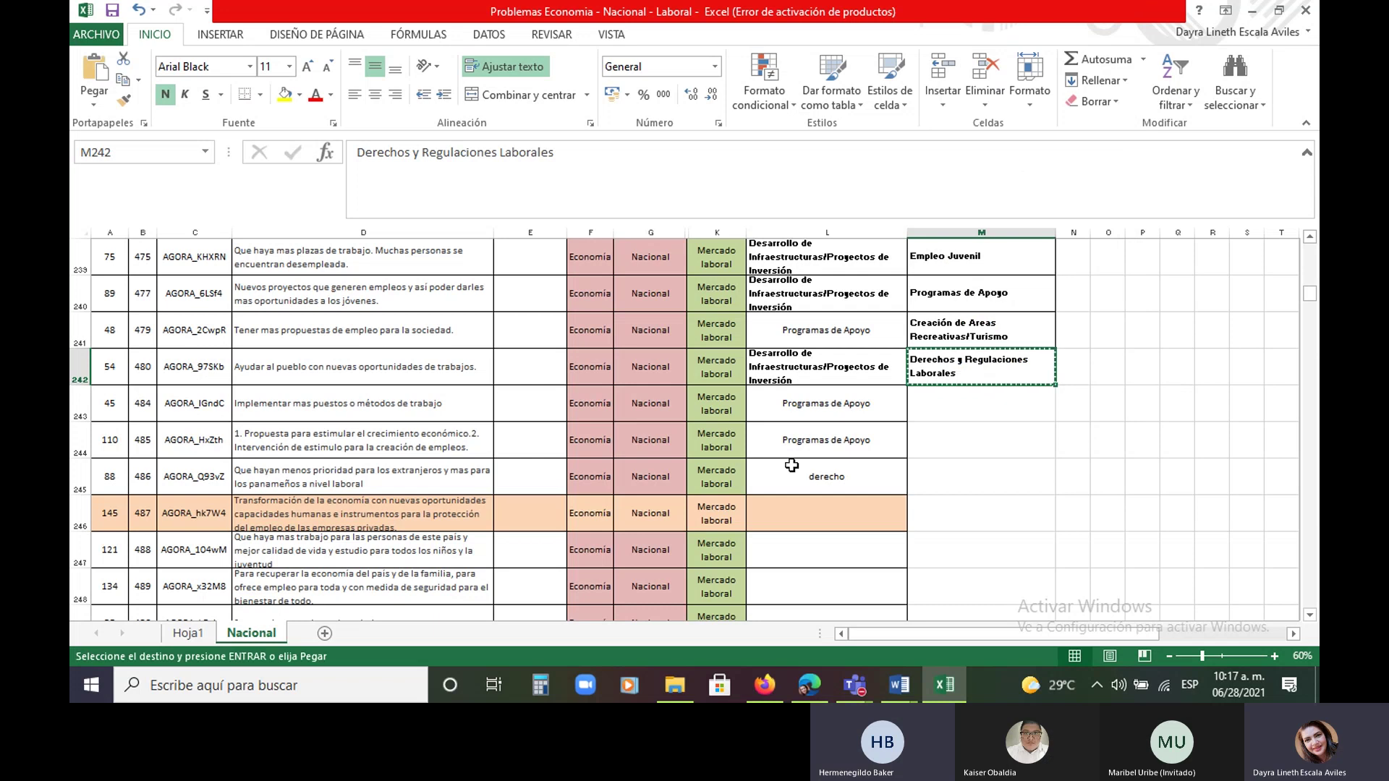
click(791, 466)
key(ctrl+v)
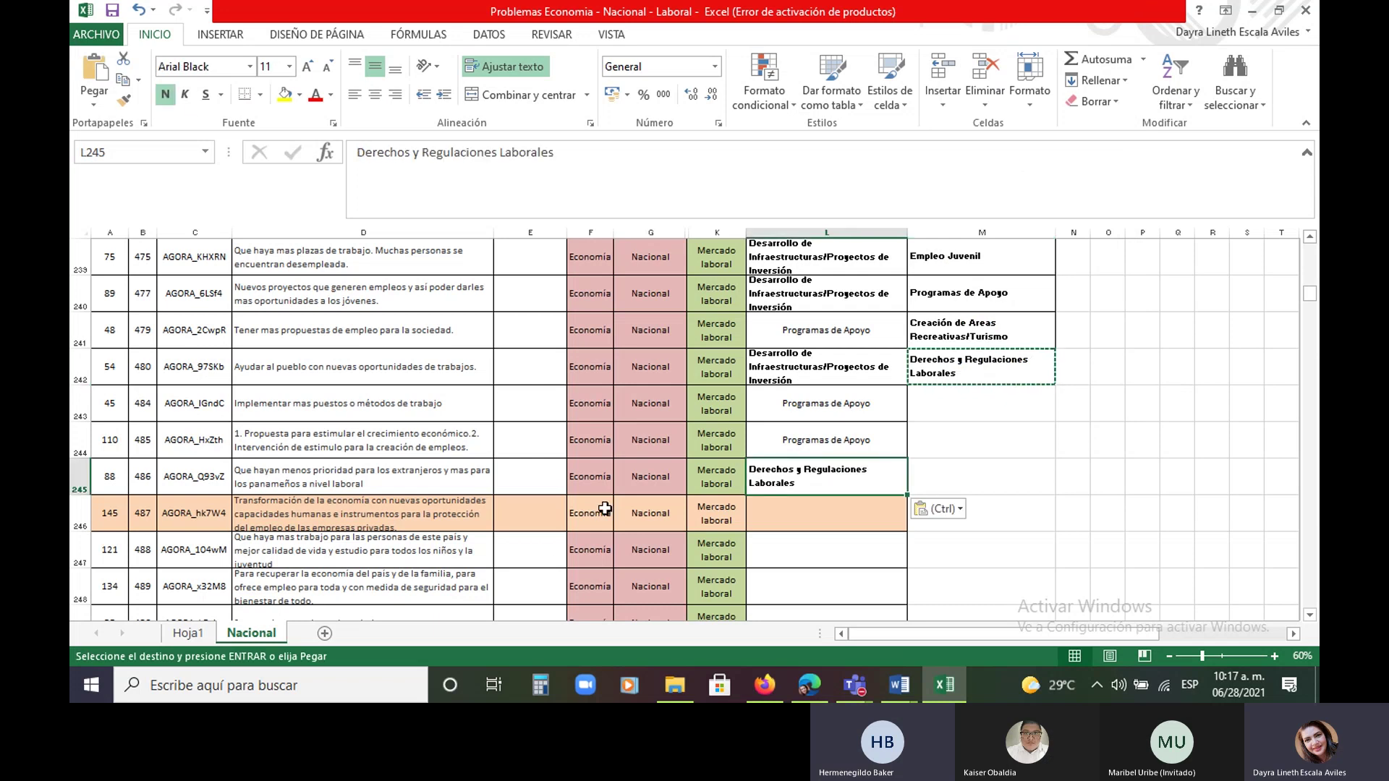
Copy the Desarrollo de Infraestructuras/Proyectos de Inversión category from L242 into the orange row's cell L246
click(819, 377)
right_click(823, 379)
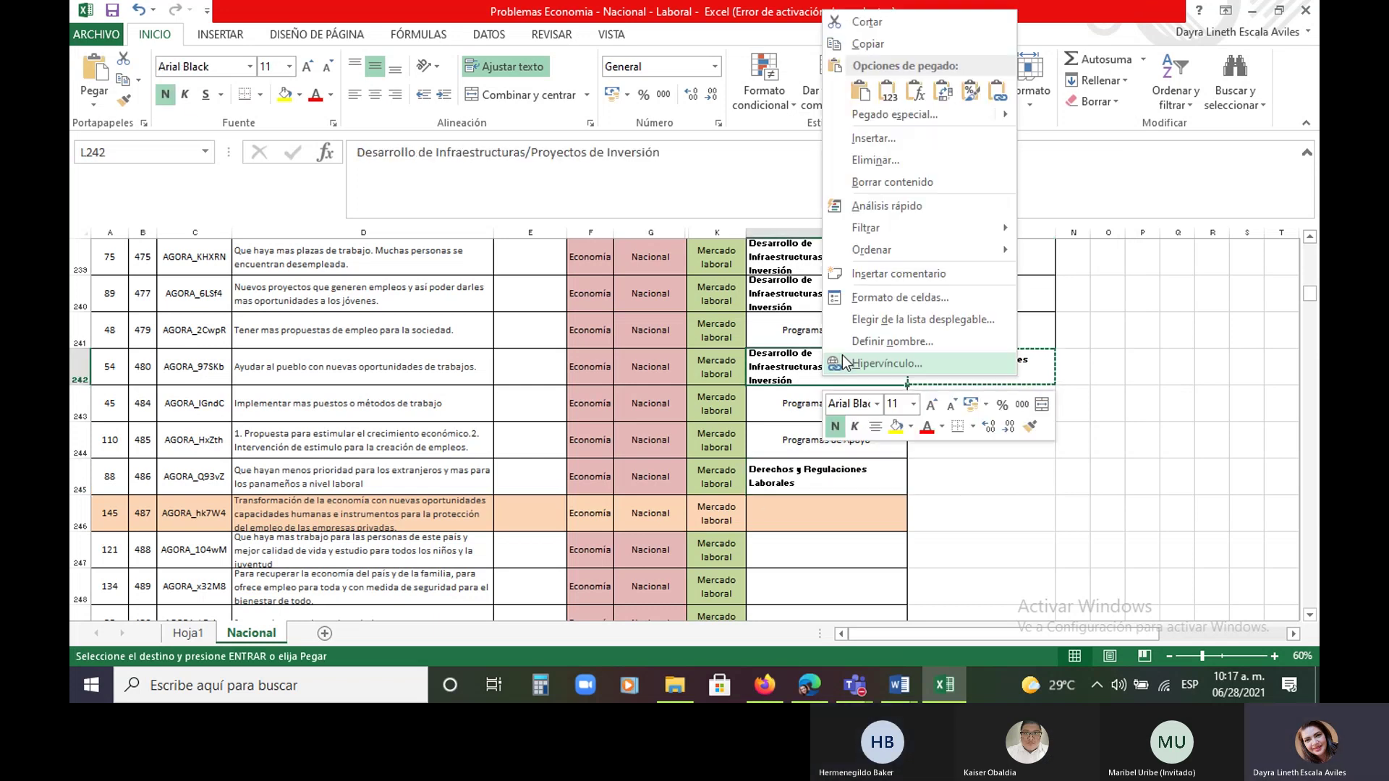
click(868, 43)
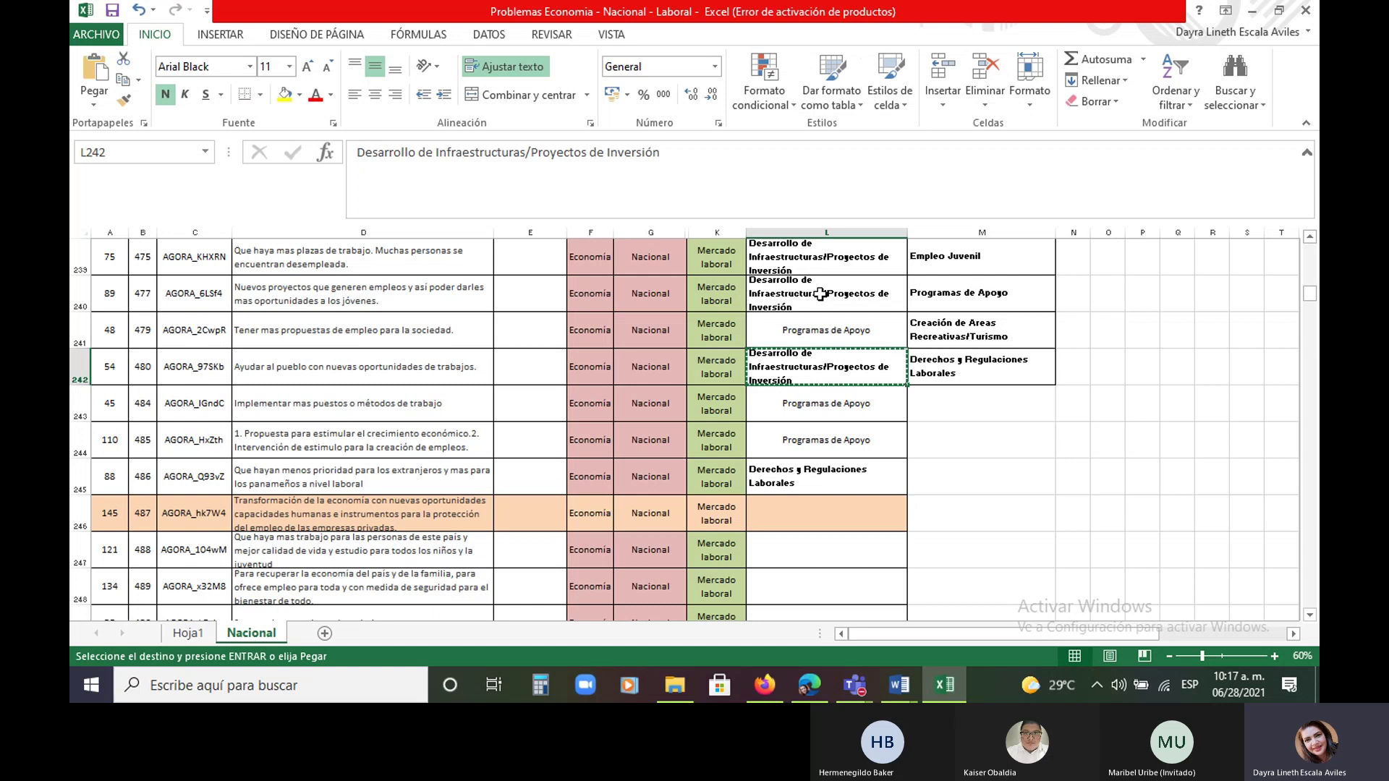
click(819, 510)
key(ctrl+v)
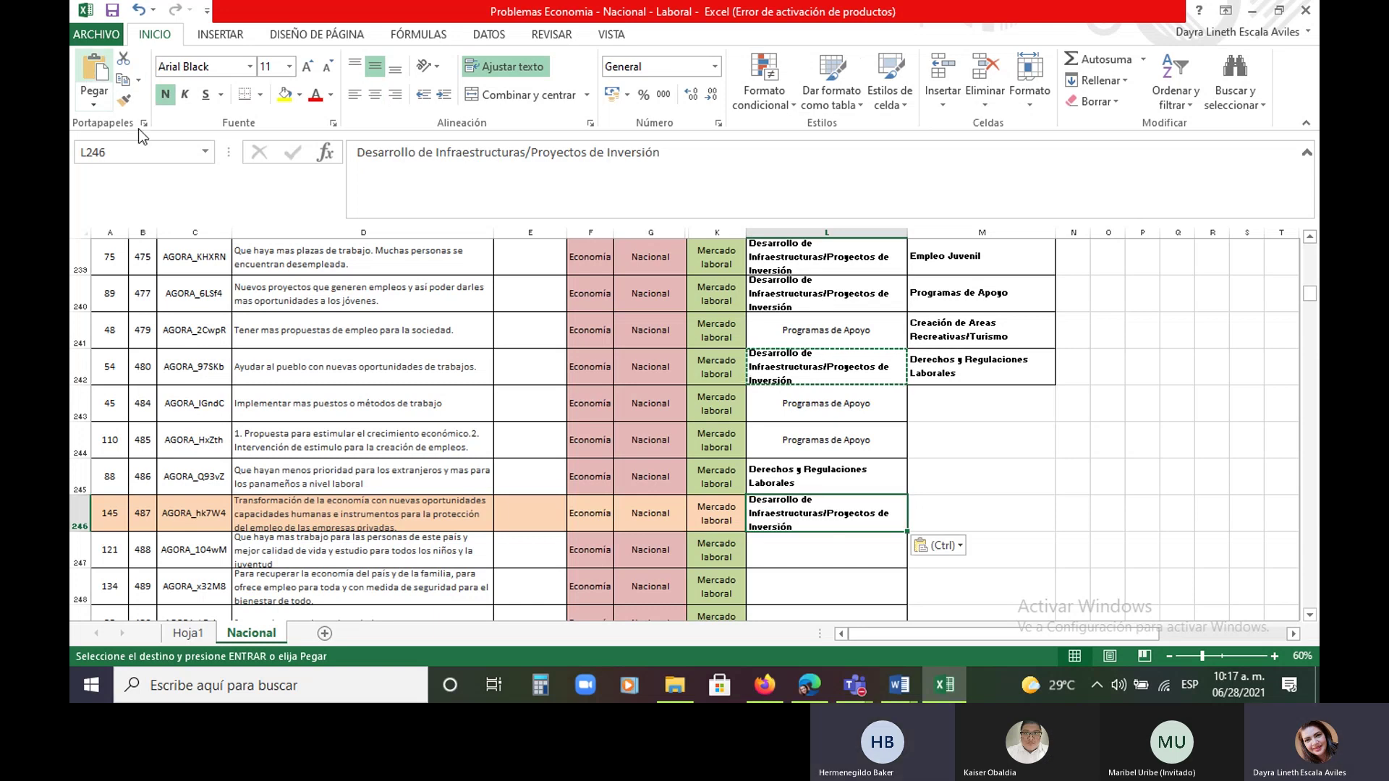
Increase the height of row 247 so that its full proposal text fits
click(804, 557)
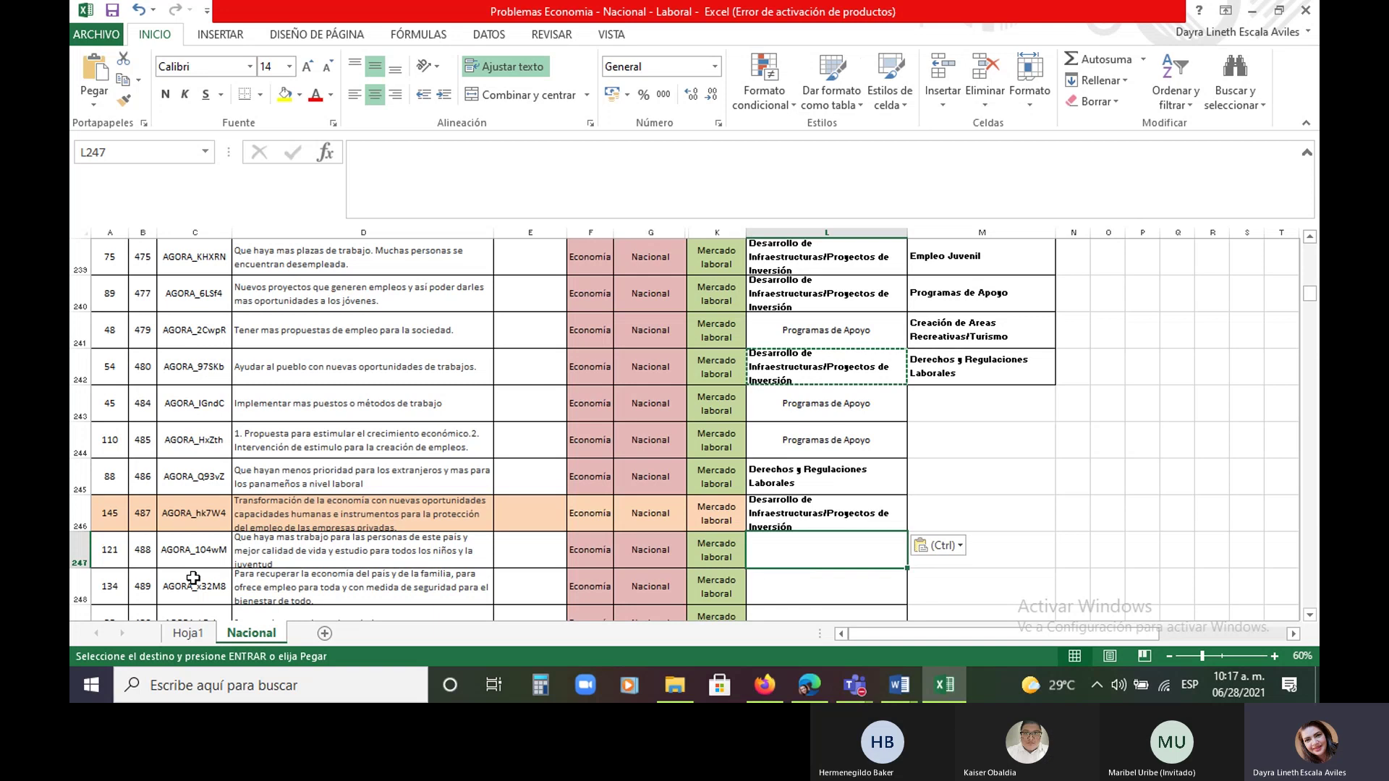
drag(86, 568, 79, 591)
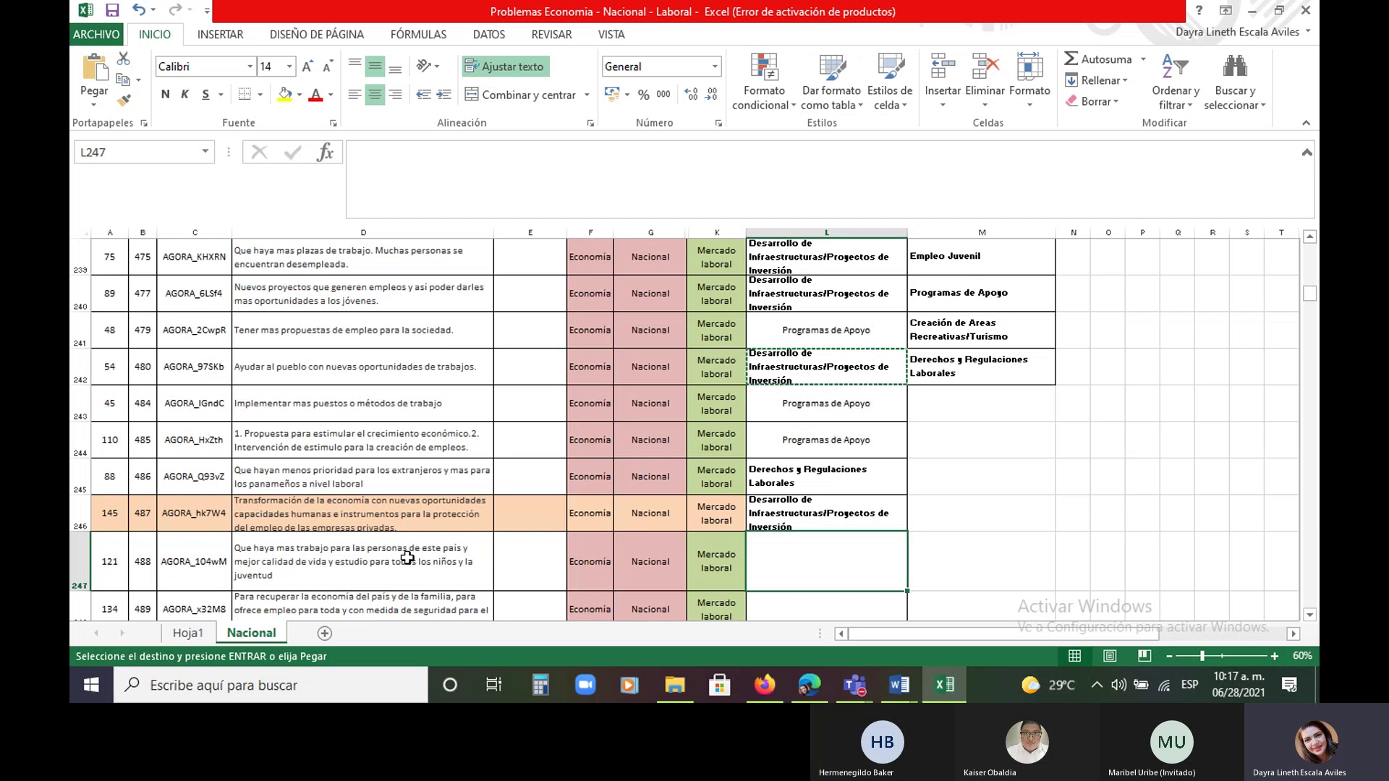
click(1310, 616)
click(1311, 616)
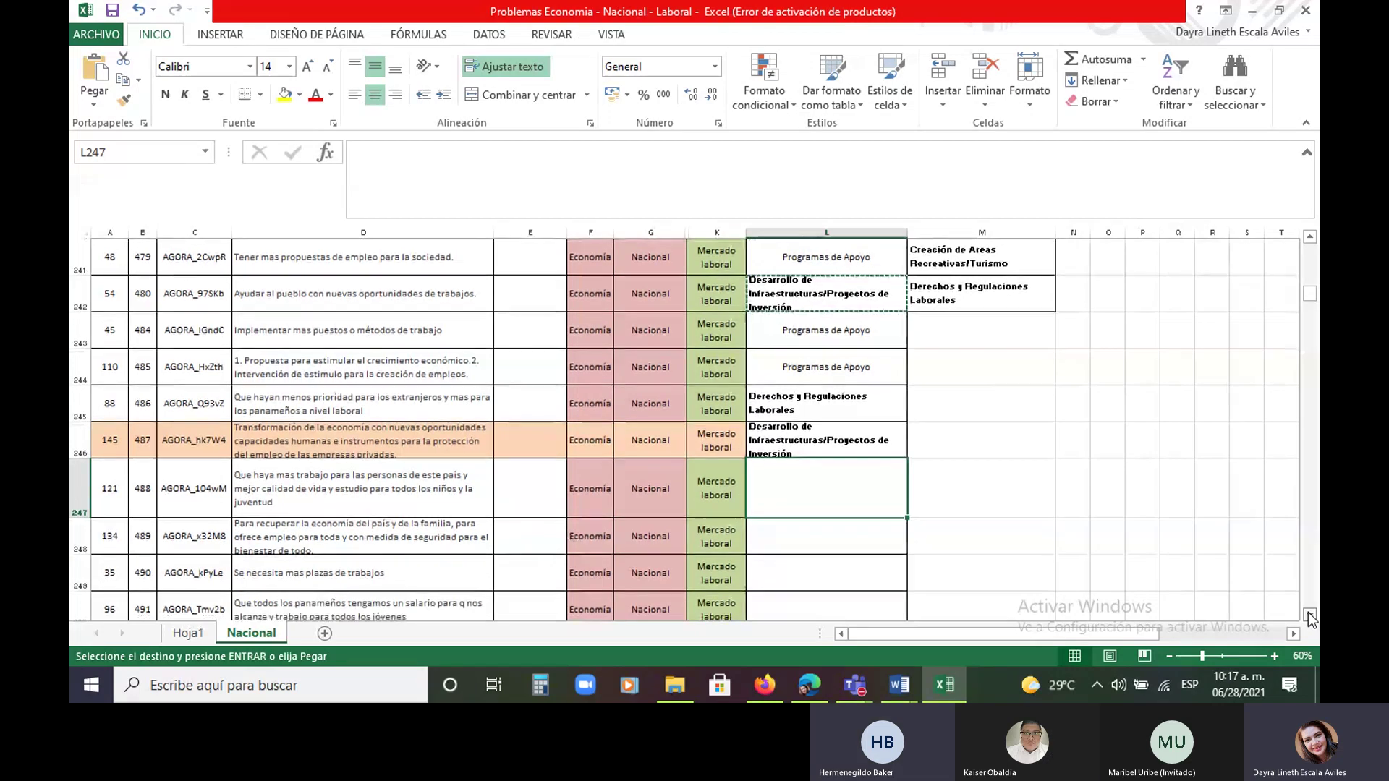
Copy the six-category reference list from M237:M242 to column M starting at M249, and return to L247
scroll(1187, 532, up, 2)
click(1013, 413)
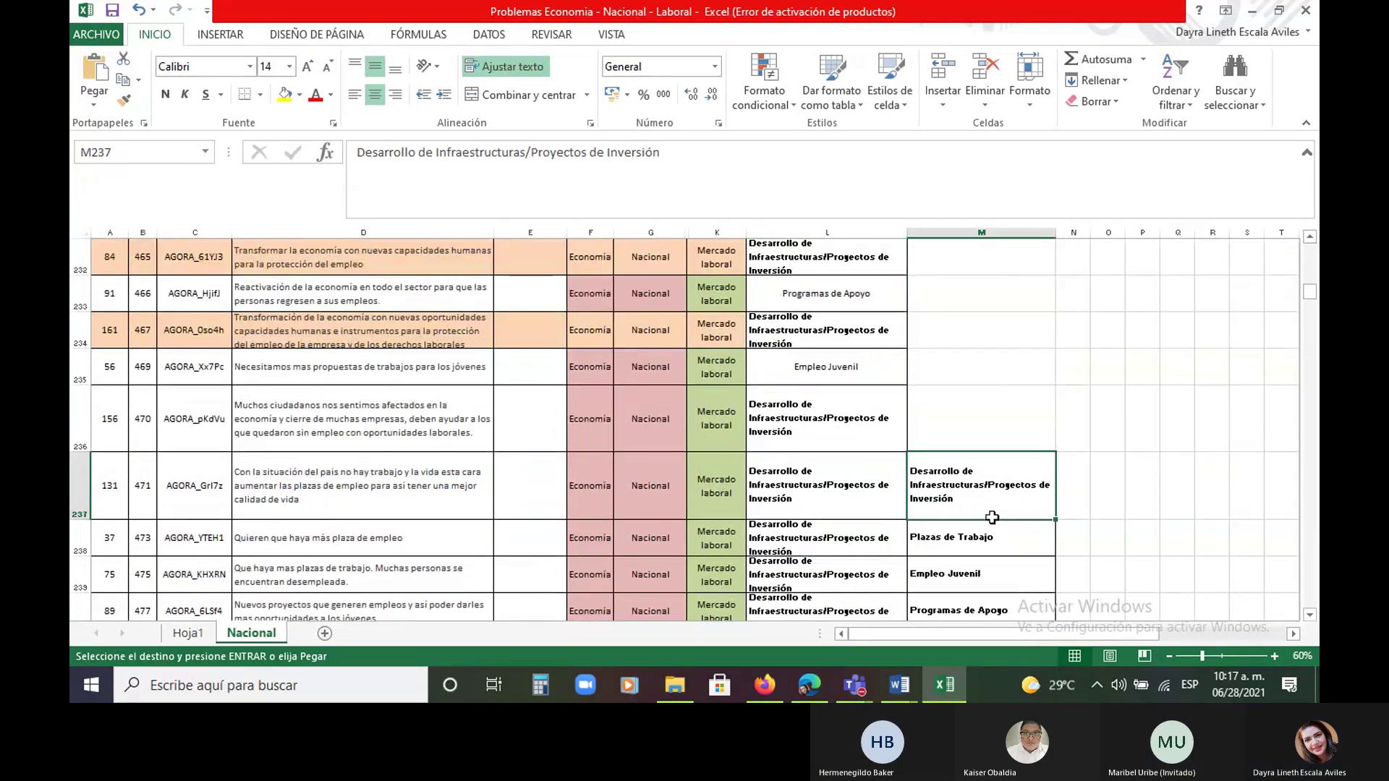
drag(1013, 413, 963, 373)
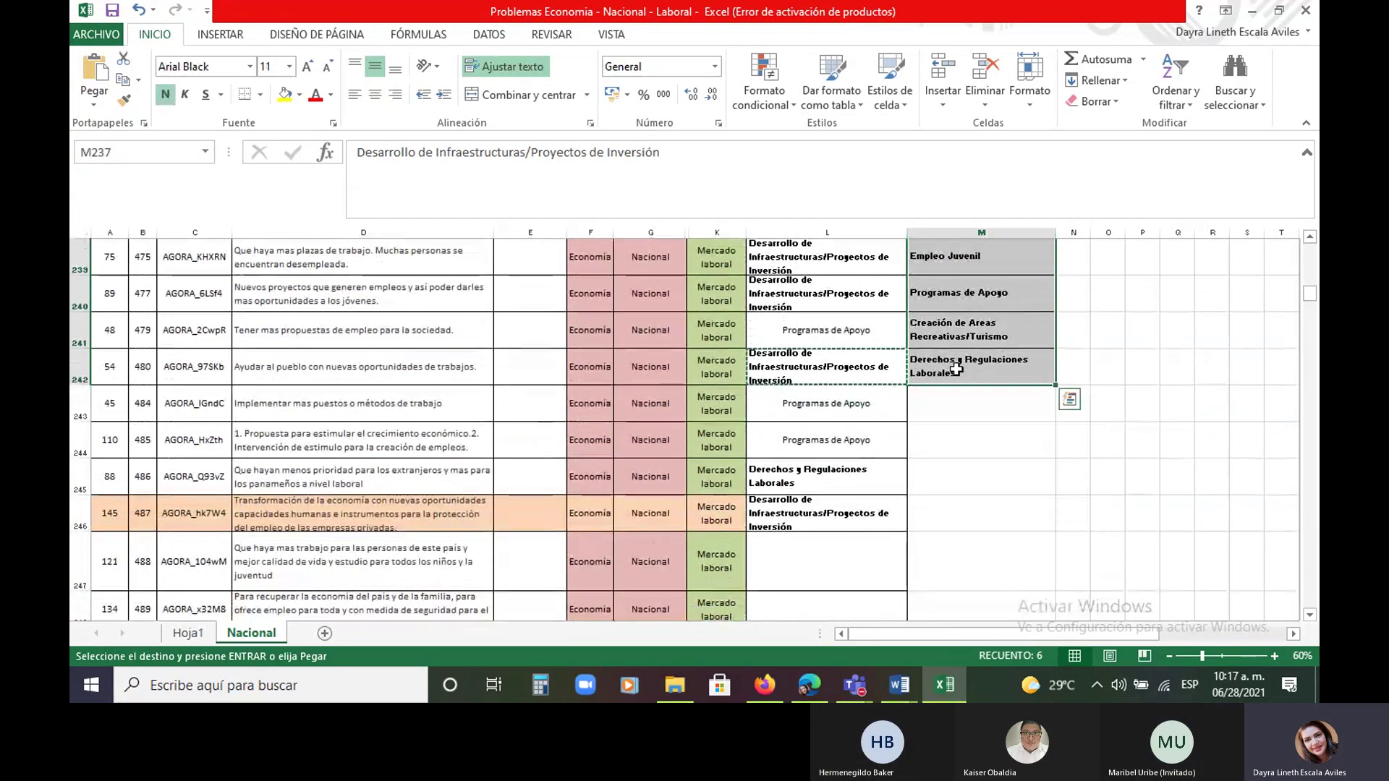
right_click(961, 375)
click(125, 80)
scroll(897, 592, up, 2)
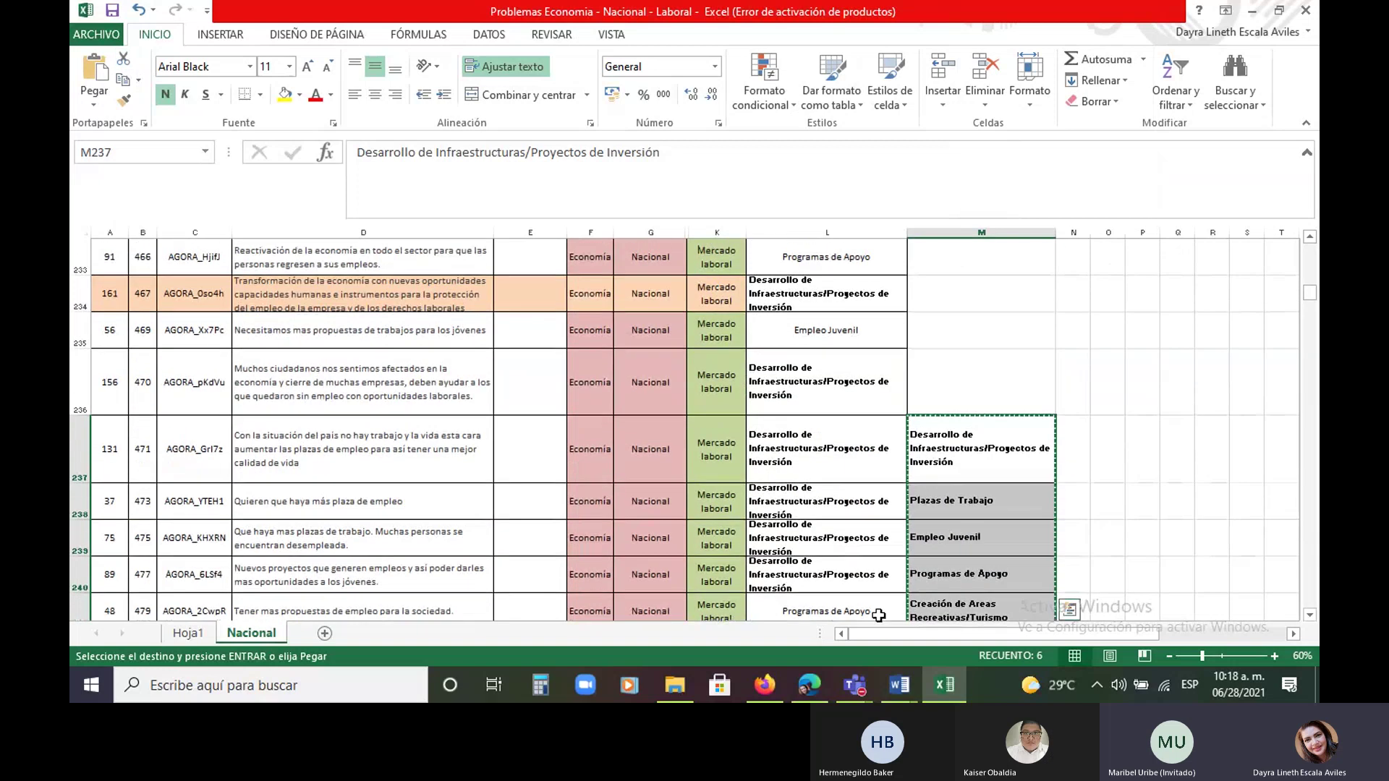
scroll(898, 592, down, 3)
click(946, 537)
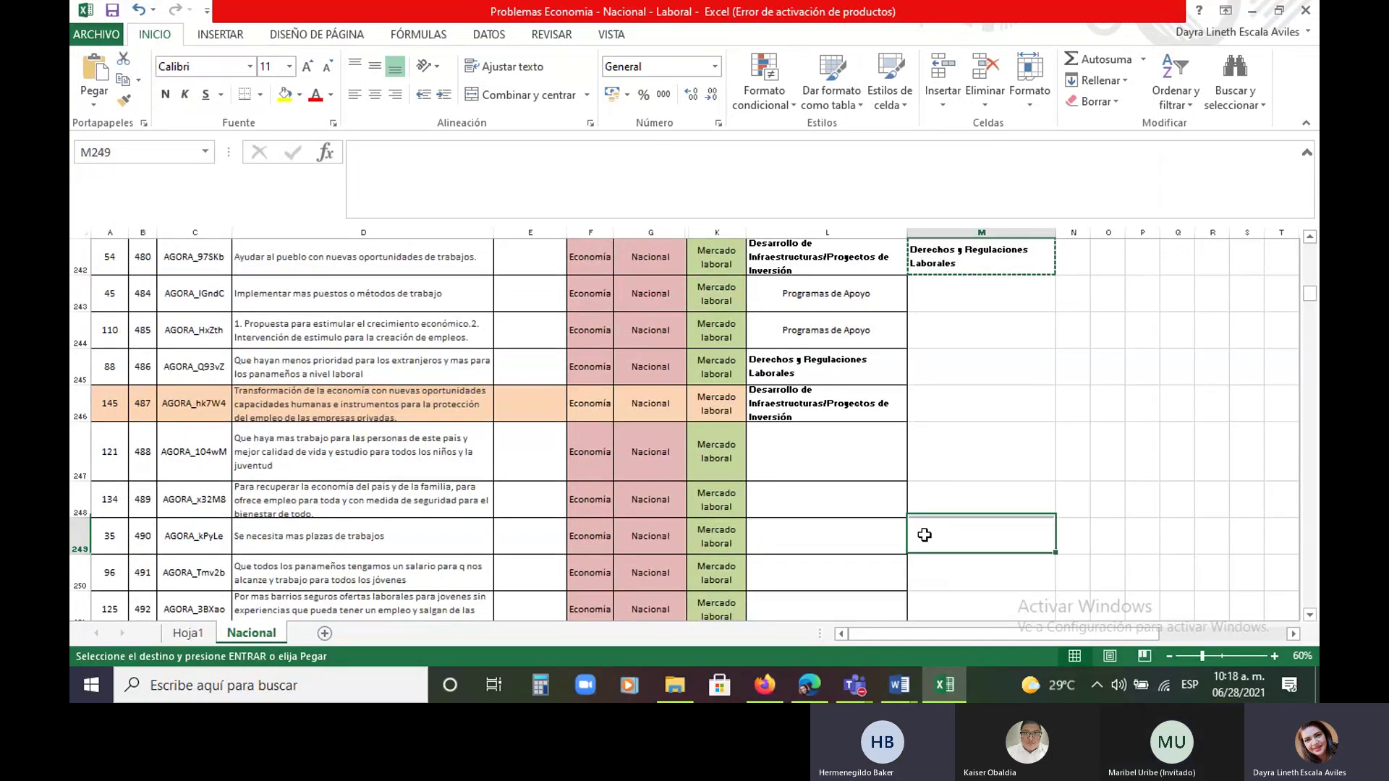
click(97, 70)
scroll(813, 359, down, 2)
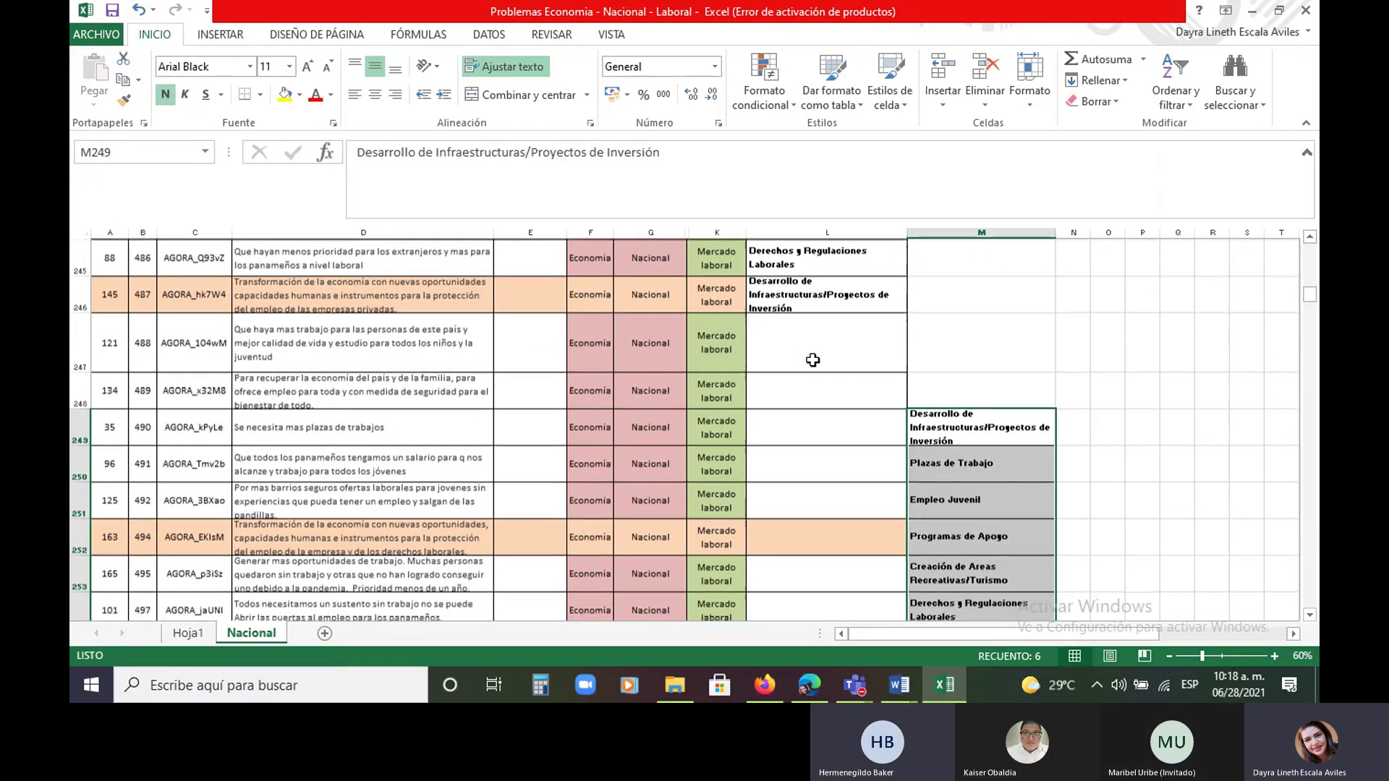
scroll(813, 359, up, 1)
click(813, 360)
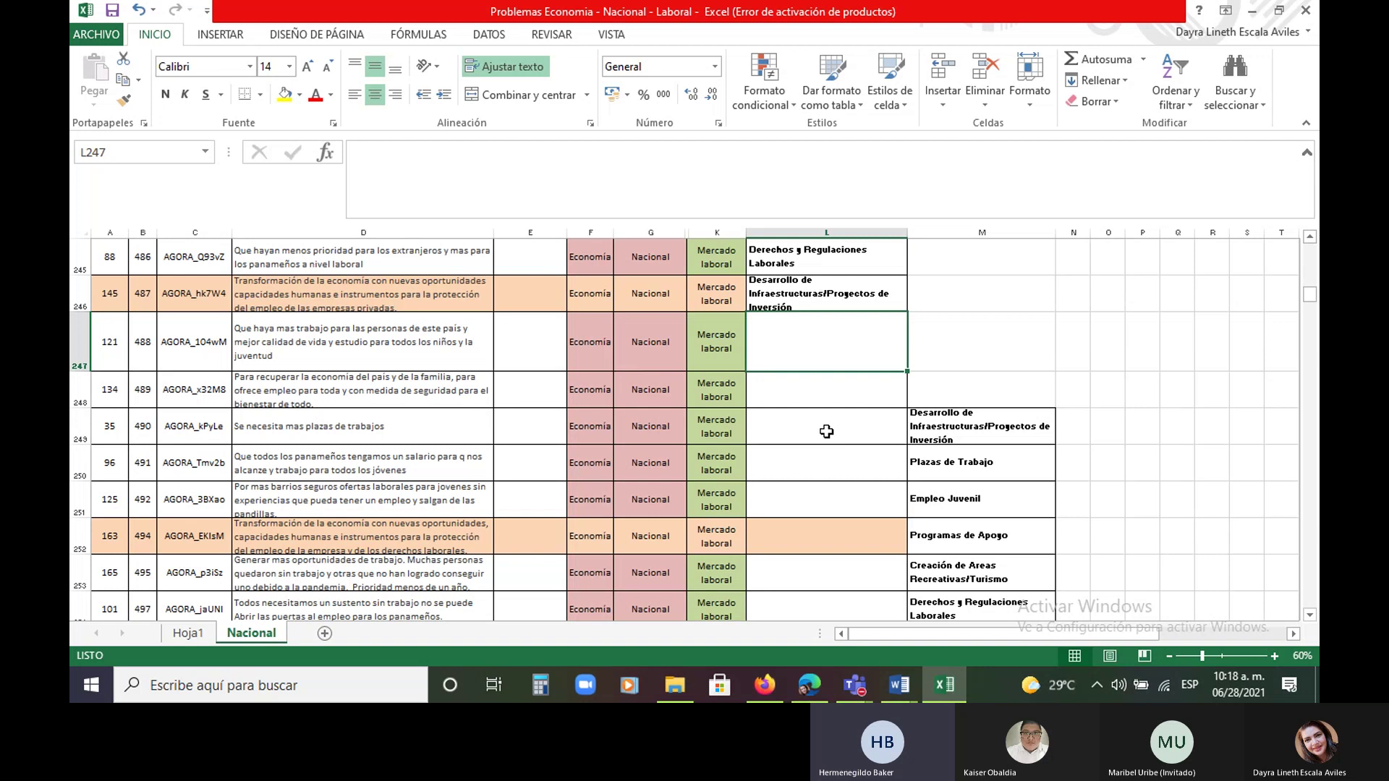
Fill L247 with the Derechos y Regulaciones Laborales category copied from L245
click(937, 612)
right_click(937, 602)
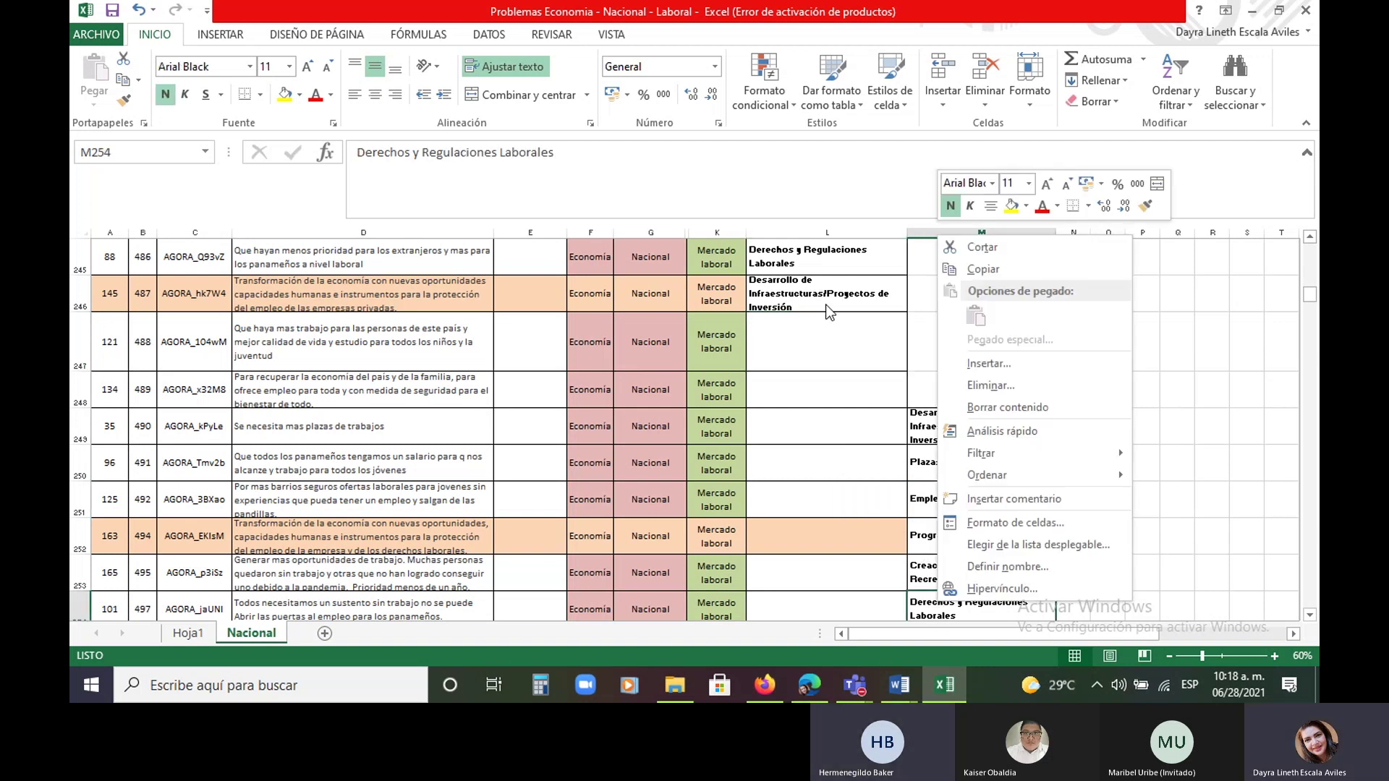
click(819, 259)
right_click(822, 260)
click(868, 294)
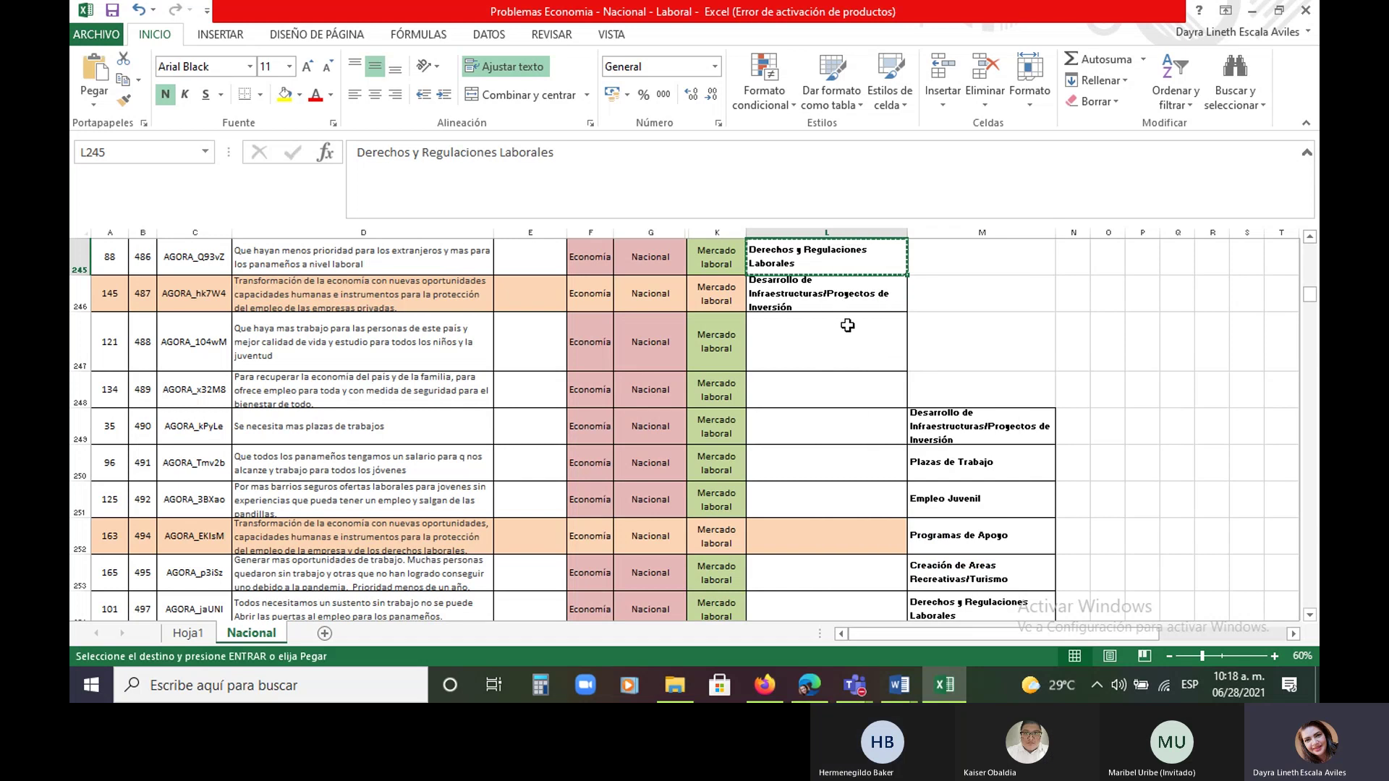
key(Down)
key(Down)
text(Derechos y Regulaciones Laborales)
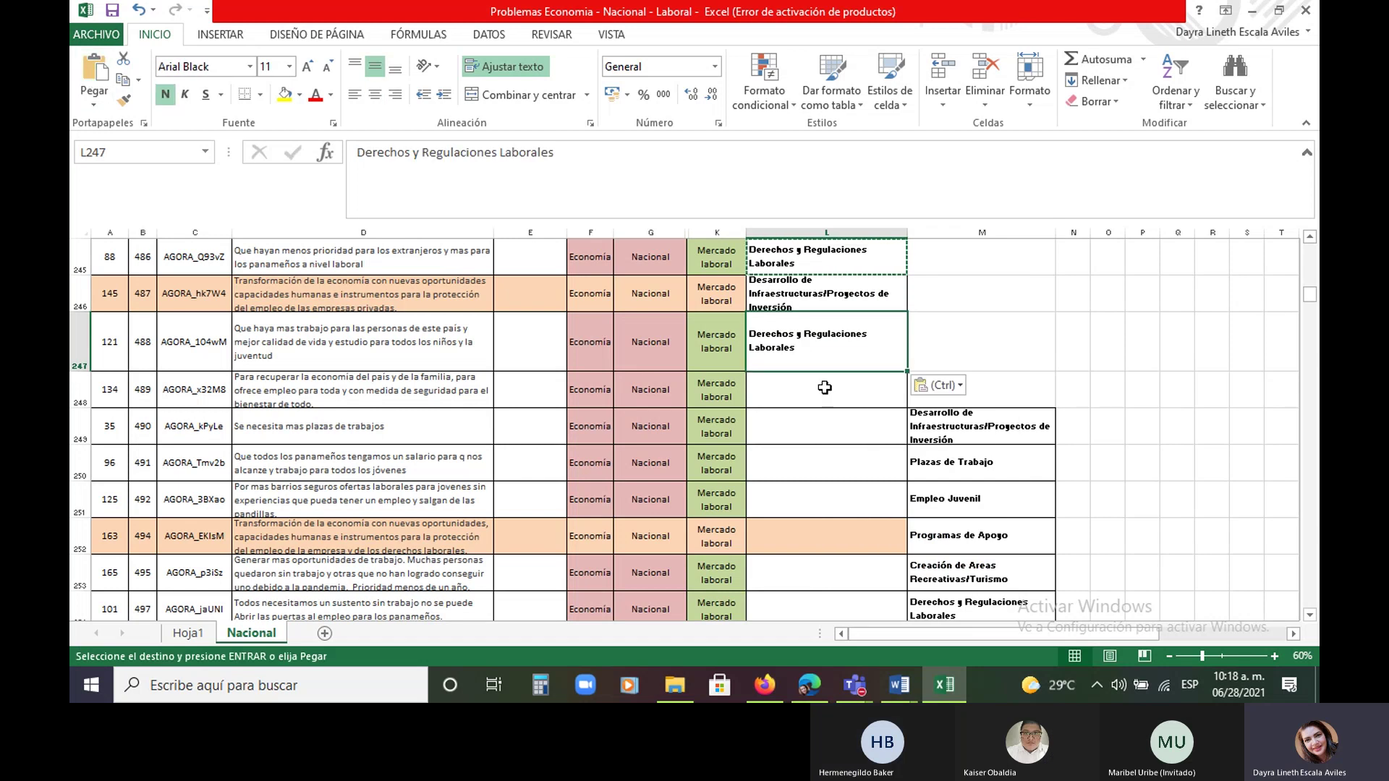
Increase the height of row 248 to fit its proposal text and enter Plaza de Trabajo in L248
key(Down)
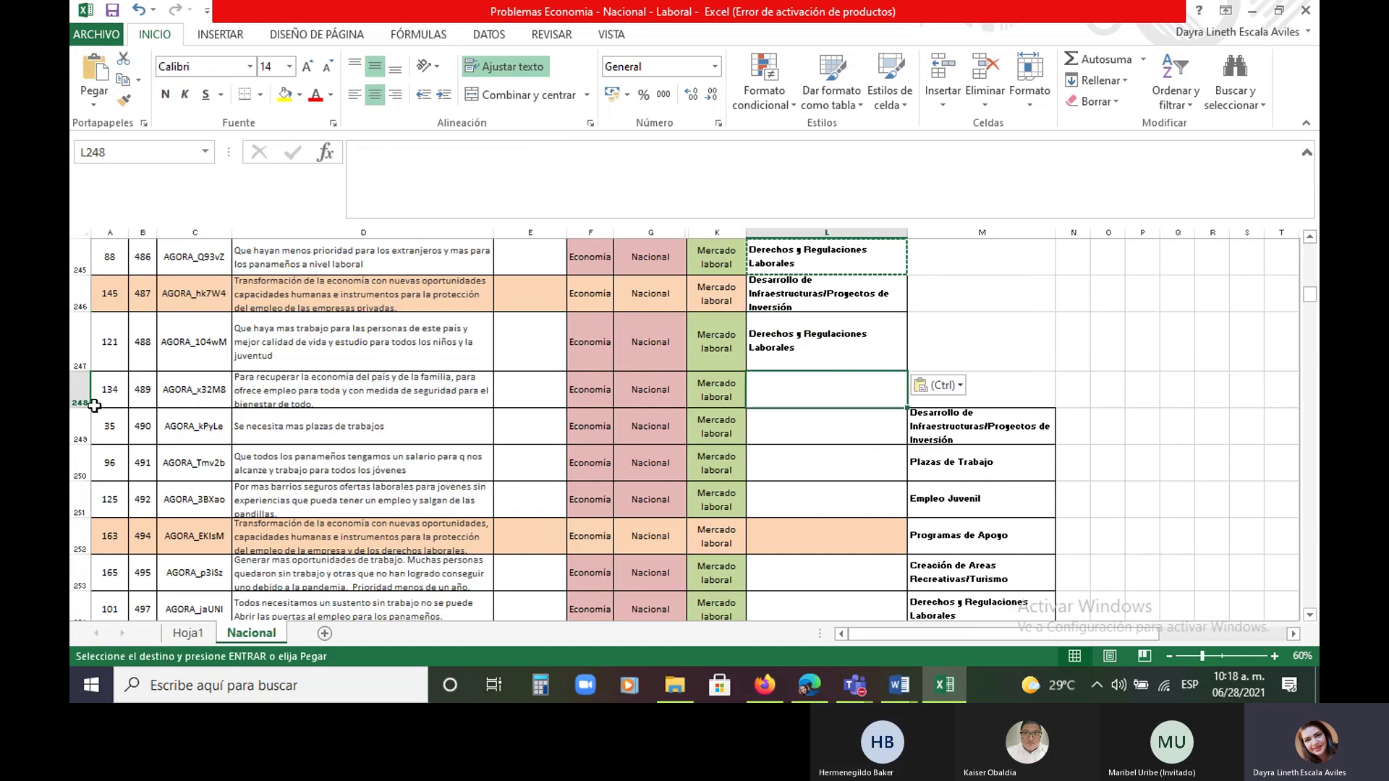
drag(78, 409, 78, 430)
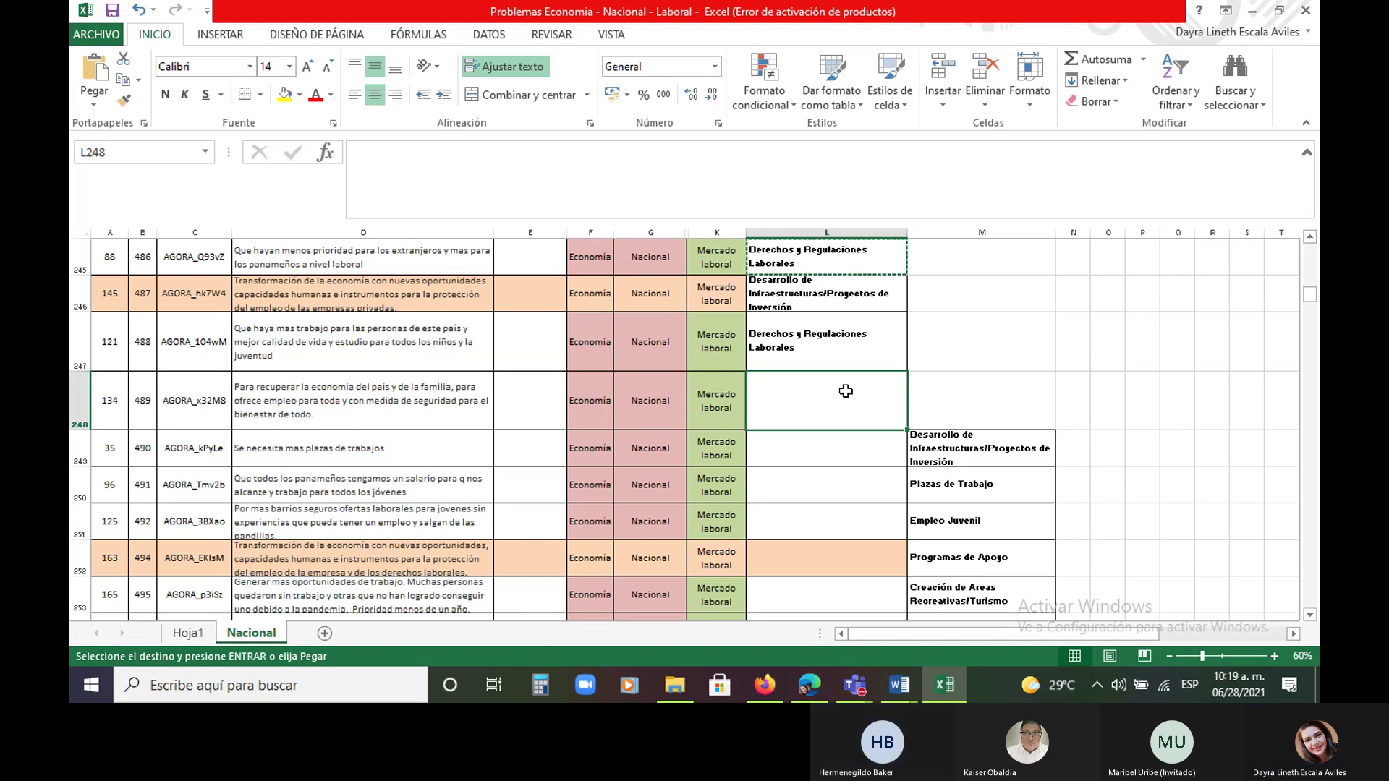
text(plaza)
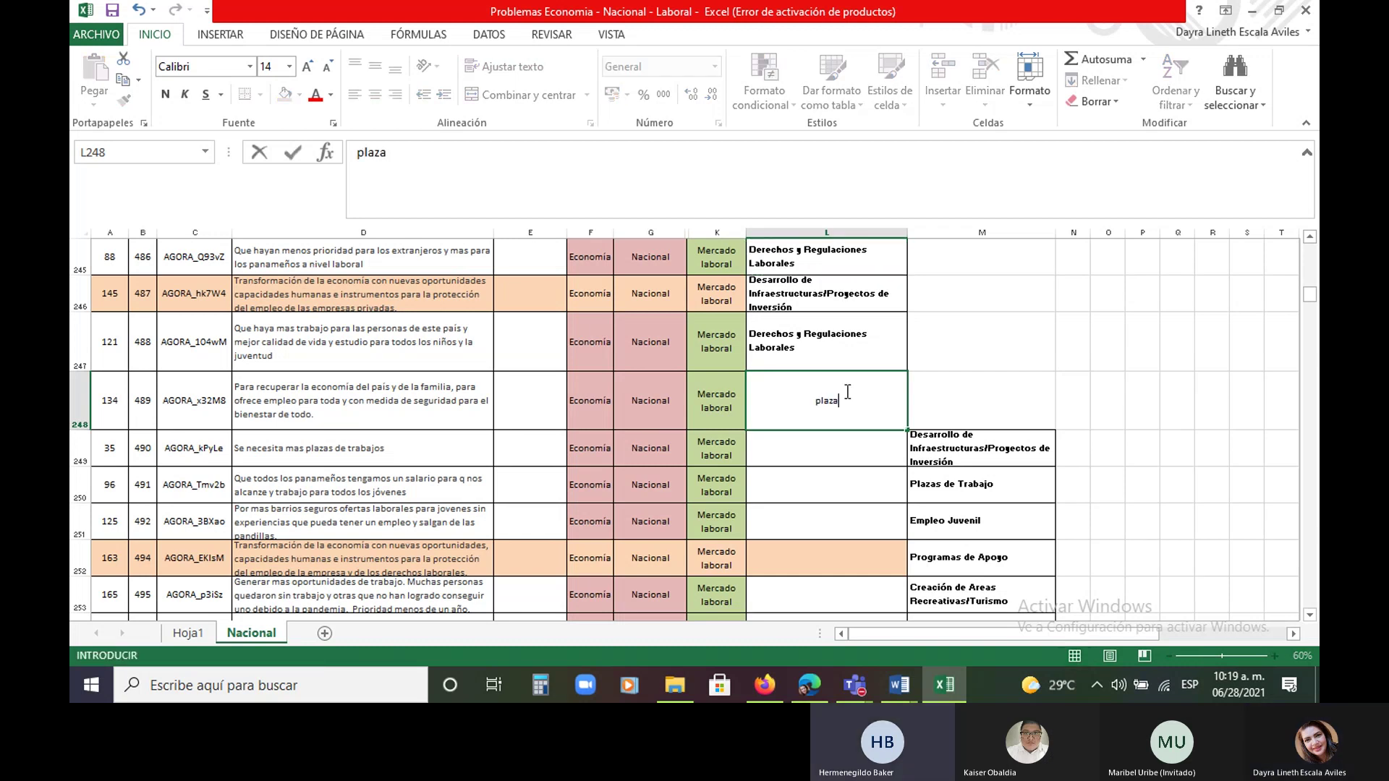
text( de)
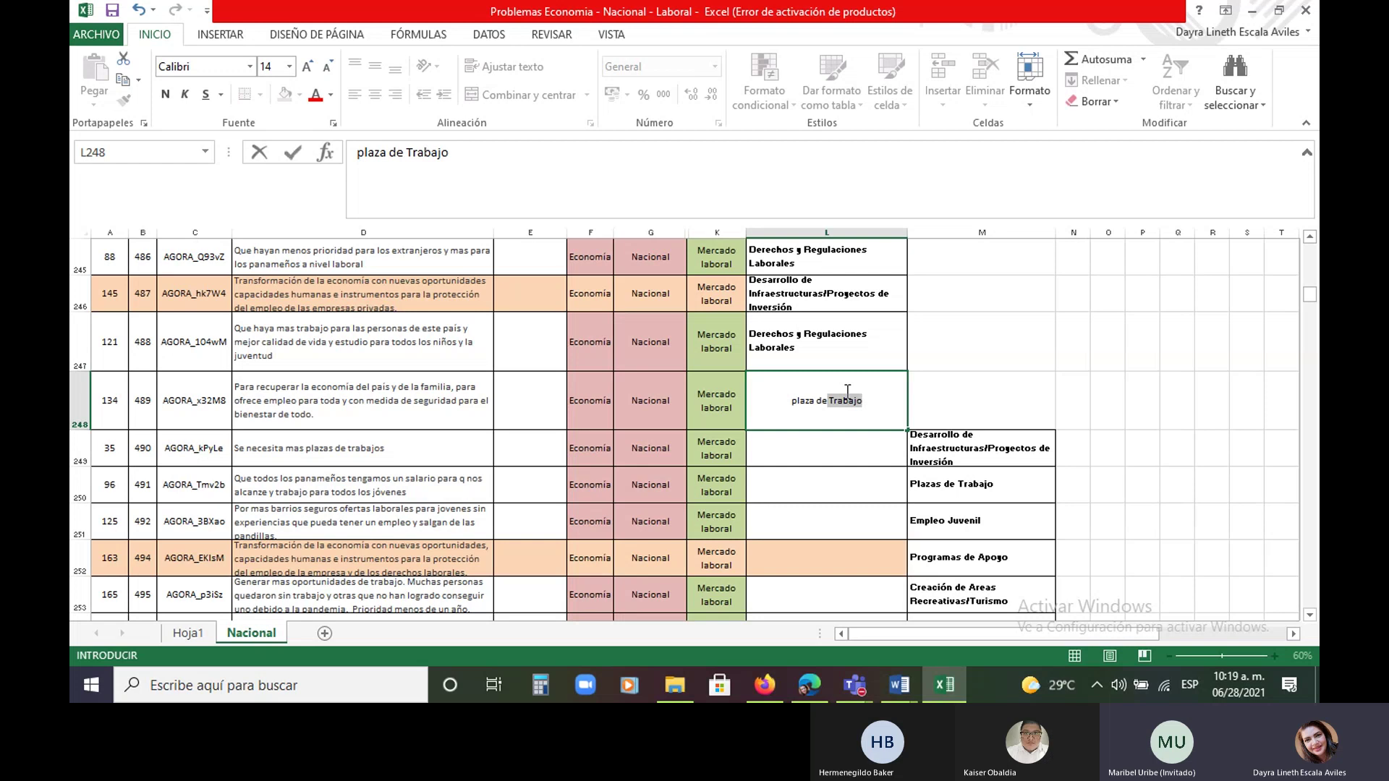
key(Return)
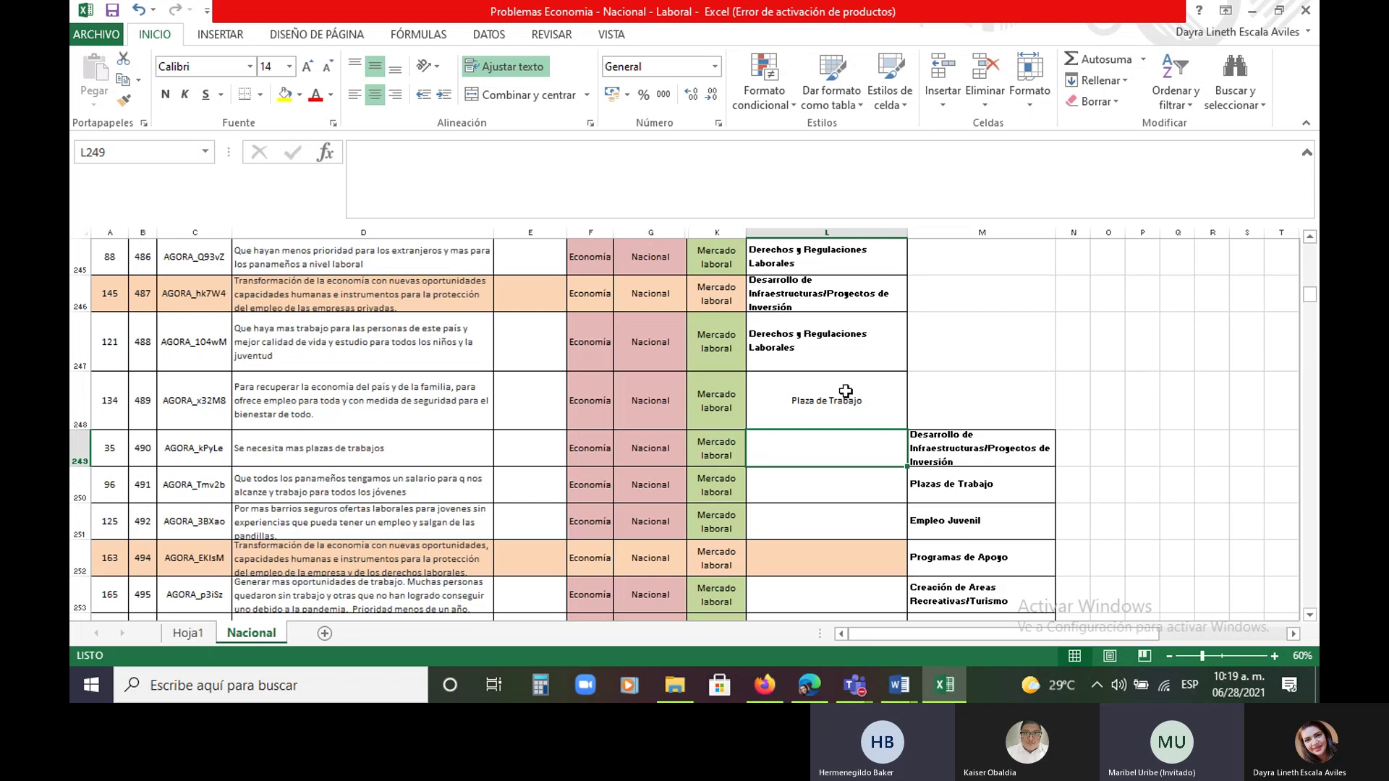
Fill L249 with the Desarrollo de Infraestructuras/Proyectos de Inversión category from M249, and enter Plaza de Trabajo in L250
click(920, 438)
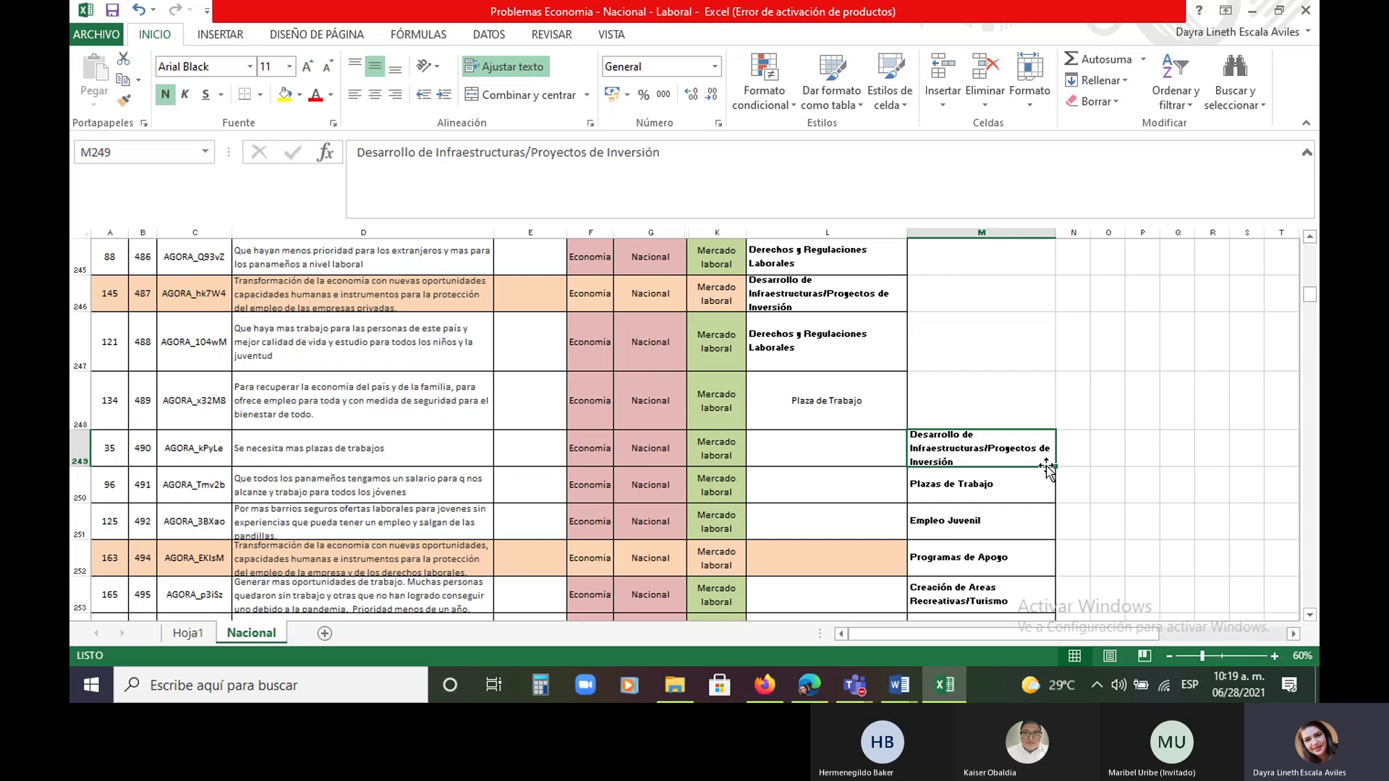
drag(1056, 466, 814, 454)
click(822, 492)
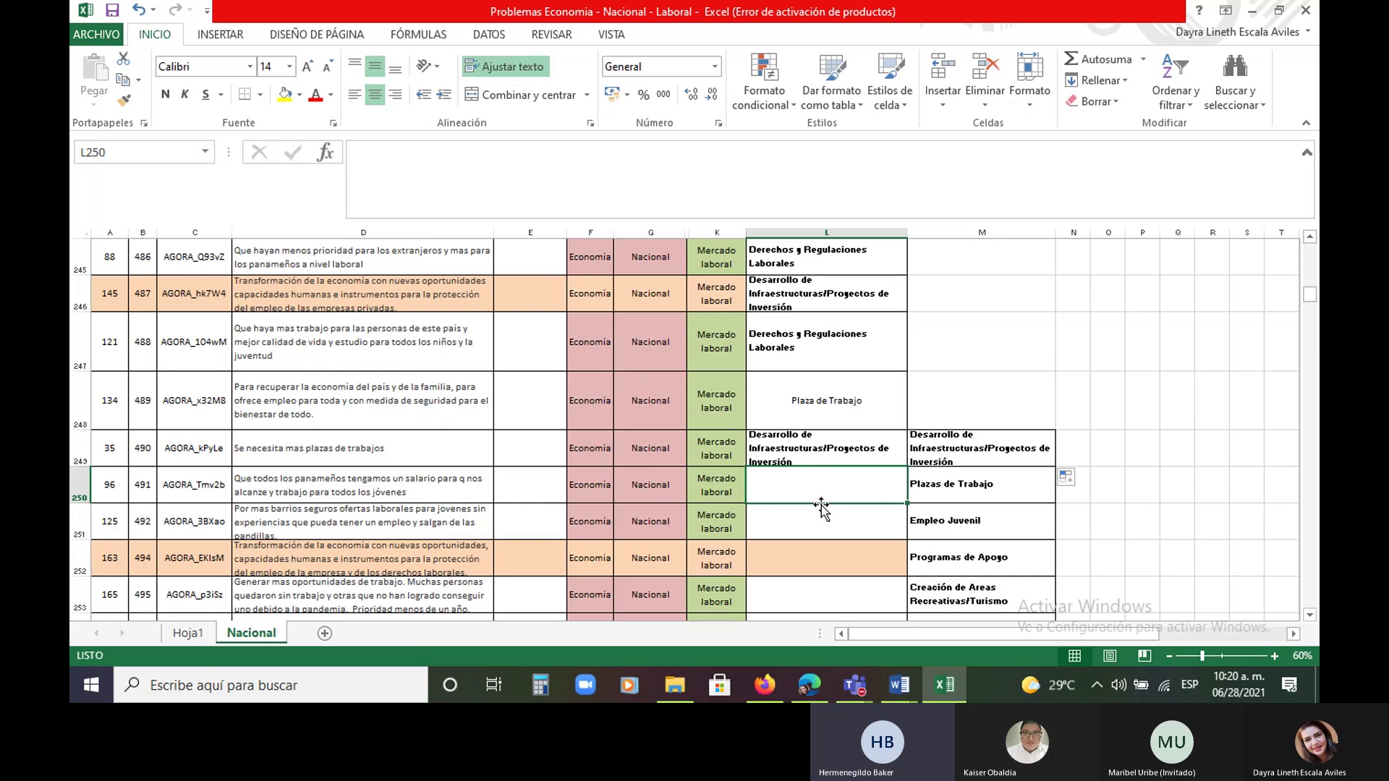
text(pla)
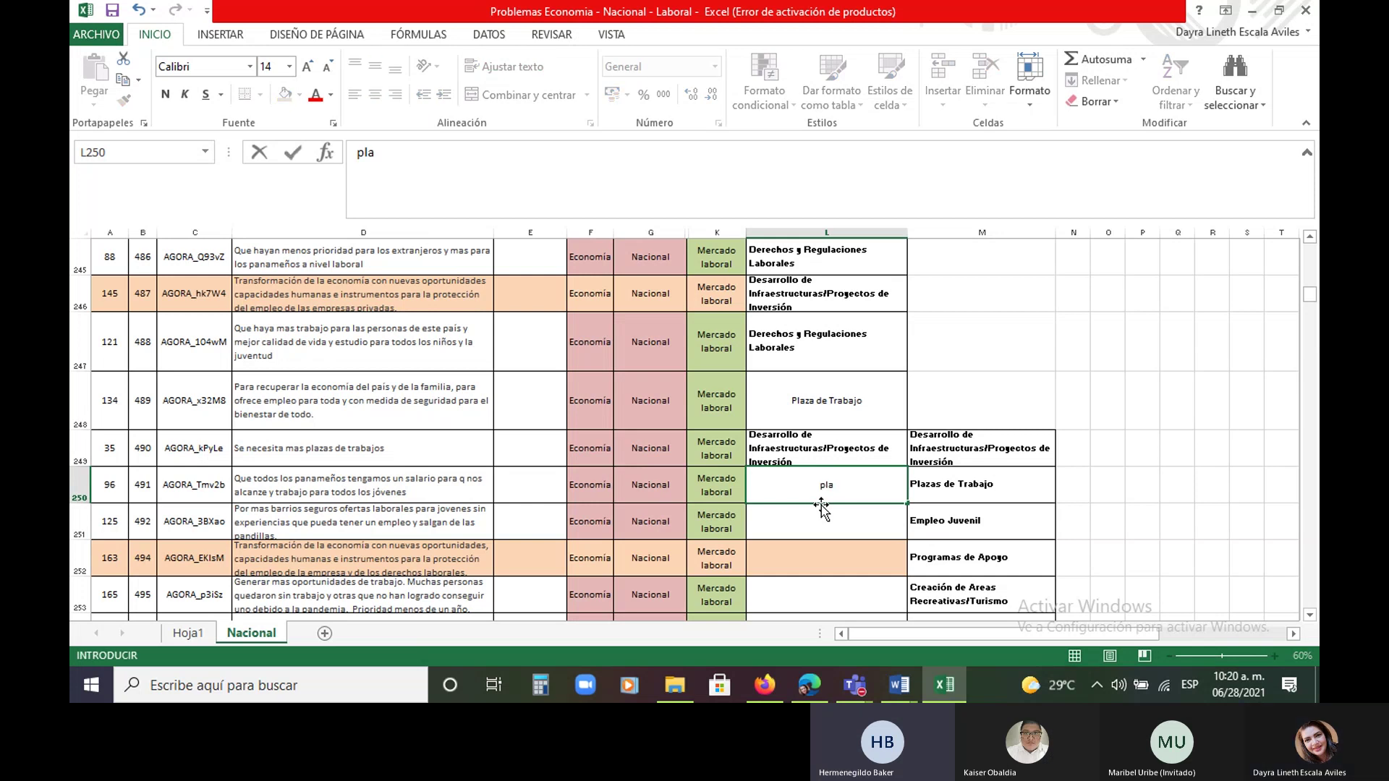
text(za de Trabajo)
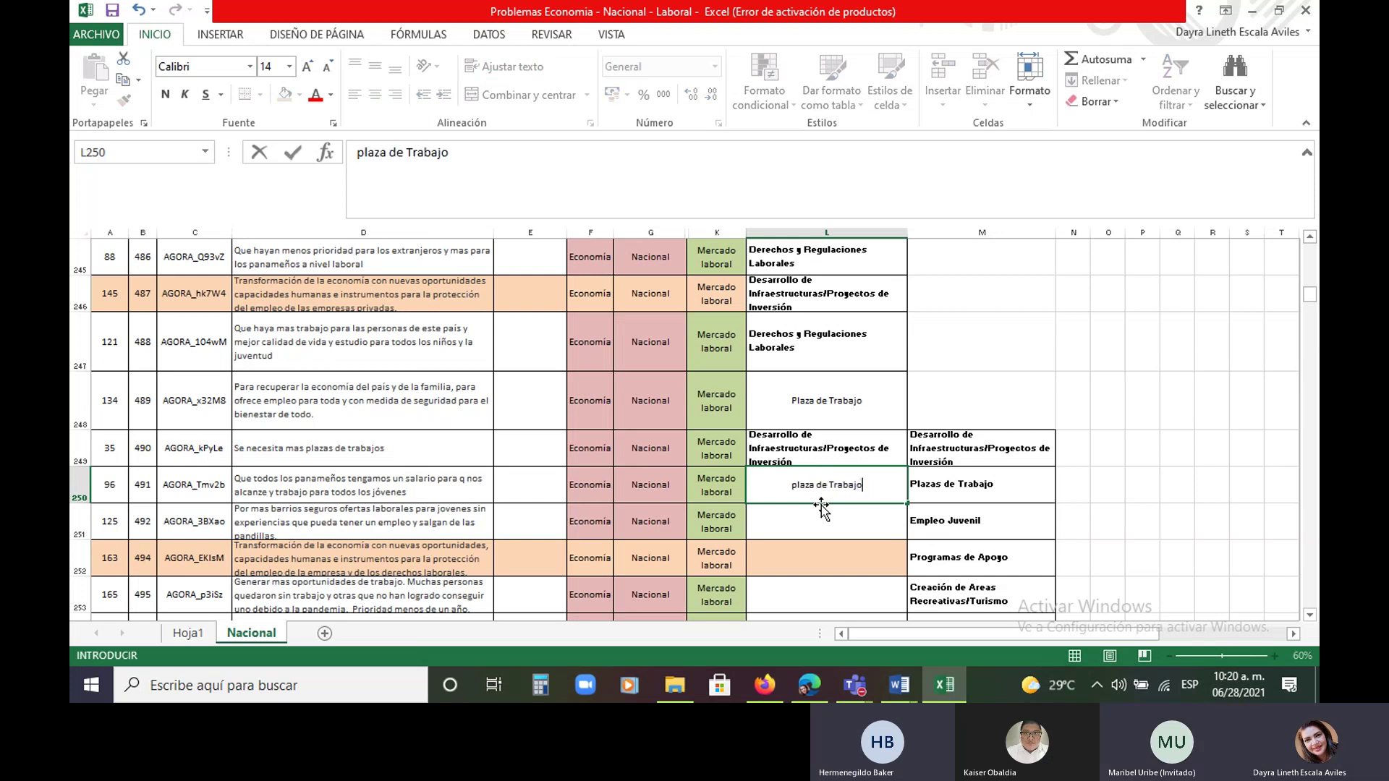
key(Return)
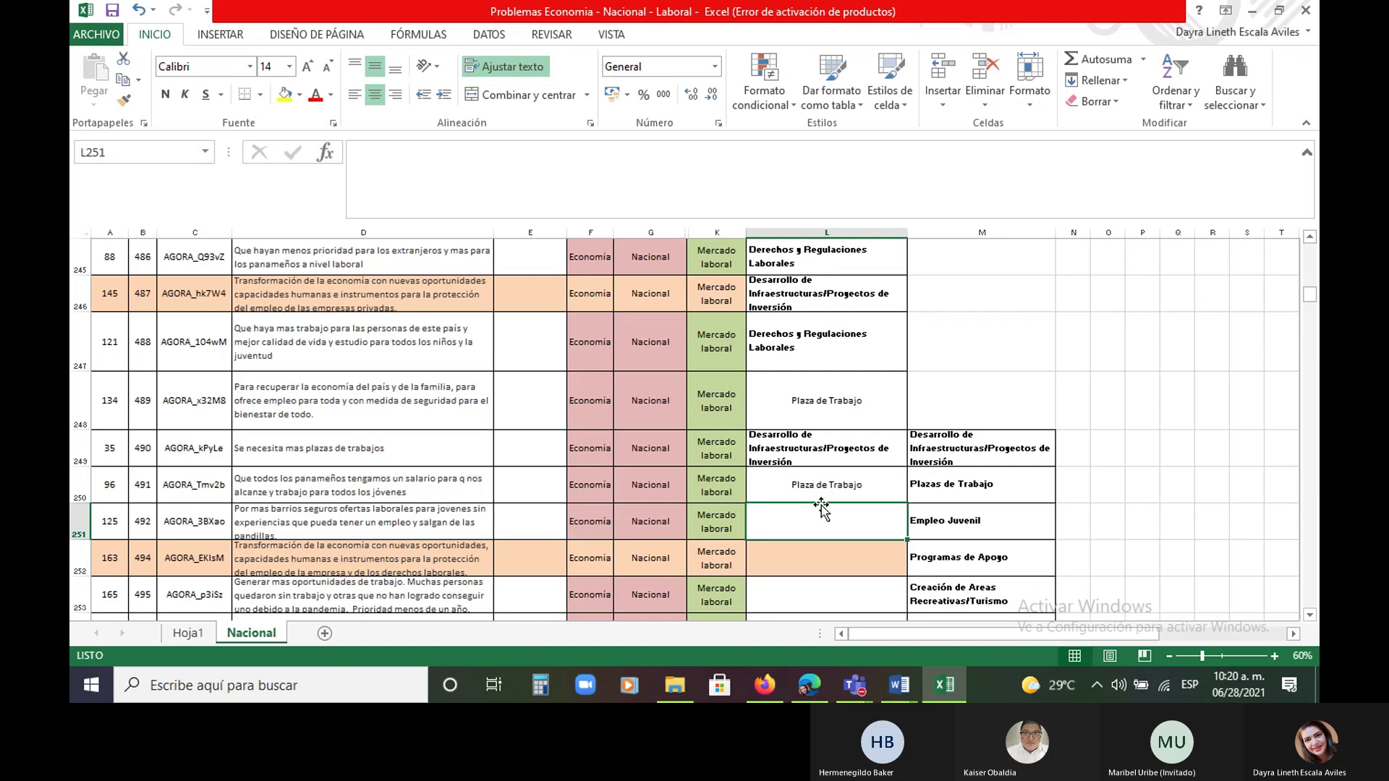
Enlarge row 251 to fit its text and copy the Desarrollo de Infraestructuras/Proyectos de Inversión category from M249 into L251 and L252
scroll(448, 483, down, 1)
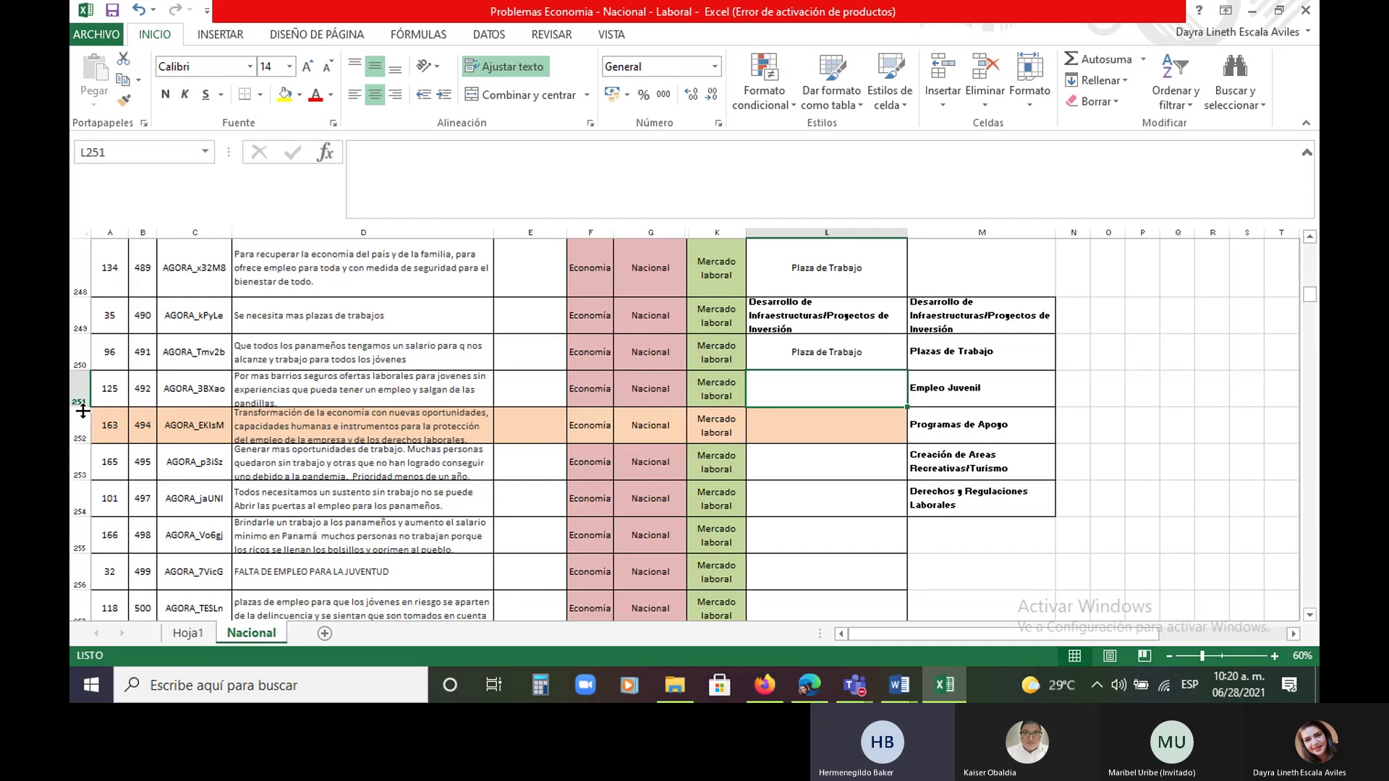
drag(83, 409, 83, 460)
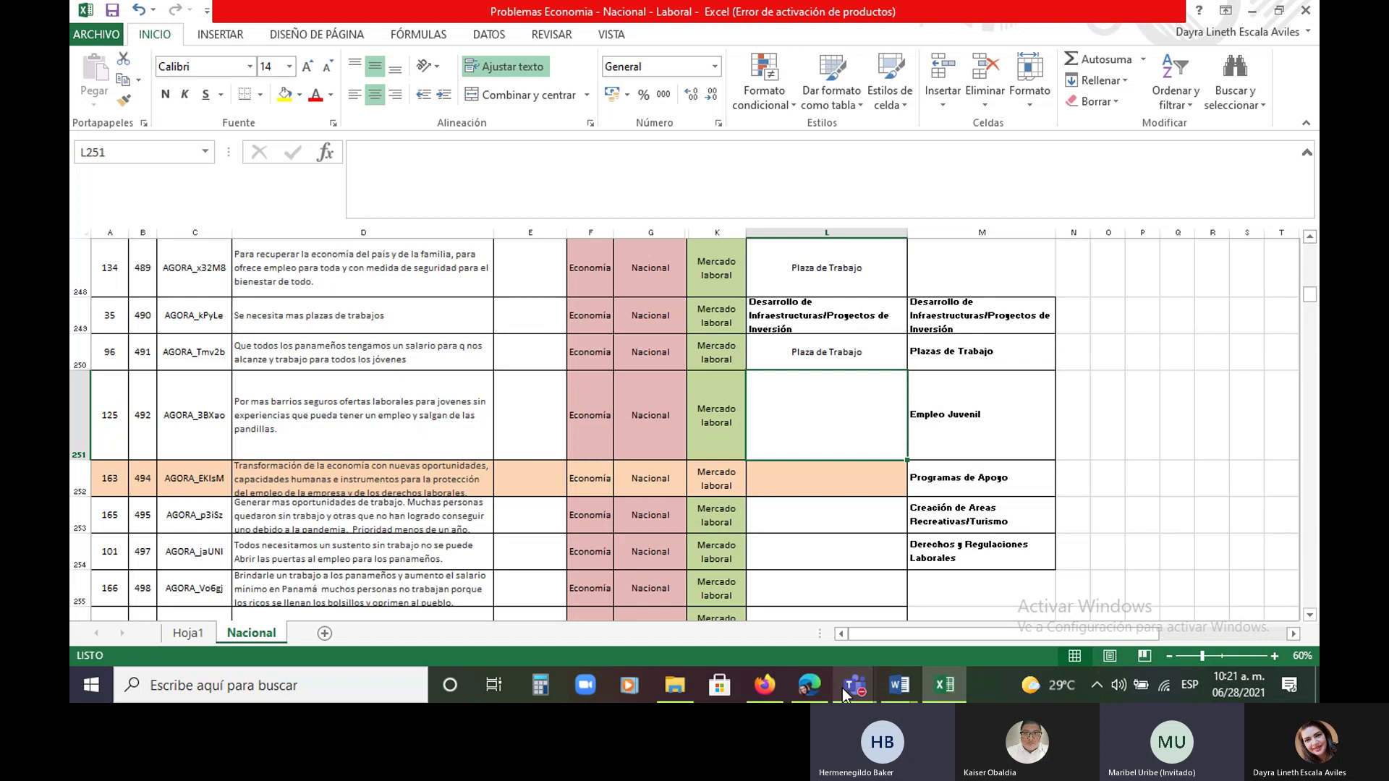
click(999, 315)
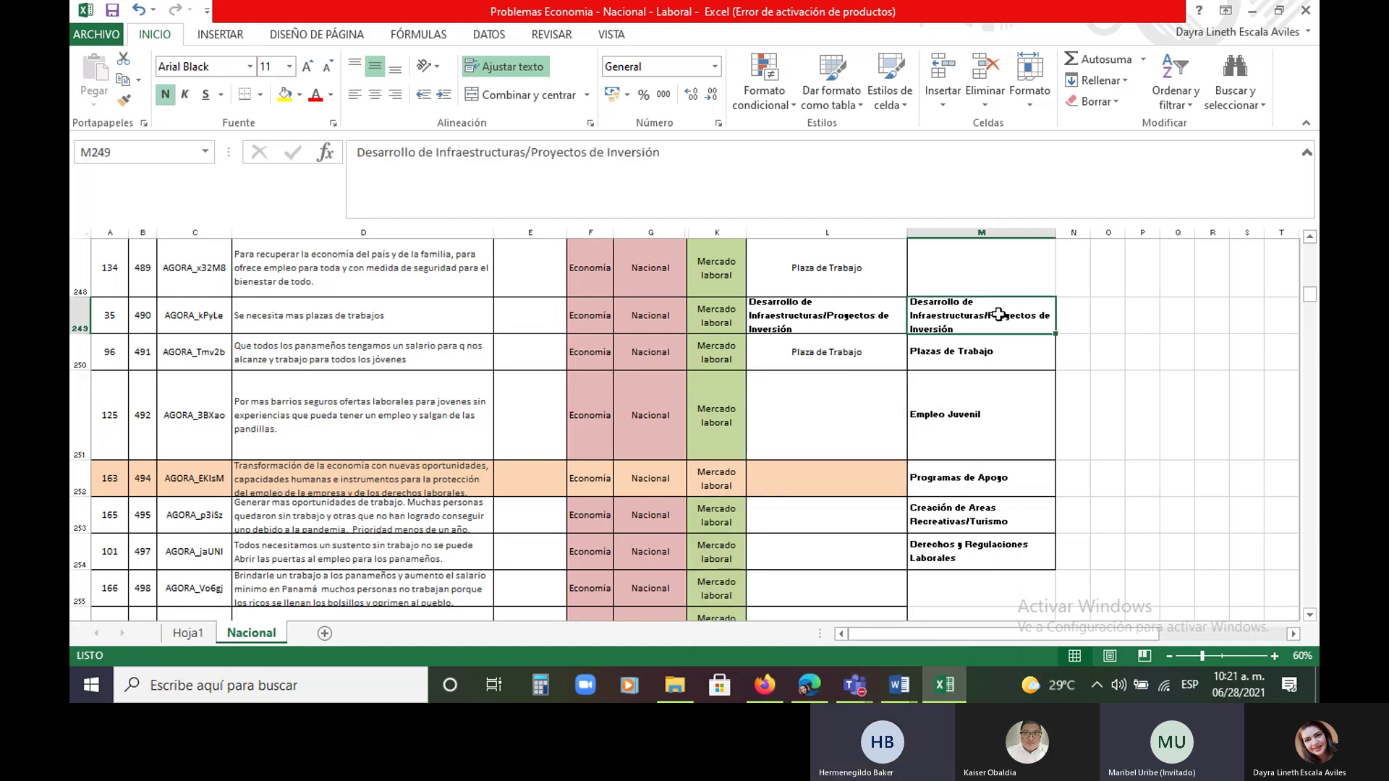
right_click(997, 298)
click(1042, 343)
click(793, 414)
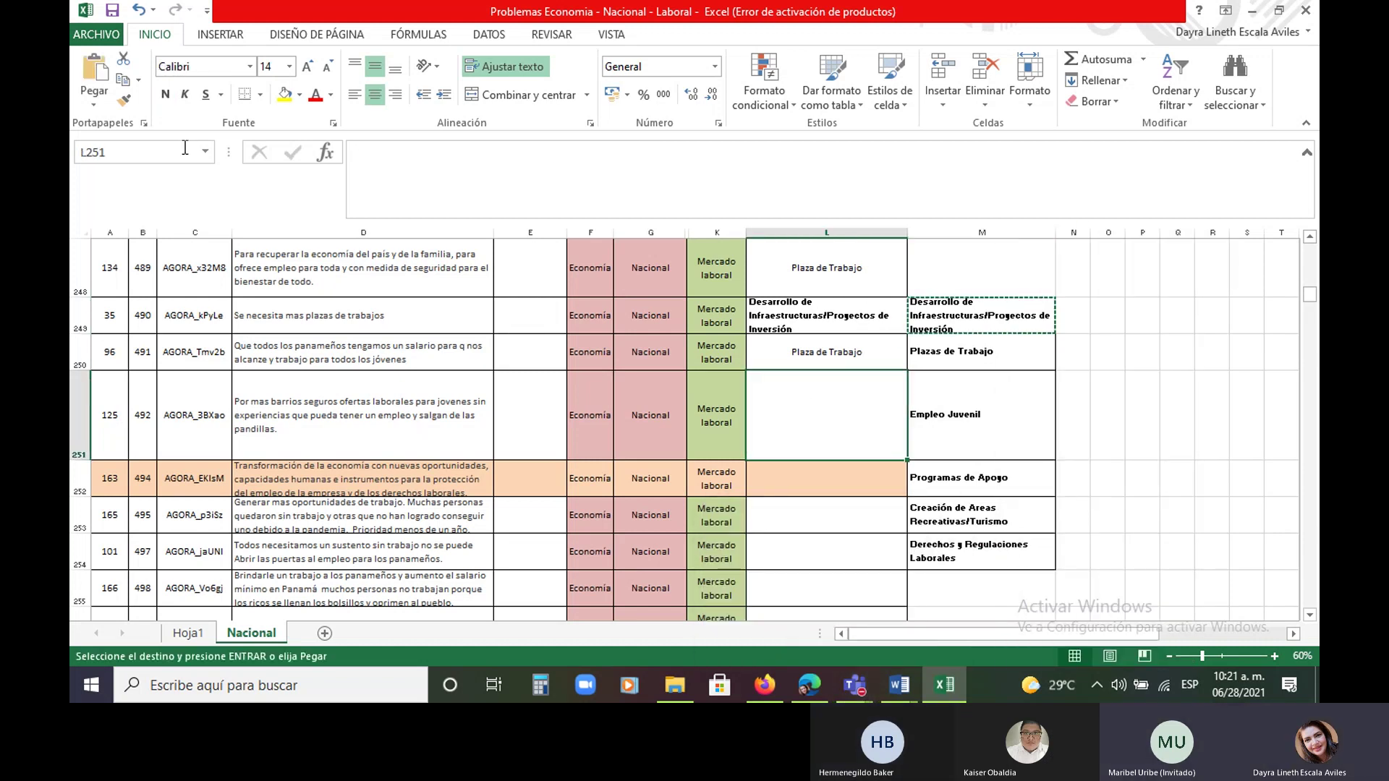
text(Desarrollo de Infraestructuras/Proyectos de Inversión)
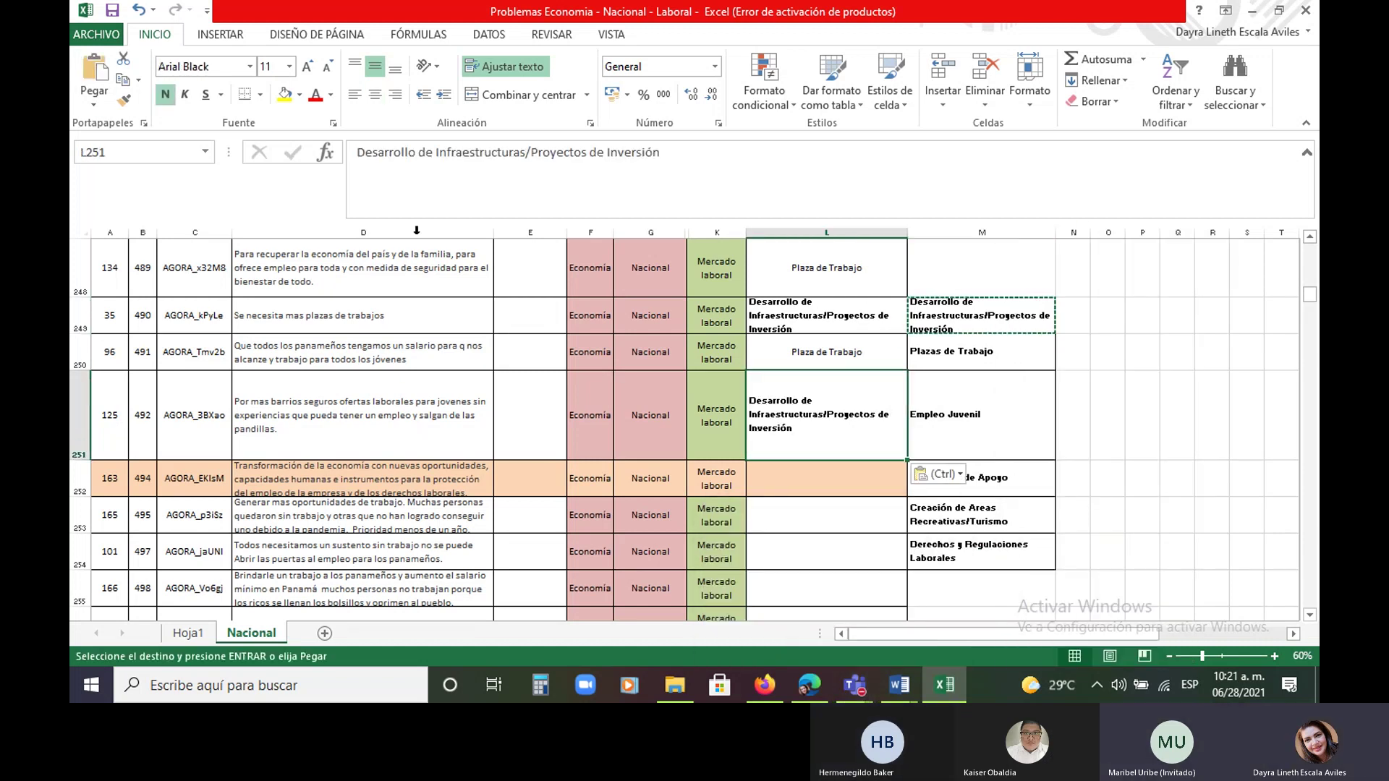
click(809, 476)
click(92, 73)
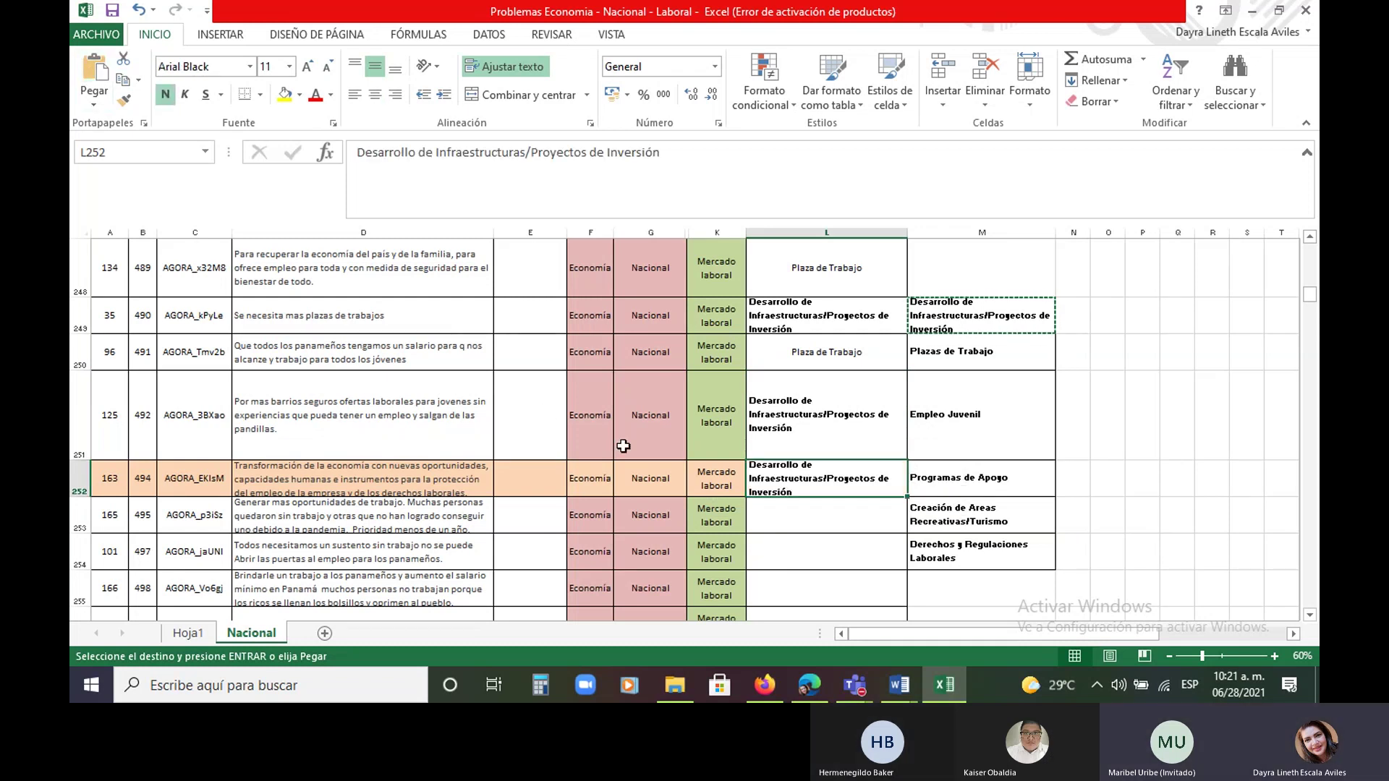
Increase the height of row 253 so that its full proposal text fits
scroll(661, 403, down, 2)
scroll(660, 403, up, 2)
click(799, 384)
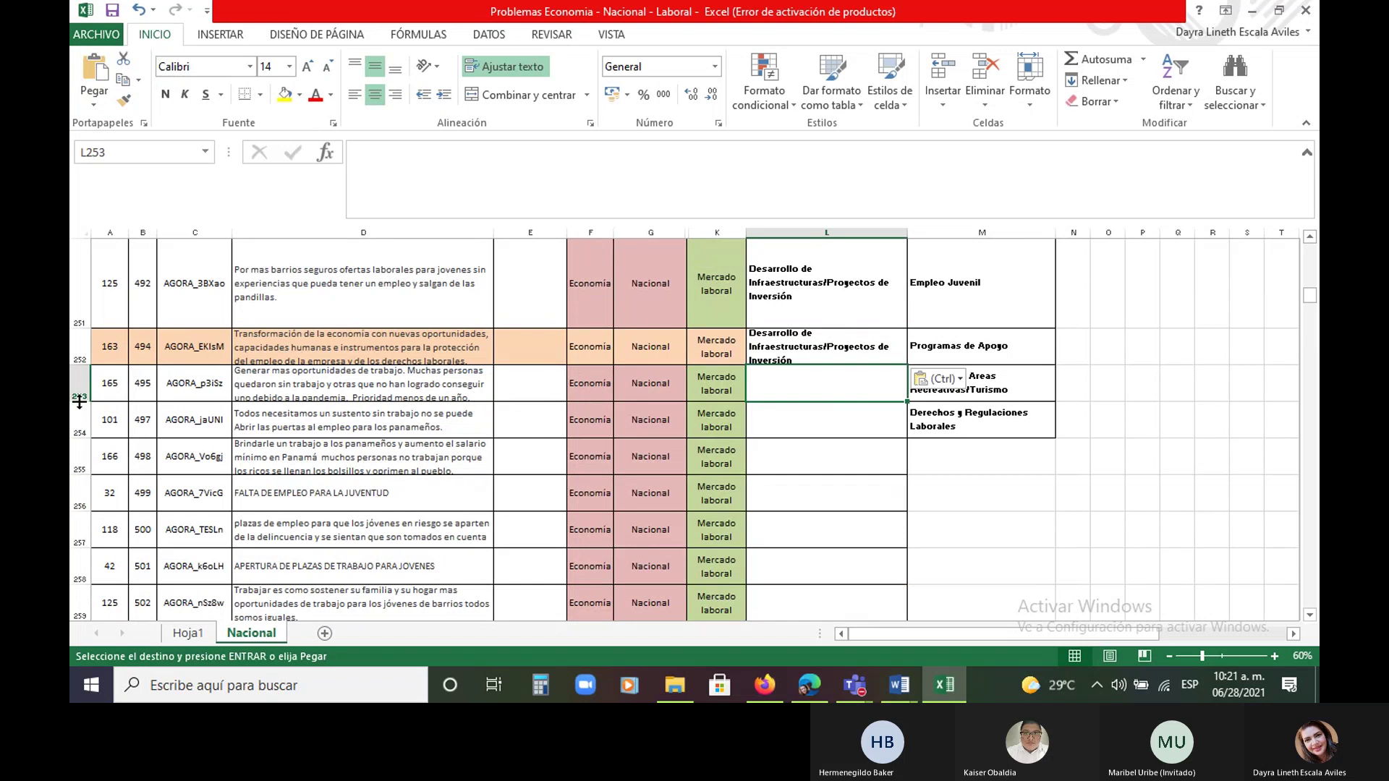
drag(79, 401, 72, 467)
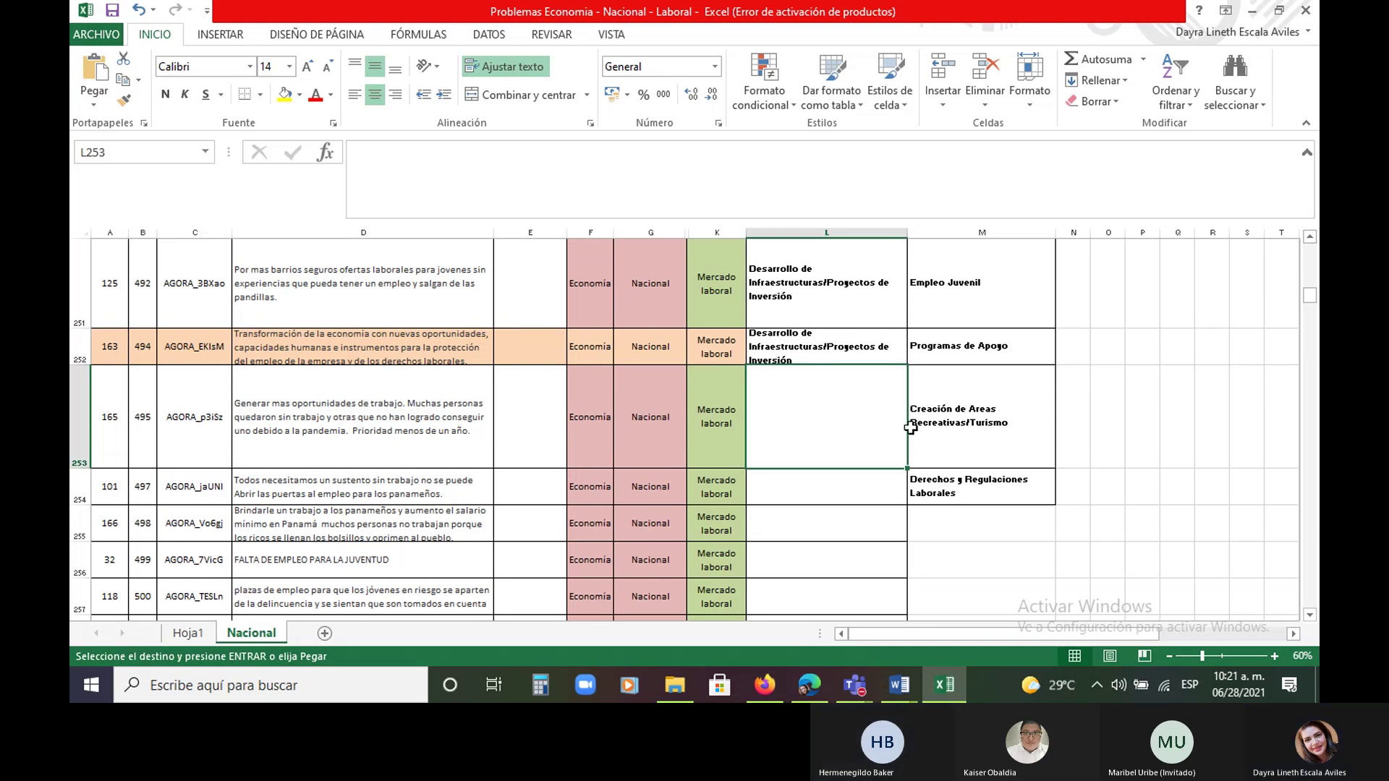
Move the six-category reference list from M249:M254 down to column M starting at M253
scroll(941, 395, up, 2)
drag(947, 438, 946, 528)
key(ctrl+v)
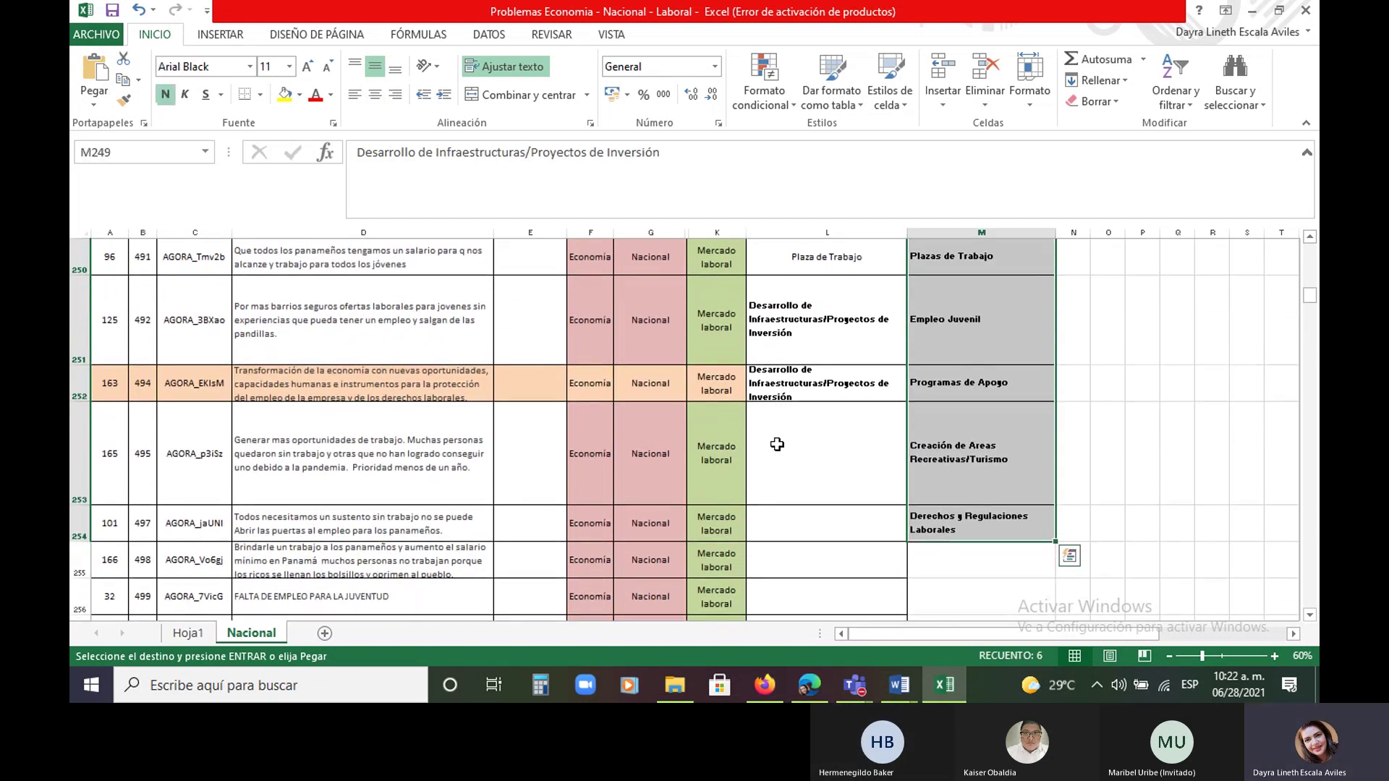
click(123, 78)
scroll(941, 391, up, 2)
scroll(955, 391, down, 3)
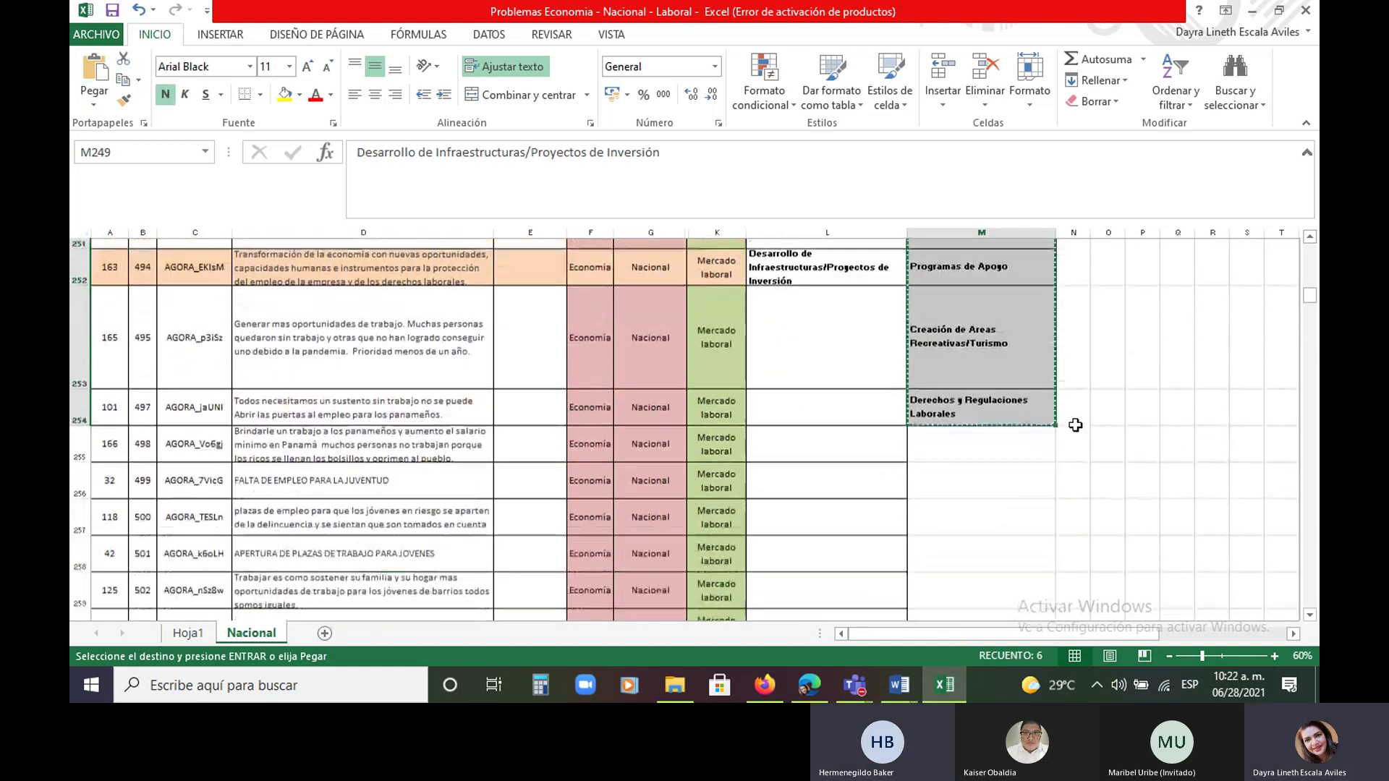
click(955, 347)
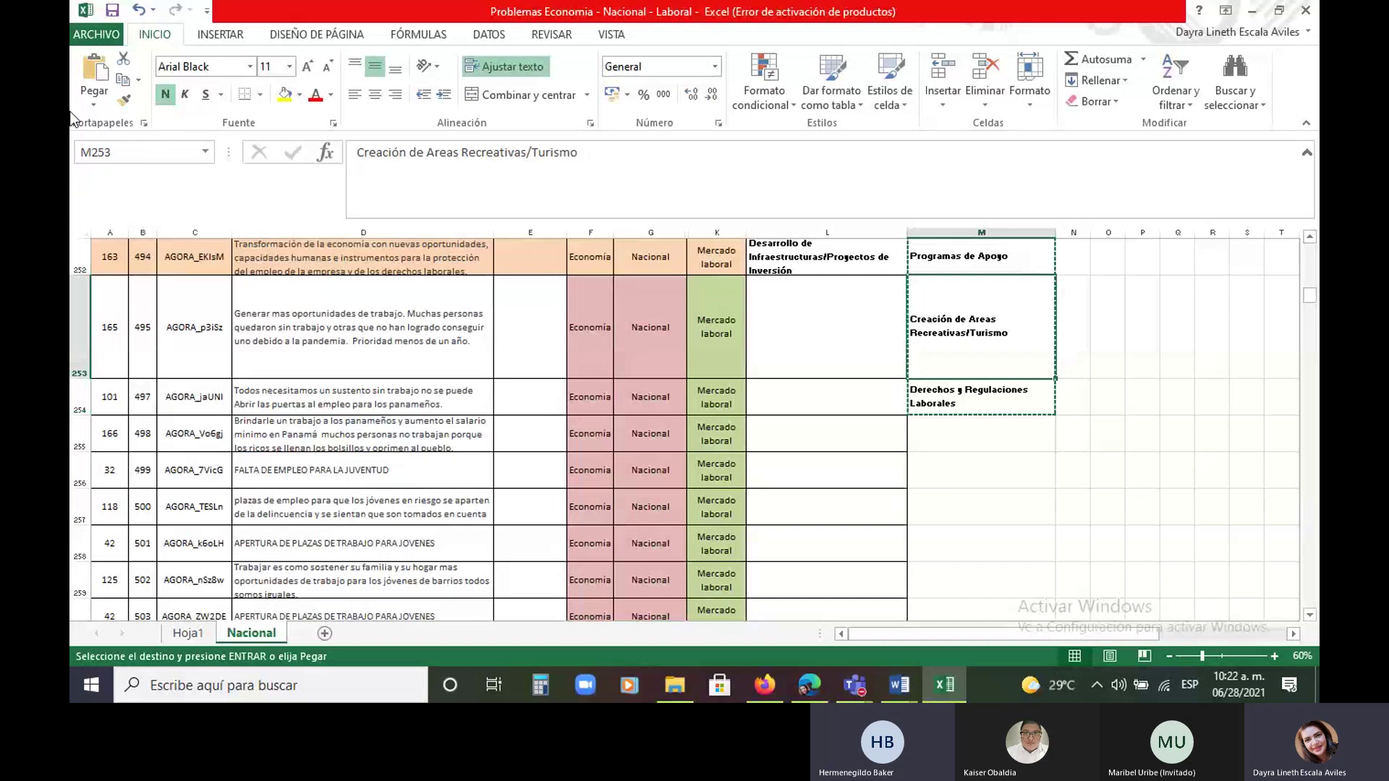
click(94, 78)
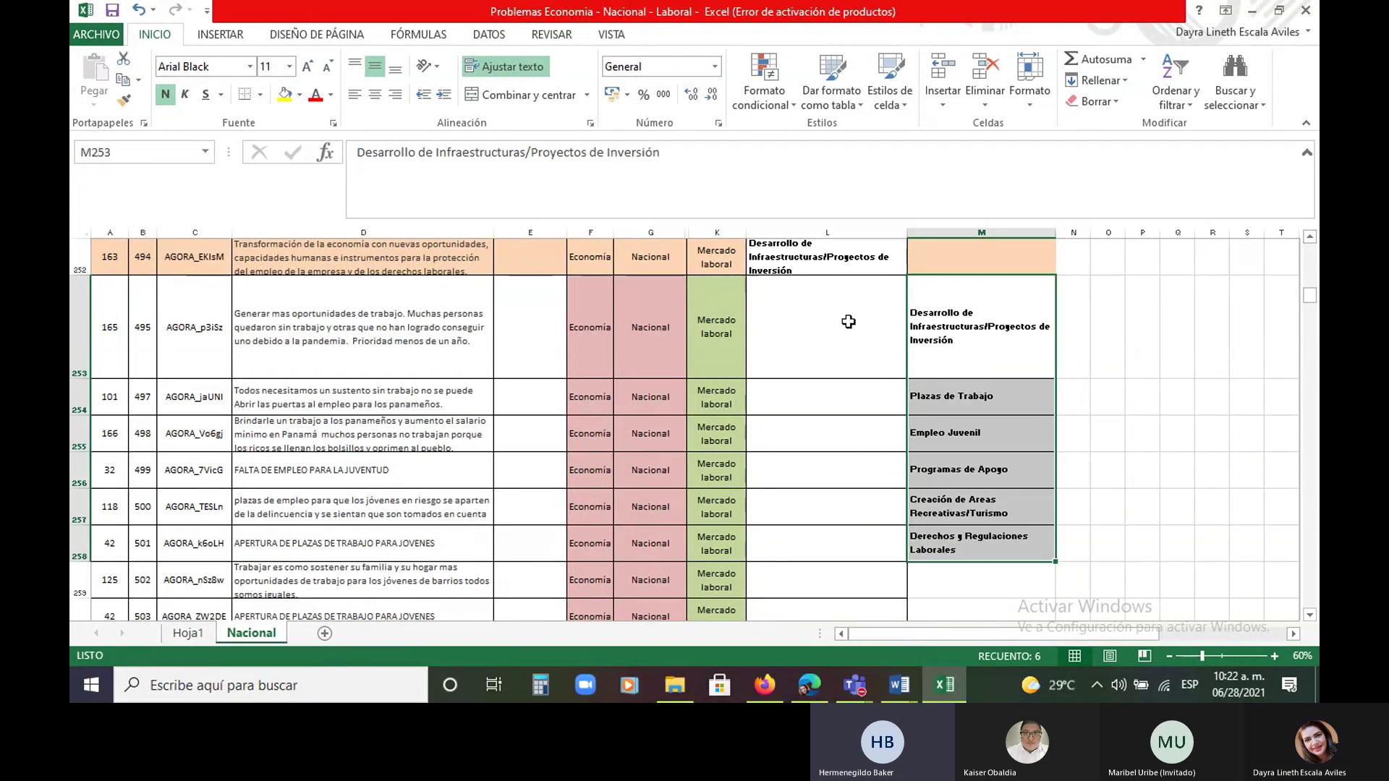
Fill L253 with the Desarrollo de Infraestructuras/Proyectos de Inversión category from M253
scroll(843, 328, up, 2)
scroll(955, 385, down, 3)
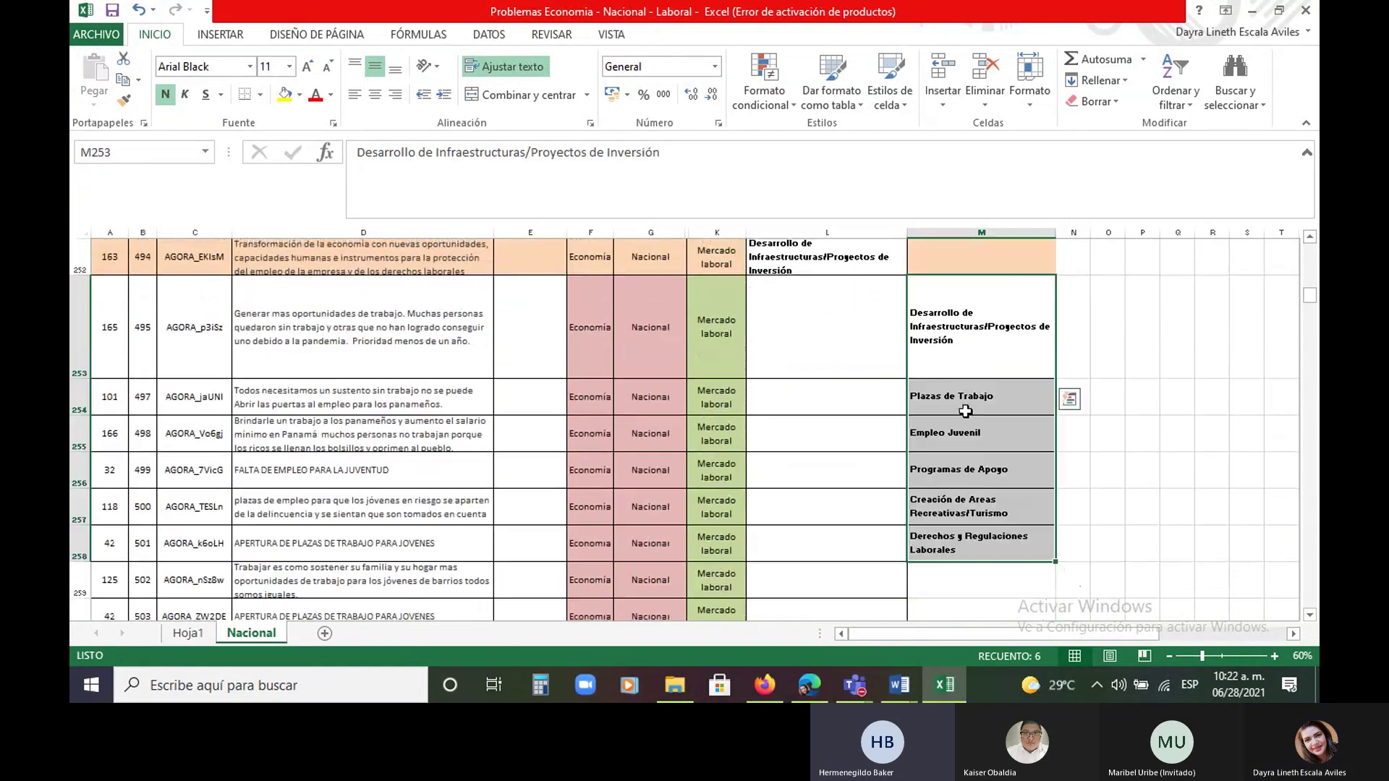
scroll(966, 406, up, 1)
click(766, 346)
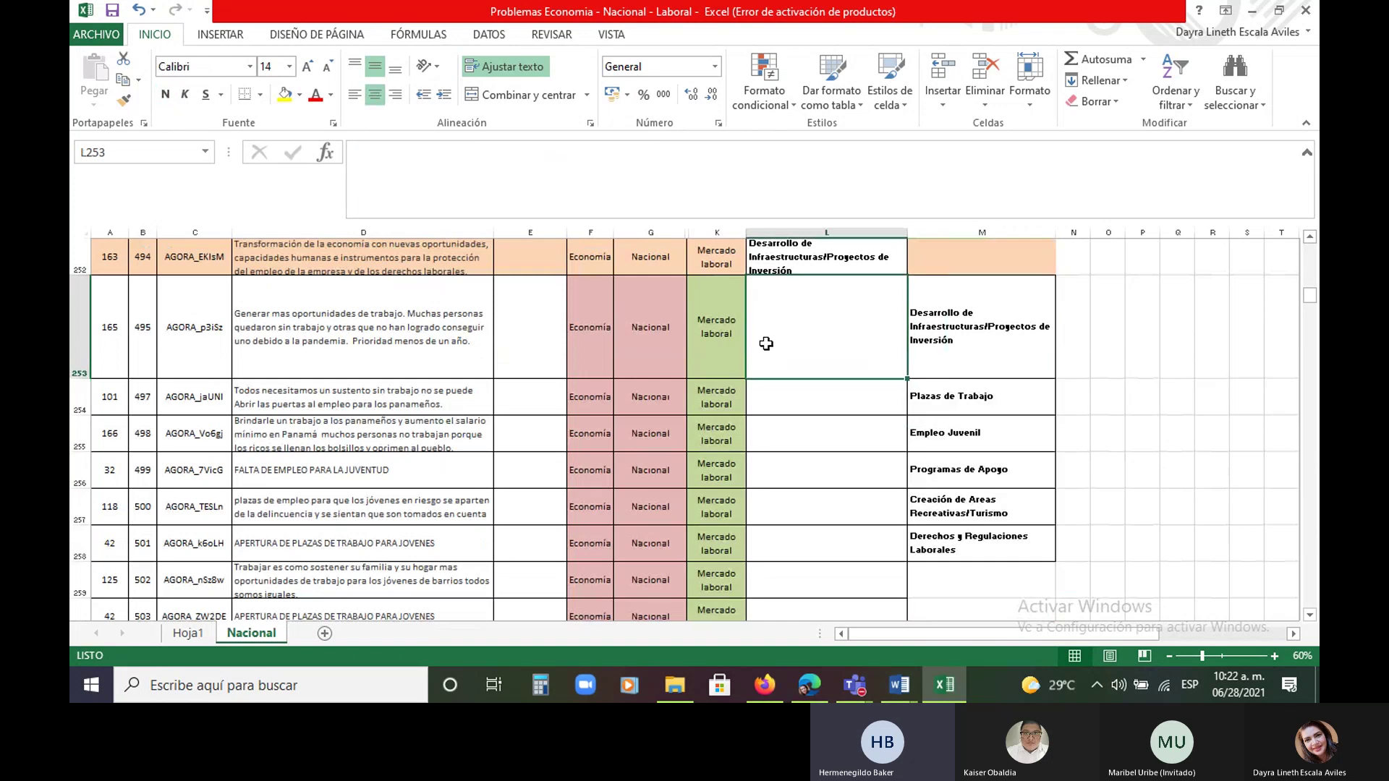
click(991, 346)
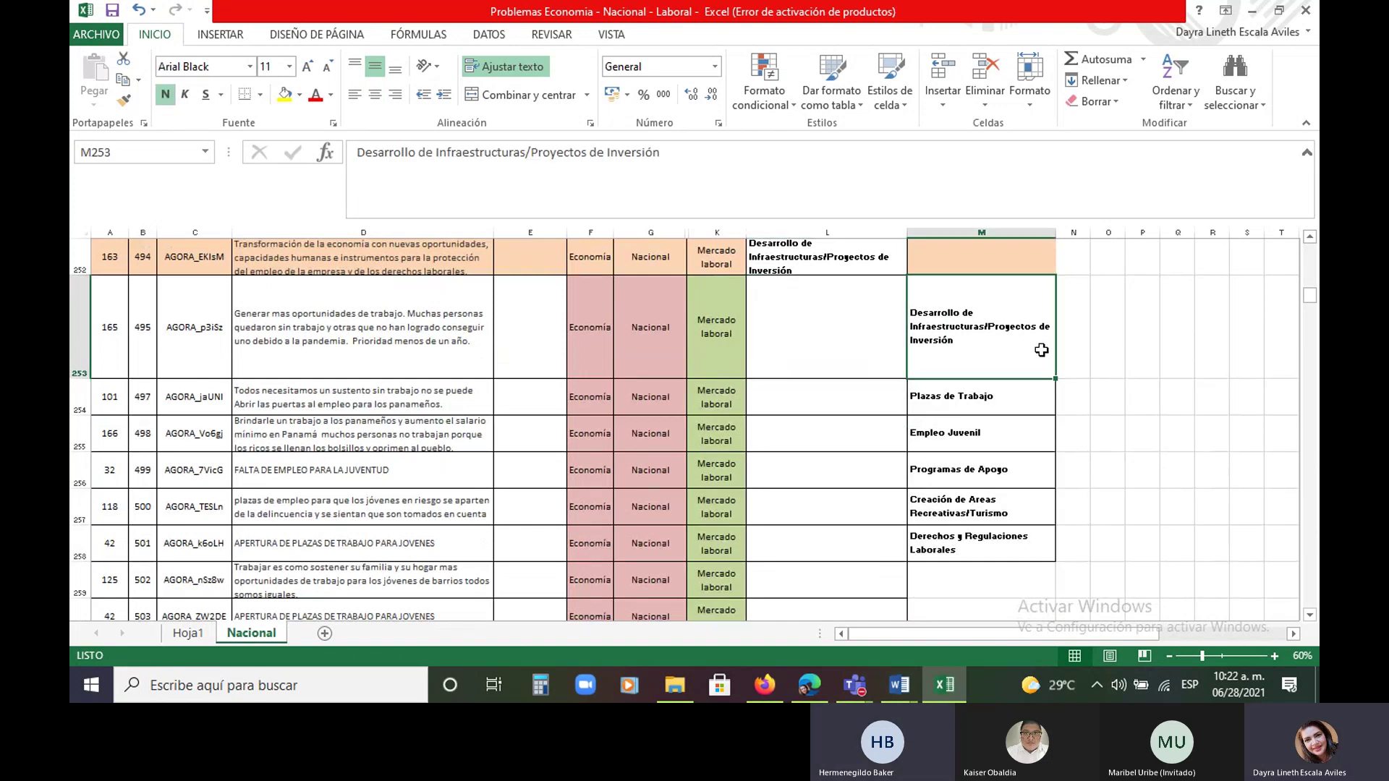
drag(1057, 380, 863, 385)
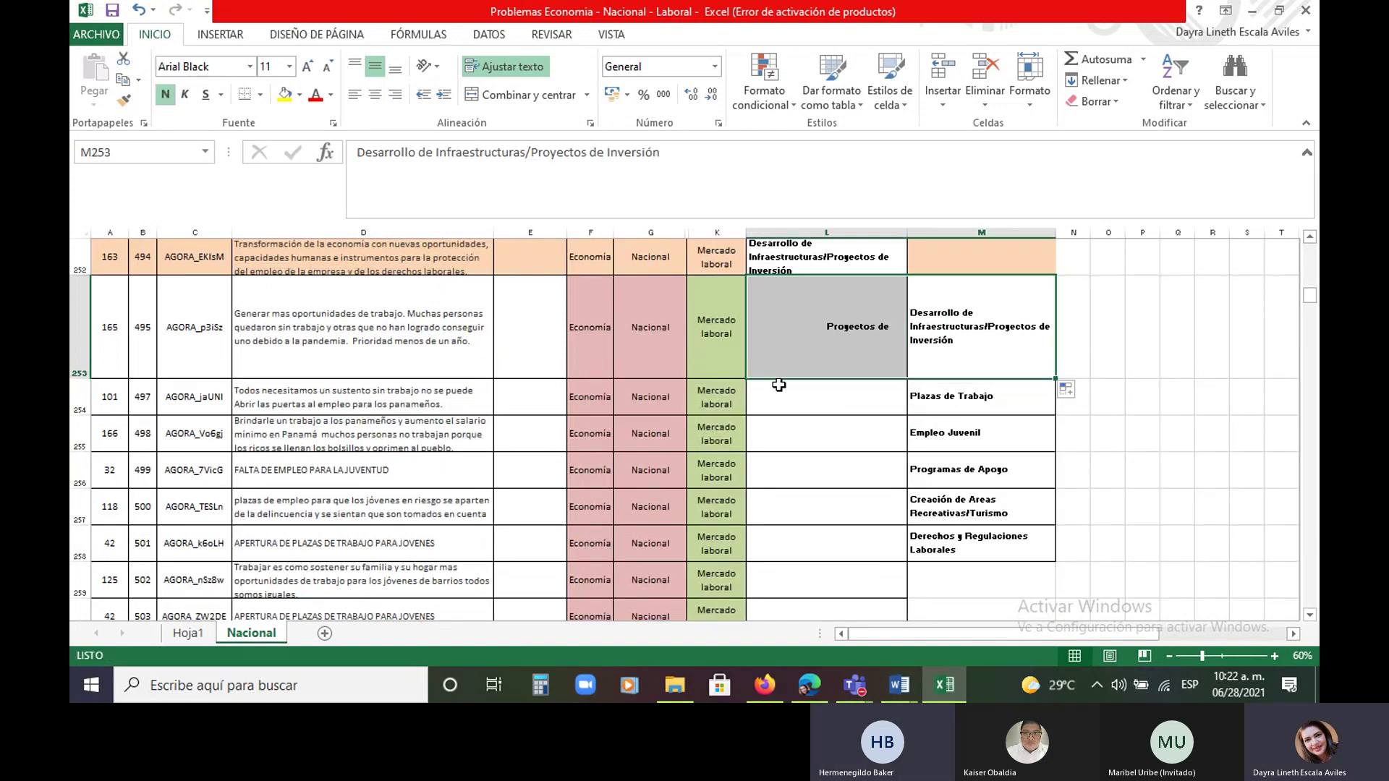
click(976, 348)
Increase the heights of rows 254 and 255 to fit their texts, and enter Plaza de Trabajo in L254
click(822, 391)
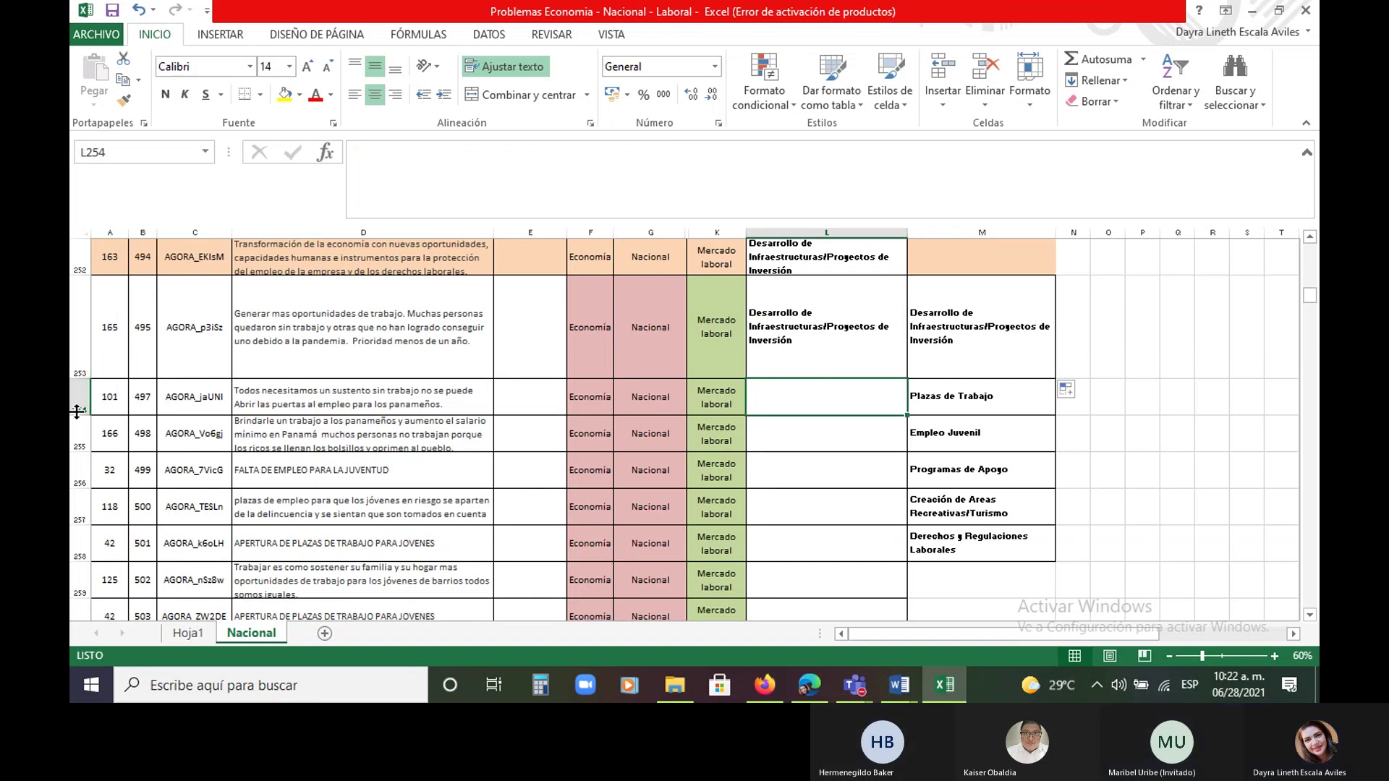
drag(75, 416, 75, 501)
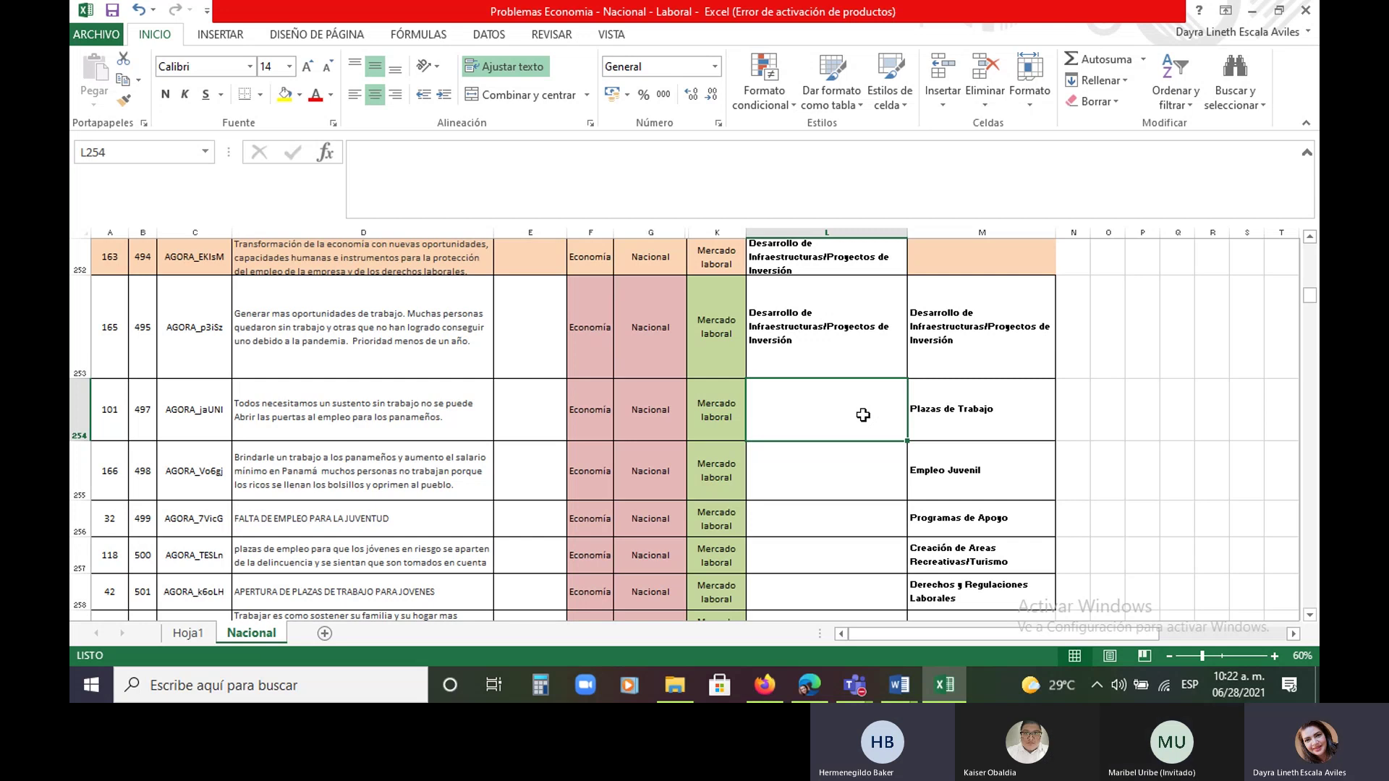
text(plax)
key(BackSpace)
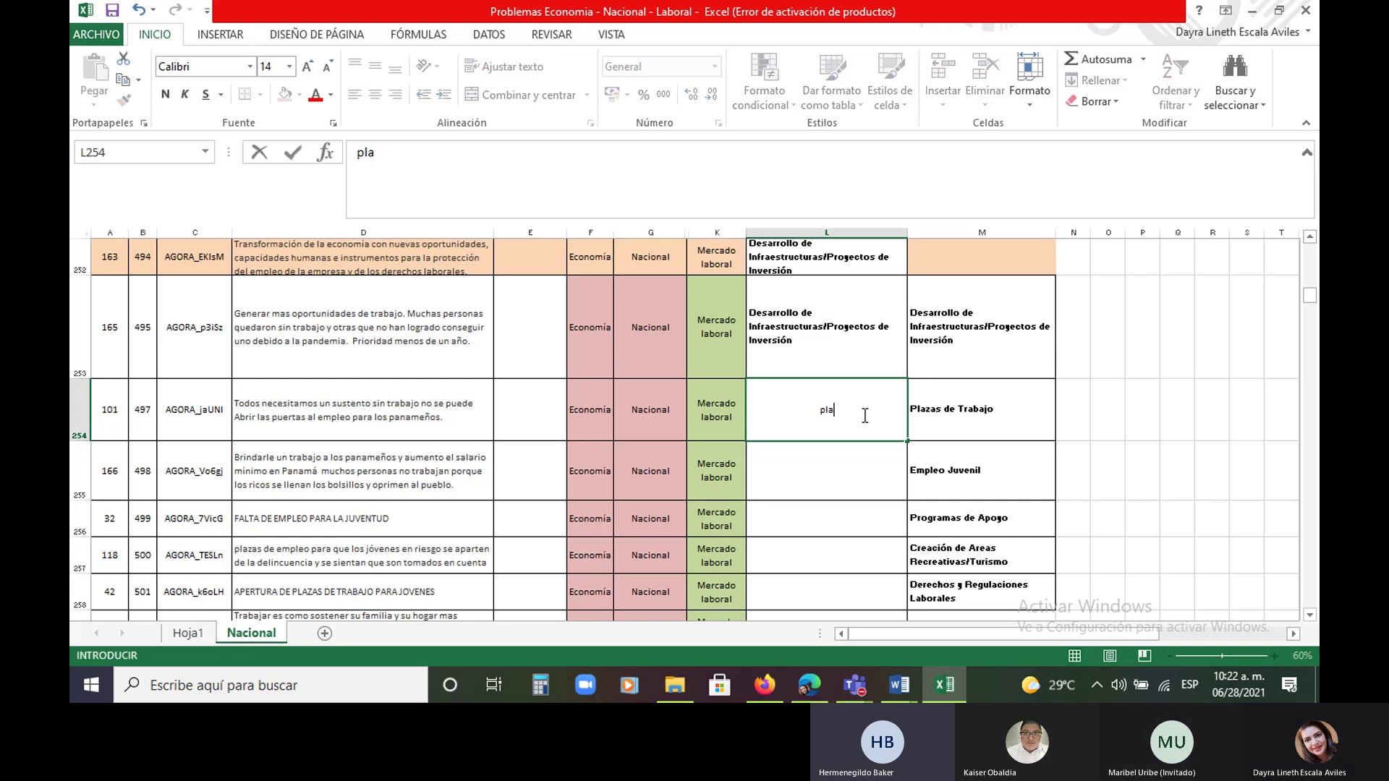
text(za de)
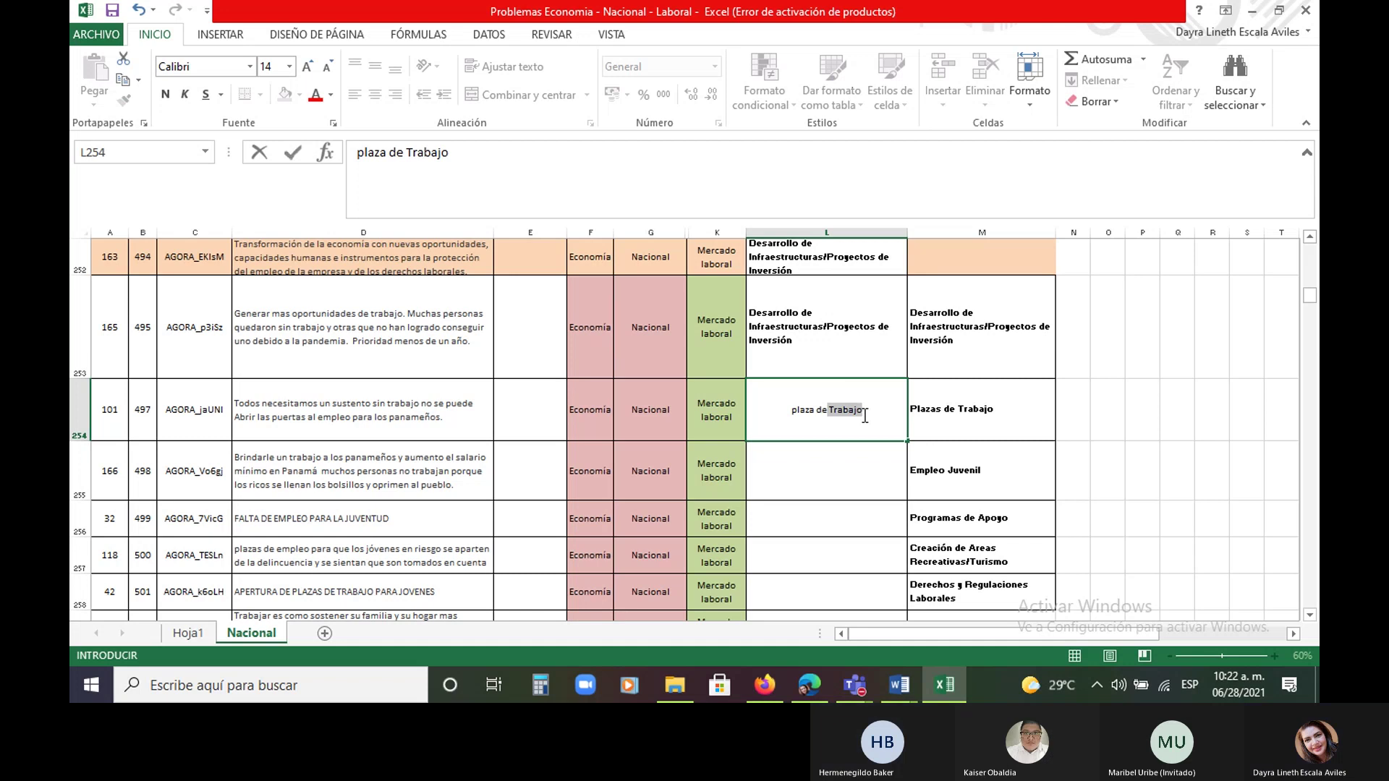
key(Return)
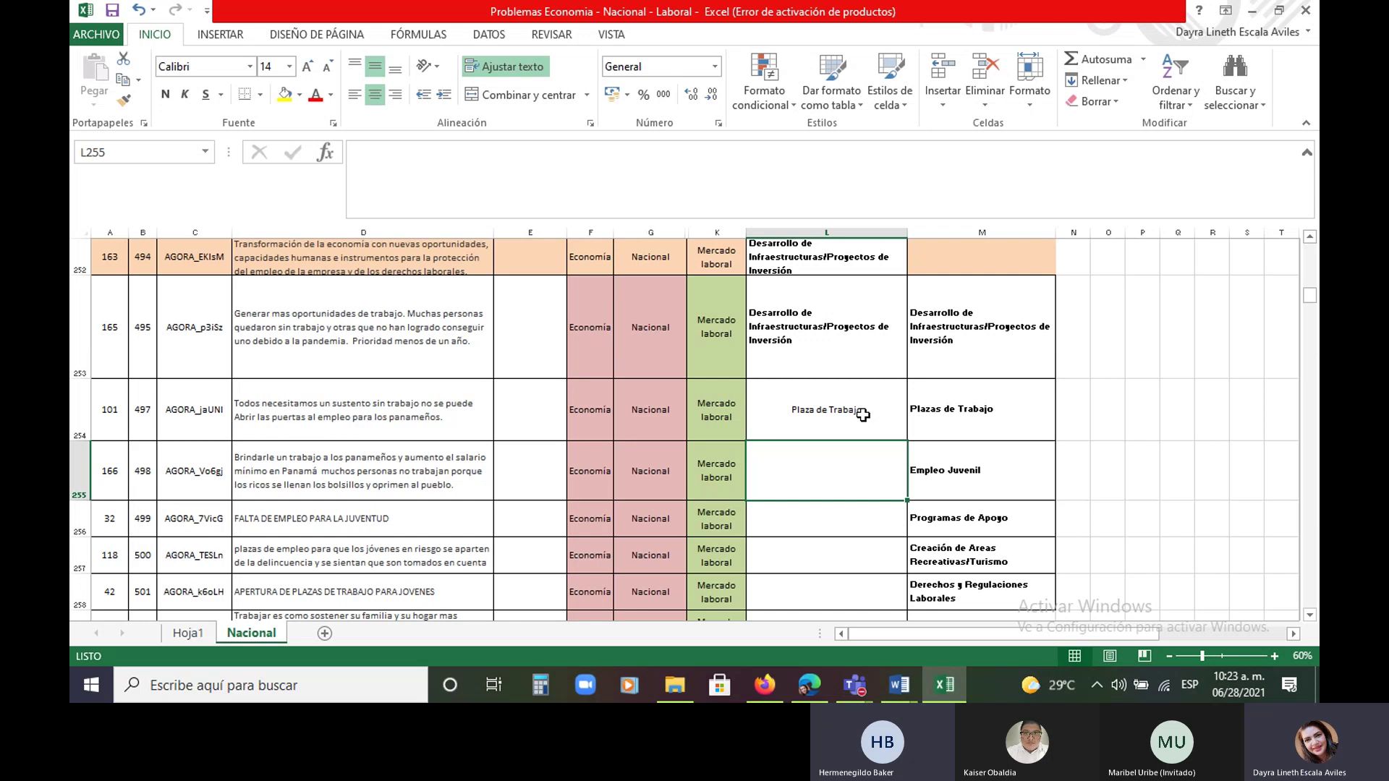
Select the proposal in D255 to read its full text
click(389, 457)
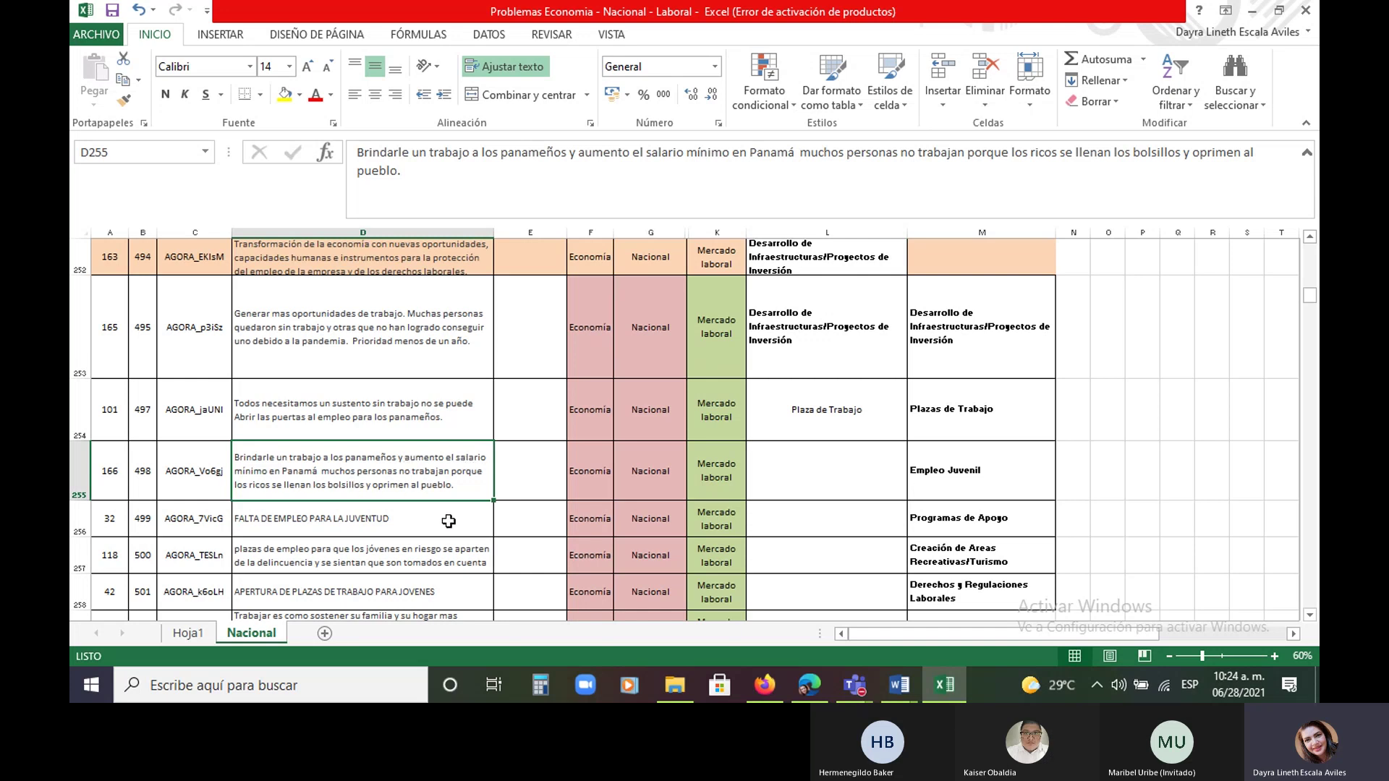
Copy the Desarrollo de Infraestructuras/Proyectos de Inversión category from L253 into L255
click(836, 471)
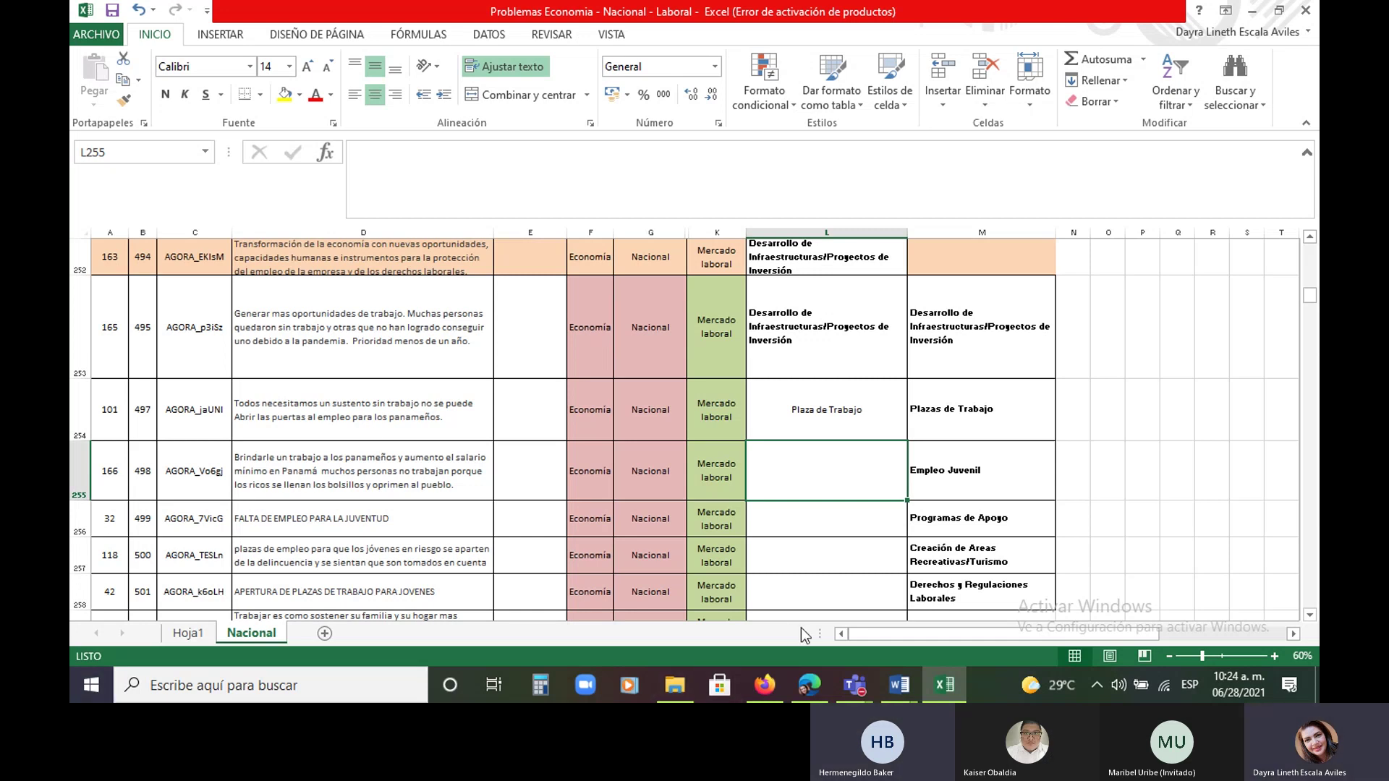
mouse_move(865, 677)
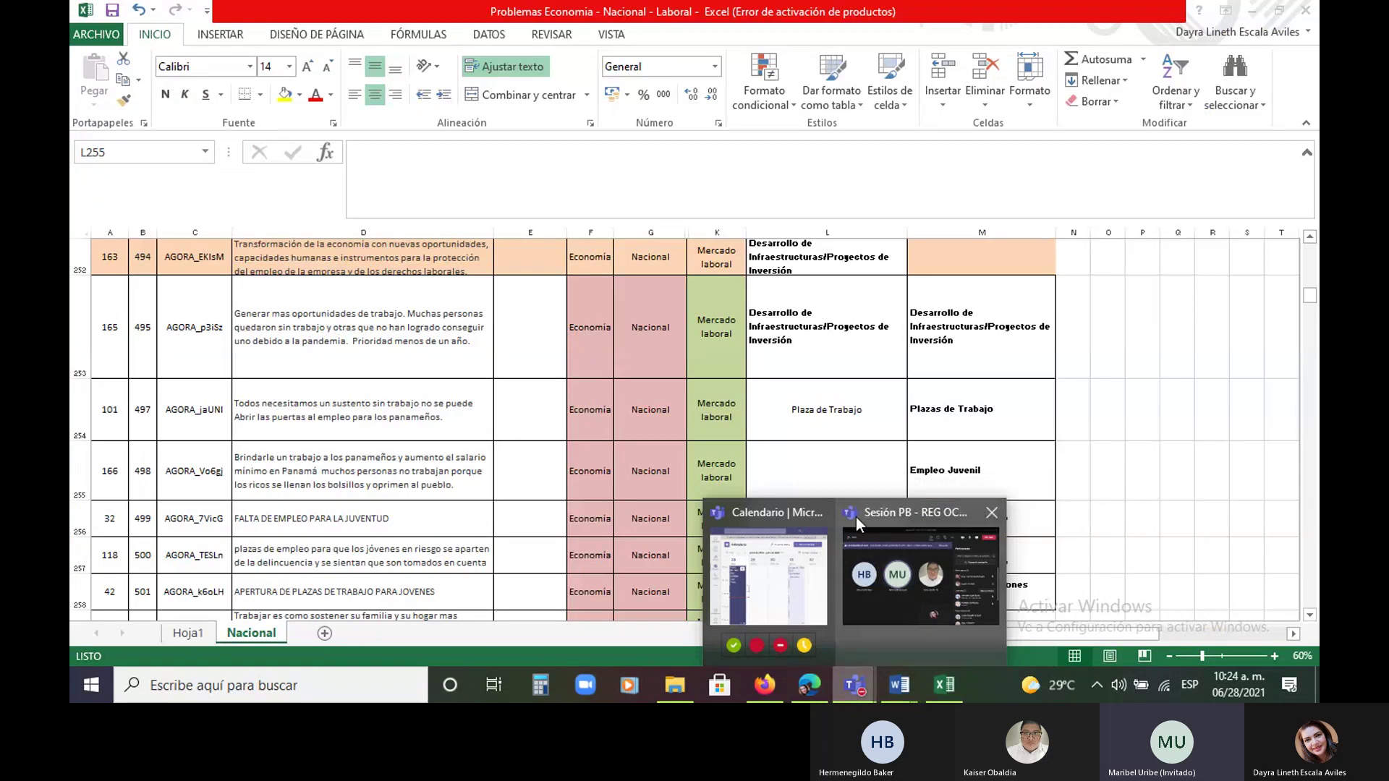
click(845, 467)
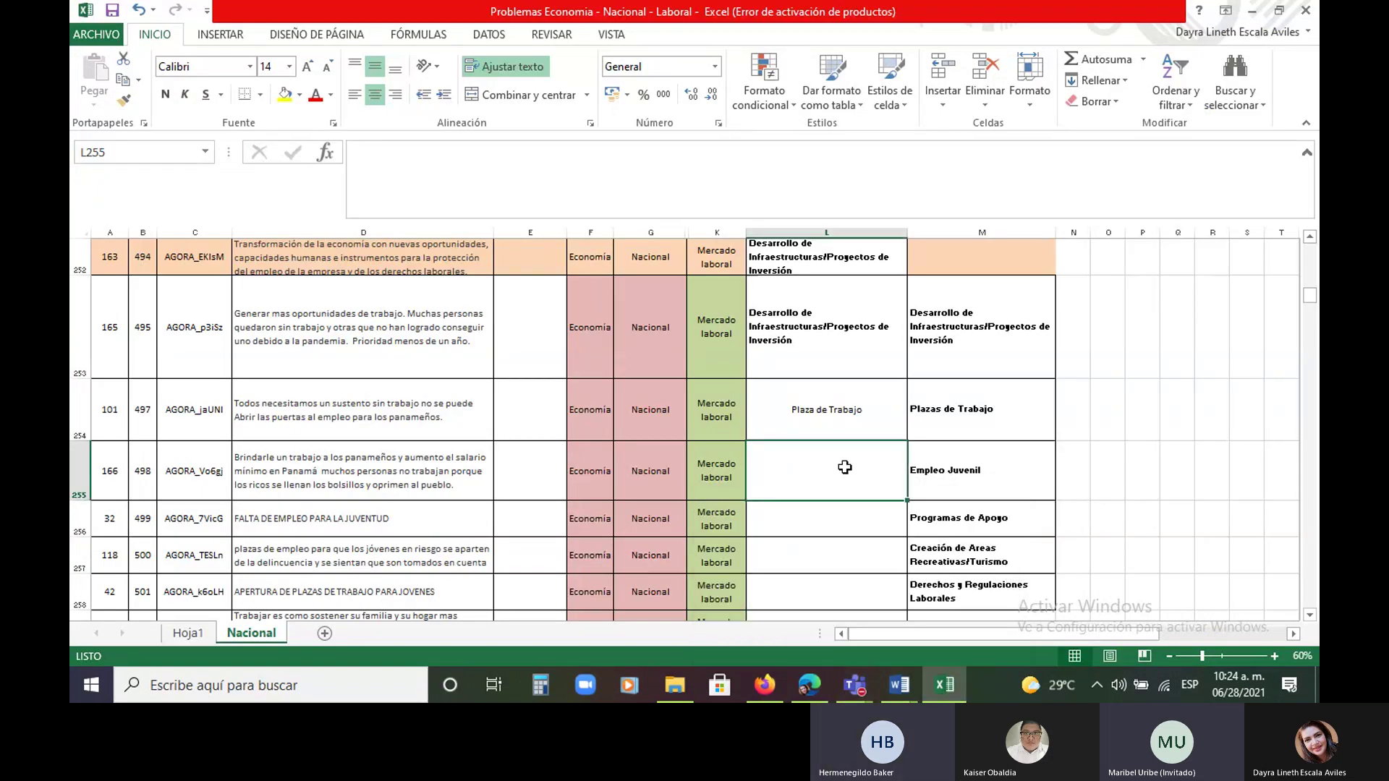
click(799, 326)
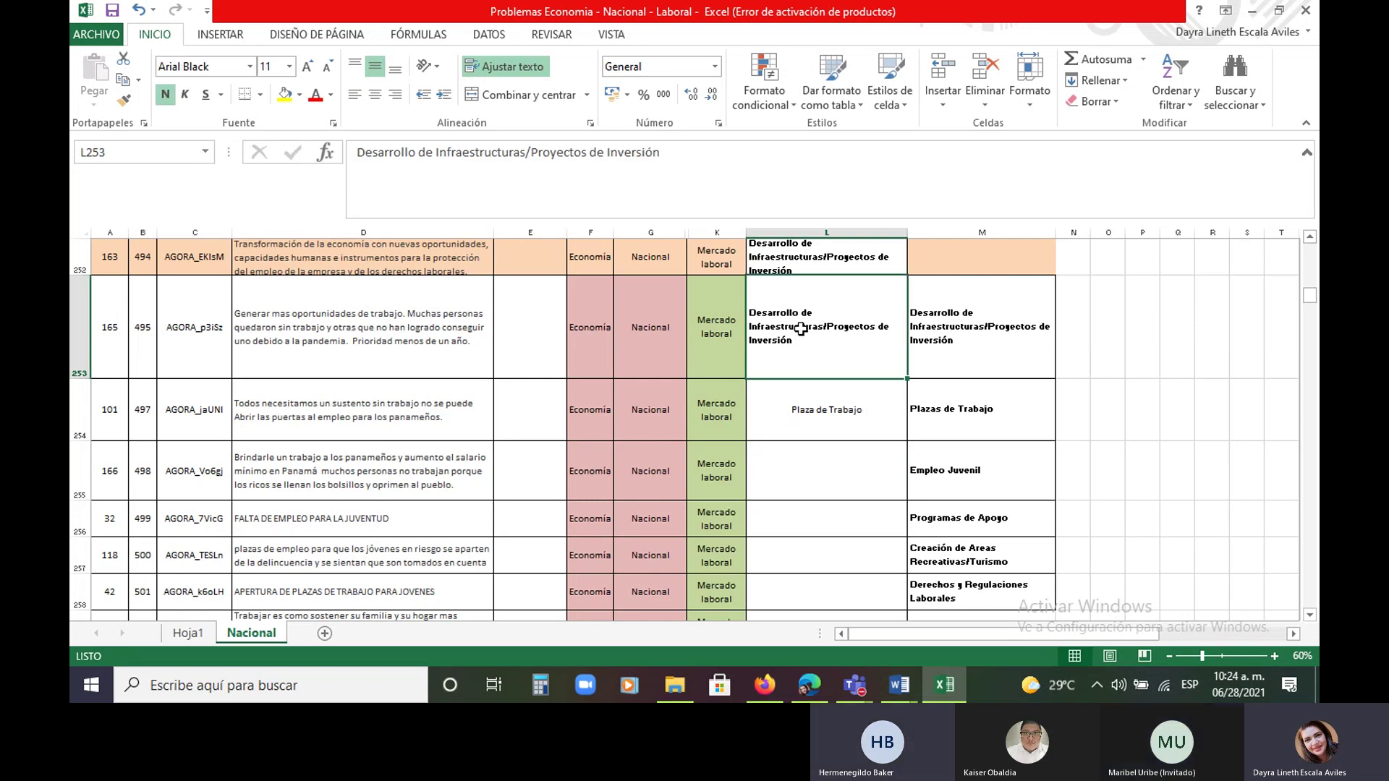
right_click(801, 329)
click(874, 327)
click(830, 483)
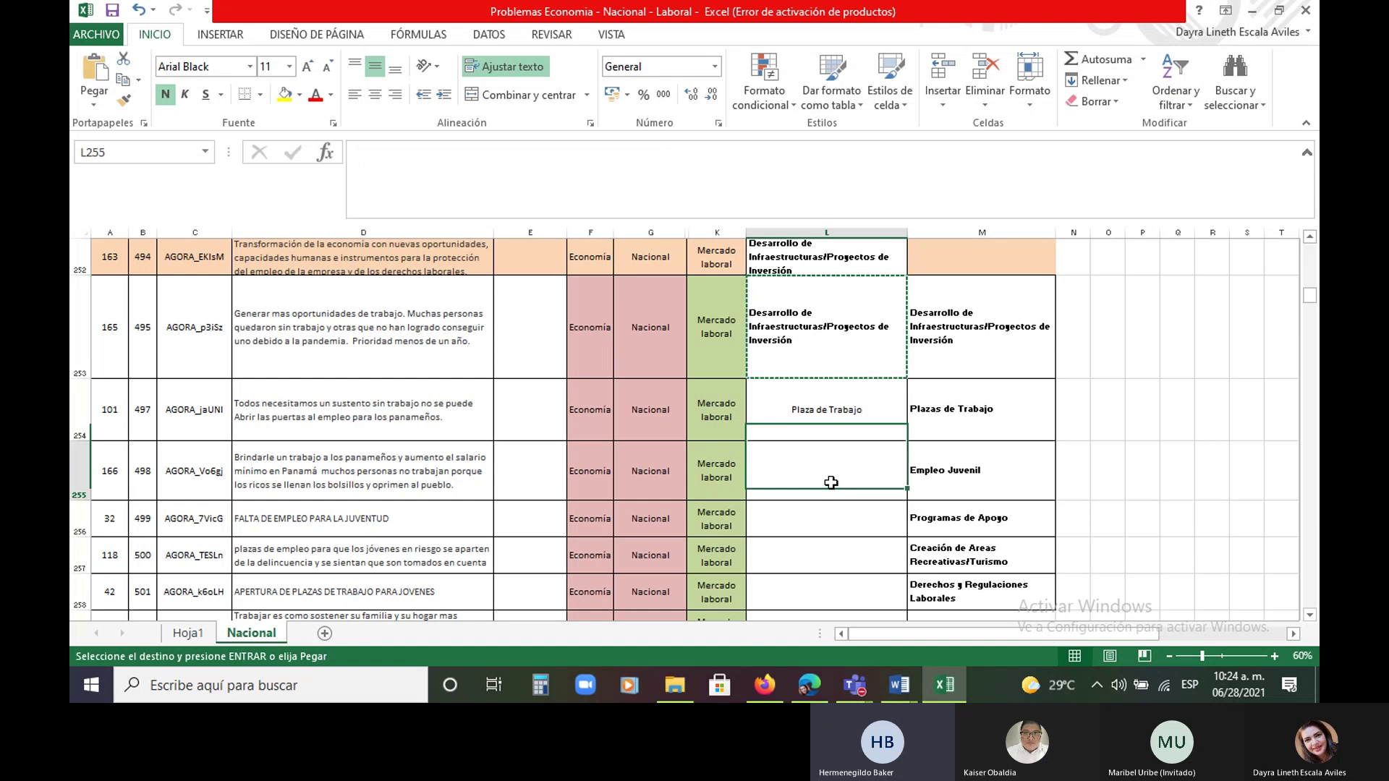
key(ctrl+v)
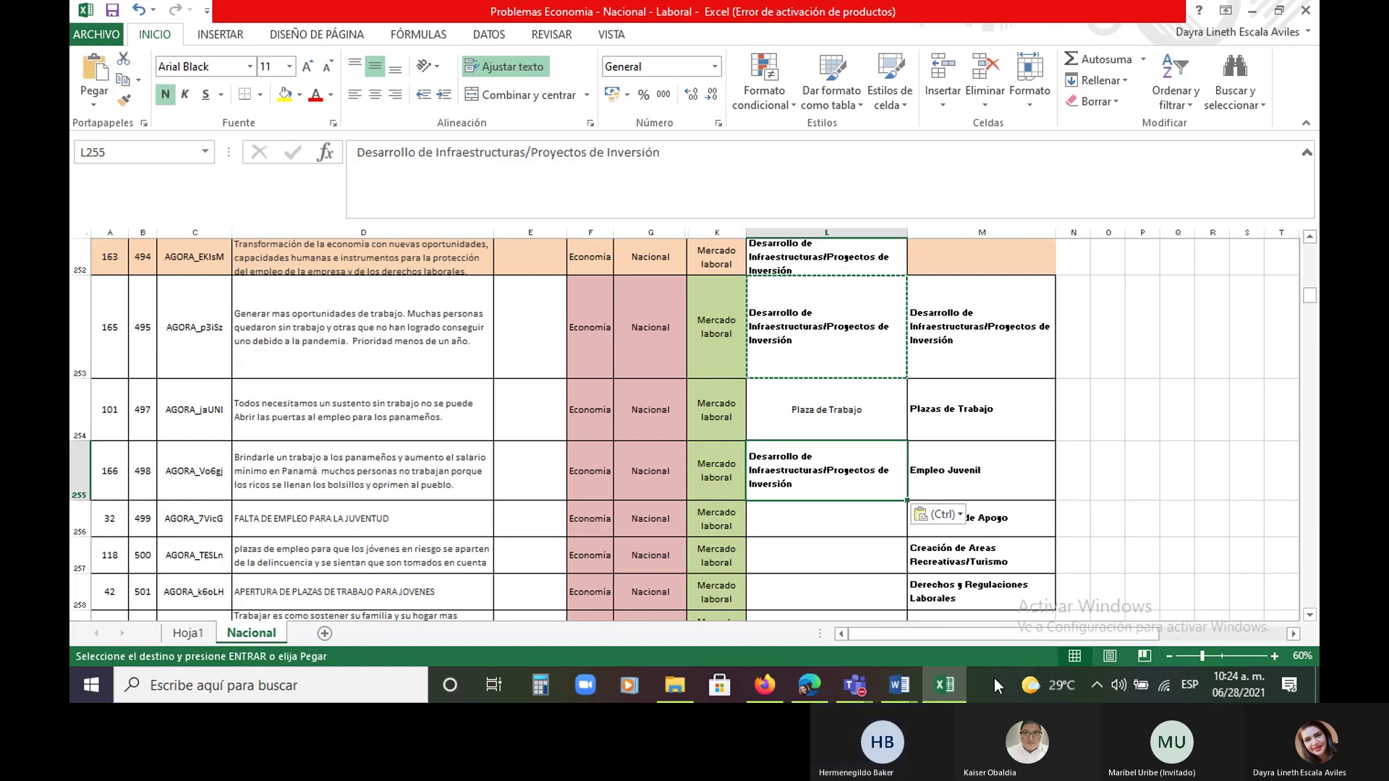
click(812, 530)
Switch to the Teams meeting window, mute and unmute the microphone, and return to the Excel workbook
click(863, 685)
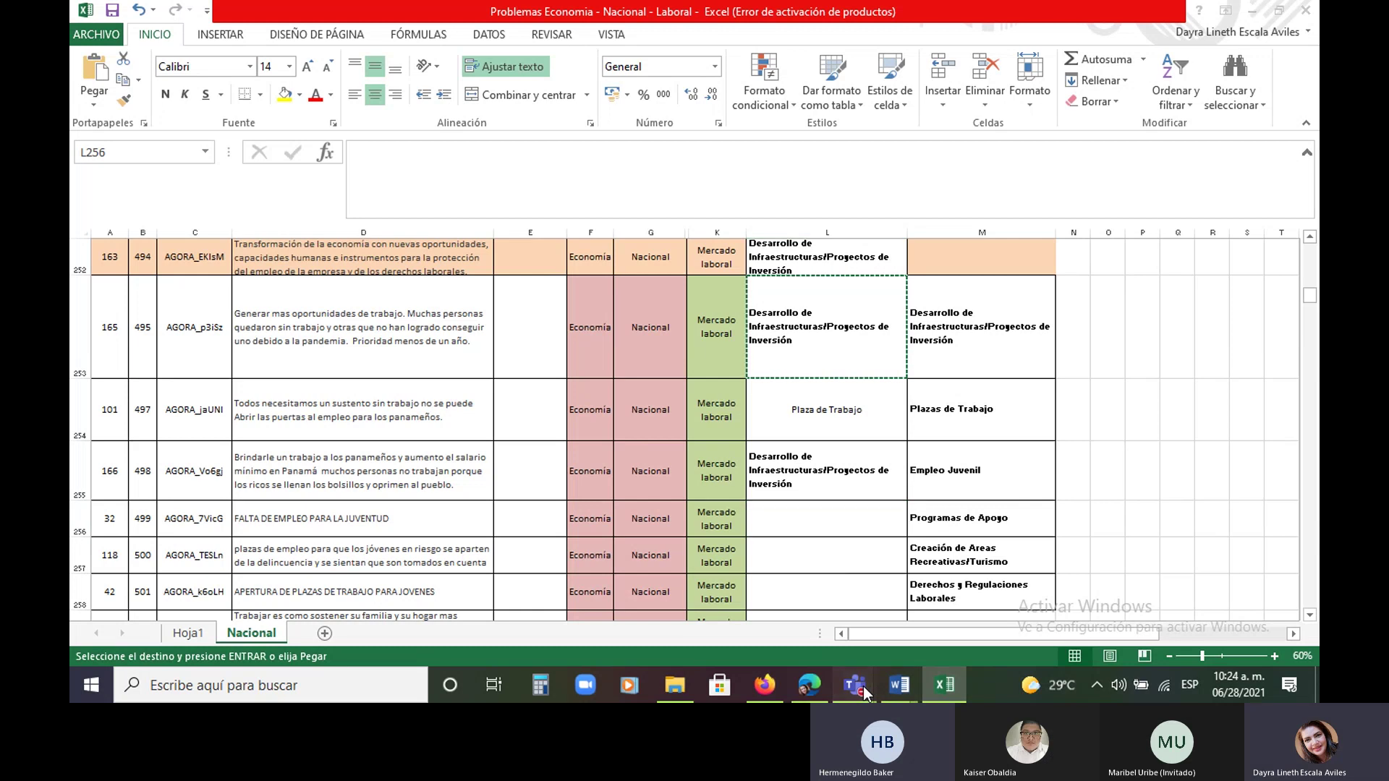
mouse_move(909, 586)
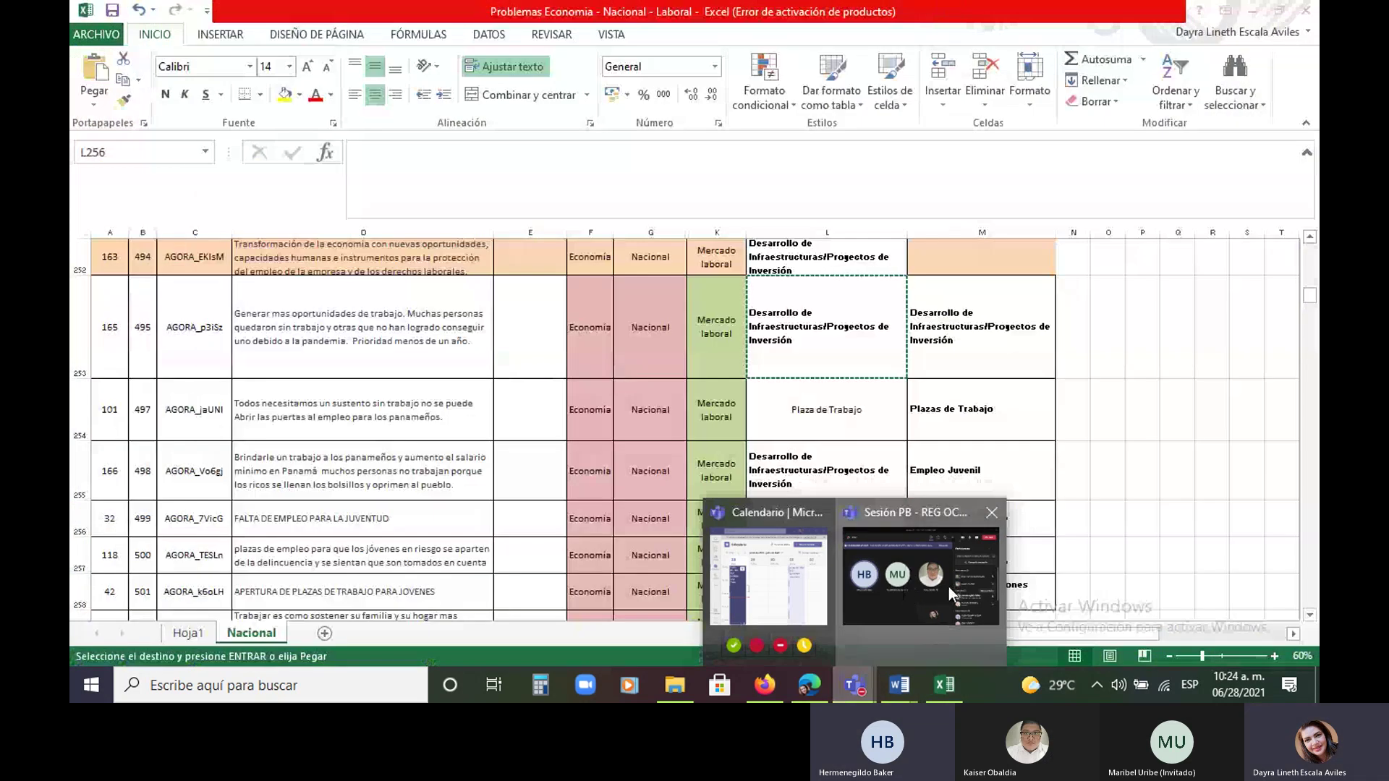
click(948, 588)
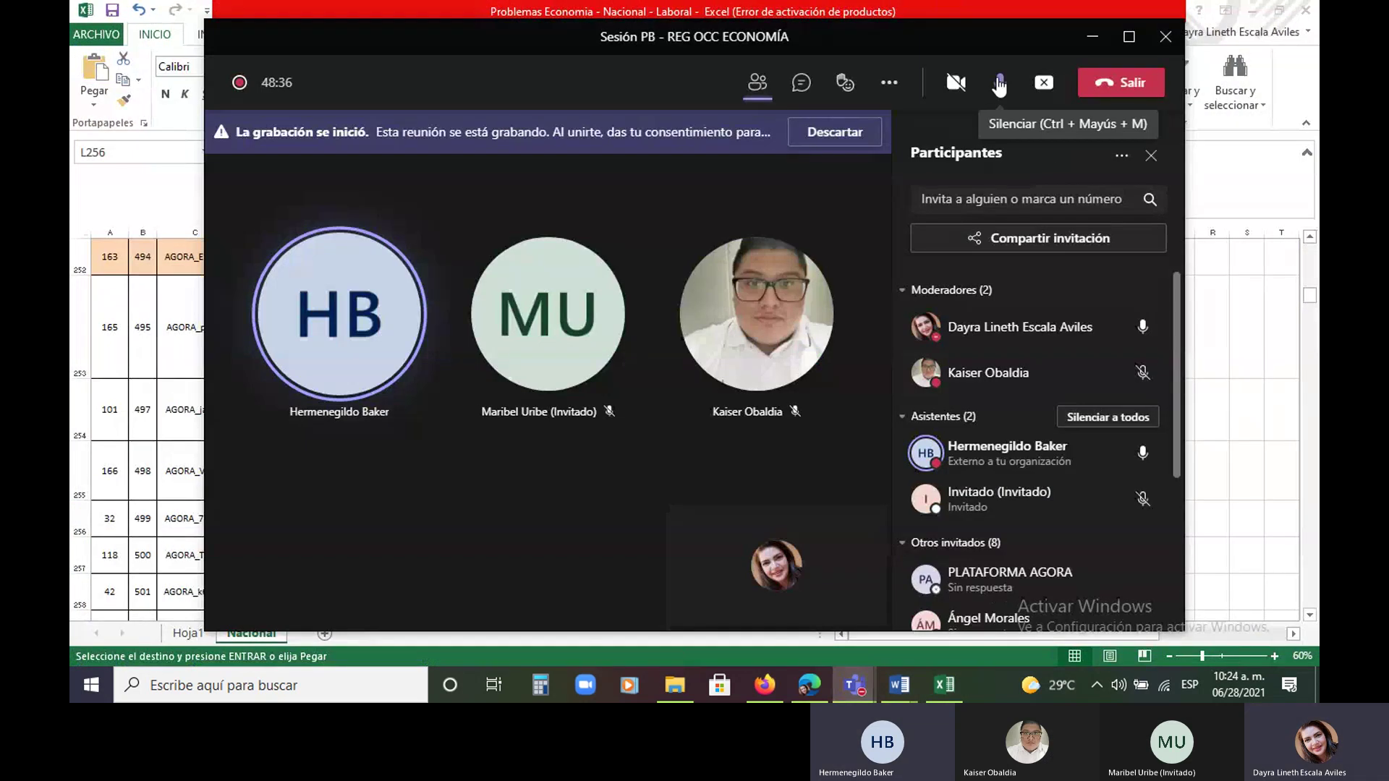
click(1000, 82)
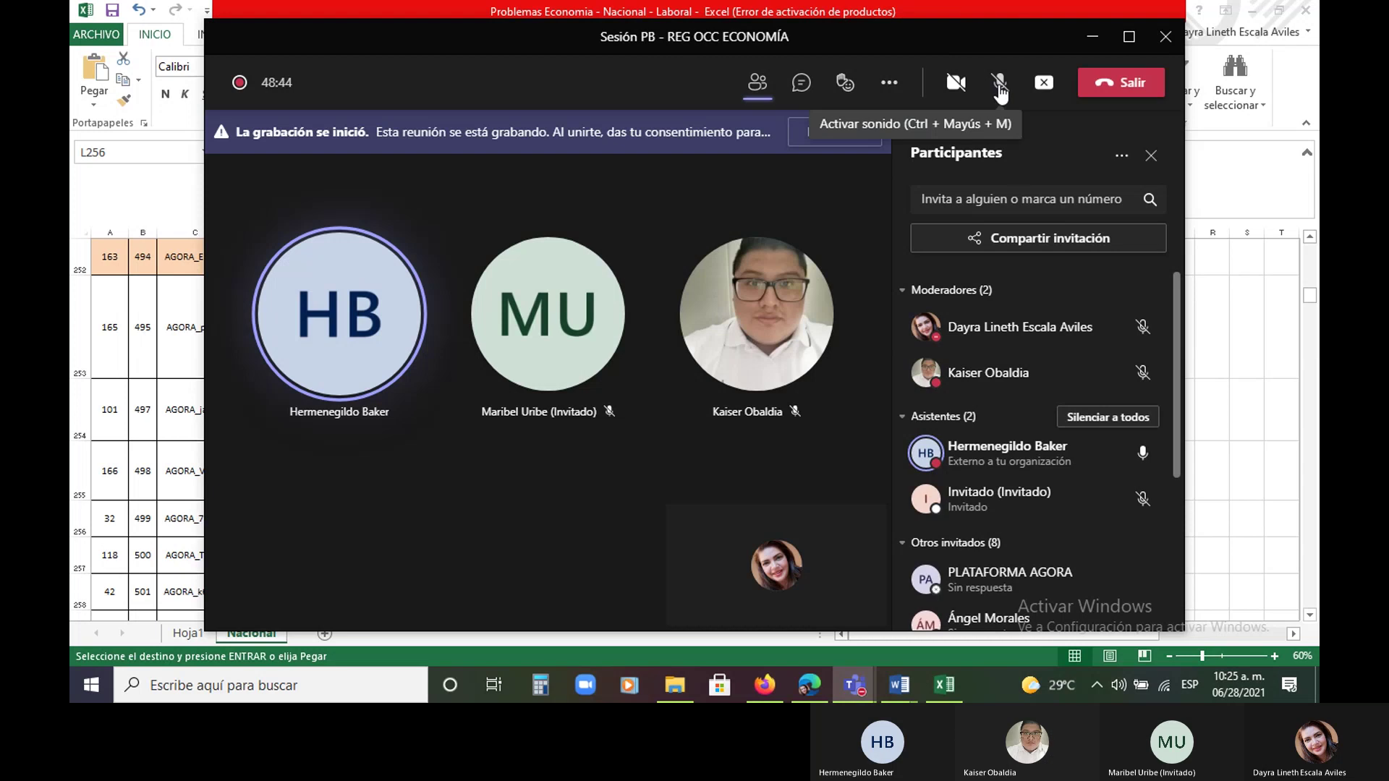
click(1001, 82)
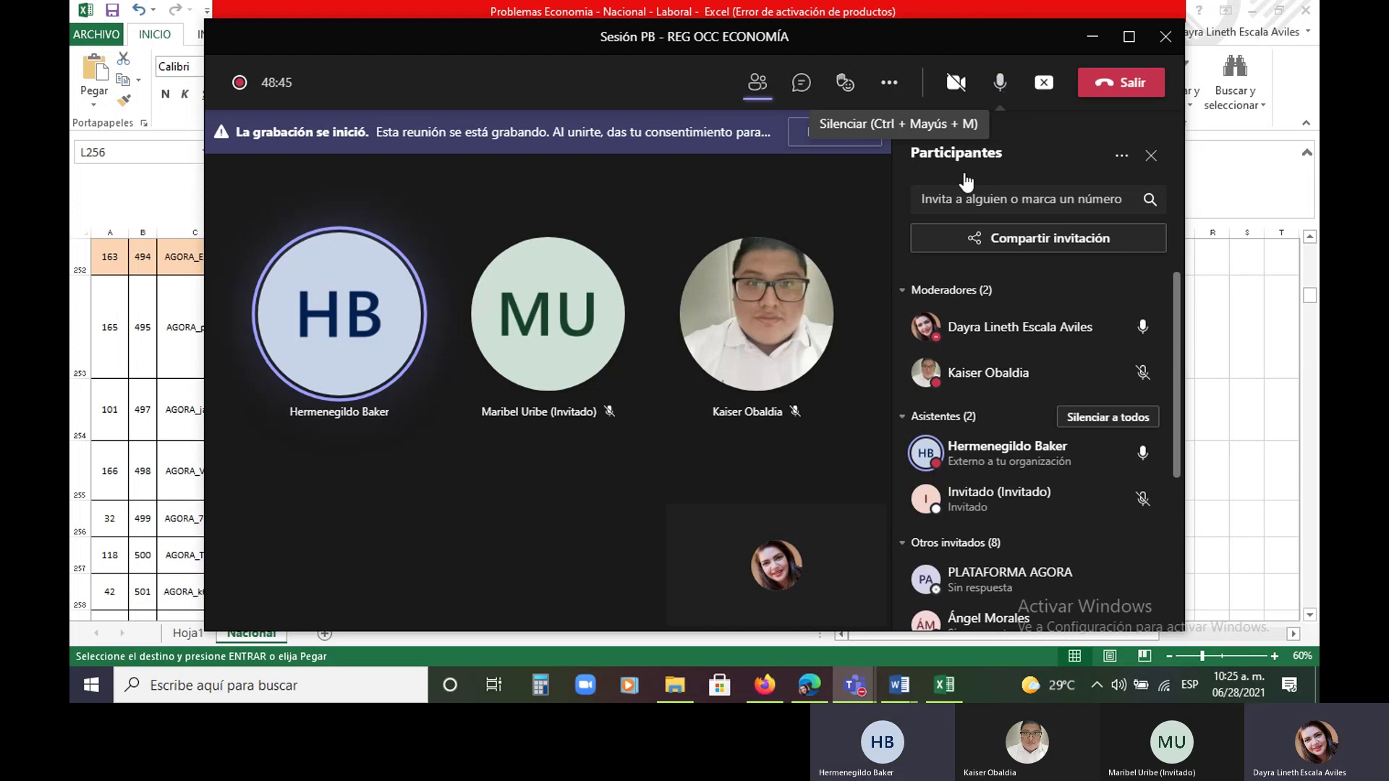
click(933, 683)
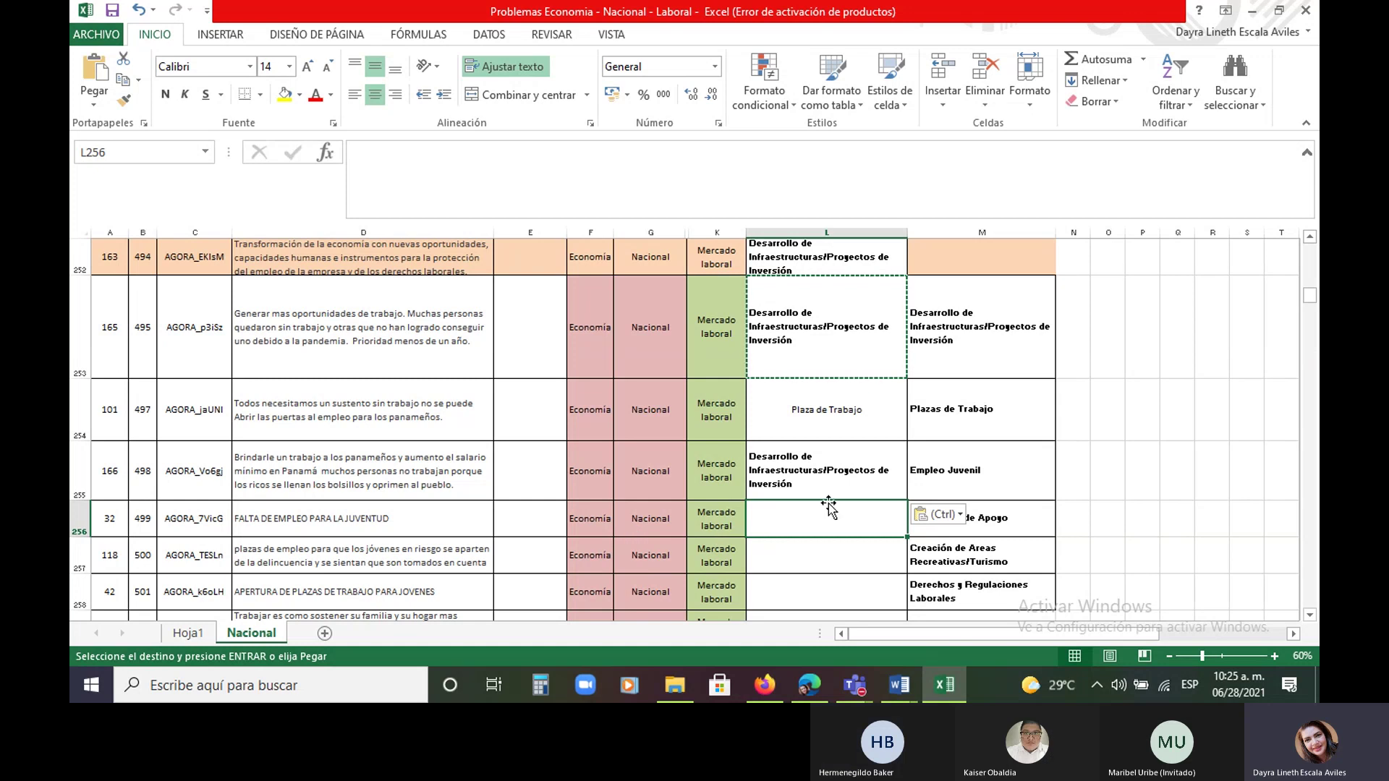
Move the six-category reference list from M253:M258 down to column M starting at M259
scroll(823, 506, down, 1)
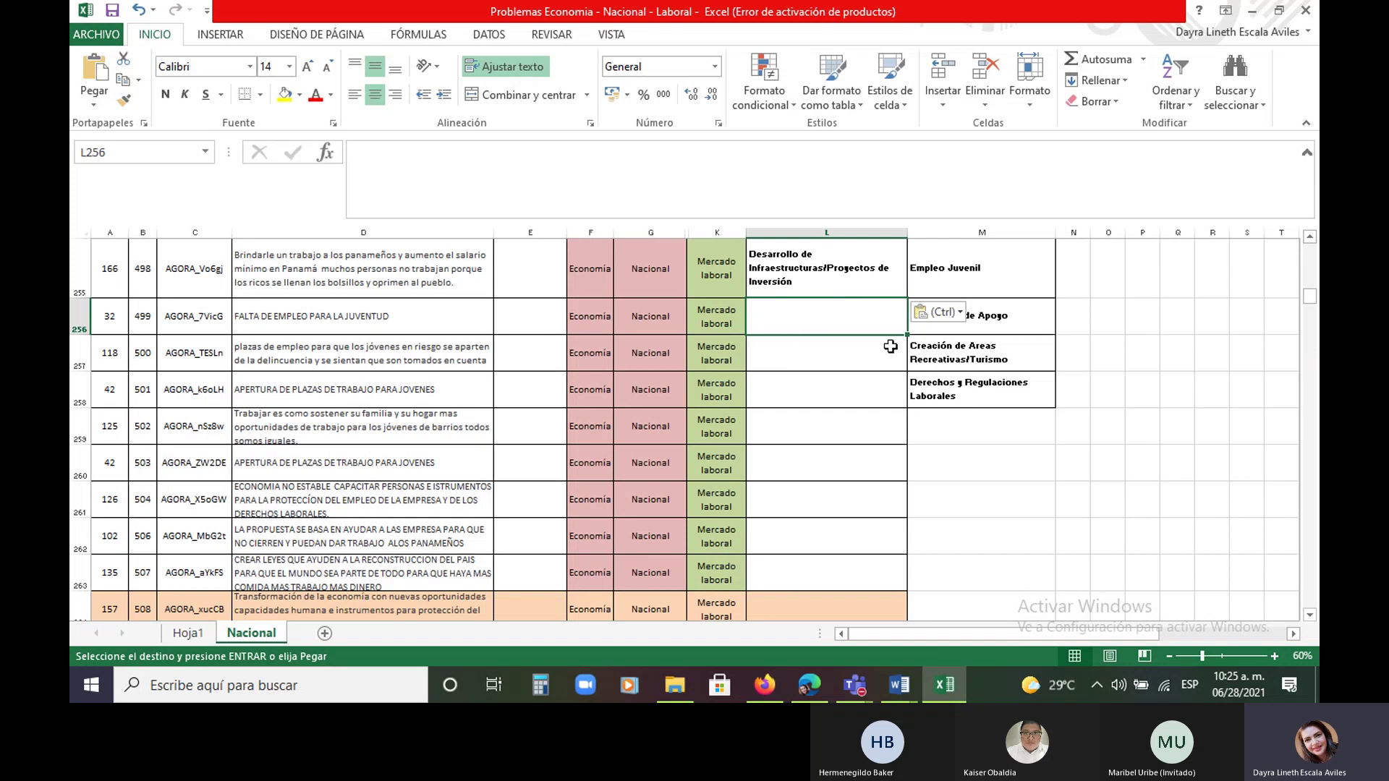
scroll(985, 333, up, 1)
drag(1001, 322, 984, 597)
click(121, 60)
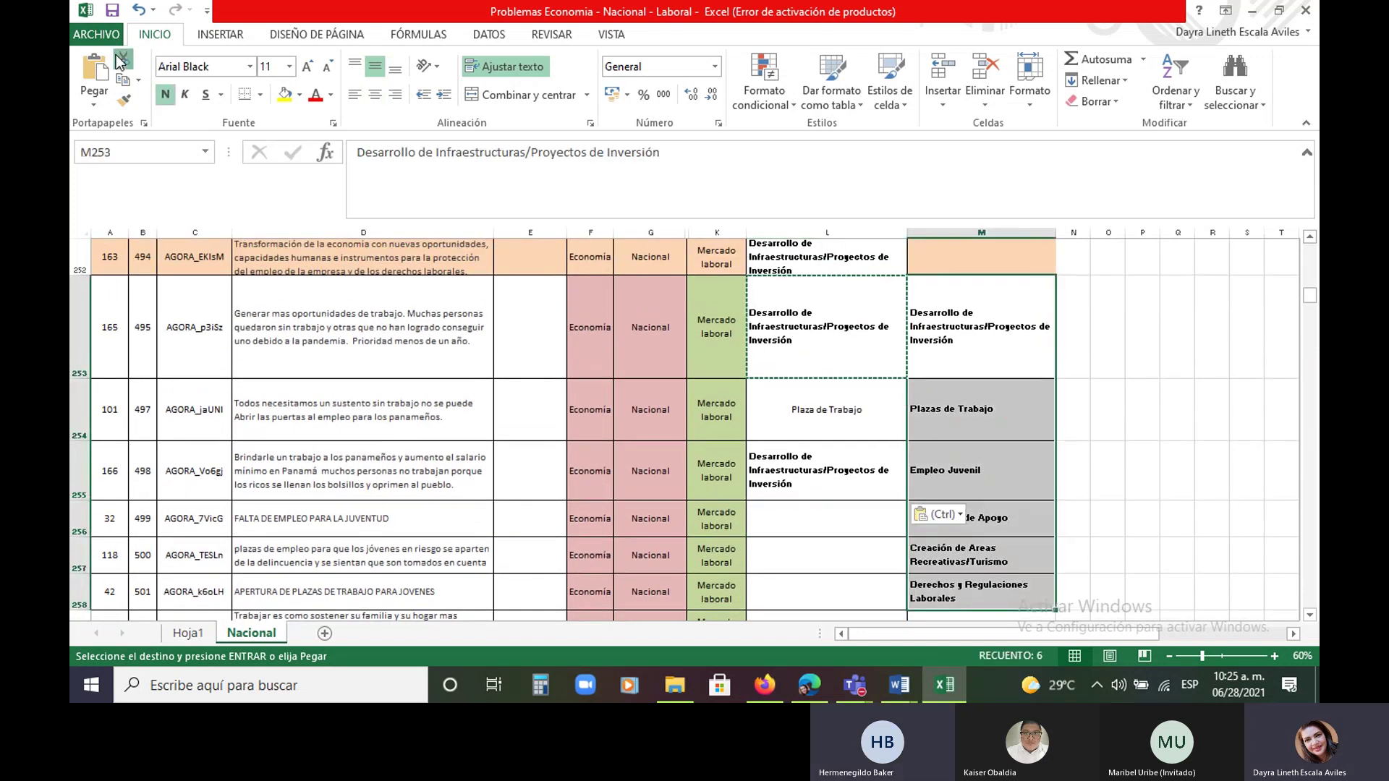
scroll(956, 470, down, 2)
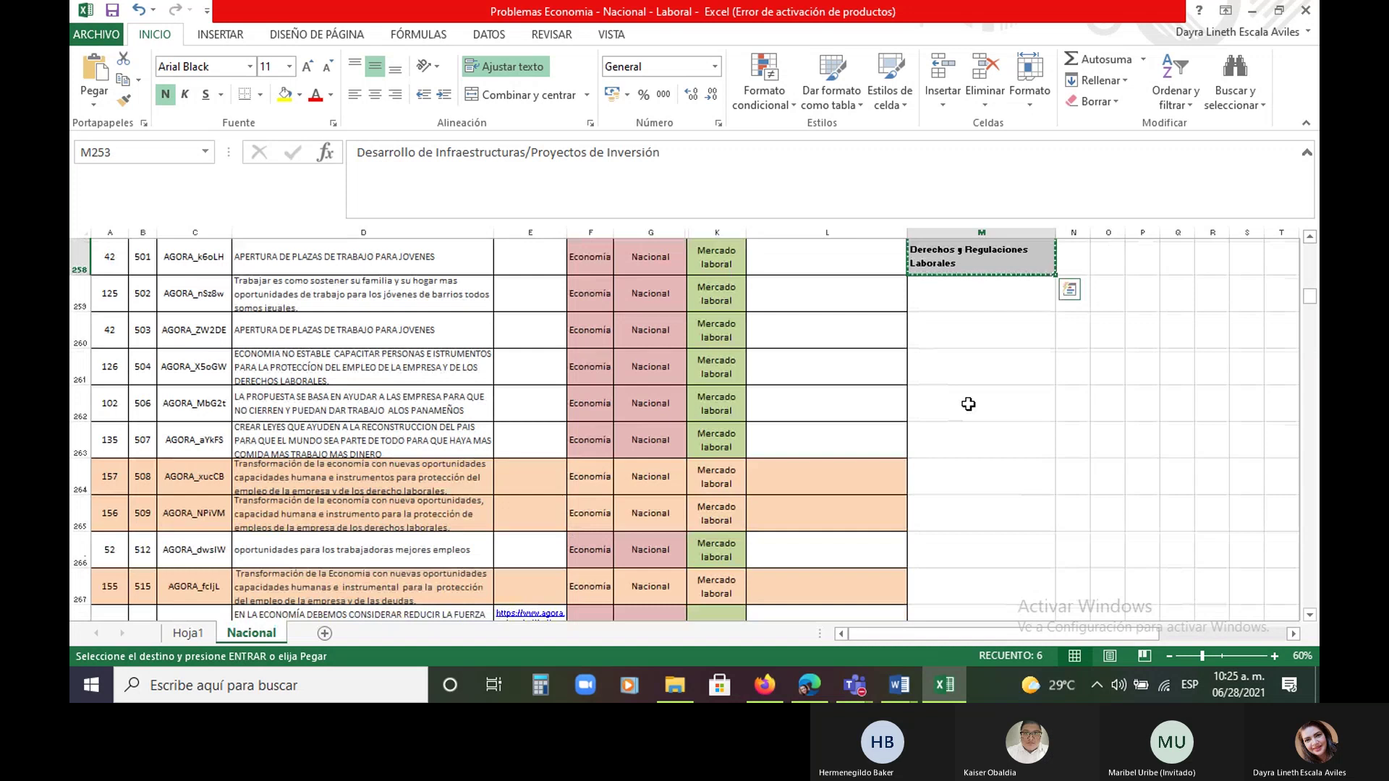
click(970, 304)
click(92, 72)
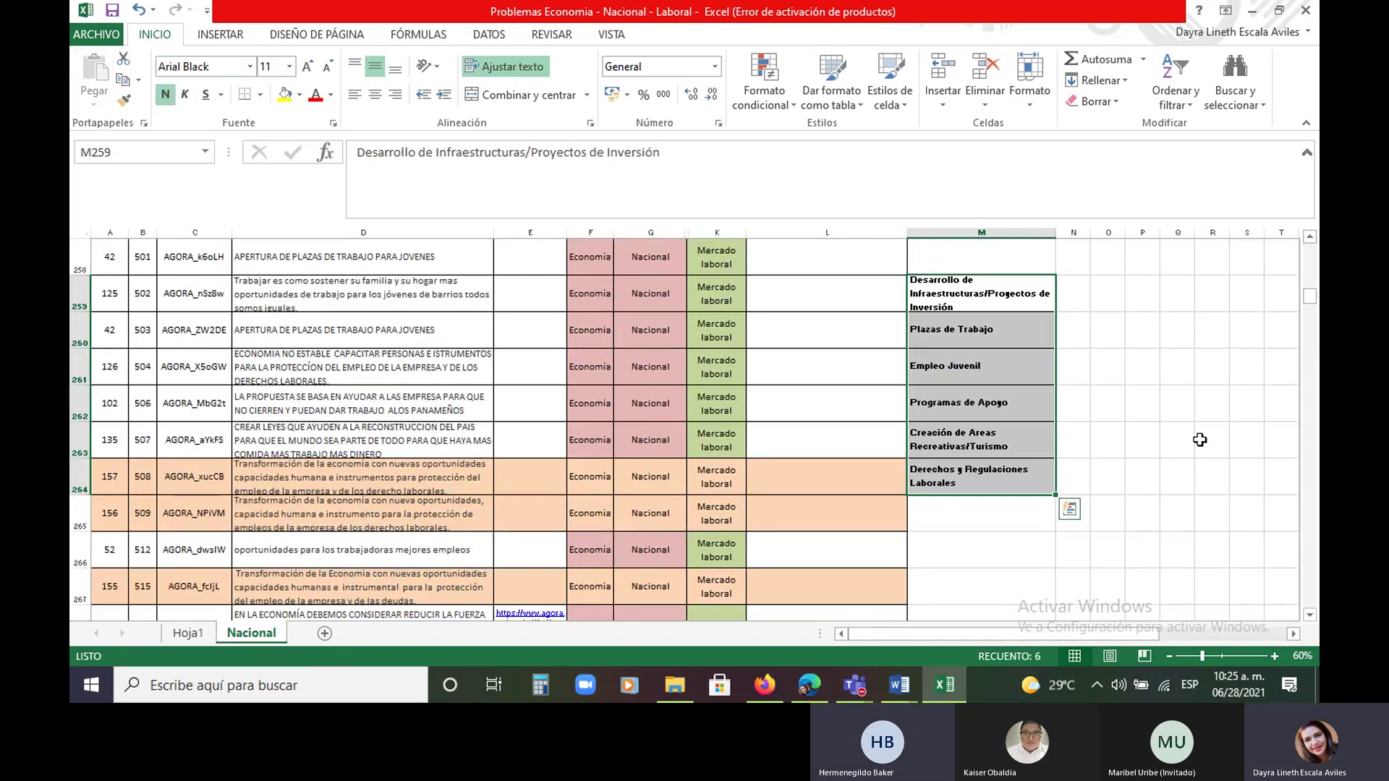
Enter Empleo Juvenil as the subcategory in L256 for the youth unemployment proposal
scroll(1069, 507, up, 1)
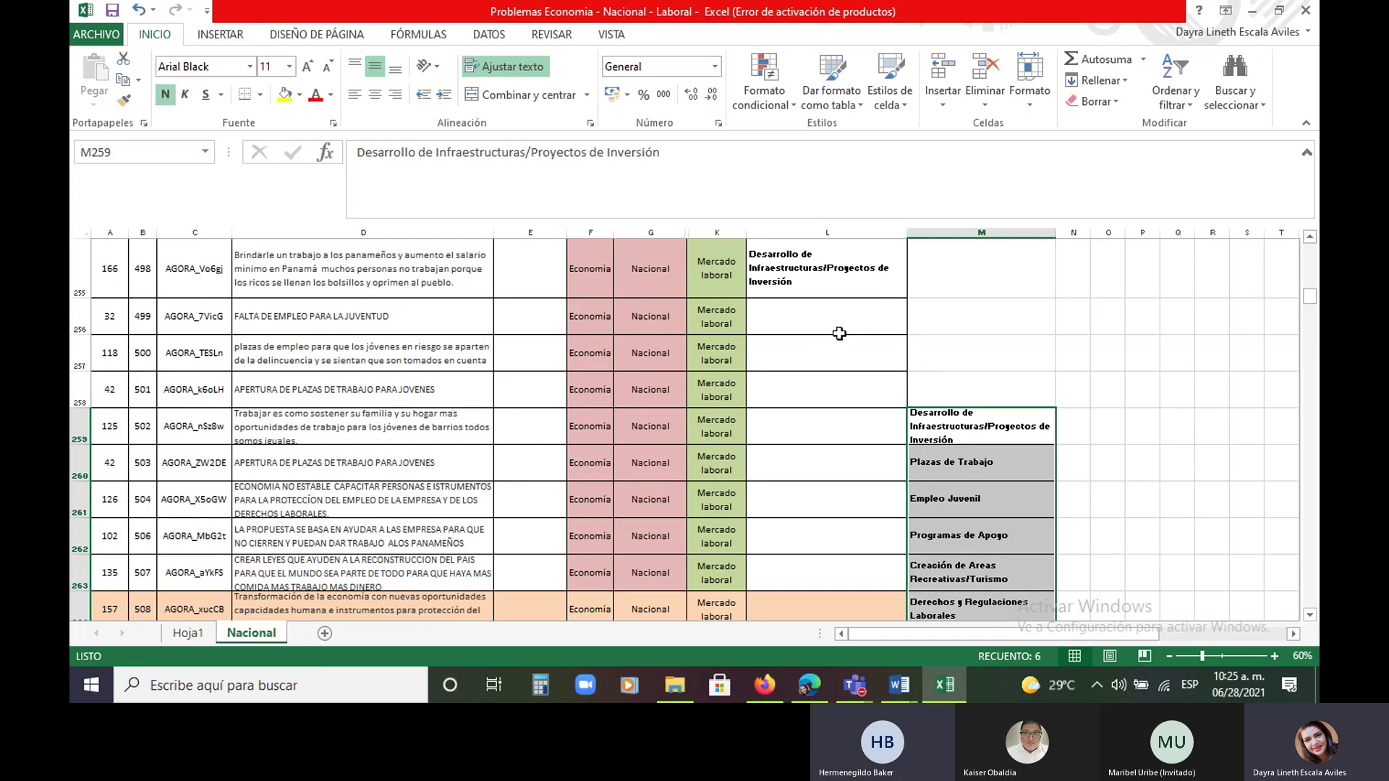
click(864, 696)
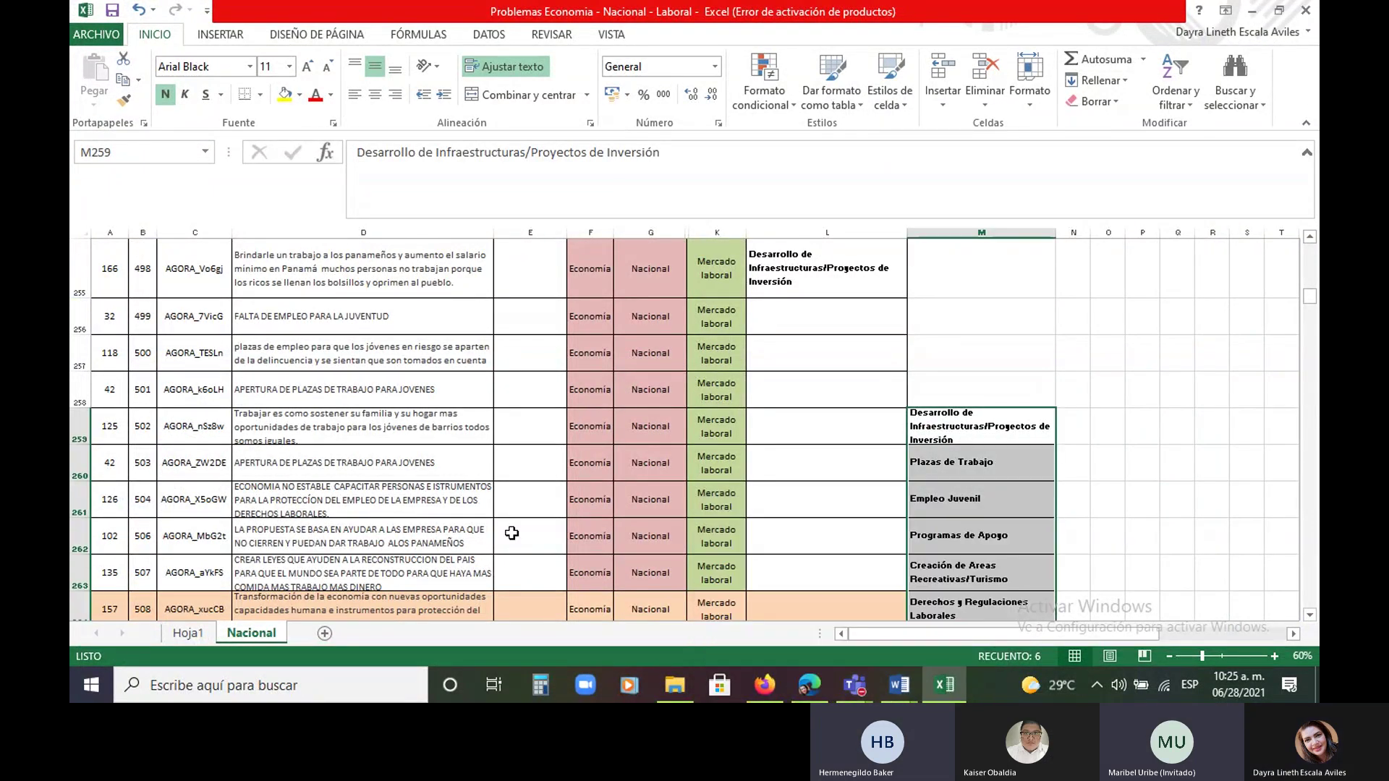
click(816, 326)
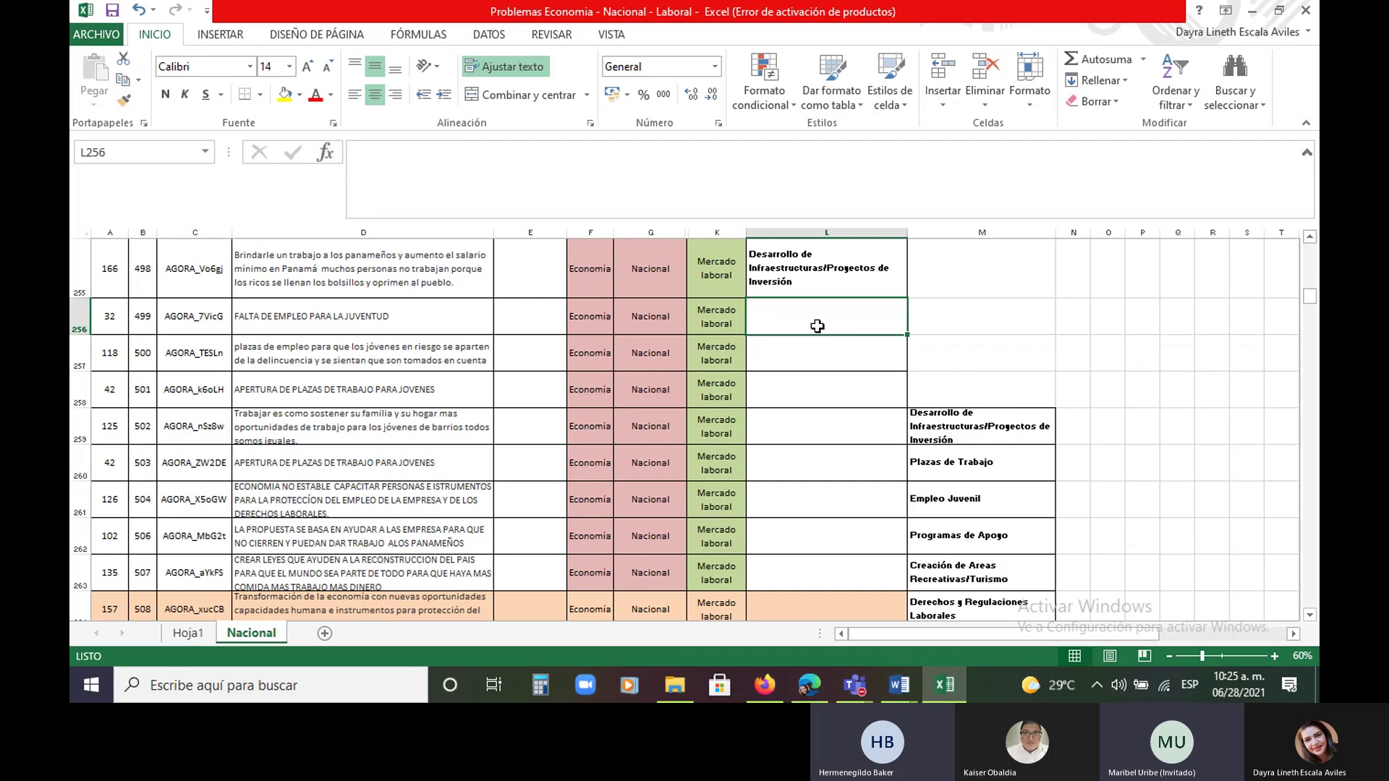
text(empleo Juvenil)
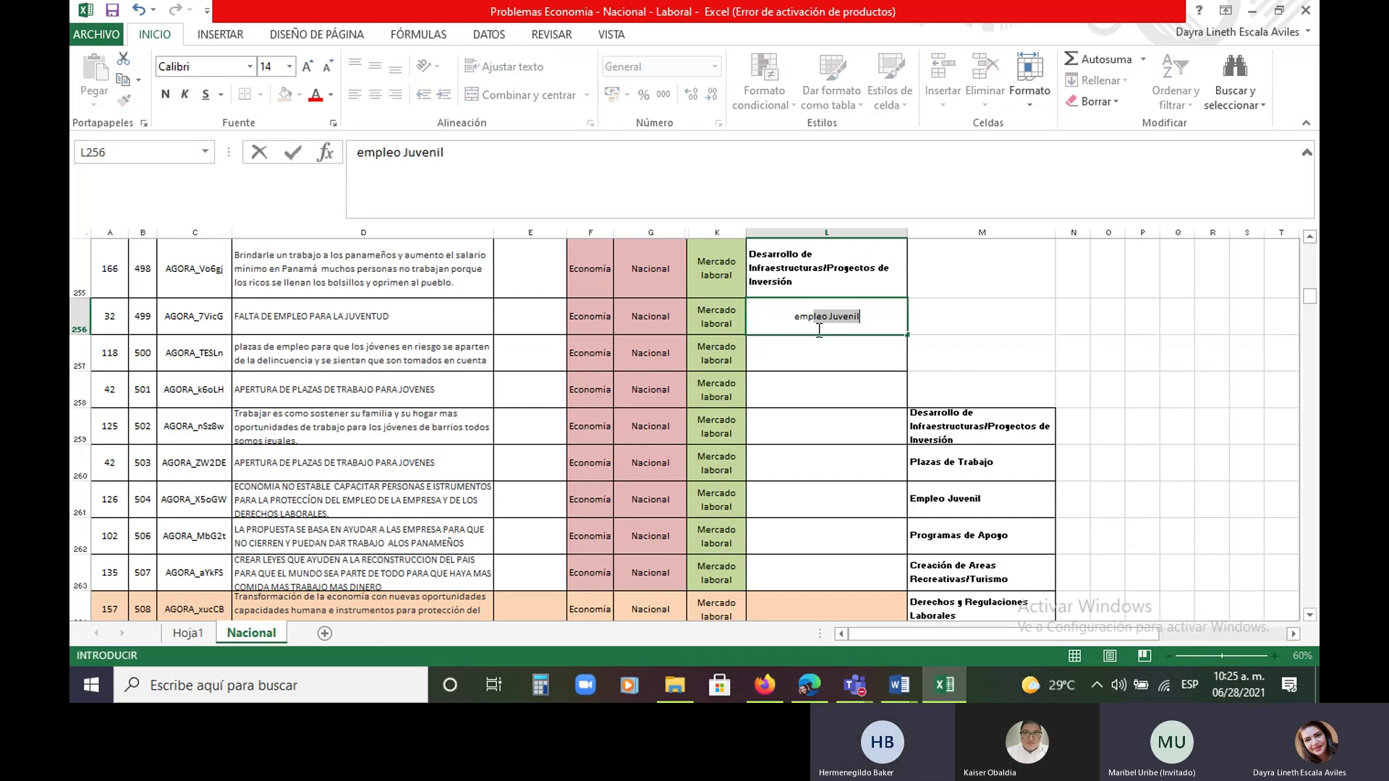
key(Return)
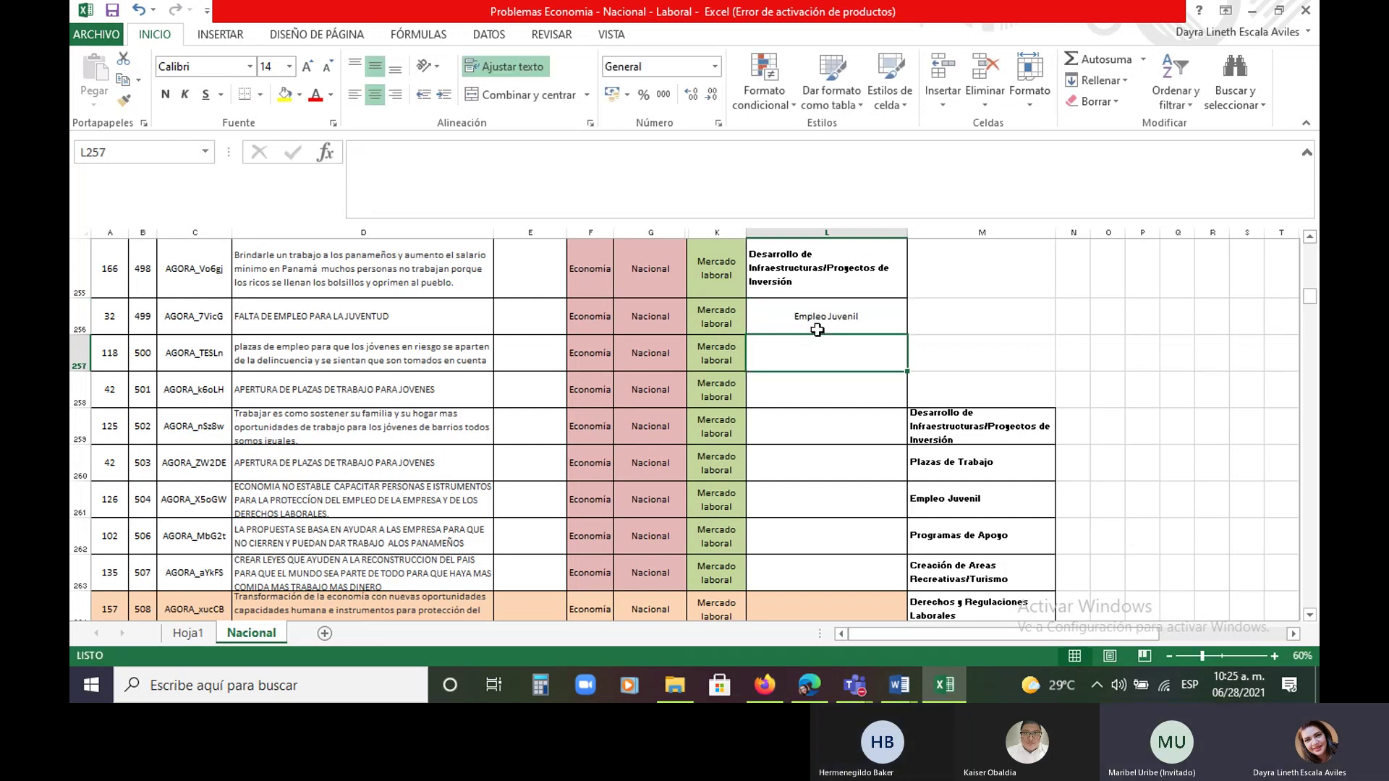
click(817, 325)
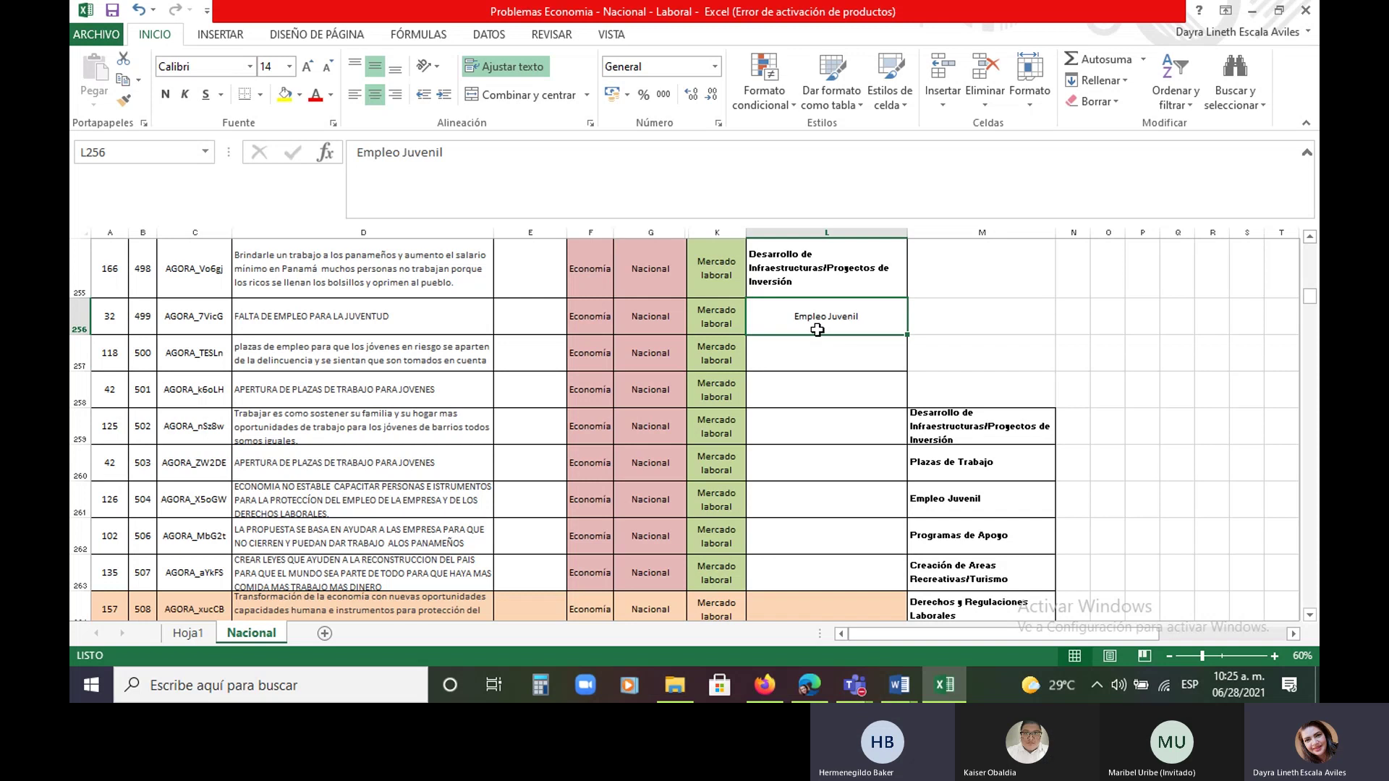
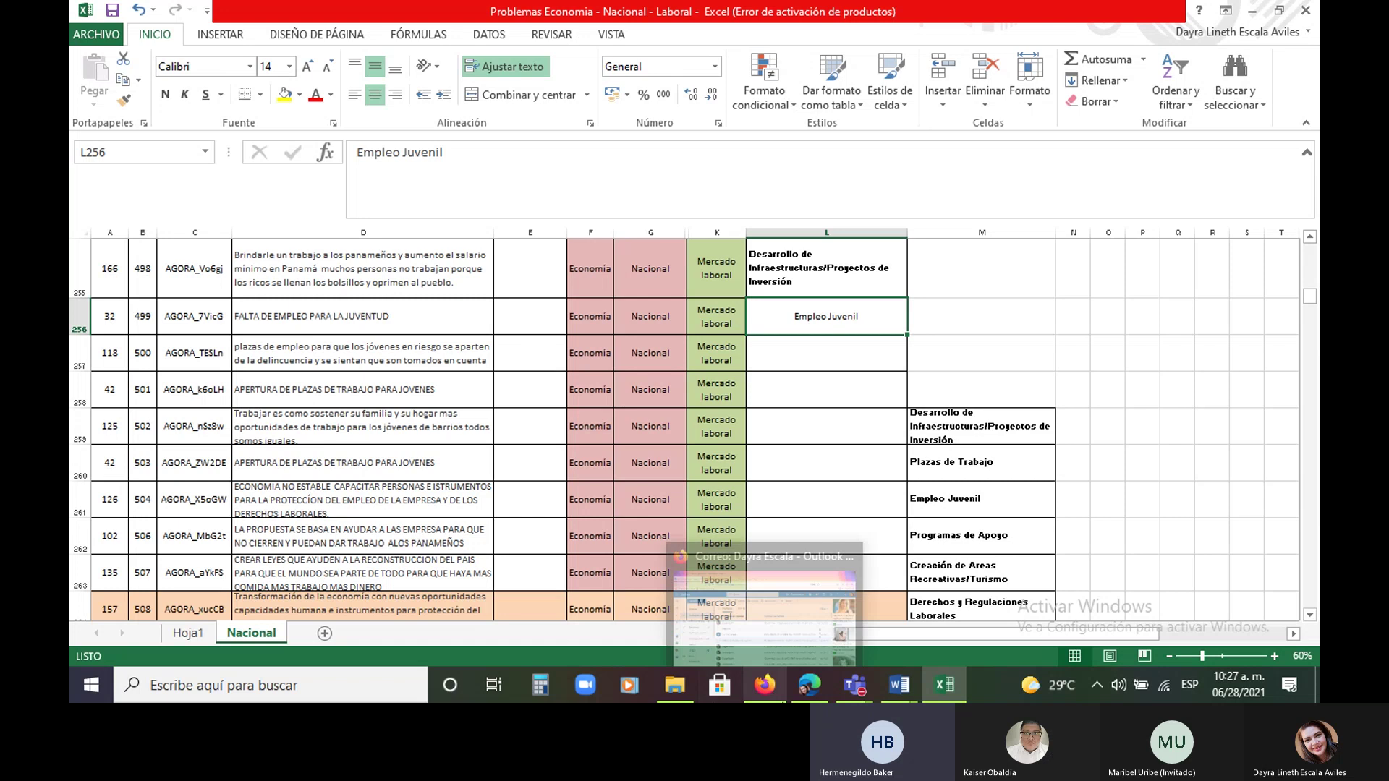
Rename the Empleo Juvenil category in M261 of the reference list to Empleo para Jovenes
click(980, 499)
double_click(984, 502)
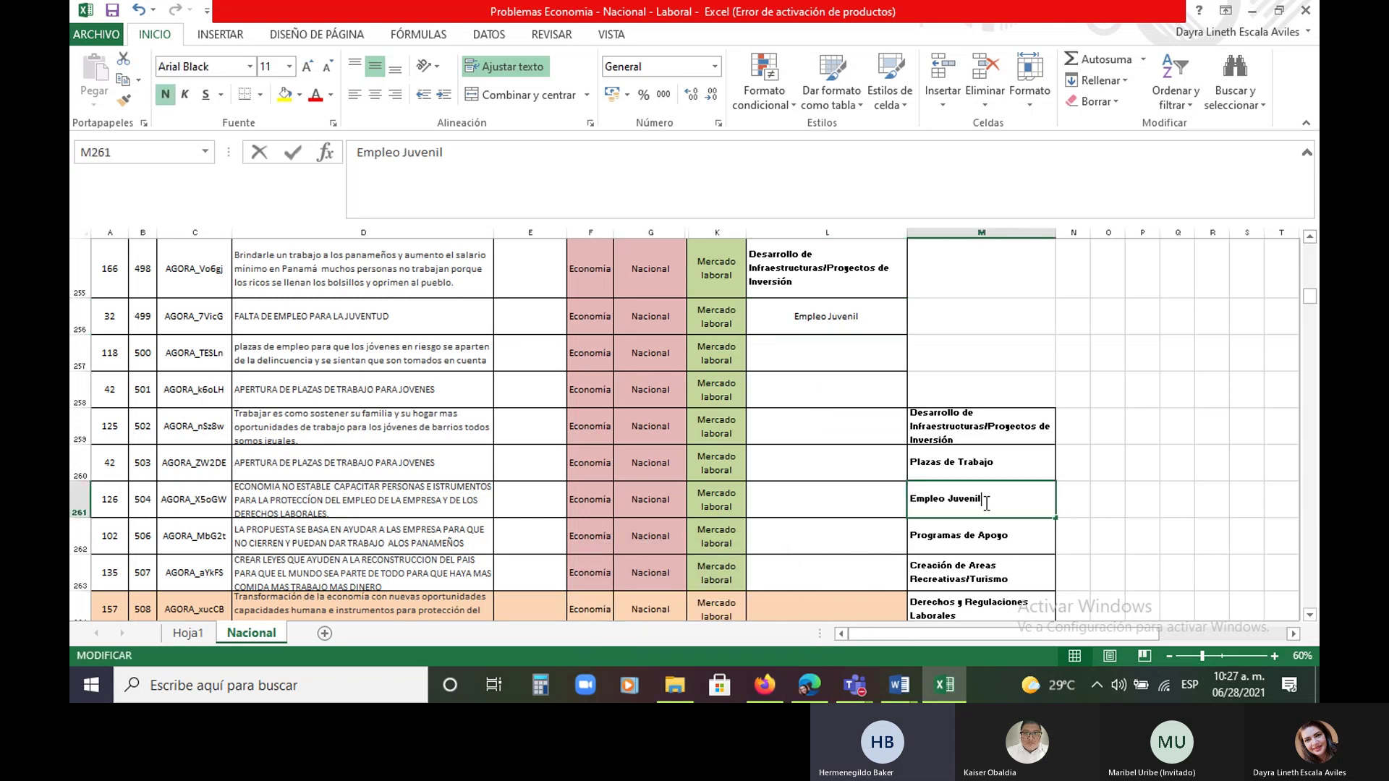
key(BackSpace)
key(BackSpace)
key(BackSpace)
key(BackSpace)
key(BackSpace)
key(BackSpace)
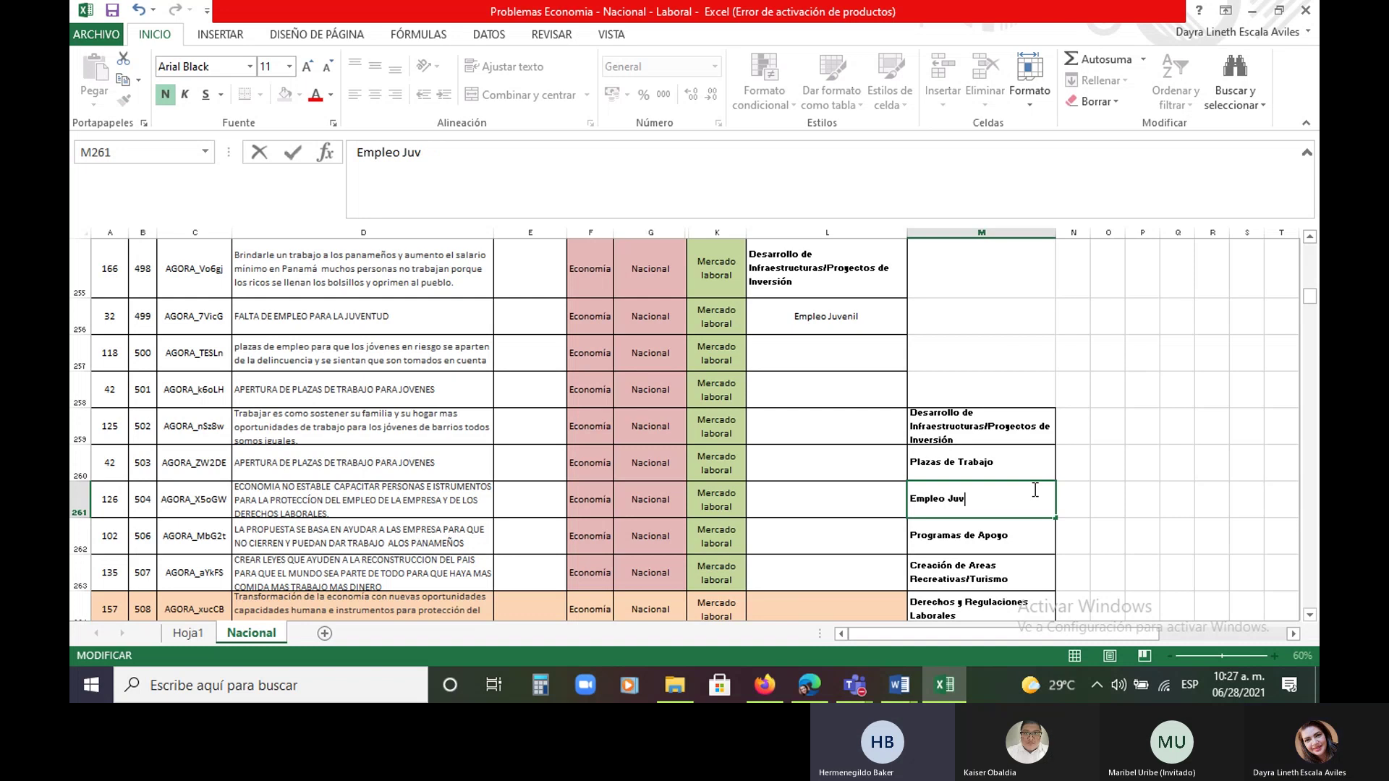
text(ovenes)
key(Return)
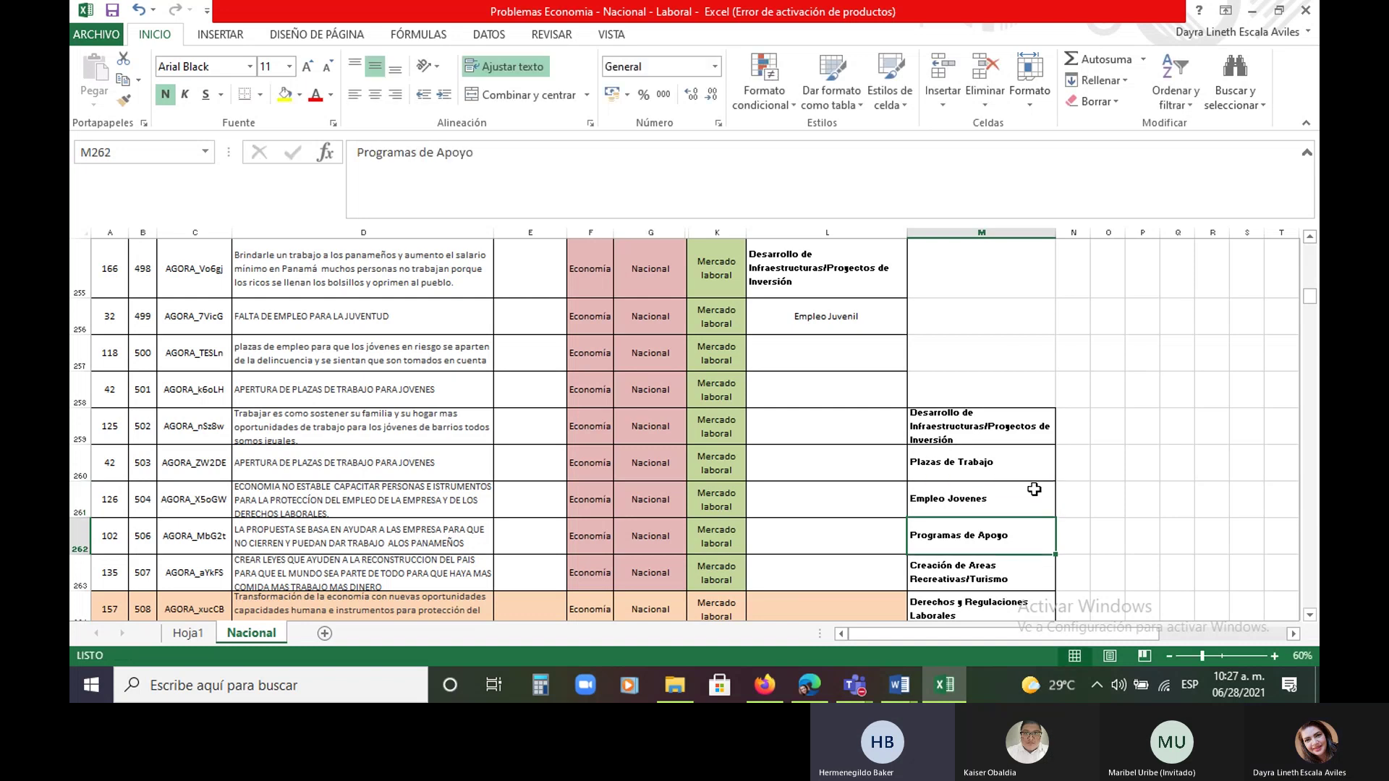
double_click(858, 316)
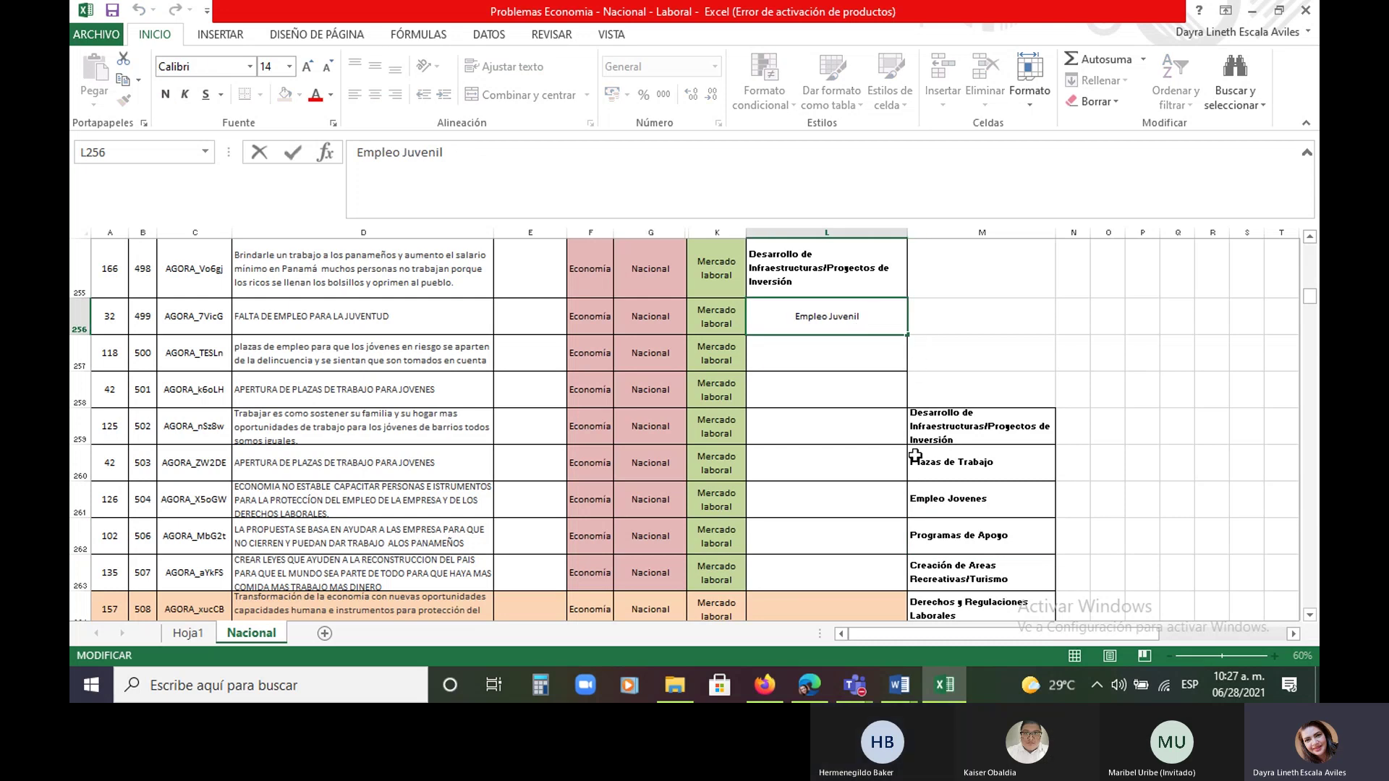
double_click(950, 498)
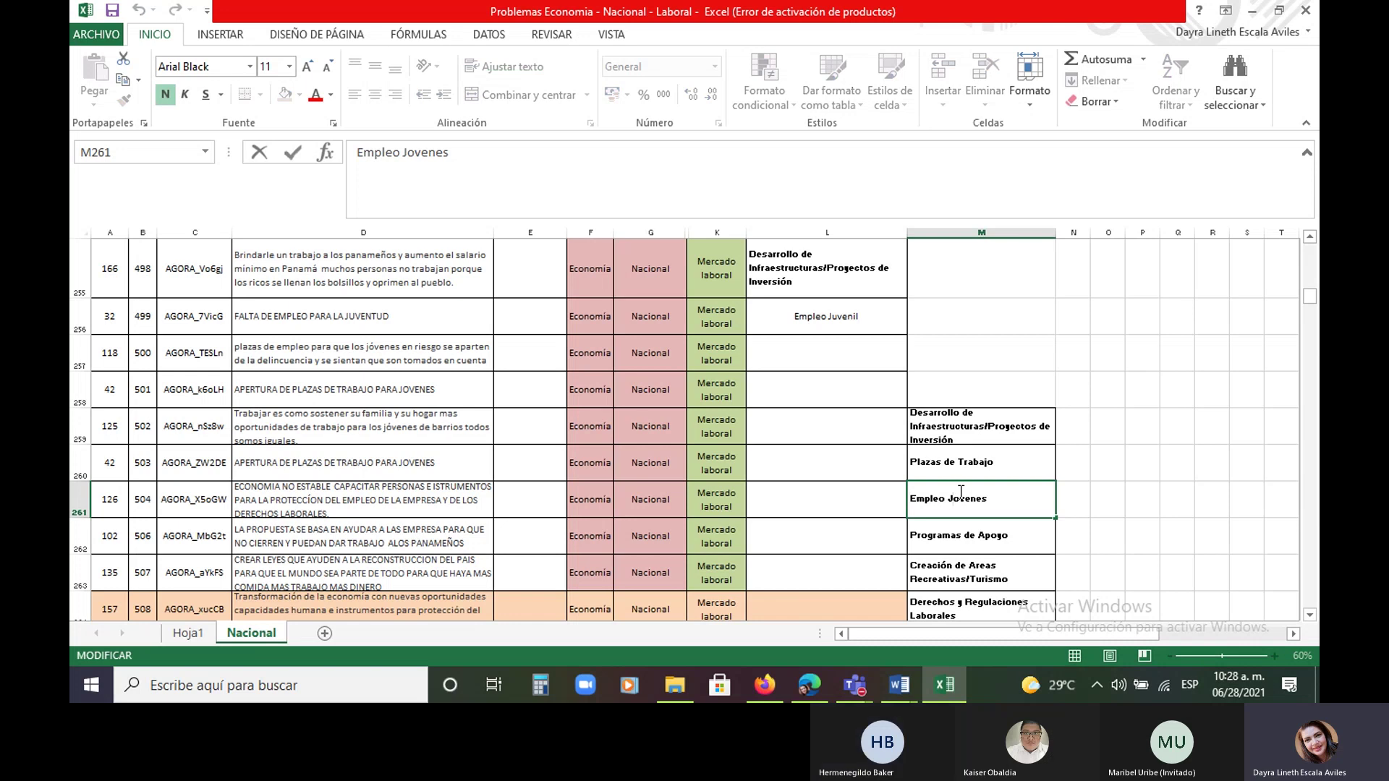
text(para)
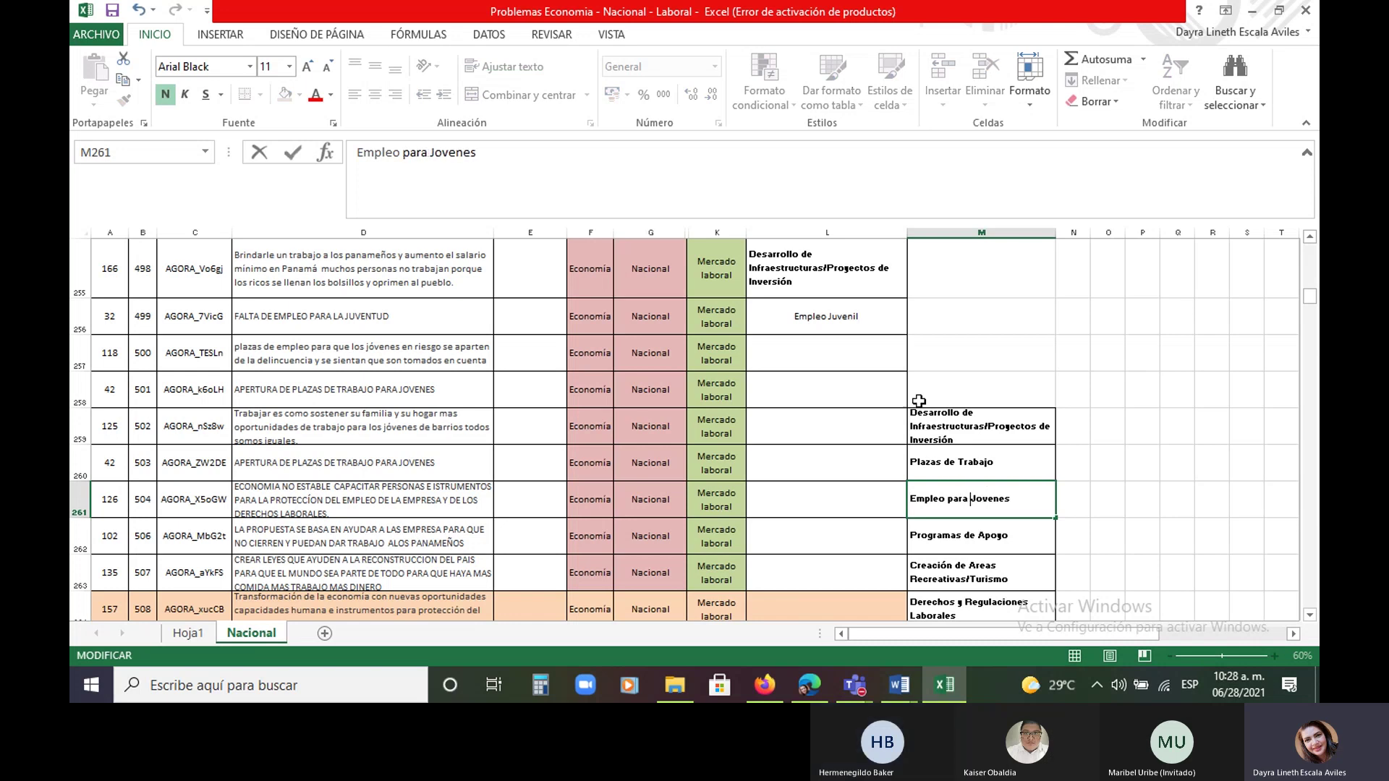
Change the subcategory in L256 to Empleo para jovenes
double_click(859, 316)
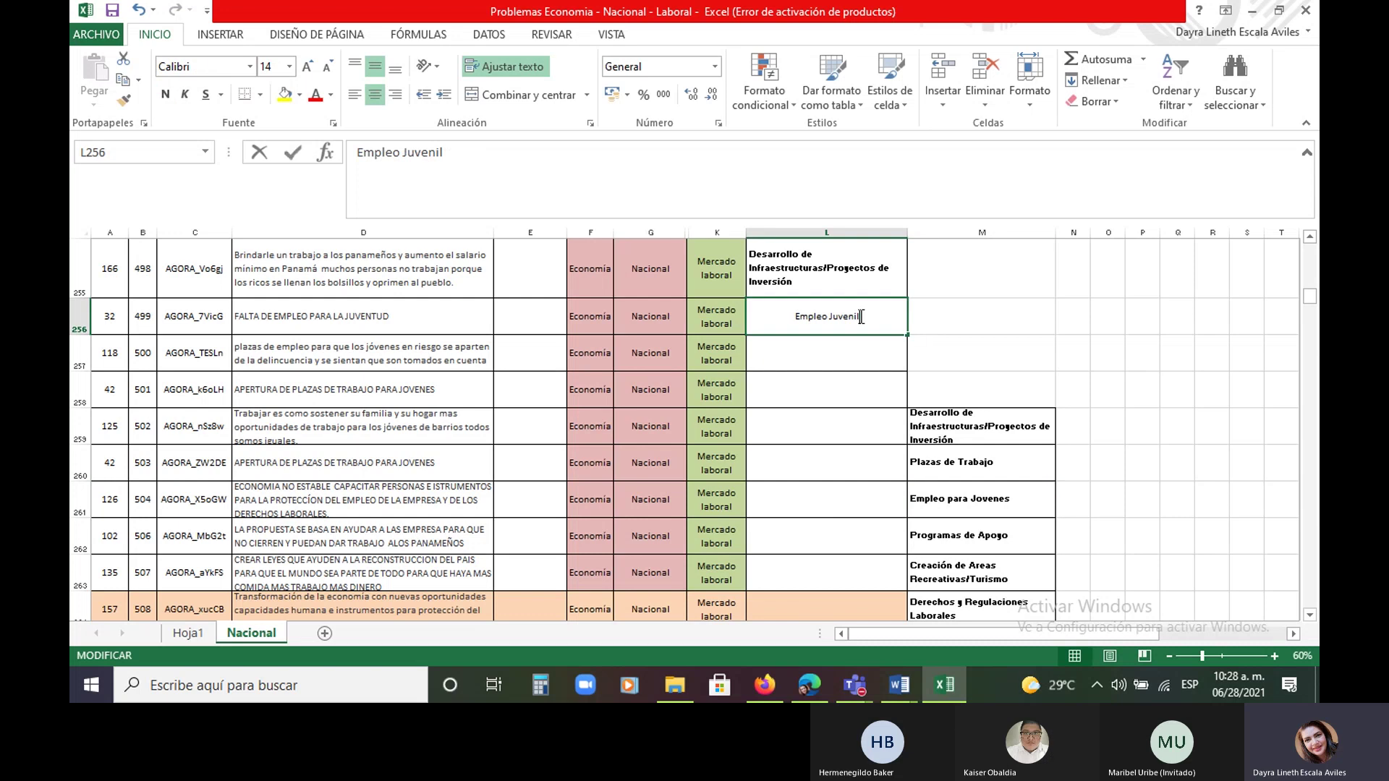
key(BackSpace)
key(BackSpace)
key(BackSpace)
key(BackSpace)
key(BackSpace)
key(BackSpace)
key(BackSpace)
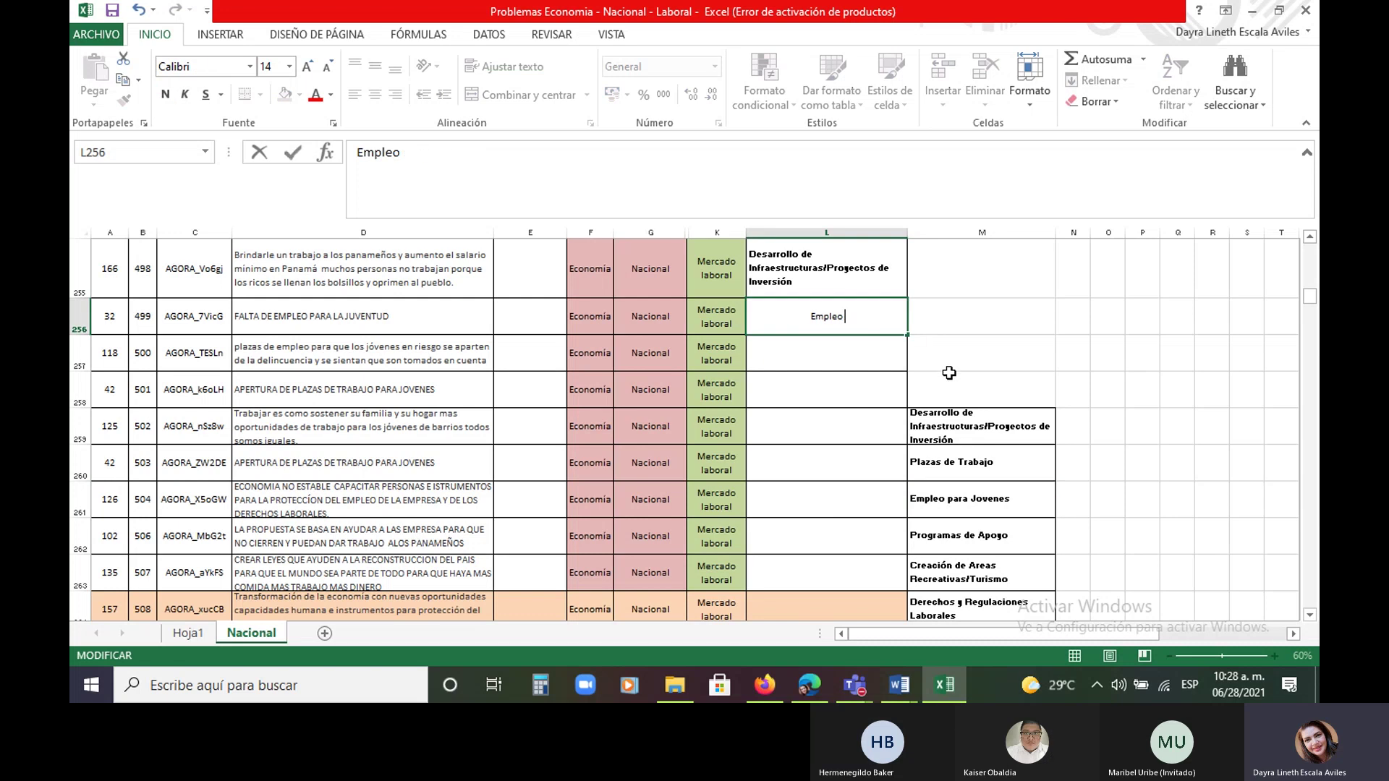
text(para jovenes)
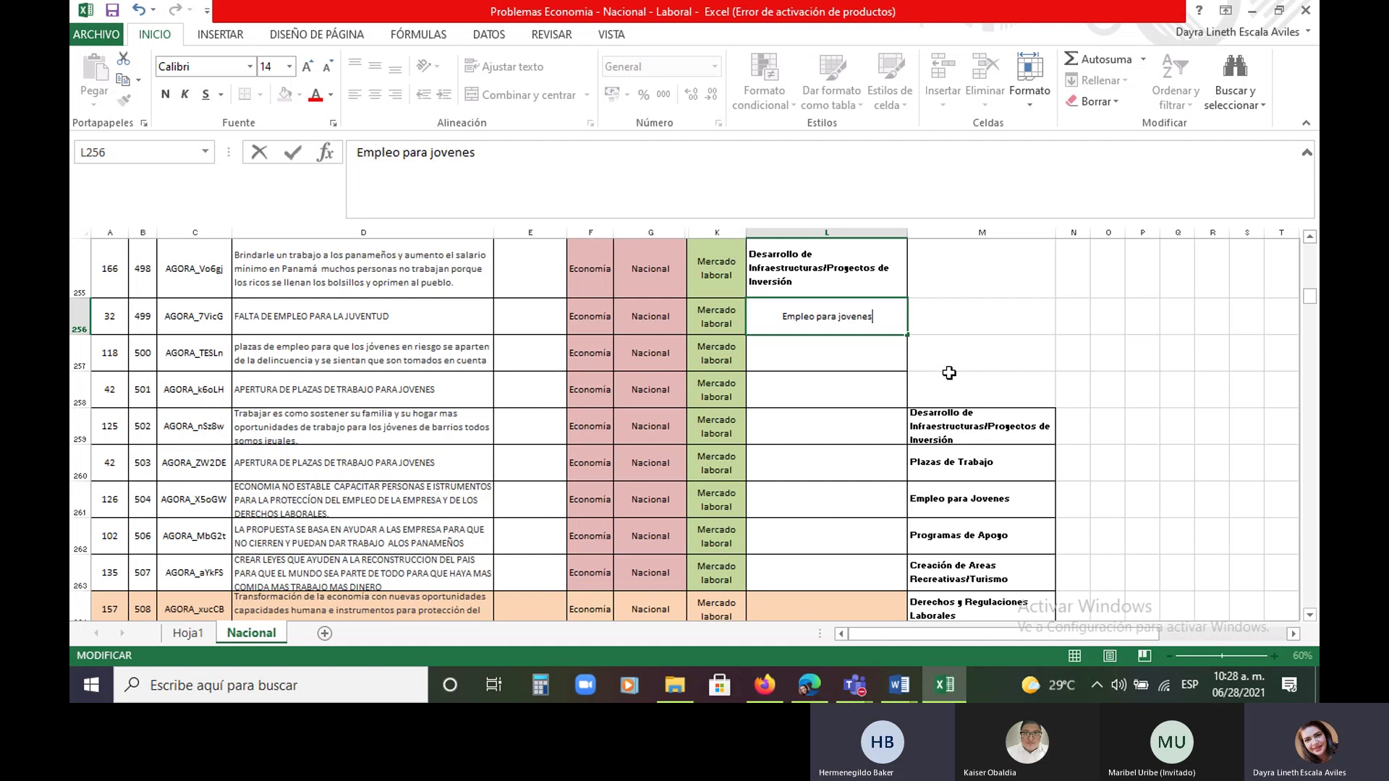
key(Return)
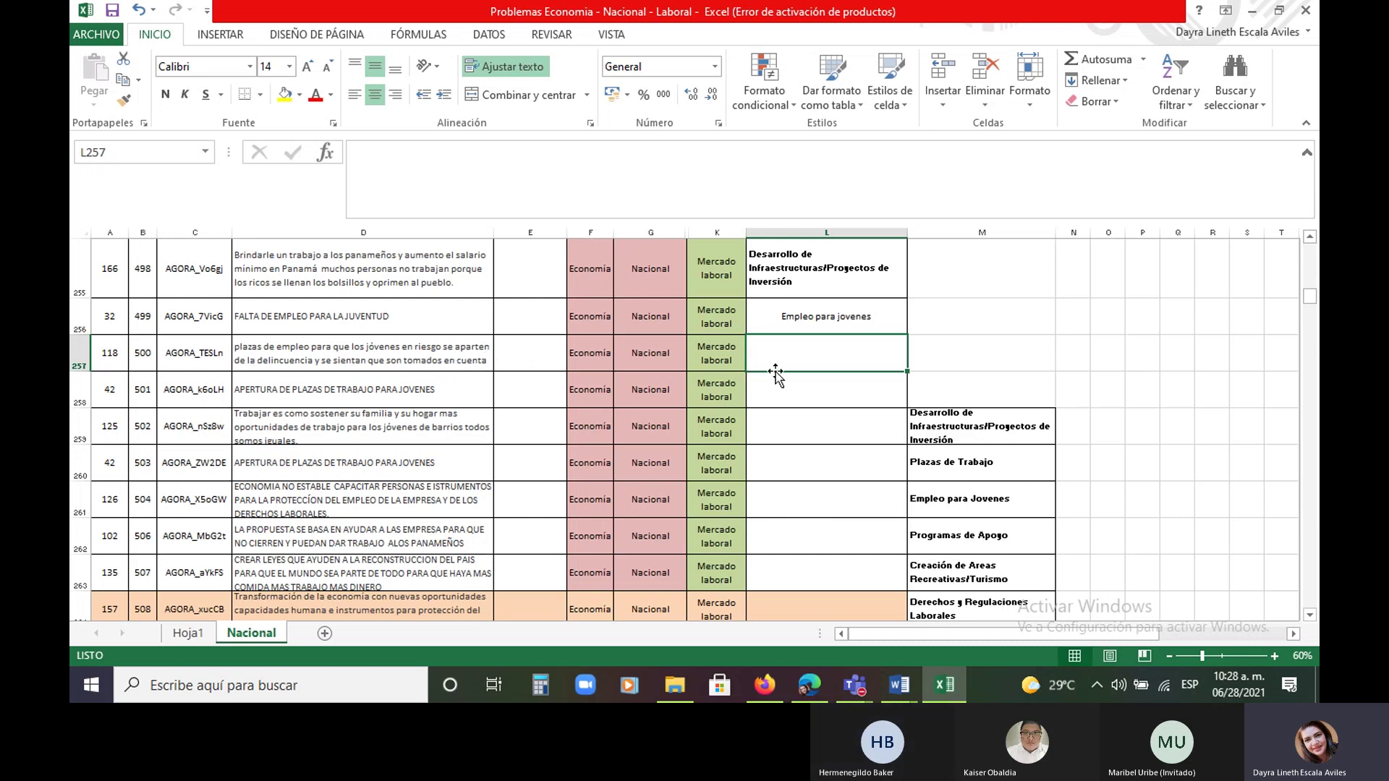
Enter Plaza de Trabajo as the subcategory in L257 for the proposal about jobs for at-risk youth
click(792, 392)
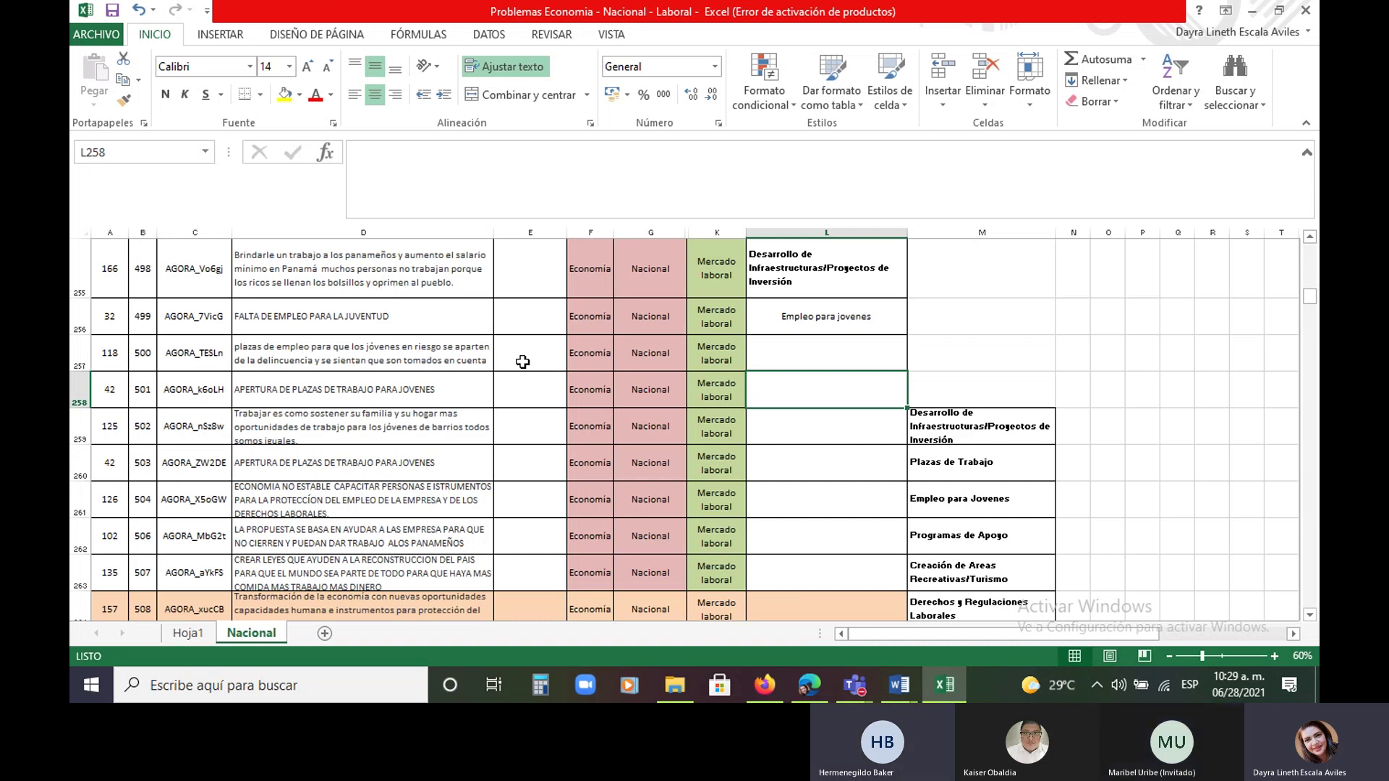
double_click(797, 351)
text(plaza de Trabajo)
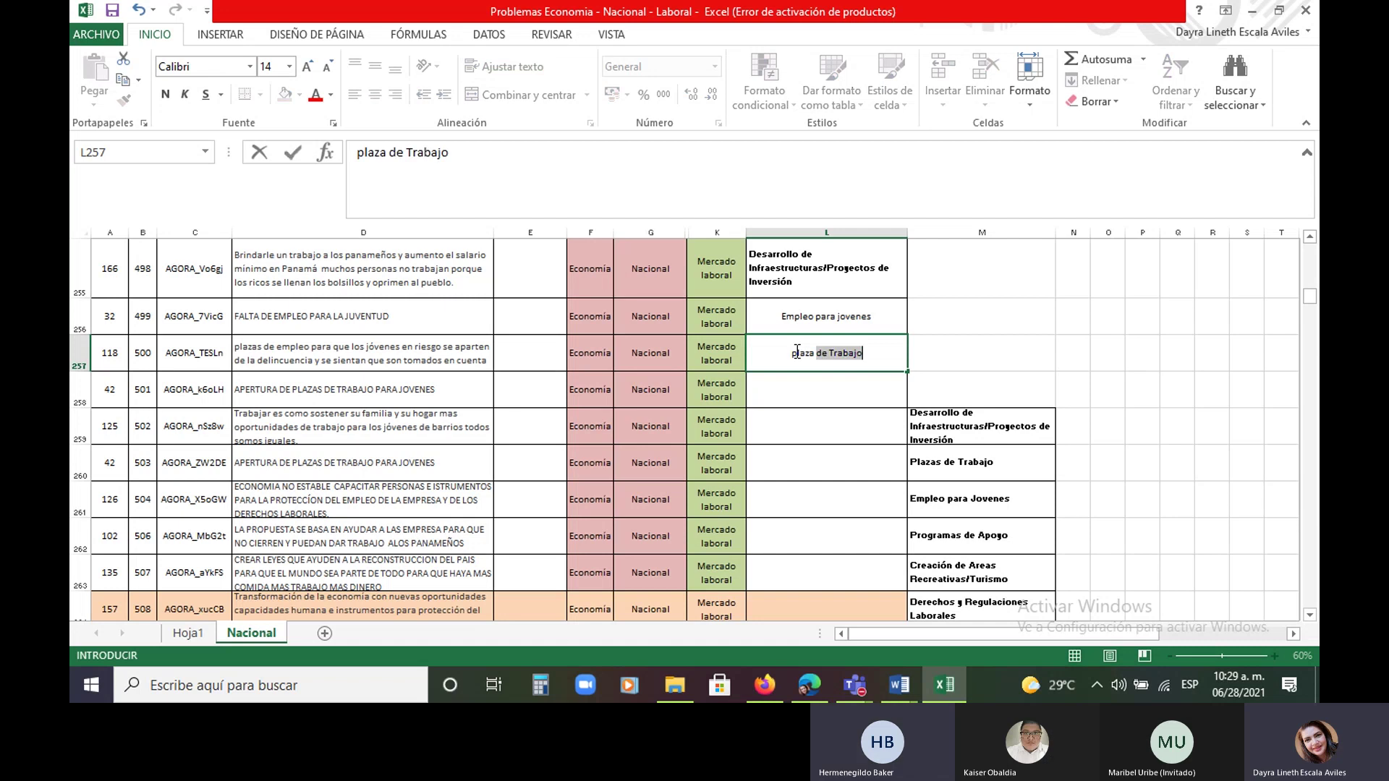
key(Return)
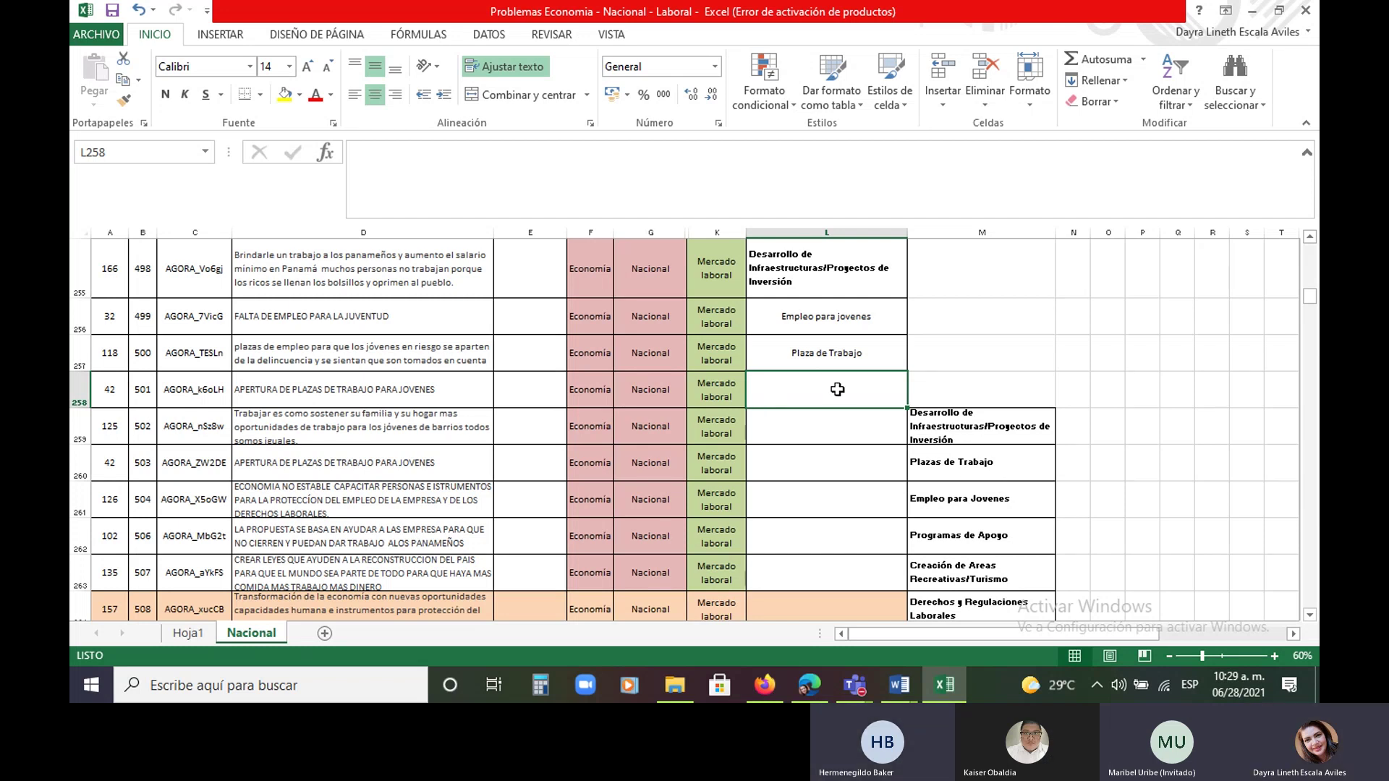
Enter Empleo para jovenes as the subcategory in L258 for the proposal on opening jobs for young people
text(emple)
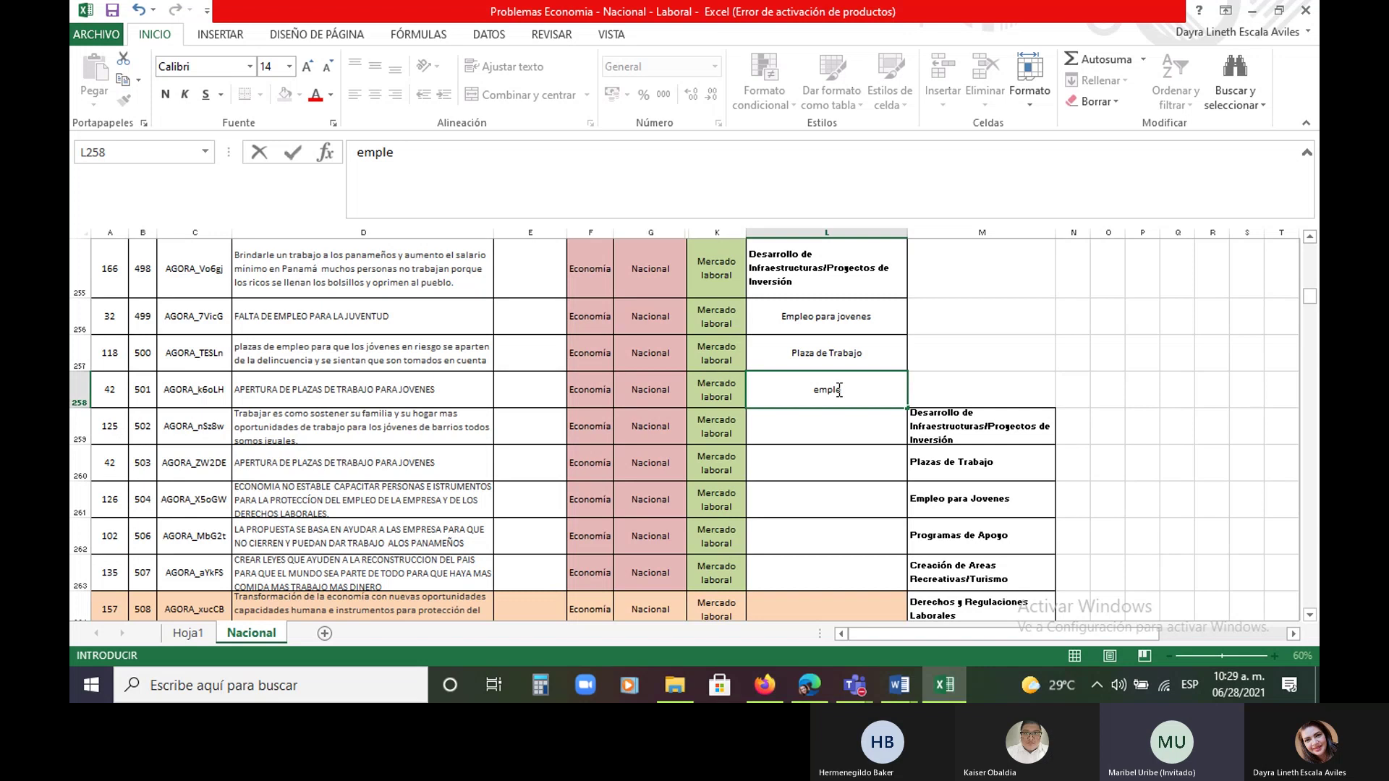
key(BackSpace)
key(BackSpace)
key(BackSpace)
key(BackSpace)
key(BackSpace)
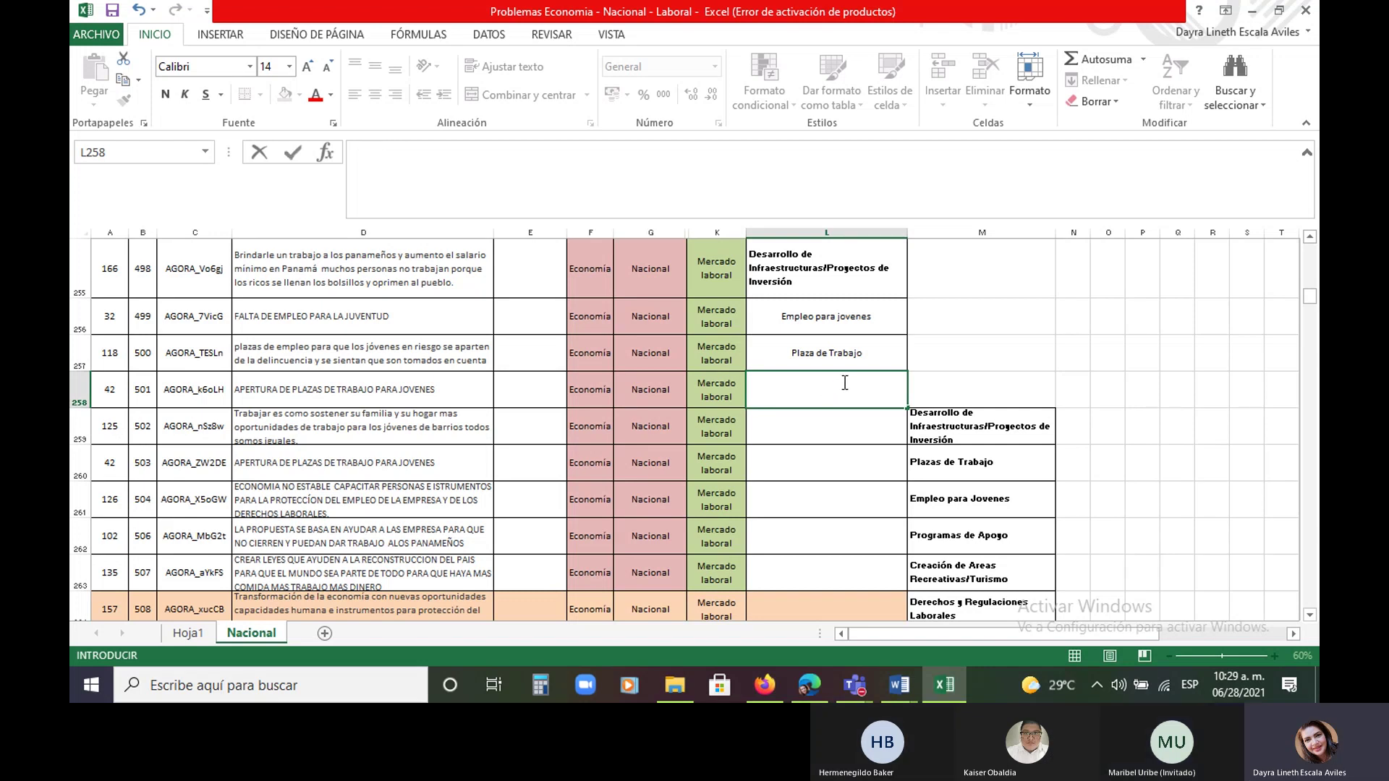
text(Empleo para)
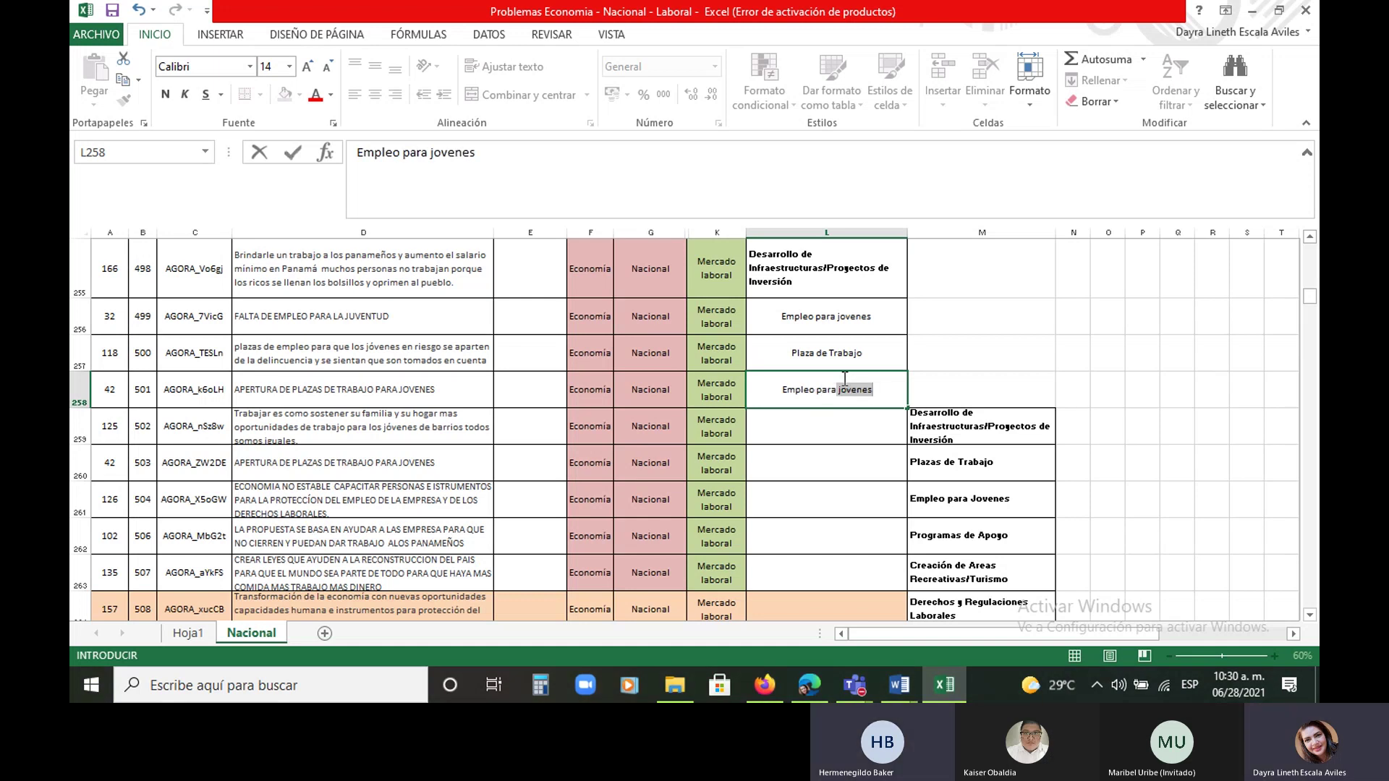
key(Return)
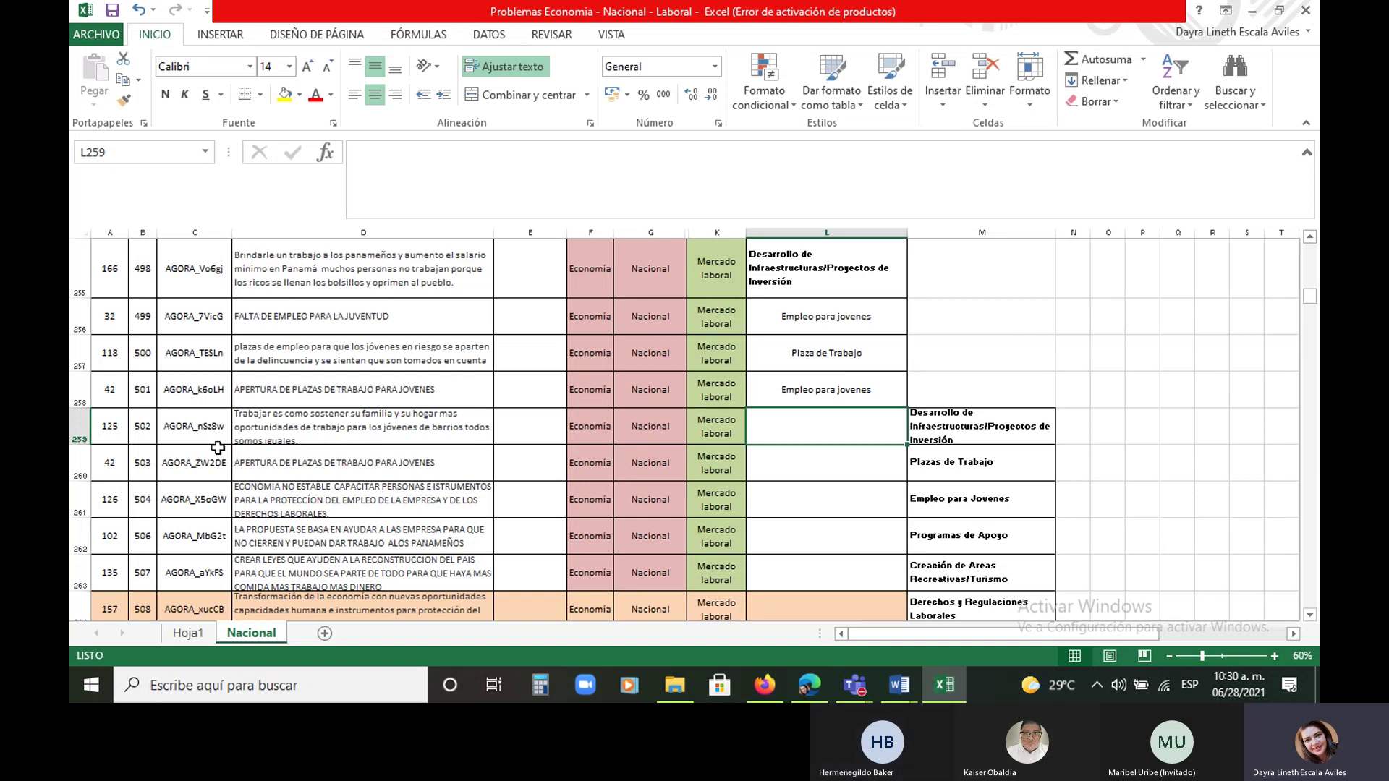
Make row 259 taller to fit its full proposal text and enter Plaza de Trabajo in L259
drag(77, 447, 77, 484)
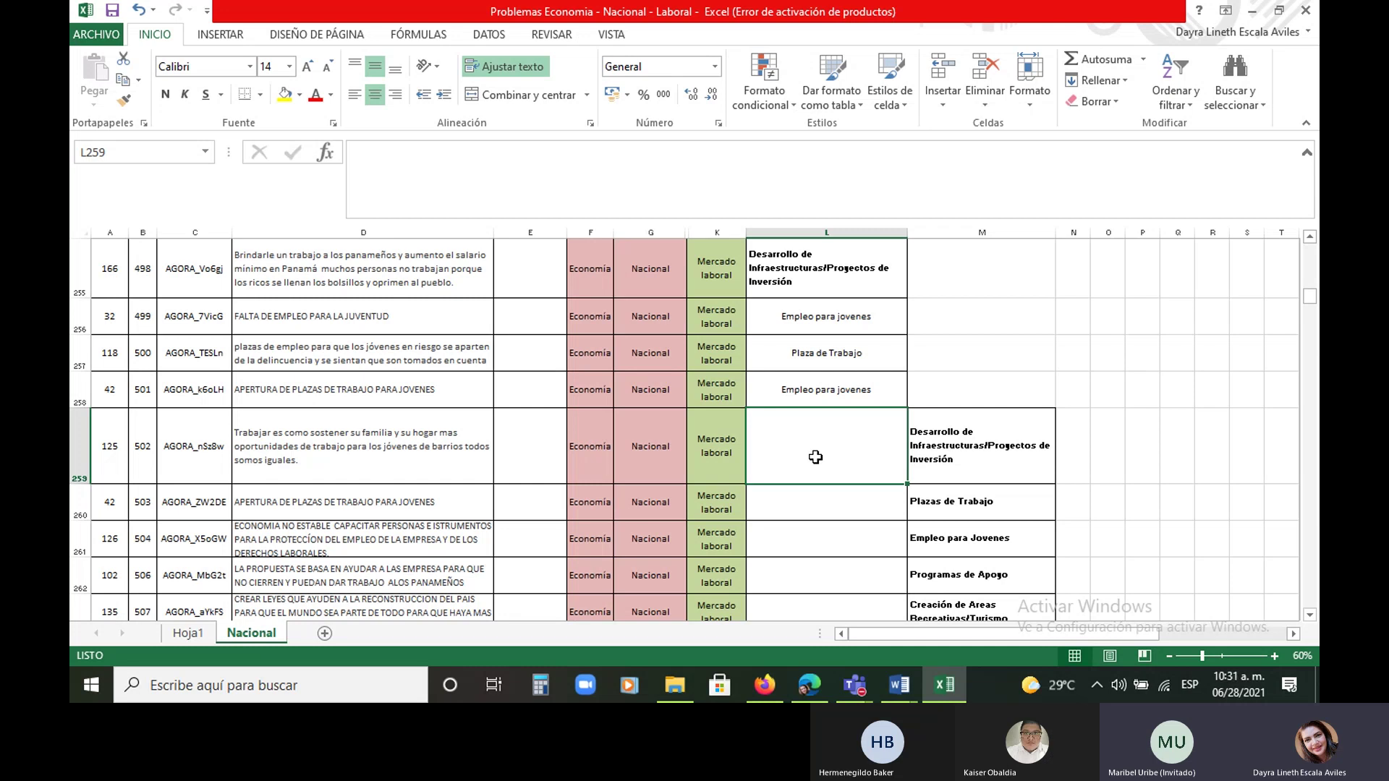
text(p)
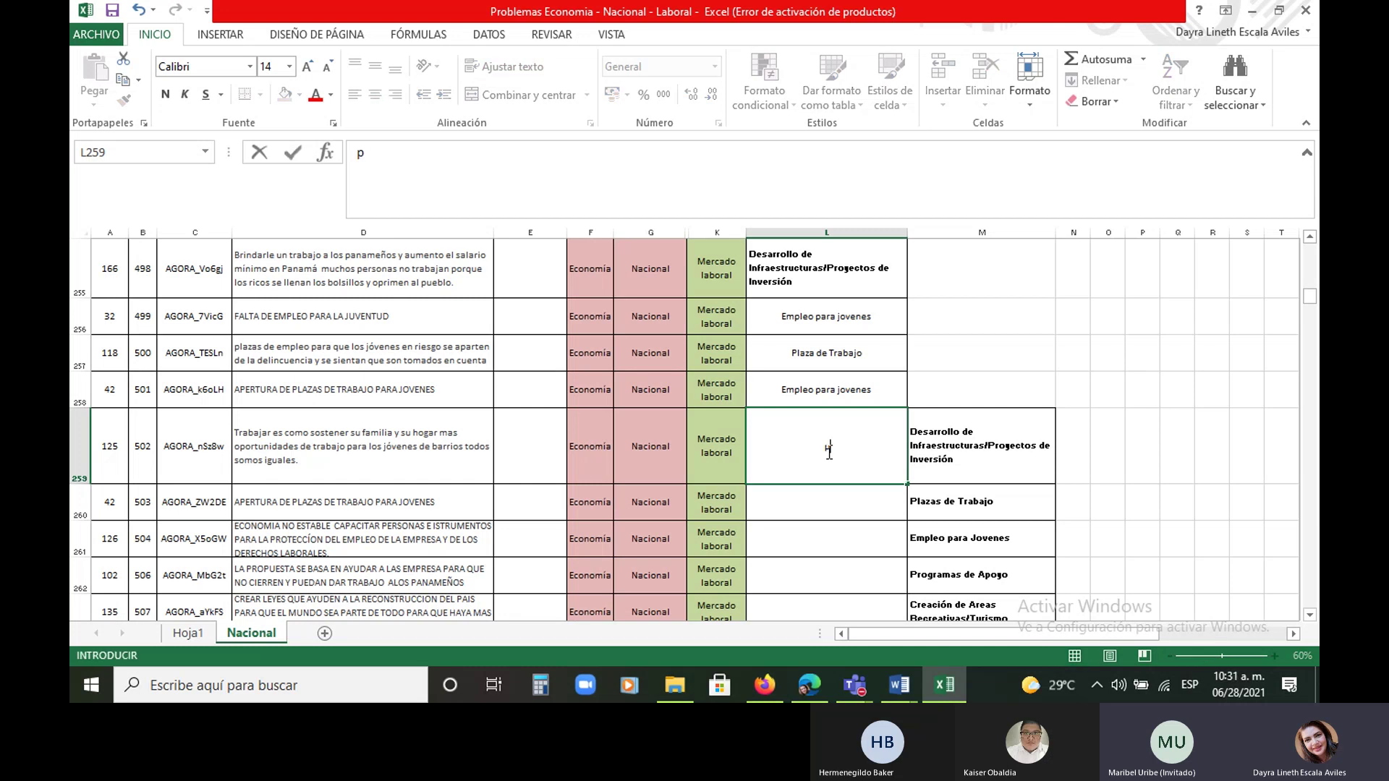
text(laza de)
key(Return)
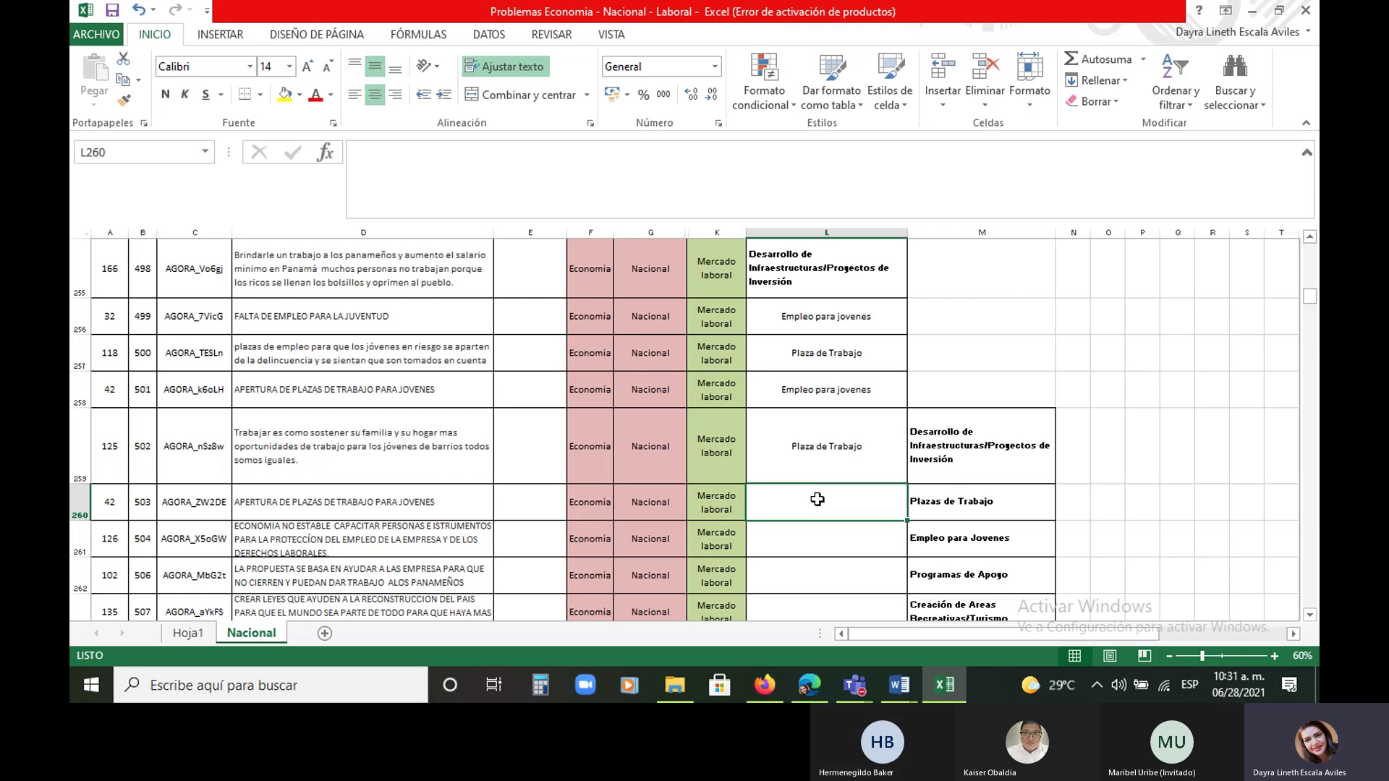
Enter empleo para jovenes in L260 and undo the Flash Fill applied to the other cells of column L
text(empleo para jovenes)
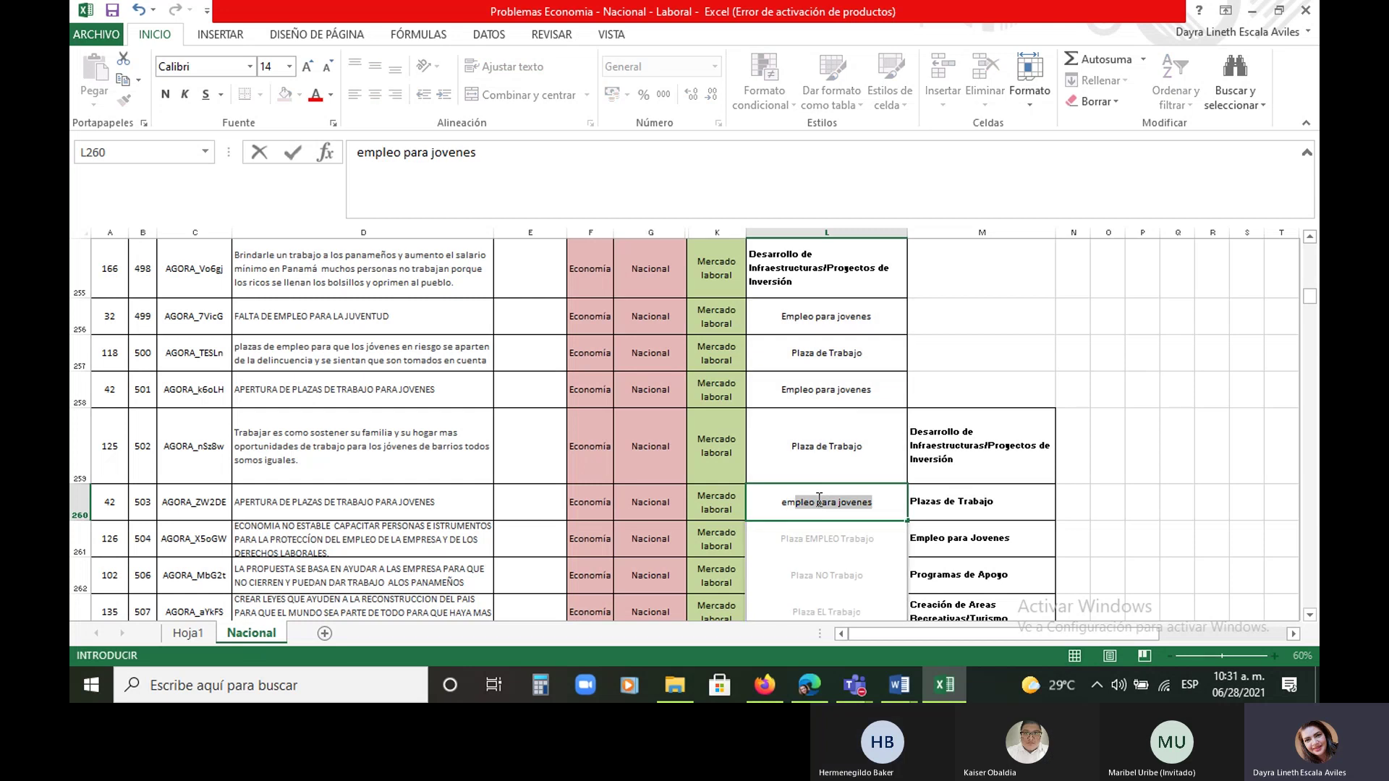
key(Return)
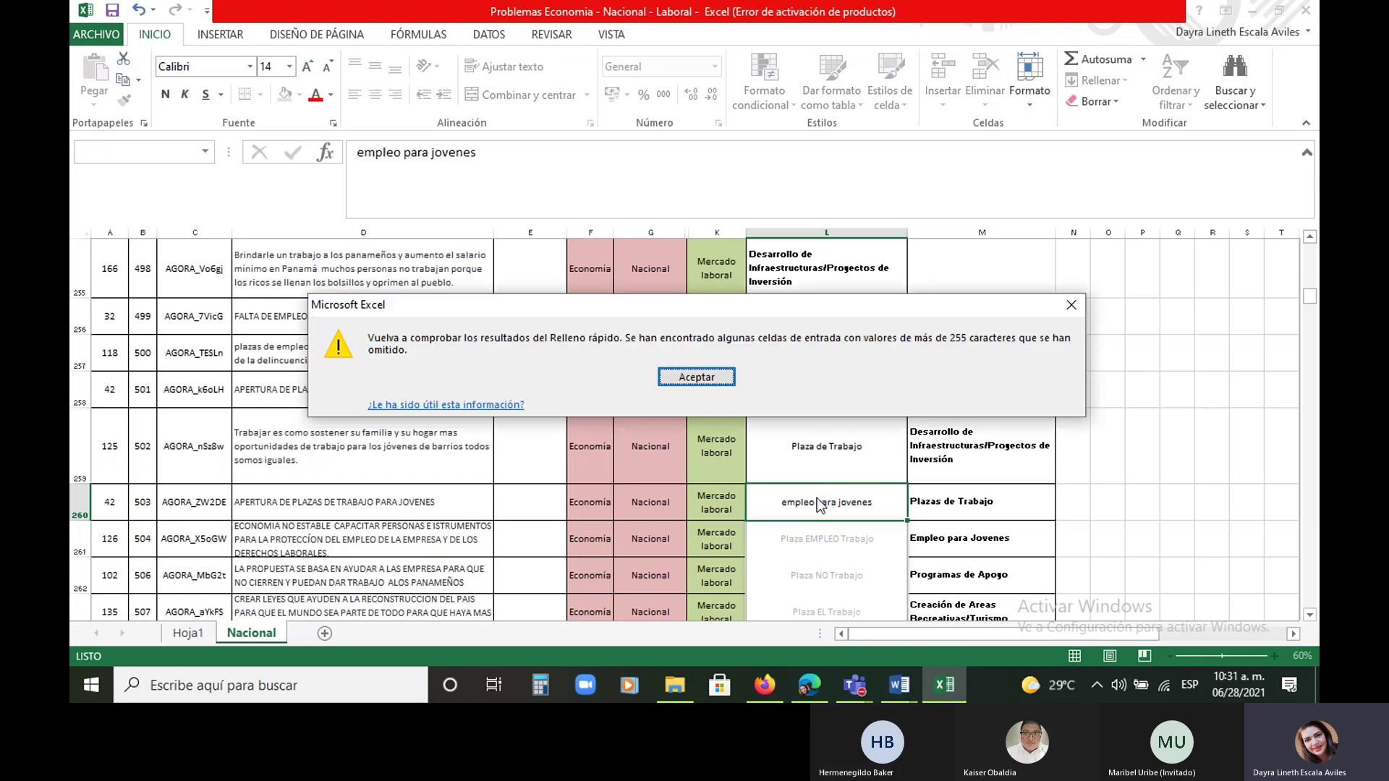
click(1072, 305)
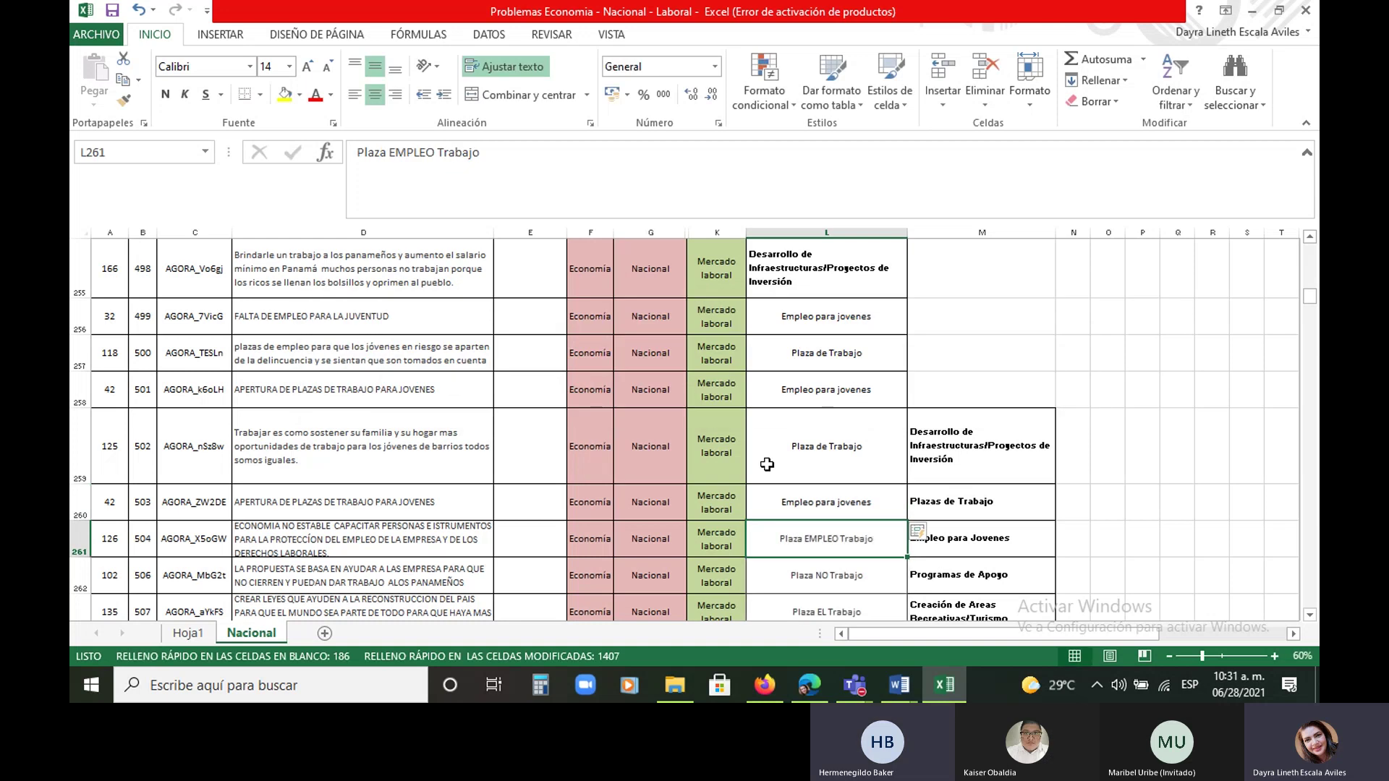
click(137, 11)
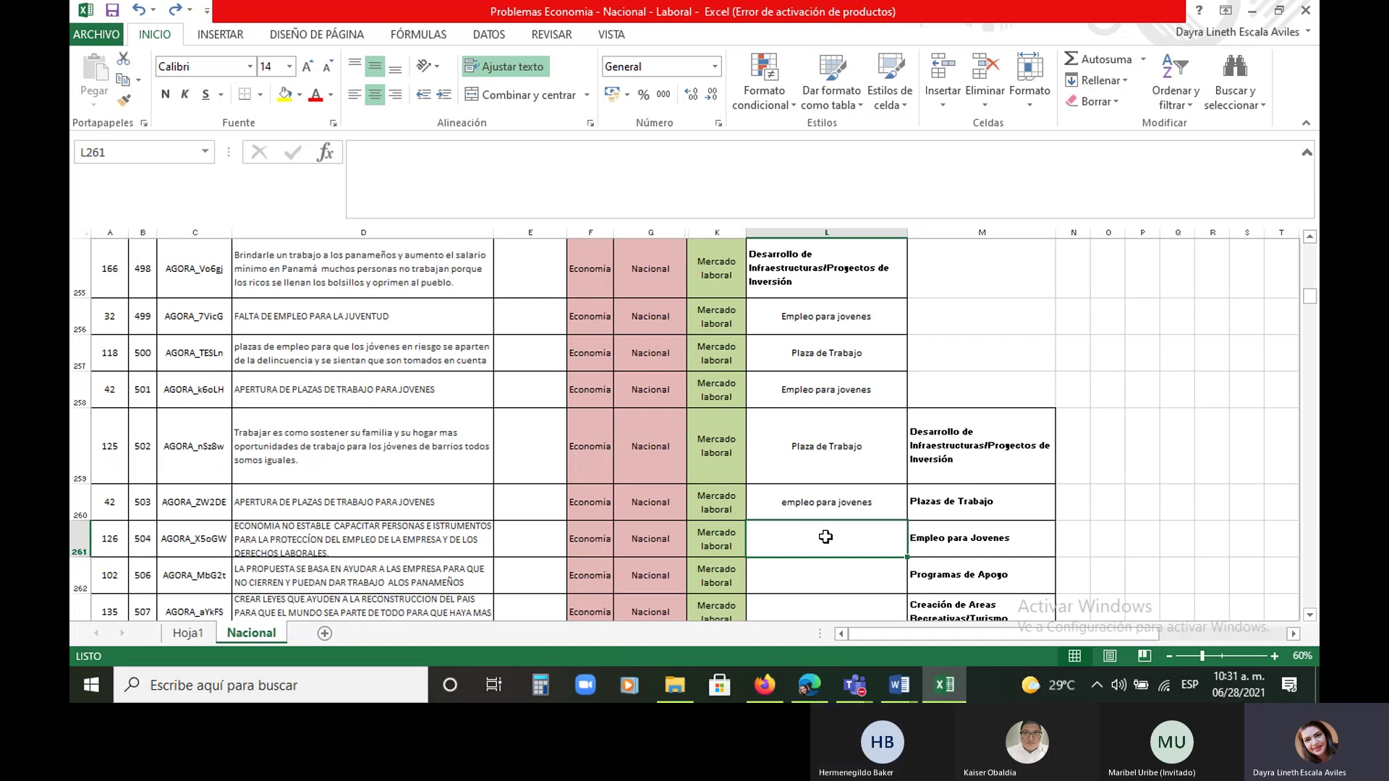
Make row 261 taller so the full proposal text on job protection and labour rights fits
scroll(809, 545, down, 1)
scroll(809, 545, down, 1)
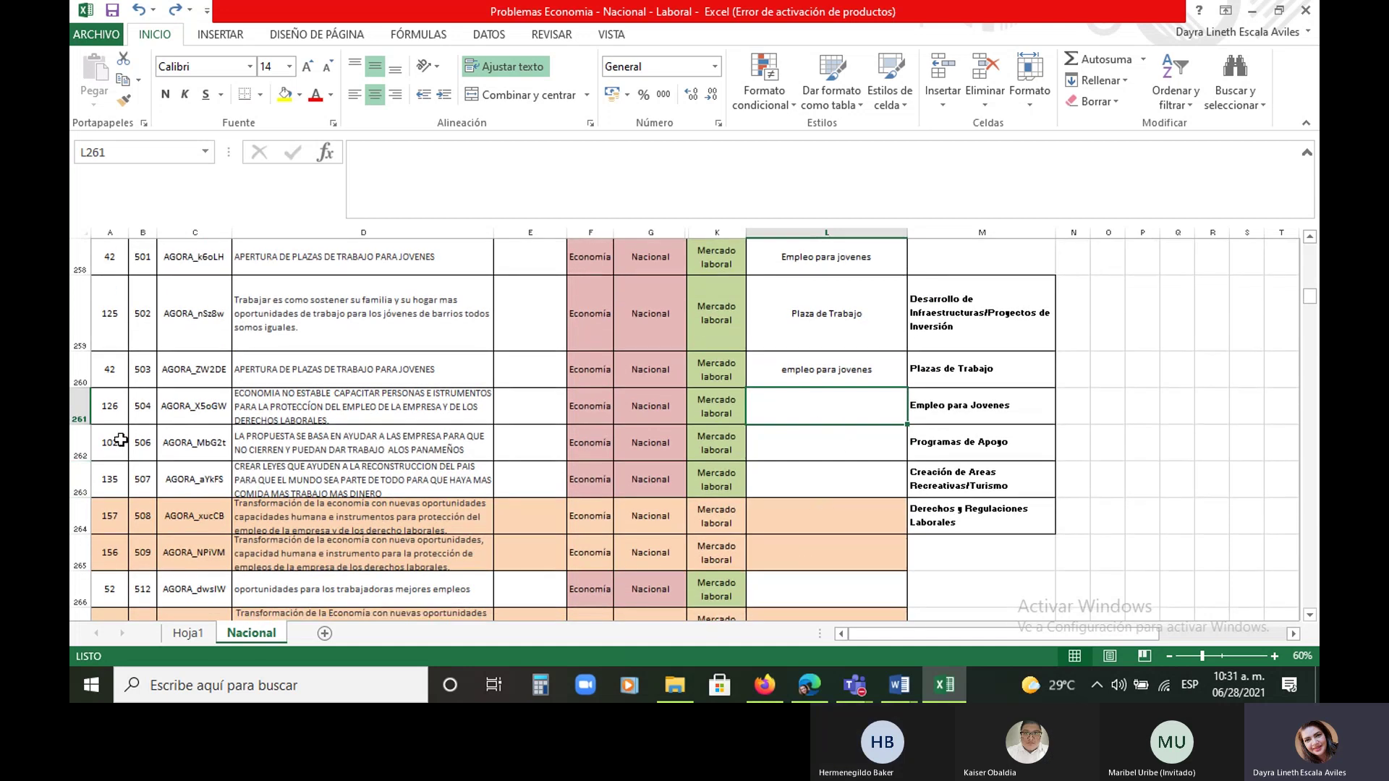
drag(77, 426, 76, 453)
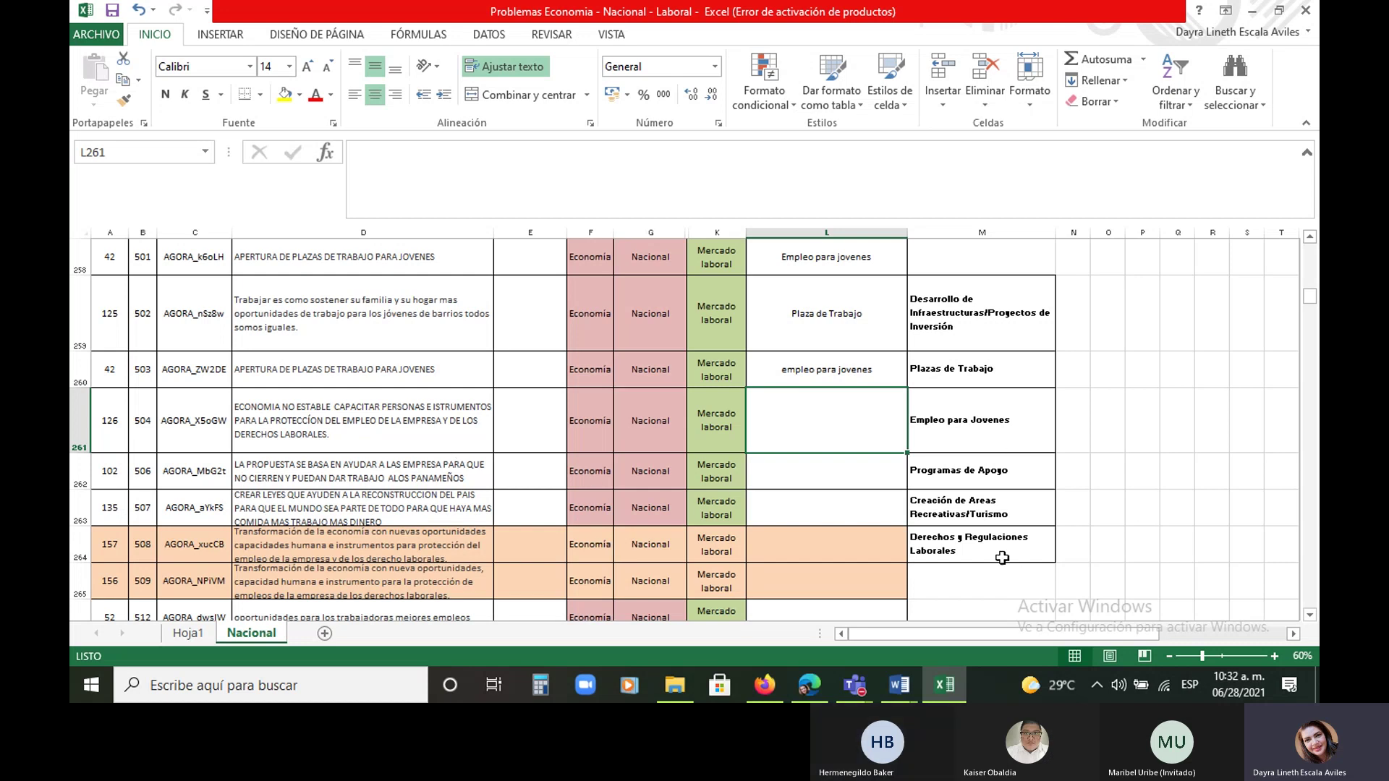
click(927, 313)
right_click(927, 313)
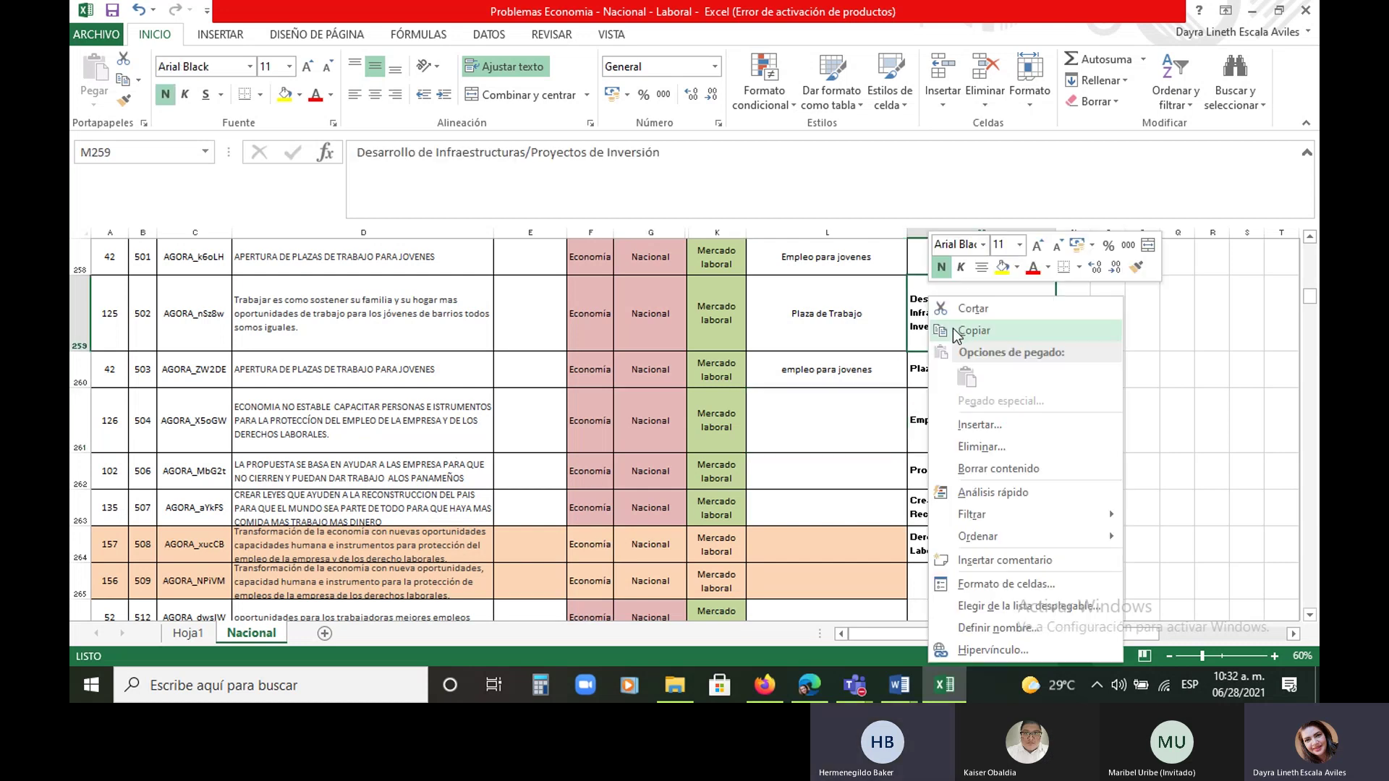
key(Escape)
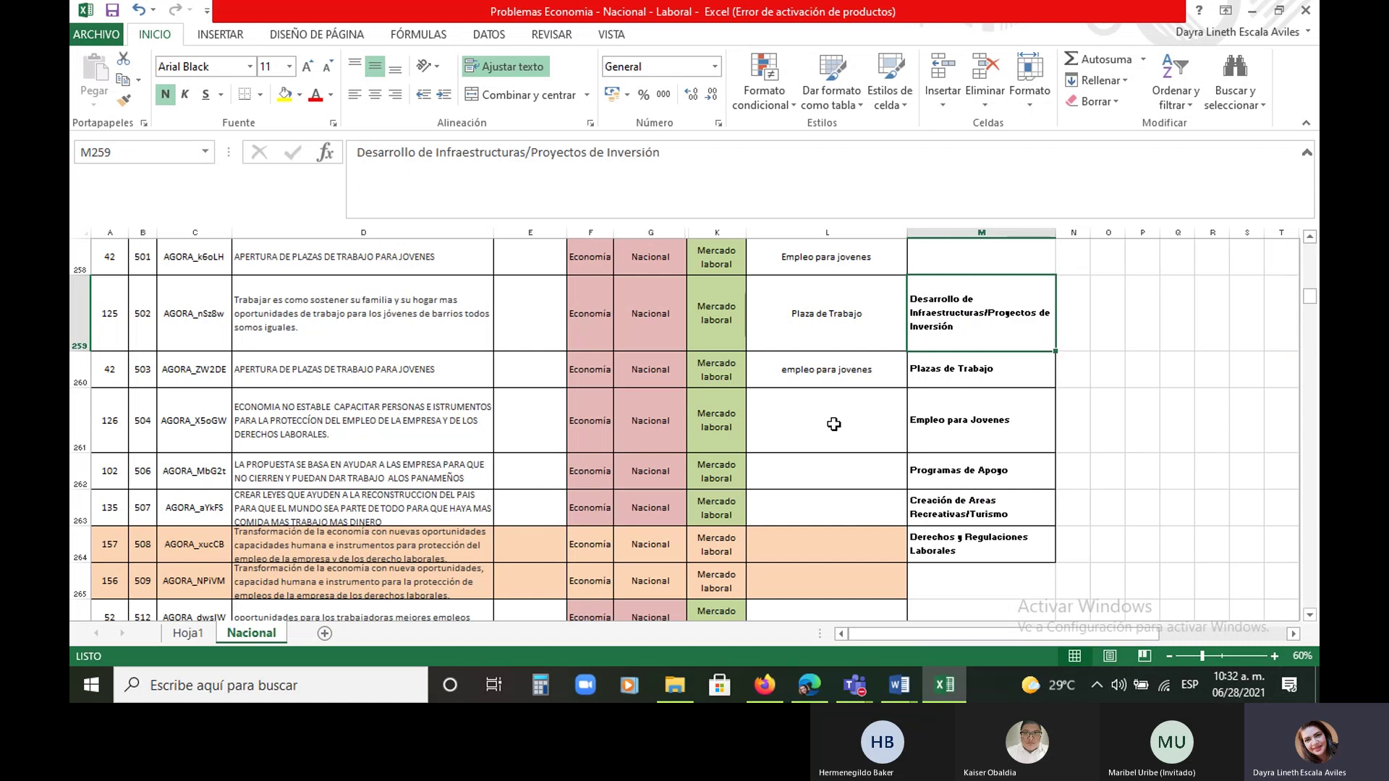
click(817, 440)
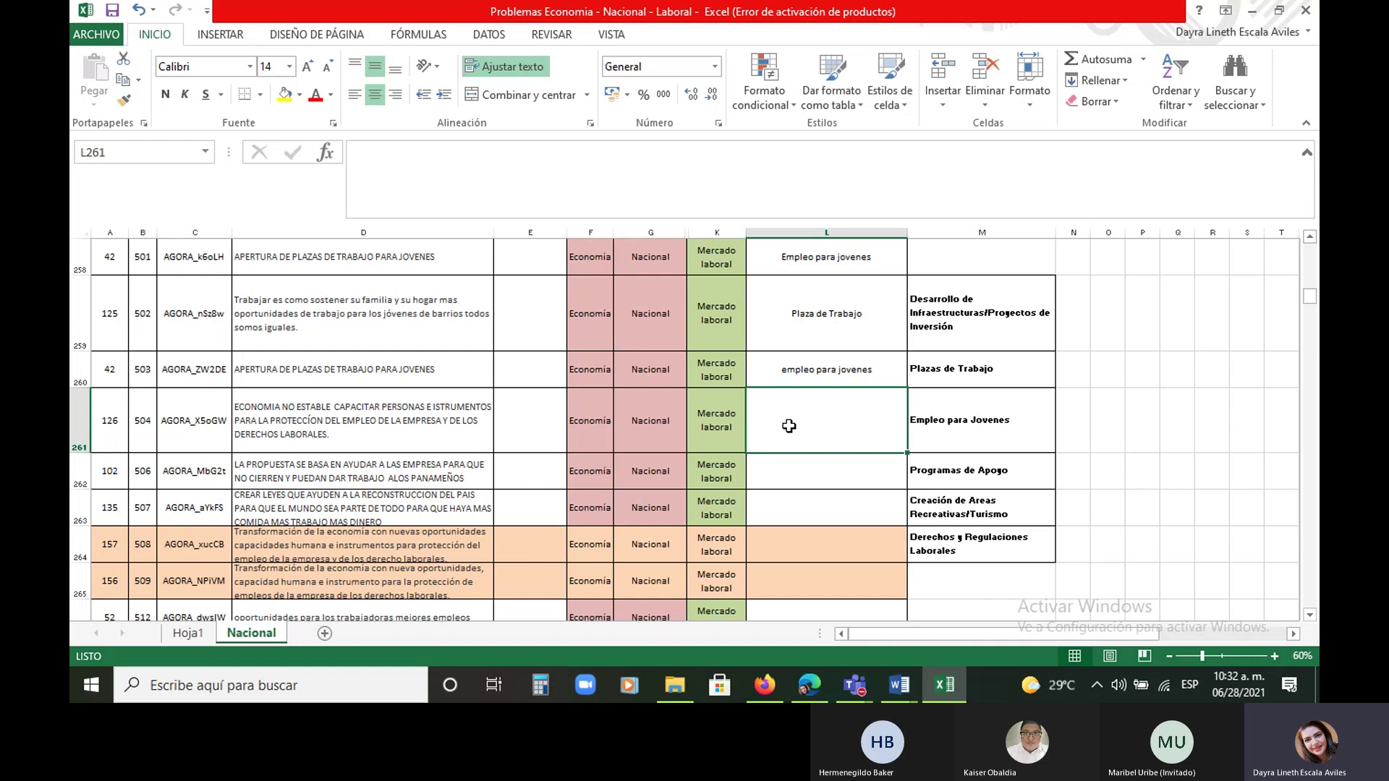
Copy the Desarrollo de Infraestructuras/Proyectos de Inversión category from M259 into L264:L265
click(960, 314)
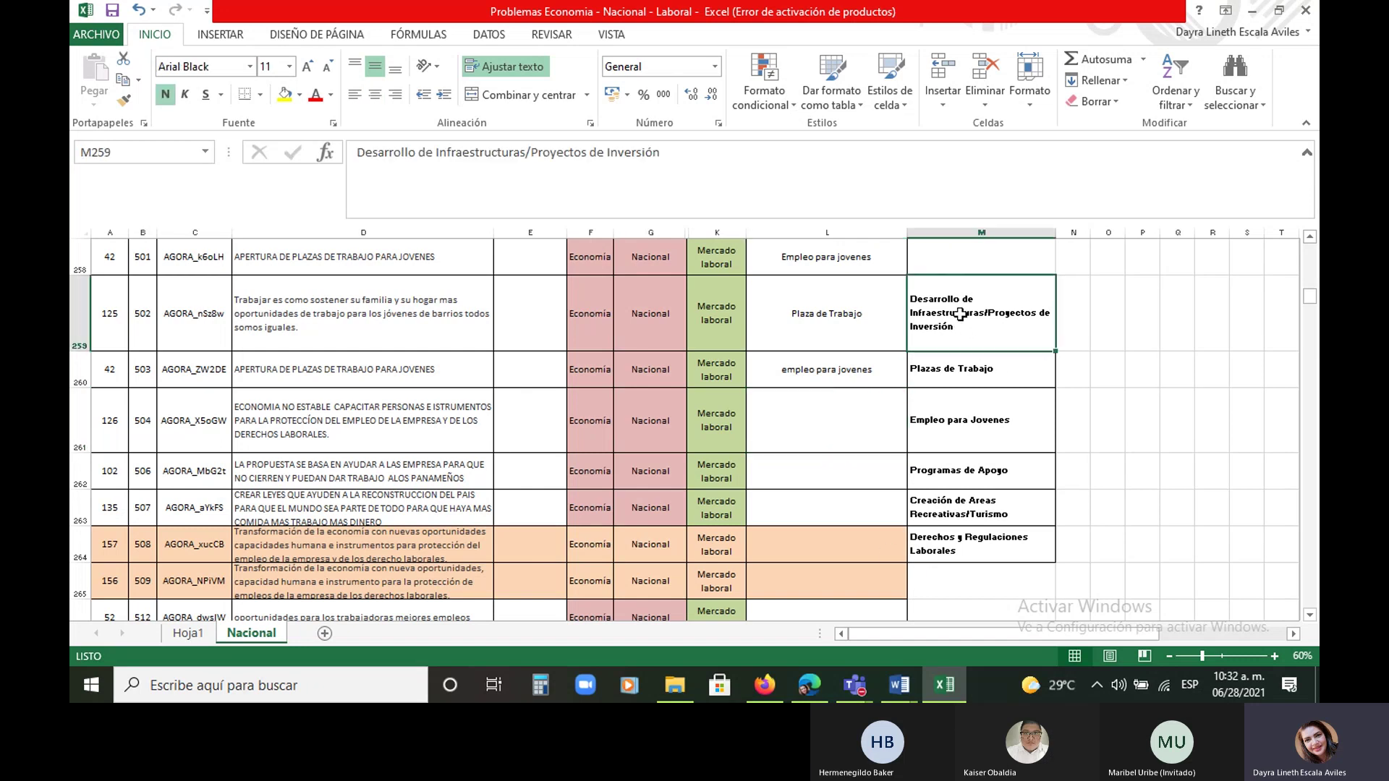
right_click(960, 314)
click(1009, 331)
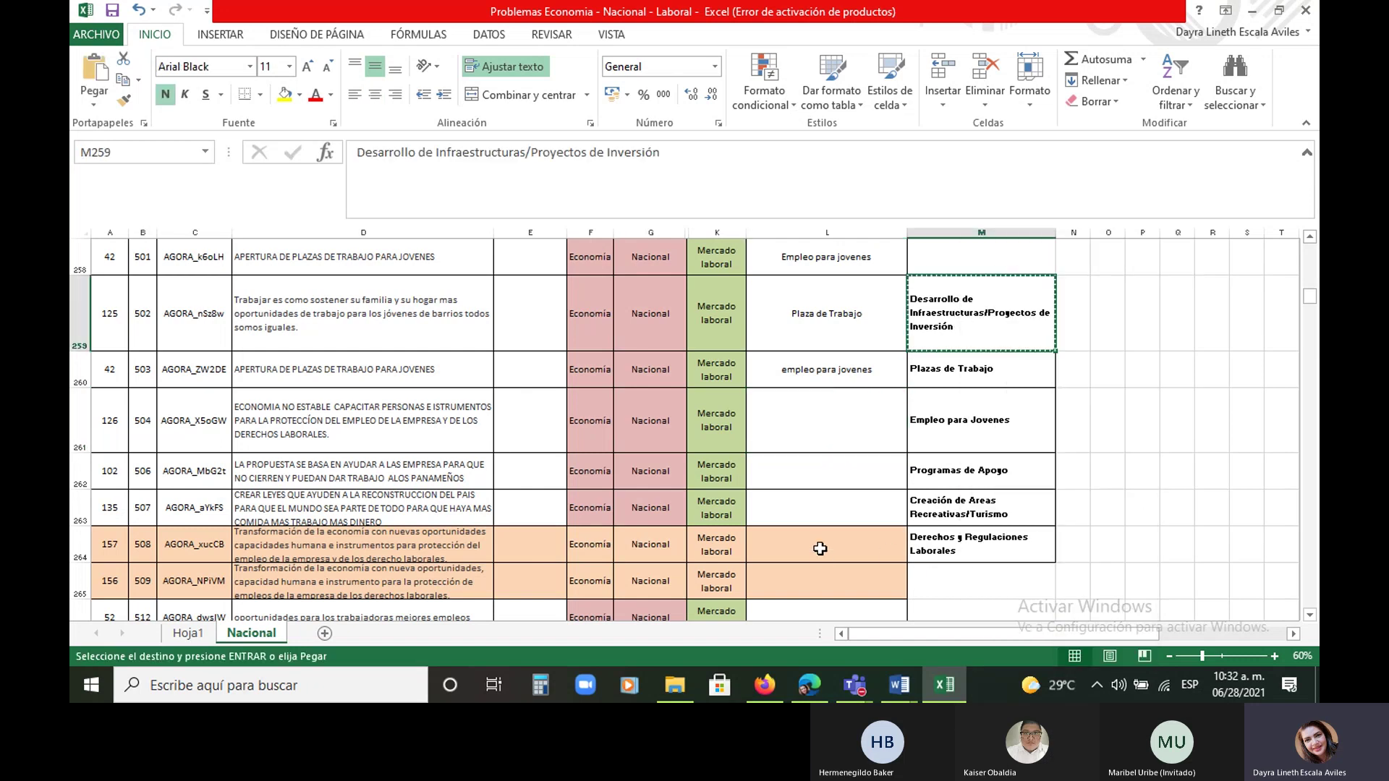
drag(820, 548, 825, 582)
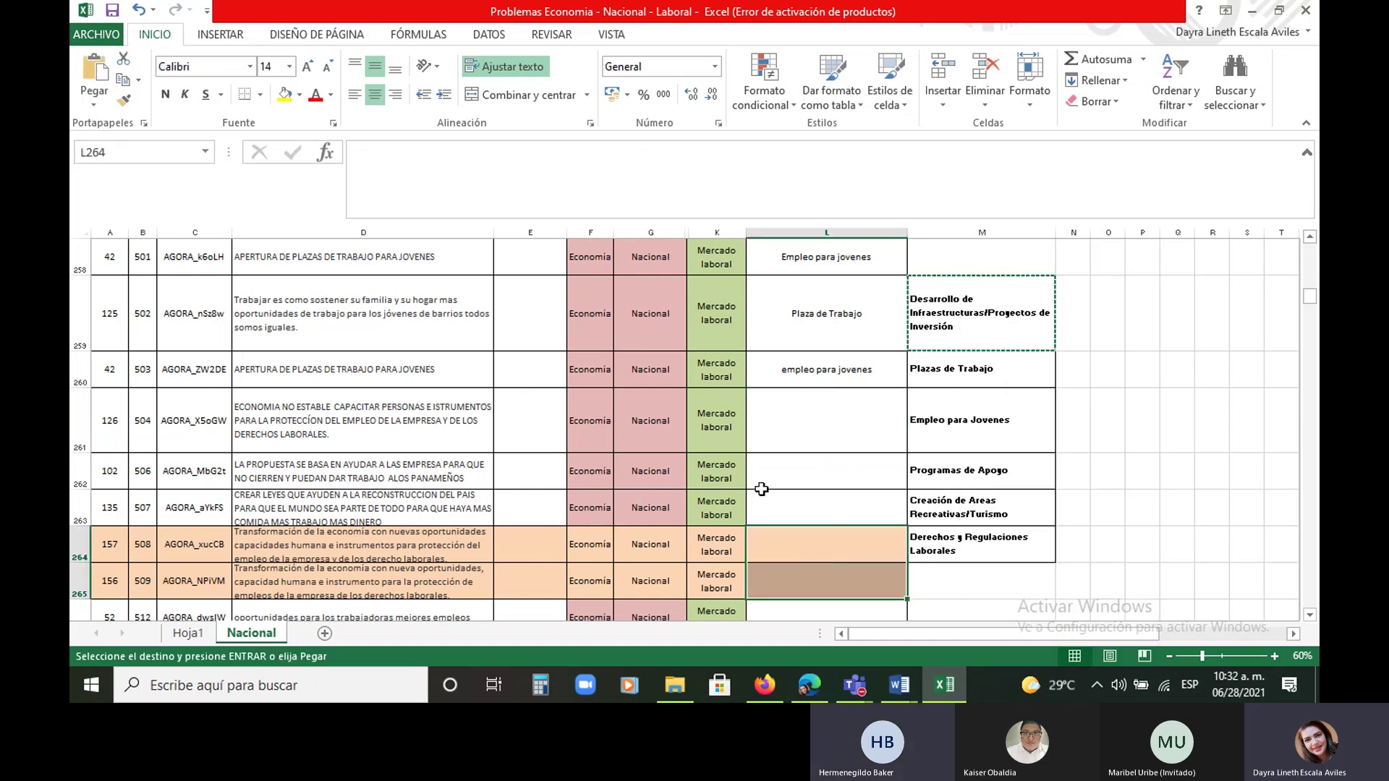
click(93, 64)
click(790, 431)
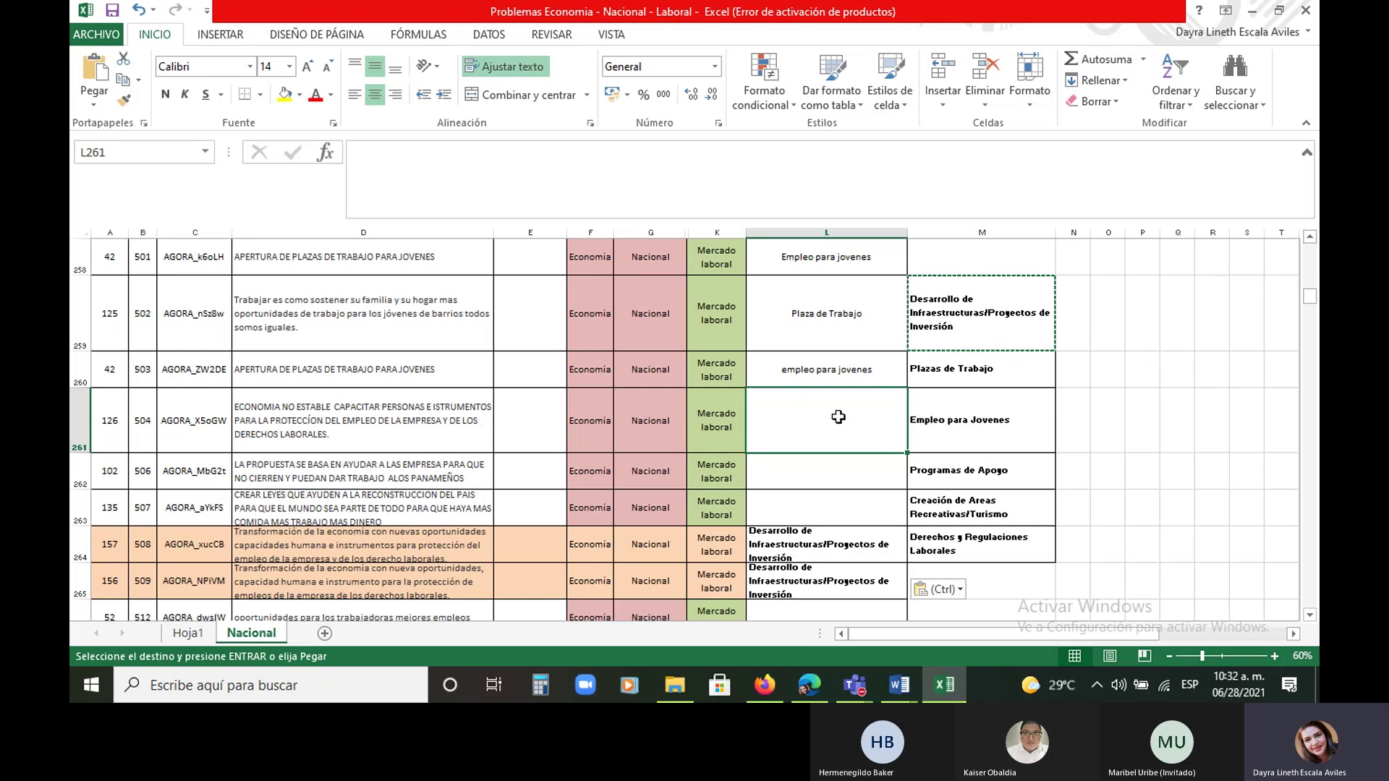
key(Escape)
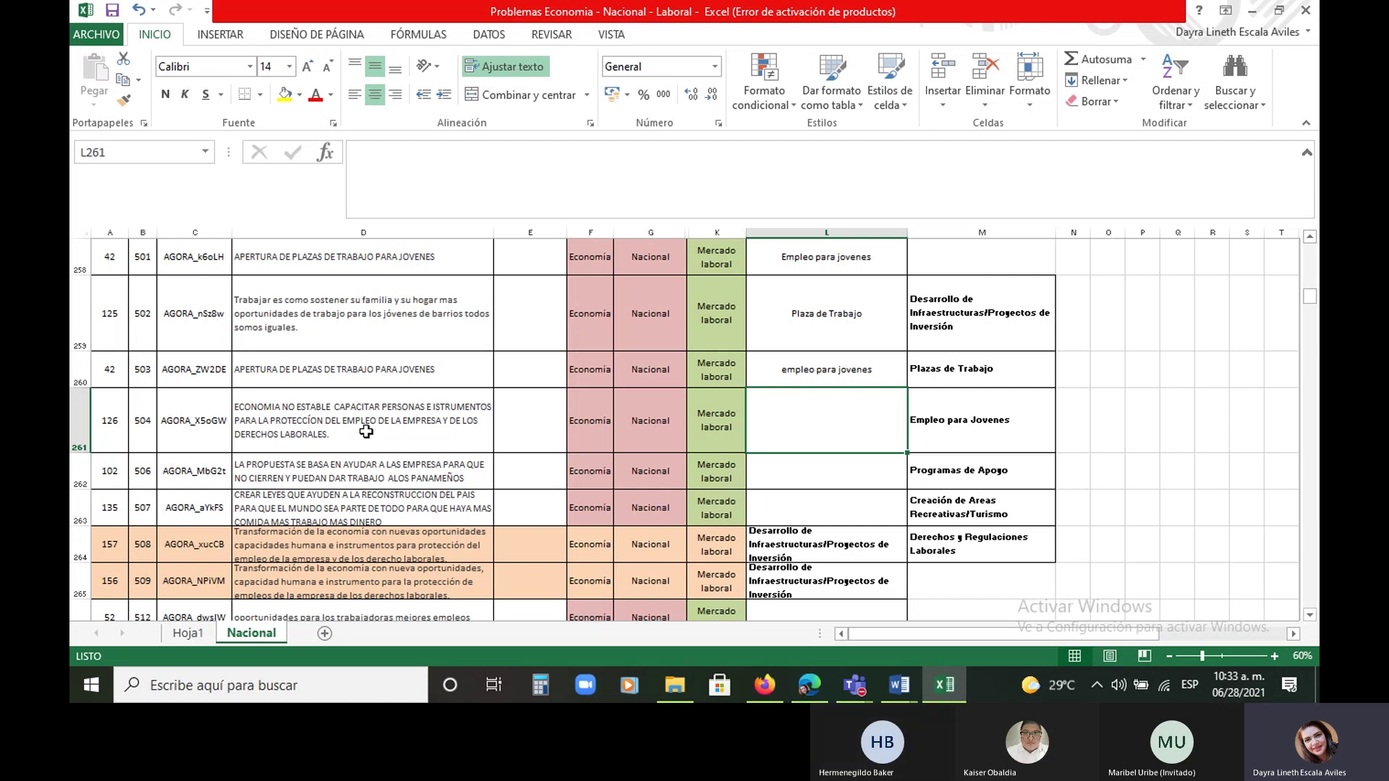
Fill the empty subcategory cell L261 with yellow to mark the proposal as pending
click(485, 434)
click(818, 429)
click(286, 94)
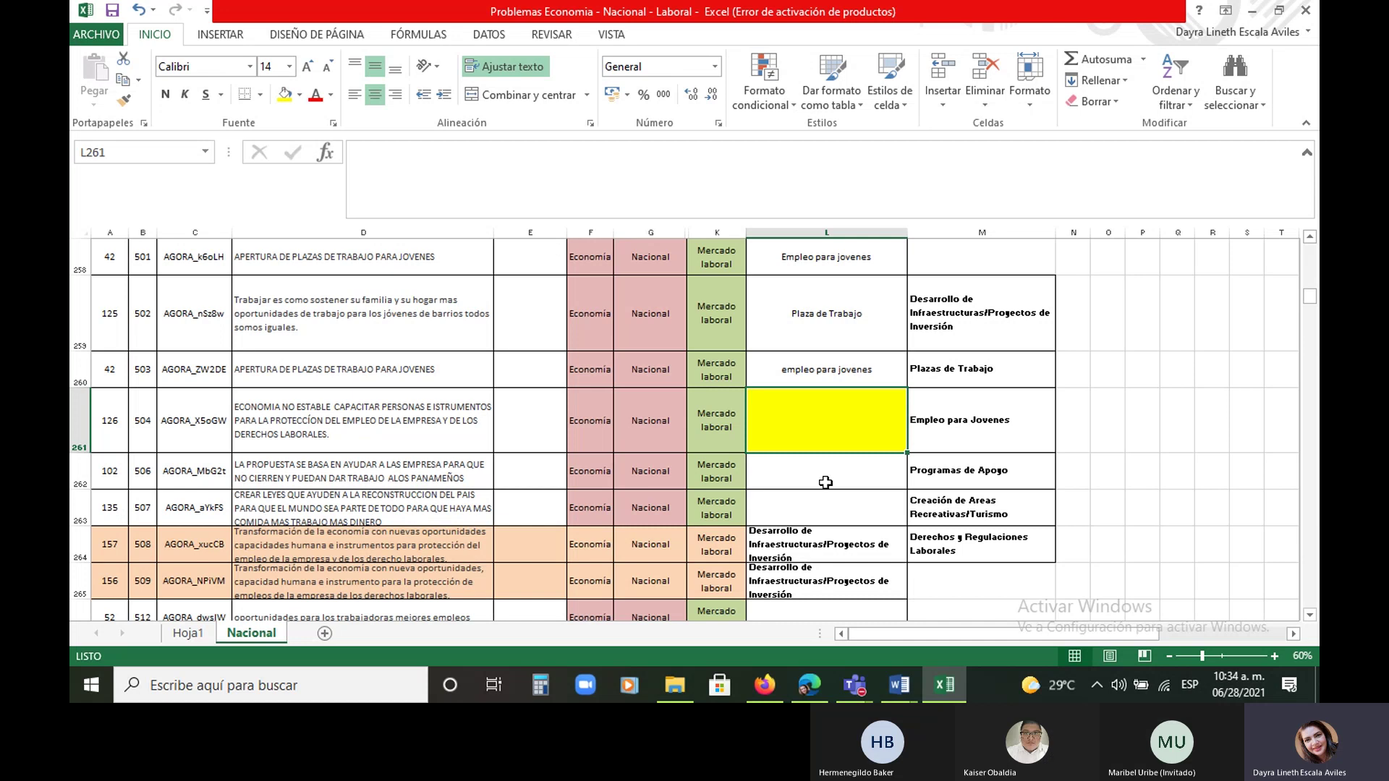
Make row 262 slightly taller and enter Programas de Apoyo in L262 for the proposal on helping companies stay open
click(833, 460)
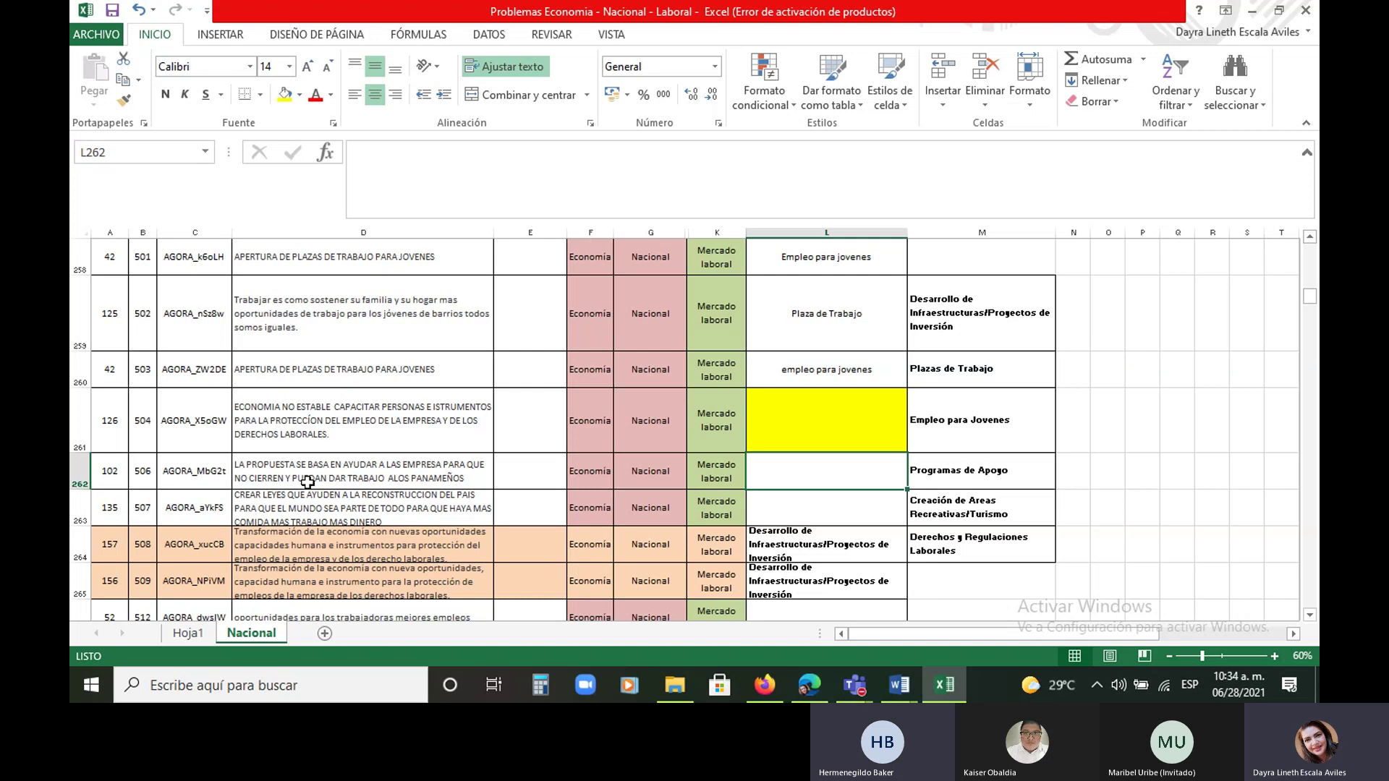
drag(85, 491, 87, 507)
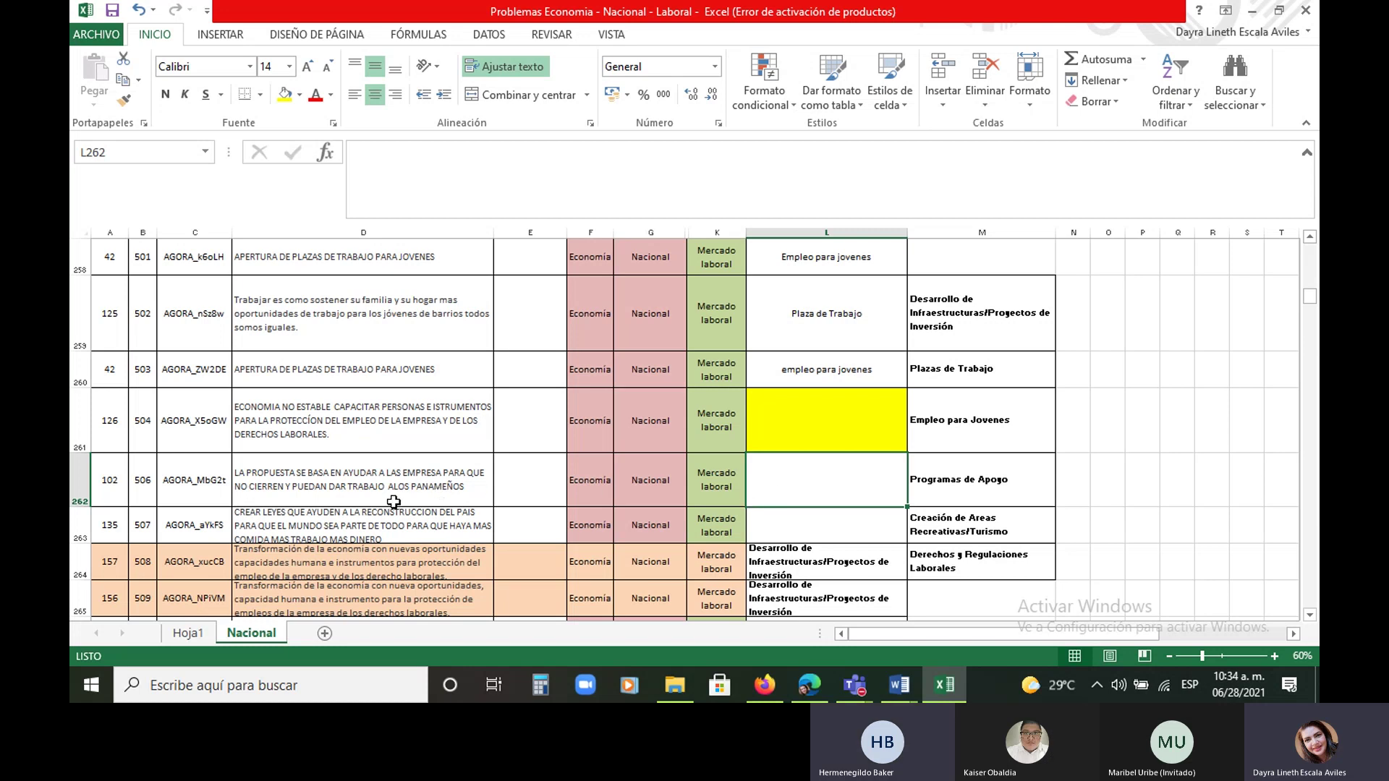
click(463, 502)
click(856, 686)
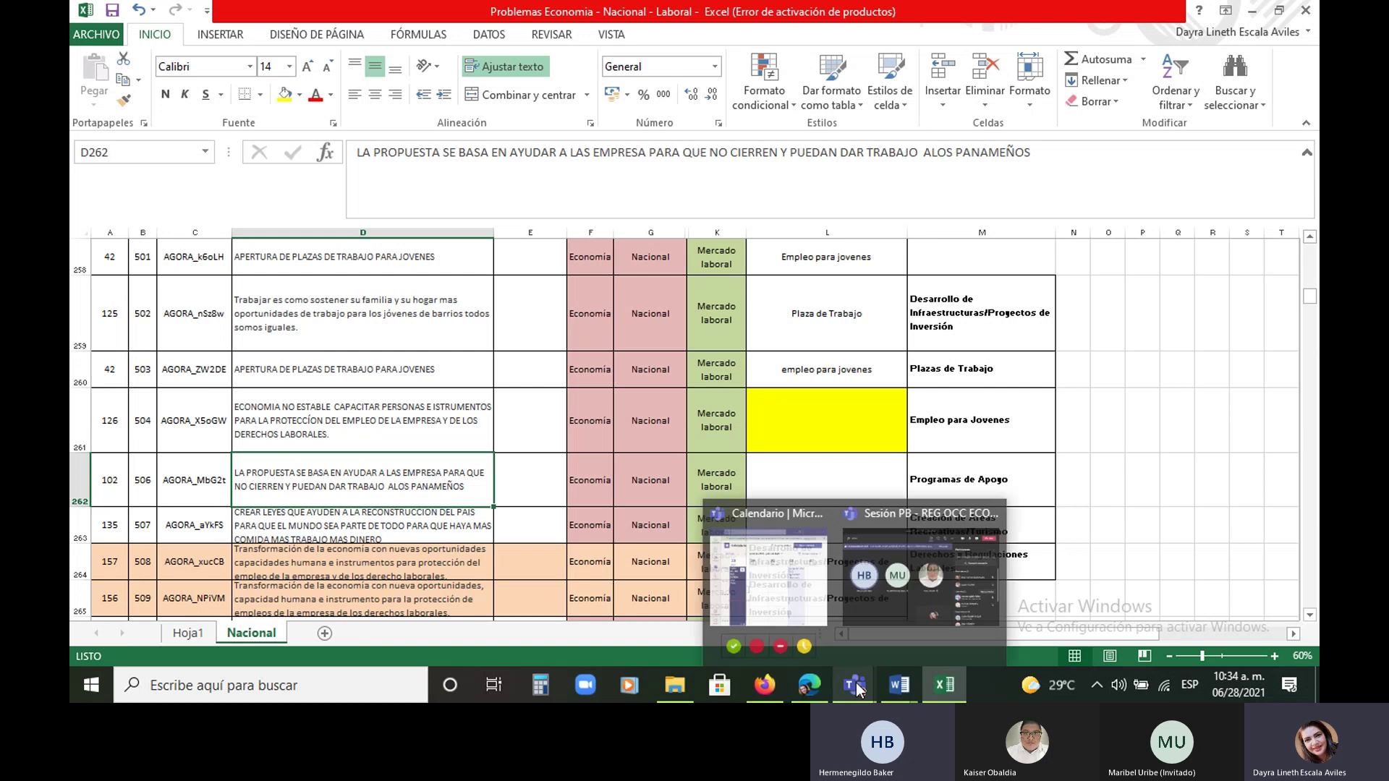
click(811, 495)
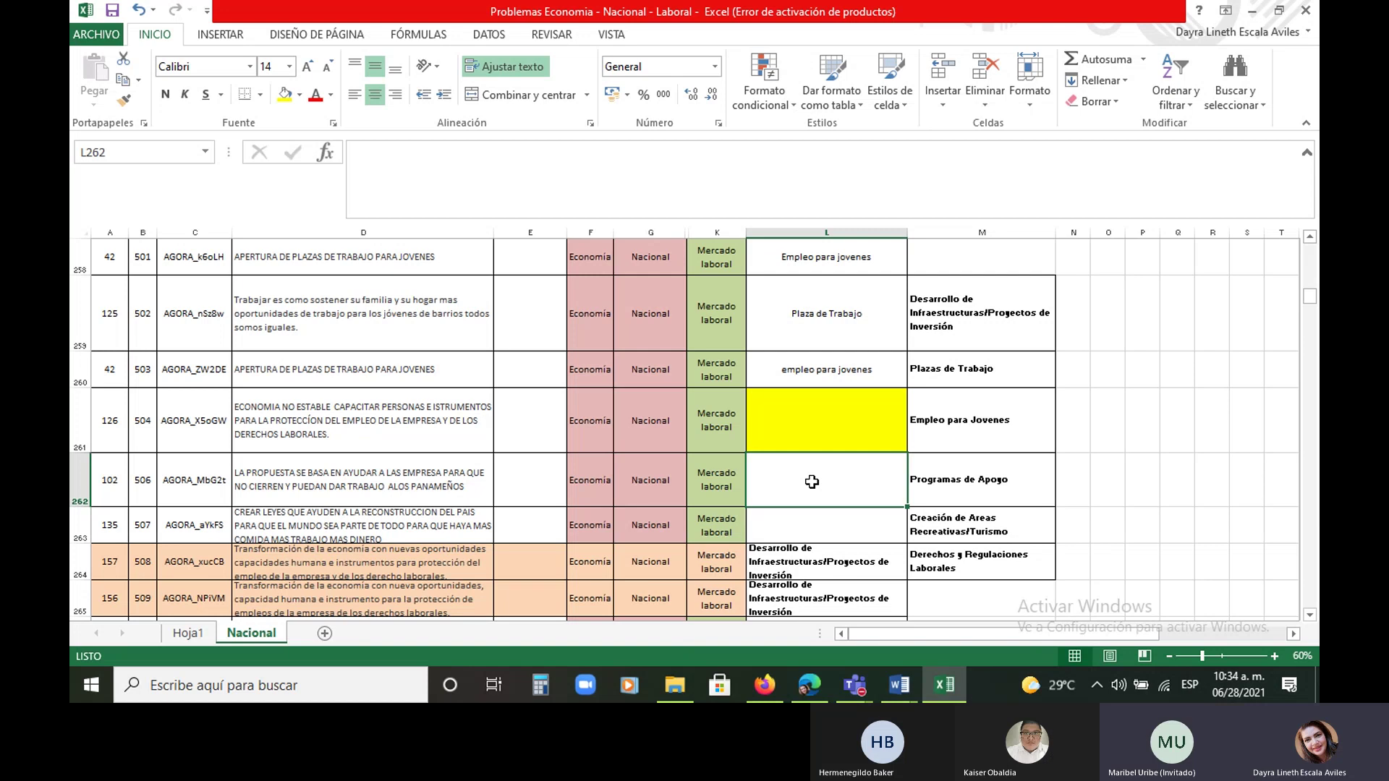
text(programas de Apoyo)
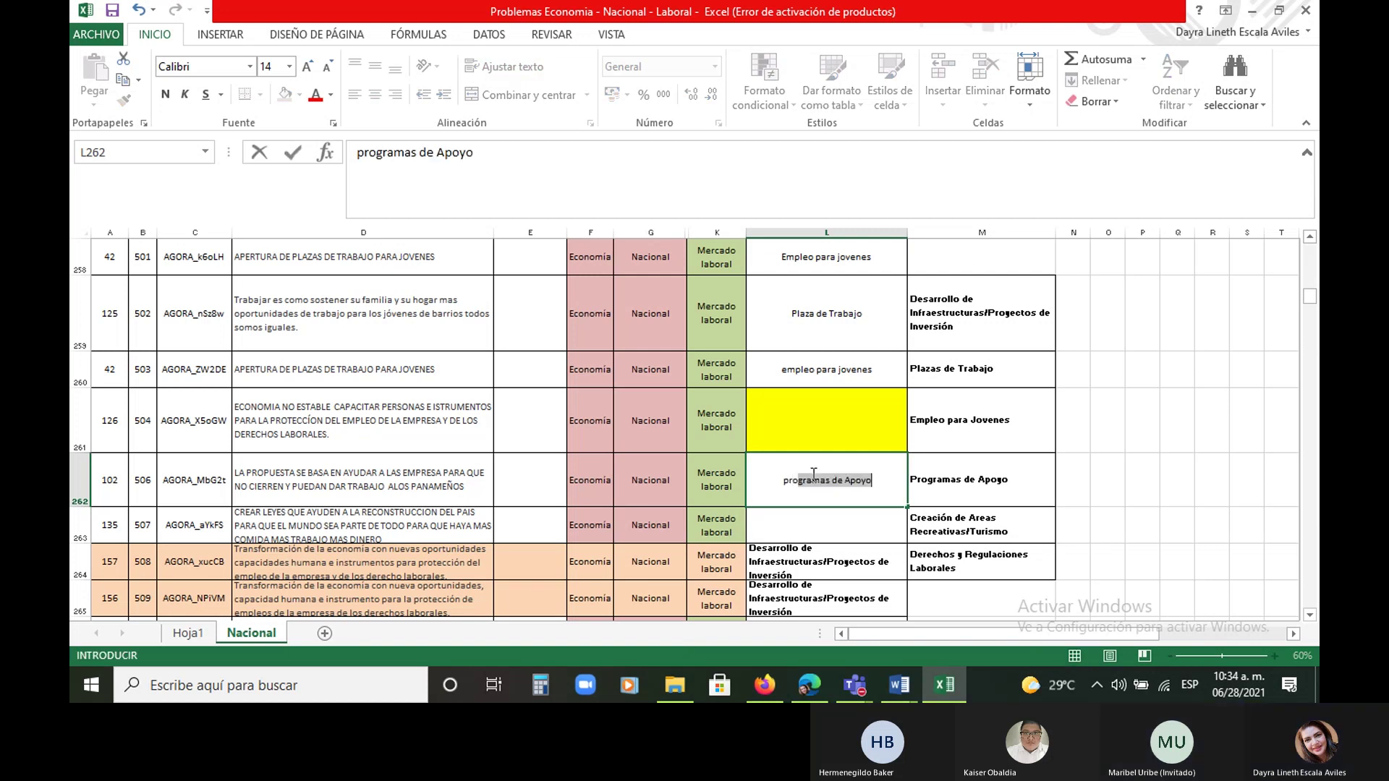
key(Return)
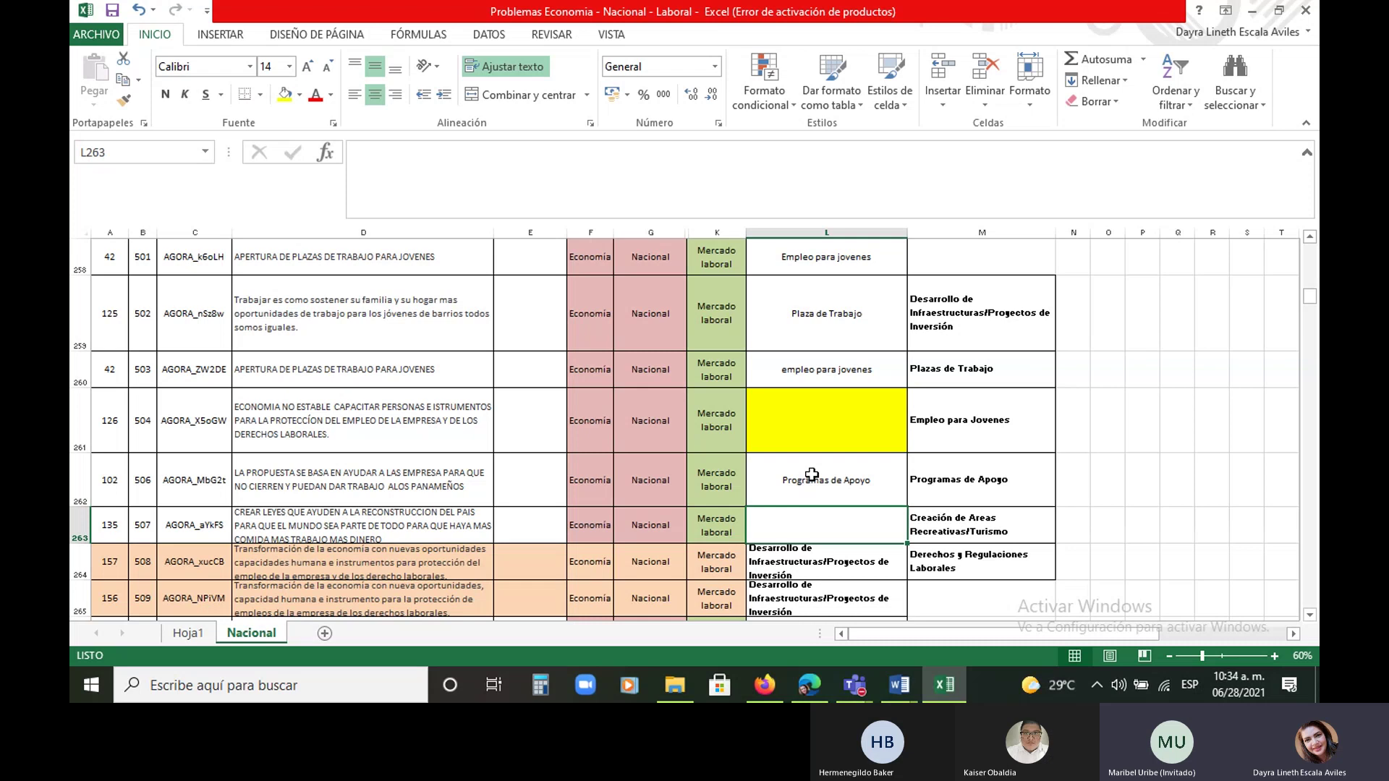
Make row 263 taller and copy Derechos y Regulaciones Laborales from M264 into L263 for the proposal on laws for rebuilding the country
drag(81, 544, 81, 563)
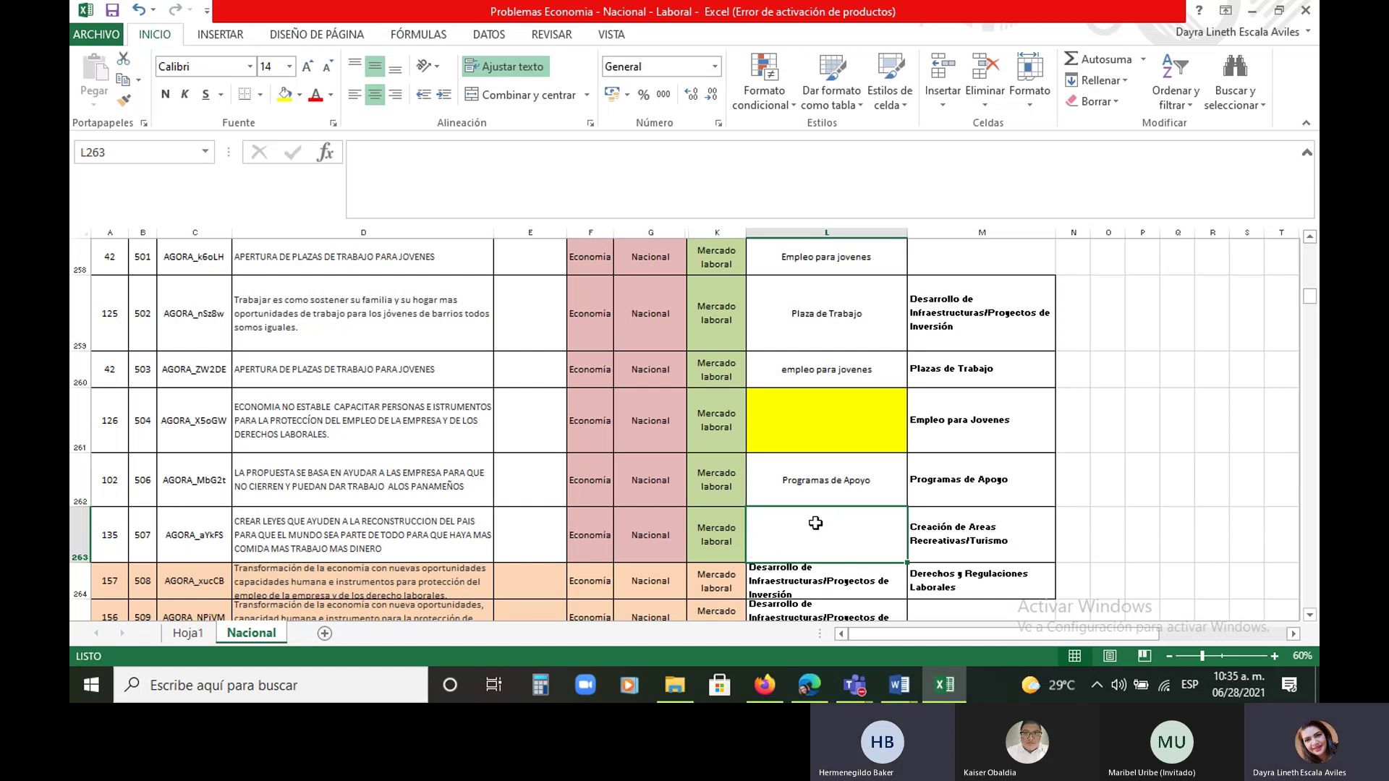
text(de)
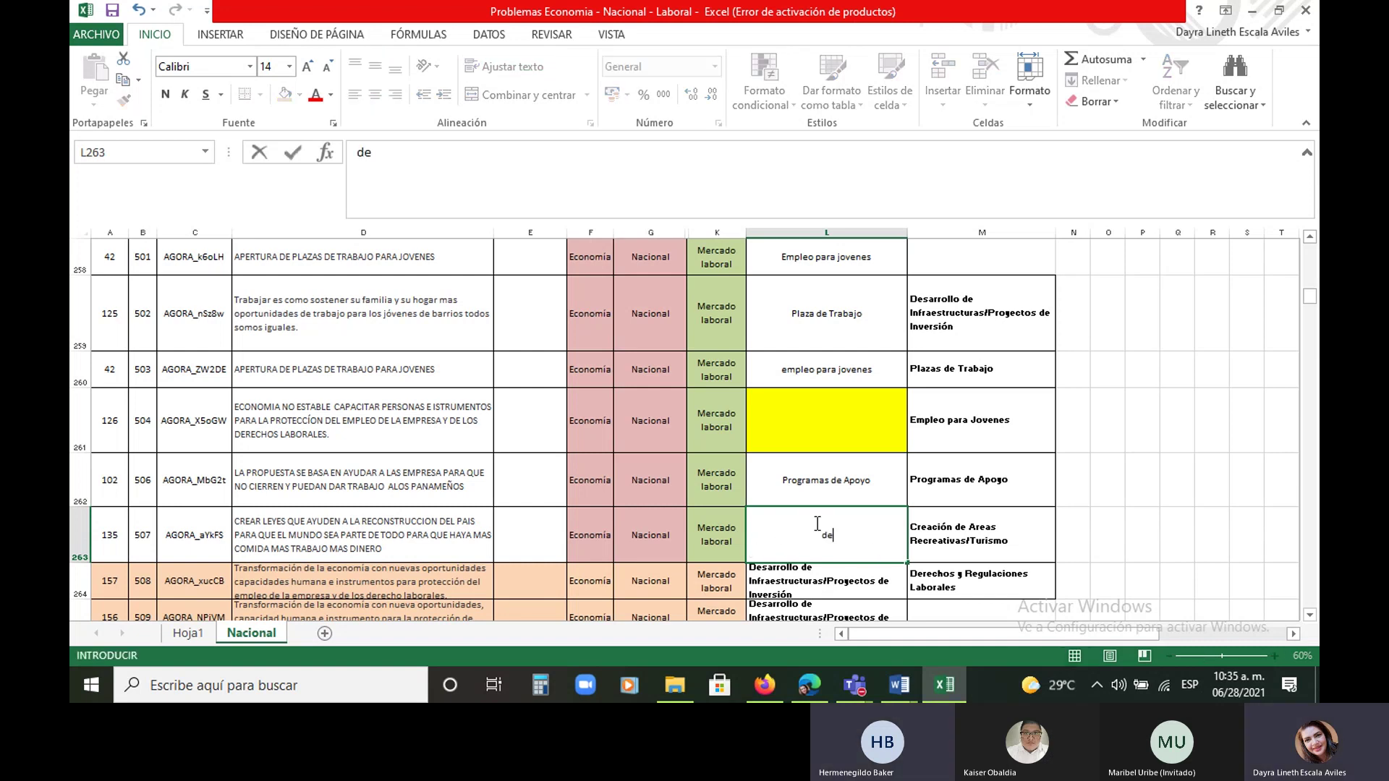
click(935, 570)
right_click(935, 569)
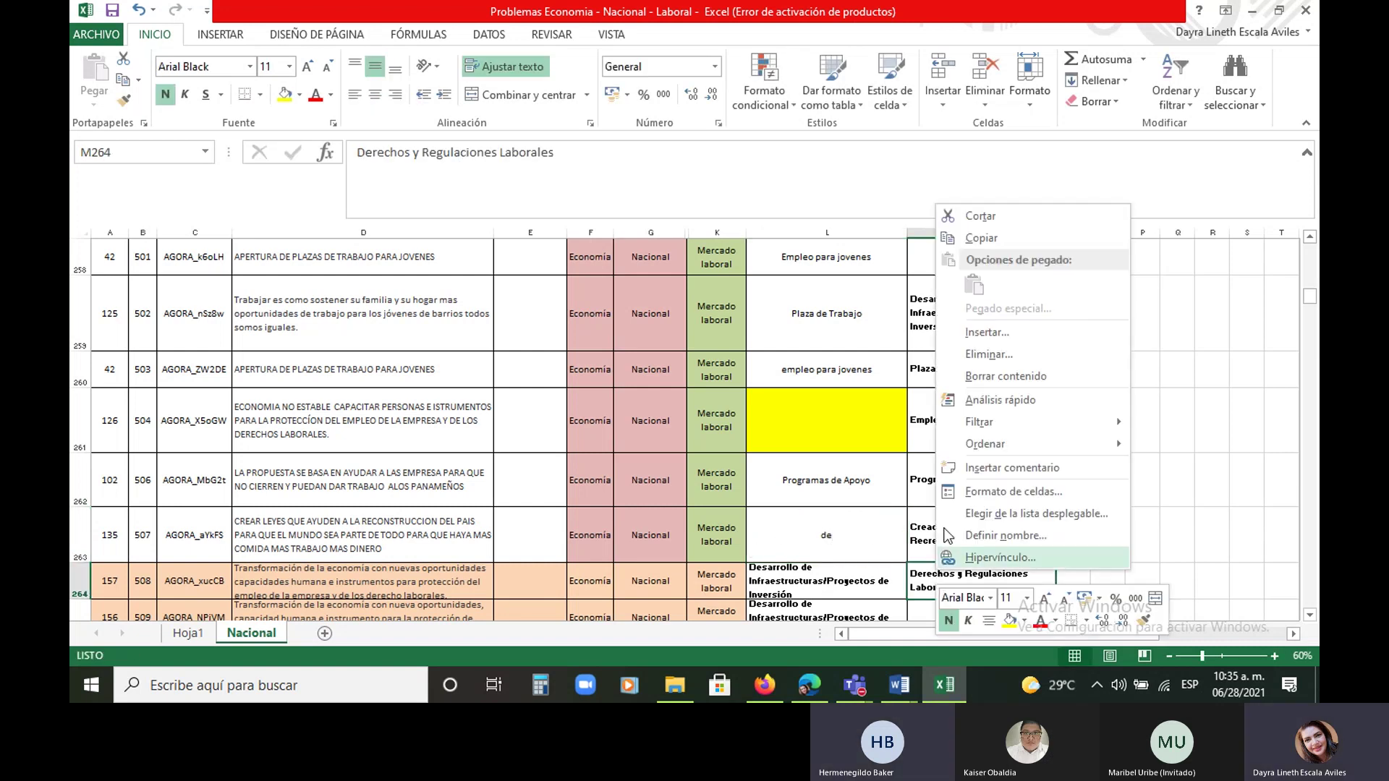
click(1002, 239)
click(843, 536)
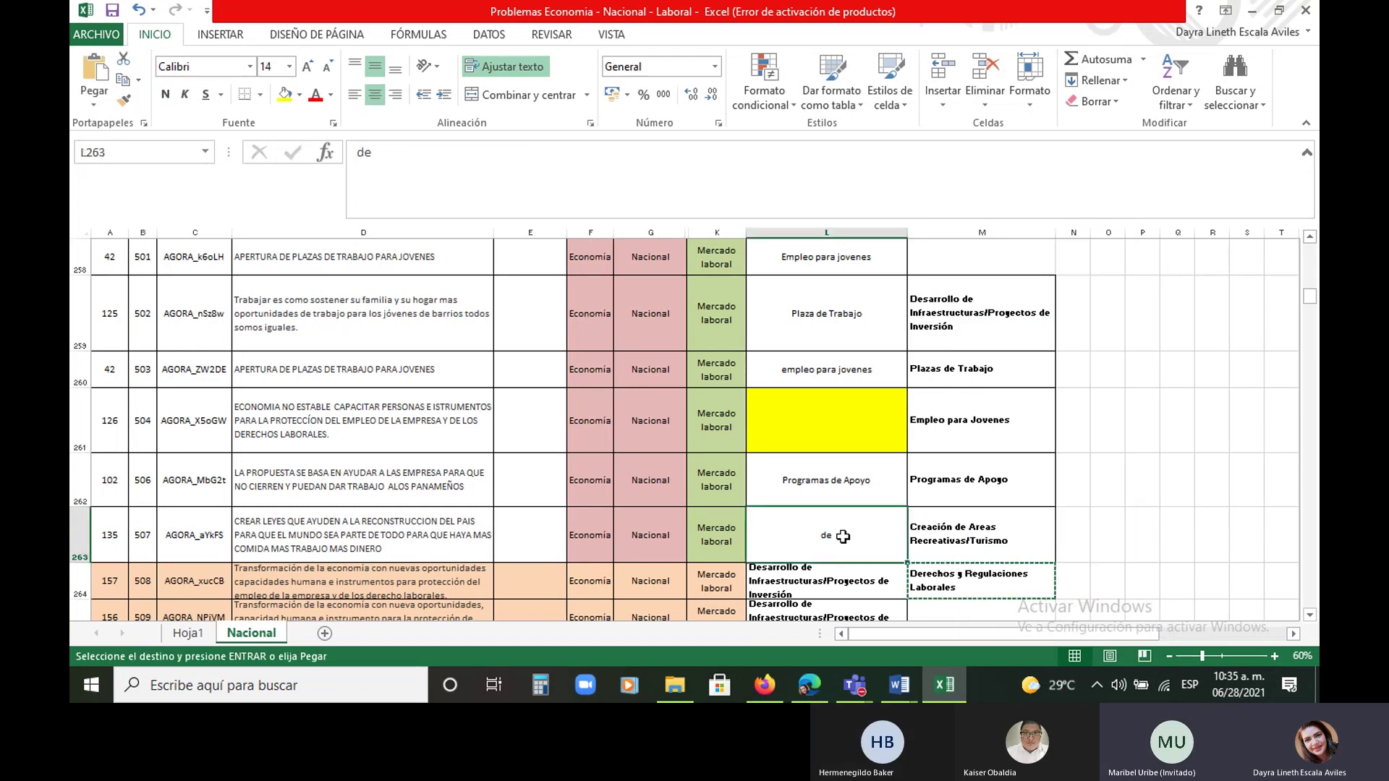
click(85, 75)
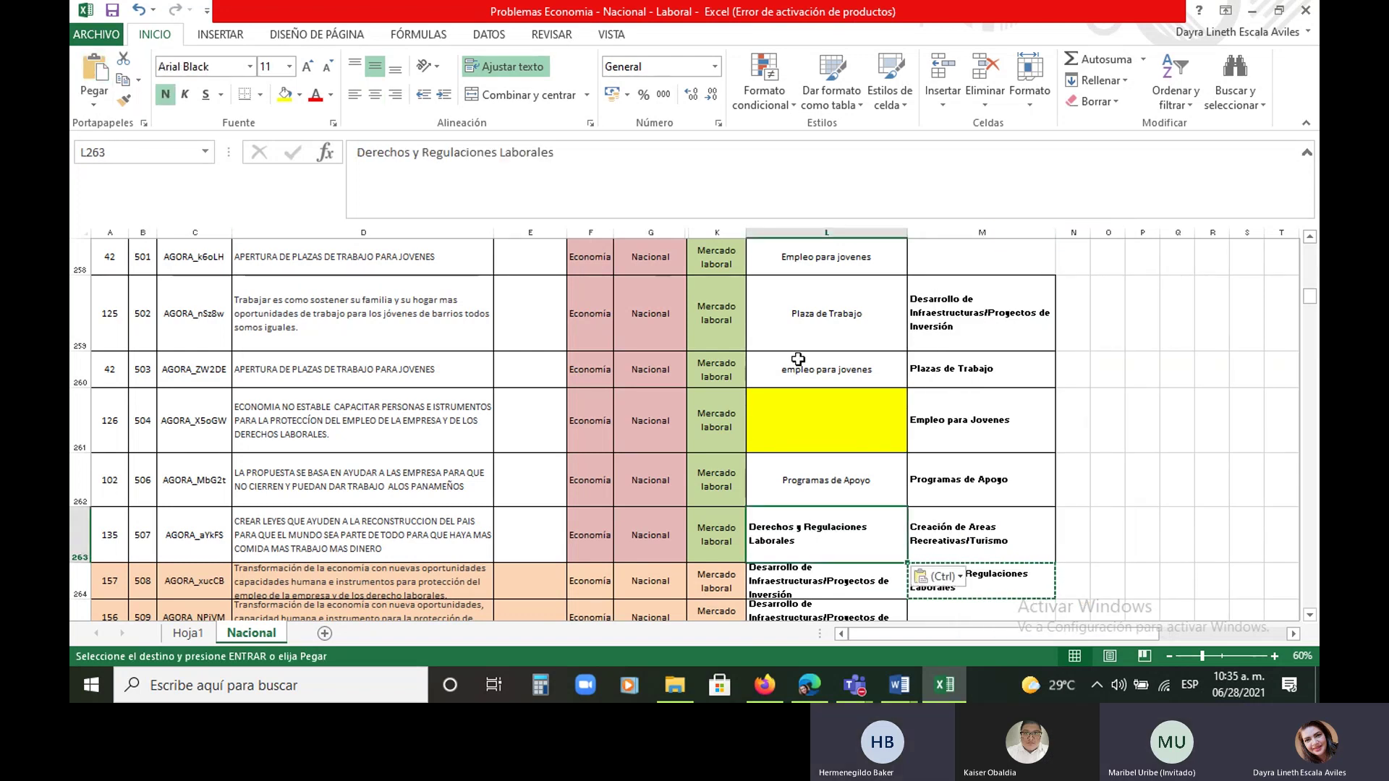
Copy the six-category reference list from M259:M264 to M269:M274, beside the proposals still to classify
scroll(798, 359, down, 1)
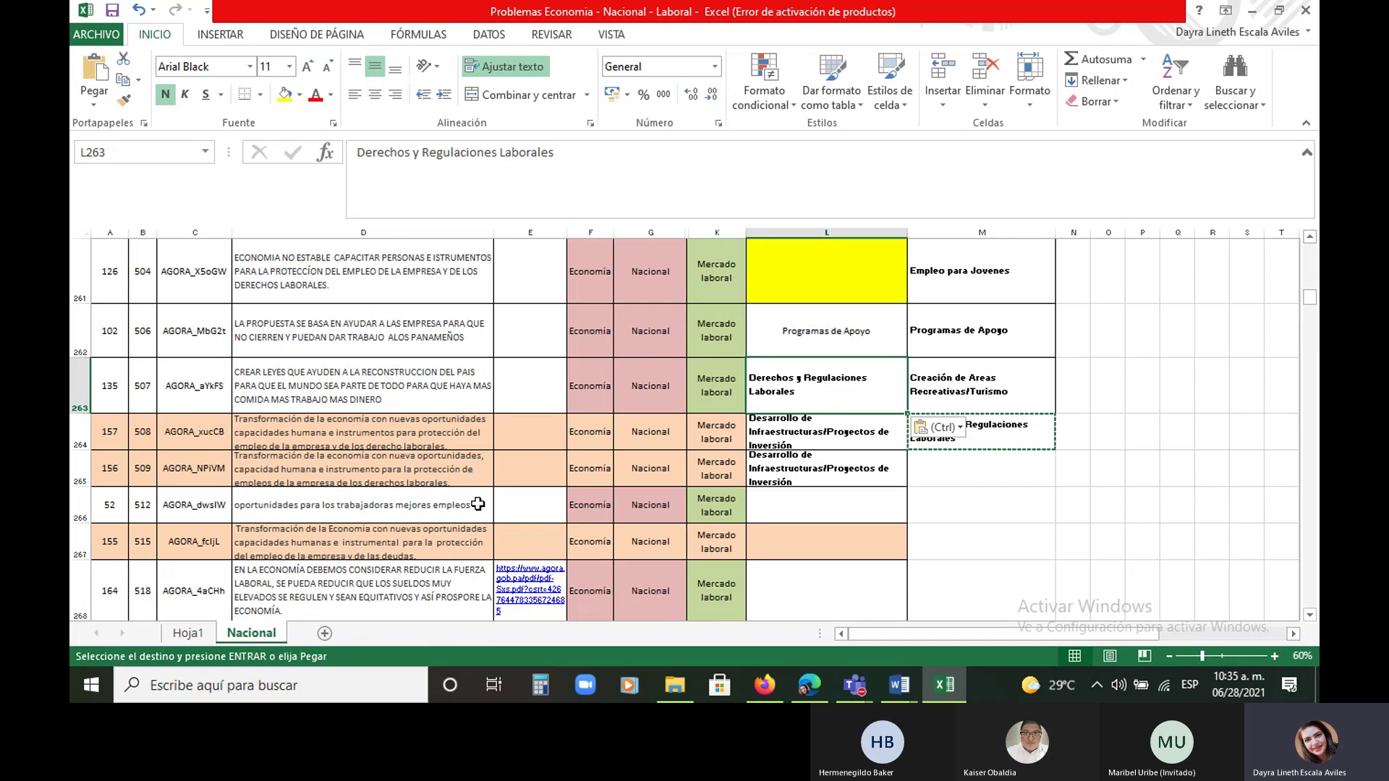
scroll(945, 342, up, 1)
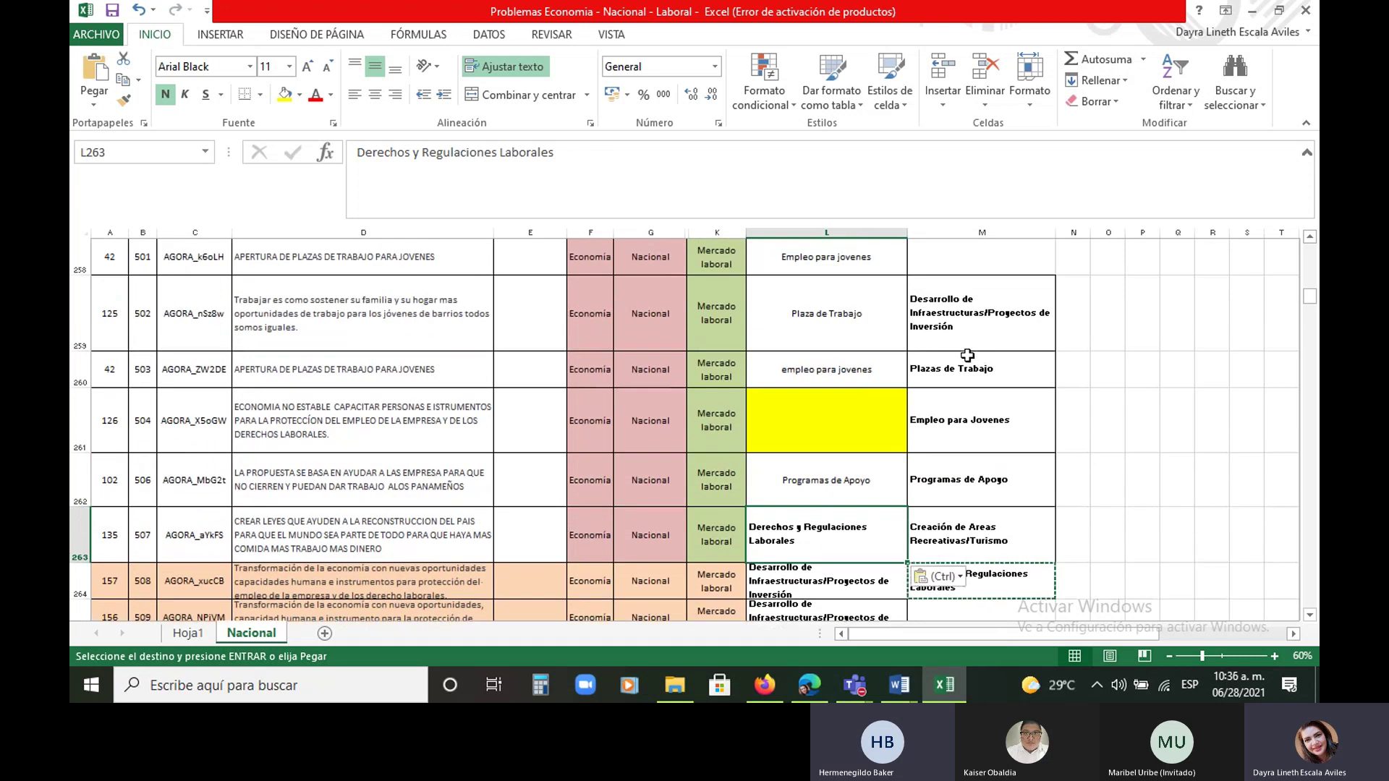
scroll(945, 342, down, 1)
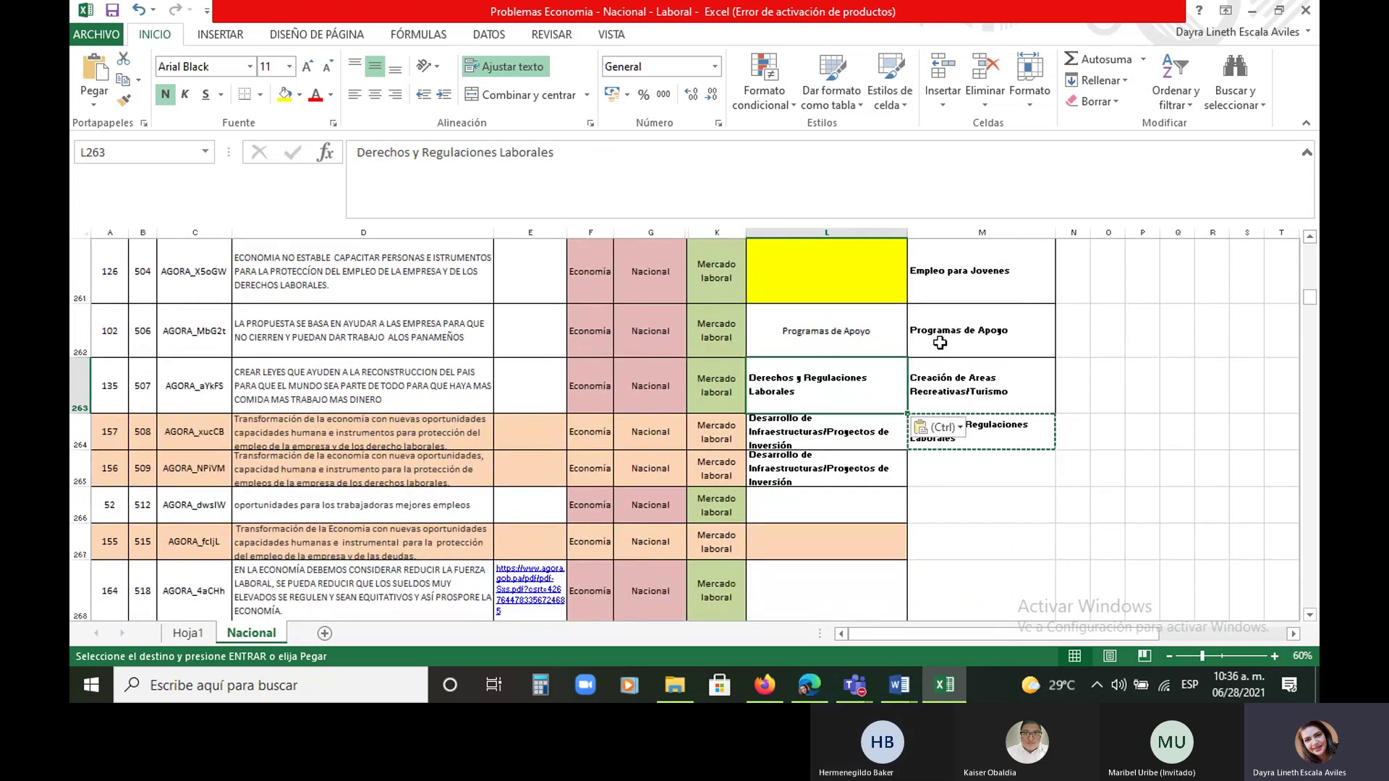
scroll(956, 299, up, 1)
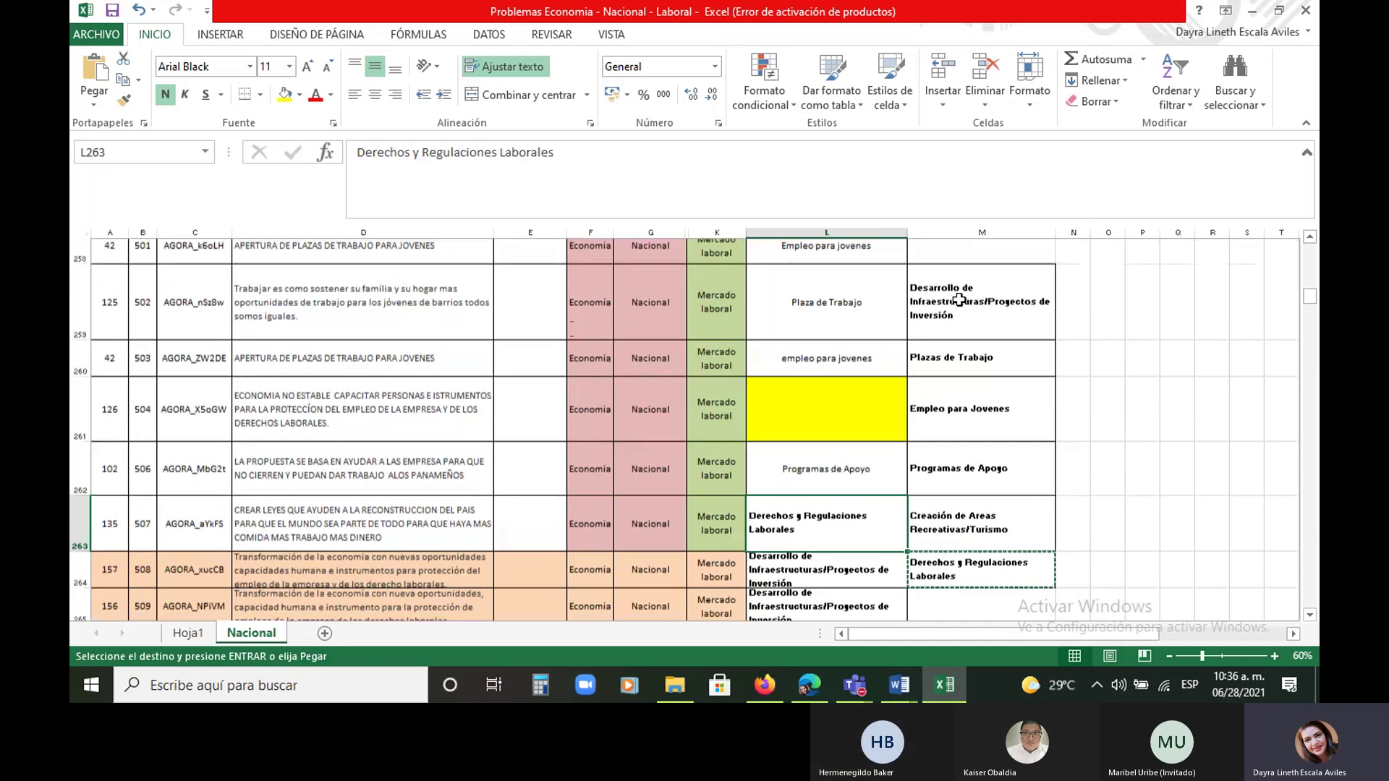
drag(956, 300, 983, 571)
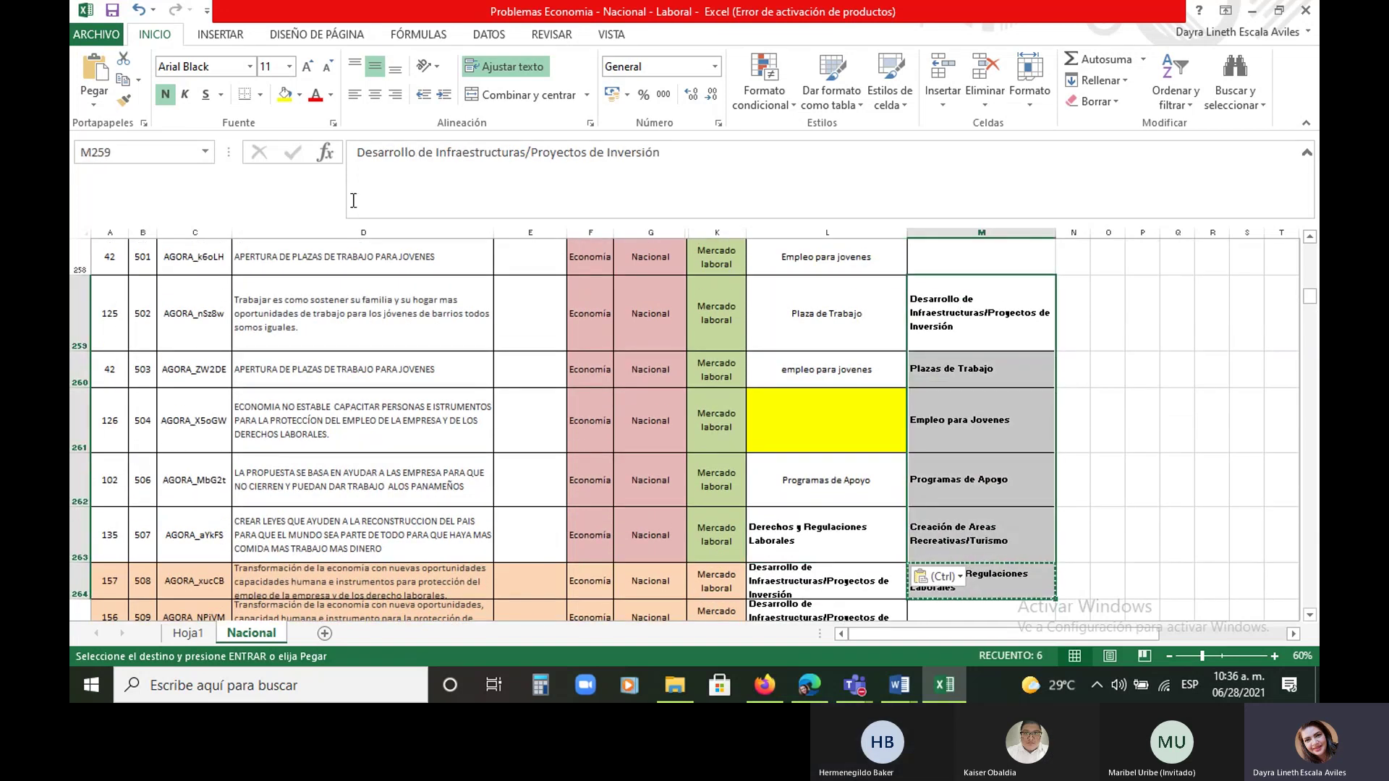
click(123, 80)
scroll(1023, 425, down, 3)
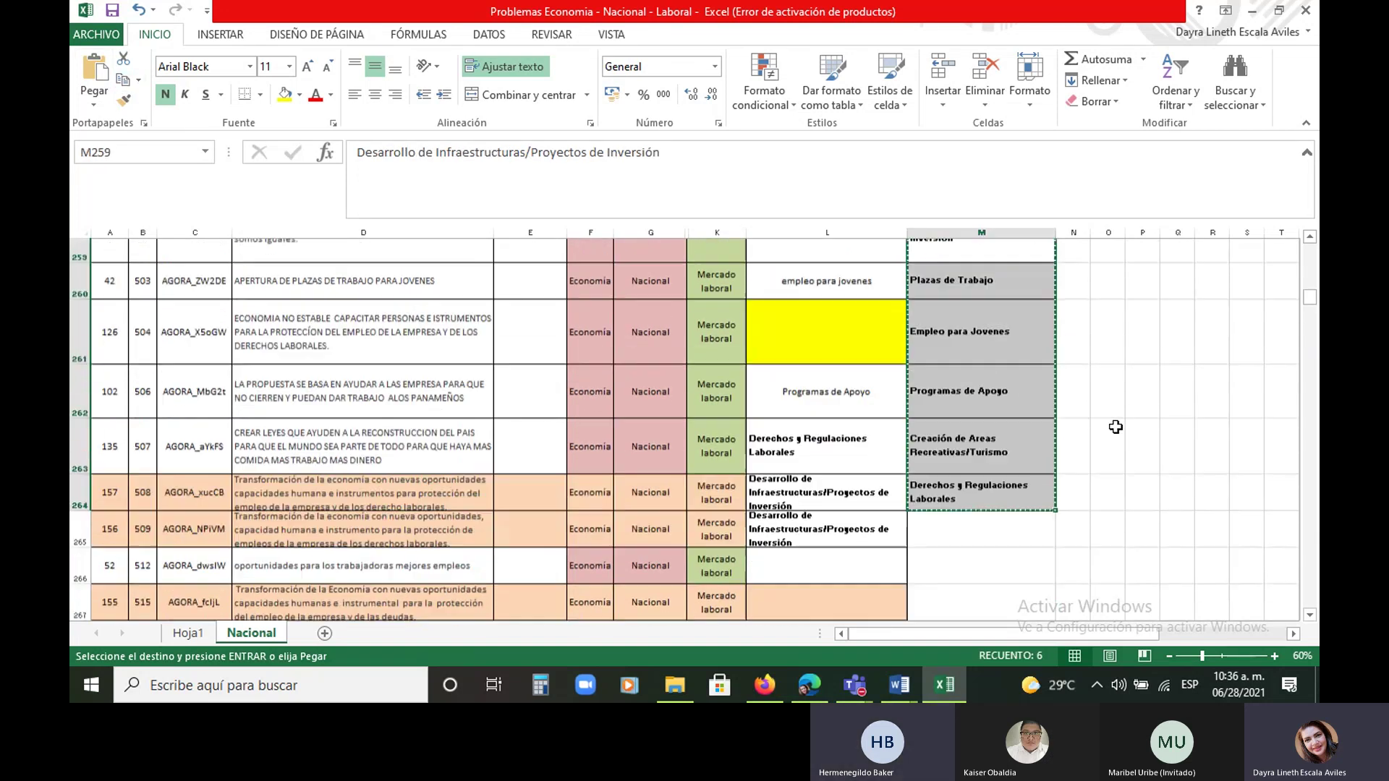
click(963, 344)
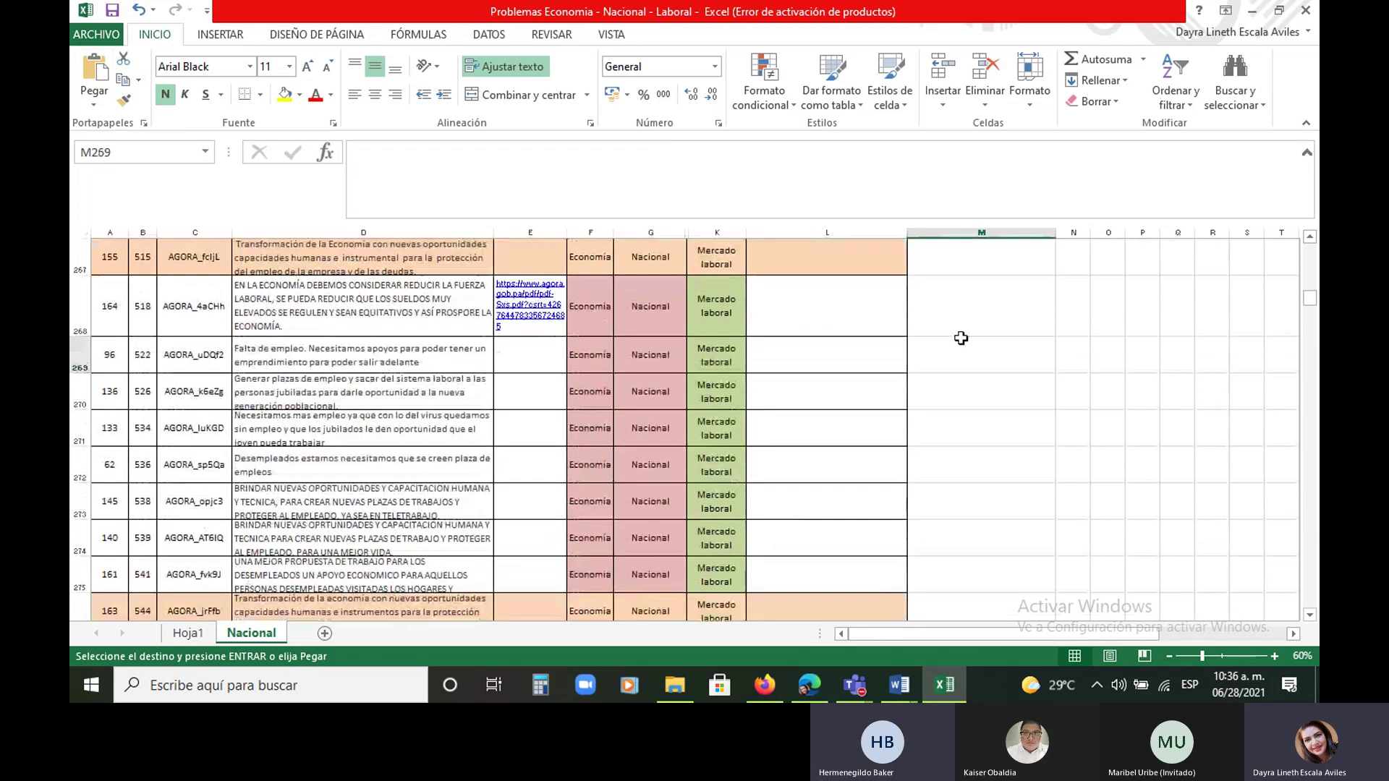
click(94, 76)
scroll(978, 311, up, 1)
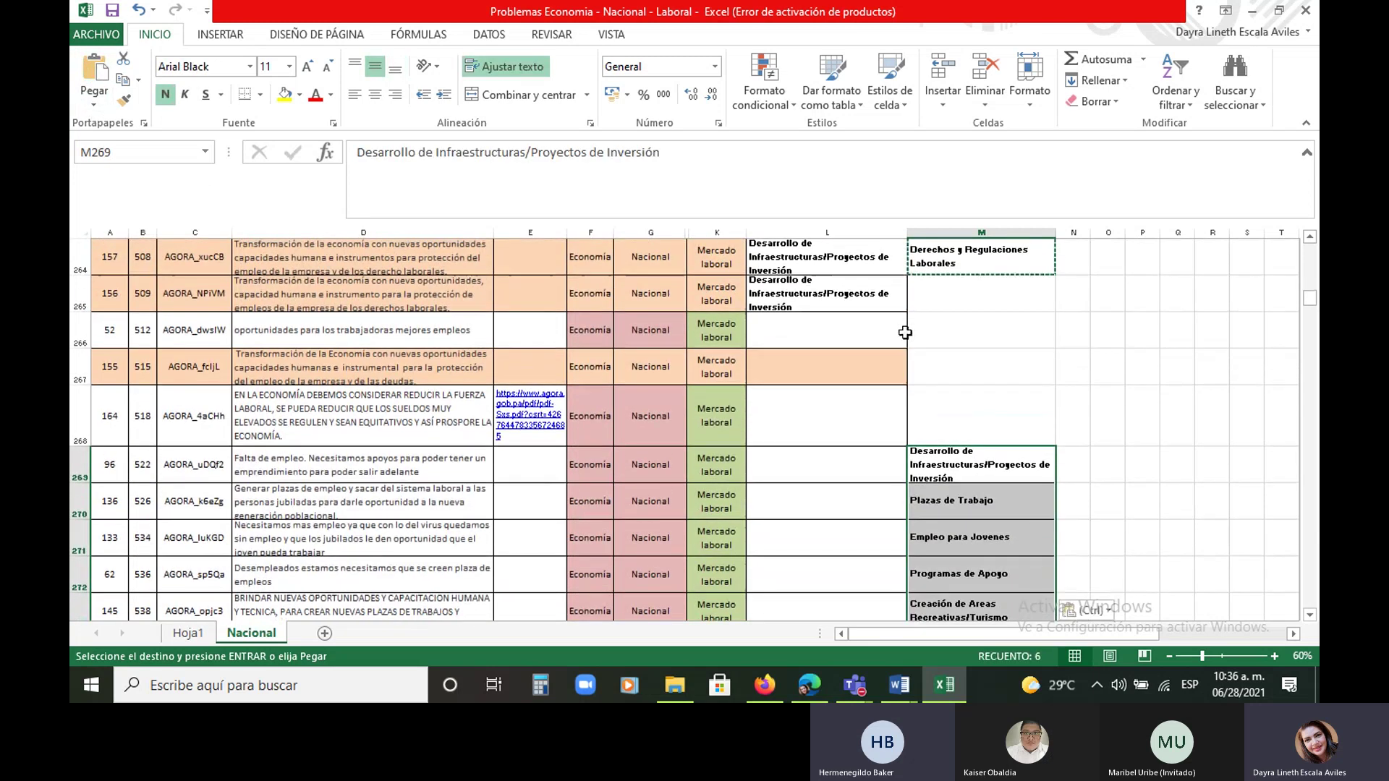
Clear the old copy of the reference list from M259:M264
click(827, 330)
drag(939, 266, 954, 311)
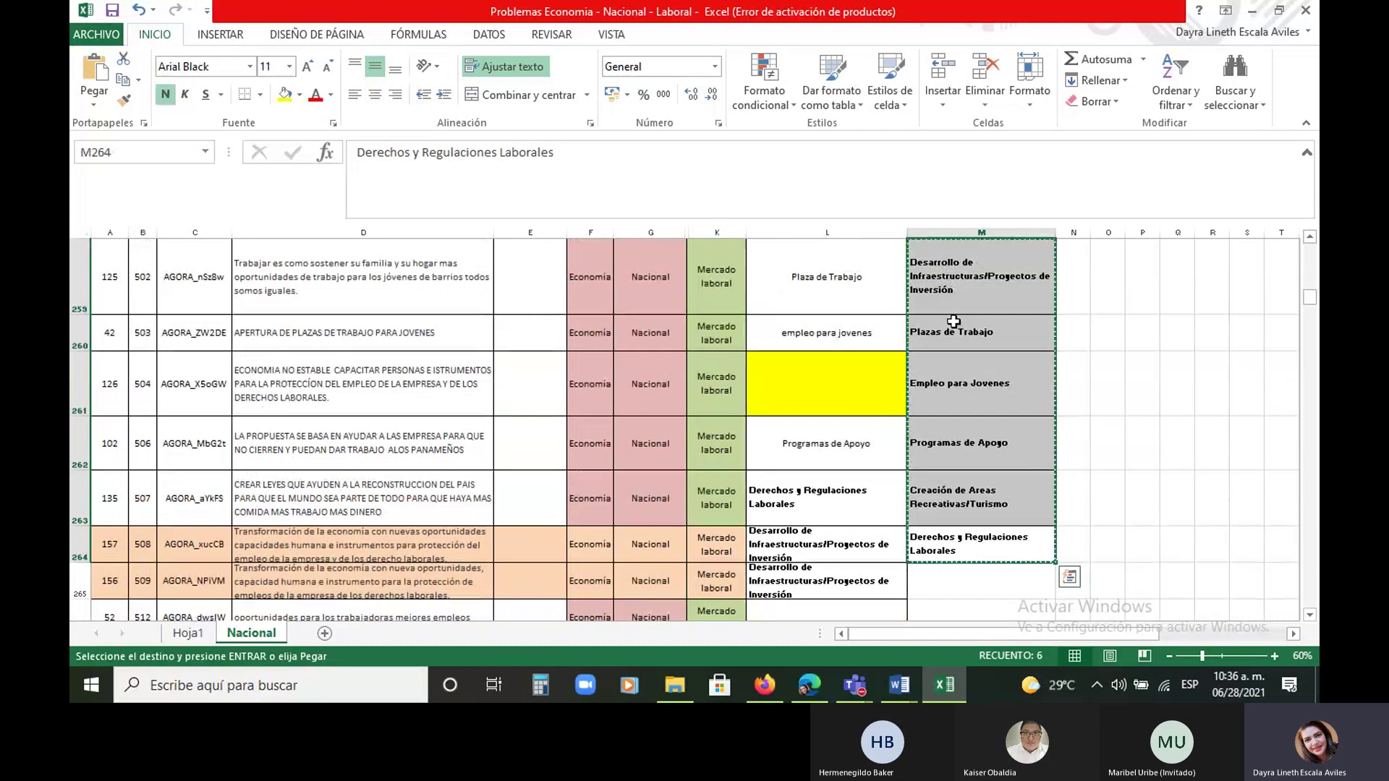
key(Delete)
scroll(944, 350, down, 2)
scroll(940, 388, down, 1)
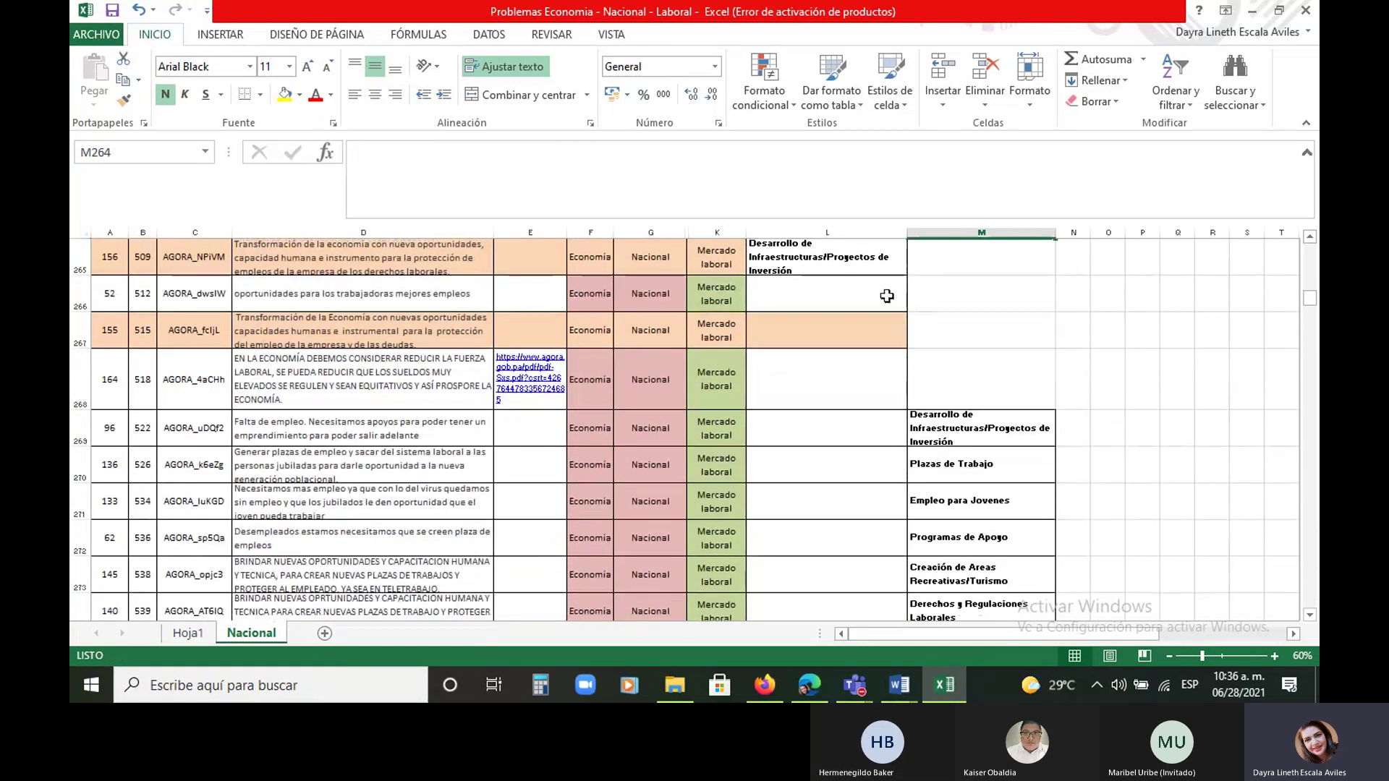
Enter Plazas de Trabajo in L266 for the proposal on better job opportunities for workers
click(886, 296)
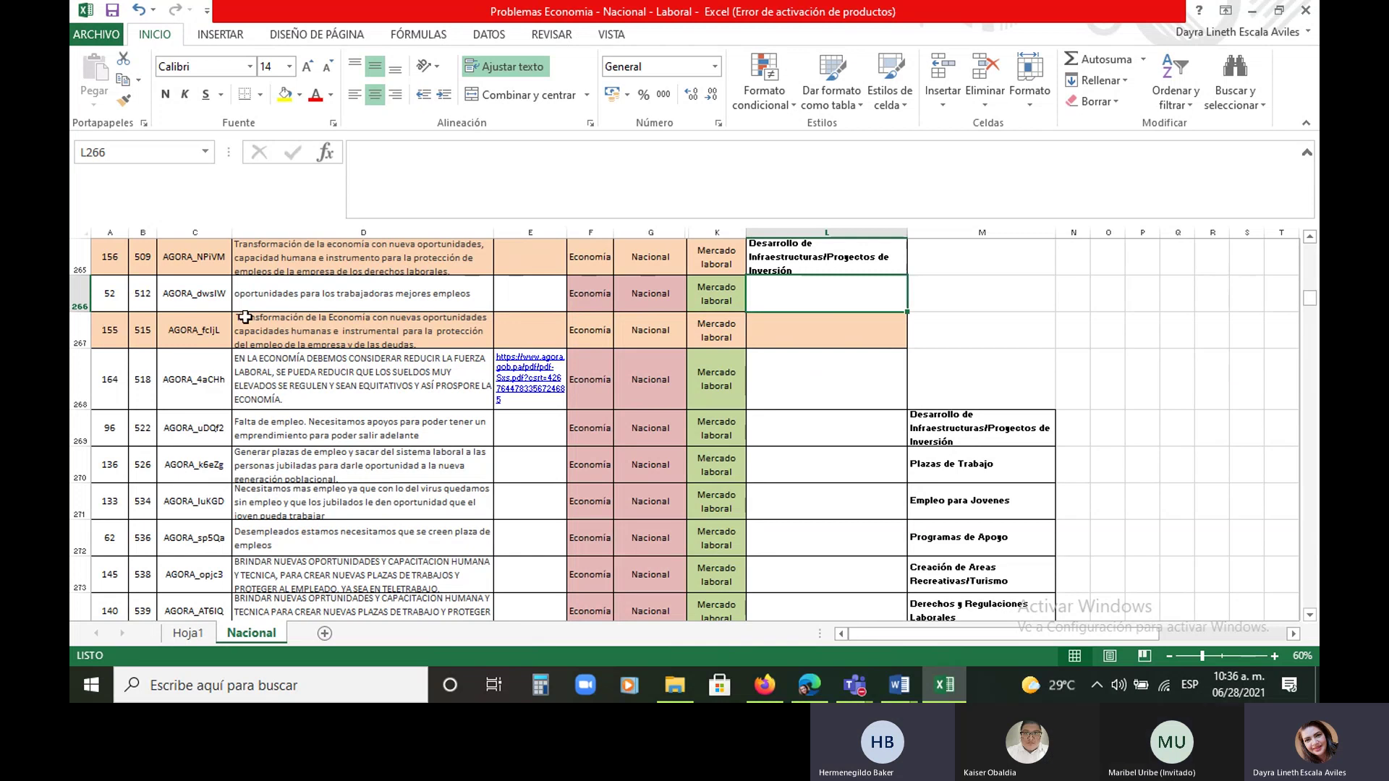
text(p)
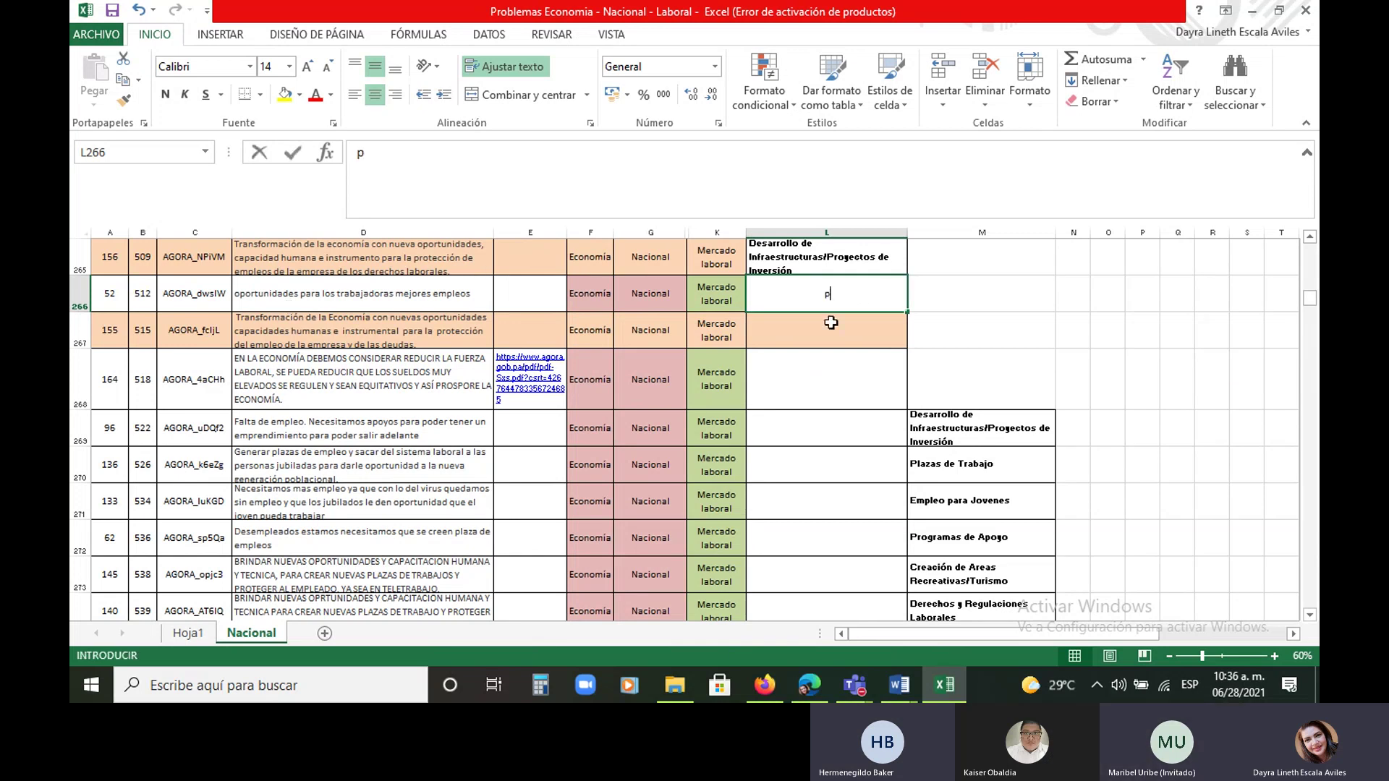
text(lazas)
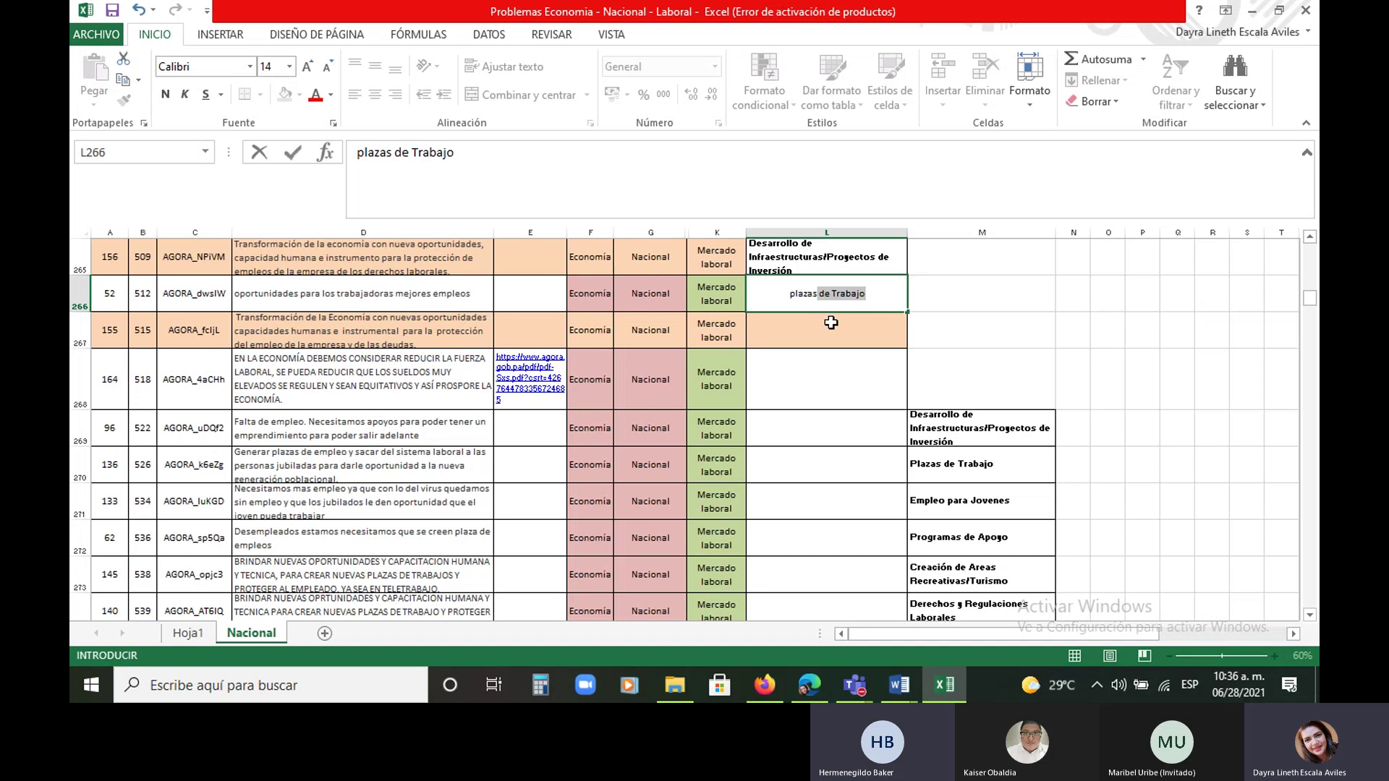
Copy the Desarrollo de Infraestructuras/Proyectos de Inversión category from L265 into L267
right_click(828, 253)
click(861, 287)
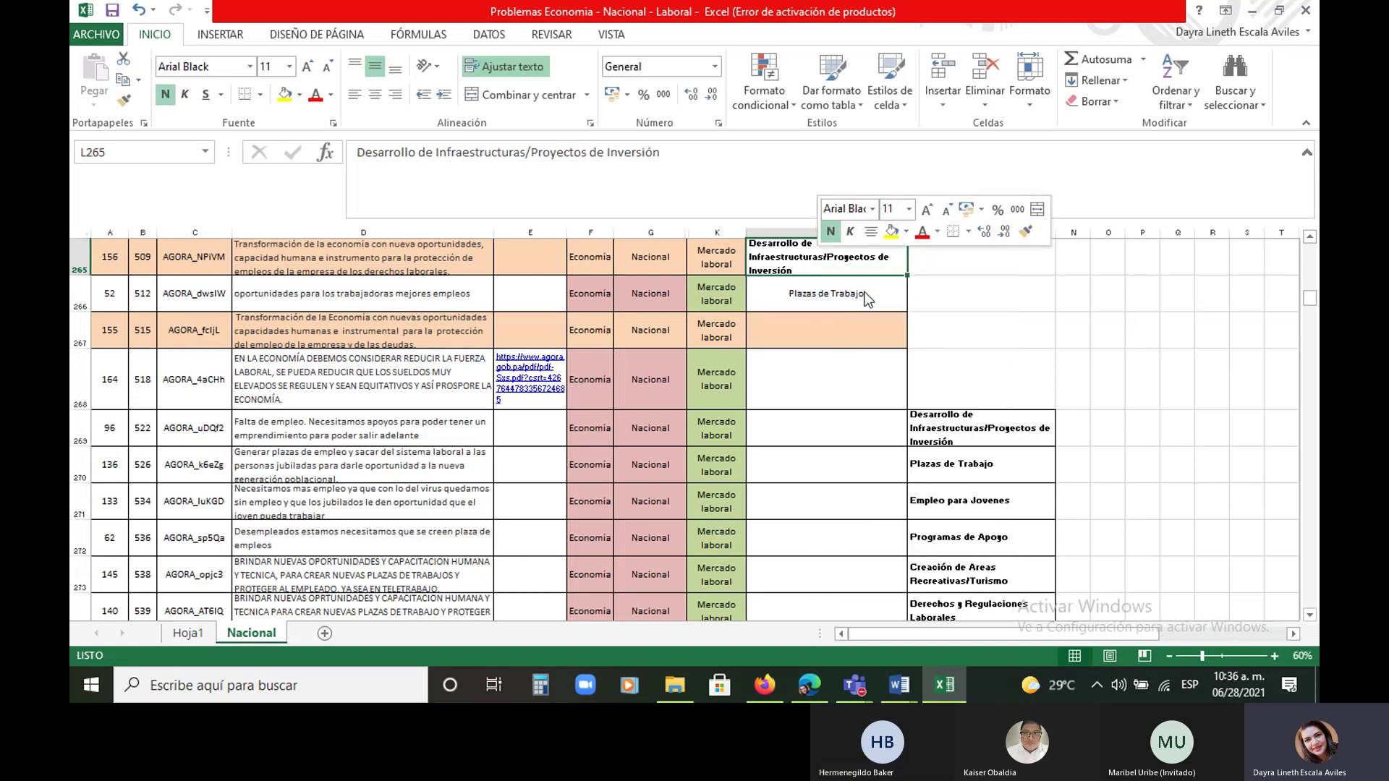
click(826, 331)
click(96, 63)
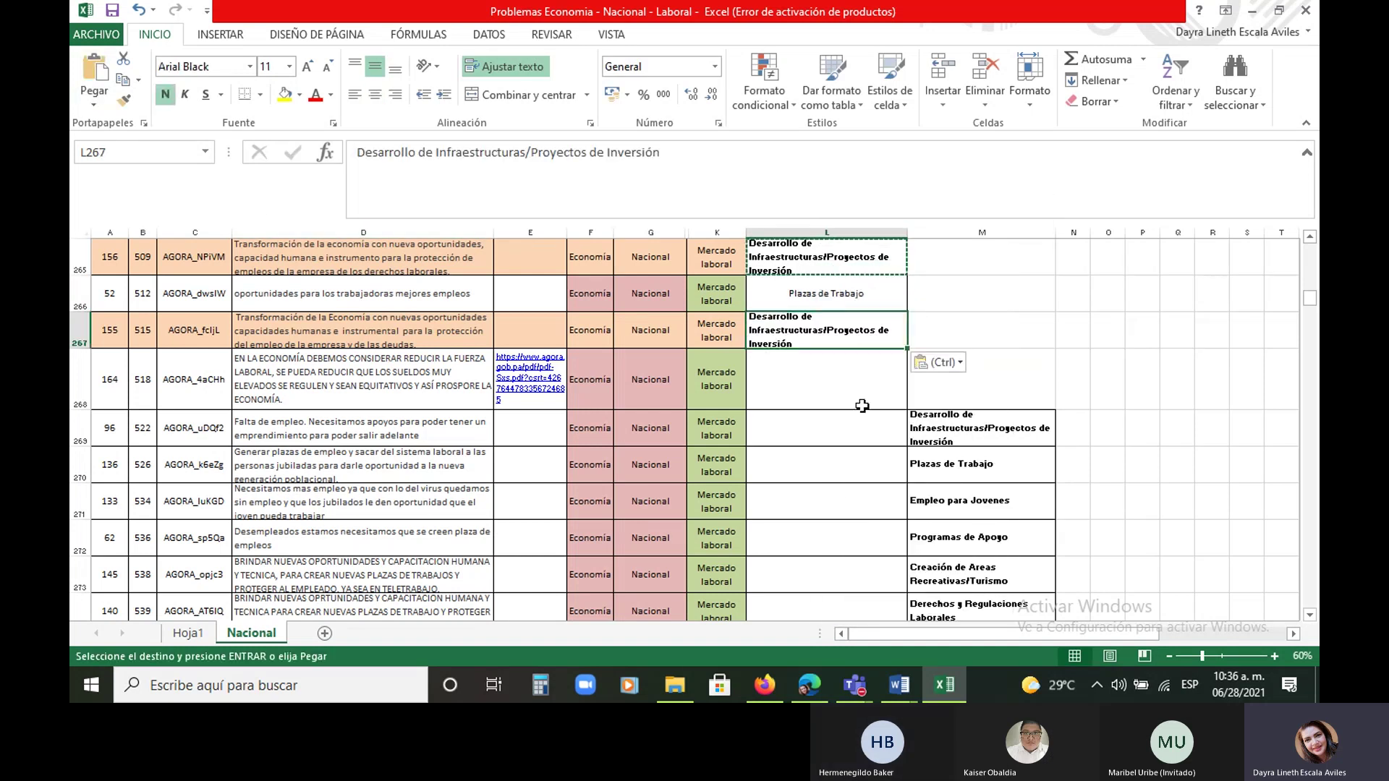
Open the PDF linked in E268, look through its page, then close it and return to the Excel workbook
click(810, 382)
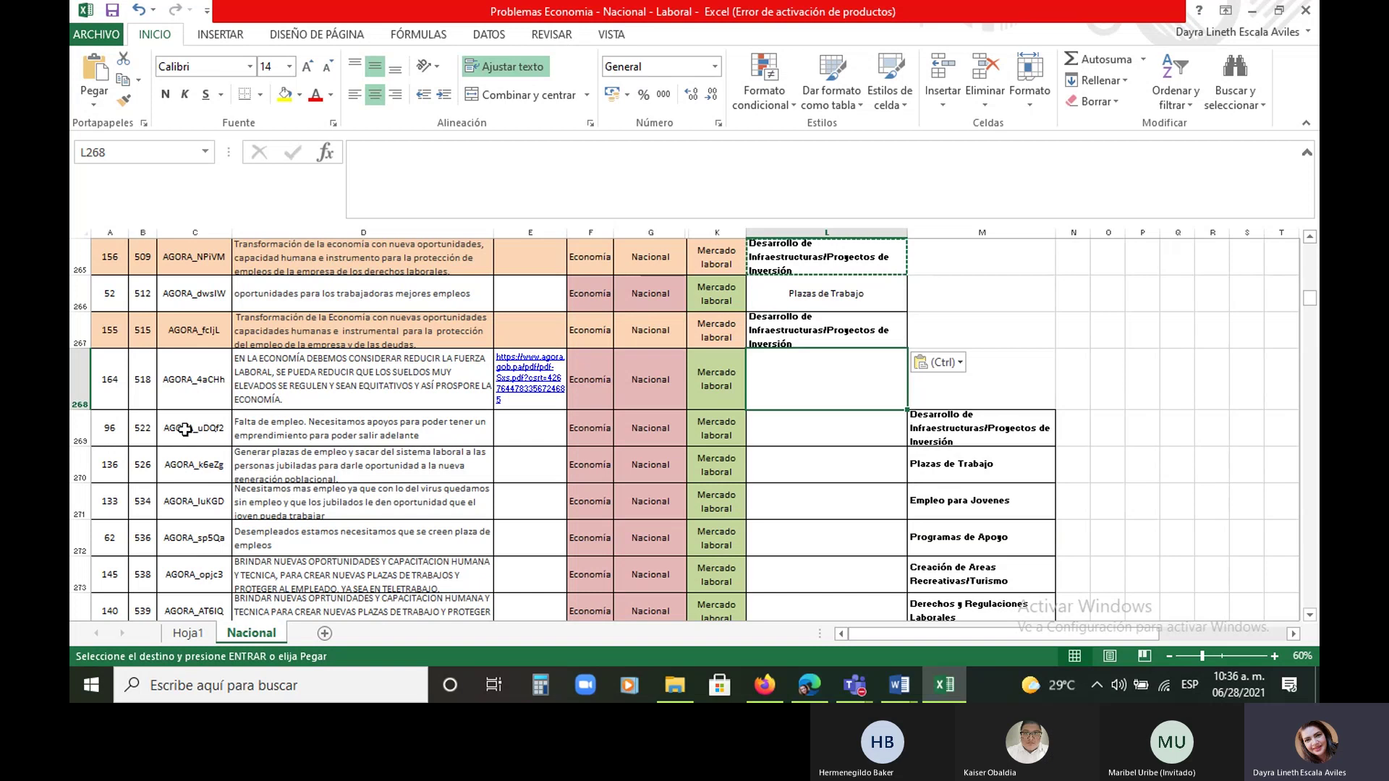
click(547, 376)
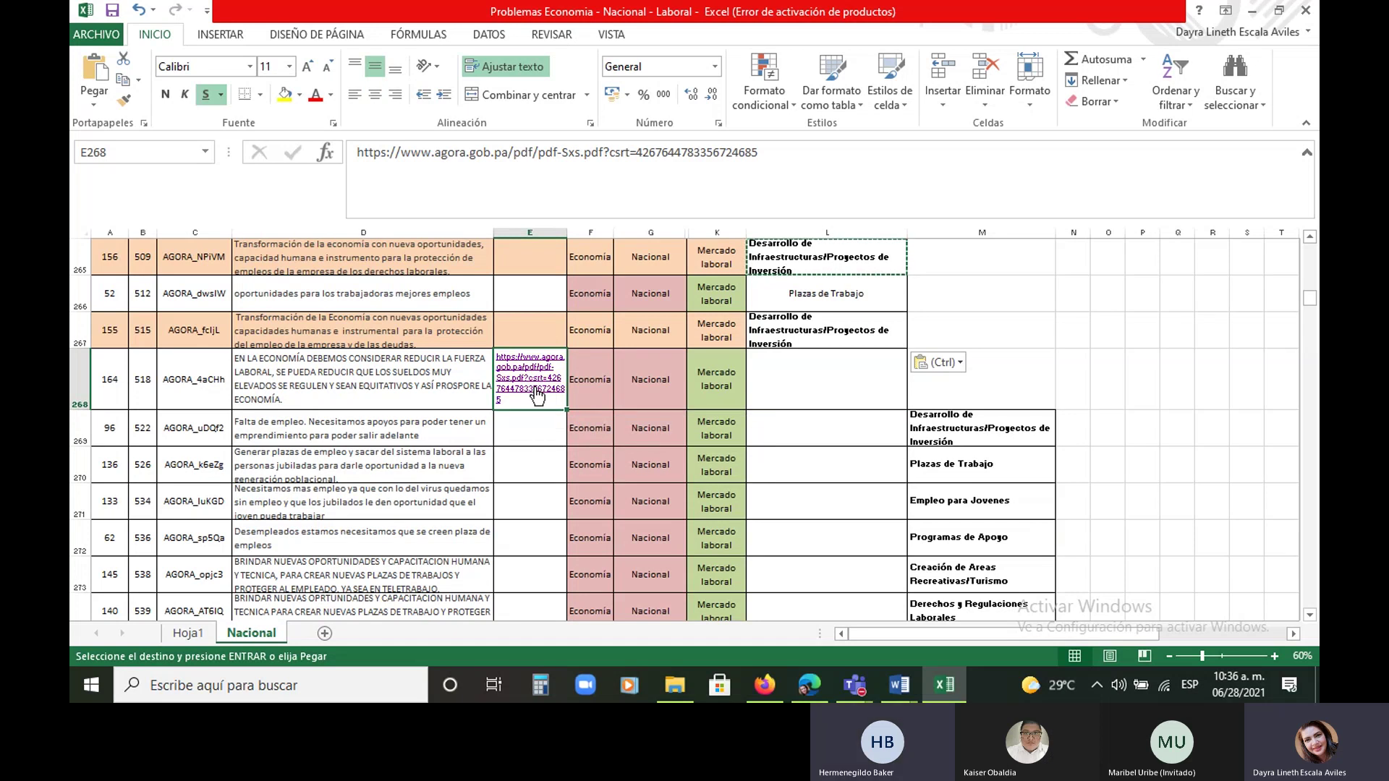
click(537, 395)
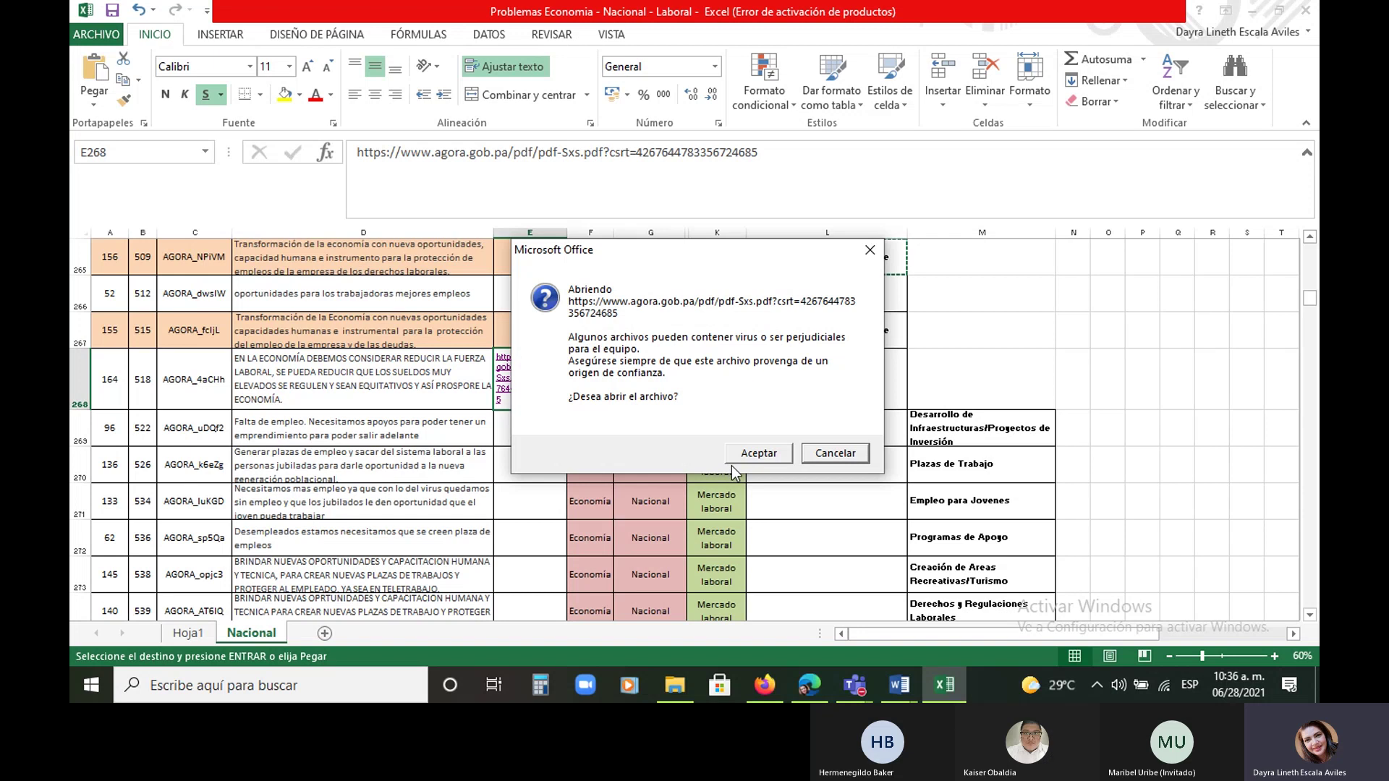
click(752, 455)
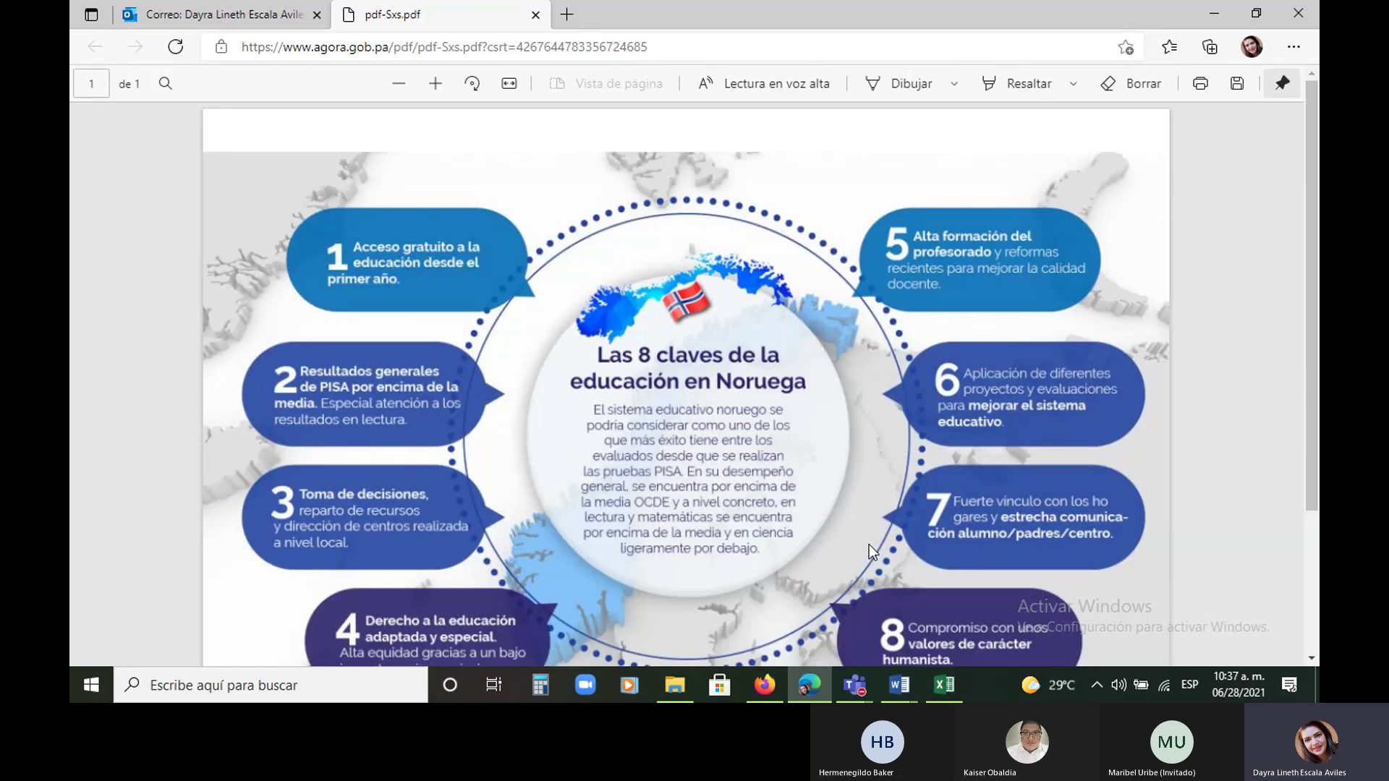
scroll(767, 454, down, 3)
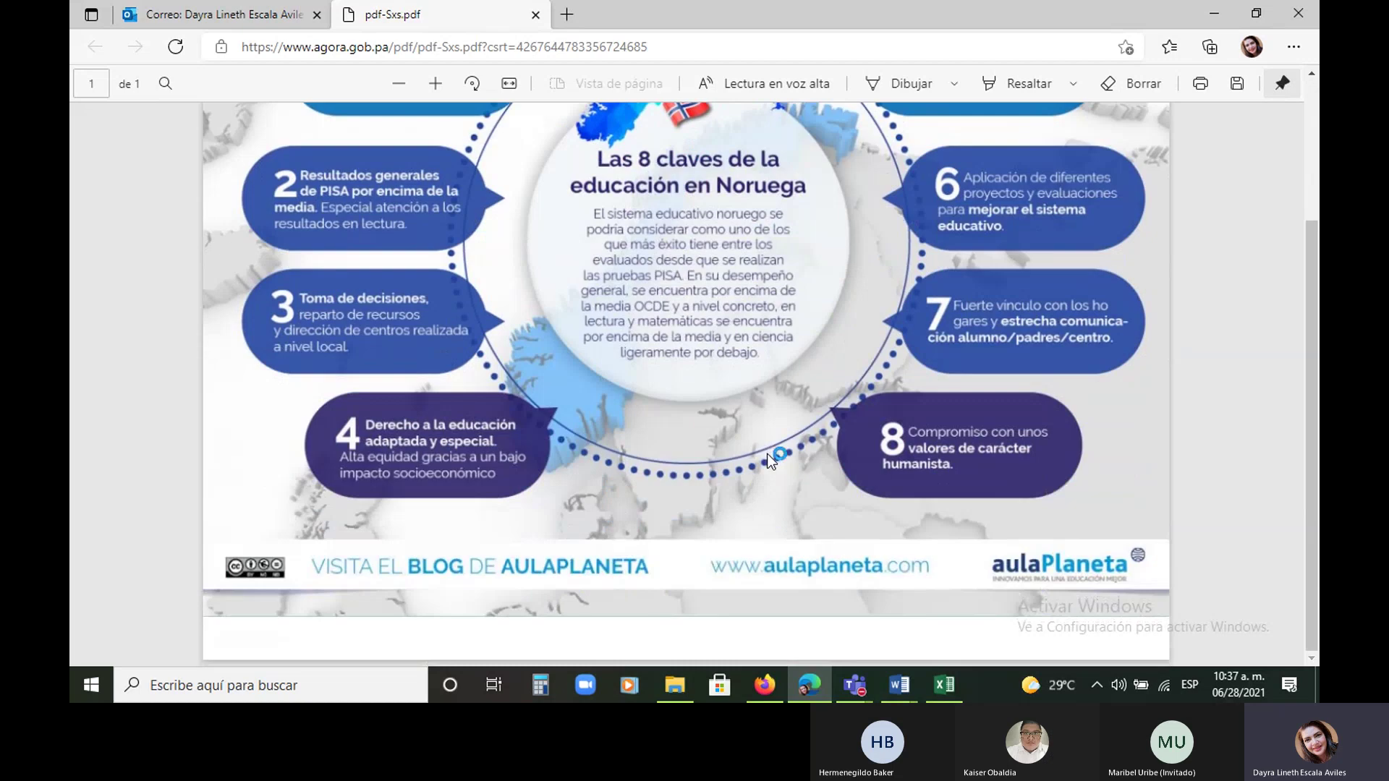
scroll(767, 454, up, 3)
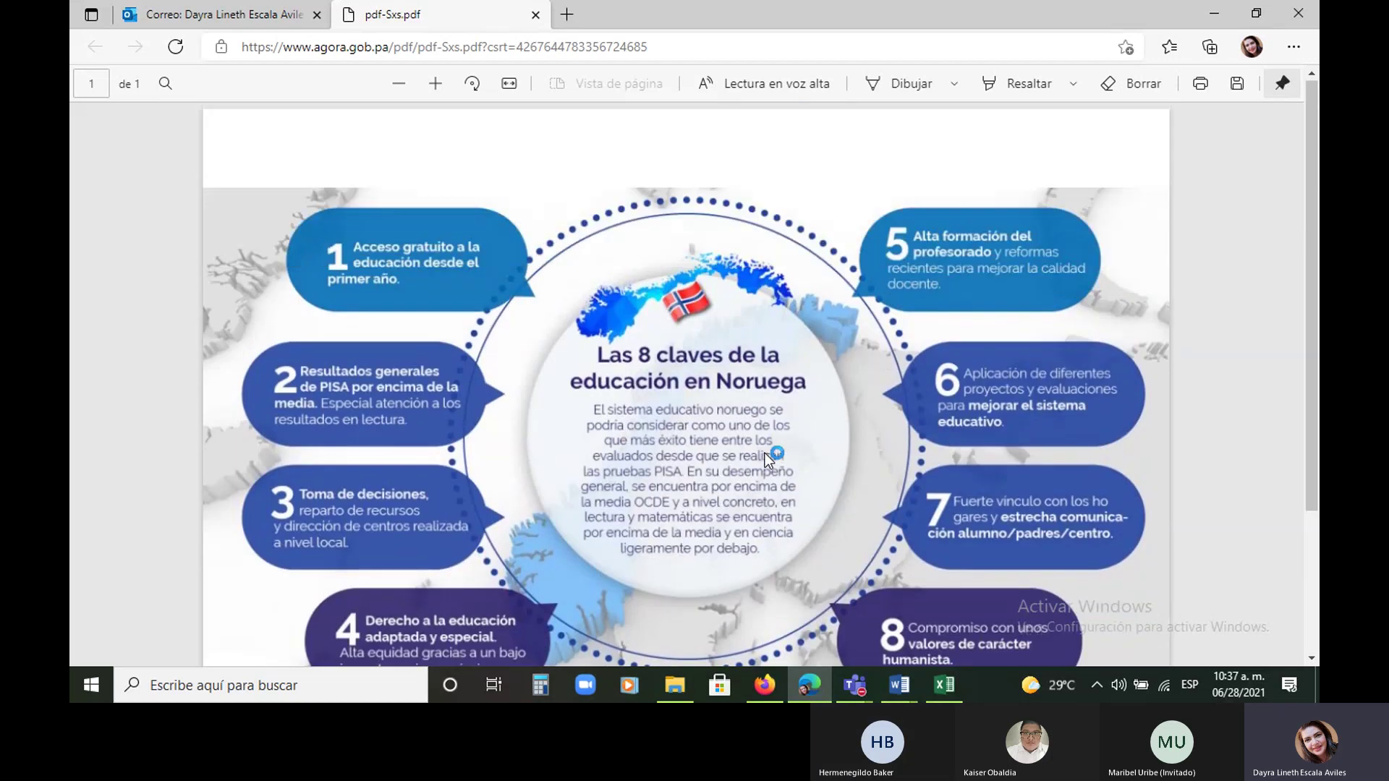
click(533, 16)
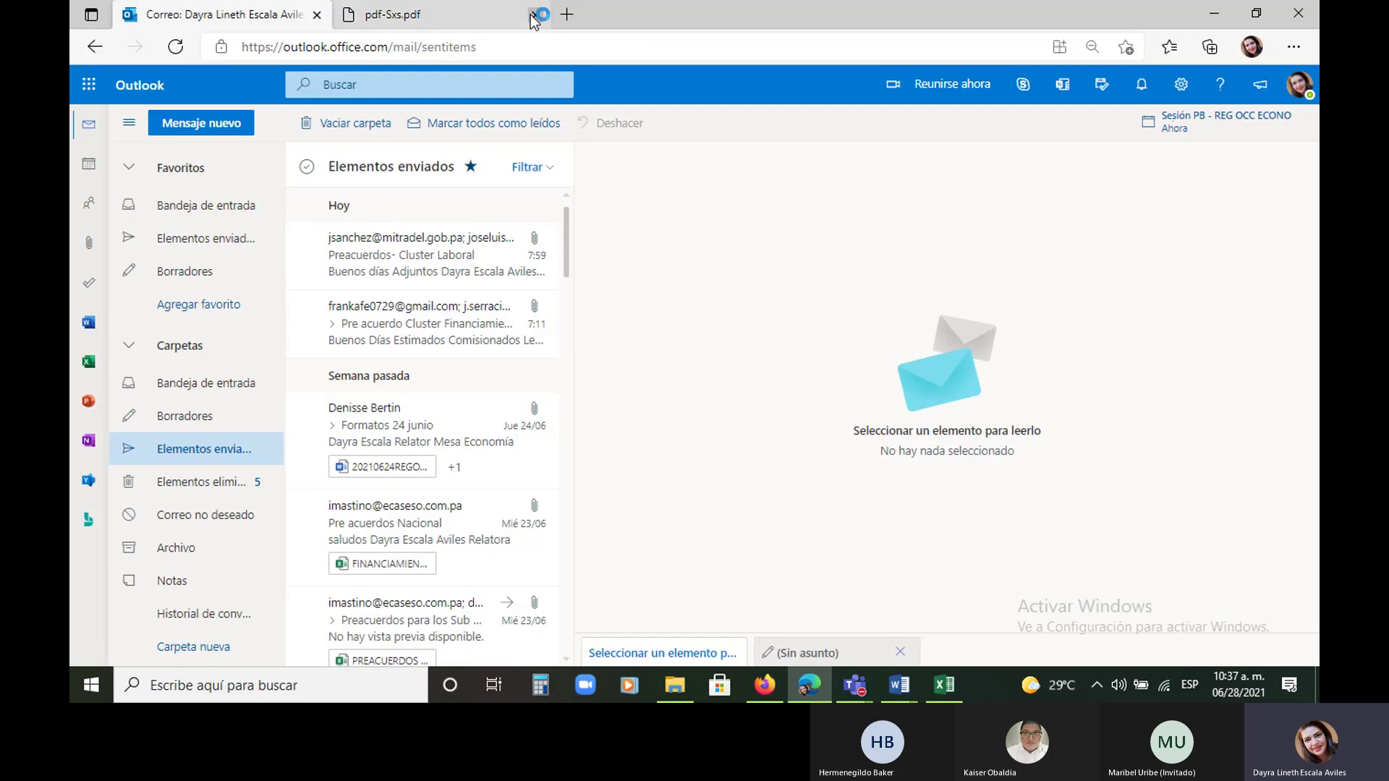
click(940, 695)
Display the full text of the proposal in D268 to read it before classifying it
click(802, 515)
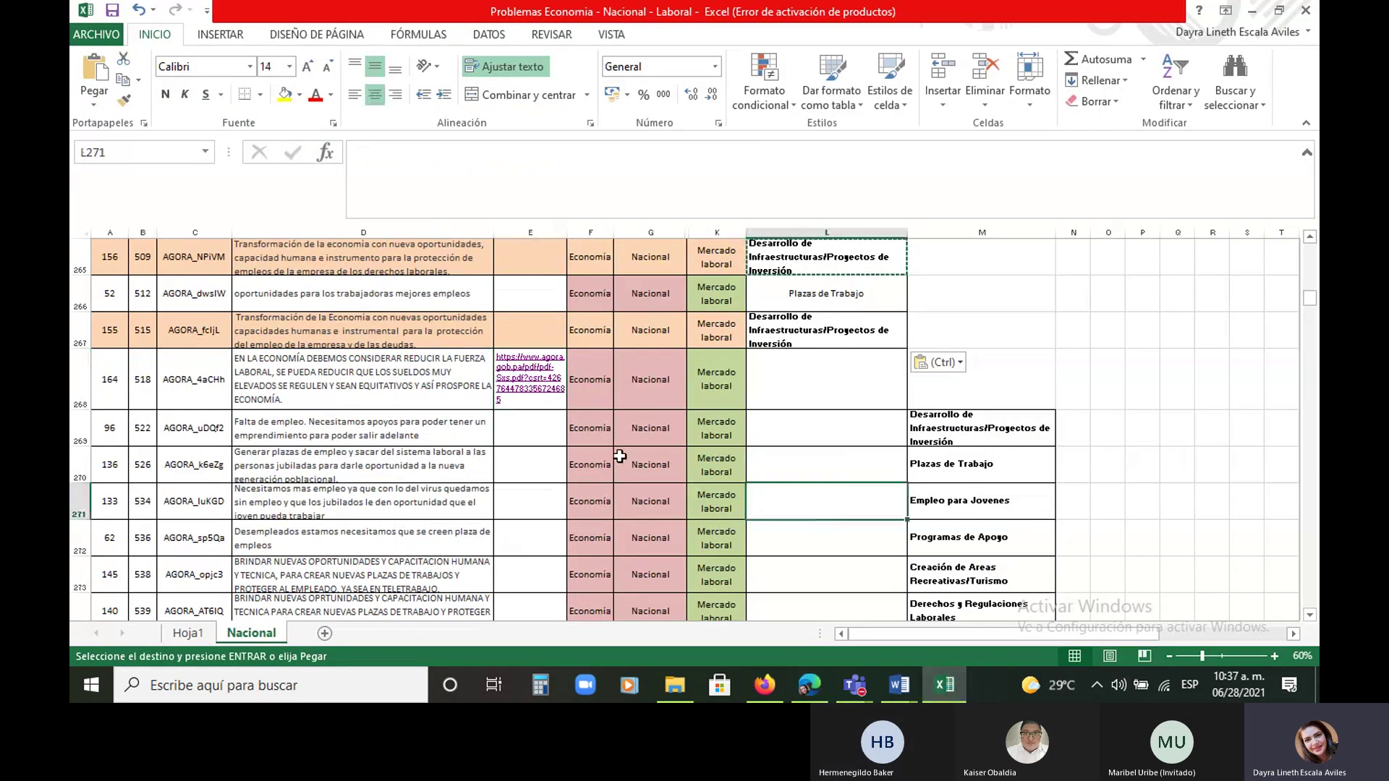
click(505, 433)
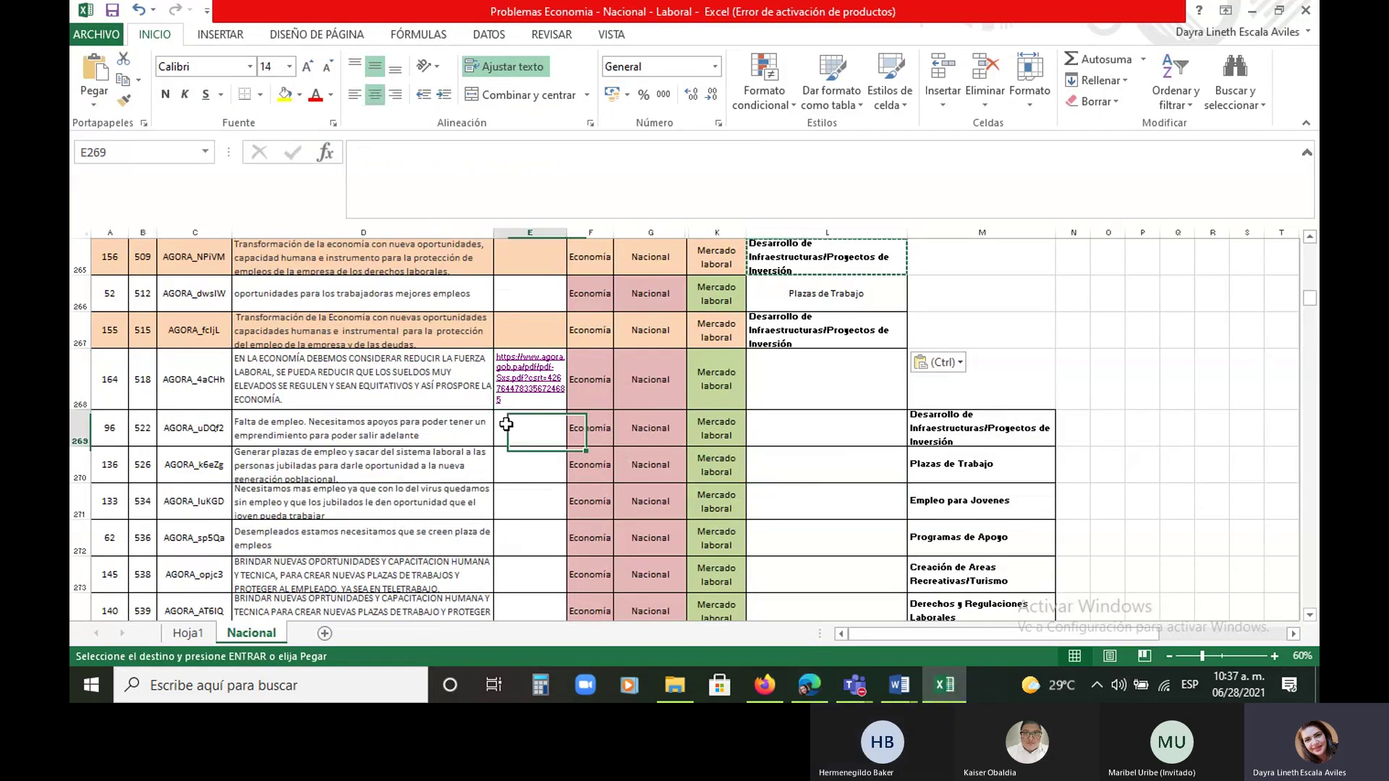
click(336, 400)
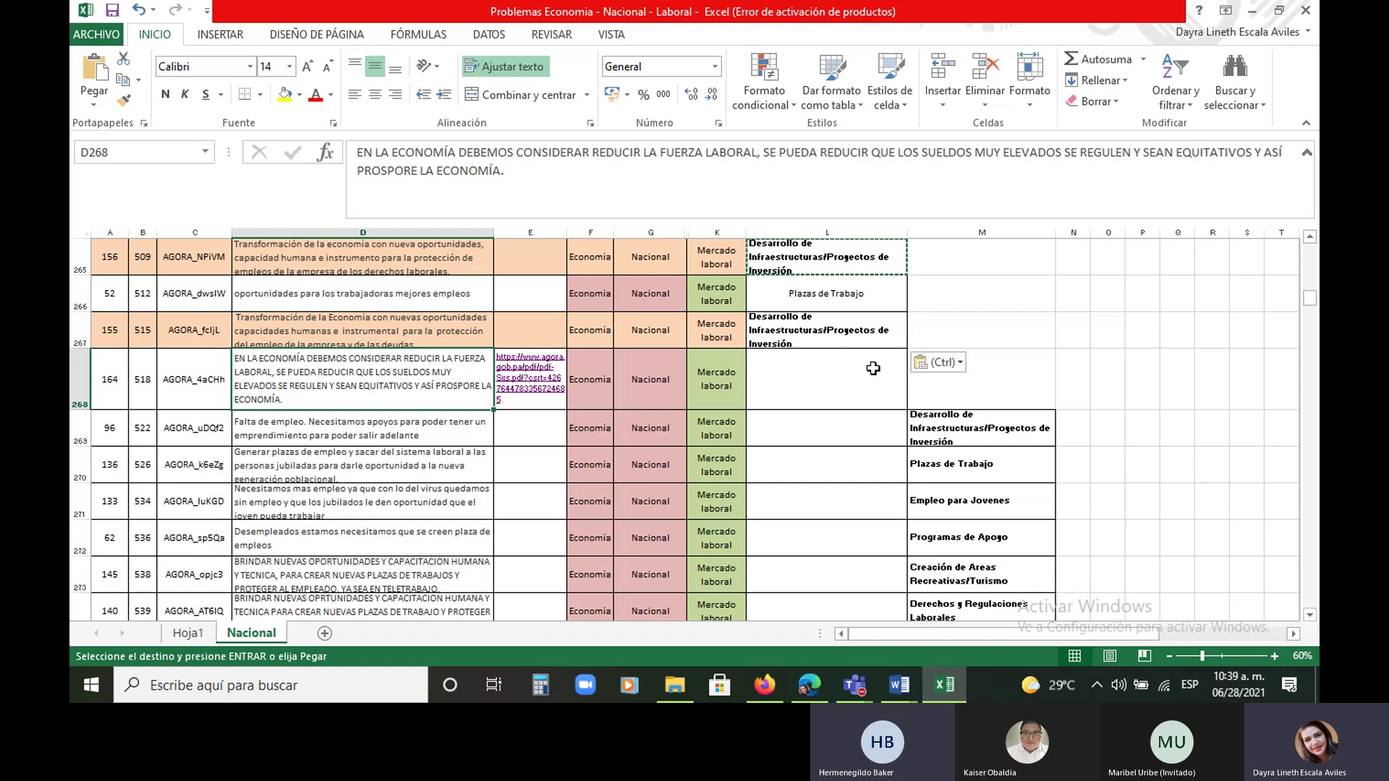
Copy Derechos y Regulaciones Laborales from M274 into L268 for the proposal on regulating high salaries
click(811, 391)
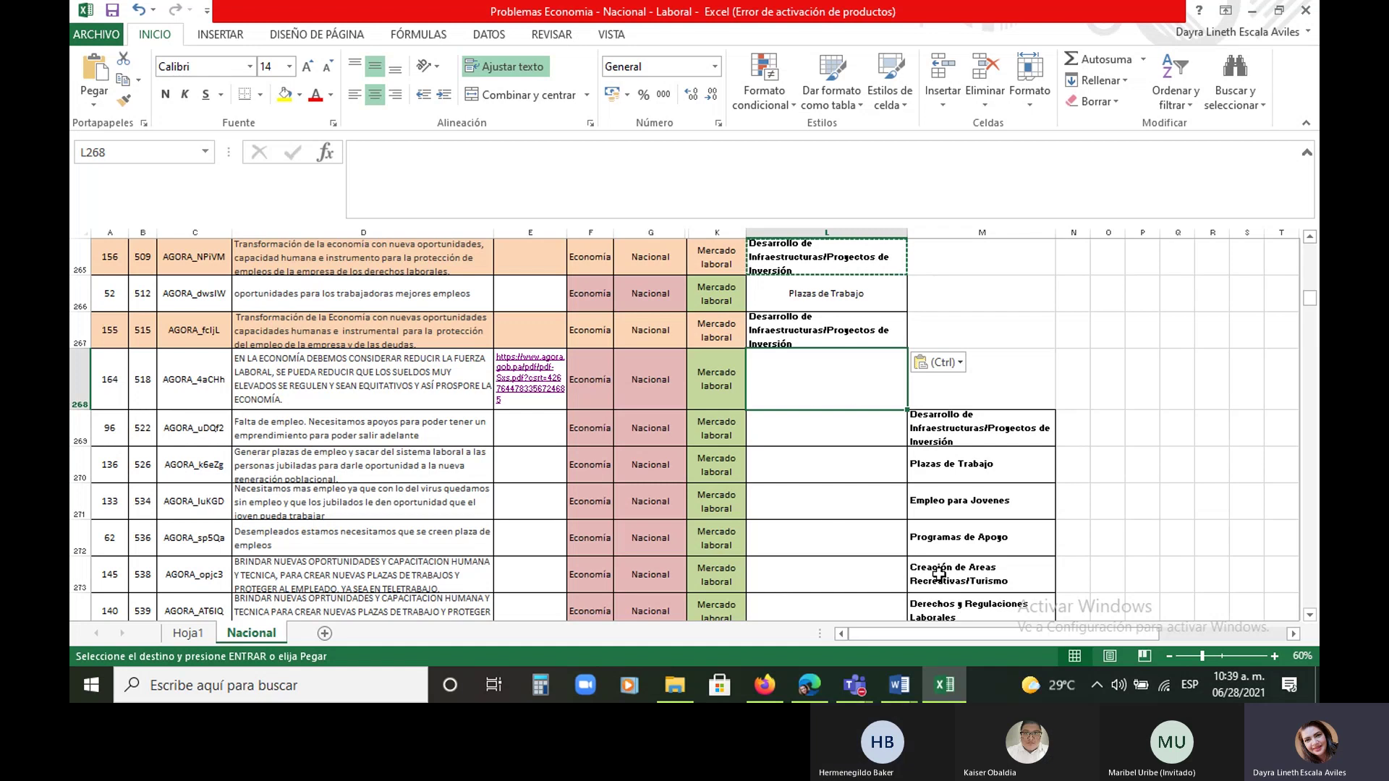
scroll(939, 572, down, 1)
scroll(941, 565, up, 1)
click(926, 606)
right_click(925, 605)
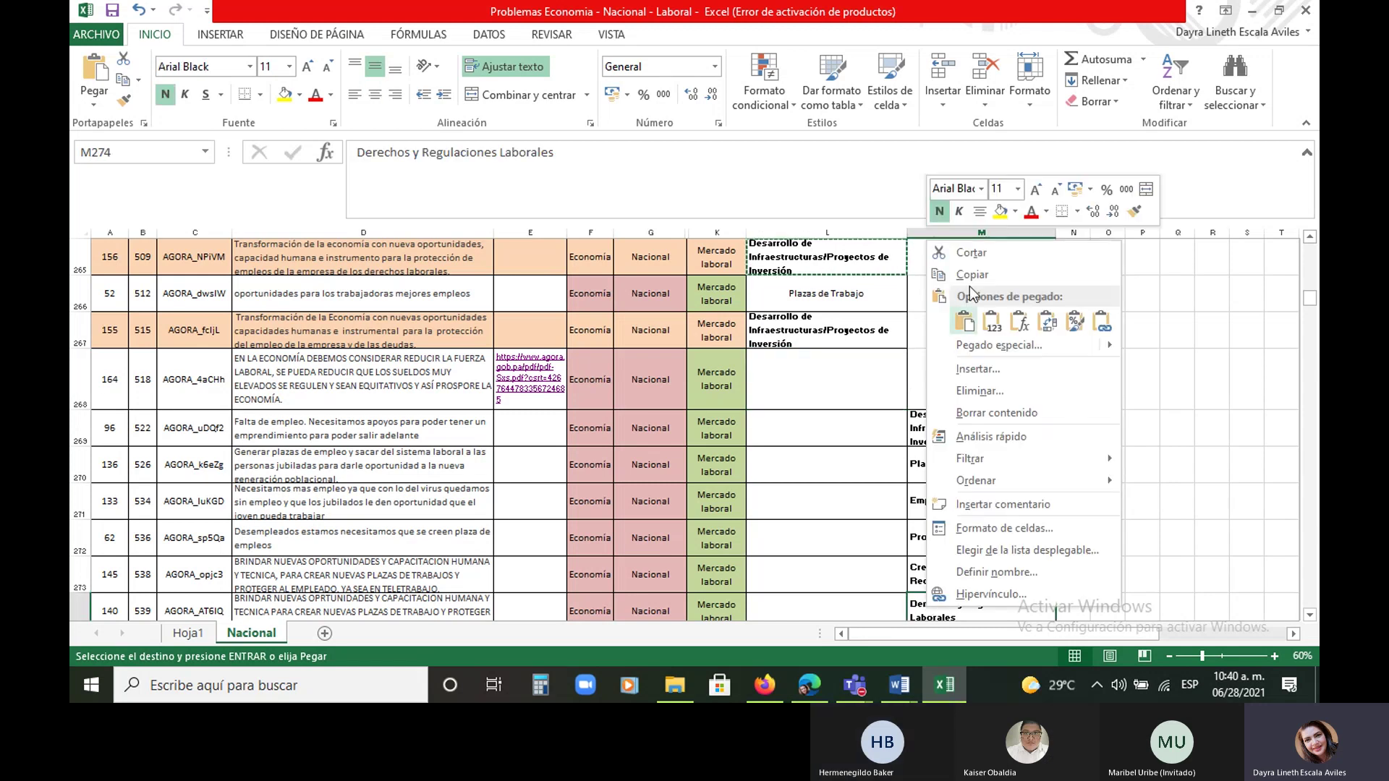
click(973, 272)
scroll(826, 277, down, 1)
scroll(826, 276, up, 1)
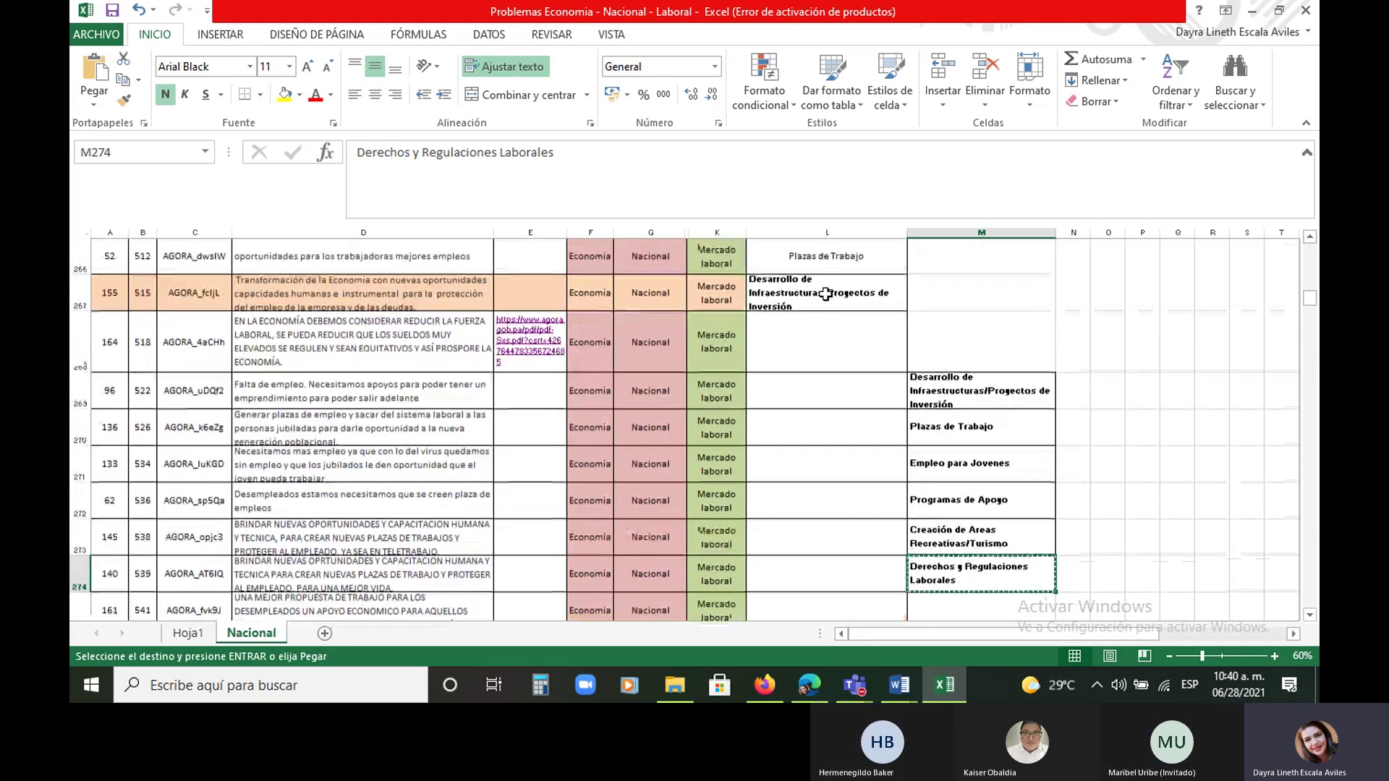
click(816, 357)
click(99, 85)
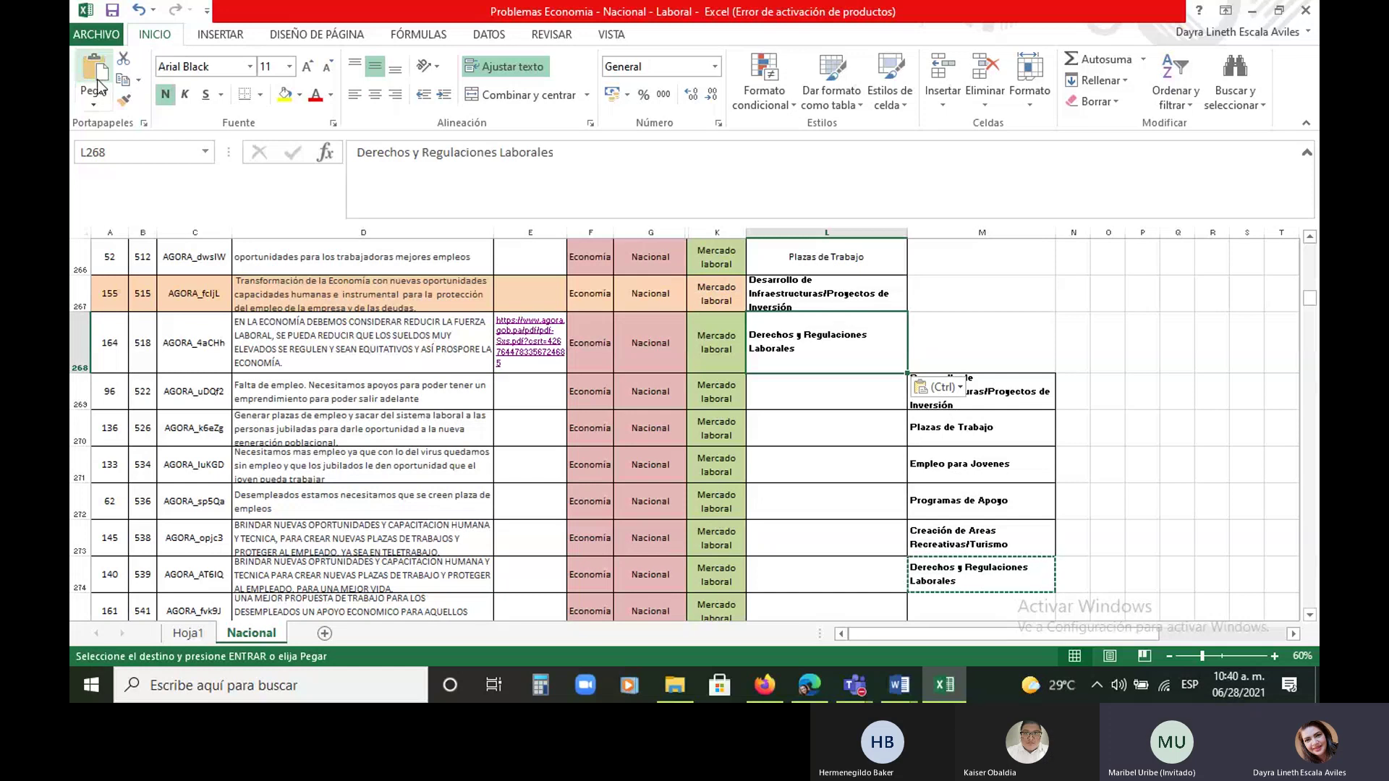
key(Down)
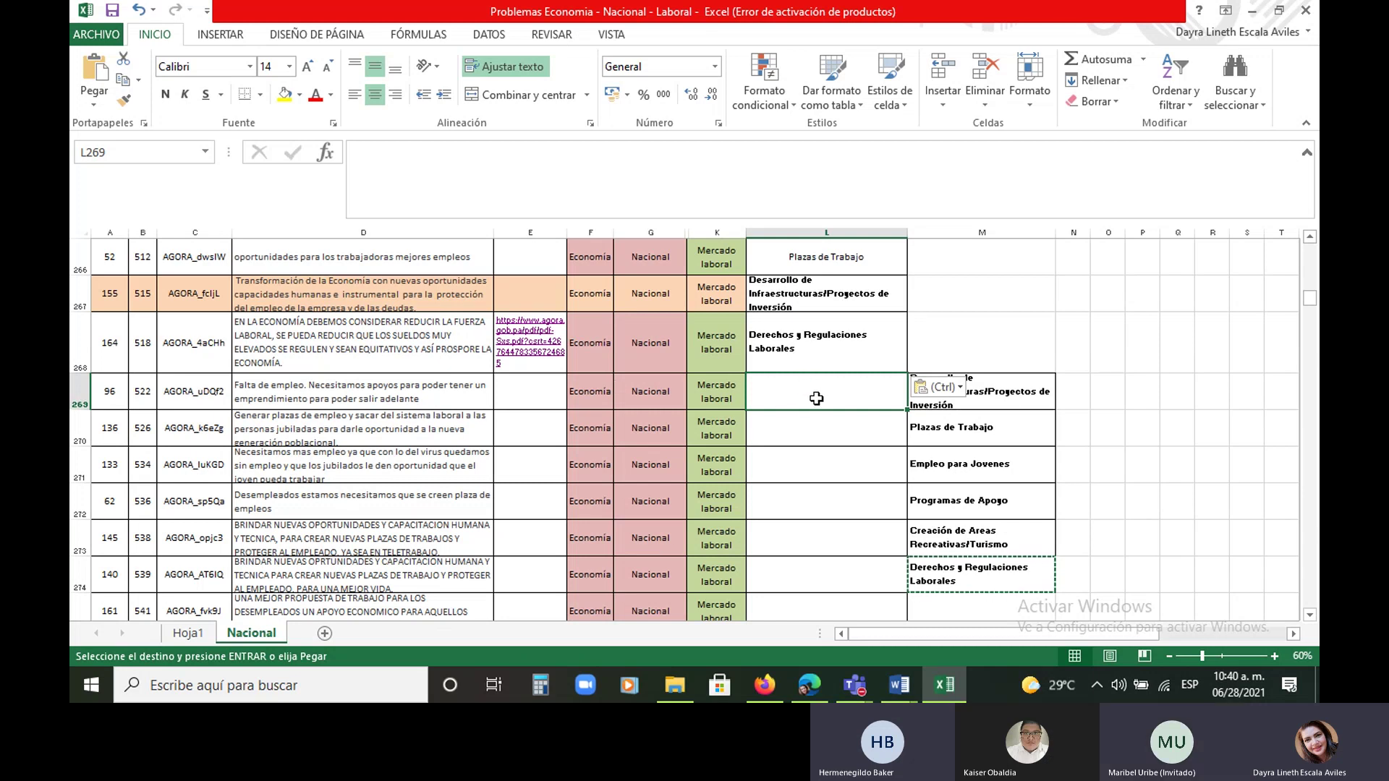
Enter Programas de Apoyo in L269 as the category for the proposal requesting support for entrepreneurship
text(programas de Apoyo)
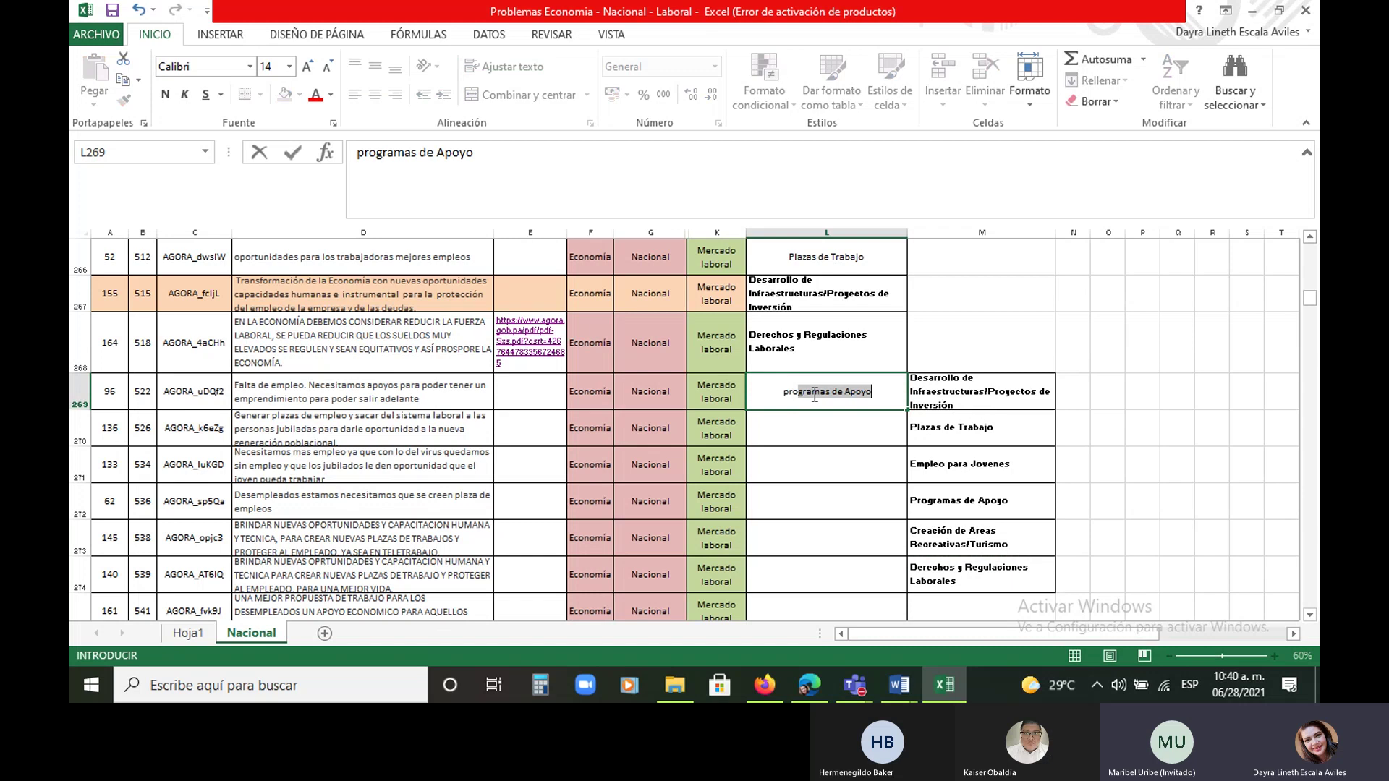
key(Return)
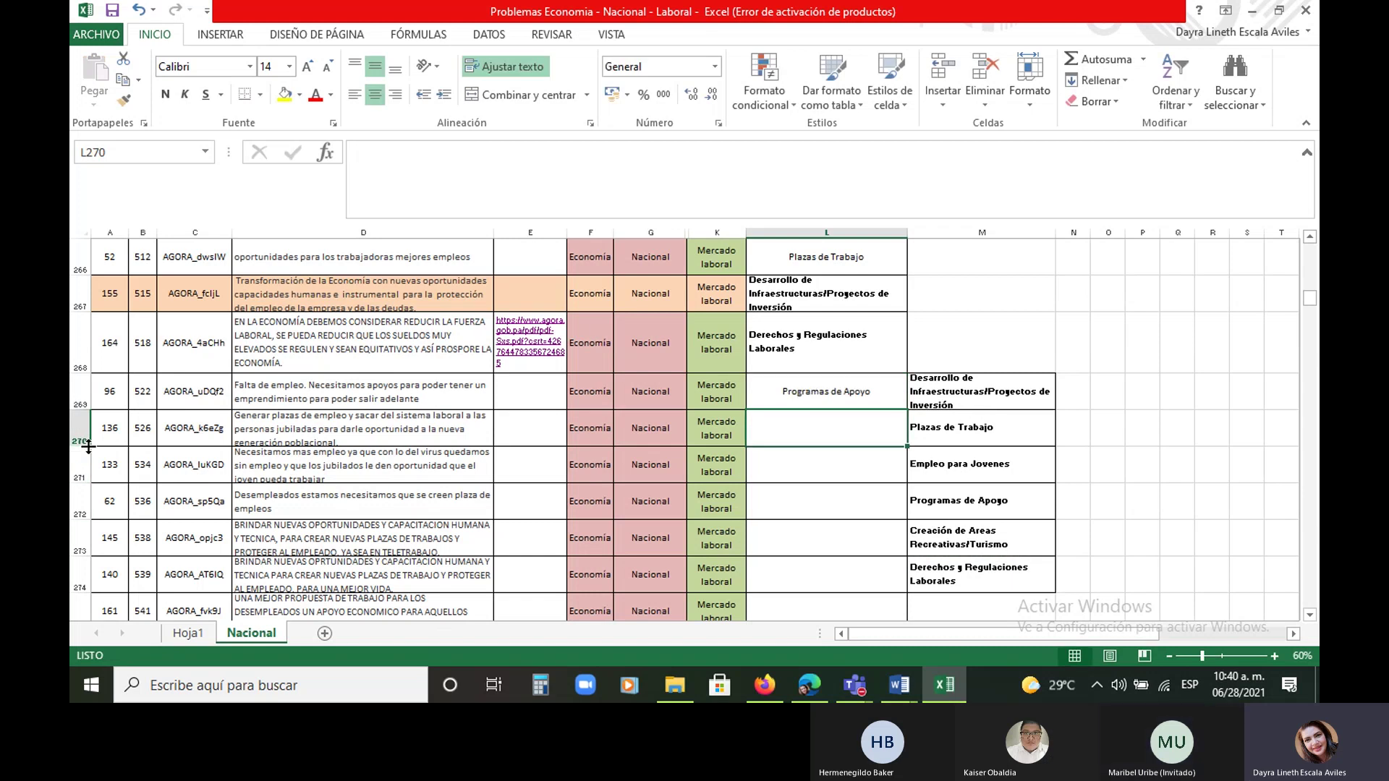
Increase the height of rows 270 and 271 to fit their proposal text, and display the full proposal in D270
drag(89, 447, 88, 495)
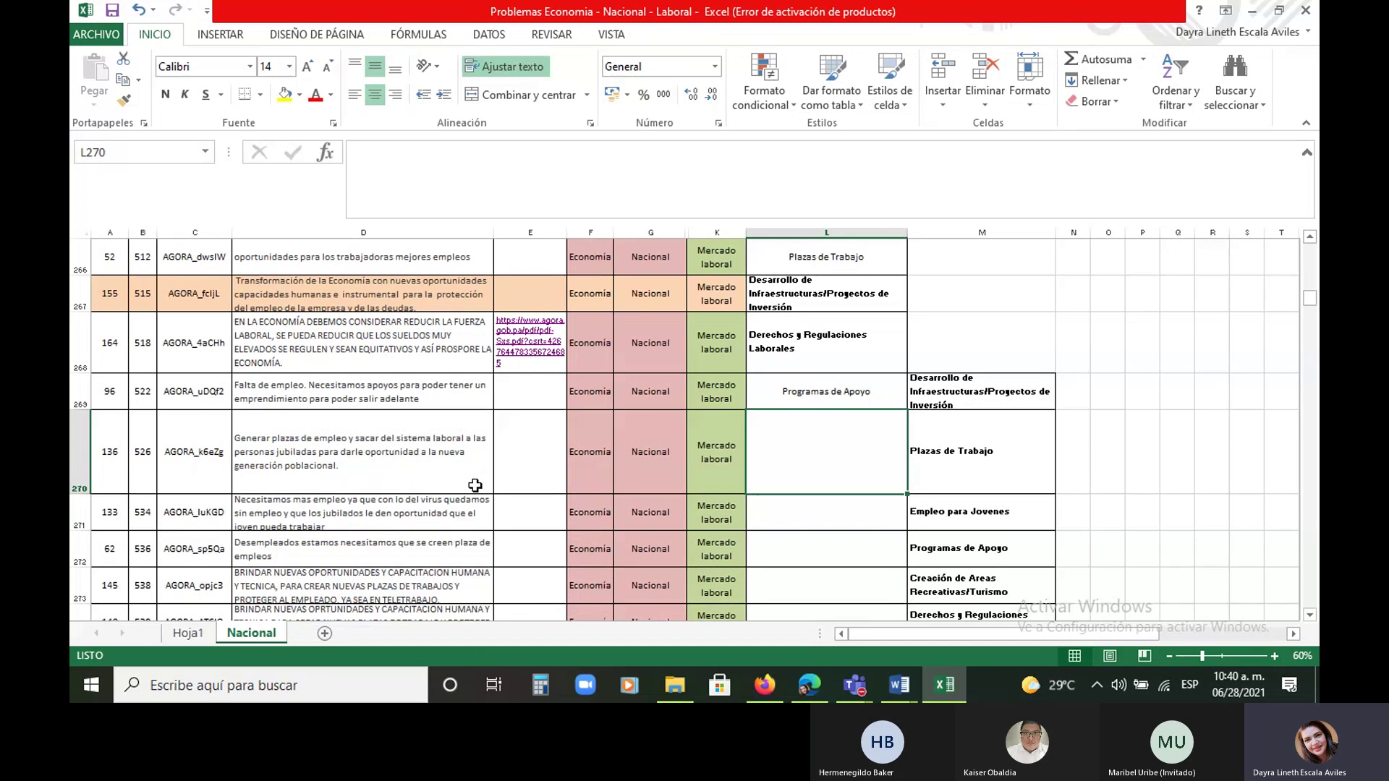
click(81, 548)
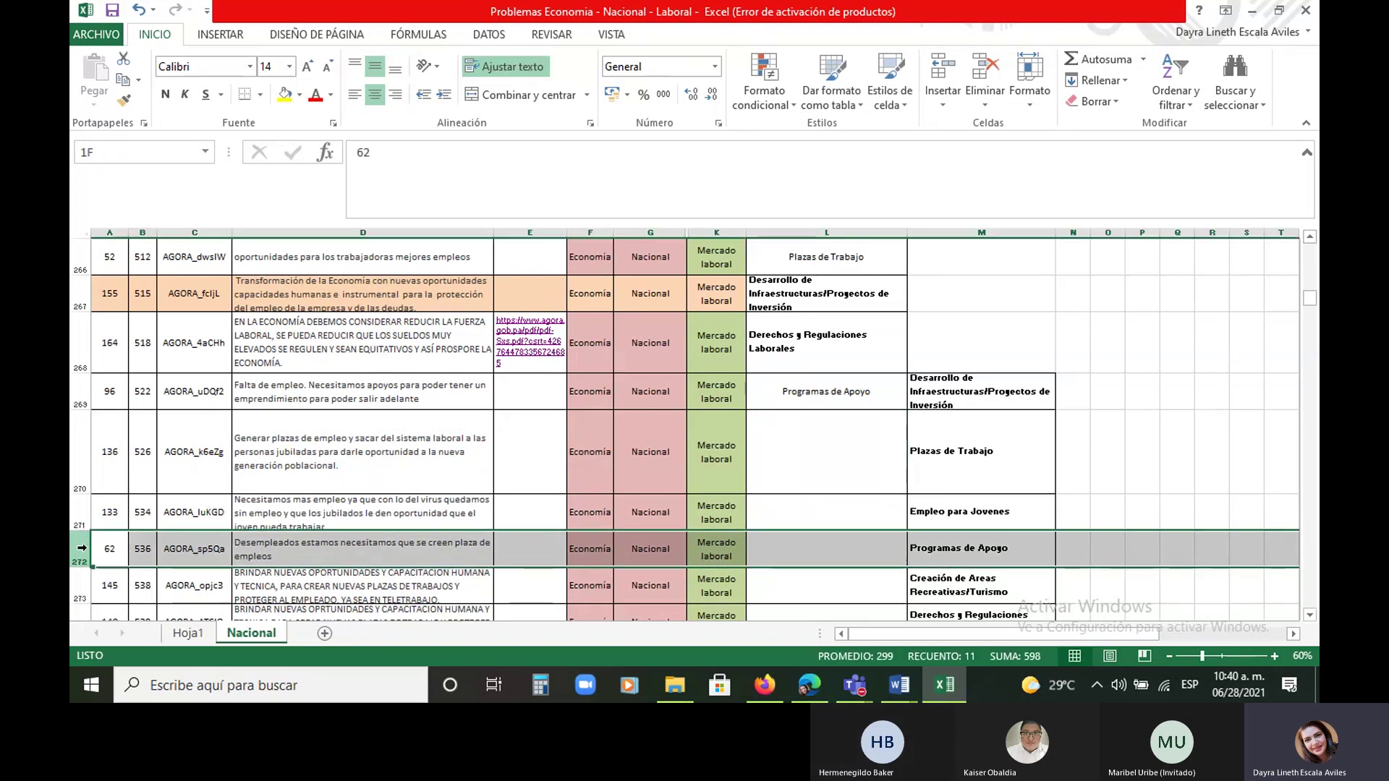
drag(82, 531, 81, 559)
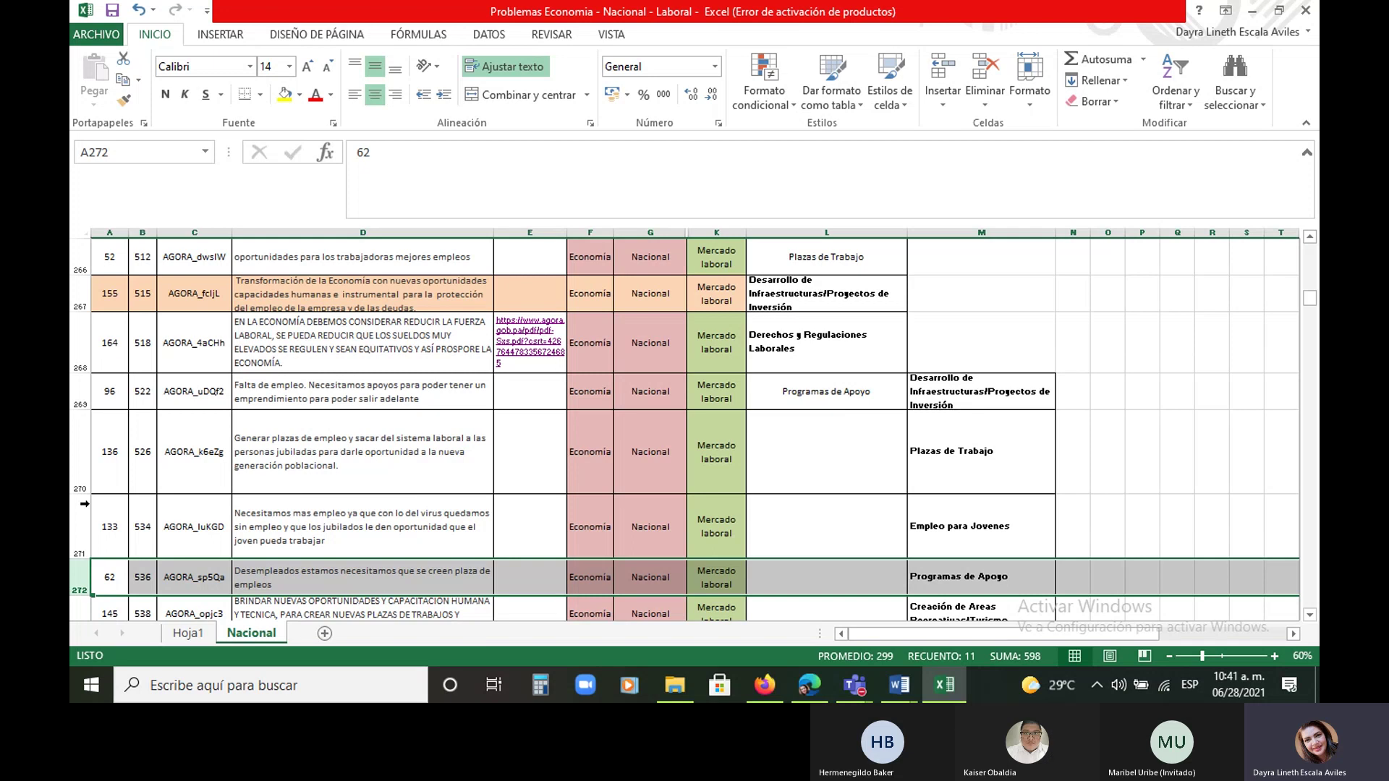
drag(86, 493, 90, 471)
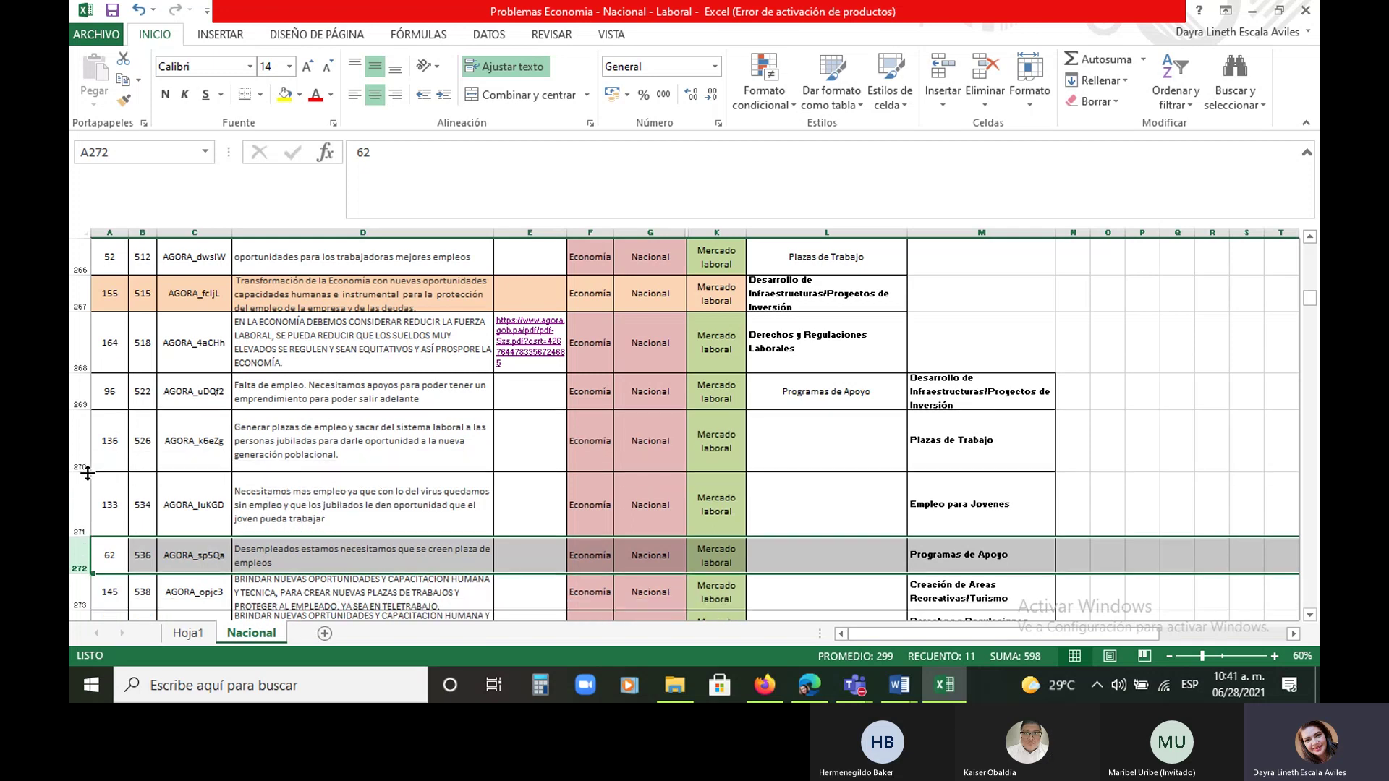
click(811, 453)
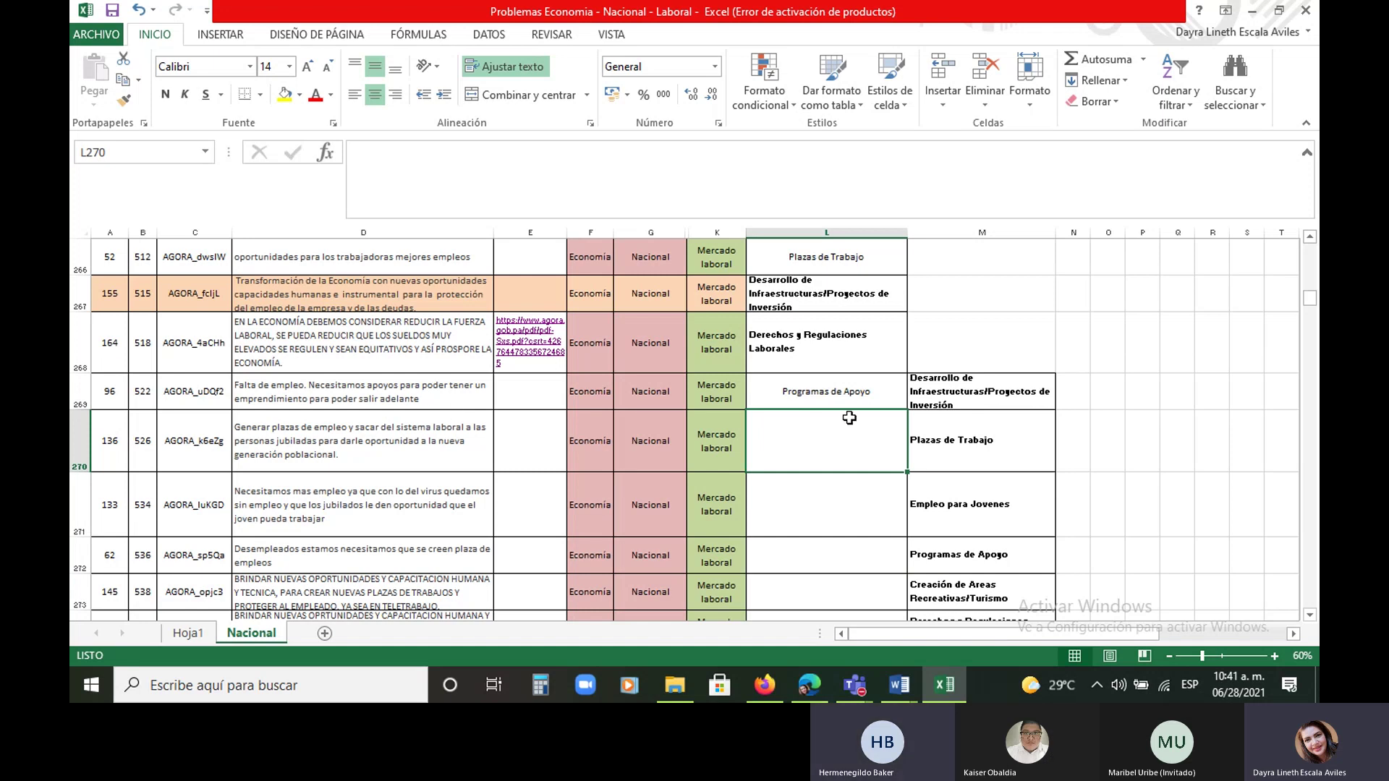
click(386, 455)
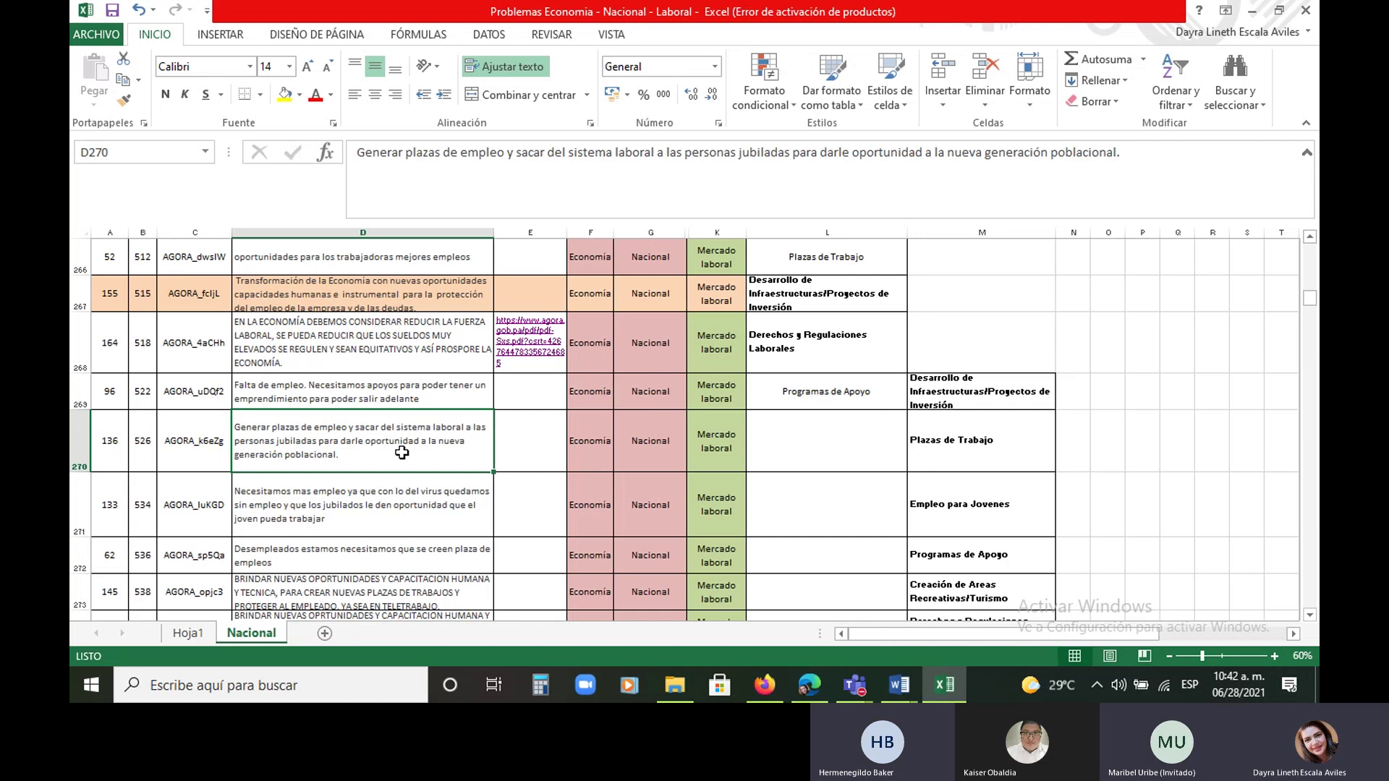
Copy Desarrollo de Infraestructuras/Proyectos de Inversión from M269 into L270 for the proposal on creating jobs and retiring pensioners
click(848, 451)
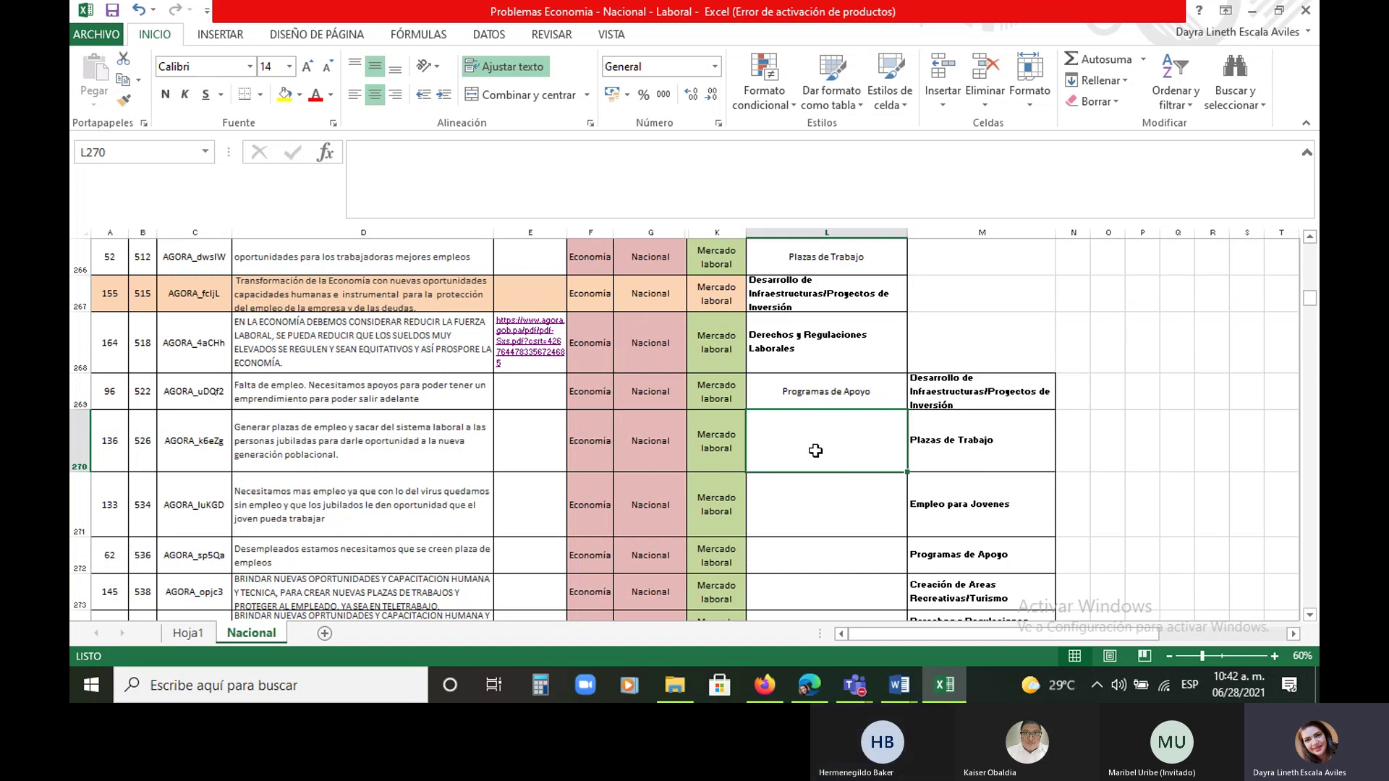
click(944, 377)
right_click(944, 377)
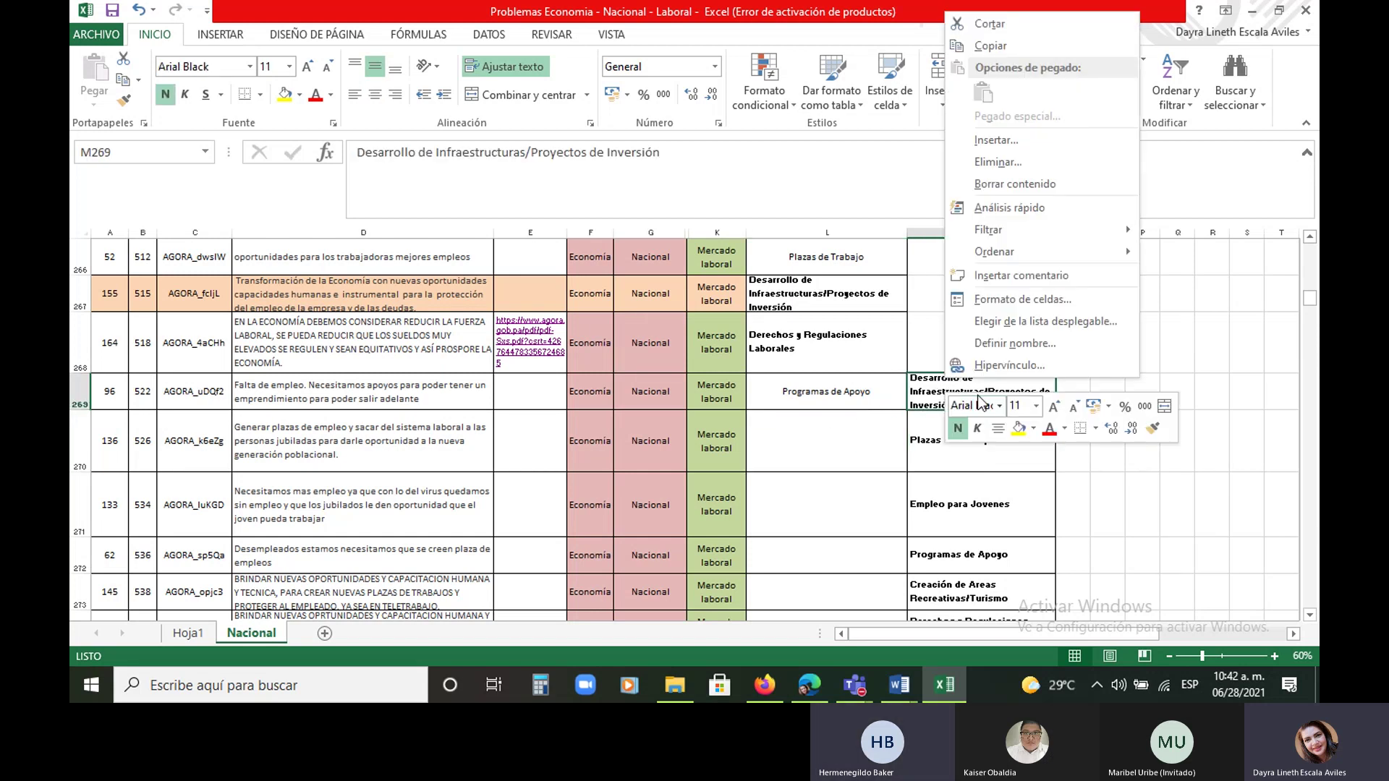
click(991, 42)
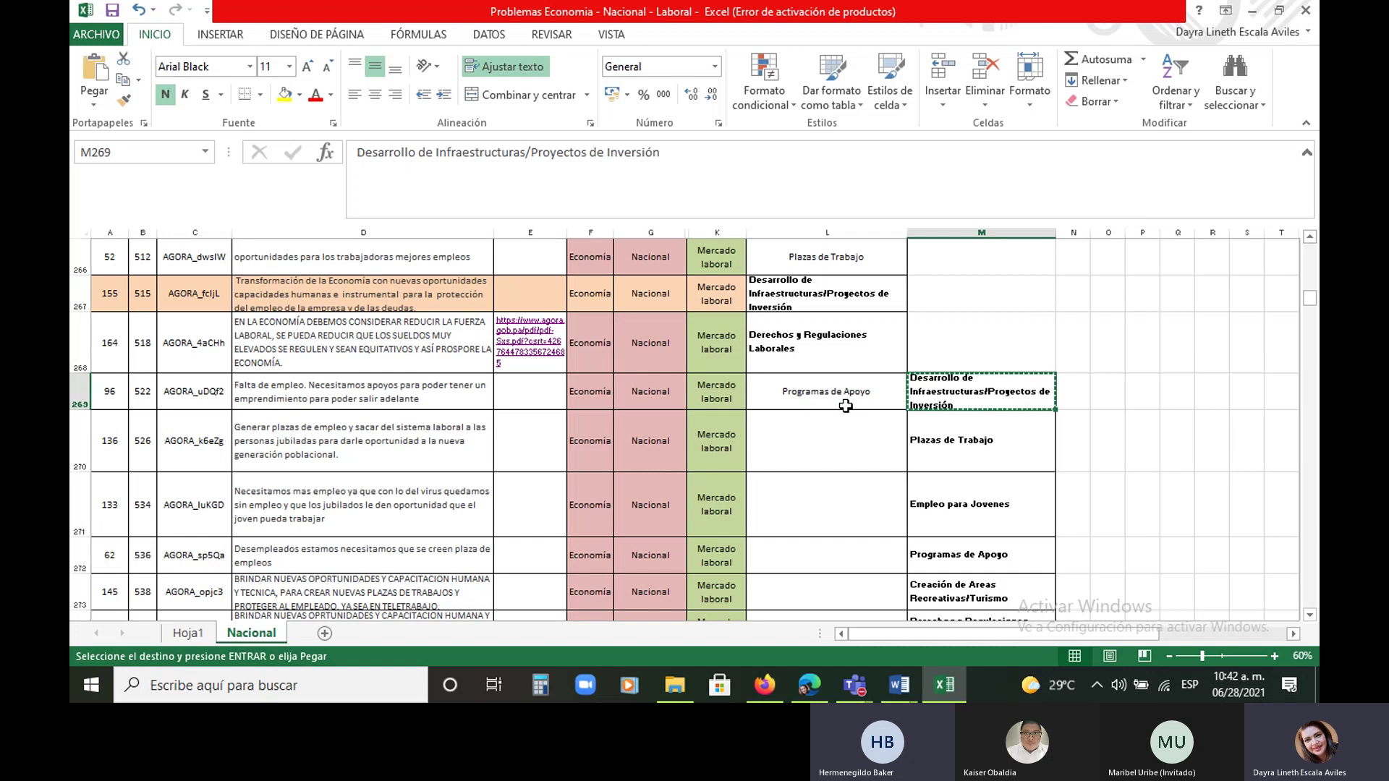
click(818, 434)
click(95, 64)
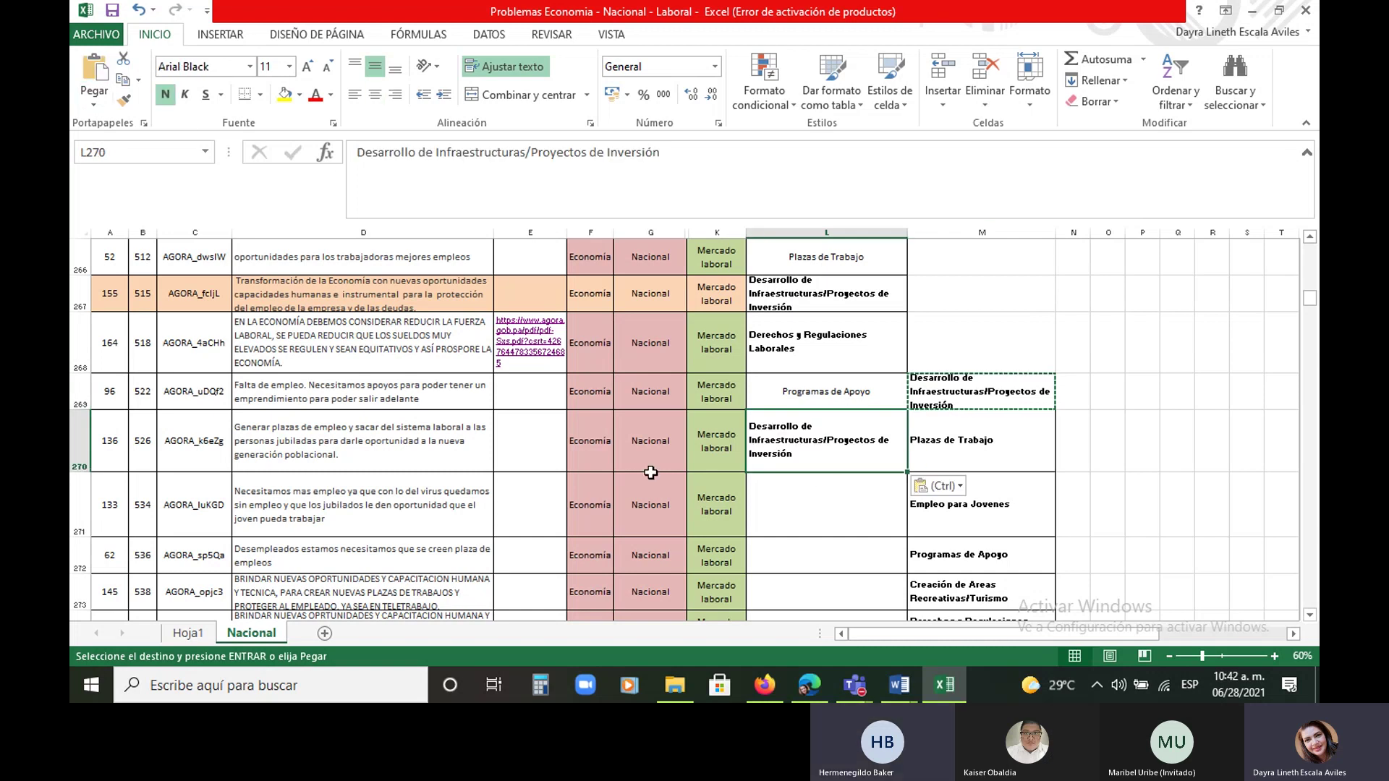
Fill the Desarrollo de Infraestructuras/Proyectos de Inversión category from L270 down into L271 and L272
key(Down)
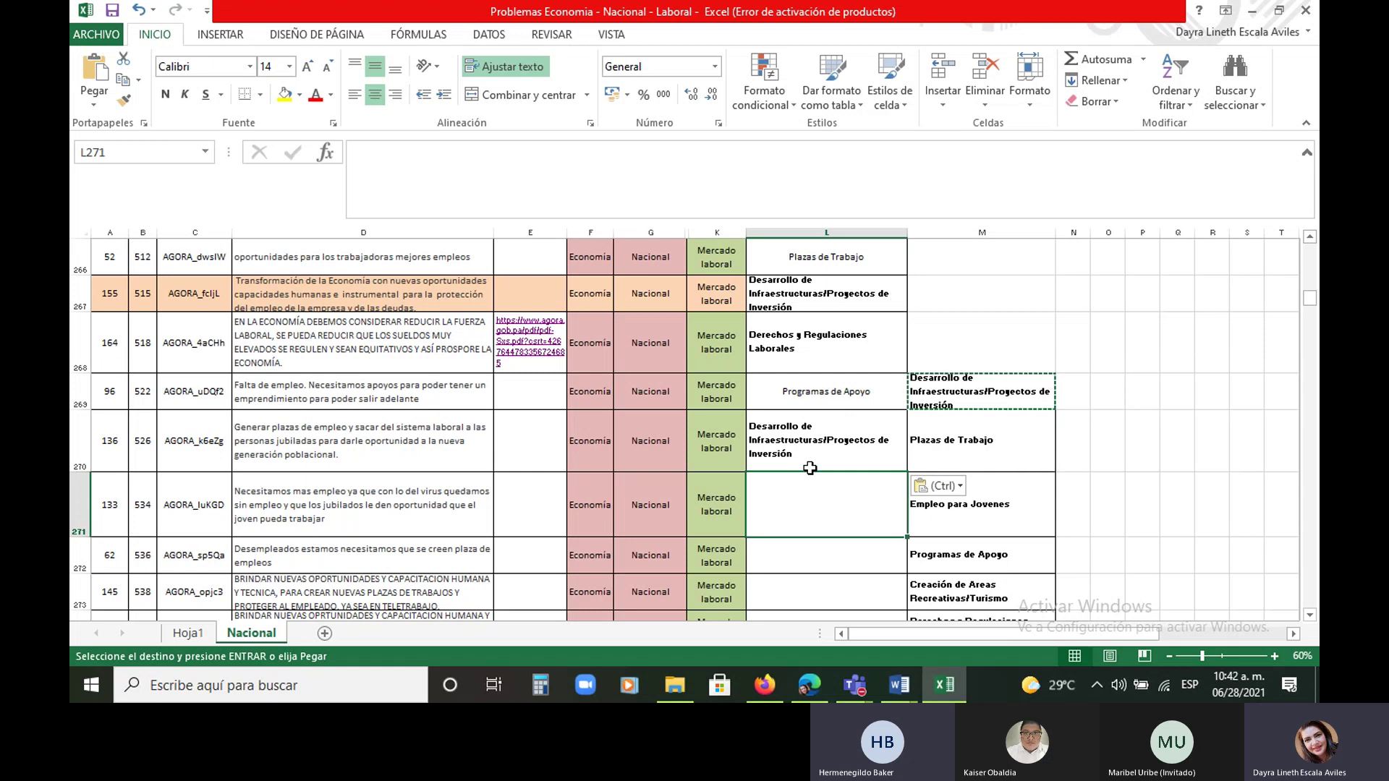
click(841, 445)
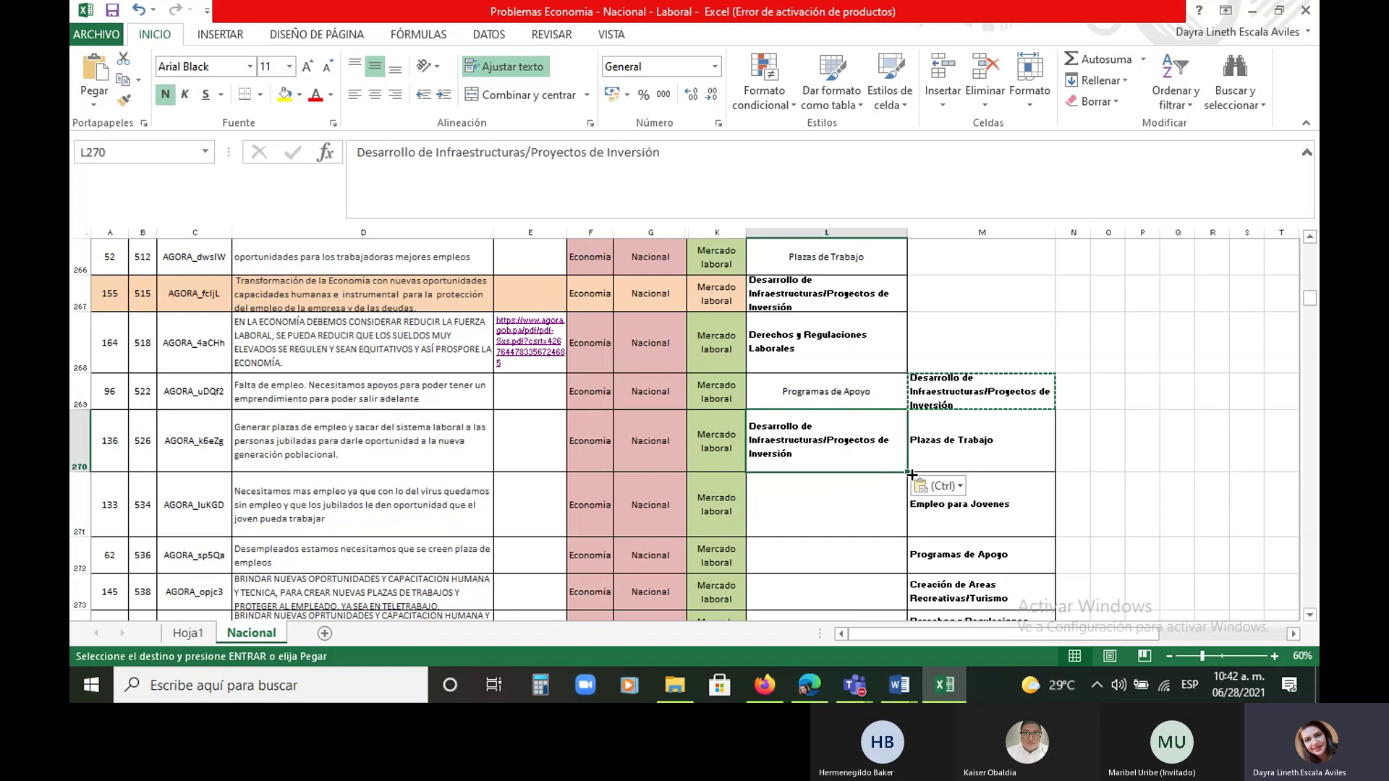
drag(910, 473, 868, 518)
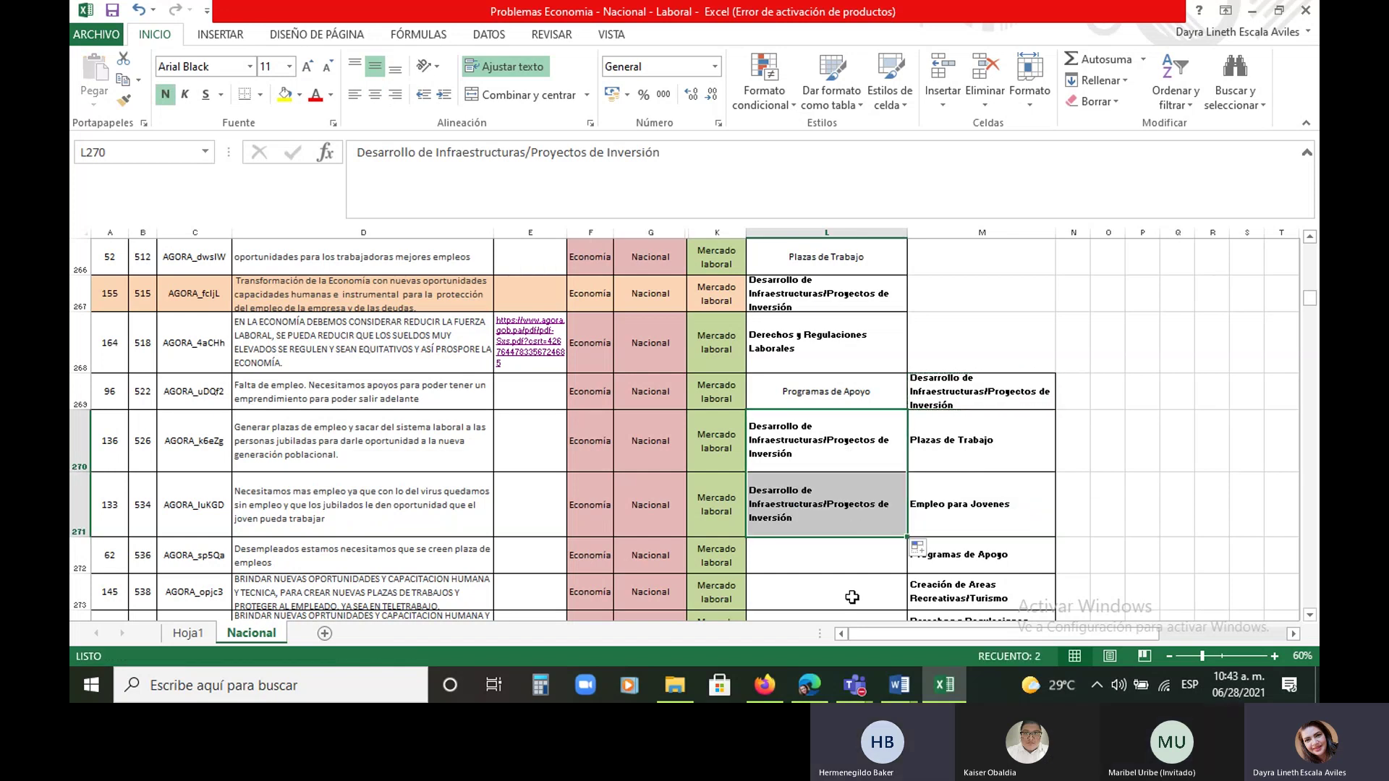
click(820, 563)
scroll(819, 535, down, 1)
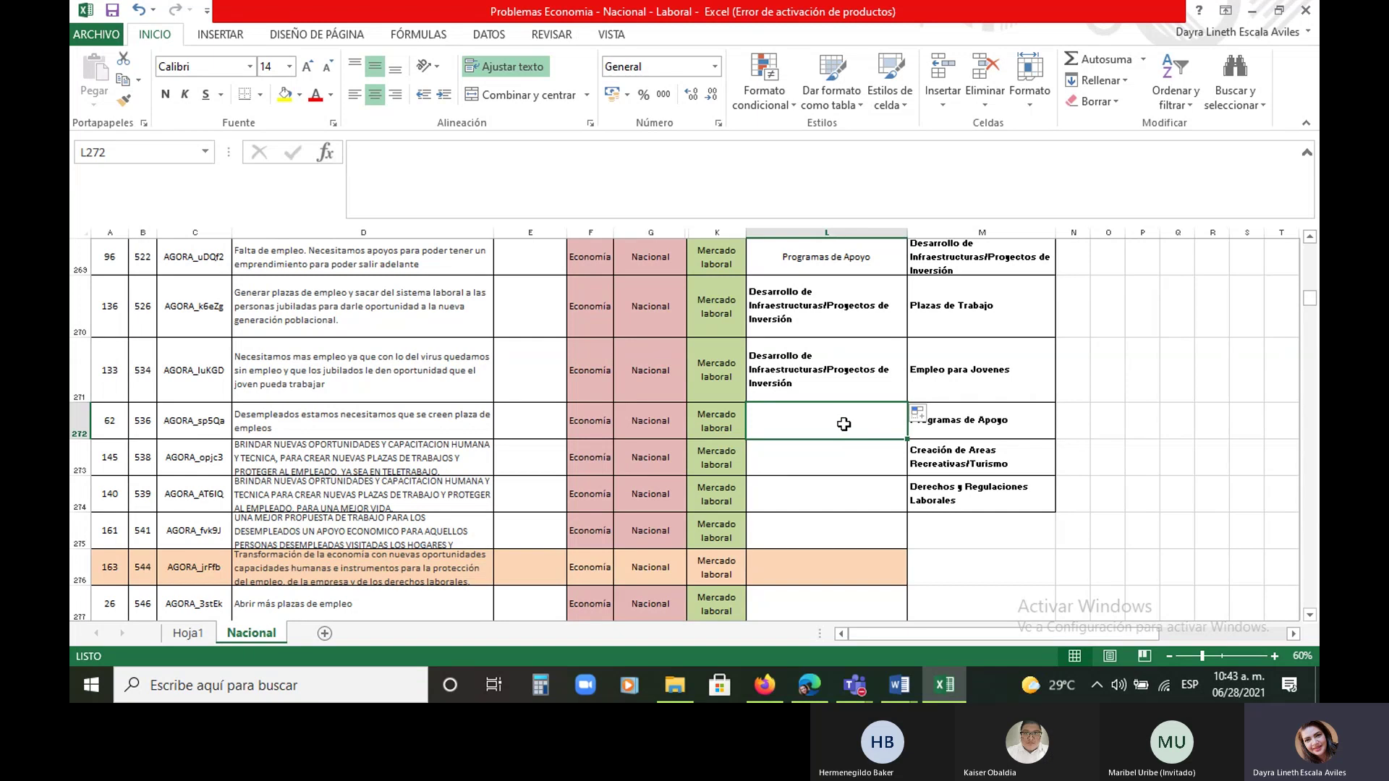
click(845, 388)
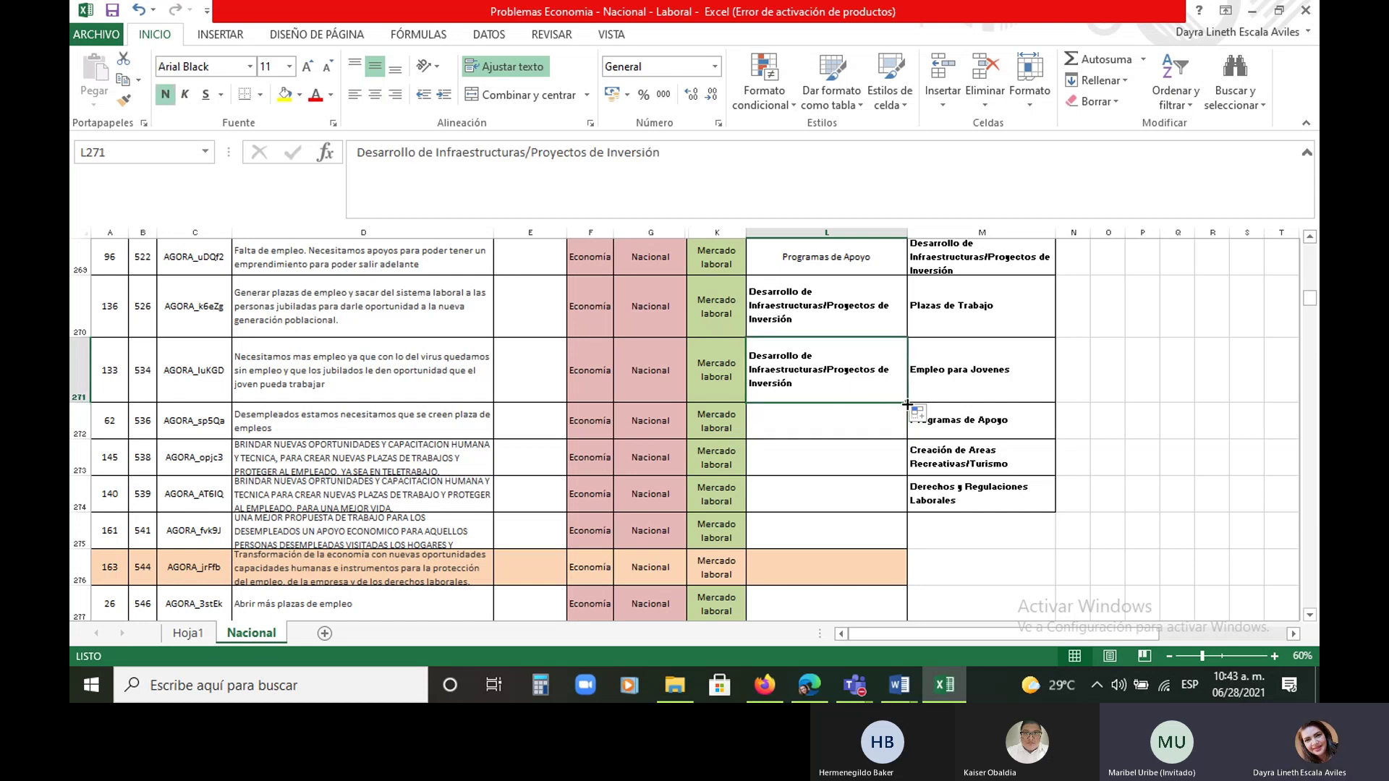
drag(908, 403, 889, 436)
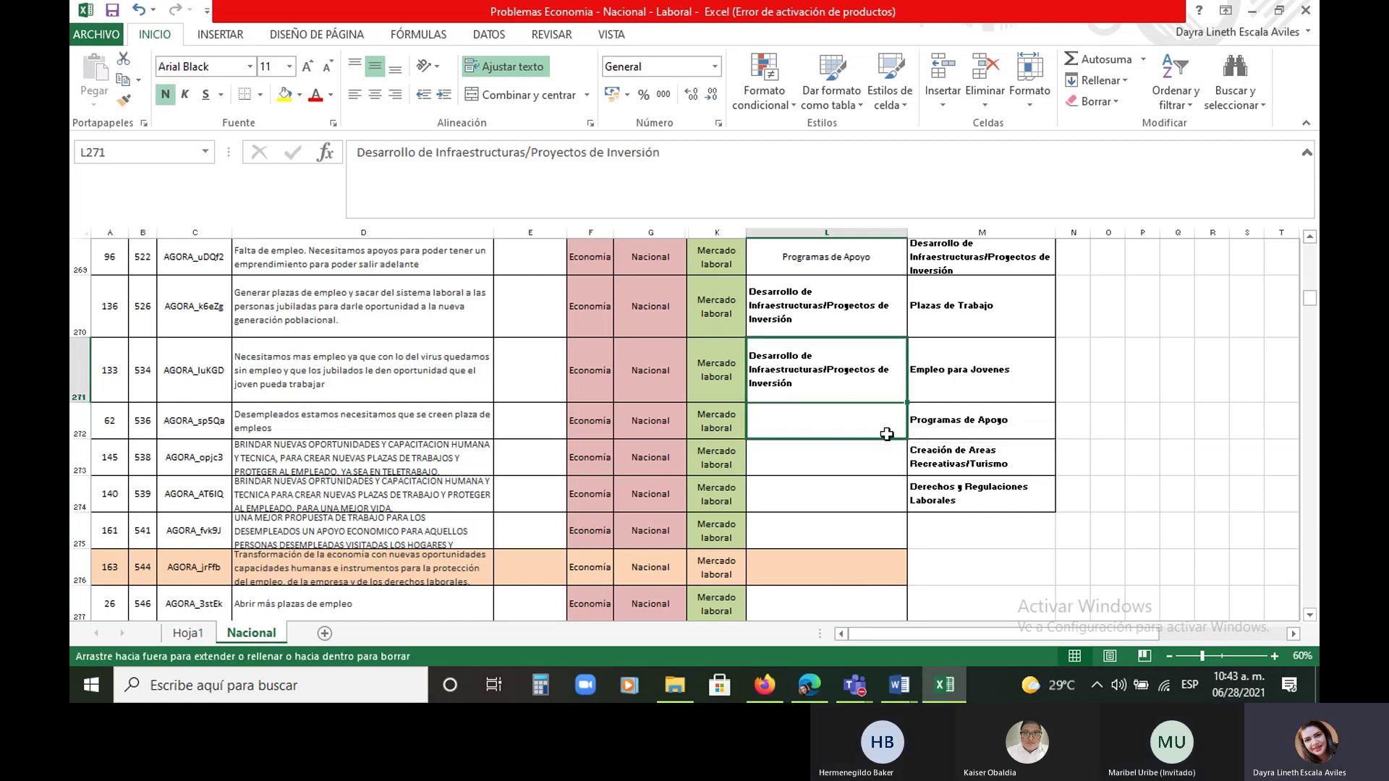
Heighten row 273 to read its training and telework proposal, and classify it as Programas de Apoyo in L273
click(796, 459)
drag(81, 476, 81, 501)
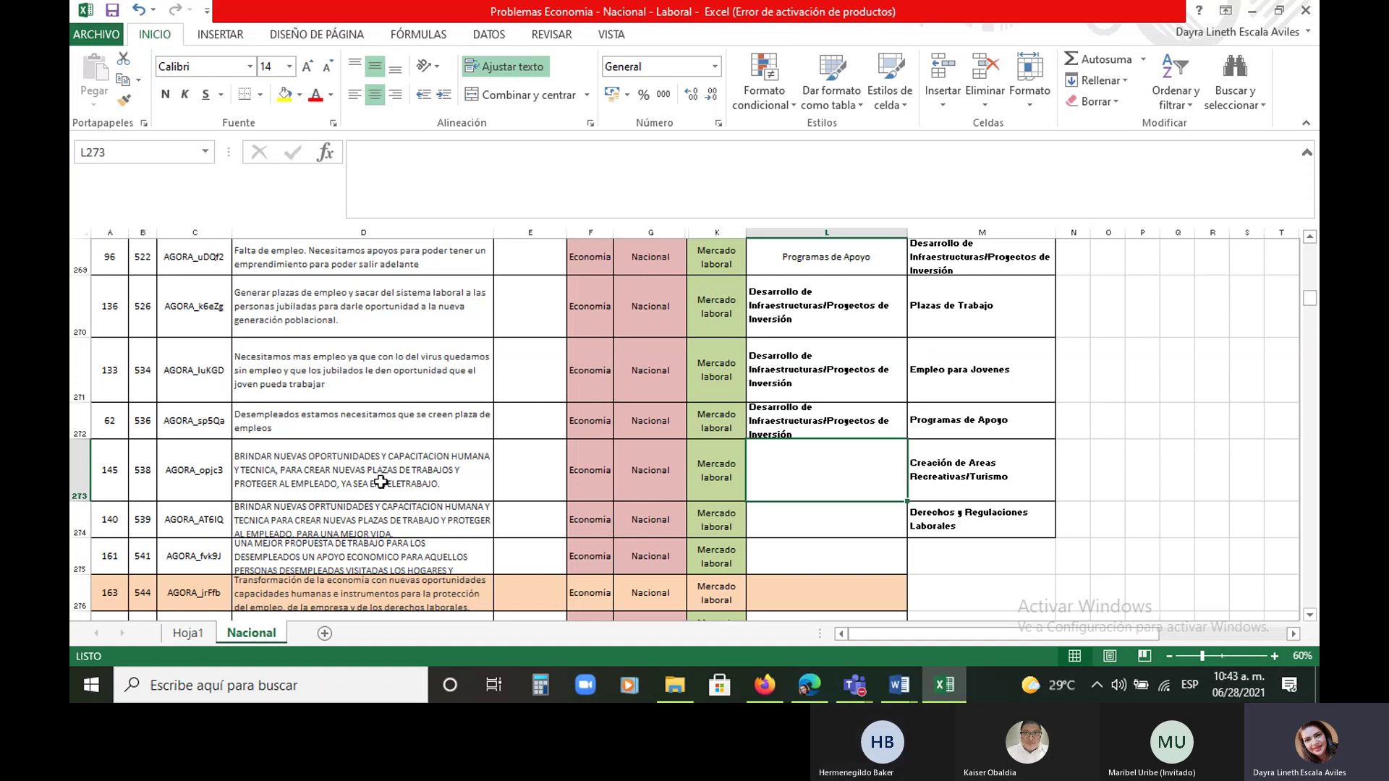
click(455, 484)
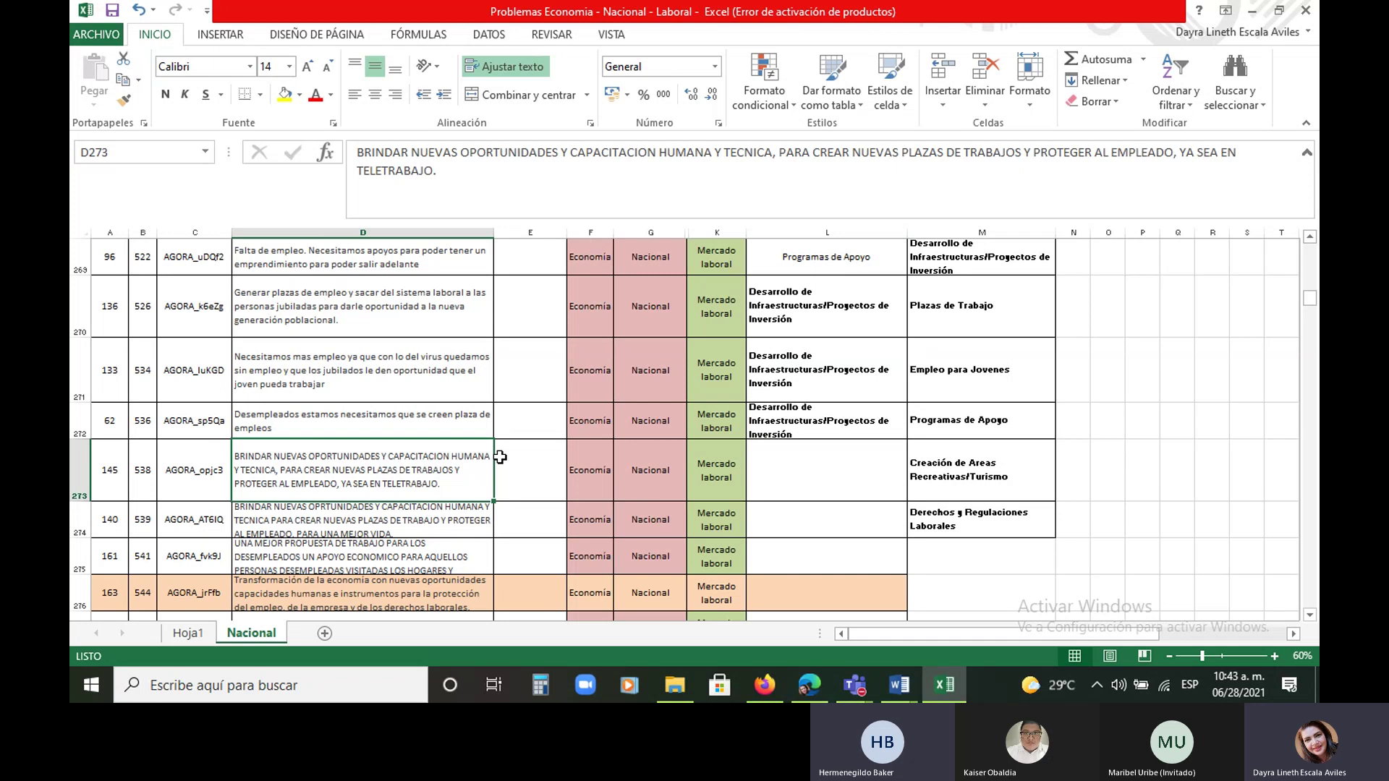
click(786, 479)
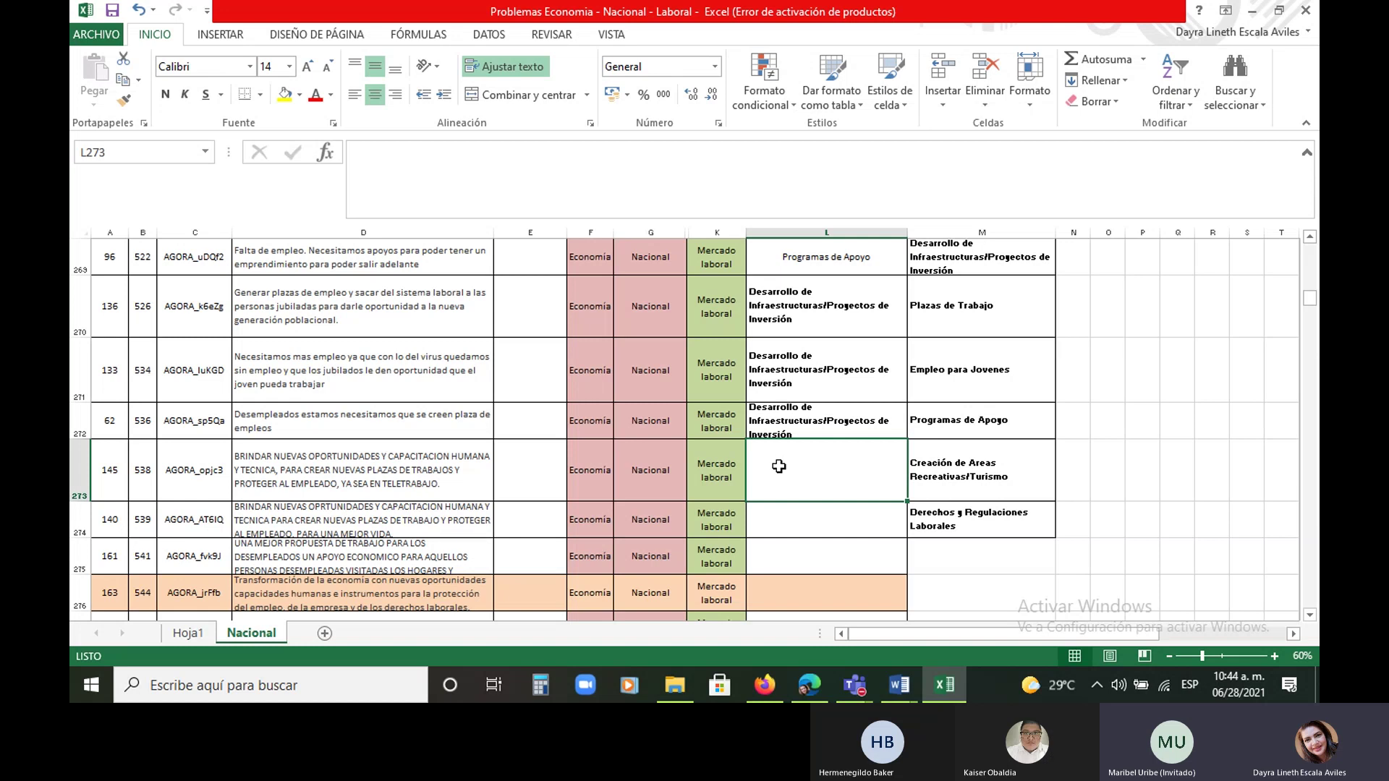
double_click(778, 466)
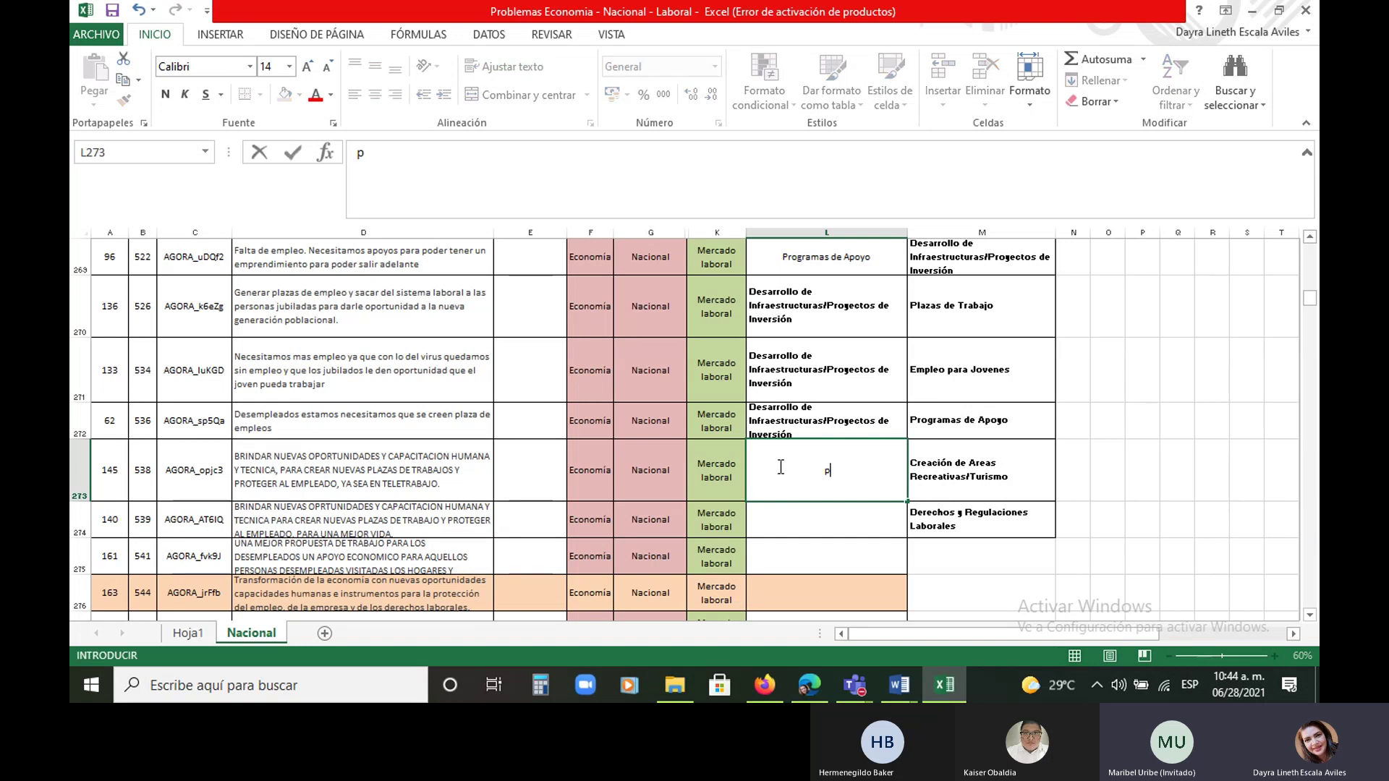
text(poyo)
key(Return)
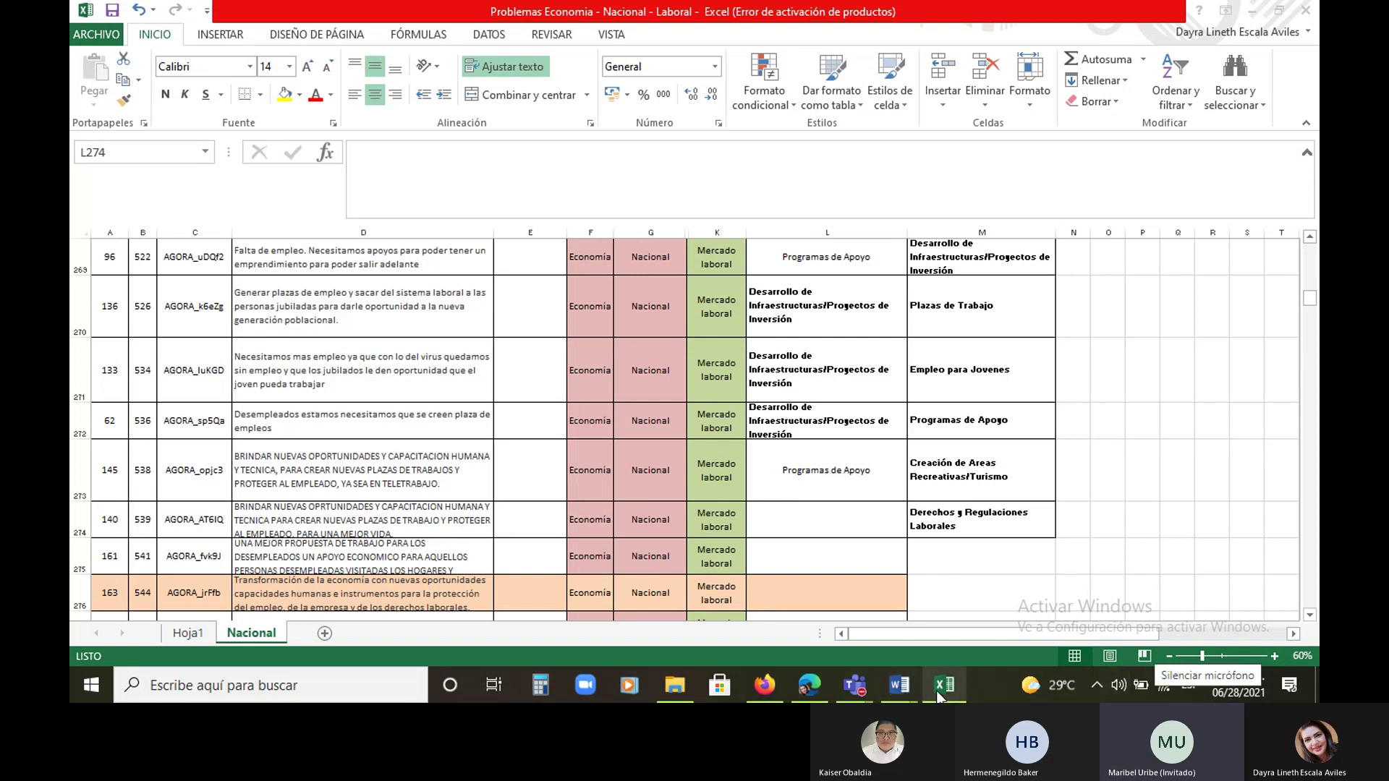
mouse_move(948, 696)
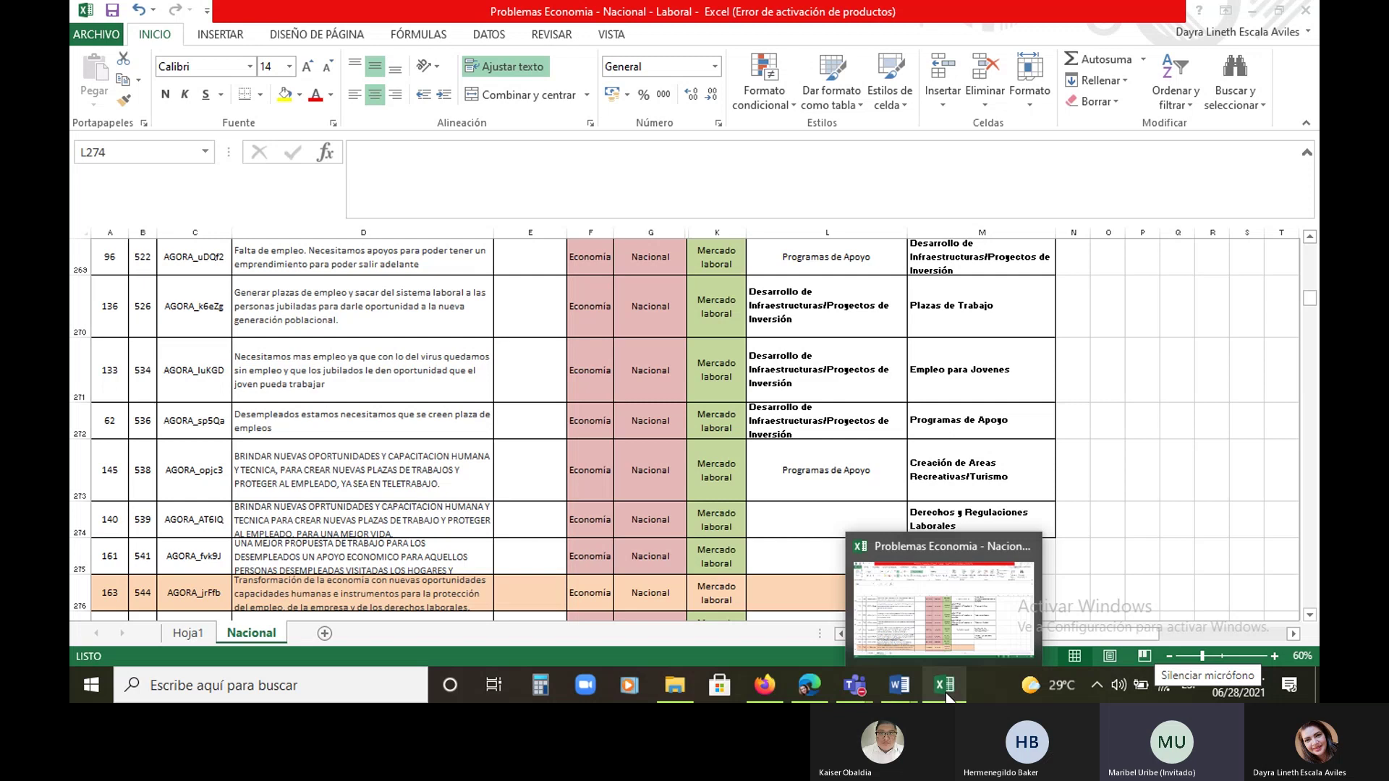
click(910, 626)
click(649, 466)
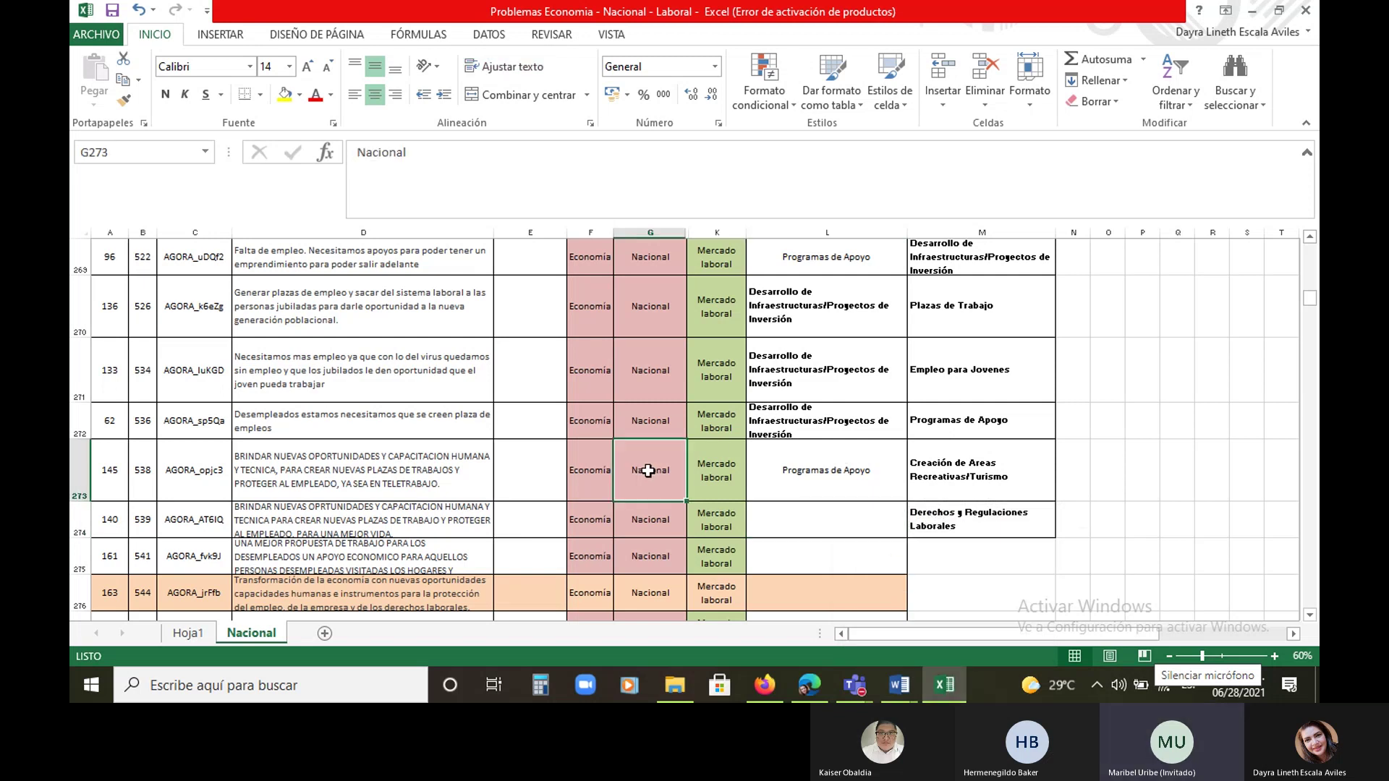
click(502, 376)
scroll(502, 377, up, 3)
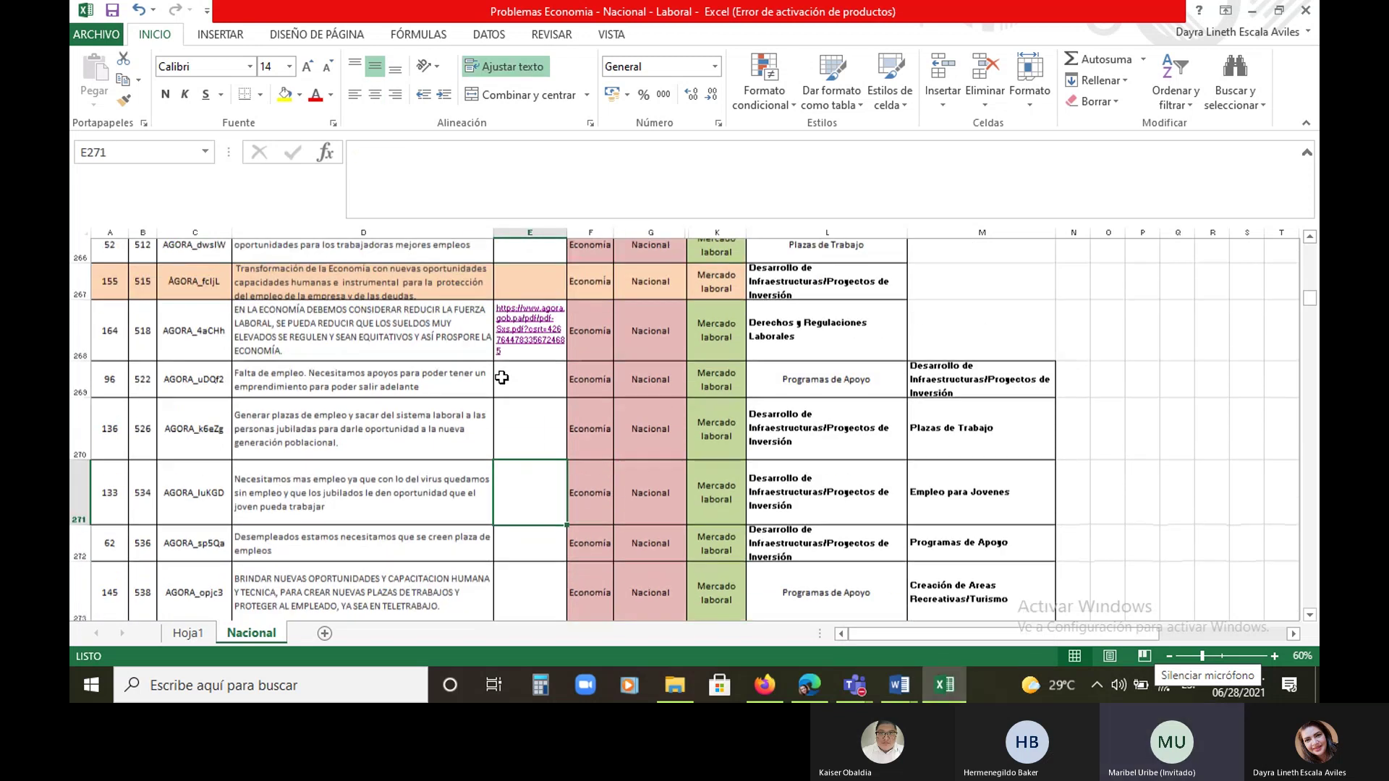
scroll(503, 377, down, 3)
scroll(503, 377, down, 2)
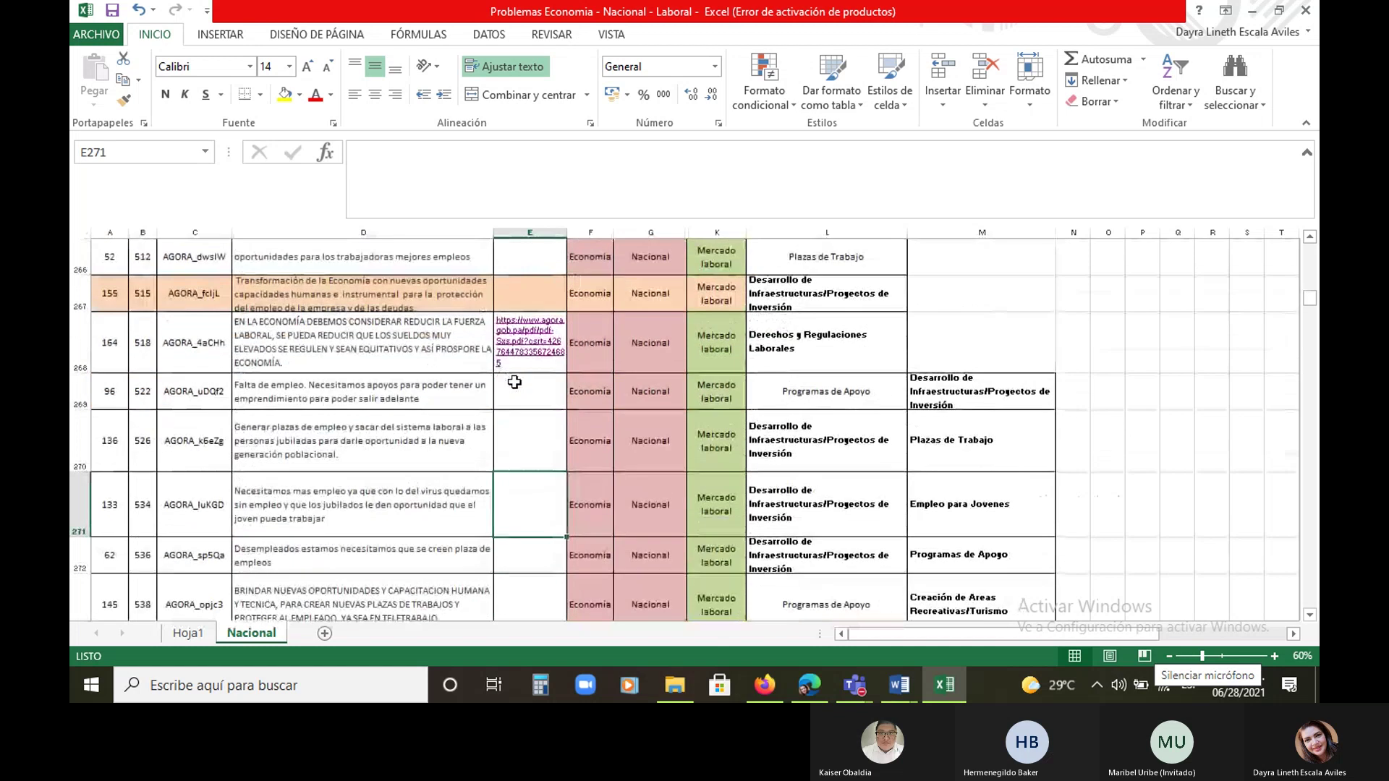
scroll(502, 377, up, 2)
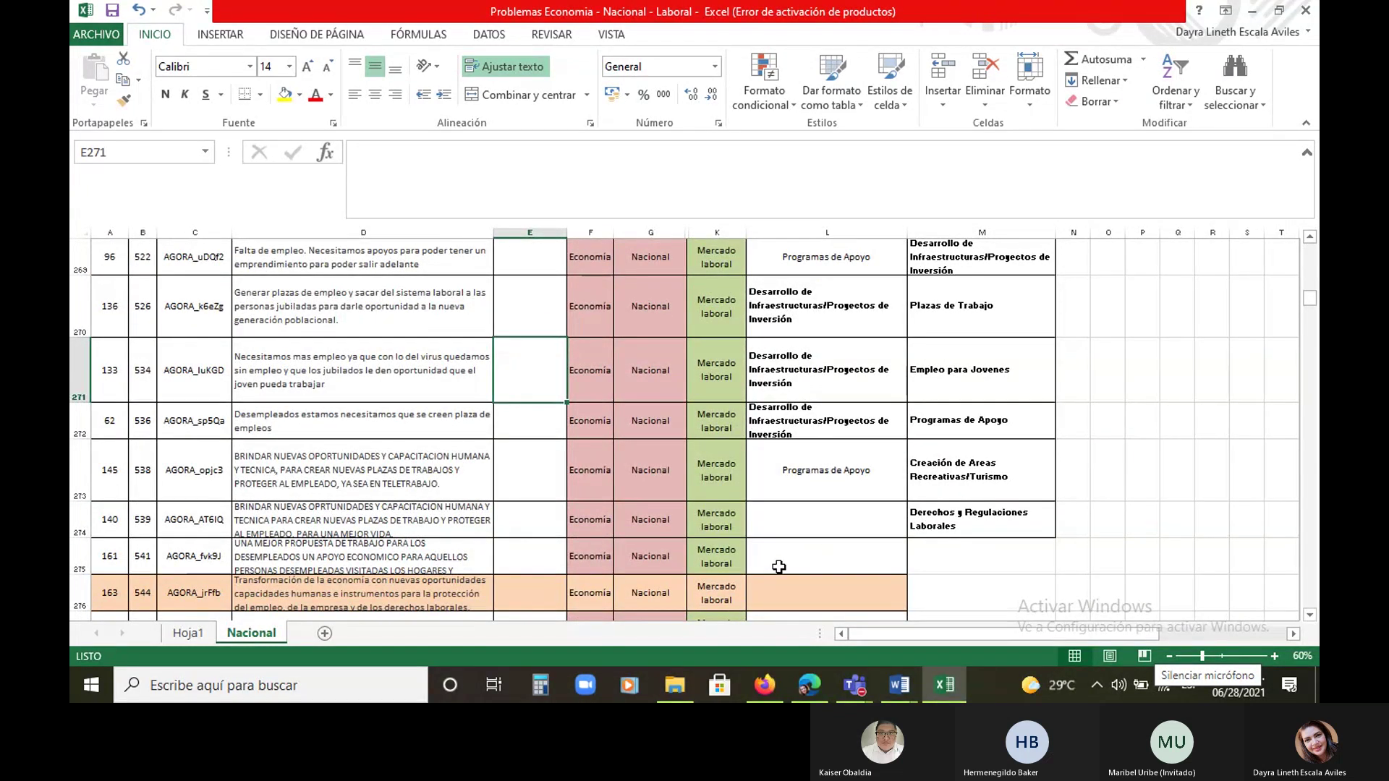
click(772, 510)
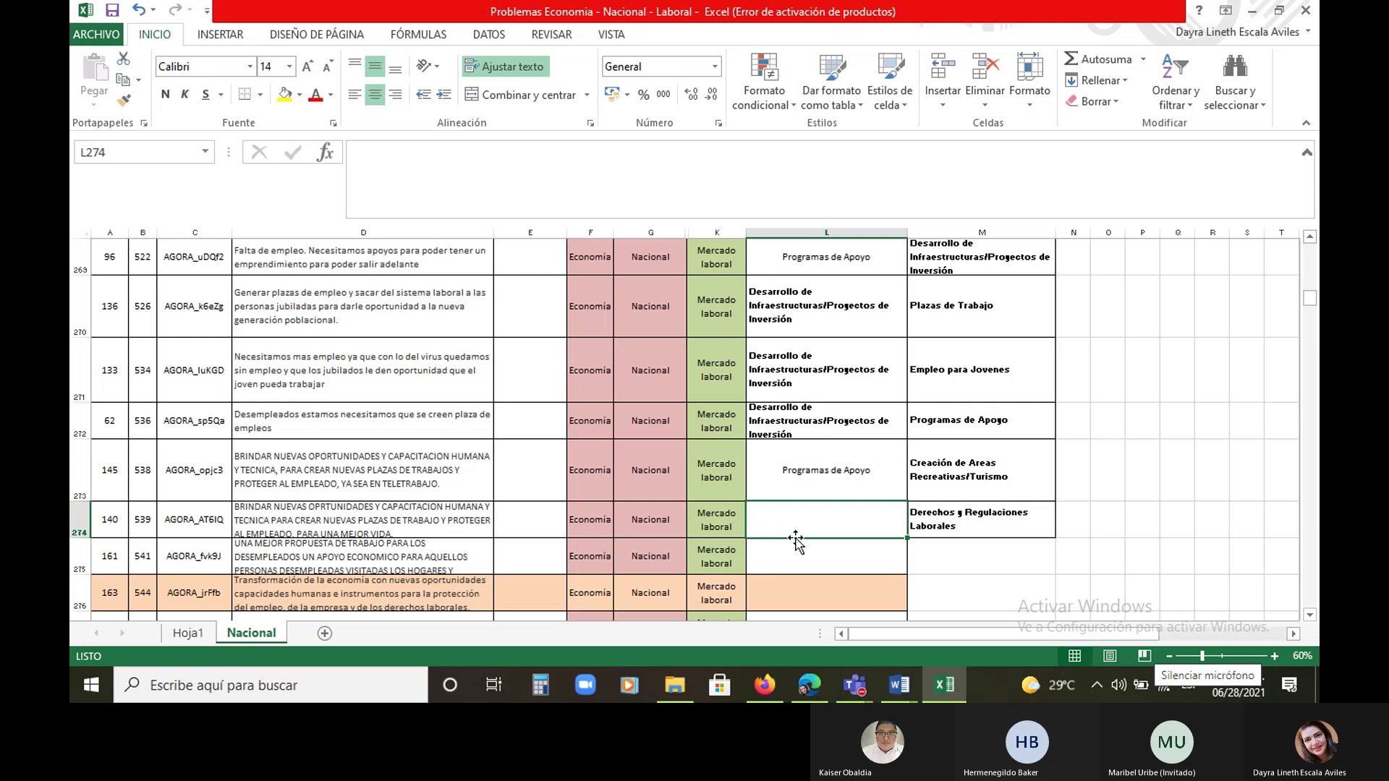
click(903, 586)
click(970, 531)
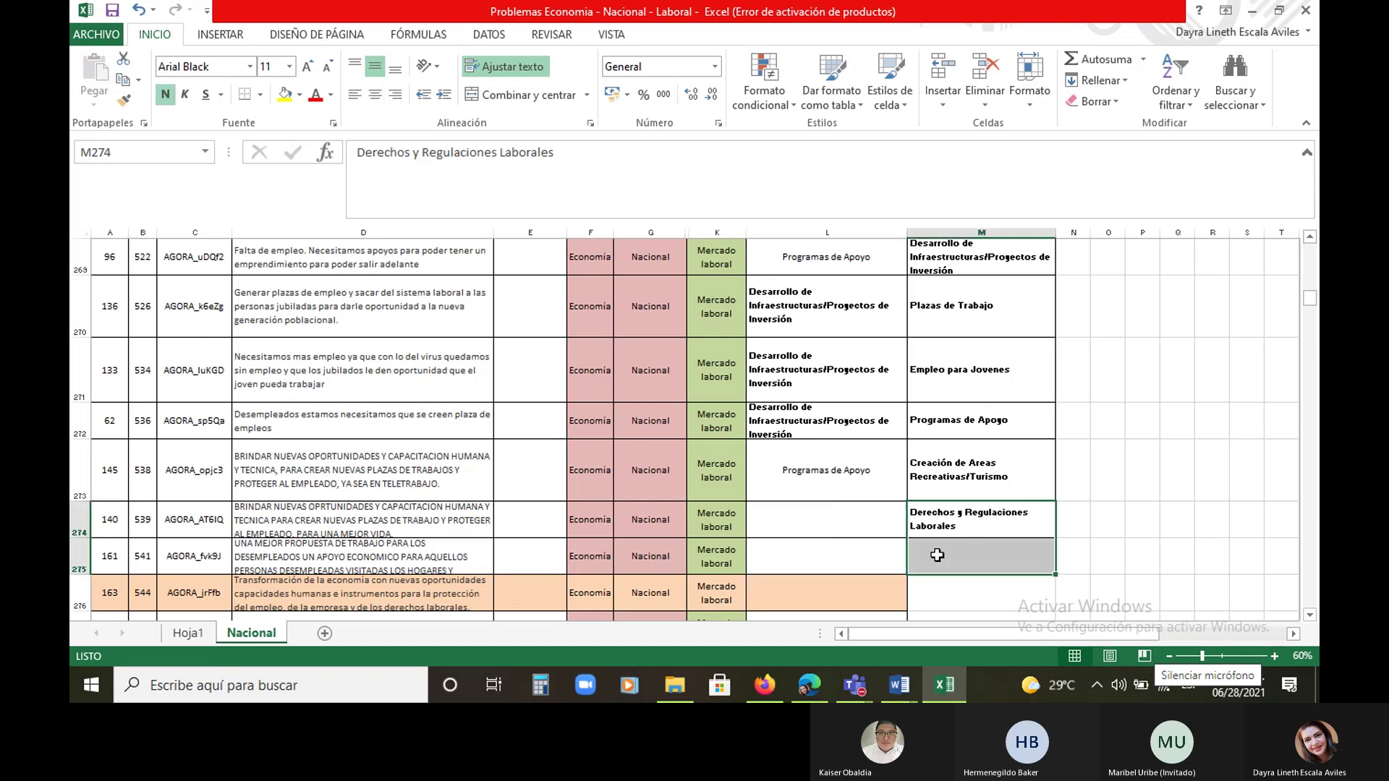
click(868, 555)
click(840, 514)
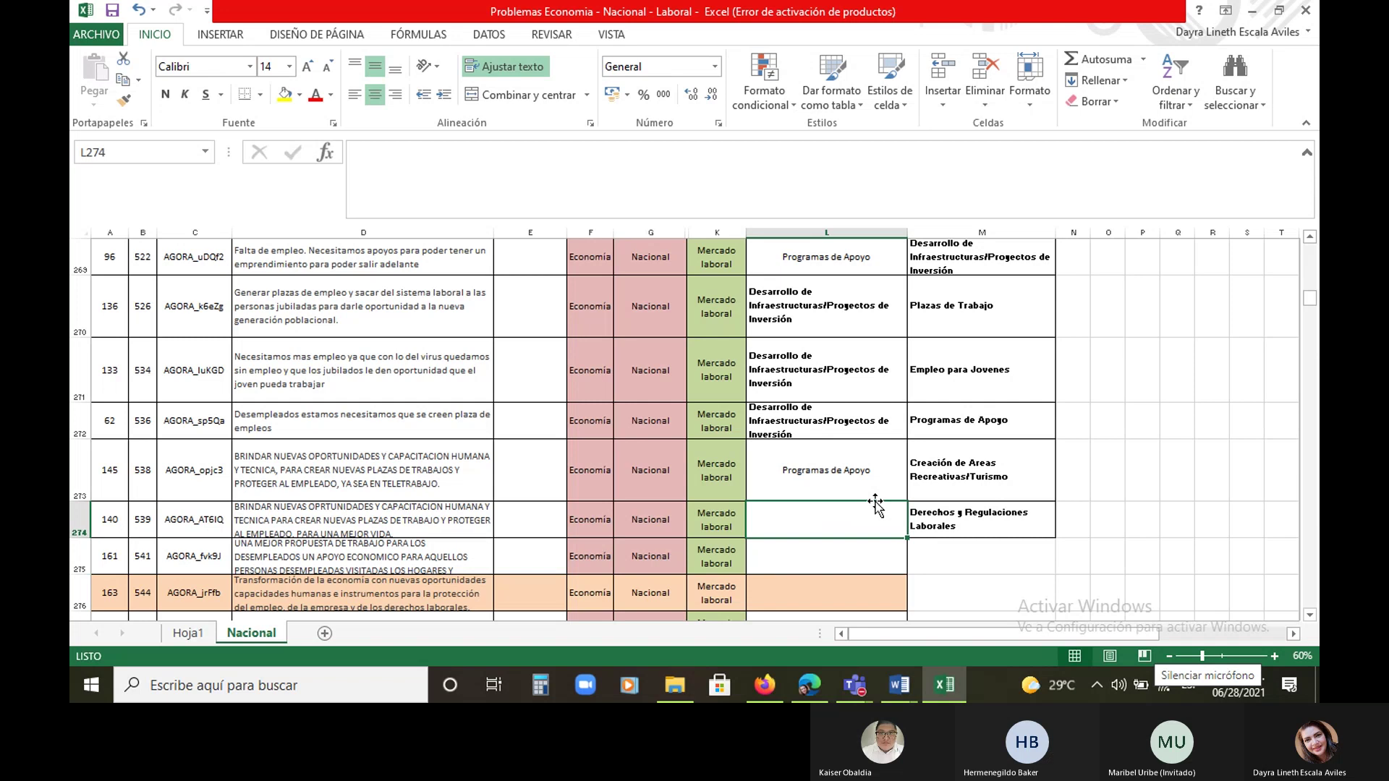
Increase the height of row 274 to fit its text, and display the full proposal in D274
scroll(861, 511, down, 1)
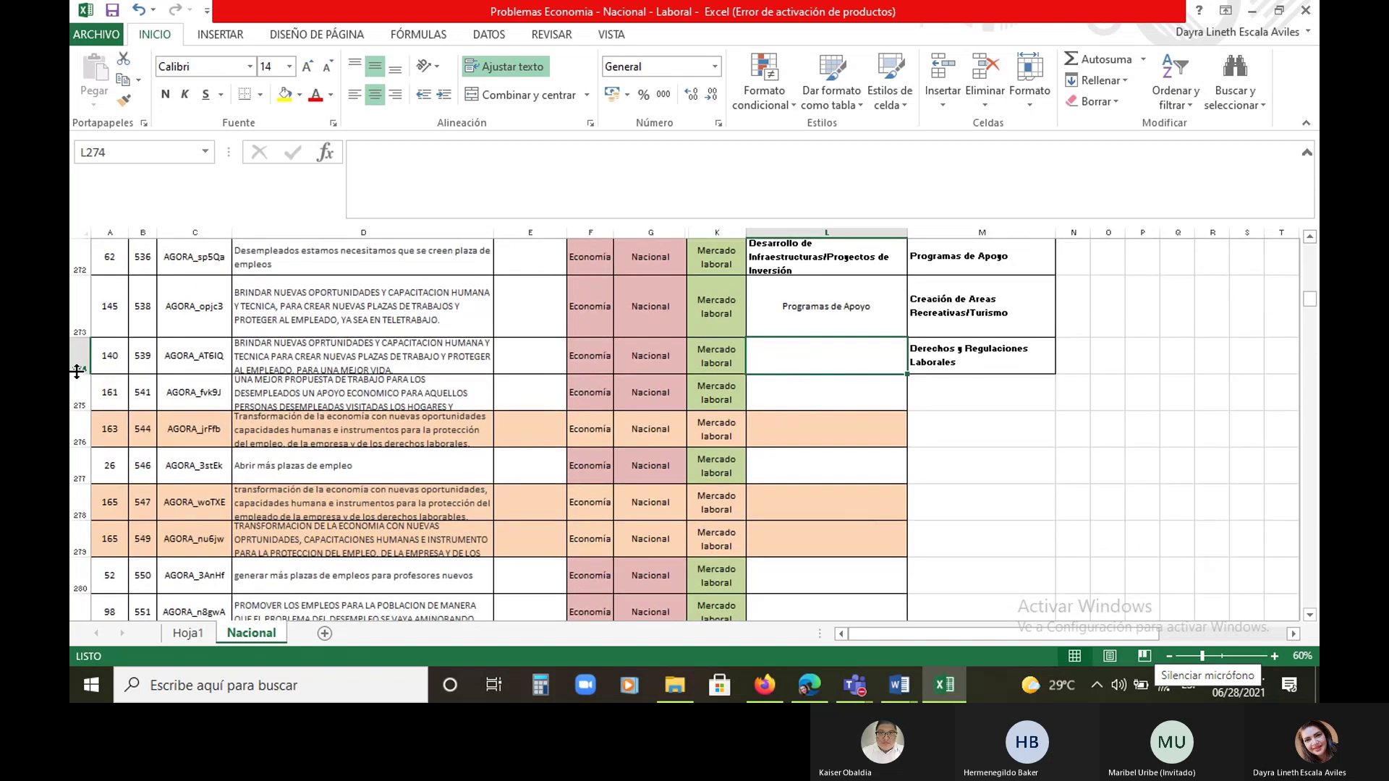
drag(78, 374, 77, 408)
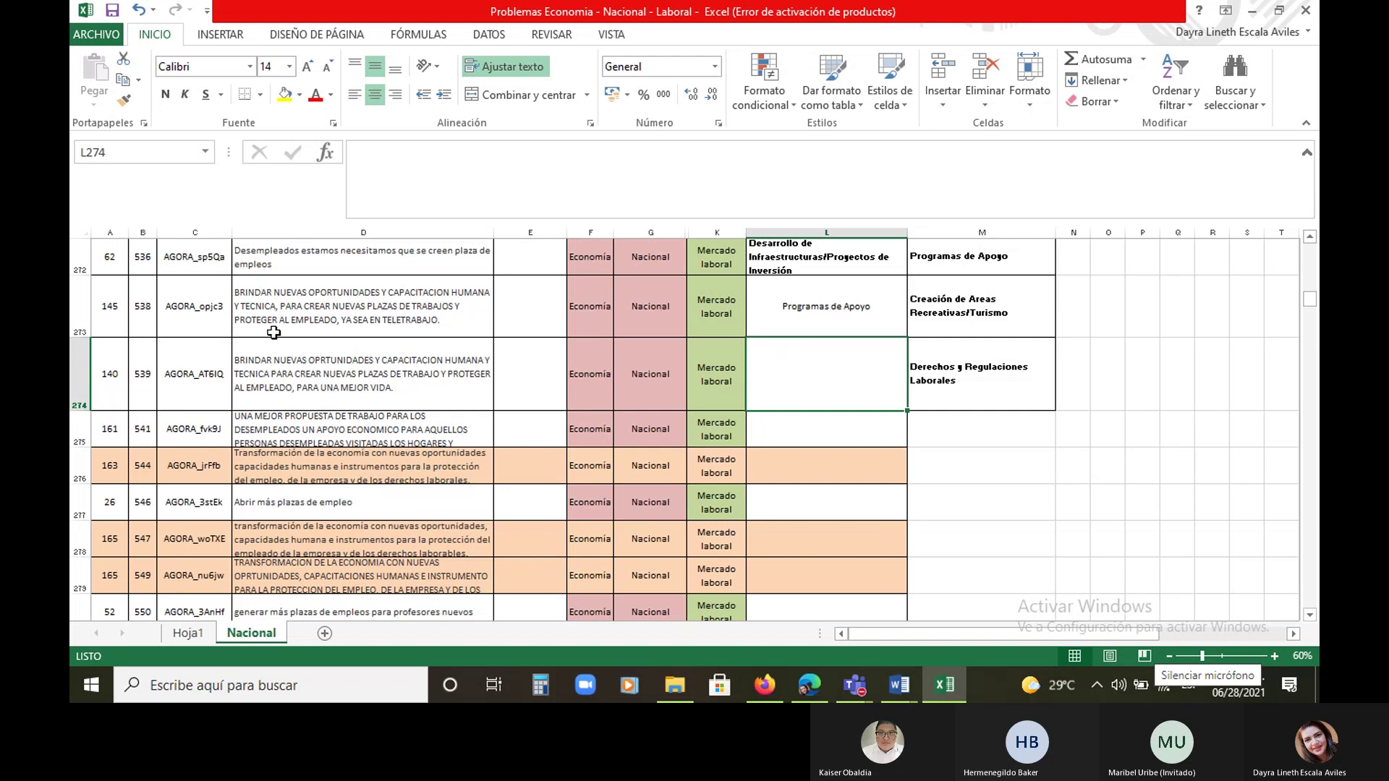
click(284, 367)
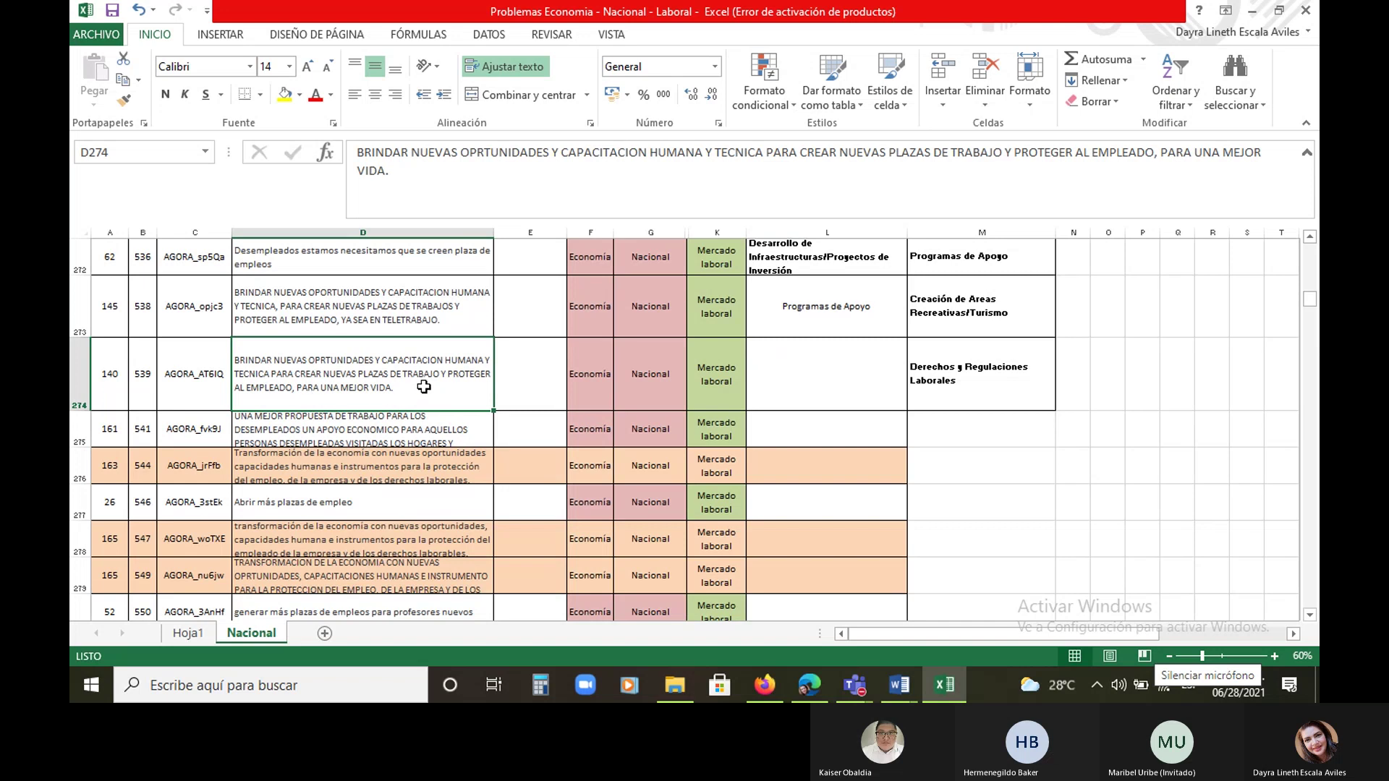
scroll(424, 387, up, 2)
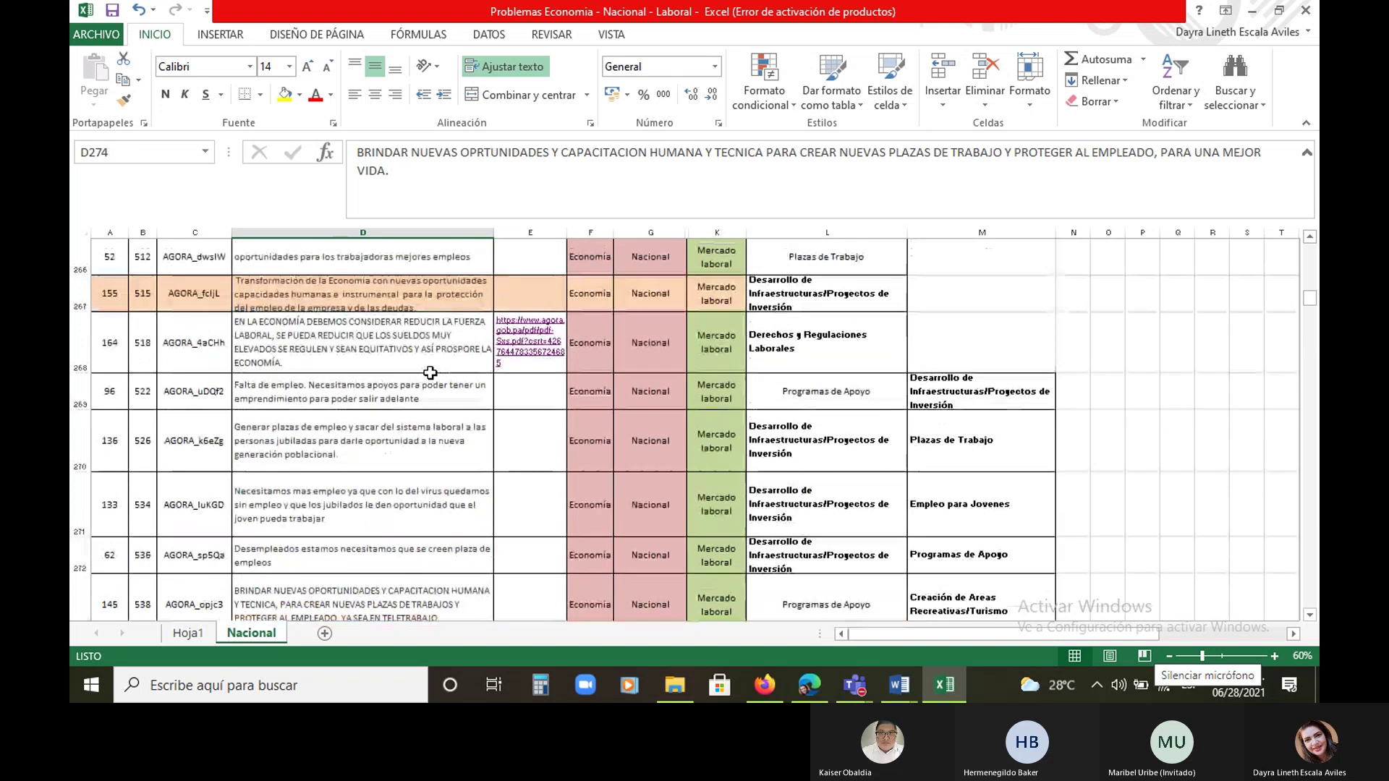
Review the subcategories already assigned in column L to the earlier labour-market proposals above row 274
scroll(431, 373, up, 2)
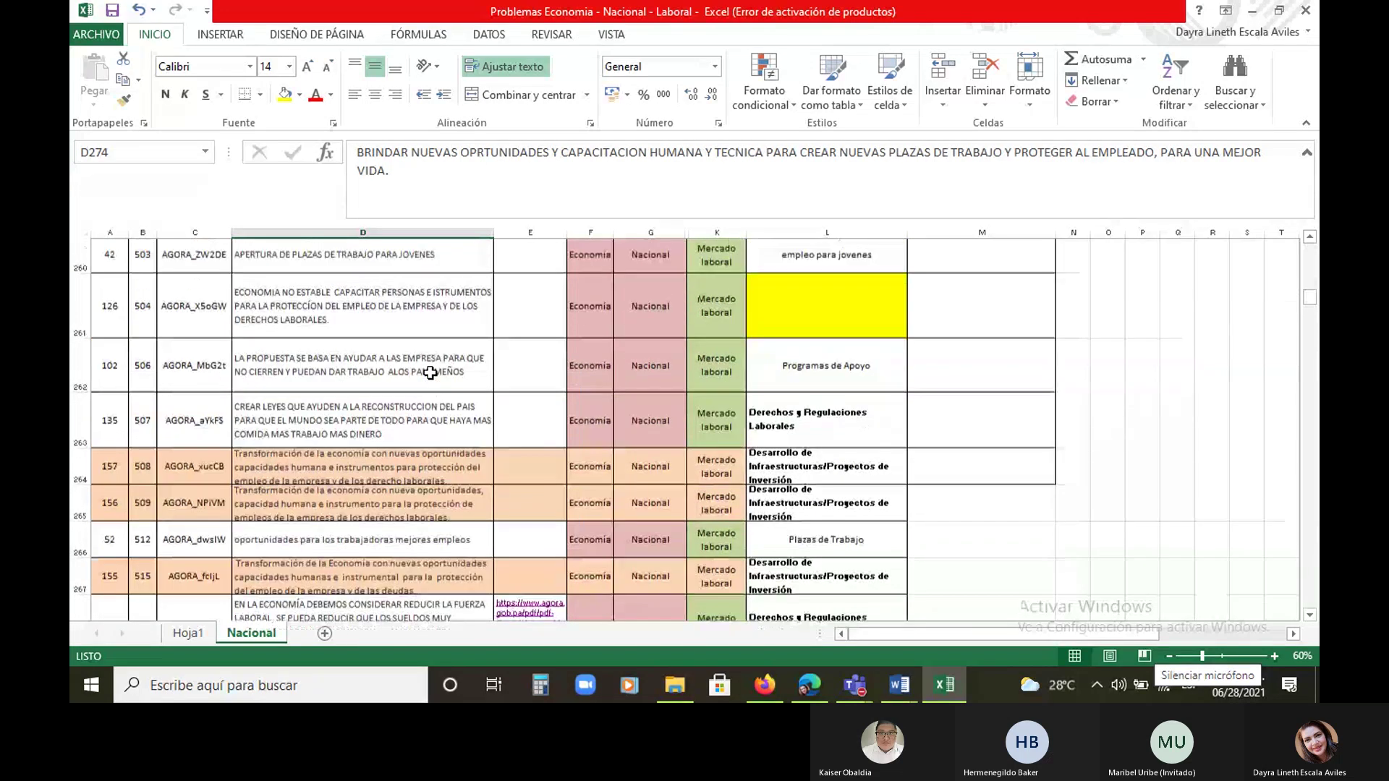
scroll(431, 372, up, 9)
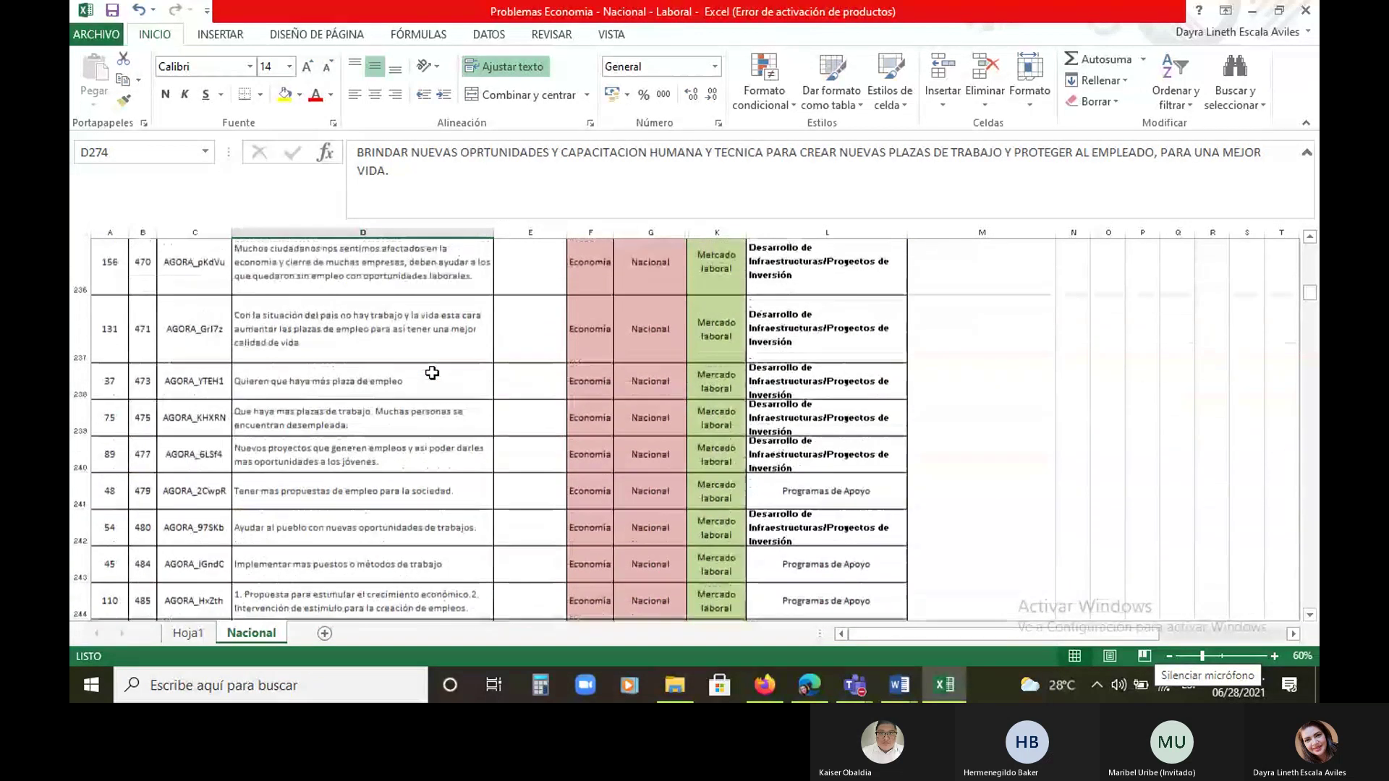
scroll(432, 373, up, 5)
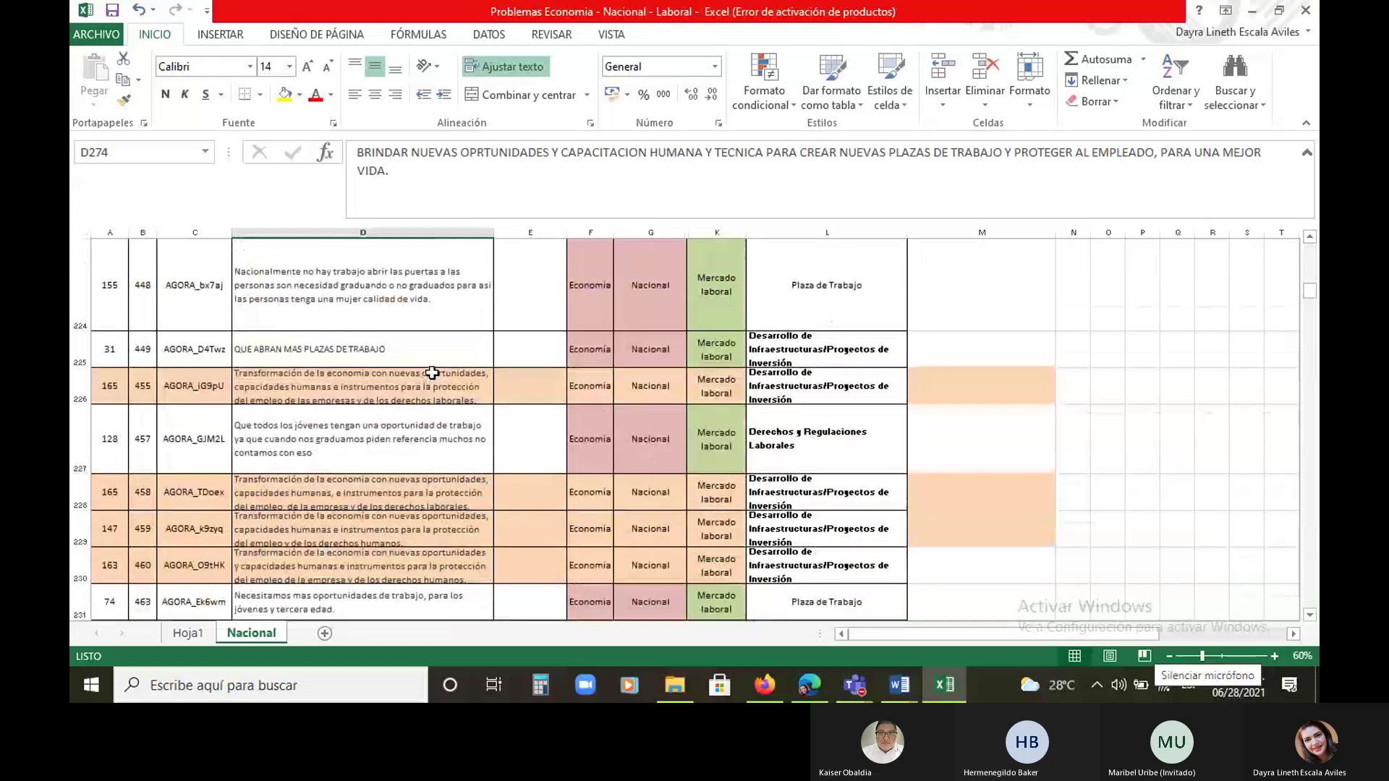
scroll(432, 372, up, 2)
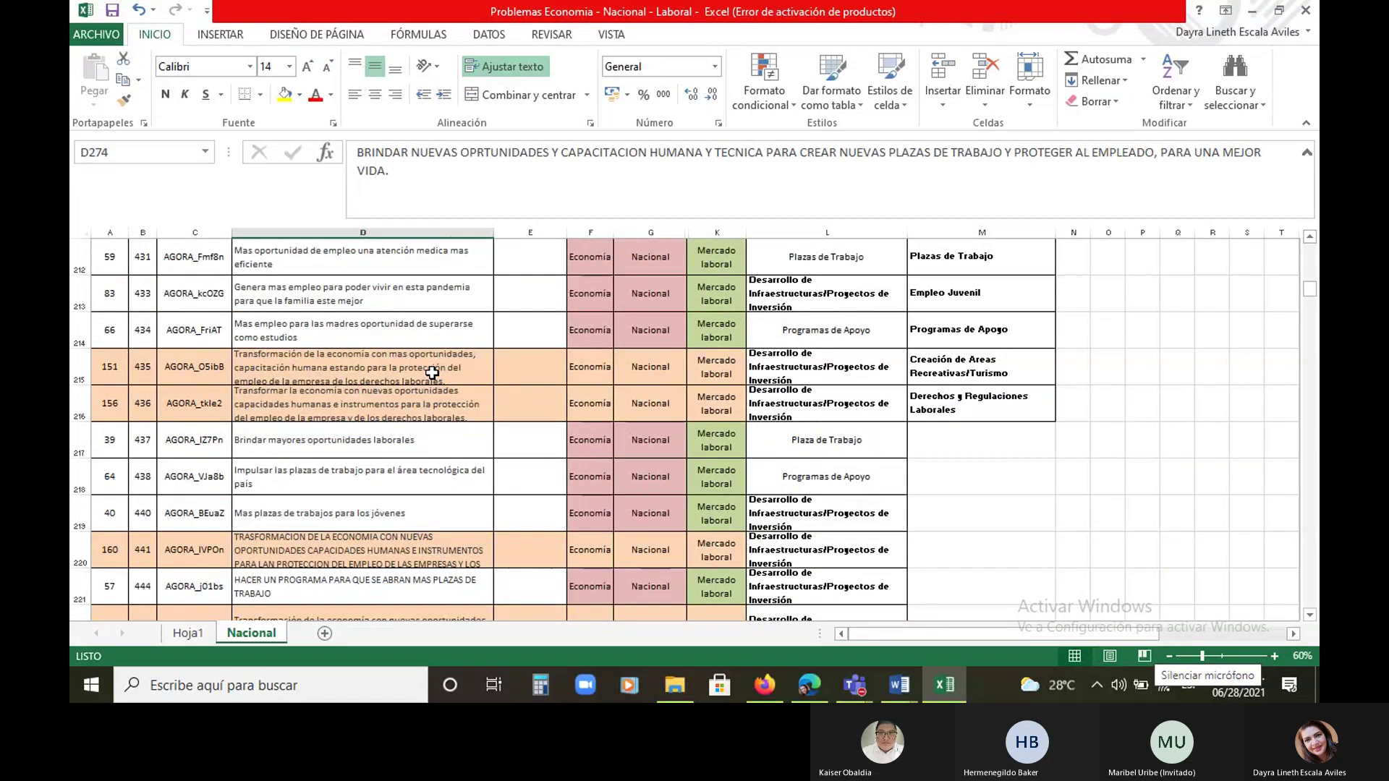
scroll(432, 372, up, 1)
scroll(432, 373, down, 6)
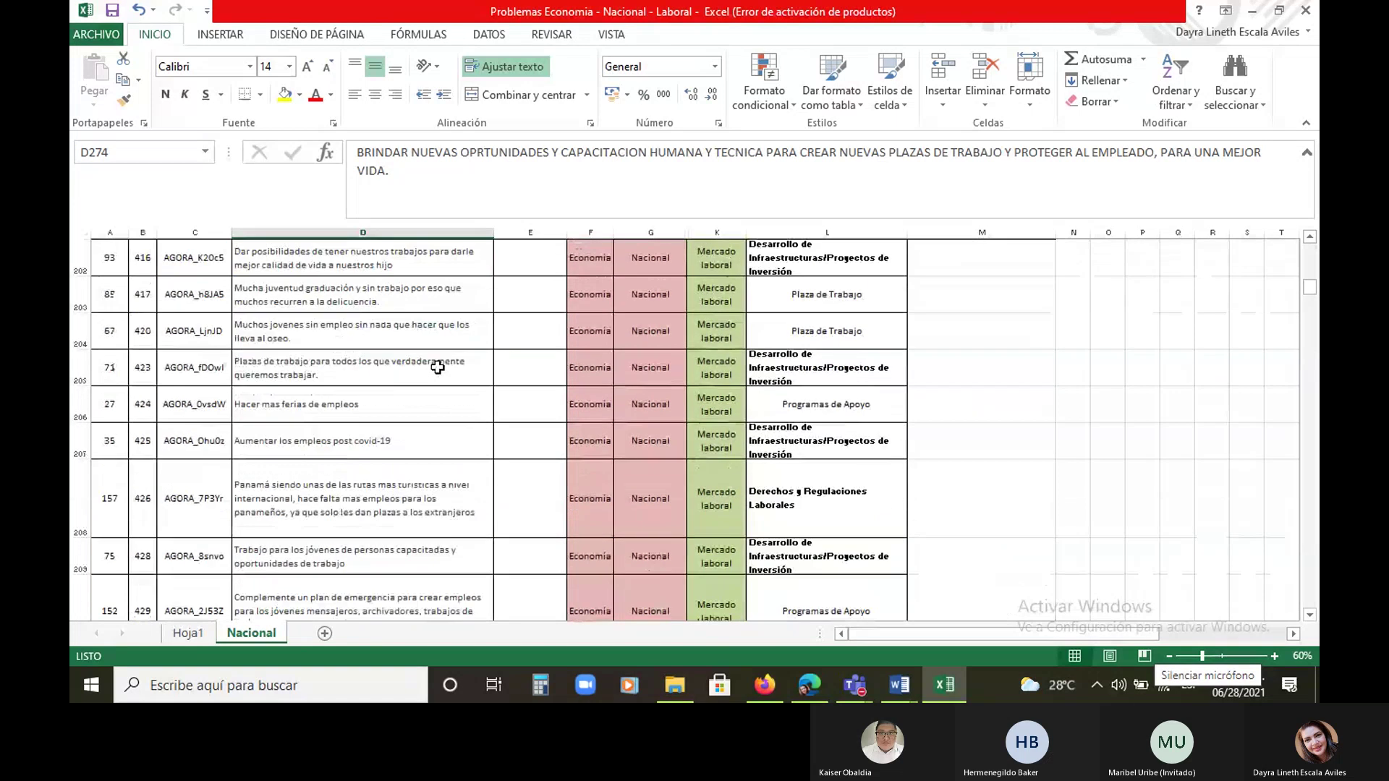
scroll(439, 366, down, 13)
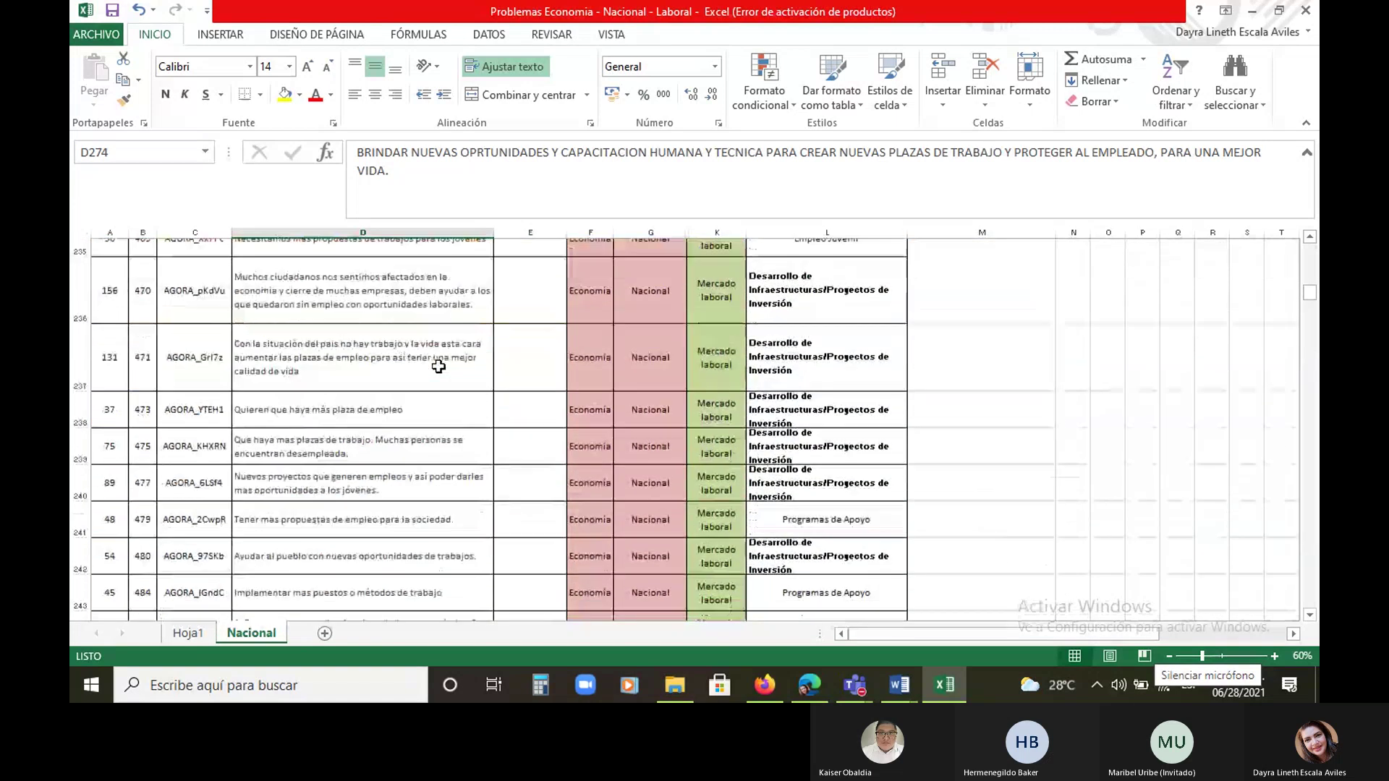
scroll(439, 366, down, 2)
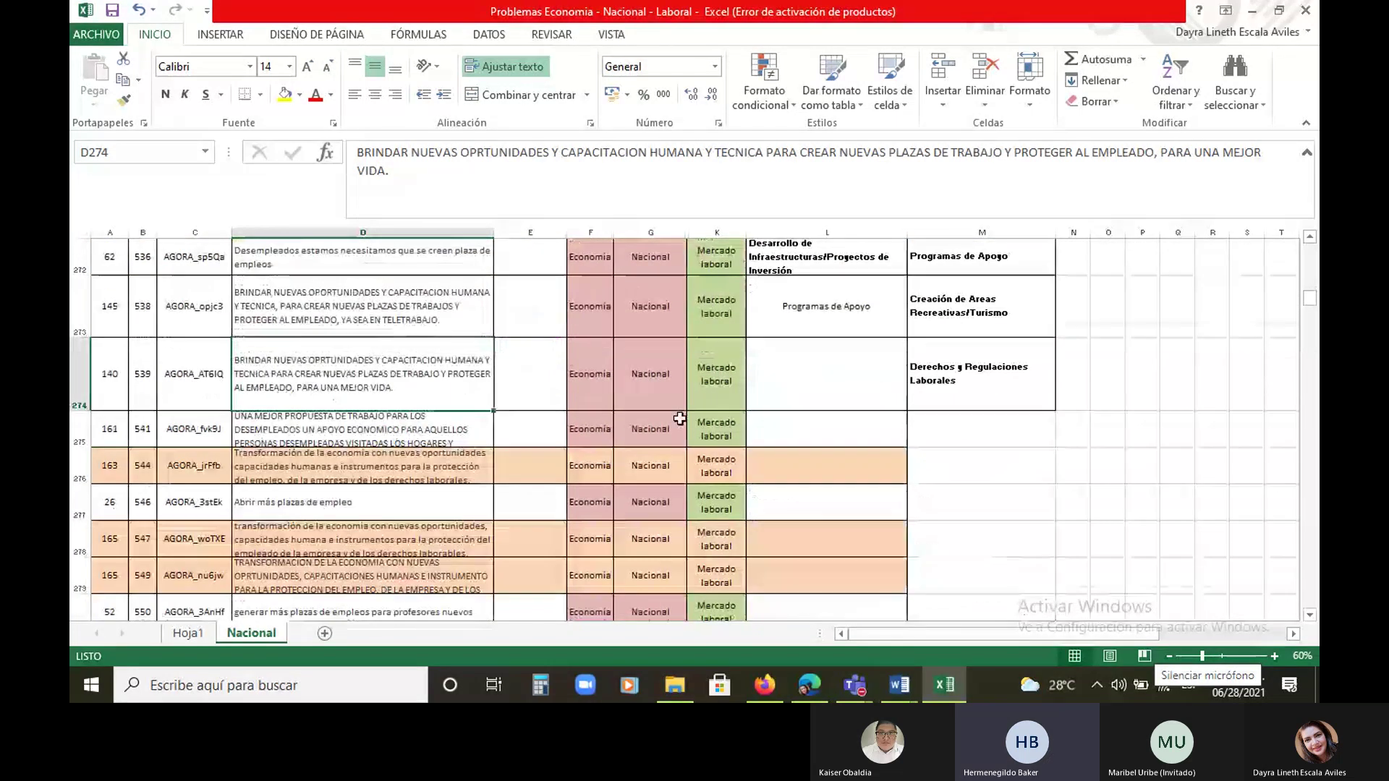
Increase the height of row 275 so its full proposal on economic support for the unemployed fits
click(820, 383)
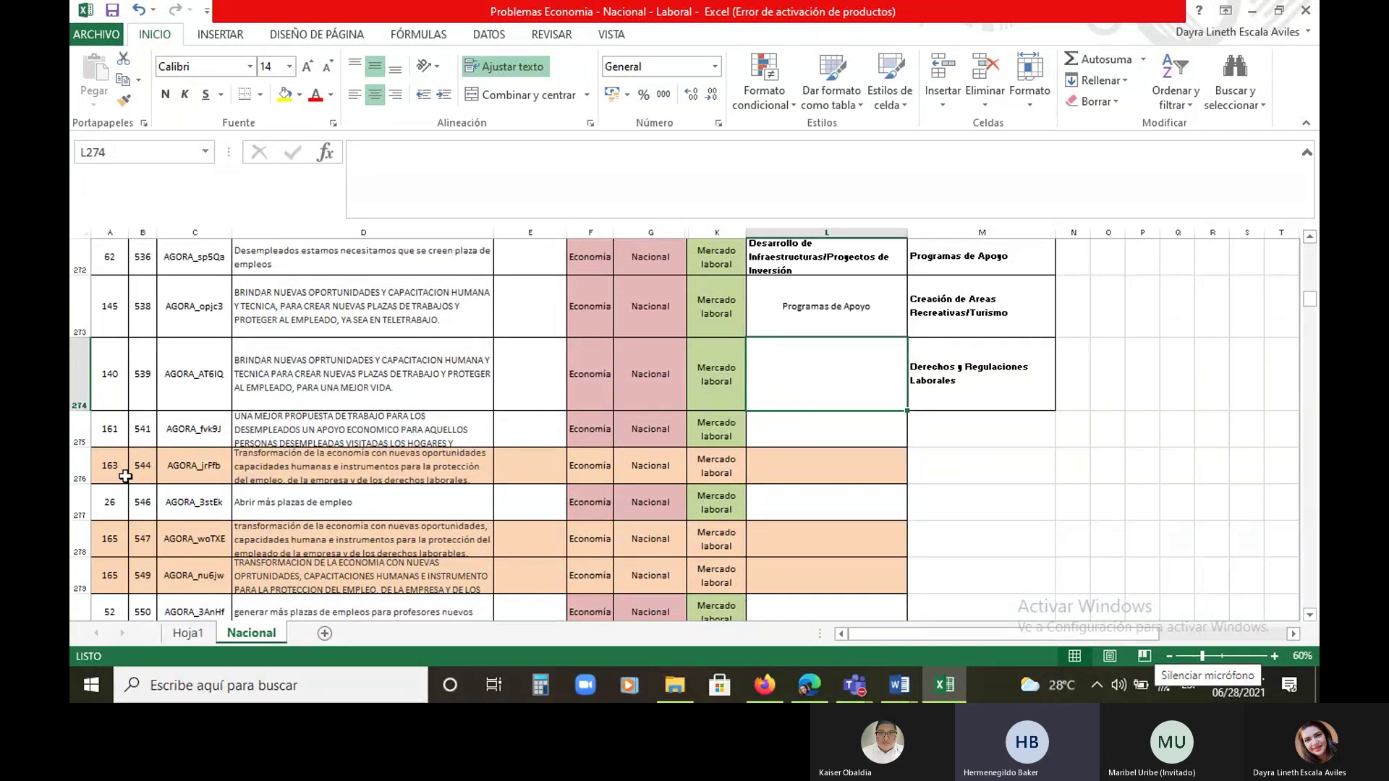
drag(79, 448, 80, 470)
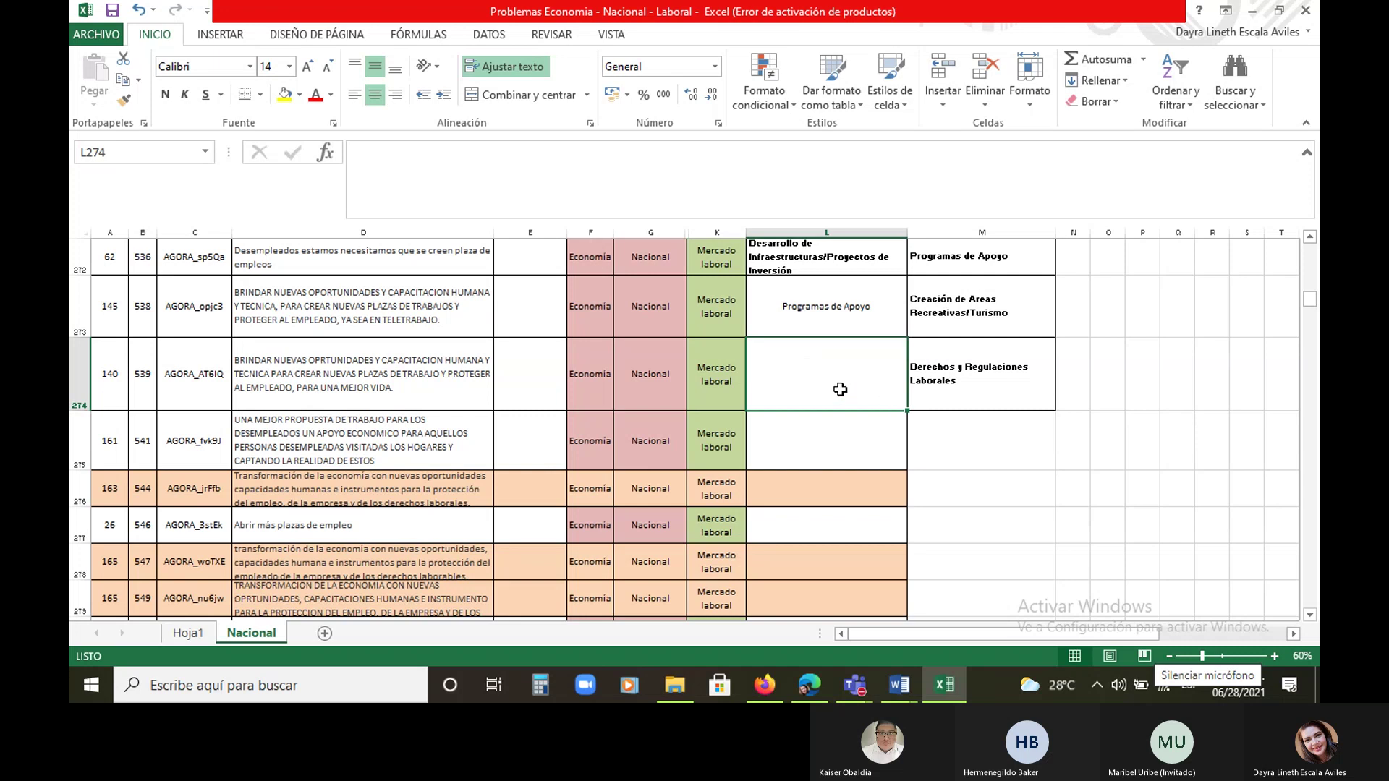
click(356, 362)
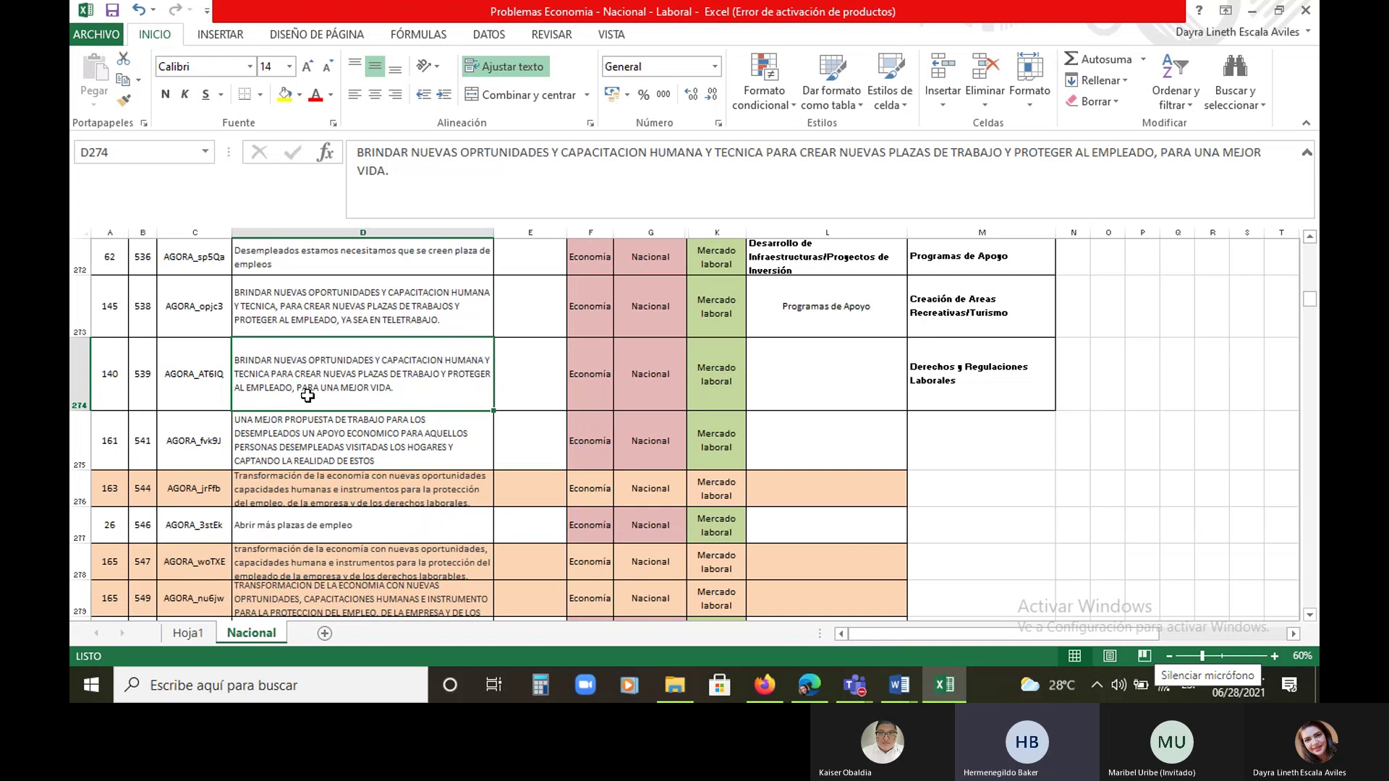
drag(79, 471, 79, 479)
click(80, 493)
Fill Programas de Apoyo from L273 down into L274 for the human and technical training proposal
click(289, 390)
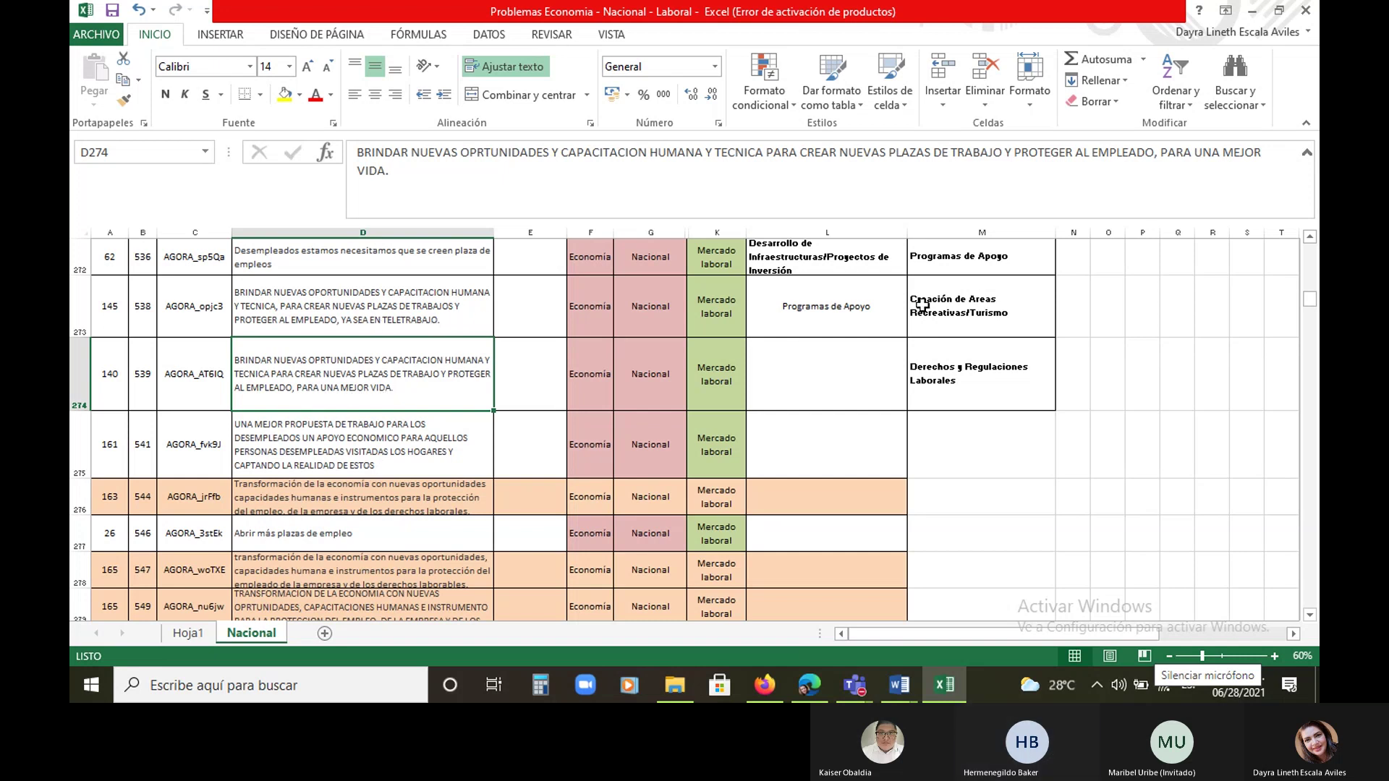
click(847, 308)
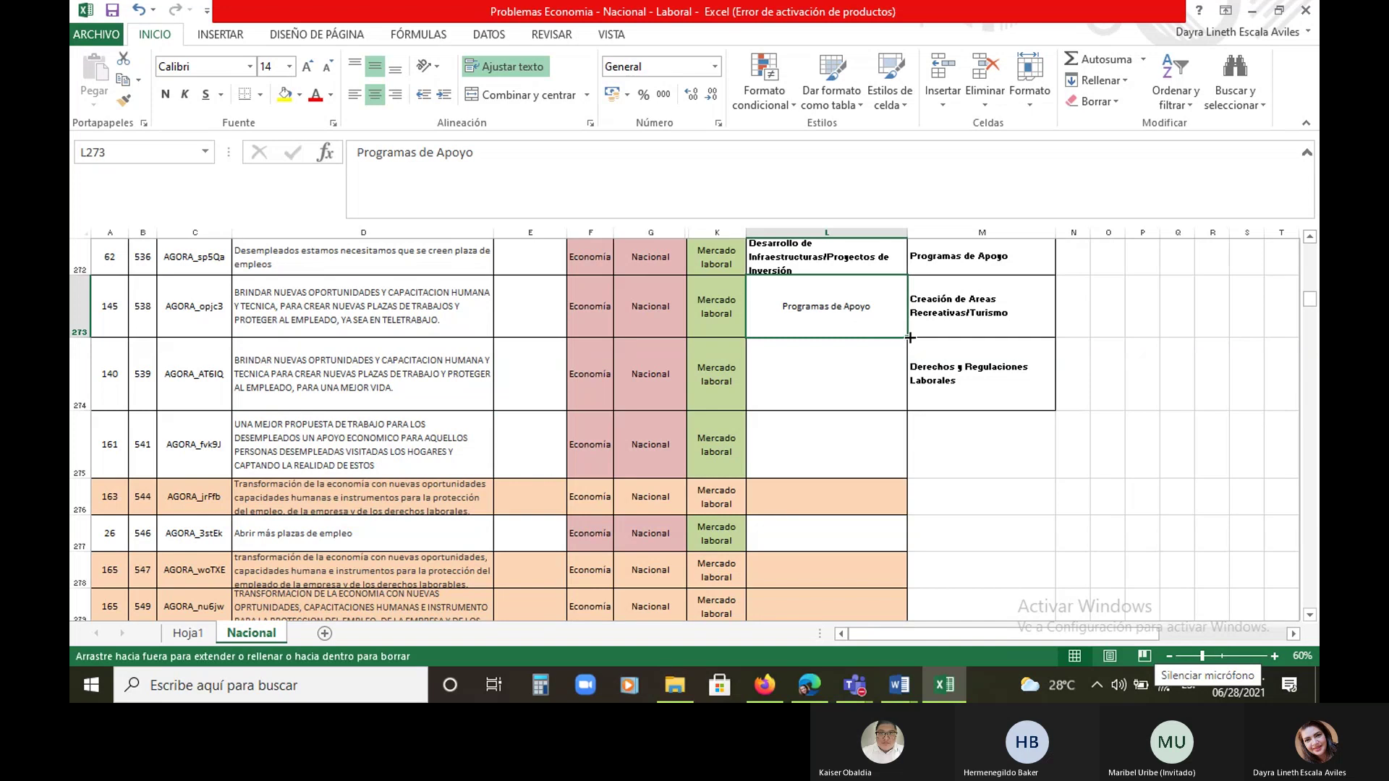
drag(910, 337, 812, 389)
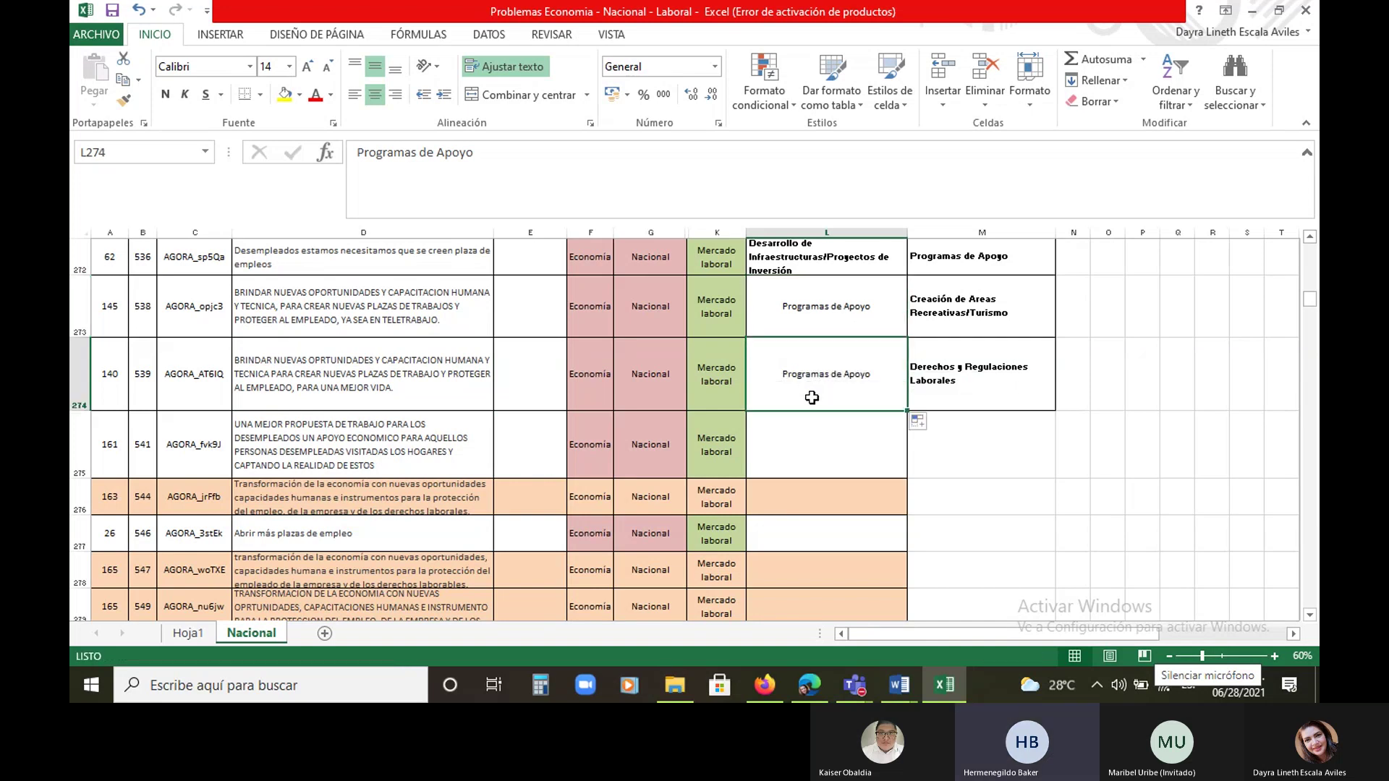
Move the subcategory reference list from M269:M274 down to M275:M280, beside the rows still unclassified
click(806, 443)
scroll(806, 448, up, 1)
scroll(807, 448, up, 3)
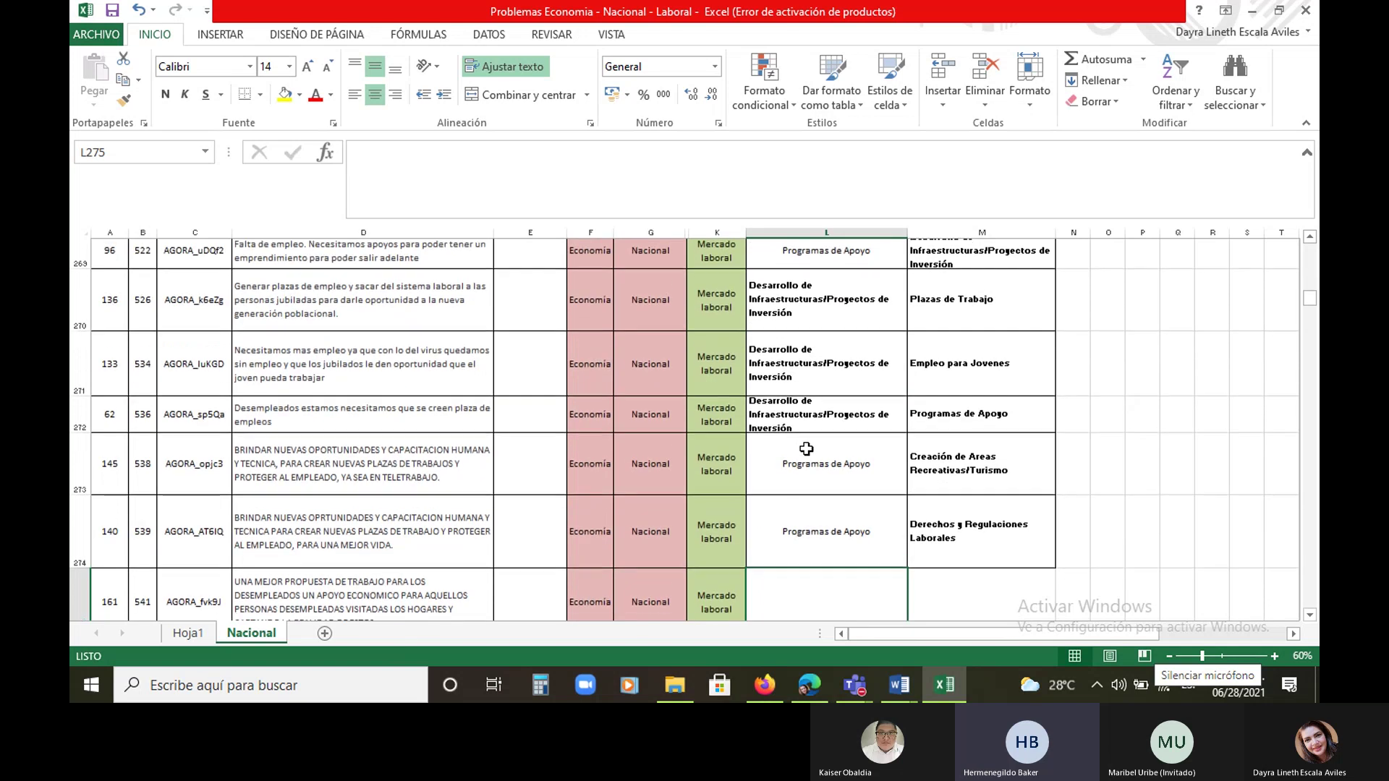
click(977, 404)
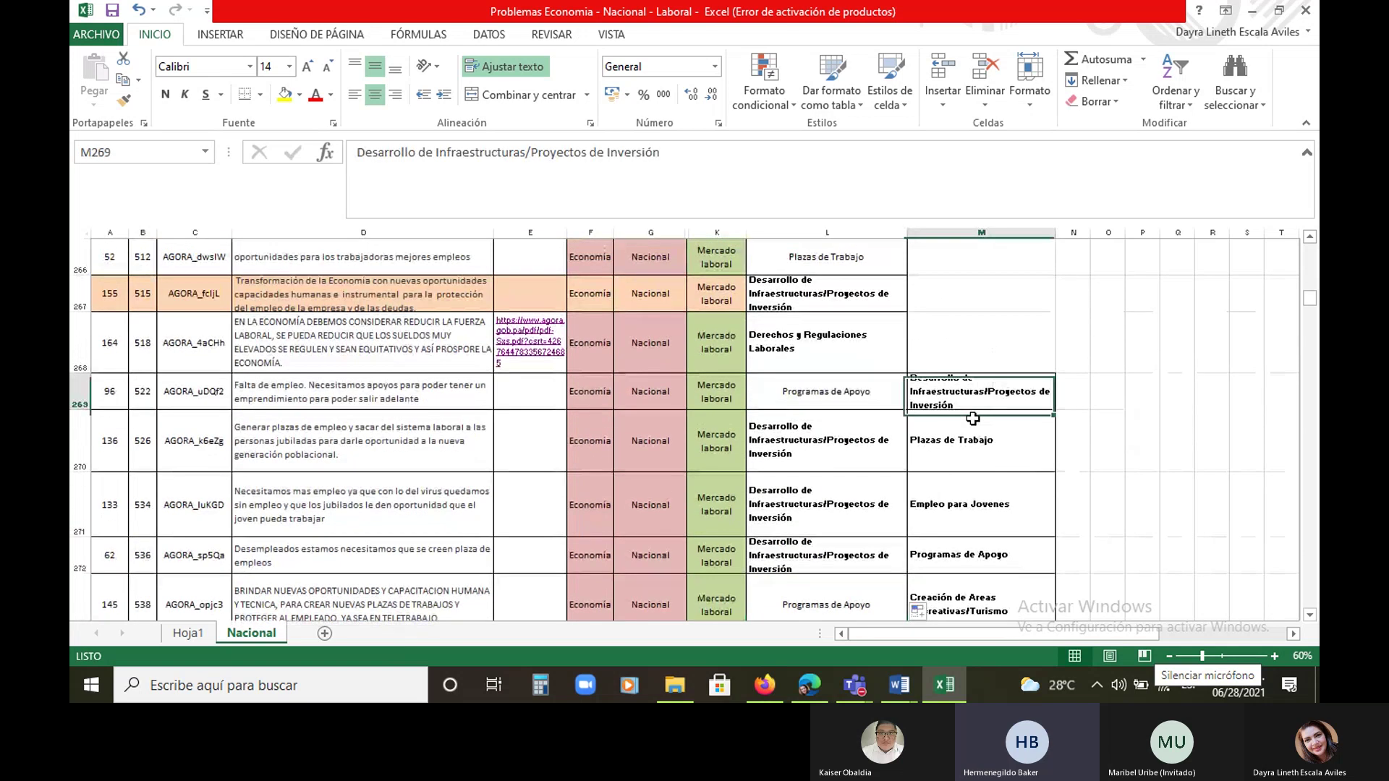
drag(973, 418, 977, 465)
right_click(979, 469)
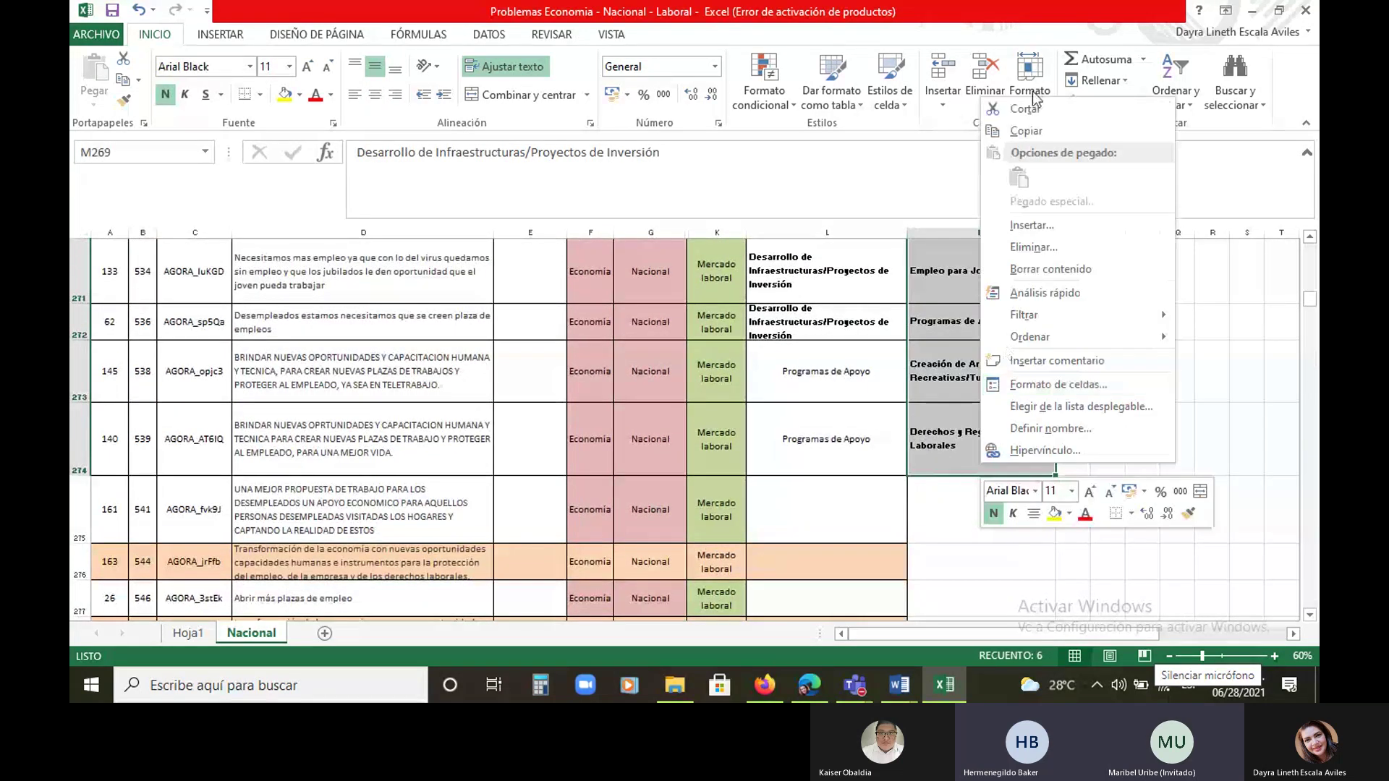
click(1025, 109)
scroll(962, 409, up, 1)
scroll(961, 409, down, 1)
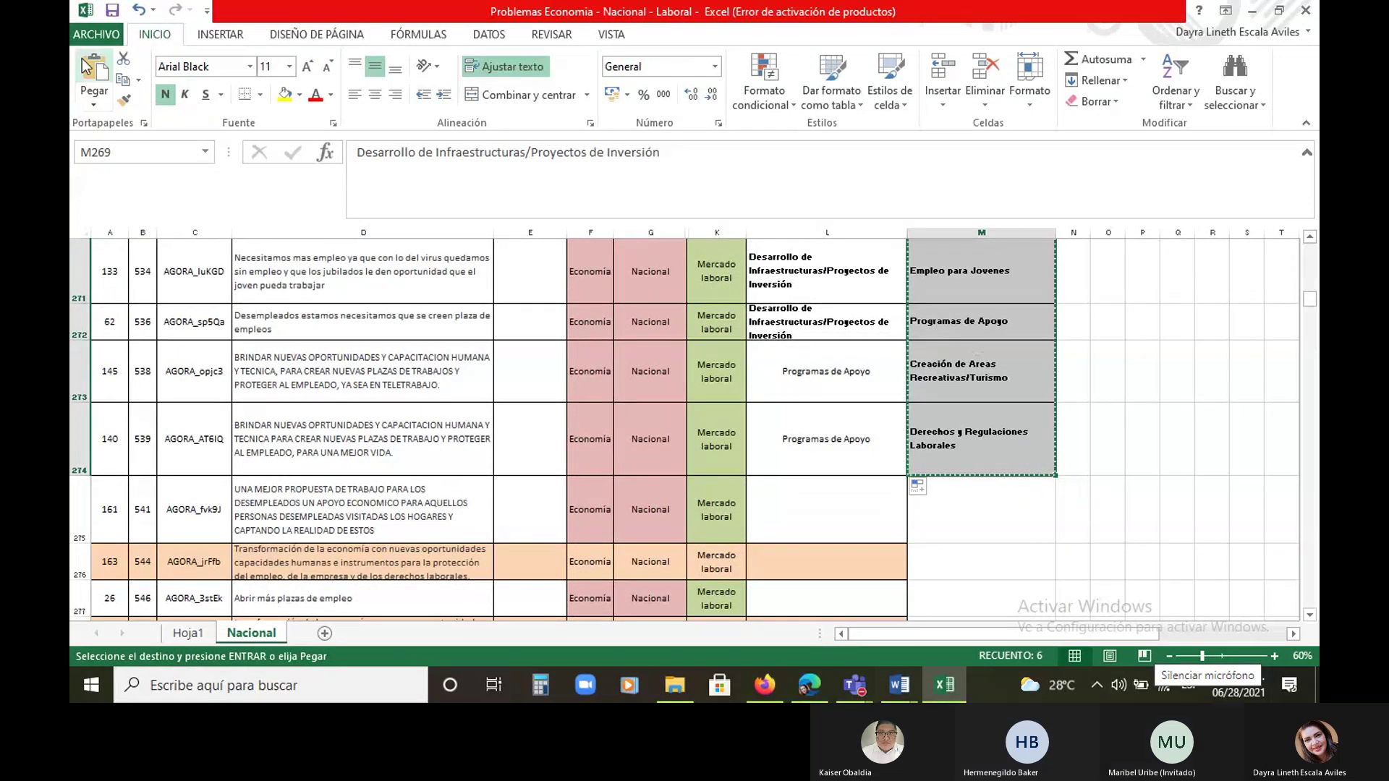
scroll(955, 507, up, 2)
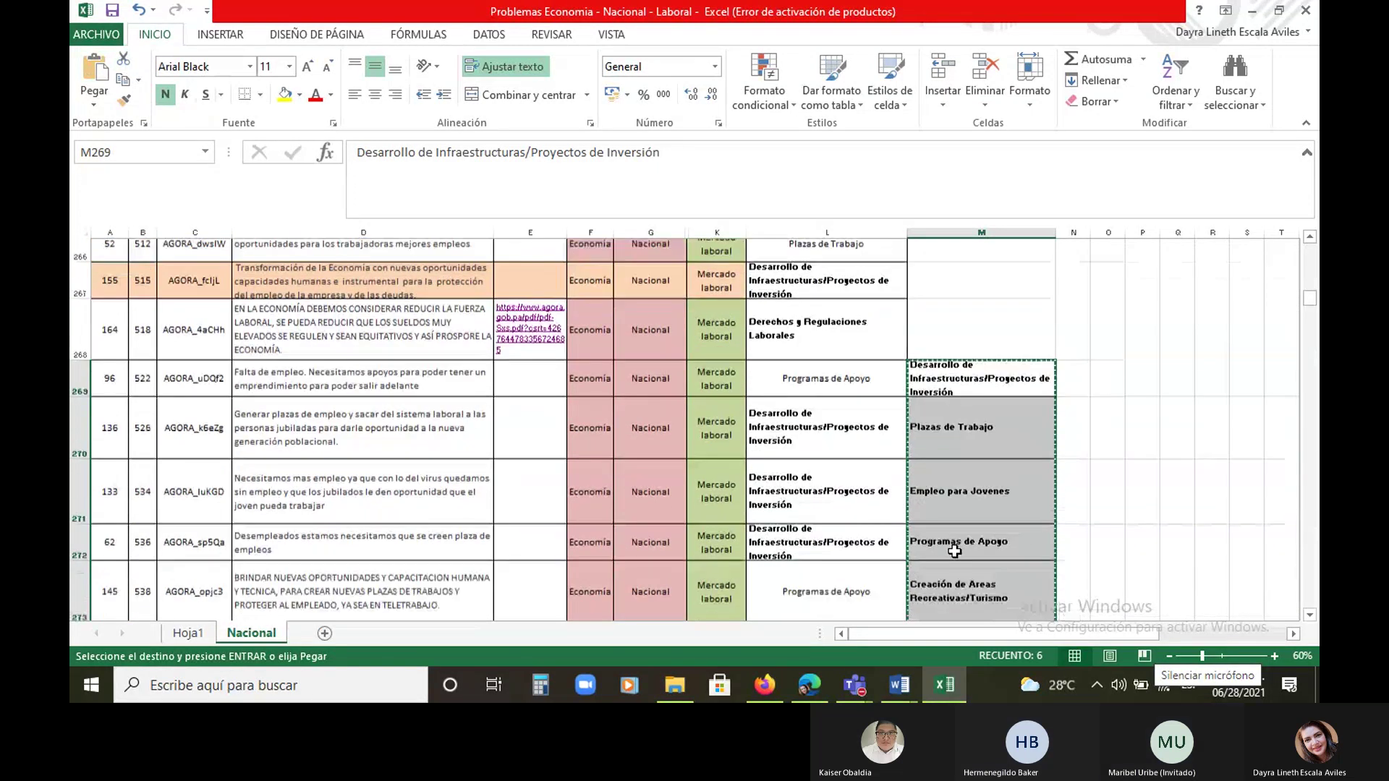
scroll(955, 551, down, 3)
click(962, 346)
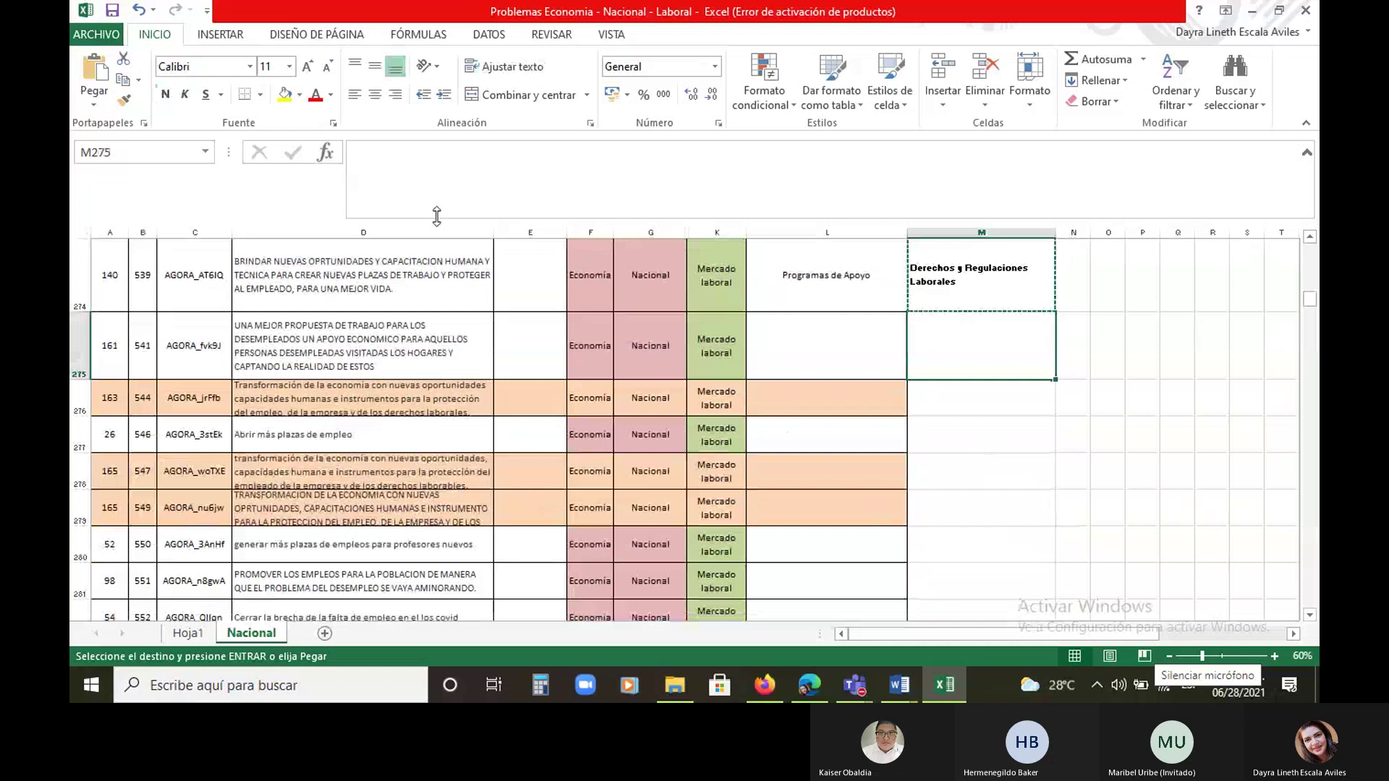
click(85, 68)
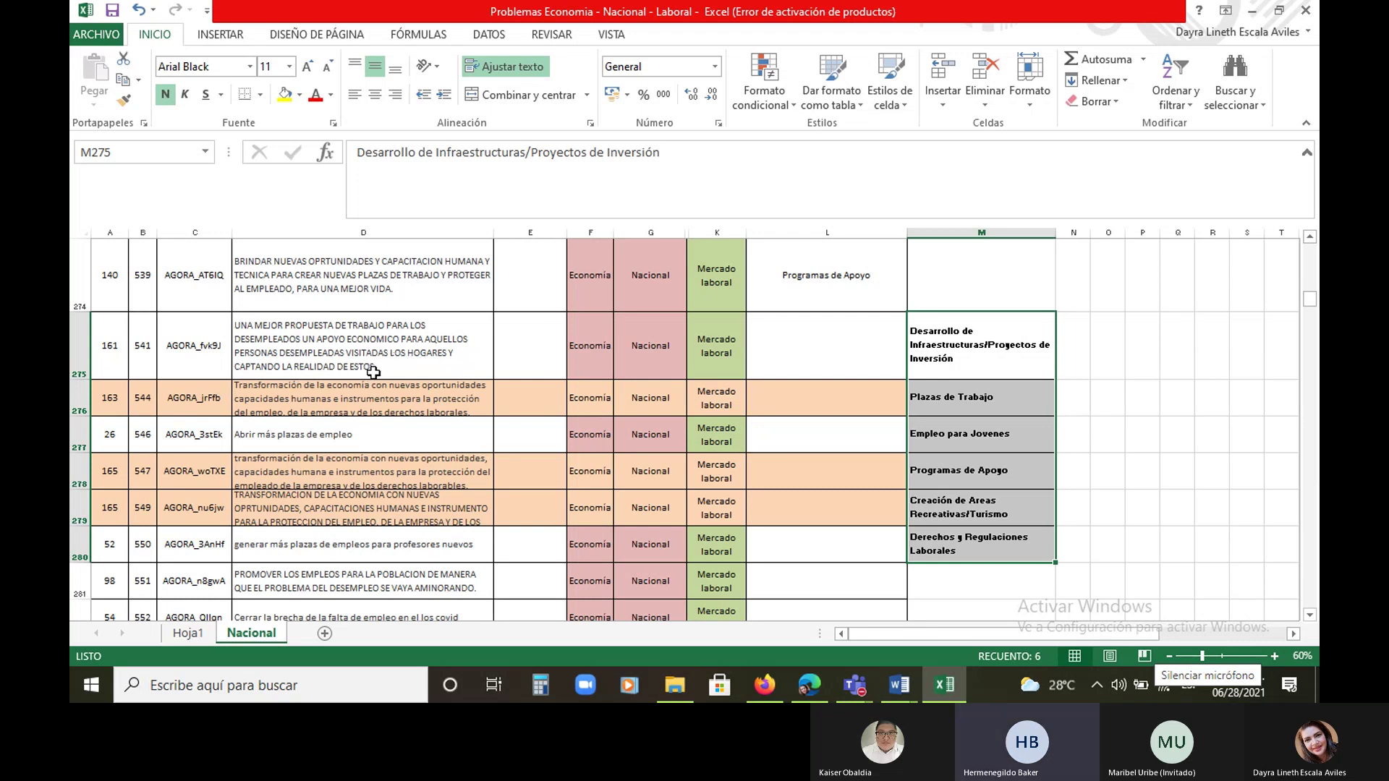
Classify the proposal on economic support for the unemployed as Programas de Apoyo in L275
click(407, 371)
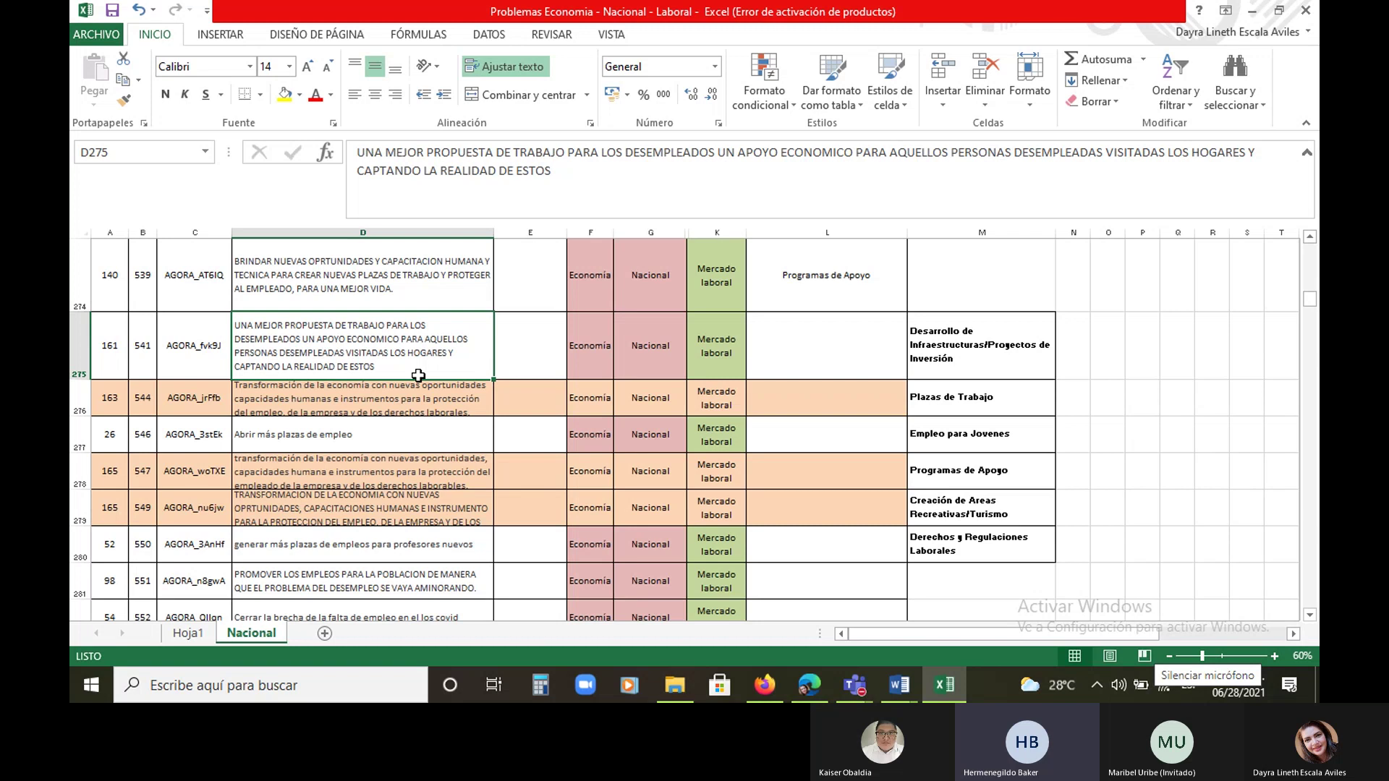
click(795, 350)
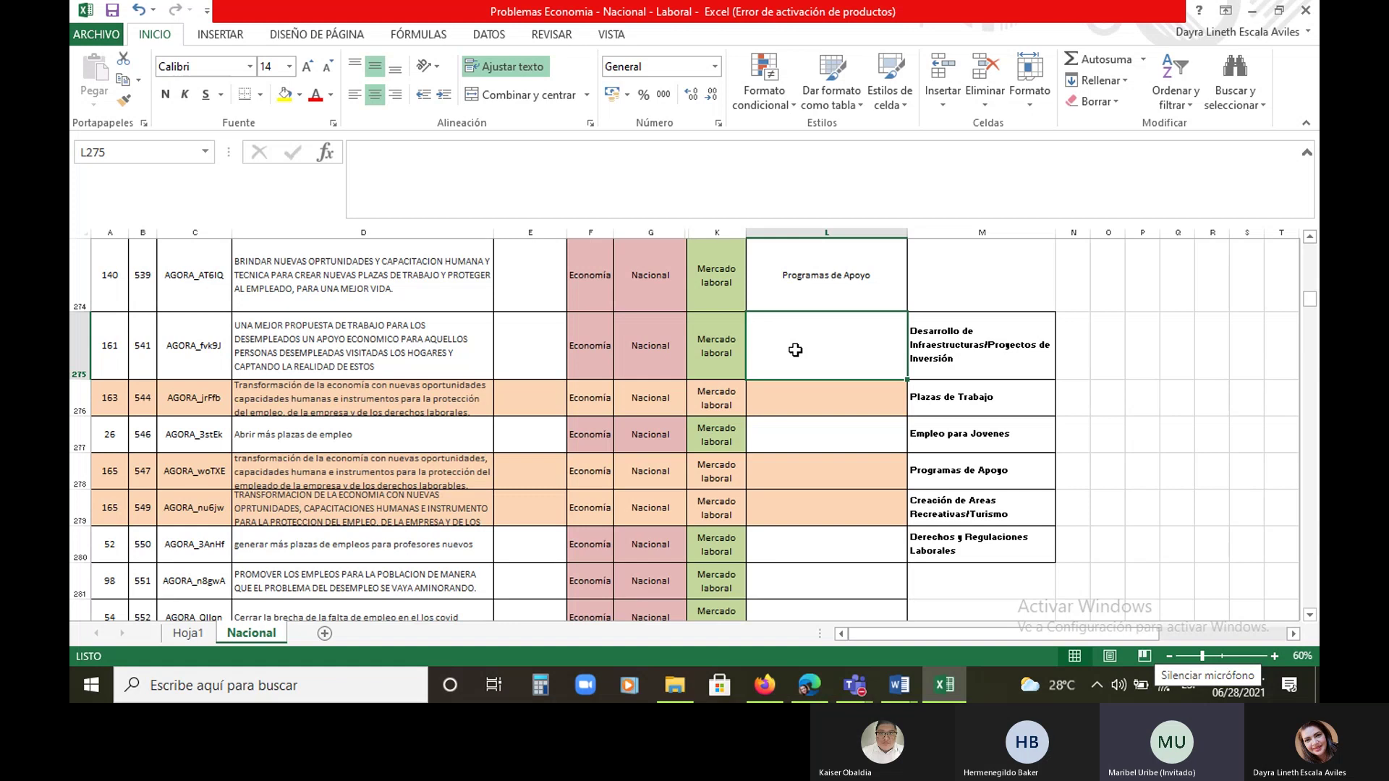
text(programas de Apoyo)
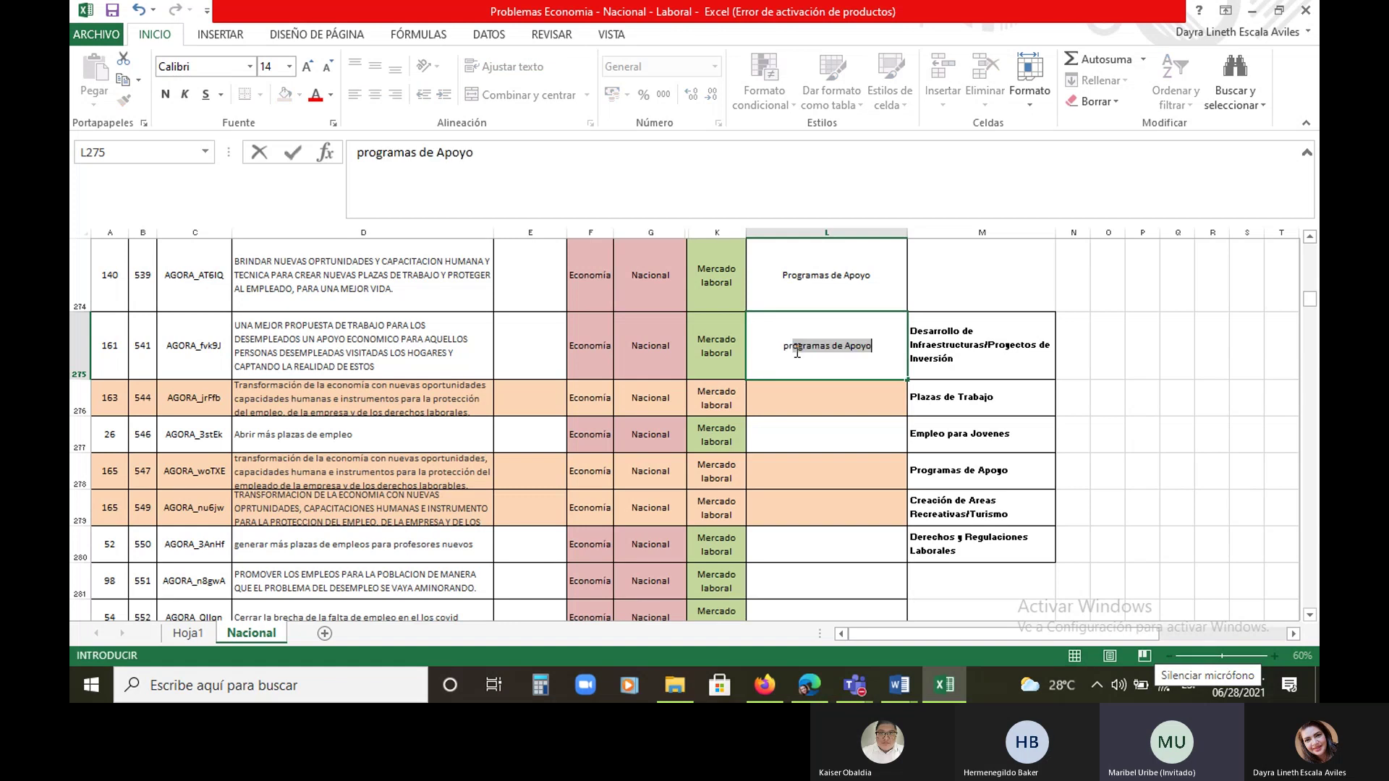
key(Return)
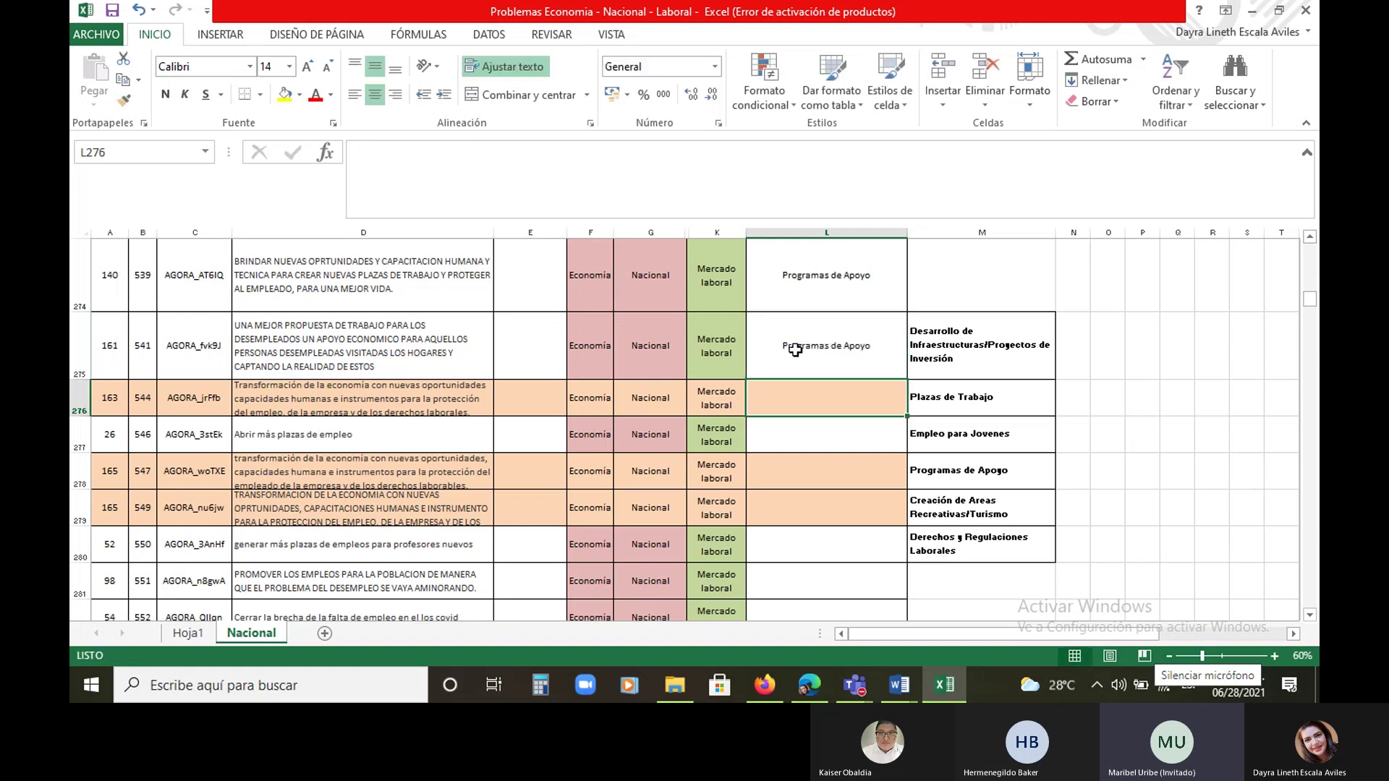
Copy Desarrollo de Infraestructuras/Proyectos de Inversión from M275 into L276, L278 and L279 for the orange-highlighted economic transformation proposals
click(969, 351)
key(ctrl+c)
click(826, 398)
key(ctrl+v)
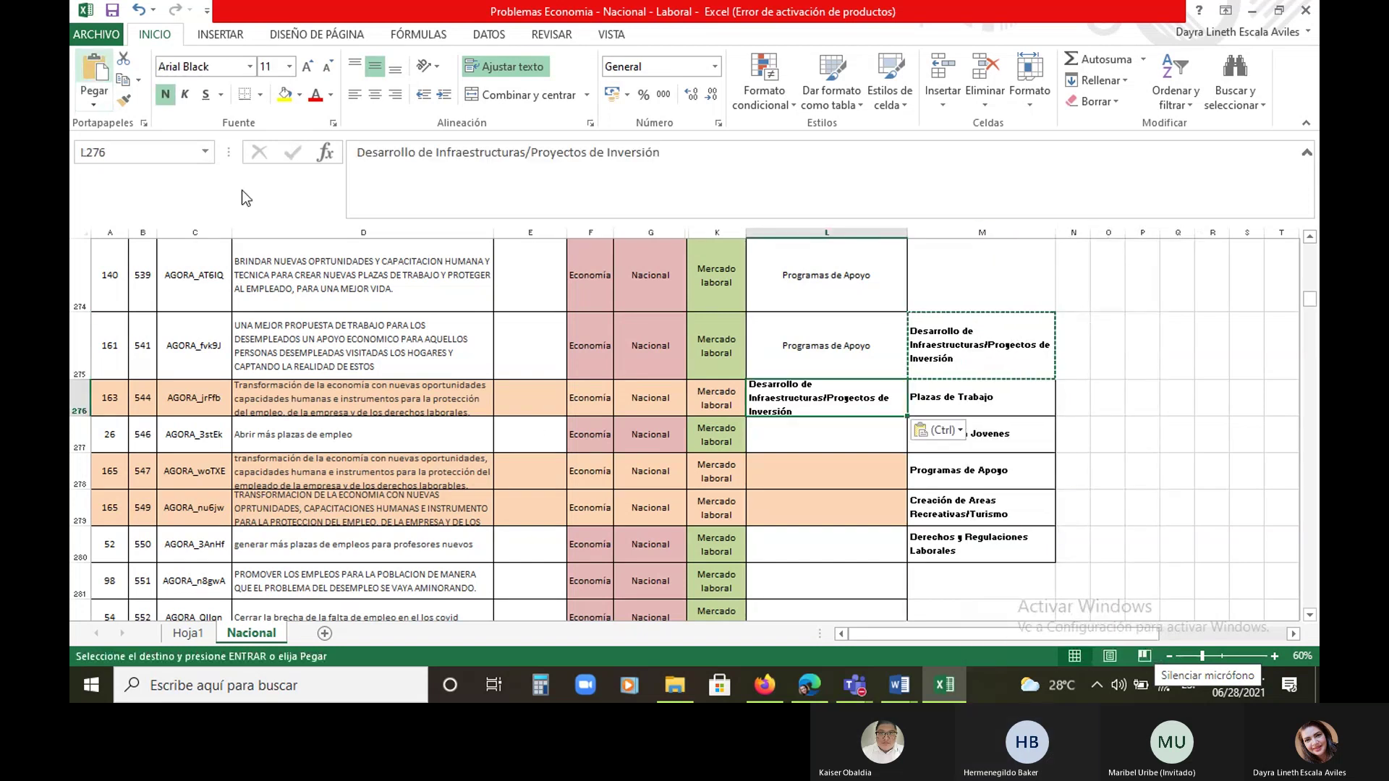
drag(796, 466, 800, 506)
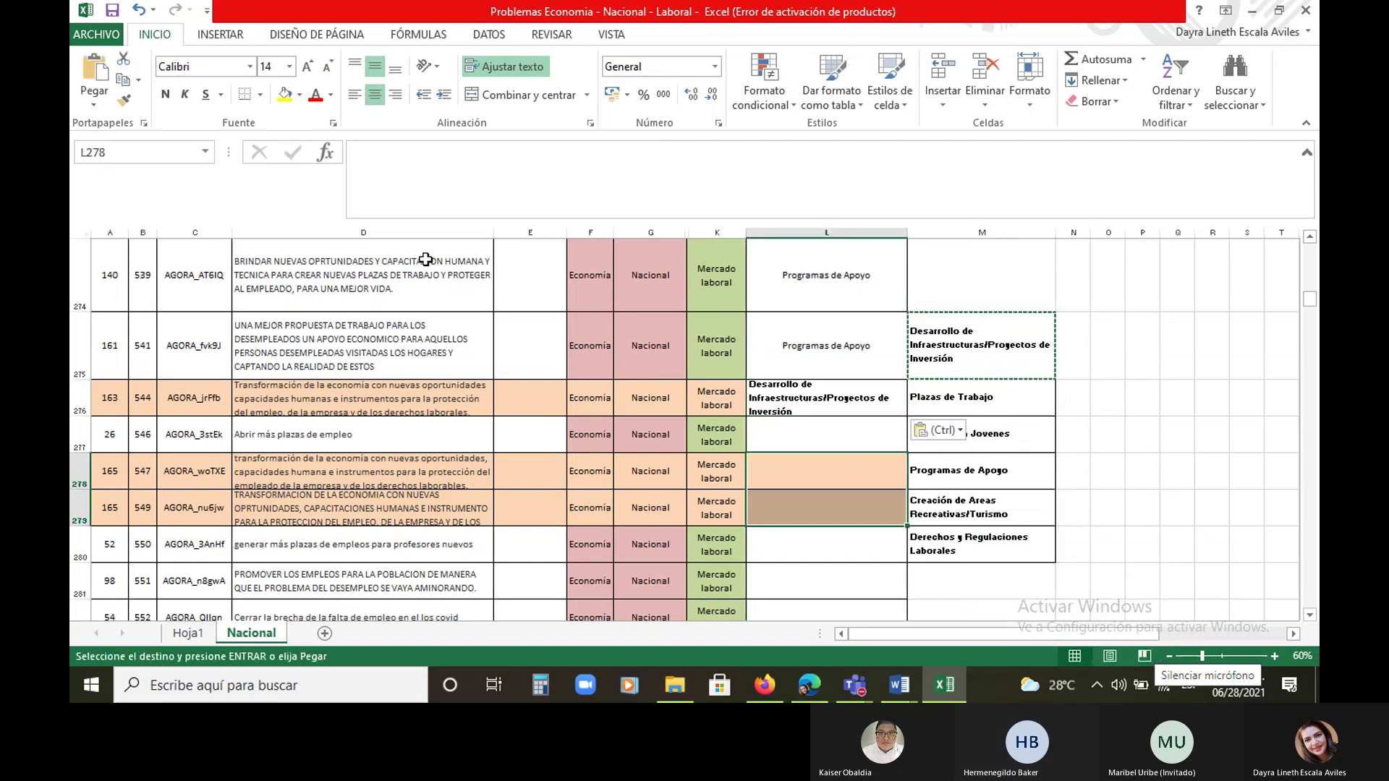
key(ctrl+v)
Fill Desarrollo de Infraestructuras/Proyectos de Inversión from L276 into L277 for the proposal to open more jobs
click(785, 440)
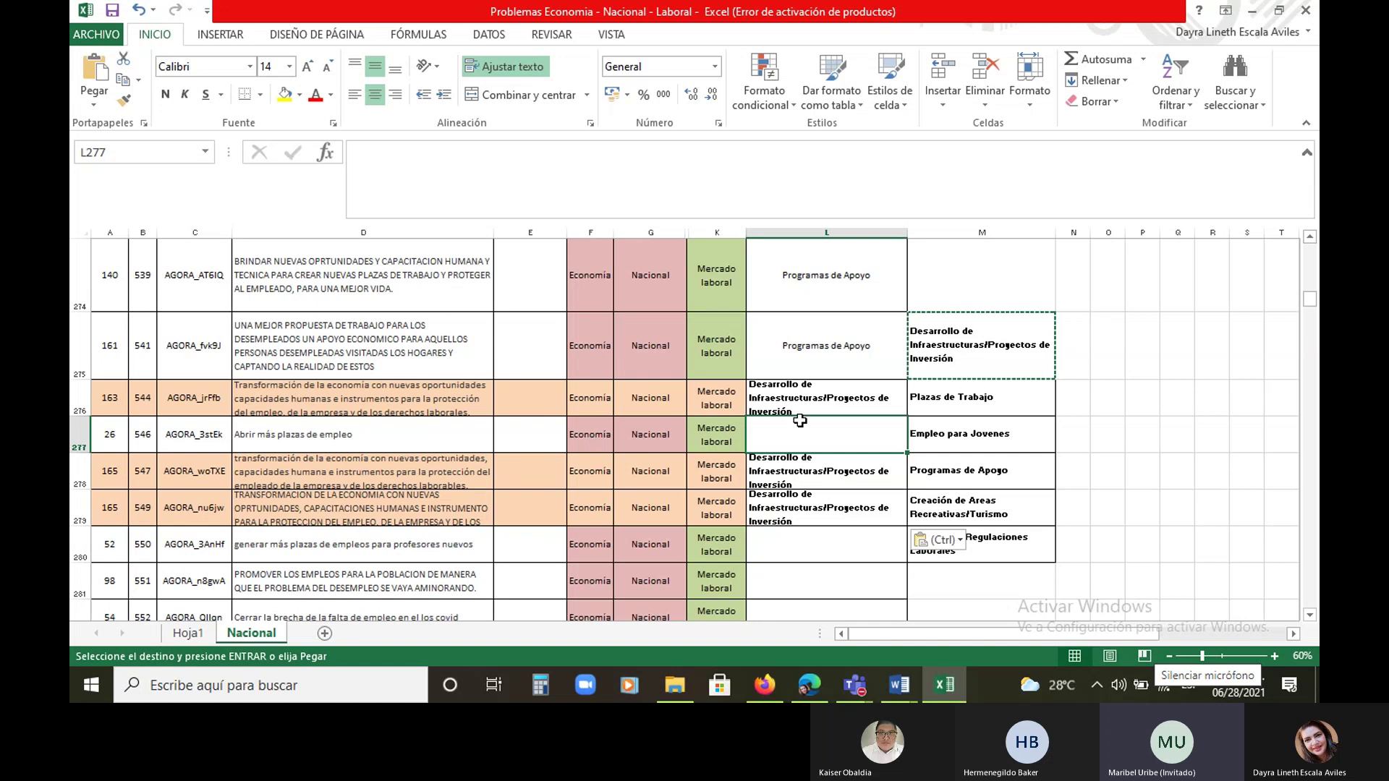
click(900, 410)
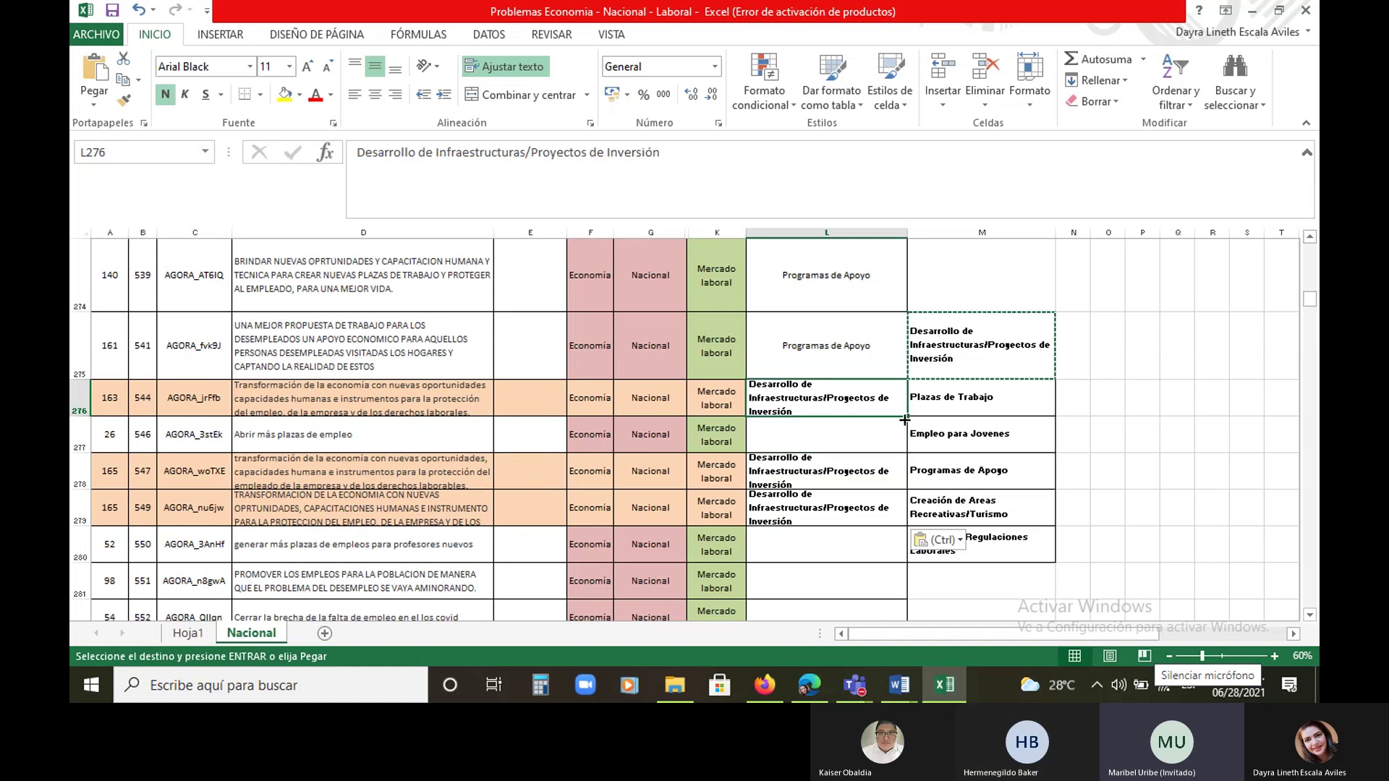
drag(905, 414, 905, 450)
click(856, 442)
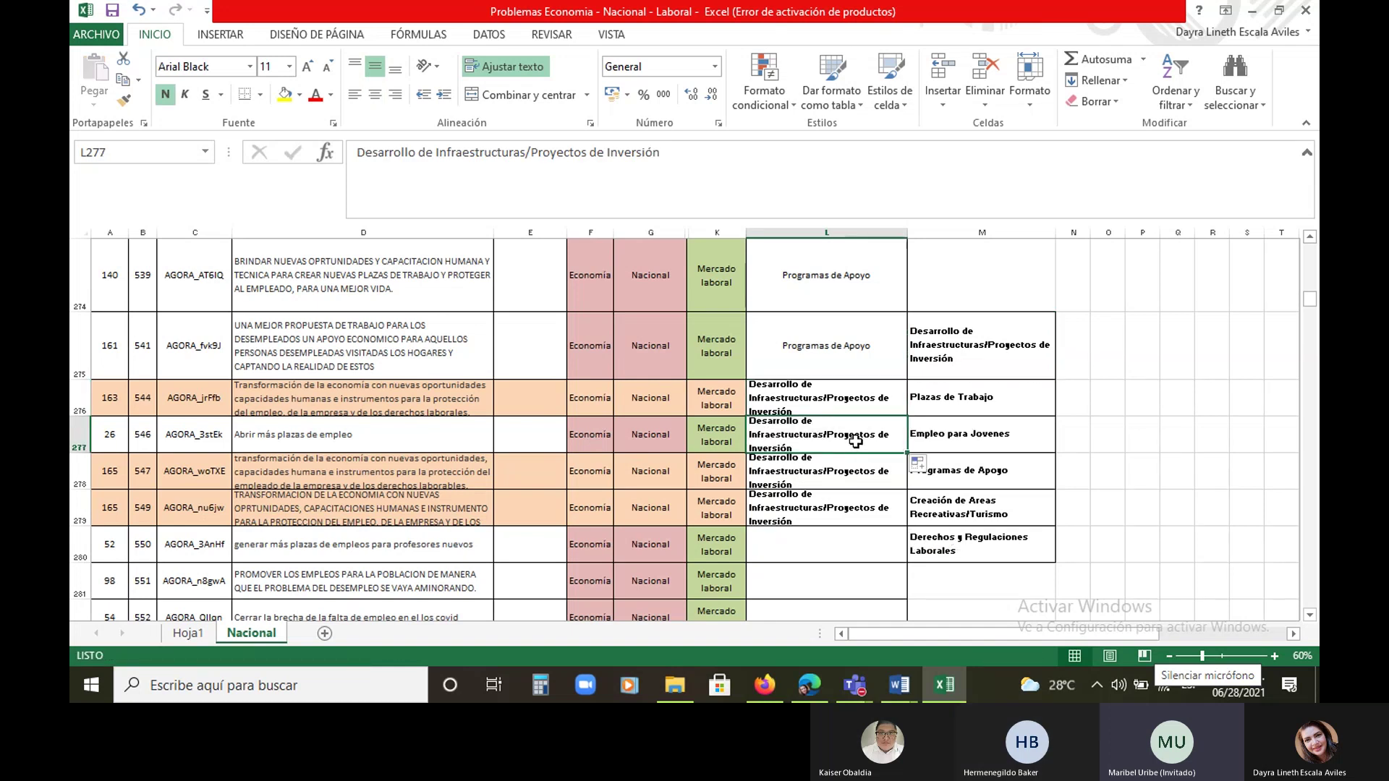
Fill Desarrollo de Infraestructuras/Proyectos de Inversión from L279 into L280 for the proposal on jobs for new teachers
scroll(837, 487, down, 2)
click(791, 372)
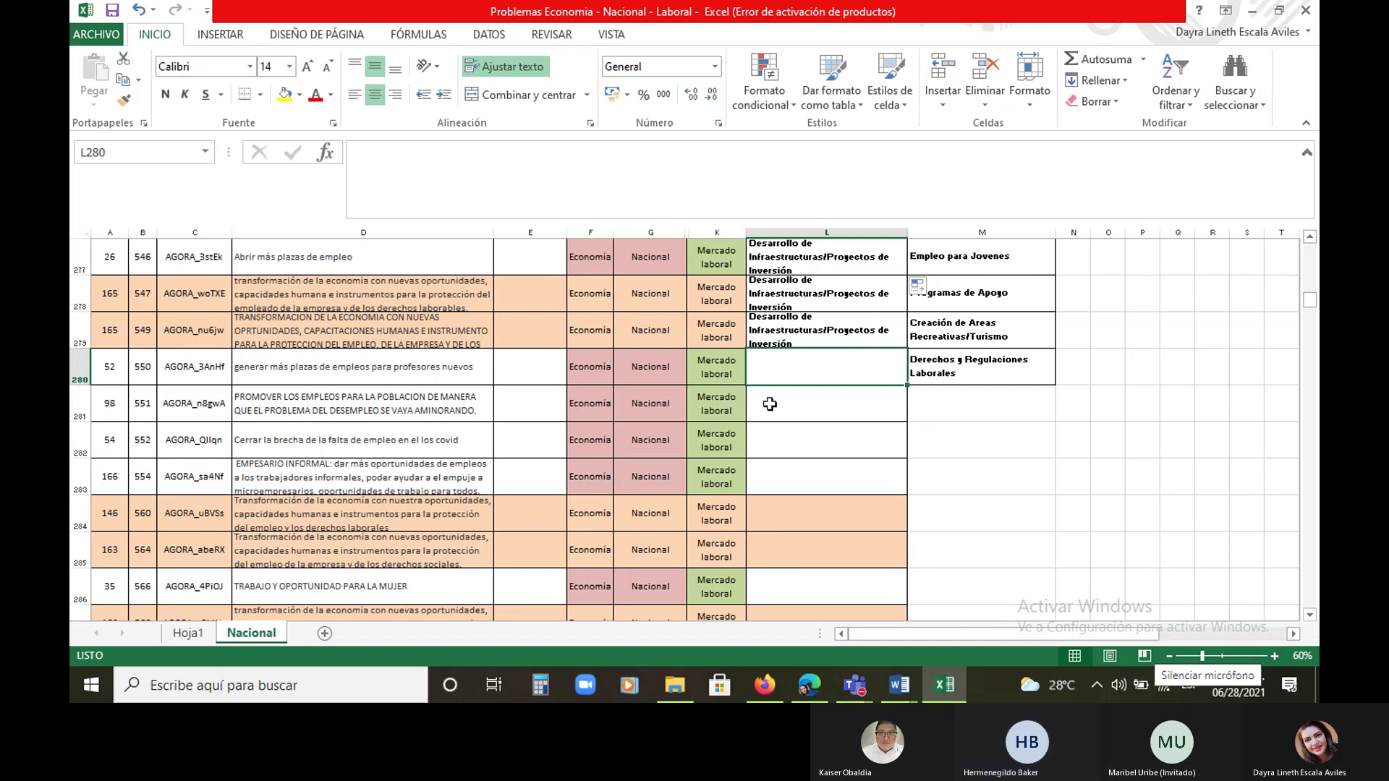
click(339, 371)
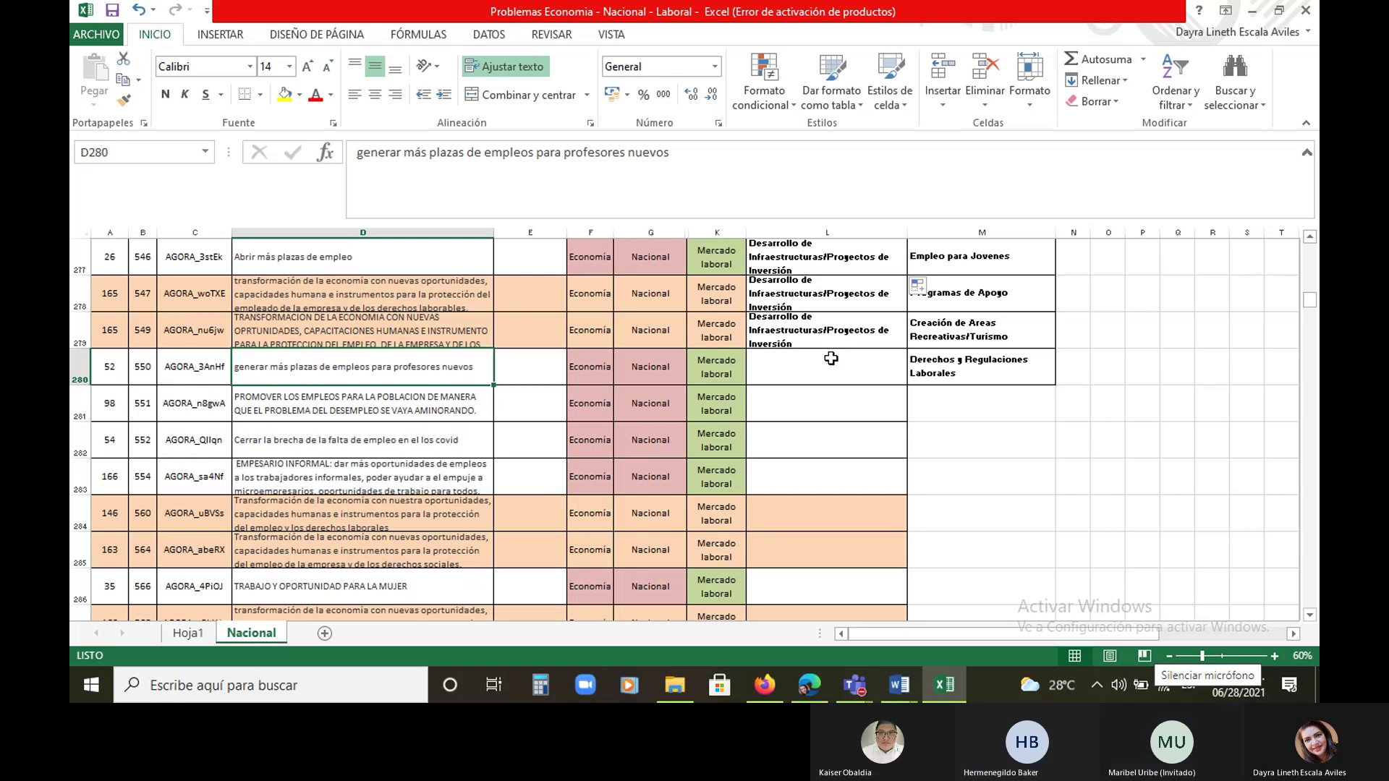
click(851, 343)
drag(906, 349, 902, 382)
Classify the proposal on promoting employment to reduce unemployment as Programas de Apoyo in L281
click(864, 424)
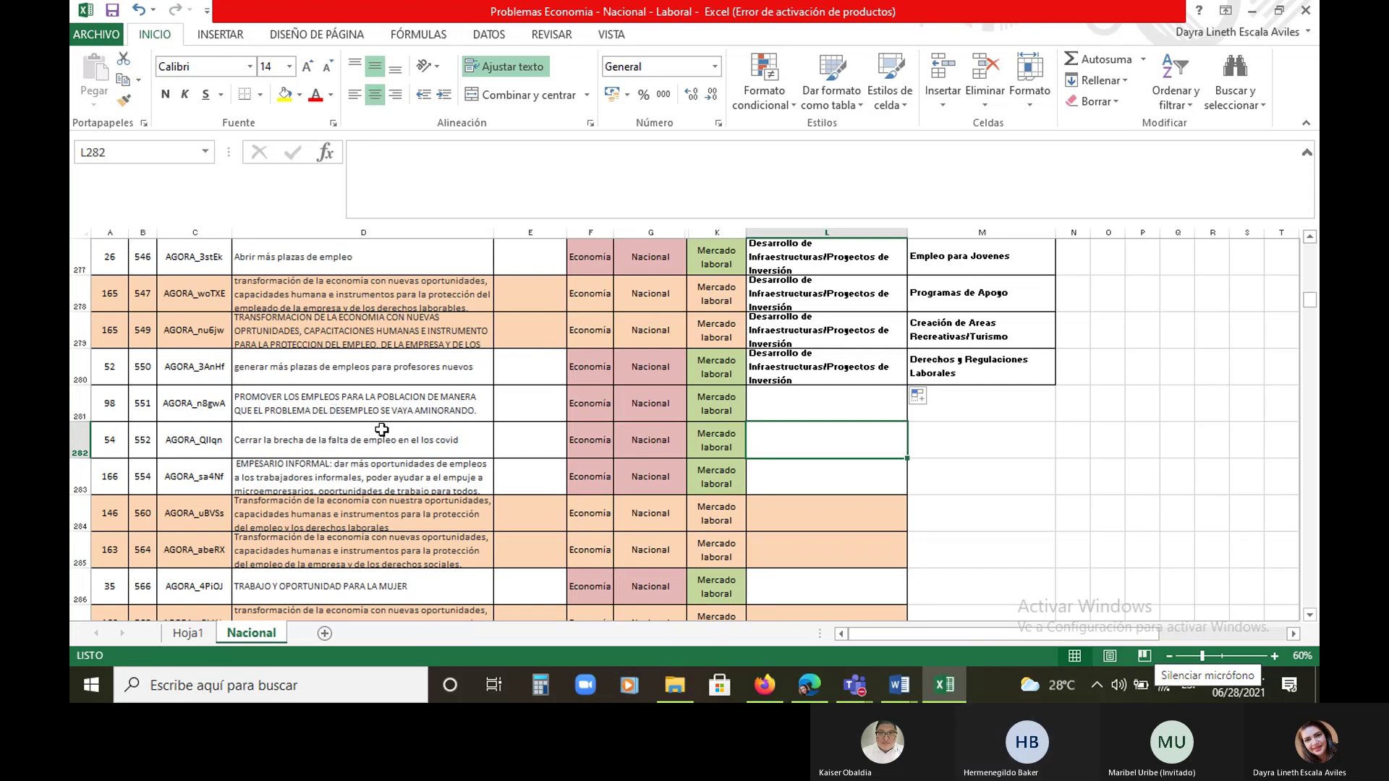
click(791, 406)
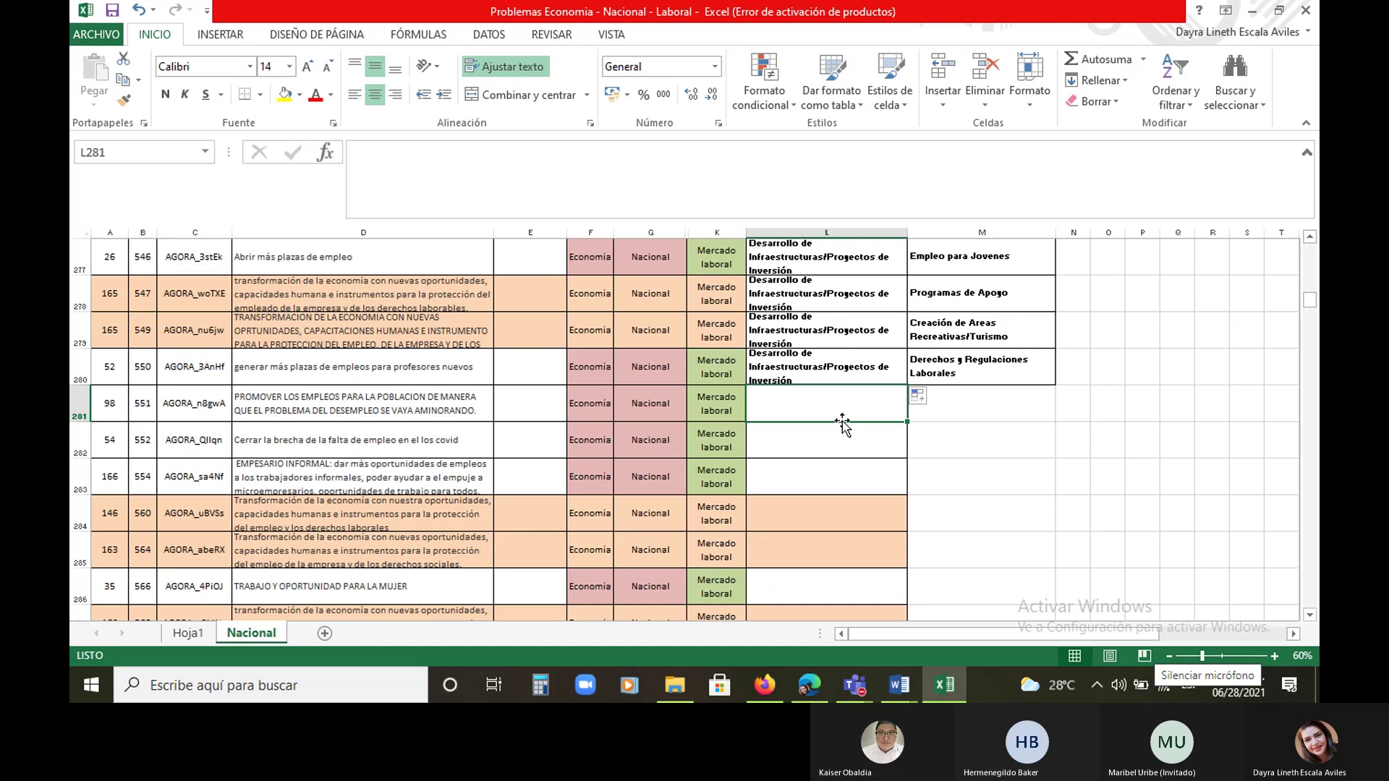
text(pro)
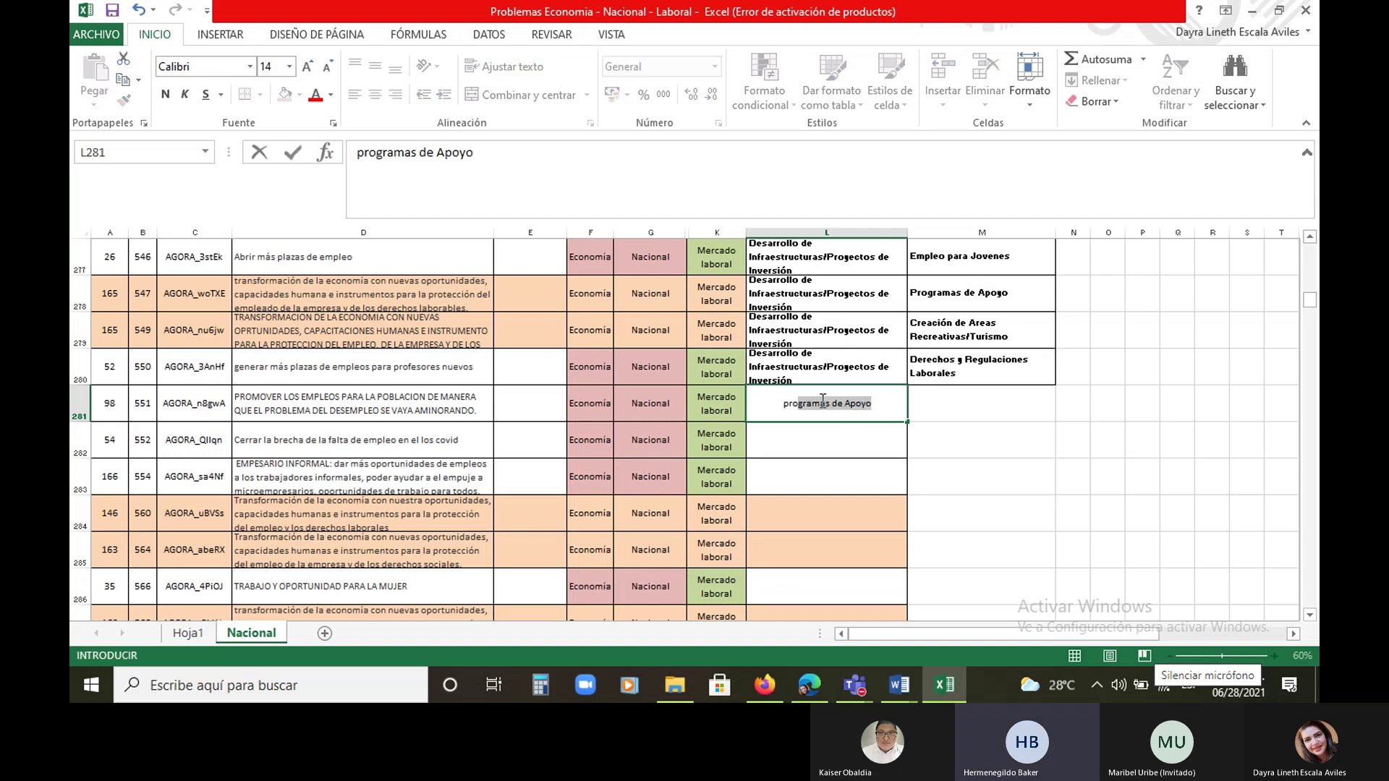
key(Return)
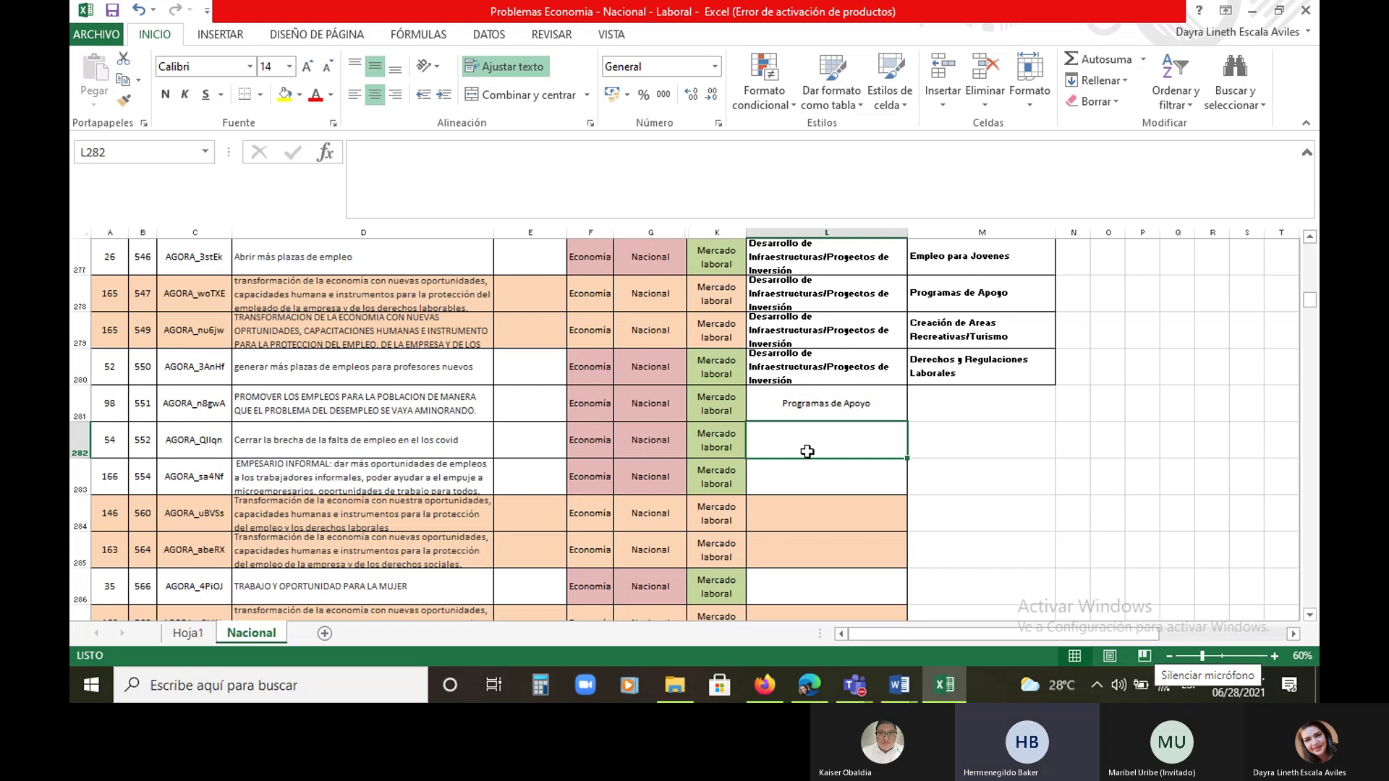
Classify the proposal on closing the employment gap caused by covid as Plaza de Trabajo in L282
text(plaza)
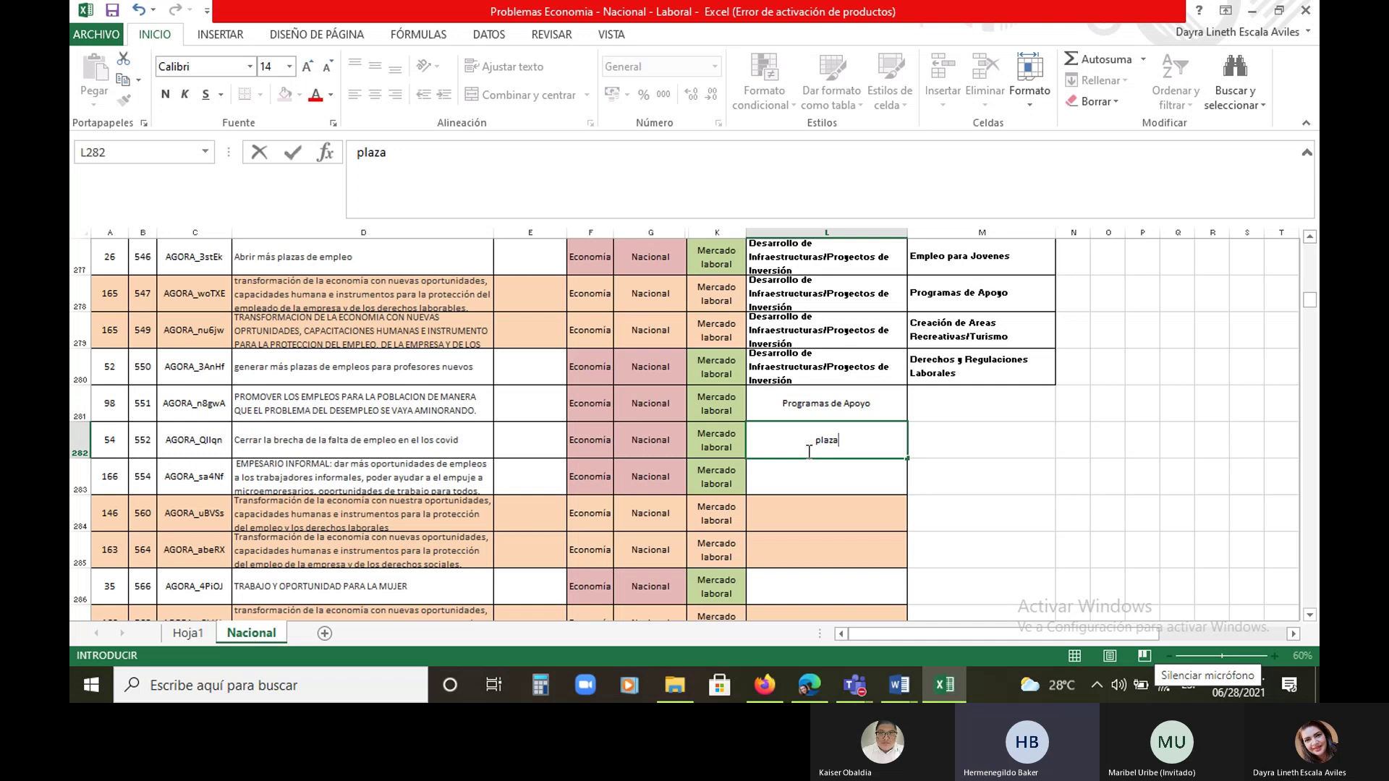
text( de)
key(Return)
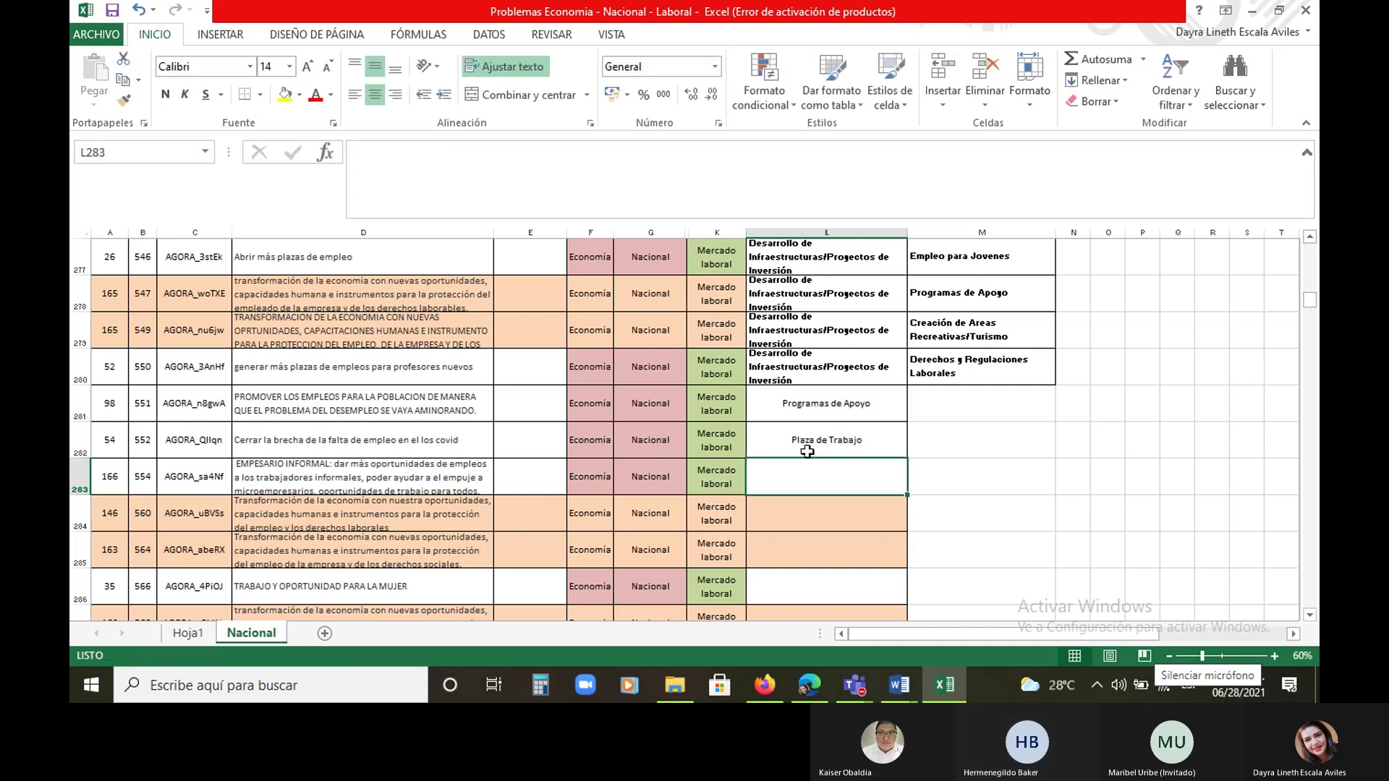
click(808, 451)
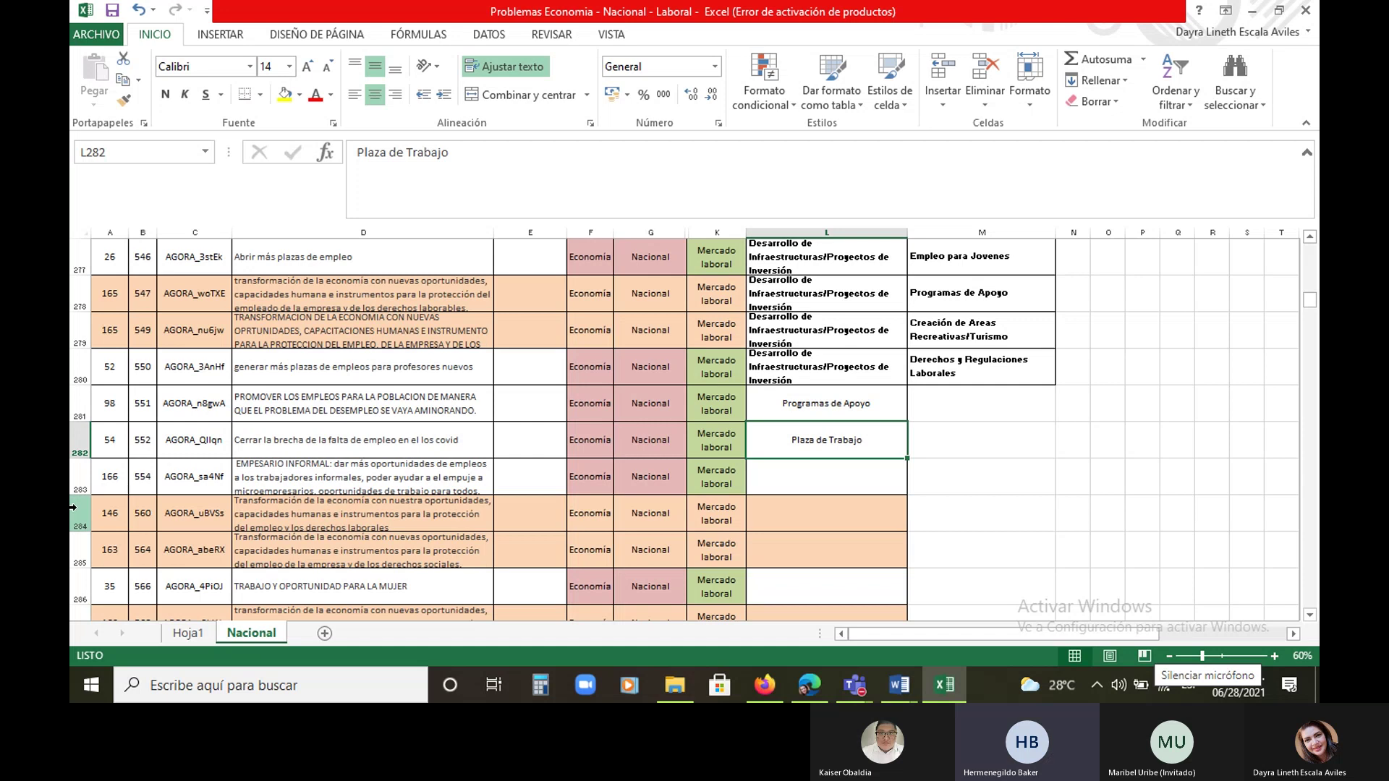
Make row 283 taller to fit the full informal-entrepreneur proposal and classify it as Programas de Apoyo in L283
drag(81, 495, 79, 518)
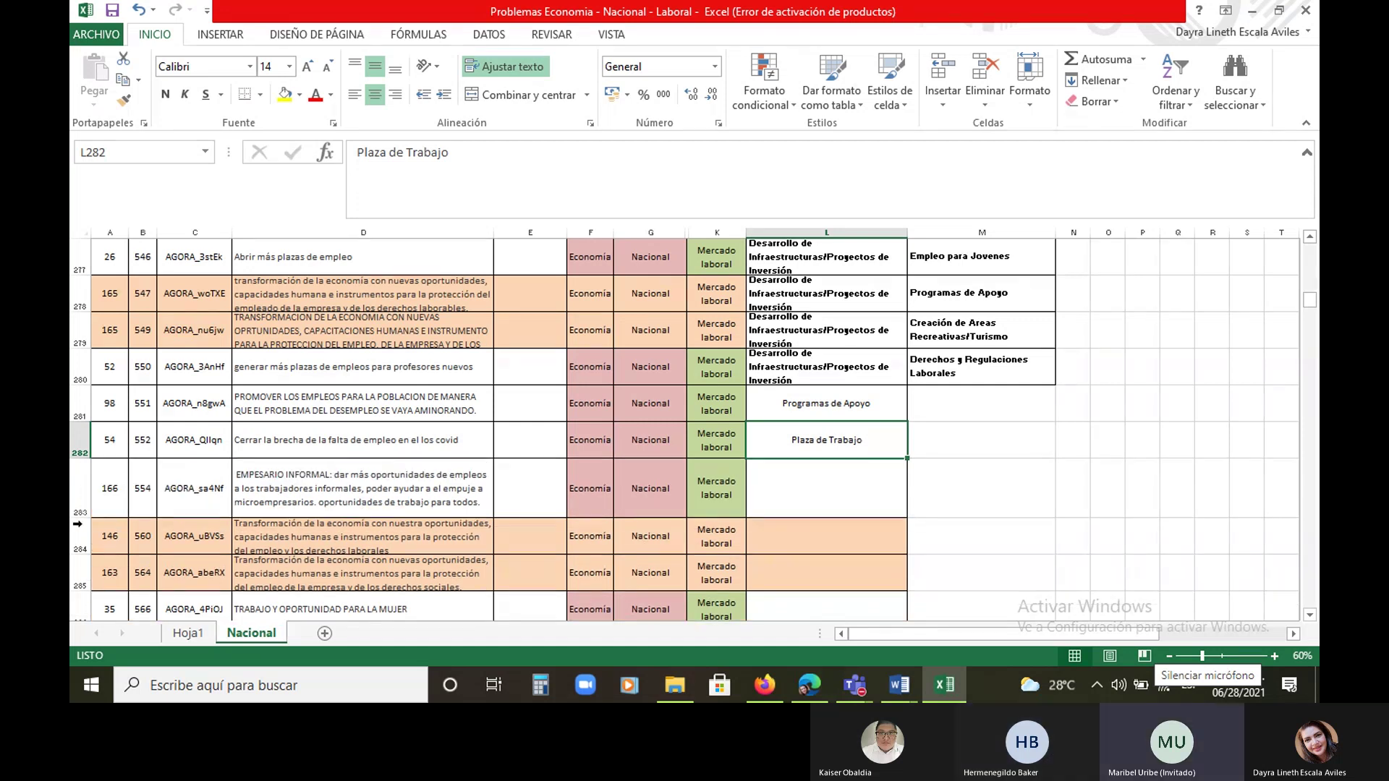
click(784, 494)
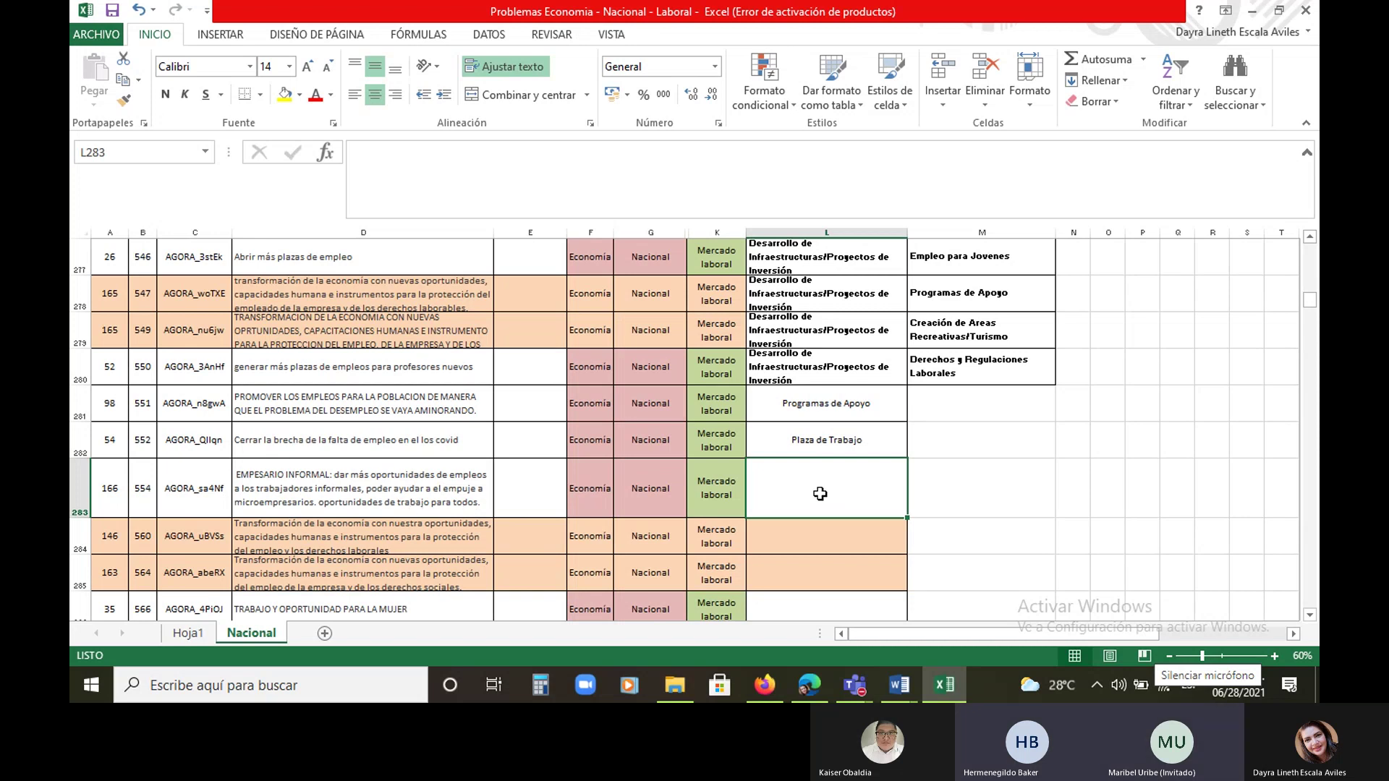
text(programas de Apoyo)
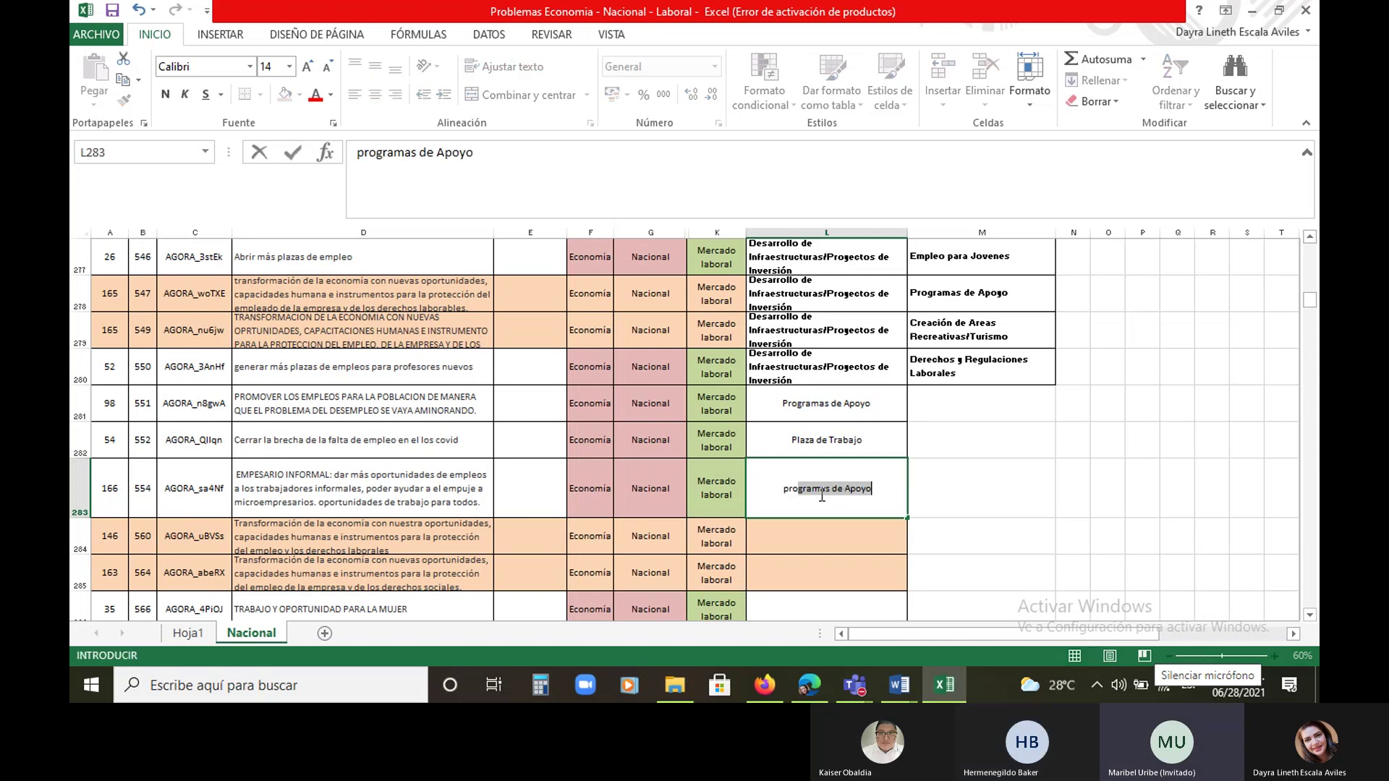
Commit Programas de Apoyo in L283 and copy the Desarrollo de Infraestructuras/Proyectos de Inversión category from L280 into L284:L285
key(Return)
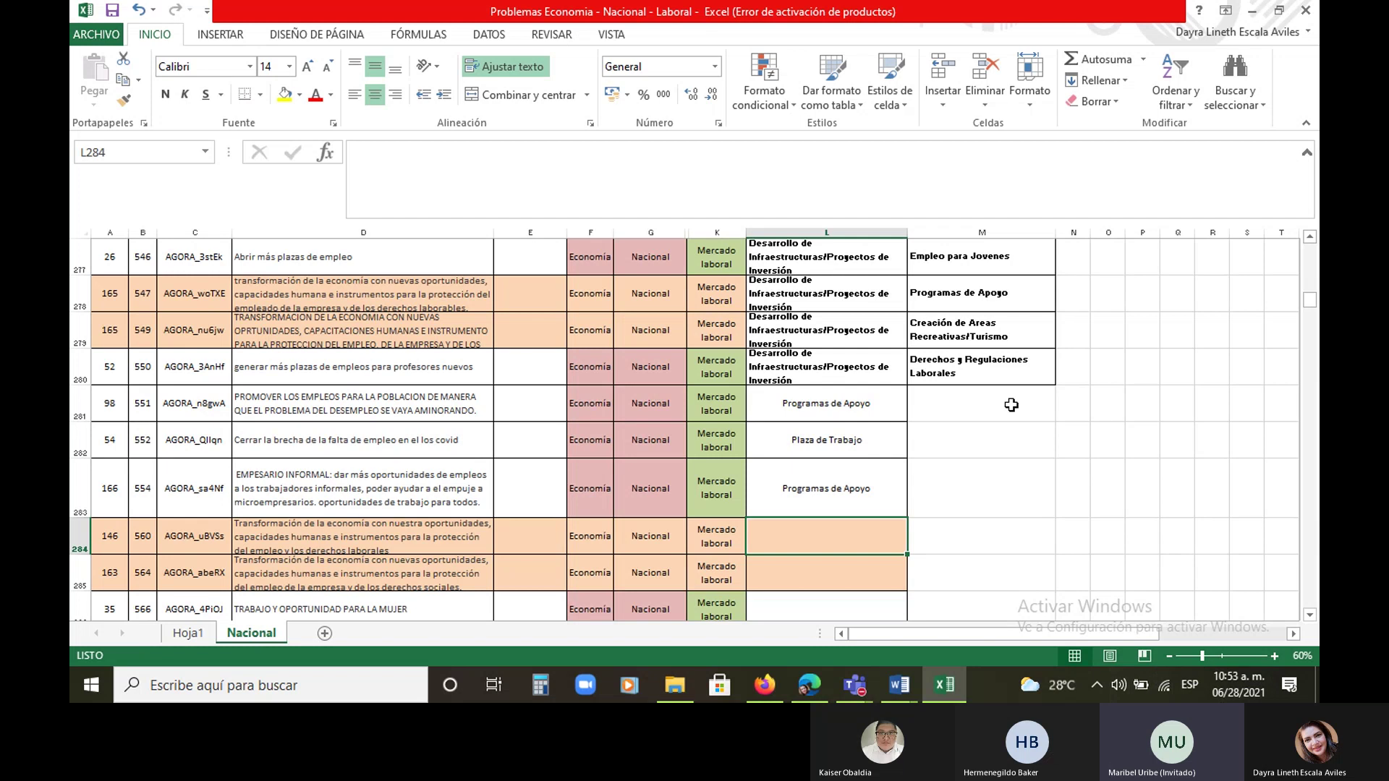
click(787, 366)
right_click(788, 366)
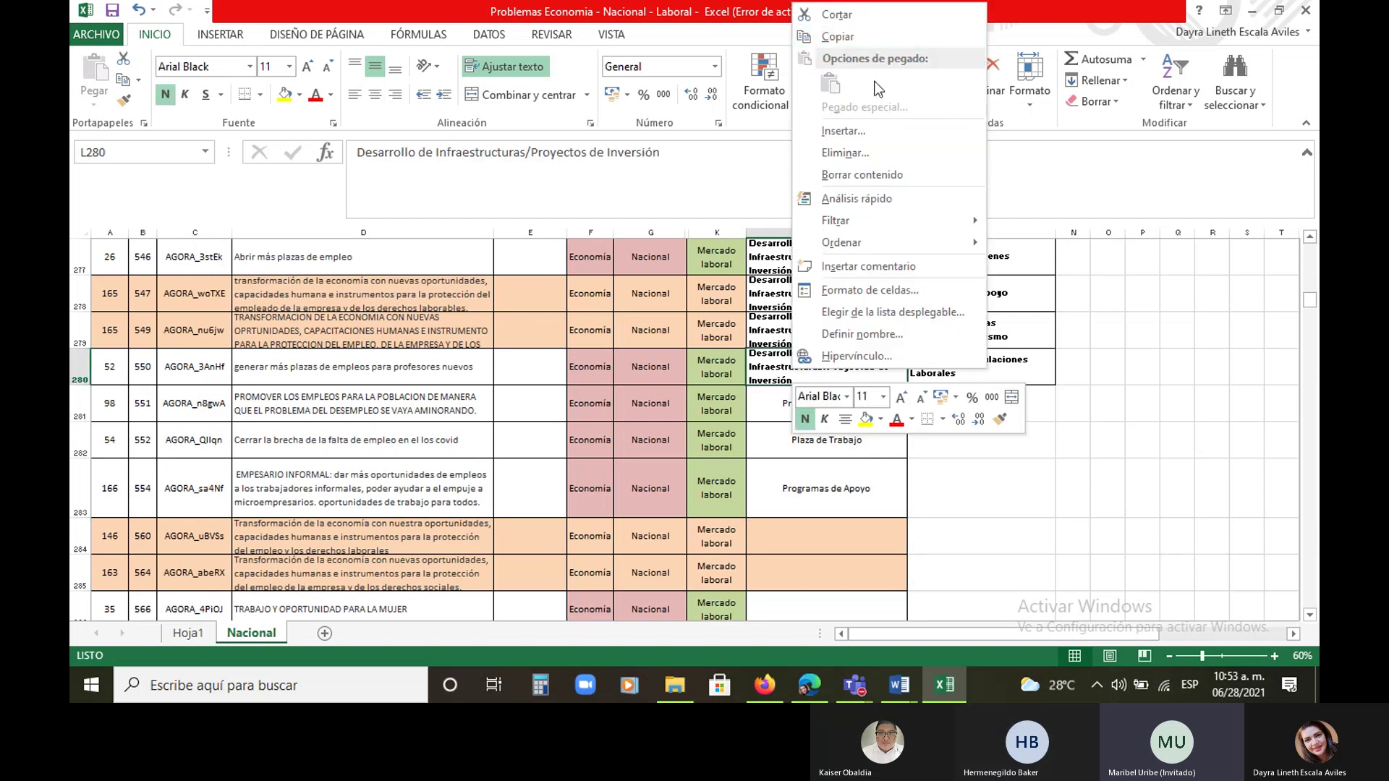
click(870, 36)
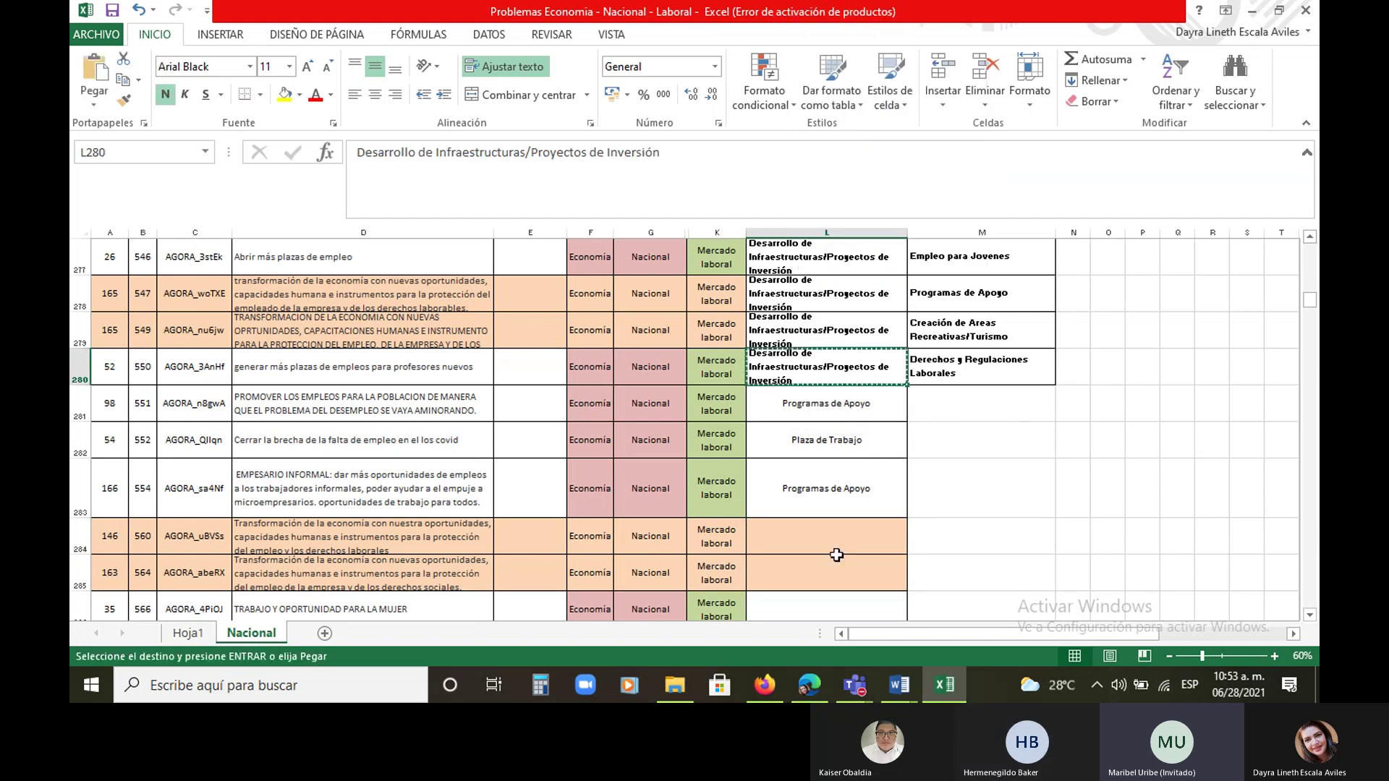
drag(837, 555, 837, 572)
click(94, 76)
Place the category reference list from M275:M280 in M286:M291, beside the rows still lacking a classification
scroll(793, 484, down, 1)
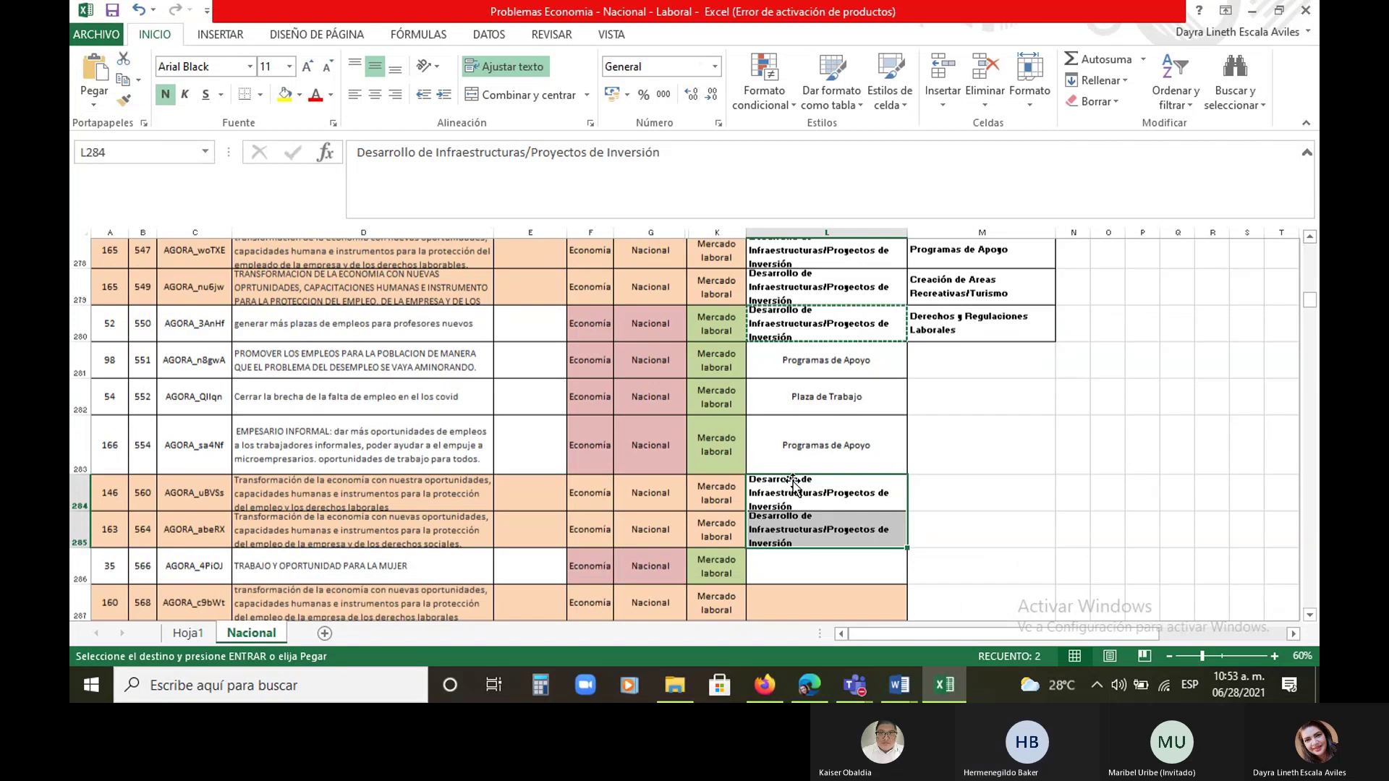
scroll(794, 484, down, 2)
click(796, 391)
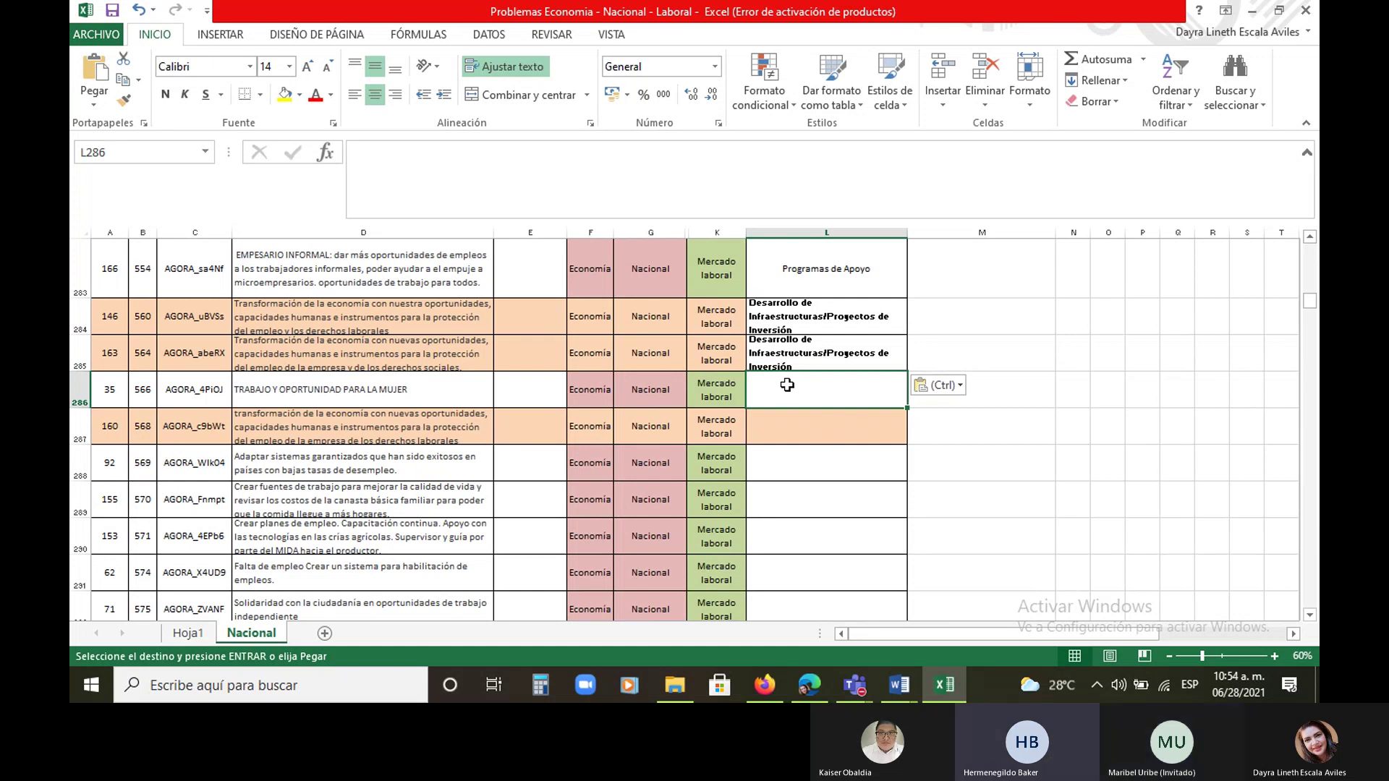
scroll(1013, 362, up, 3)
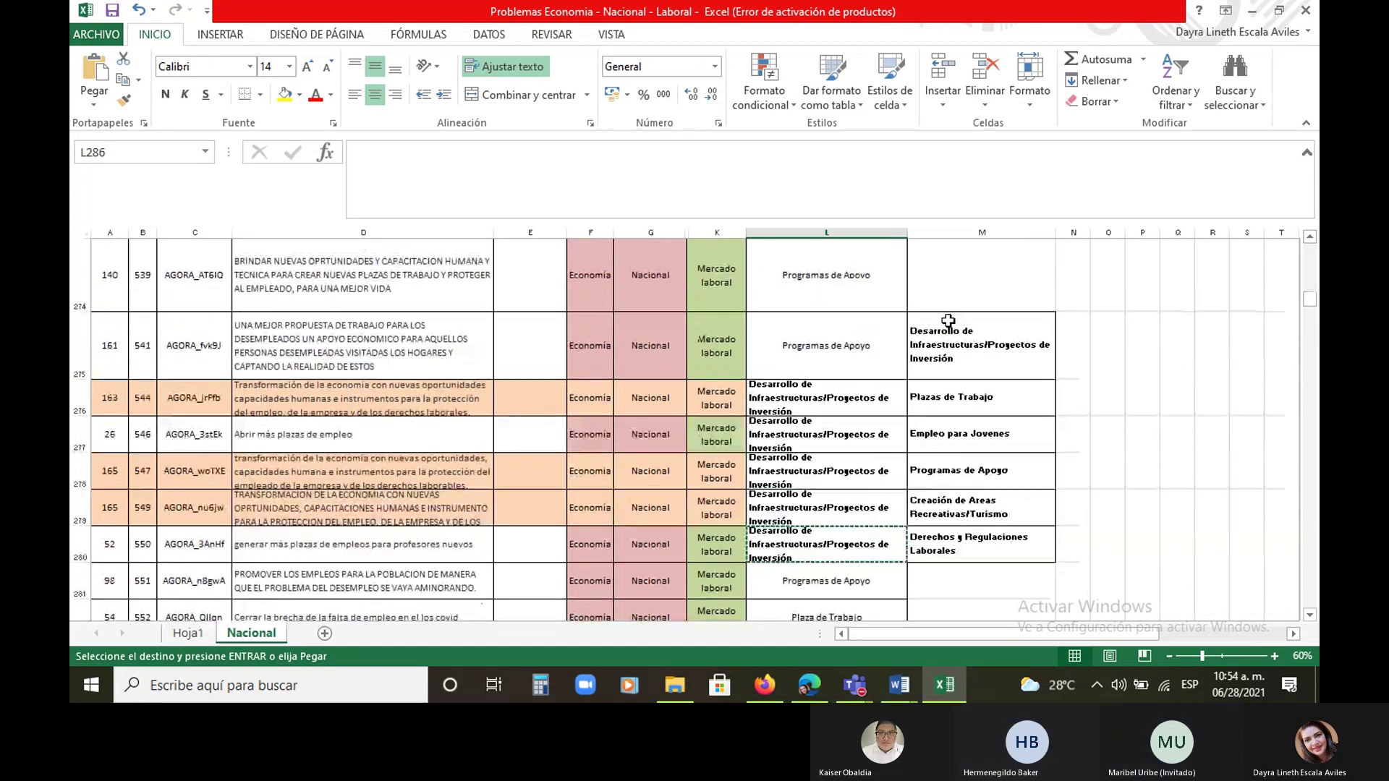
drag(939, 341, 948, 547)
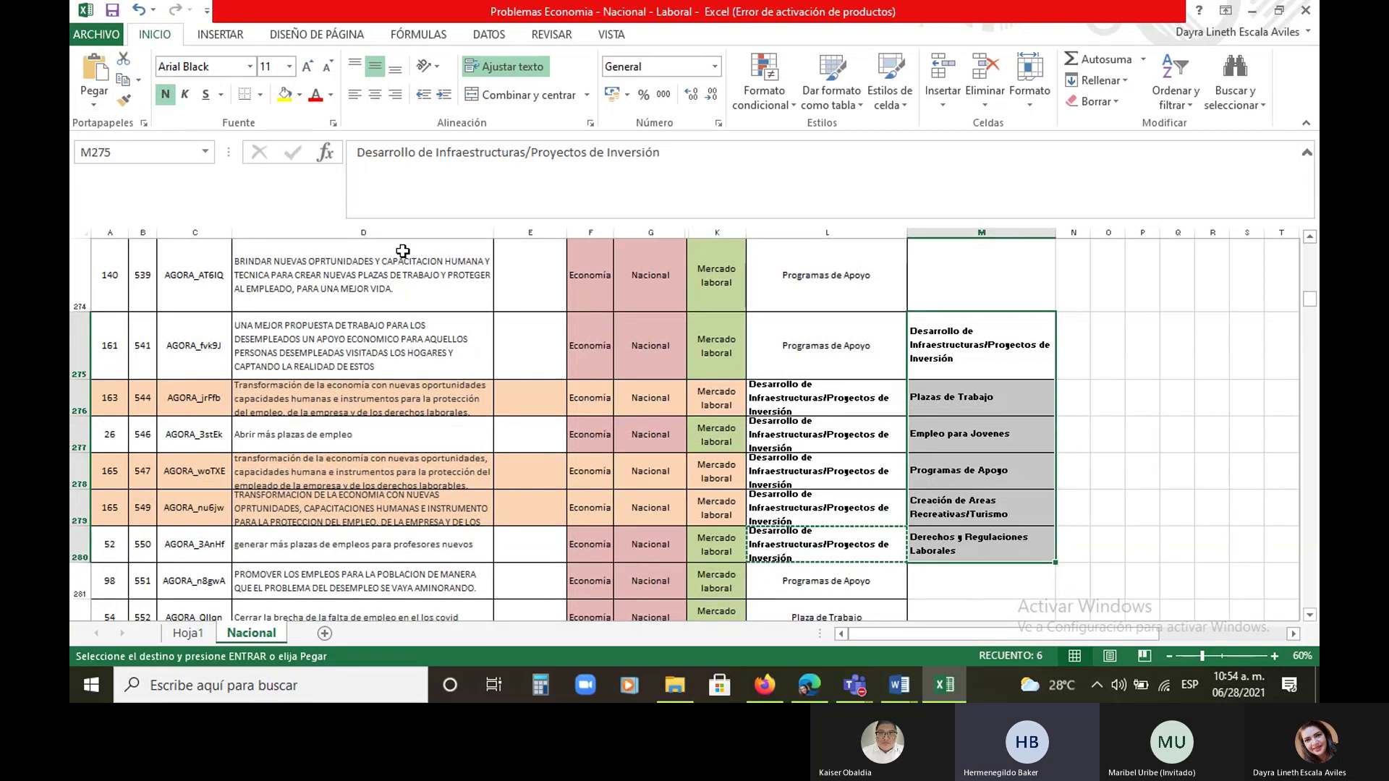
click(123, 79)
scroll(1002, 537, down, 2)
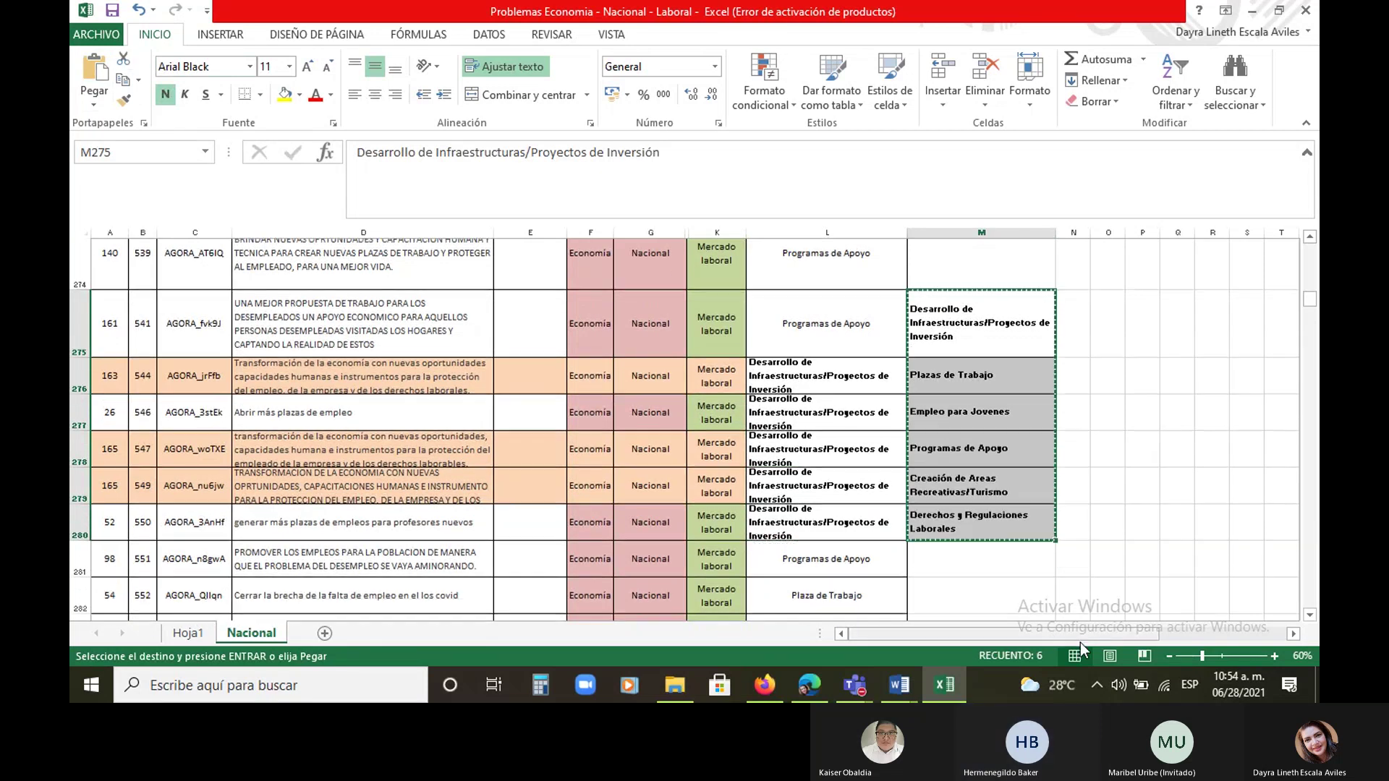
scroll(1002, 537, down, 1)
click(967, 398)
key(Return)
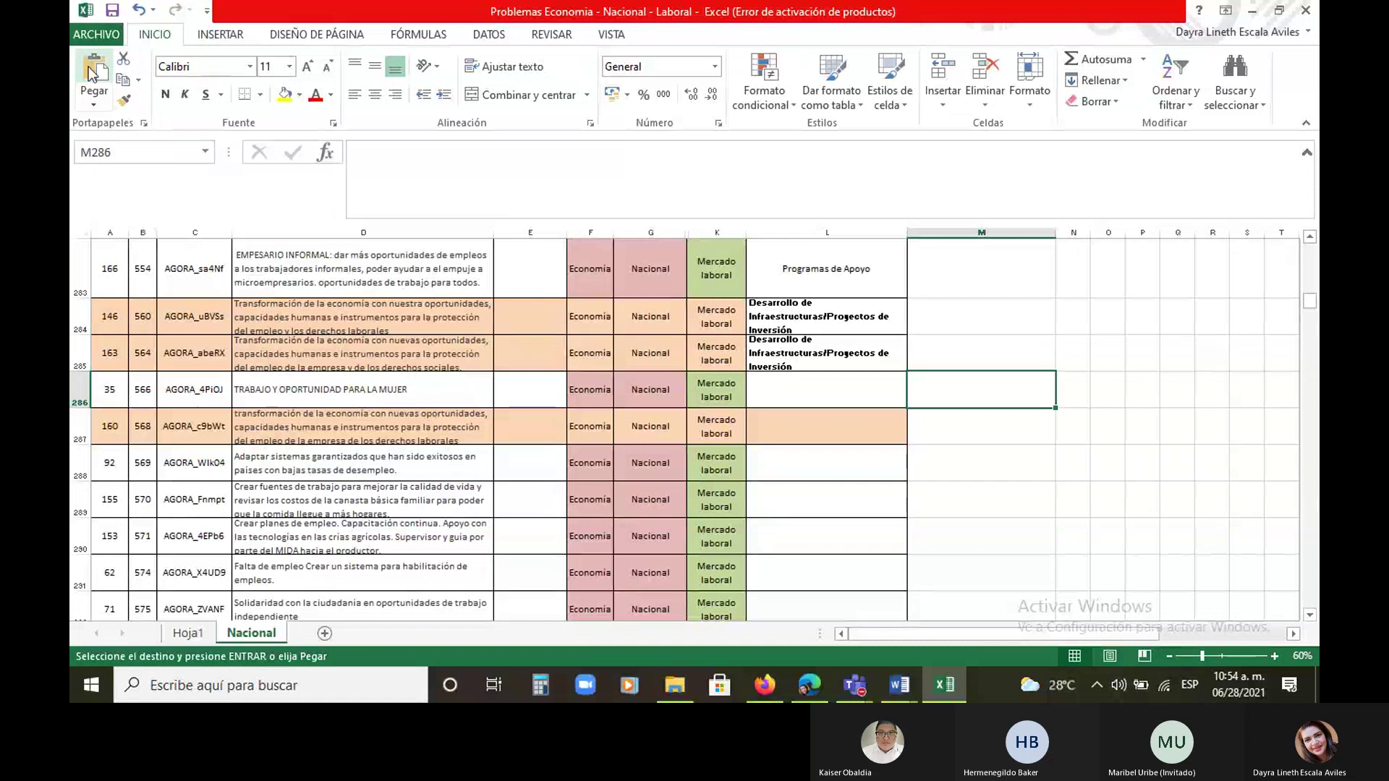
Classify the proposal on work and opportunity for women in L286 as Plaza de Trabajo
click(839, 402)
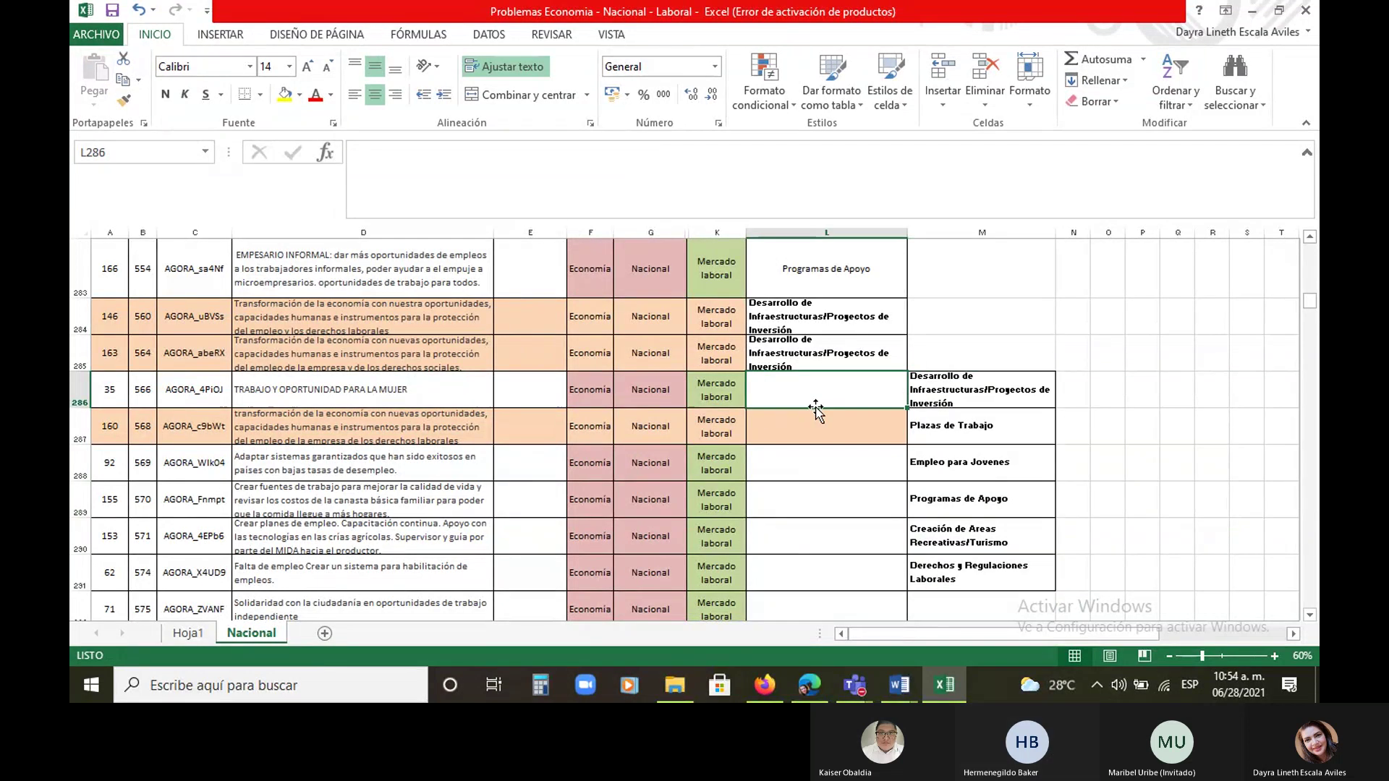
text(plaza de)
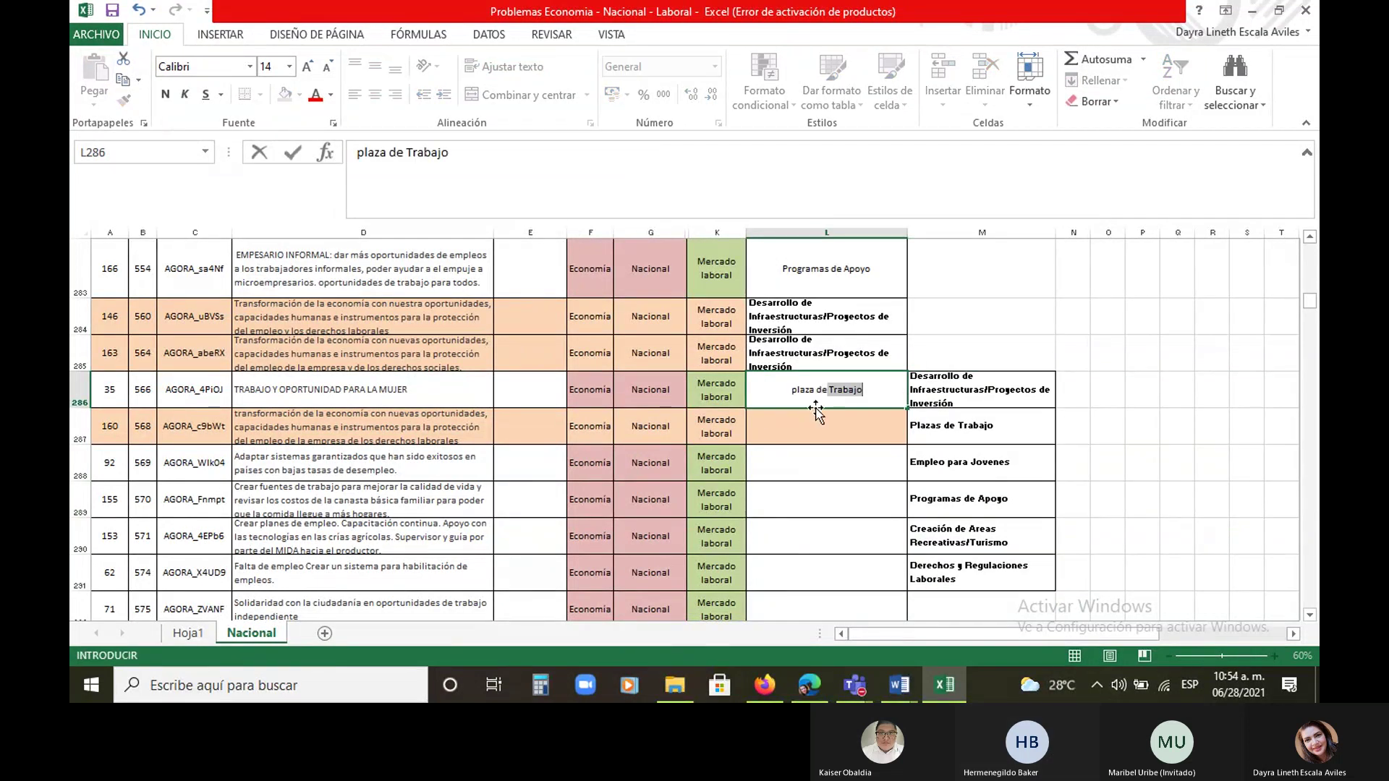
key(Return)
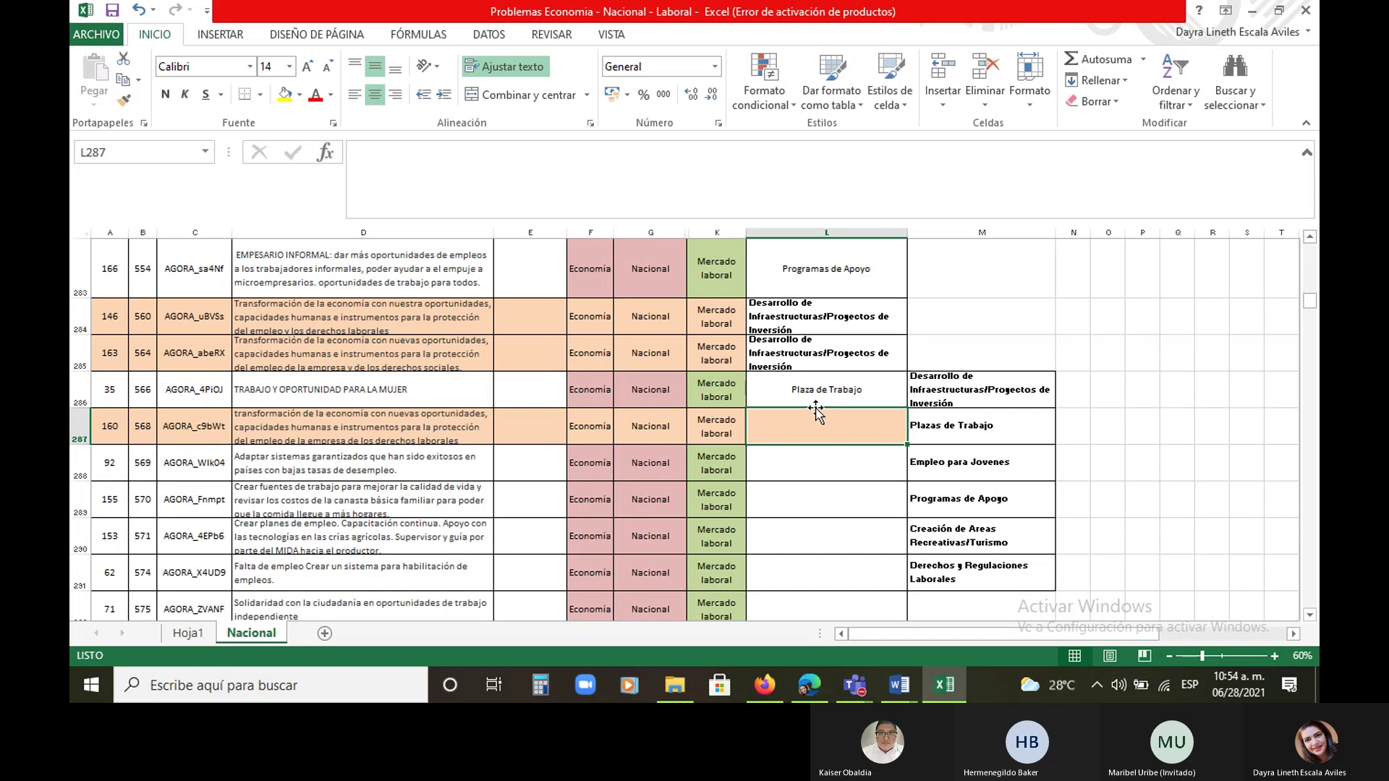
Copy the Desarrollo de Infraestructuras/Proyectos de Inversión category from L285 into the orange row's cell L287
click(792, 354)
right_click(794, 354)
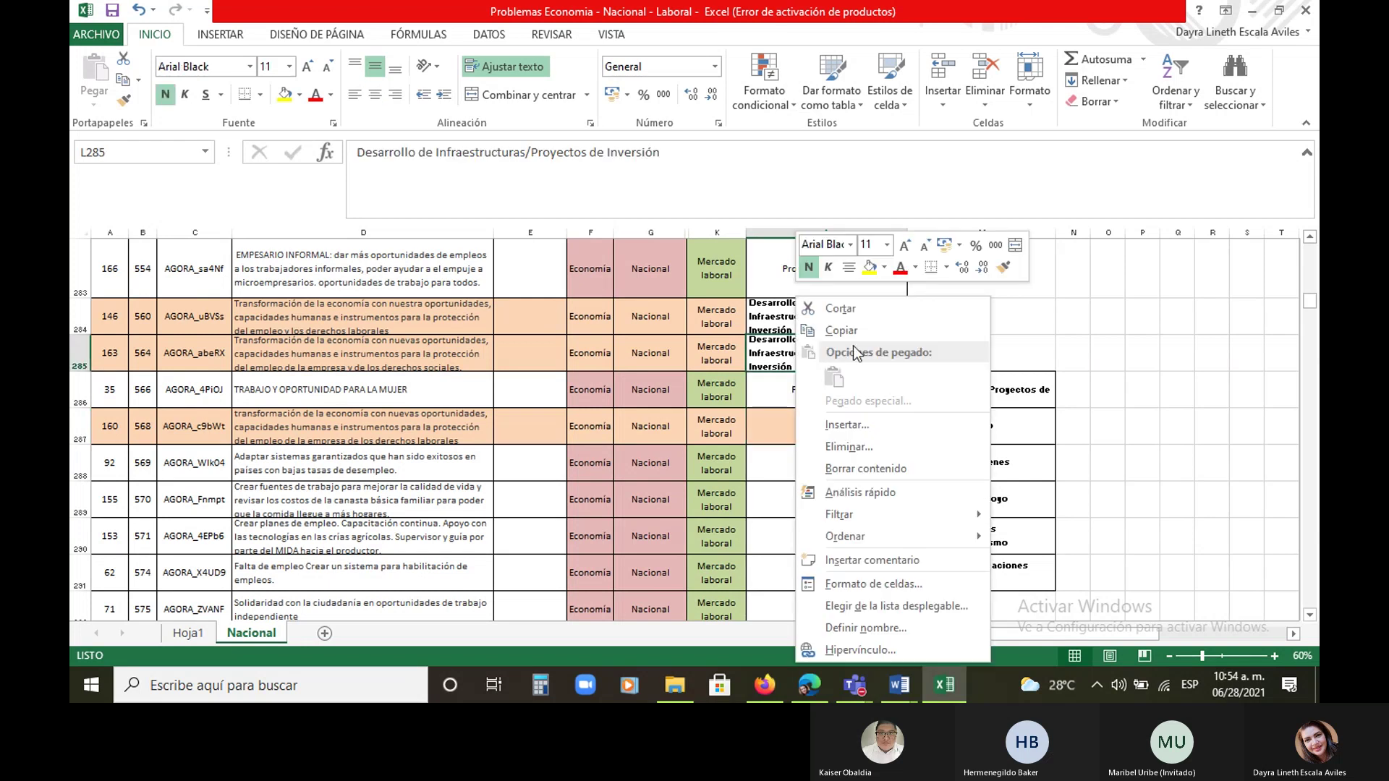
click(841, 330)
click(825, 434)
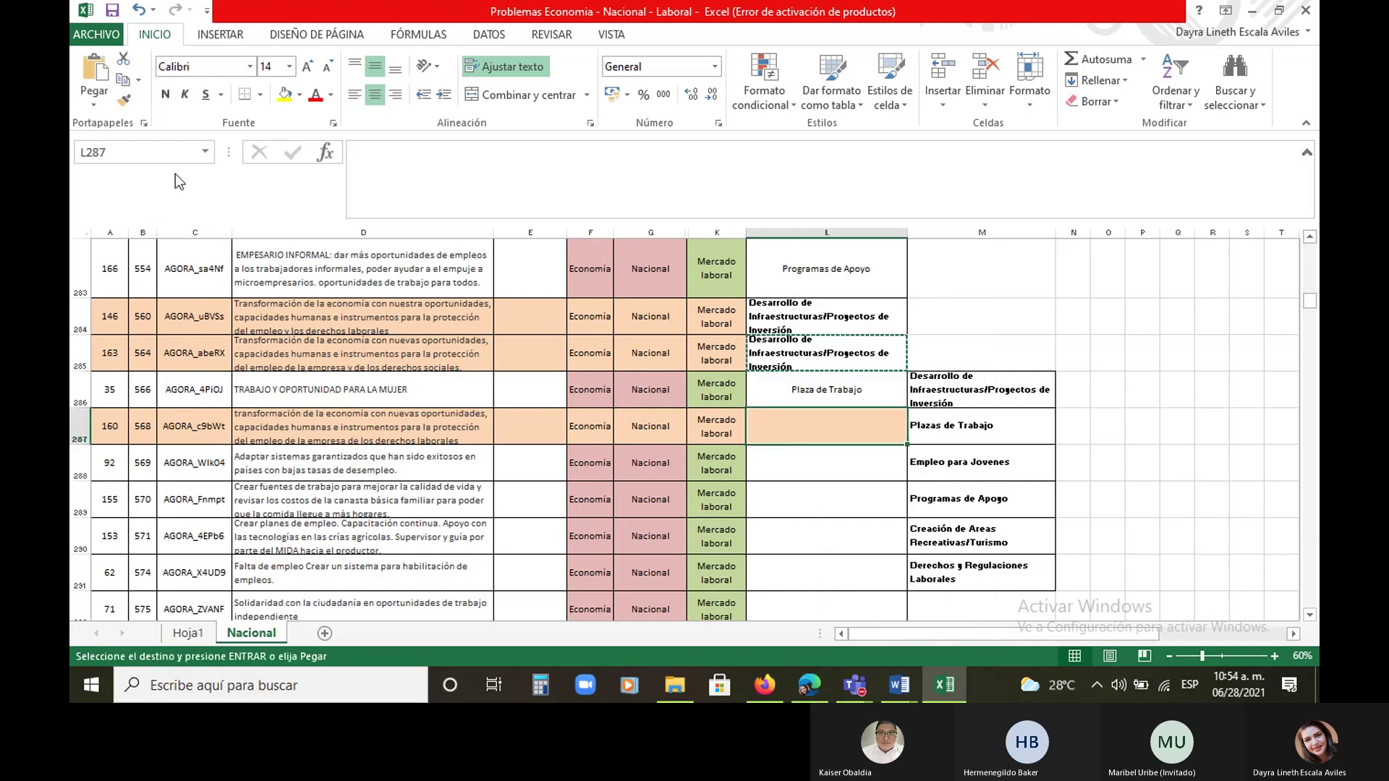
click(94, 71)
Enter Programas de Apoyo in L288 as the category for the proposal on adapting guaranteed systems
click(821, 473)
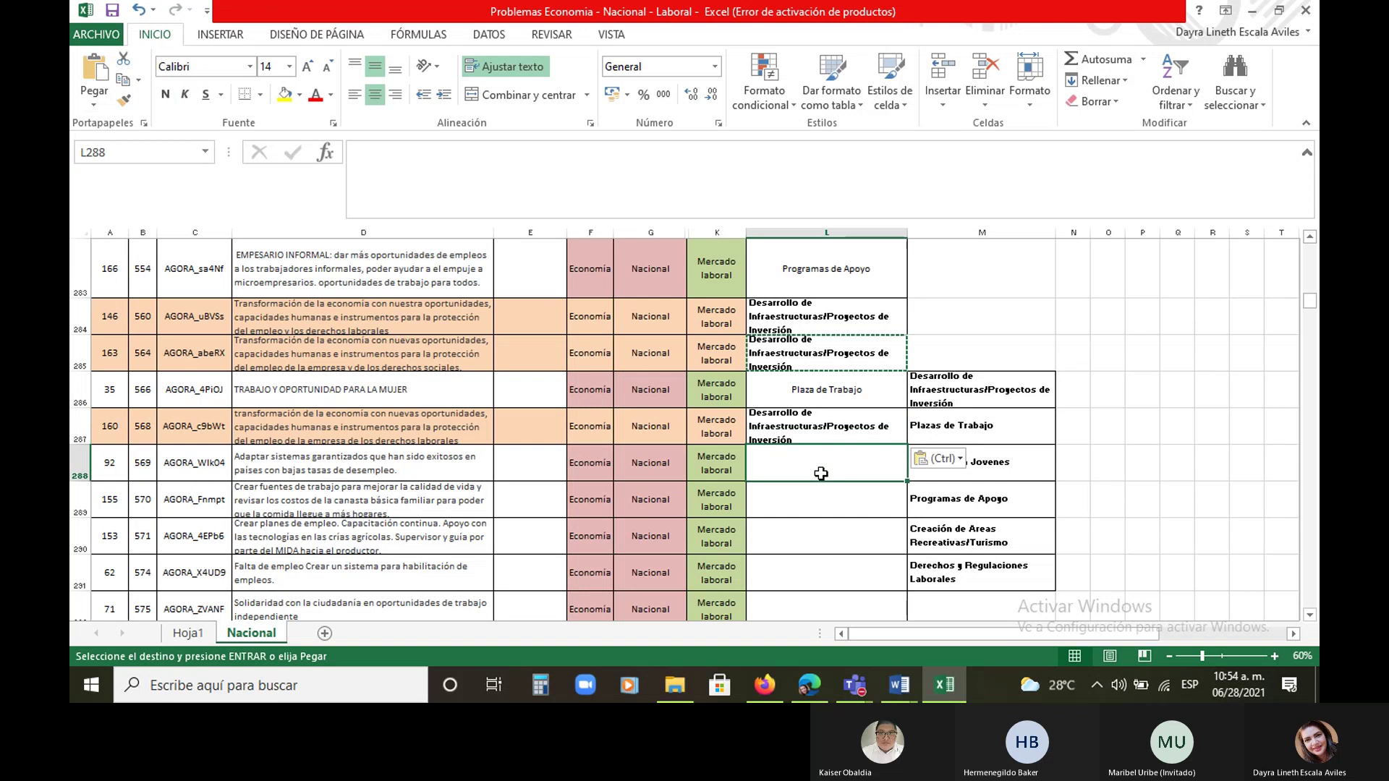
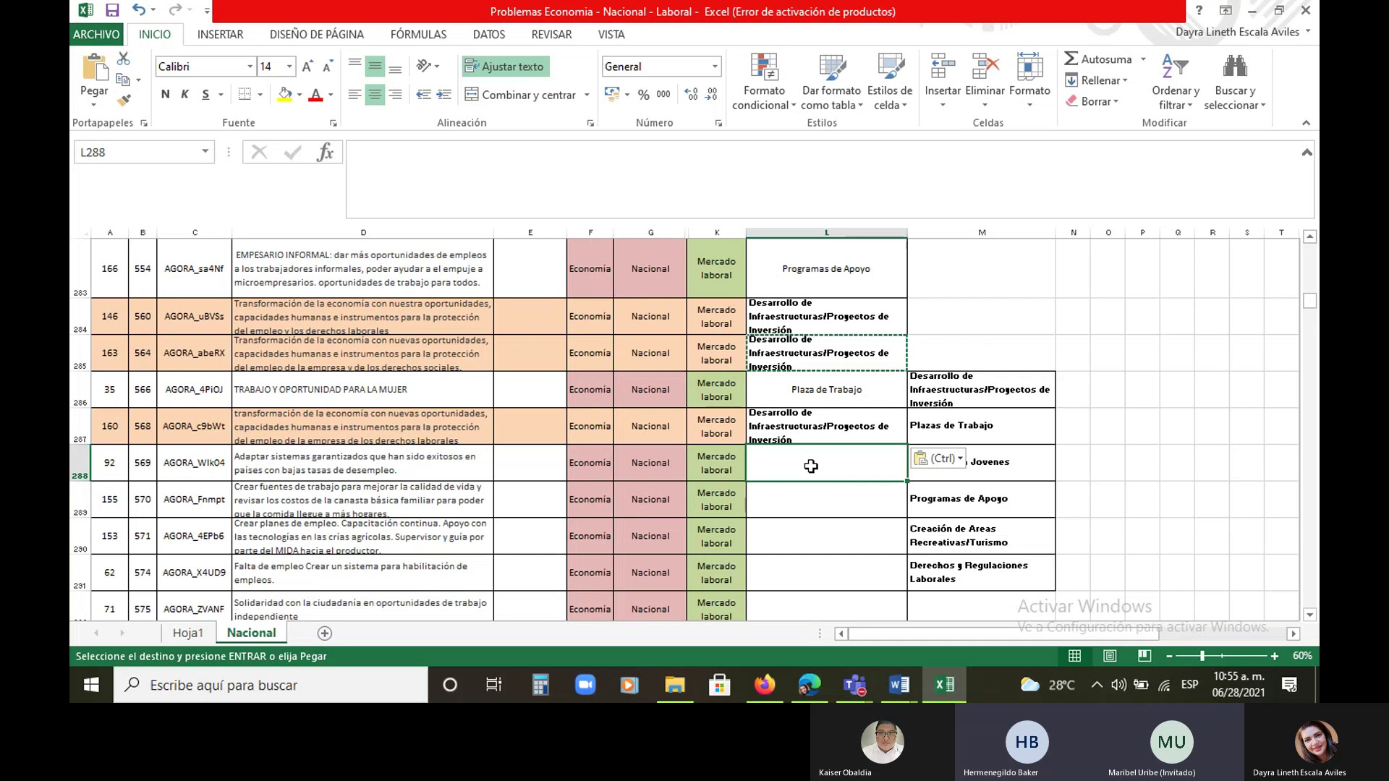
text(pr)
key(Return)
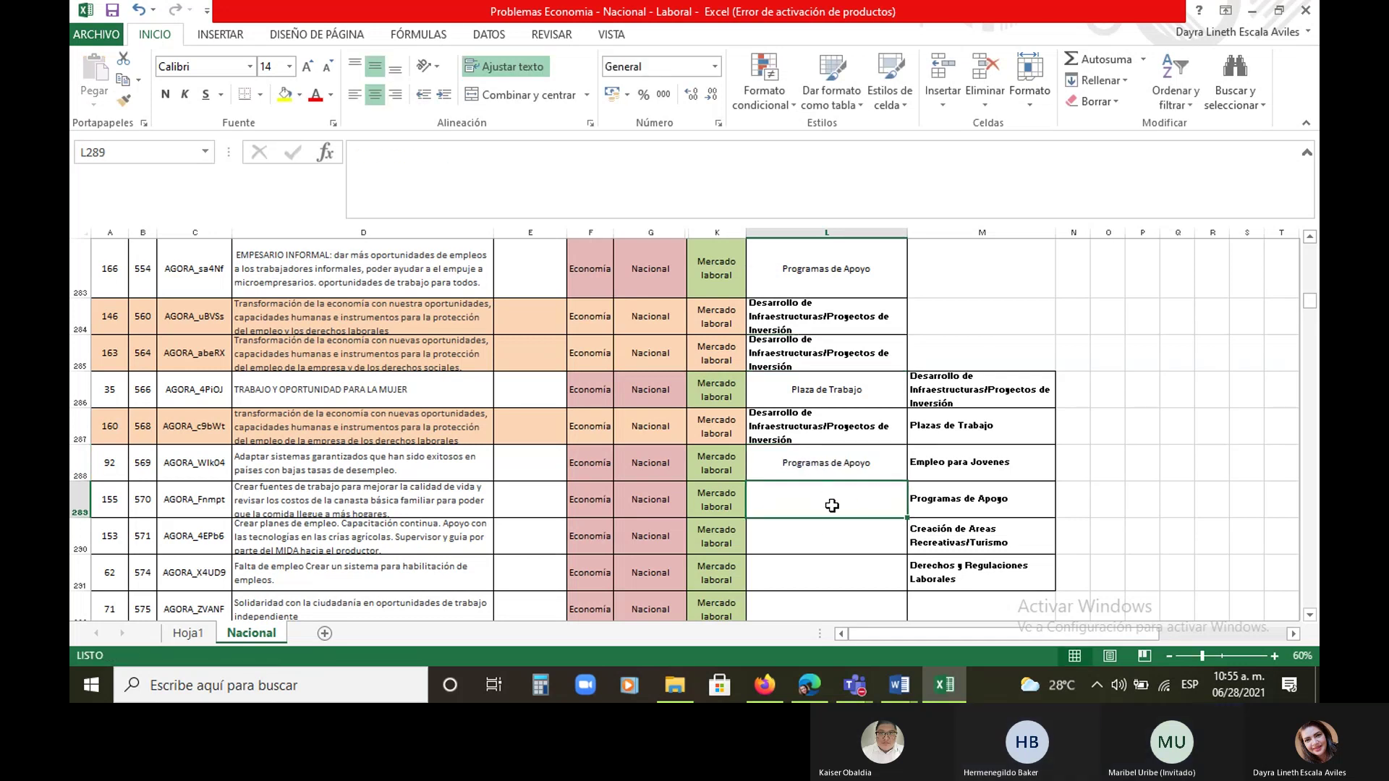
Heighten row 289 to fit its full text and copy the Desarrollo de Infraestructuras/Proyectos de Inversión category from L287 into L289
scroll(825, 506, down, 1)
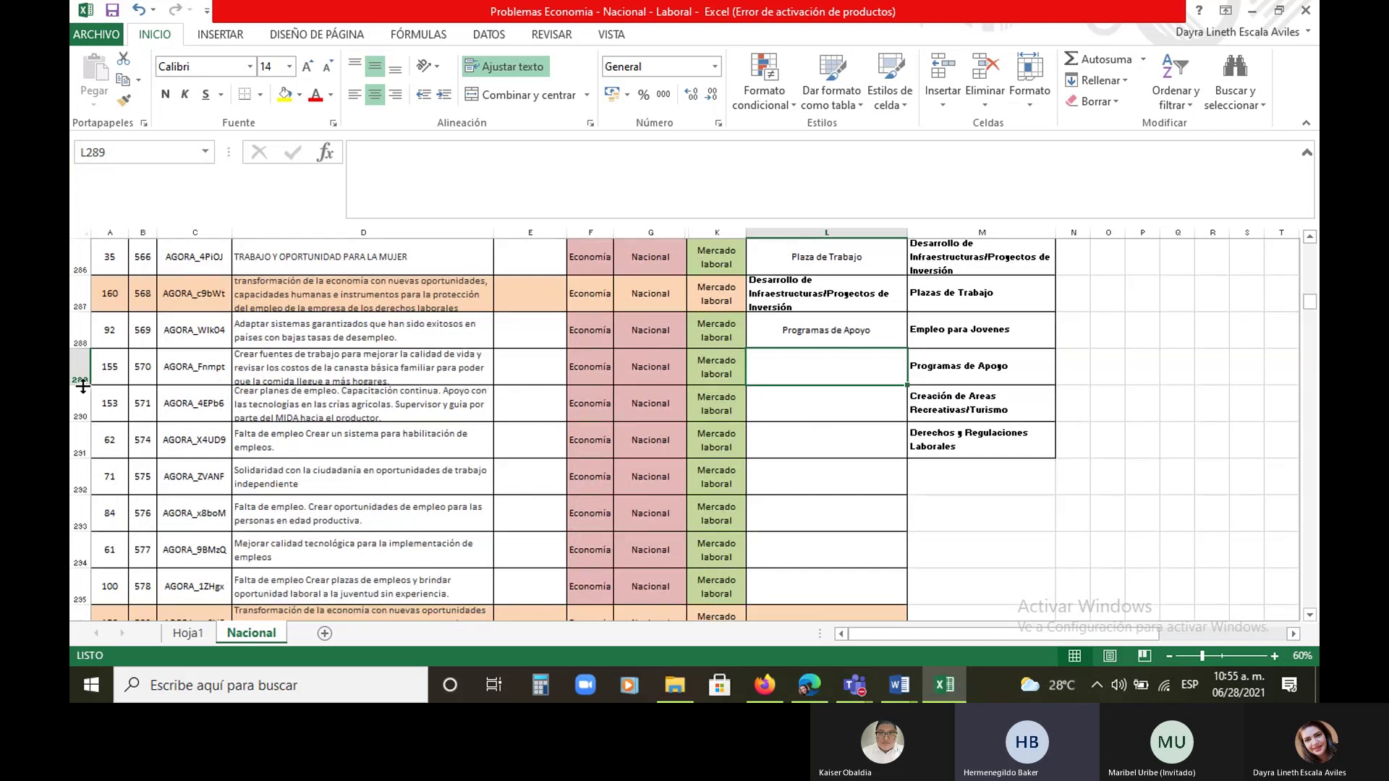
drag(78, 386, 79, 416)
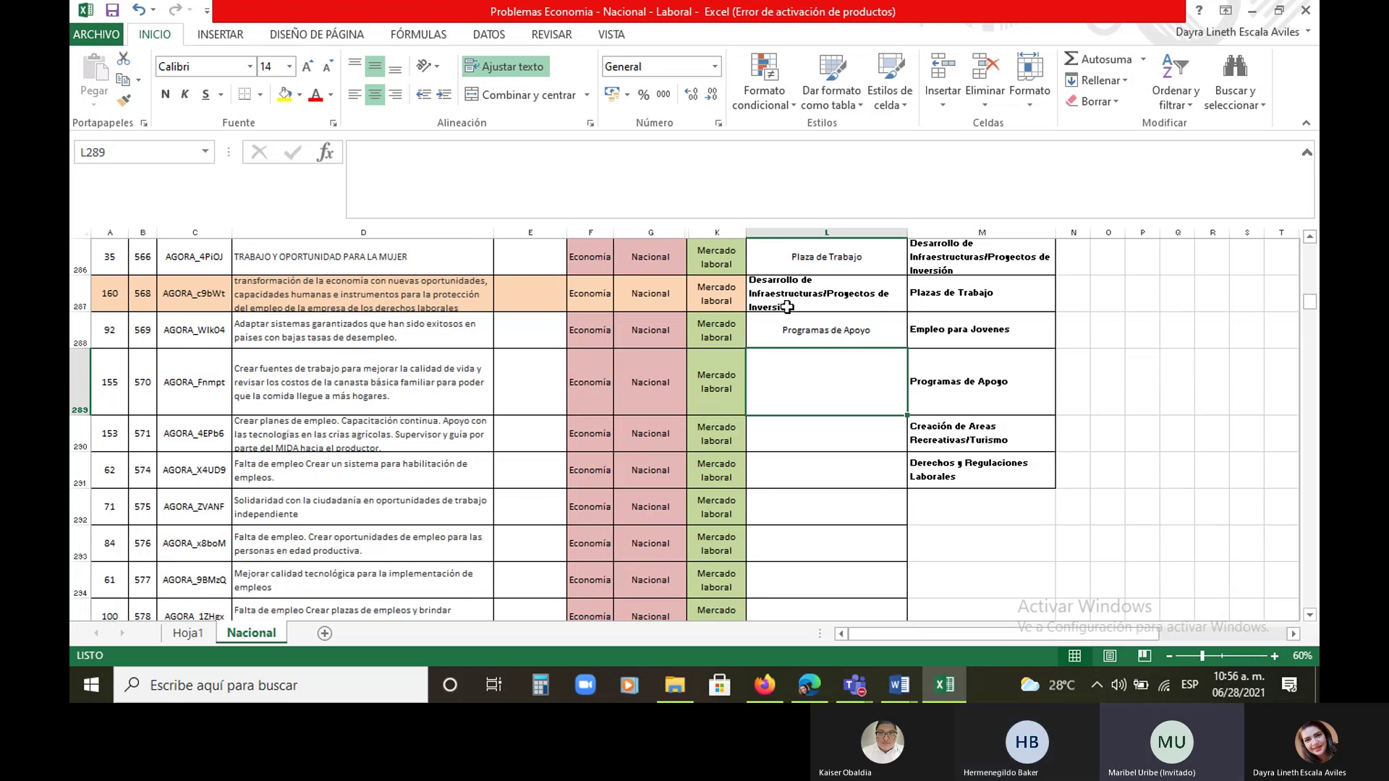
right_click(851, 289)
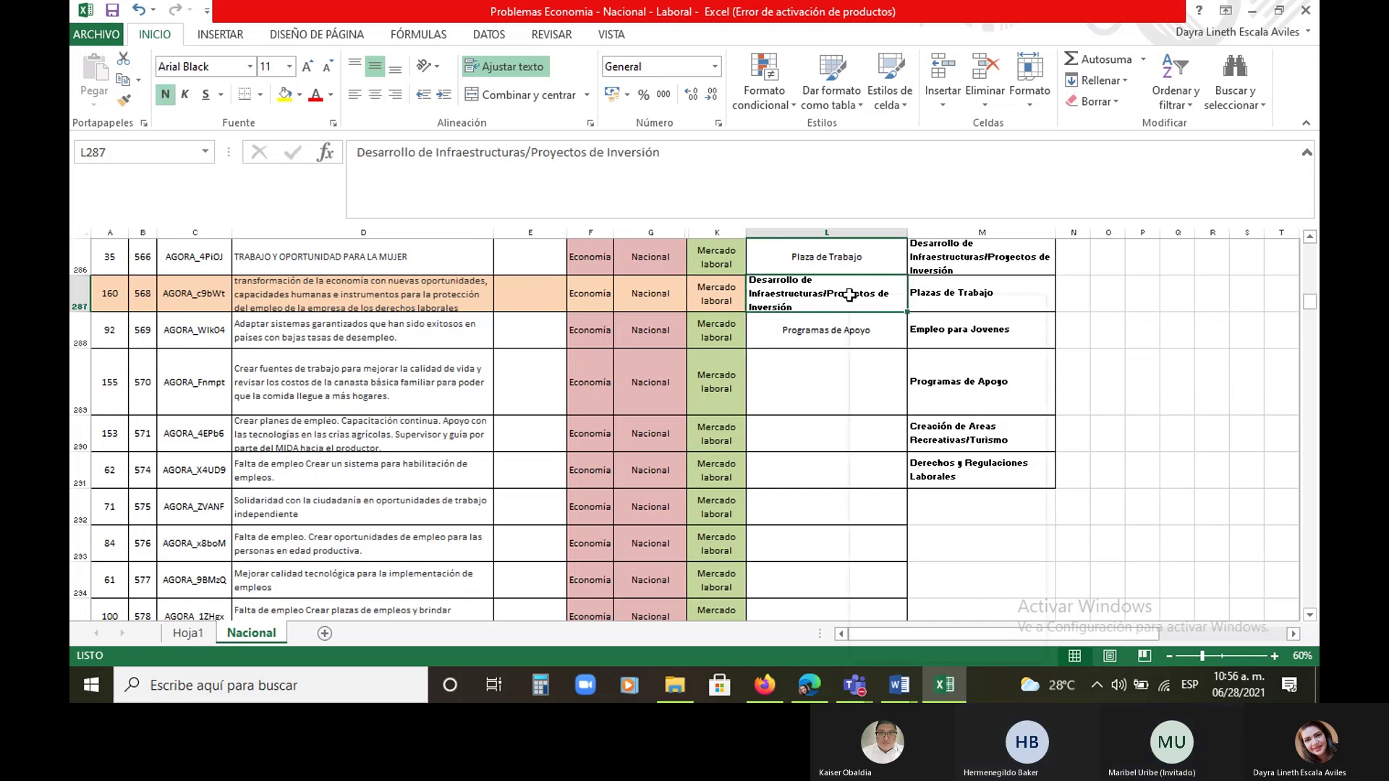
click(896, 331)
click(854, 405)
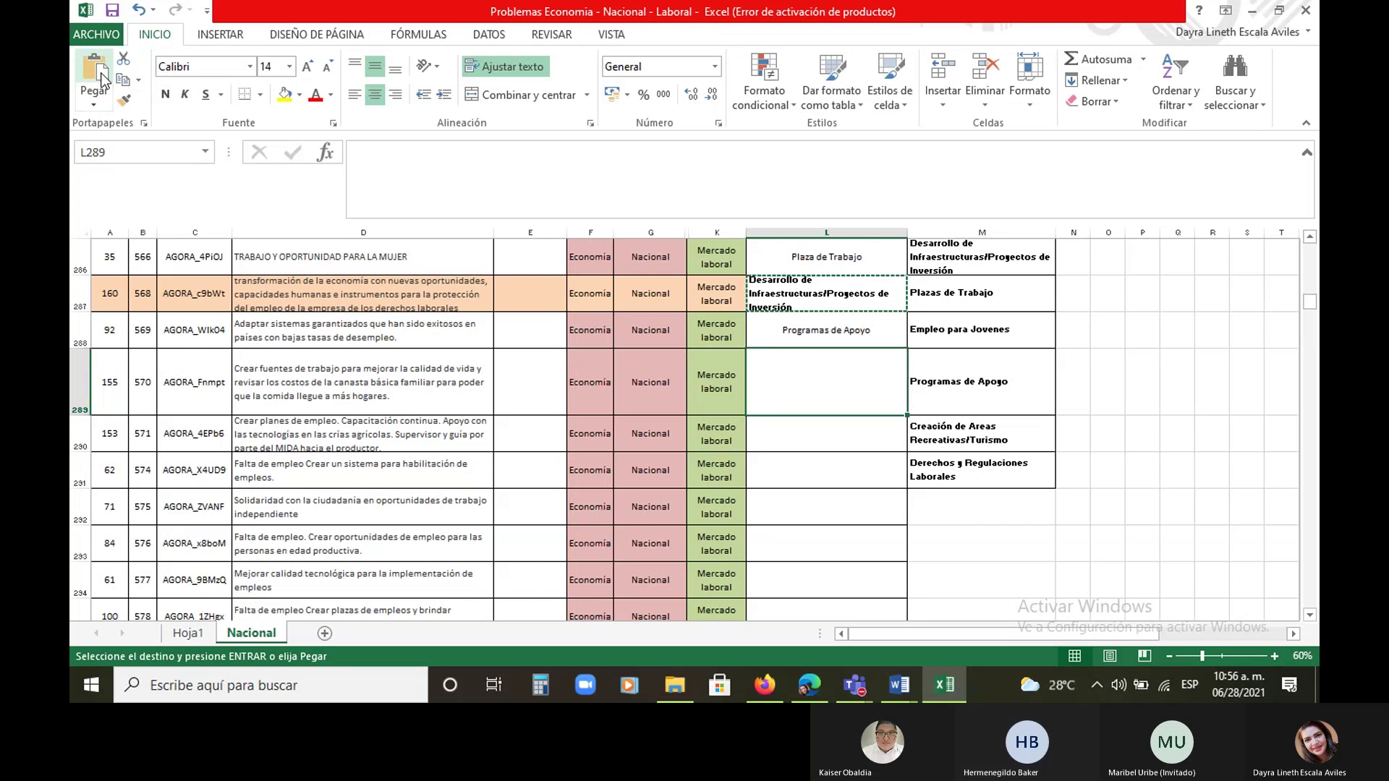
key(ctrl+v)
Heighten row 290 to fit its full proposal text and enter Programas de Apoyo as its category in L290
click(861, 424)
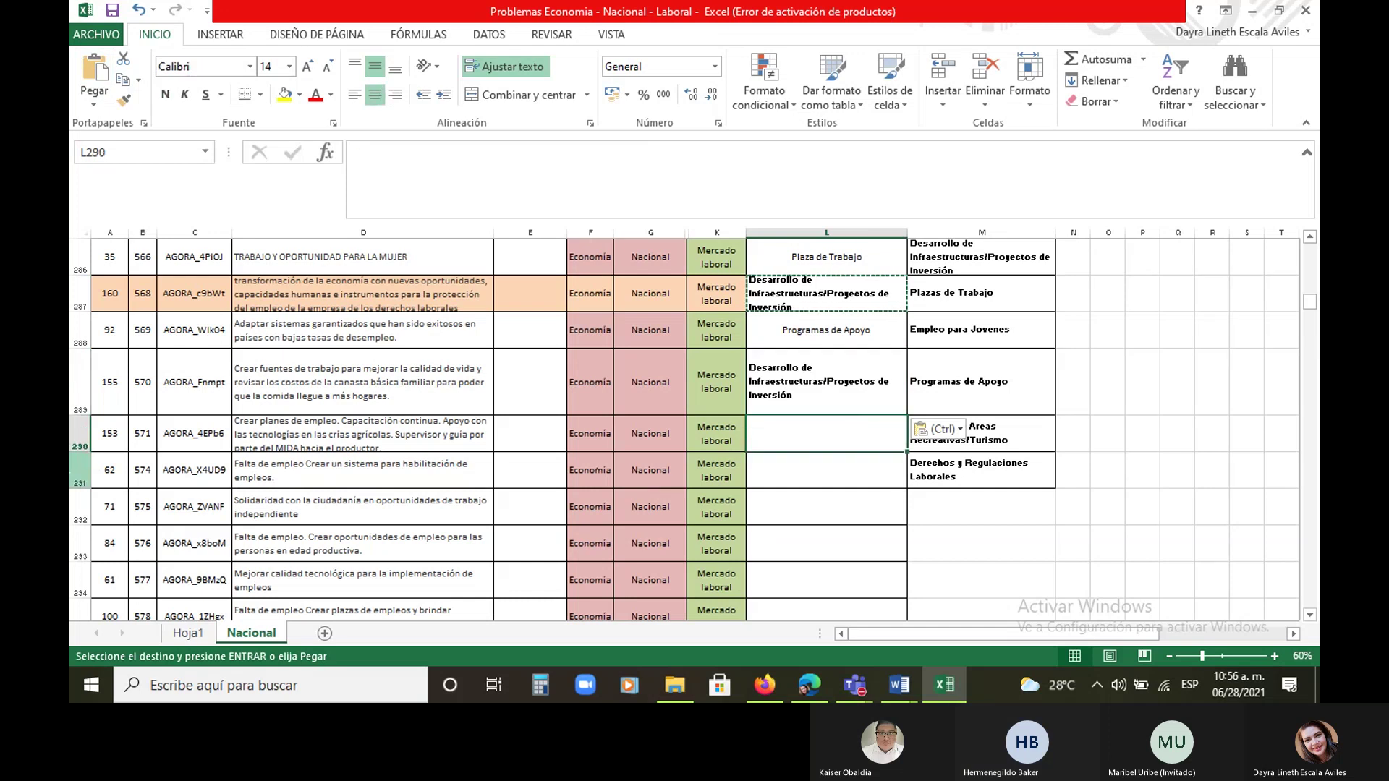
drag(83, 452, 82, 490)
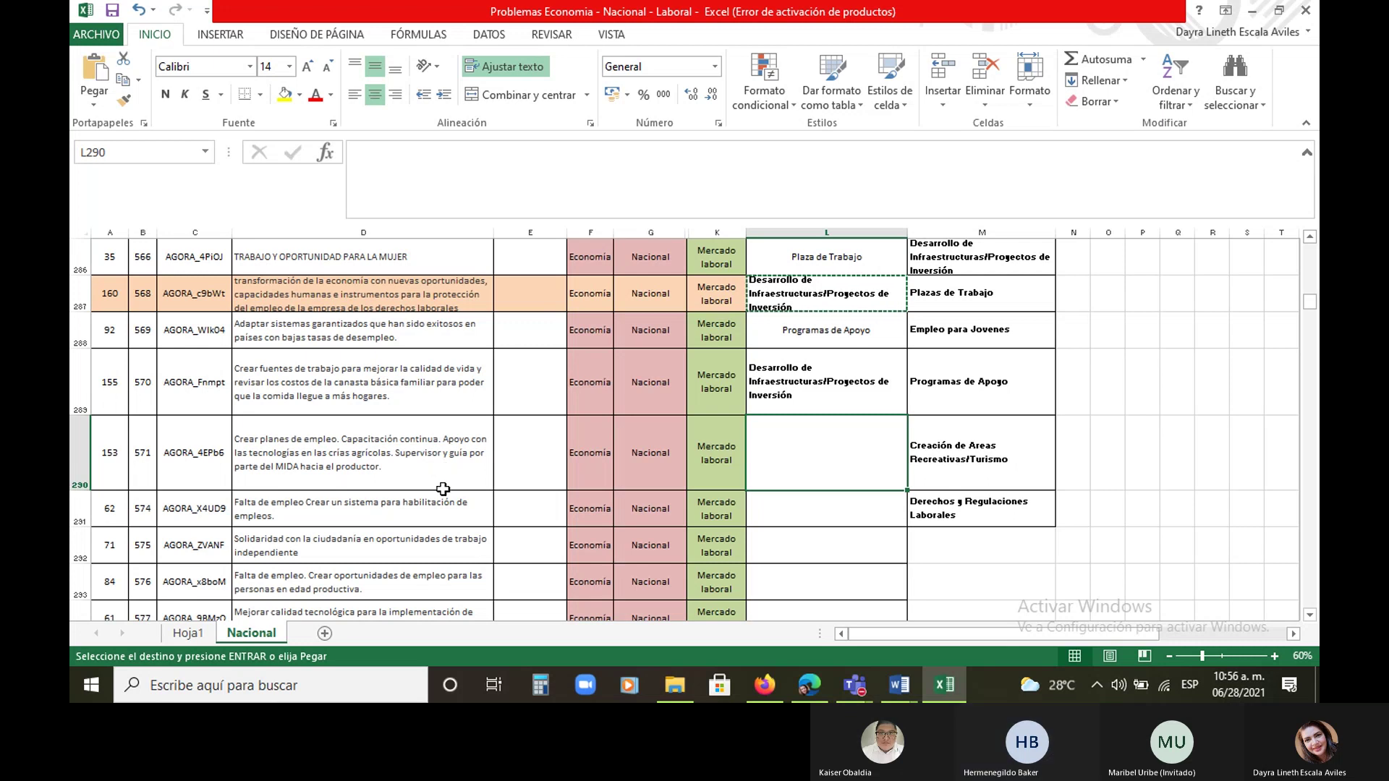
click(392, 467)
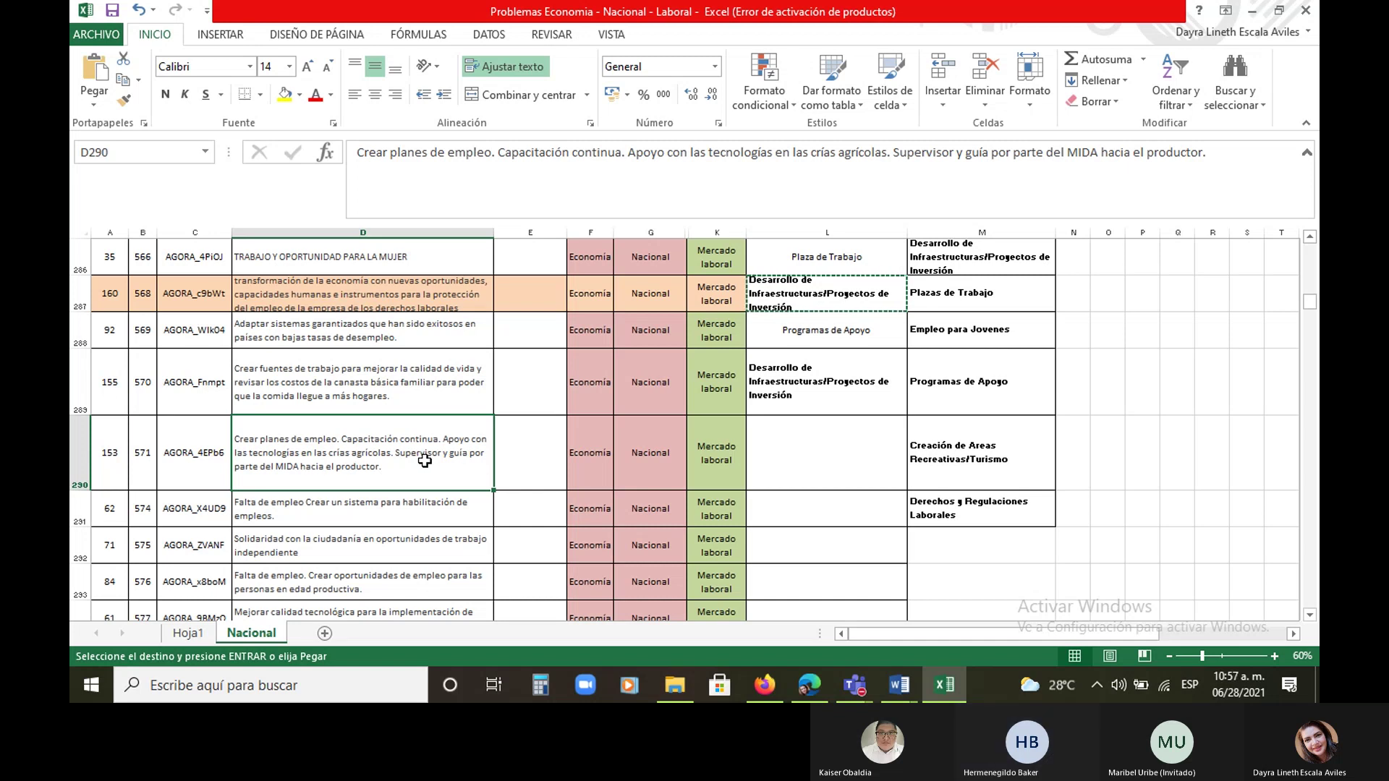
click(795, 463)
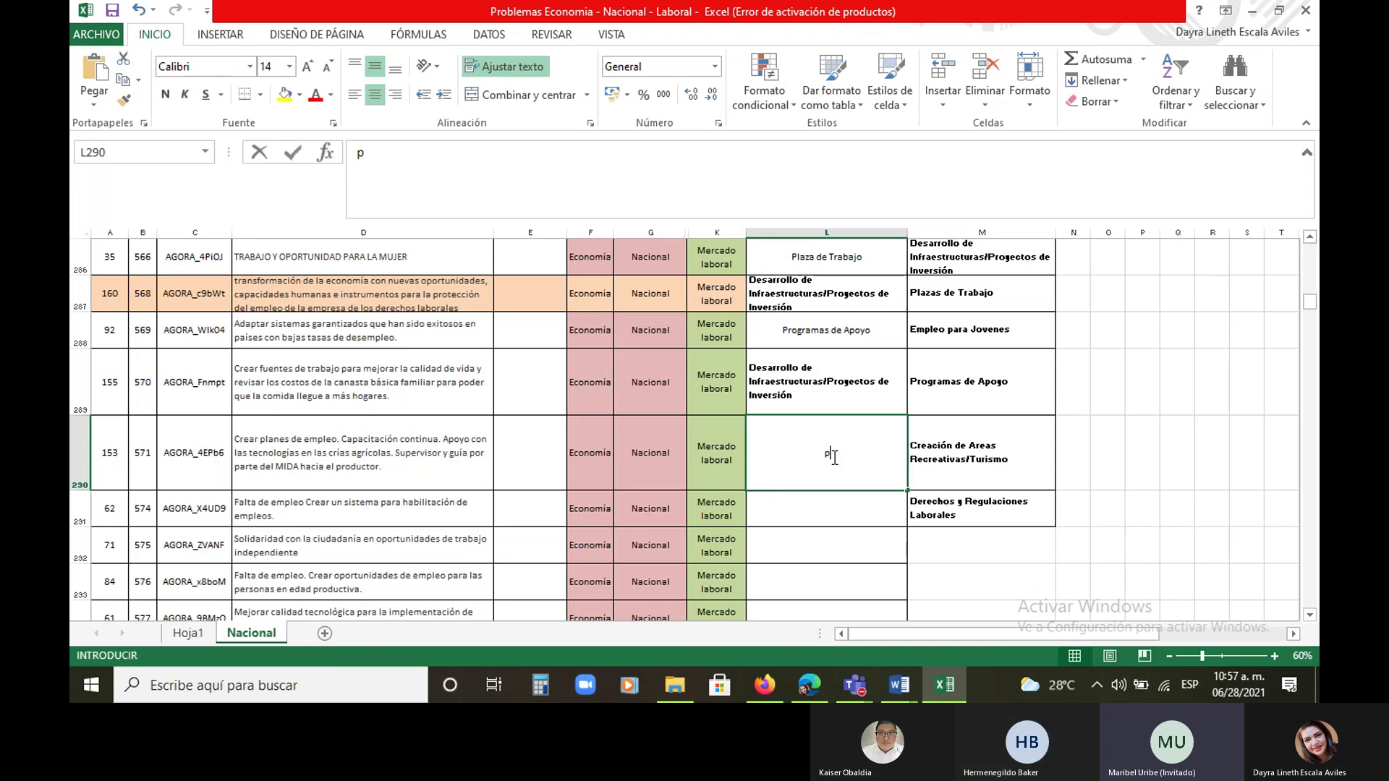
text(pr)
key(Return)
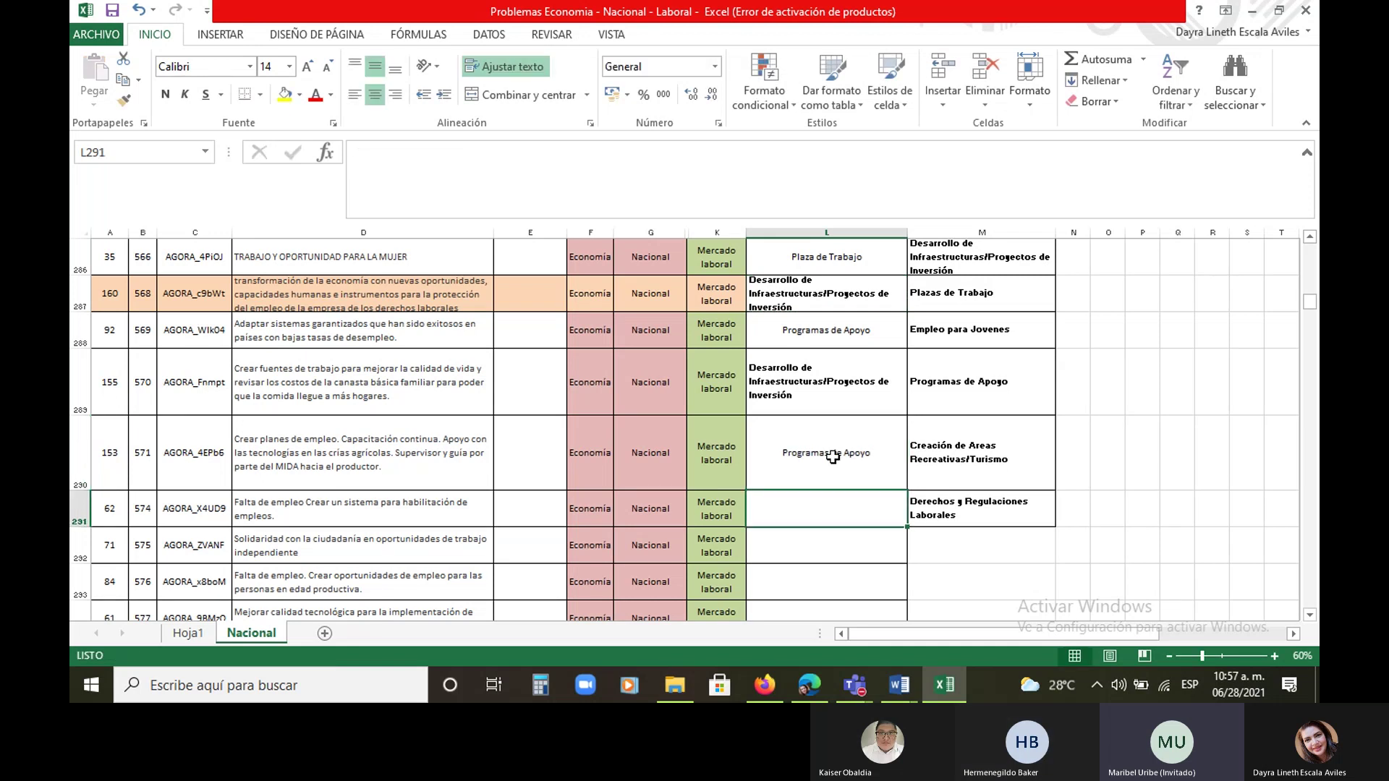
Review the employment training proposal in D291 and enter Programas de Apoyo as its category in L291
scroll(818, 434, down, 1)
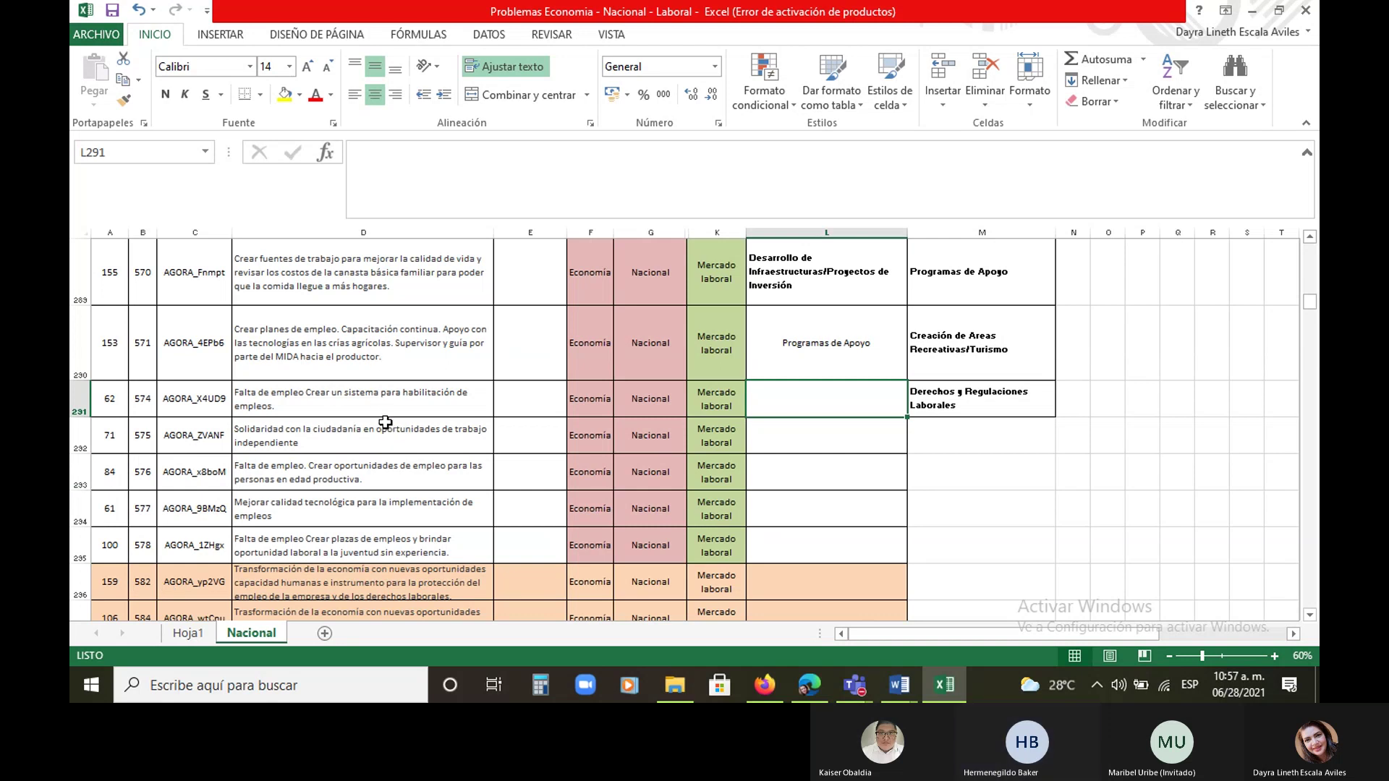
click(463, 411)
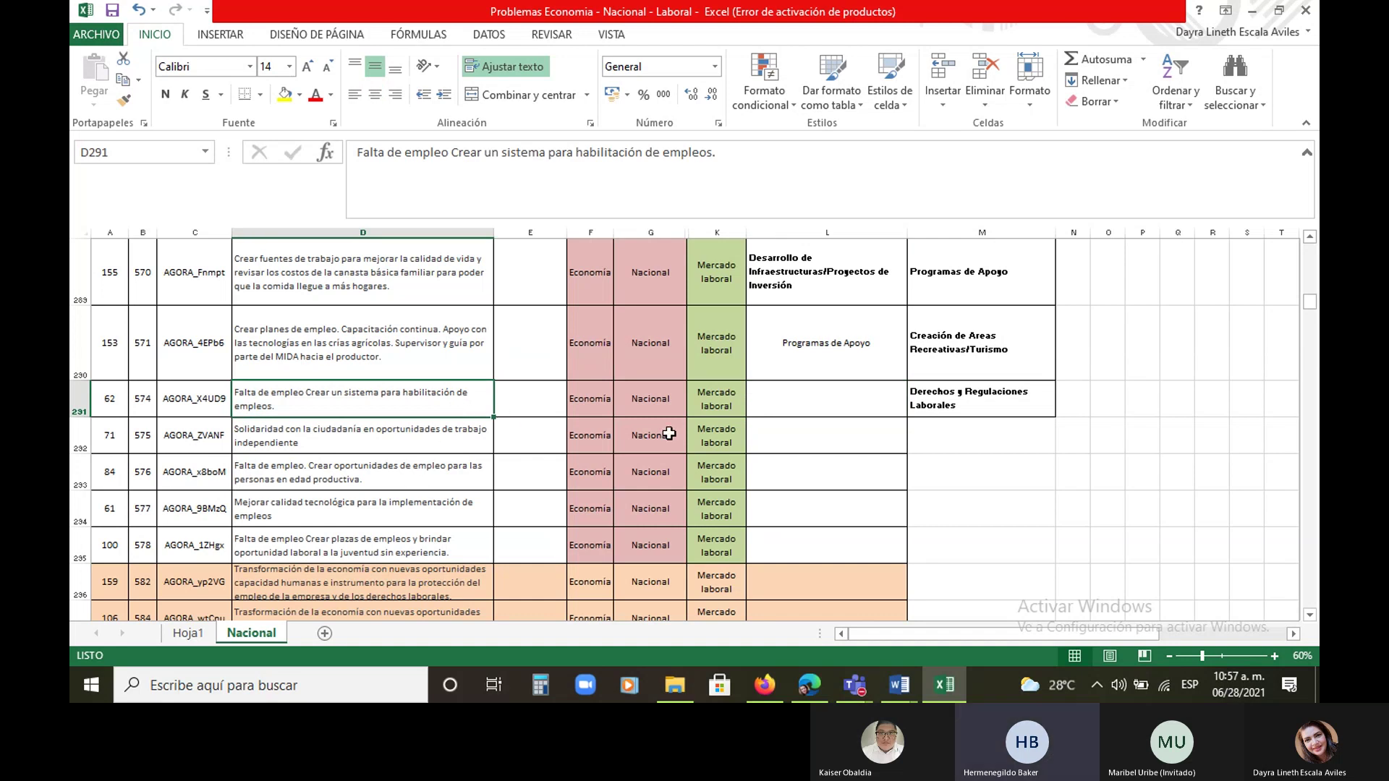
click(817, 396)
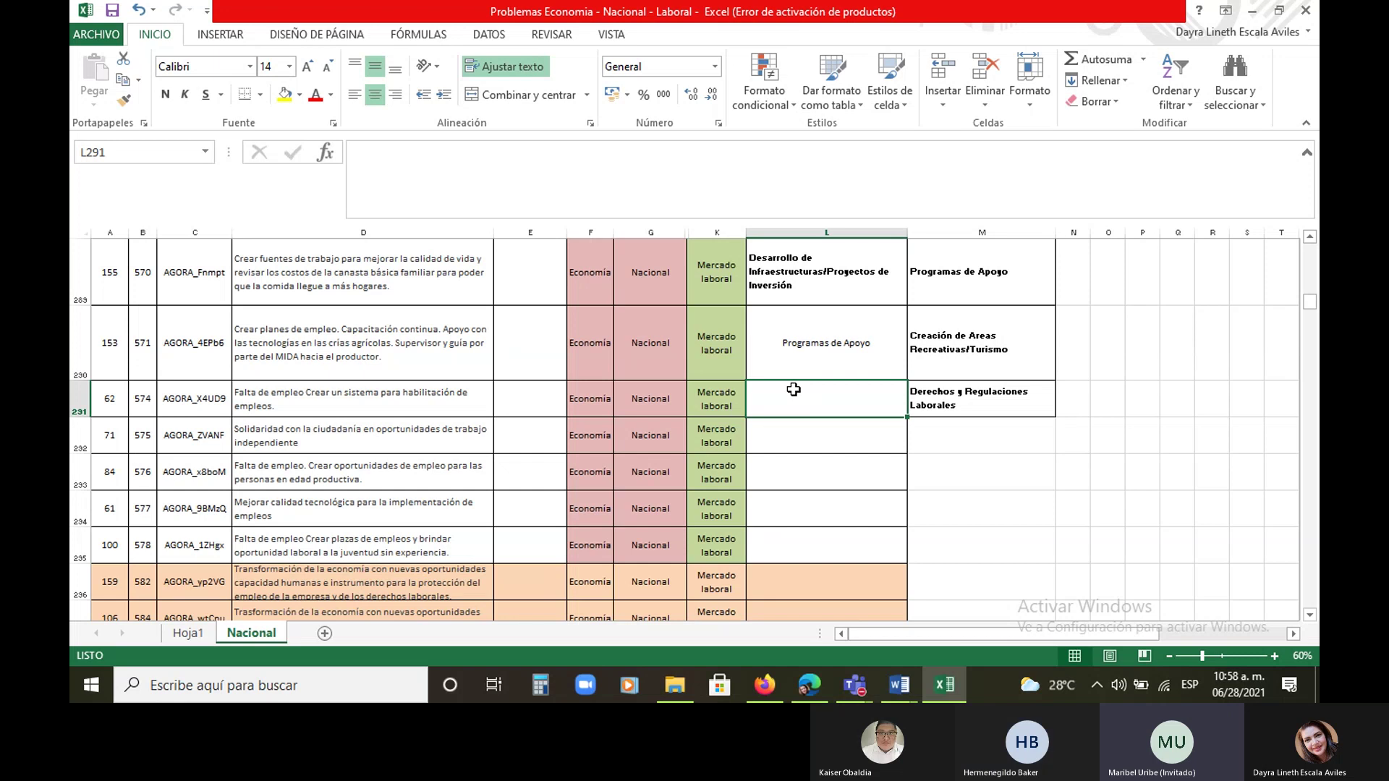
text(p)
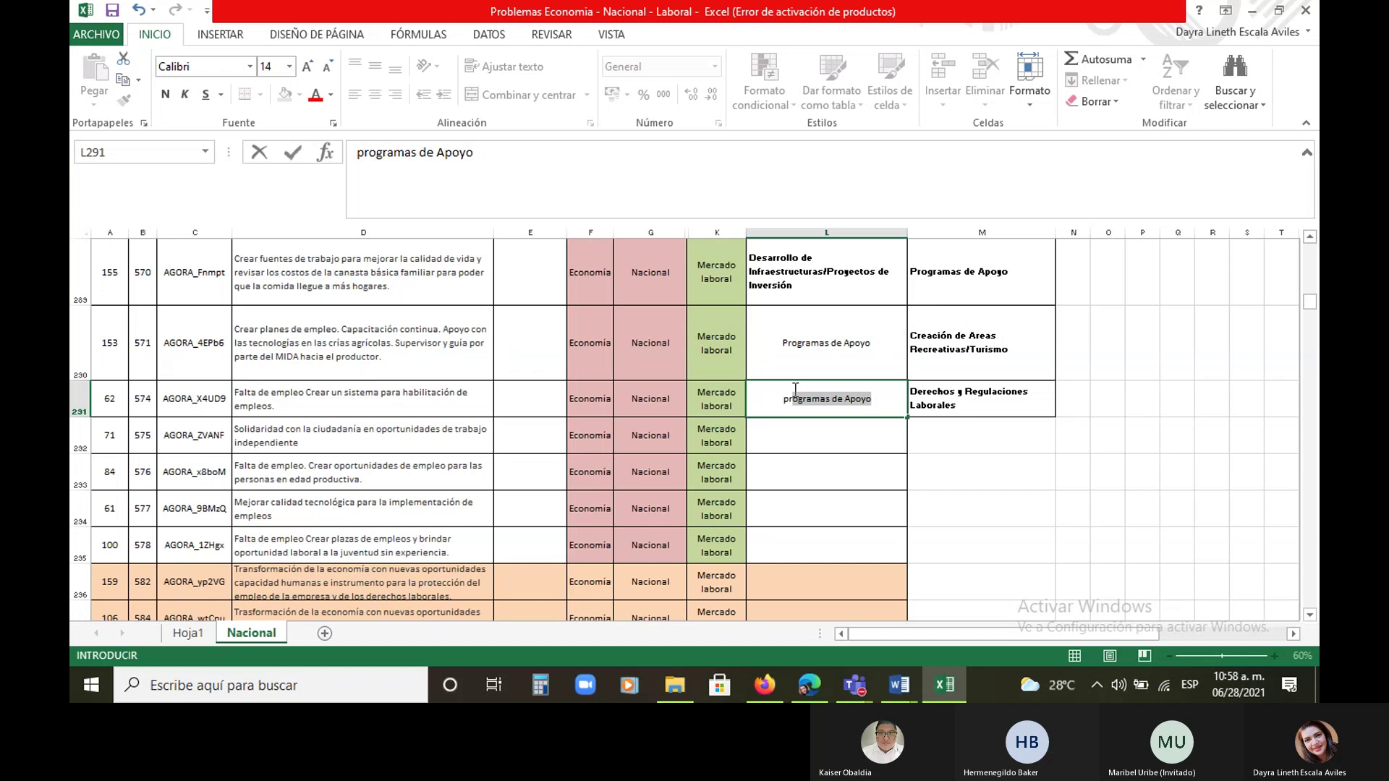
key(Return)
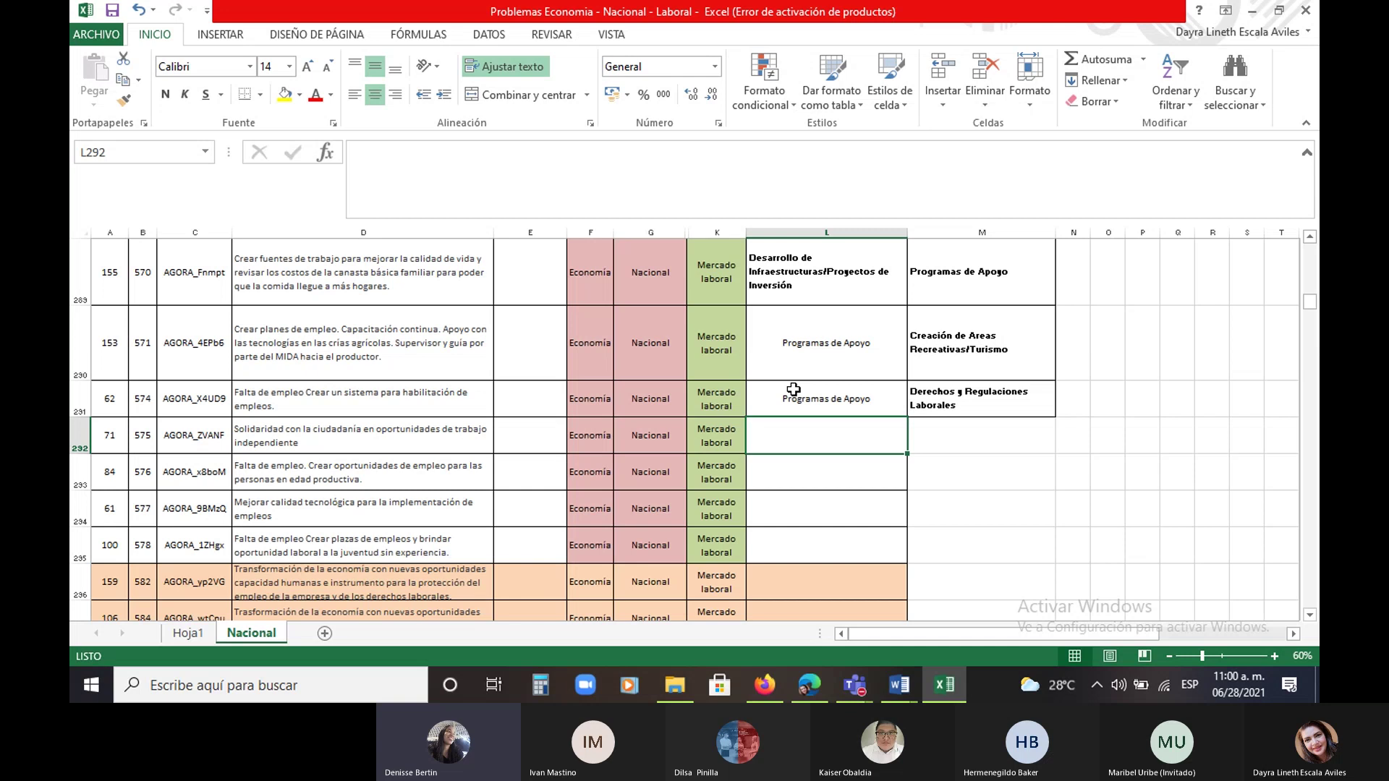
Enter Plaza de Trabajo in L292 as the category for the independent work opportunities proposal
text(plaza)
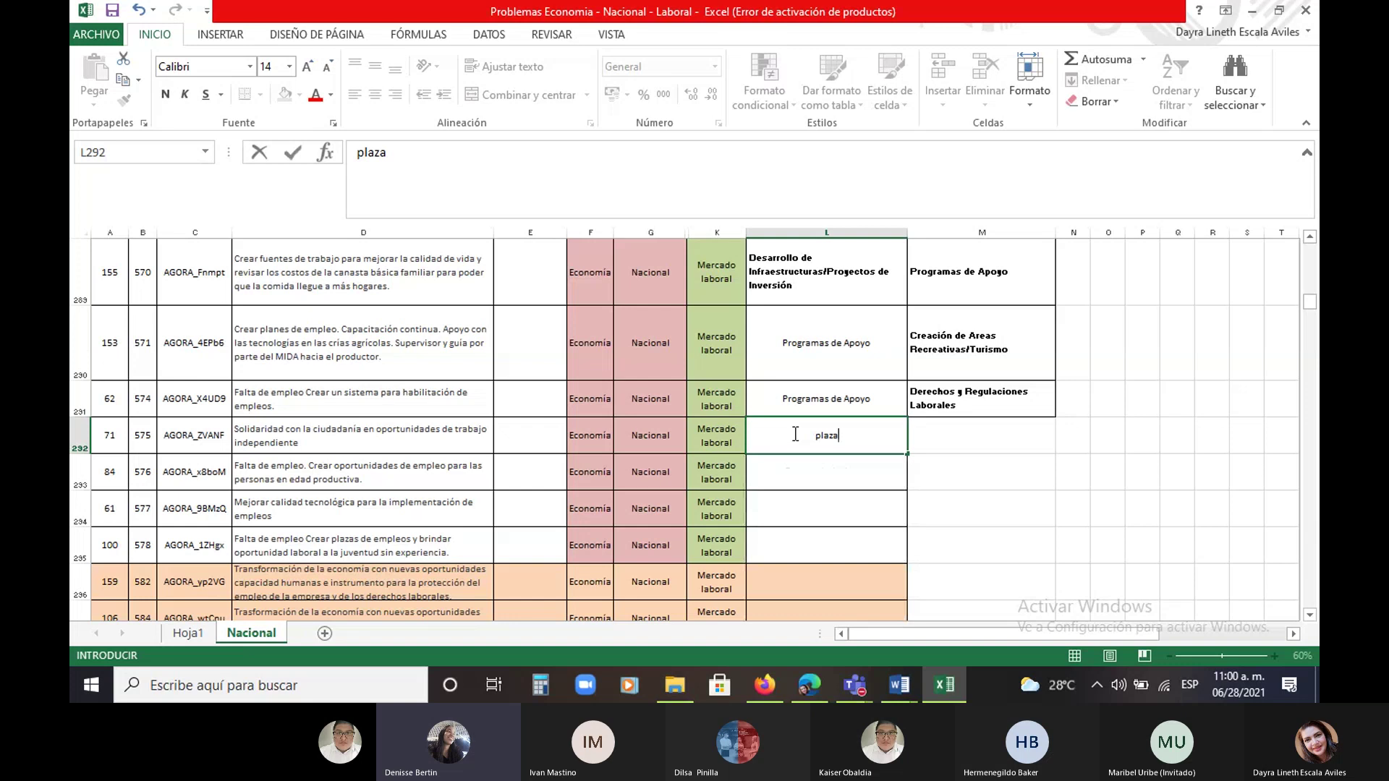
text( de)
key(Return)
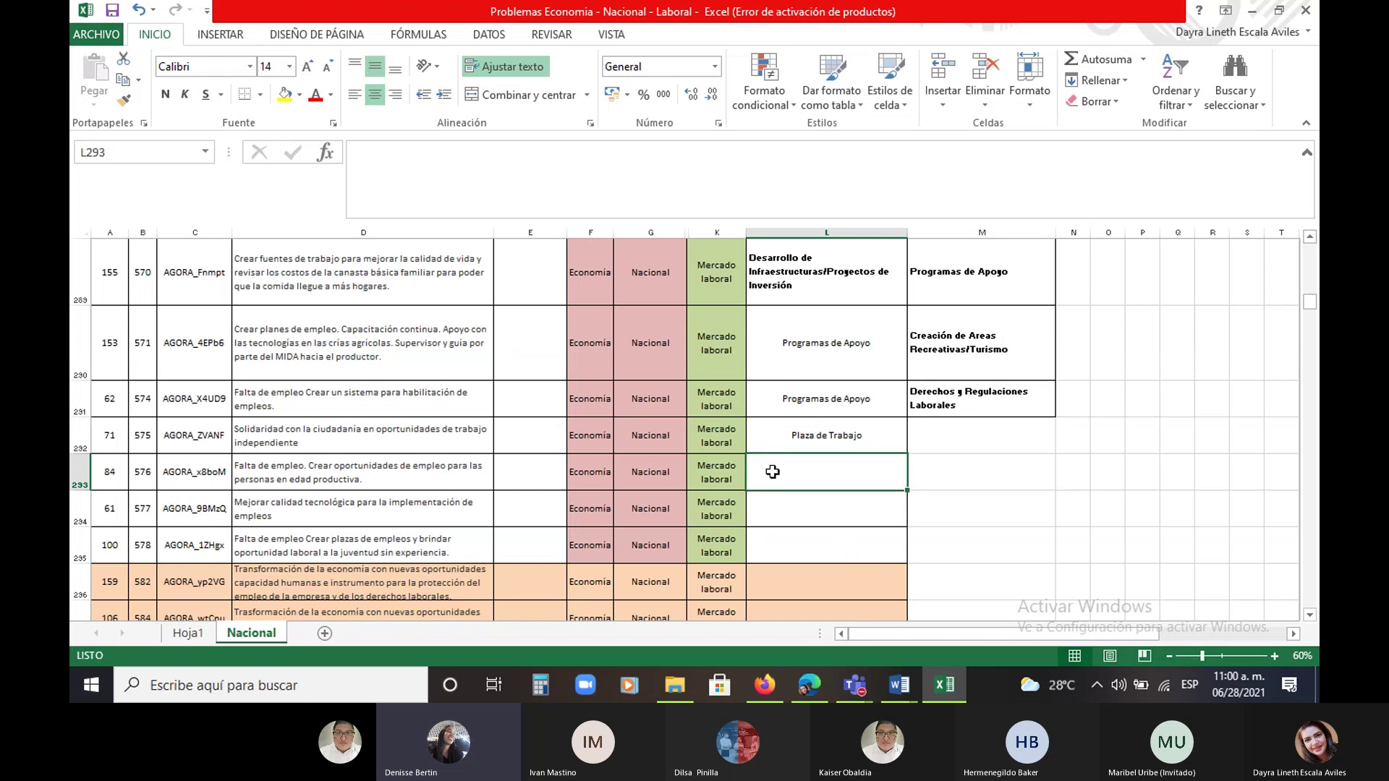
Copy the Desarrollo de Infraestructuras/Proyectos de Inversión category from L289 into L296 and L297
click(836, 277)
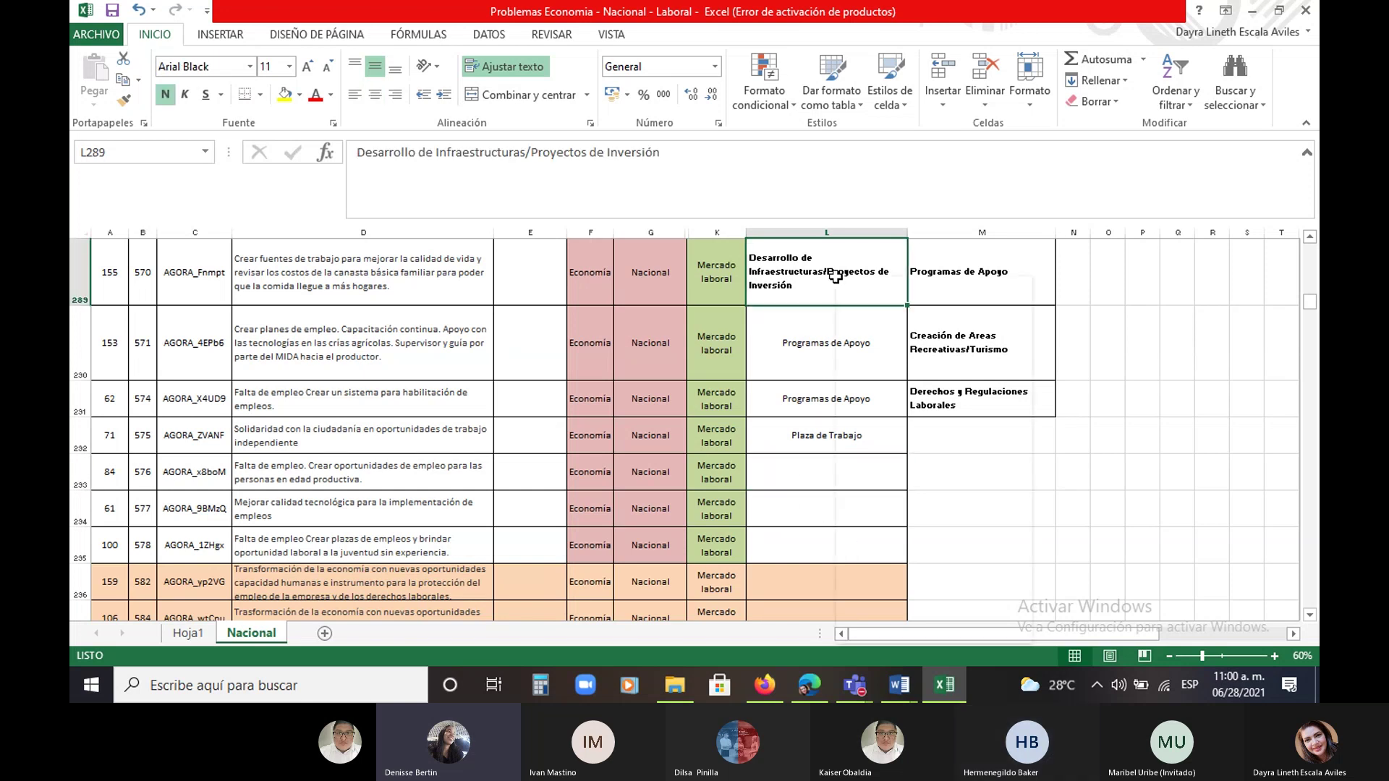
right_click(879, 273)
click(941, 313)
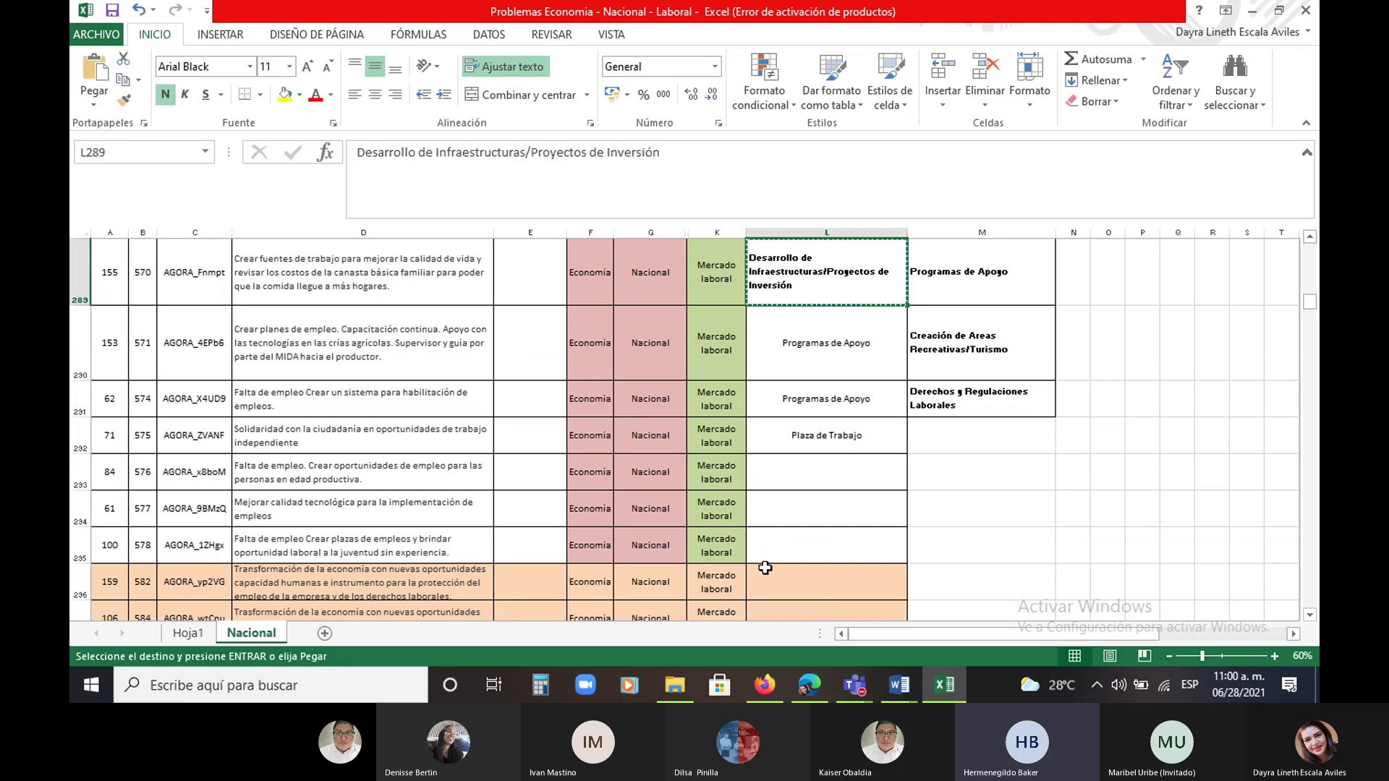
drag(767, 575, 796, 403)
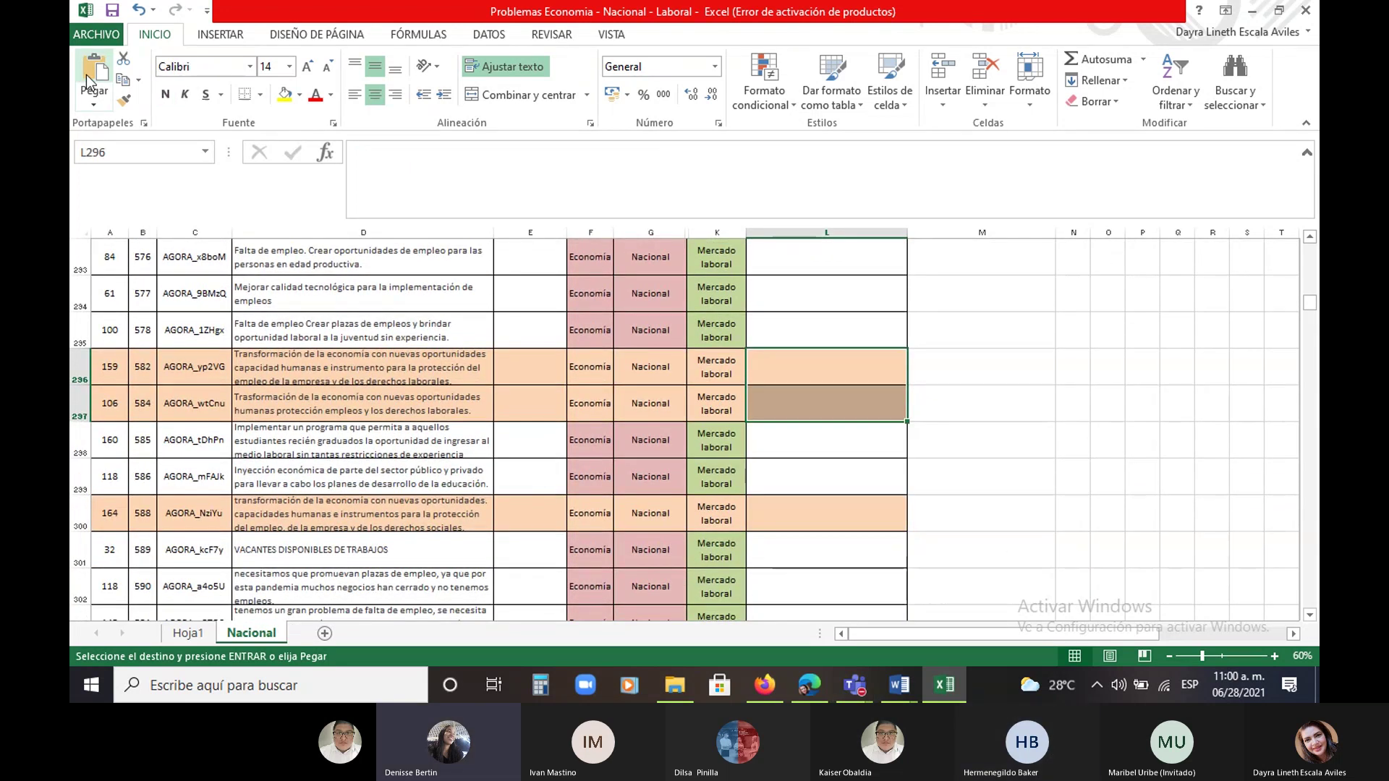
click(85, 76)
click(966, 503)
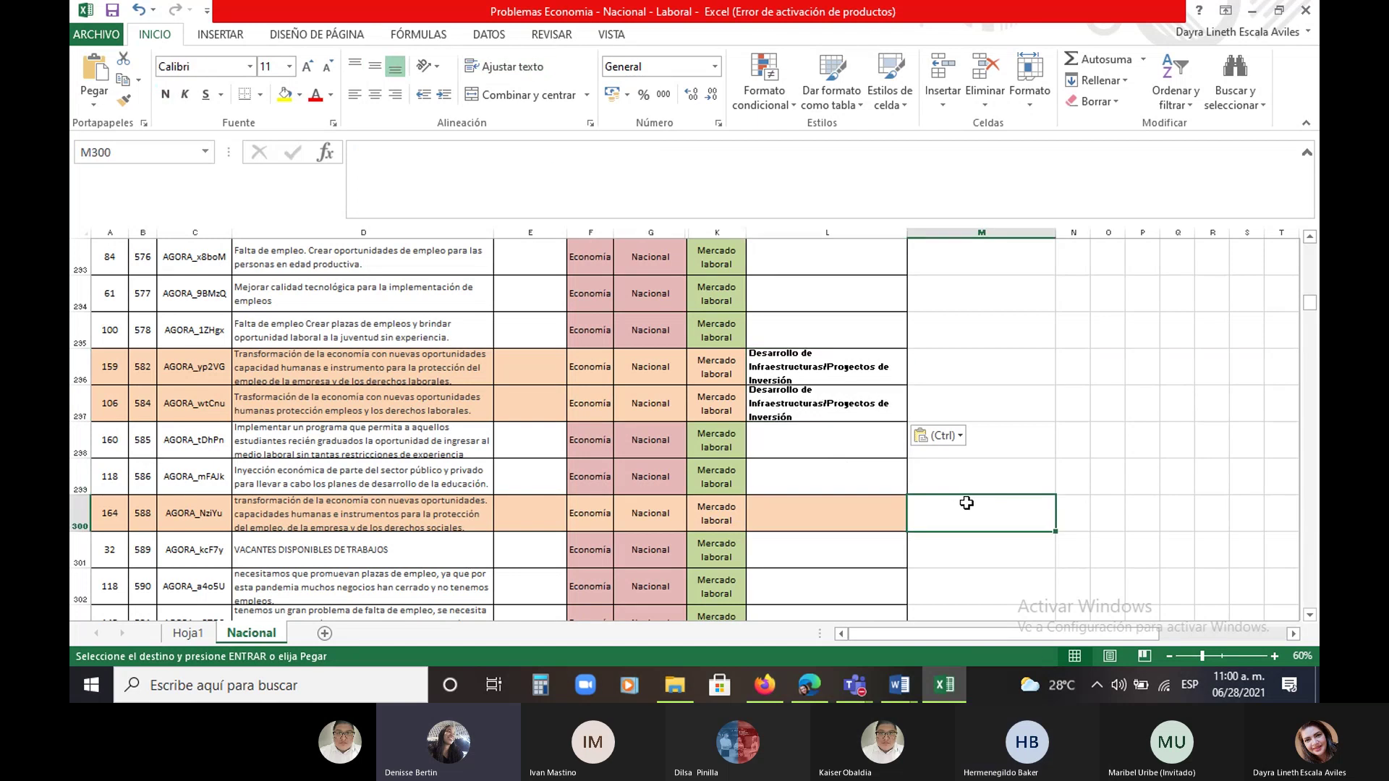
Review the unclassified proposals in rows 293 to 295 against the categorized rows and the category reference list above them
scroll(975, 383, up, 1)
scroll(975, 382, up, 7)
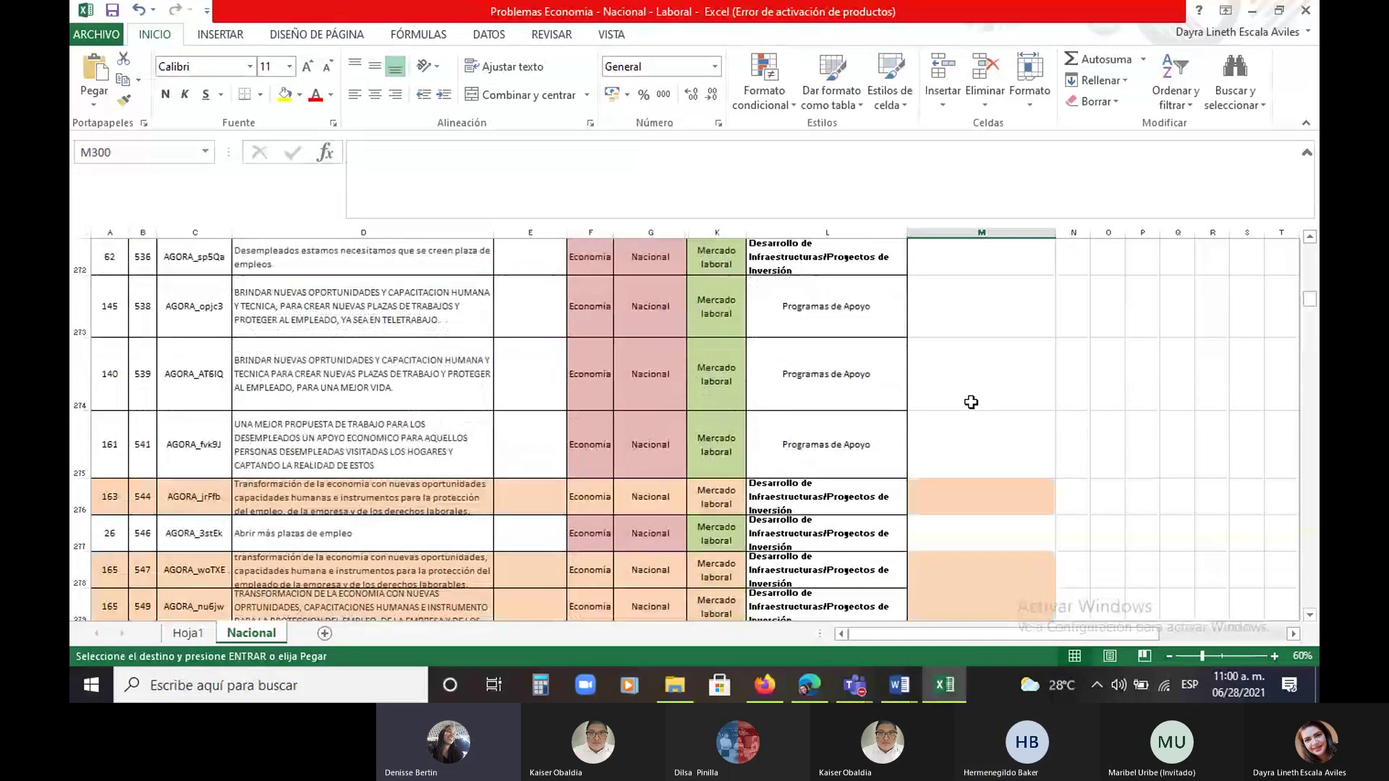
scroll(981, 394, down, 7)
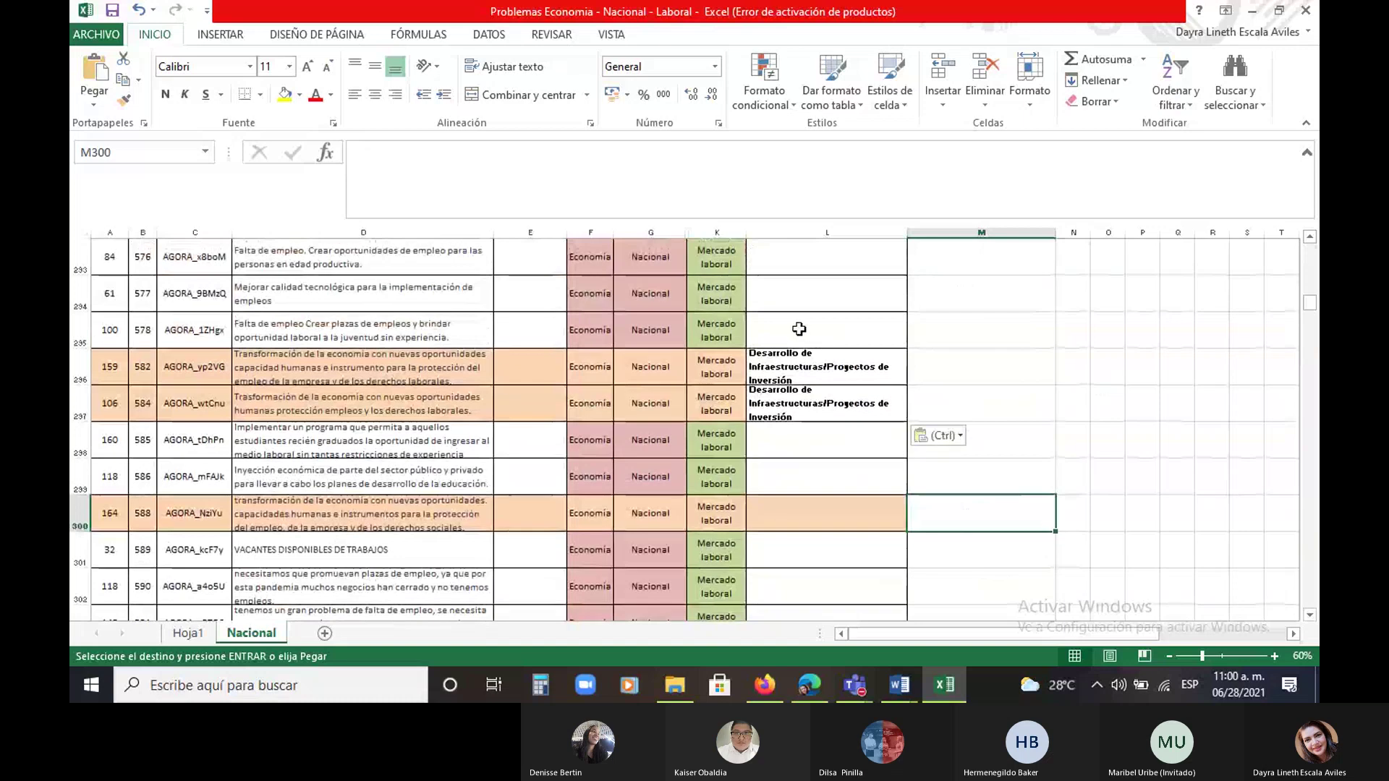
scroll(800, 331, up, 1)
click(777, 365)
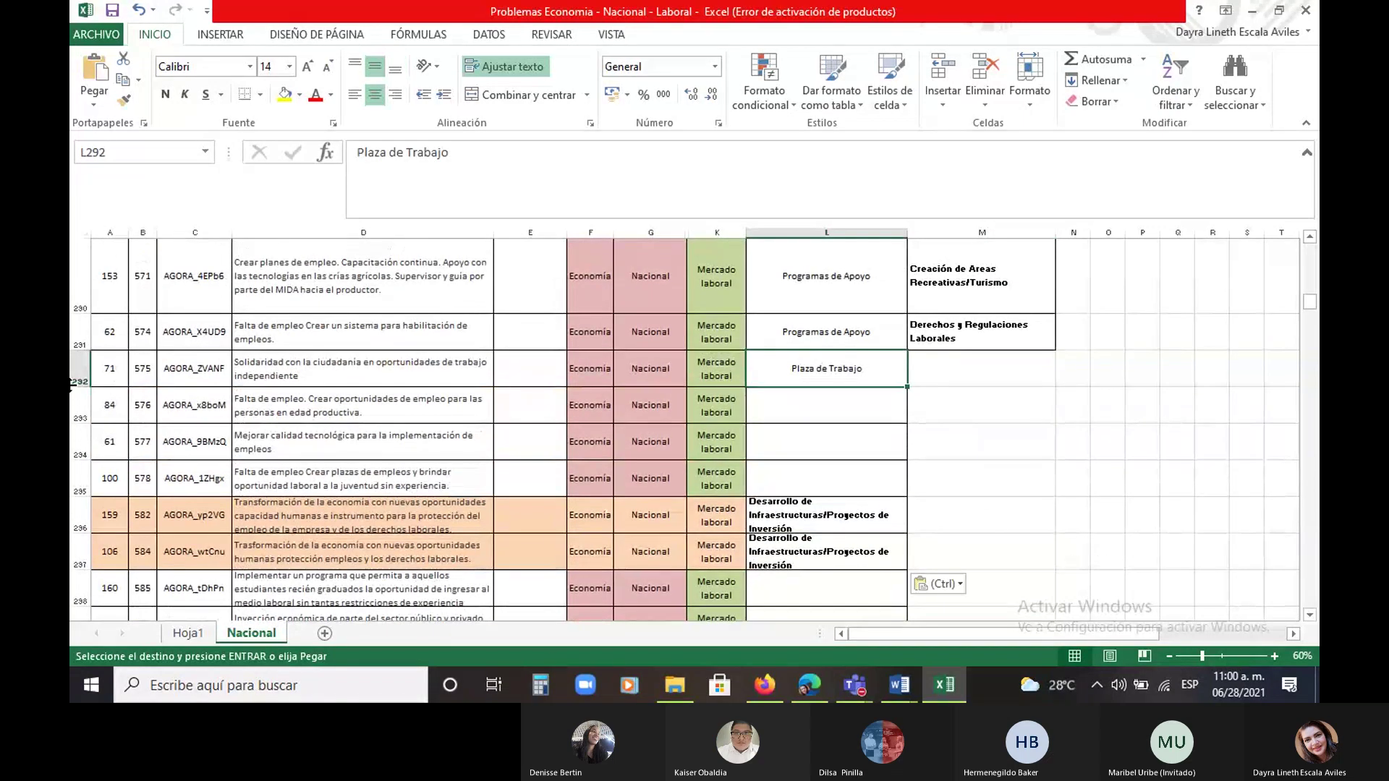
click(799, 399)
click(787, 452)
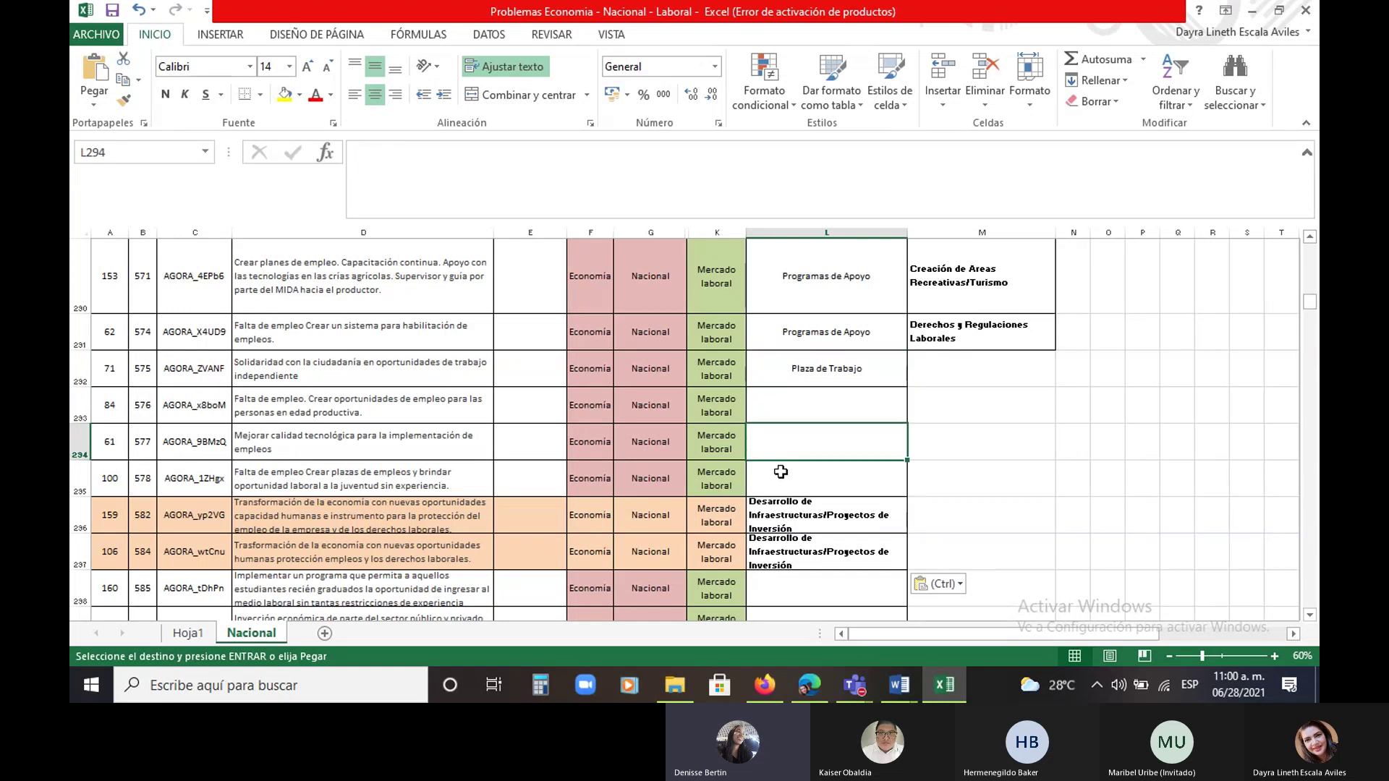
click(787, 467)
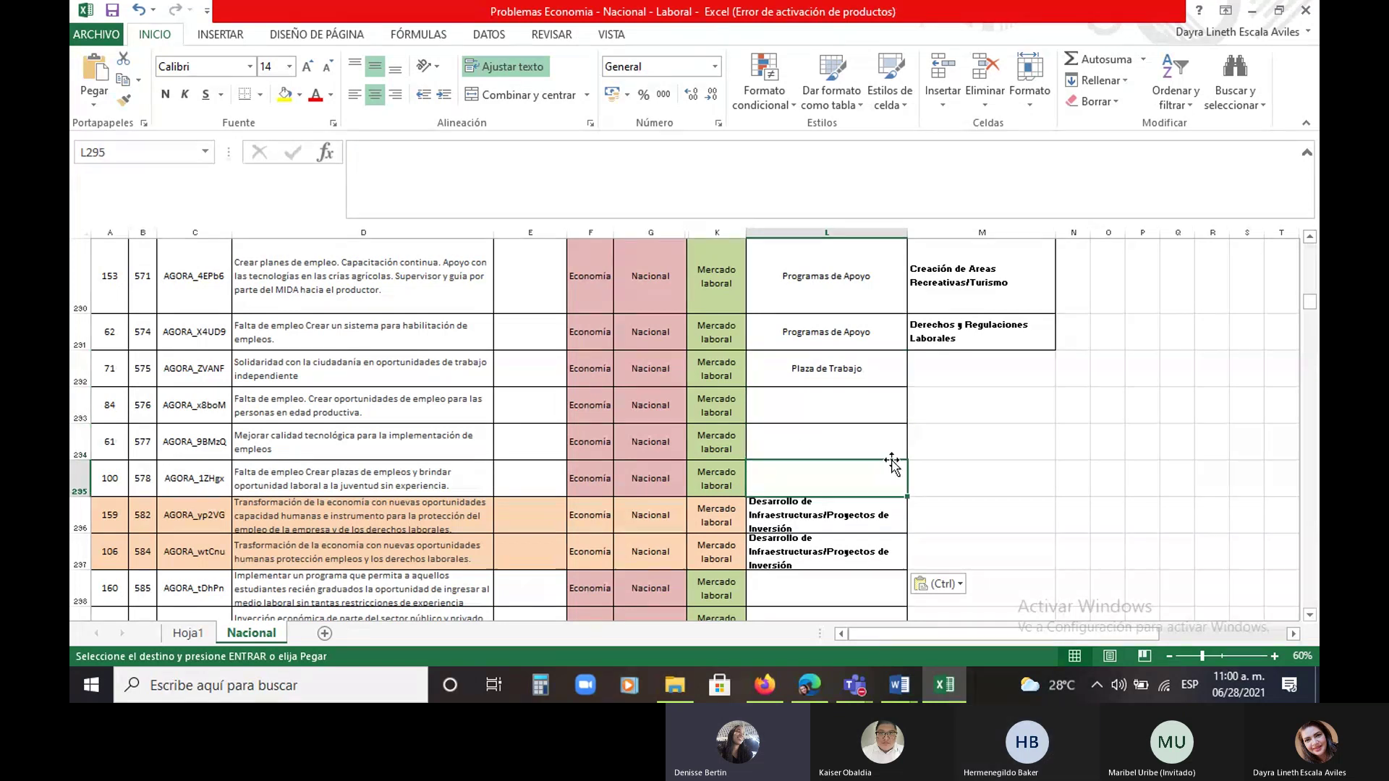
scroll(888, 471, up, 2)
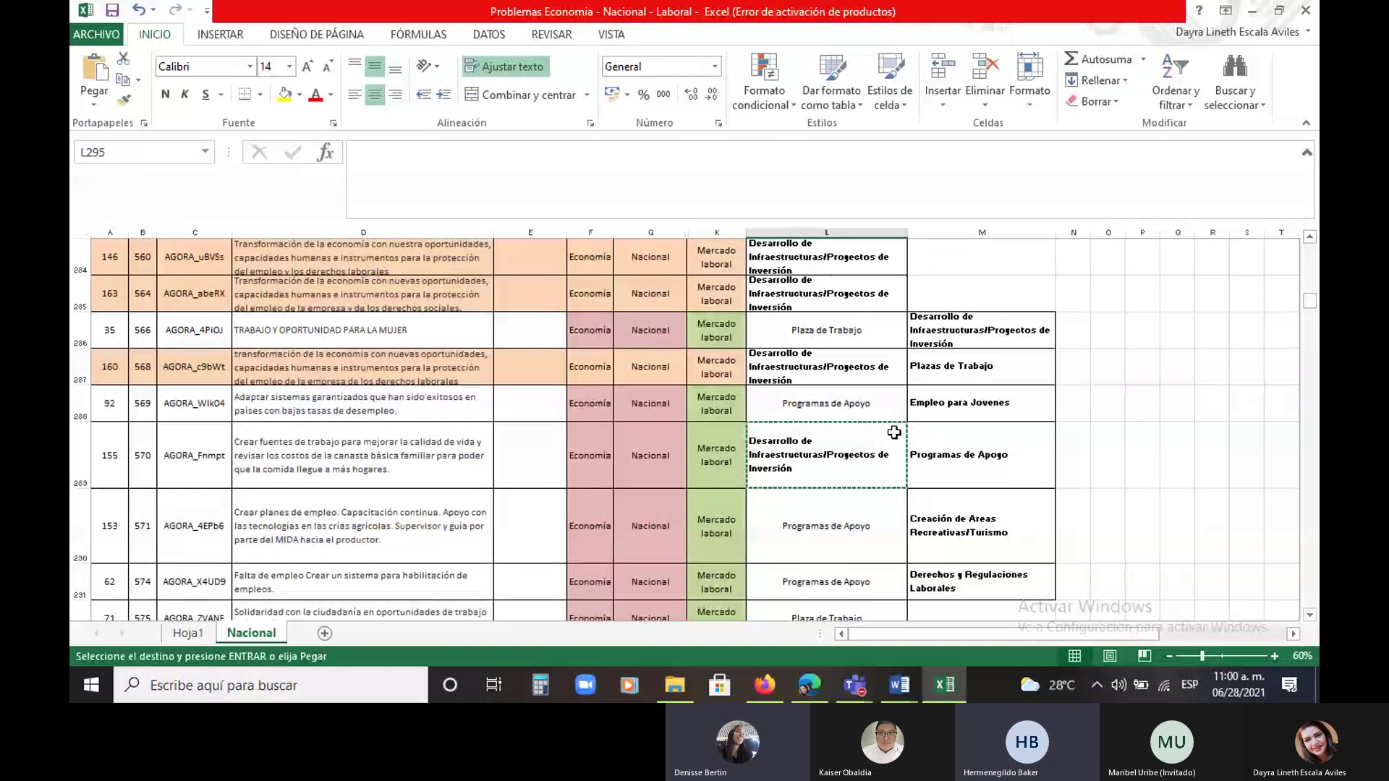
scroll(941, 445, up, 2)
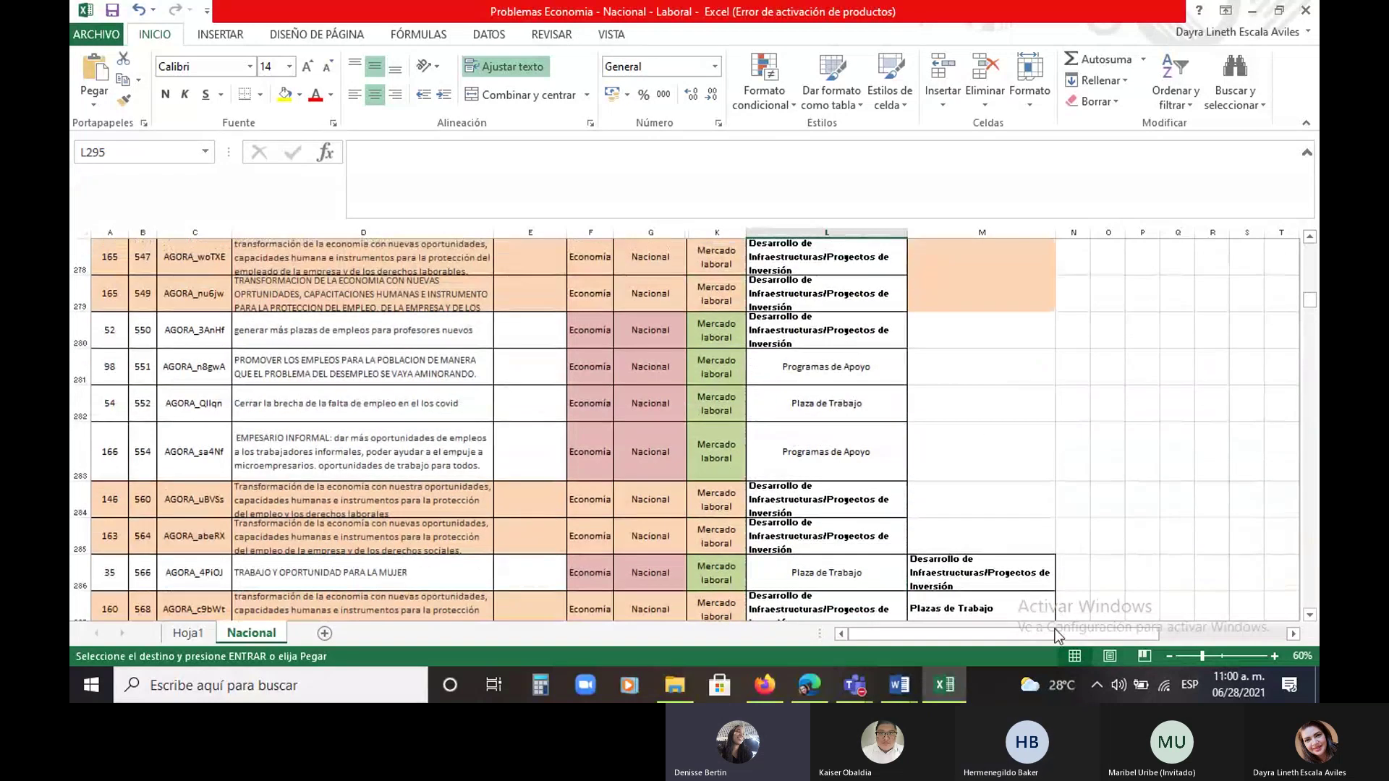
click(1005, 631)
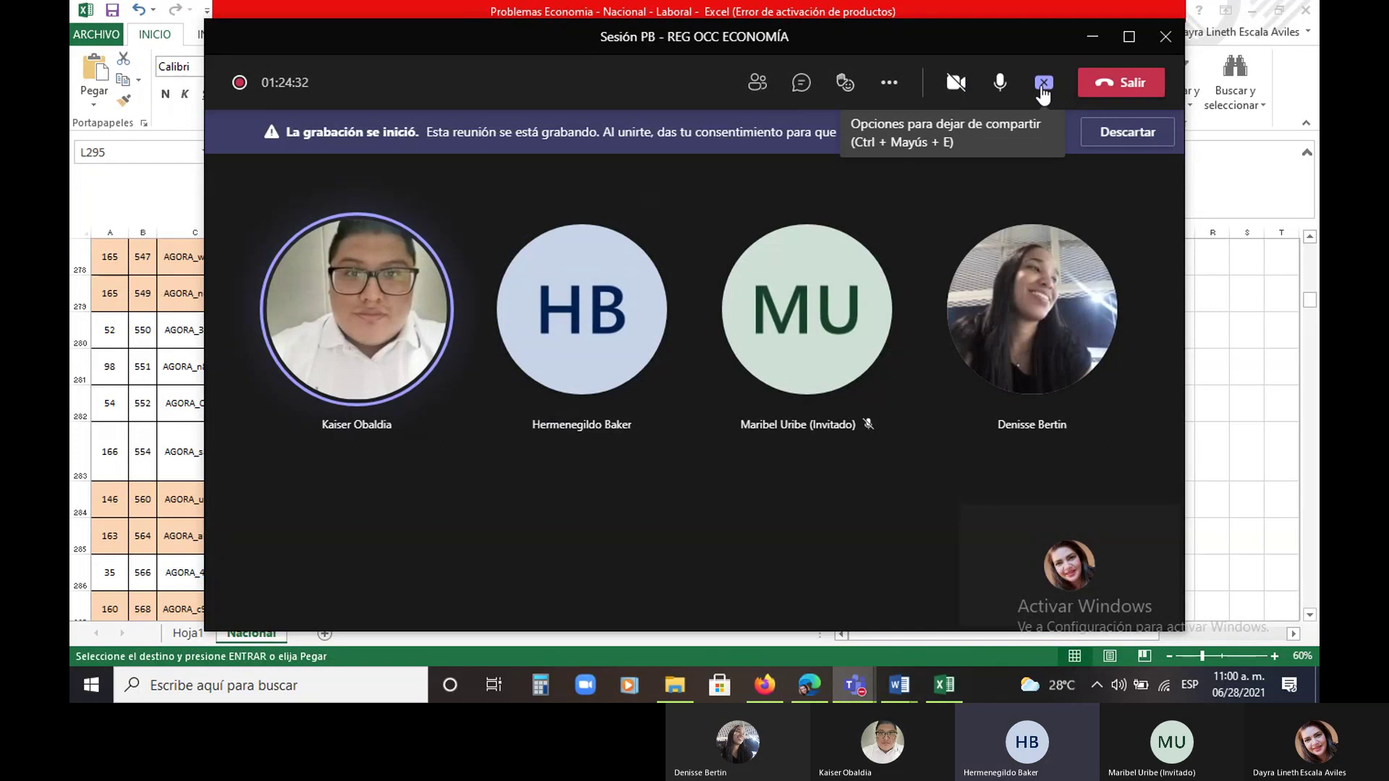
click(1040, 94)
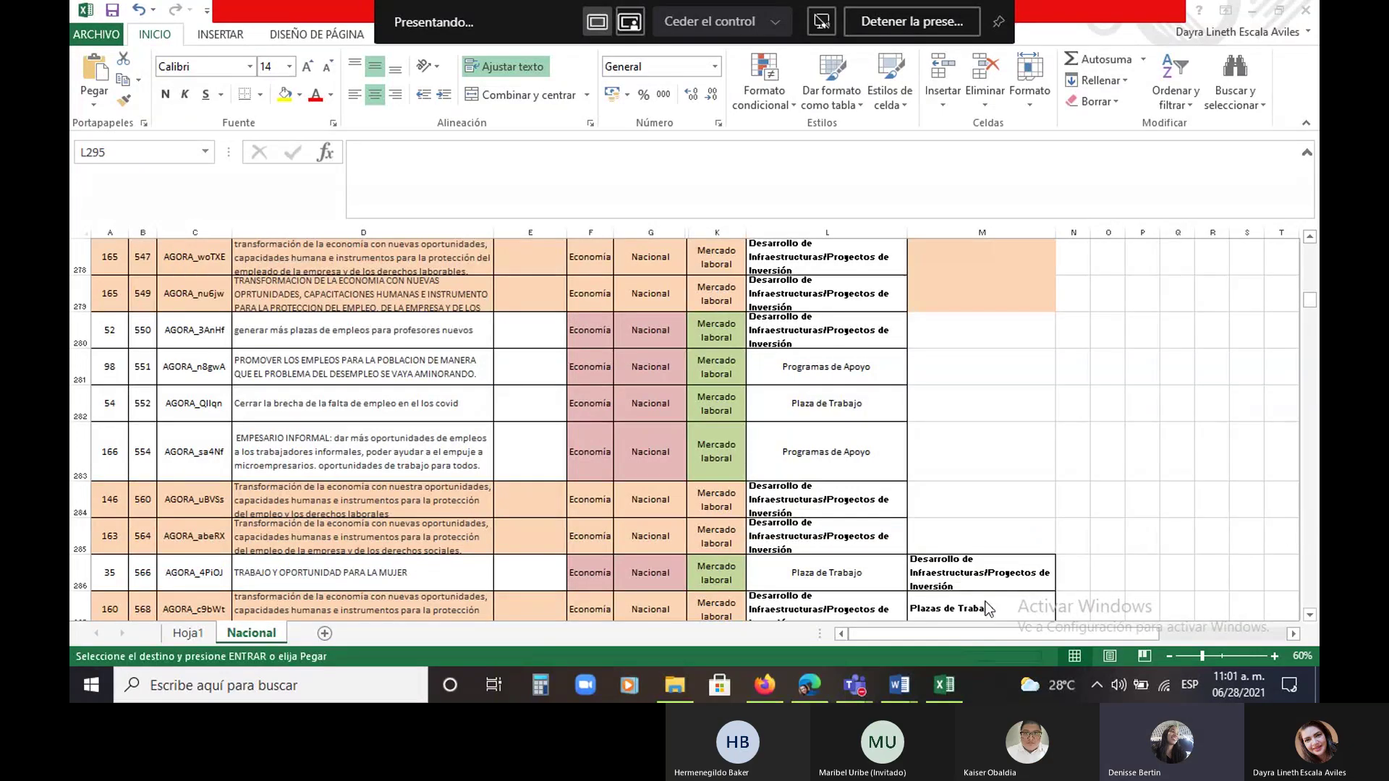
click(873, 566)
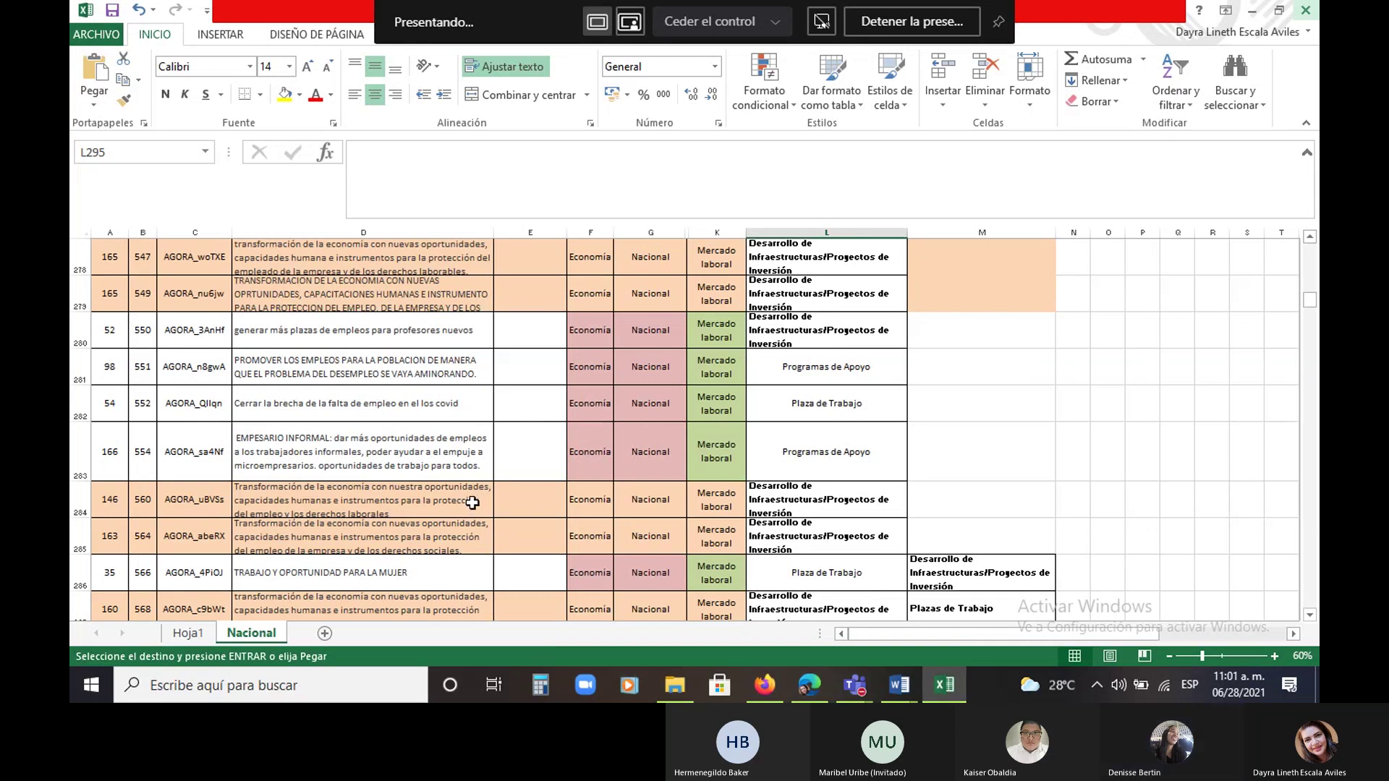
scroll(850, 450, down, 4)
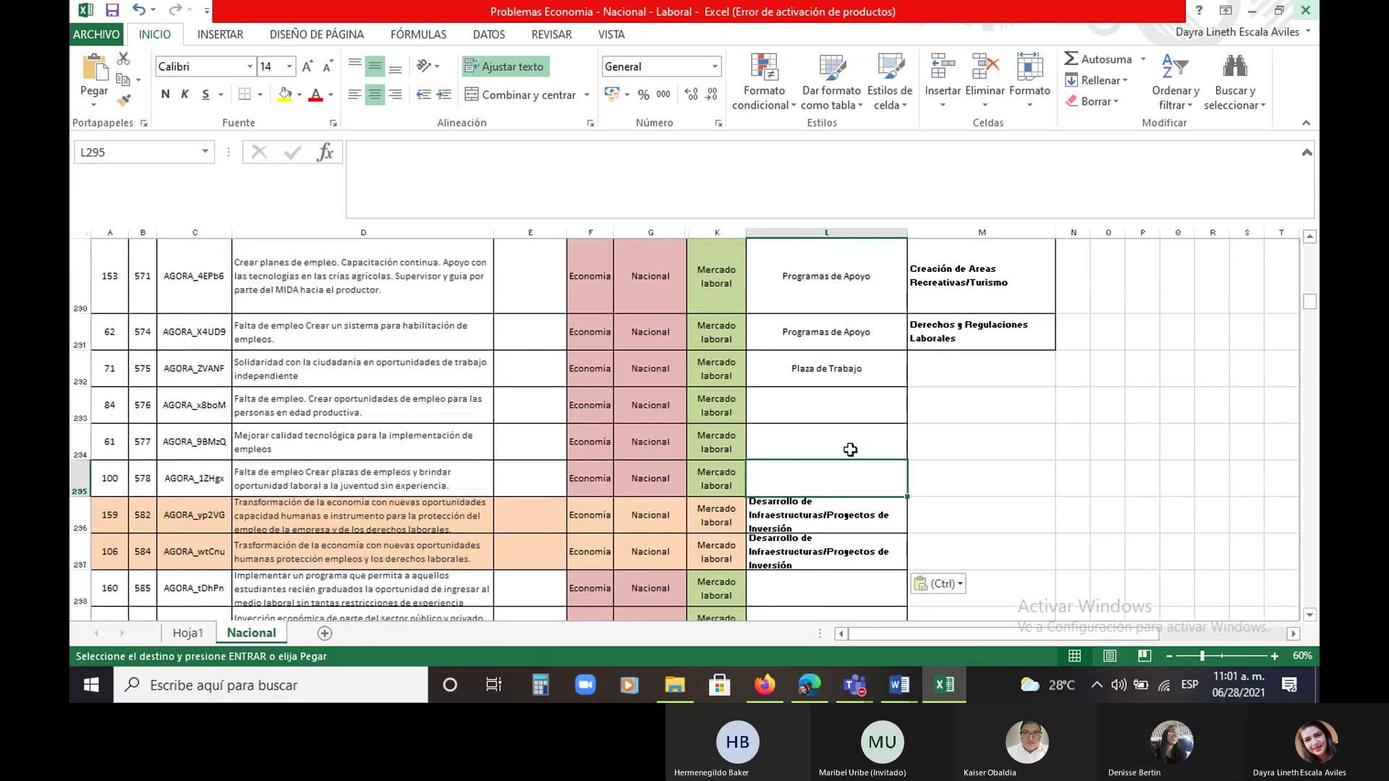
Move the category reference list from M286:M291 down to M295:M300, beside the proposals still lacking a category
click(825, 414)
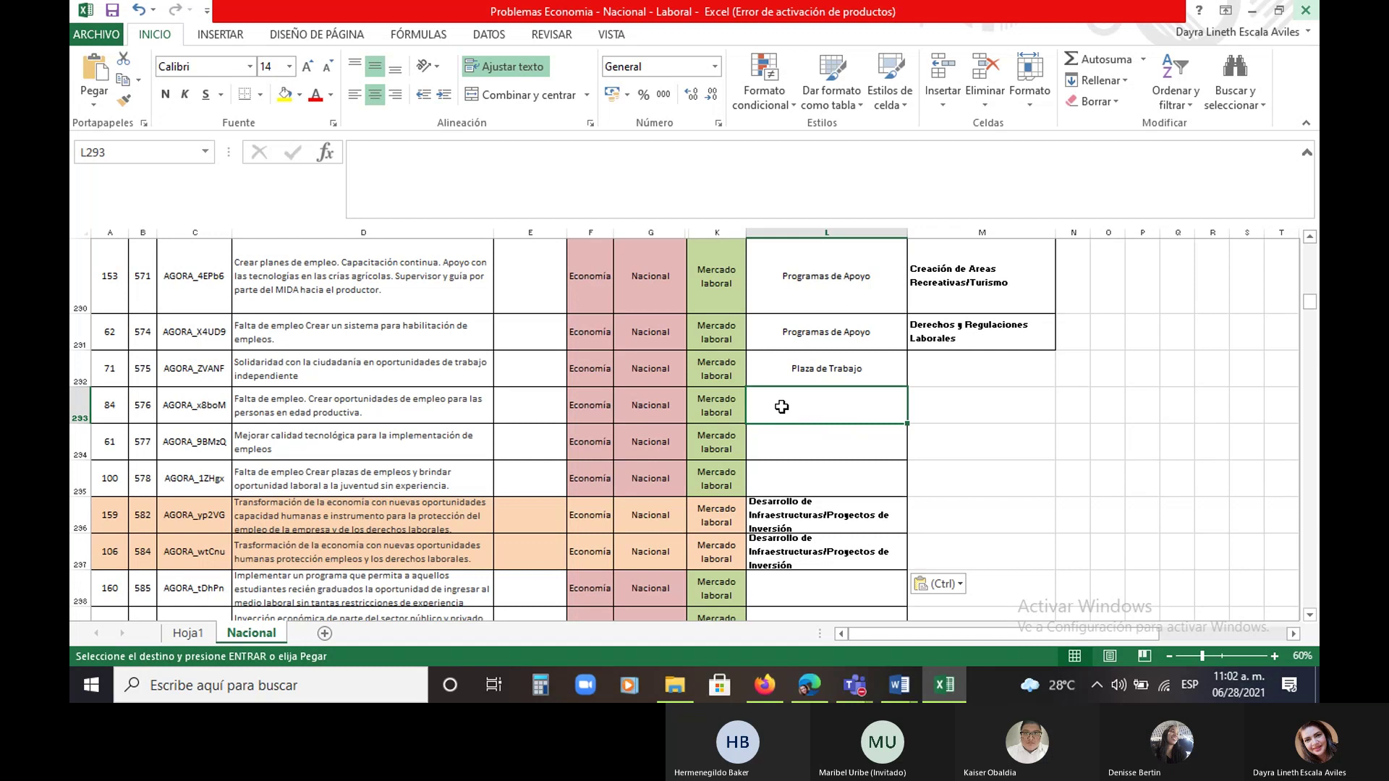
scroll(970, 434, up, 3)
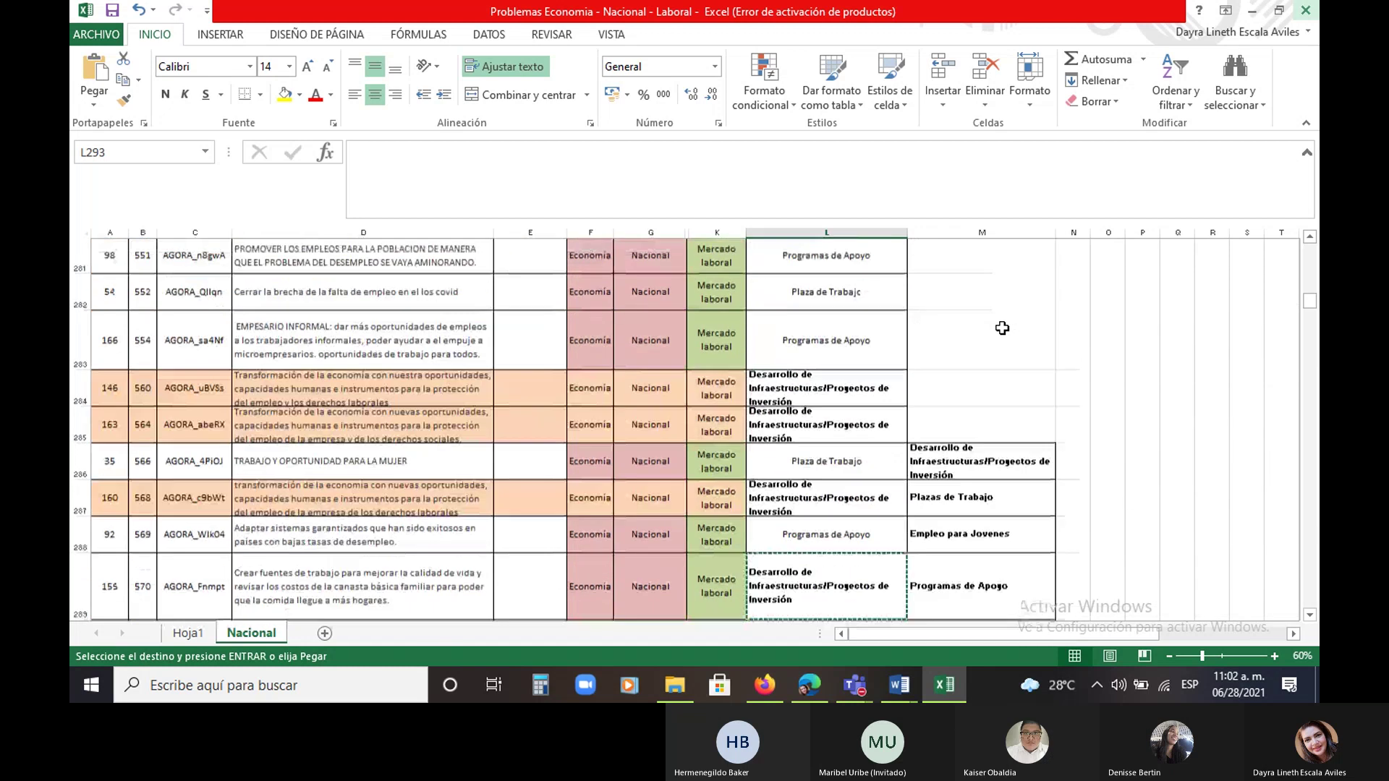
drag(962, 333, 939, 583)
right_click(938, 583)
click(985, 253)
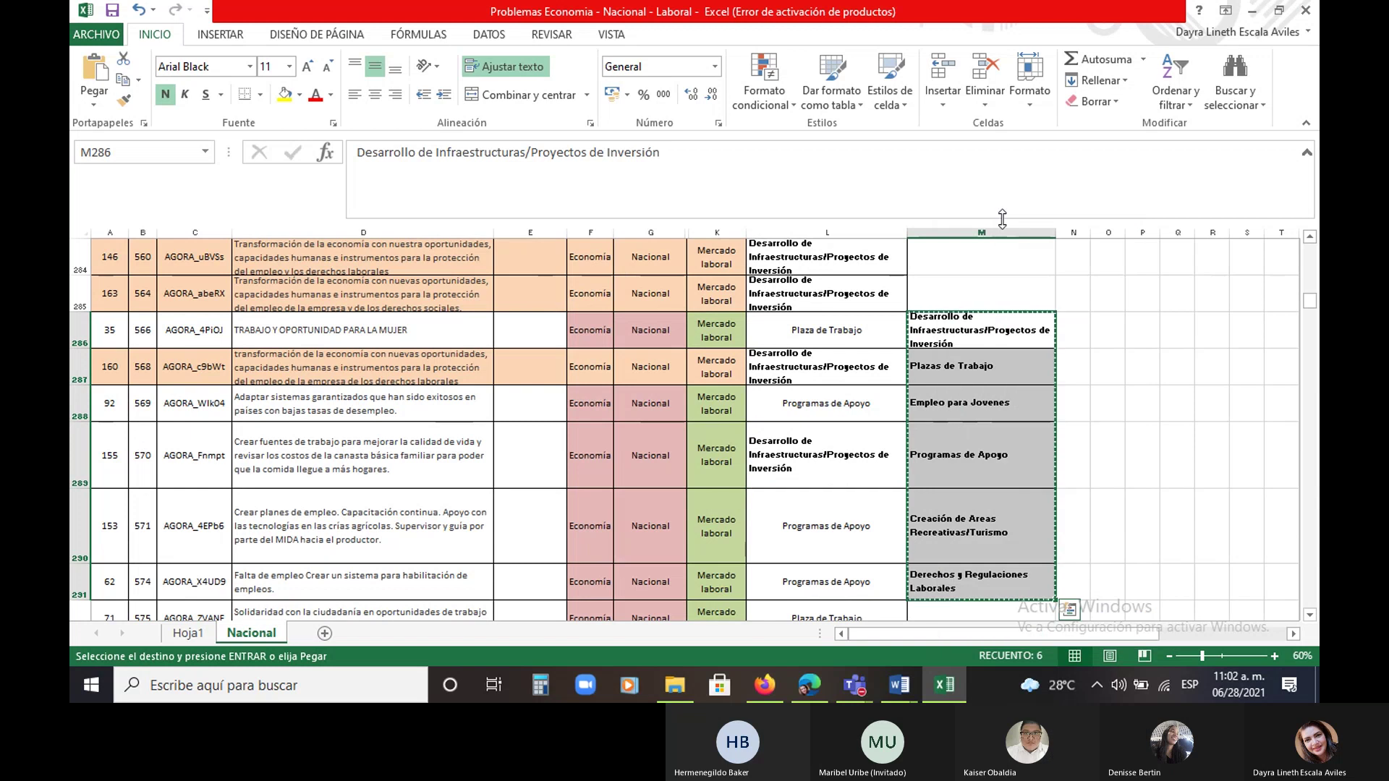
scroll(974, 373, up, 2)
scroll(974, 365, down, 4)
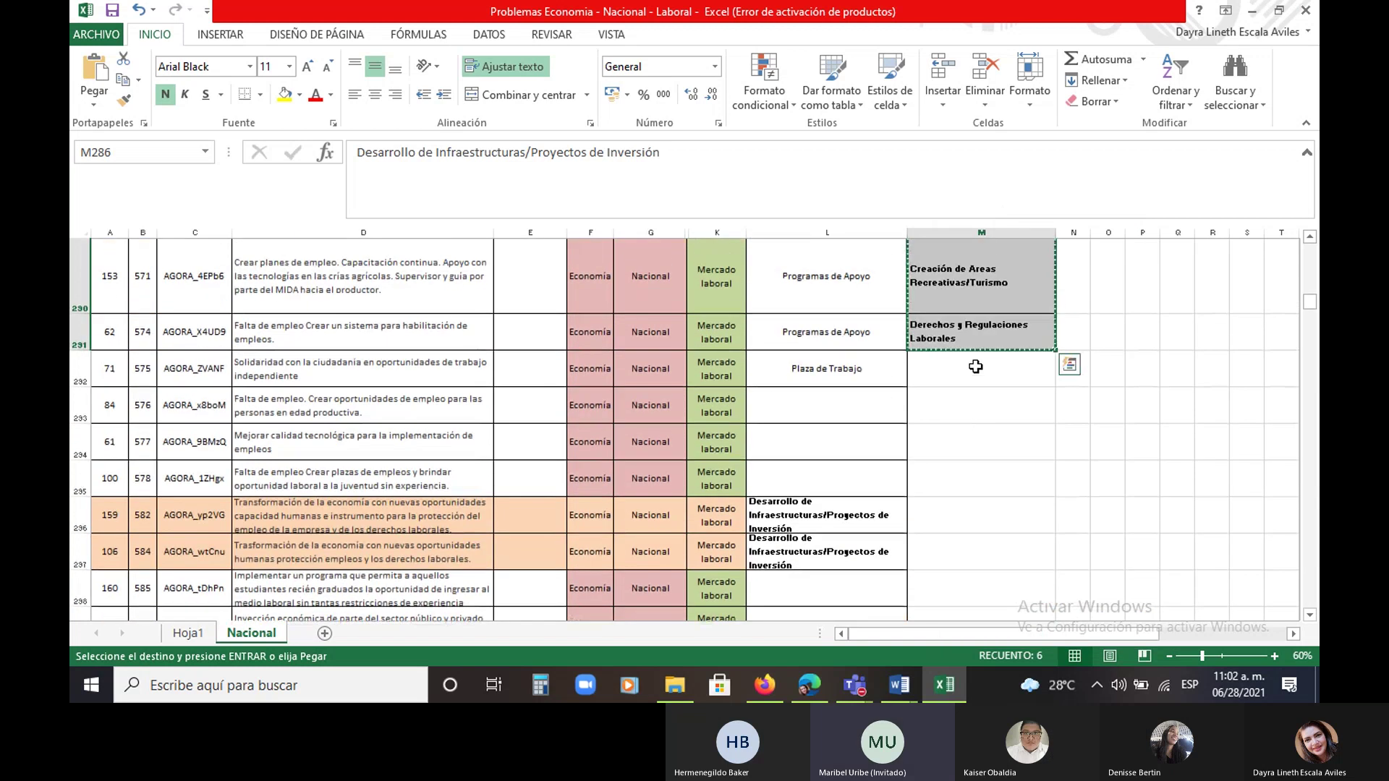
drag(962, 465, 966, 615)
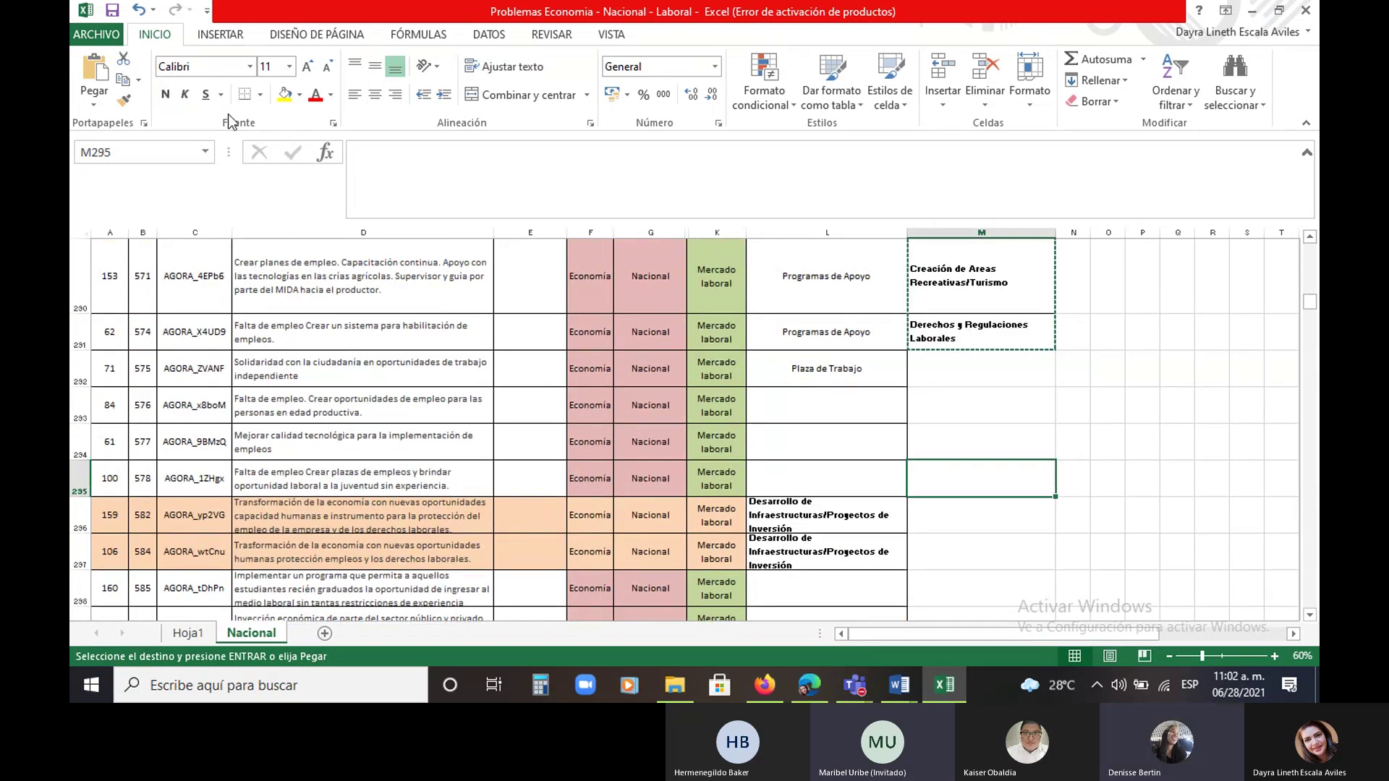
click(94, 86)
Enter Plaza de Trabajo in L293 as the category for the proposal on employment for people of working age
click(838, 406)
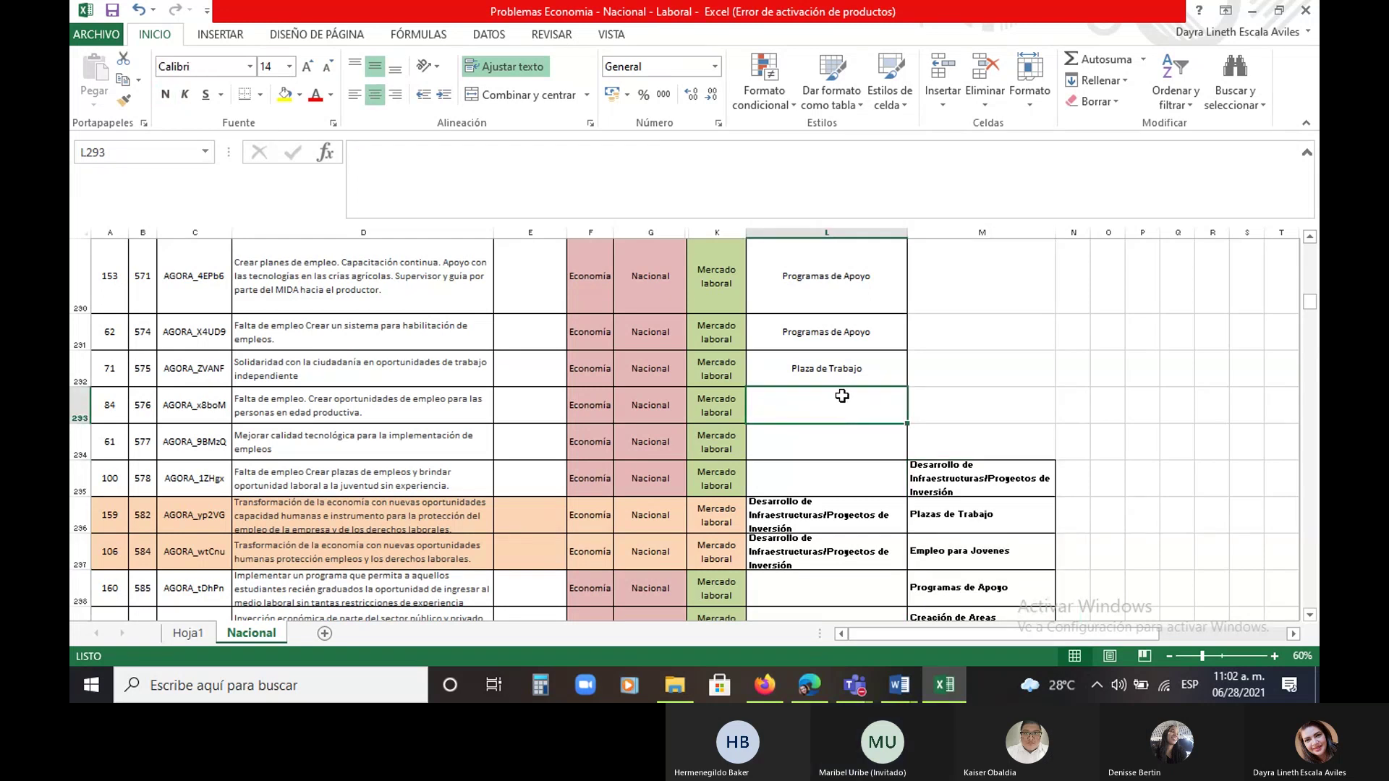
text(p)
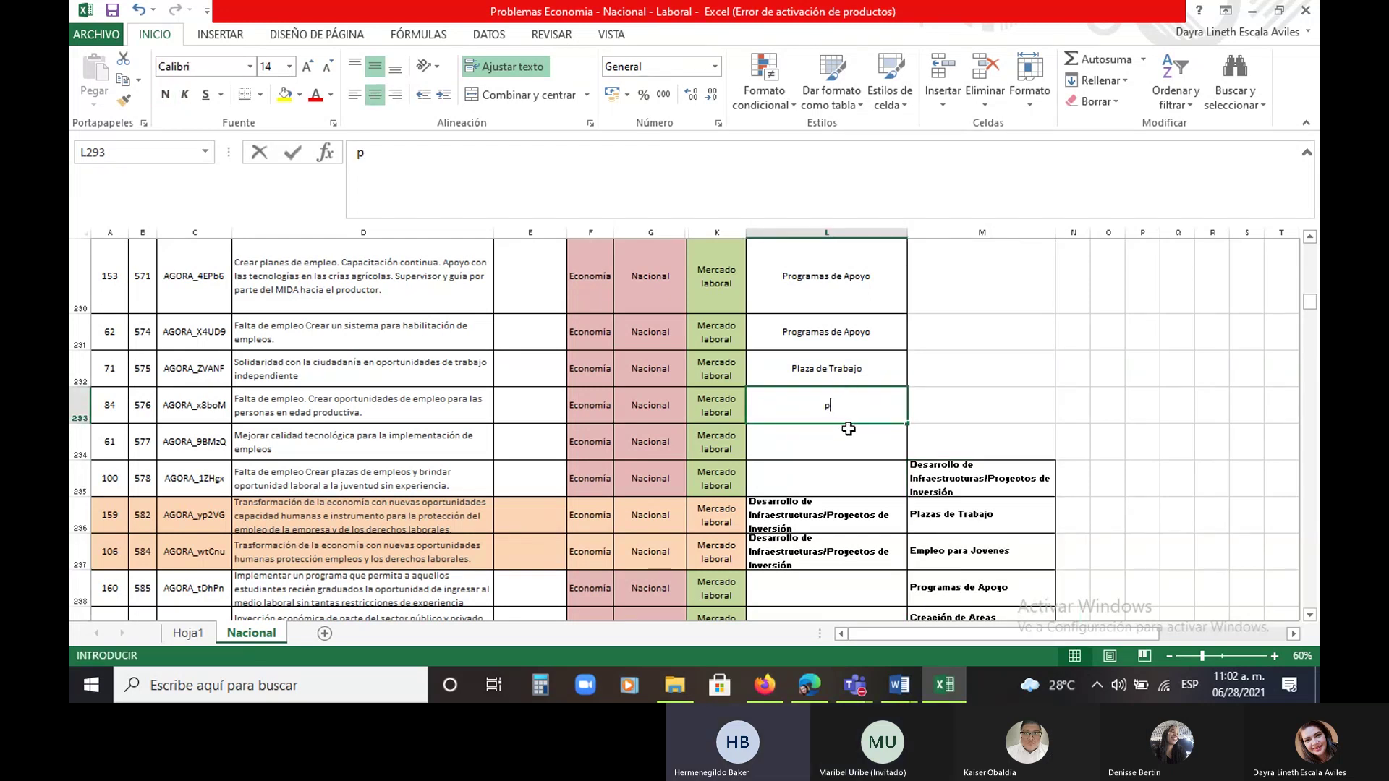
text(laza)
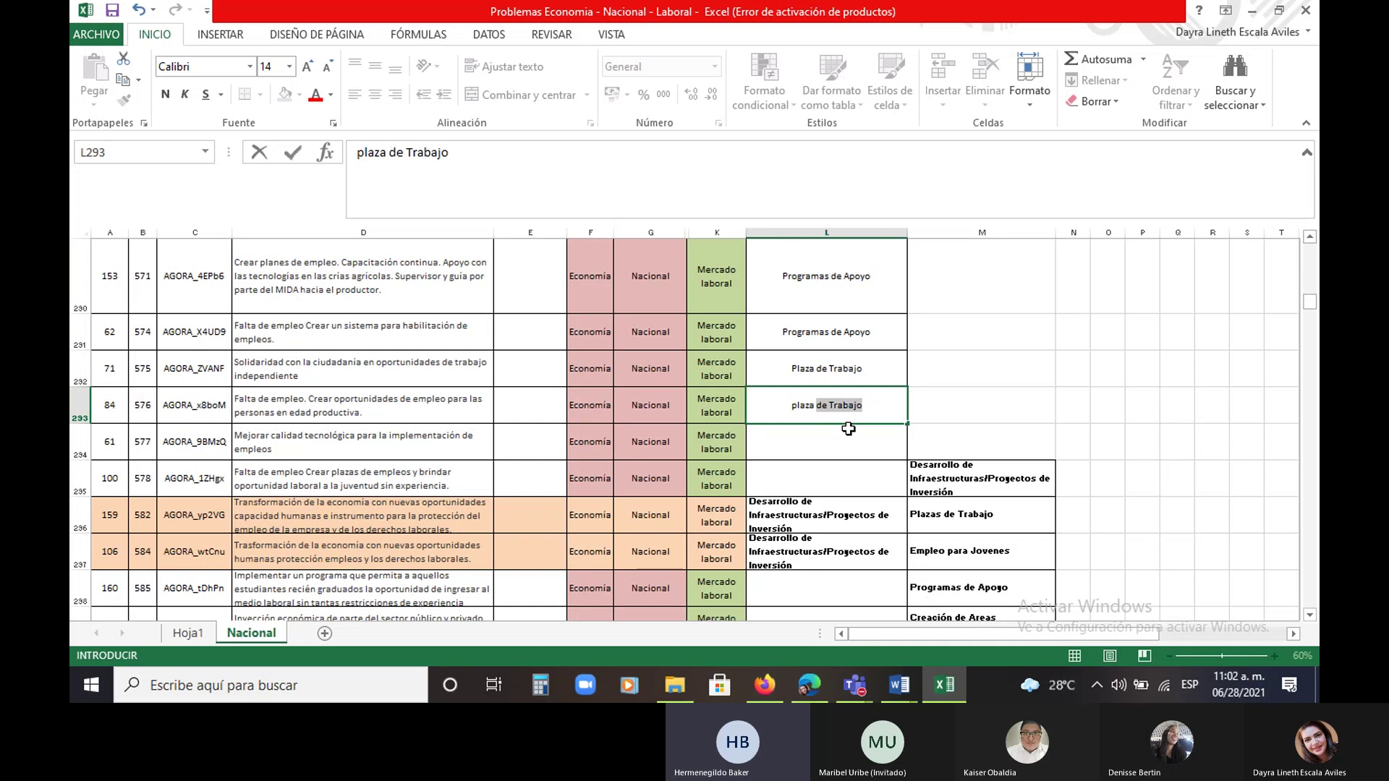
key(Return)
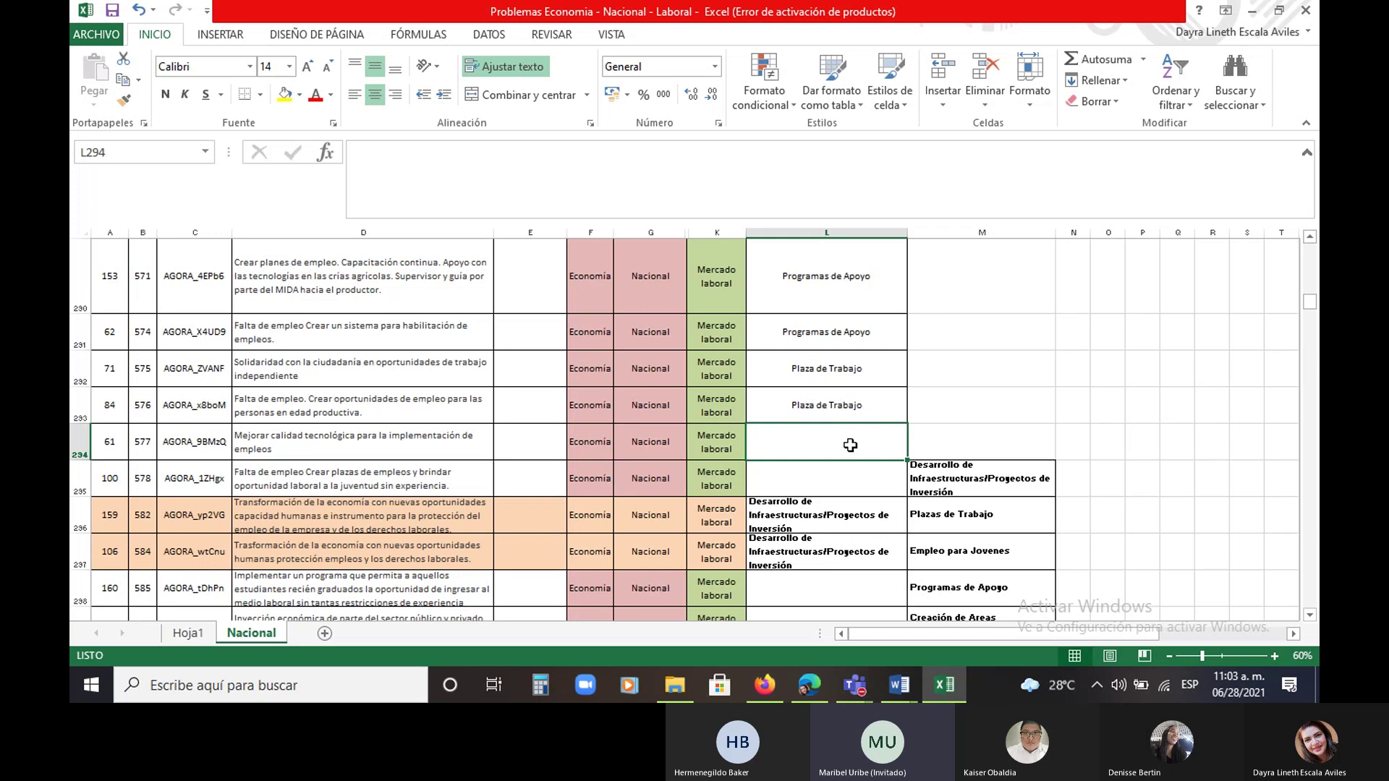
Enter Programas de Apoyo in L294 as the category for the proposal on improving technological quality for employment
text(pro)
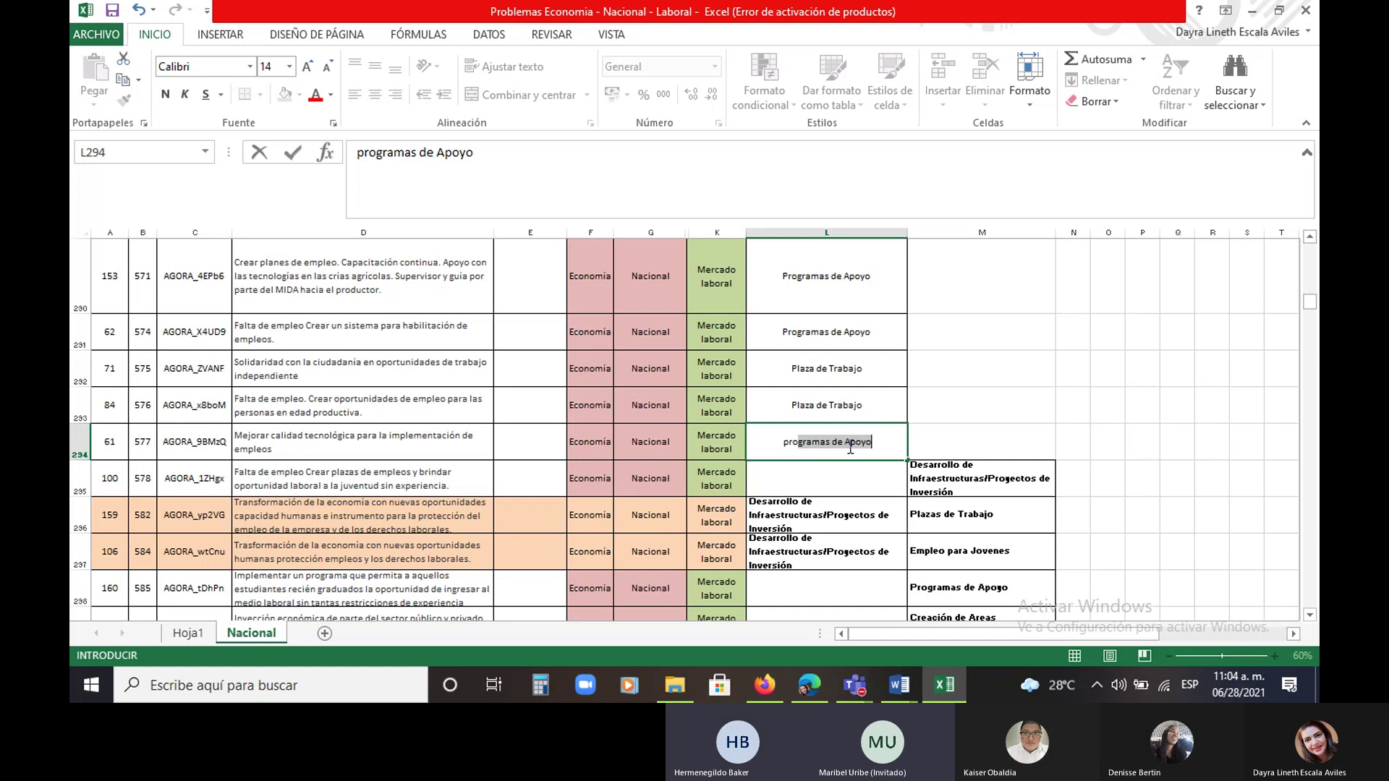
key(Return)
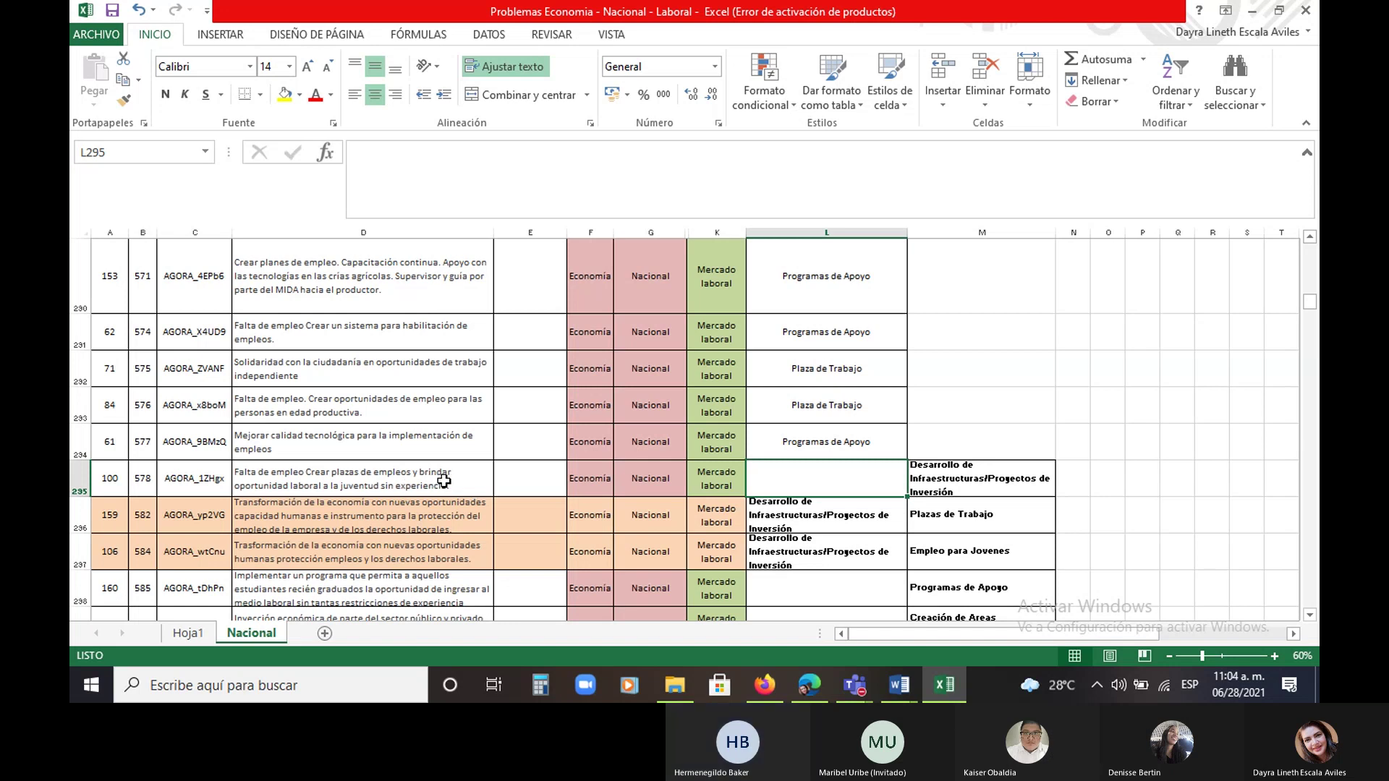
click(875, 454)
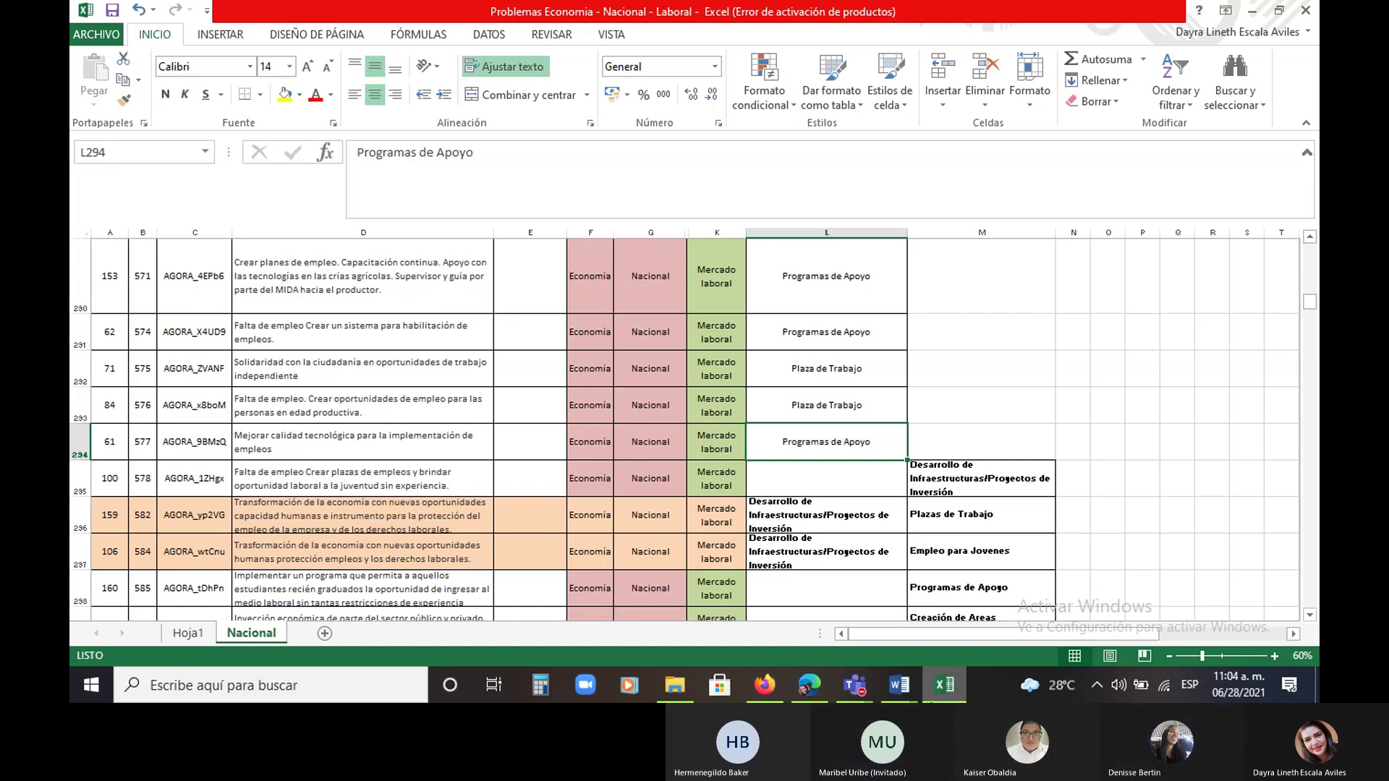
Review the youth employment proposal in D295 and fill L295 with Desarrollo de Infraestructuras/Proyectos de Inversión from M295
click(365, 473)
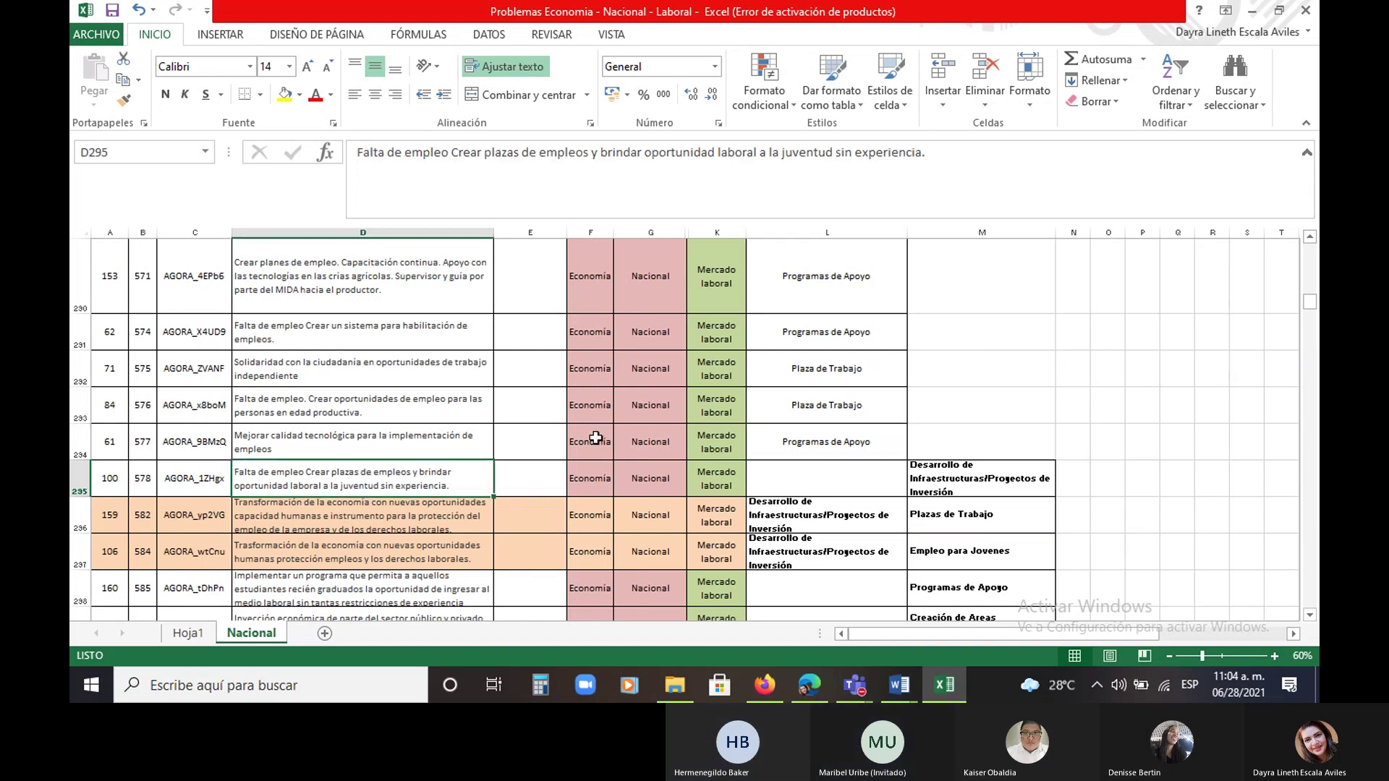
click(786, 475)
click(940, 478)
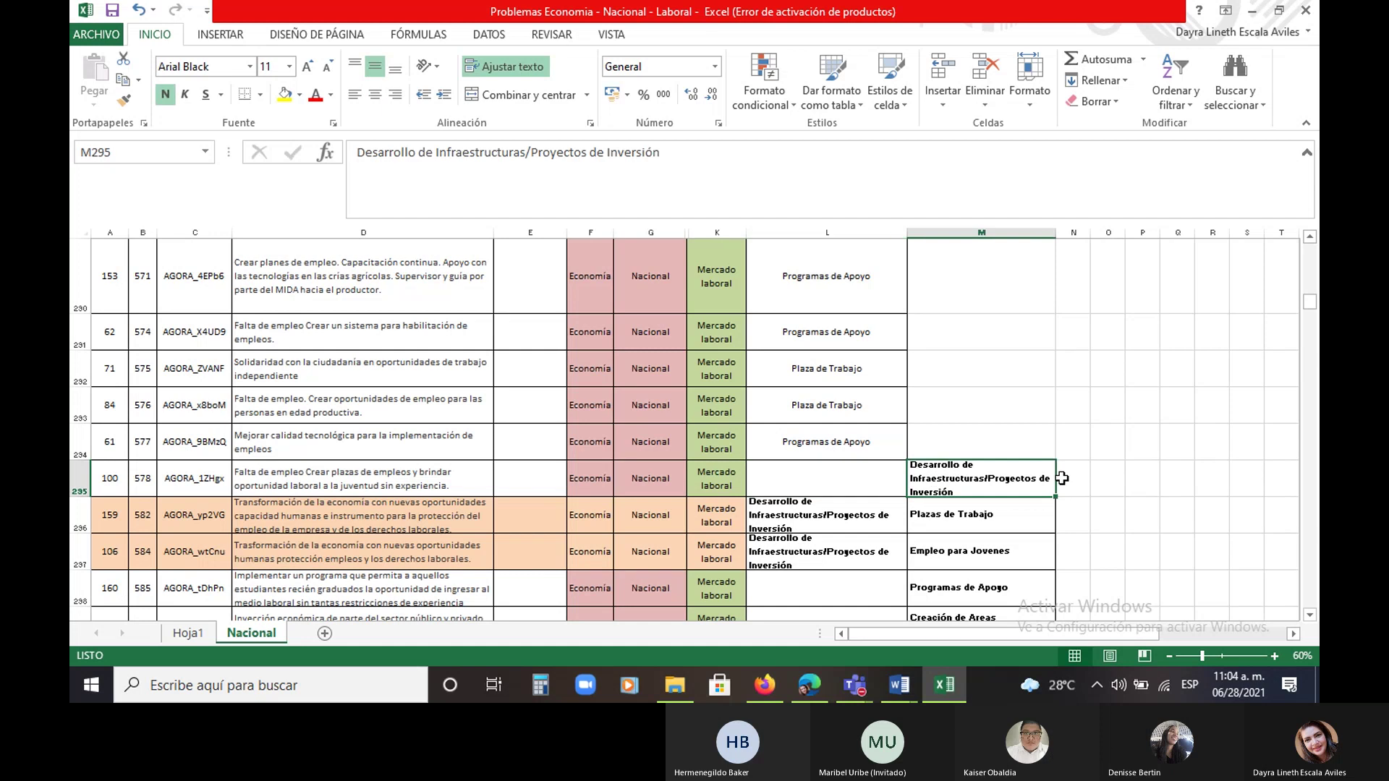
mouse_move(1057, 497)
mouse_down()
mouse_move(942, 504)
mouse_move(803, 487)
mouse_up()
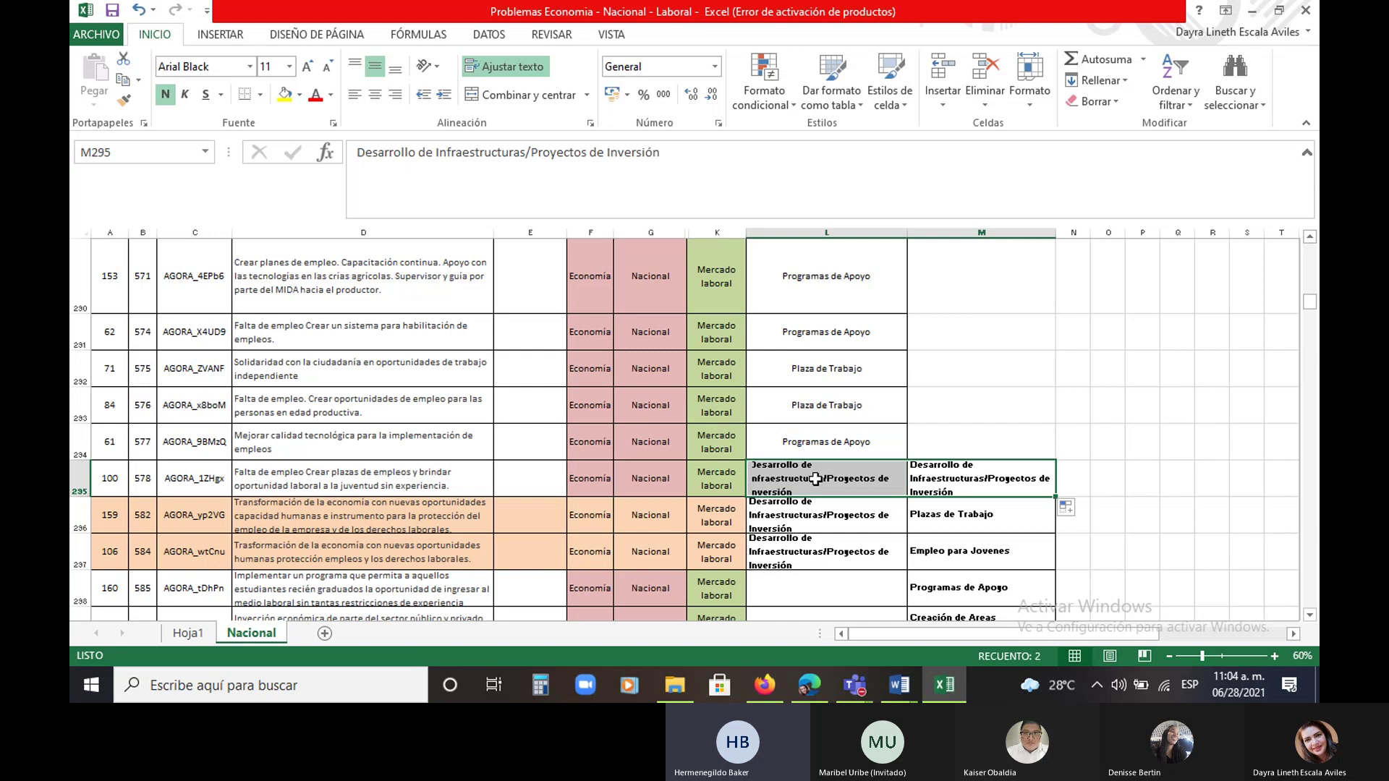
click(865, 484)
Make row 298 taller to show its full proposal on recent graduates, and enter Programas de Apoyo as its category in L298
scroll(879, 492, down, 2)
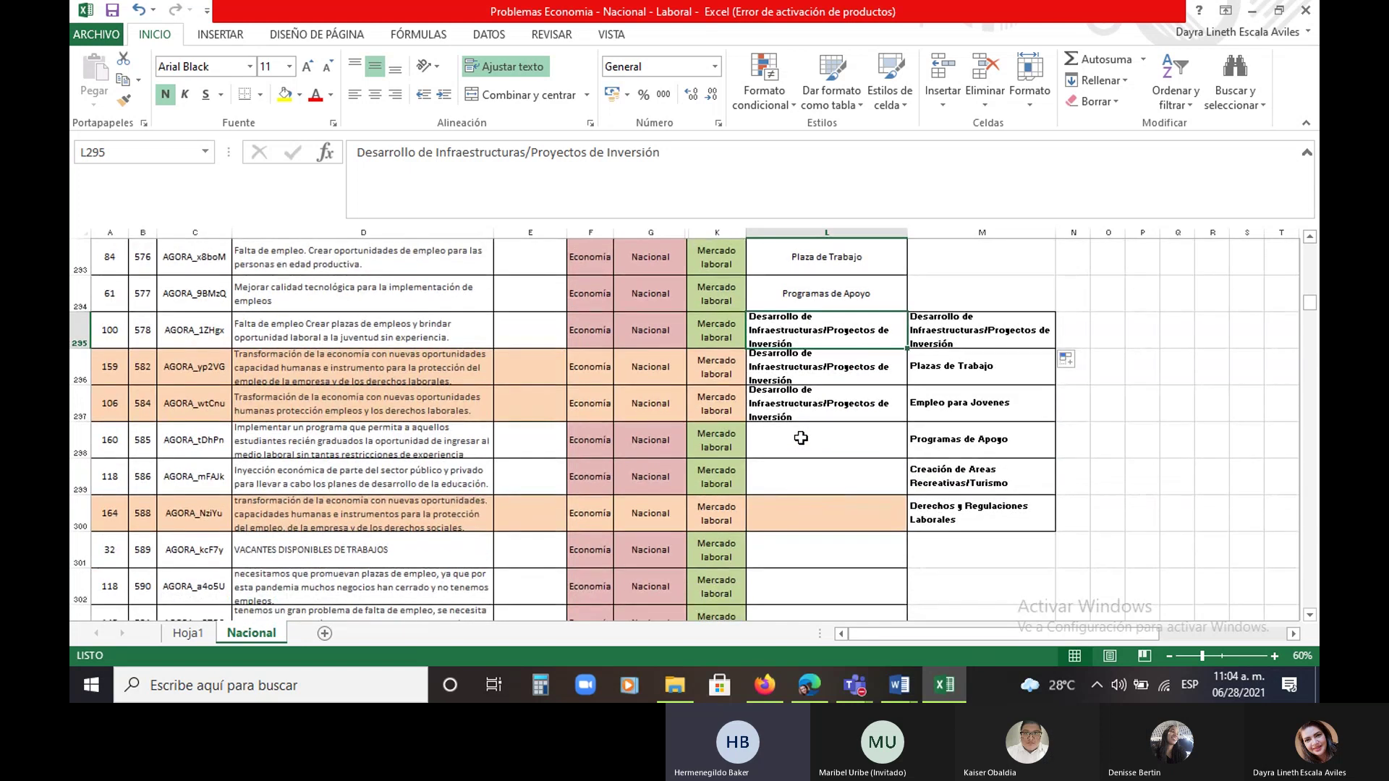
click(801, 438)
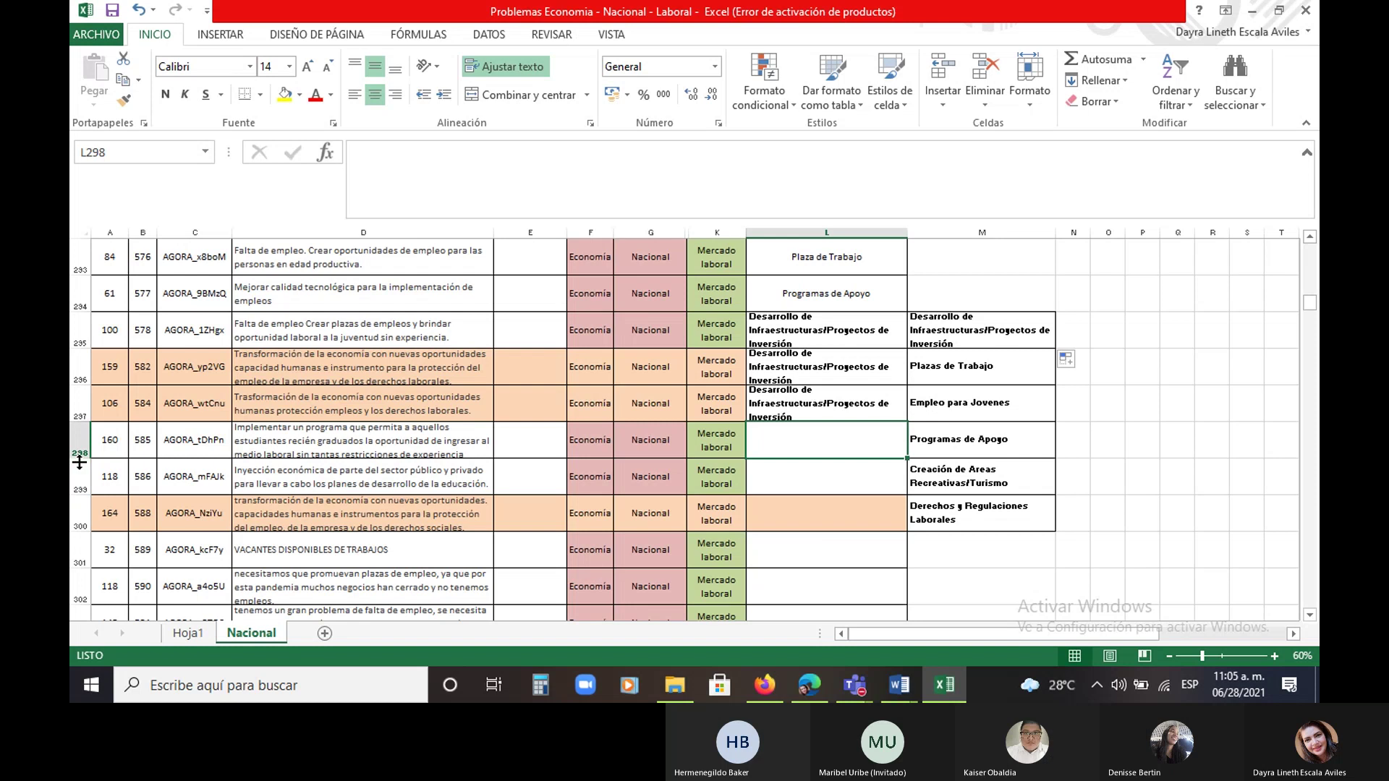
drag(77, 467, 77, 484)
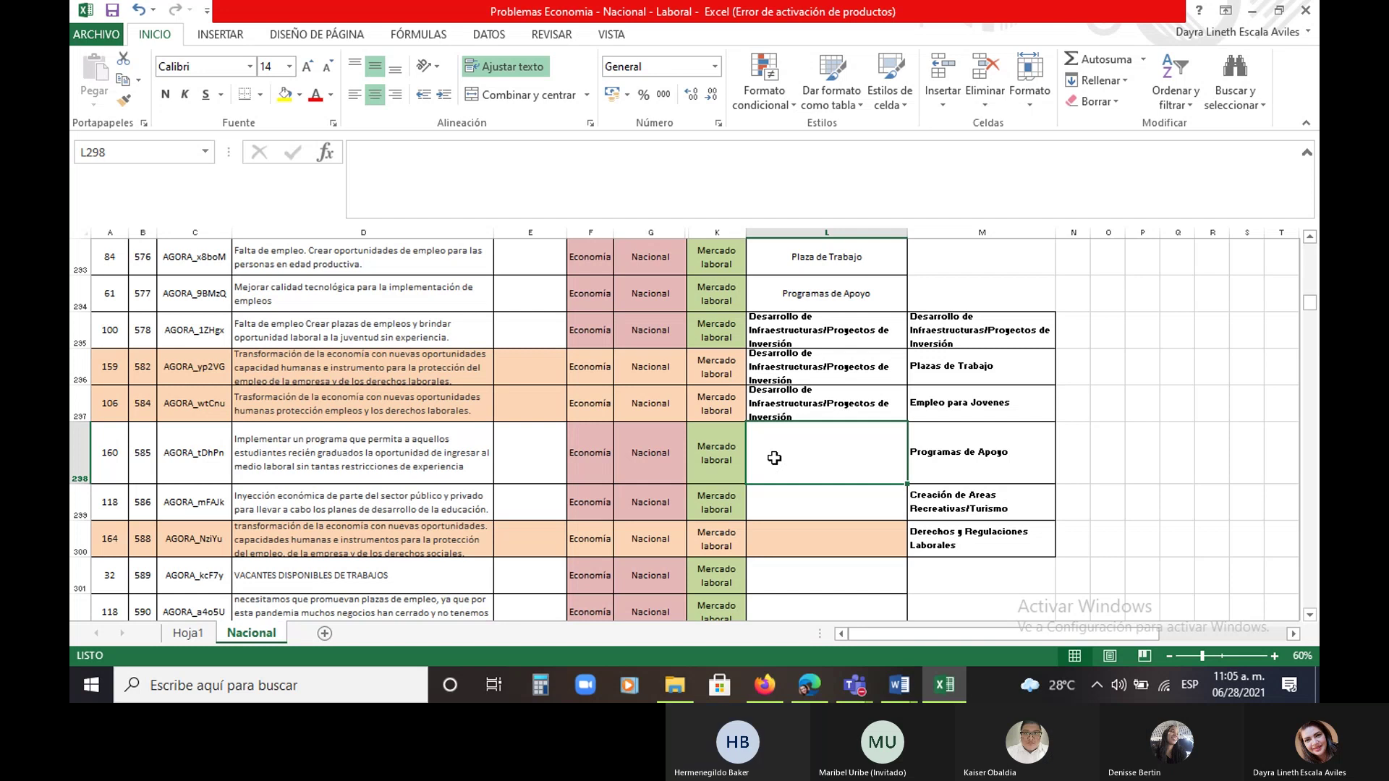
click(979, 403)
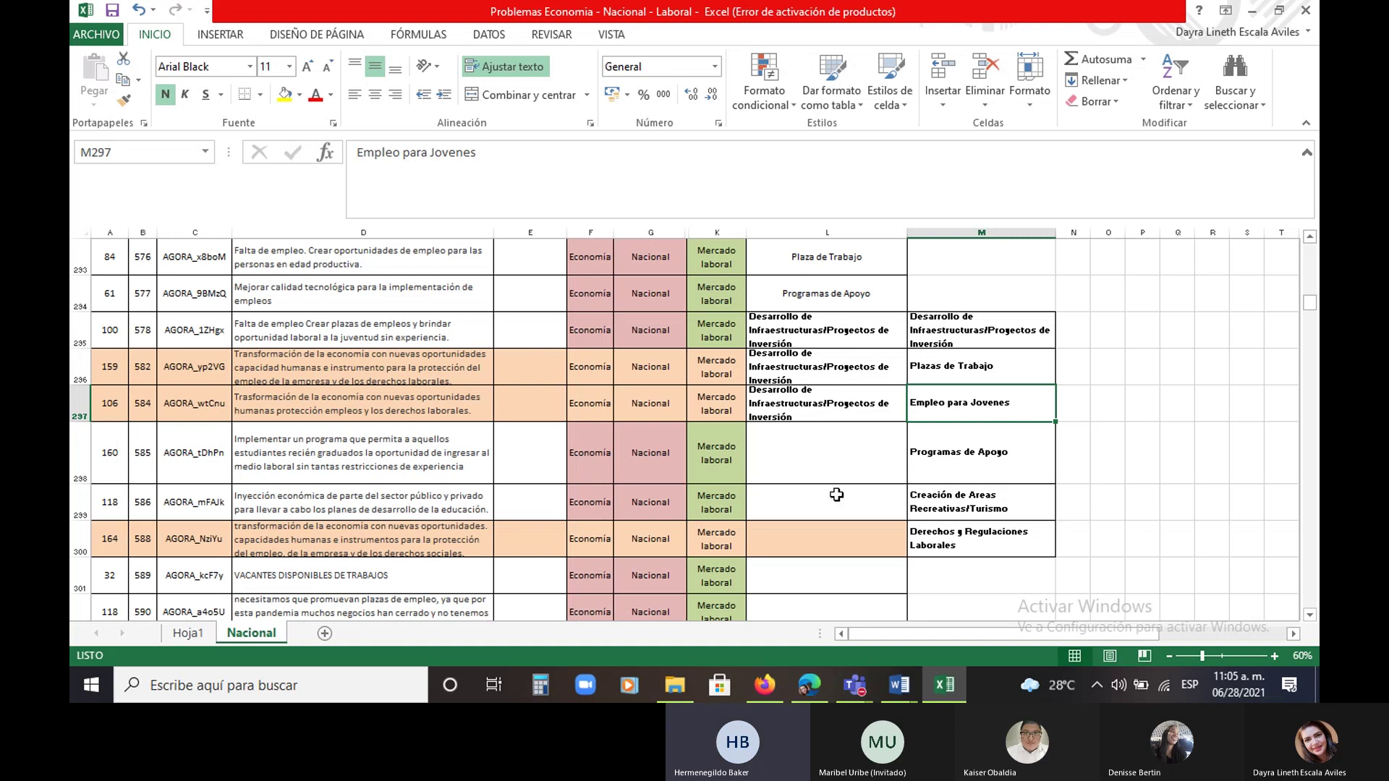
click(805, 464)
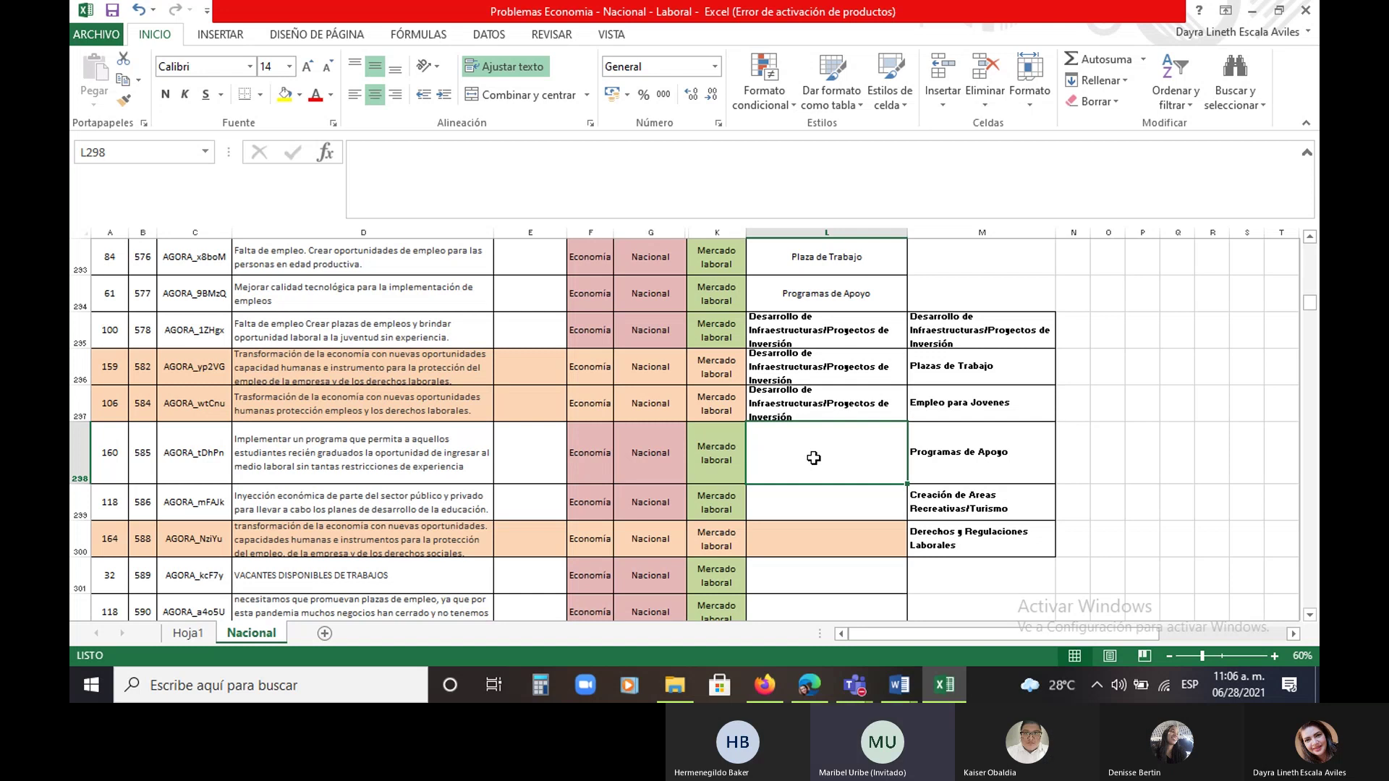
text(p)
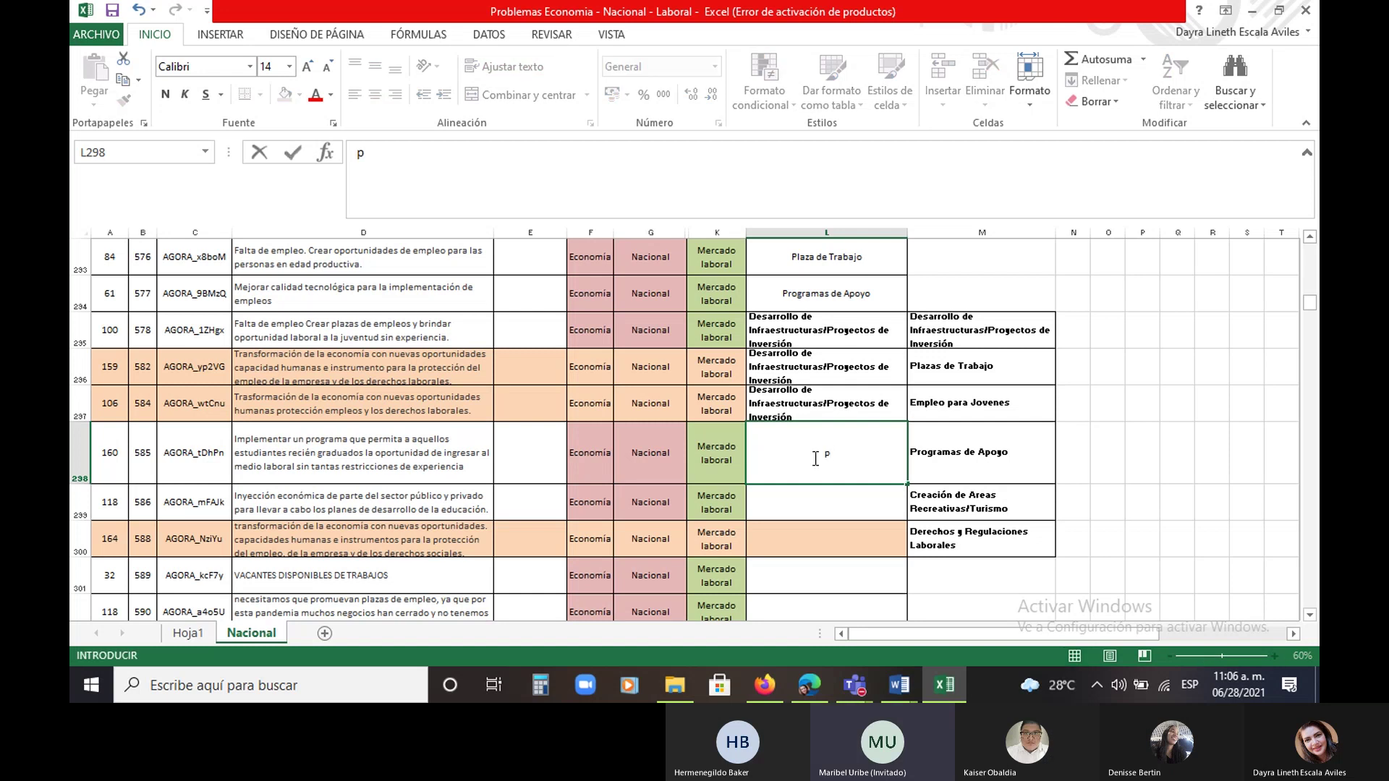
text(rogramas de Apoyo)
key(Return)
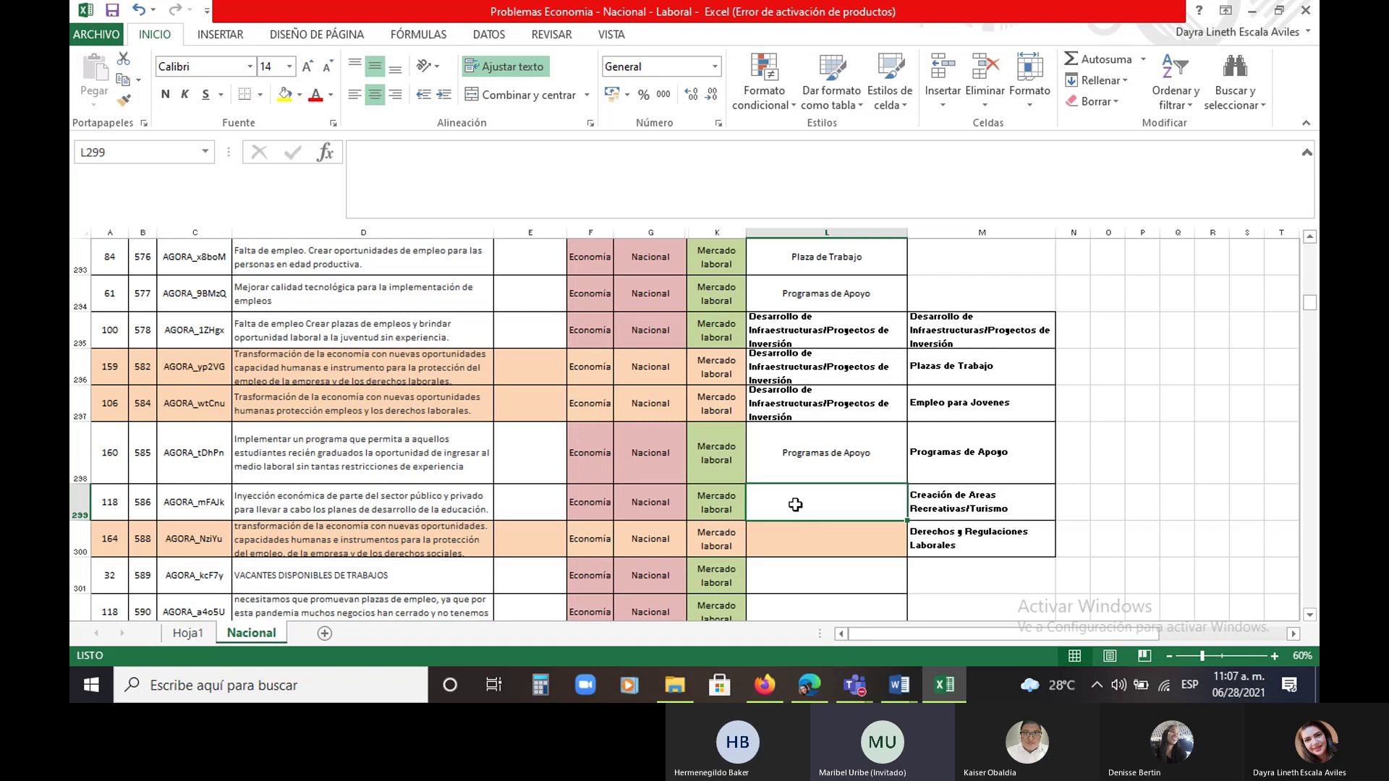
Flag the education investment proposal by filling L299 with red and attaching a cell comment that refers to educacion
click(299, 97)
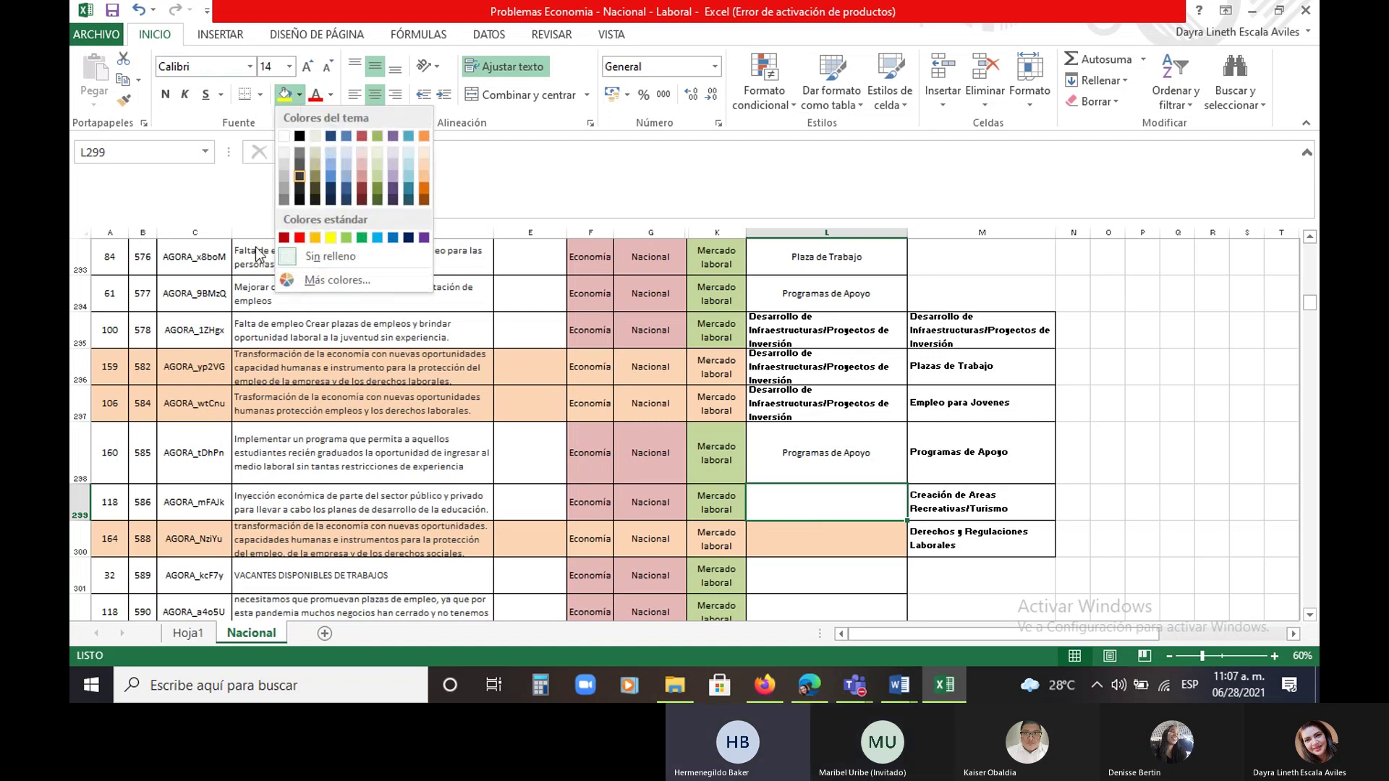
click(299, 238)
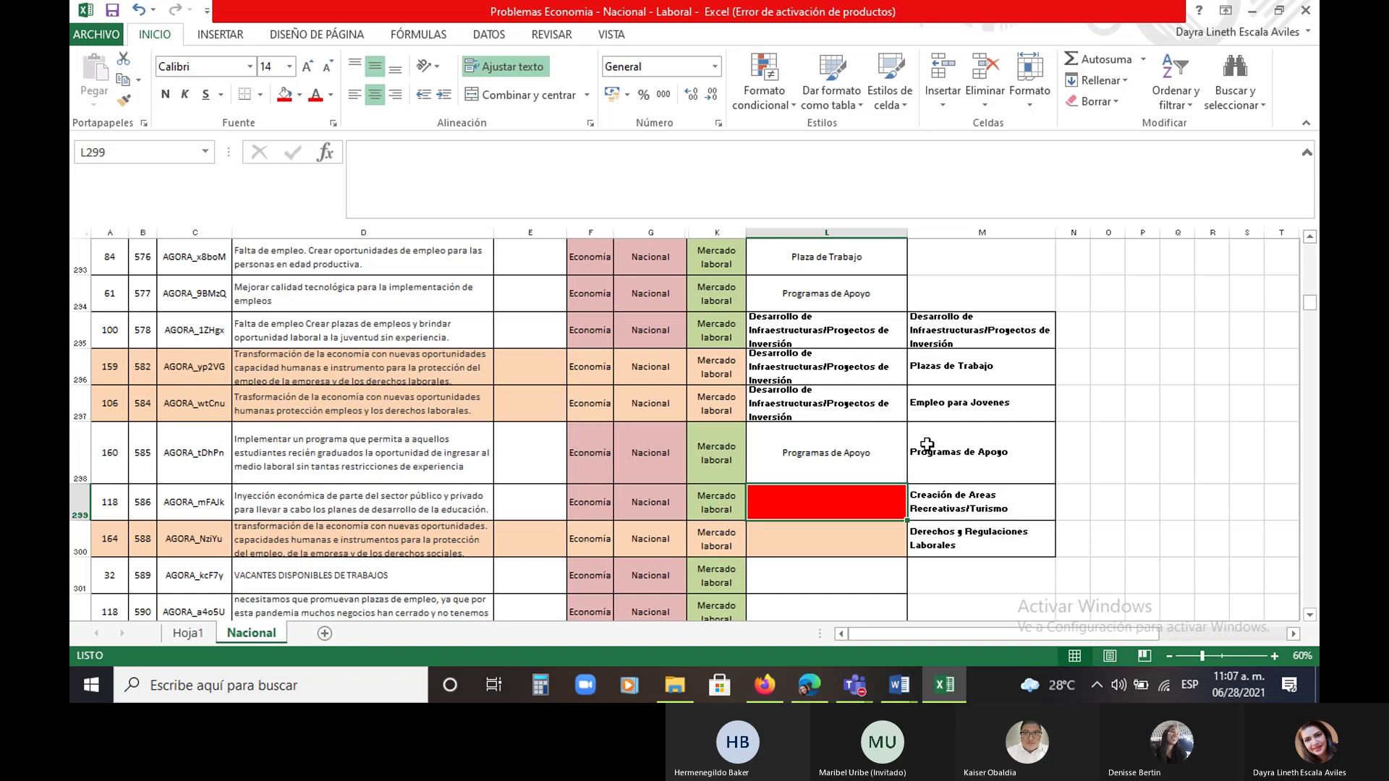
right_click(823, 514)
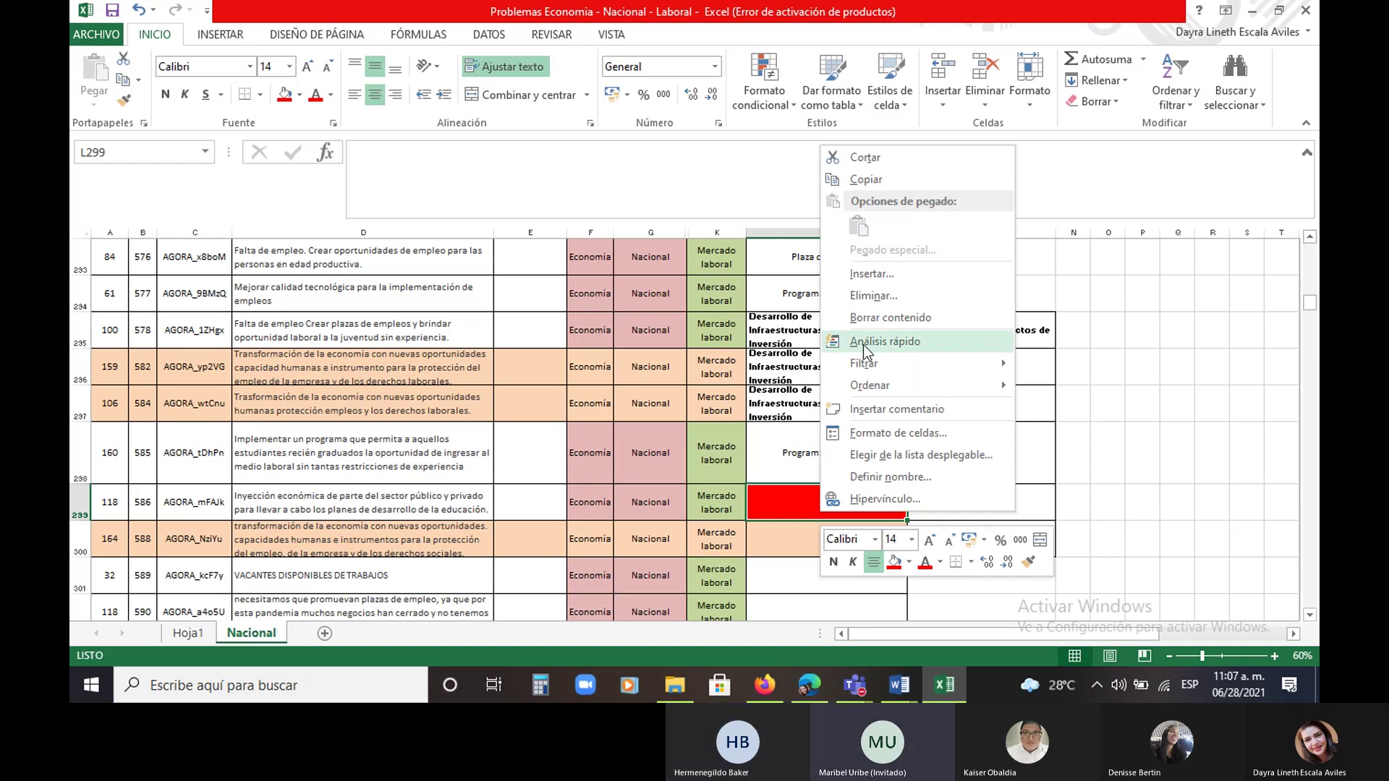
click(877, 410)
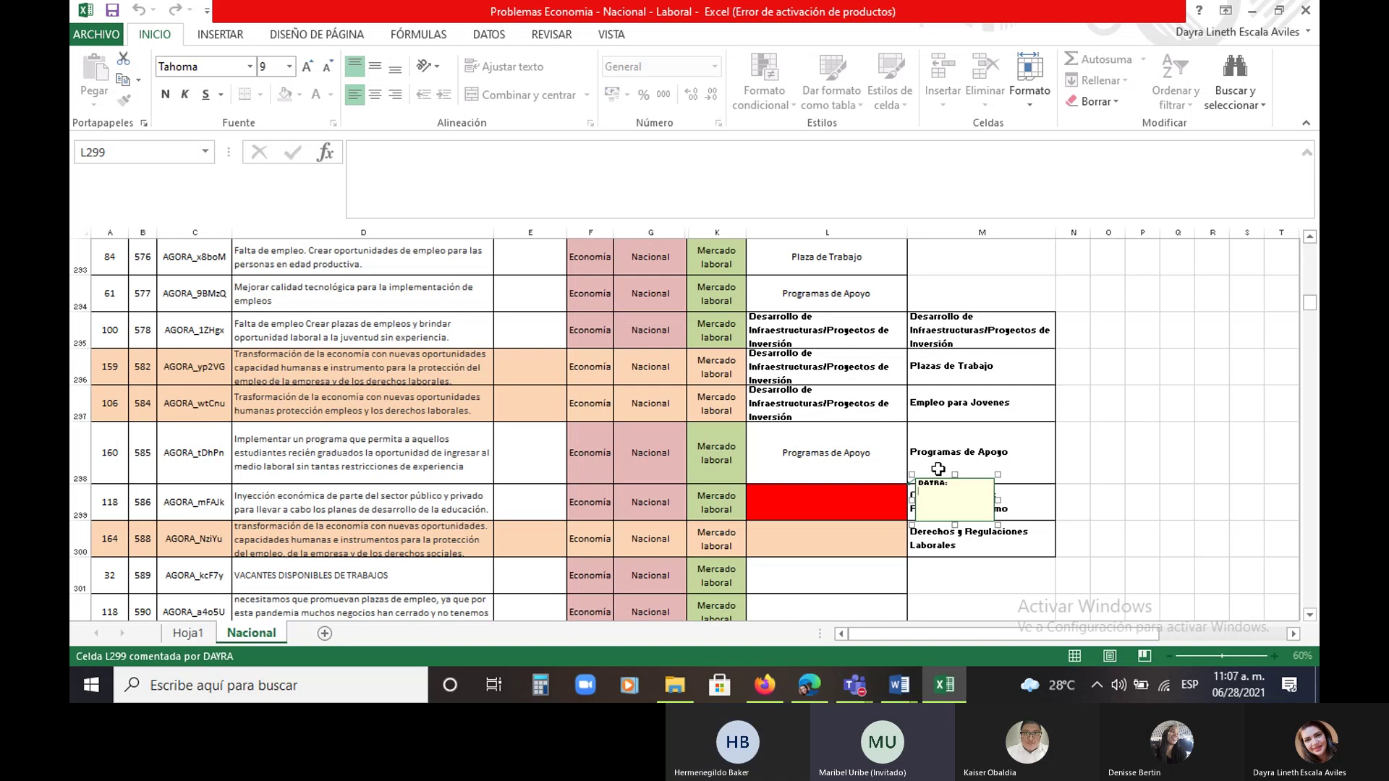
text(otramoraeducacion)
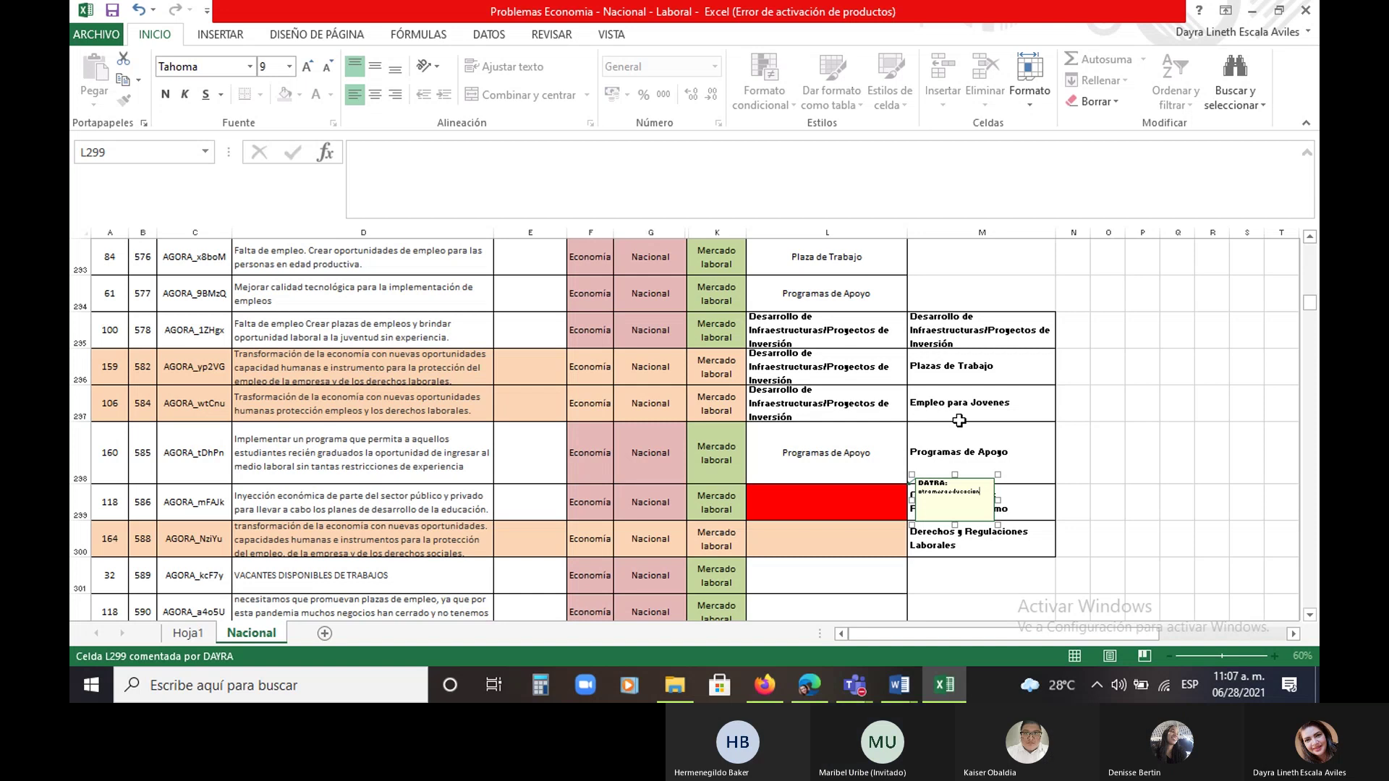
click(819, 547)
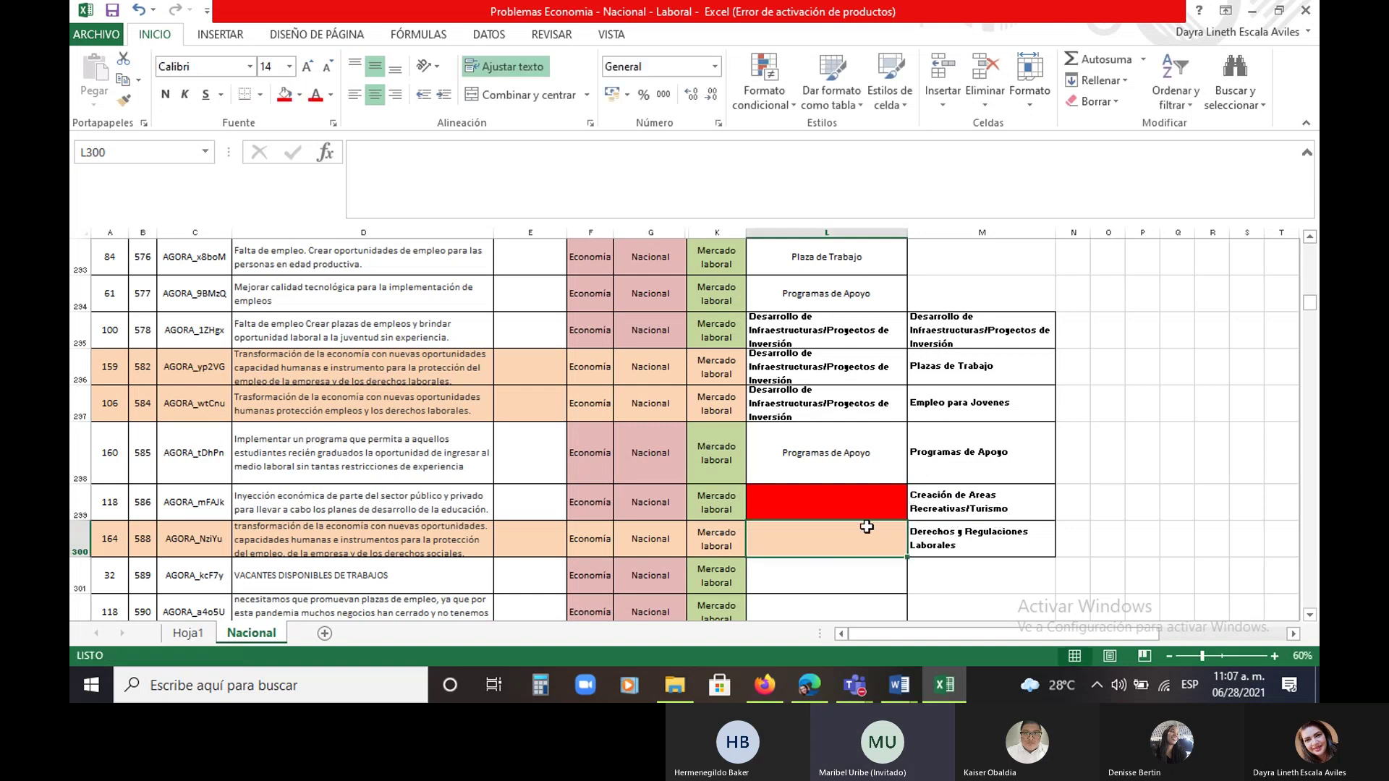
Copy the category Desarrollo de Infraestructuras/Proyectos de Inversión from L296 into L300 for the orange-highlighted economic transformation proposal
click(839, 365)
right_click(839, 366)
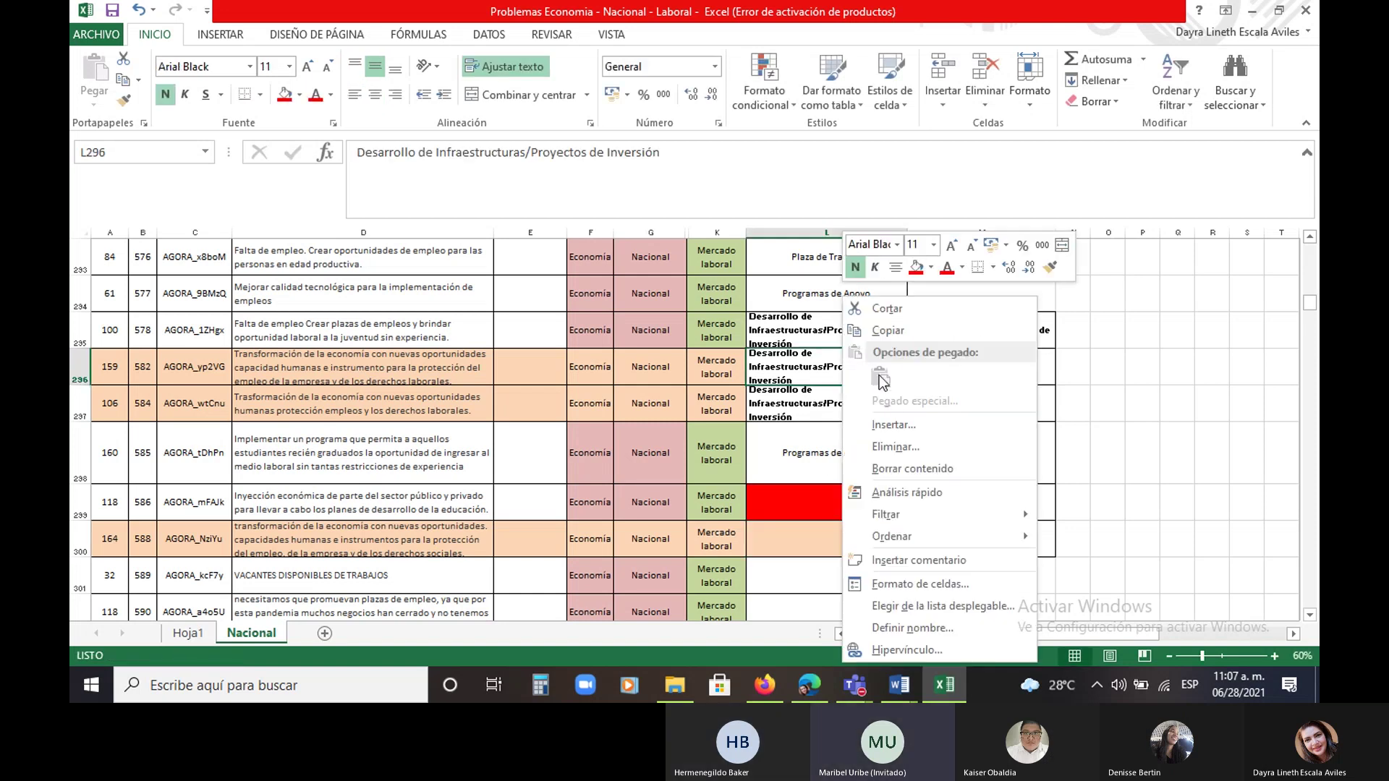
click(892, 330)
click(819, 532)
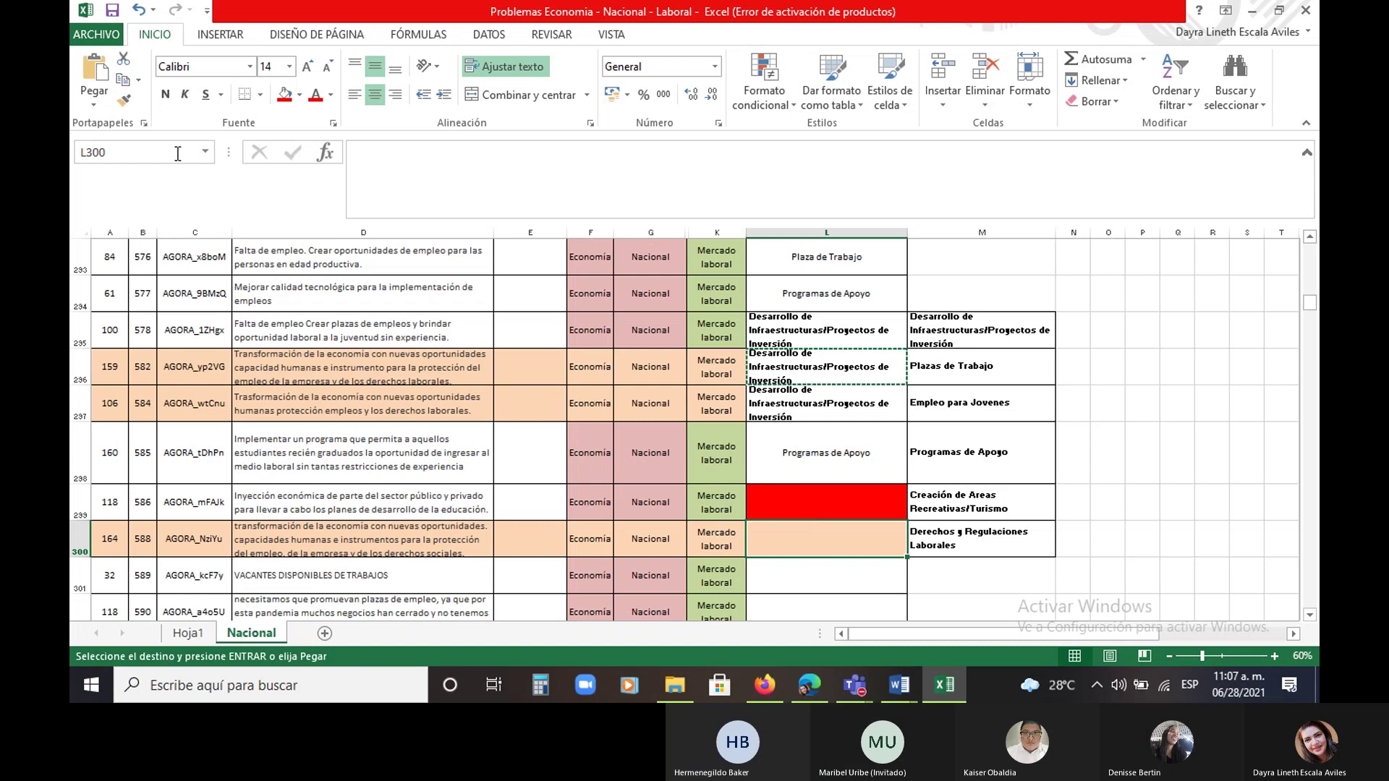
click(94, 70)
click(805, 584)
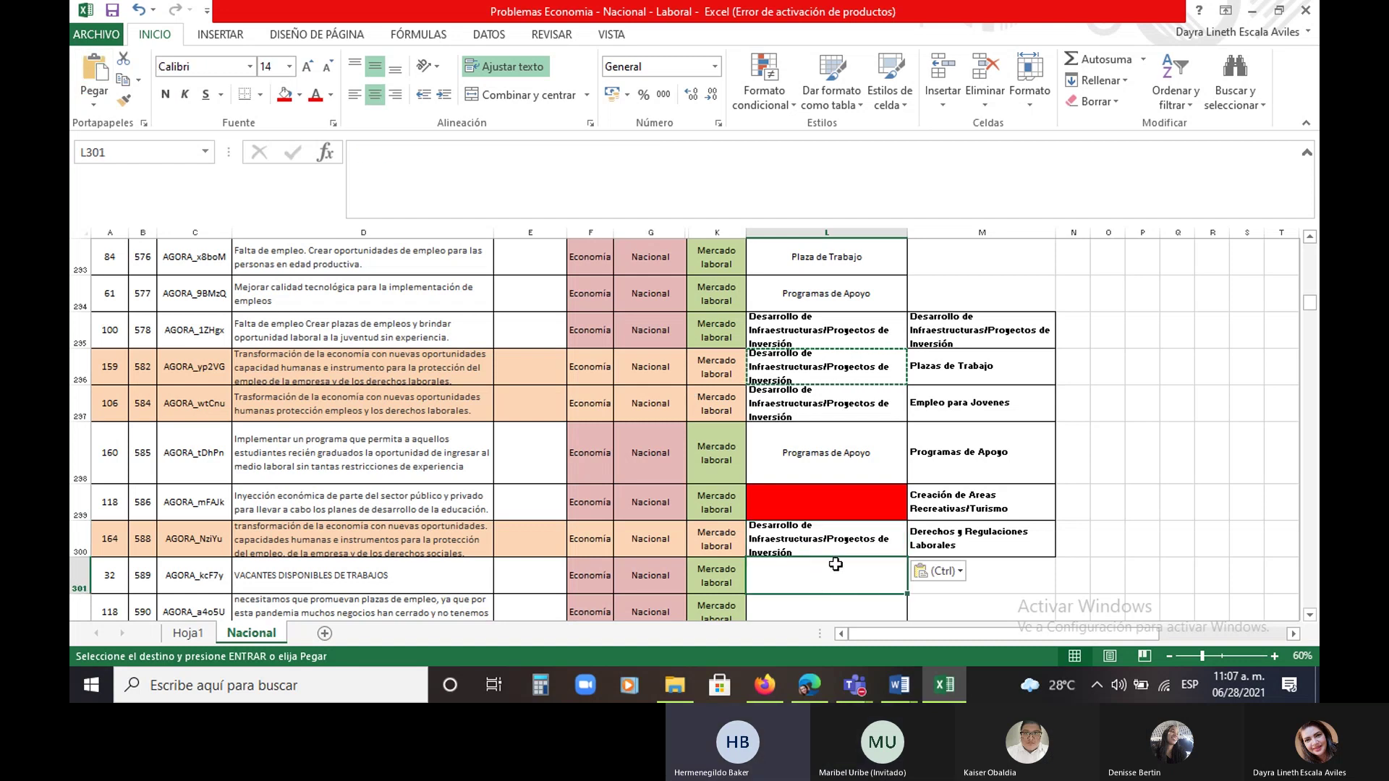
Move the category reference list from M295:M300 down to M301:M306, beside the proposals still lacking a category
scroll(888, 559, down, 1)
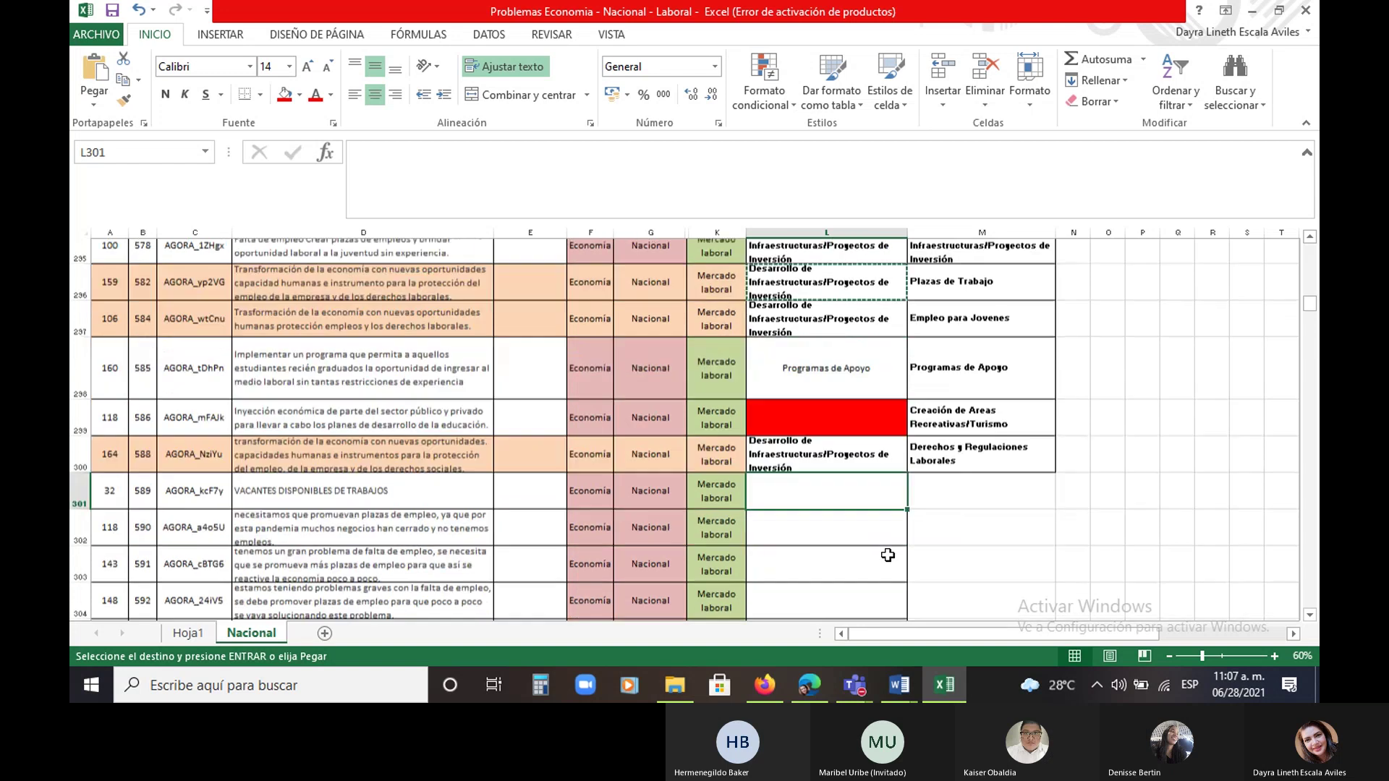
scroll(959, 485, up, 3)
scroll(959, 485, down, 1)
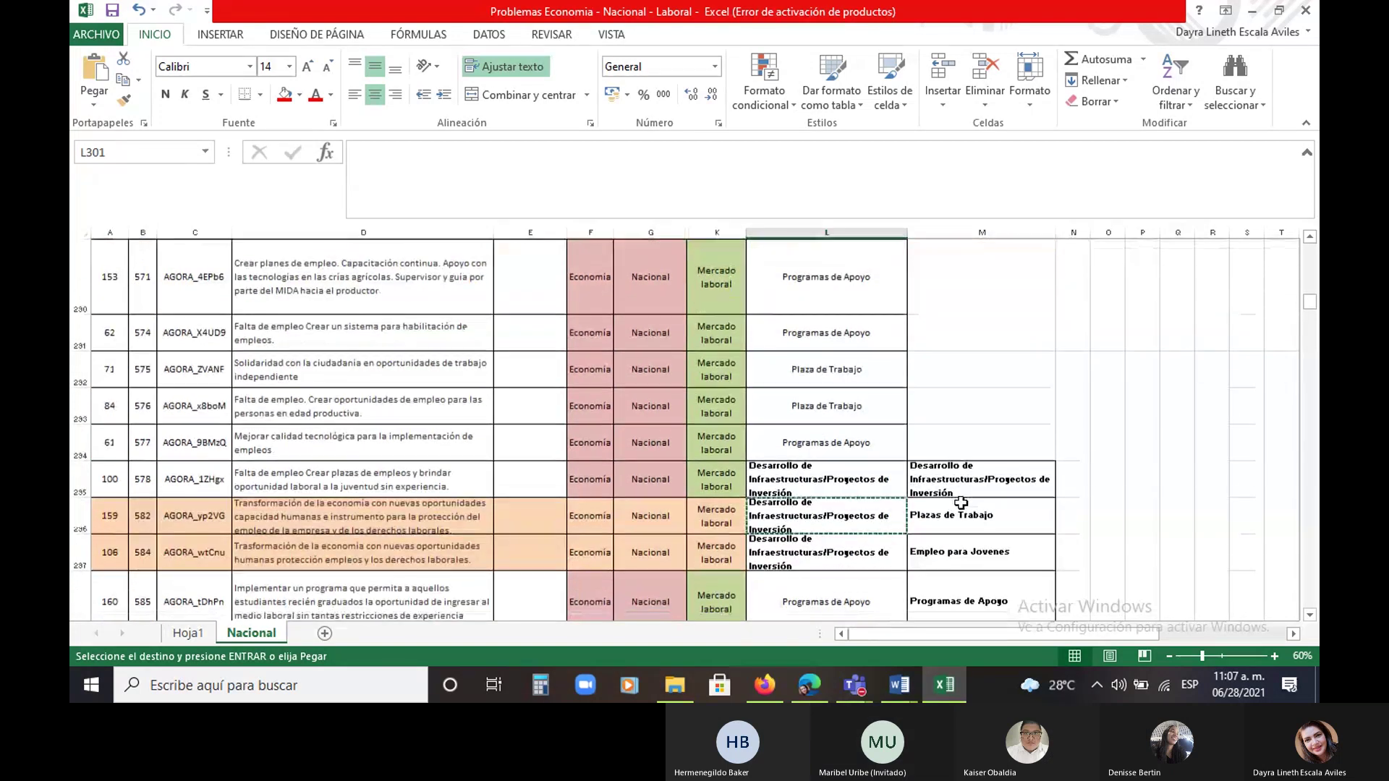
drag(982, 477, 982, 550)
drag(959, 631, 959, 387)
right_click(957, 394)
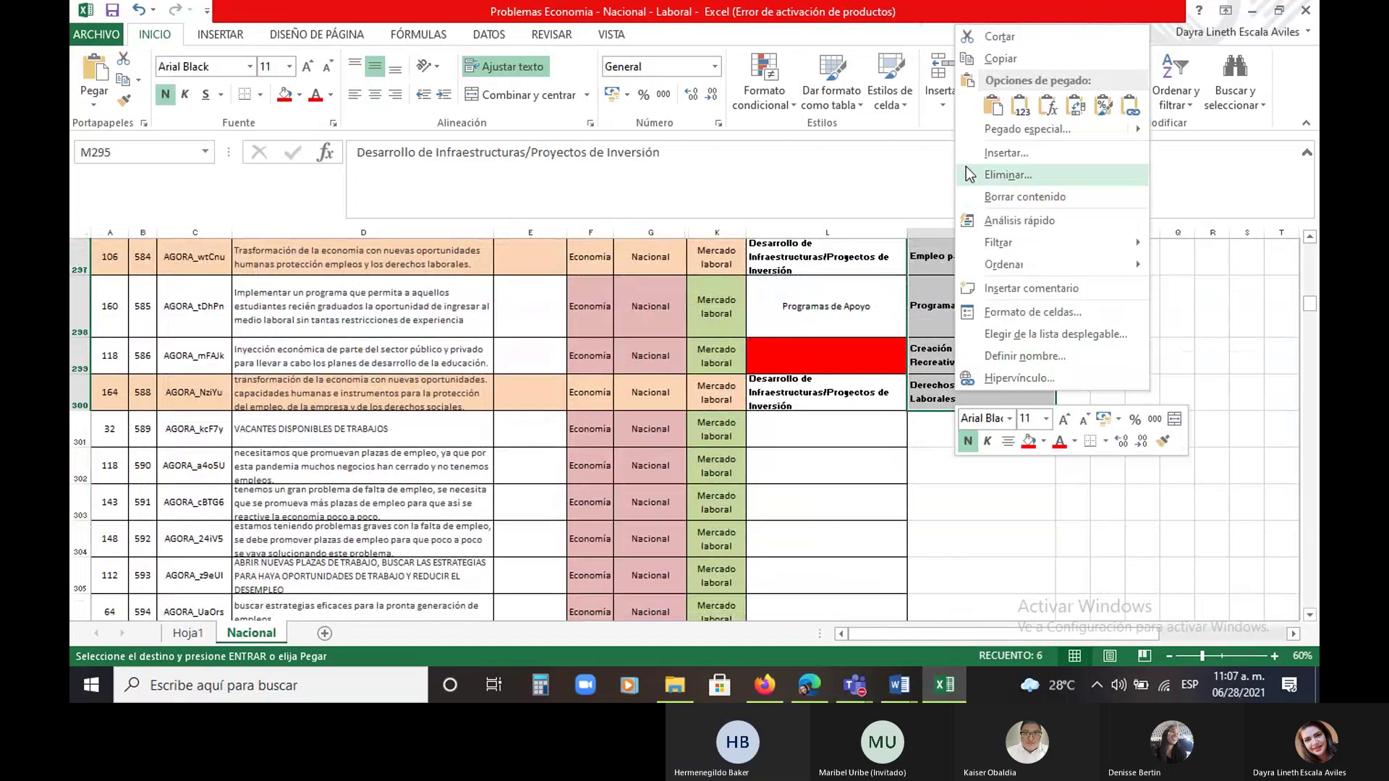
click(1003, 56)
scroll(979, 403, down, 2)
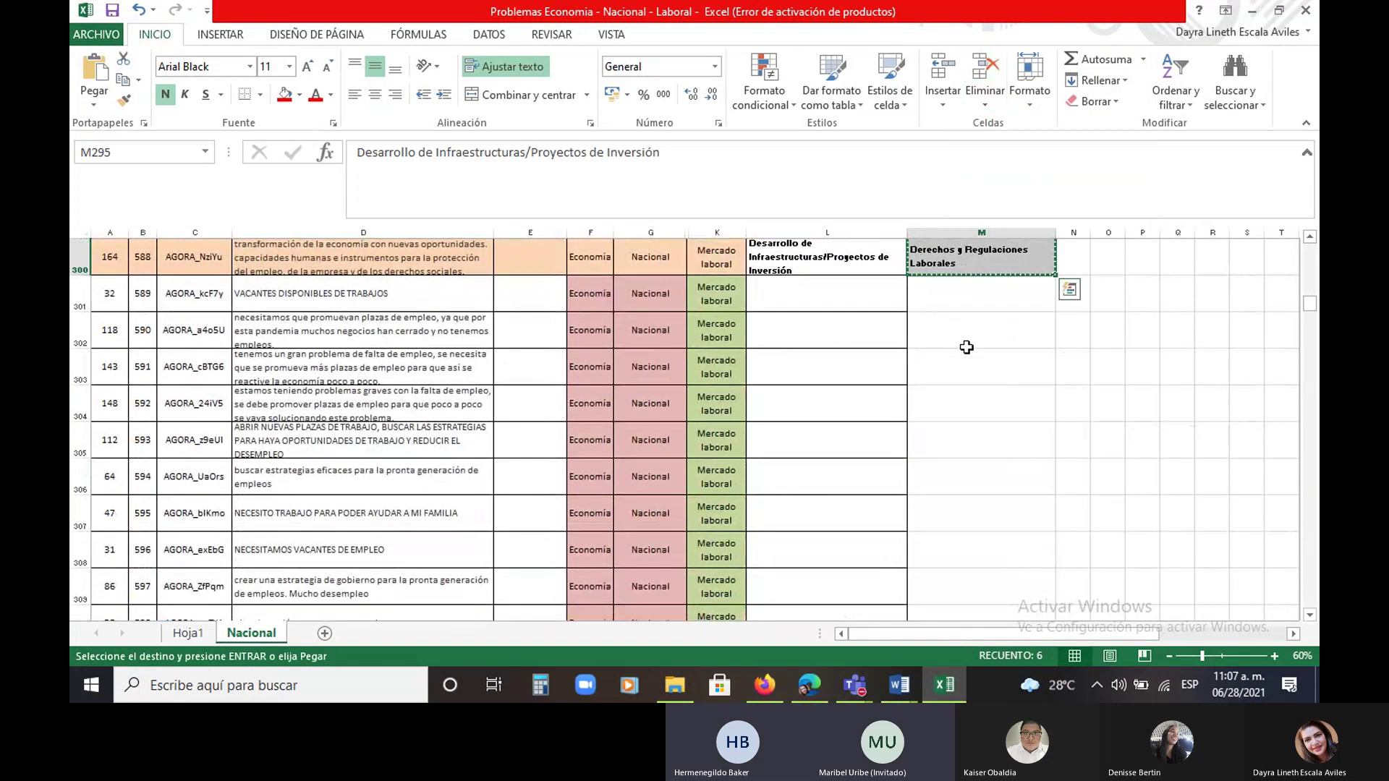
click(947, 303)
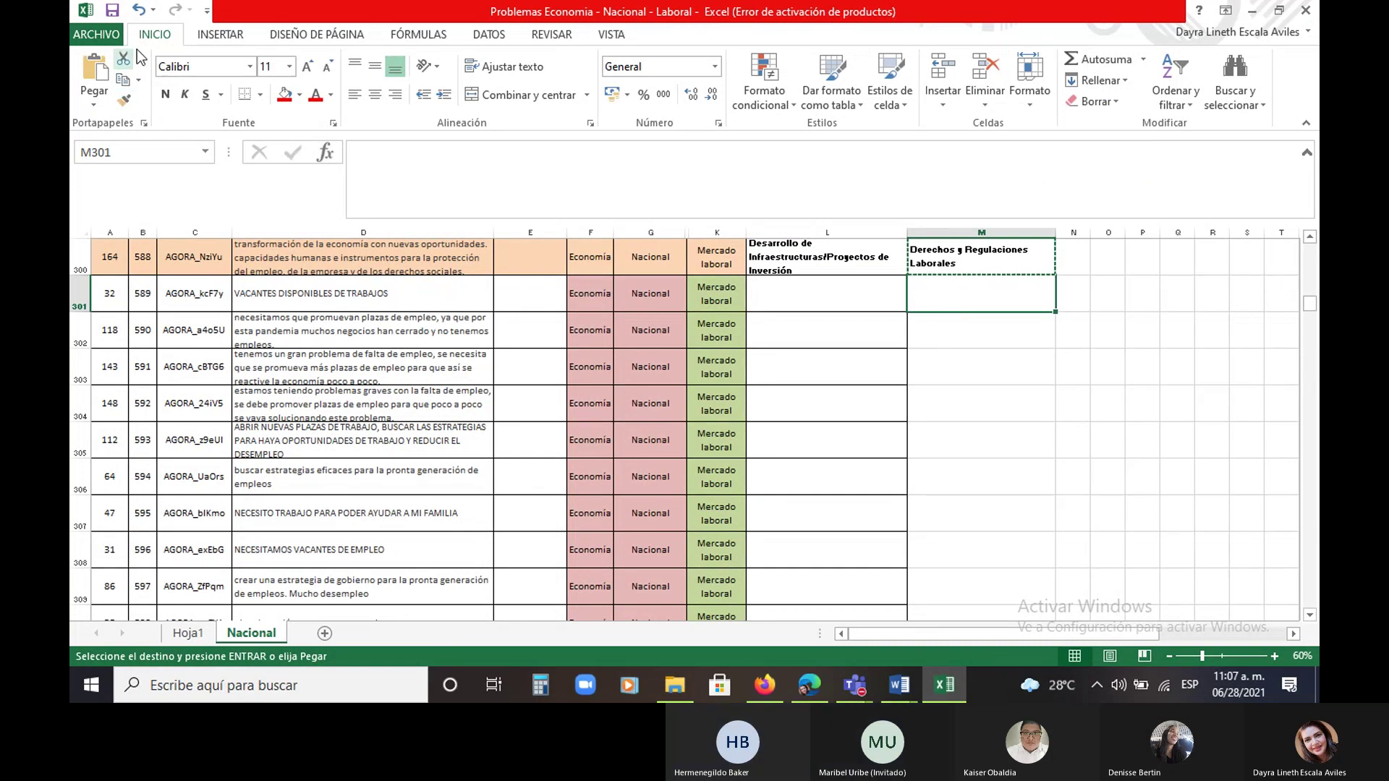
click(93, 71)
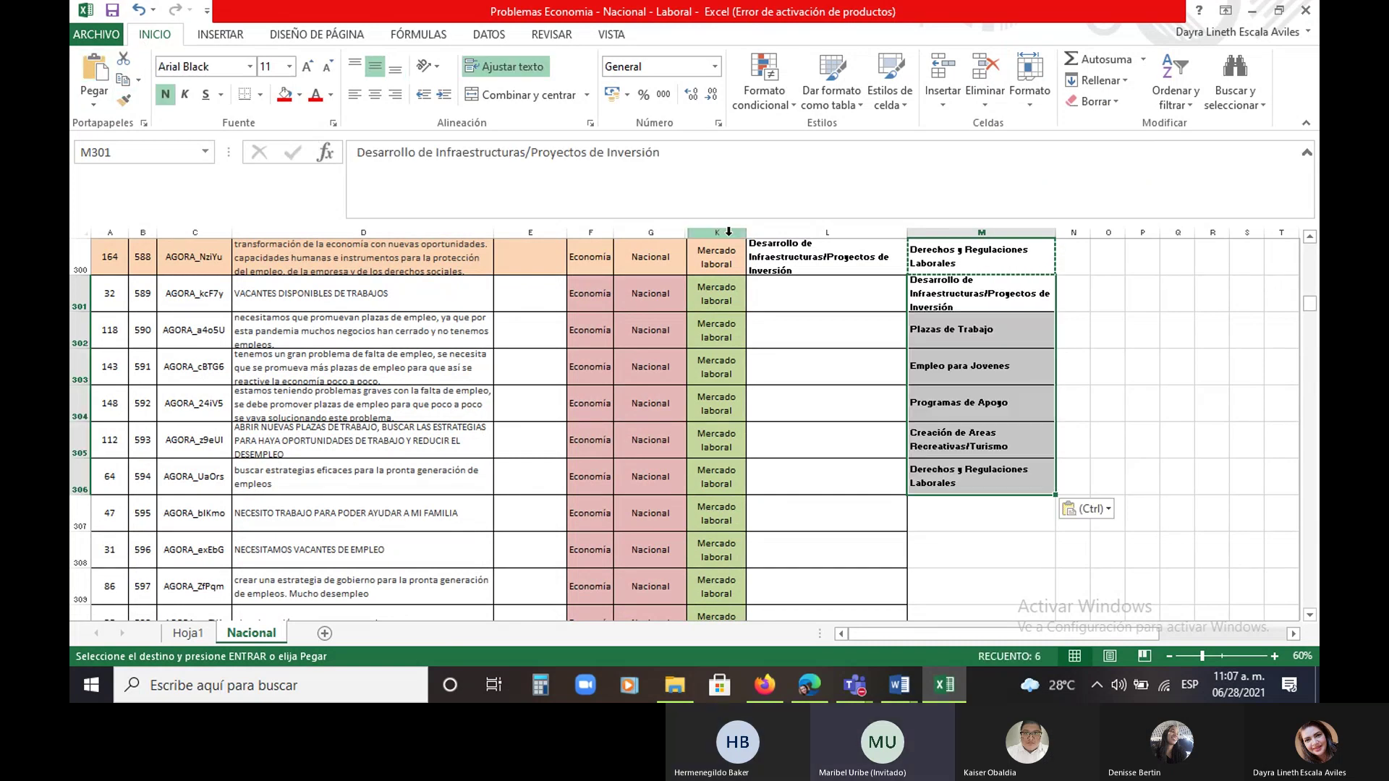
drag(973, 262, 927, 389)
key(Delete)
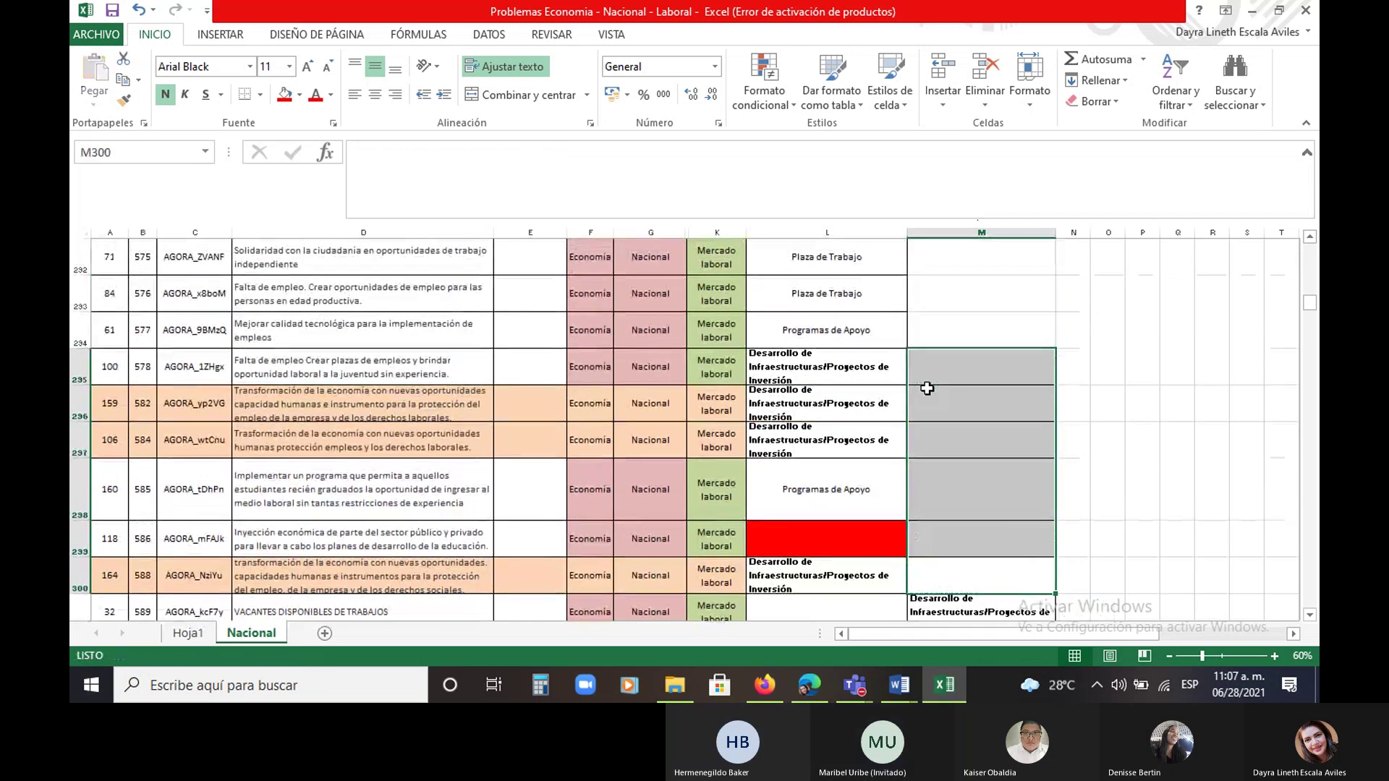
Enter Plaza de Trabajo in L301 as the category for the proposal on available job vacancies
scroll(814, 450, down, 2)
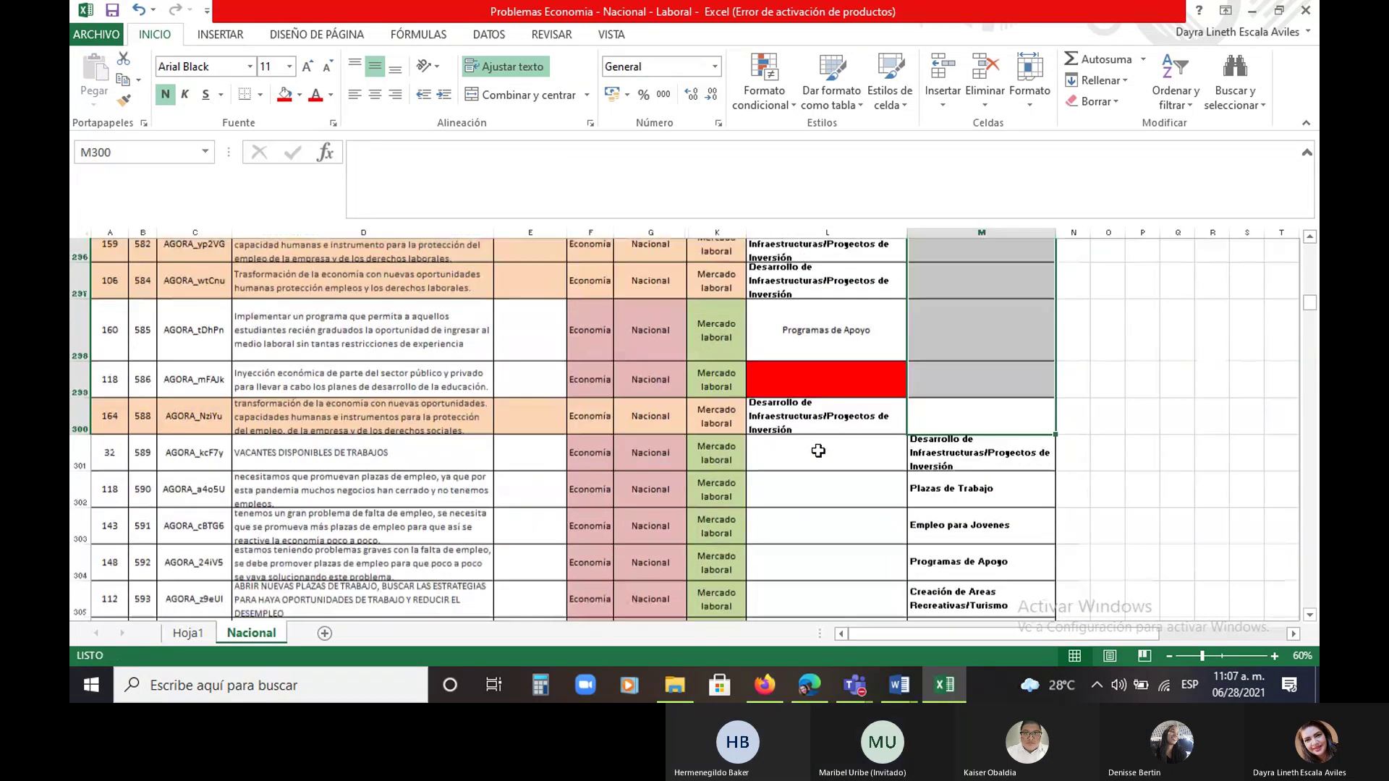
click(823, 386)
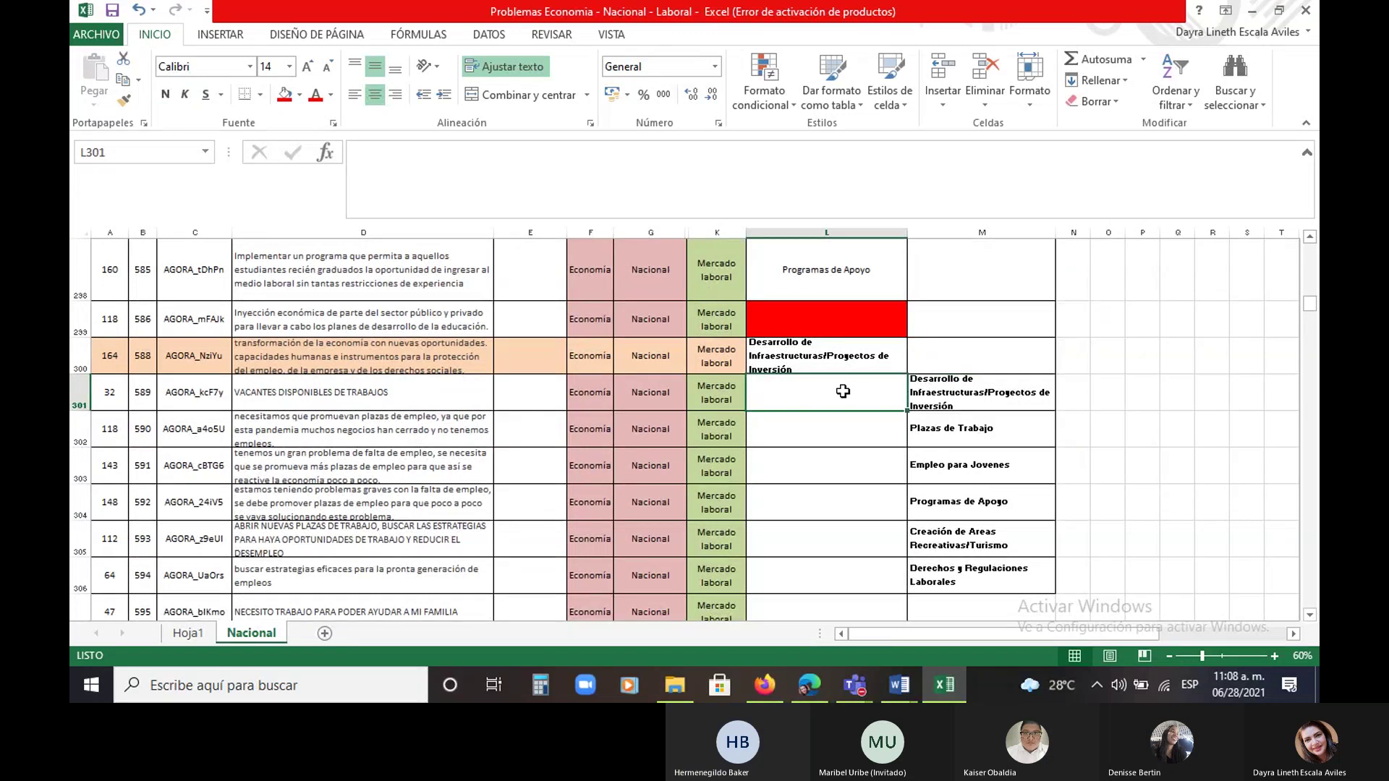
scroll(840, 391, up, 1)
scroll(841, 388, down, 2)
scroll(839, 387, up, 1)
text(p)
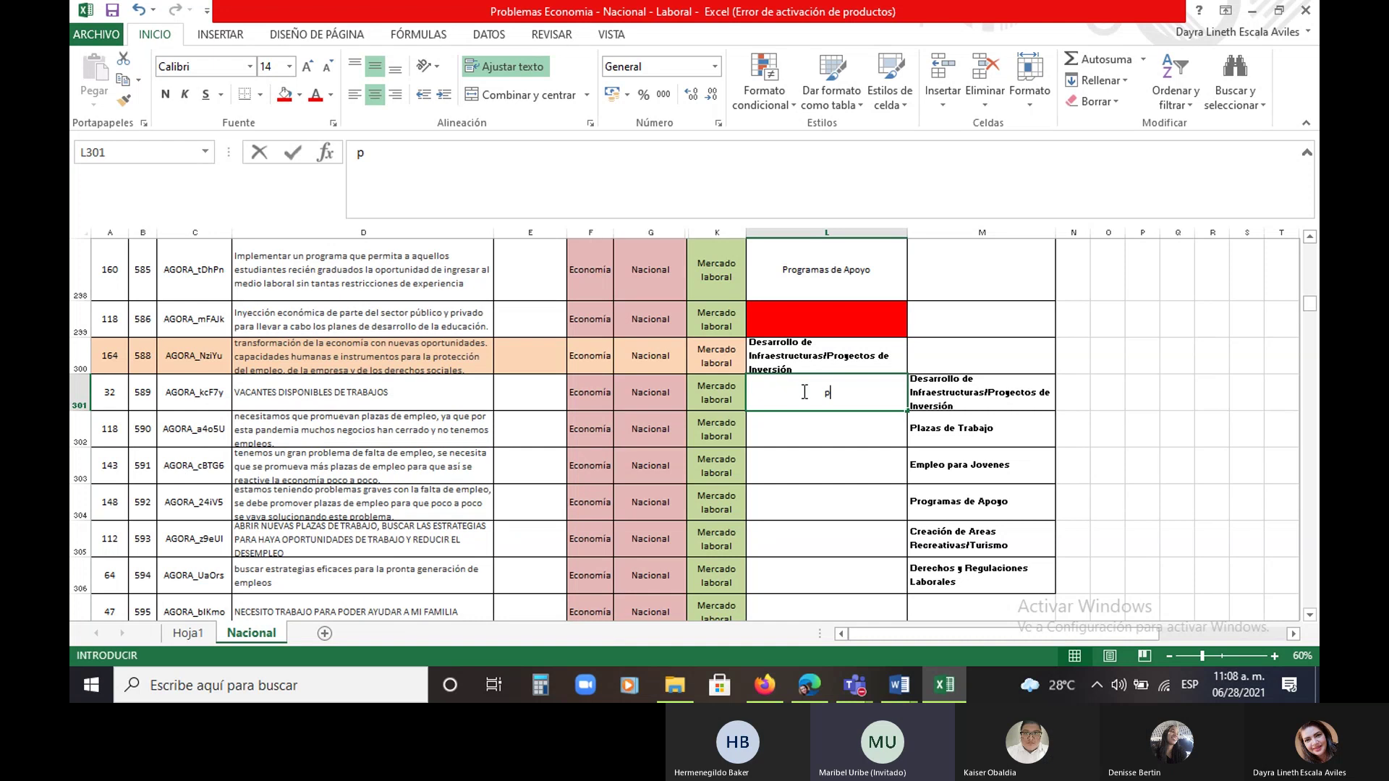
text(laza de)
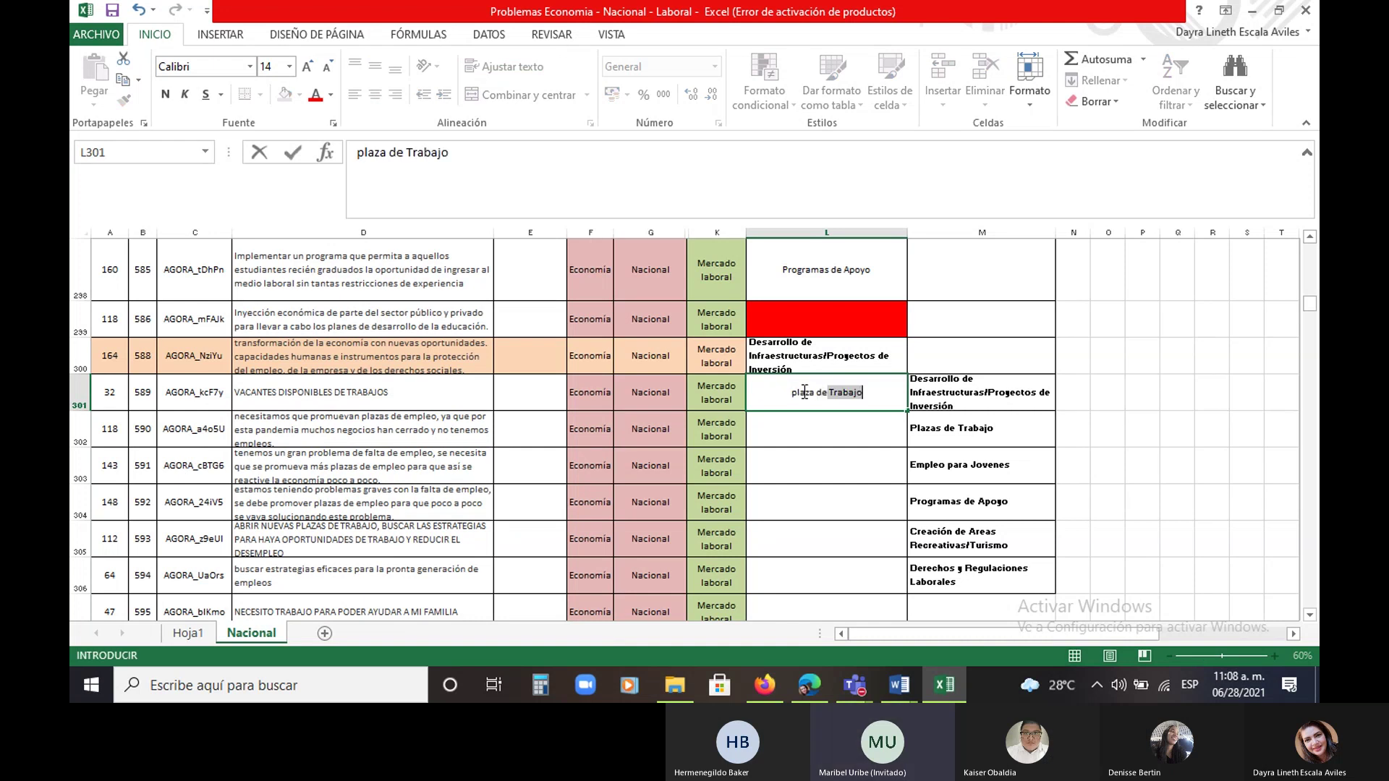
key(Return)
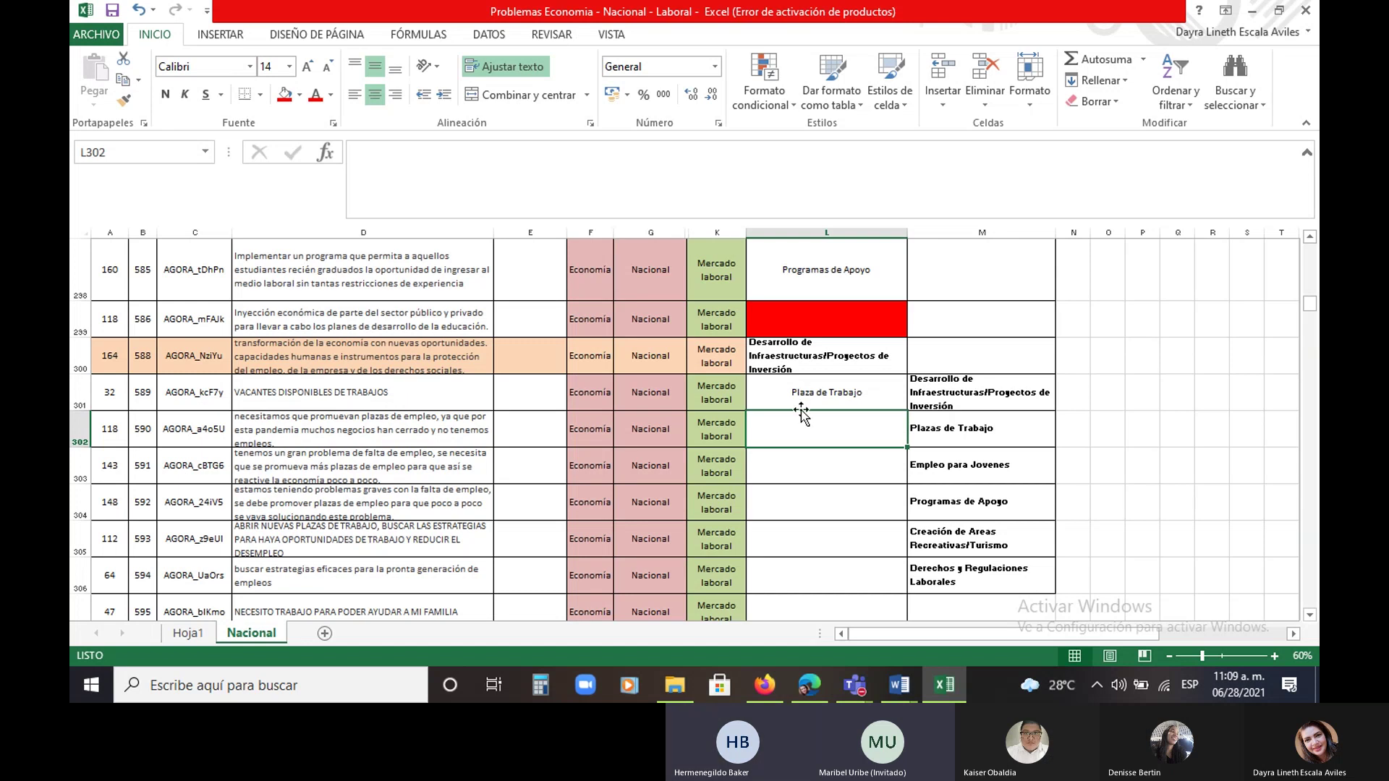
click(779, 347)
key(ctrl+c)
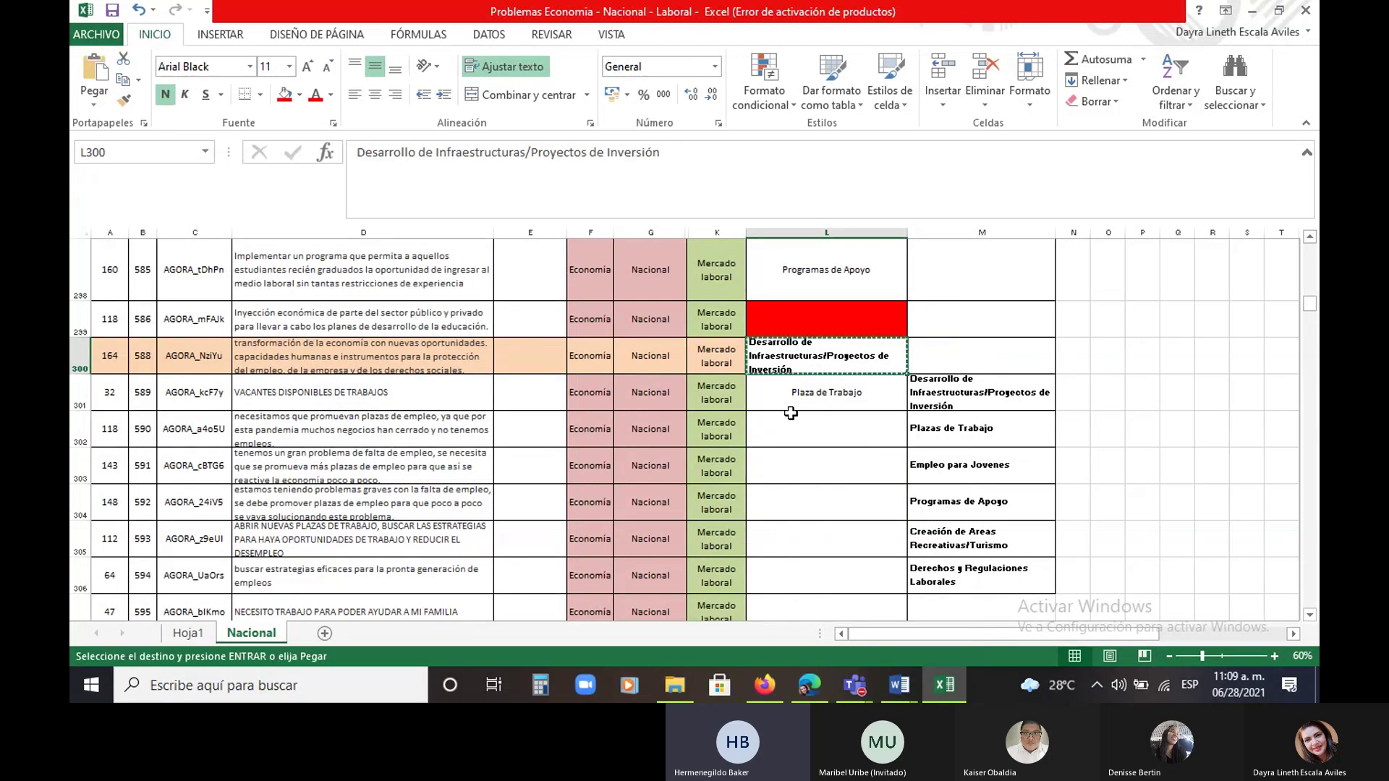
click(787, 431)
click(92, 72)
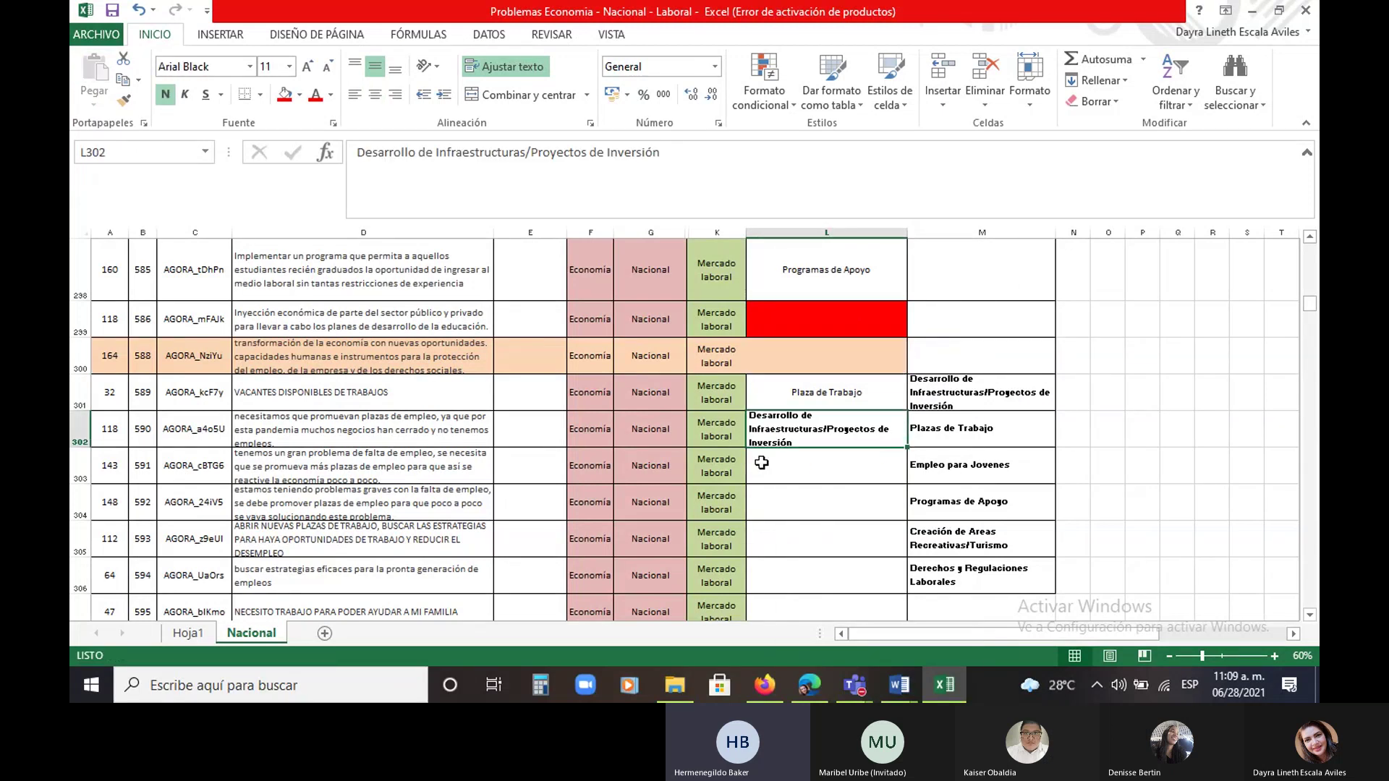
click(139, 10)
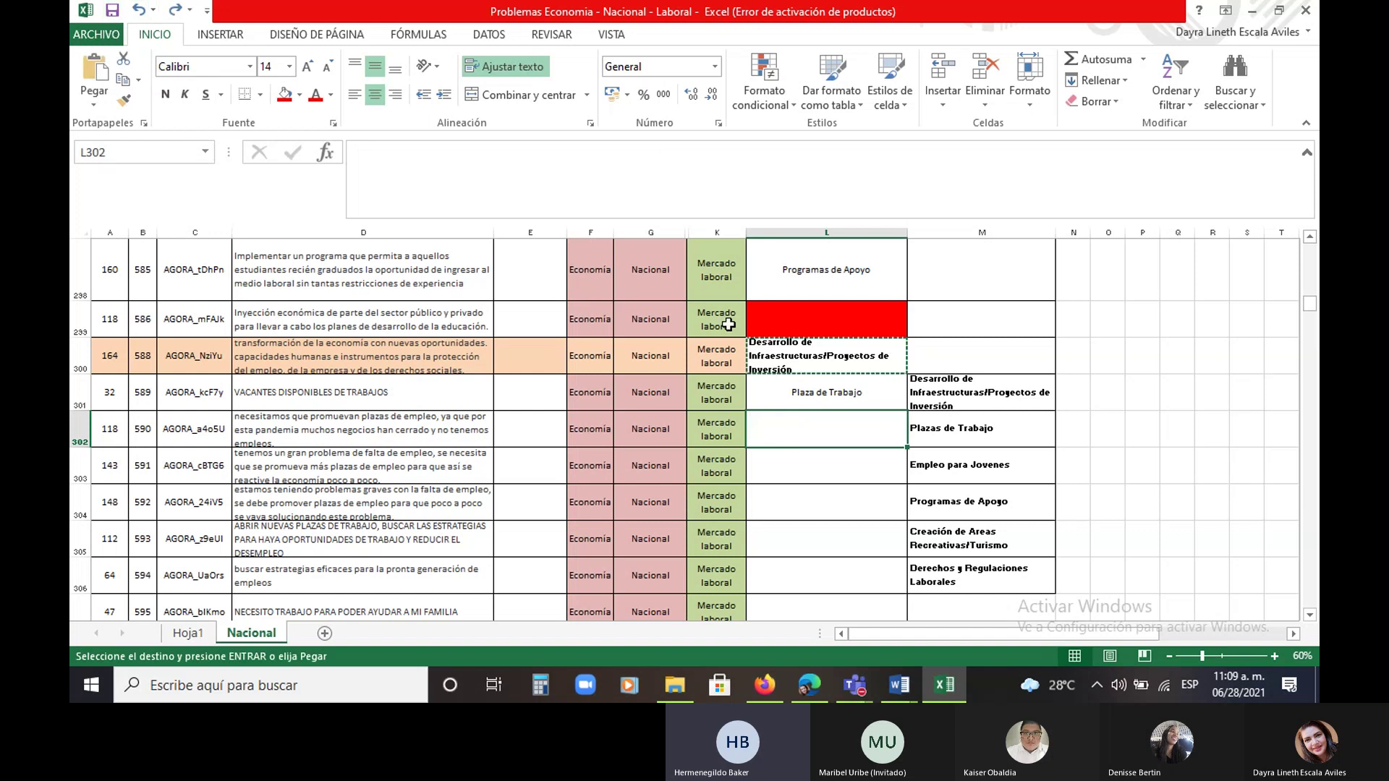
Copy the category Desarrollo de Infraestructuras/Proyectos de Inversión from L300 into L302 for the proposal on promoting jobs after the pandemic
click(781, 365)
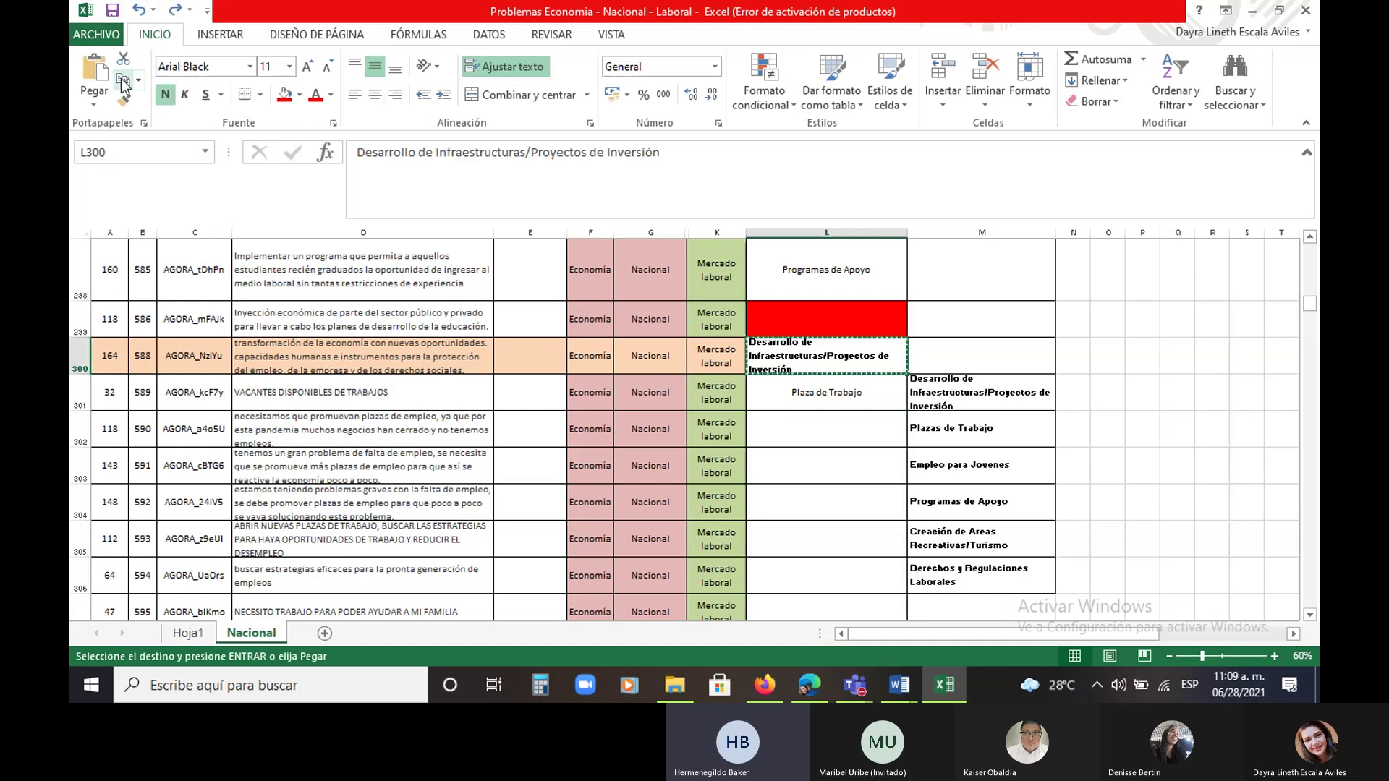
click(849, 446)
key(ctrl+v)
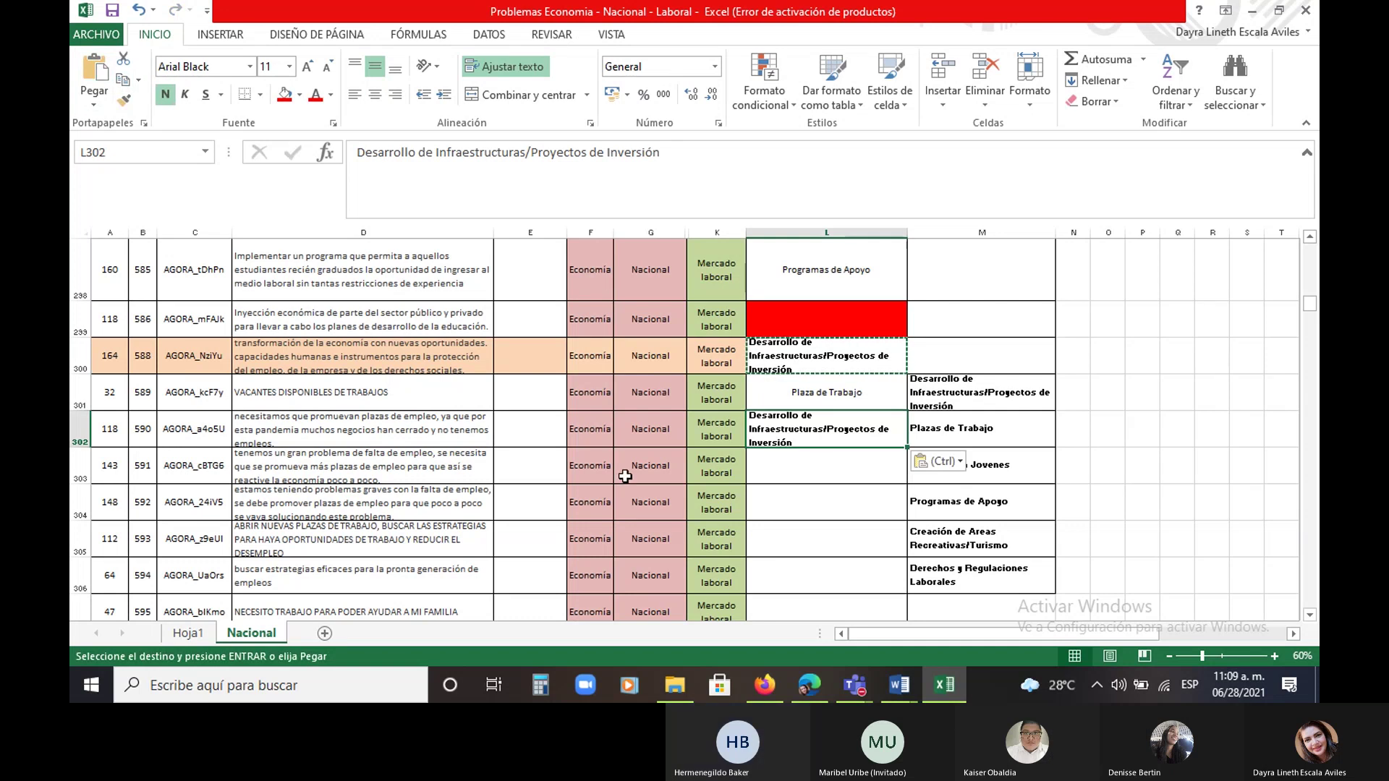
Enlarge row 303 to fit its proposal text and fill L303 with Desarrollo de Infraestructuras/Proyectos de Inversión from L302
drag(85, 483, 86, 511)
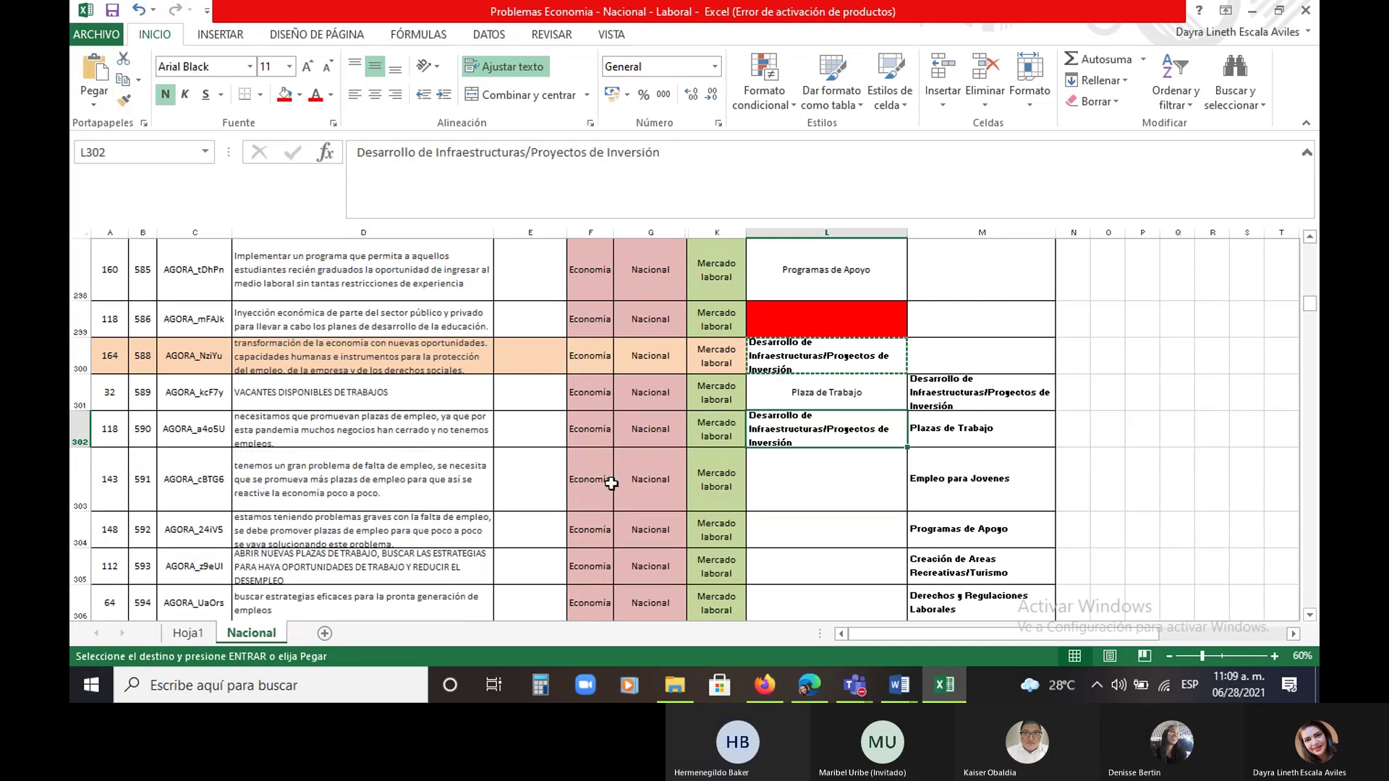
click(793, 481)
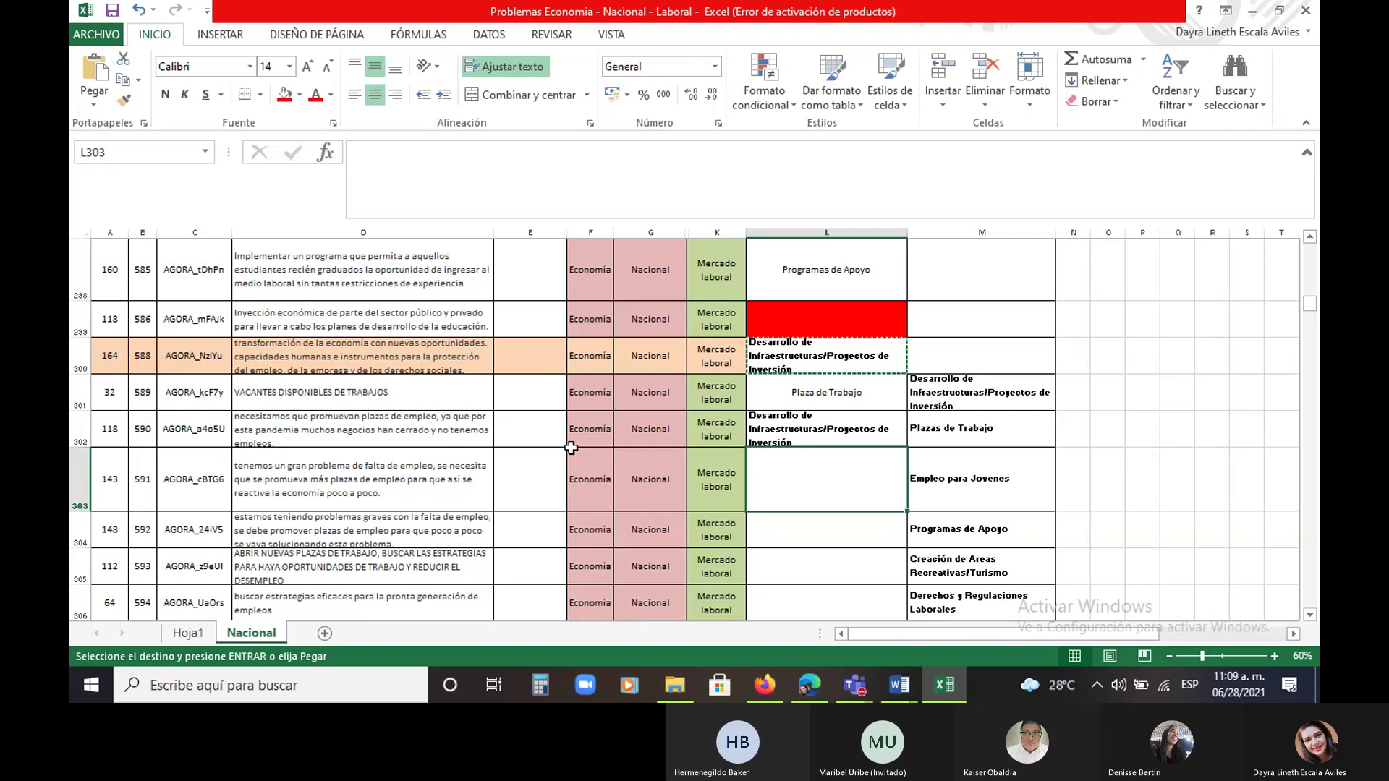
click(469, 485)
click(831, 454)
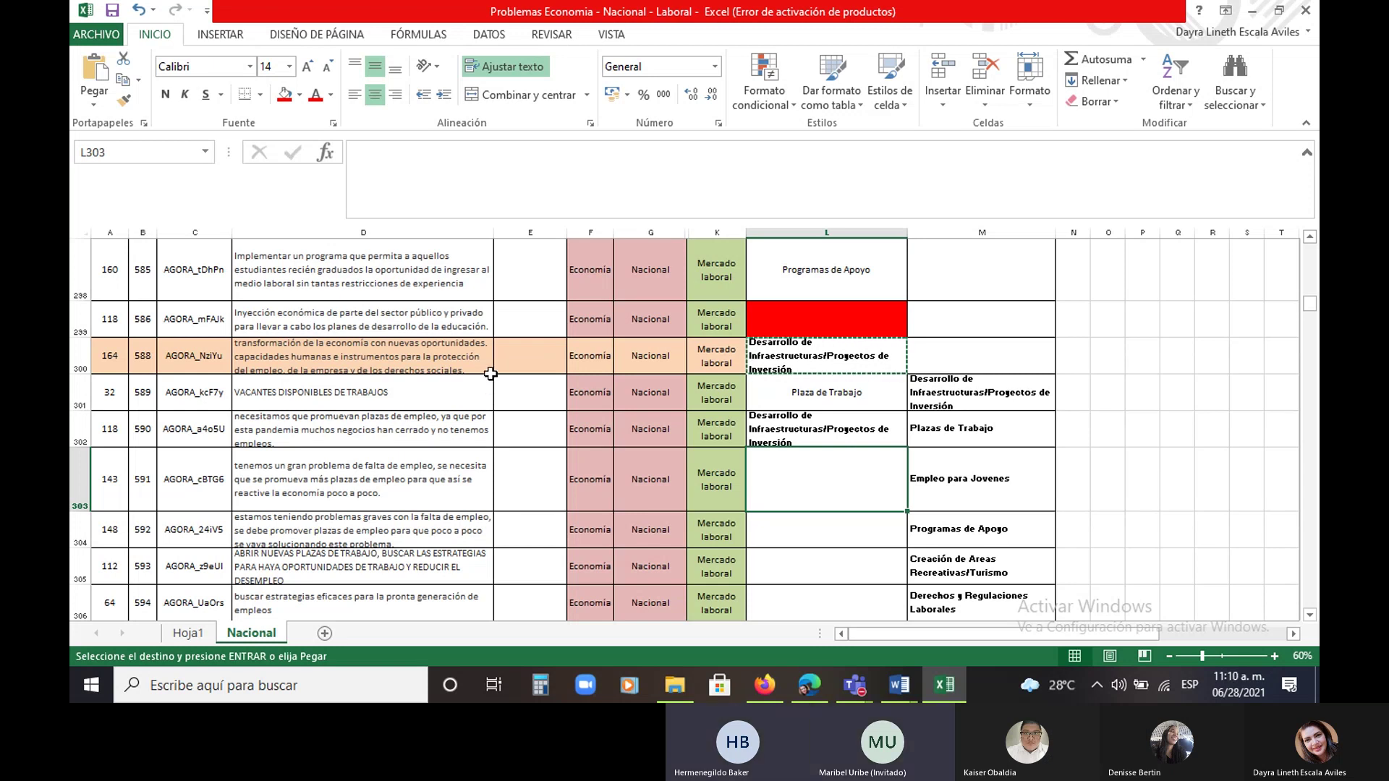
click(796, 422)
drag(908, 448, 885, 495)
Make row 304 taller to fit its proposal text and extend the Desarrollo de Infraestructuras/Proyectos de Inversión category from L303 into L304
click(798, 523)
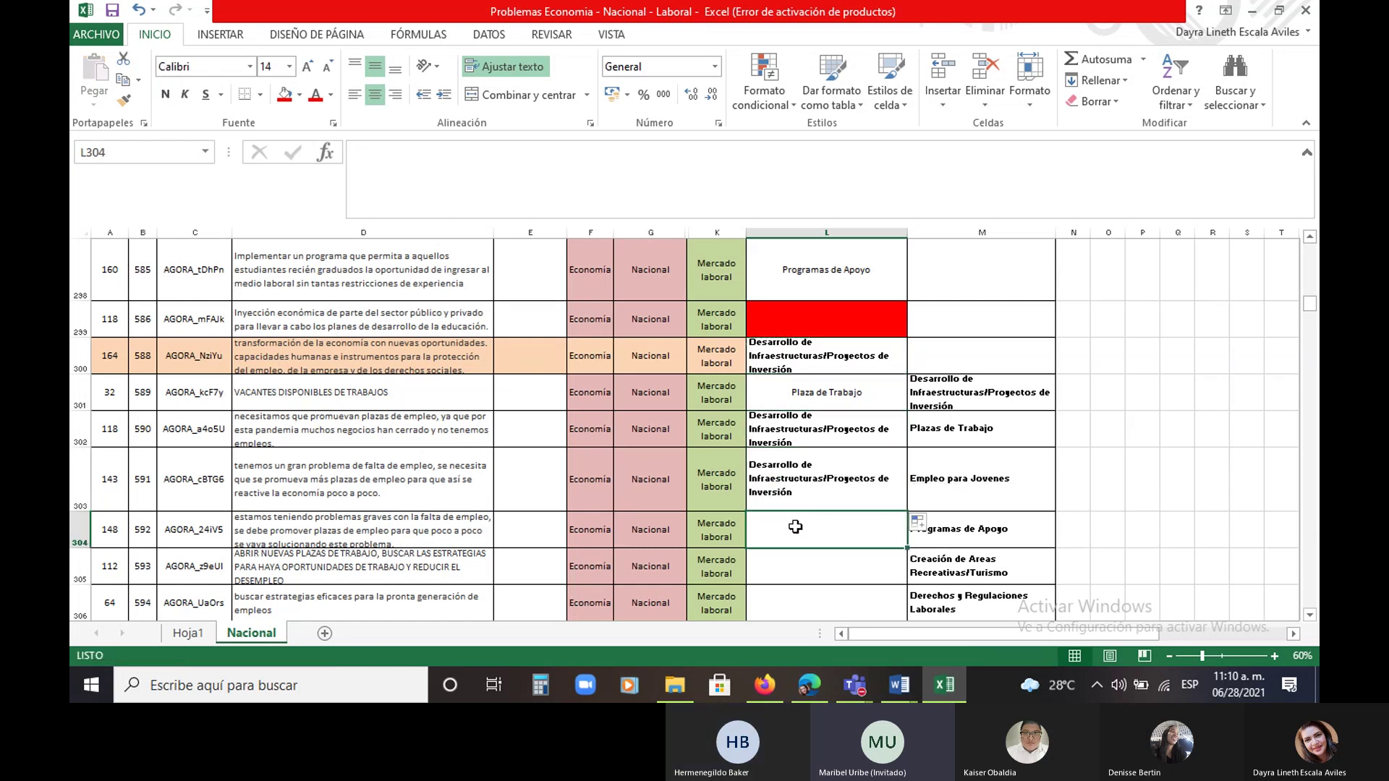
scroll(796, 527, down, 1)
scroll(579, 423, up, 1)
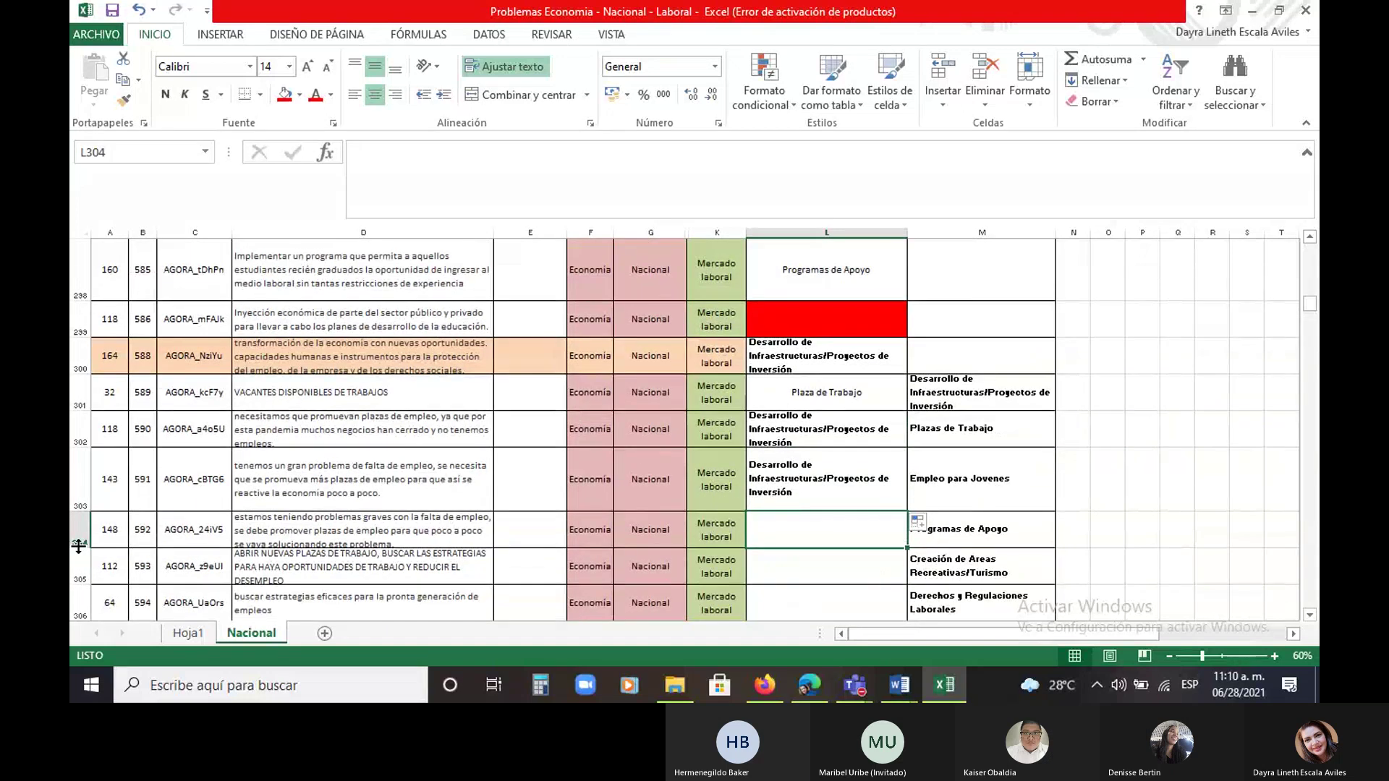
drag(93, 548, 92, 566)
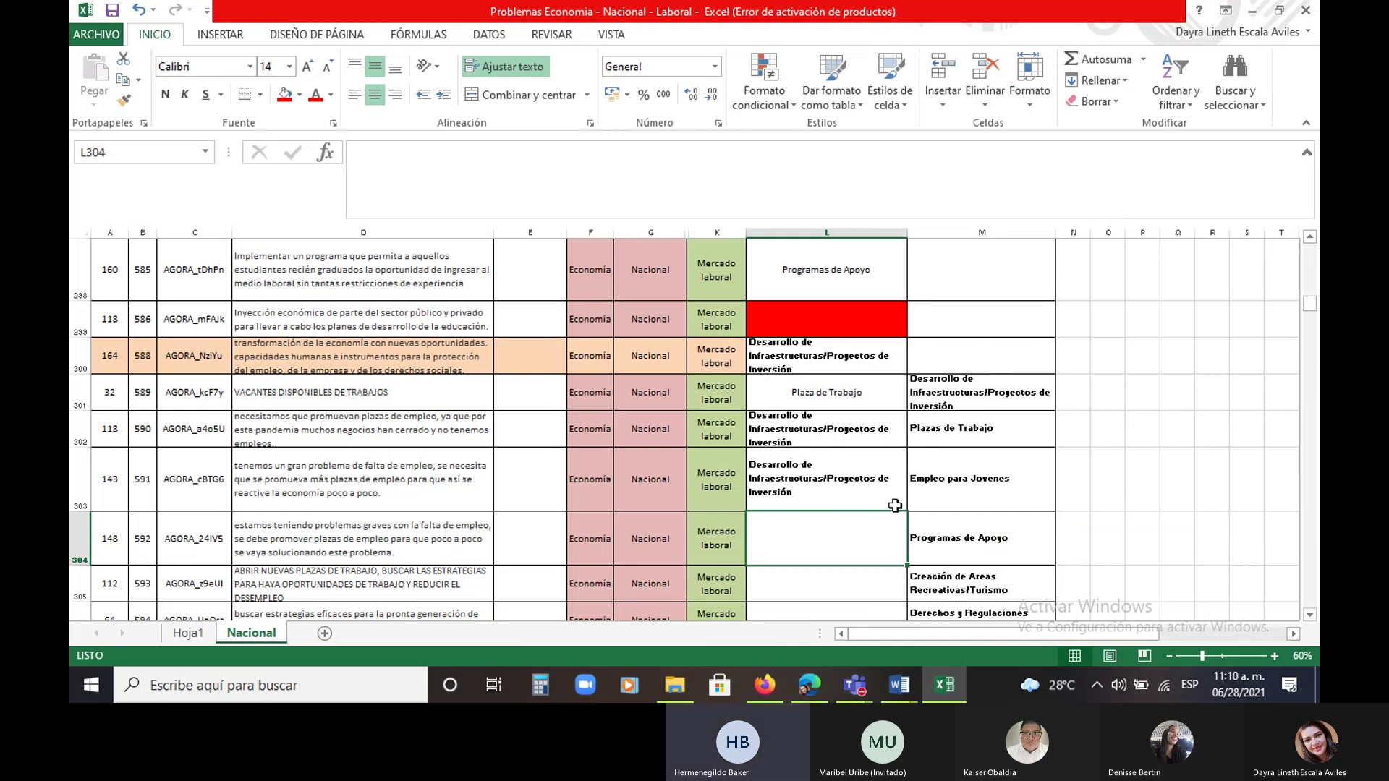
scroll(895, 505, down, 1)
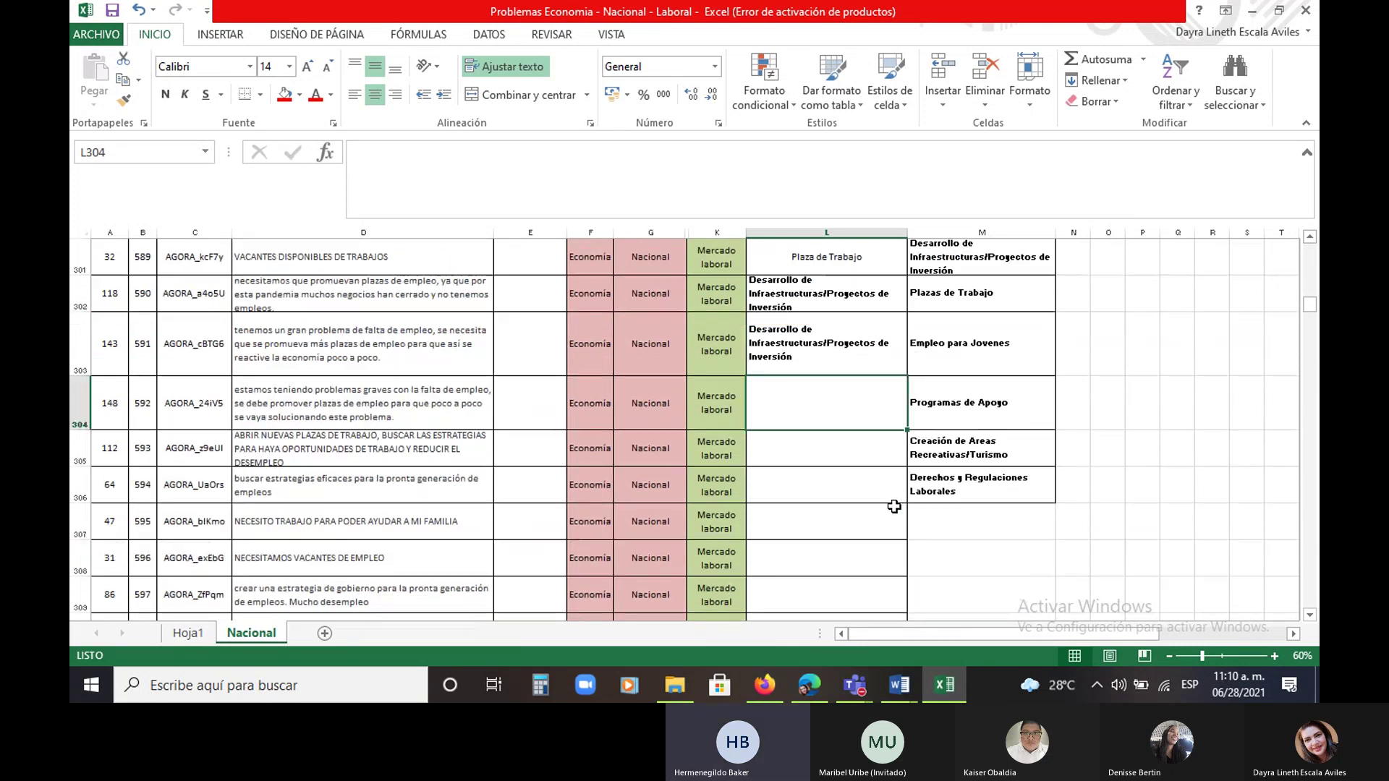
click(832, 344)
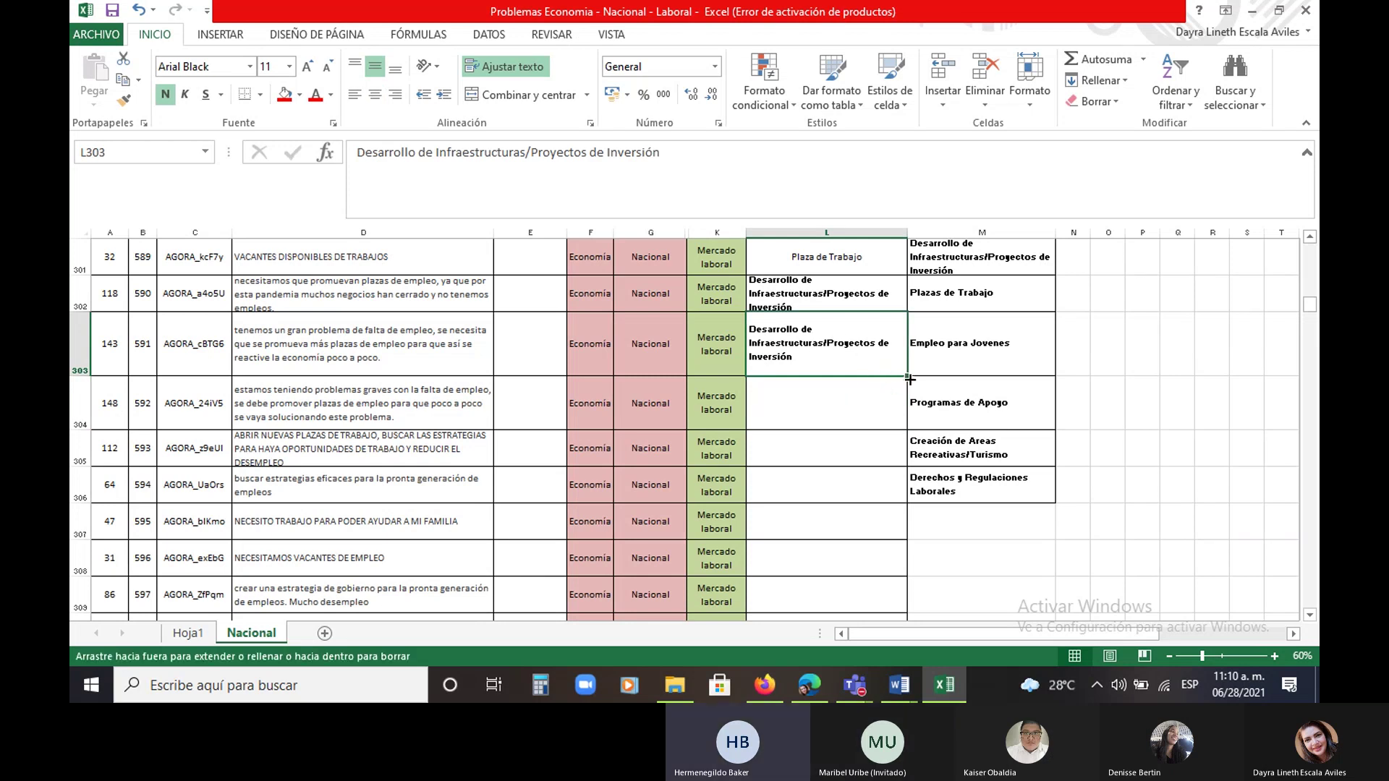
drag(907, 378, 906, 428)
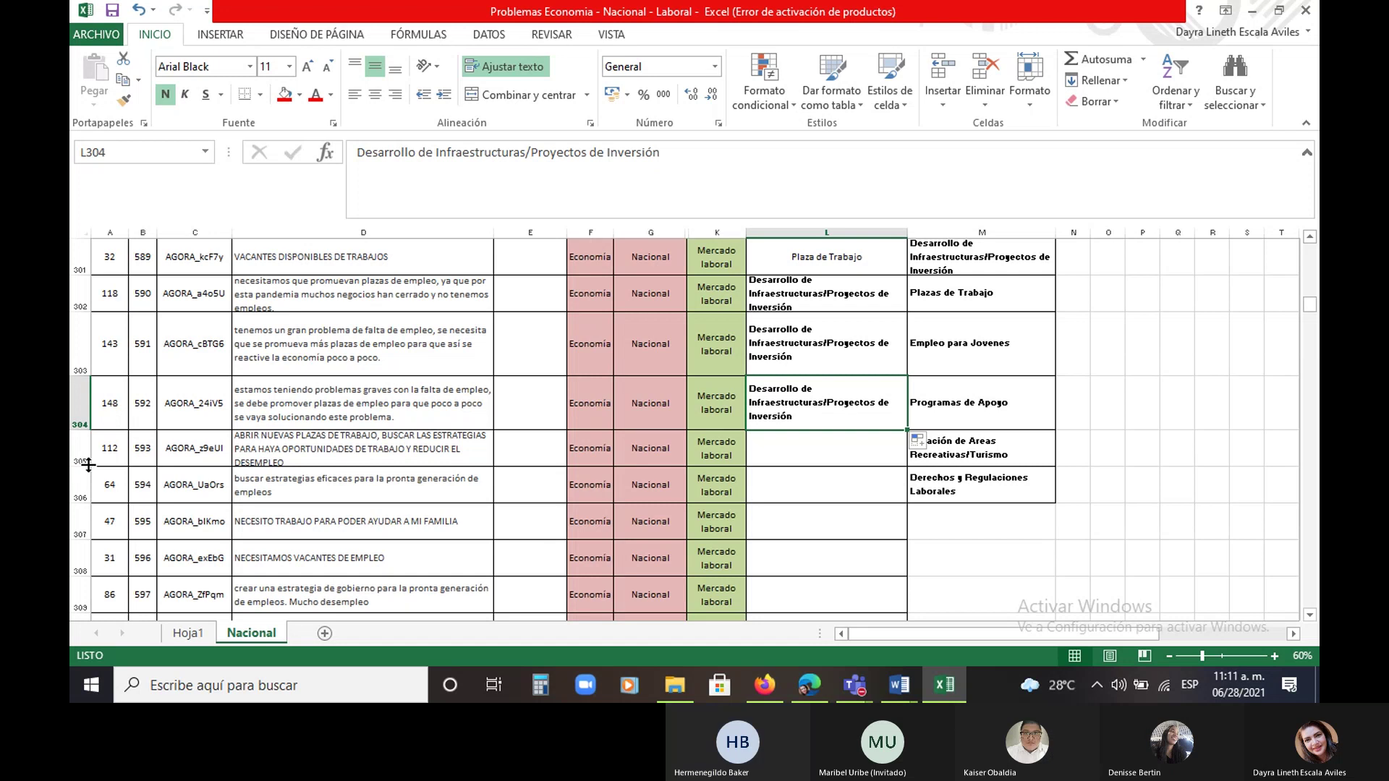
Heighten row 305 to fit its text and fill L305 with Desarrollo de Infraestructuras/Proyectos de Inversión from L304
drag(81, 466, 81, 485)
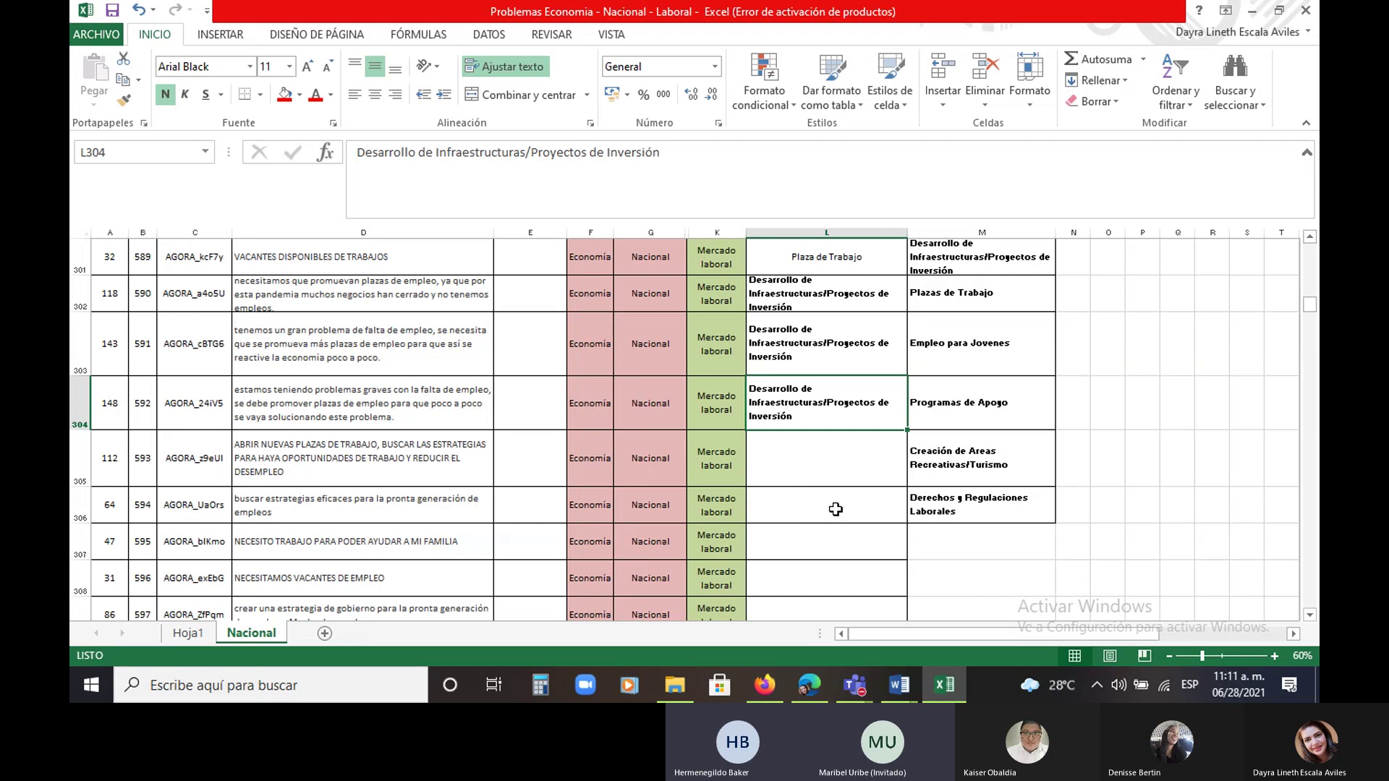
click(780, 469)
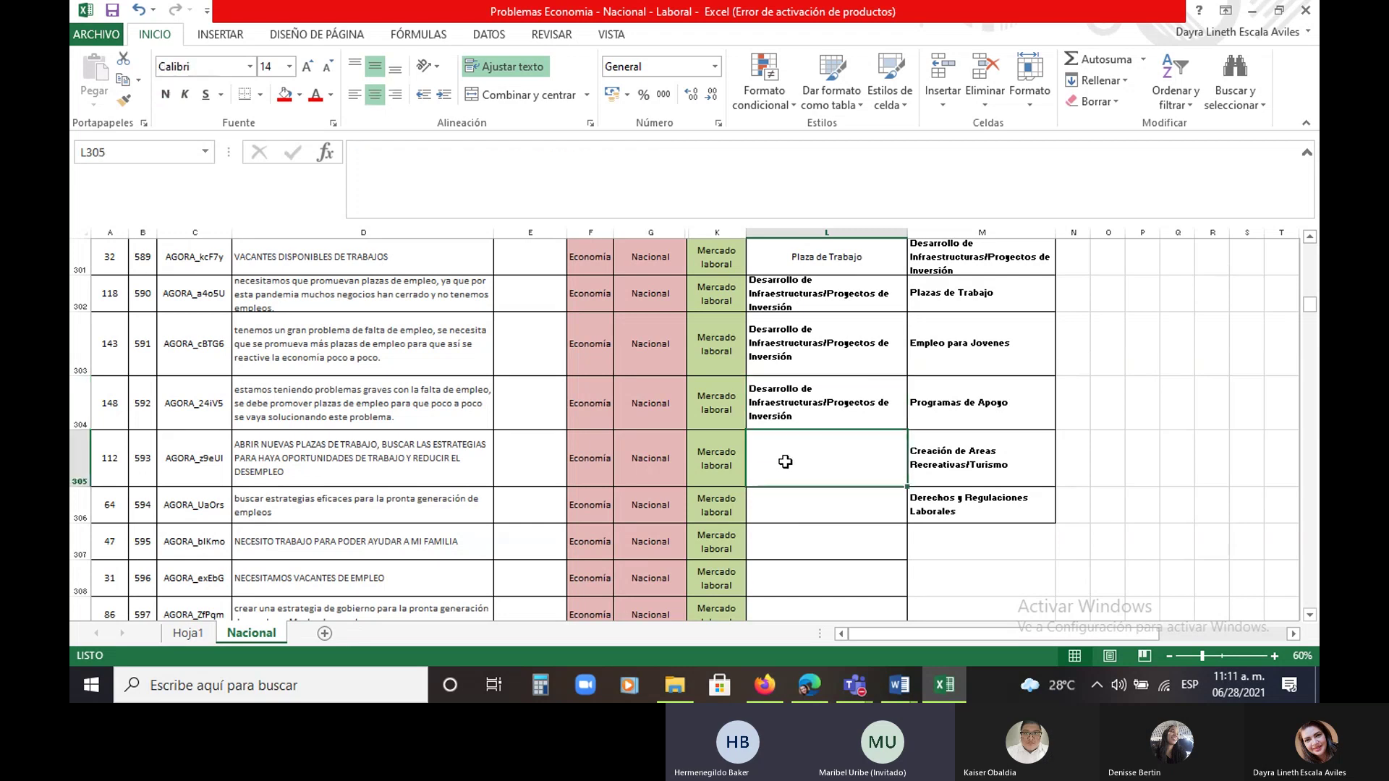
click(813, 418)
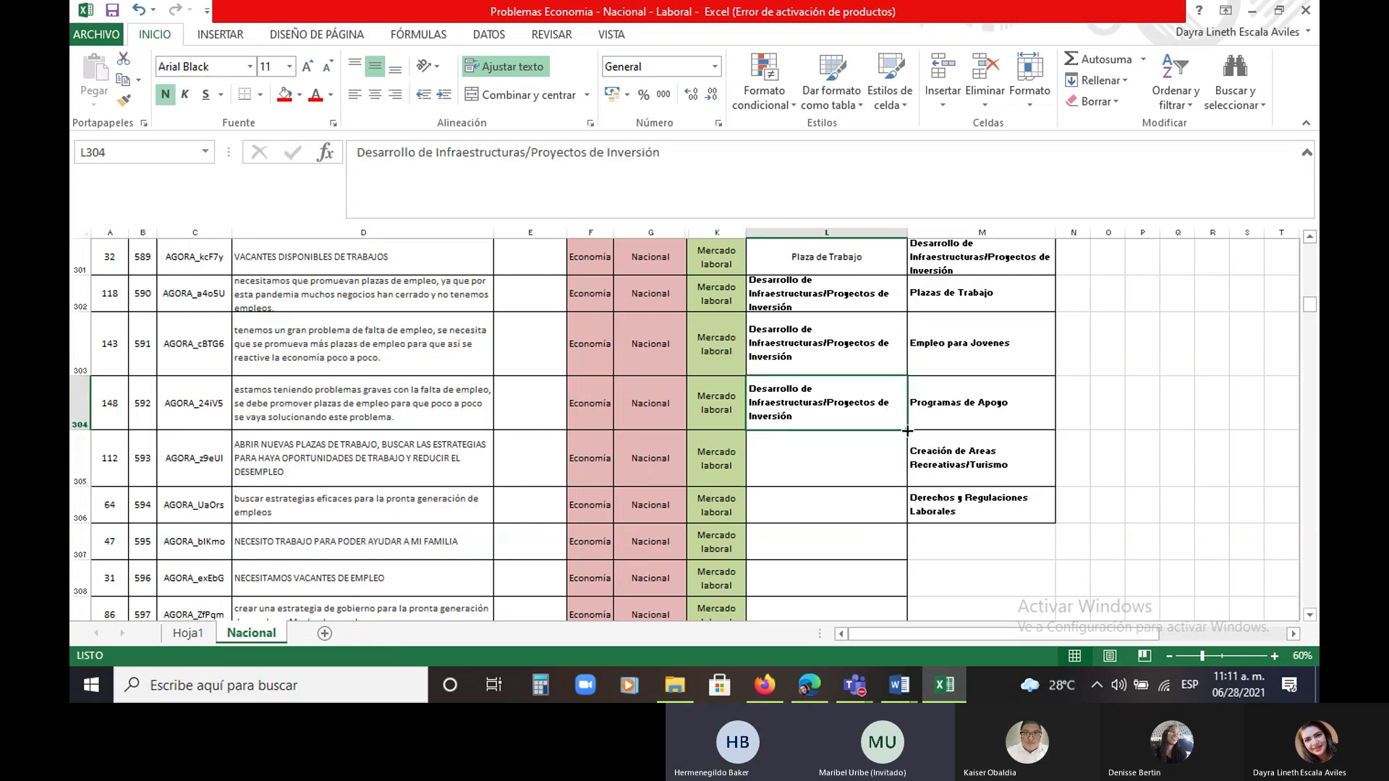
drag(906, 430, 900, 477)
Enter Programas de Apoyo in L306 as the category for the proposal on effective strategies for generating jobs
click(840, 505)
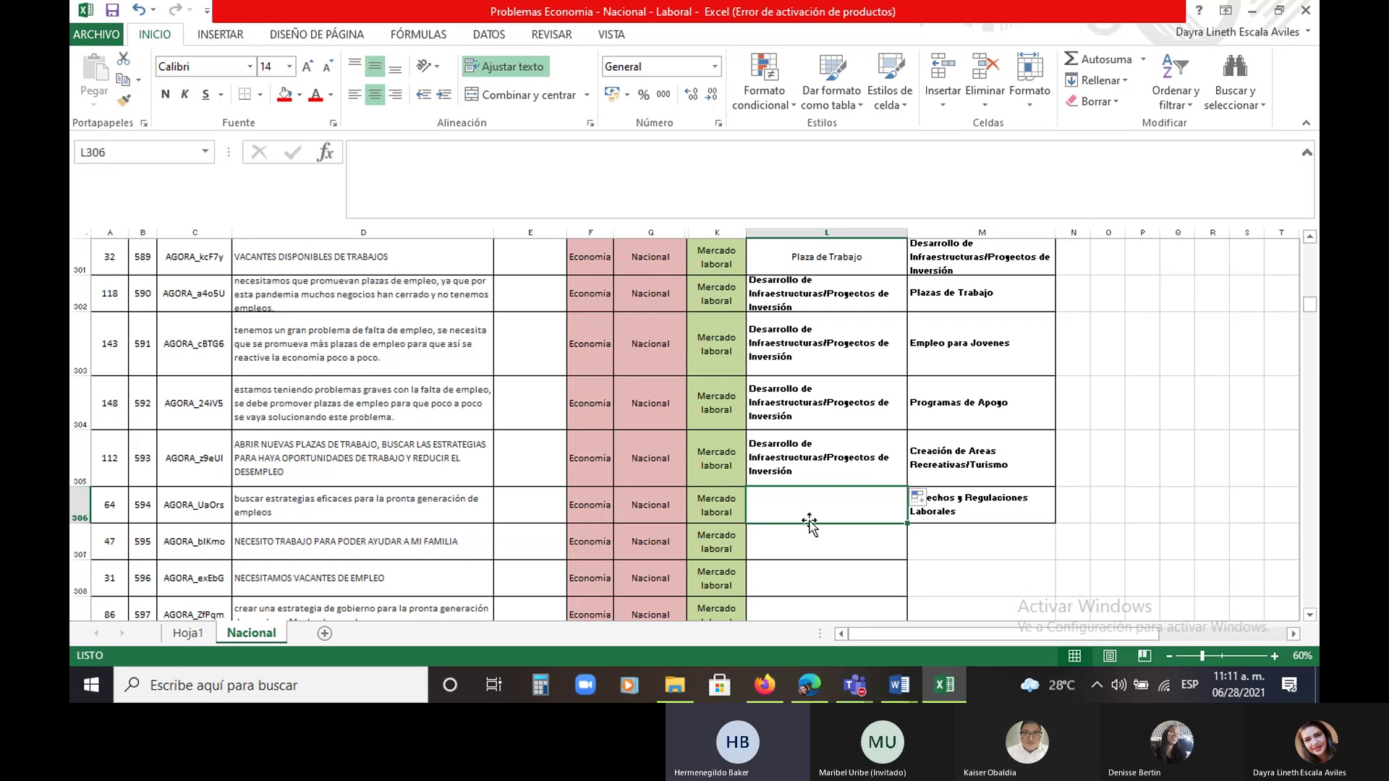
click(822, 497)
key(Escape)
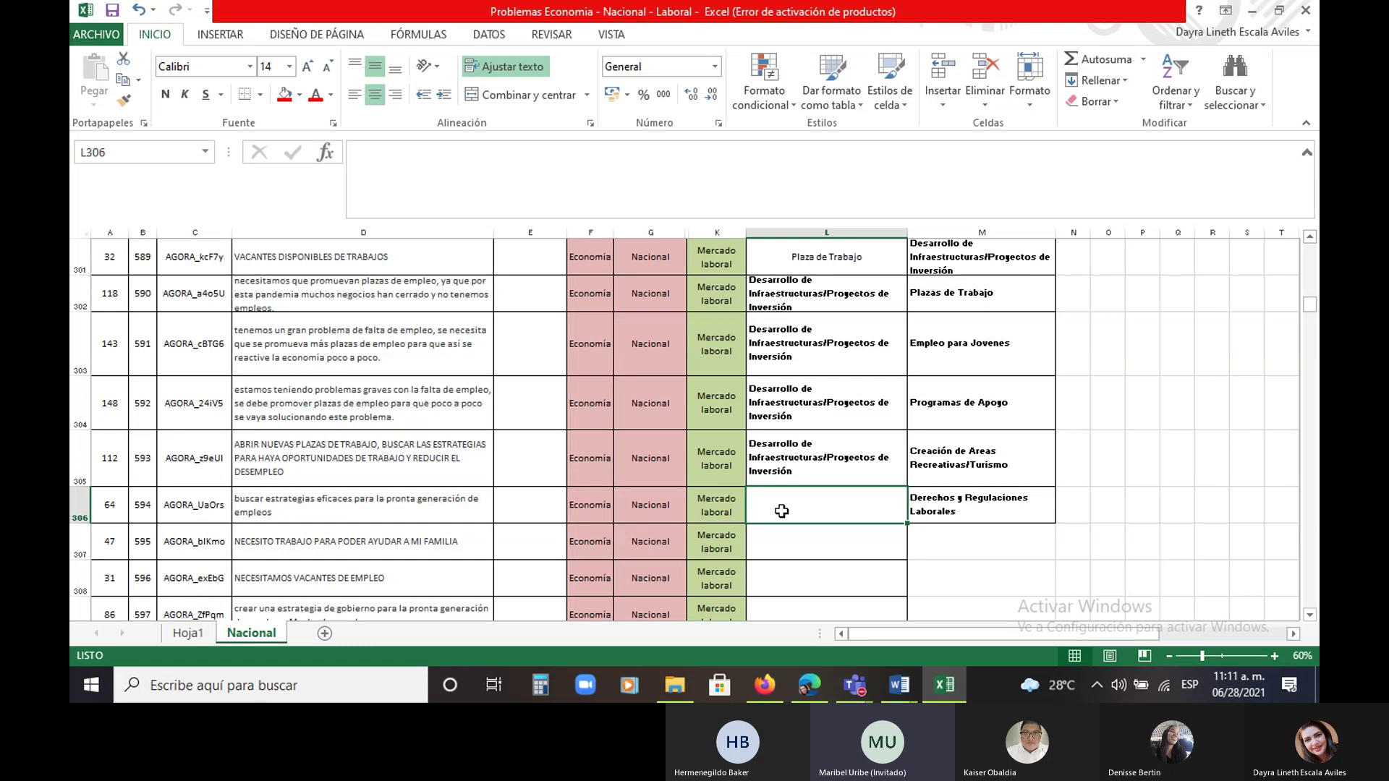
text(programas de Apoyo)
key(Return)
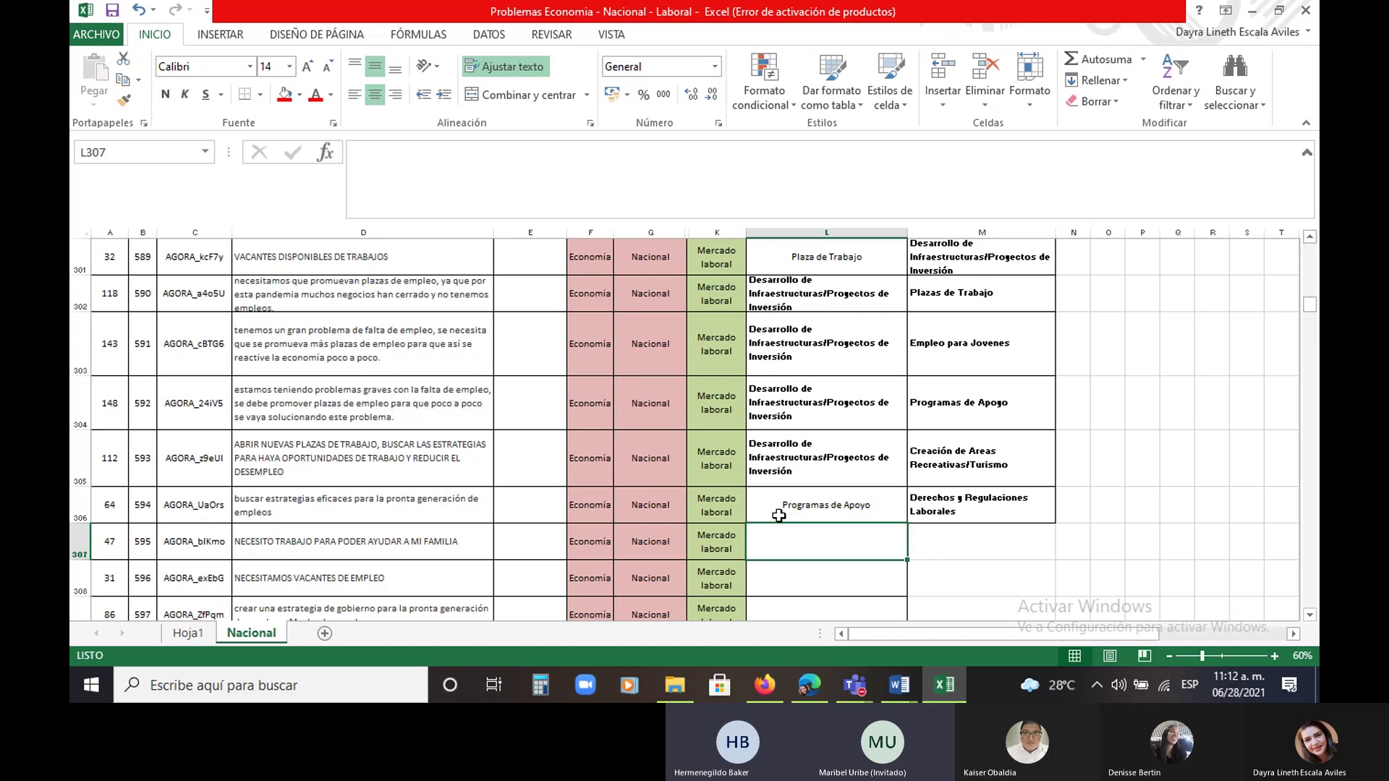
Enter Plaza de Trabajo in L307 and L308 for the proposals on needing work and job vacancies
text(plaza de)
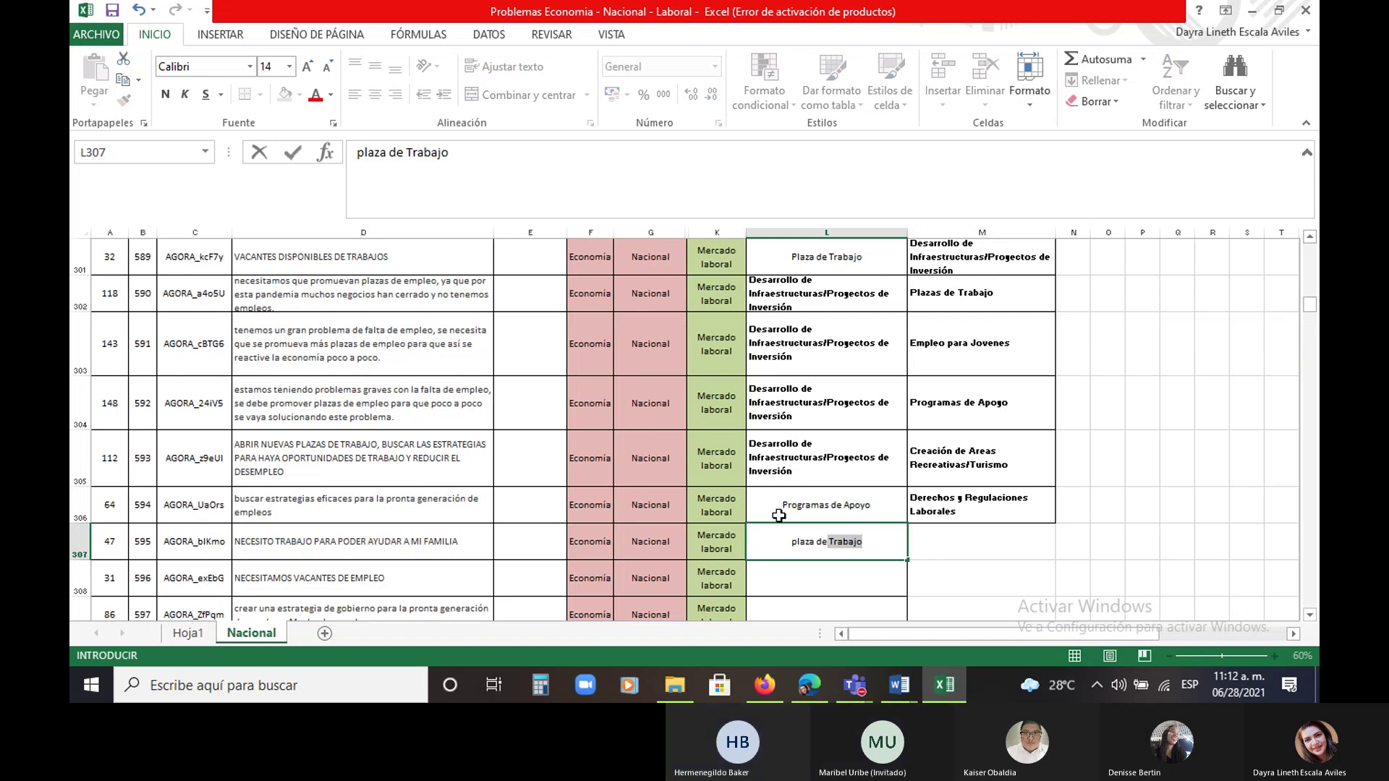
key(Return)
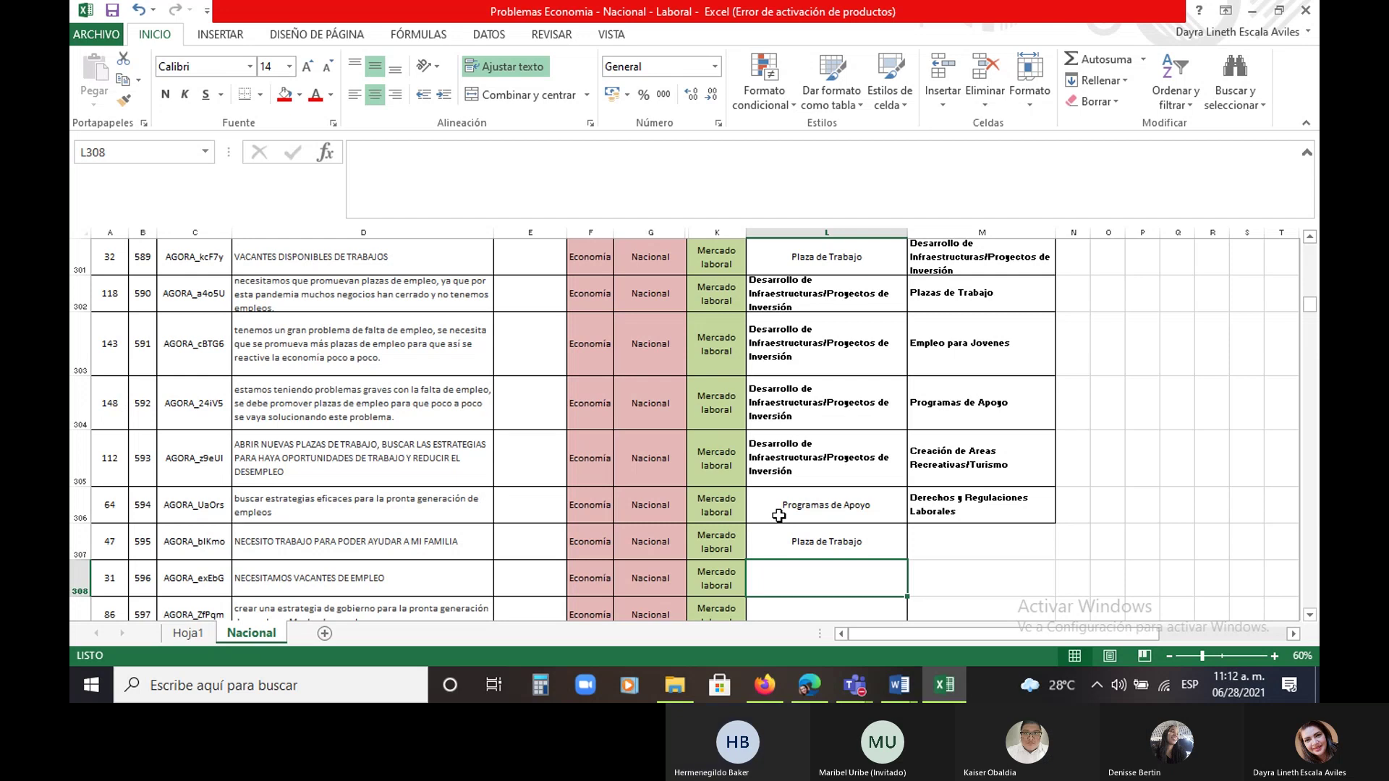
scroll(854, 518, down, 1)
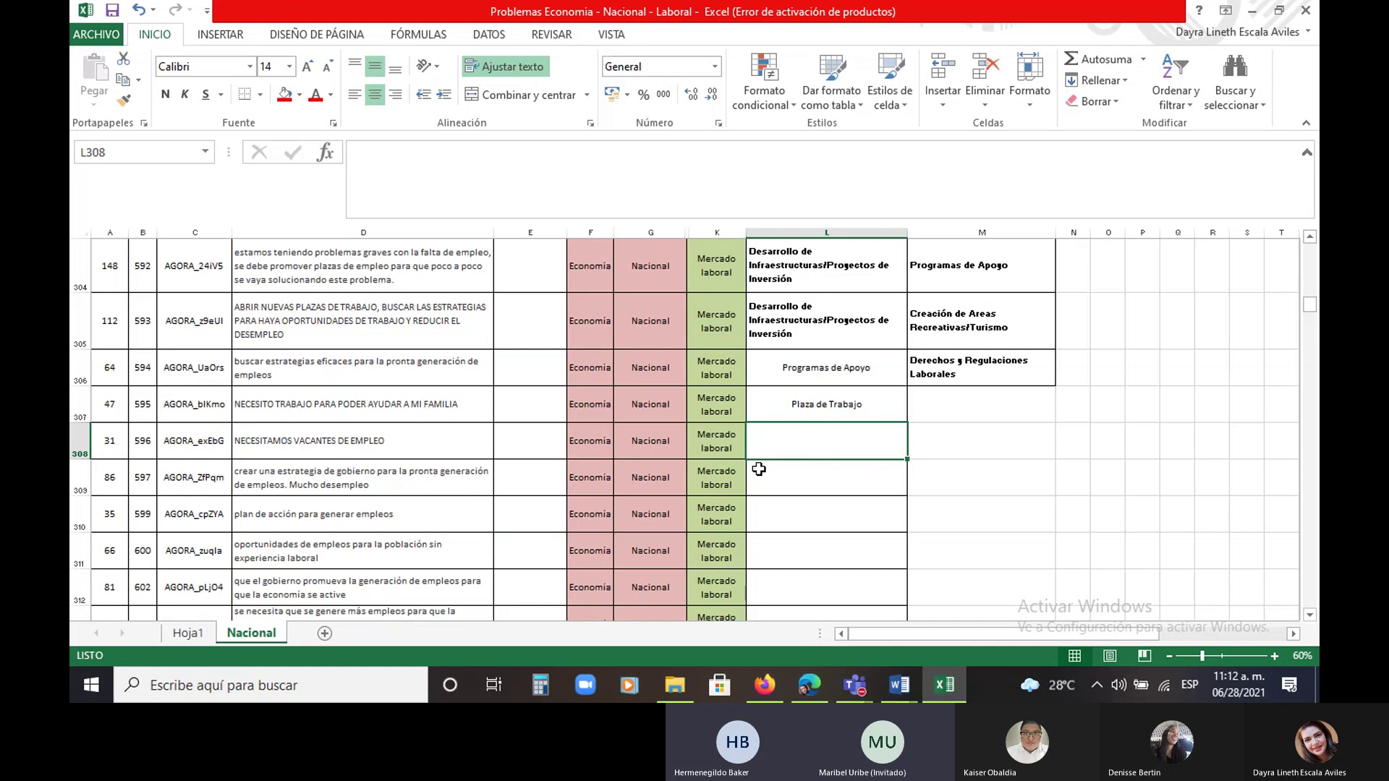
text(pla)
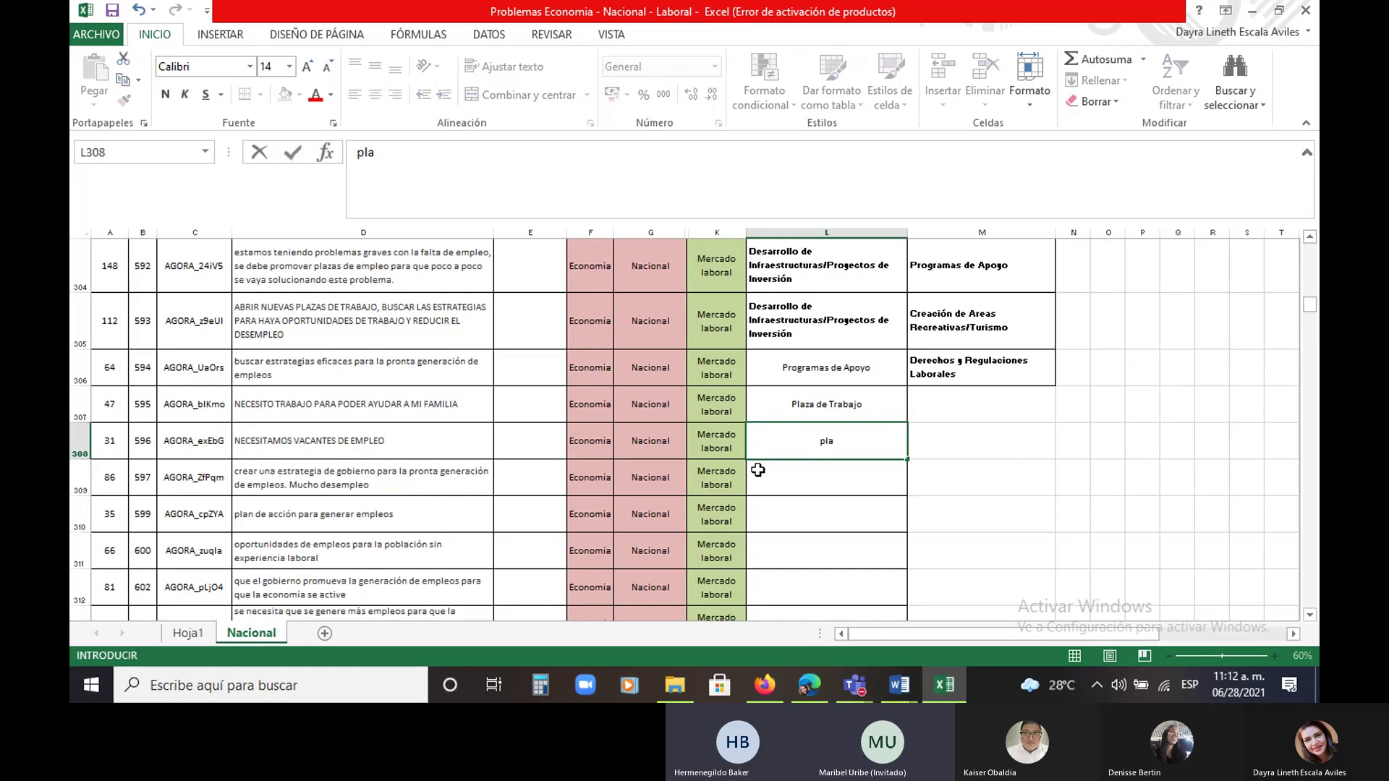
text(za d)
key(Return)
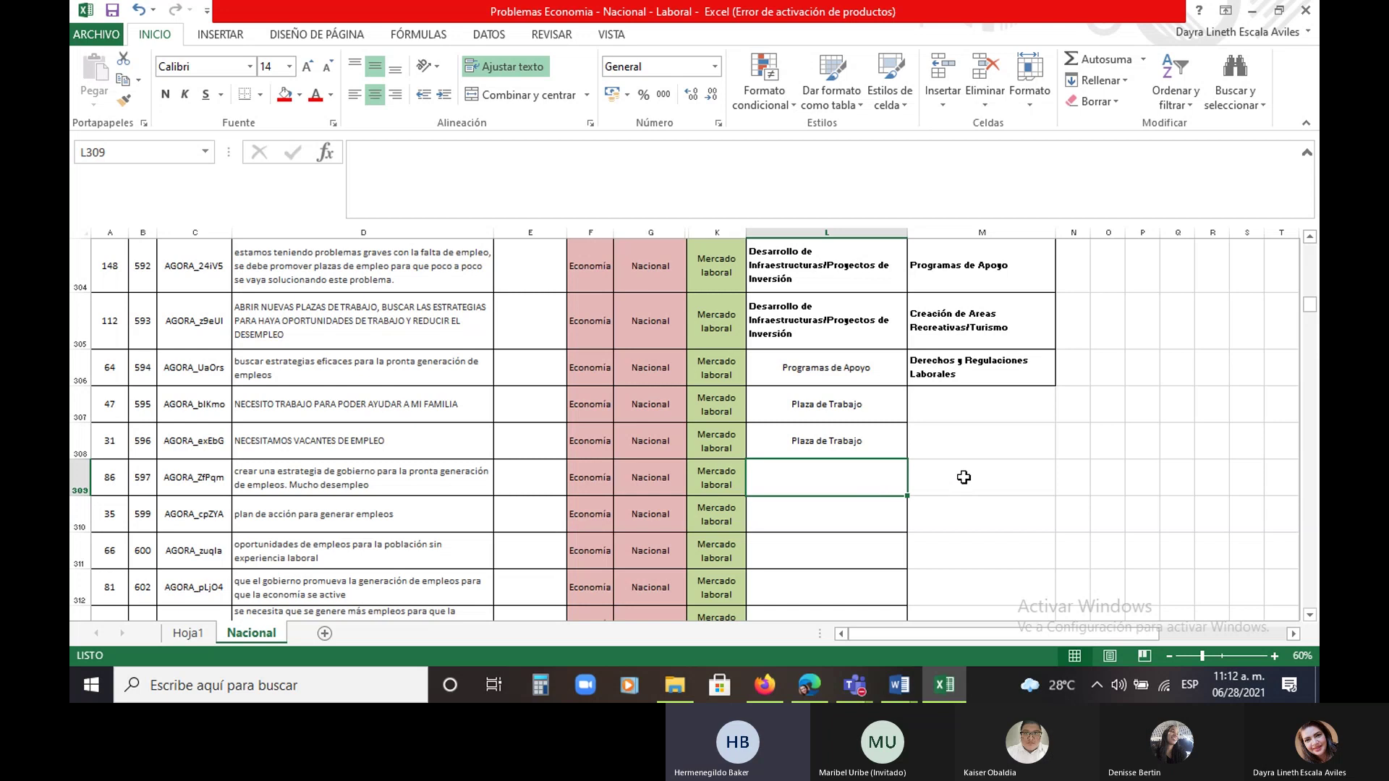
Move the category reference list from M301:M306 down to M310:M315, beside the proposals still lacking a category
scroll(970, 310, up, 1)
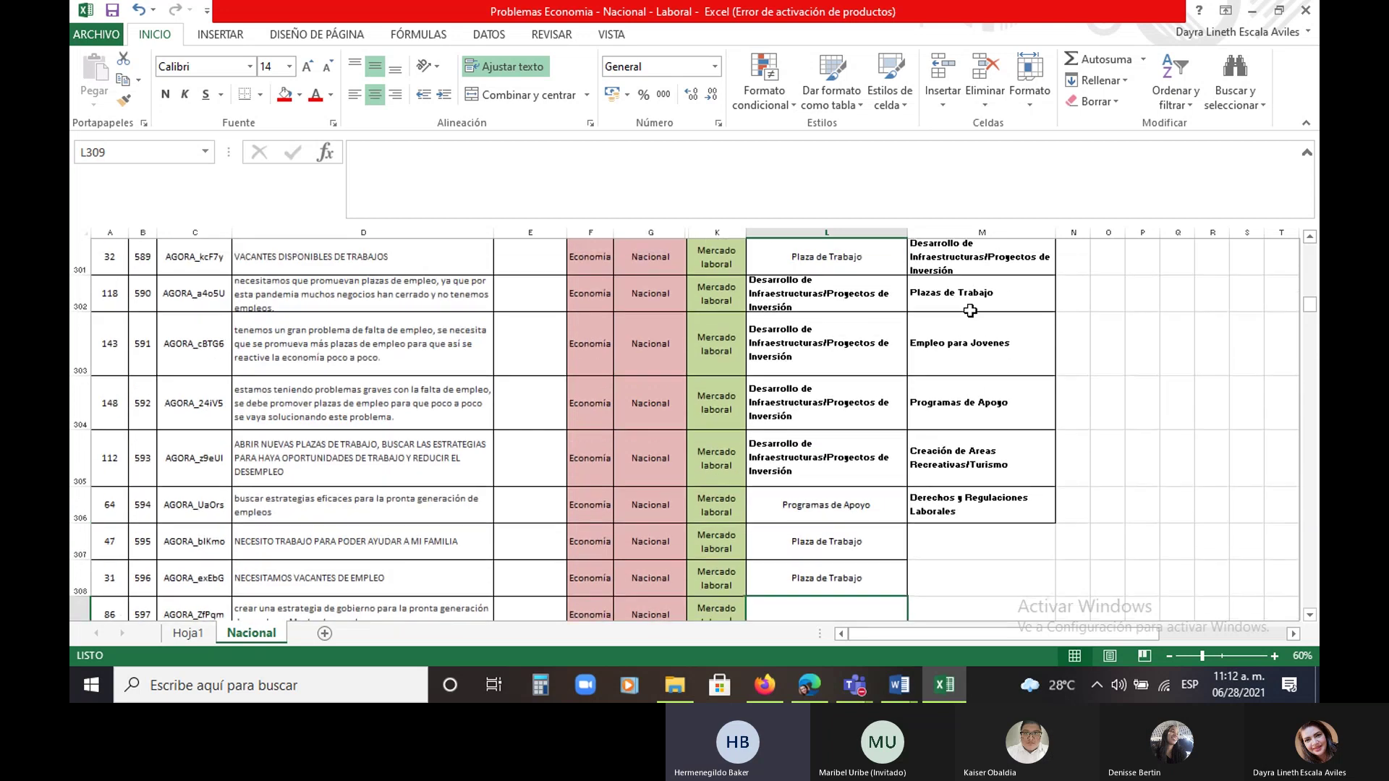
drag(970, 260, 943, 506)
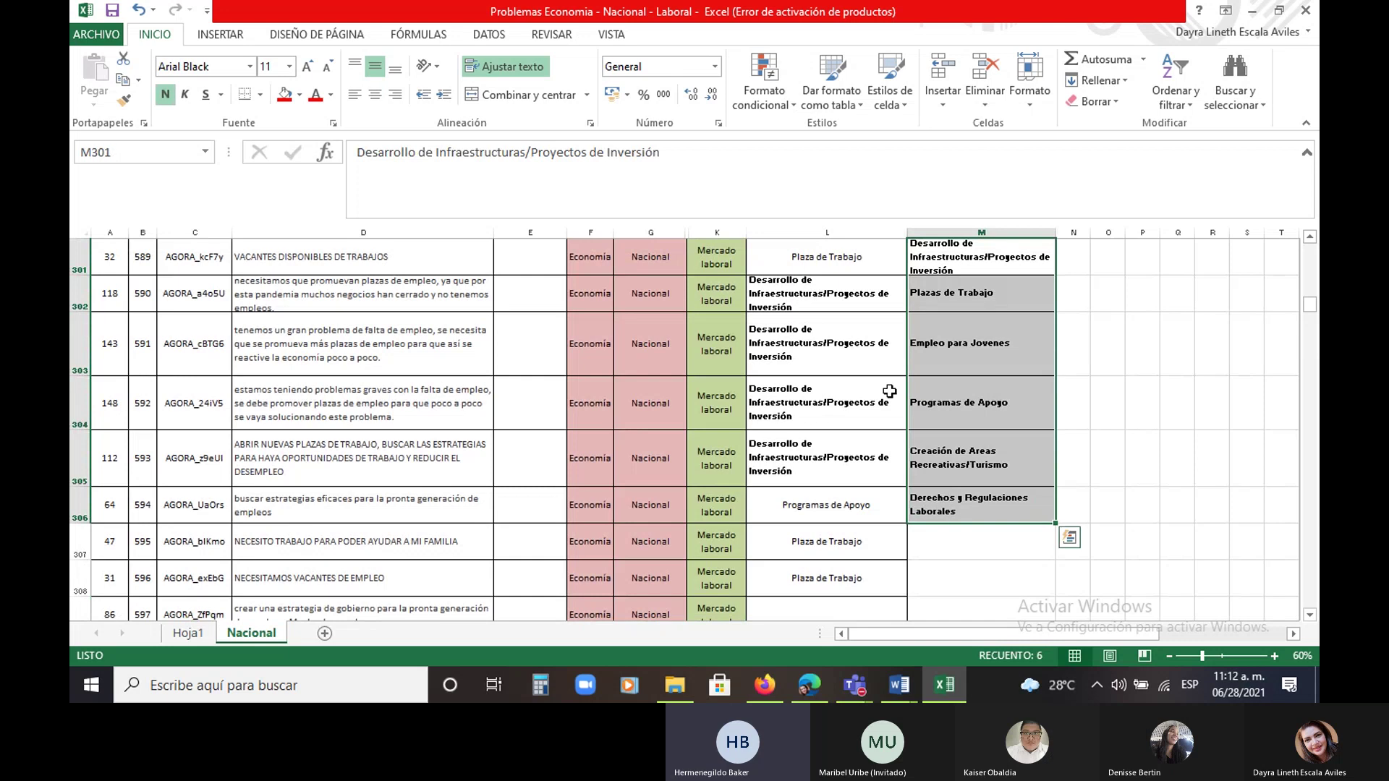
click(125, 60)
scroll(1005, 471, down, 2)
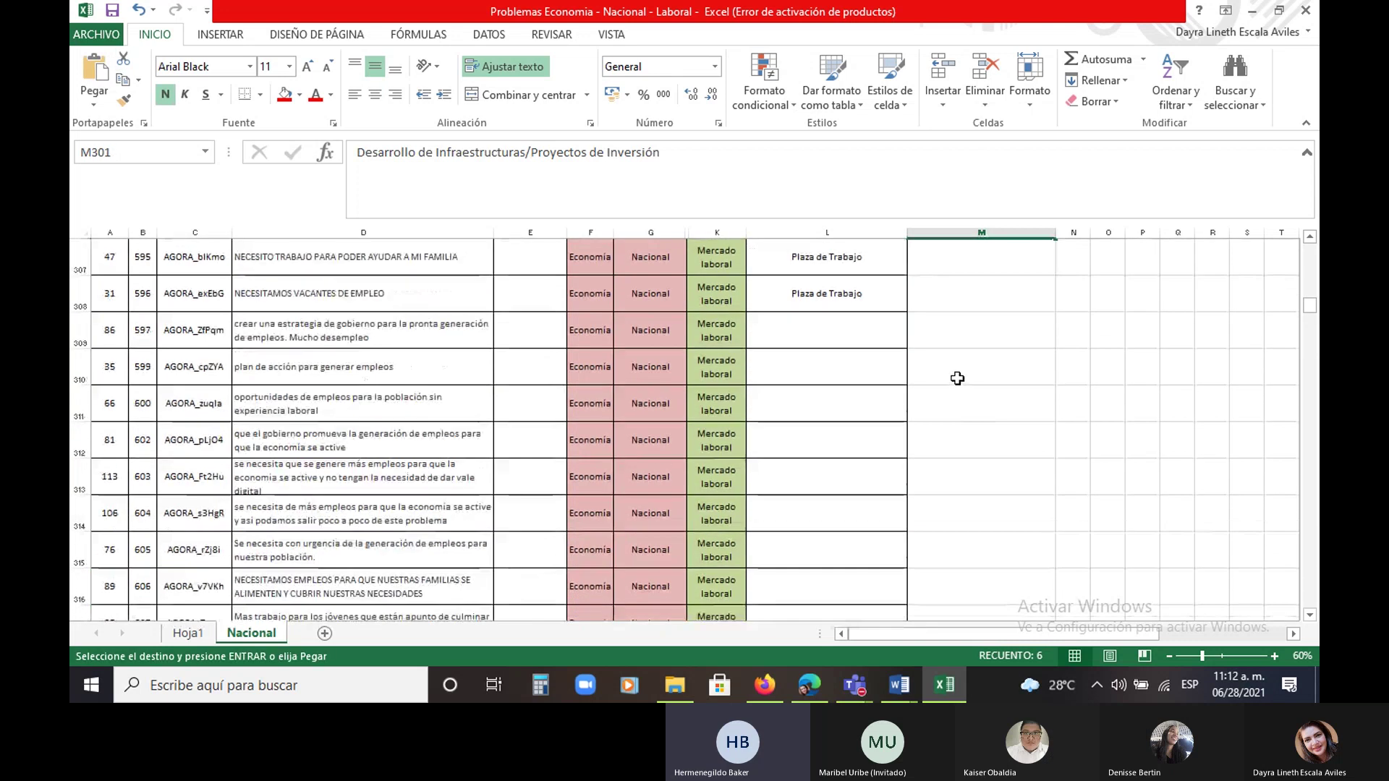
click(957, 379)
key(ctrl+v)
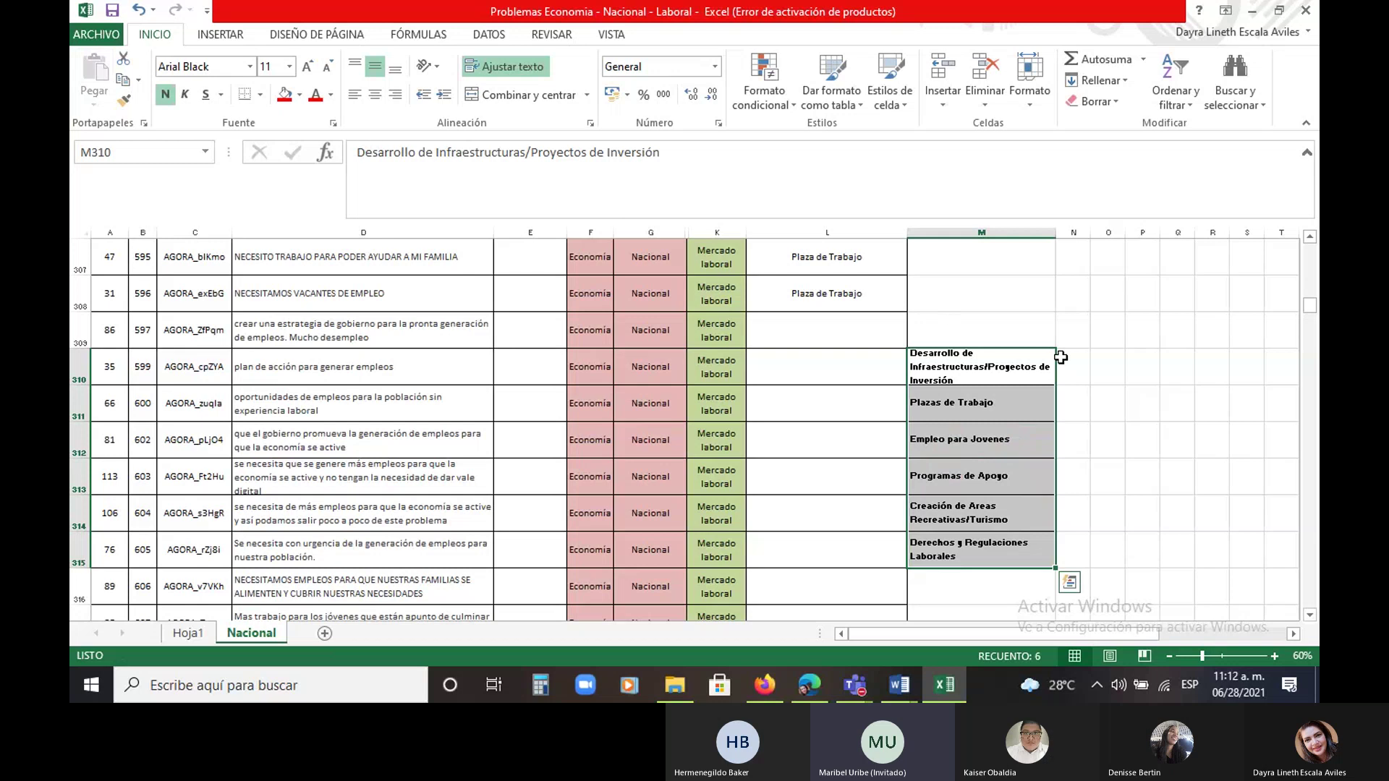
Enter Programas de Apoyo in L309 and L310 for the proposals on a government job strategy and an employment action plan
scroll(1013, 355, up, 4)
scroll(996, 360, down, 2)
click(822, 486)
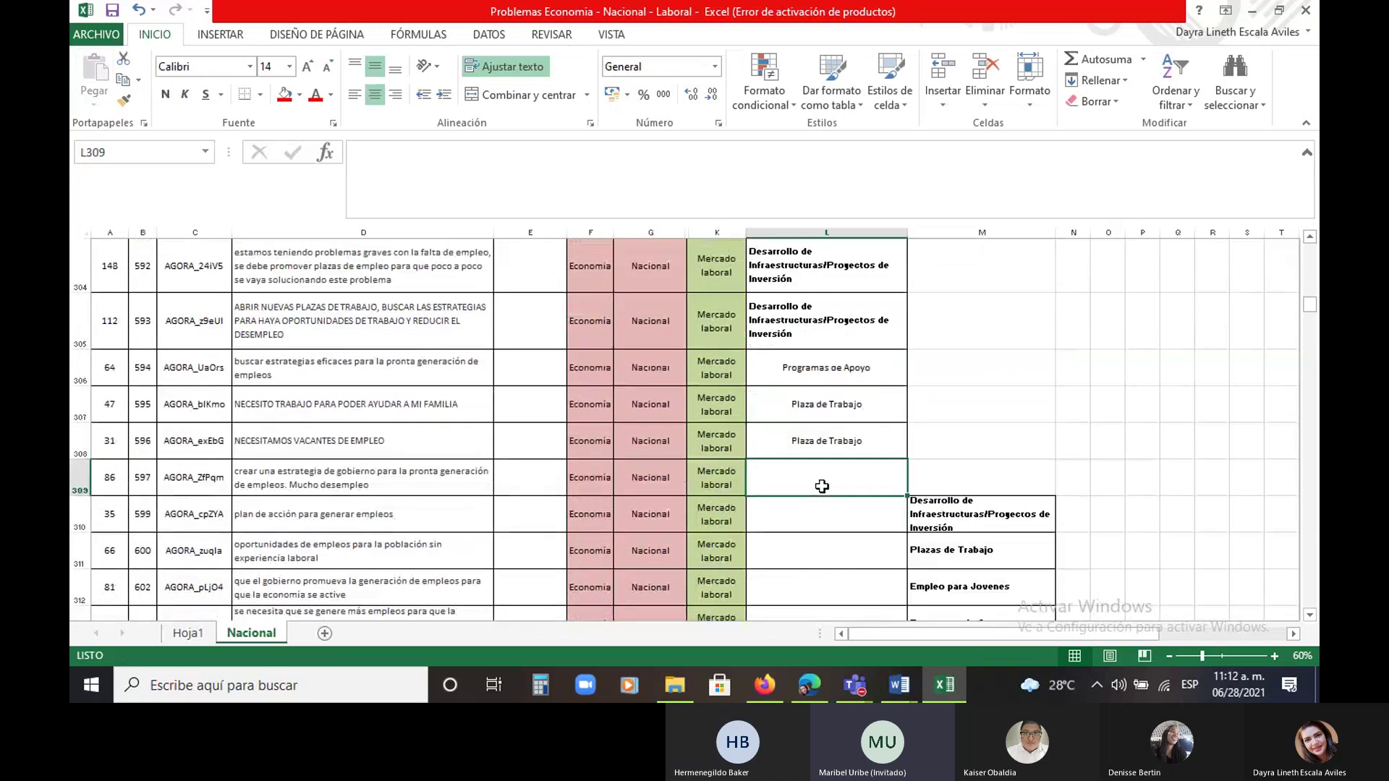
text(pro)
key(Return)
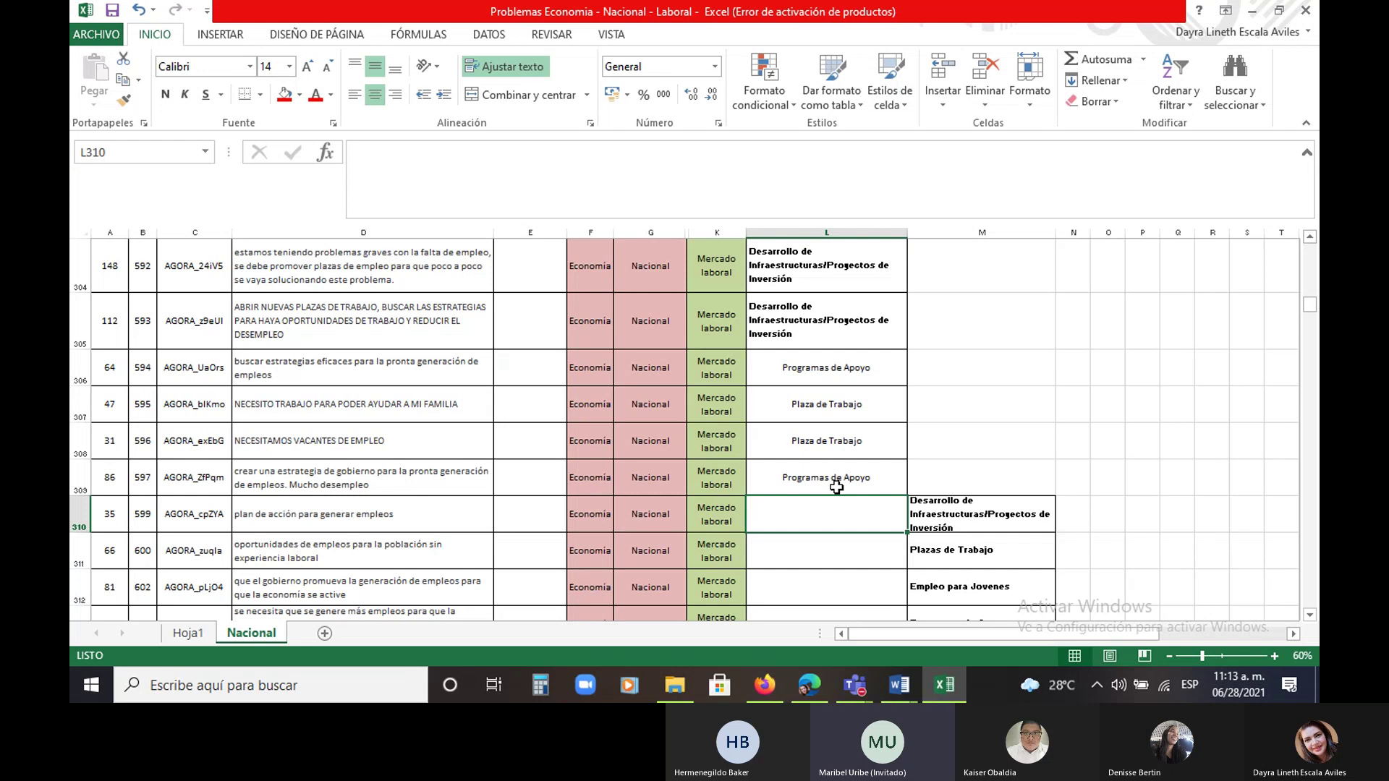
text(Programas de Apoyo)
key(Return)
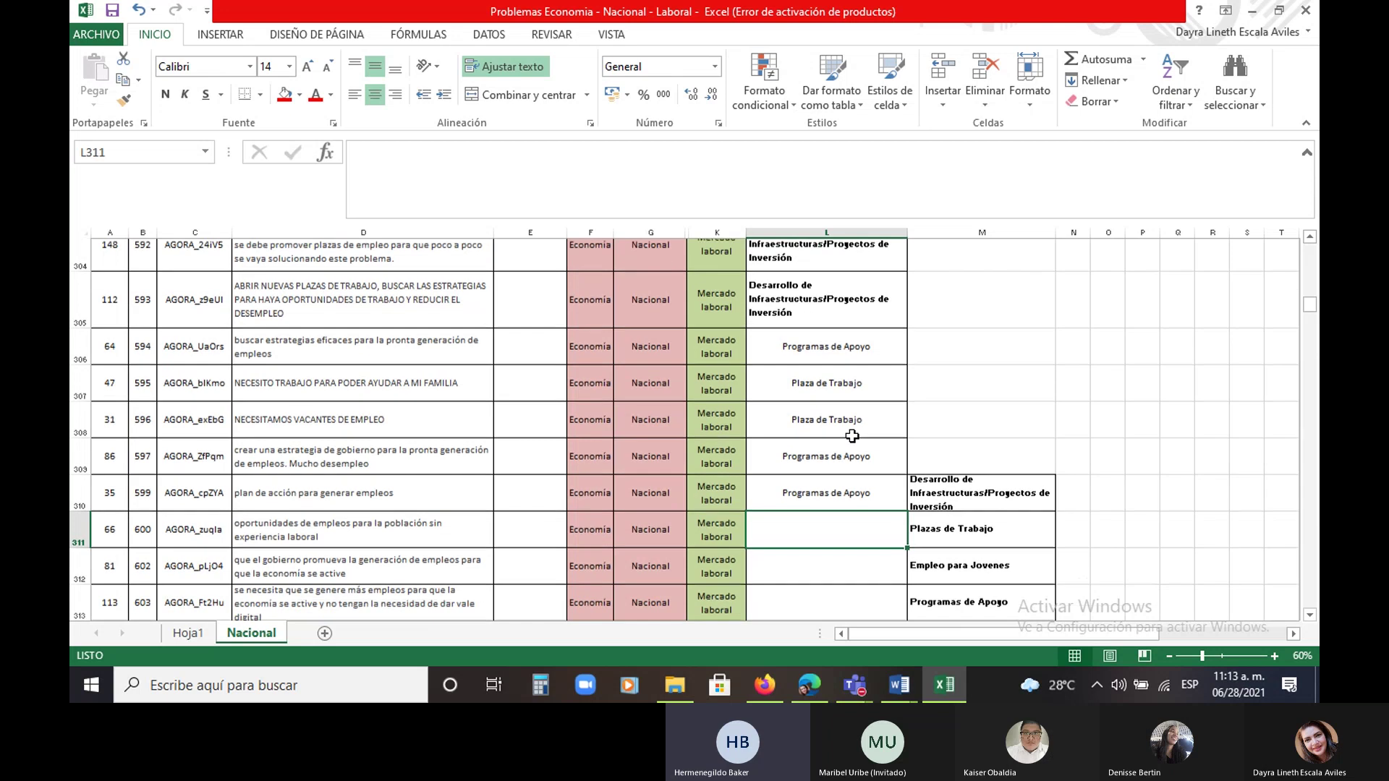
Copy the category Empleo para Jovenes from M312 into L311 for the proposal on jobs for people without work experience
scroll(854, 434, down, 1)
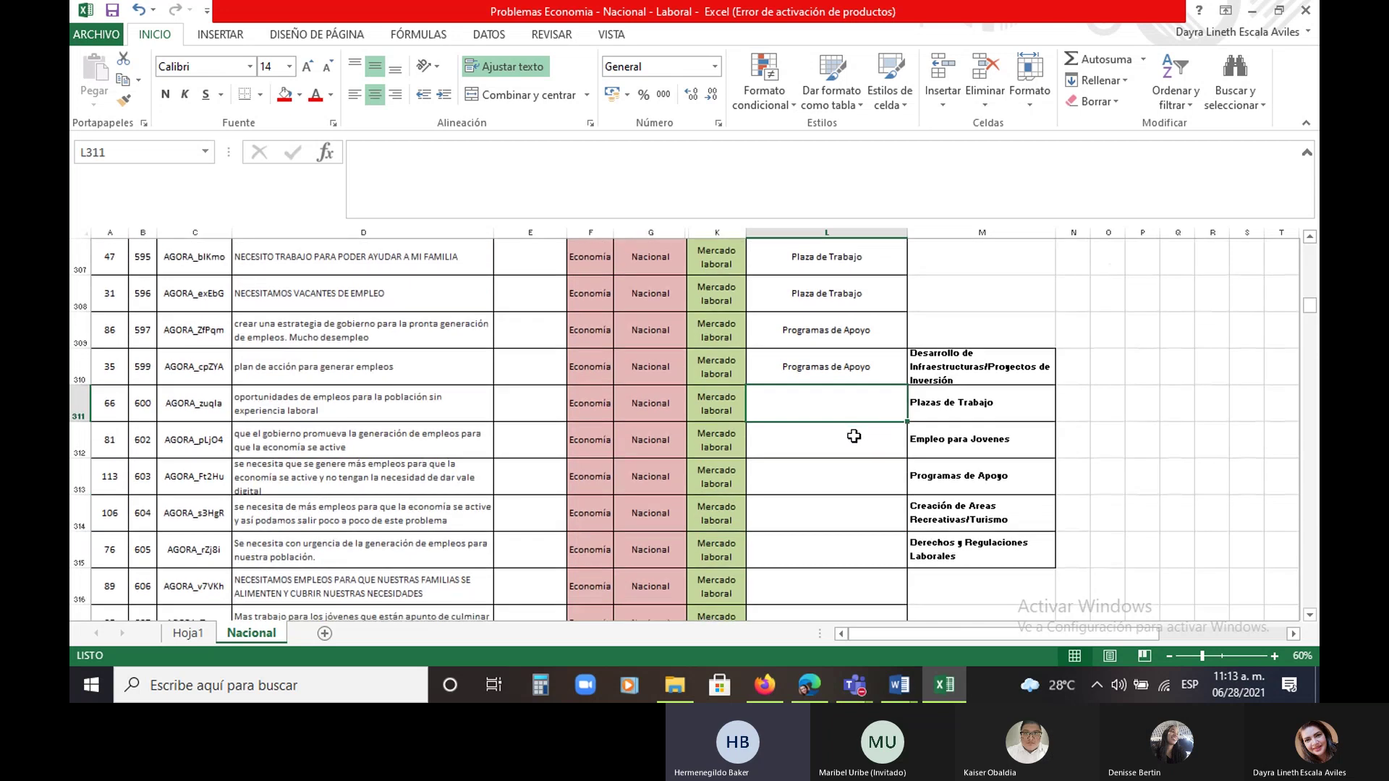
click(354, 417)
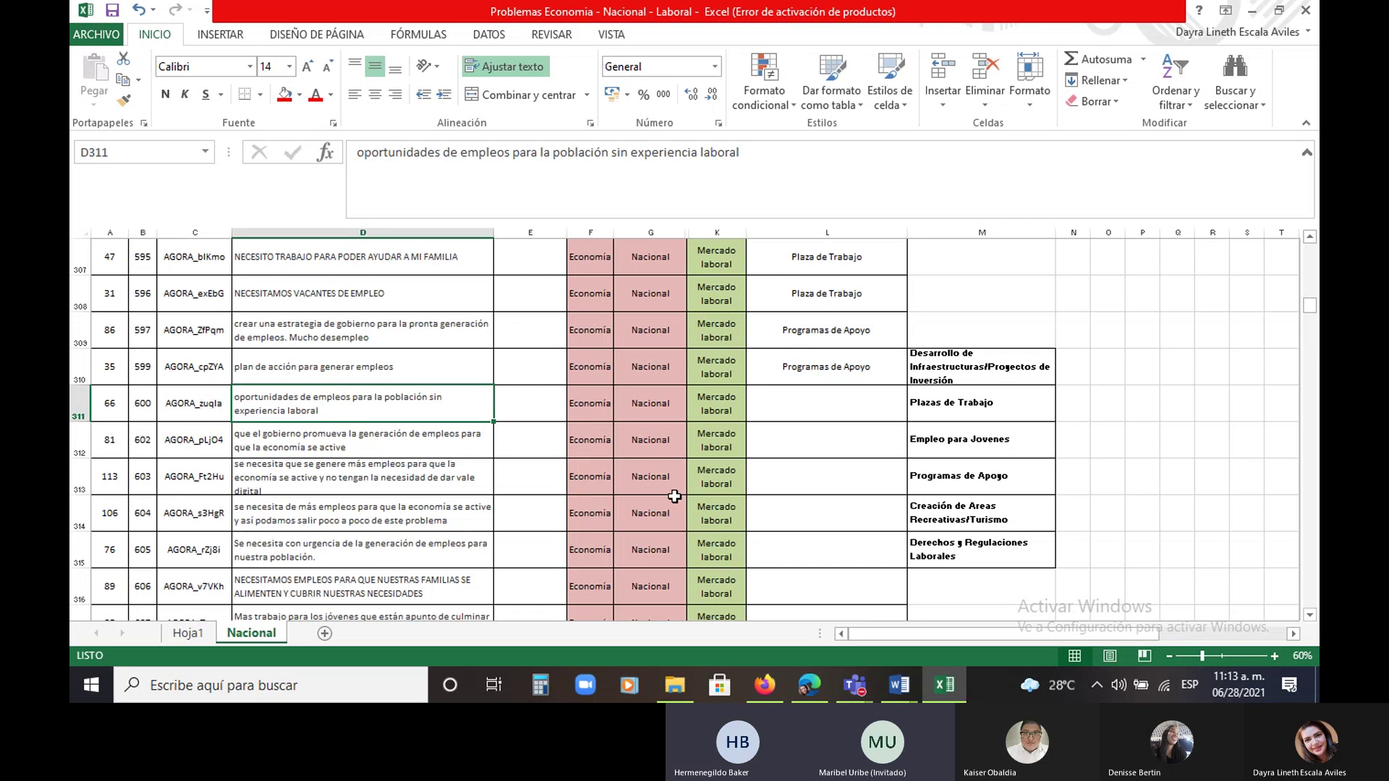
click(776, 414)
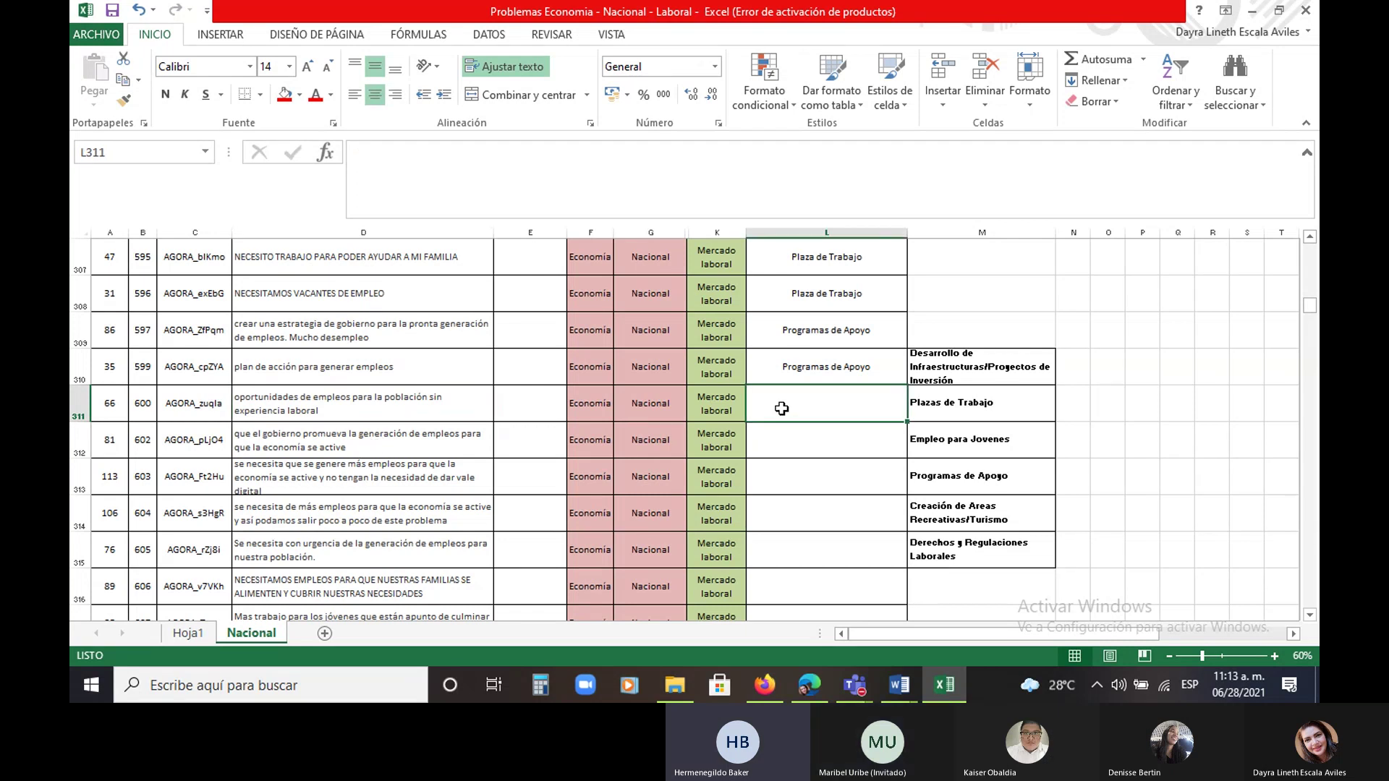
text(e)
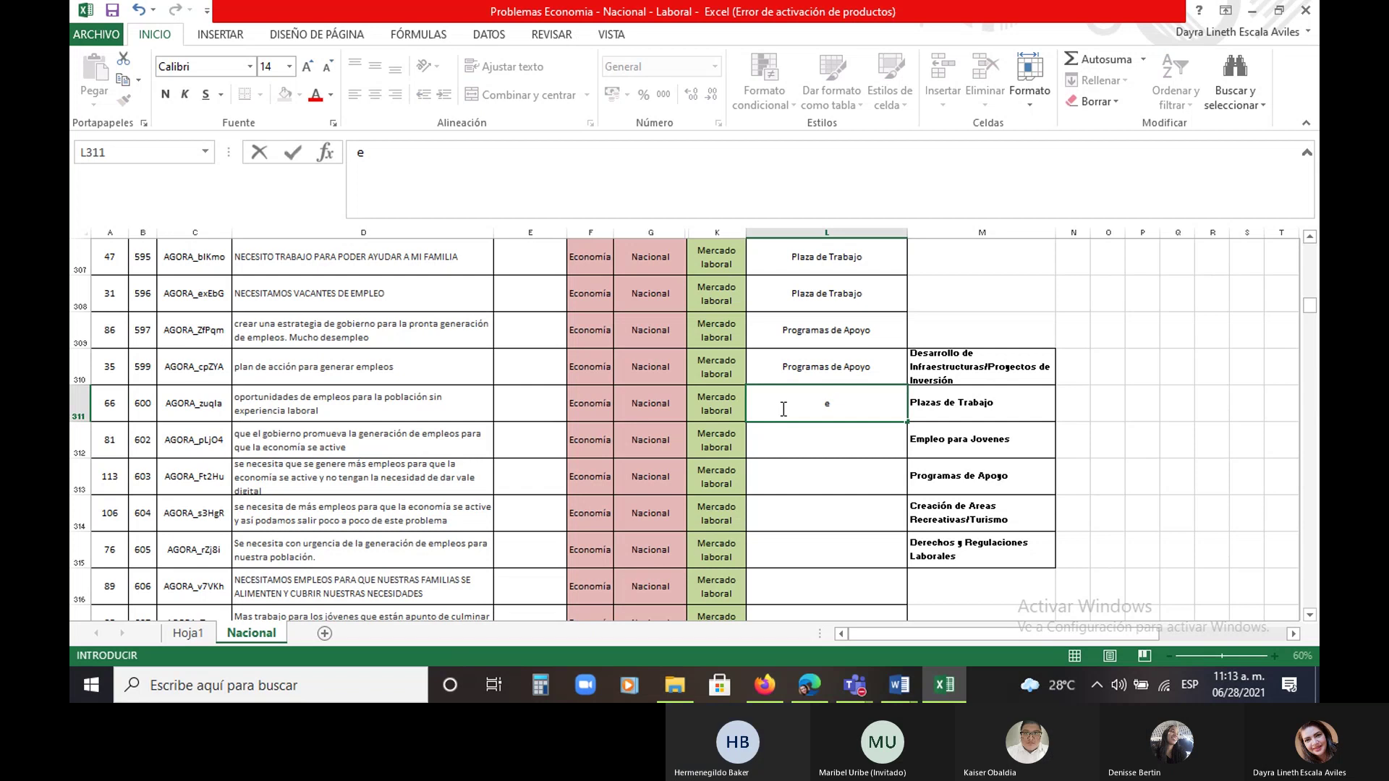
click(952, 431)
right_click(952, 431)
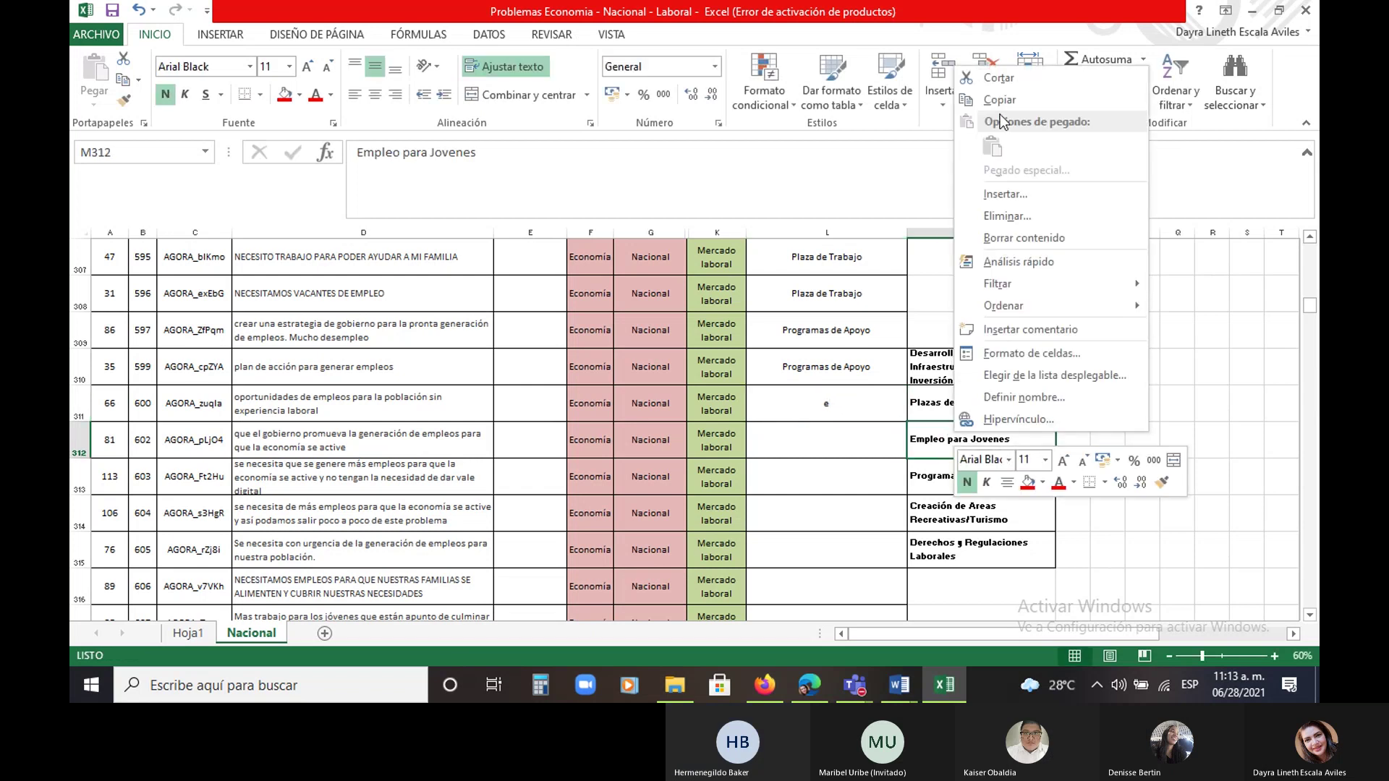
key(Escape)
key(ctrl+c)
click(797, 395)
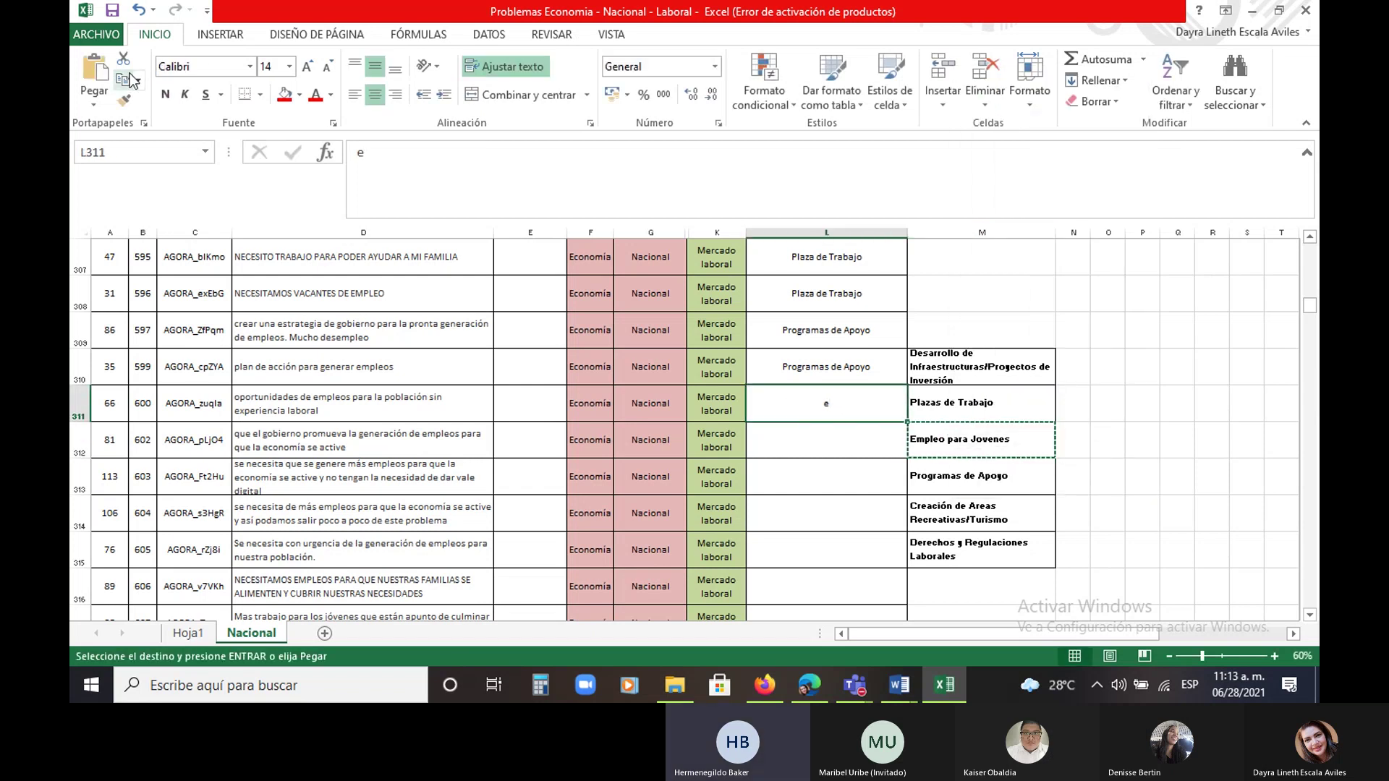
click(93, 92)
click(814, 439)
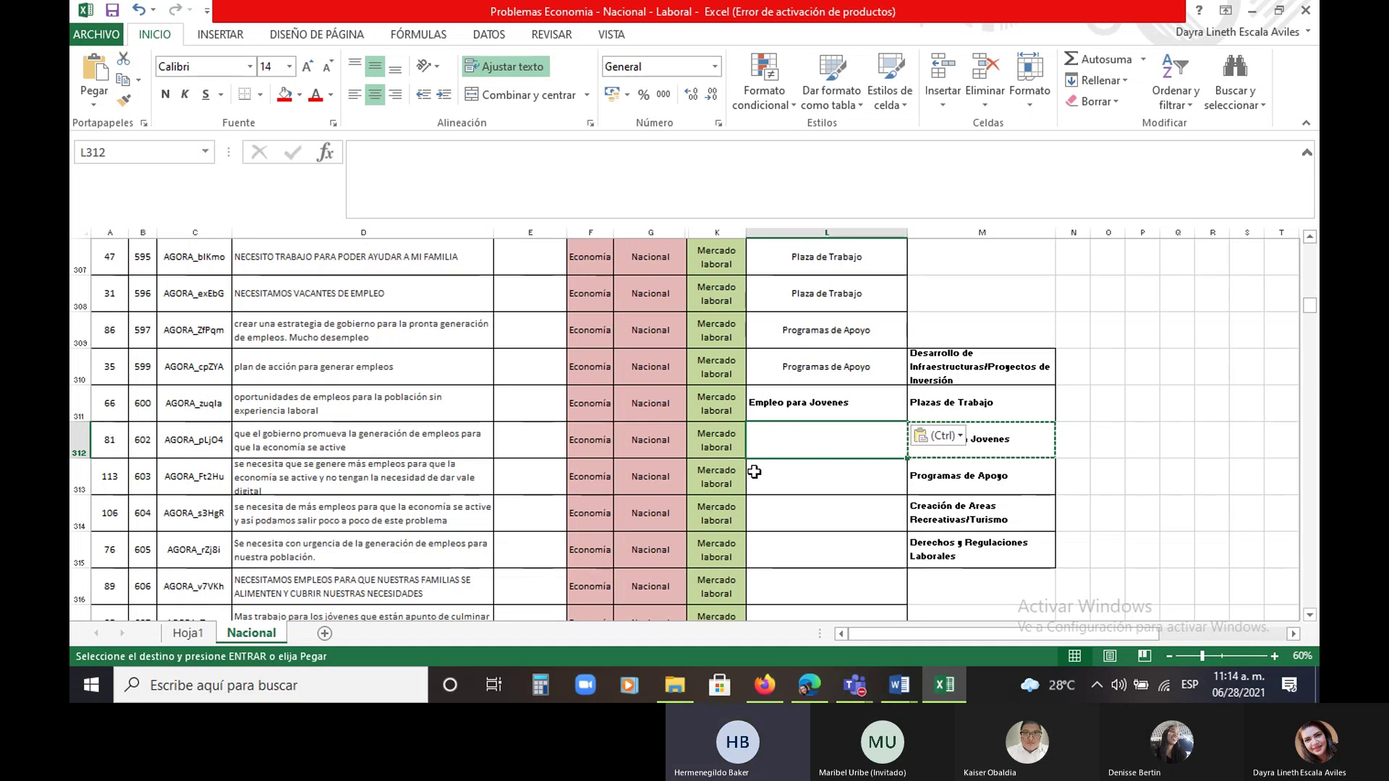
scroll(820, 438, up, 1)
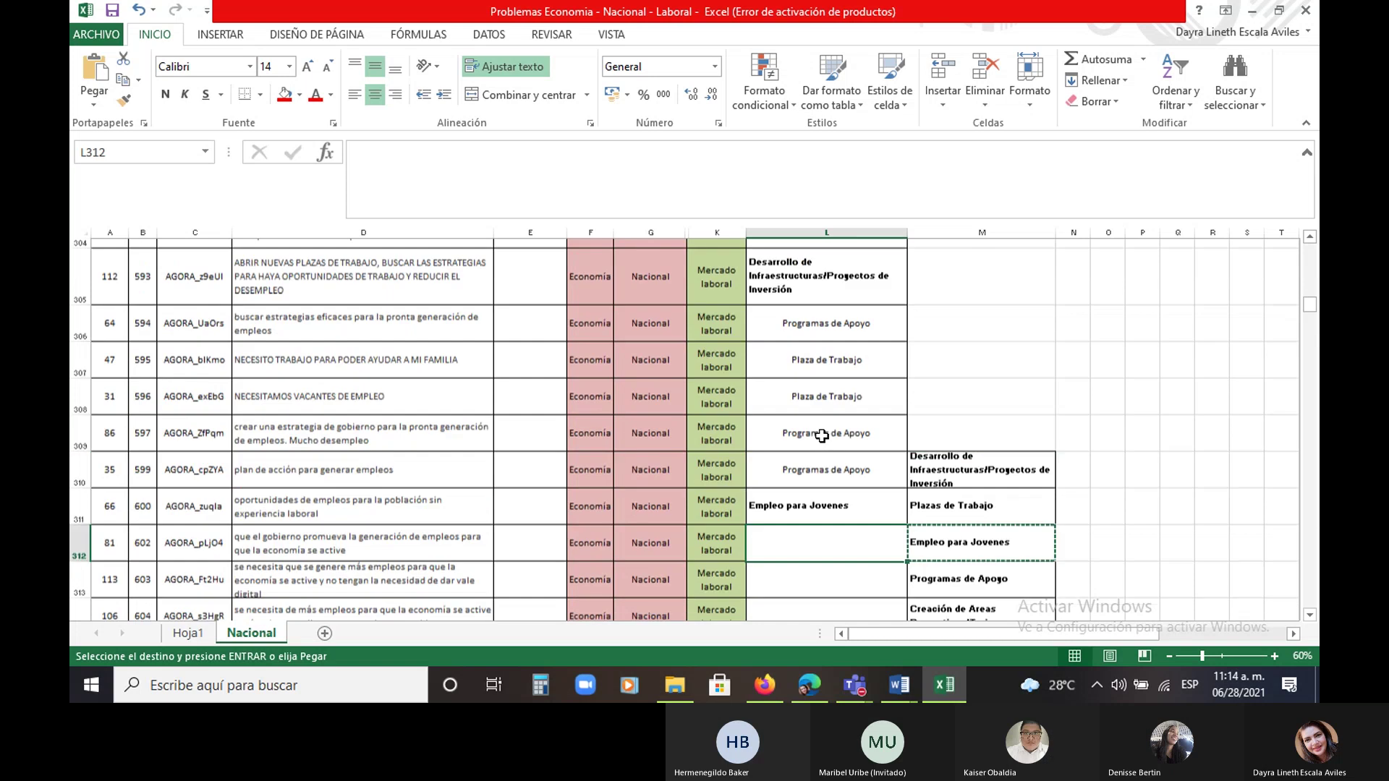
Copy the category Desarrollo de Infraestructuras/Proyectos de Inversión from L305 into L312 for the proposal on government-promoted job creation
right_click(830, 299)
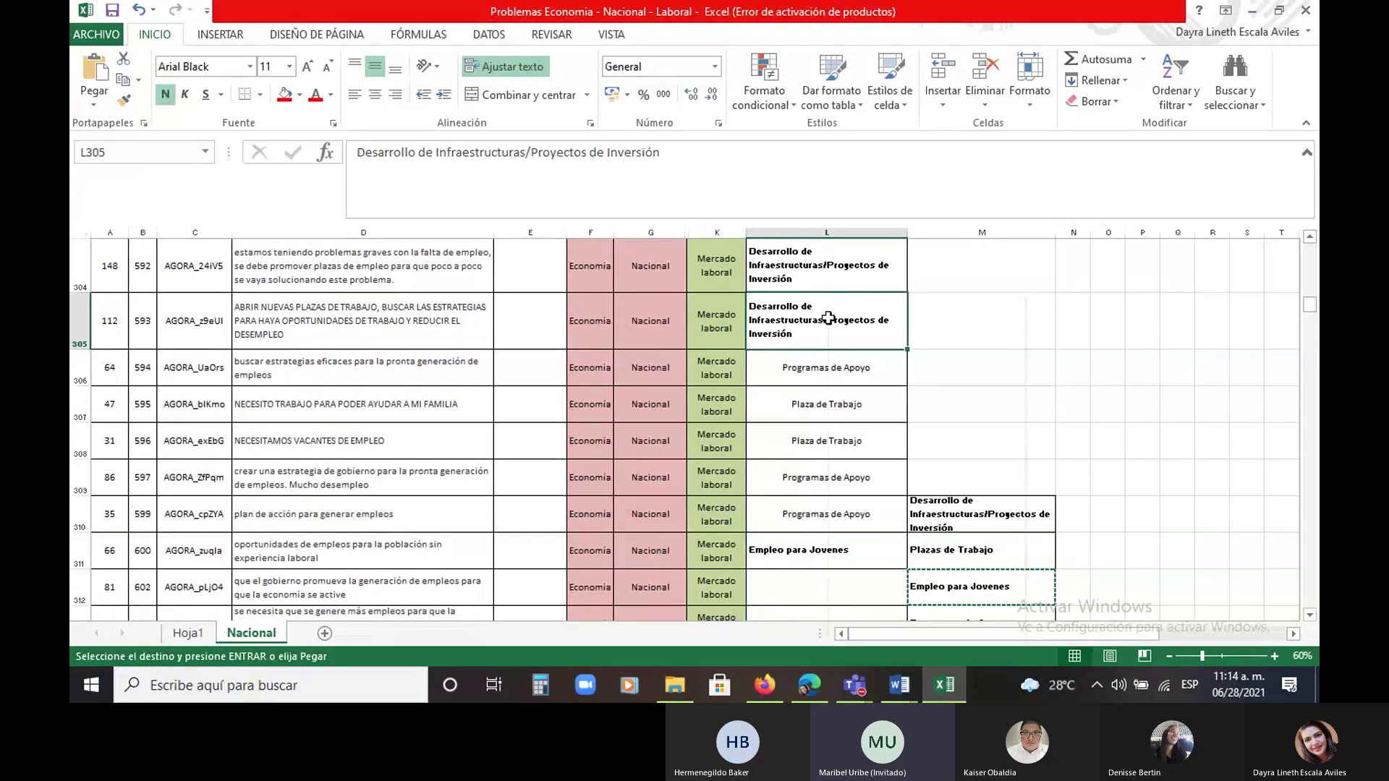
click(875, 330)
scroll(825, 435, down, 1)
click(810, 437)
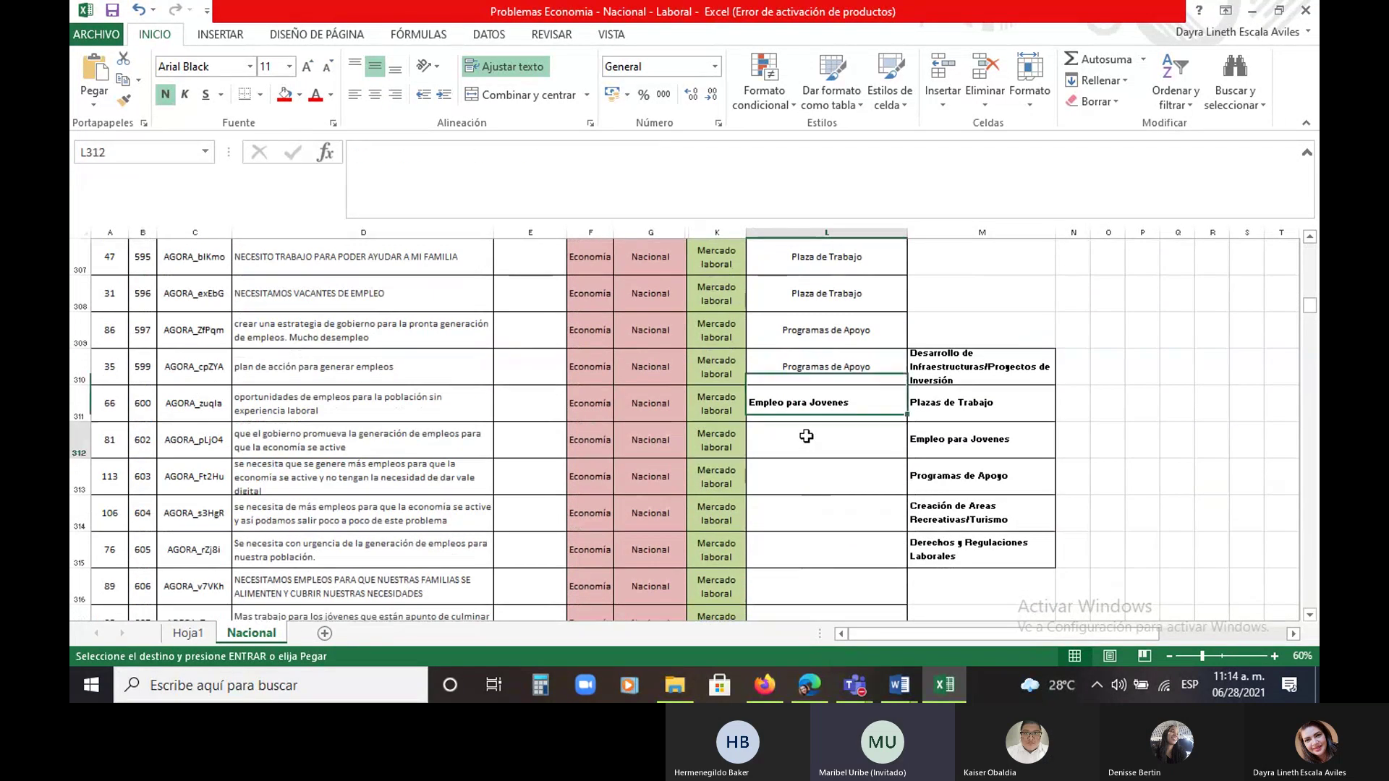
click(94, 69)
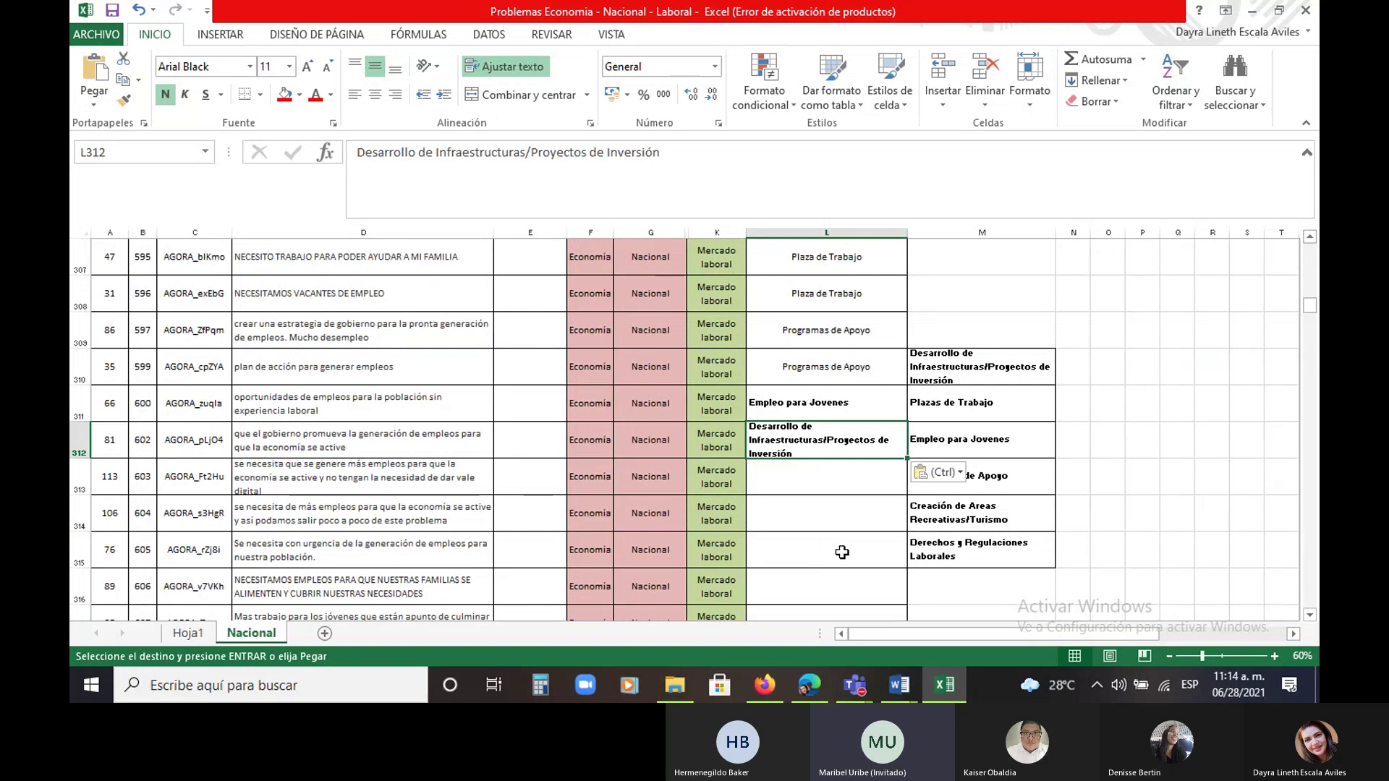
Make row 313 taller to fit its full proposal, and fill Desarrollo de Infraestructuras/Proyectos de Inversión from L312 down into L313
key(Down)
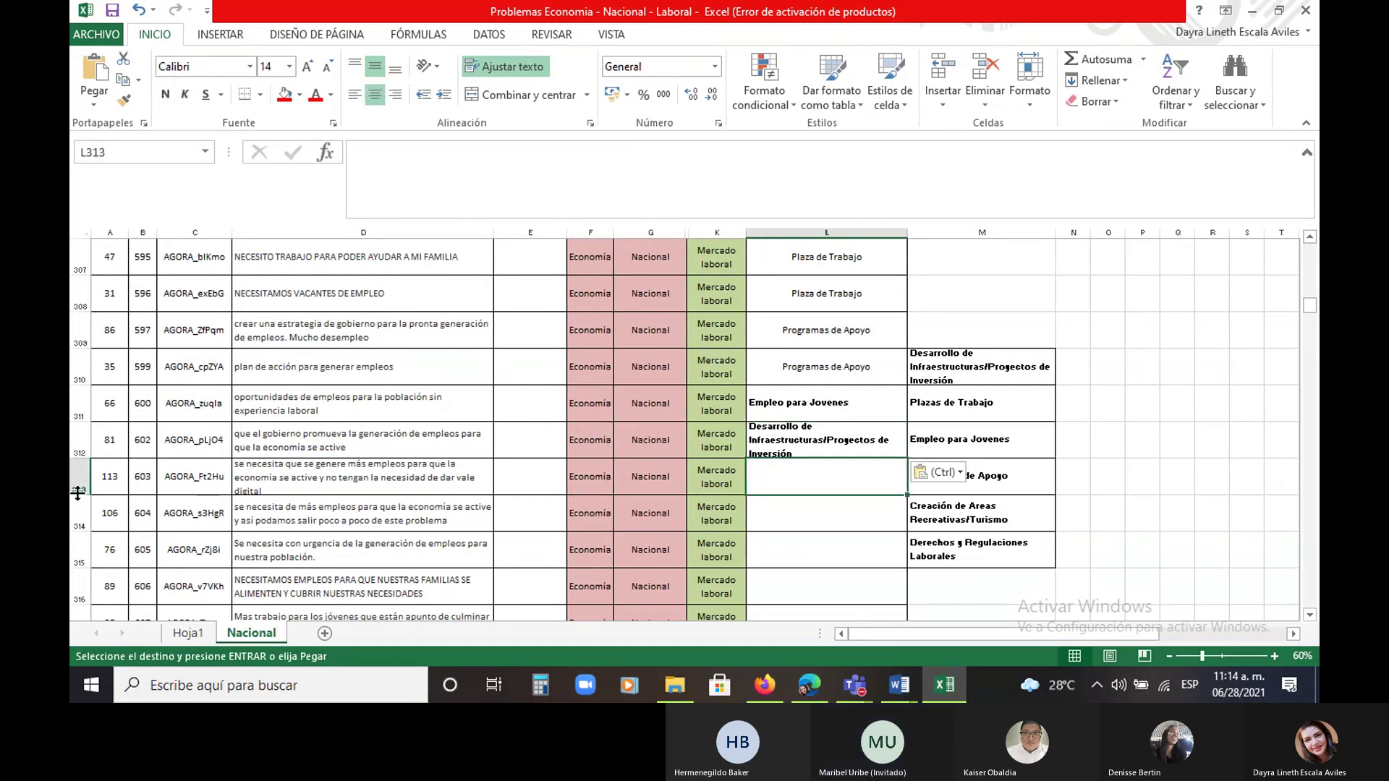
drag(74, 493, 75, 514)
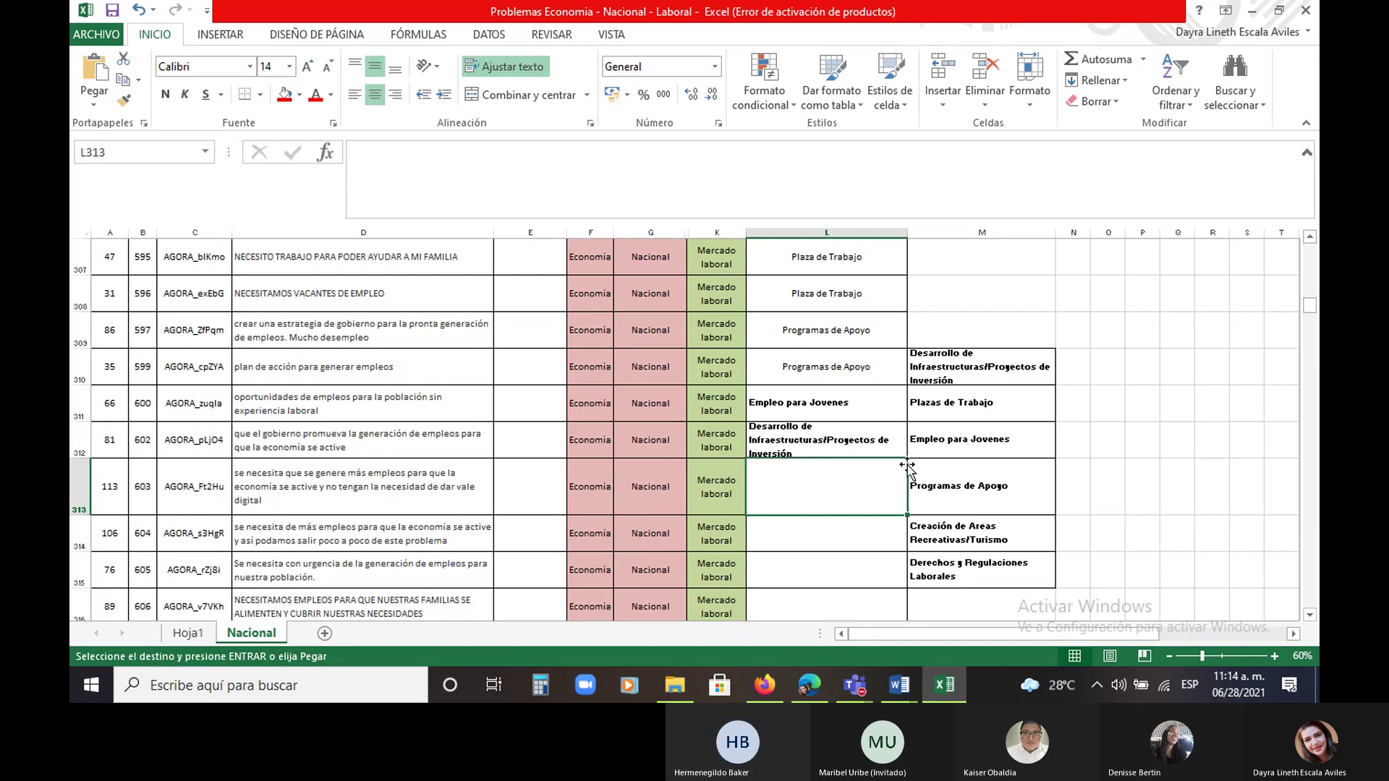
click(852, 449)
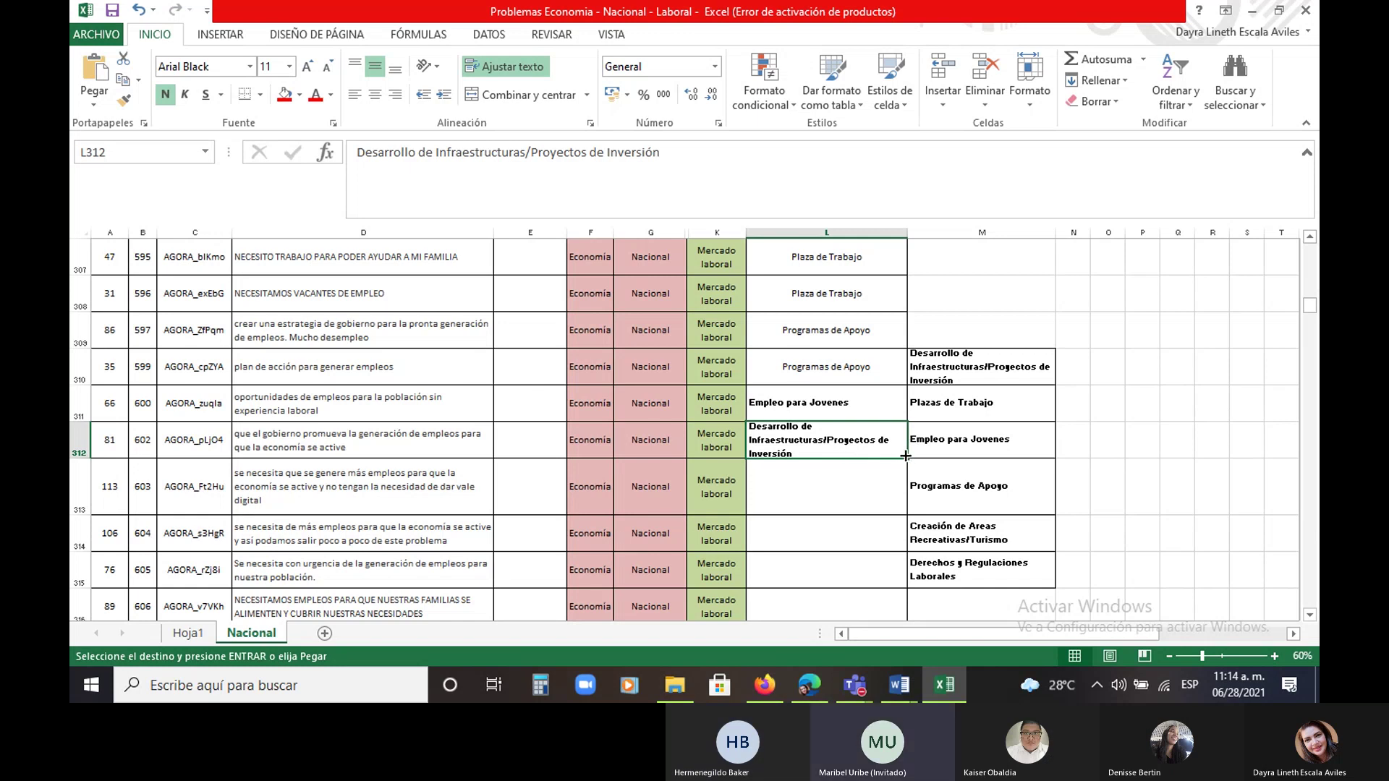
drag(906, 456, 901, 500)
Enter Plaza de Trabajo in L314 for the proposal on needing more jobs to activate the economy
click(801, 526)
scroll(800, 506, down, 2)
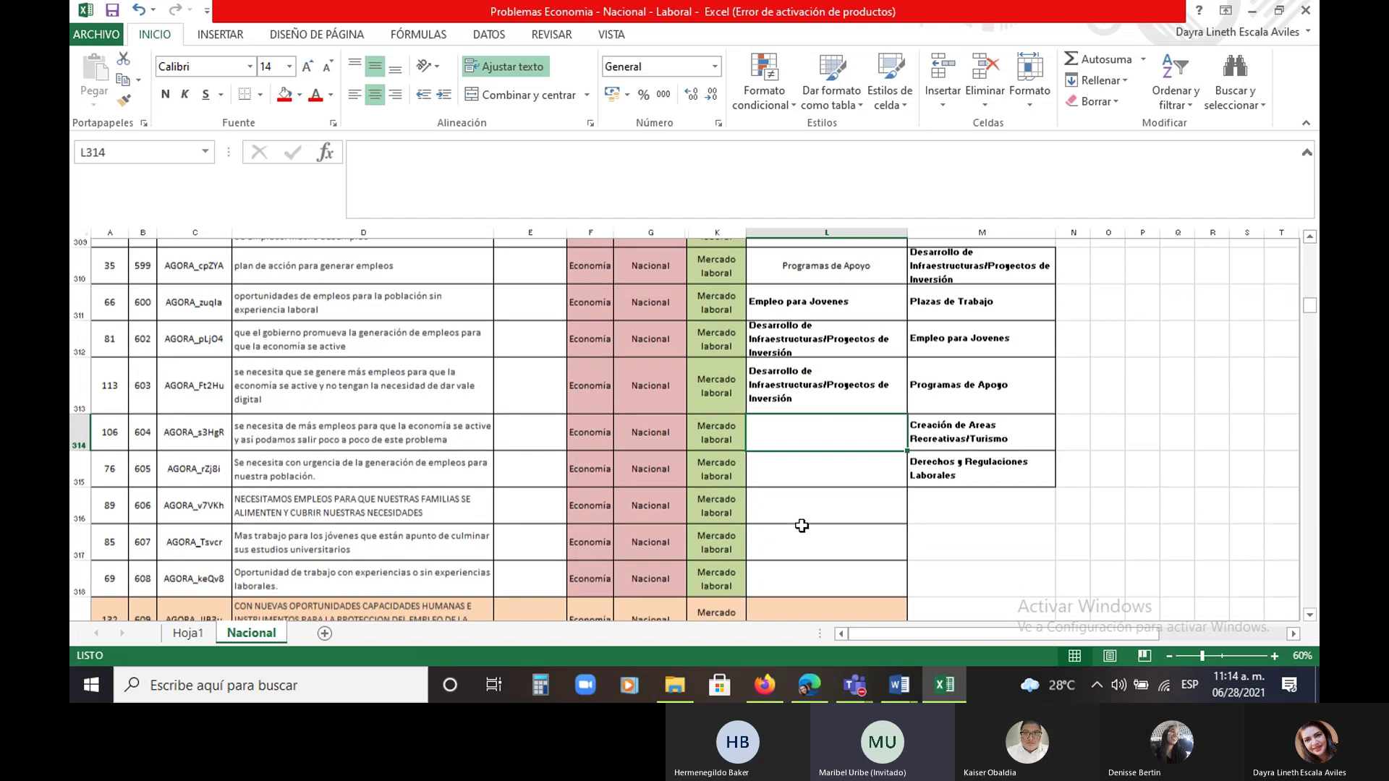
scroll(801, 507, up, 1)
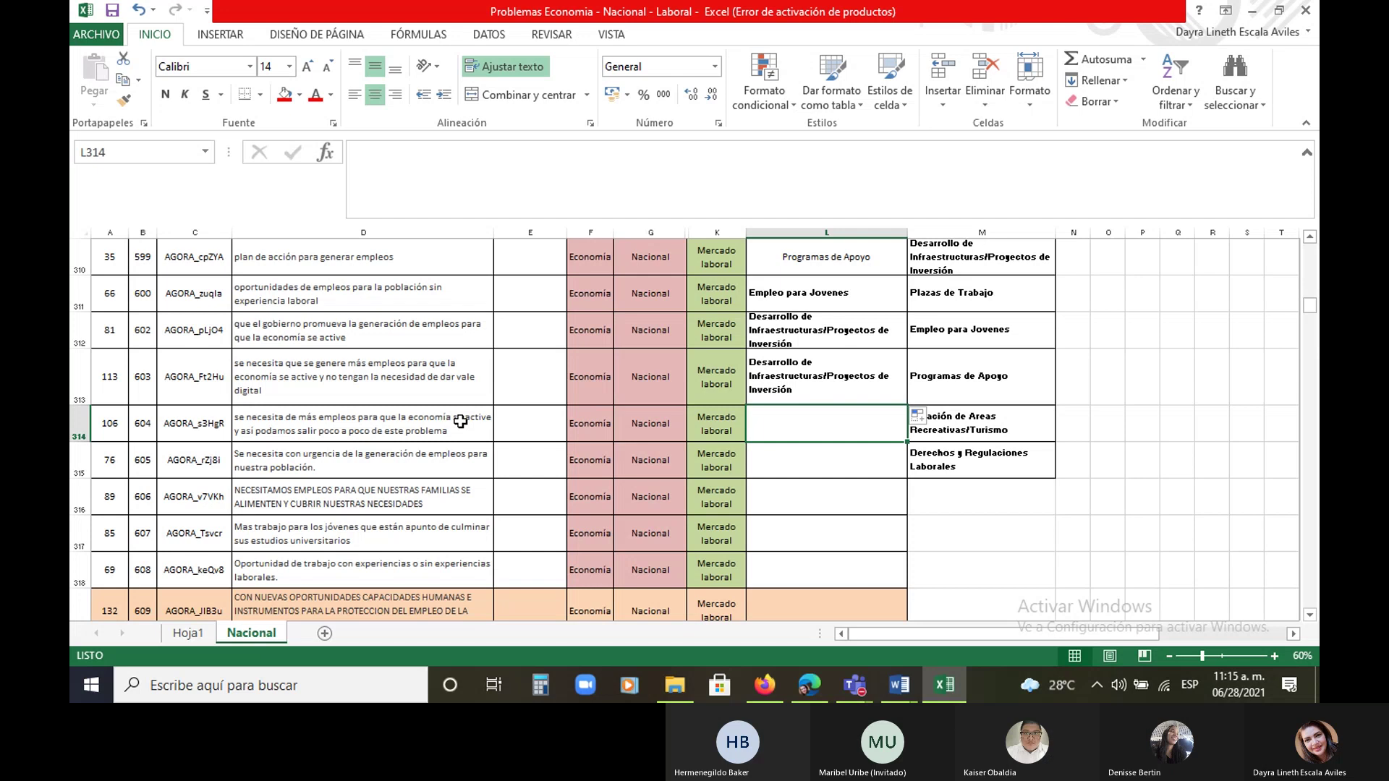
scroll(460, 421, up, 2)
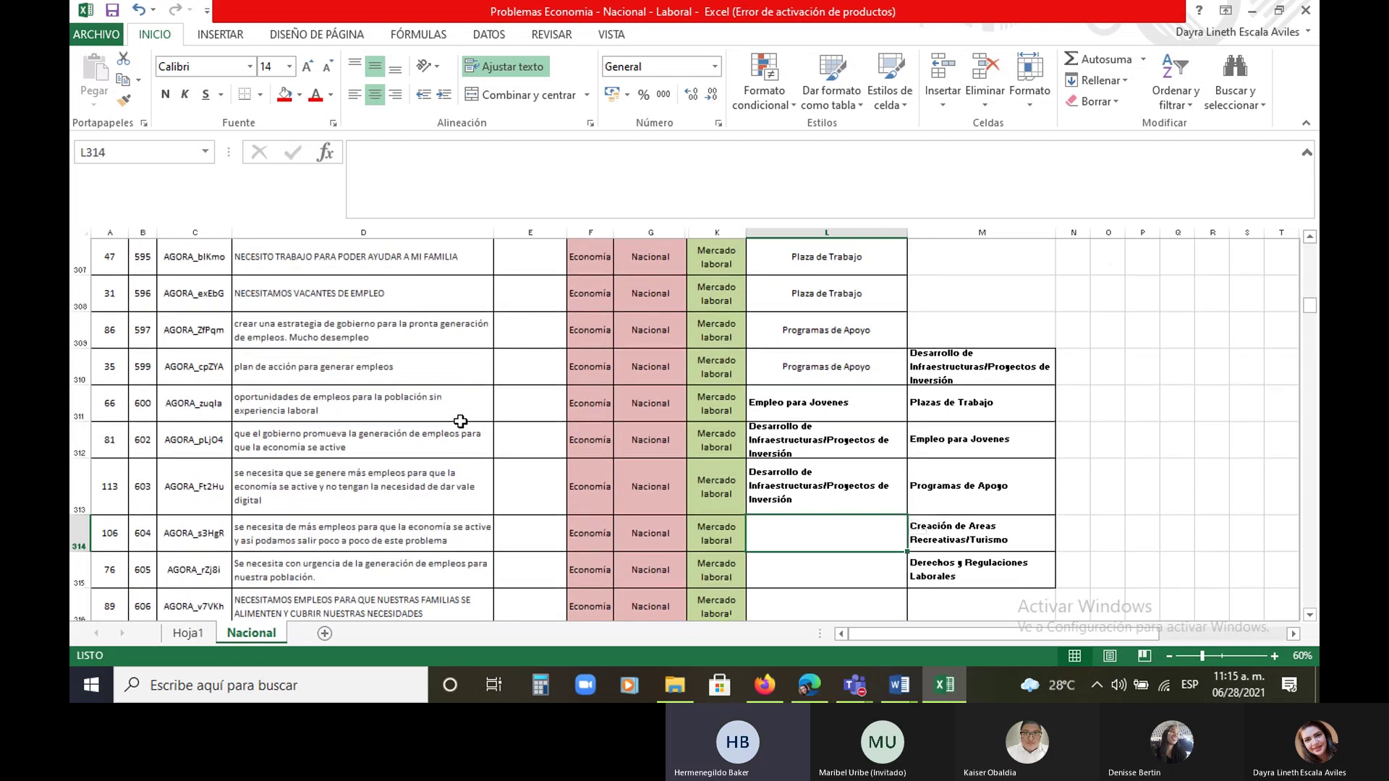
scroll(460, 421, up, 2)
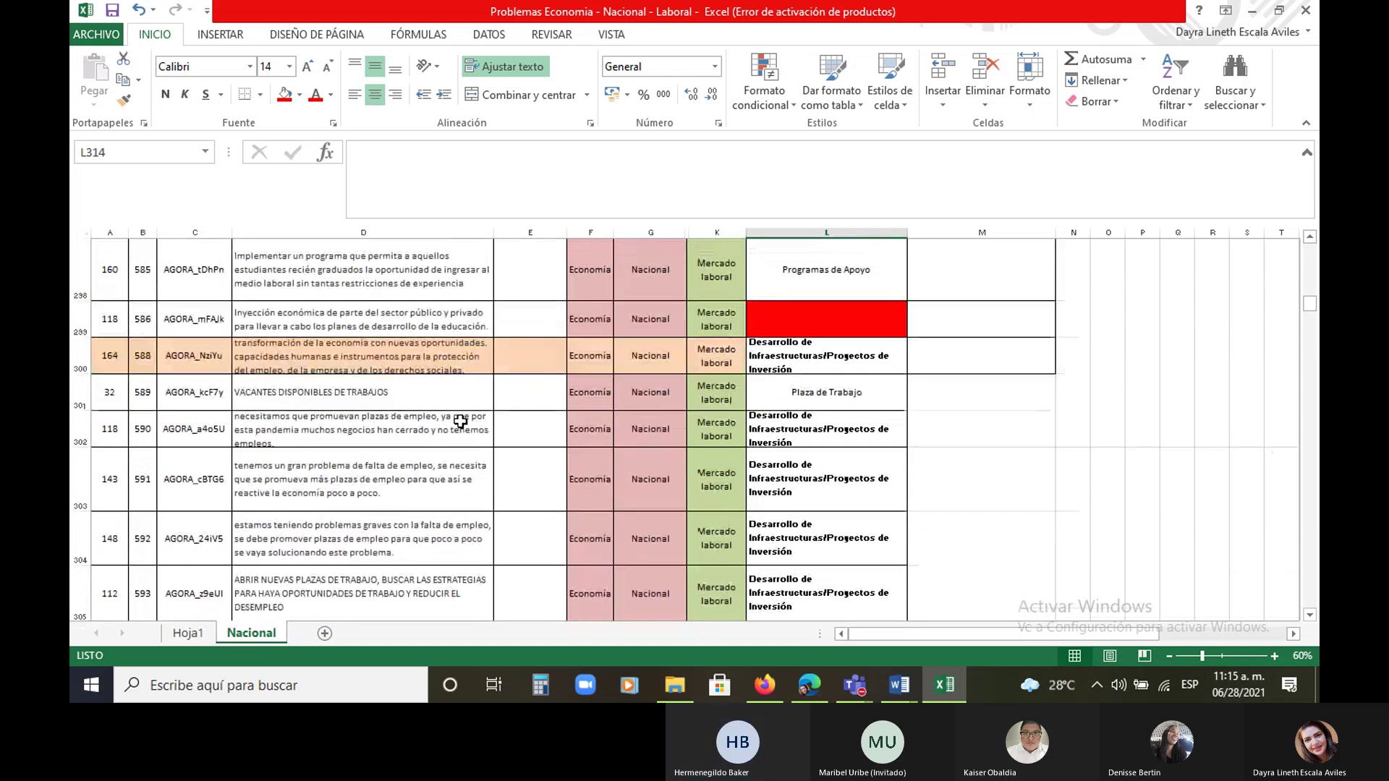
scroll(460, 421, up, 1)
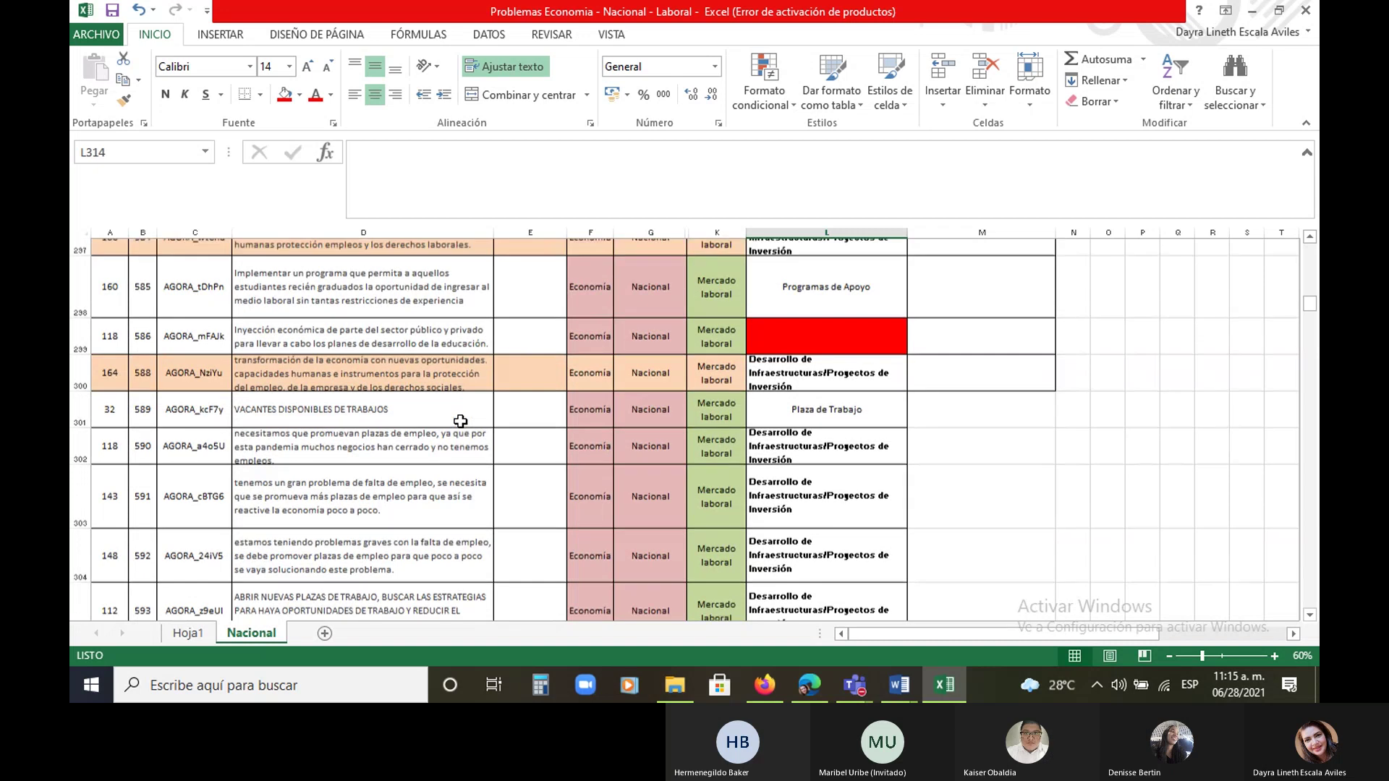
scroll(460, 421, down, 5)
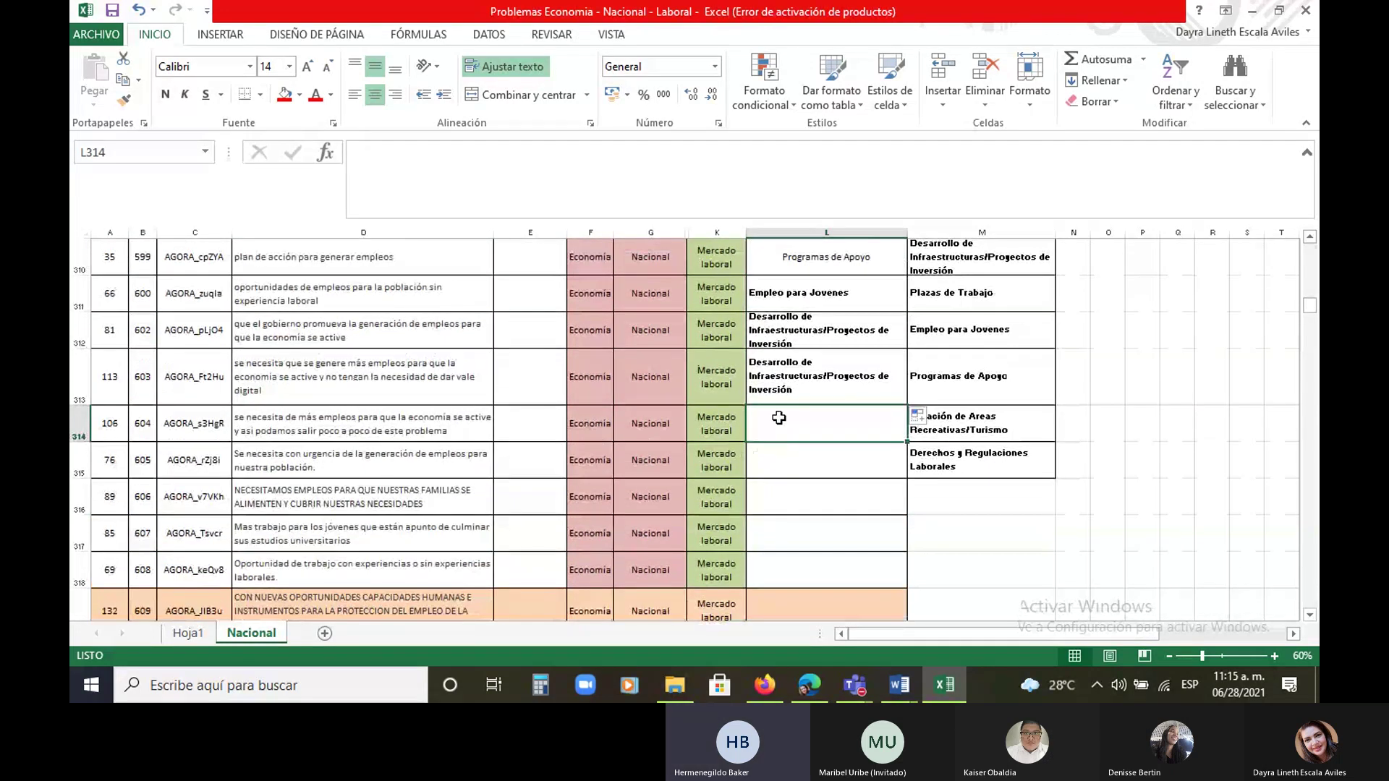
text(plaza de)
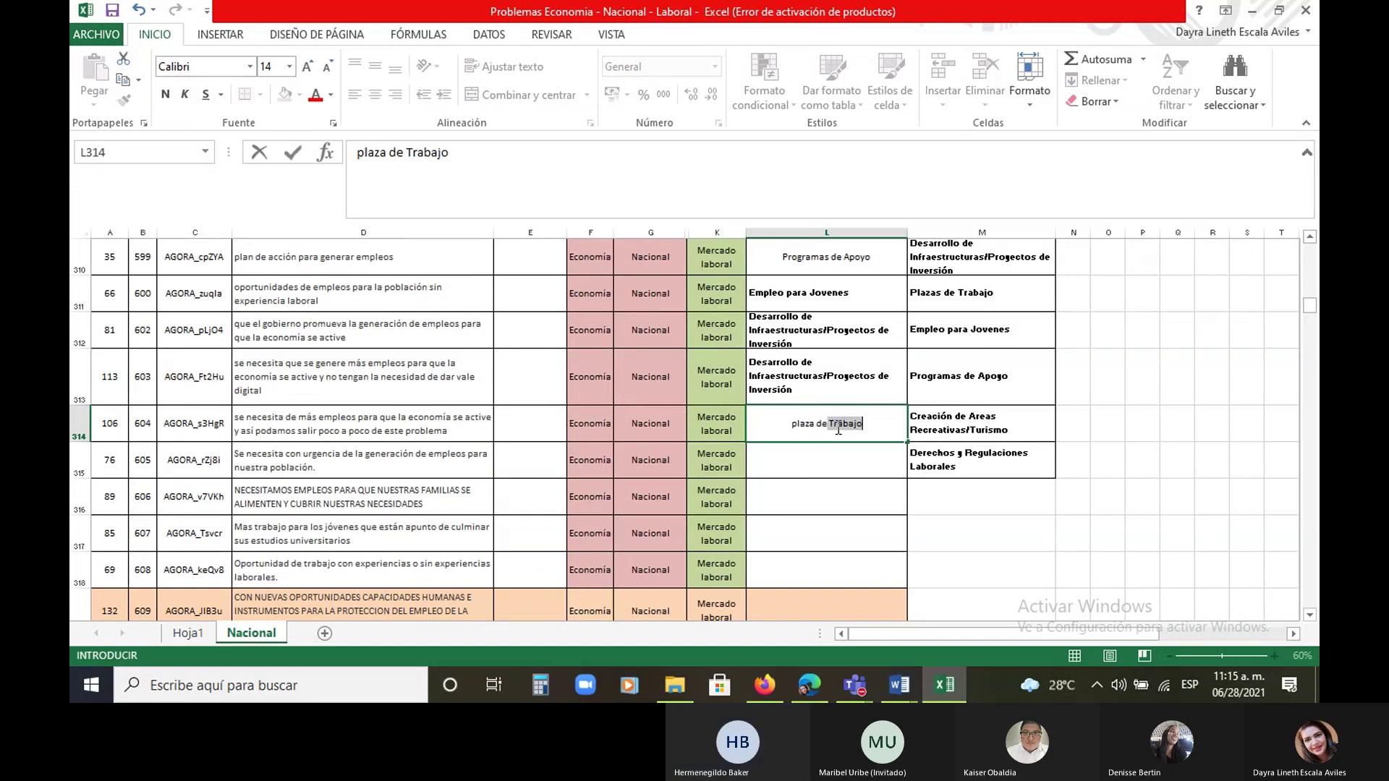
key(Return)
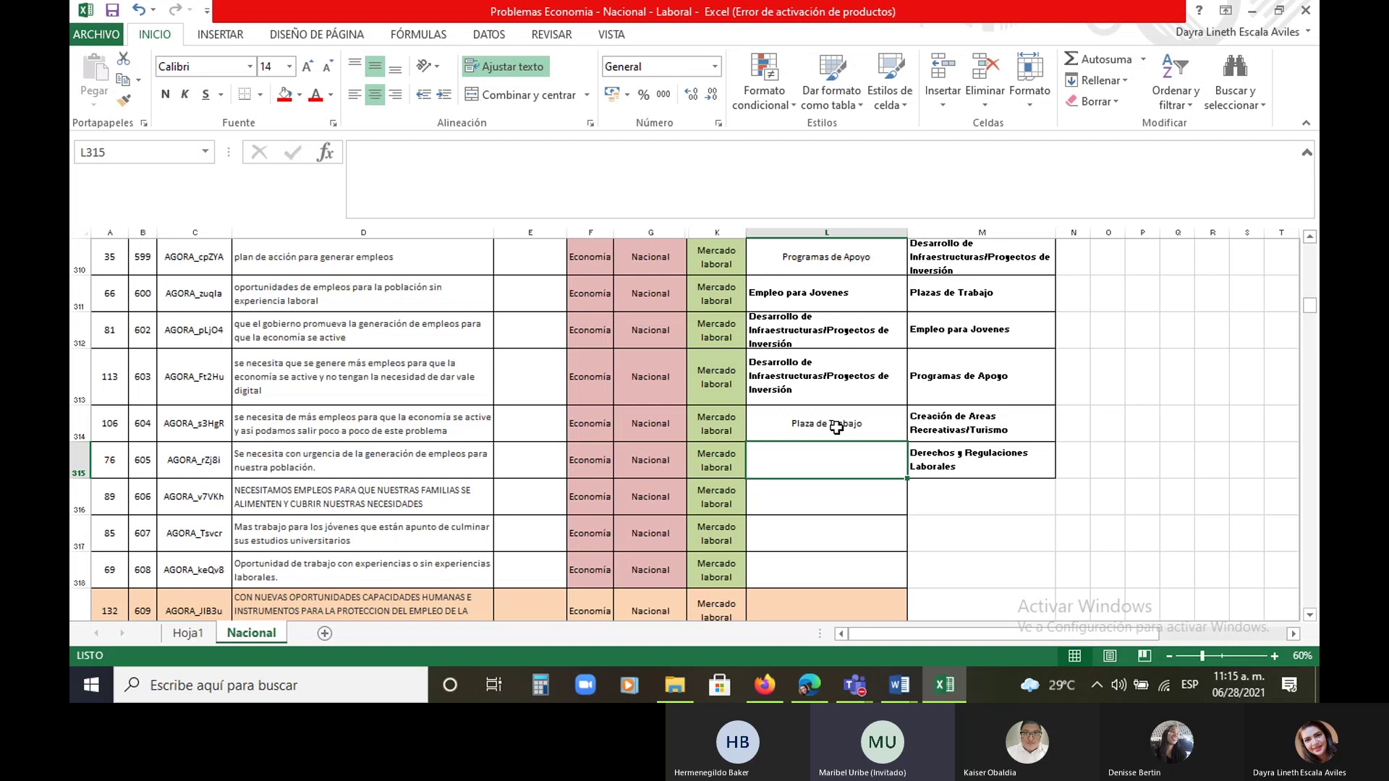
Copy the category Desarrollo de Infraestructuras/Proyectos de Inversión from L313 into L315 for the proposal on urgent job creation
click(792, 398)
right_click(791, 397)
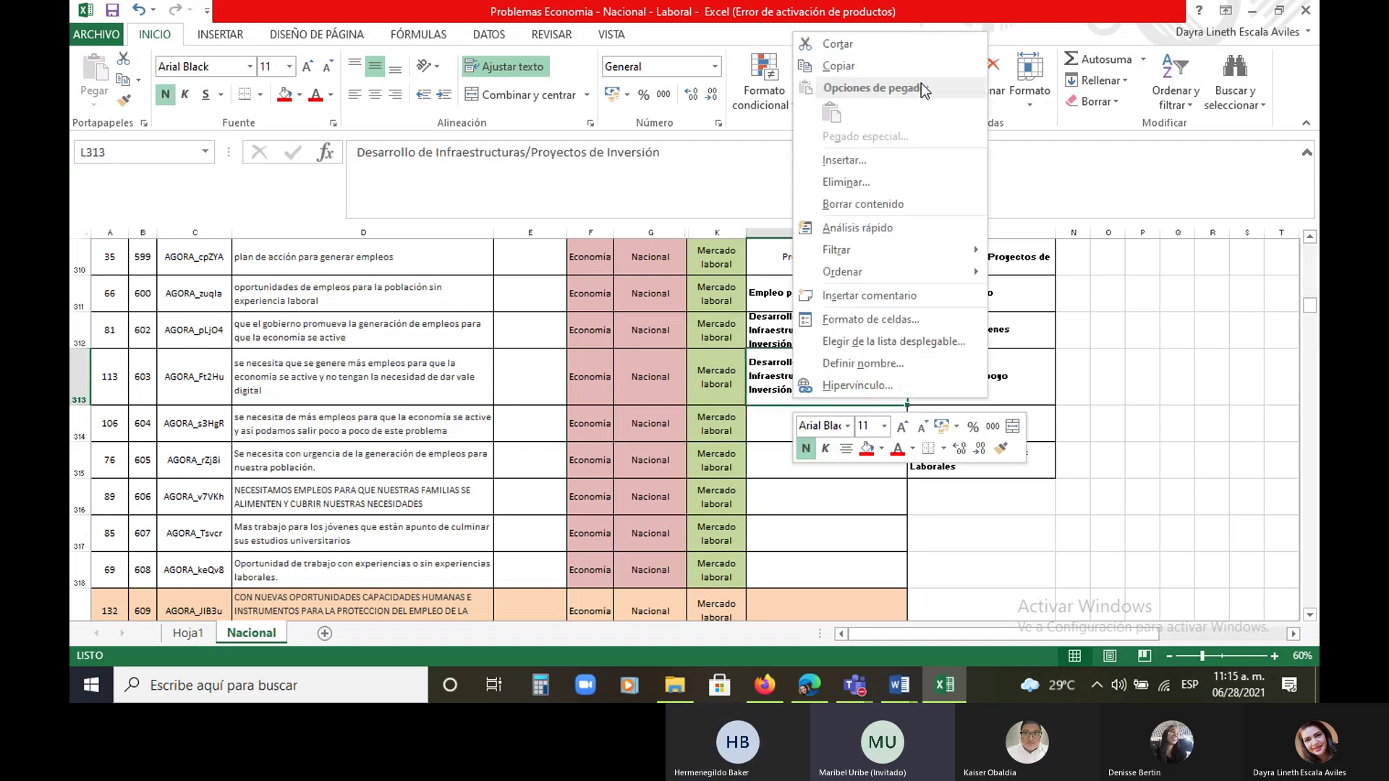
click(992, 65)
click(832, 465)
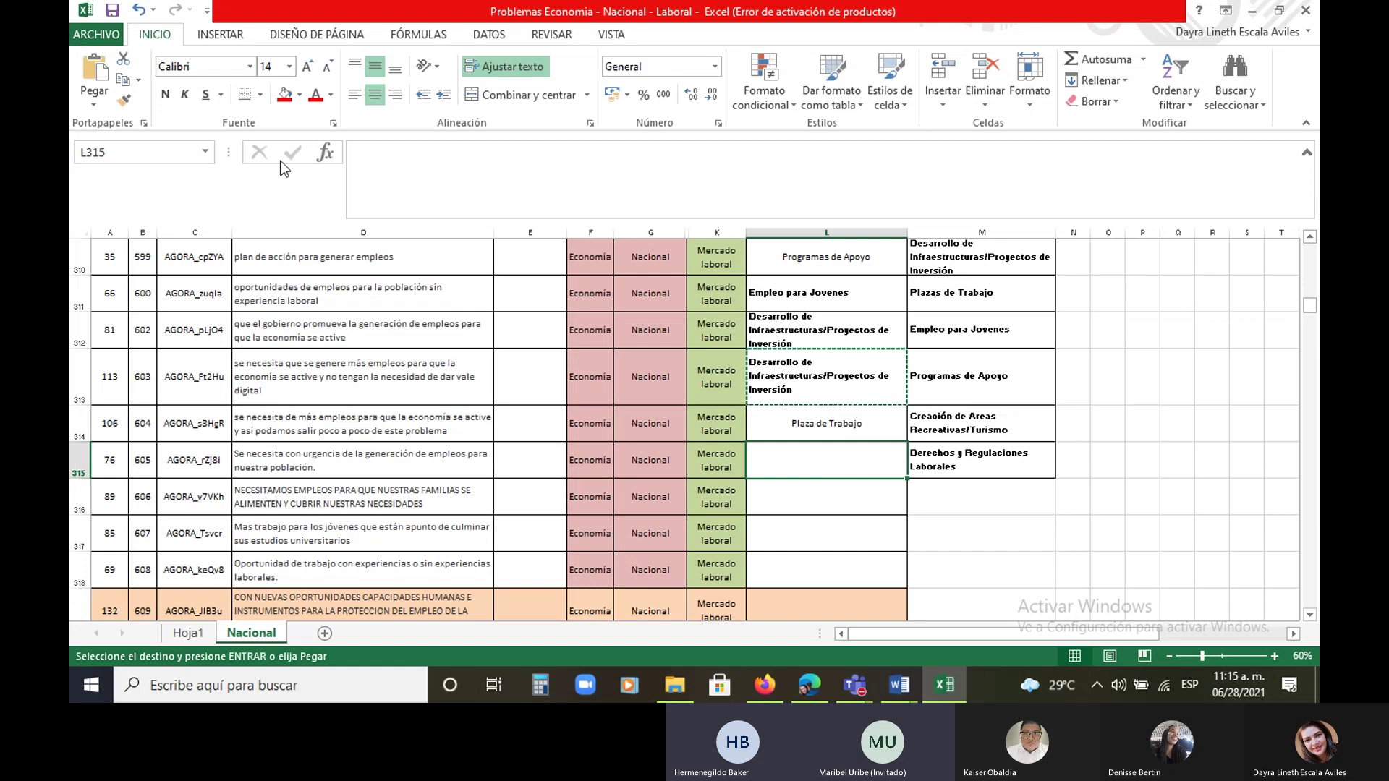
click(101, 70)
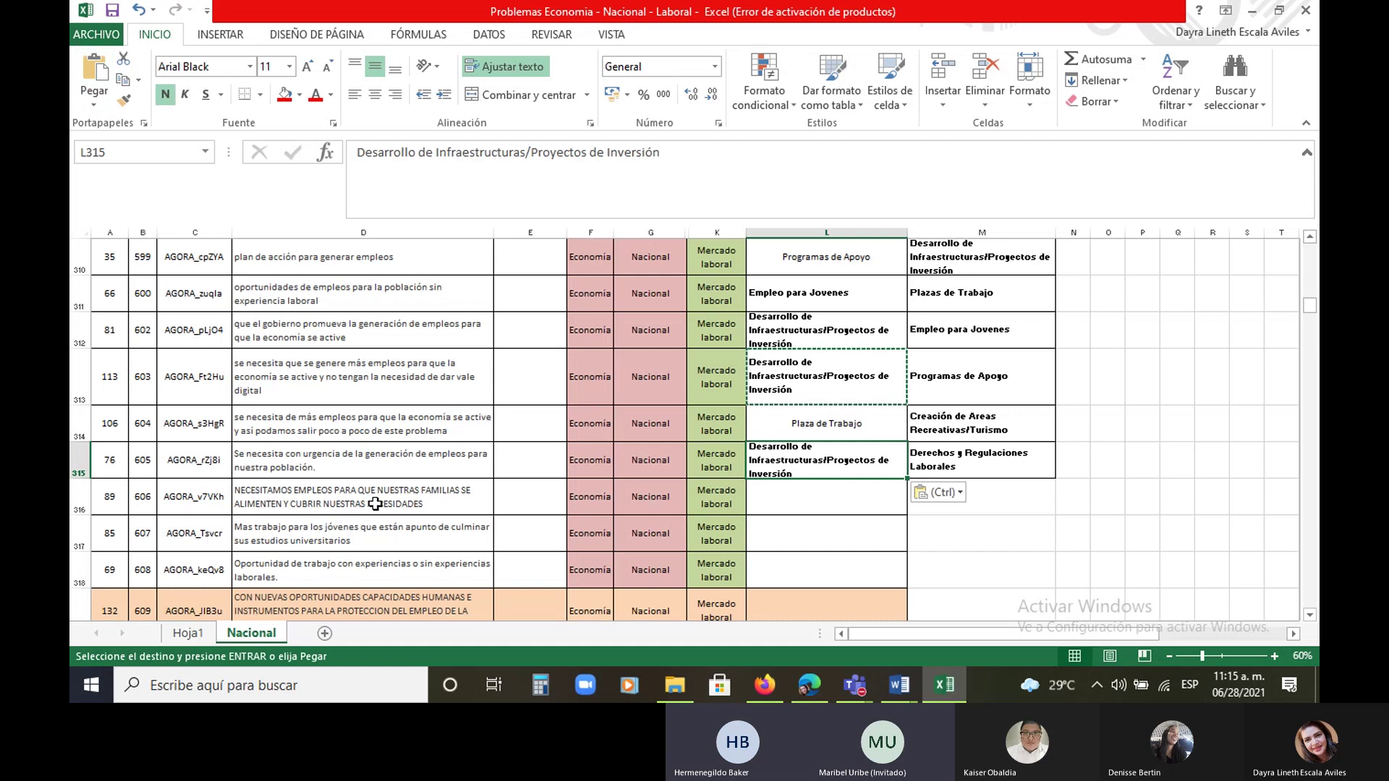
Review the categories assigned to the earlier employment proposals for comparison with the uncategorised proposal in row 316
scroll(417, 504, up, 2)
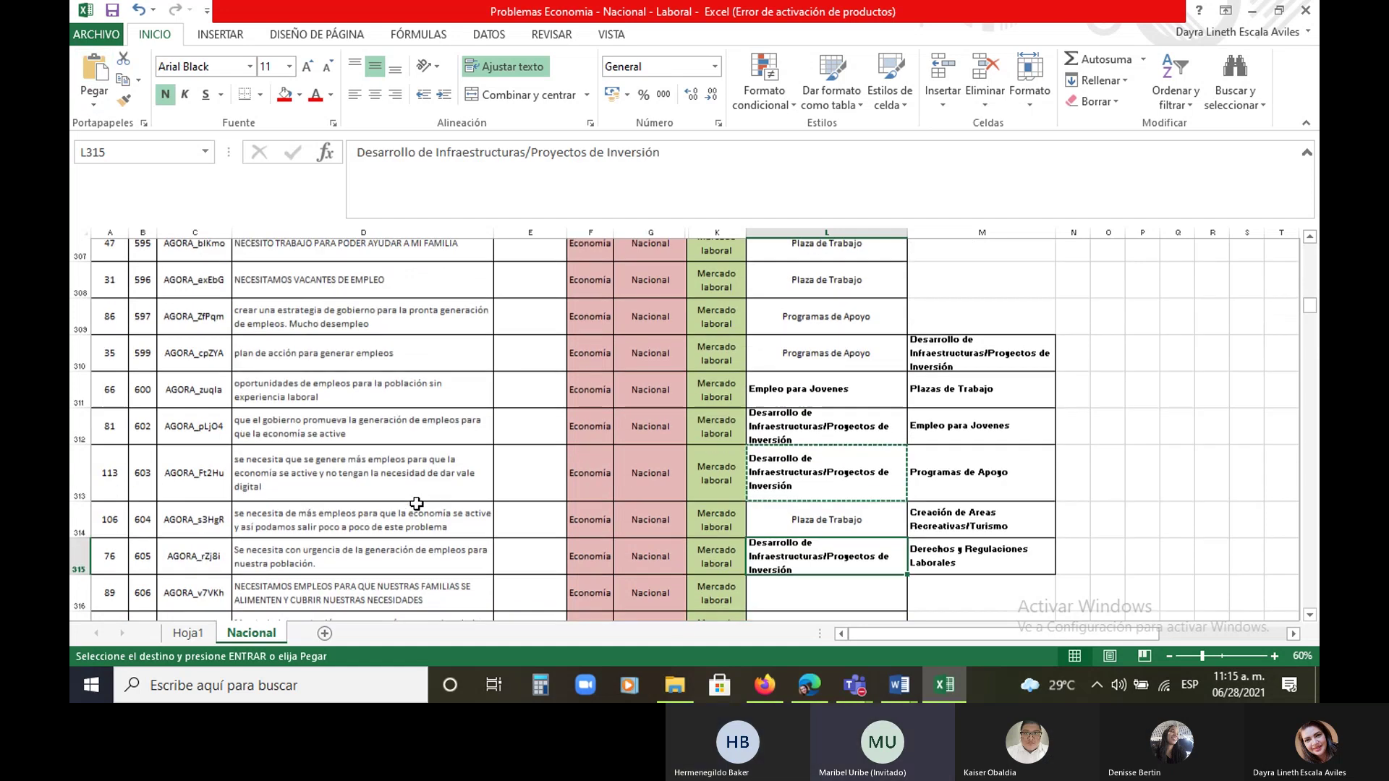
scroll(416, 505, up, 1)
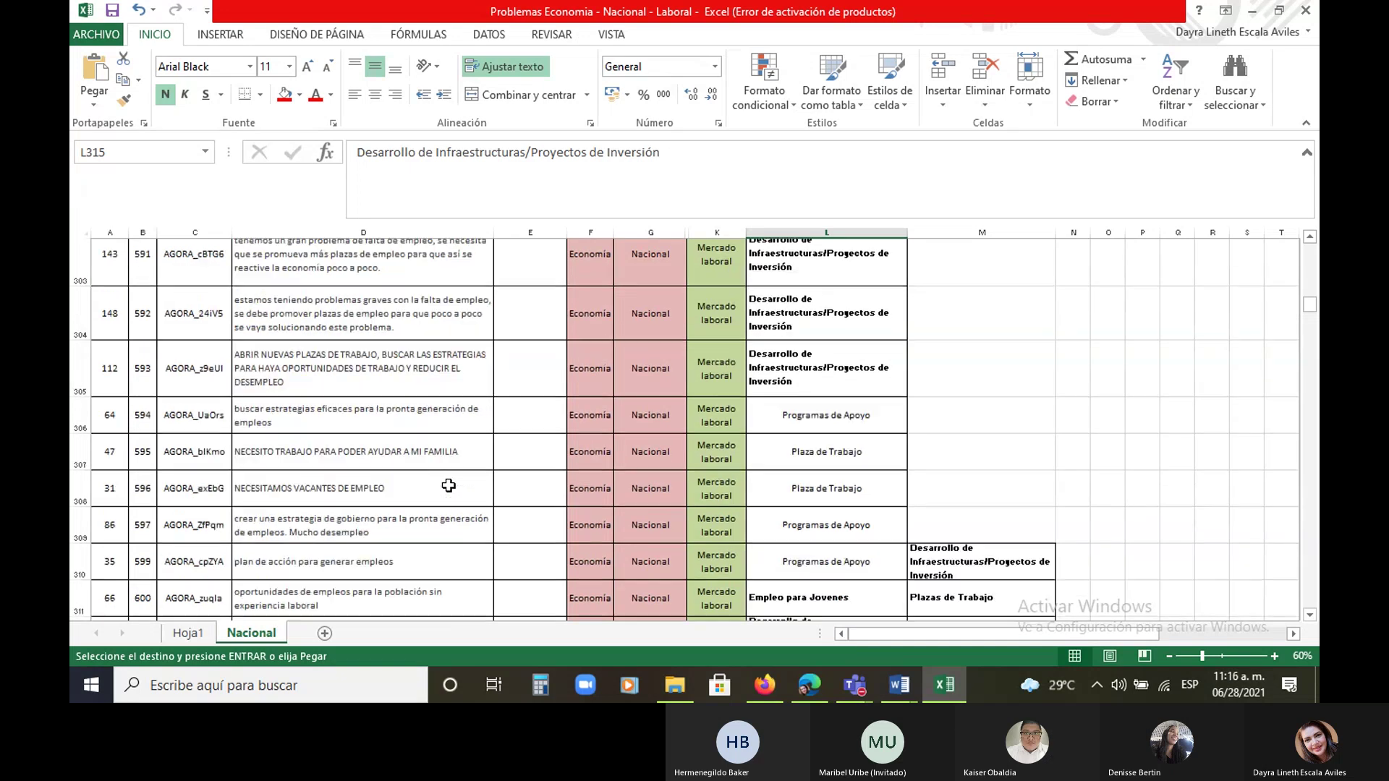
scroll(448, 487, down, 4)
scroll(443, 489, down, 1)
scroll(443, 489, up, 1)
click(787, 392)
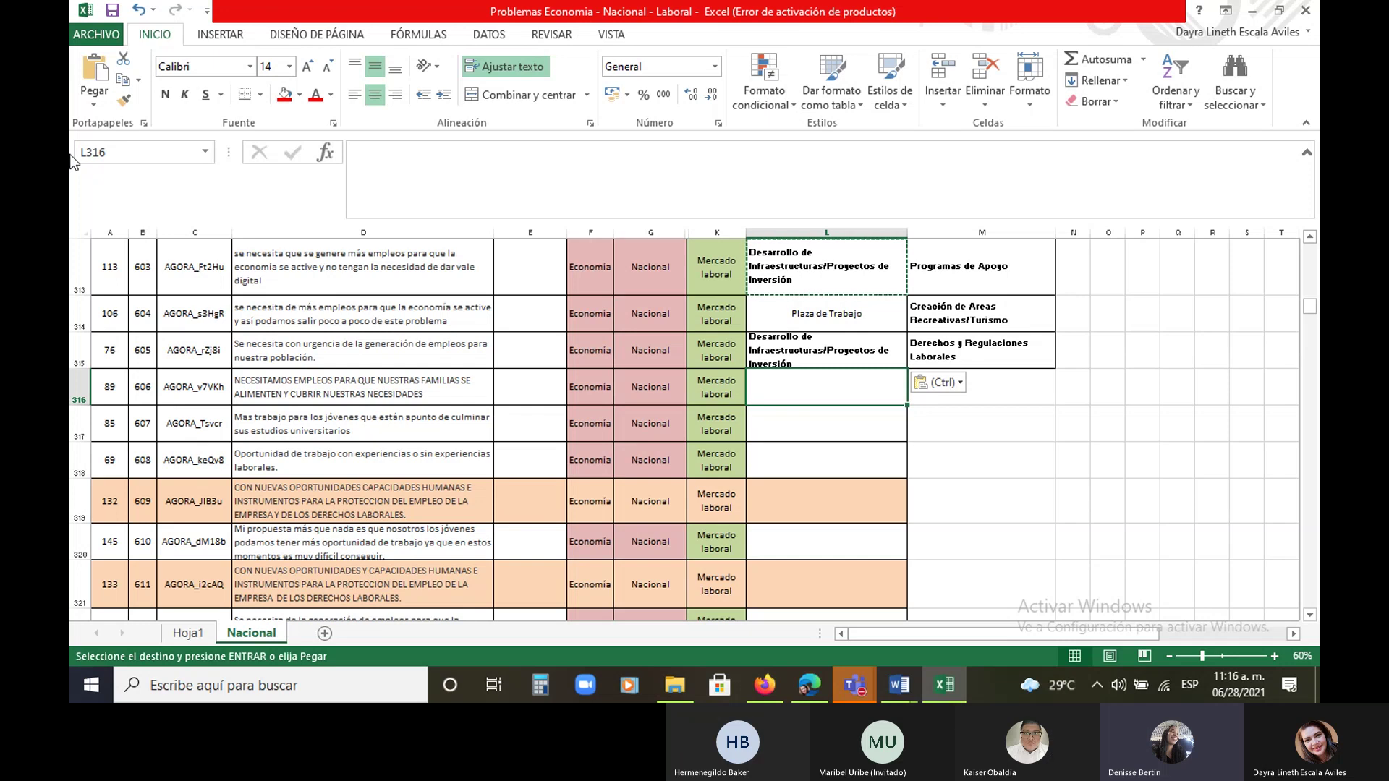
Check the Microsoft Teams meeting window, return to the Excel workbook and clear the pending copy selection
click(857, 692)
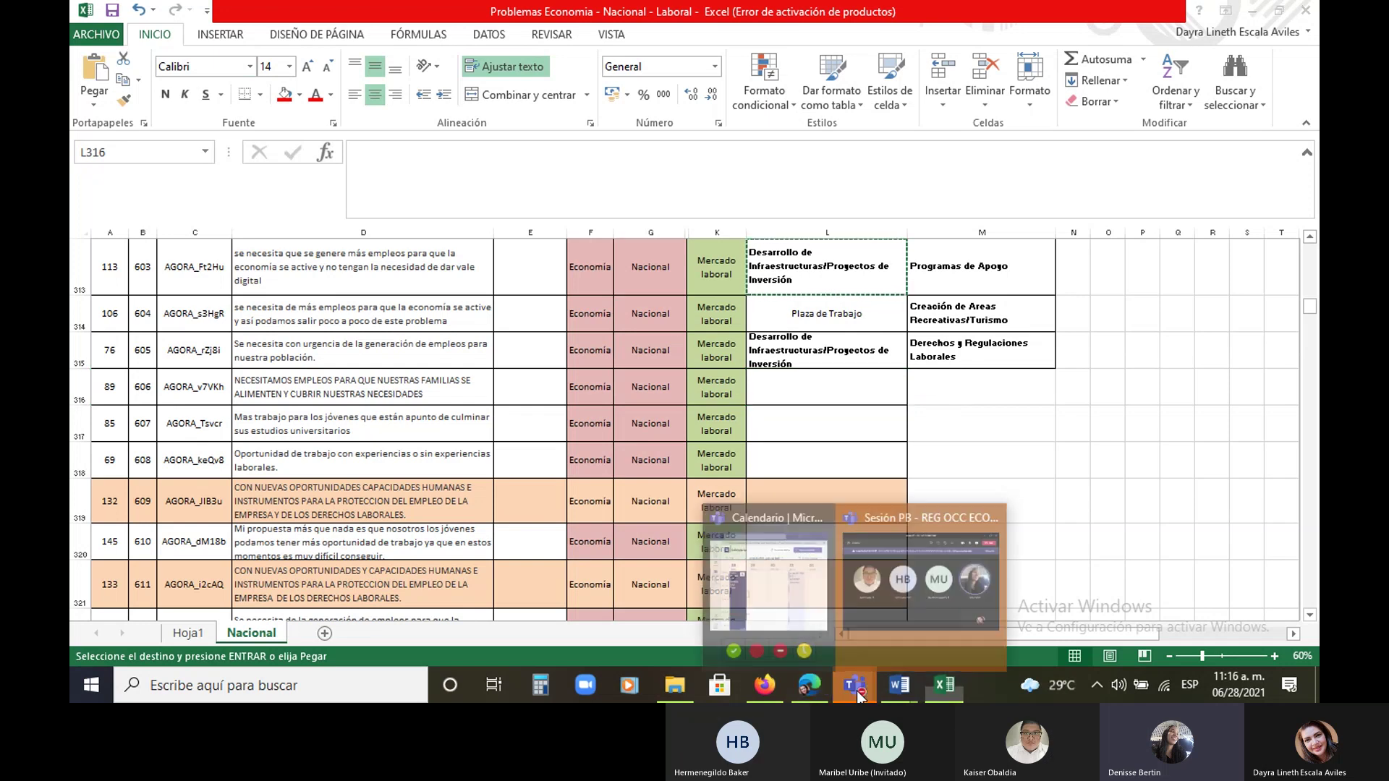
click(880, 621)
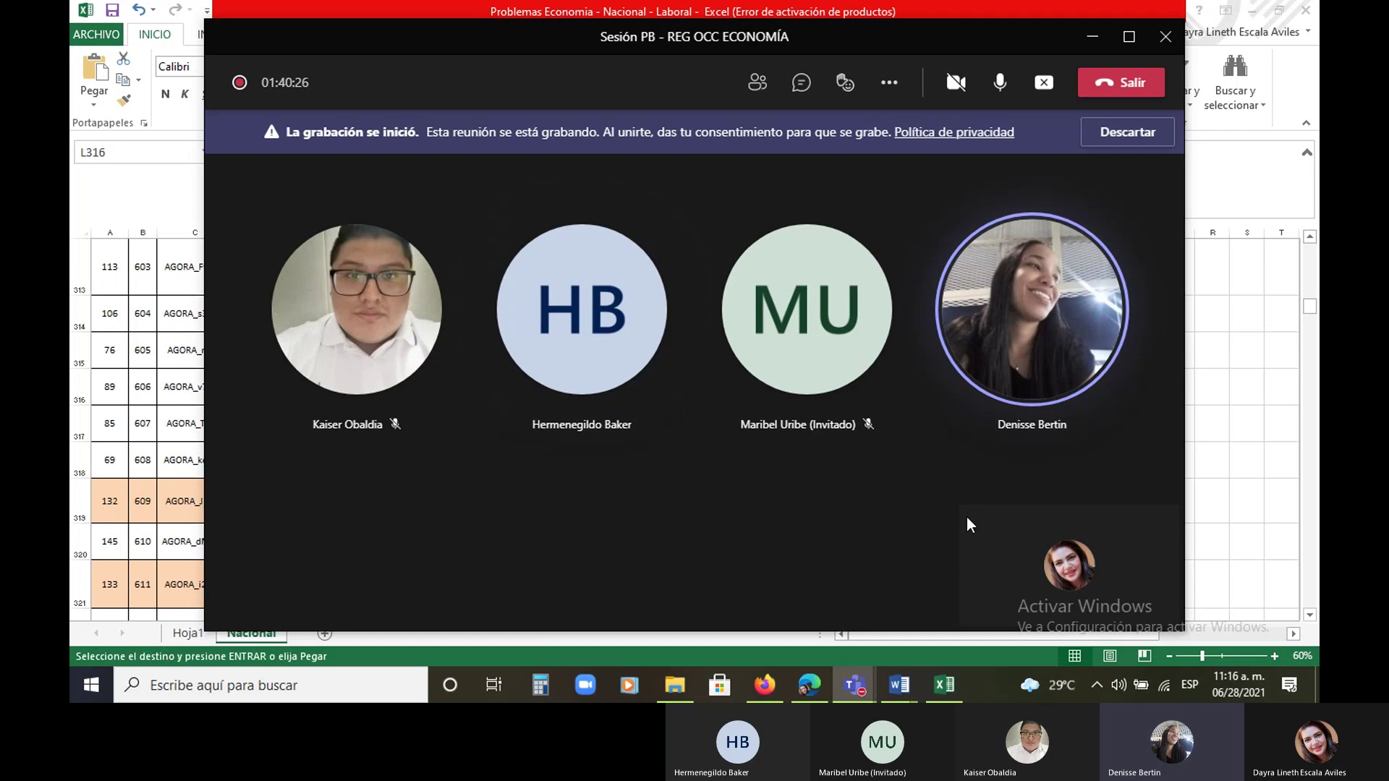
click(945, 684)
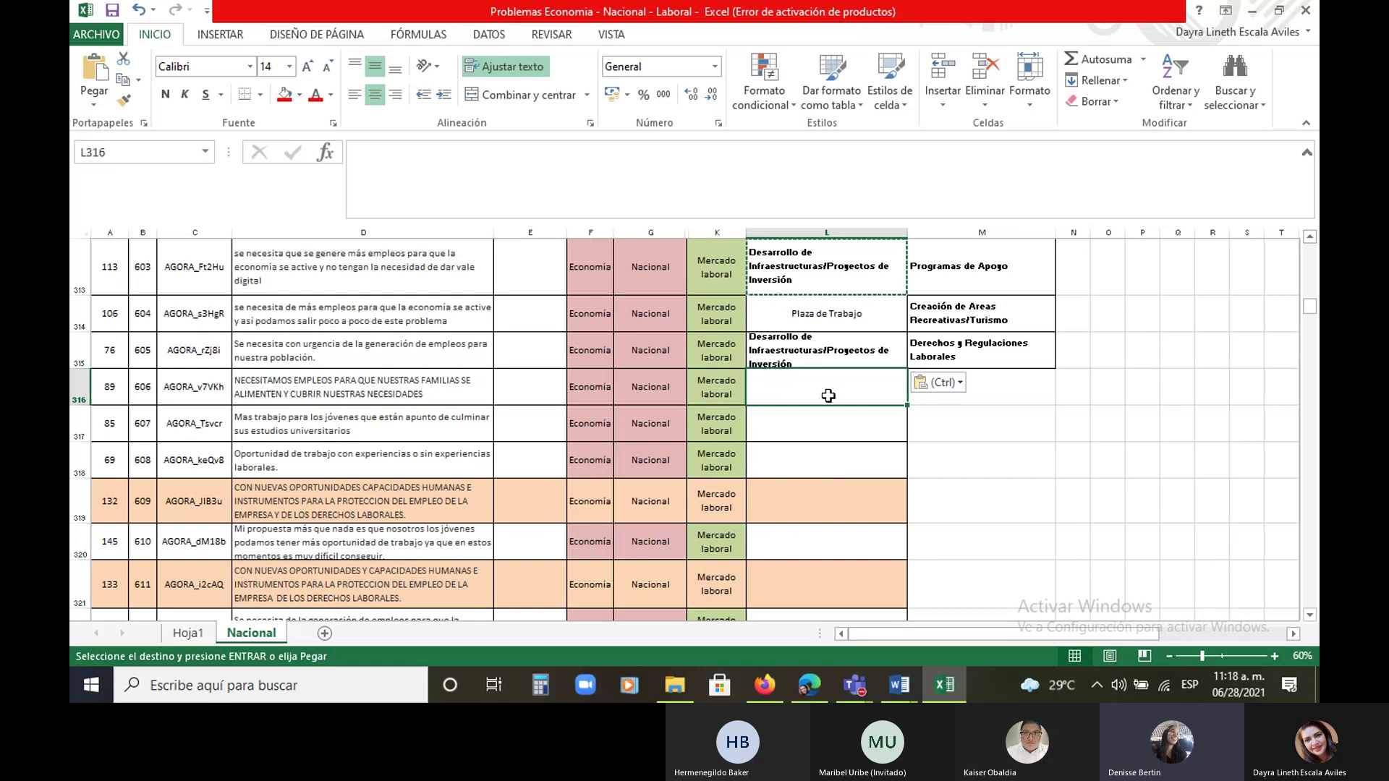
key(Escape)
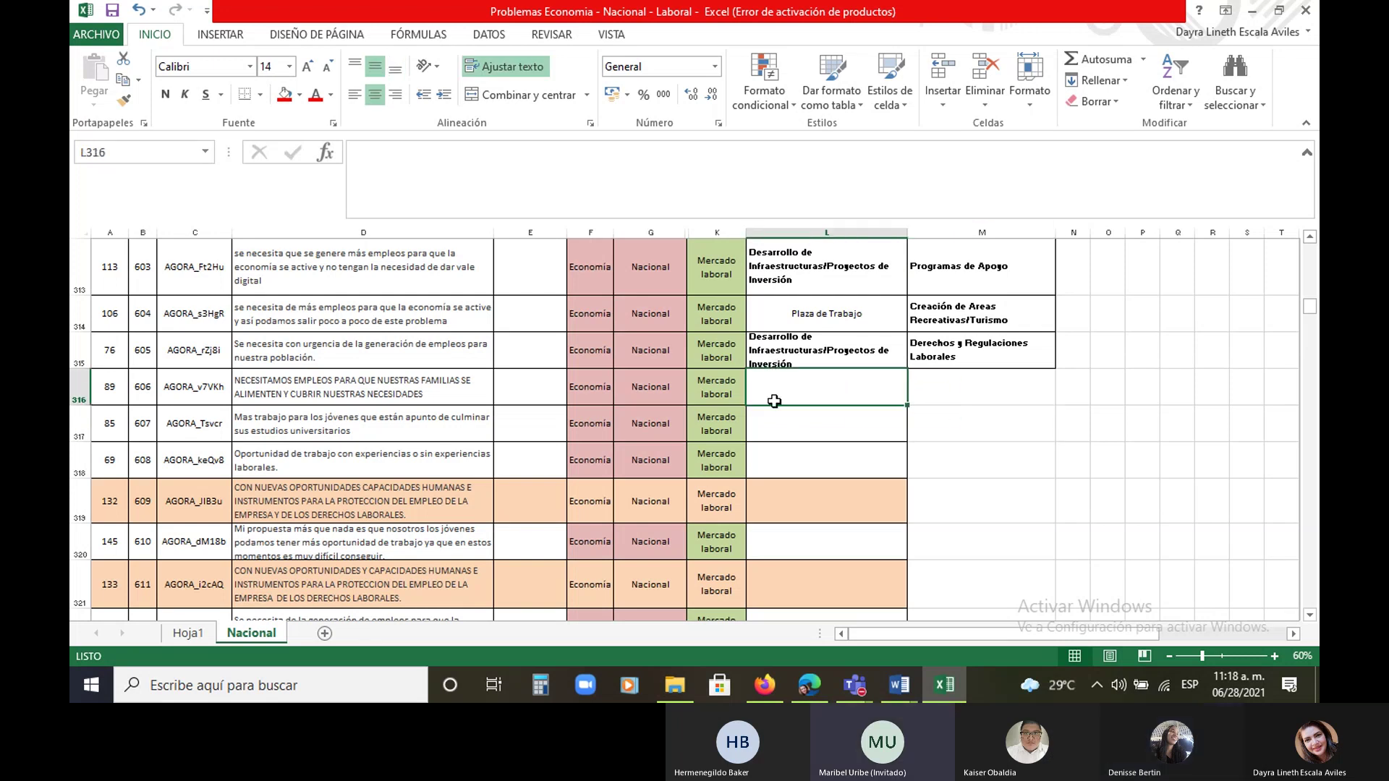
key(Down)
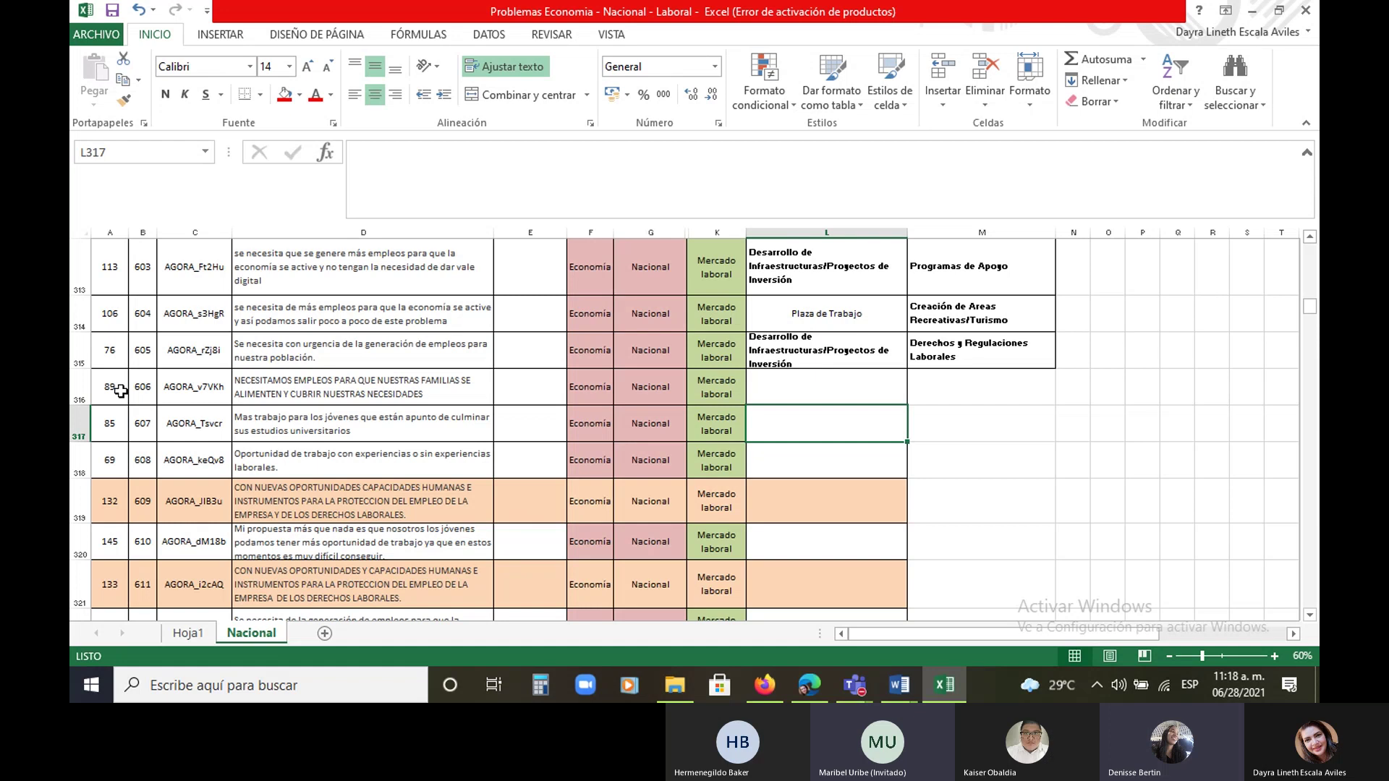
Switch to the Microsoft Teams meeting, mute and unmute the microphone, and return to the Excel workbook
click(841, 697)
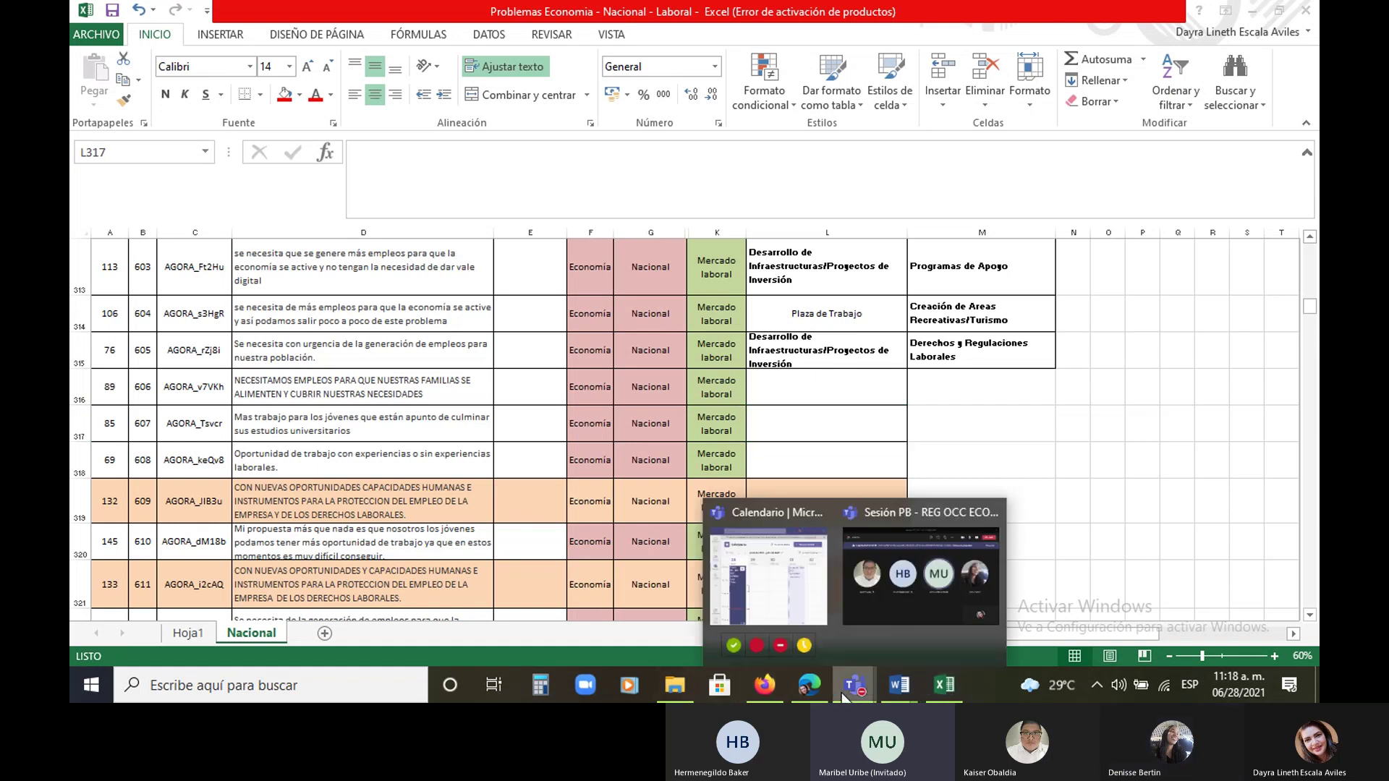
click(925, 609)
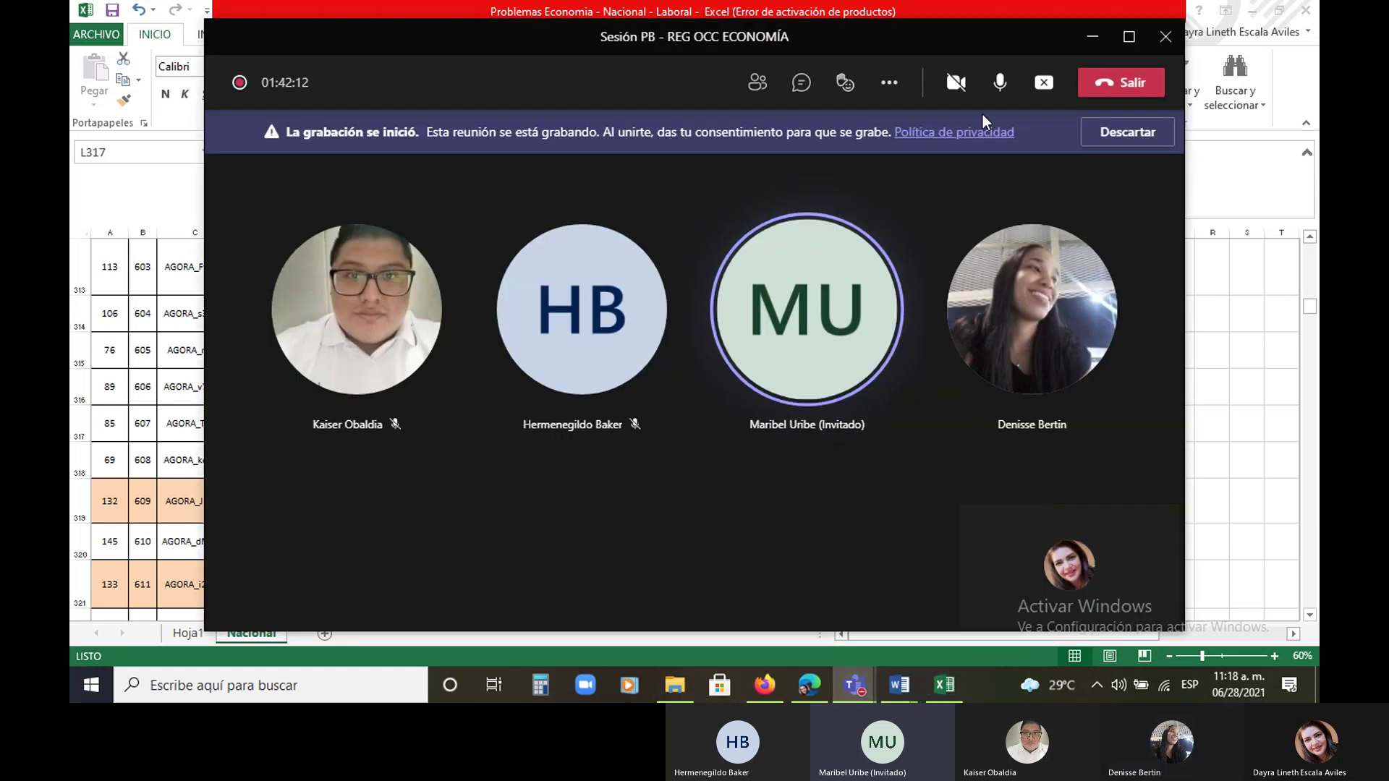
key(ctrl+shift+m)
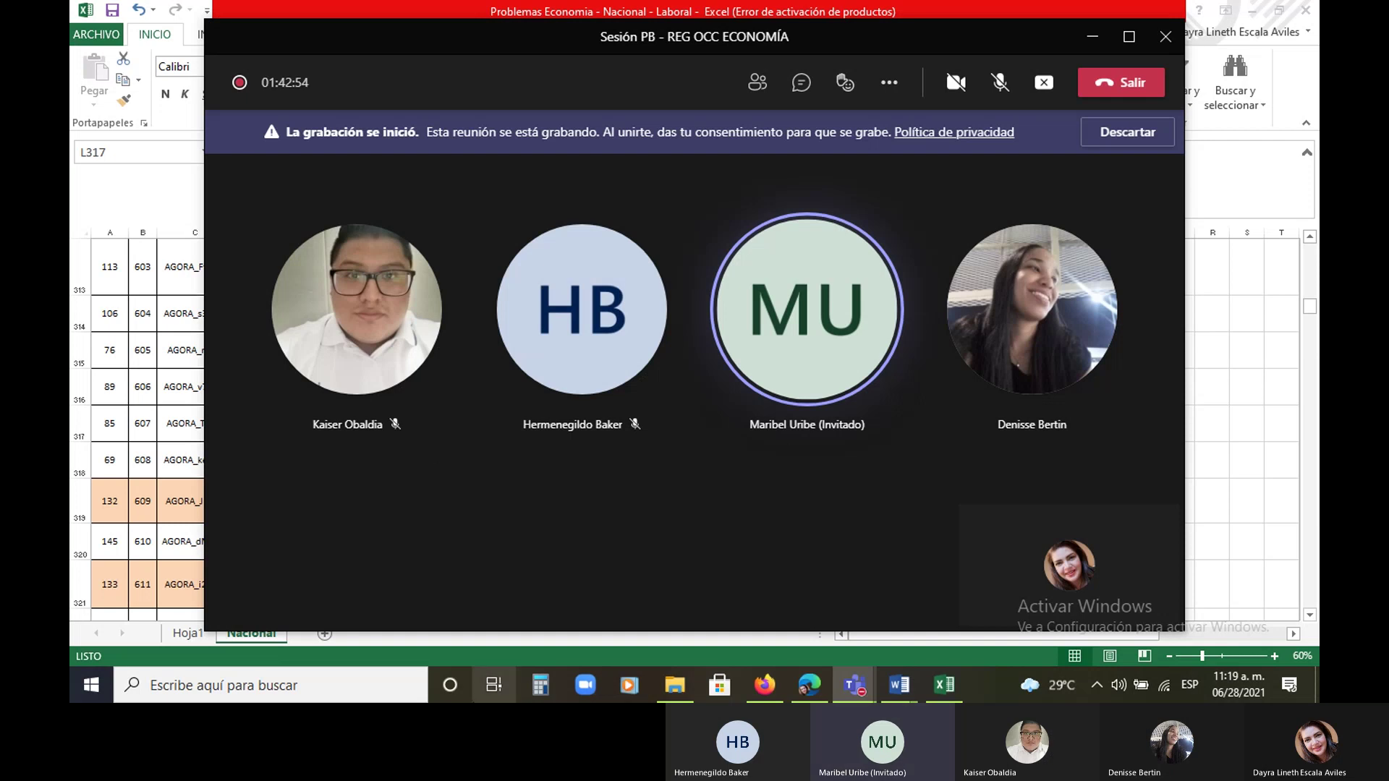
key(ctrl+shift+m)
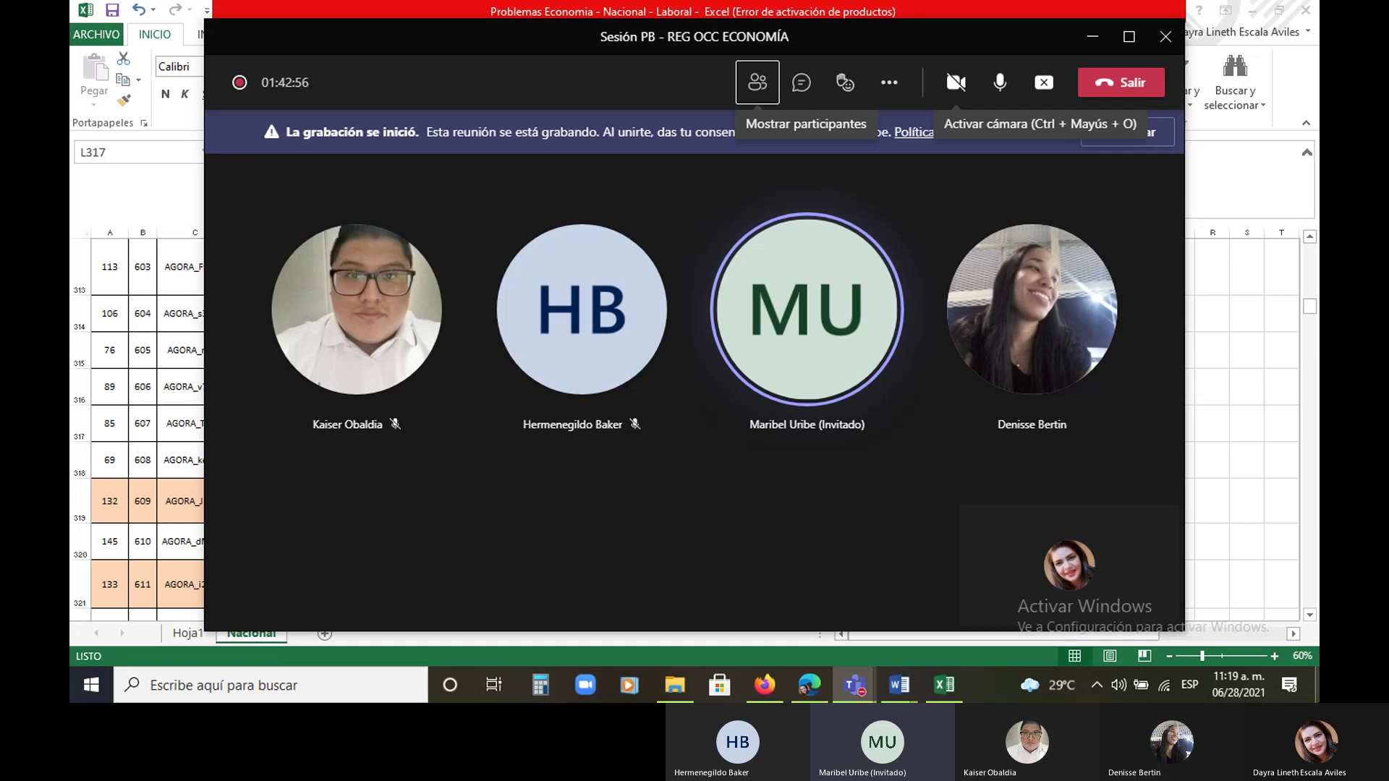
mouse_move(1318, 685)
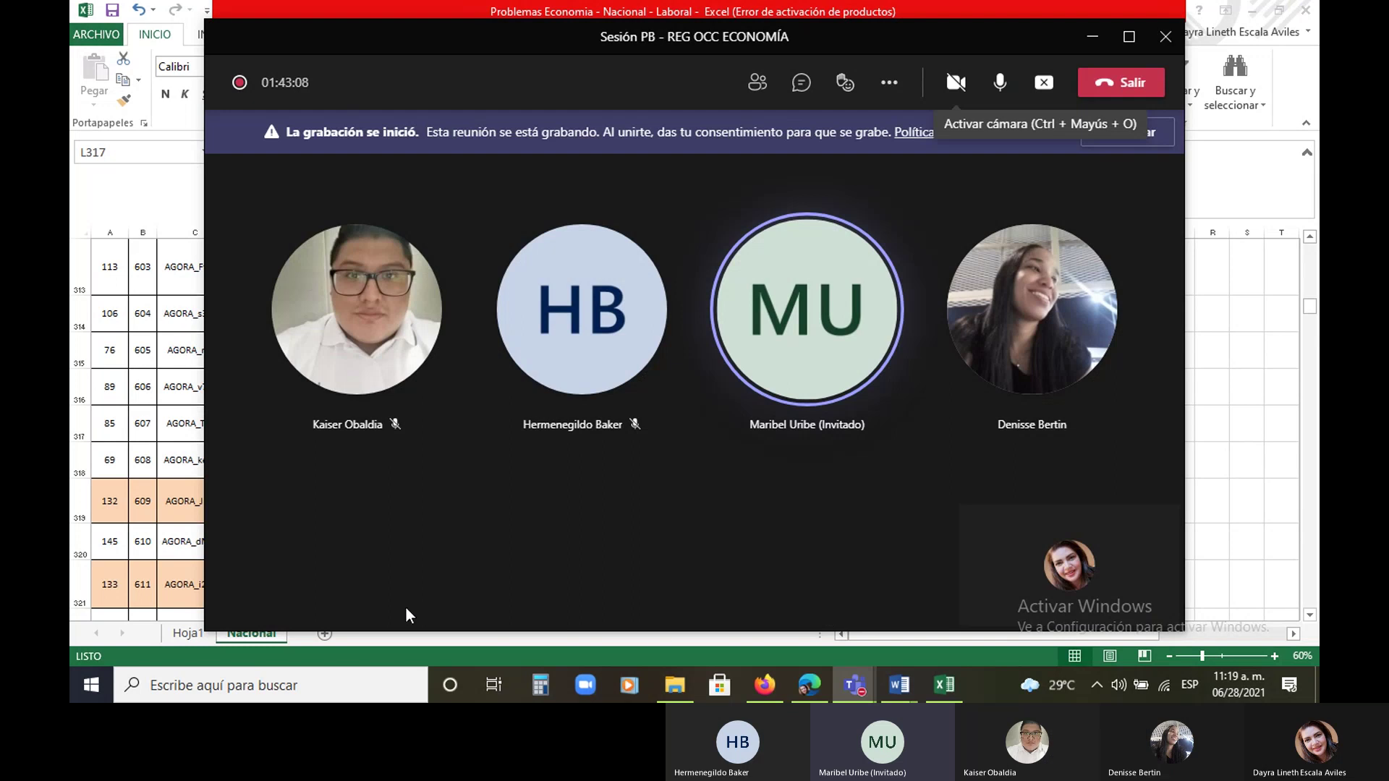
click(964, 685)
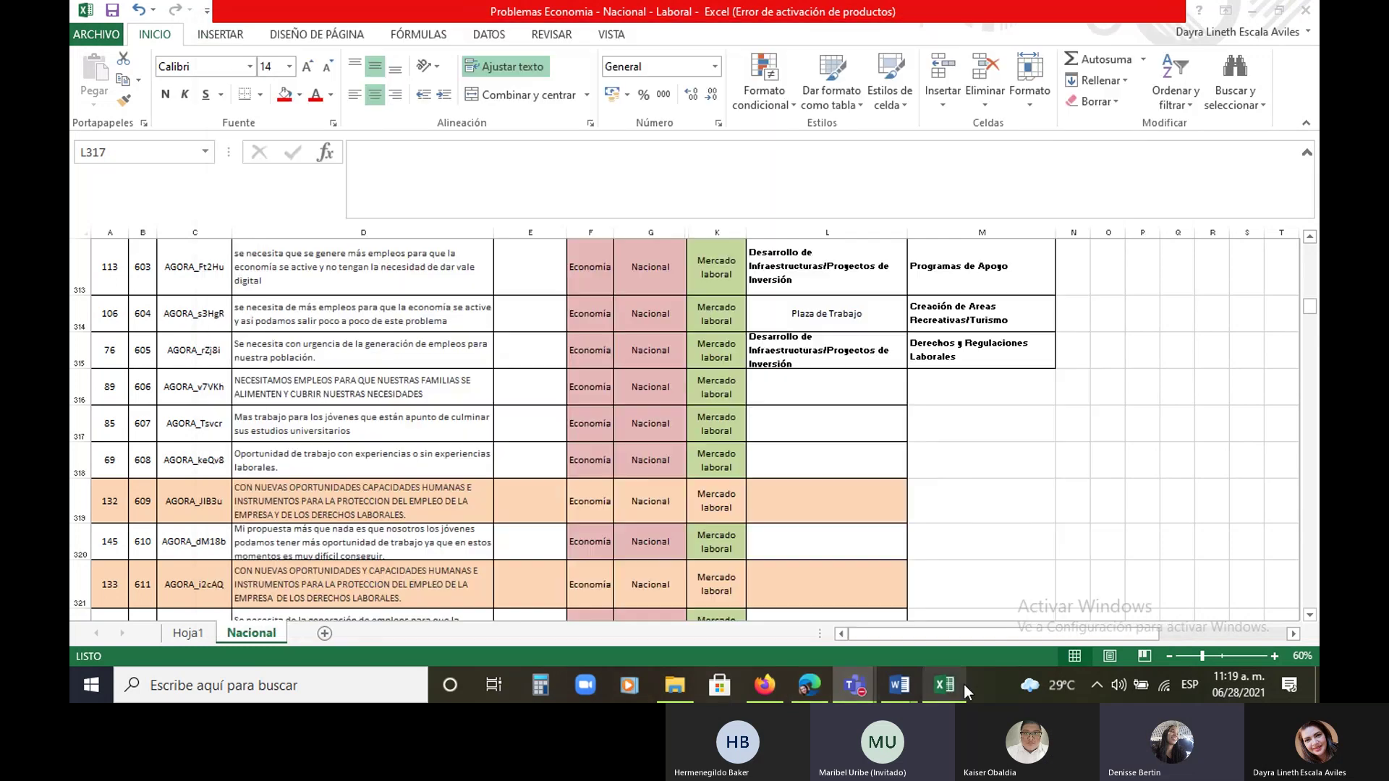
click(812, 393)
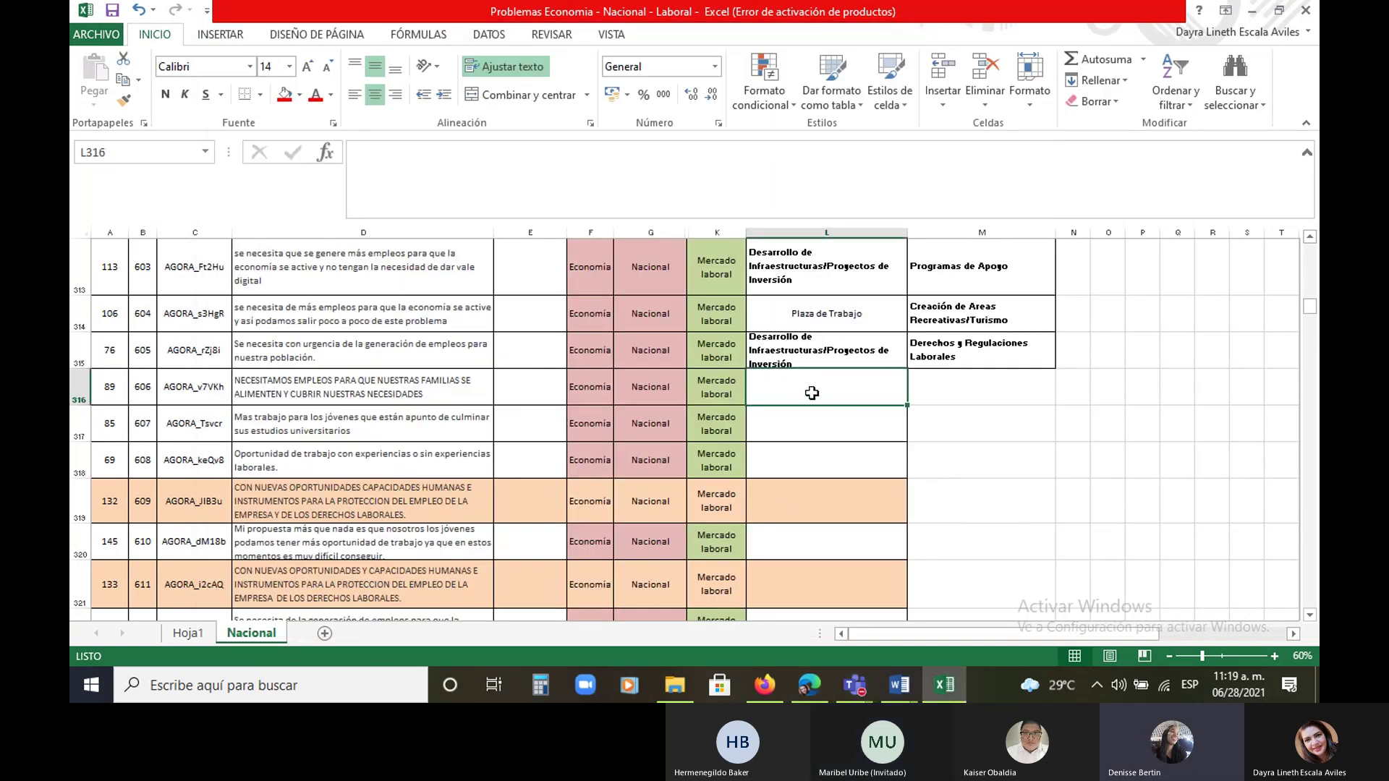
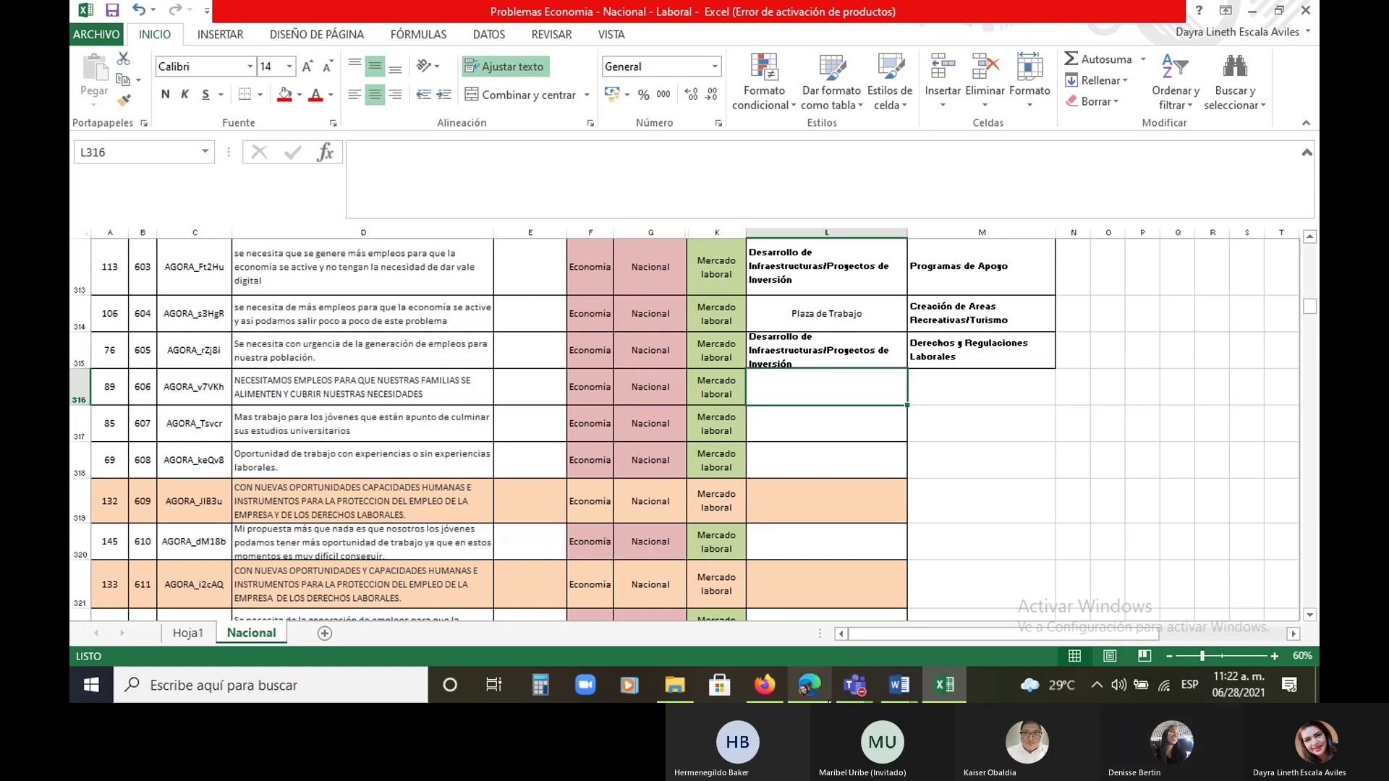
mouse_move(829, 700)
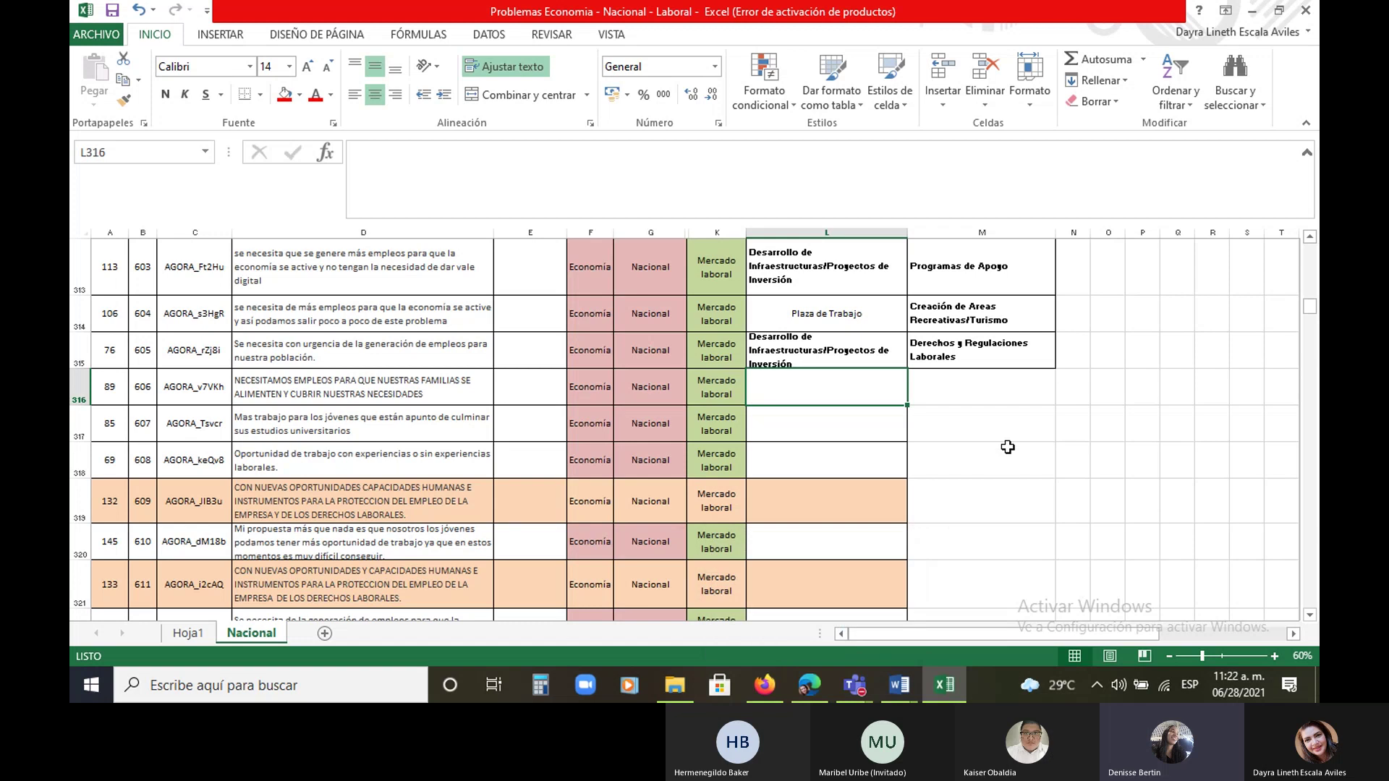
click(797, 419)
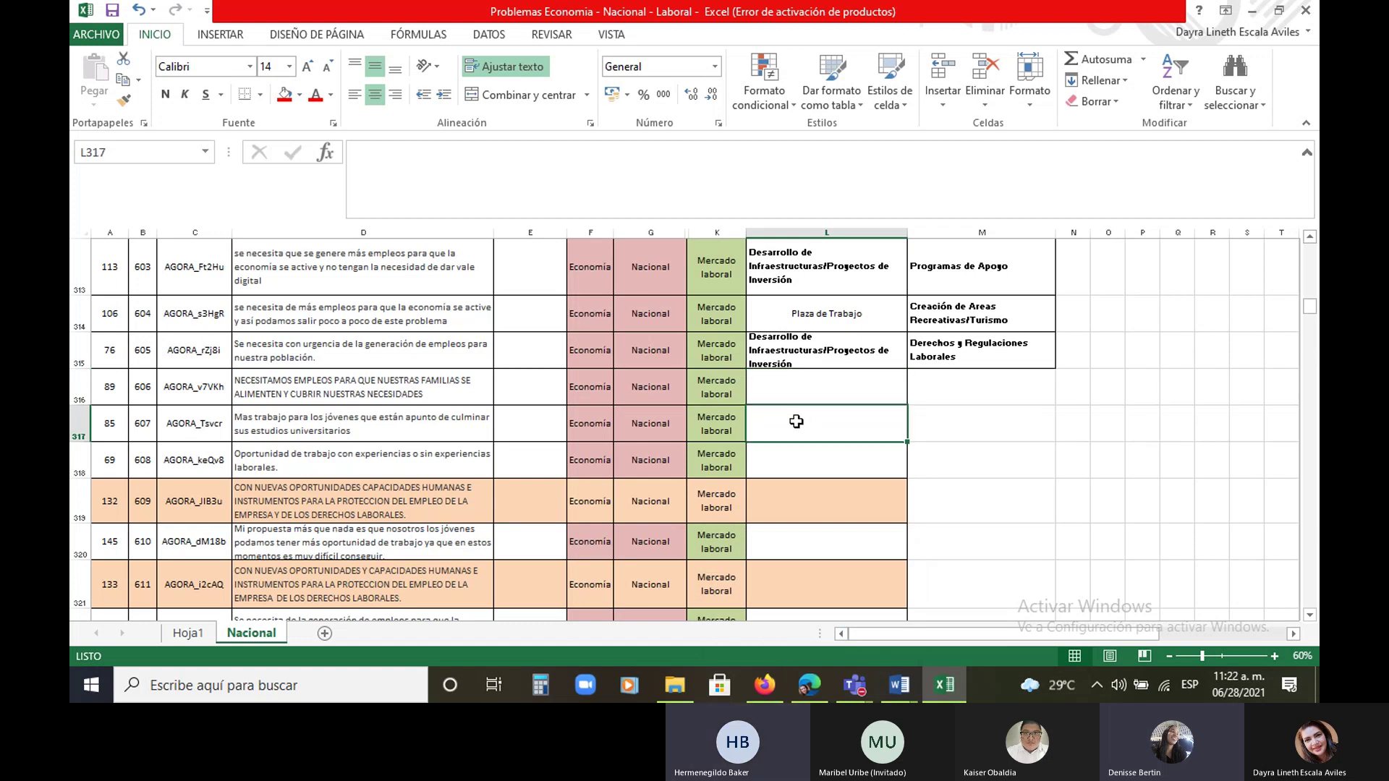
click(810, 390)
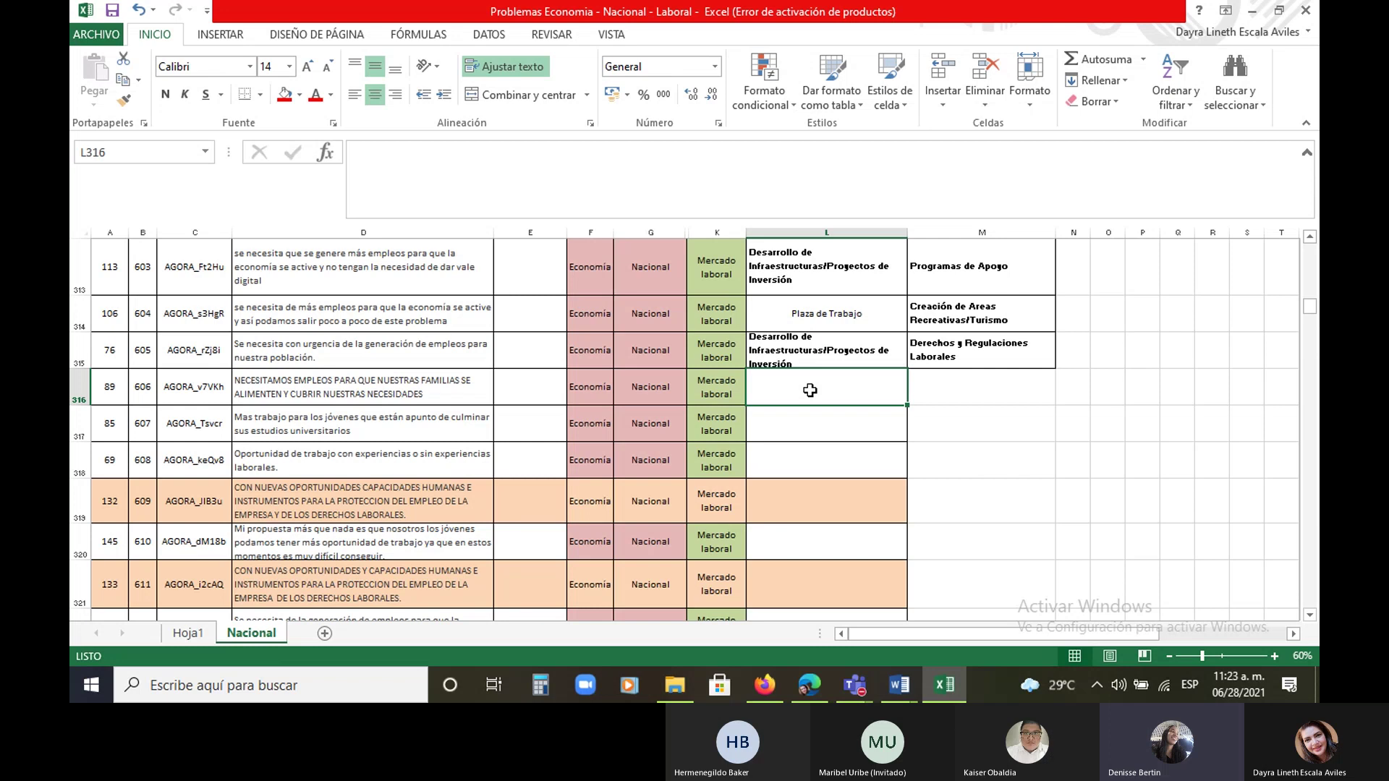
click(861, 686)
mouse_move(905, 604)
drag(958, 510, 991, 541)
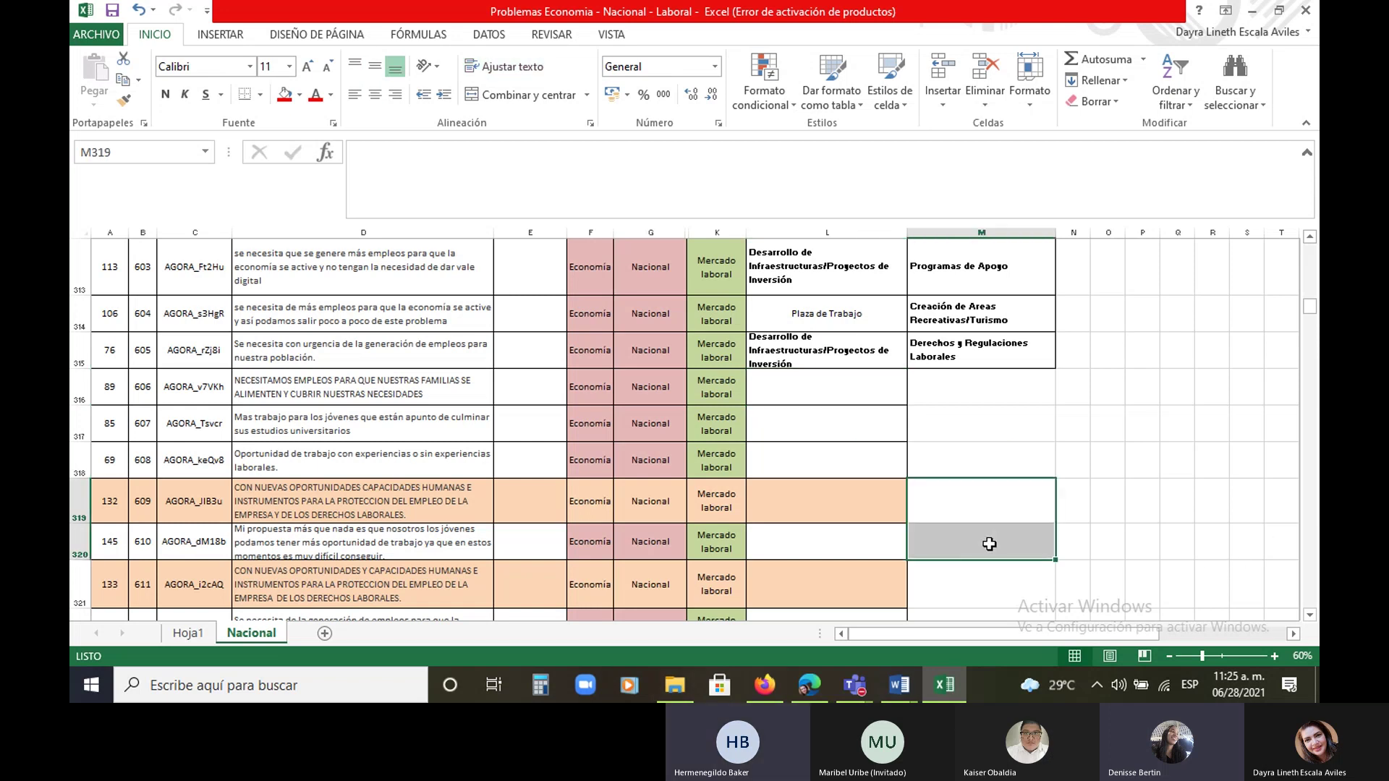
click(823, 386)
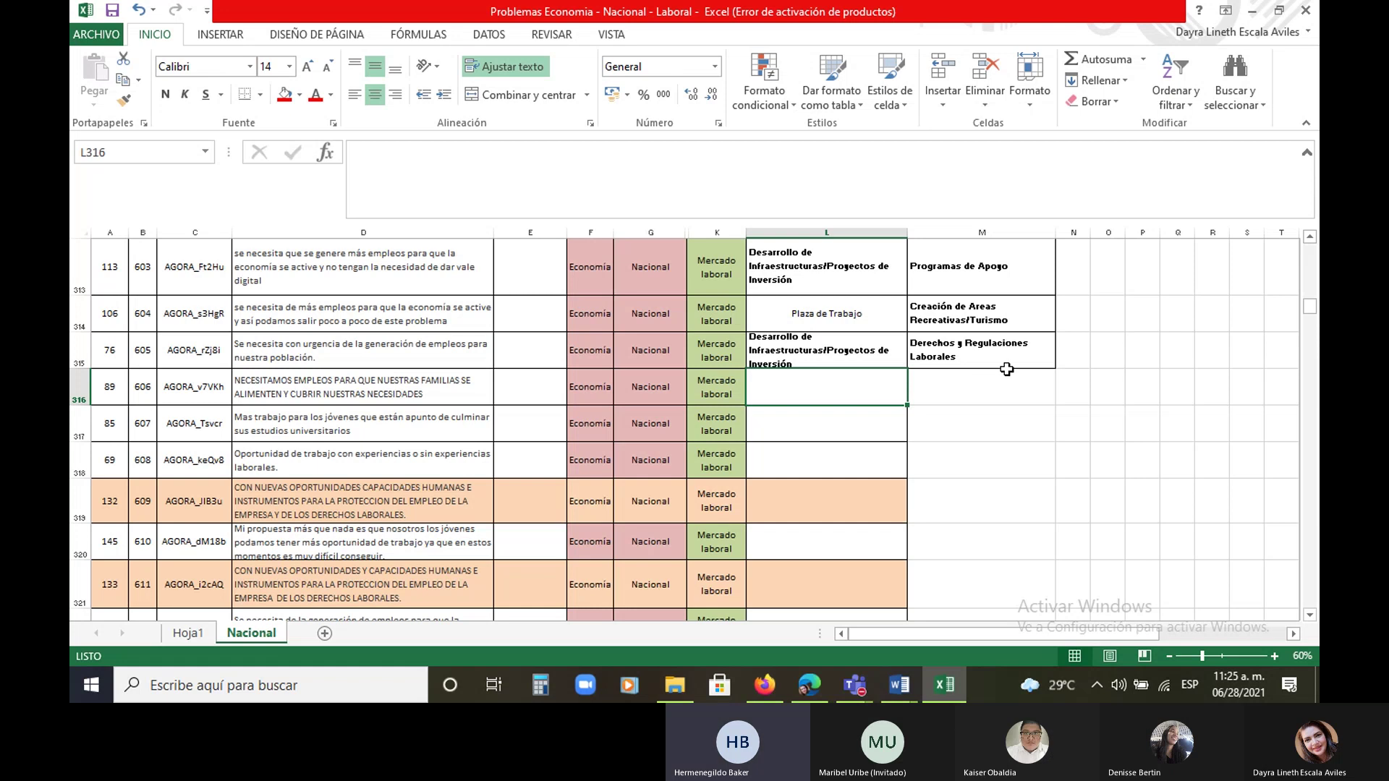
Move the reference category list from M310:M315 down to M317:M322, beside the uncategorised proposals
scroll(1006, 367, up, 2)
drag(1006, 369, 985, 572)
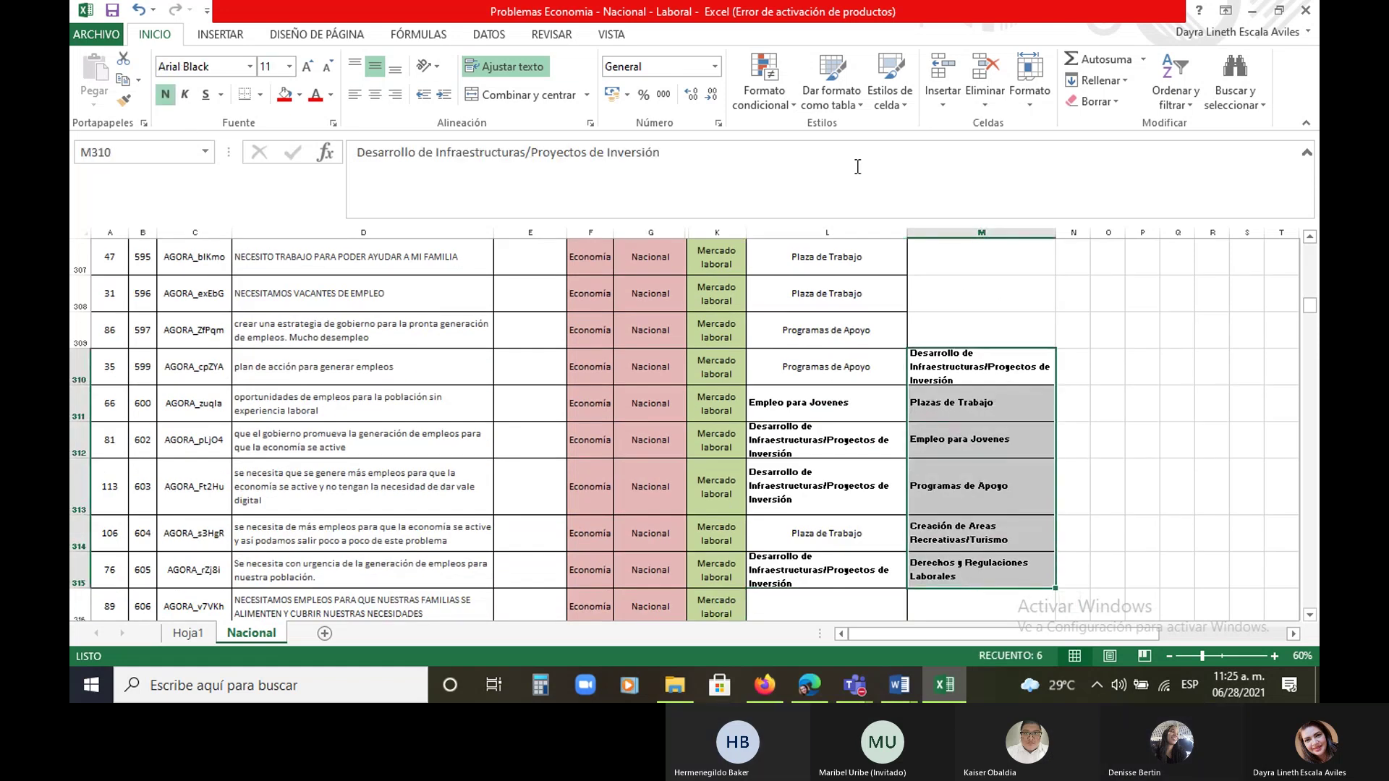
right_click(952, 375)
click(1026, 40)
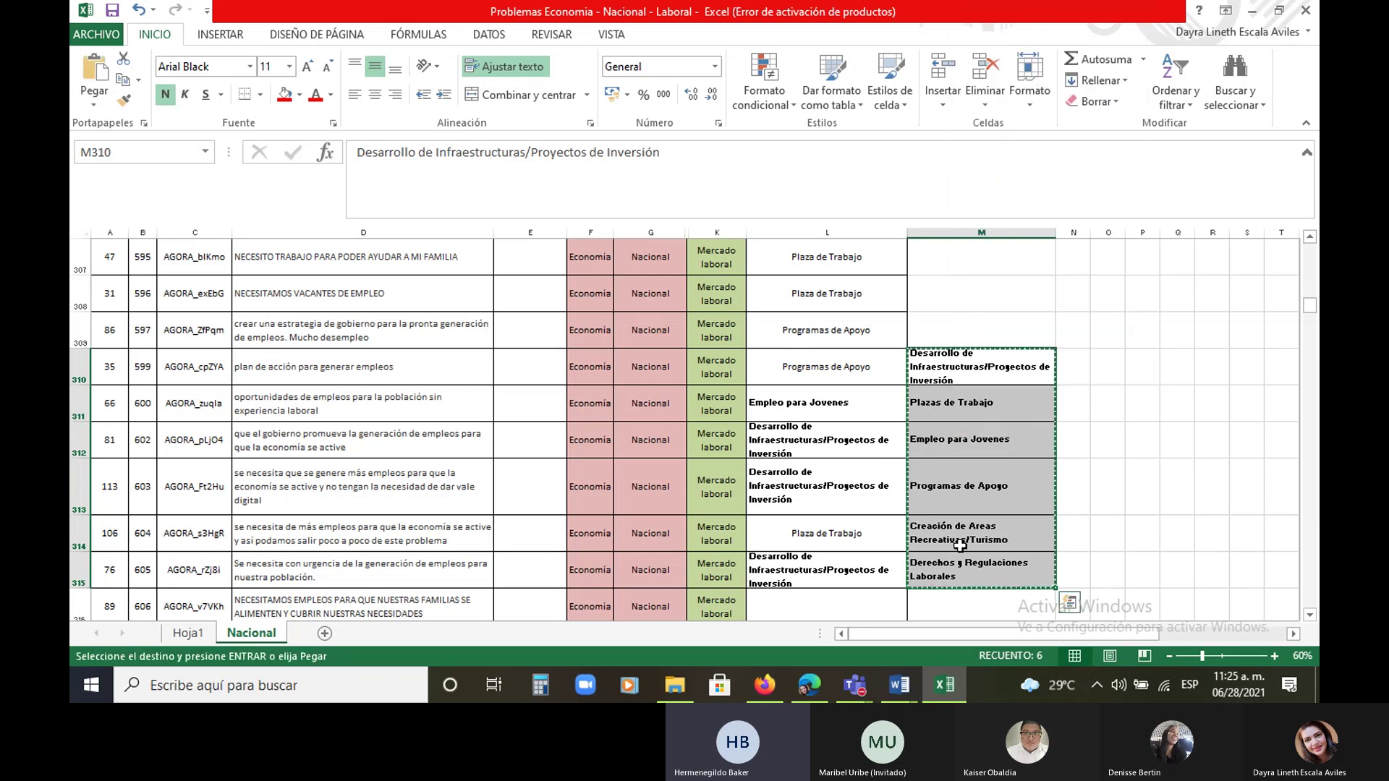
scroll(961, 546, down, 1)
scroll(961, 546, down, 2)
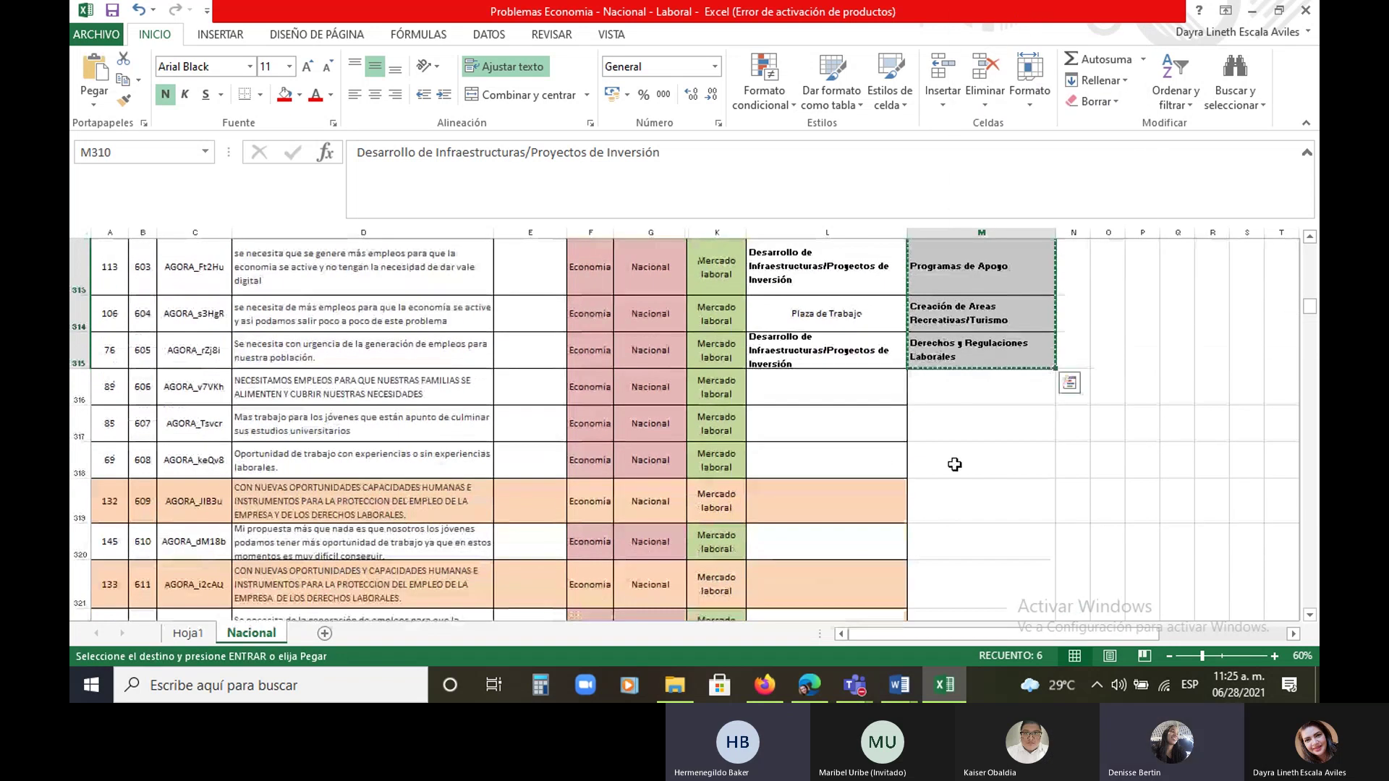
click(955, 423)
key(ctrl+v)
Enter the category Plaza de Trabajo in L316 for the proposal on employment to feed families and cover their needs
click(830, 394)
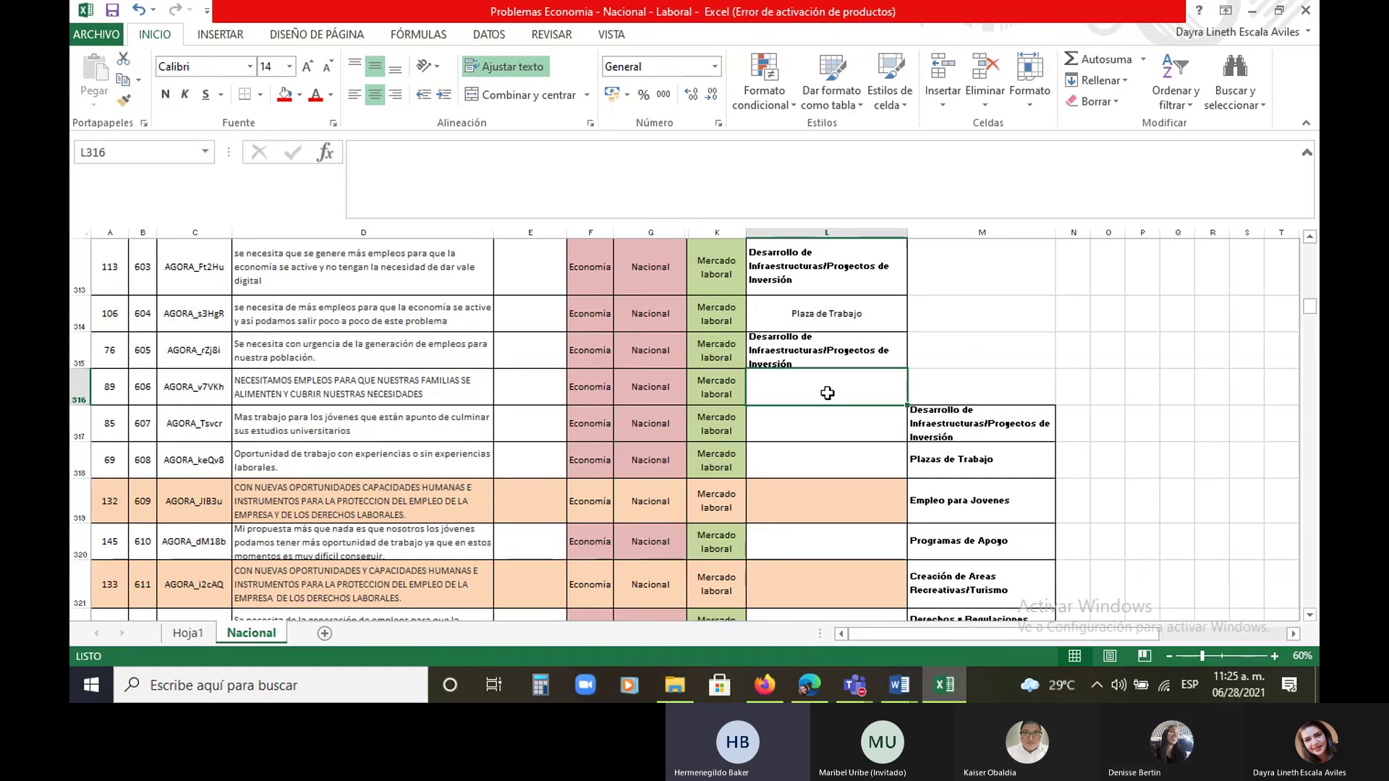
text(p)
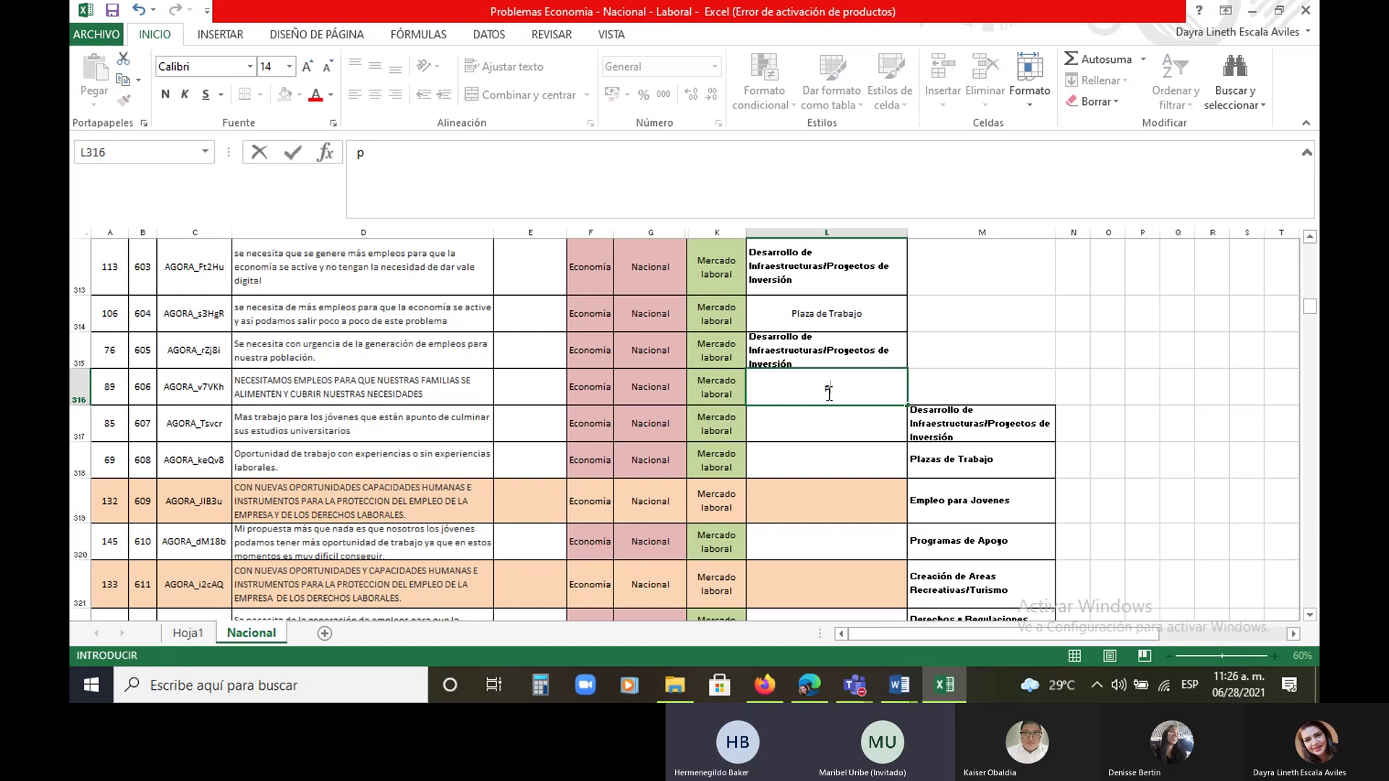
text(laza de)
key(Return)
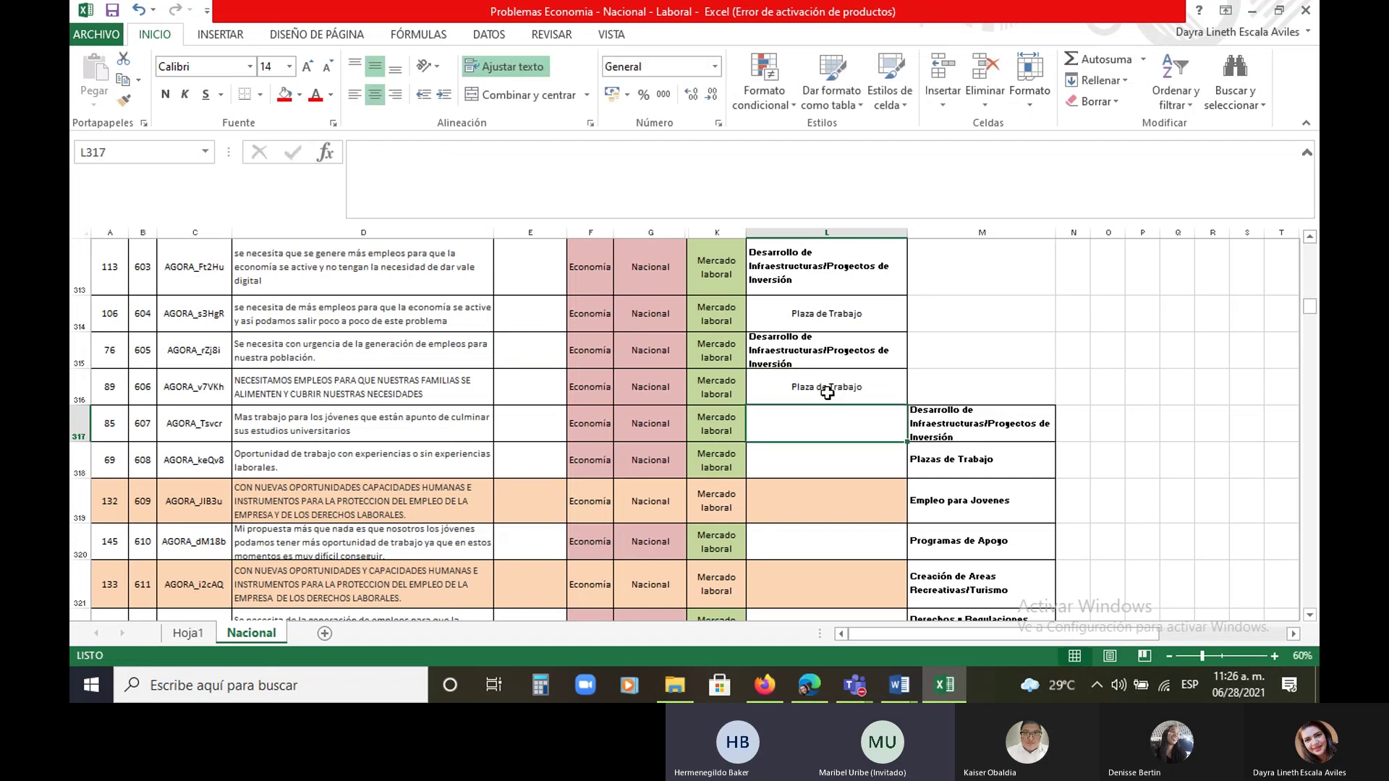
Read the proposal in row 317 on work for young people finishing university and enter the category Empleo para Jovenes in L317
click(283, 430)
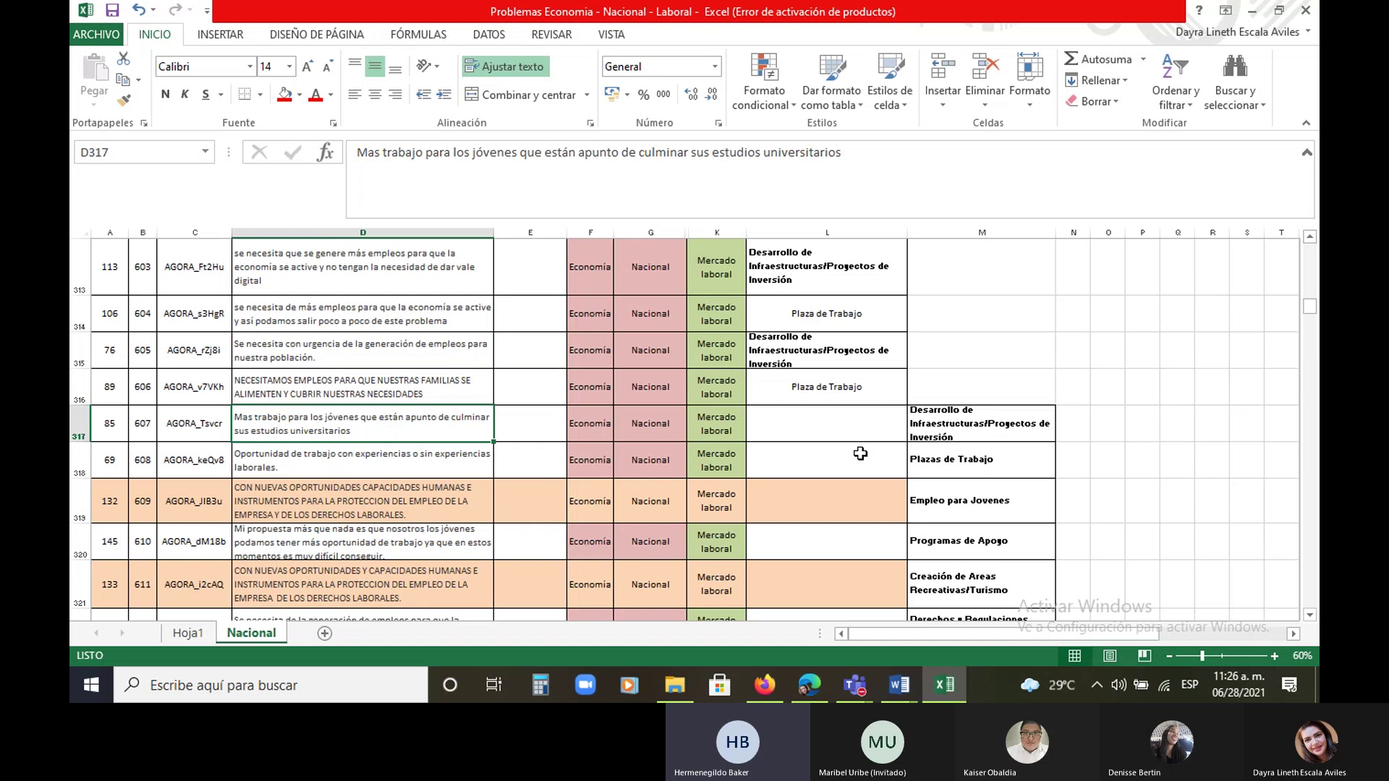
click(844, 434)
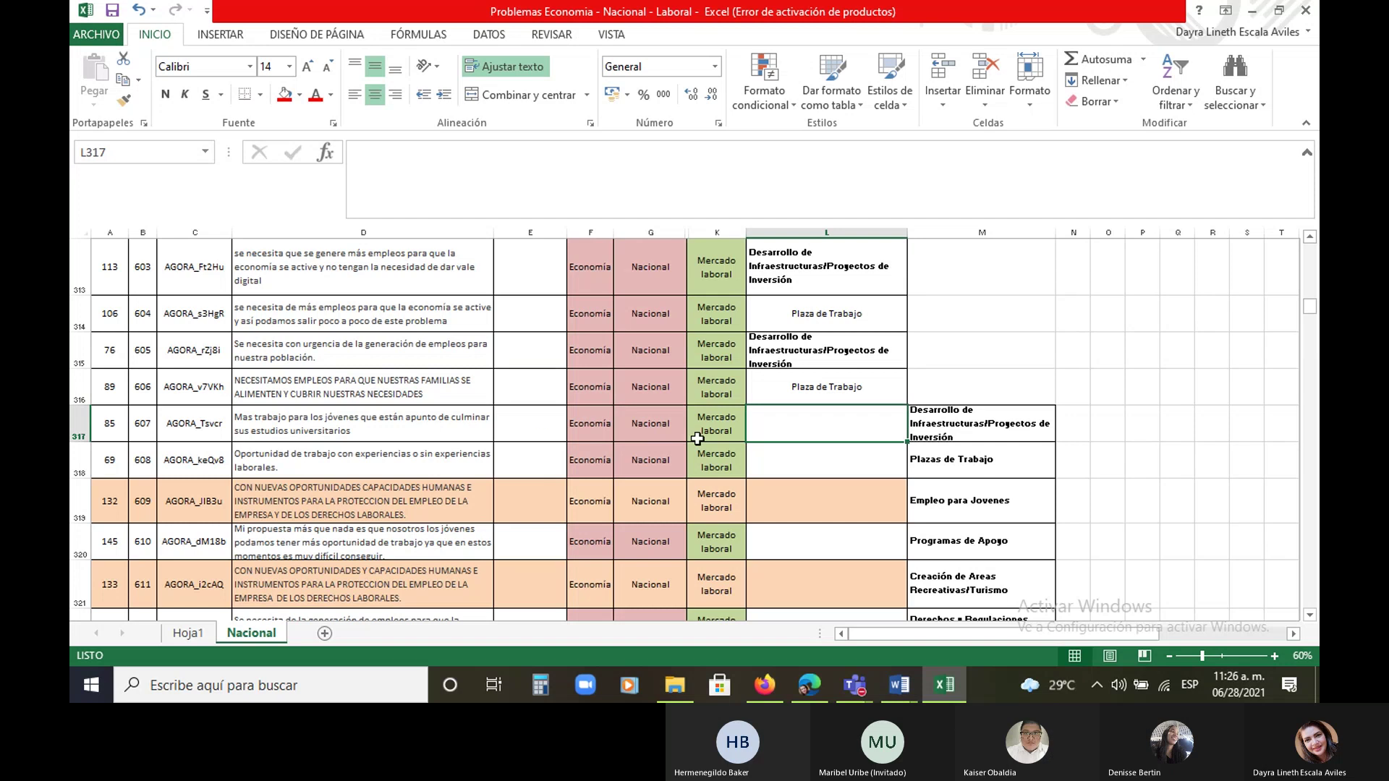
scroll(823, 413, down, 1)
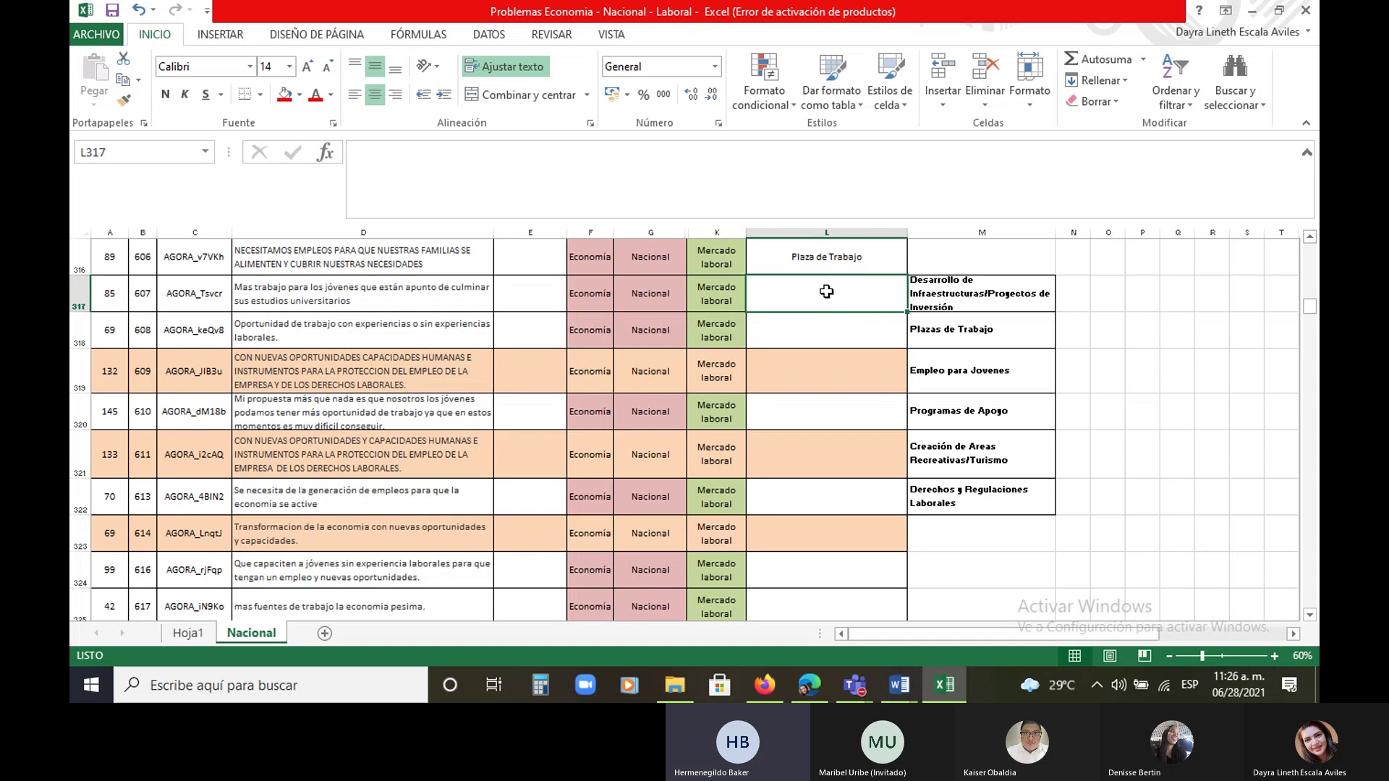
text(emp)
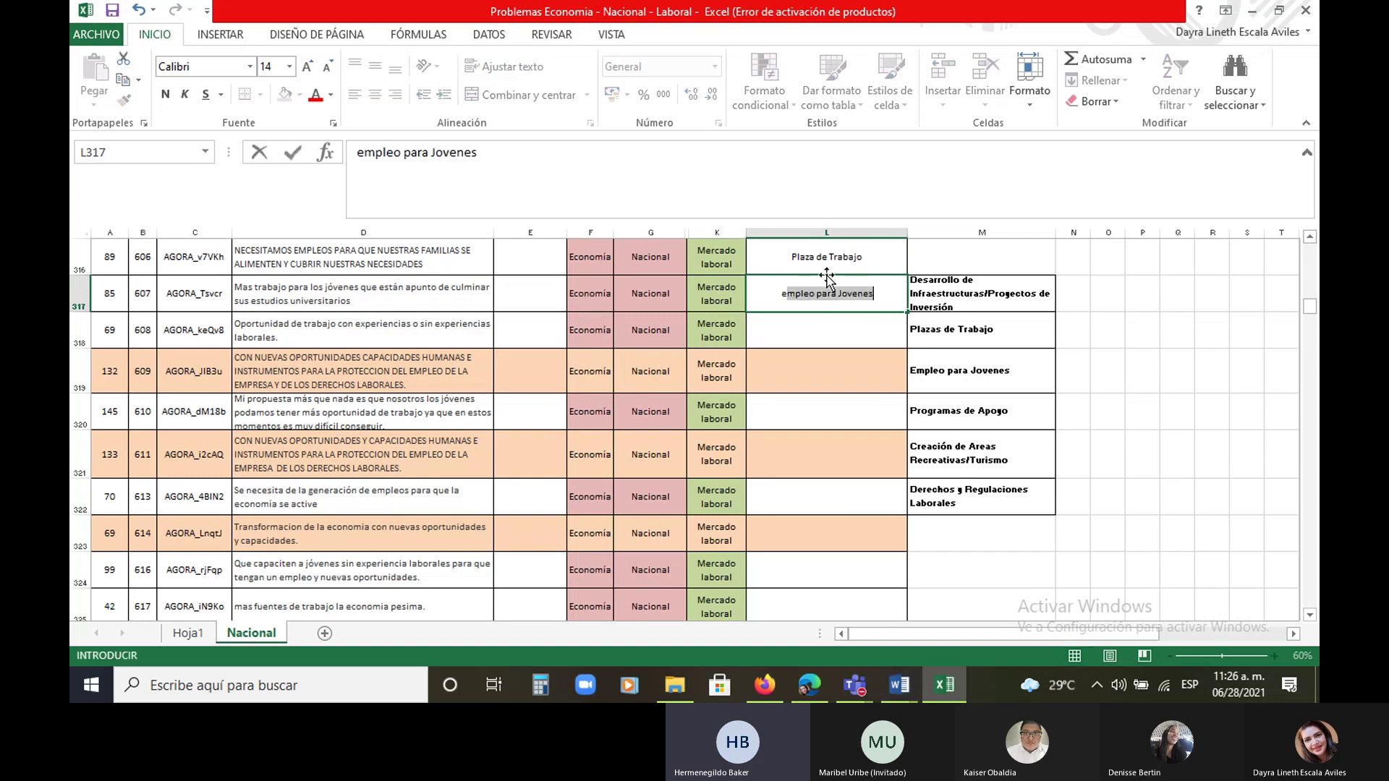
key(BackSpace)
key(BackSpace)
key(BackSpace)
key(BackSpace)
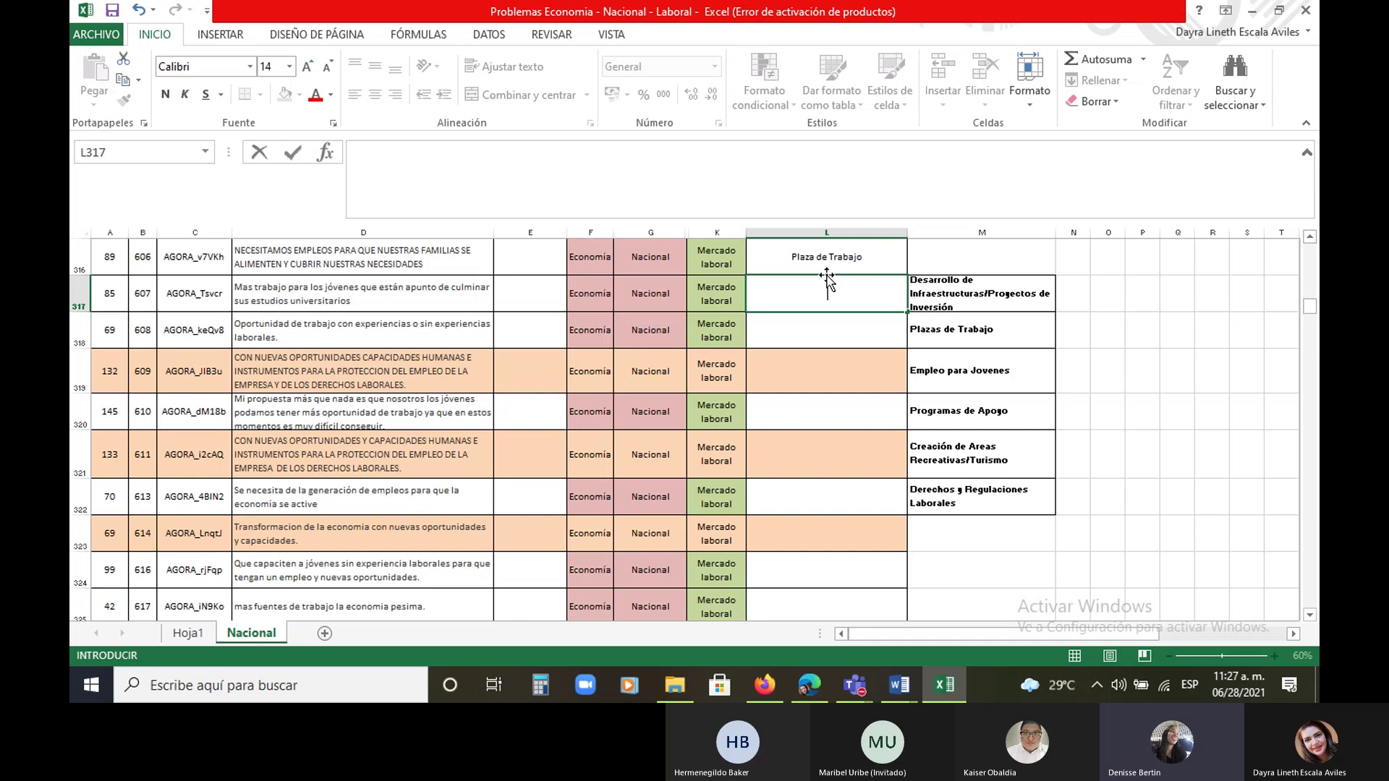
text(empleo para)
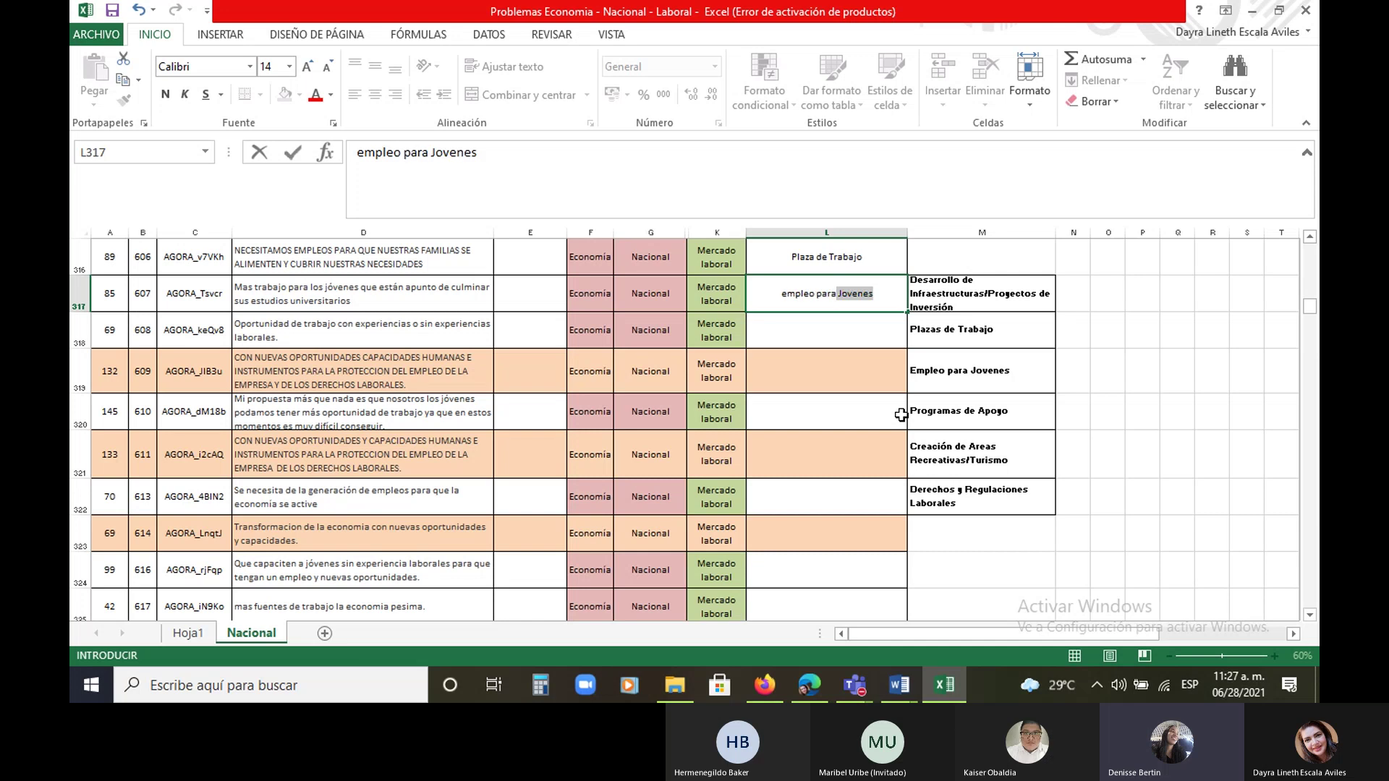
key(Return)
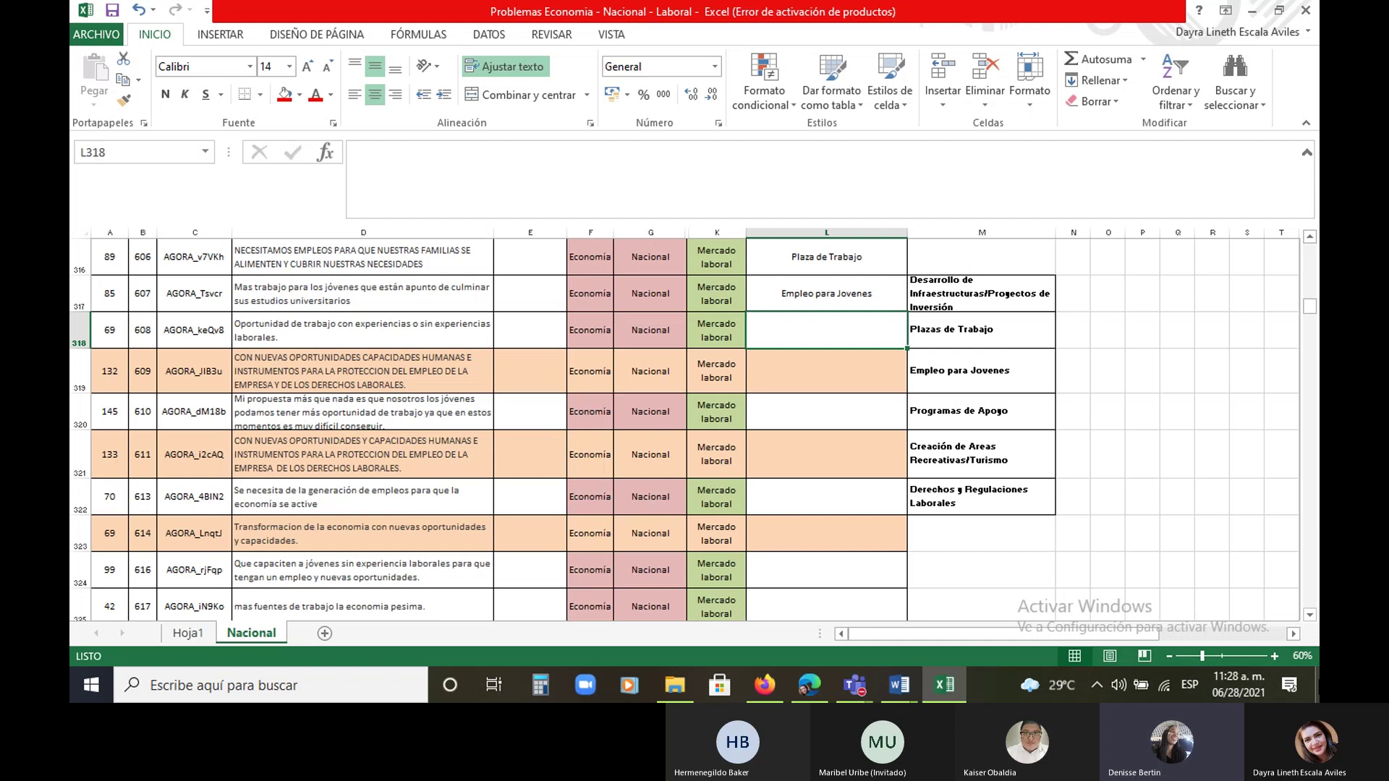
Enter the category Plaza de Trabajo in L318 for the proposal on work opportunities with or without experience
key(super+d)
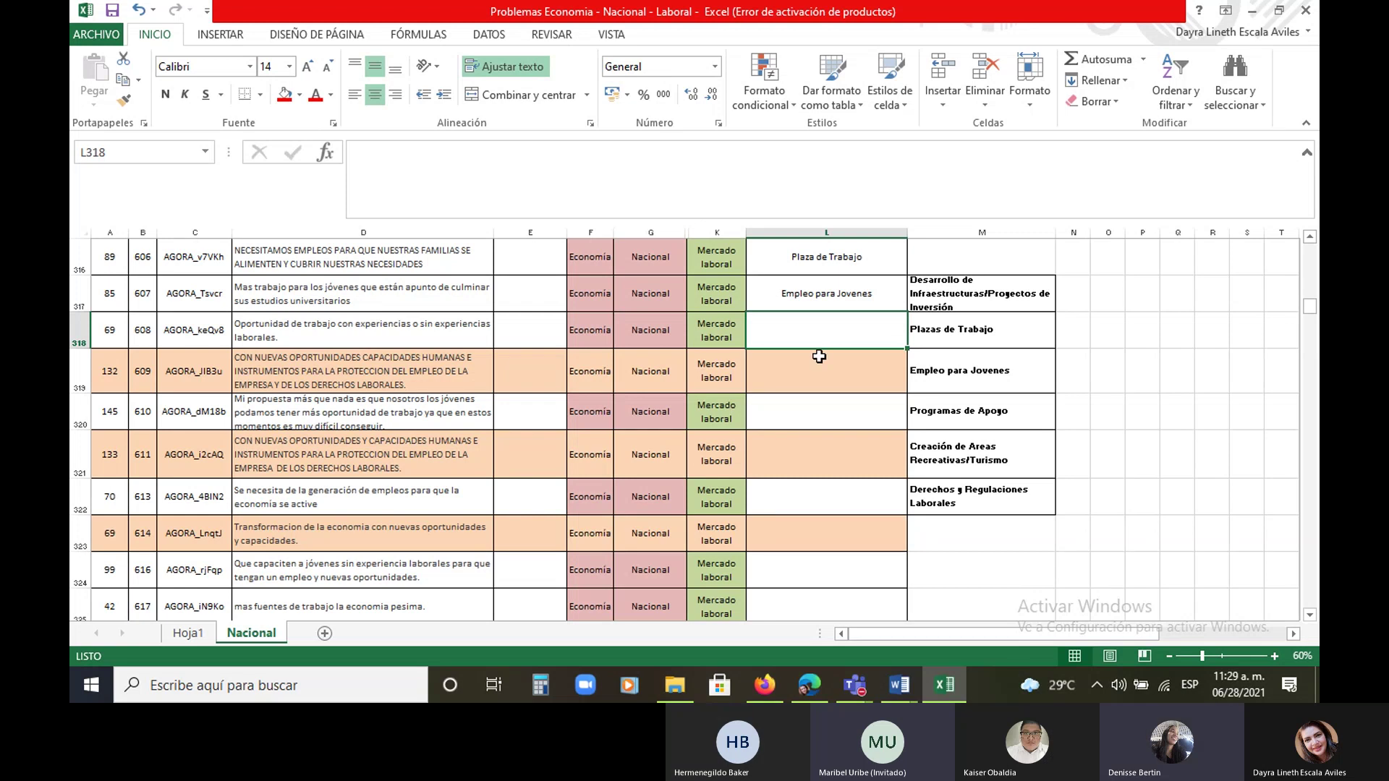
text(pla)
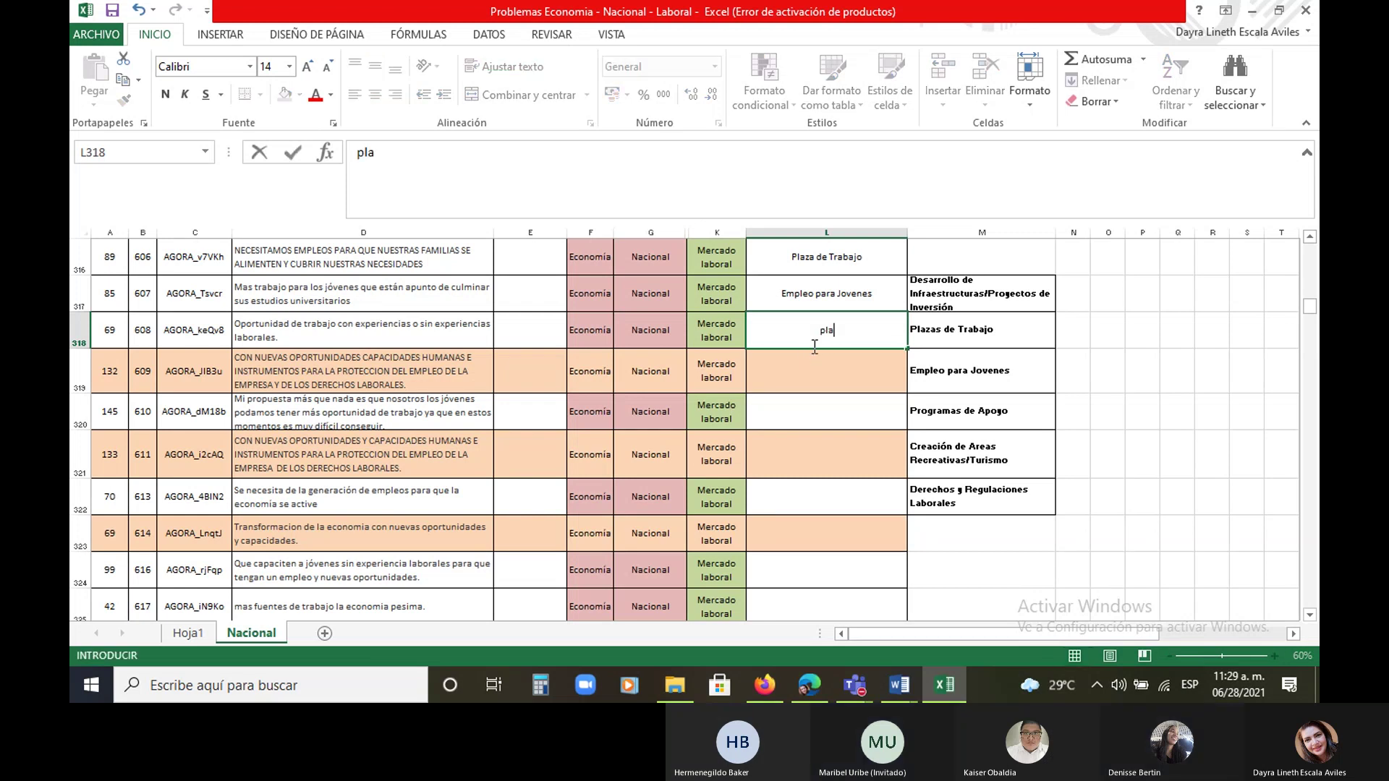
text(za de)
key(Return)
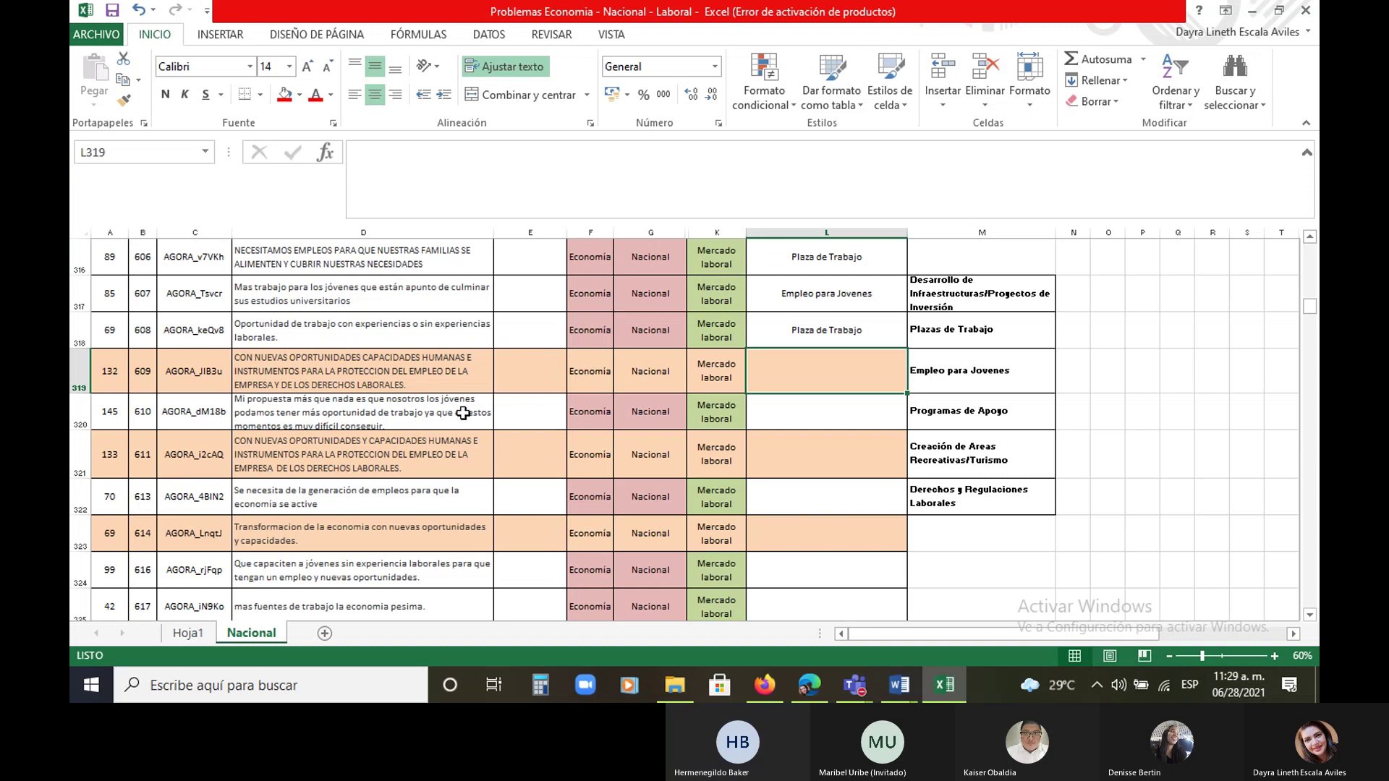
Review the categories assigned to the earlier orange-highlighted proposals on economic transformation for comparison with the proposal in row 319
scroll(423, 415, up, 5)
scroll(422, 416, down, 5)
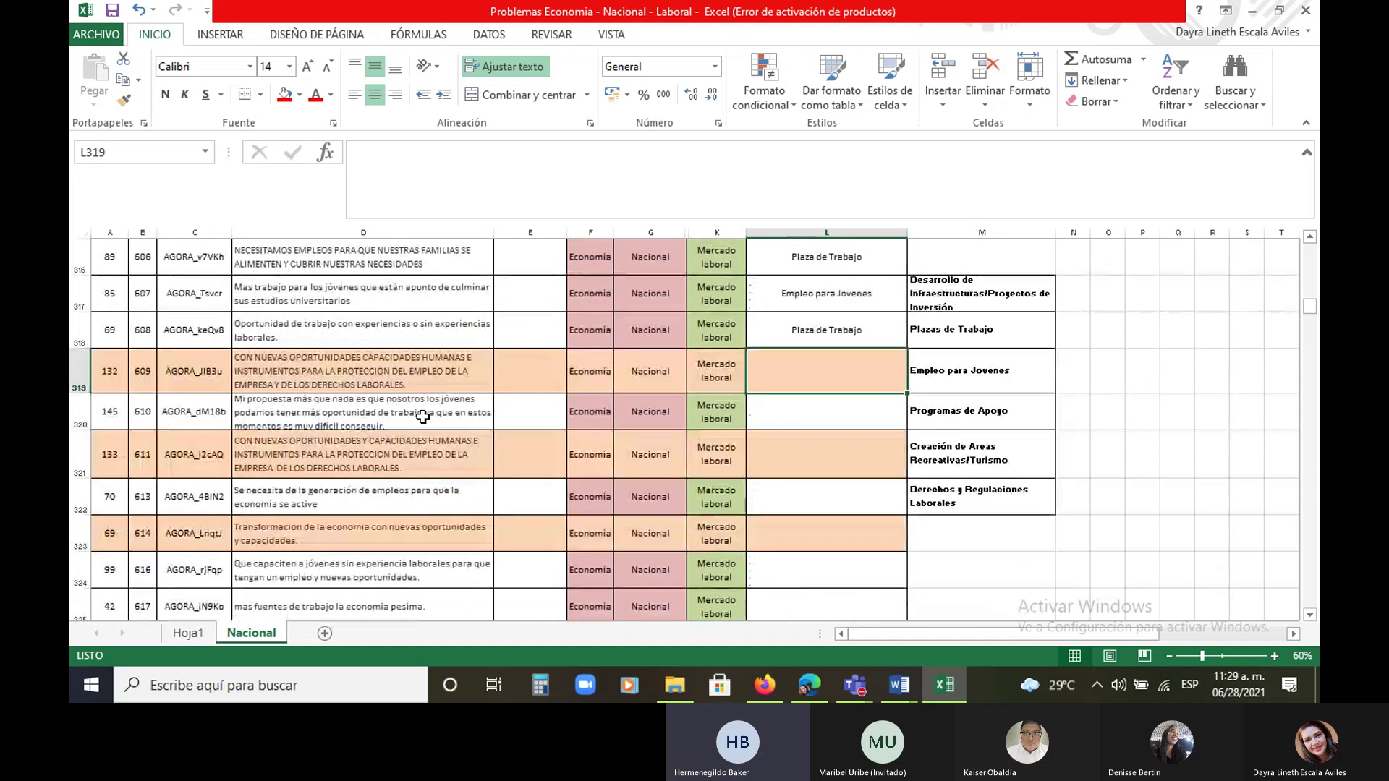
scroll(422, 415, up, 14)
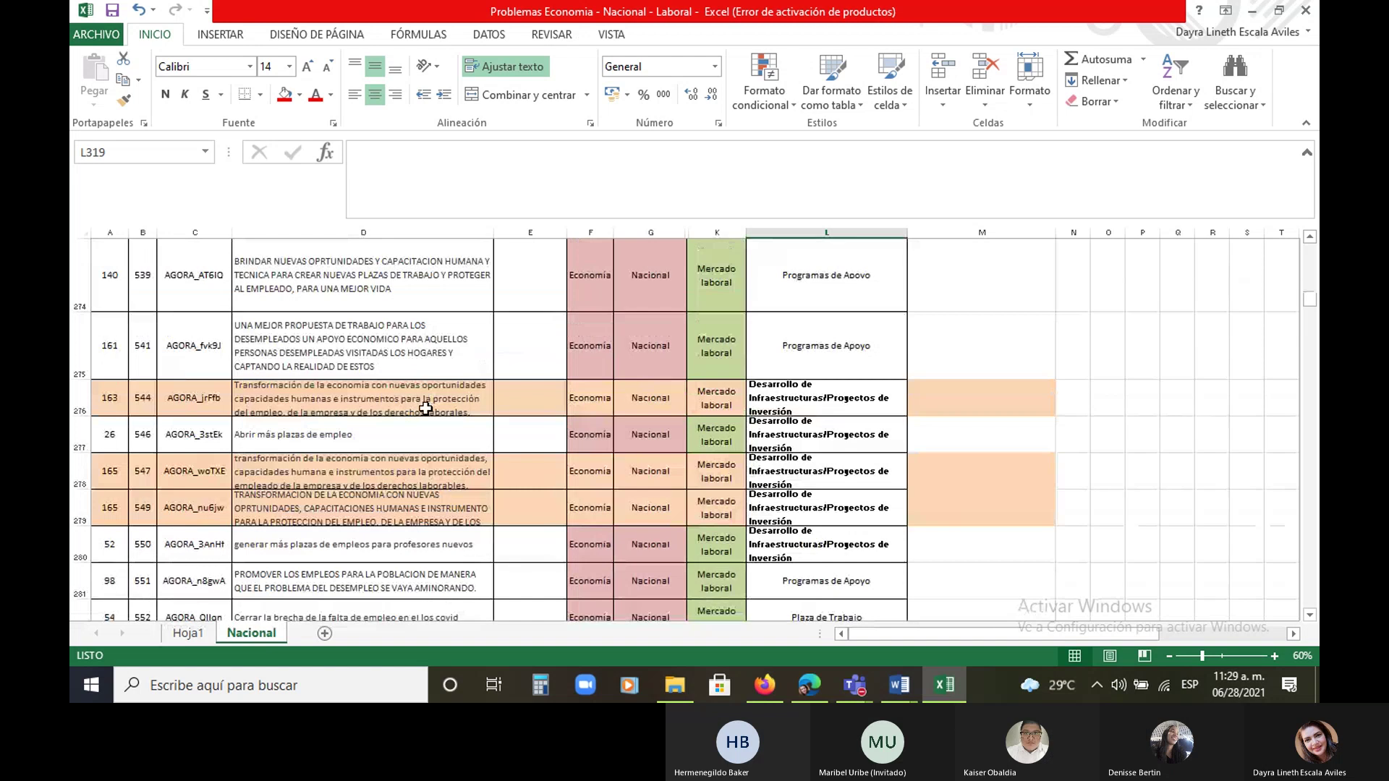
scroll(425, 409, down, 7)
scroll(426, 409, up, 4)
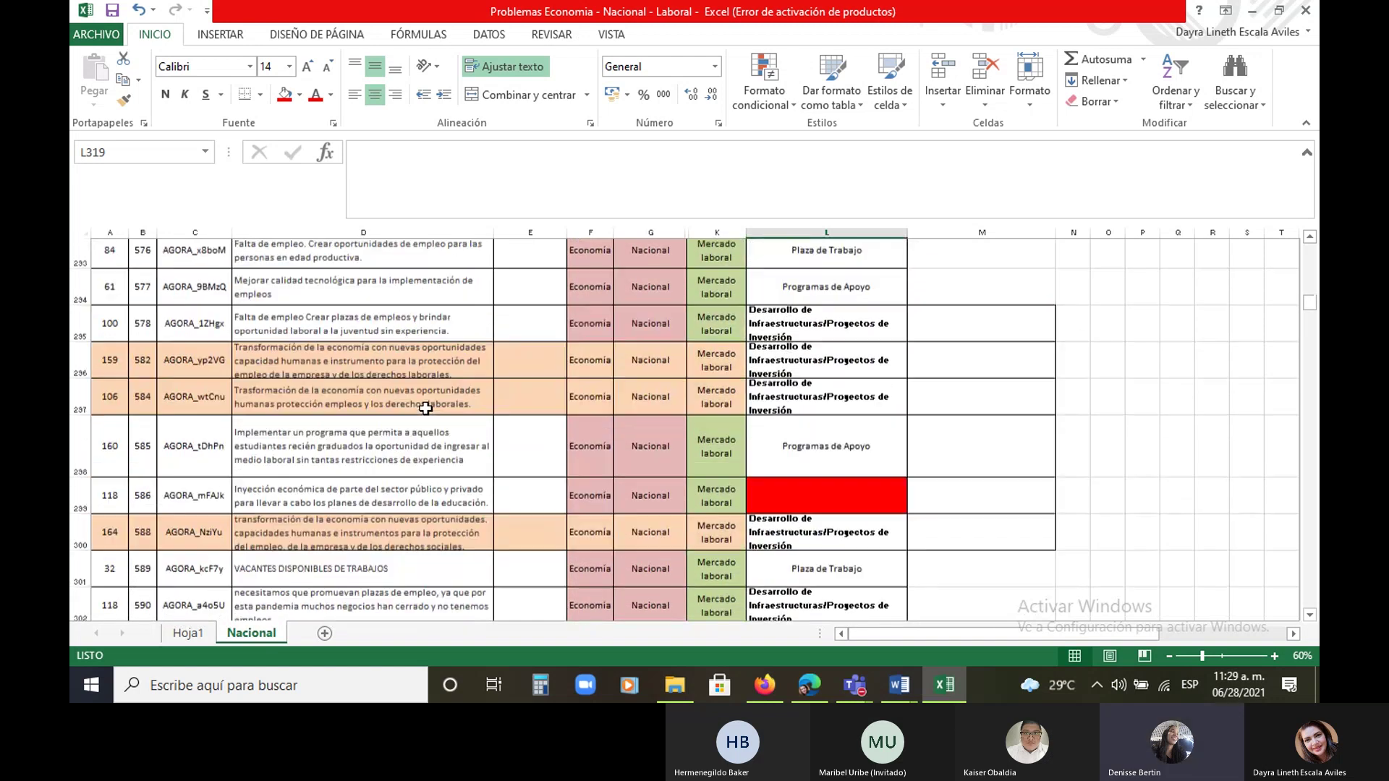
scroll(355, 442, down, 4)
scroll(355, 442, up, 5)
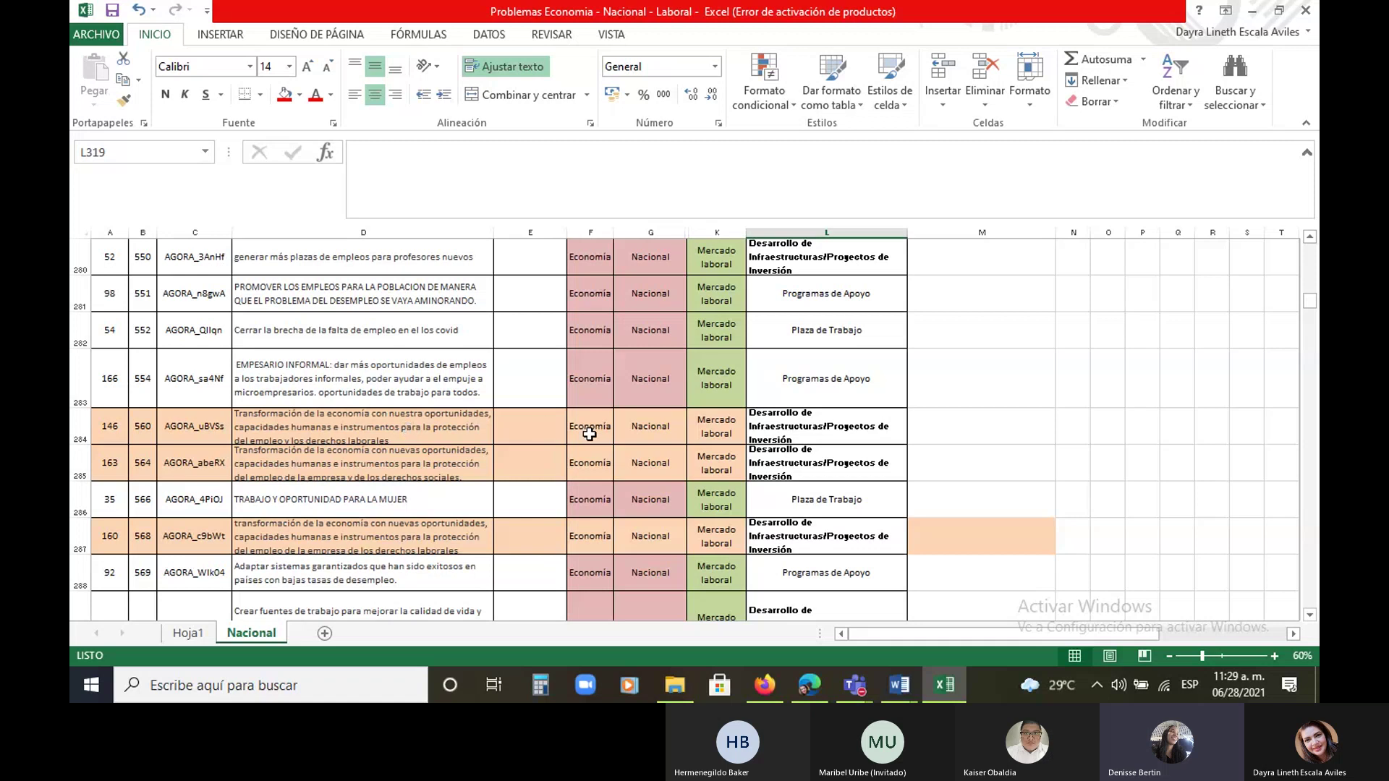
scroll(654, 456, down, 6)
scroll(705, 466, down, 6)
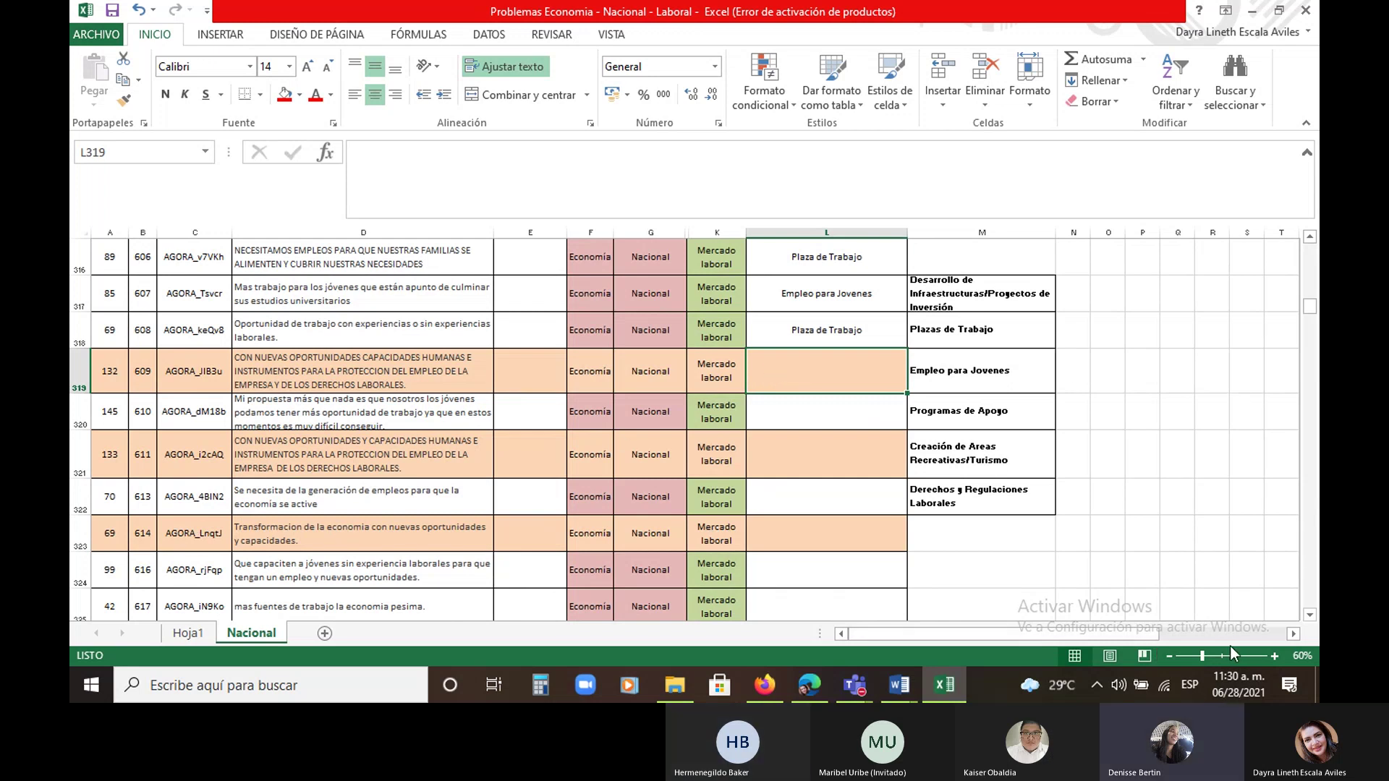
Widen column D and increase the heights of rows 319 and 320 so their full proposal texts fit
click(1275, 656)
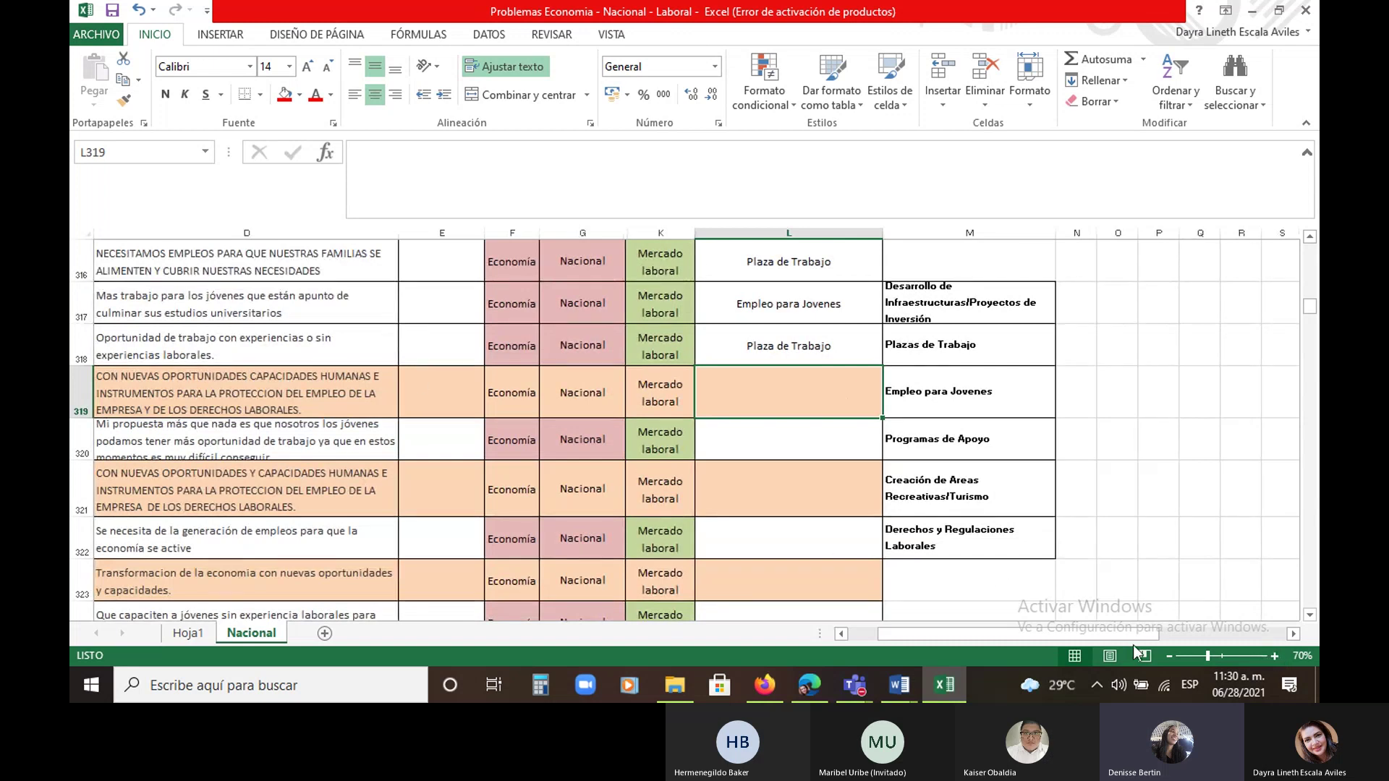
click(1170, 655)
click(1169, 656)
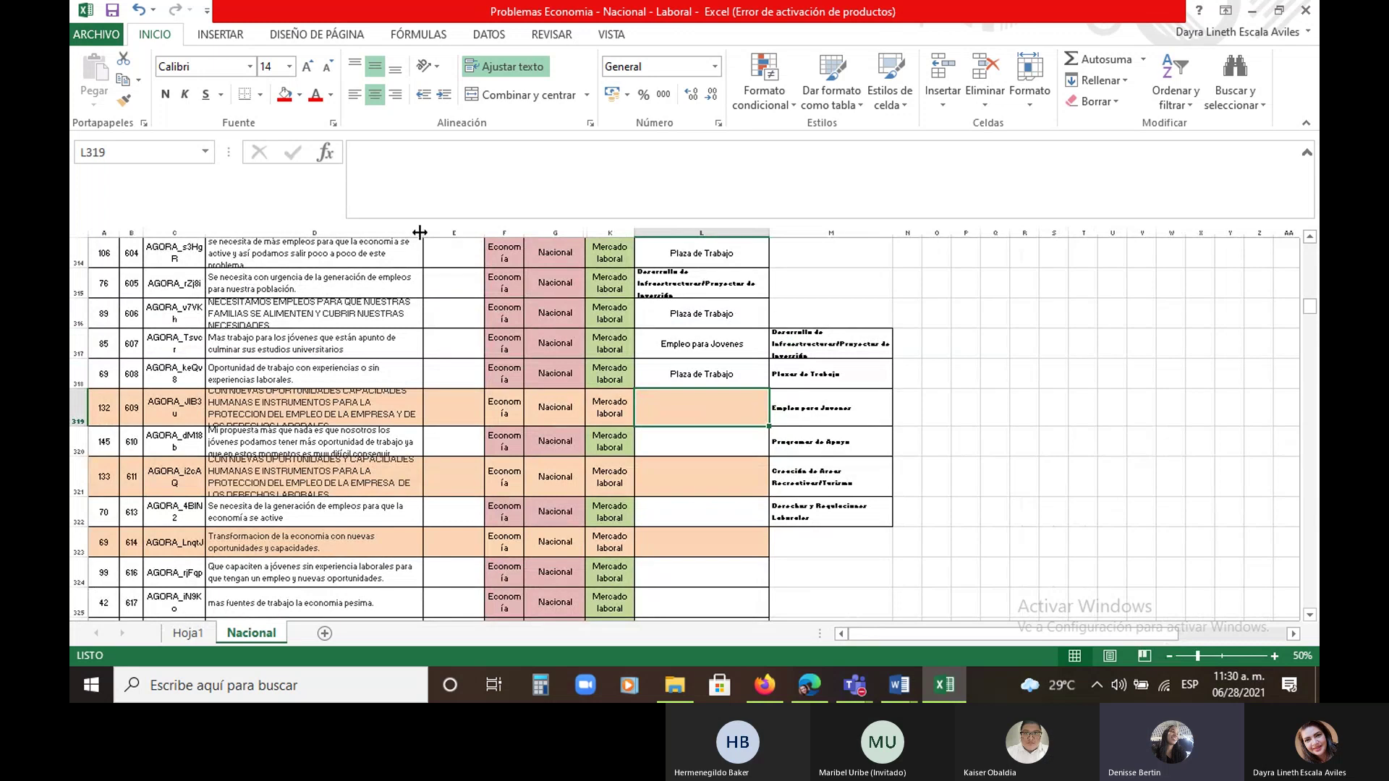
drag(423, 232, 465, 232)
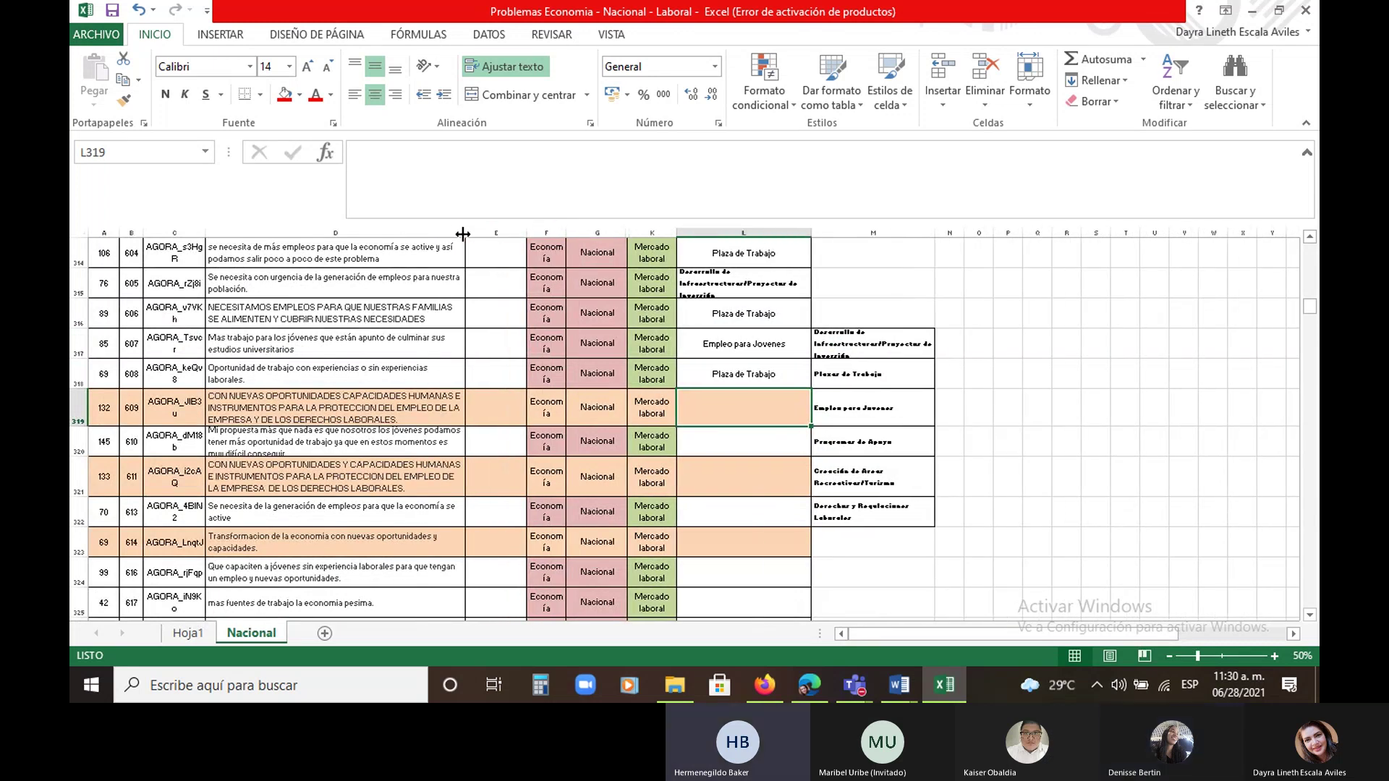
drag(463, 234, 493, 234)
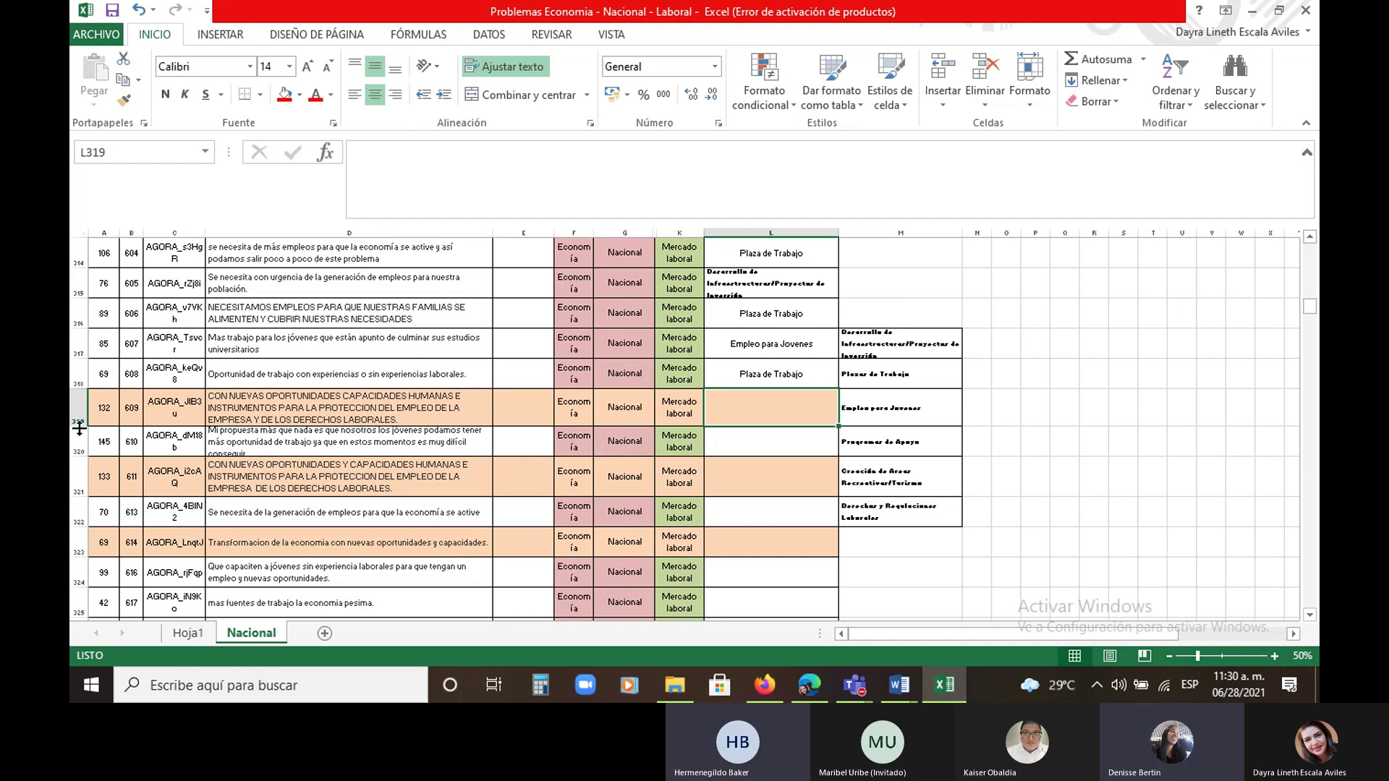
drag(77, 428, 78, 477)
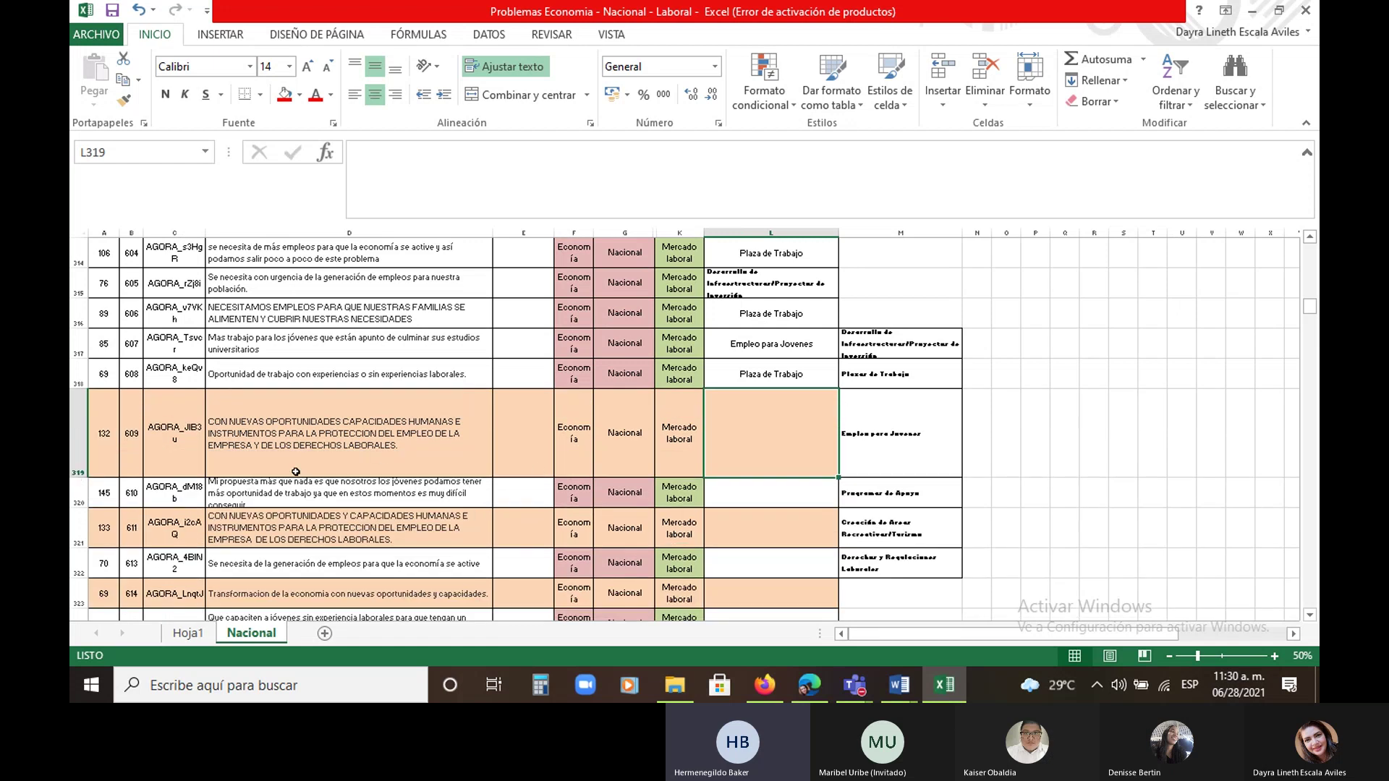
drag(78, 507, 84, 560)
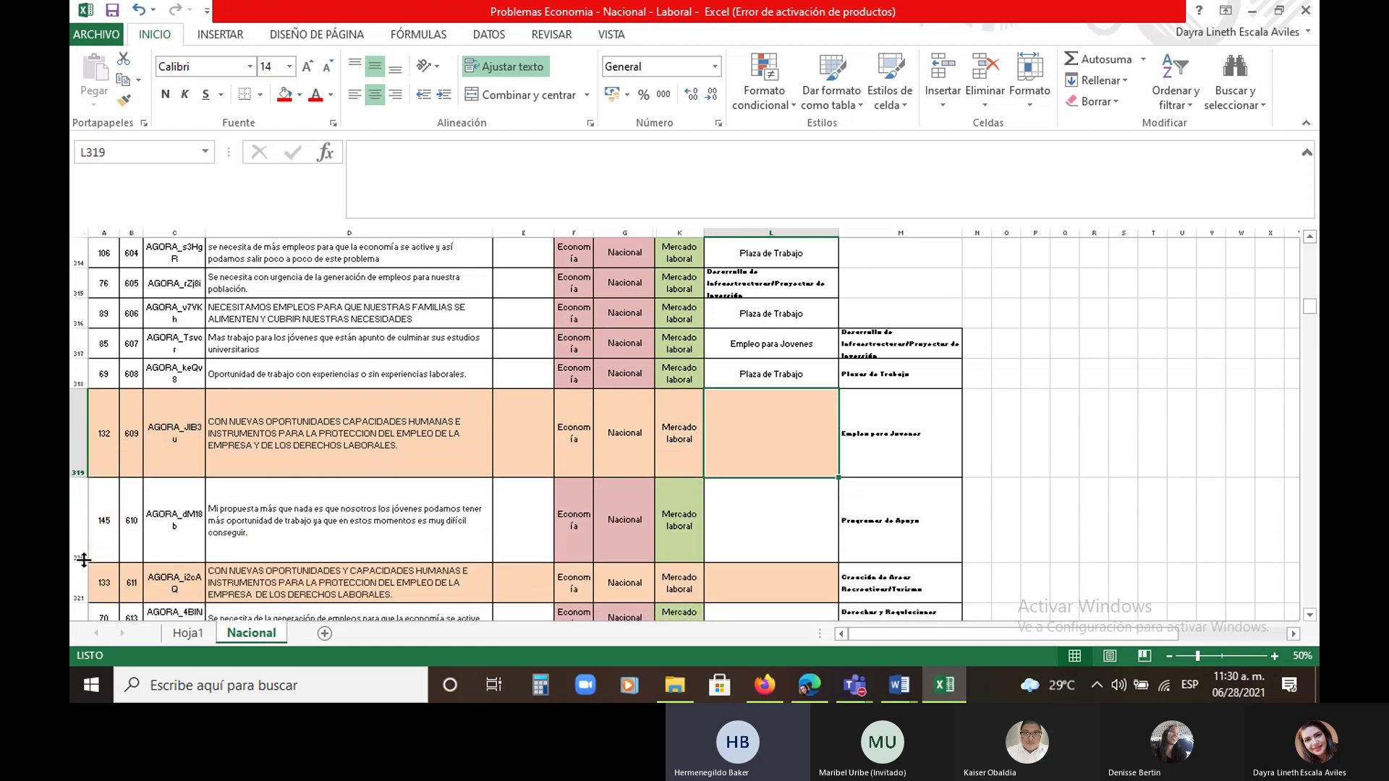
Read the highlighted proposals in rows 319 and 321, and copy the category Desarrollo de Infraestructuras/Proyectos de Inversión from L315 into L319
click(471, 441)
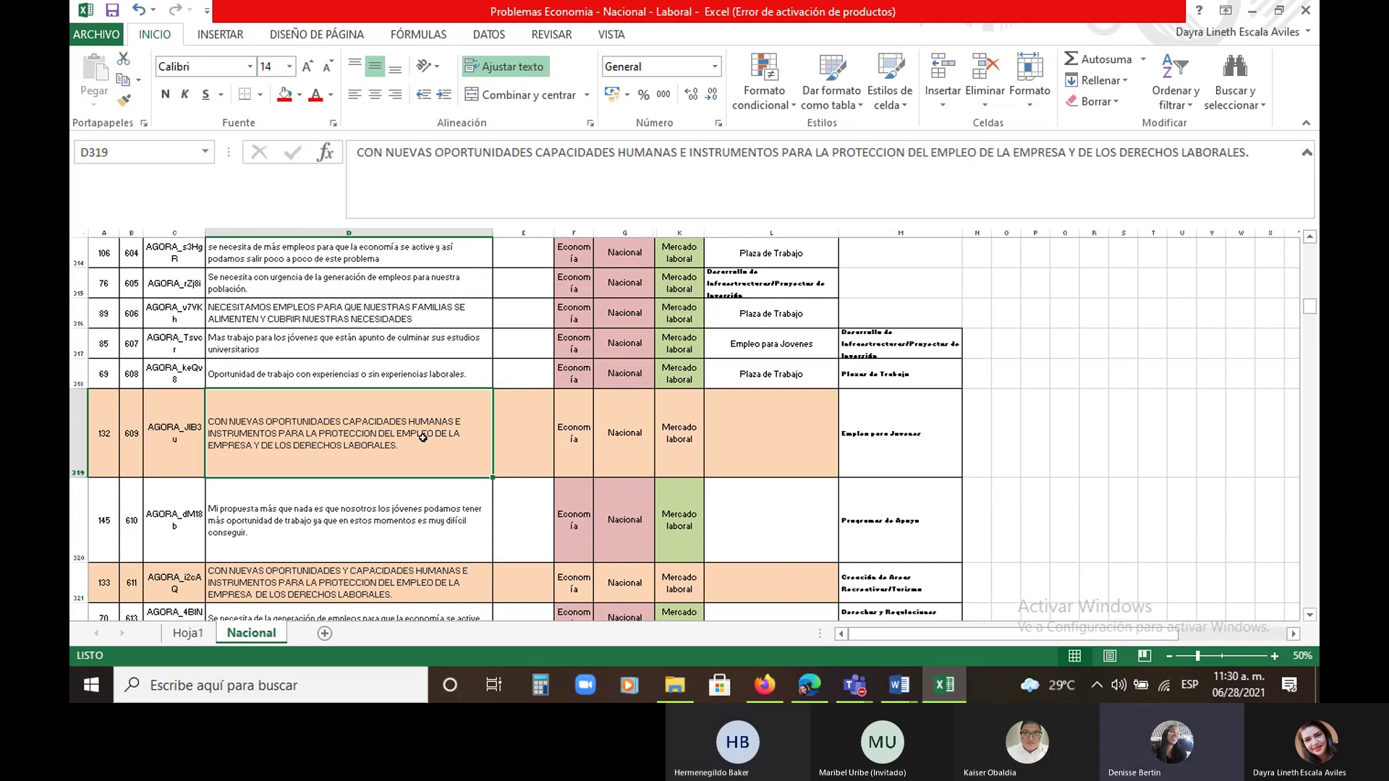
scroll(423, 438, down, 1)
scroll(405, 432, down, 1)
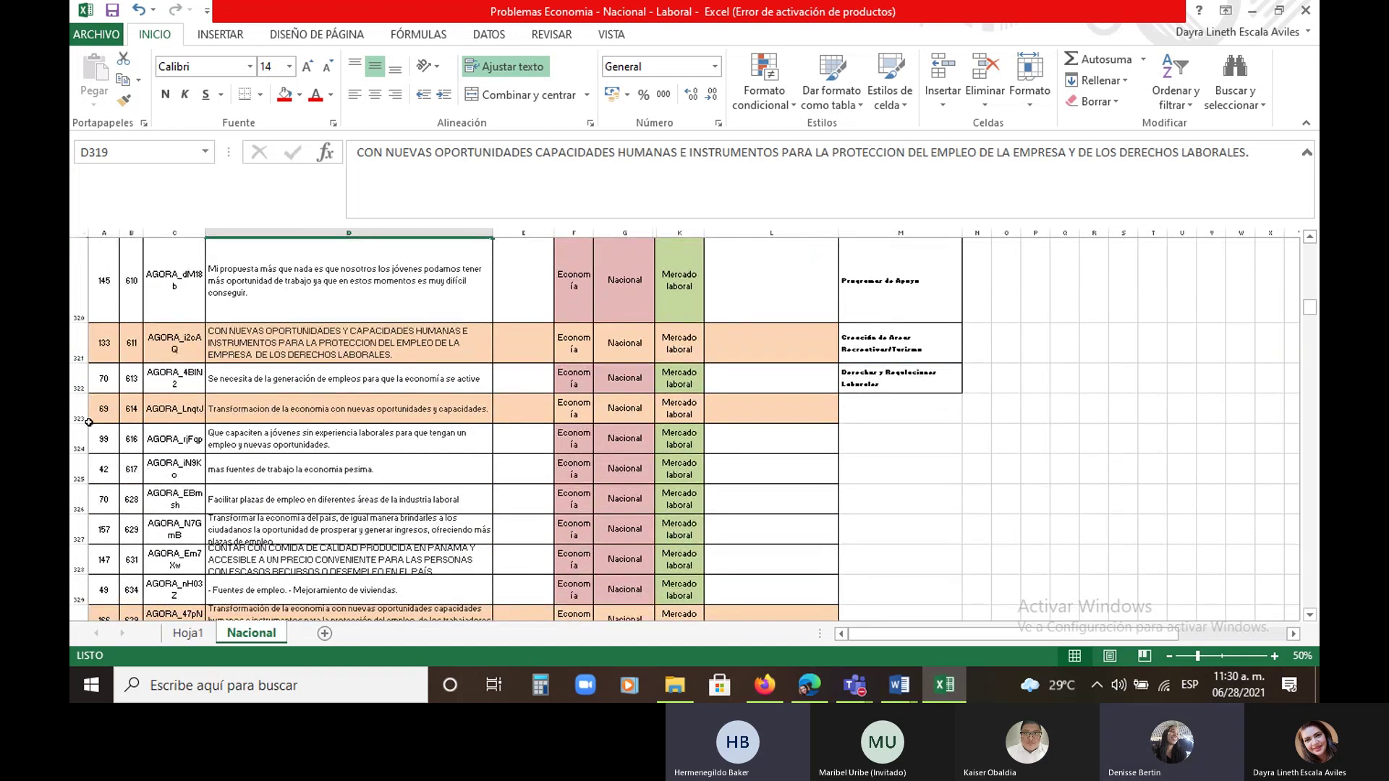
click(758, 348)
scroll(759, 340, up, 2)
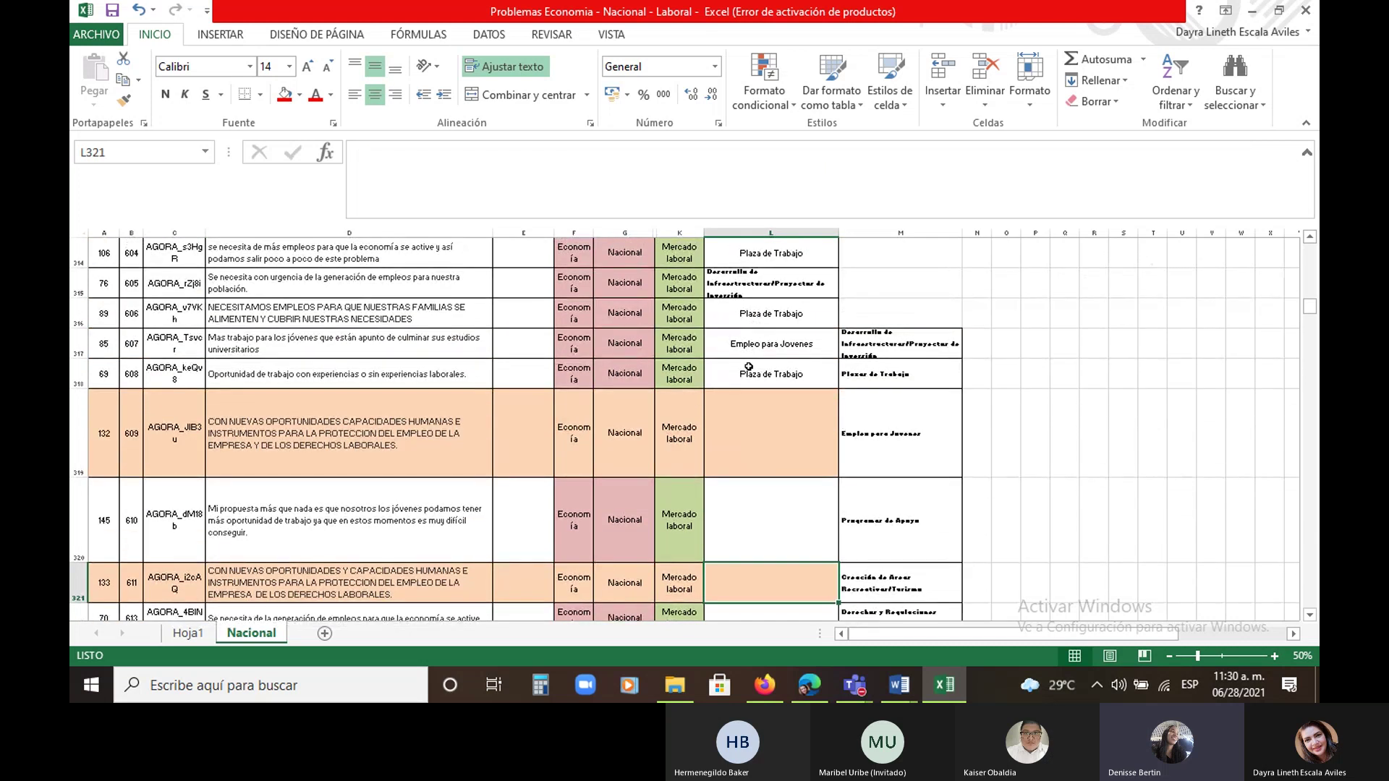
click(726, 274)
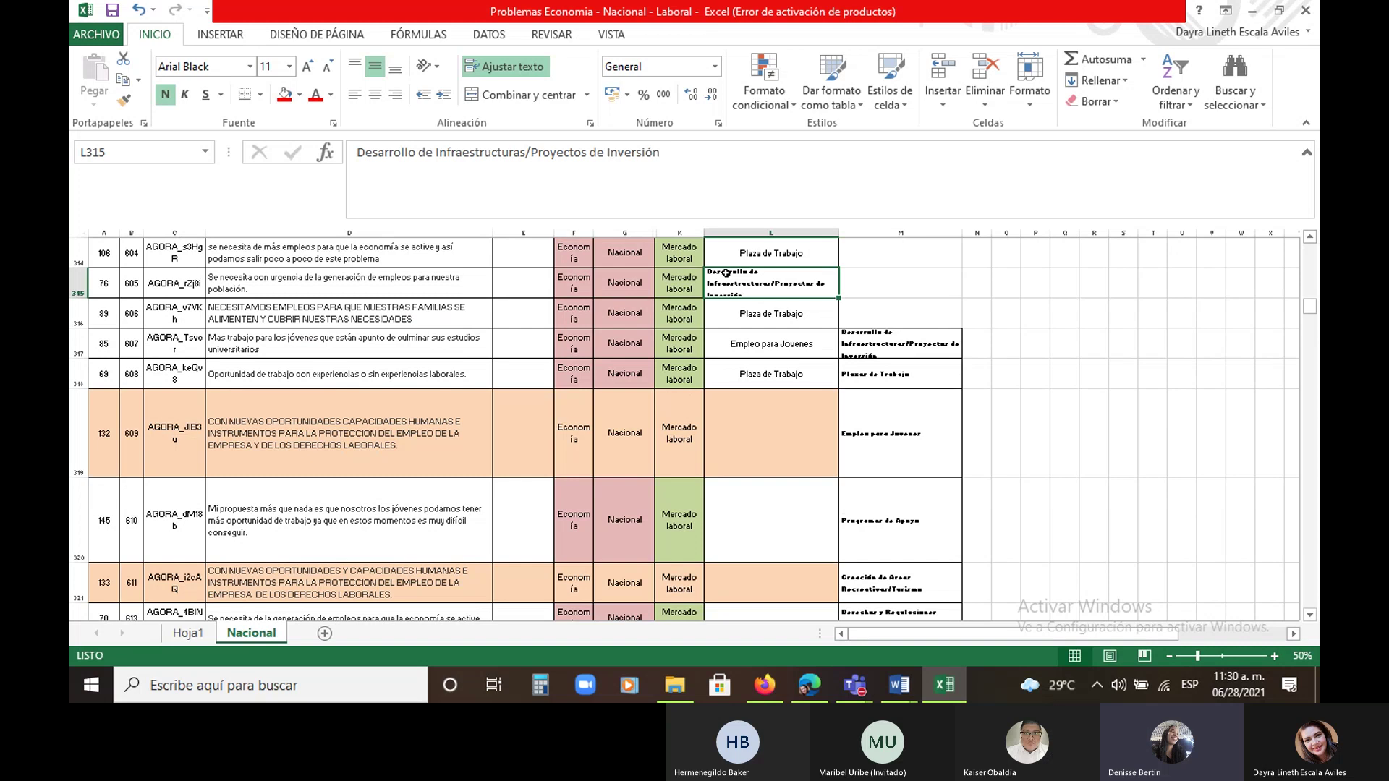
right_click(811, 275)
click(812, 316)
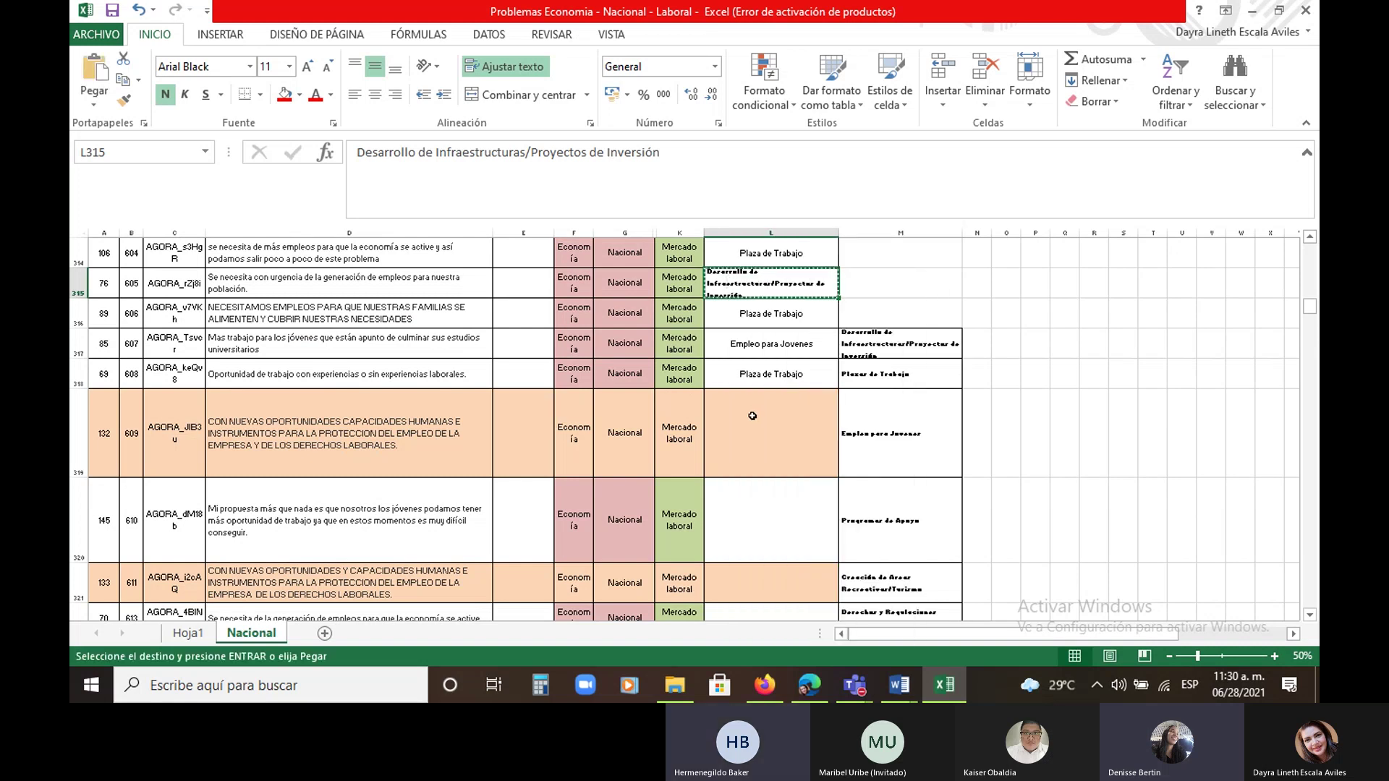
click(752, 416)
click(94, 72)
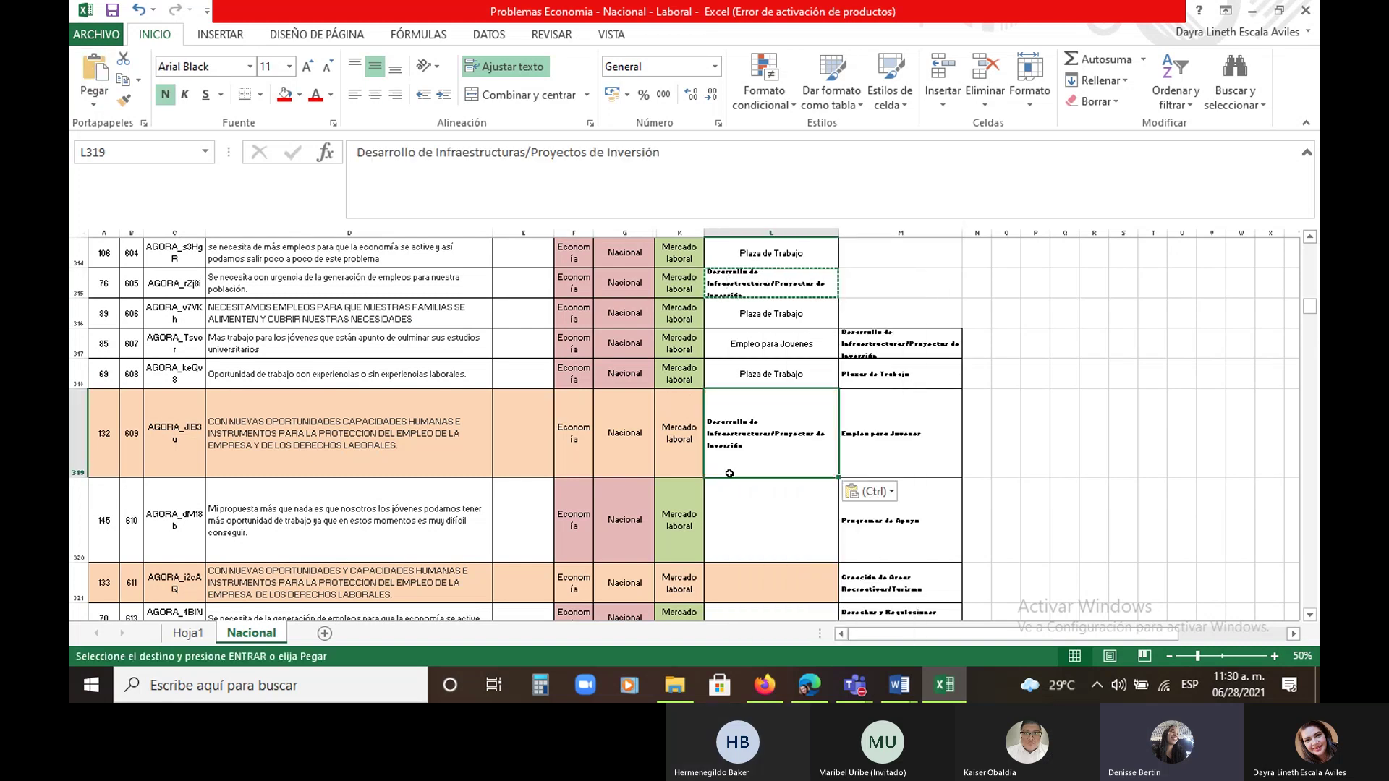
Read the proposal in row 320 on more work opportunities for young people and enter the category Plaza de Trabajo in L320
scroll(775, 514, down, 1)
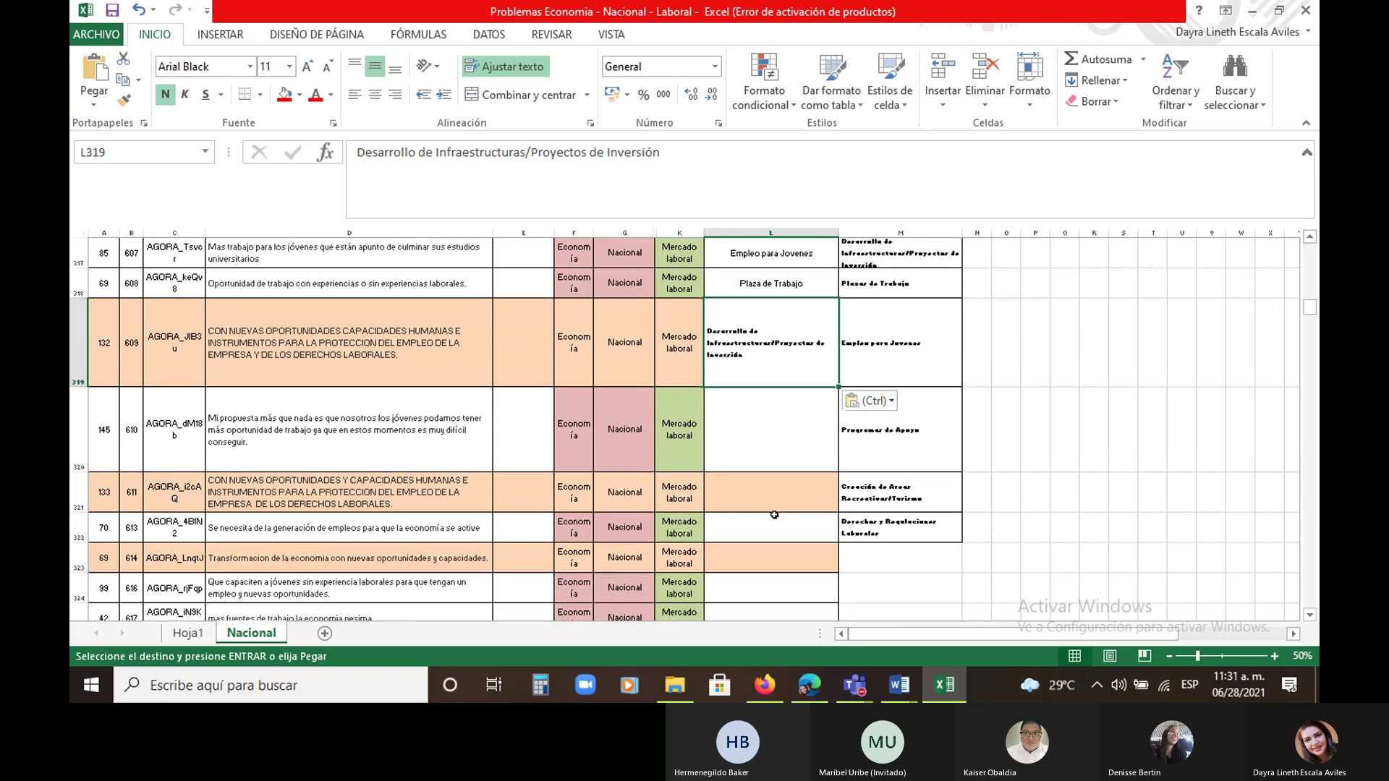
click(259, 429)
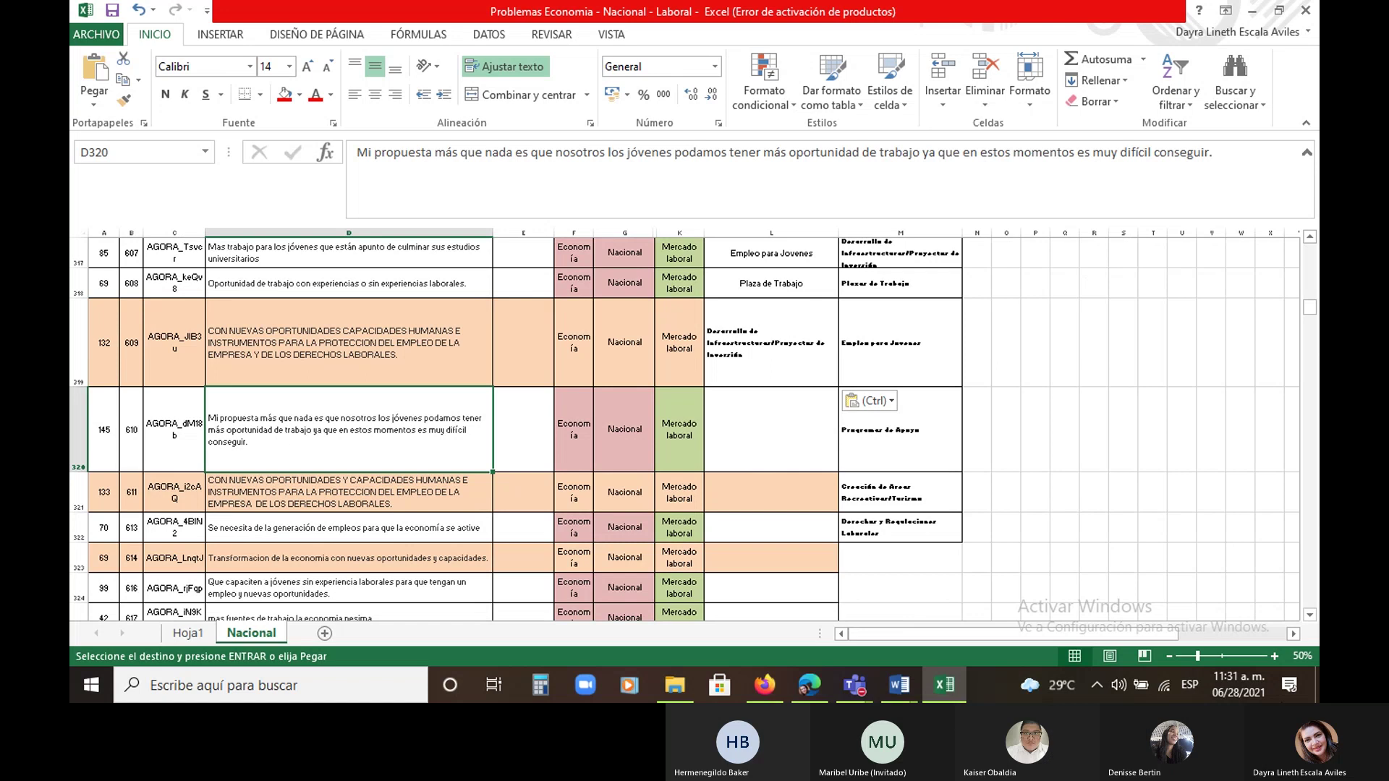
click(1170, 656)
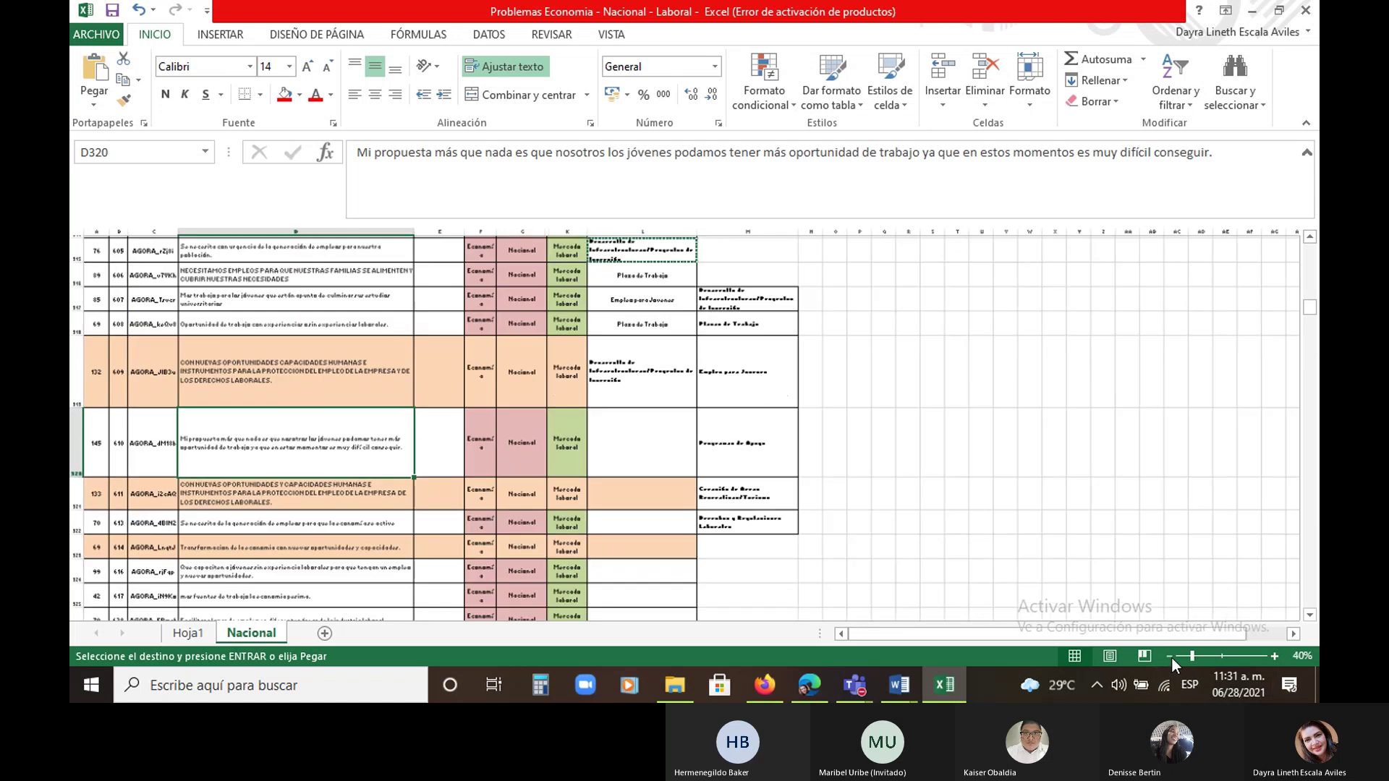
click(1277, 656)
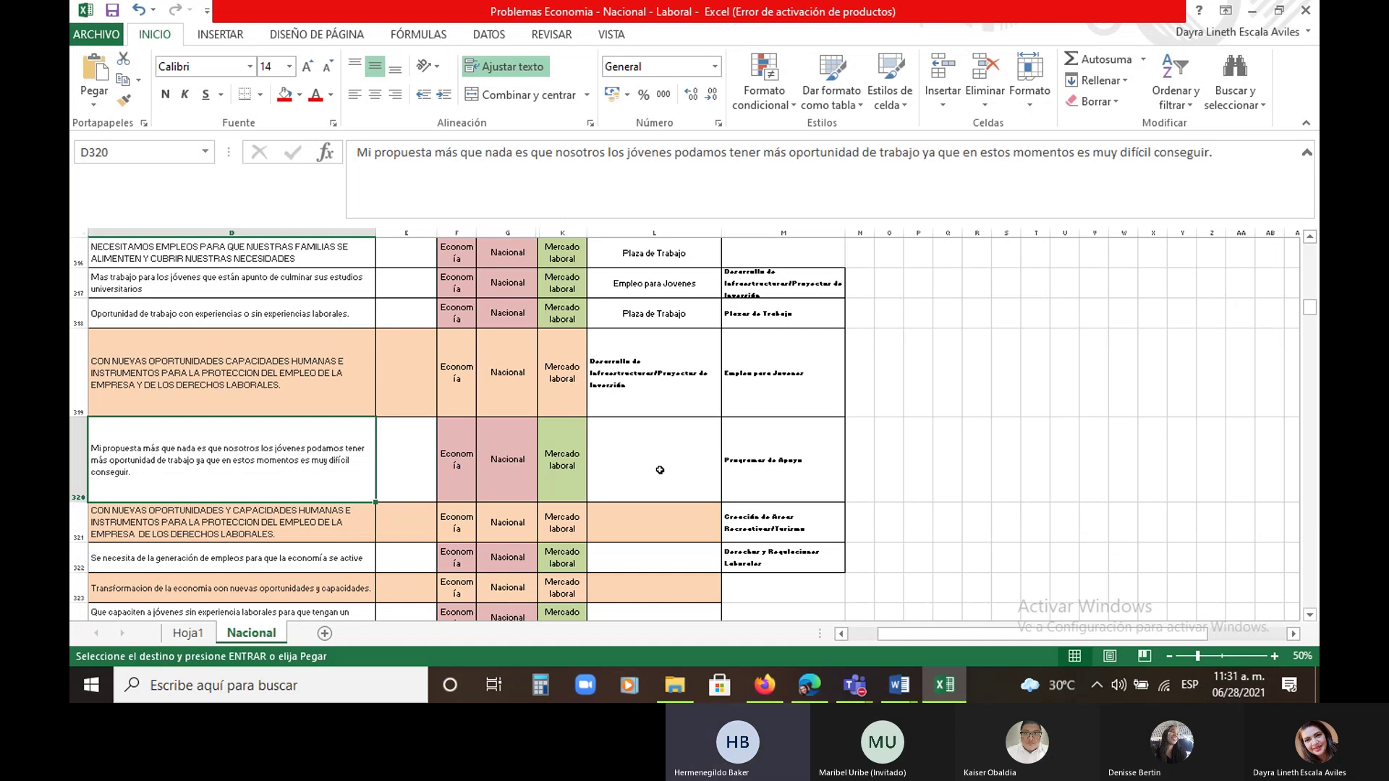
key(Right)
key(Right)
key(Right)
key(Right)
key(Right)
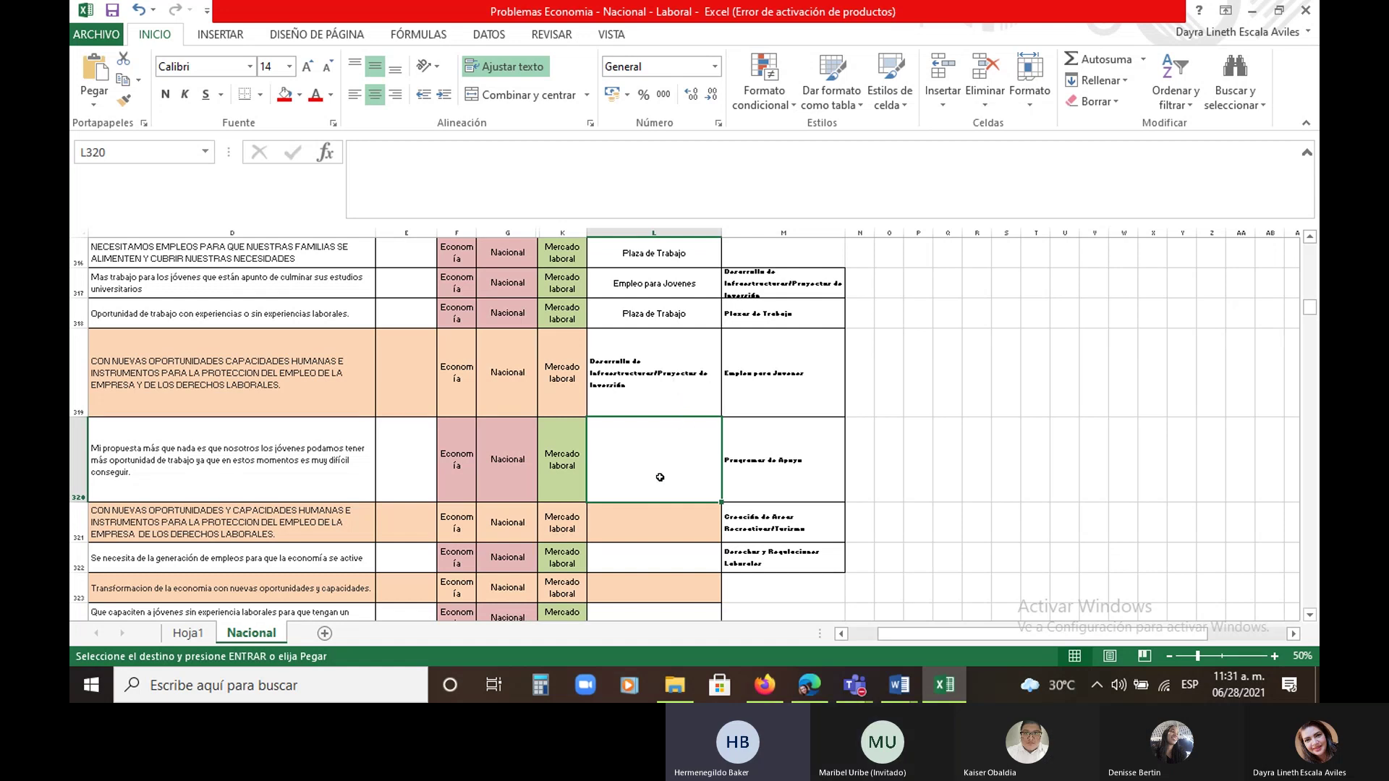
text(pl)
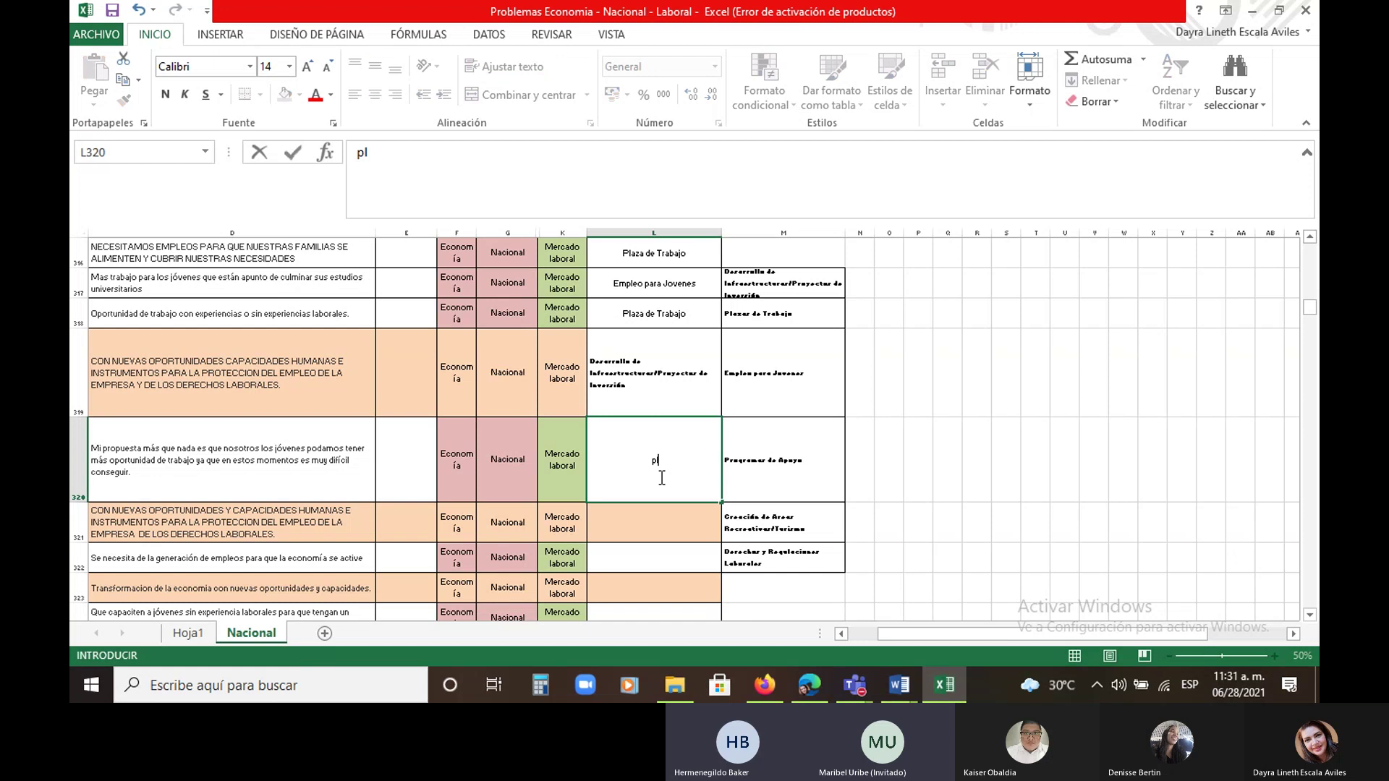
text(aza de)
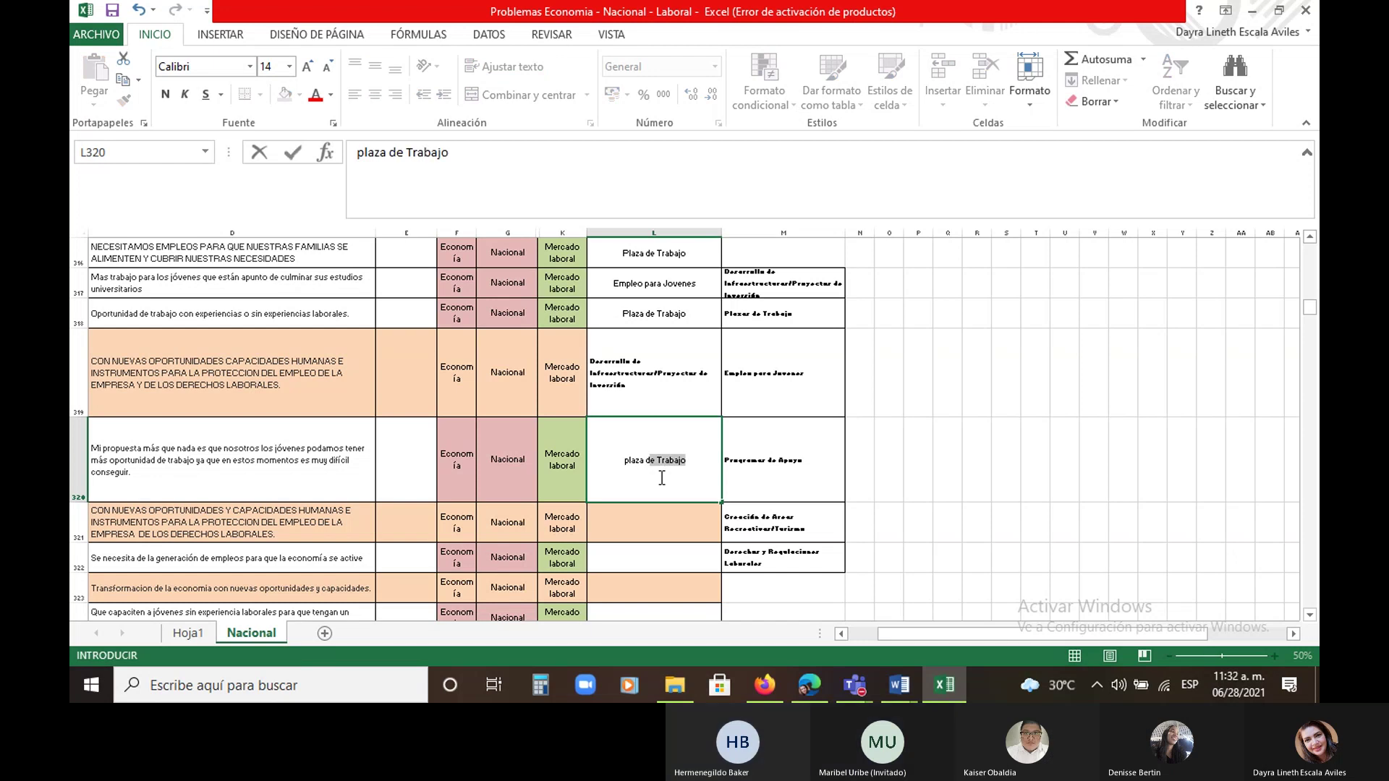
key(Return)
Undo the last category entry in L320
right_click(659, 397)
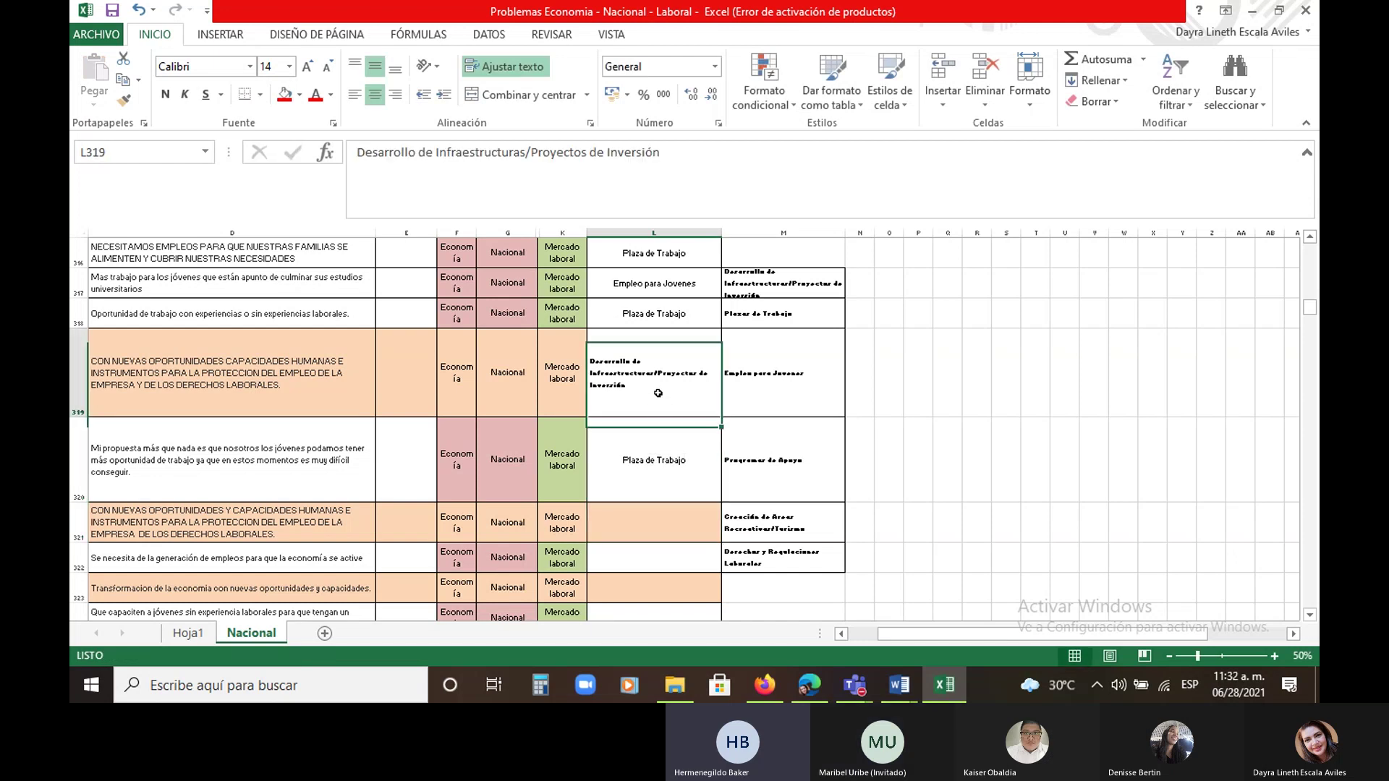
key(ctrl+c)
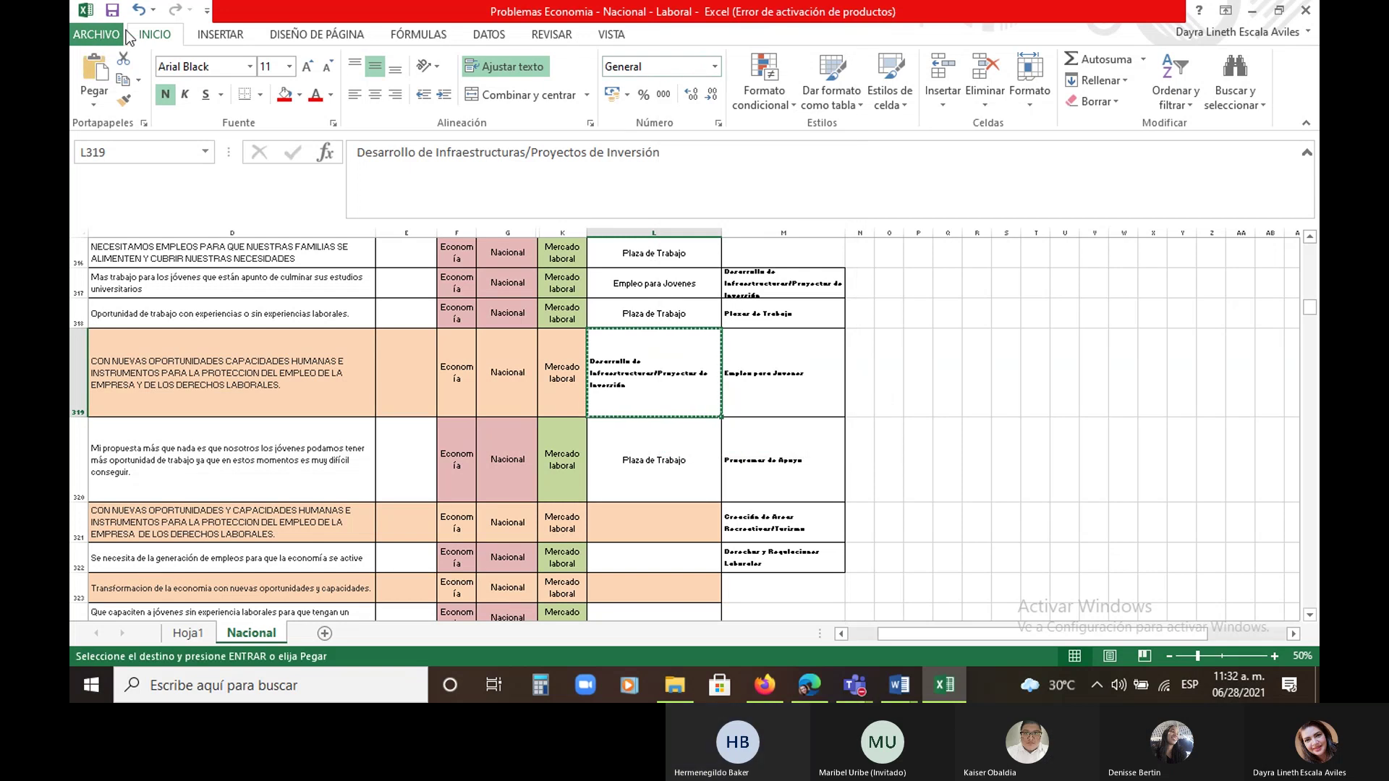
click(137, 10)
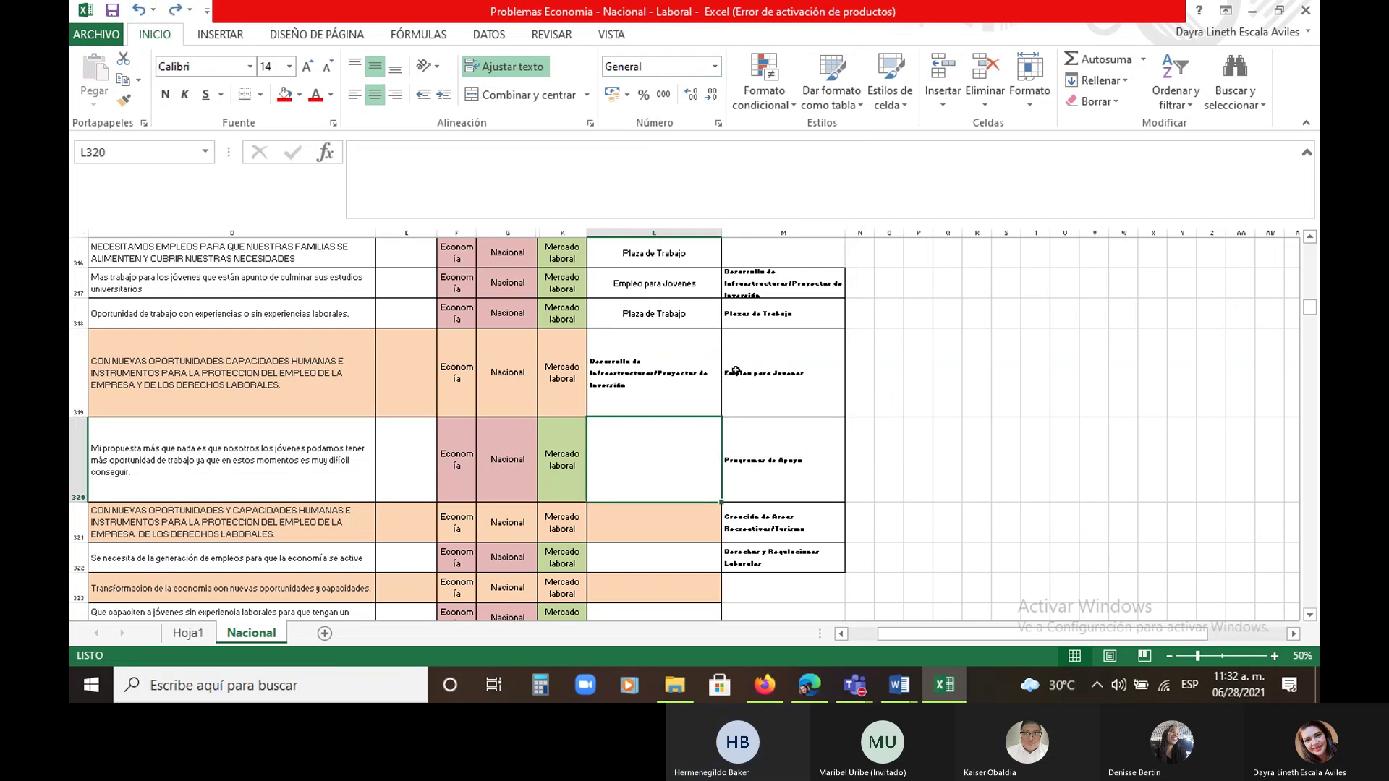
Copy the category Desarrollo de Infraestructuras/Proyectos de Inversión from L319 into L321 and L323 for the other orange-highlighted proposals
click(646, 394)
right_click(647, 394)
click(690, 57)
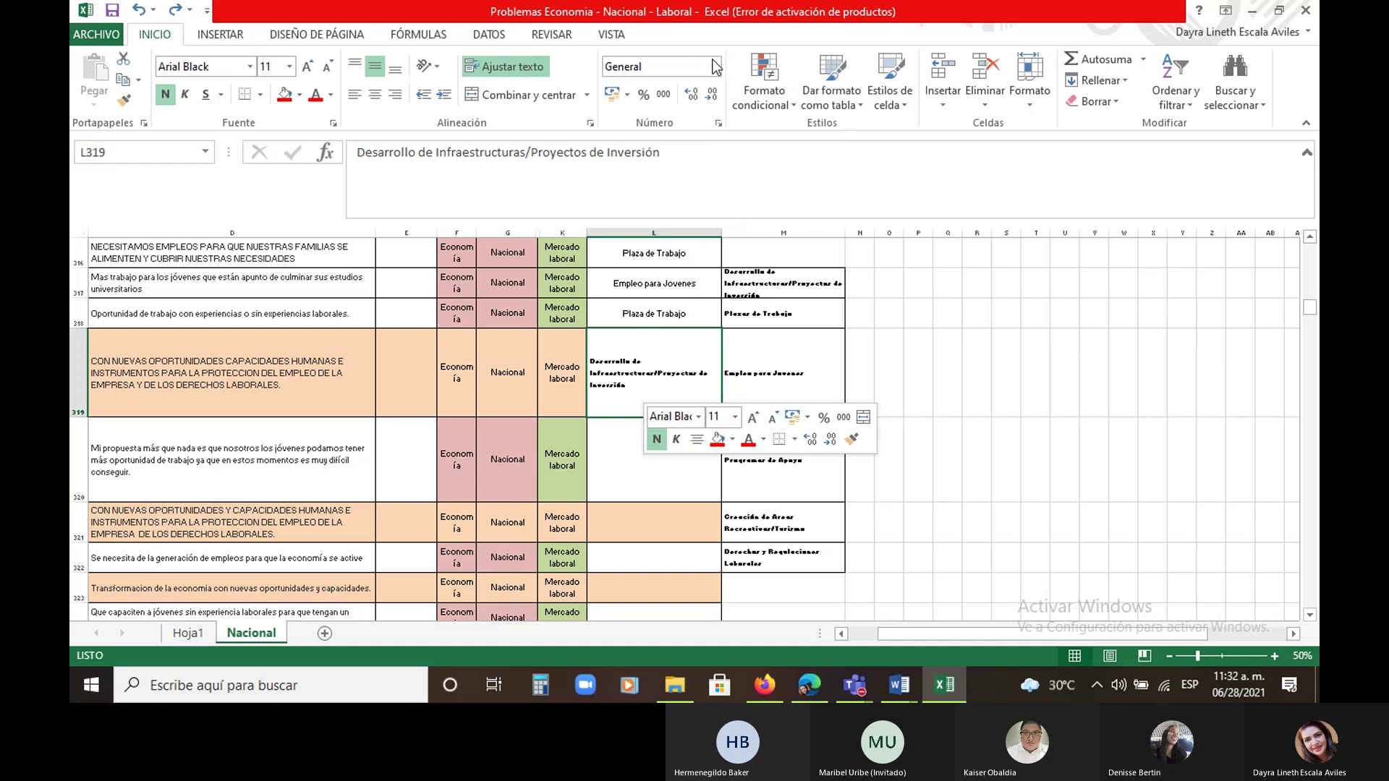
click(654, 521)
click(94, 70)
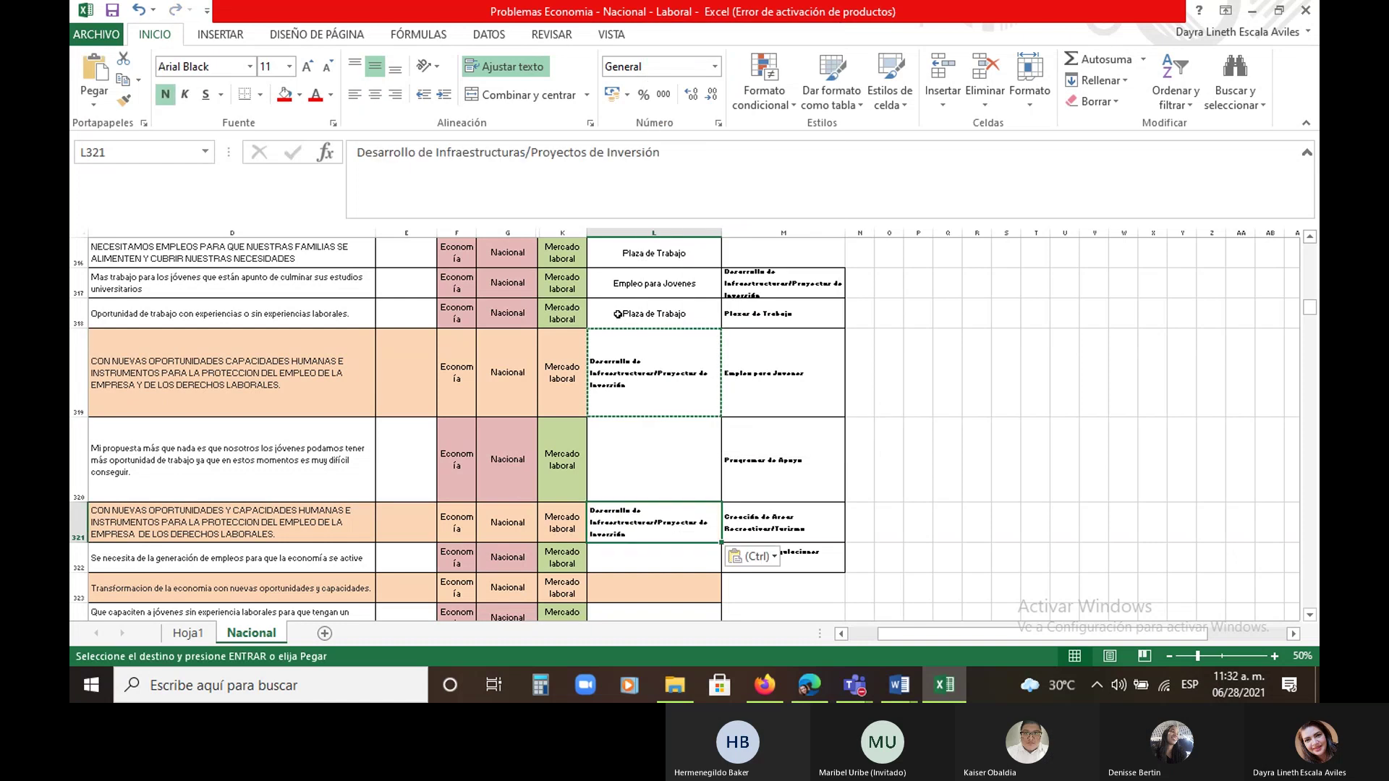
click(638, 600)
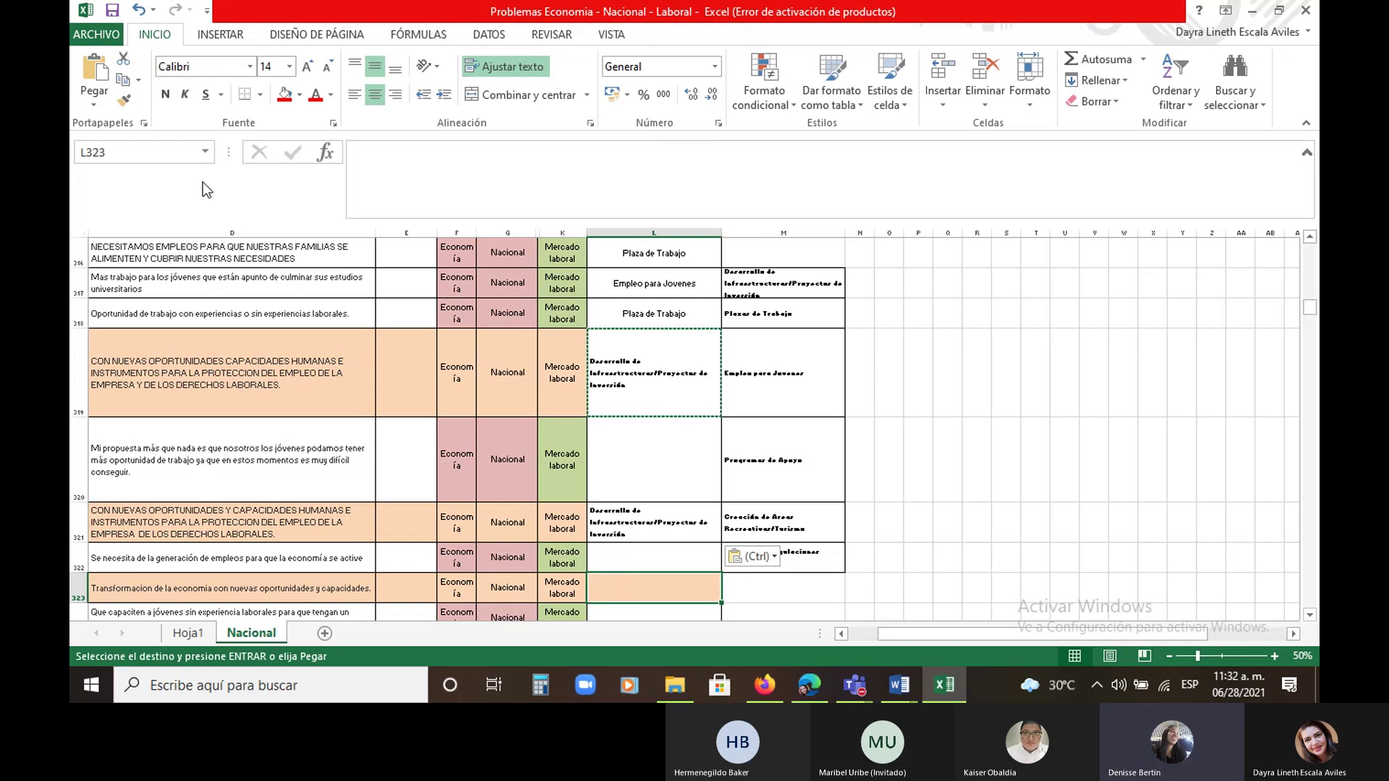
click(94, 71)
Enter the category Plaza de Trabajo in L320 for the young people's work opportunity proposal
click(658, 460)
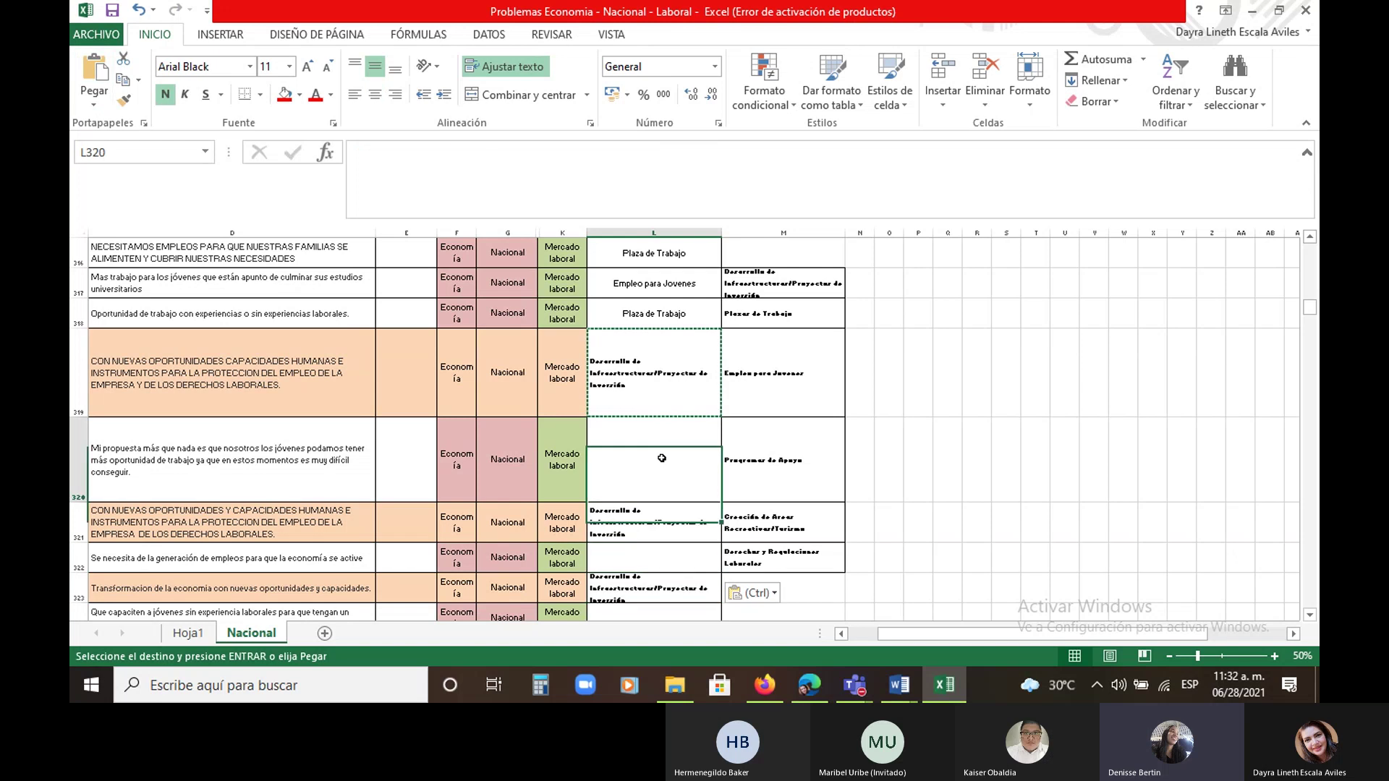
text(plaza de Trabajo)
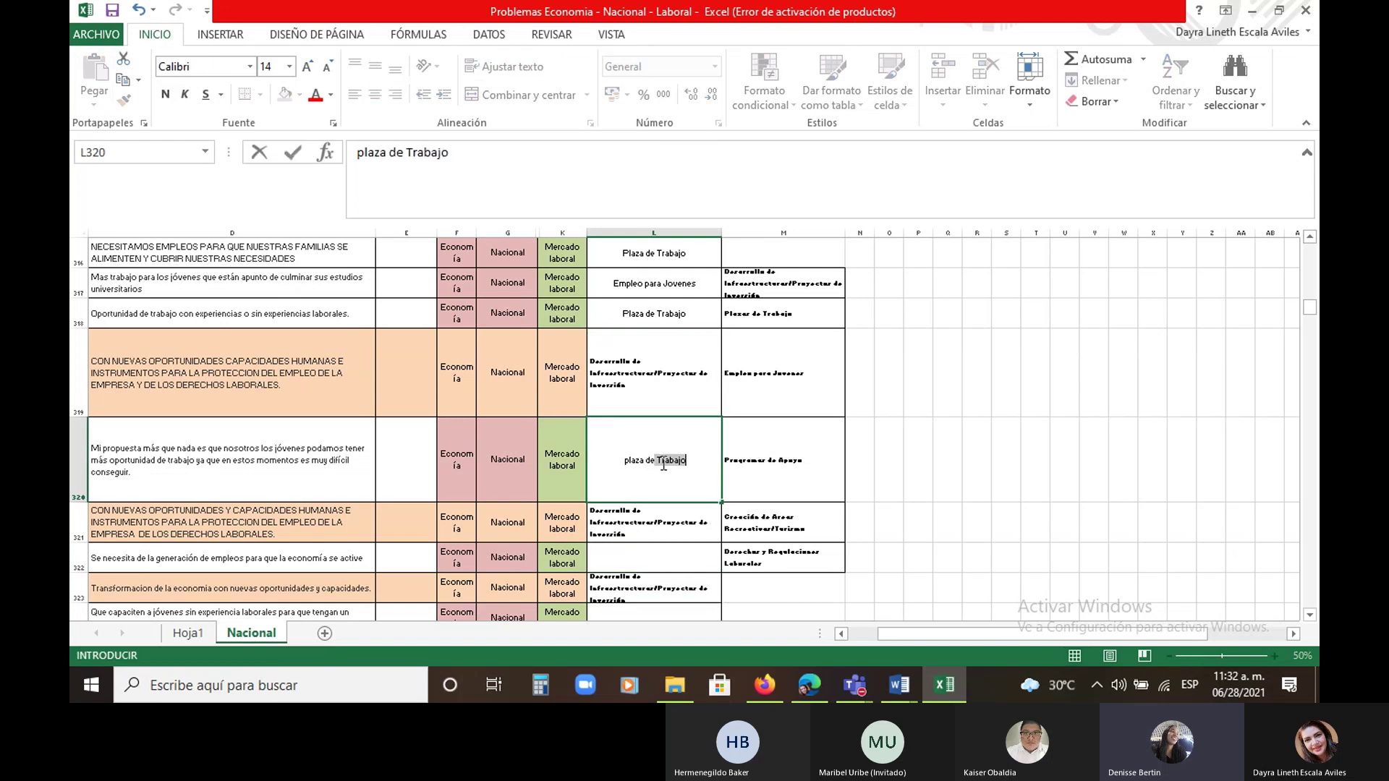
key(Return)
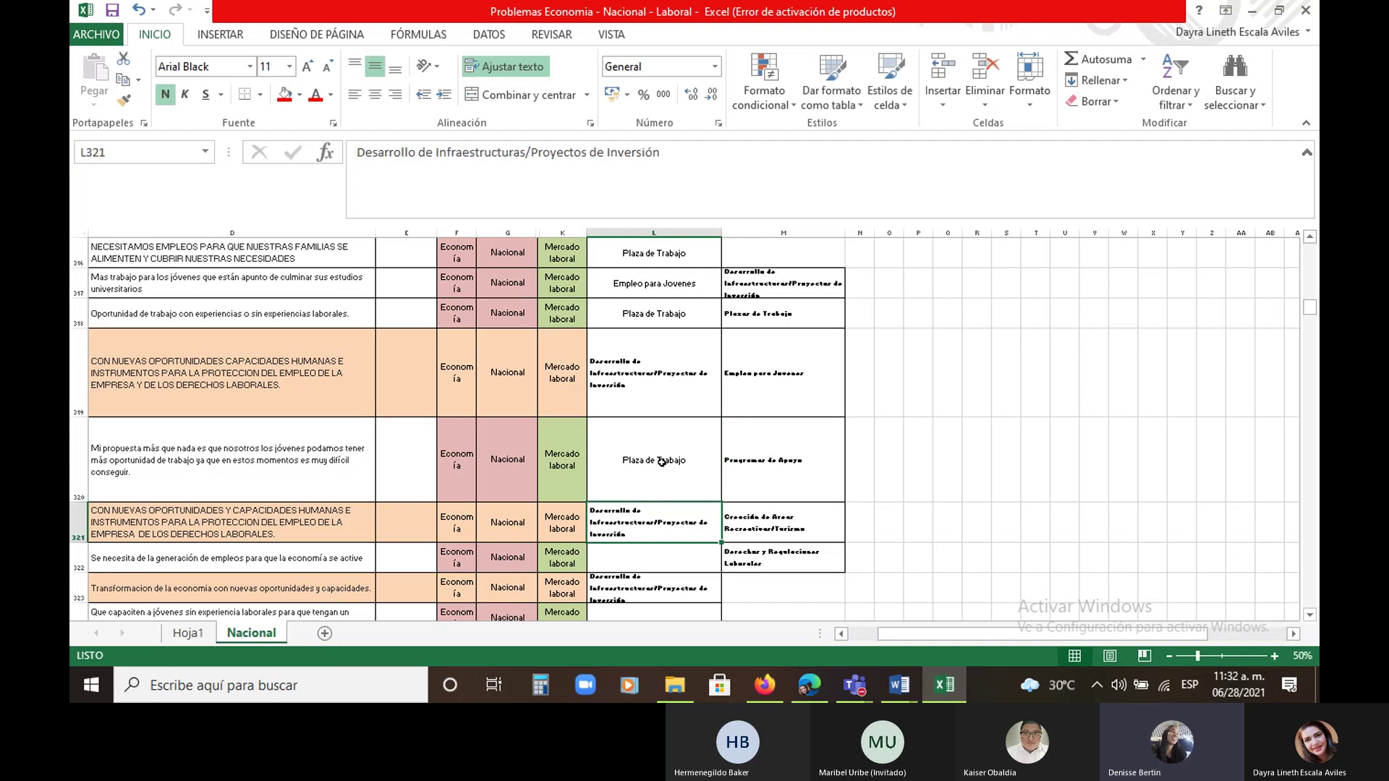
click(663, 464)
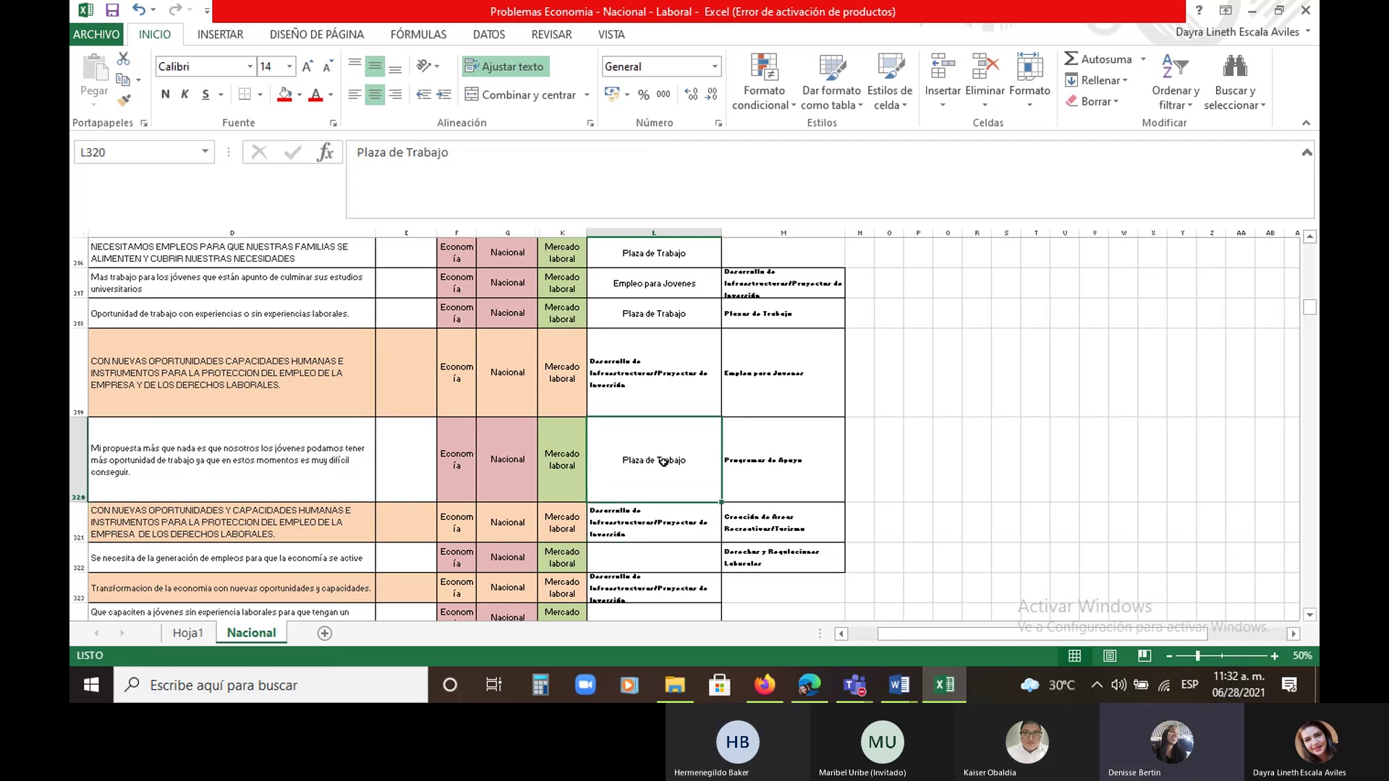
Increase the heights of the orange-highlighted rows 284 and 285 so their full proposal texts and categories fit
click(627, 372)
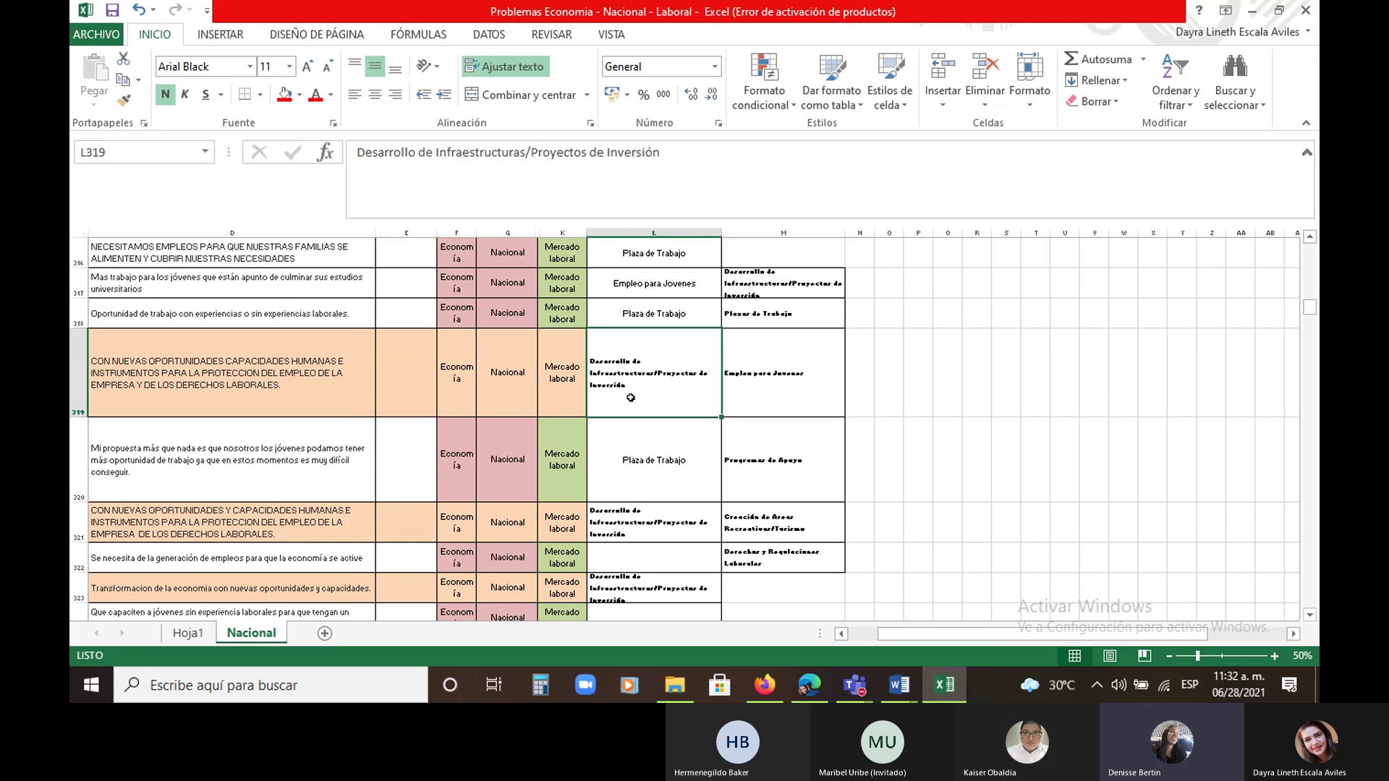
scroll(664, 377, up, 12)
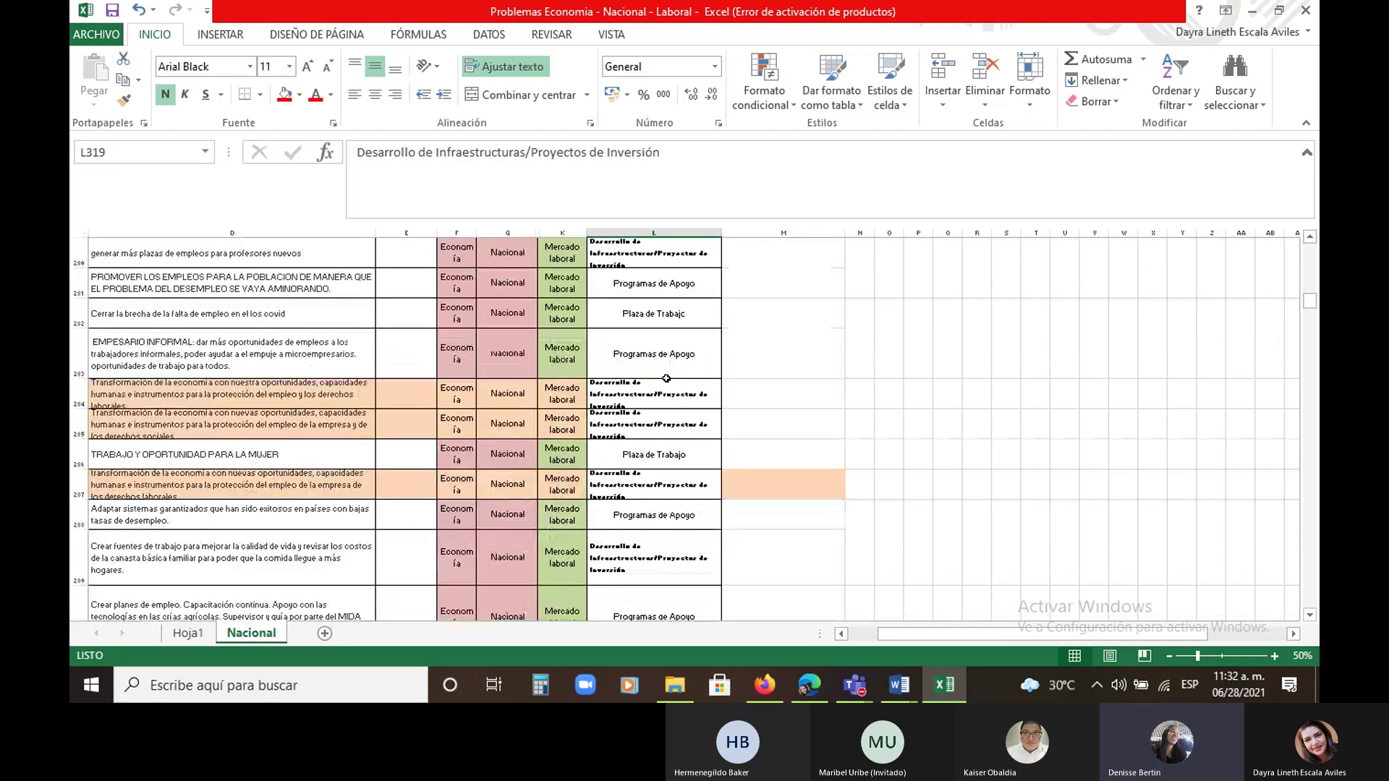
click(156, 399)
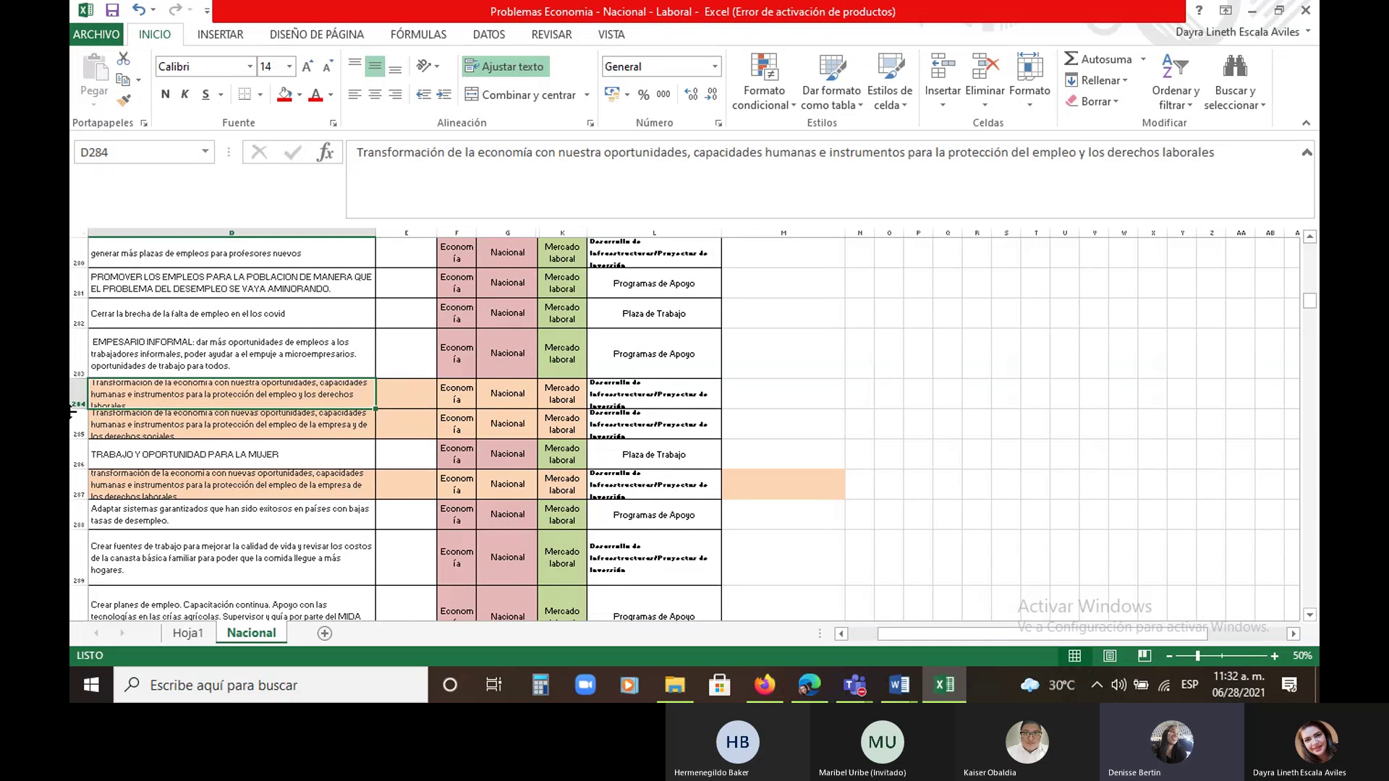
double_click(81, 425)
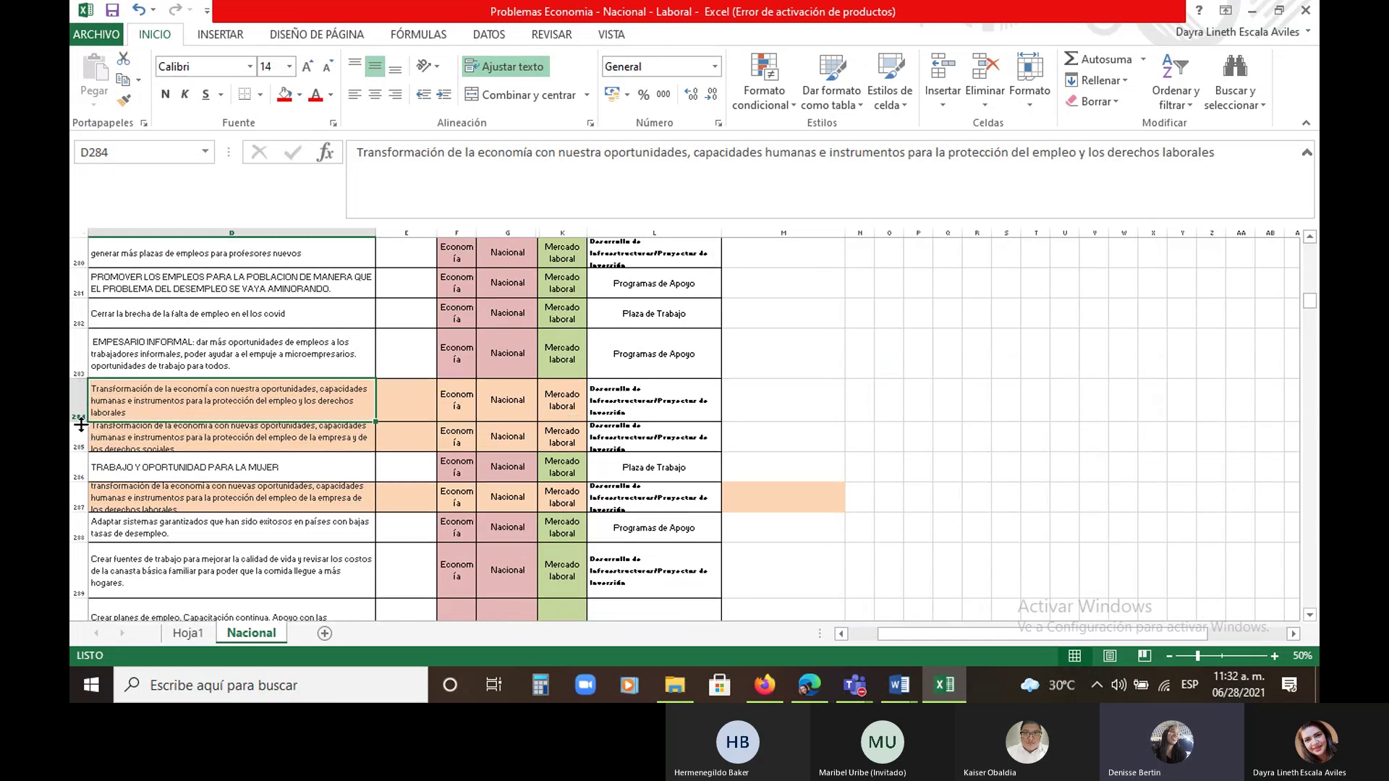
drag(81, 424, 78, 485)
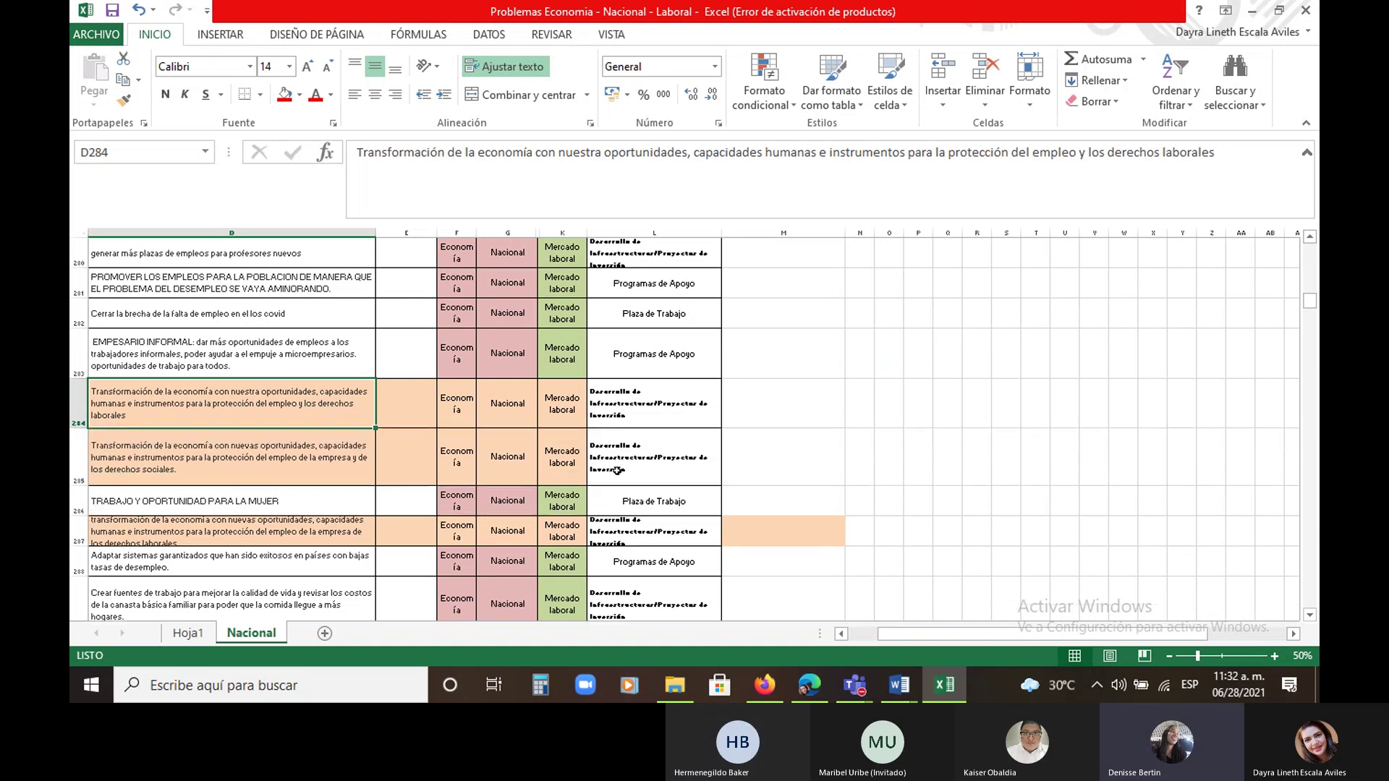
Examine the categories assigned to the earlier orange-highlighted proposals, such as rows 264, 265 and 267, to compare them with L319
scroll(617, 471, up, 5)
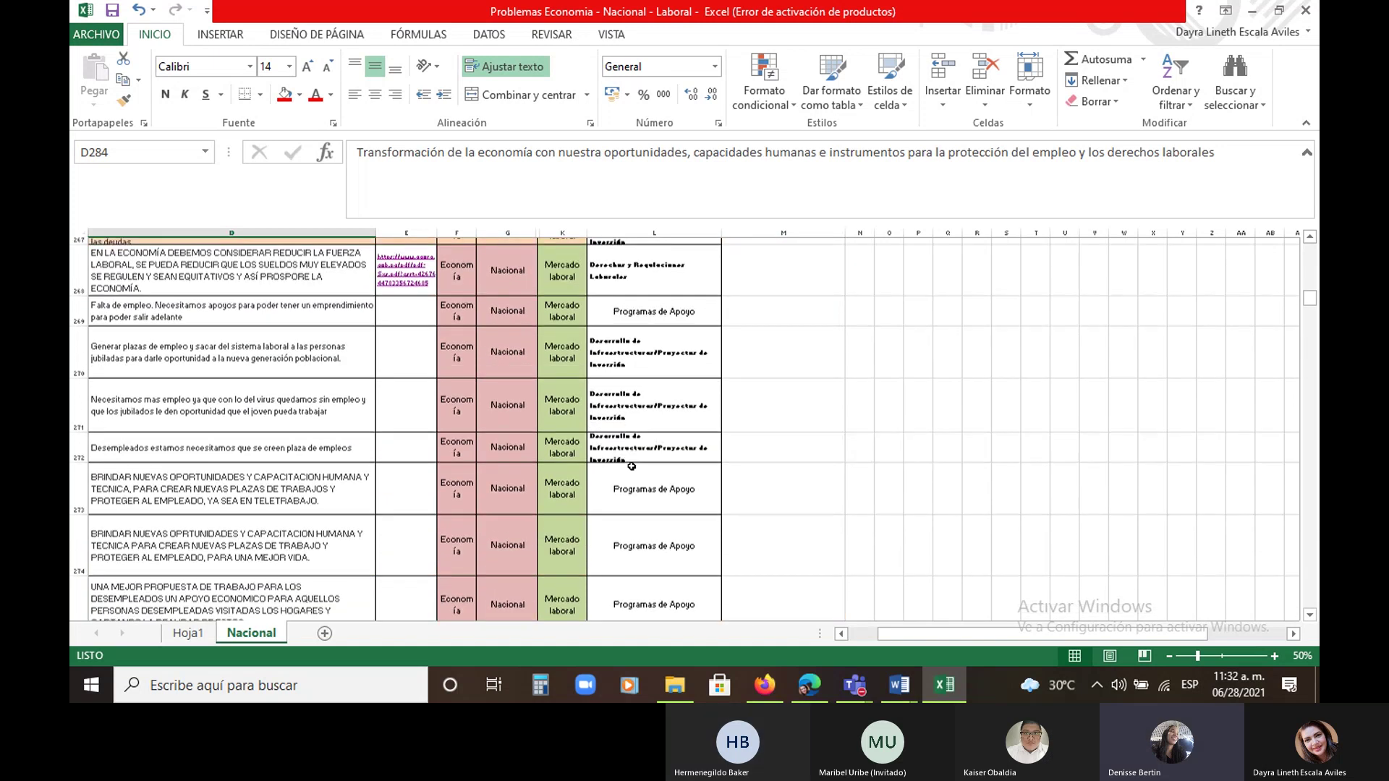
scroll(631, 467, up, 2)
scroll(631, 467, up, 3)
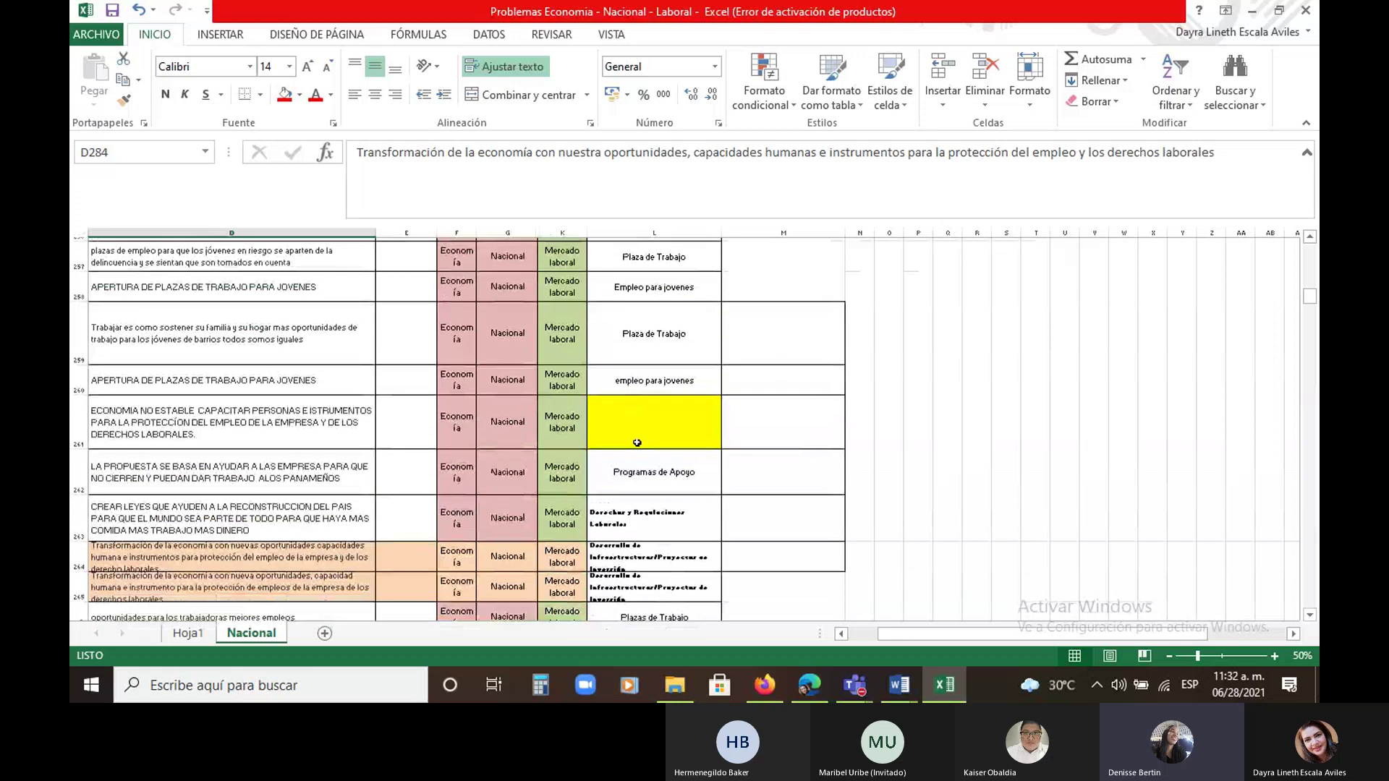
scroll(631, 402, down, 3)
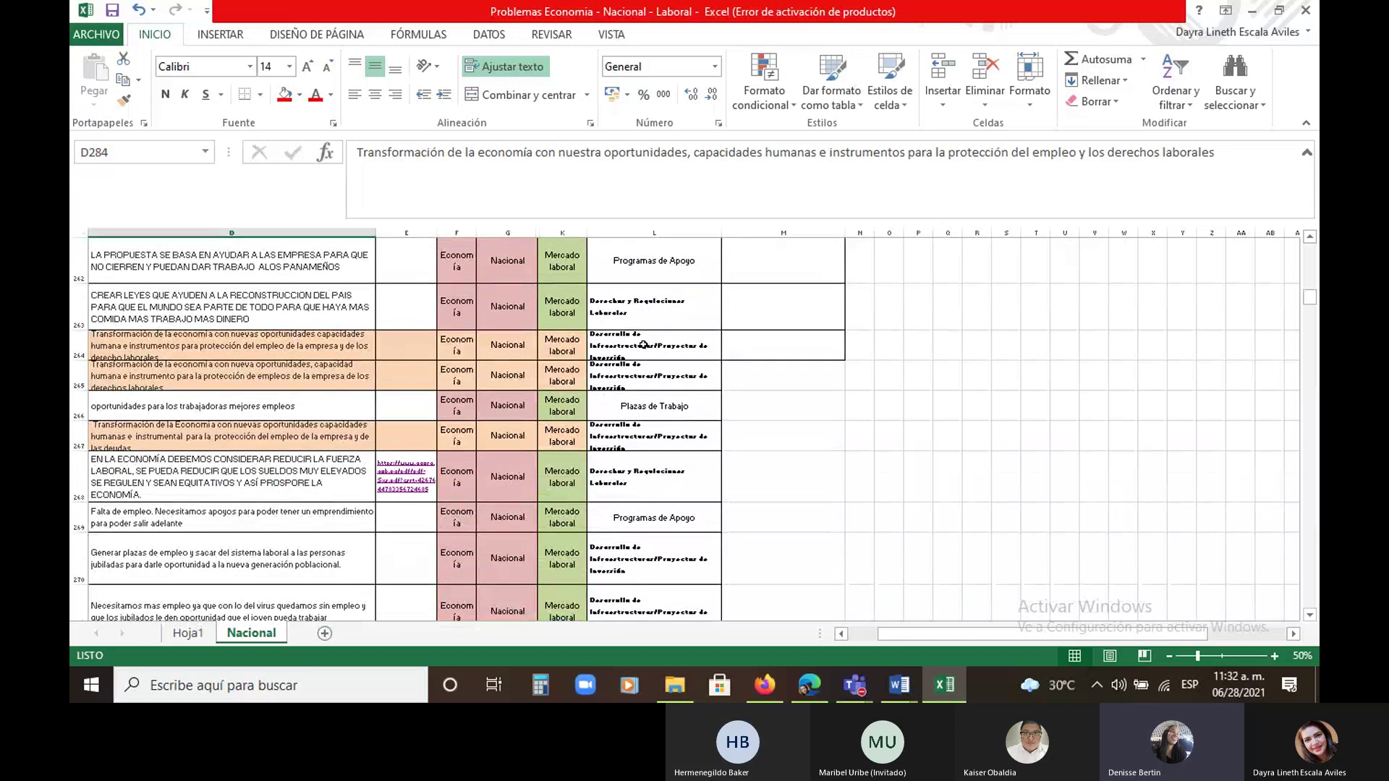
drag(644, 346, 650, 376)
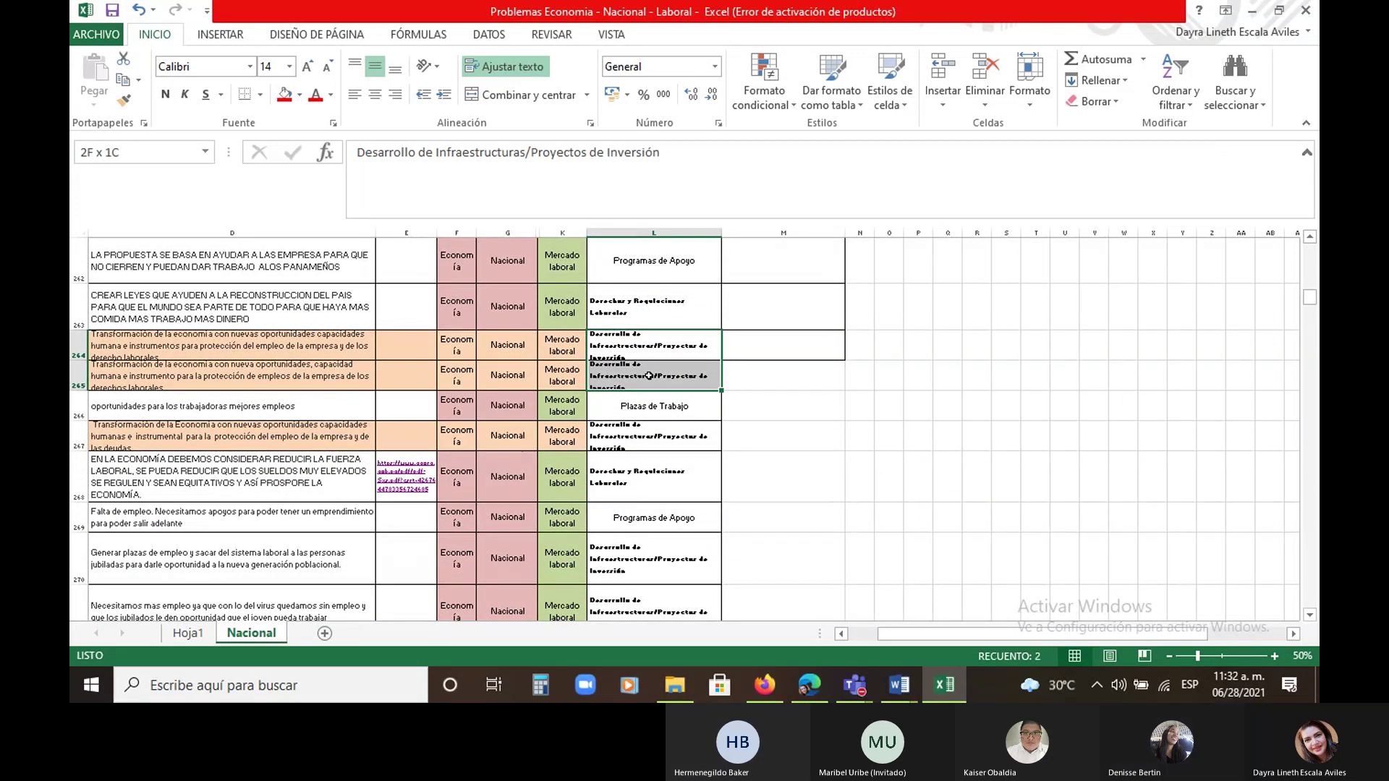
double_click(649, 375)
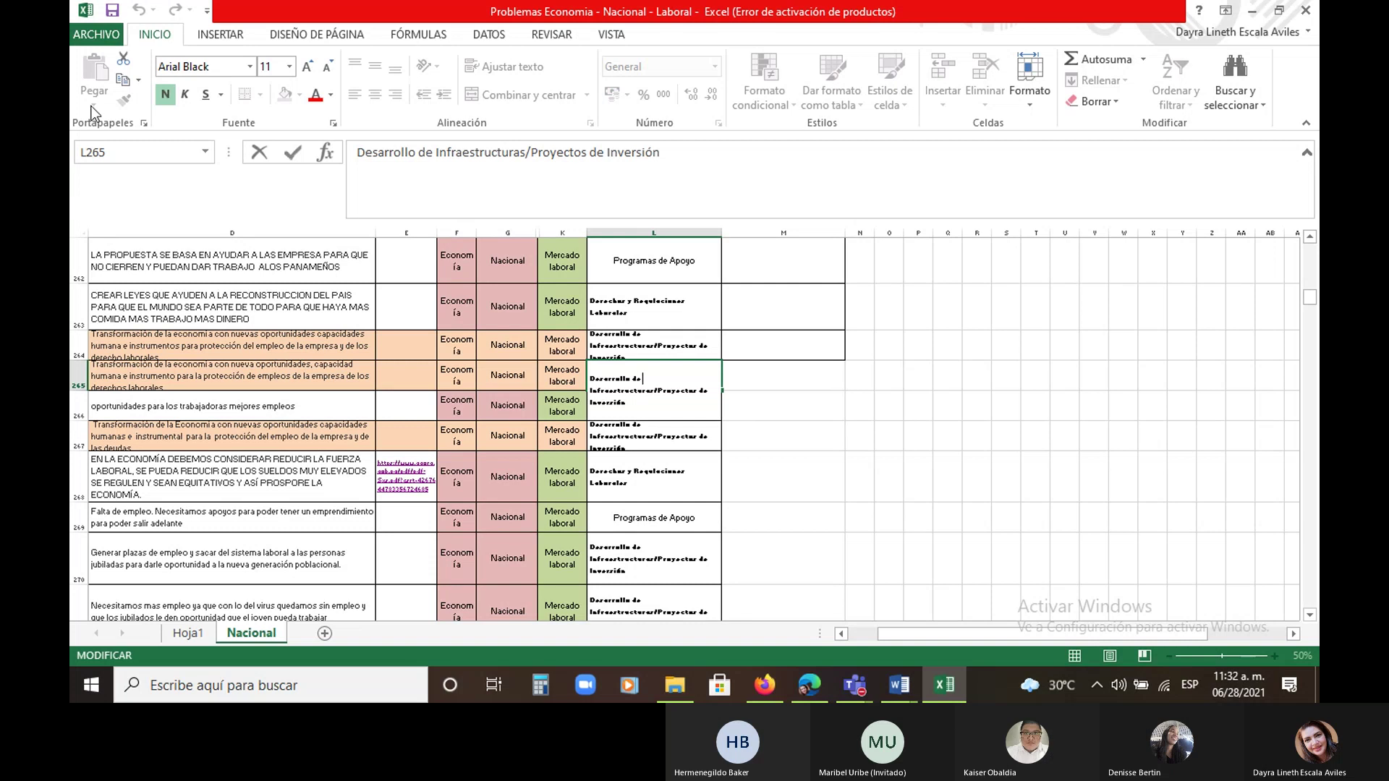
click(818, 442)
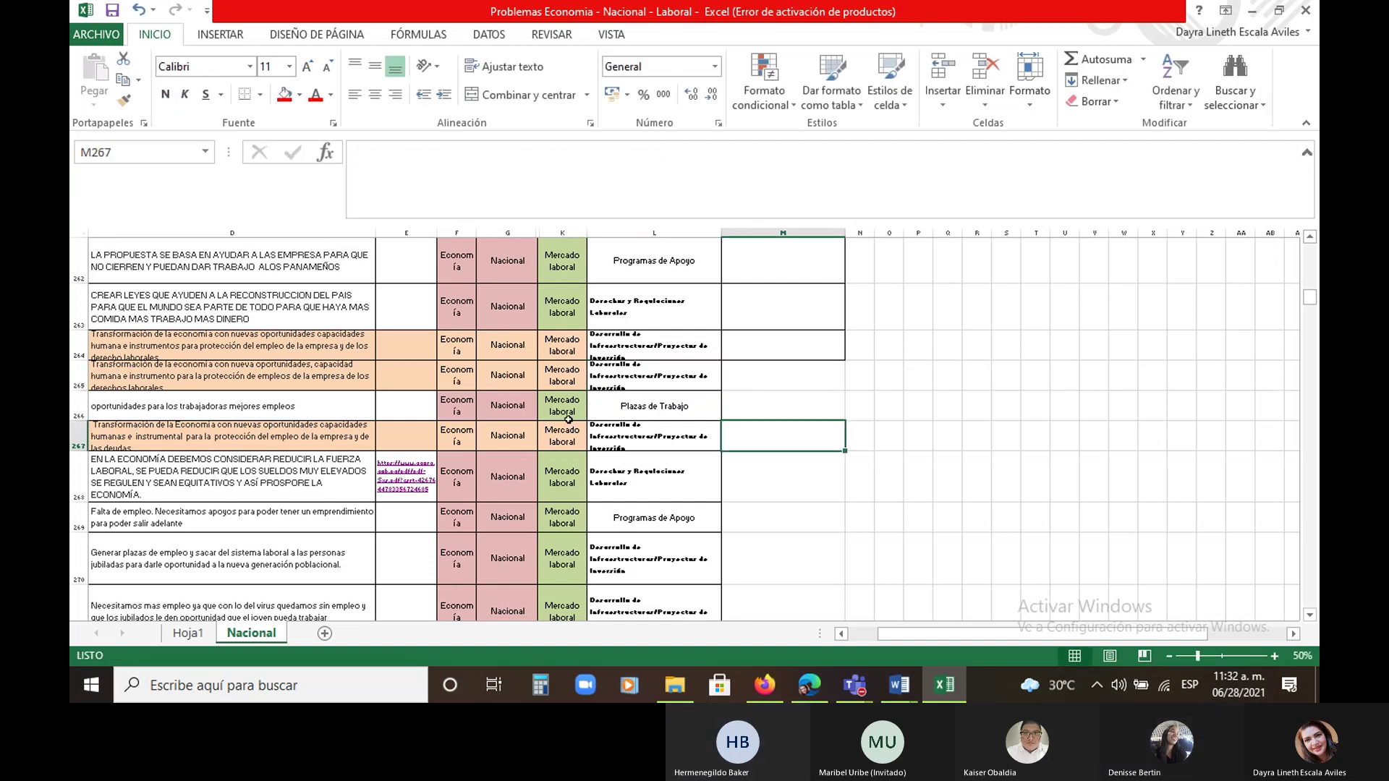
scroll(635, 406, down, 6)
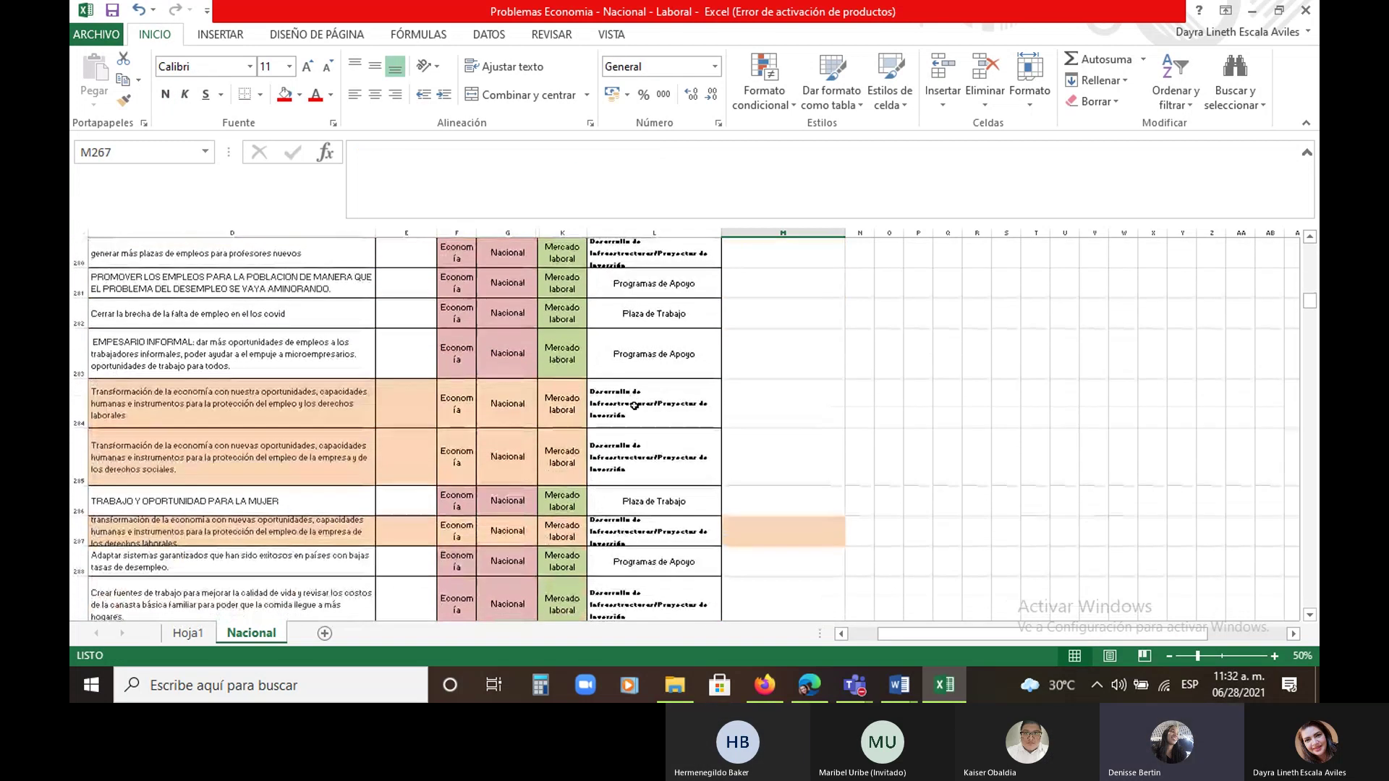
Examine the categories assigned around the orange-highlighted rows 278 to 300 and the comment on the red cell L299
scroll(635, 406, up, 1)
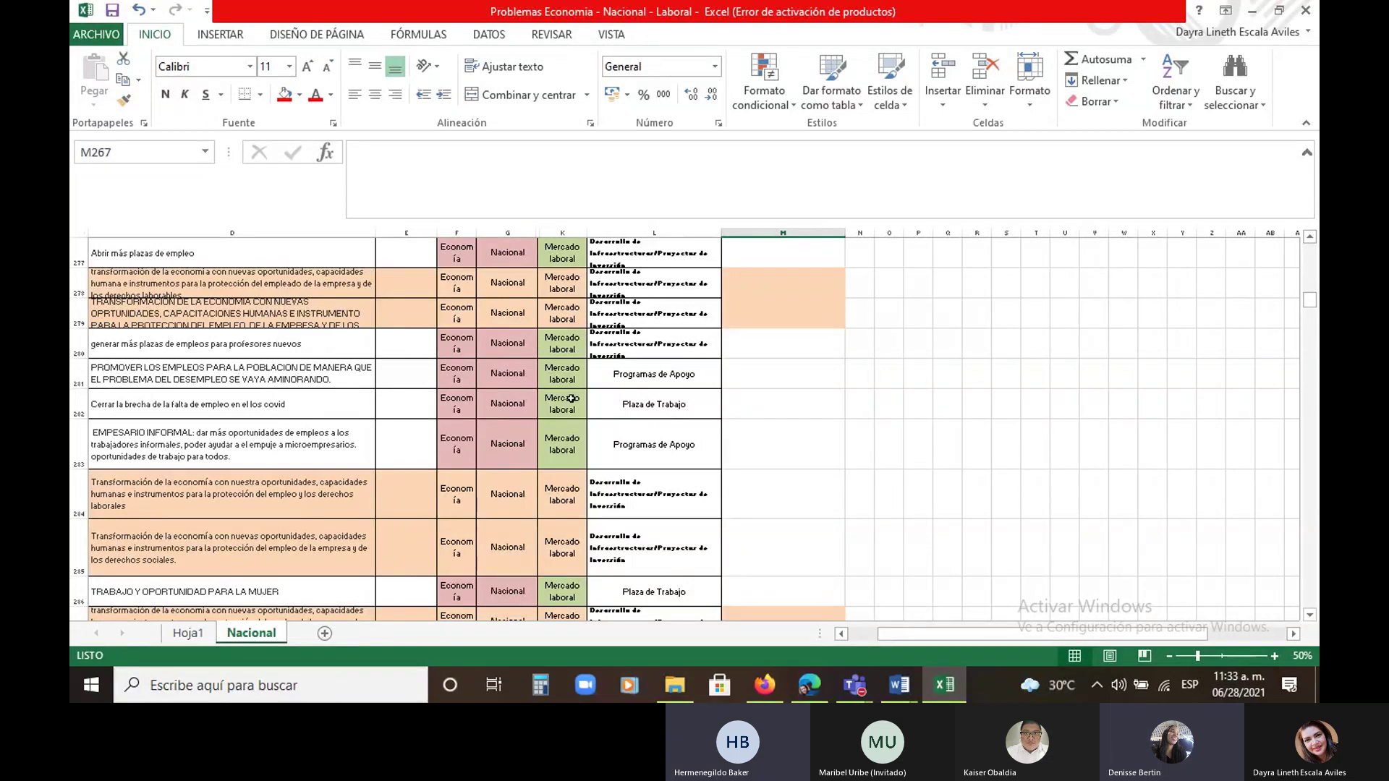
scroll(619, 480, down, 5)
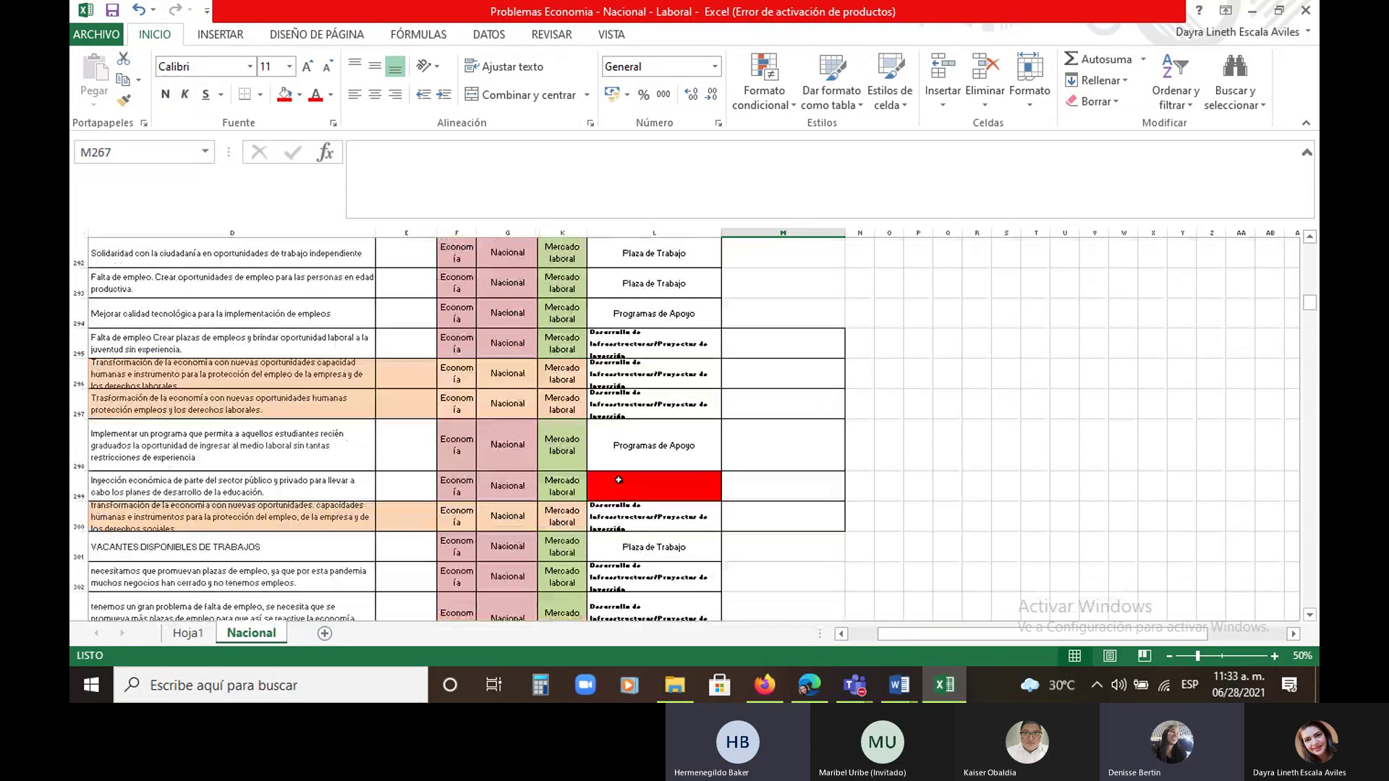
scroll(619, 479, down, 6)
scroll(640, 461, up, 3)
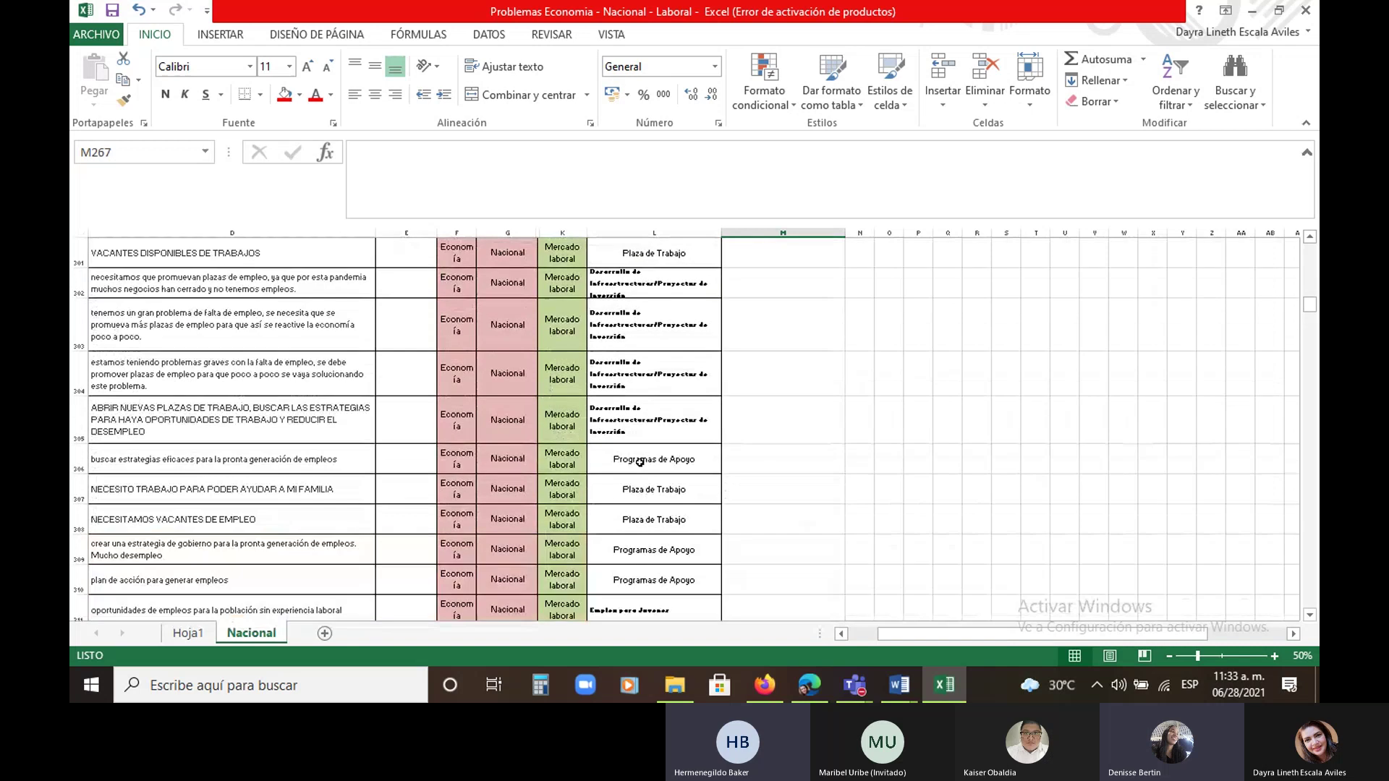
scroll(639, 462, up, 2)
click(635, 395)
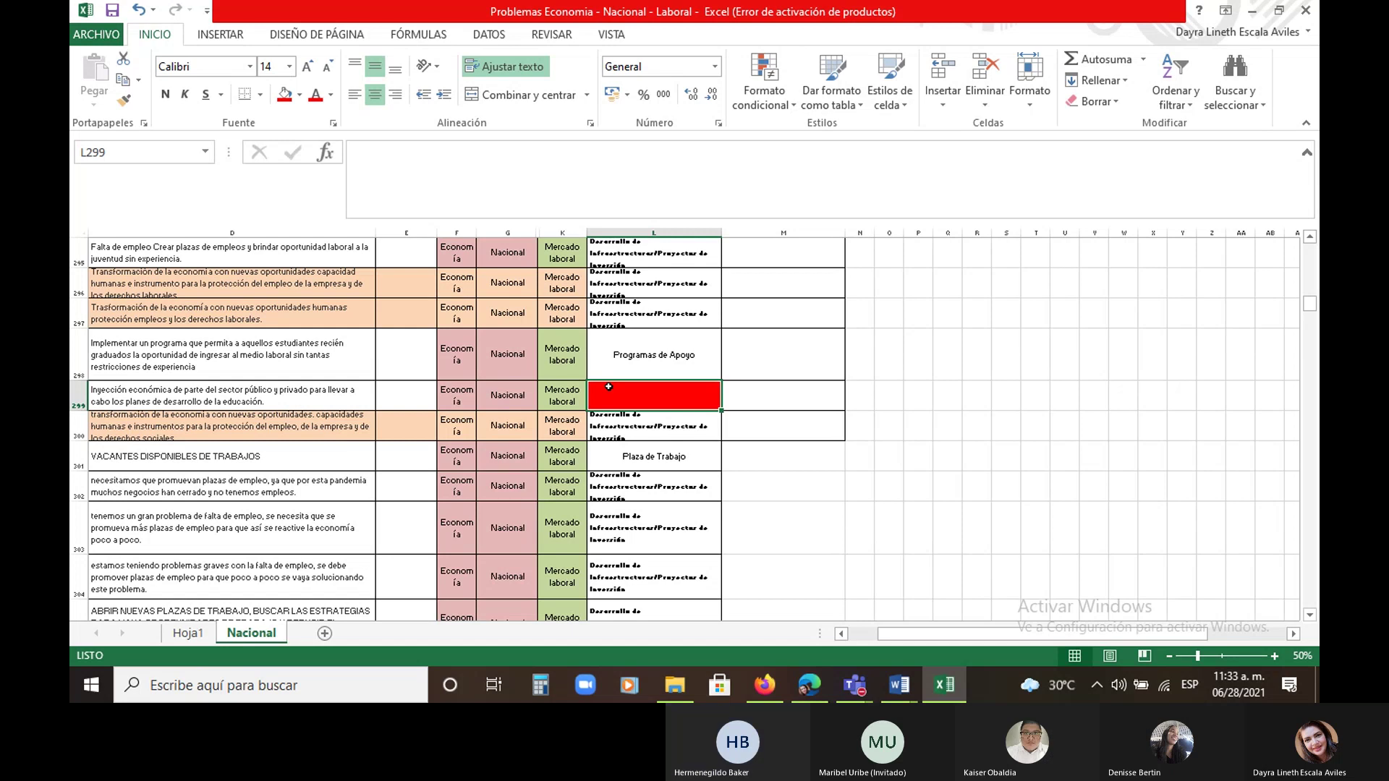
mouse_move(682, 392)
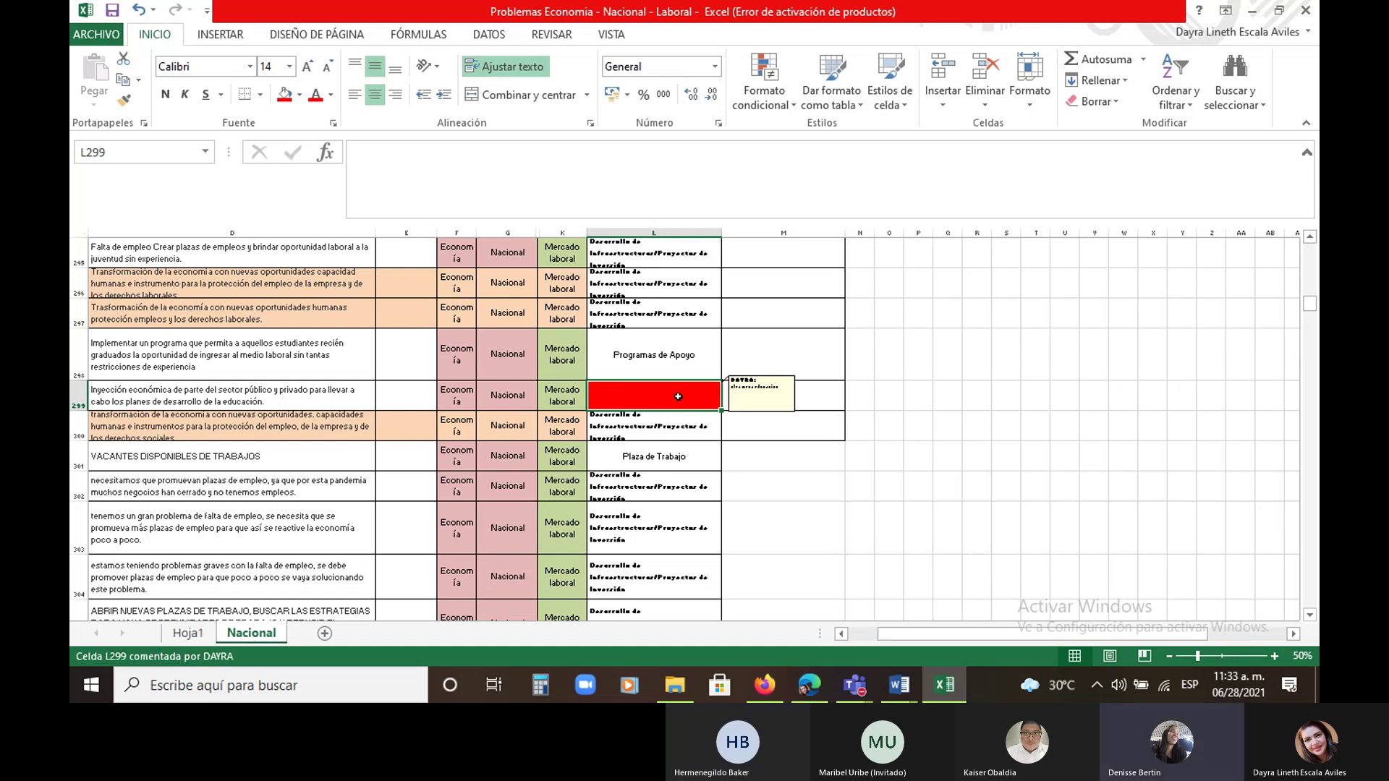
Enter the category Plaza de Trabajo in L322 for the proposal about generating jobs to activate the economy
scroll(688, 447, down, 8)
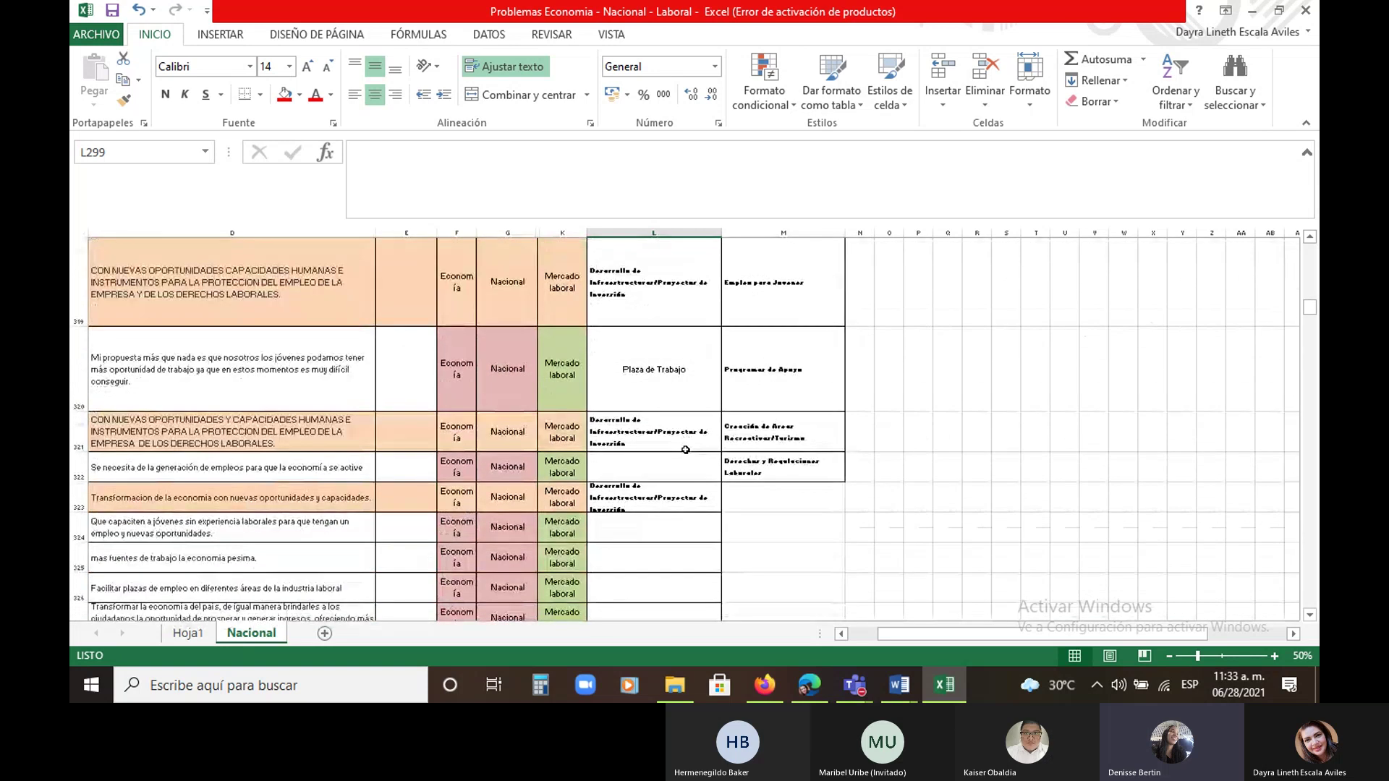
scroll(685, 450, down, 1)
click(635, 318)
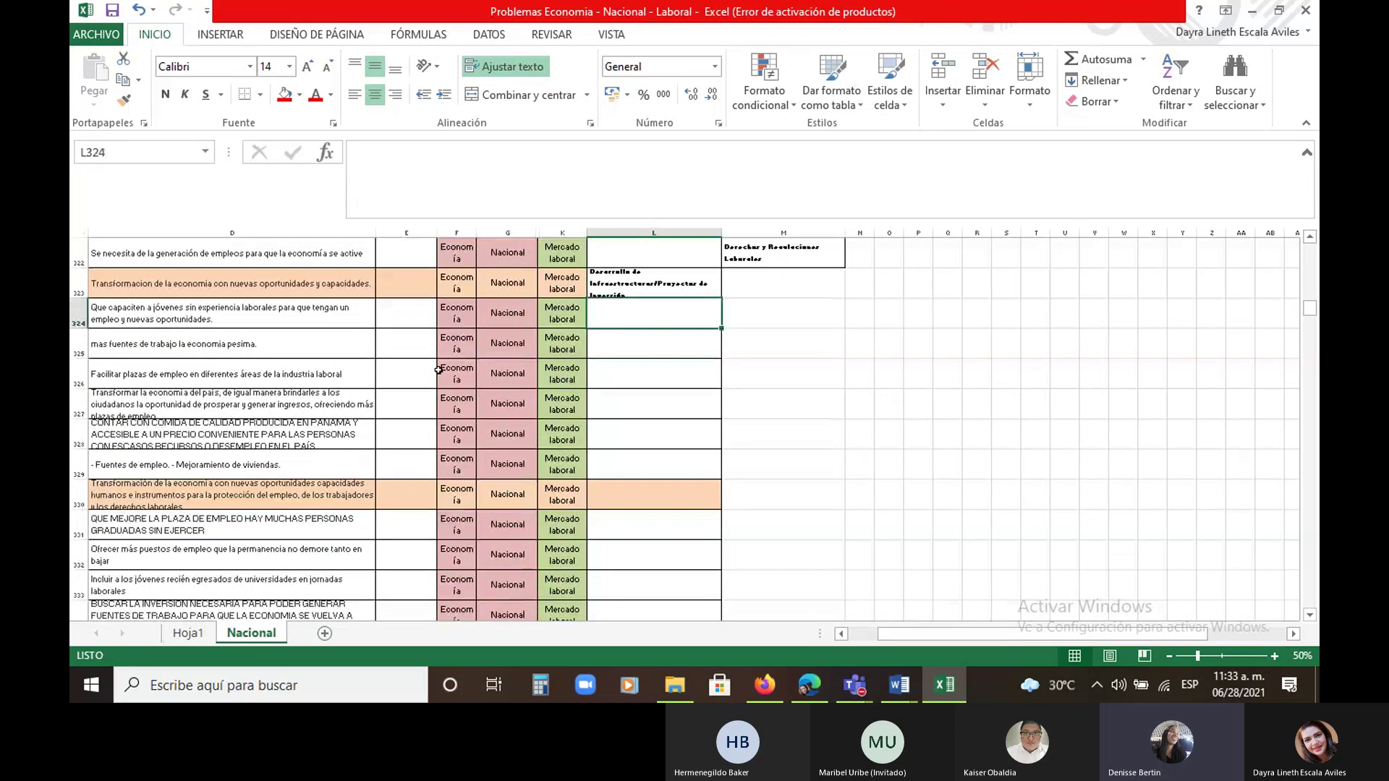
scroll(559, 370, up, 1)
click(659, 475)
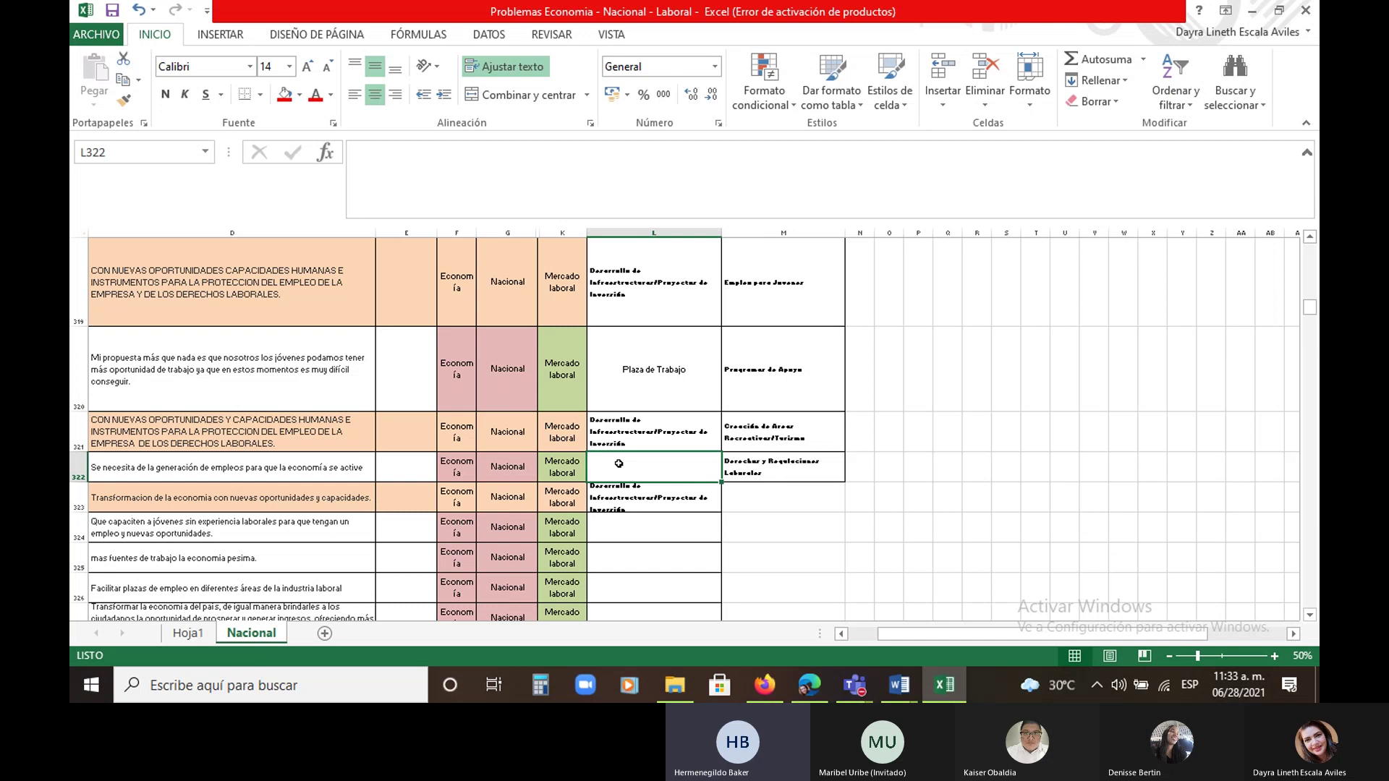
text(plaza de Trabajo)
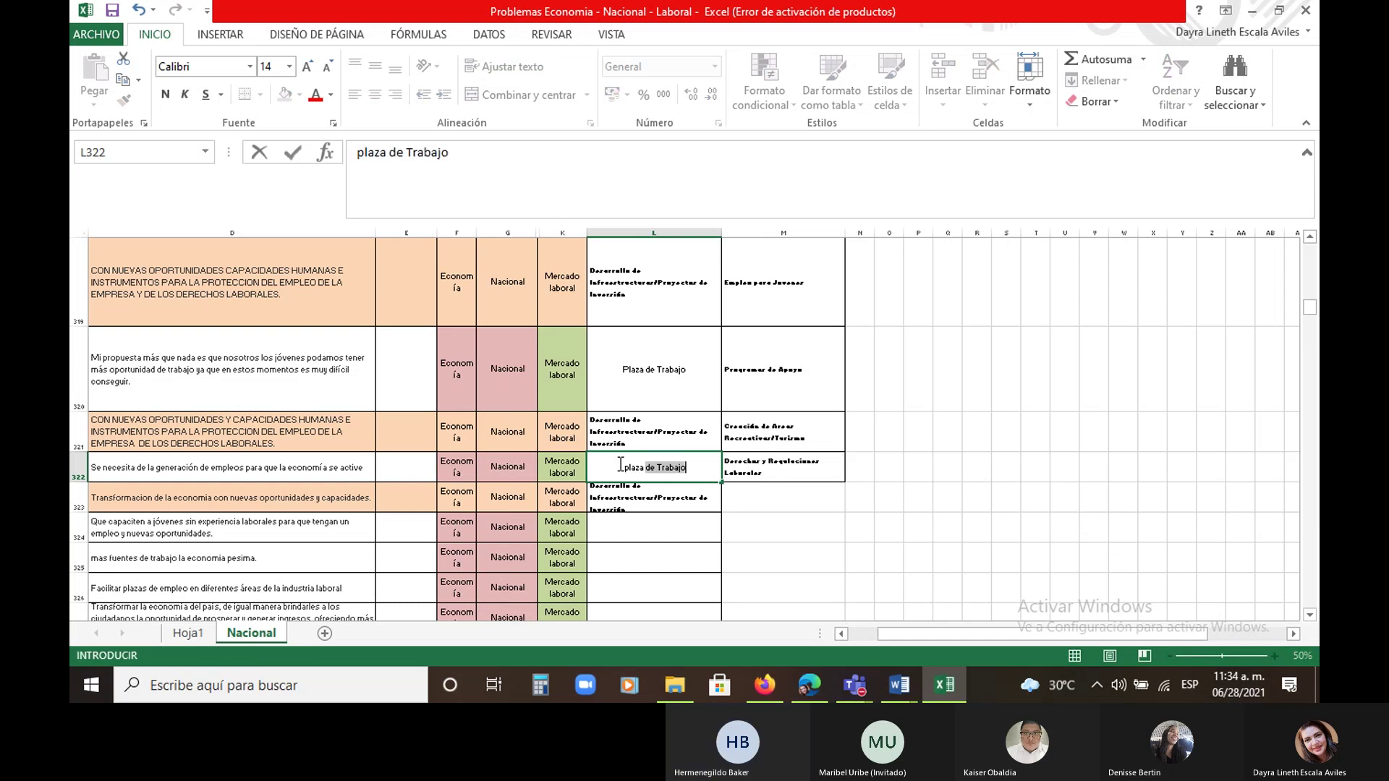
key(Return)
key(Return)
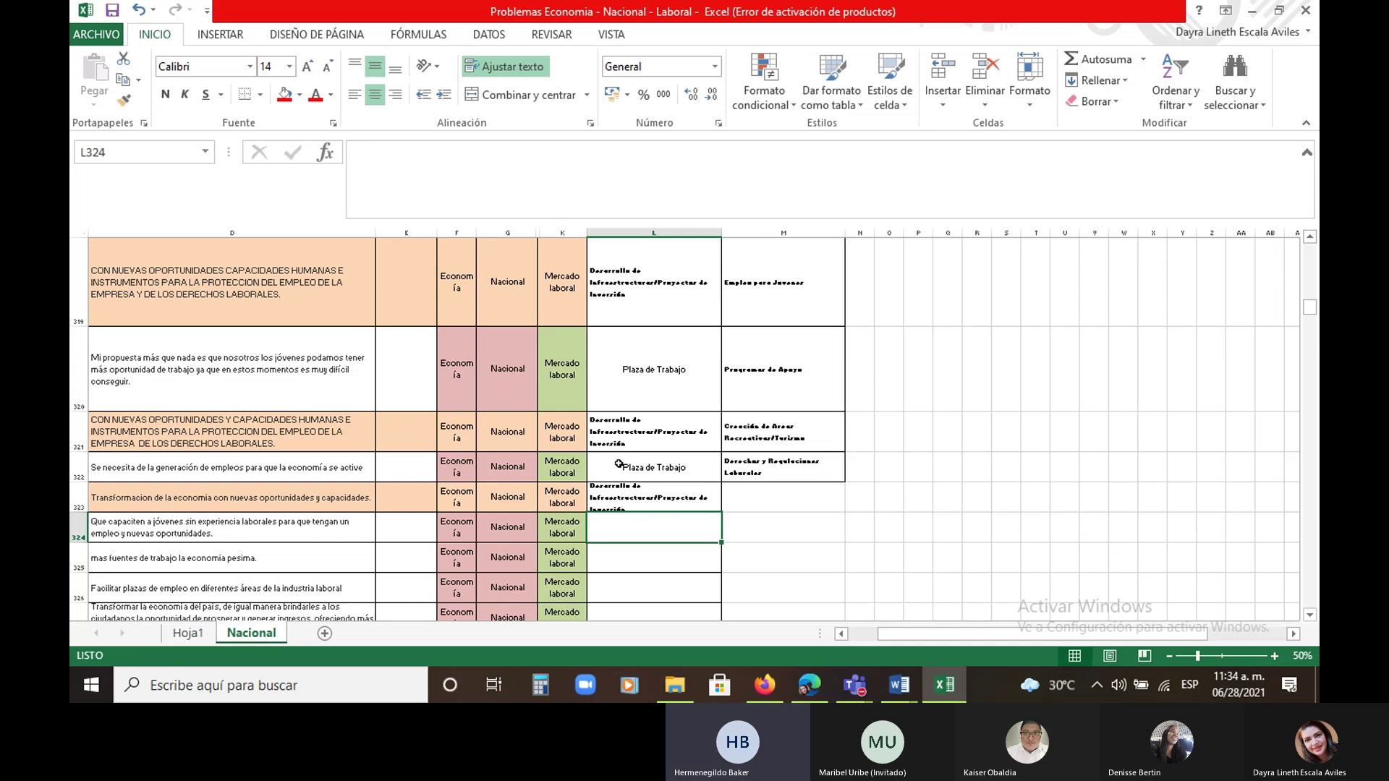
Increase the heights of rows 323 and 324 so their proposal texts and categories fit
click(238, 532)
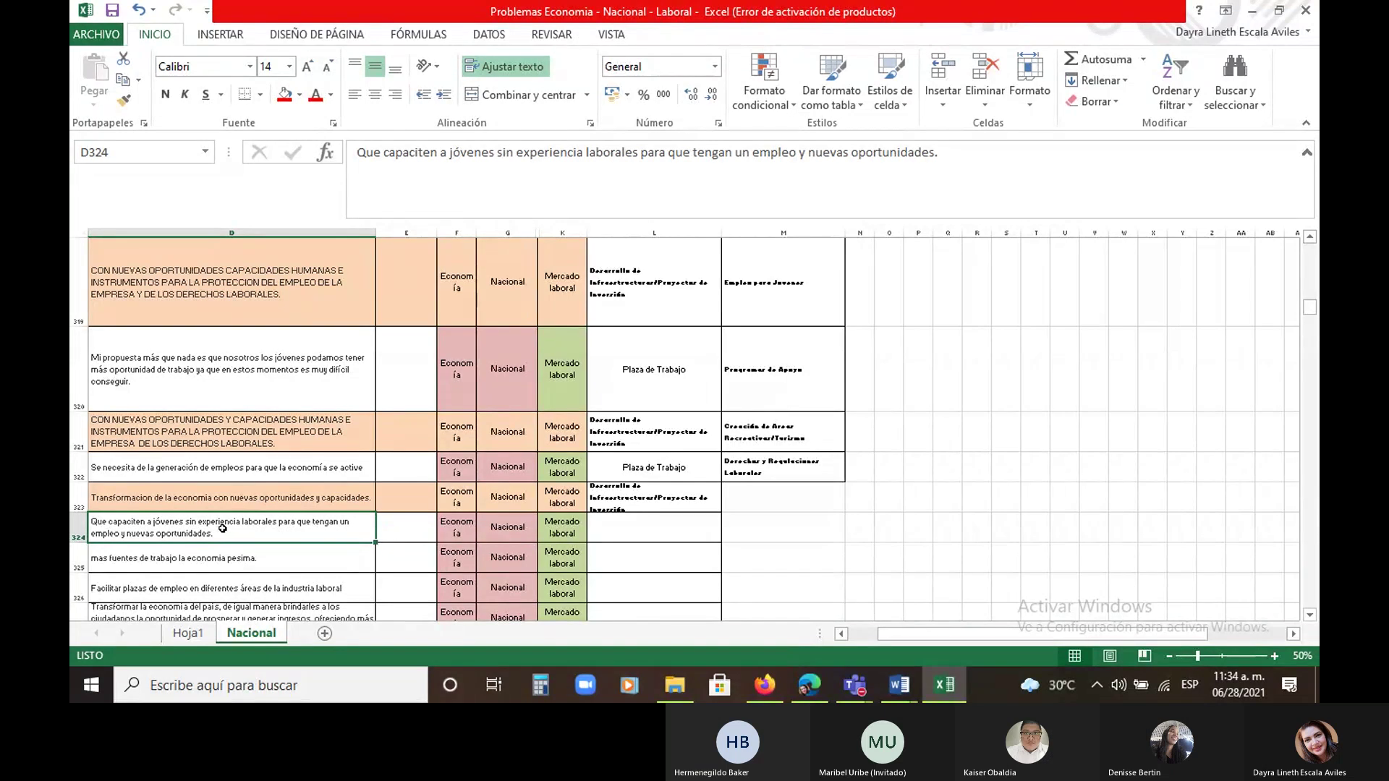
click(649, 505)
drag(73, 512, 73, 539)
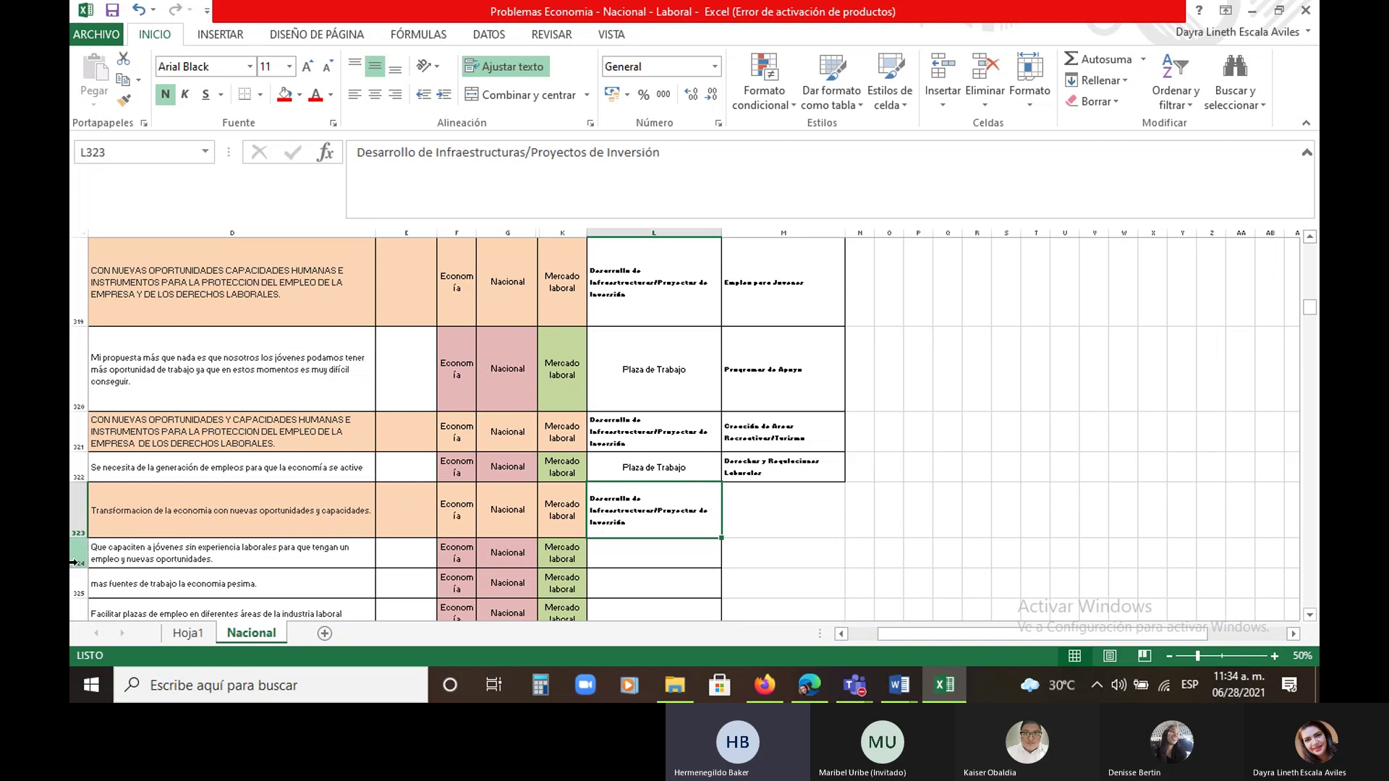
drag(79, 570, 80, 579)
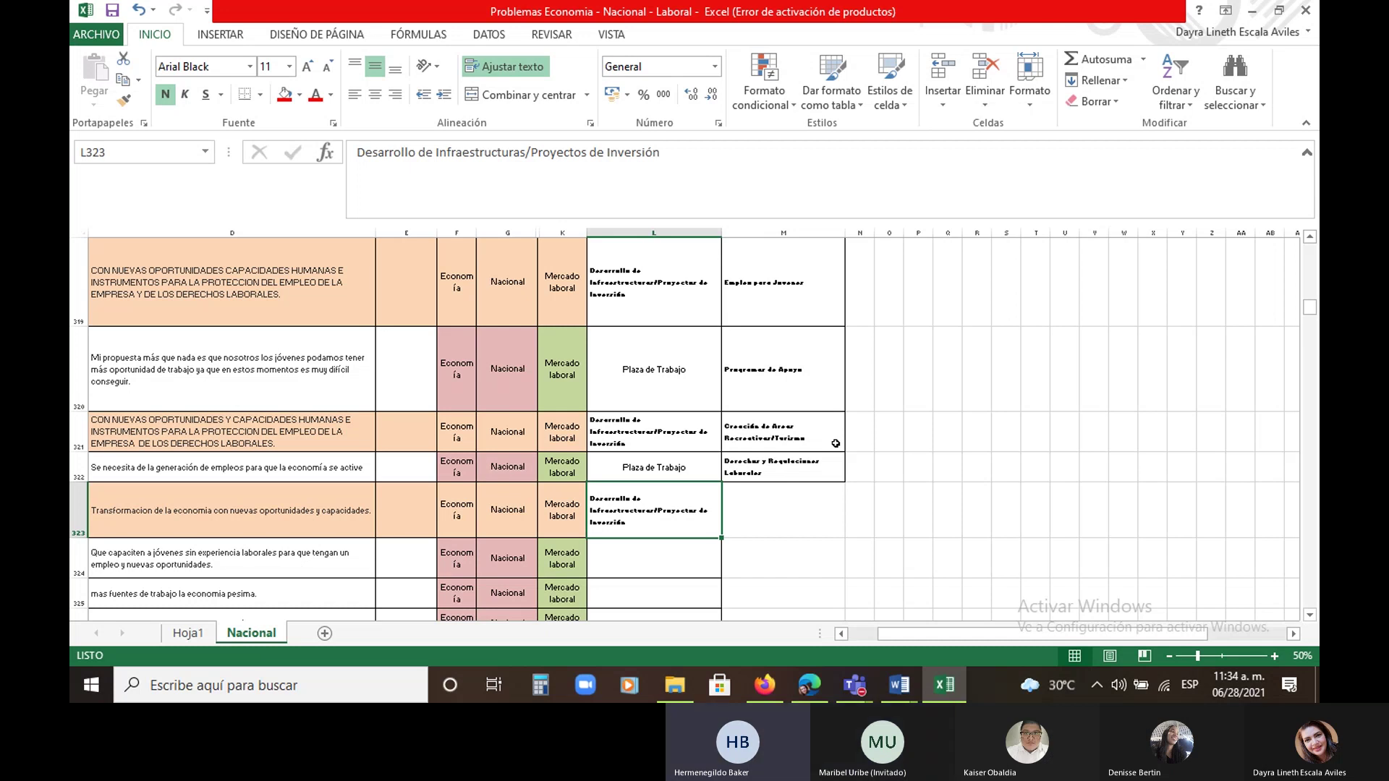
Set the font size of the reference categories in M317:M322 to 12
drag(798, 474, 773, 233)
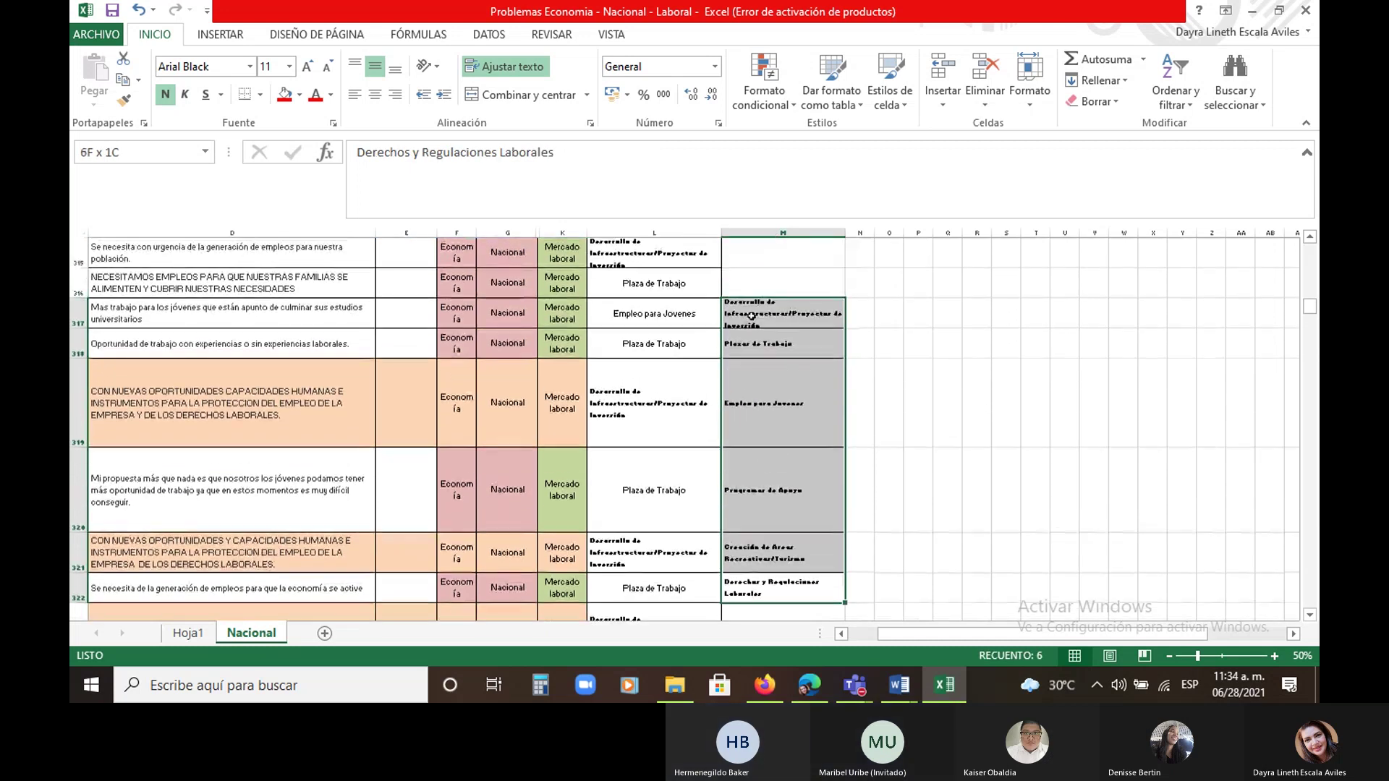
click(269, 61)
text(2)
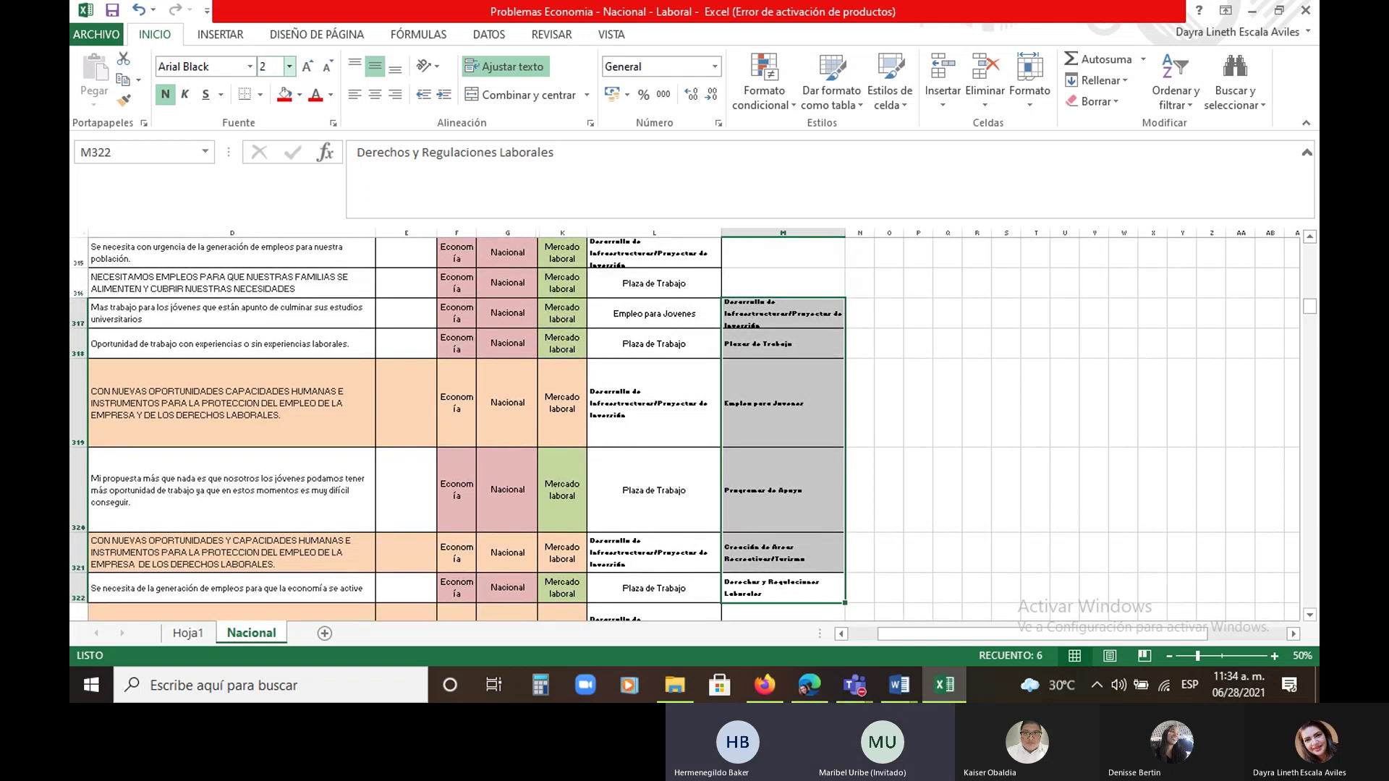
text(2)
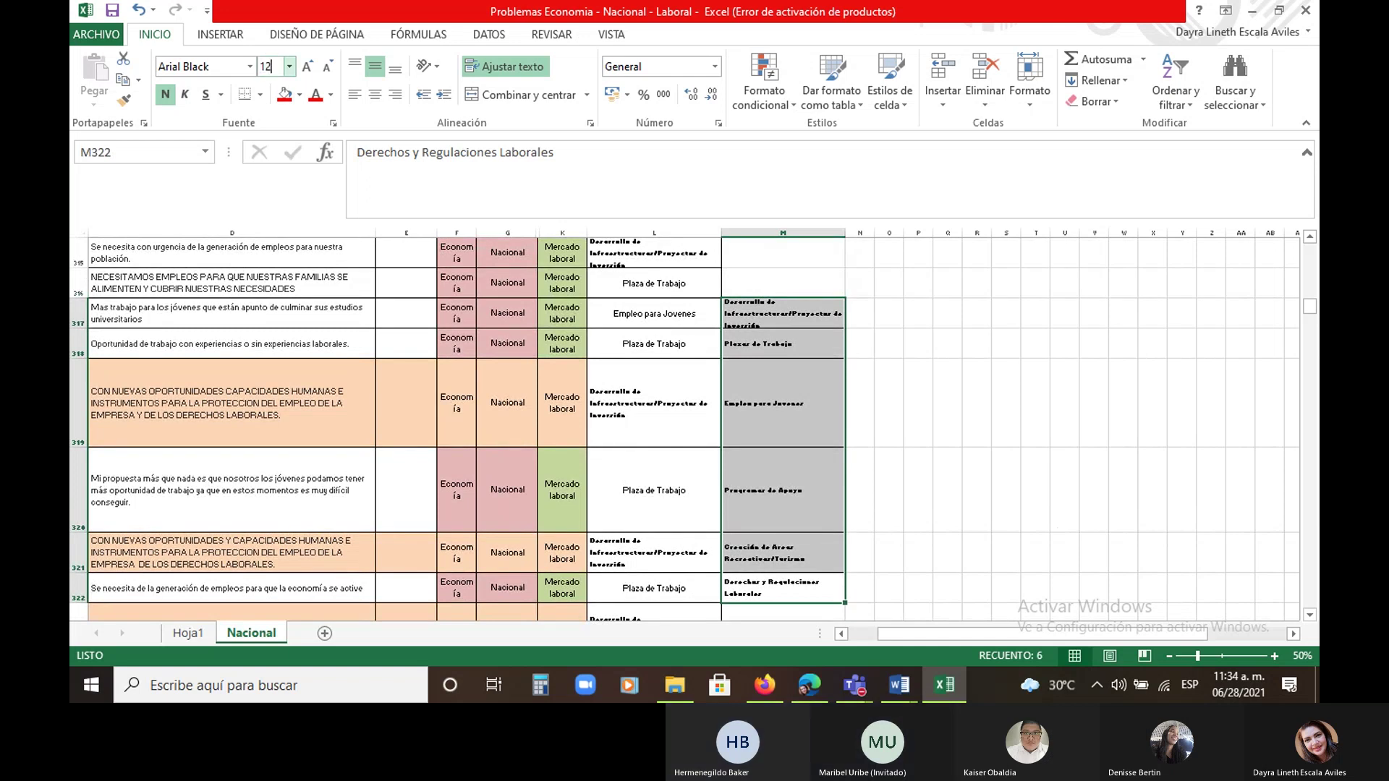
key(Return)
Enter the category Programas de Apoyo in L324 for the youth training proposal and increase the heights of rows 326 and 327
scroll(645, 434, down, 2)
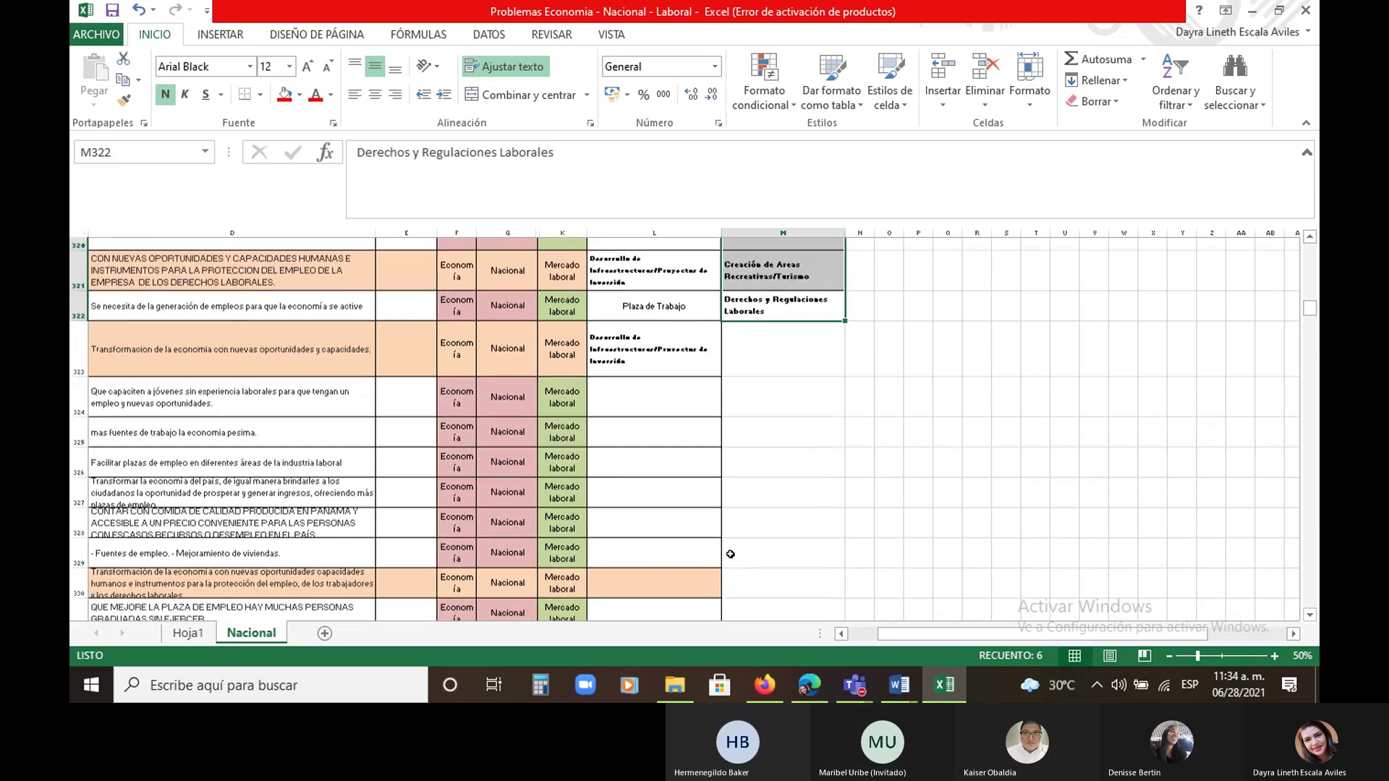
click(646, 372)
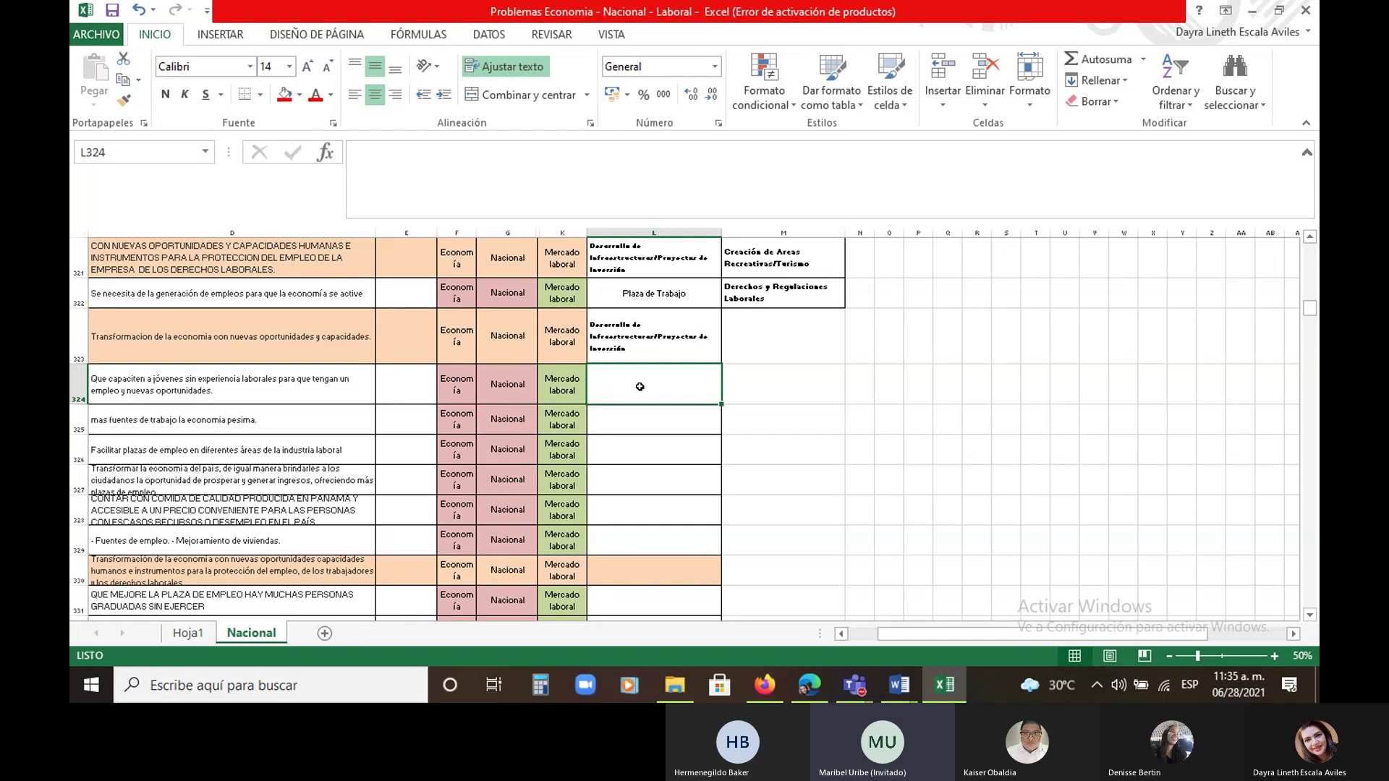
text(prog)
key(Return)
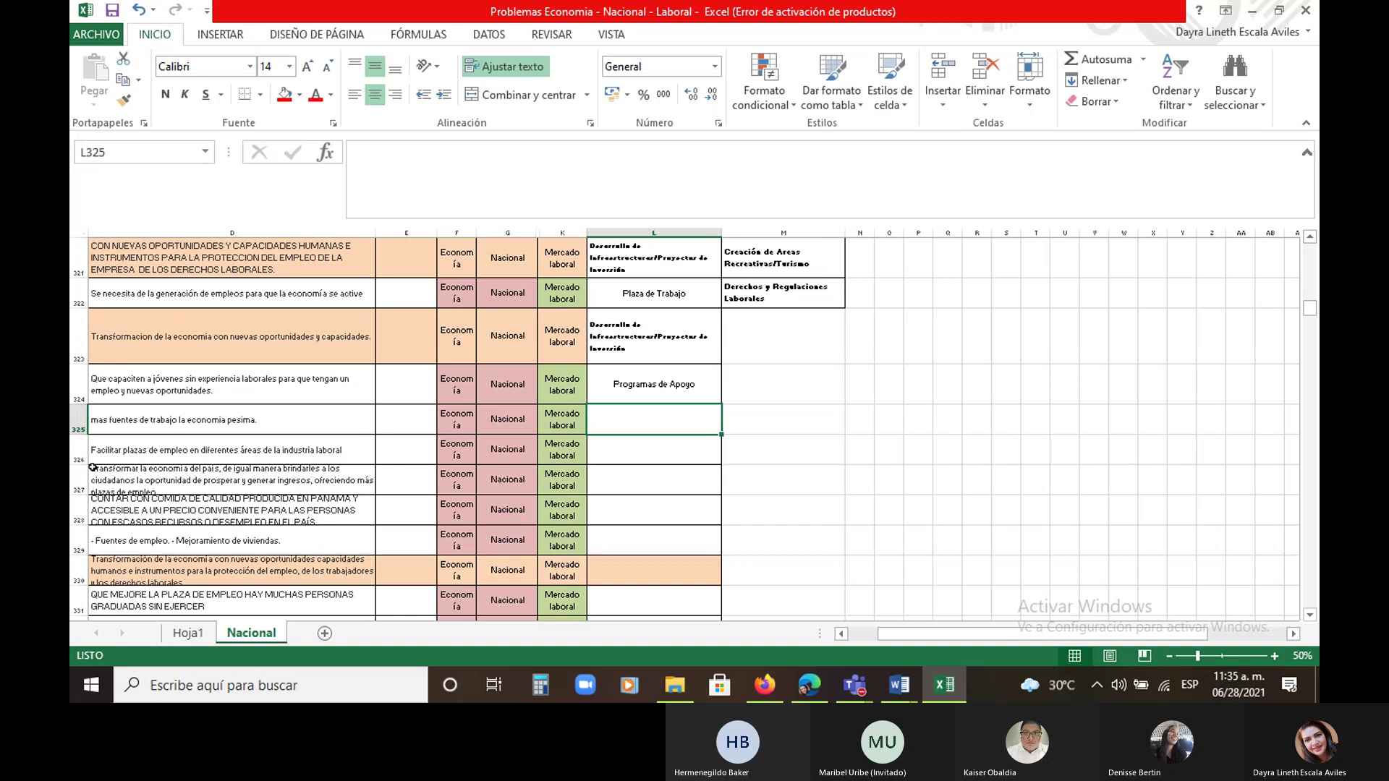
drag(87, 465, 87, 566)
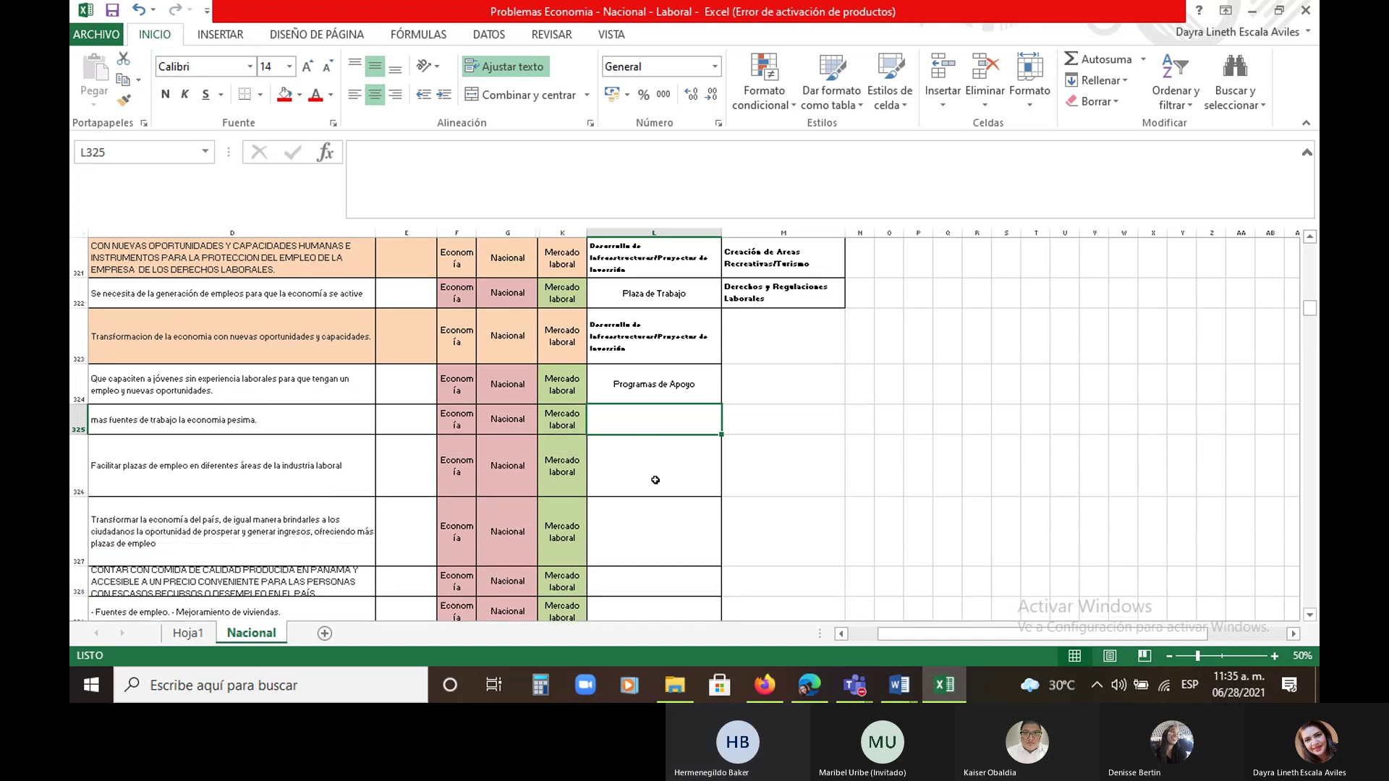
Review the categories in L321 and L319 against the reference list and increase the height of row 315 so its category fits
scroll(828, 304, up, 1)
scroll(828, 305, up, 2)
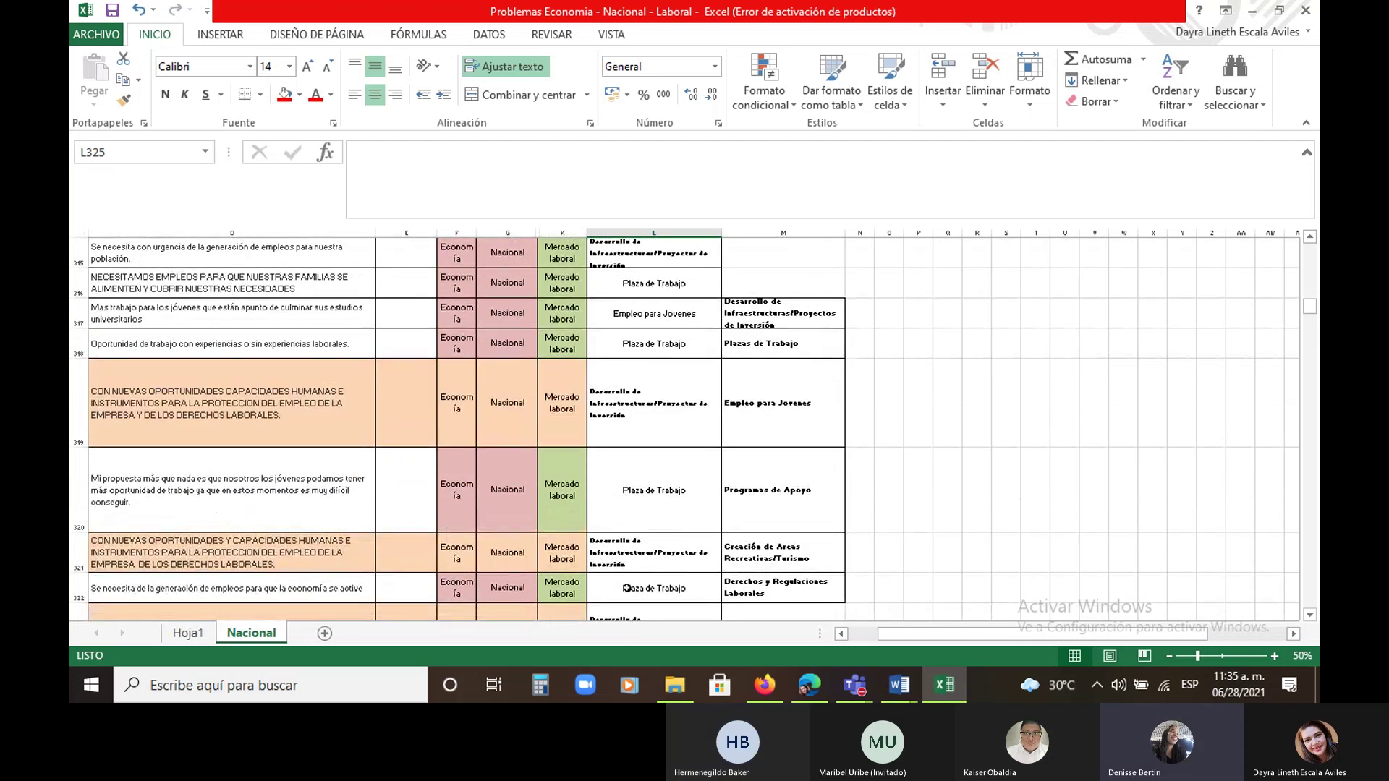
scroll(724, 448, down, 2)
scroll(661, 550, up, 1)
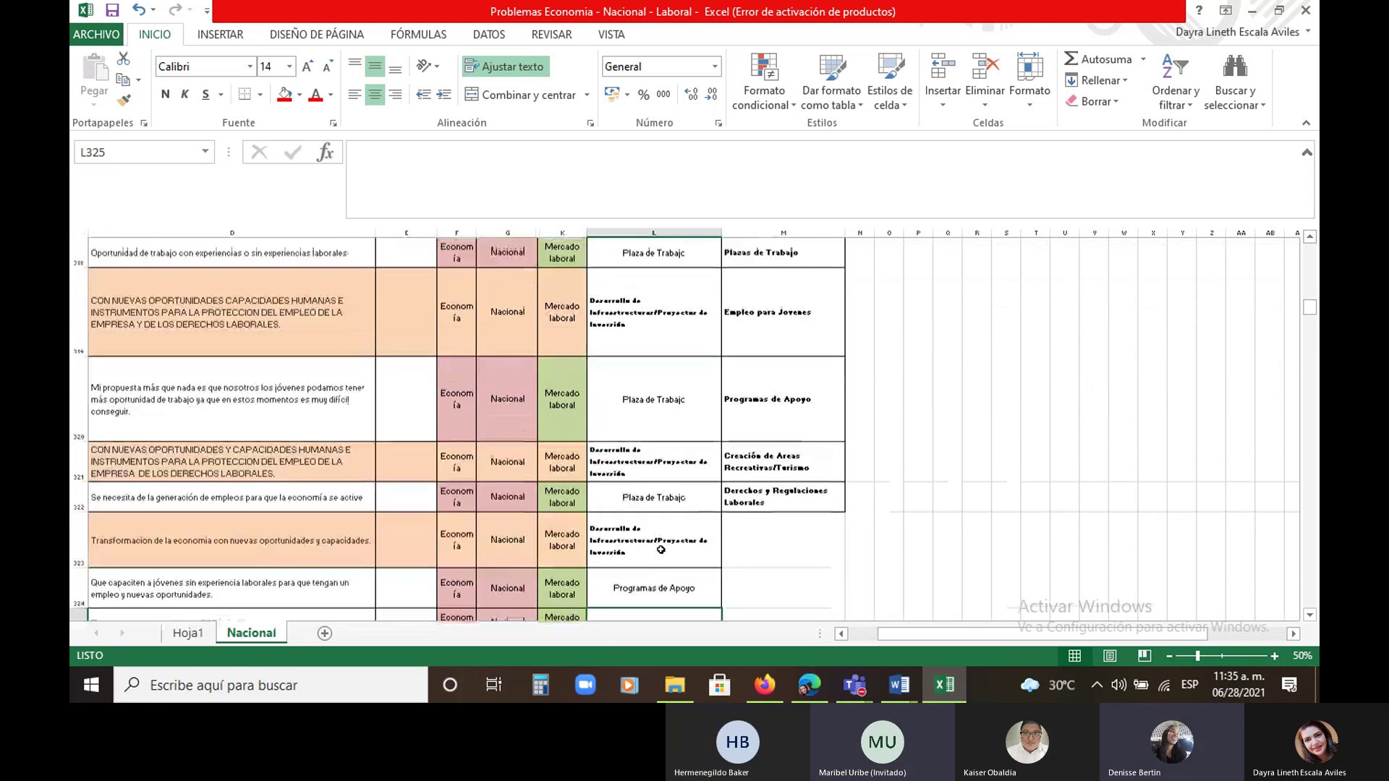
click(656, 463)
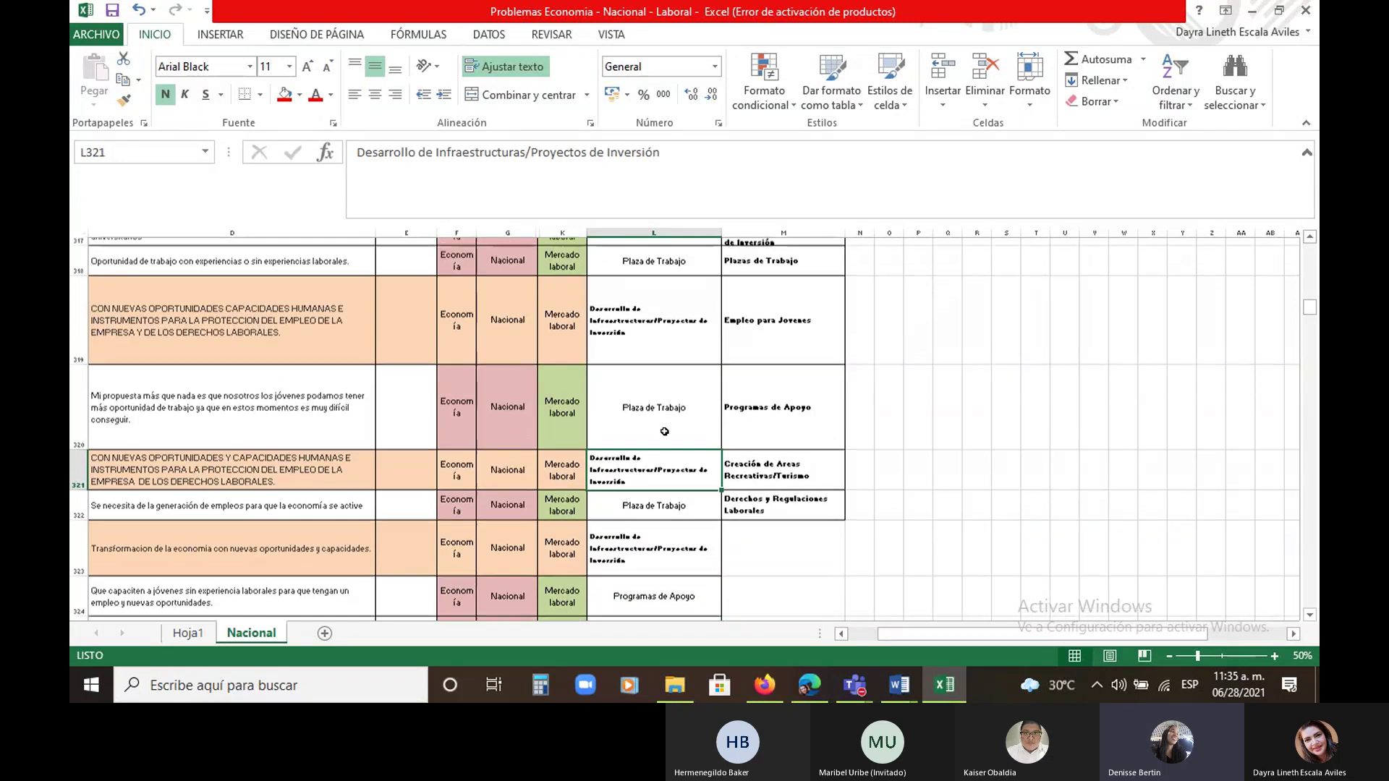
scroll(659, 459, up, 2)
scroll(660, 456, down, 1)
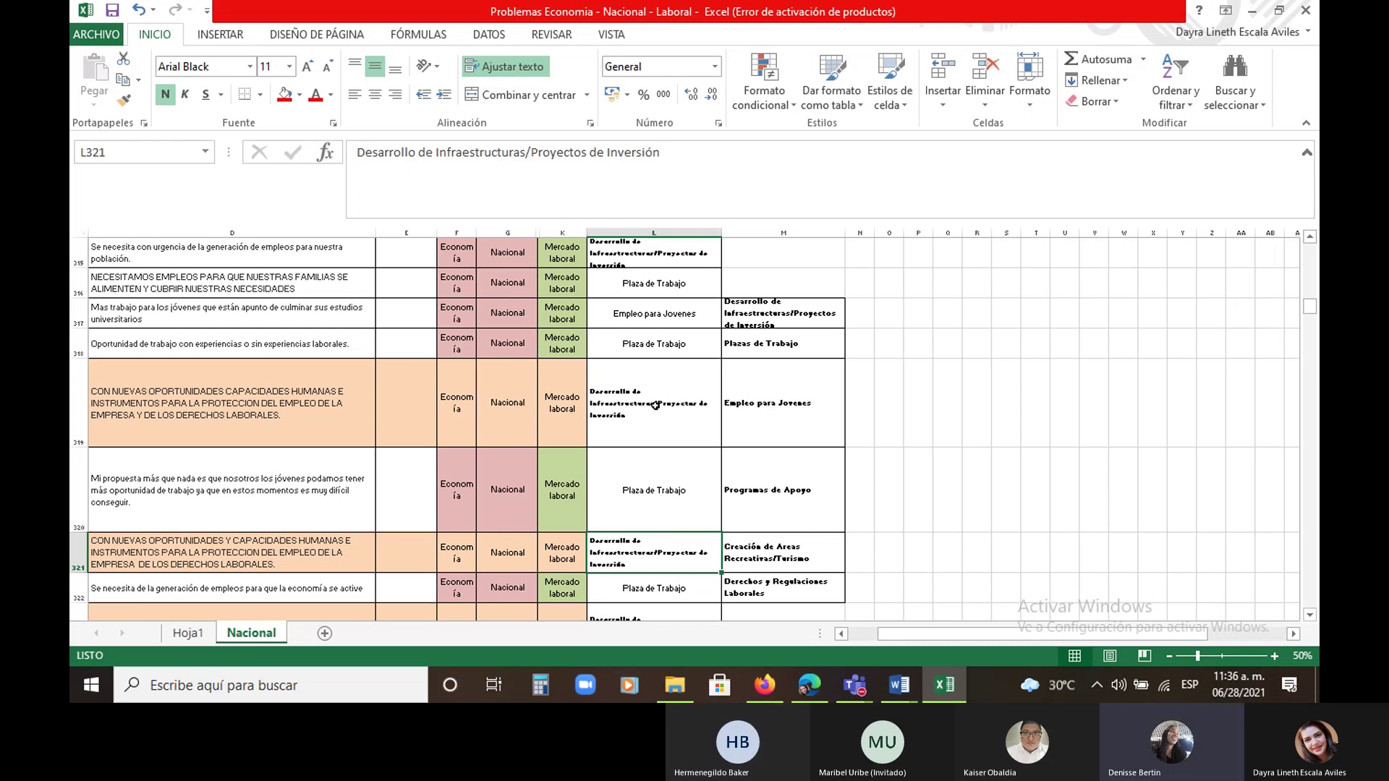
click(657, 405)
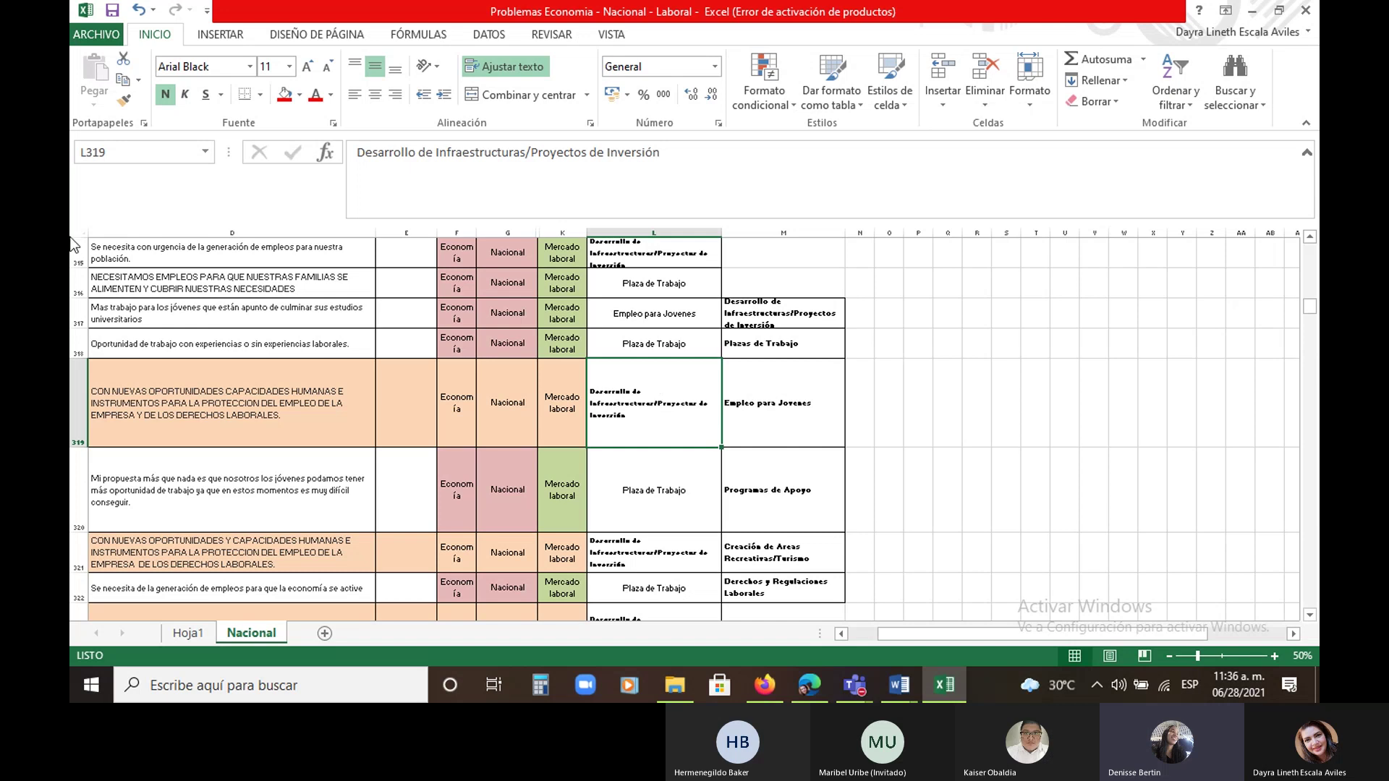
drag(75, 269, 85, 286)
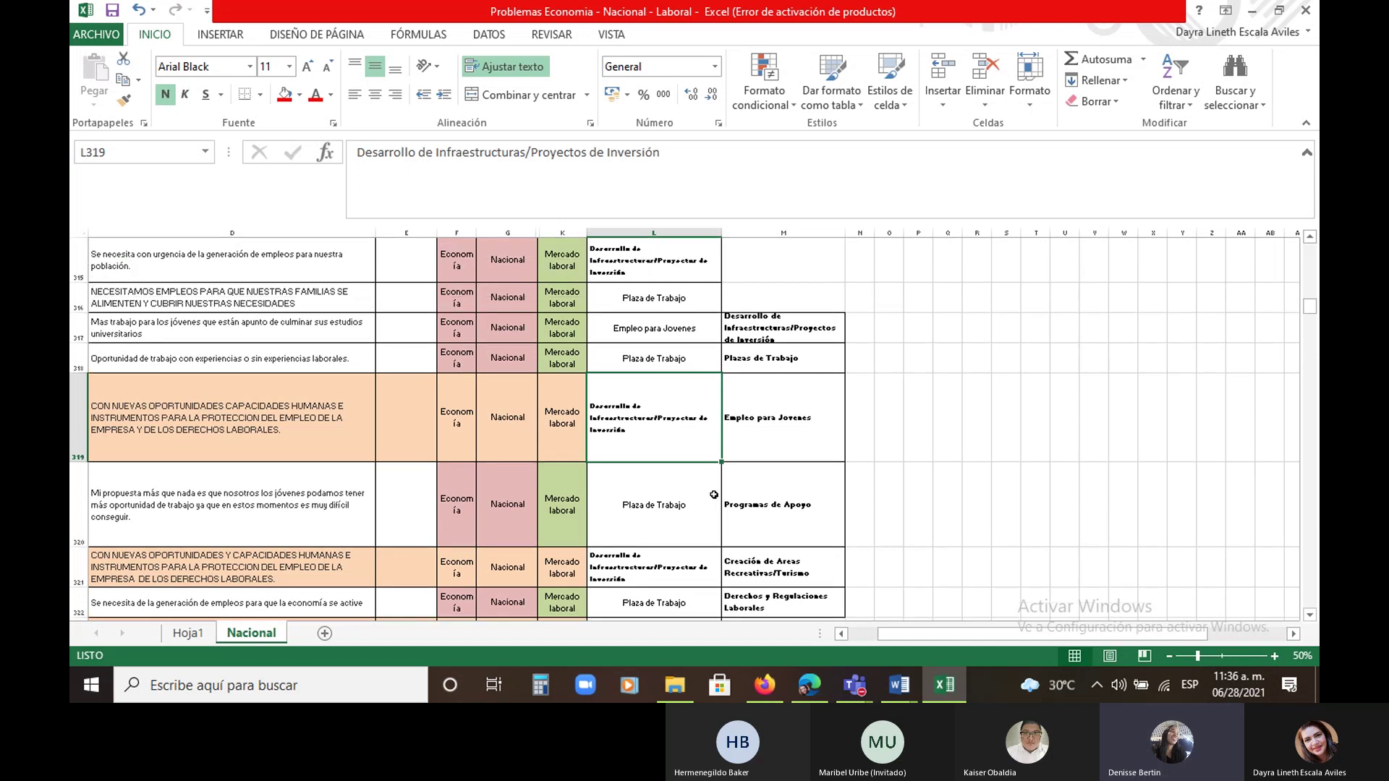
Reread the highlighted proposals in D323 and D321 and clear the category in L321
scroll(650, 509, down, 1)
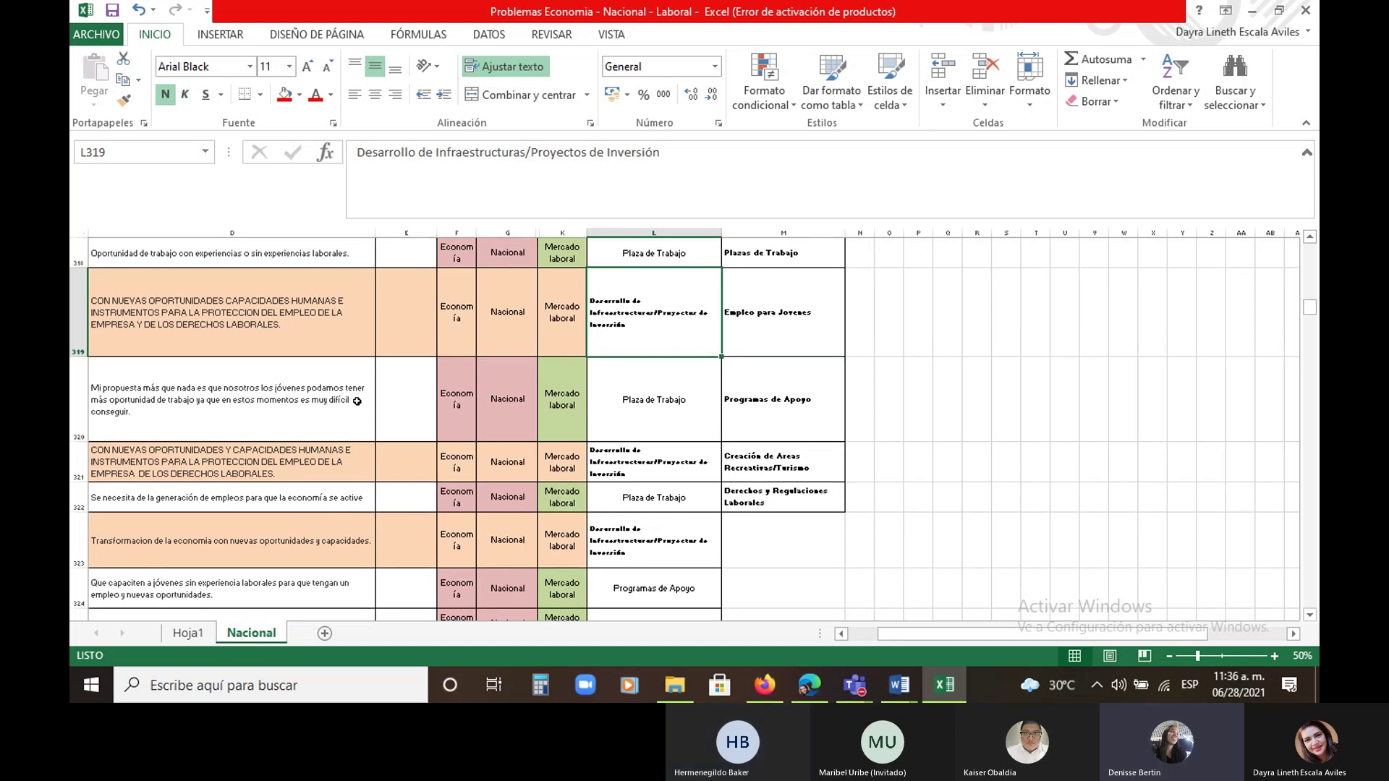
click(217, 542)
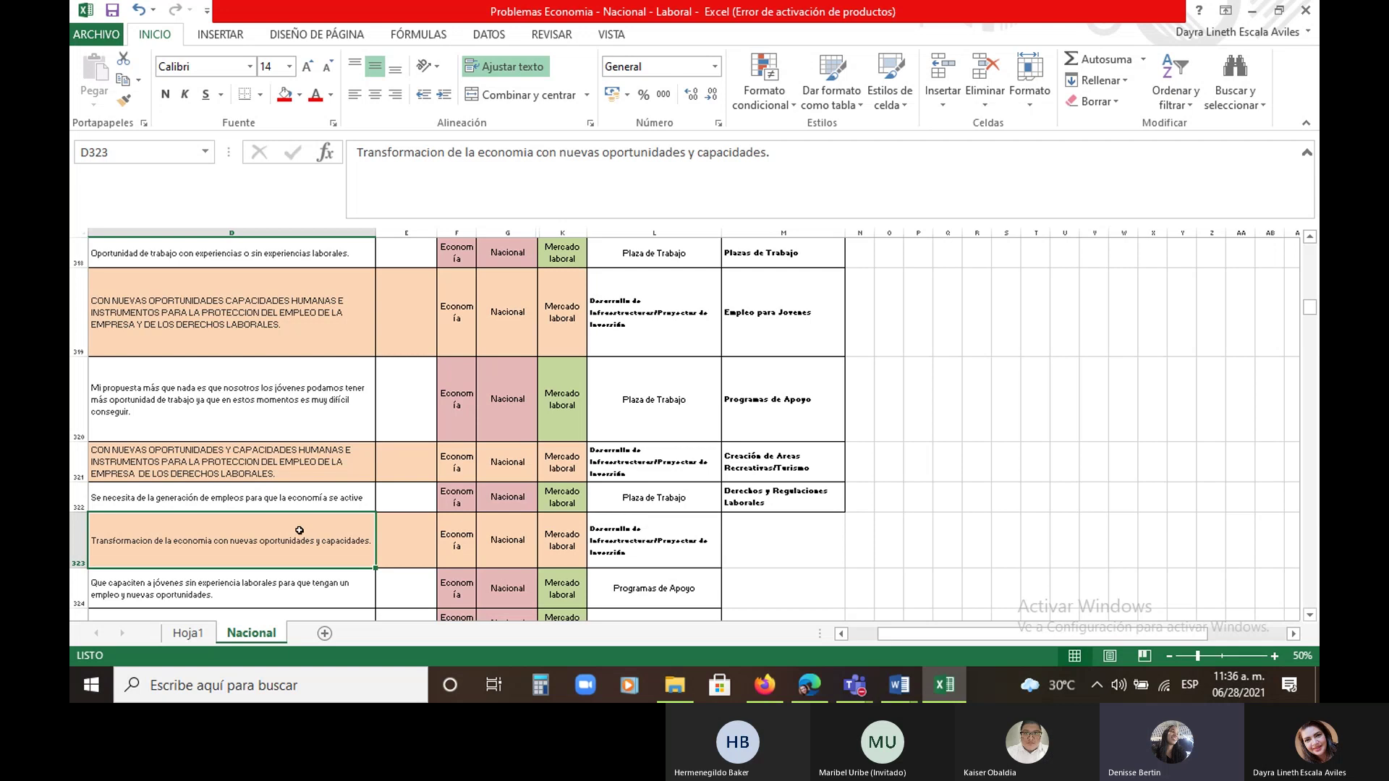
click(1275, 656)
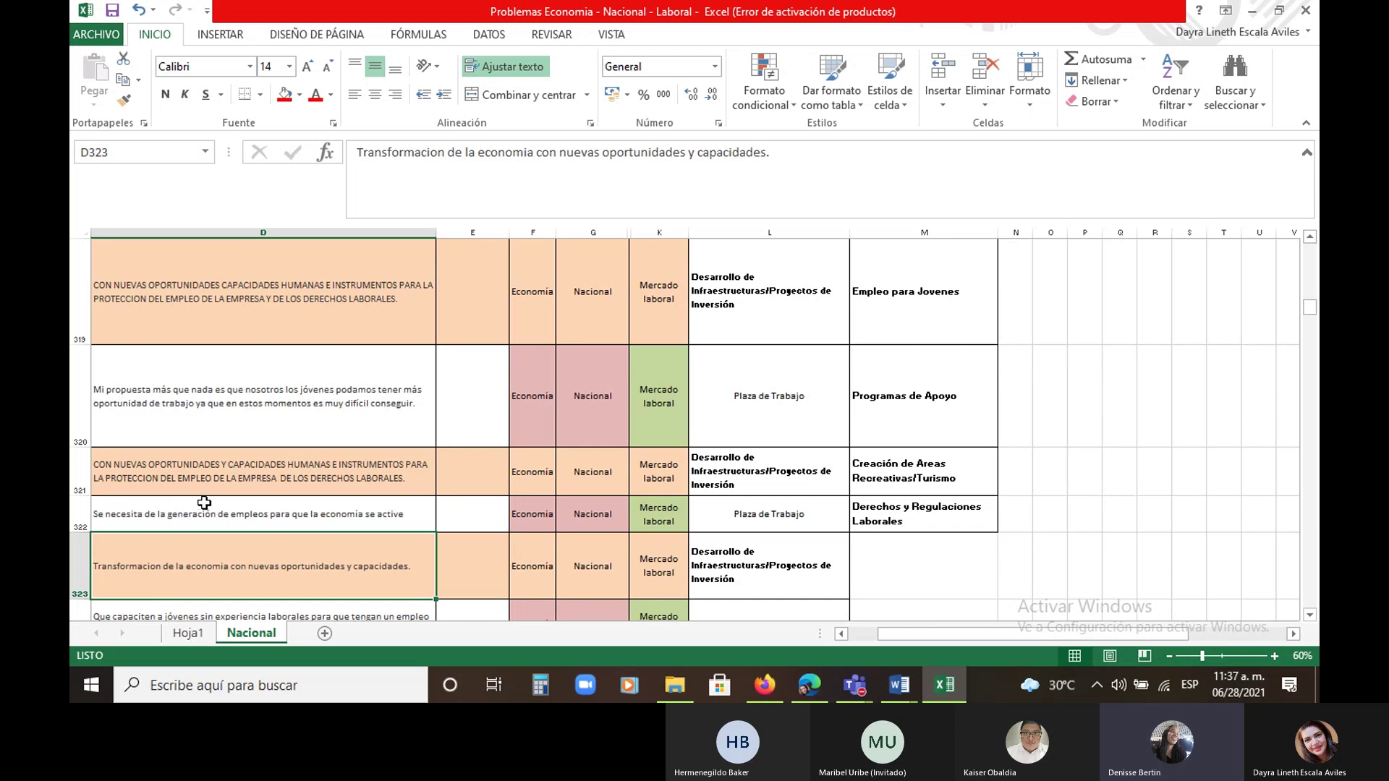
click(396, 473)
click(775, 455)
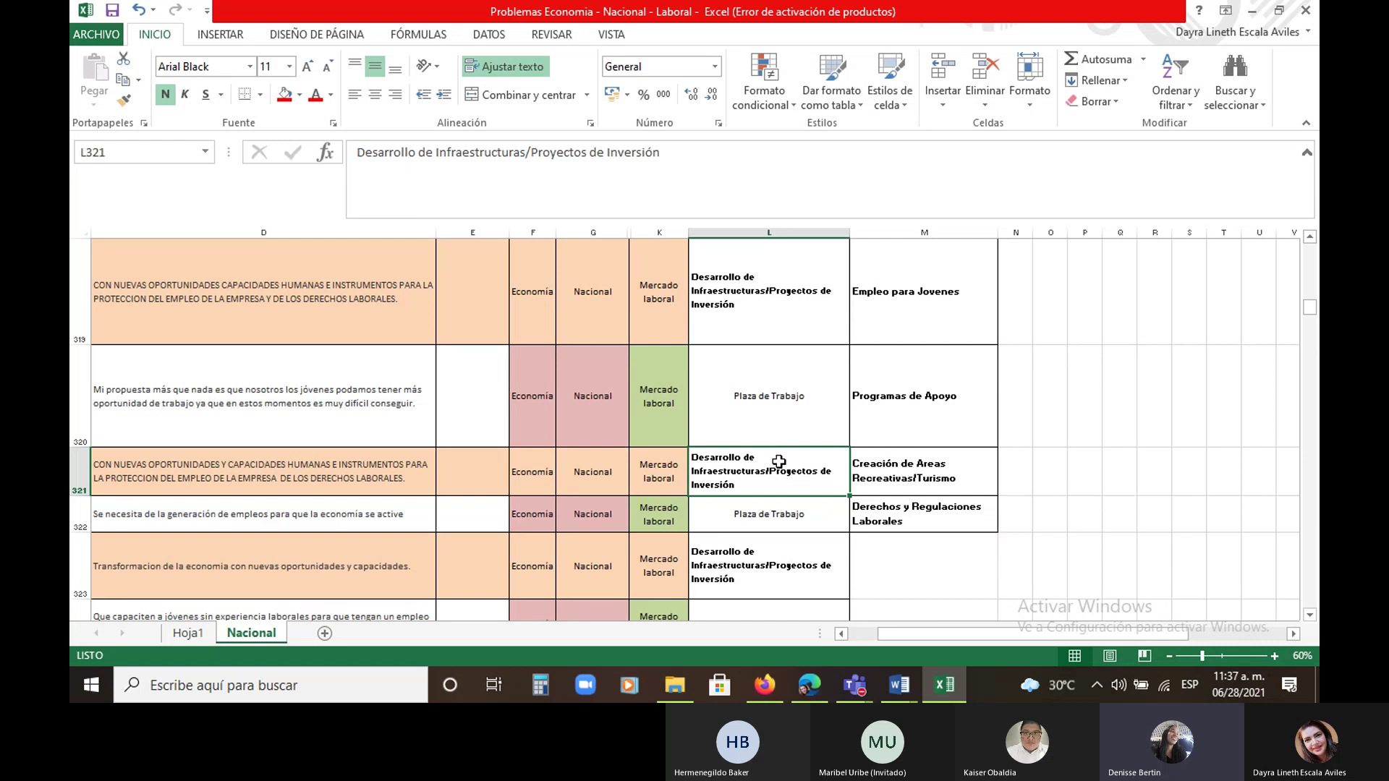
text(de)
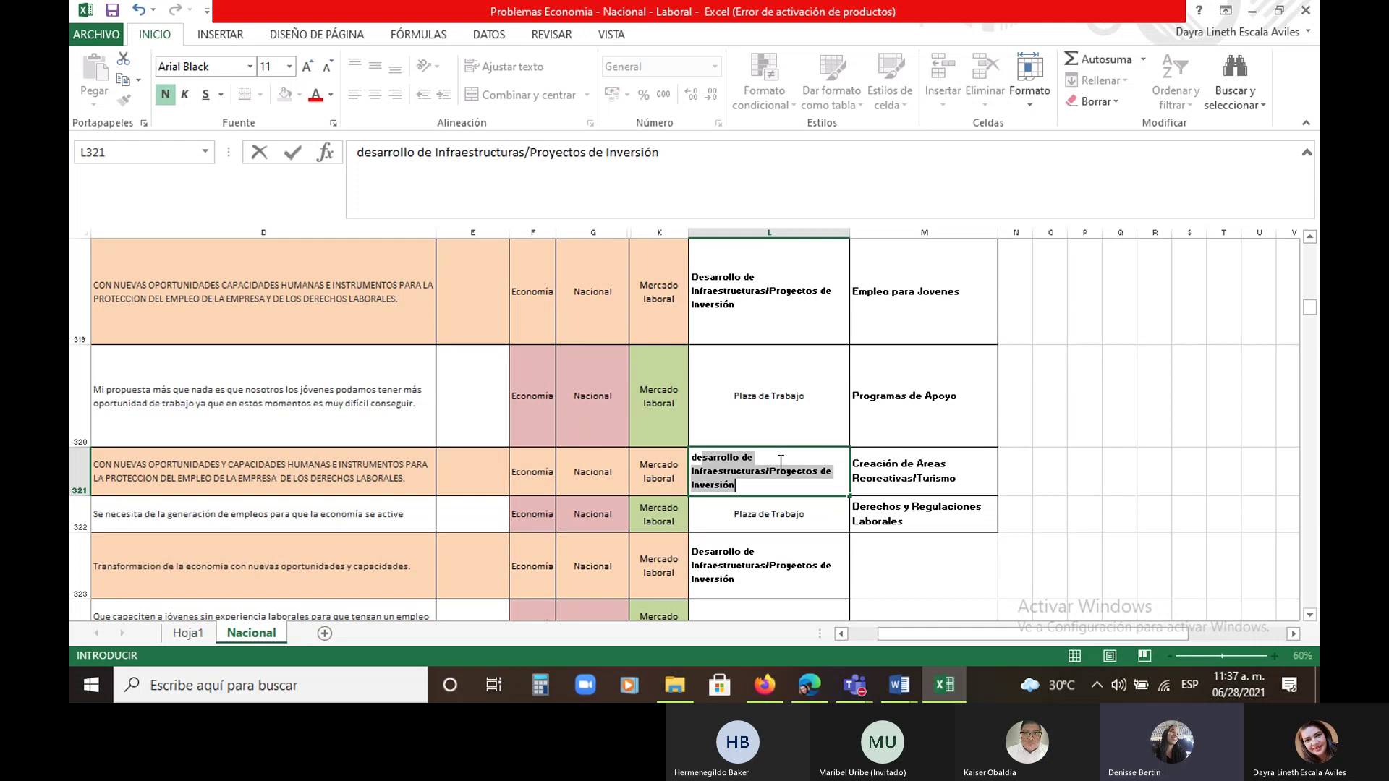
key(BackSpace)
key(BackSpace)
key(BackSpace)
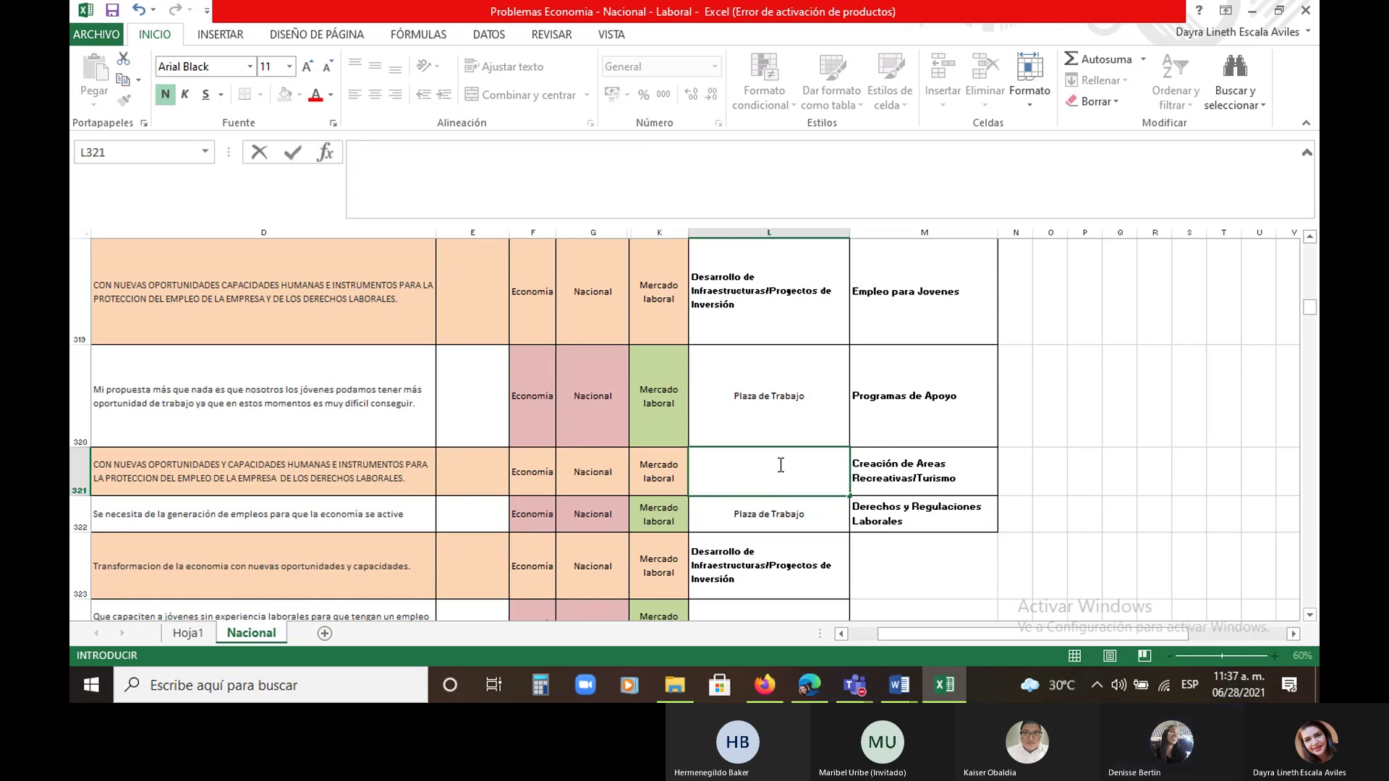
text(de)
key(BackSpace)
key(BackSpace)
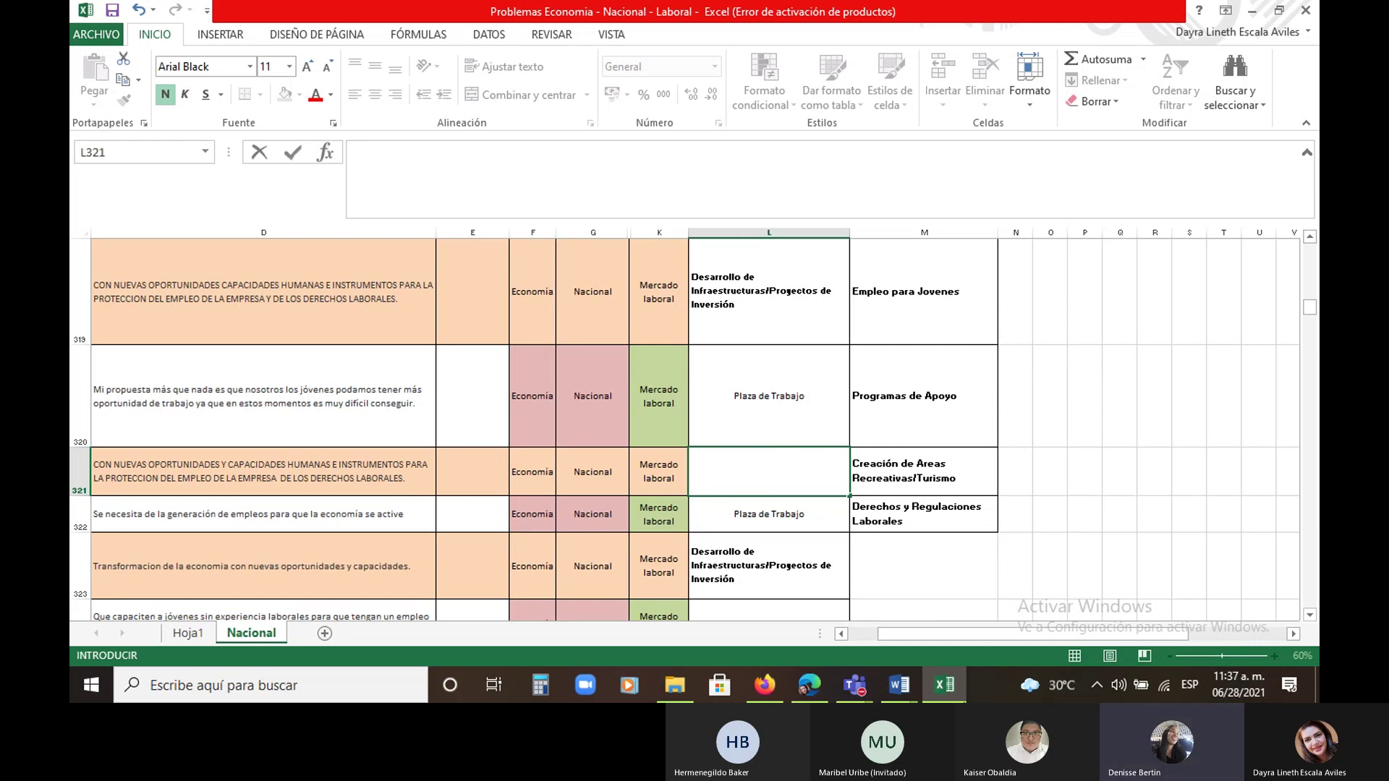
Copy the category Derechos y Regulaciones Laborales from M322 into L321 and L323 for the highlighted proposals
right_click(889, 514)
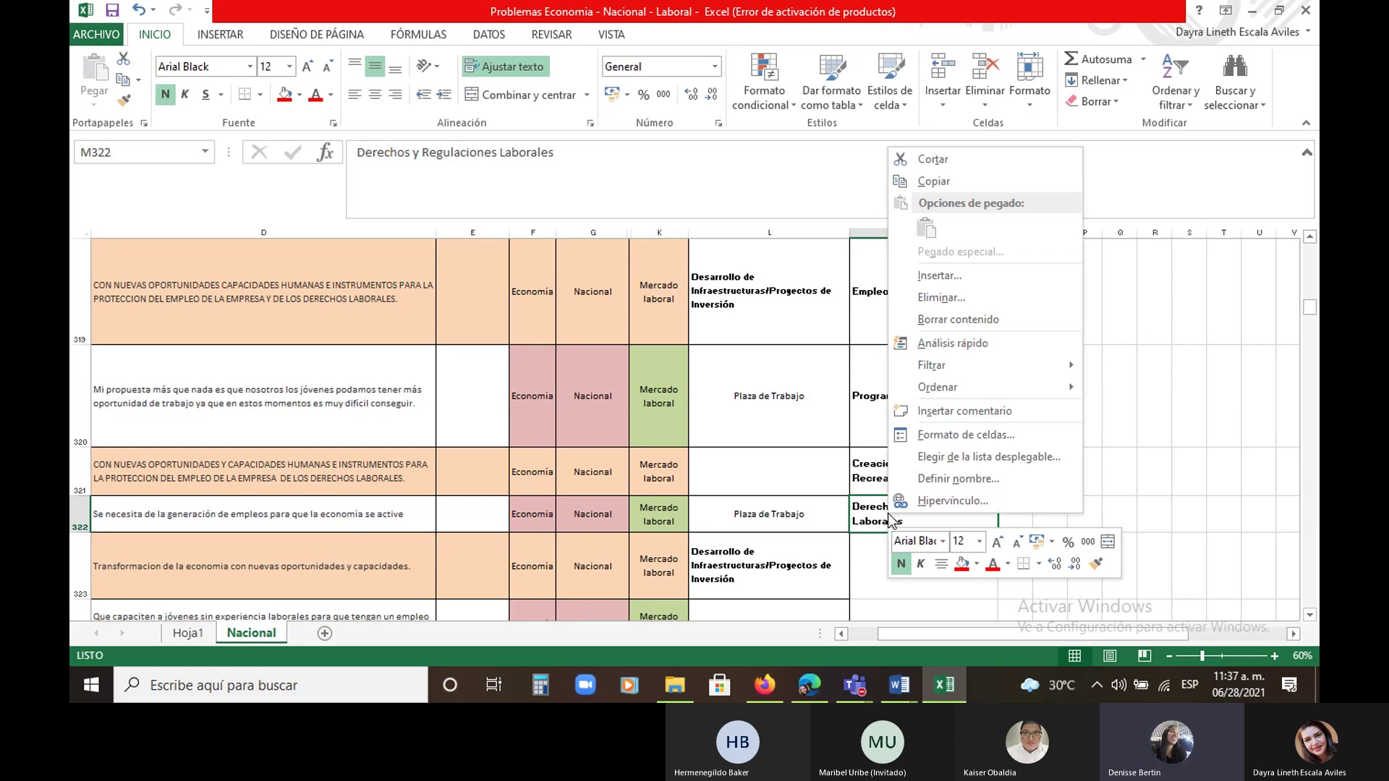
click(970, 183)
click(735, 459)
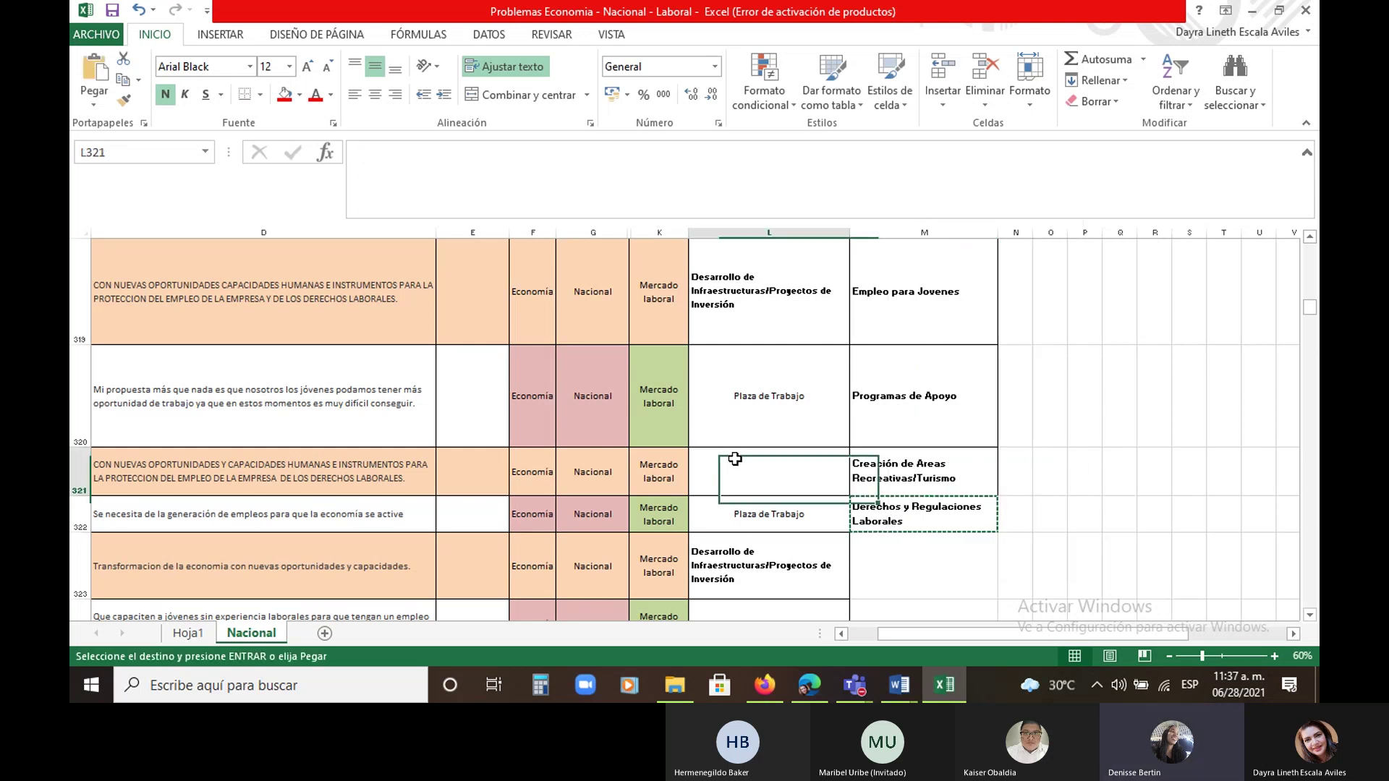
click(94, 70)
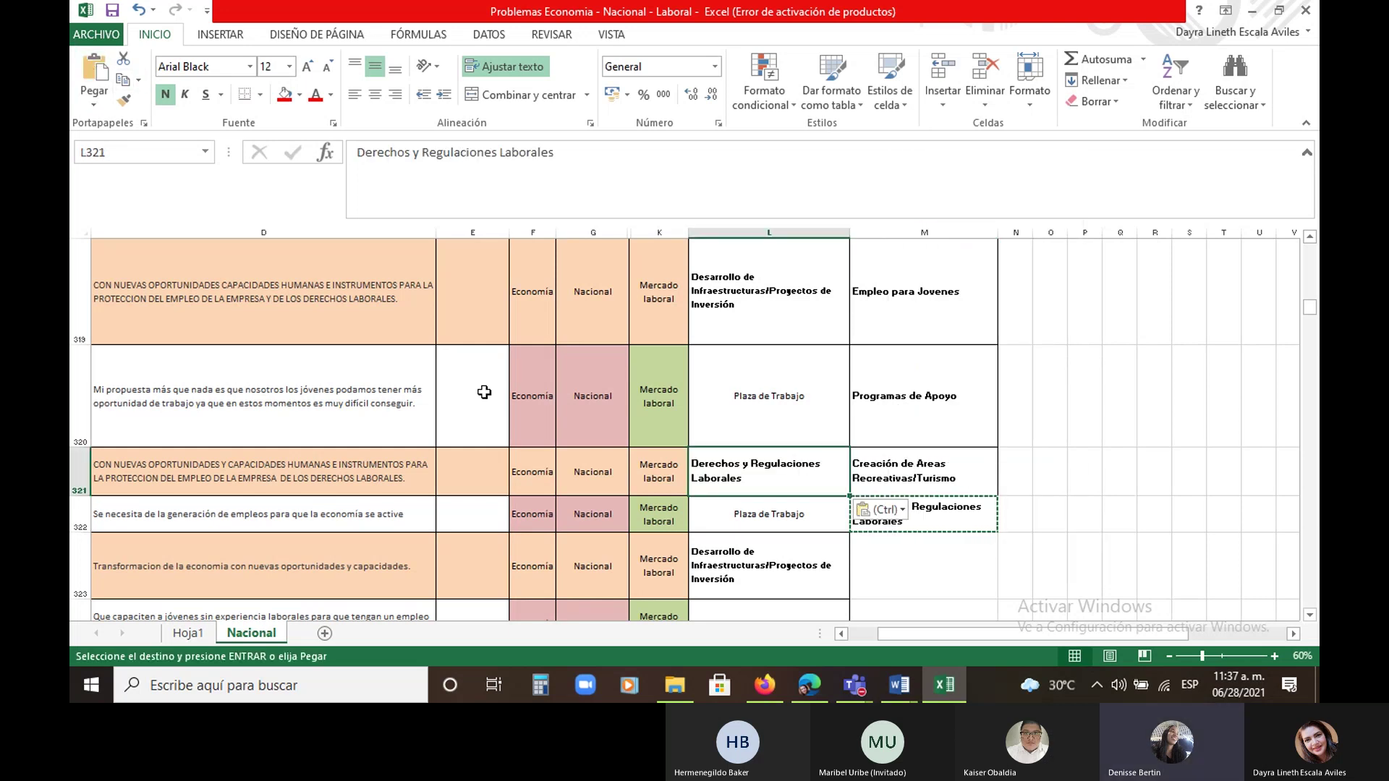
click(777, 552)
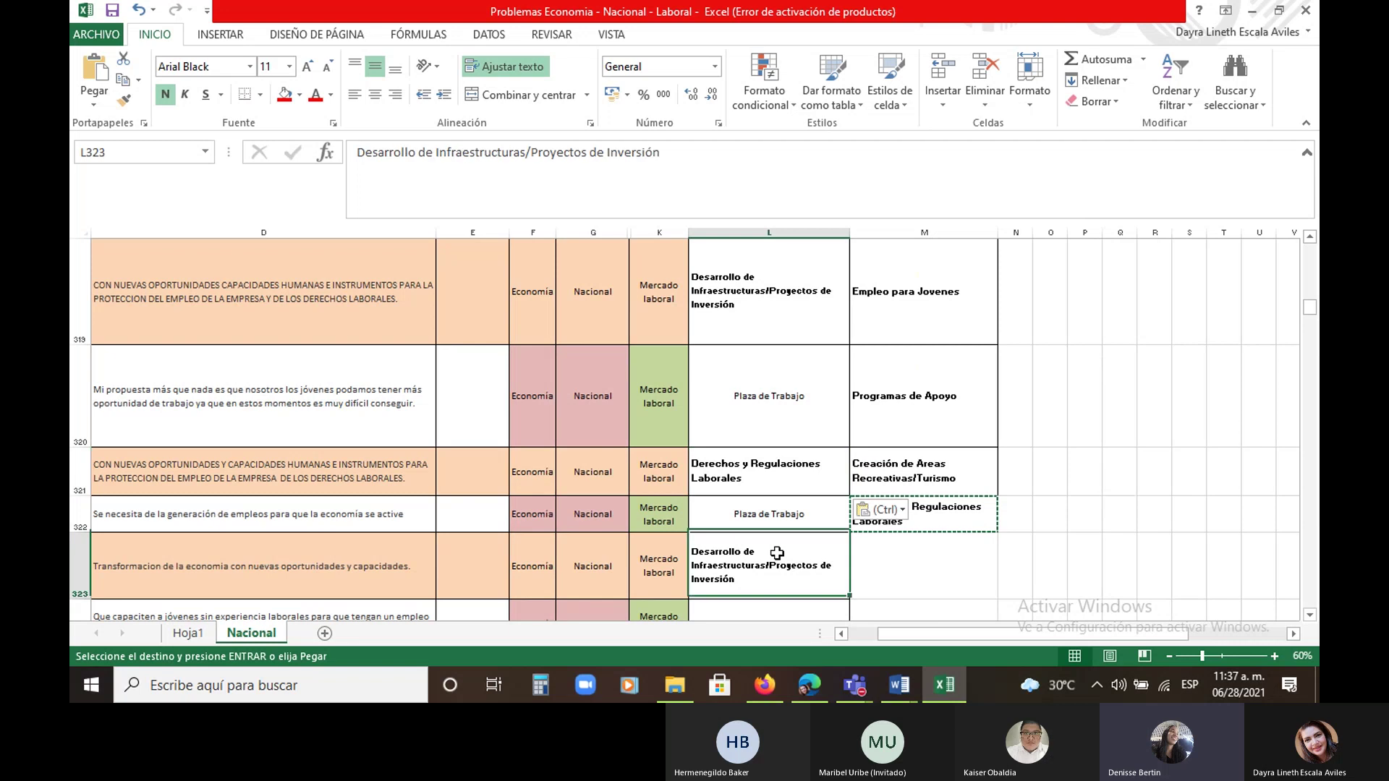
click(94, 91)
click(904, 549)
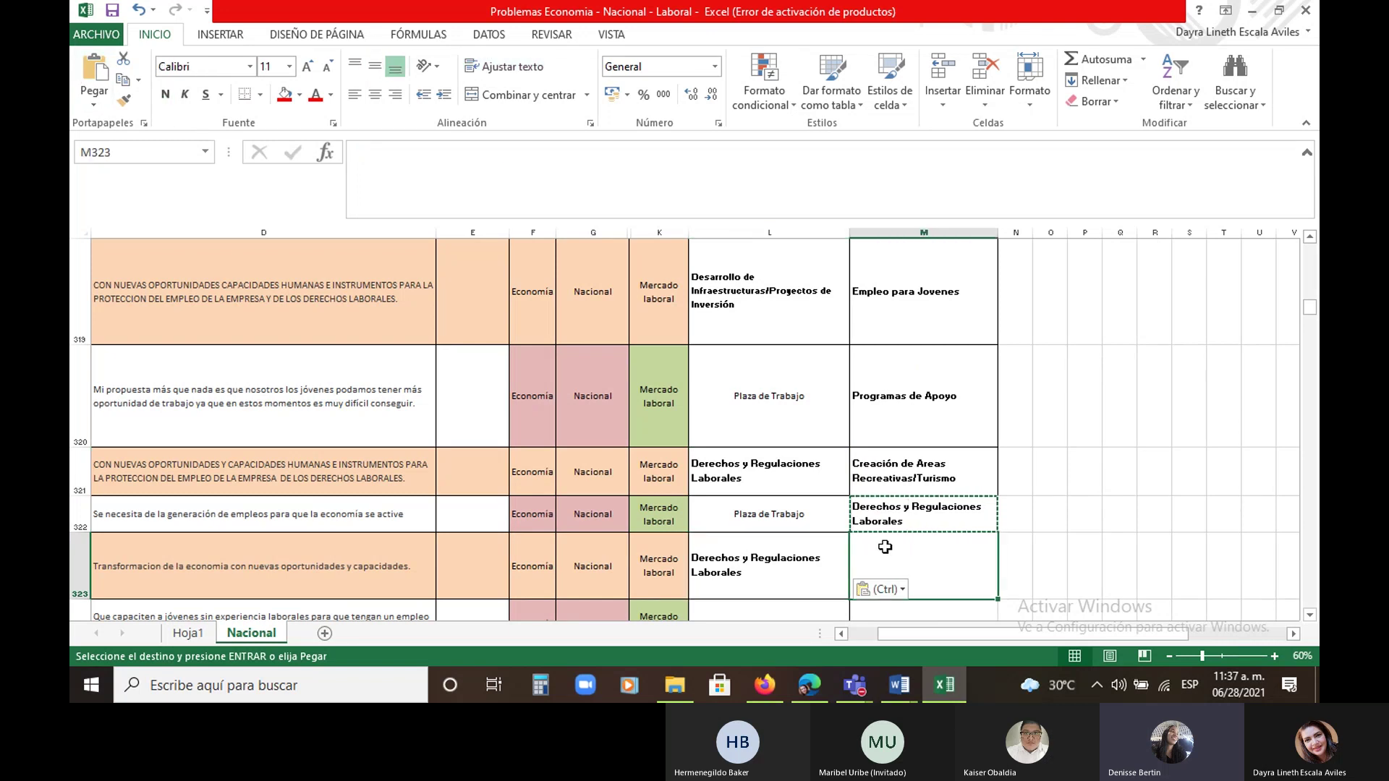
Move the reference category list from M317:M322 down column M so that it starts at M326
scroll(771, 414, down, 2)
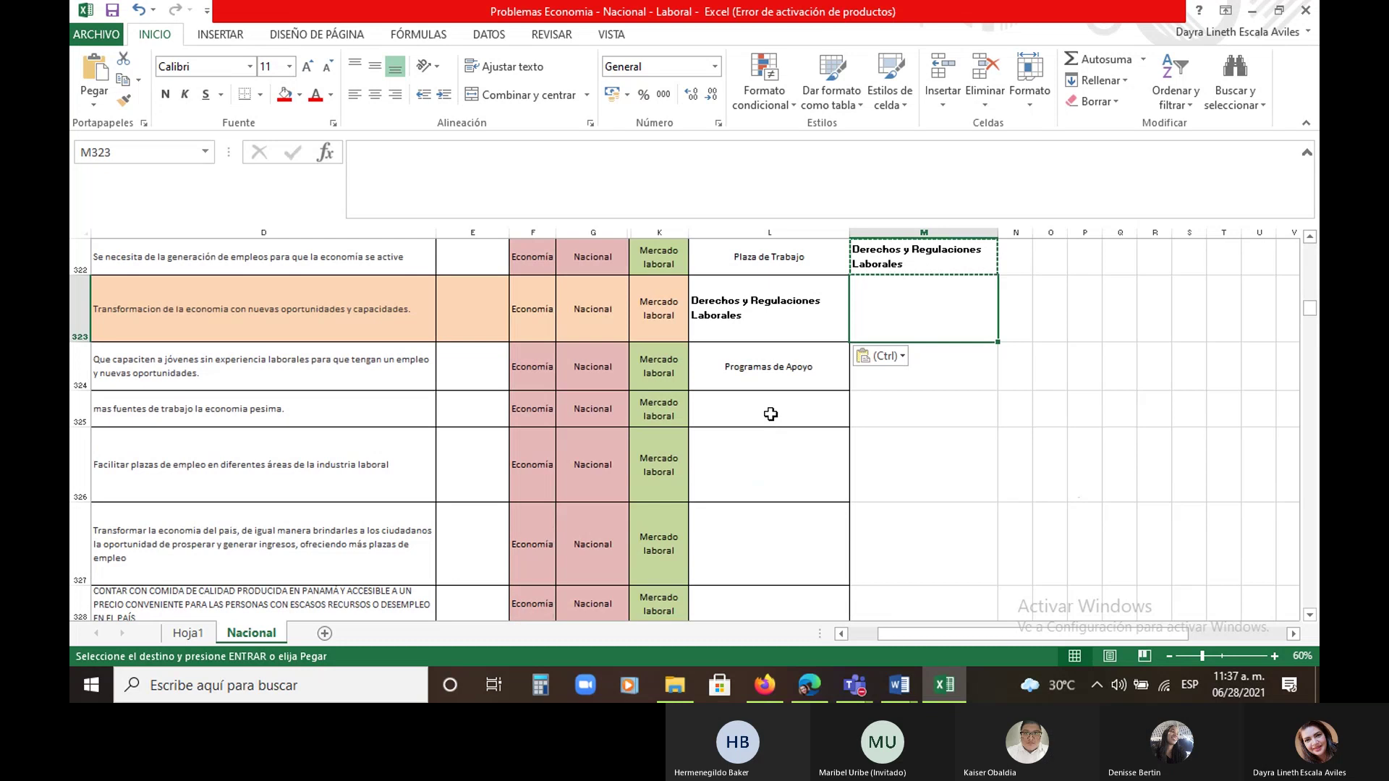
click(771, 414)
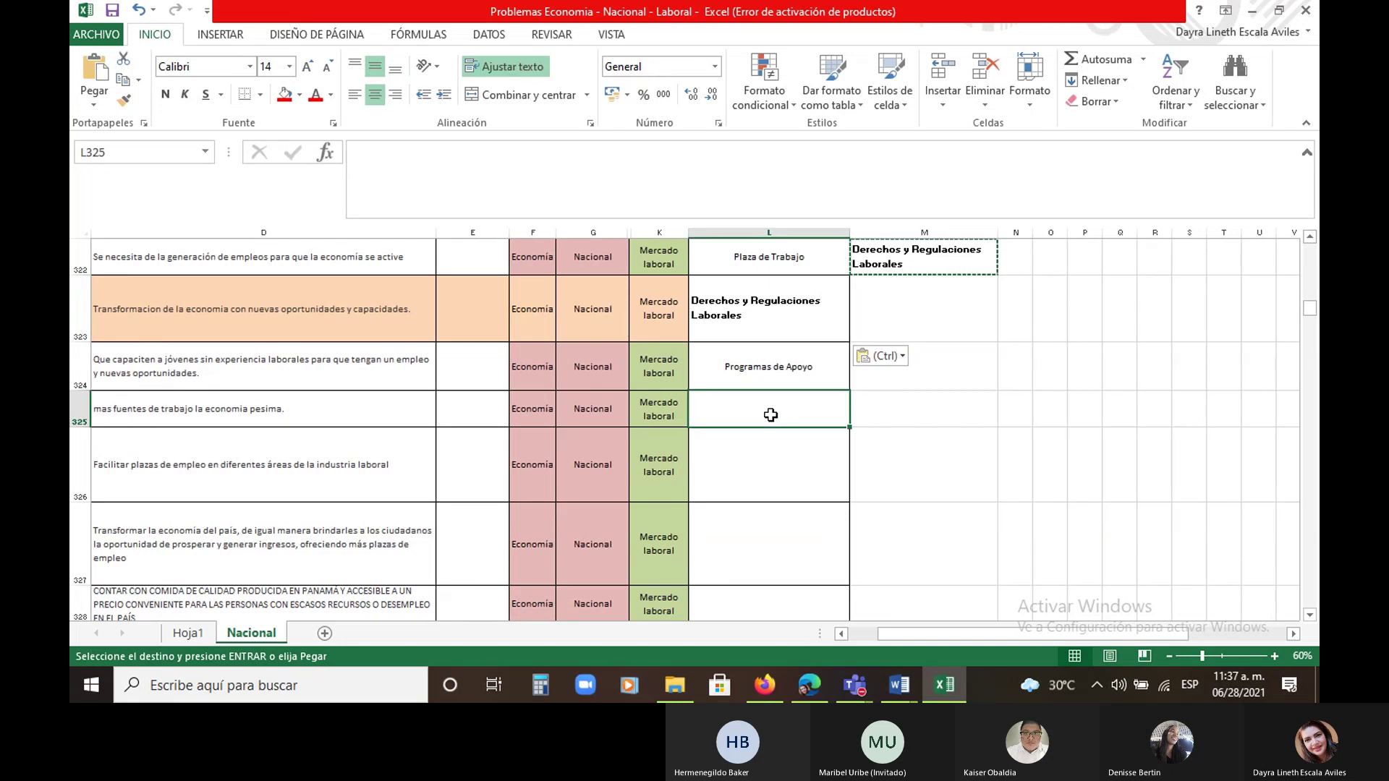
scroll(989, 350, up, 4)
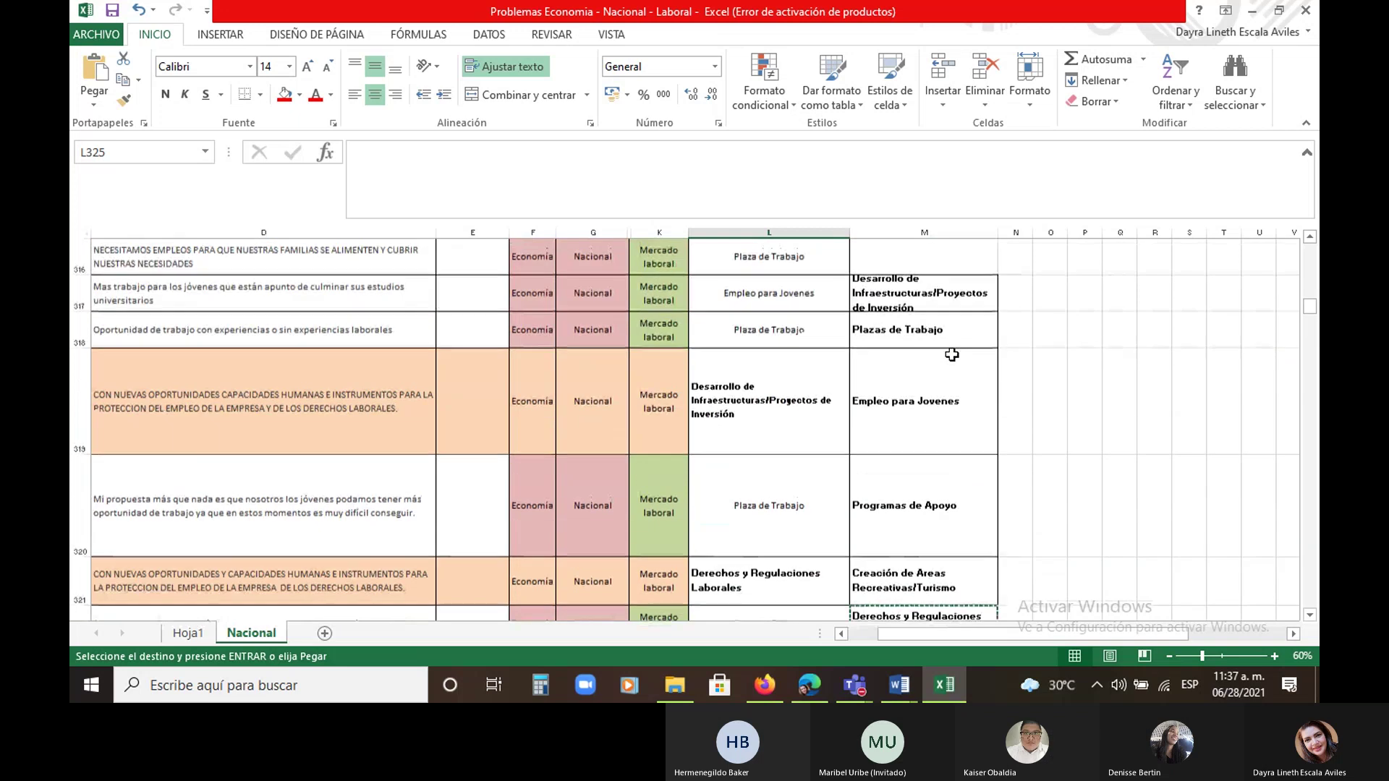
click(924, 292)
drag(924, 292, 944, 405)
key(ctrl+c)
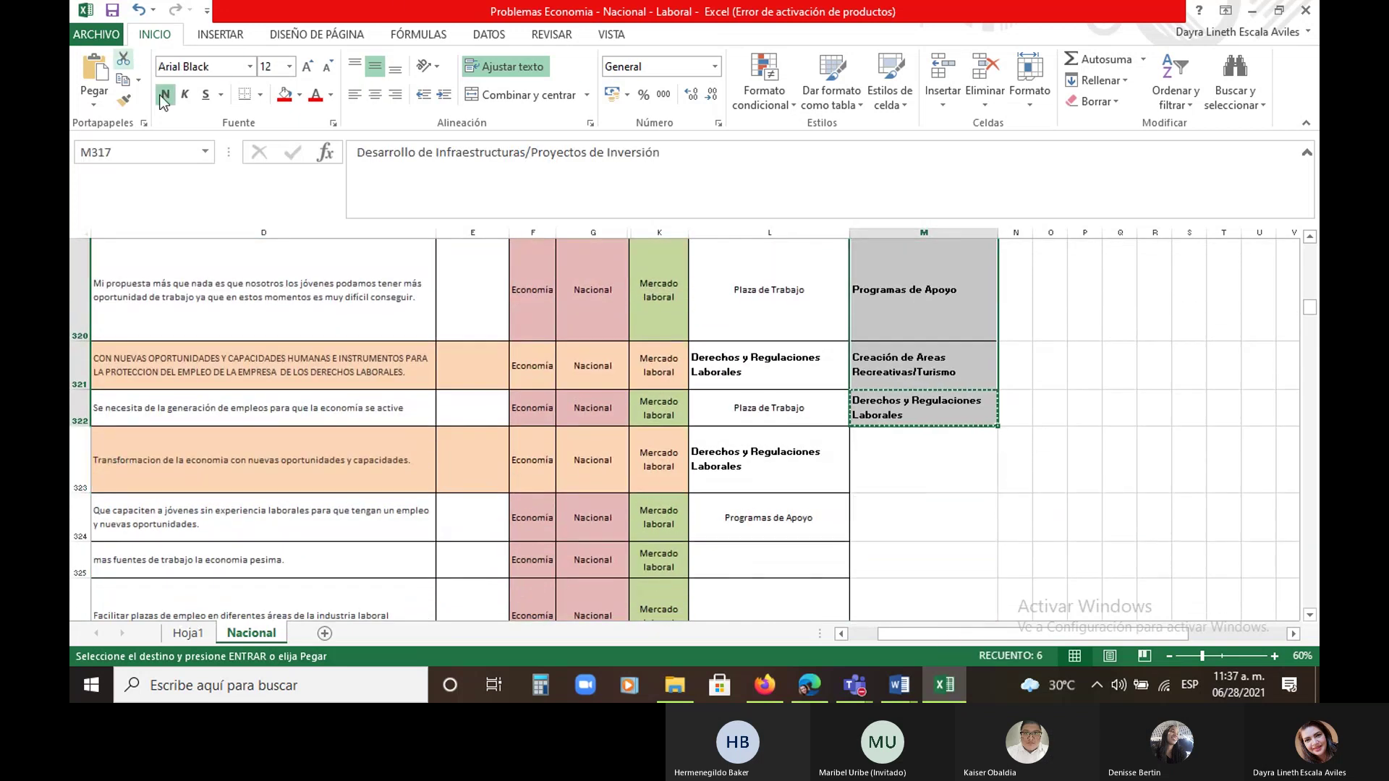
scroll(876, 467, up, 3)
scroll(876, 467, down, 4)
click(902, 298)
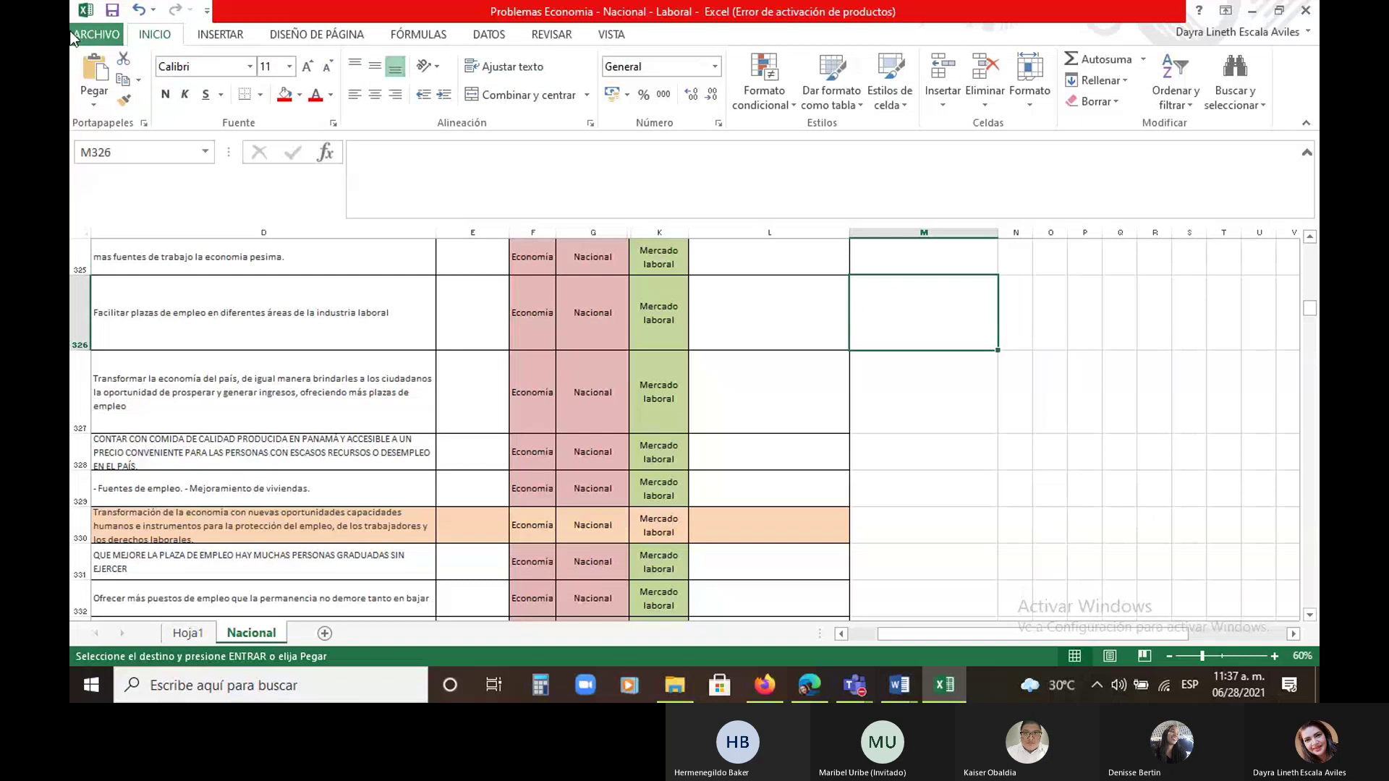
click(105, 83)
Enter the category Plaza de Trabajo in L325 for the proposal asking for more sources of work
scroll(868, 388, up, 1)
click(735, 406)
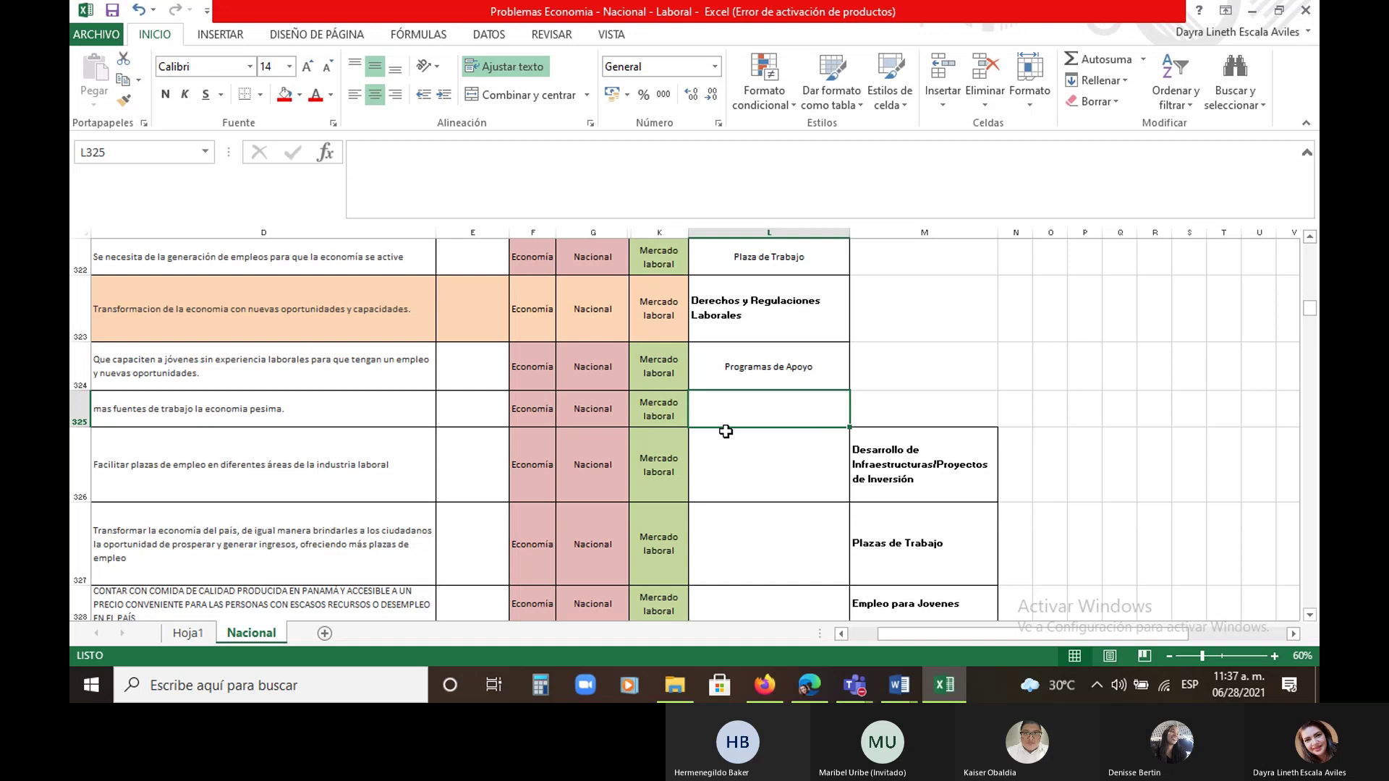
text(pla)
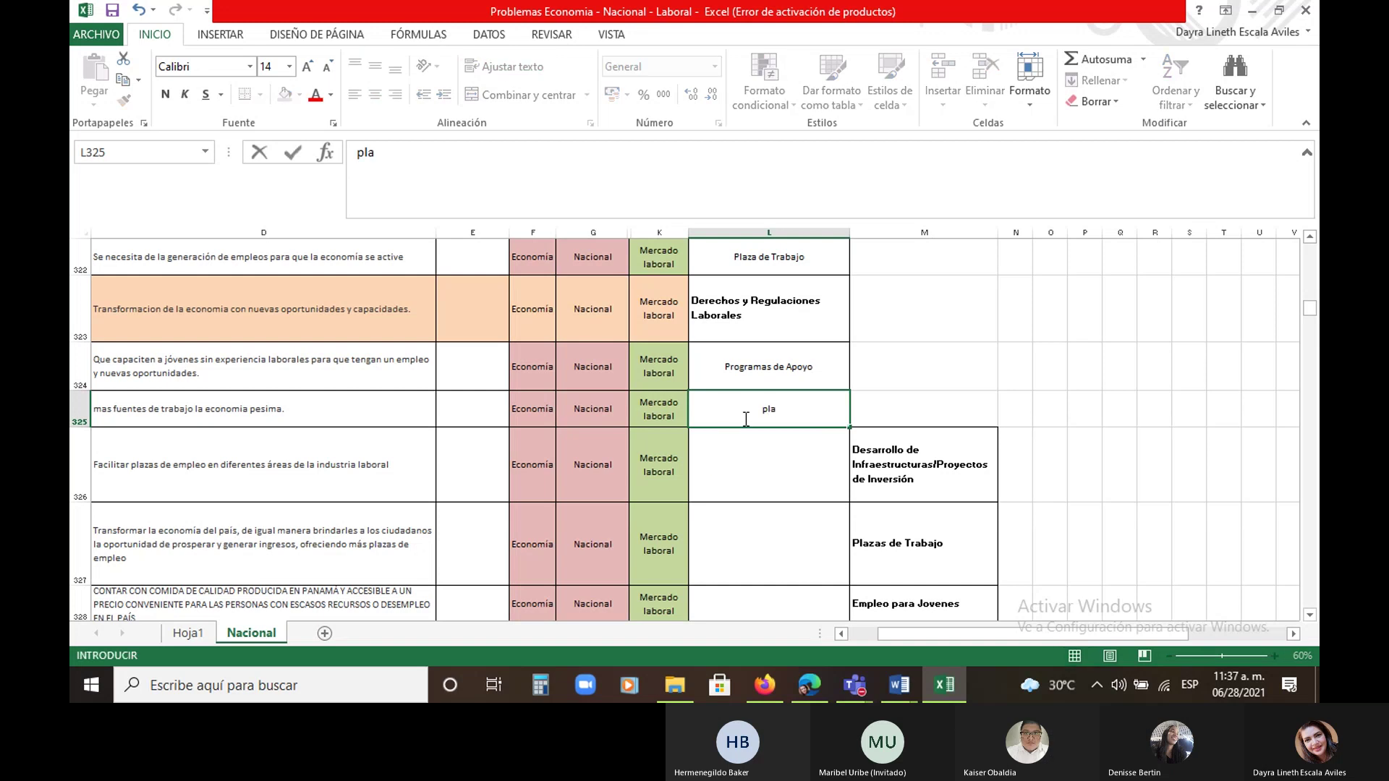
text(za de Trabajo)
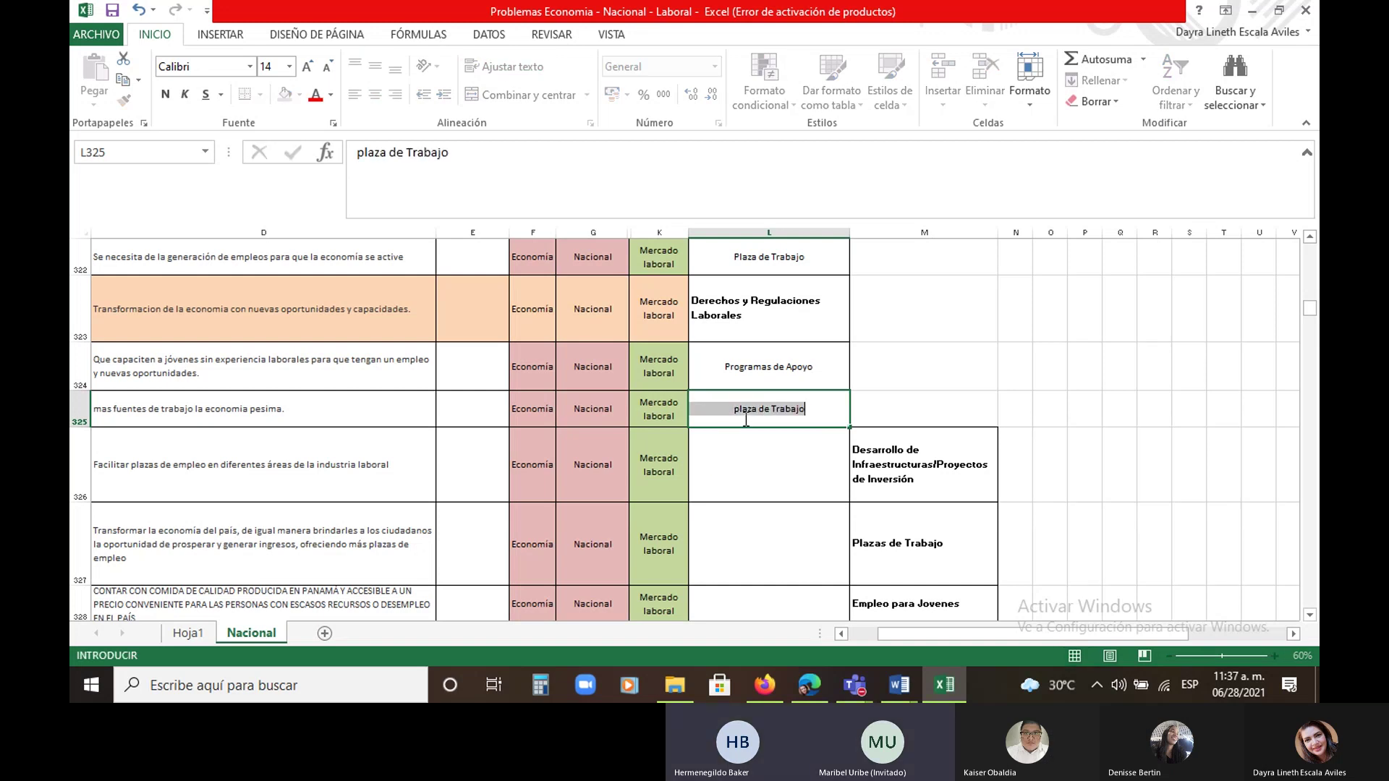
key(Return)
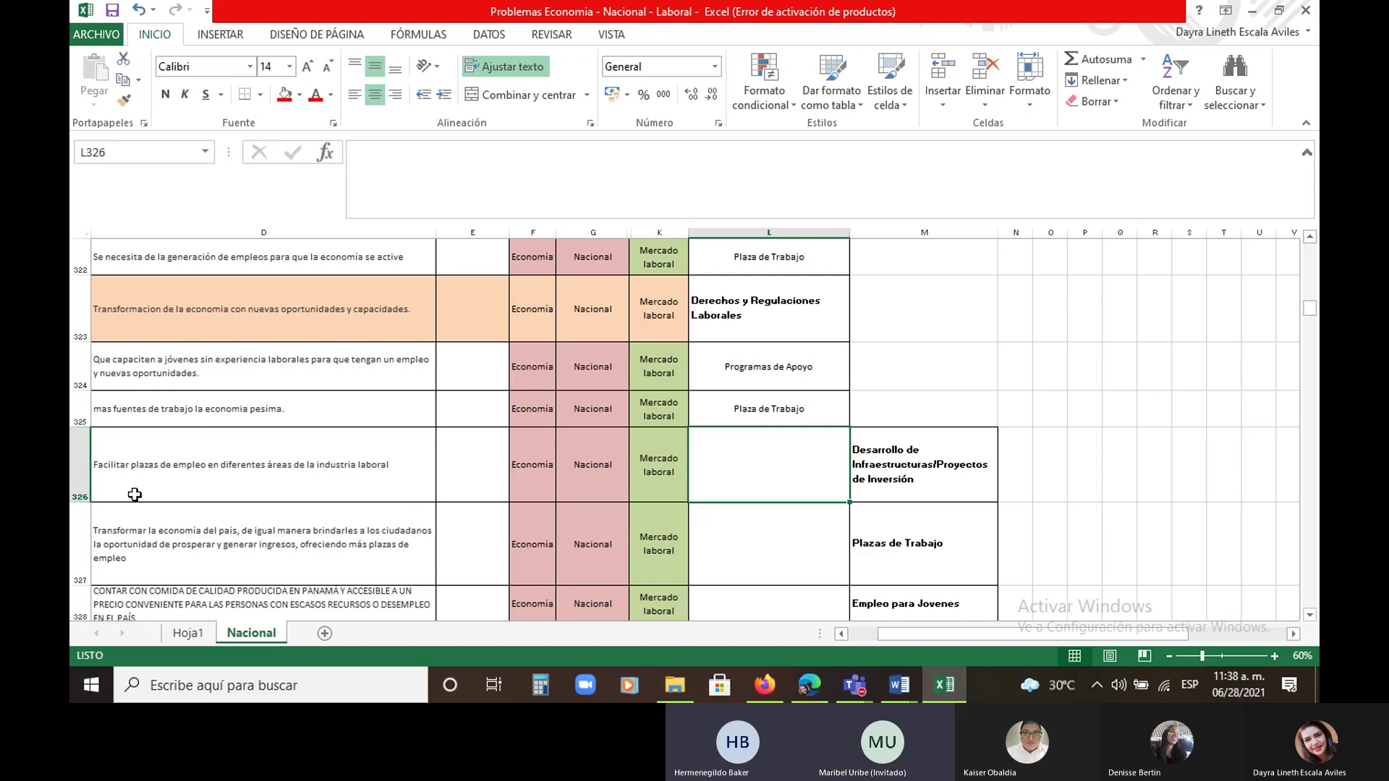
Classify the proposal in row 326 about jobs across industry areas as Plaza de Trabajo in column L
click(175, 460)
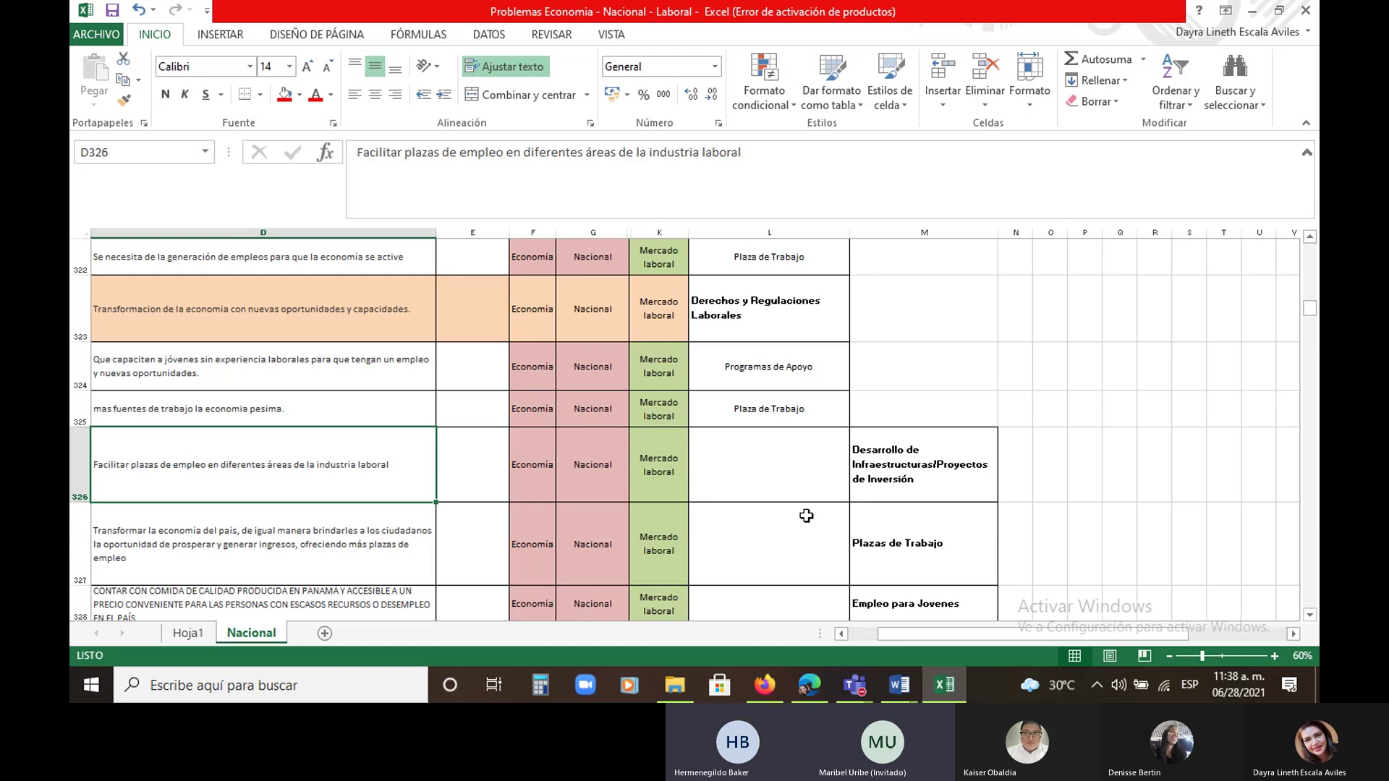
click(790, 469)
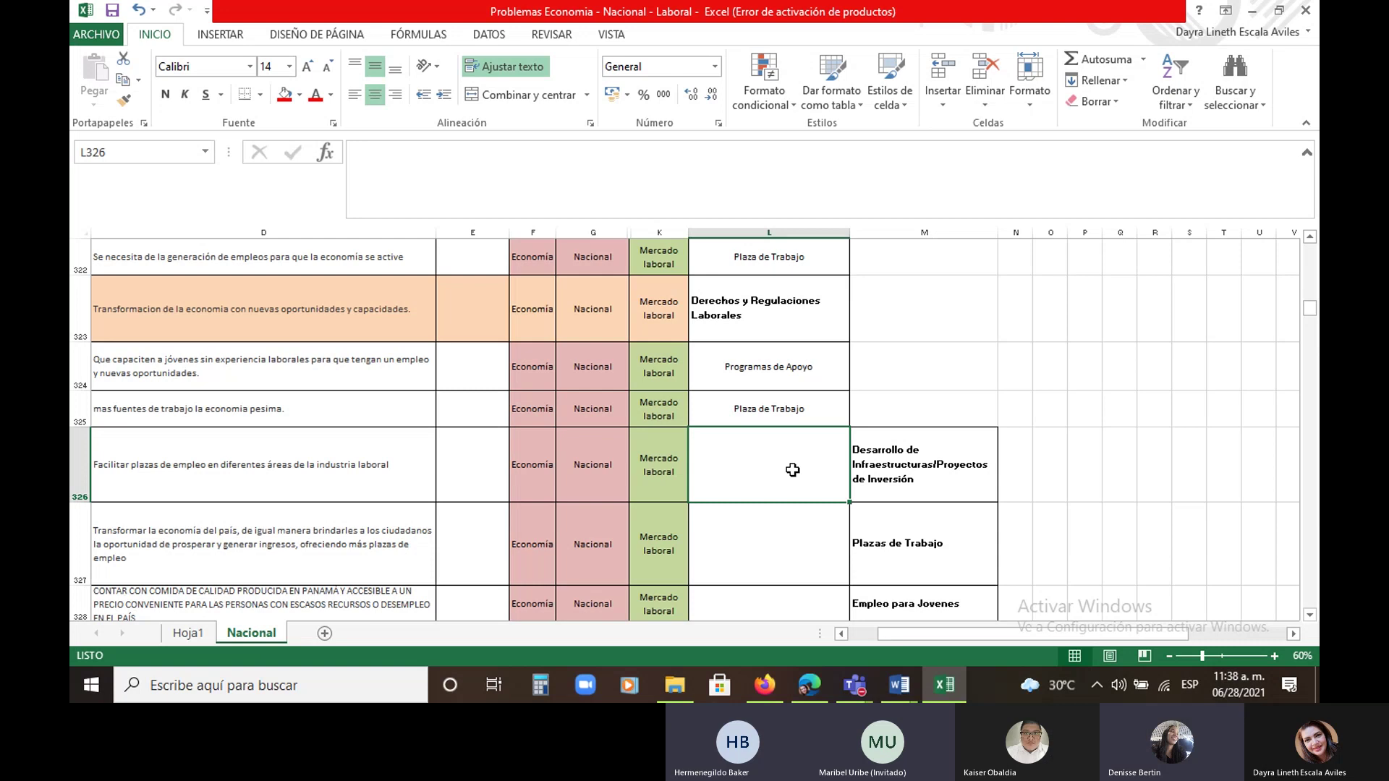
text(plaza)
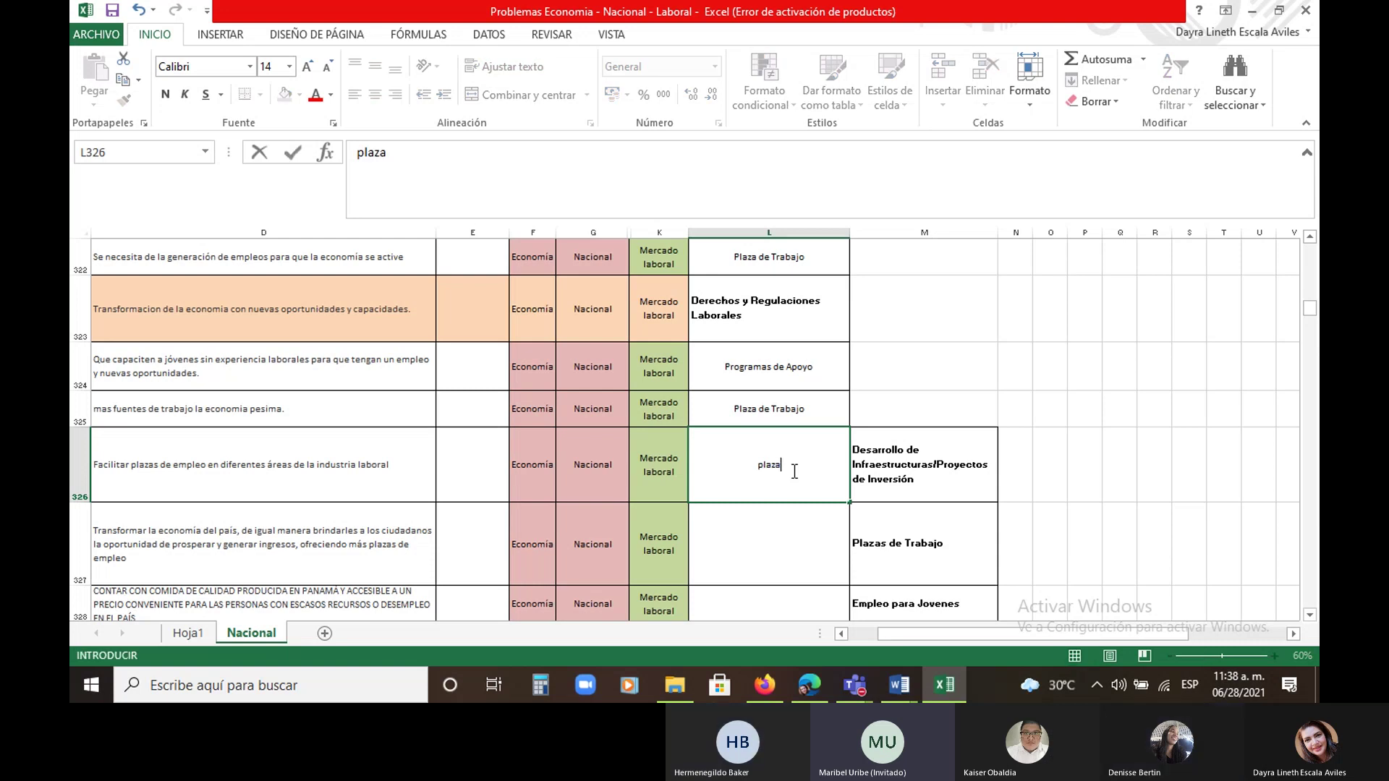
key(Return)
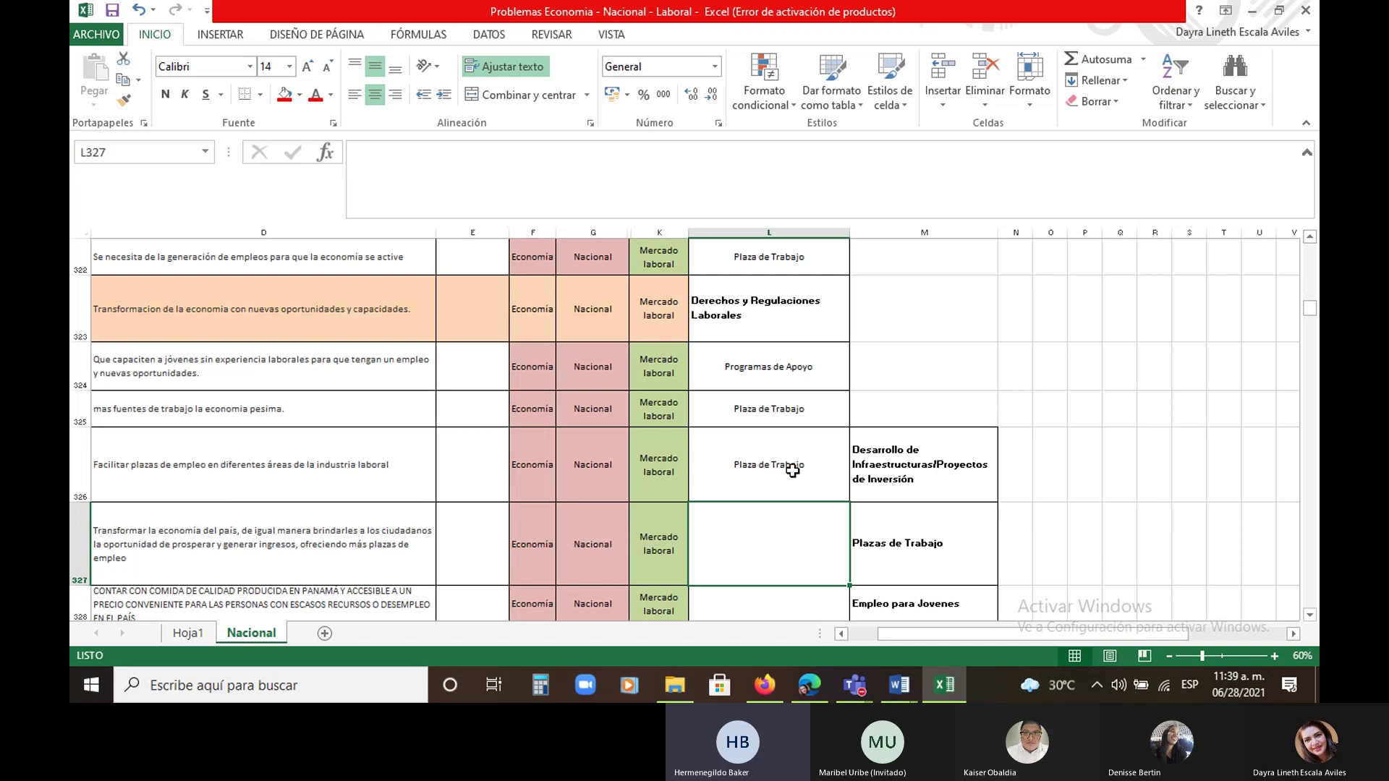
Enter Plaza de Trabajo in L327 for the proposal on transforming the economy and offering more jobs
key(Down)
key(Down)
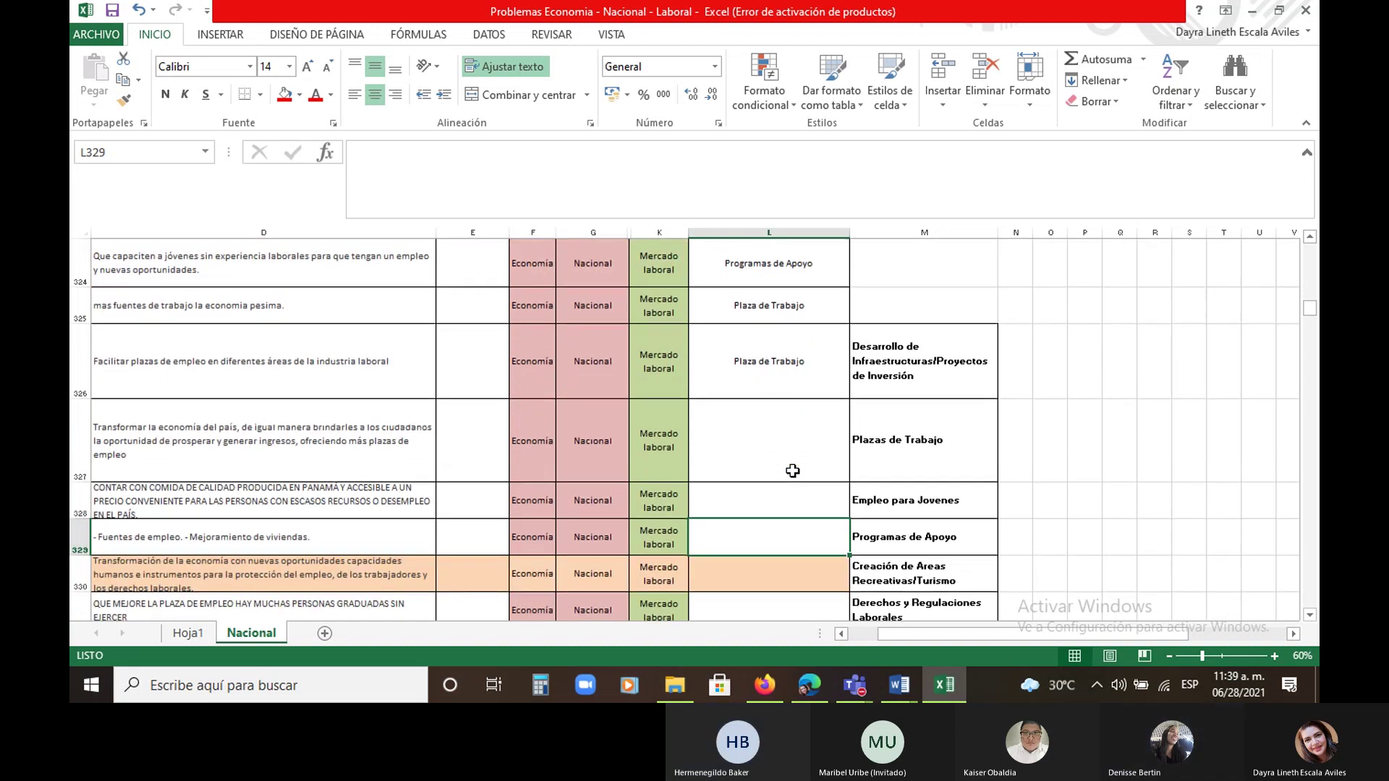
click(801, 455)
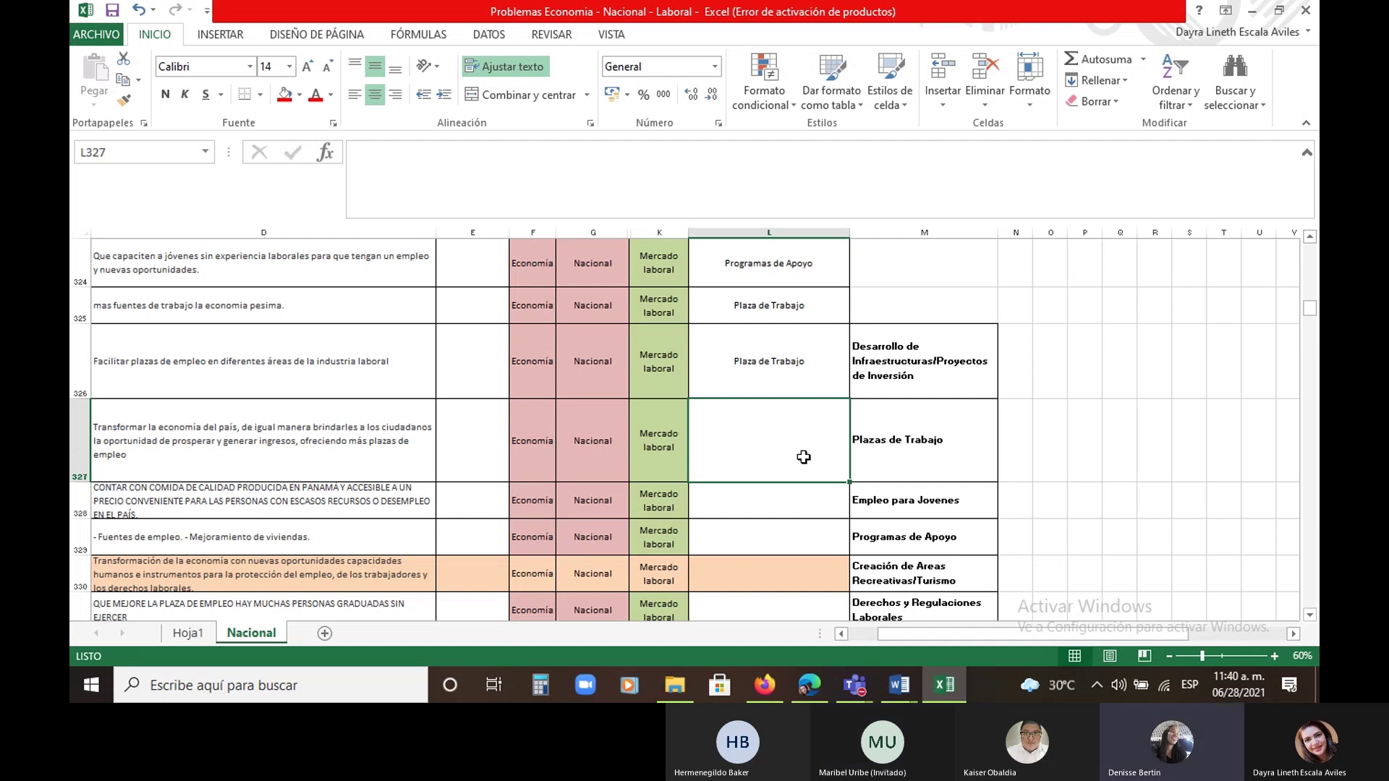
text(plaza de)
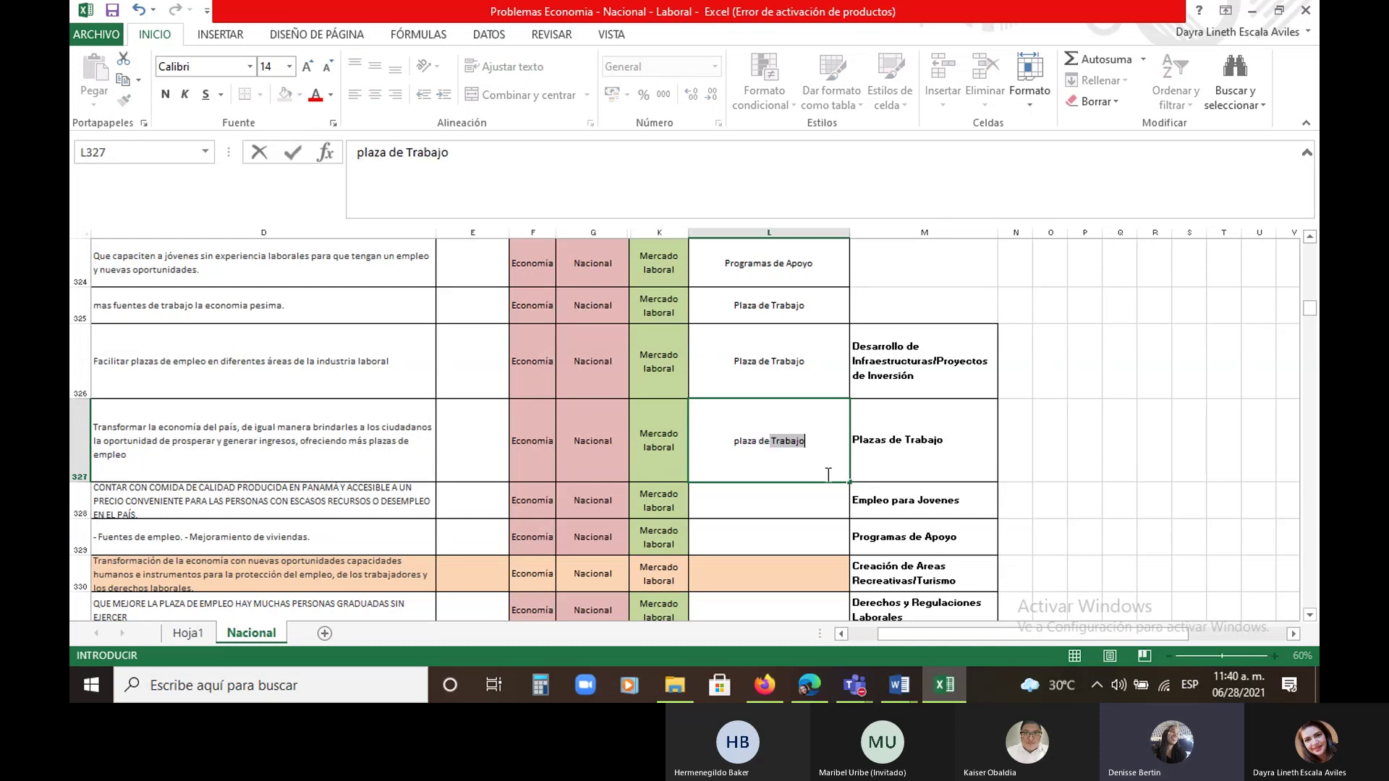
key(Return)
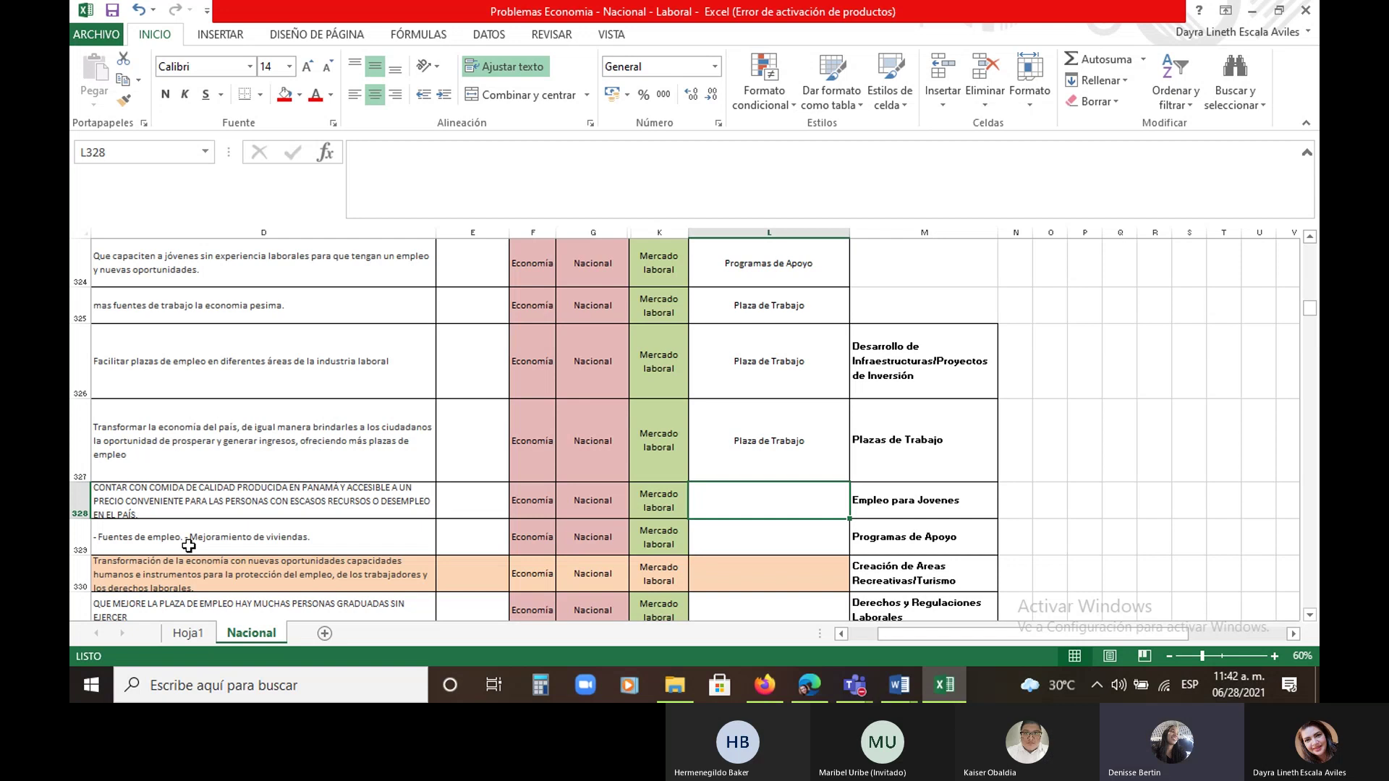
Fill the unclassified cell L328 with yellow and attach the comment "verificar enunciado" to it
click(299, 95)
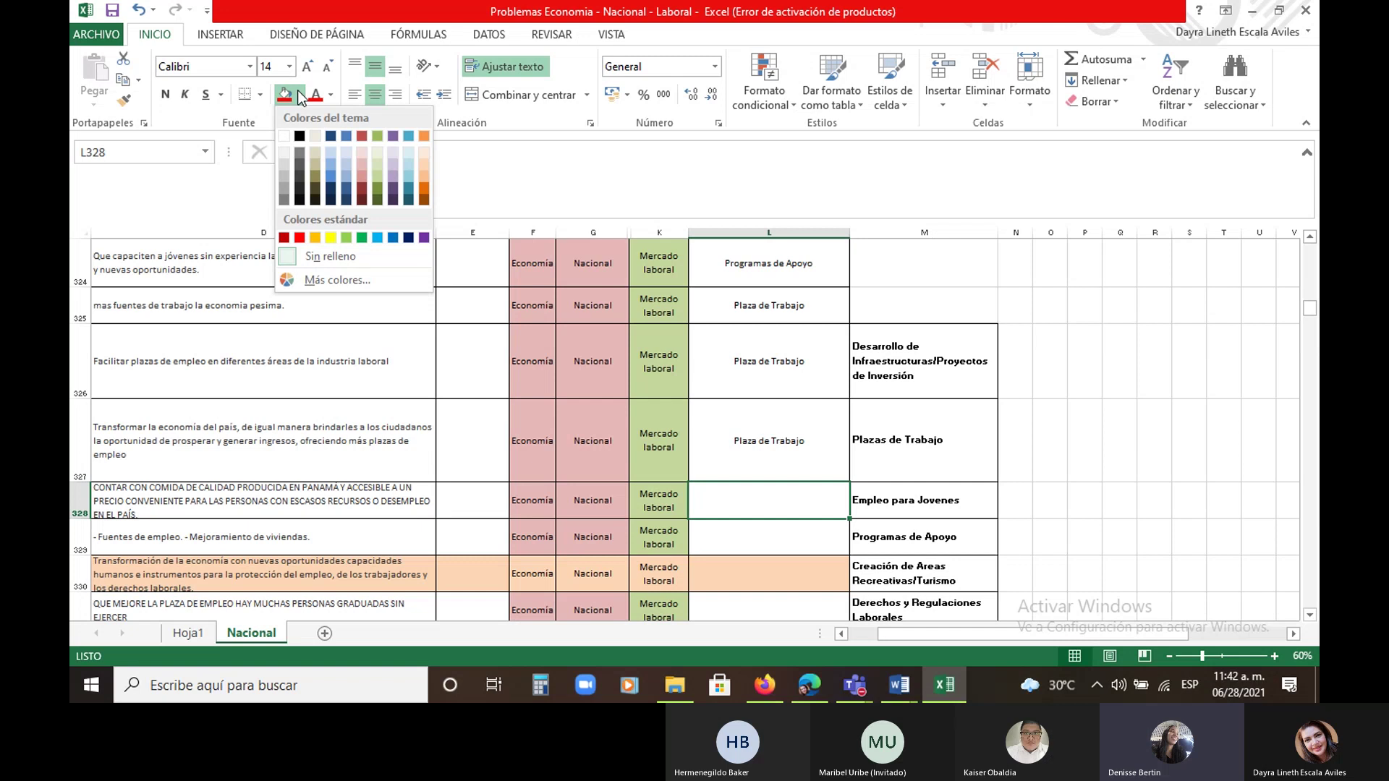
click(331, 237)
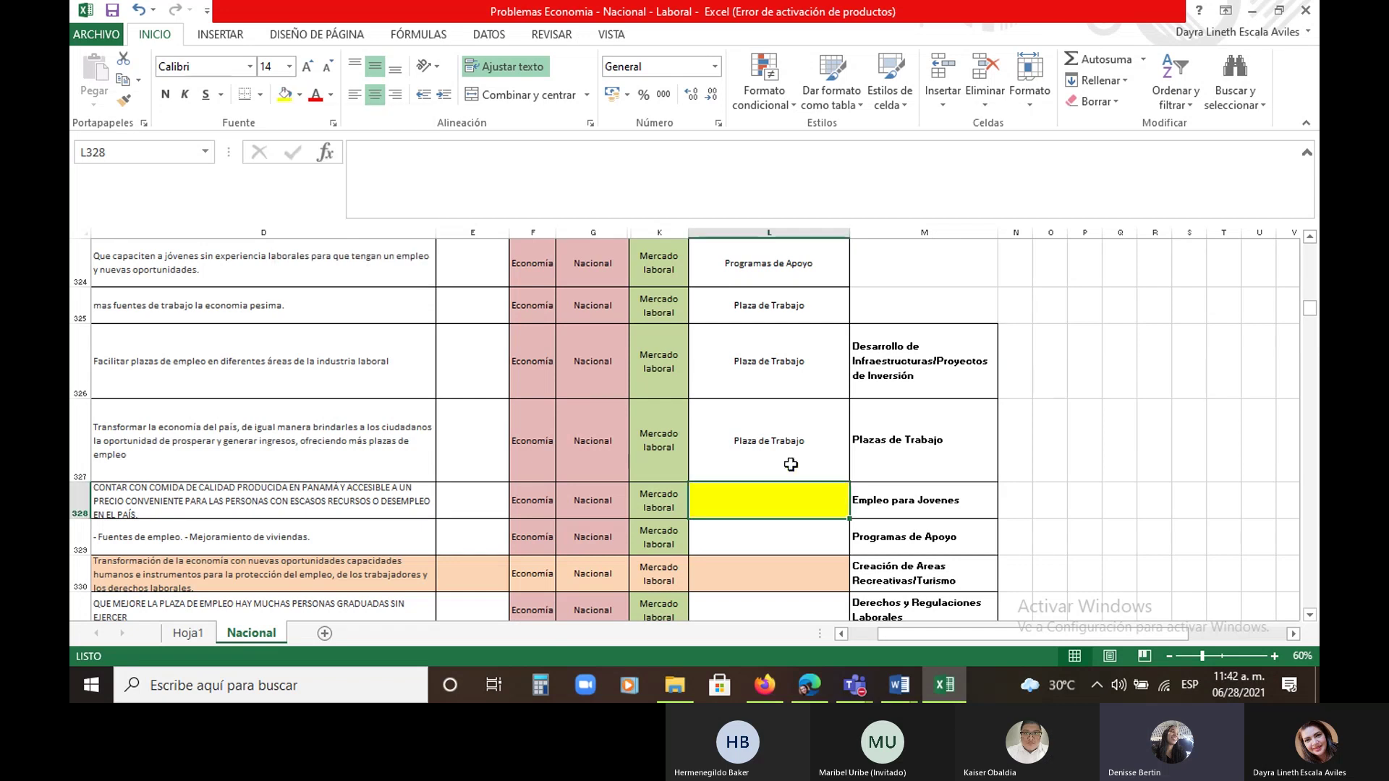
right_click(838, 499)
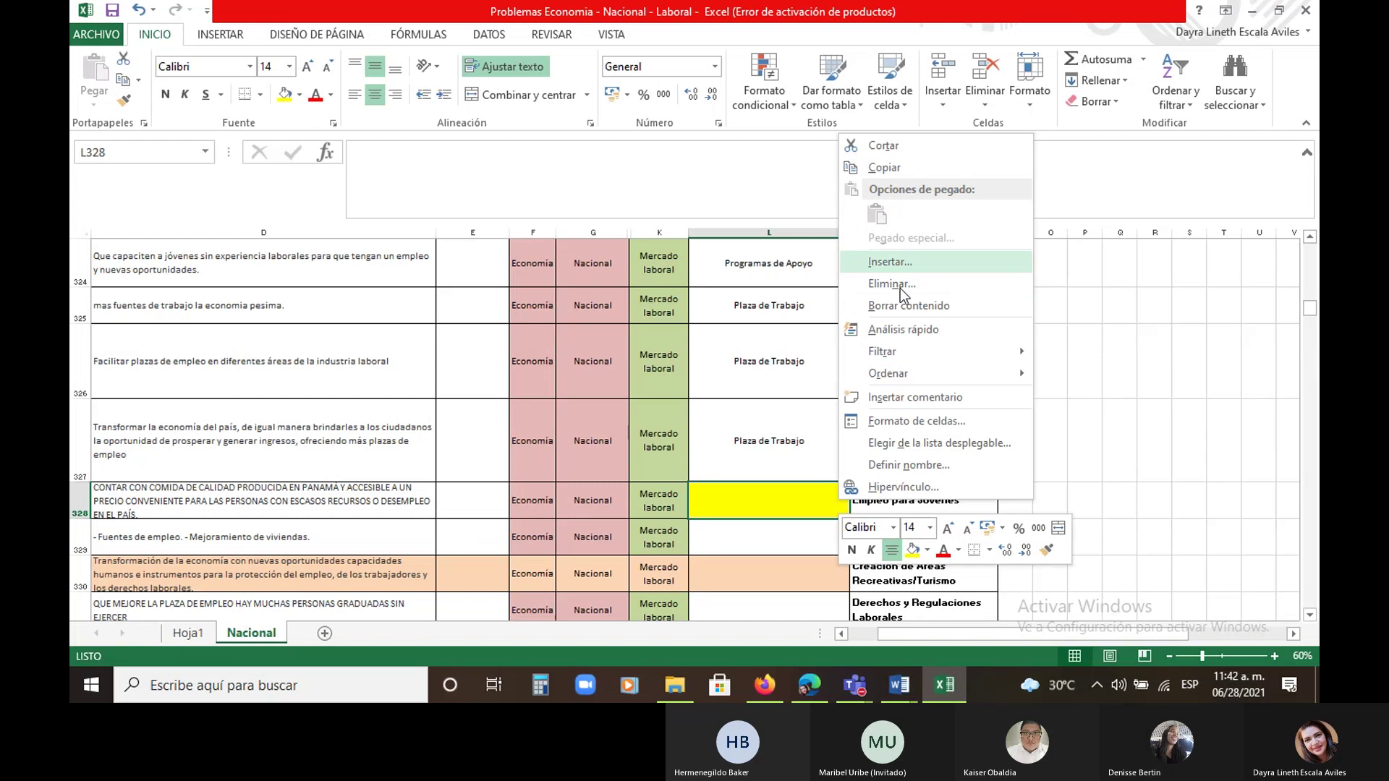
click(916, 399)
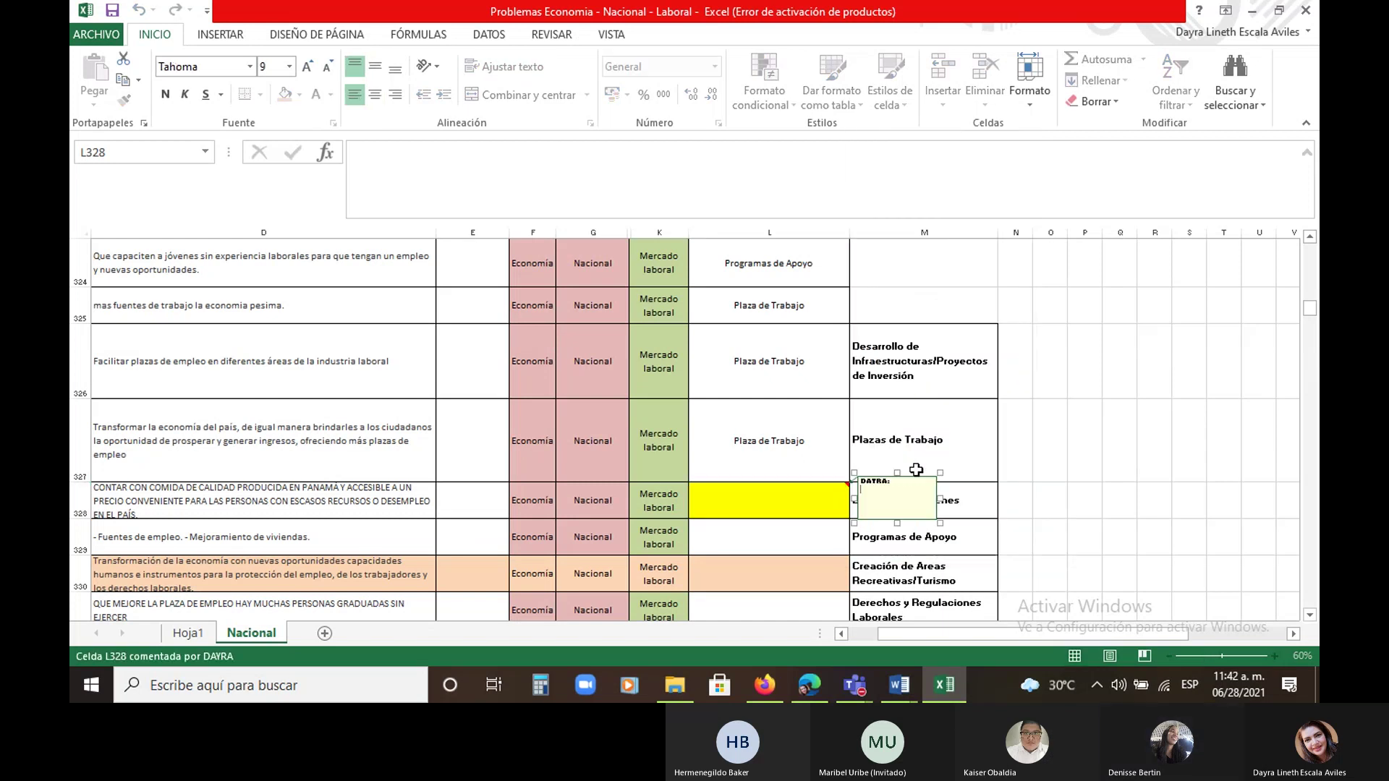
text(no)
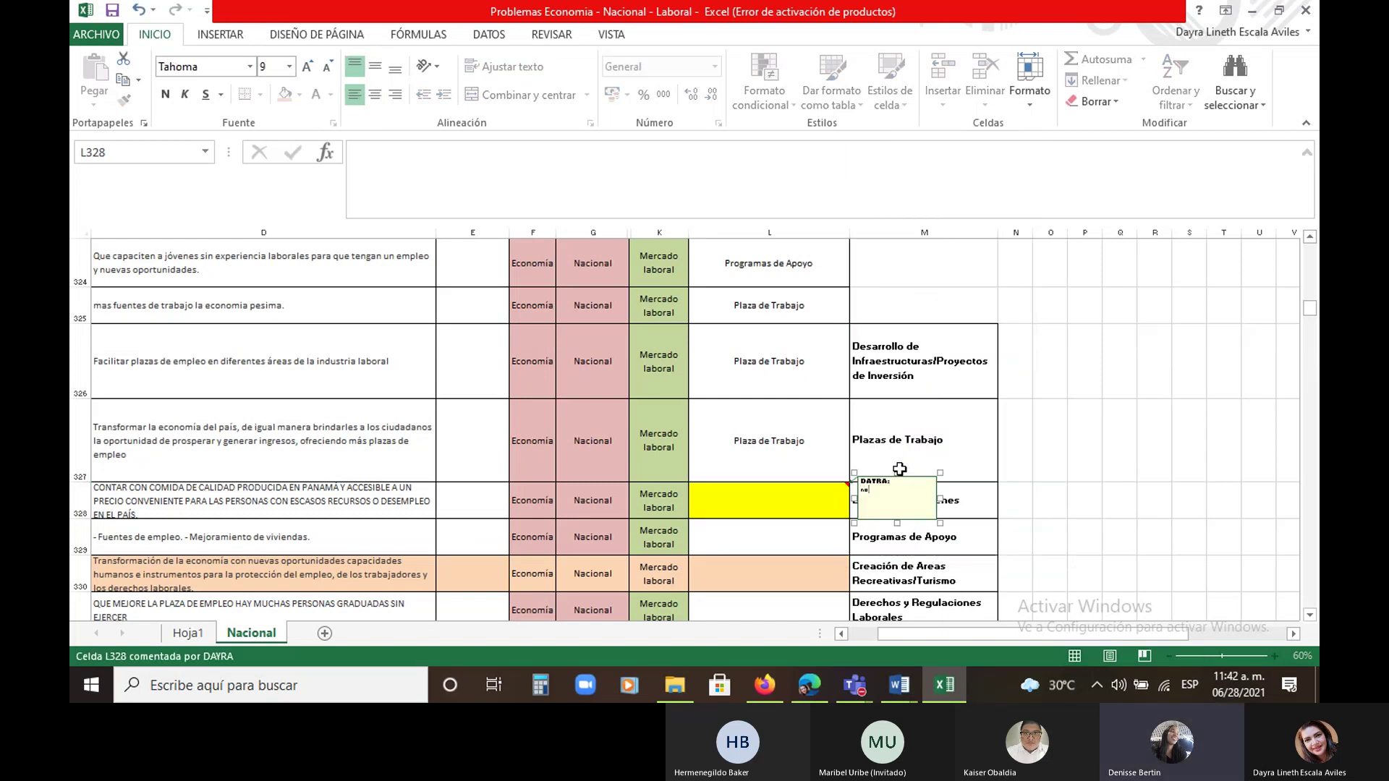
text(verificar enunciado)
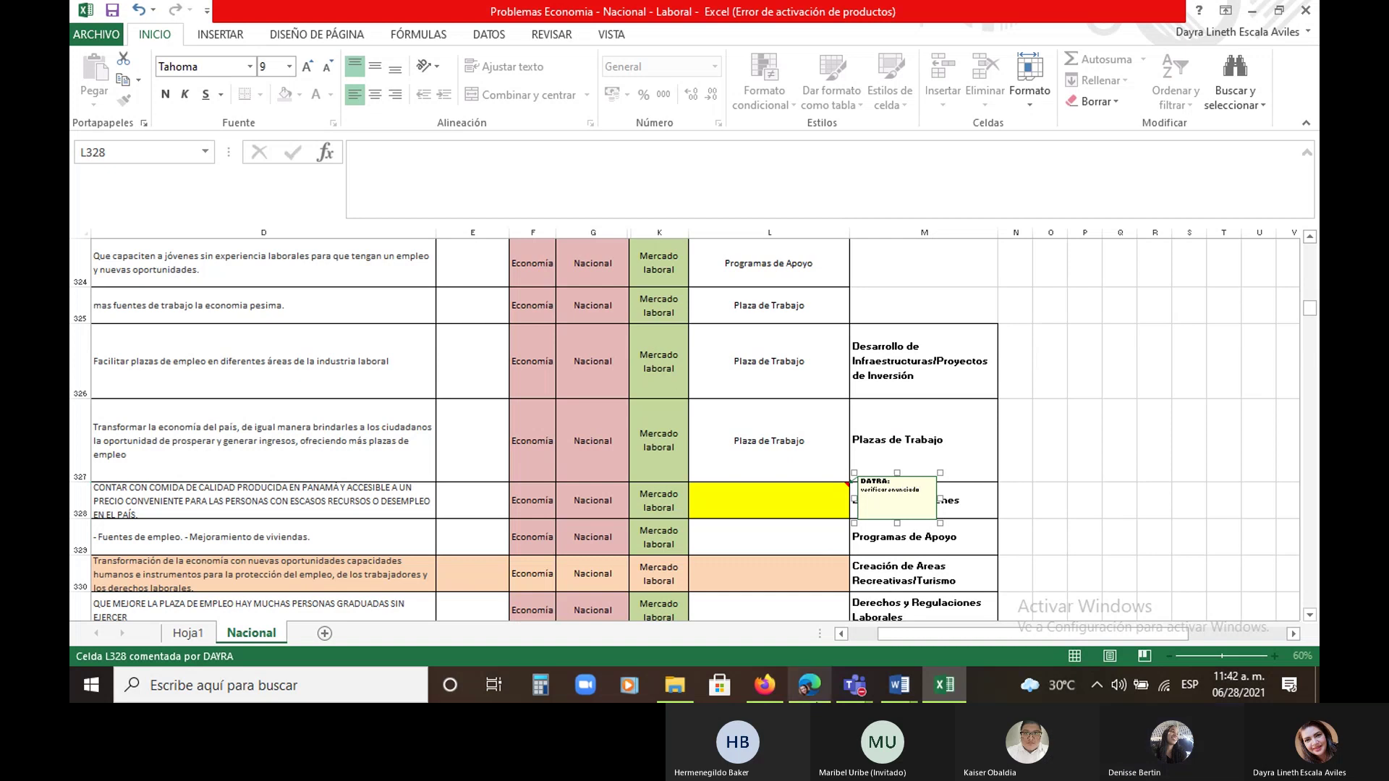
click(746, 544)
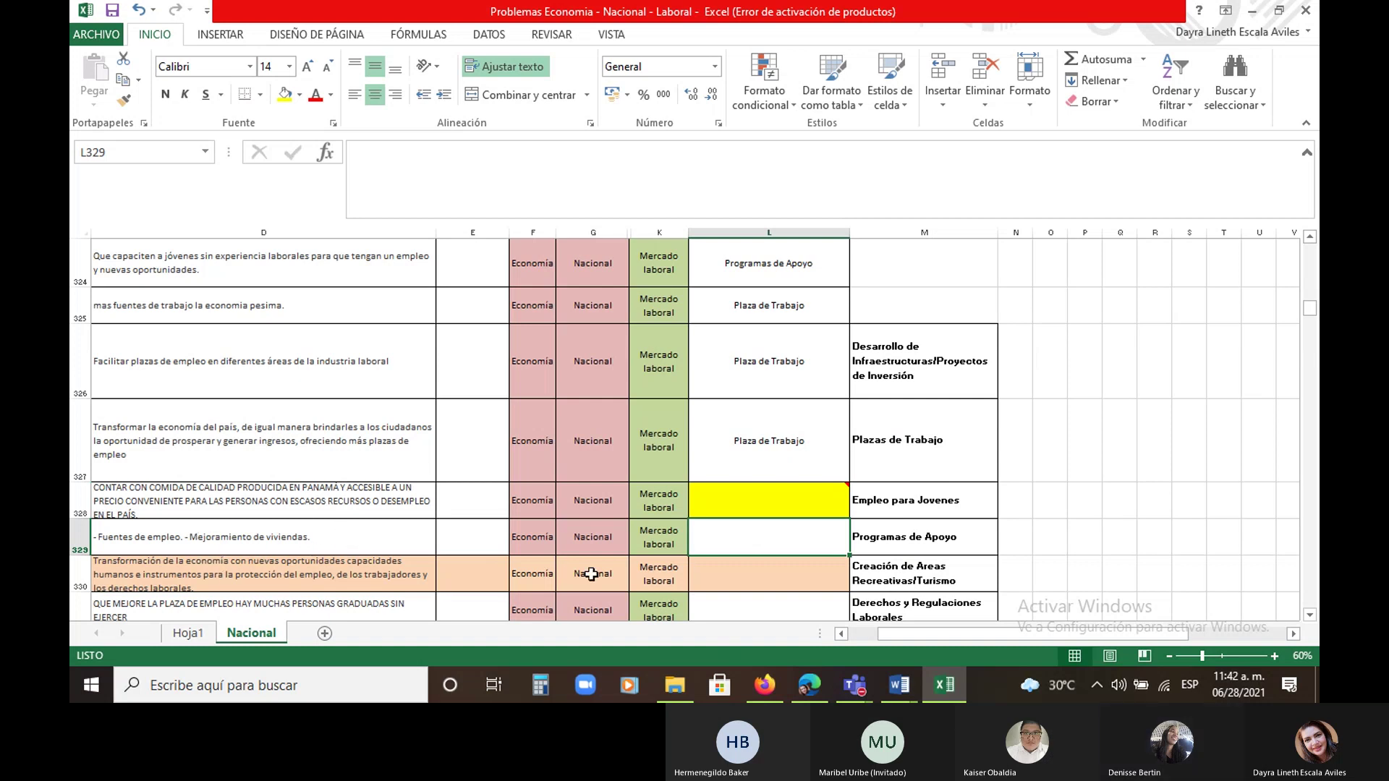
Move the reference category list from M326:M331 to start at M334 and return to L329
scroll(791, 541, down, 1)
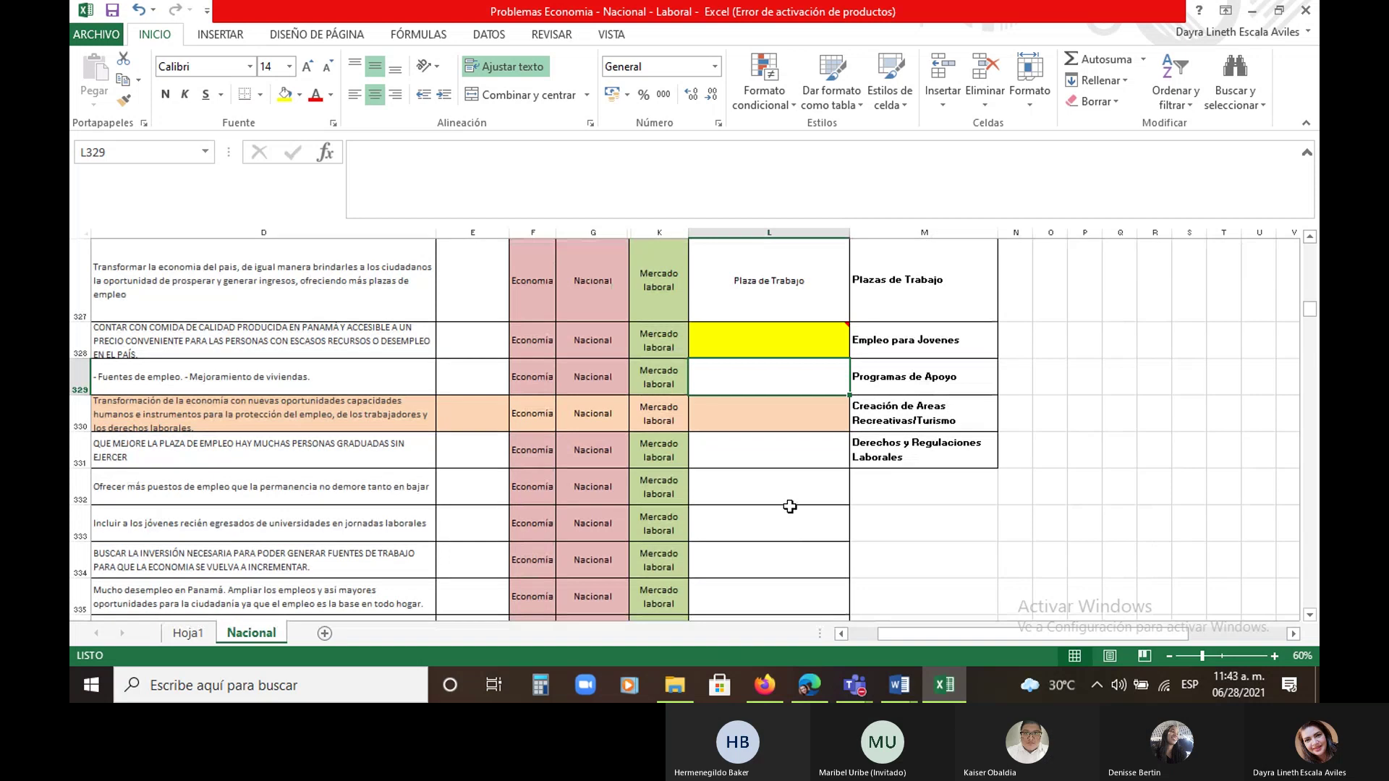
scroll(970, 324, up, 1)
drag(941, 351, 975, 460)
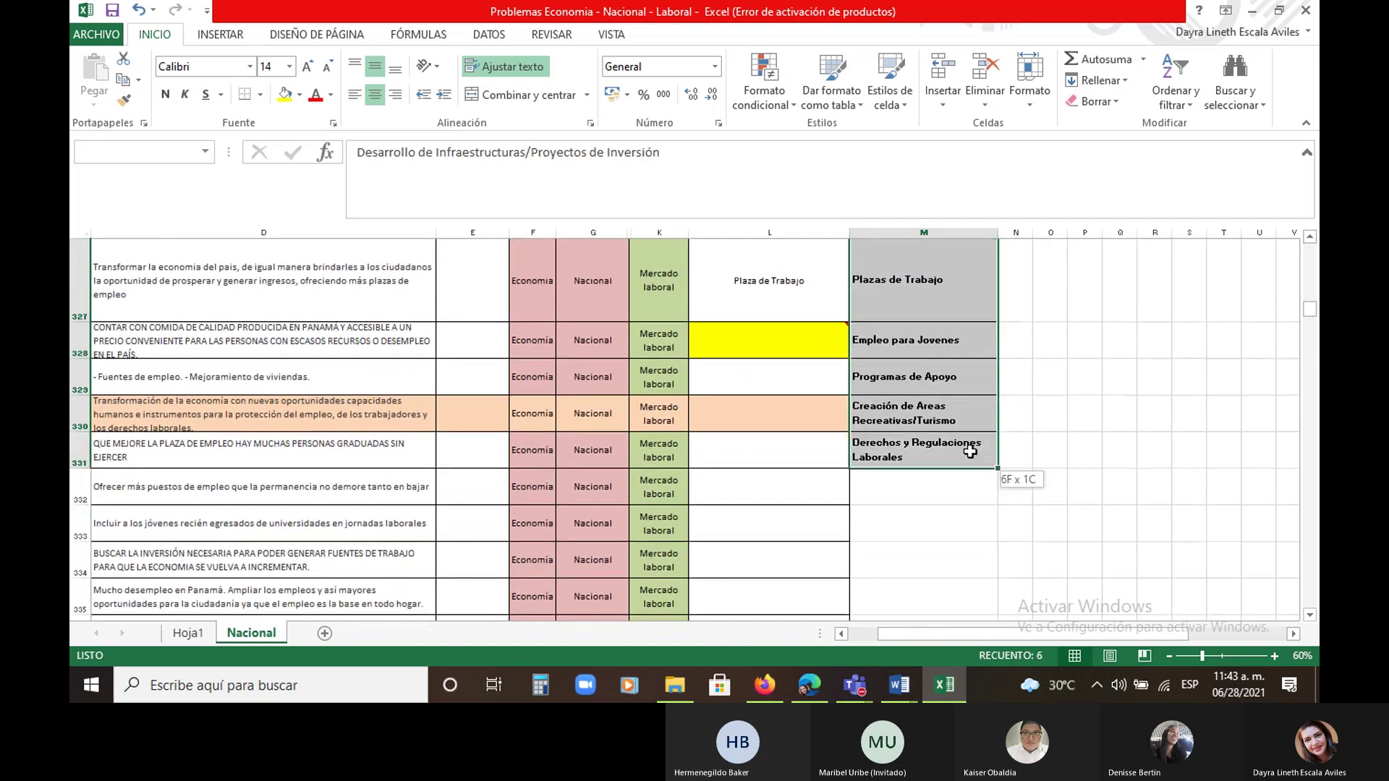
right_click(973, 461)
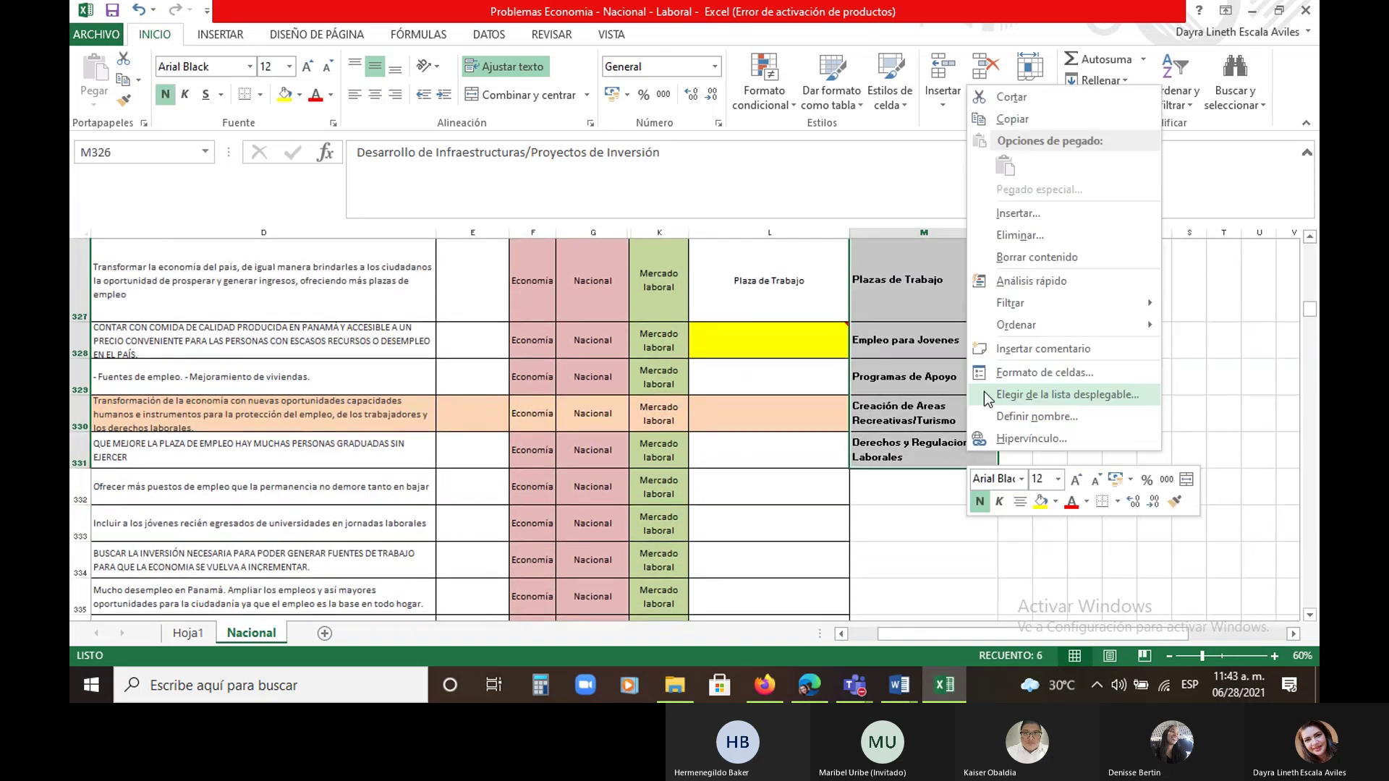
click(1014, 99)
scroll(927, 544, up, 2)
scroll(927, 544, down, 2)
click(910, 474)
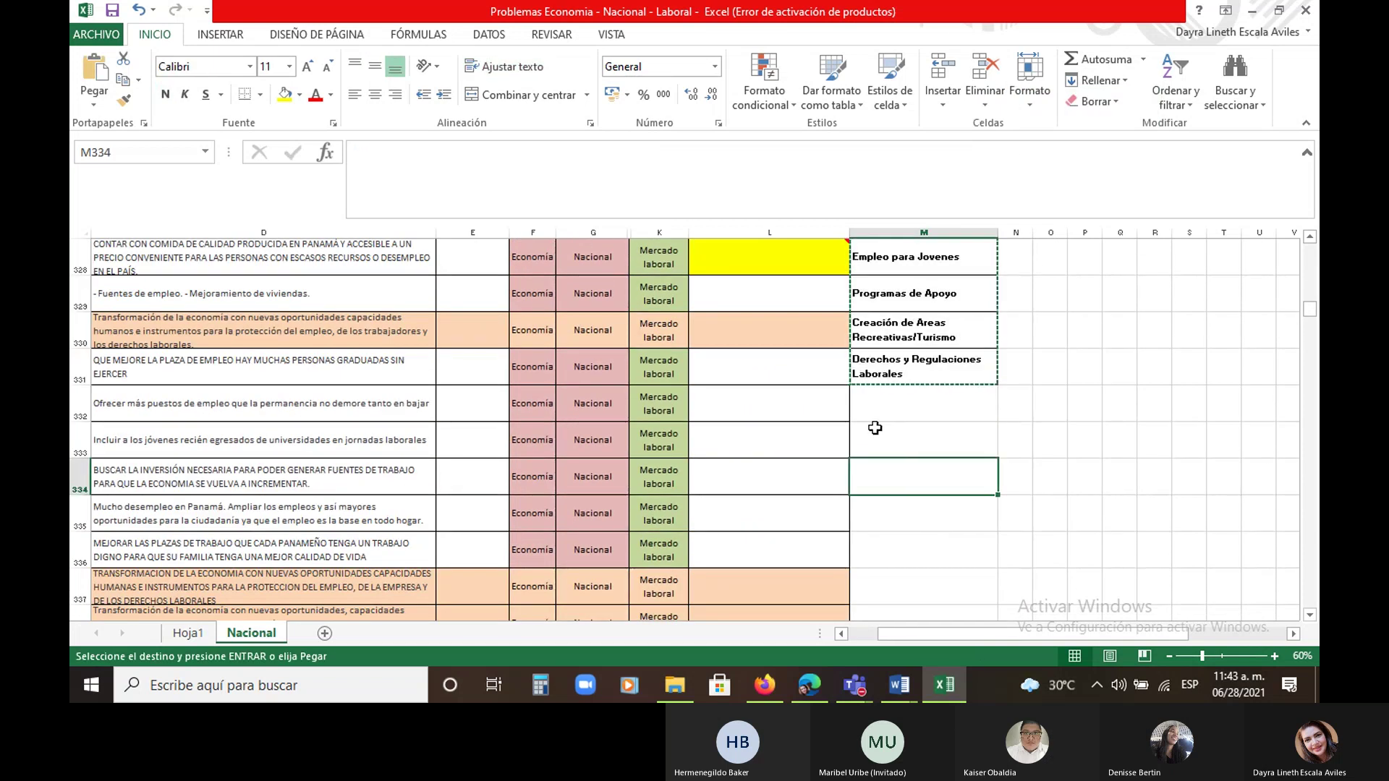
click(100, 88)
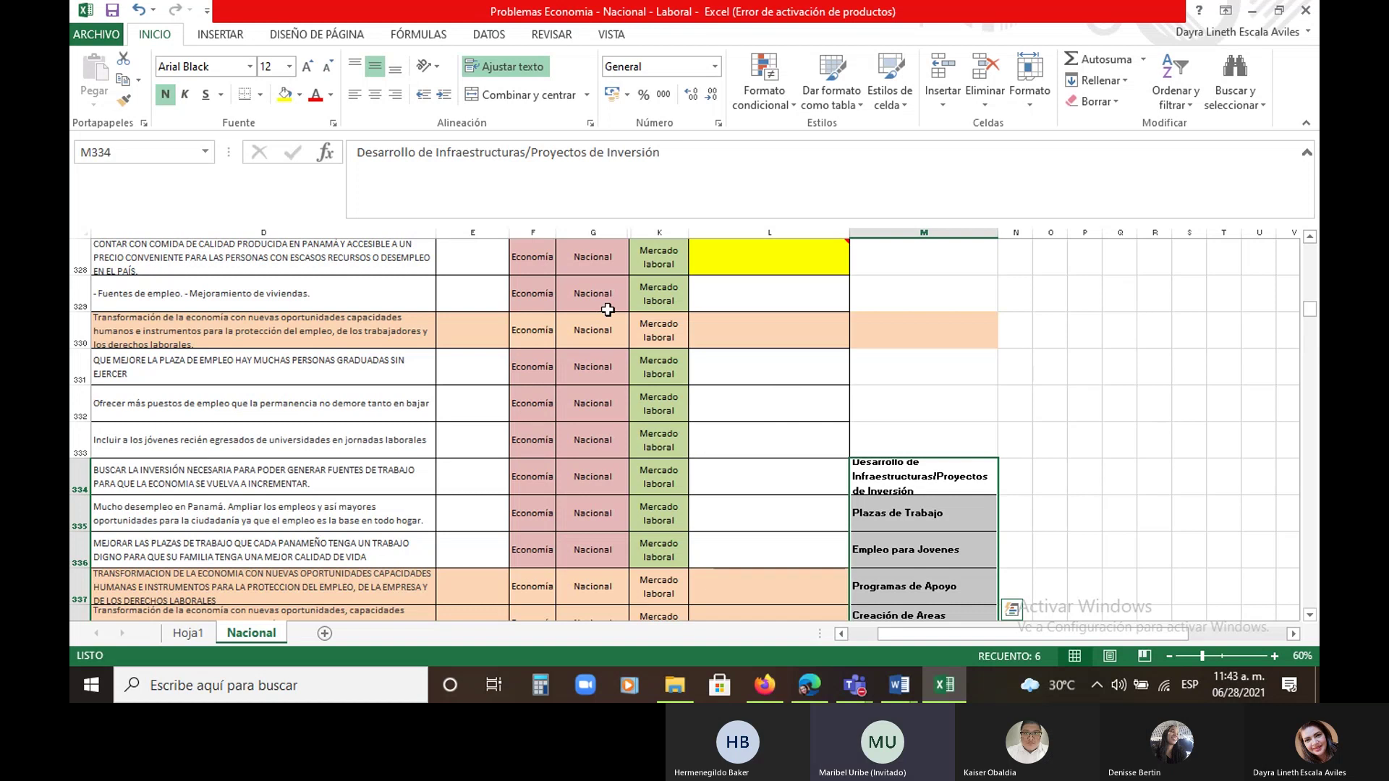
click(742, 286)
scroll(744, 297, up, 3)
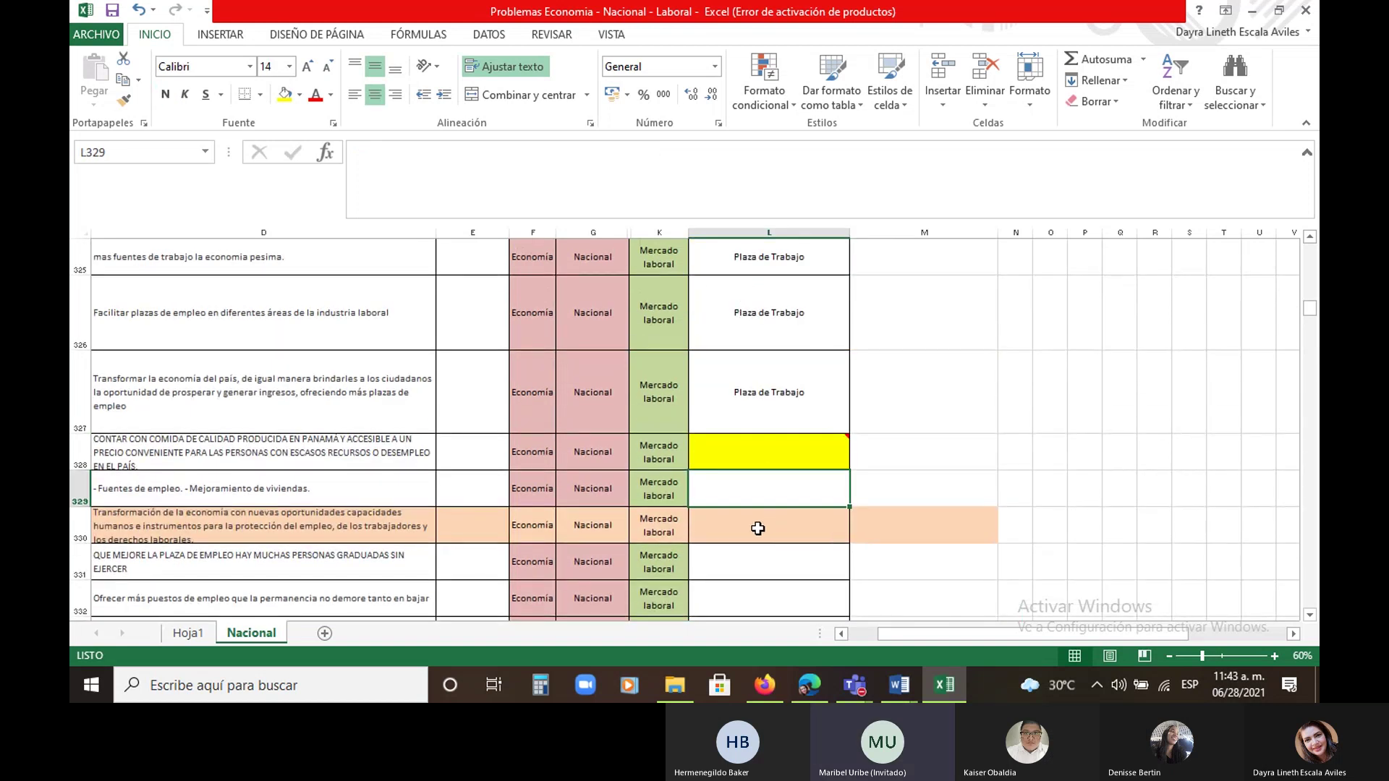
Classify the proposal in row 329 about employment sources and housing improvement as Plaza de Trabajo in column L
text(pla)
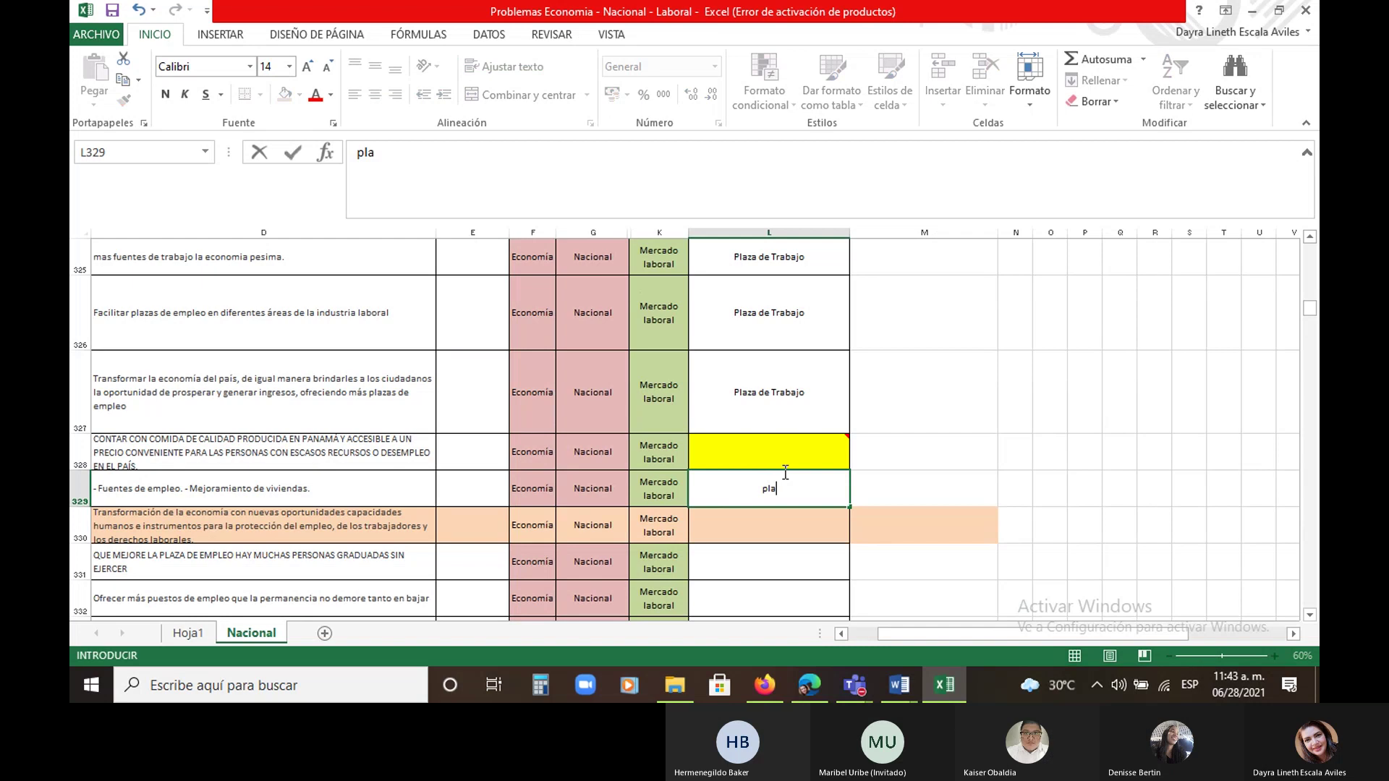
text(za de Trabajo)
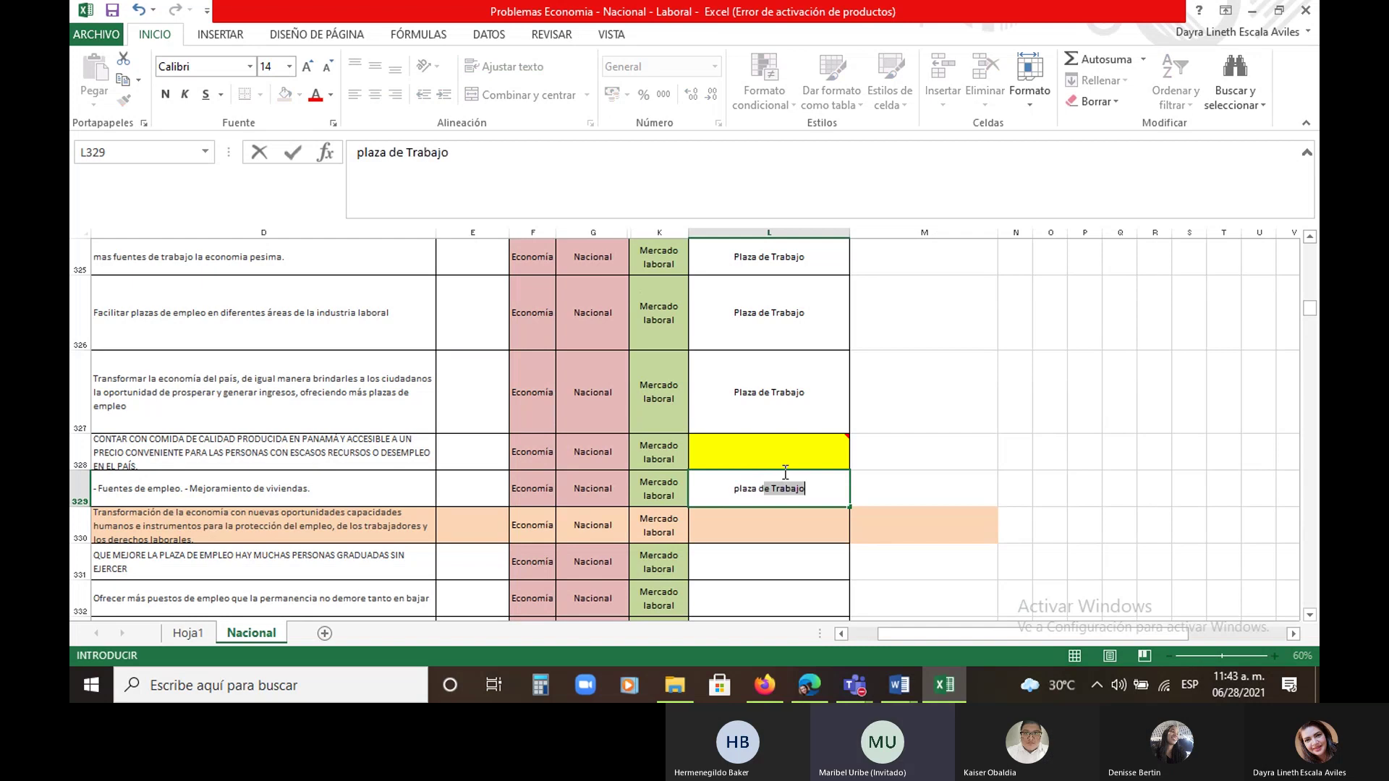
key(Return)
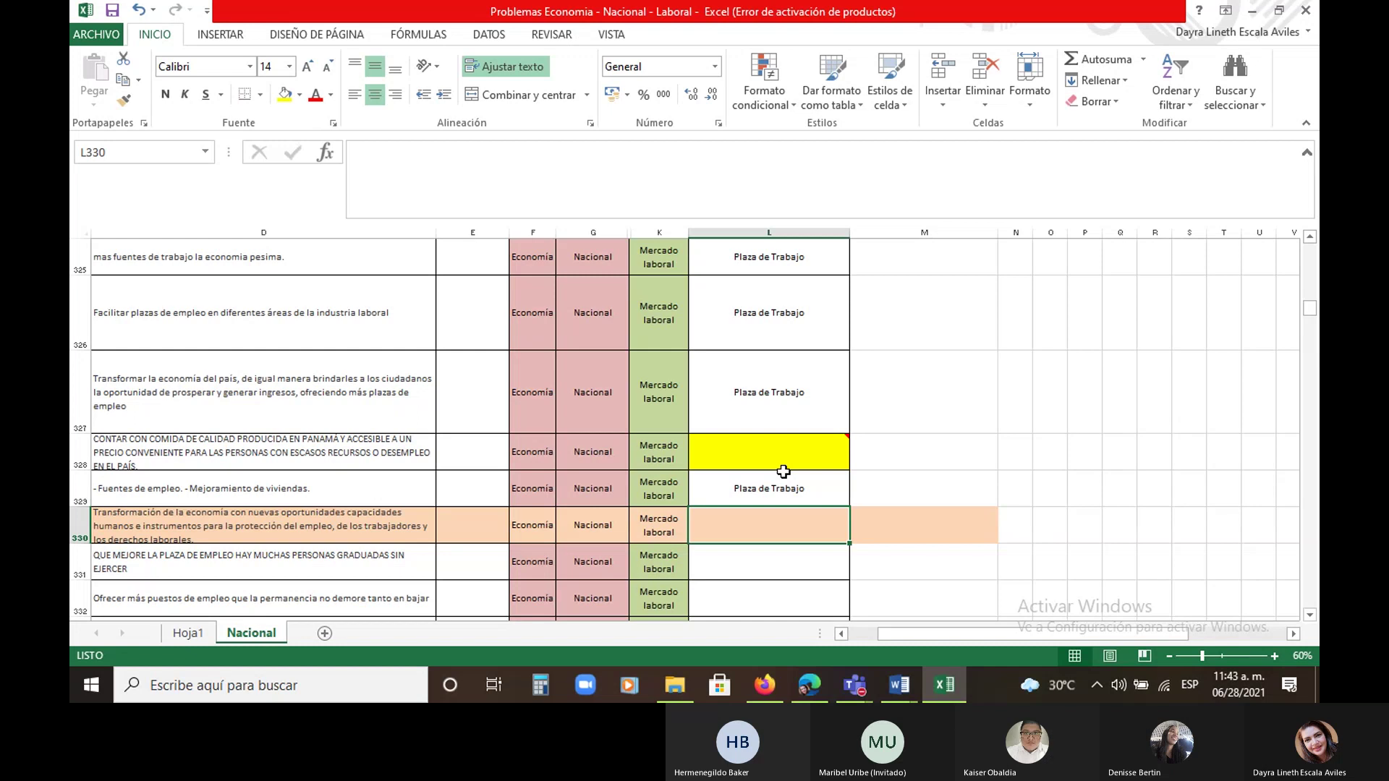
Copy the category Derechos y Regulaciones Laborales from M339 into L330 for the proposal on protecting employment and labour rights
scroll(875, 422, down, 3)
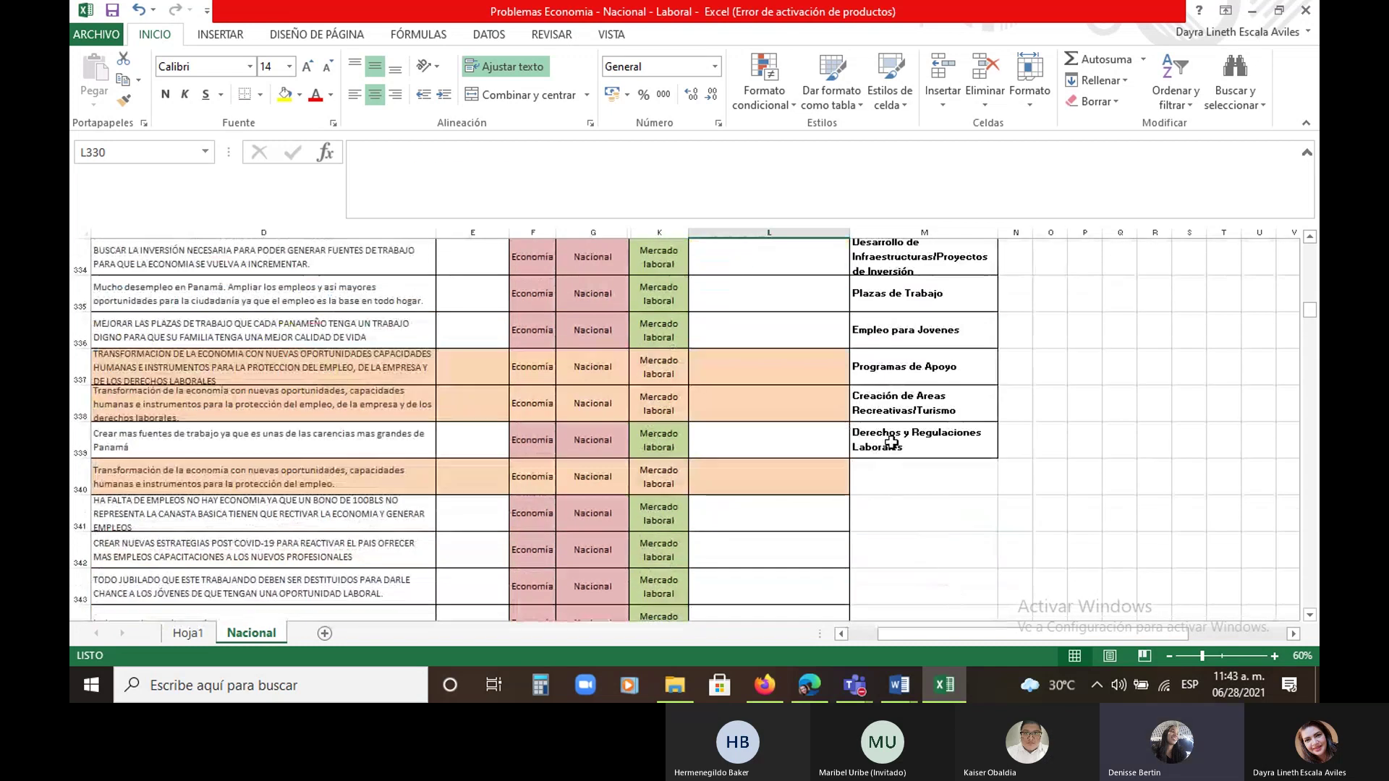
right_click(890, 442)
click(931, 118)
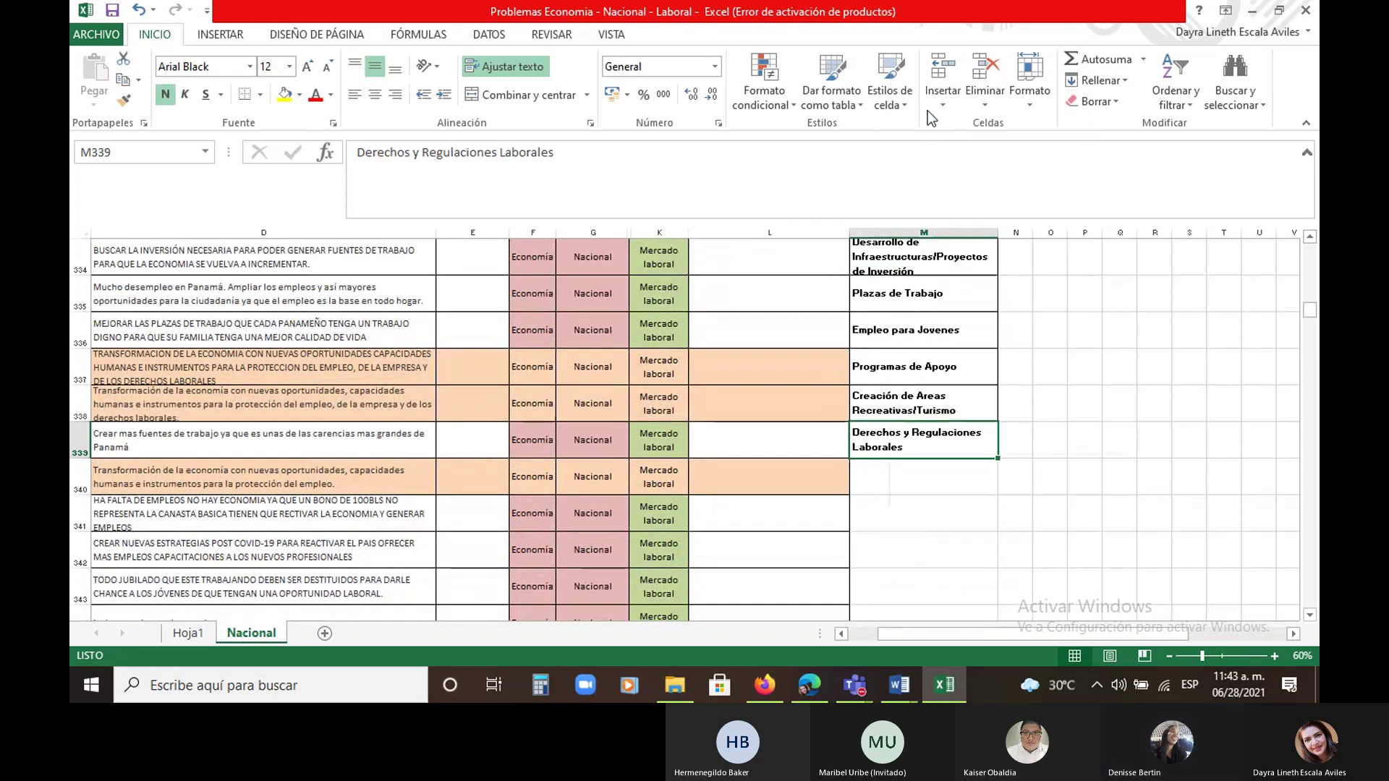
key(ctrl+c)
scroll(800, 290, up, 2)
click(782, 340)
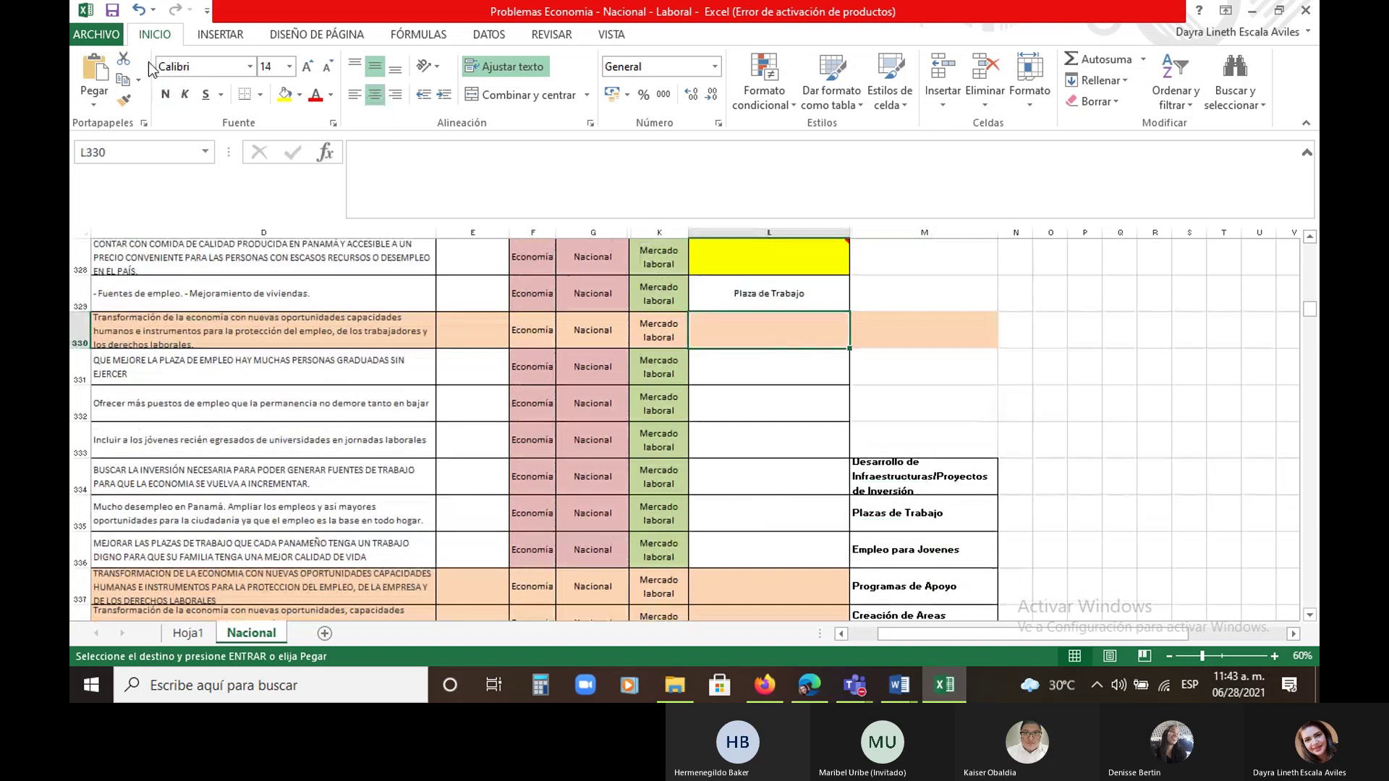
click(94, 69)
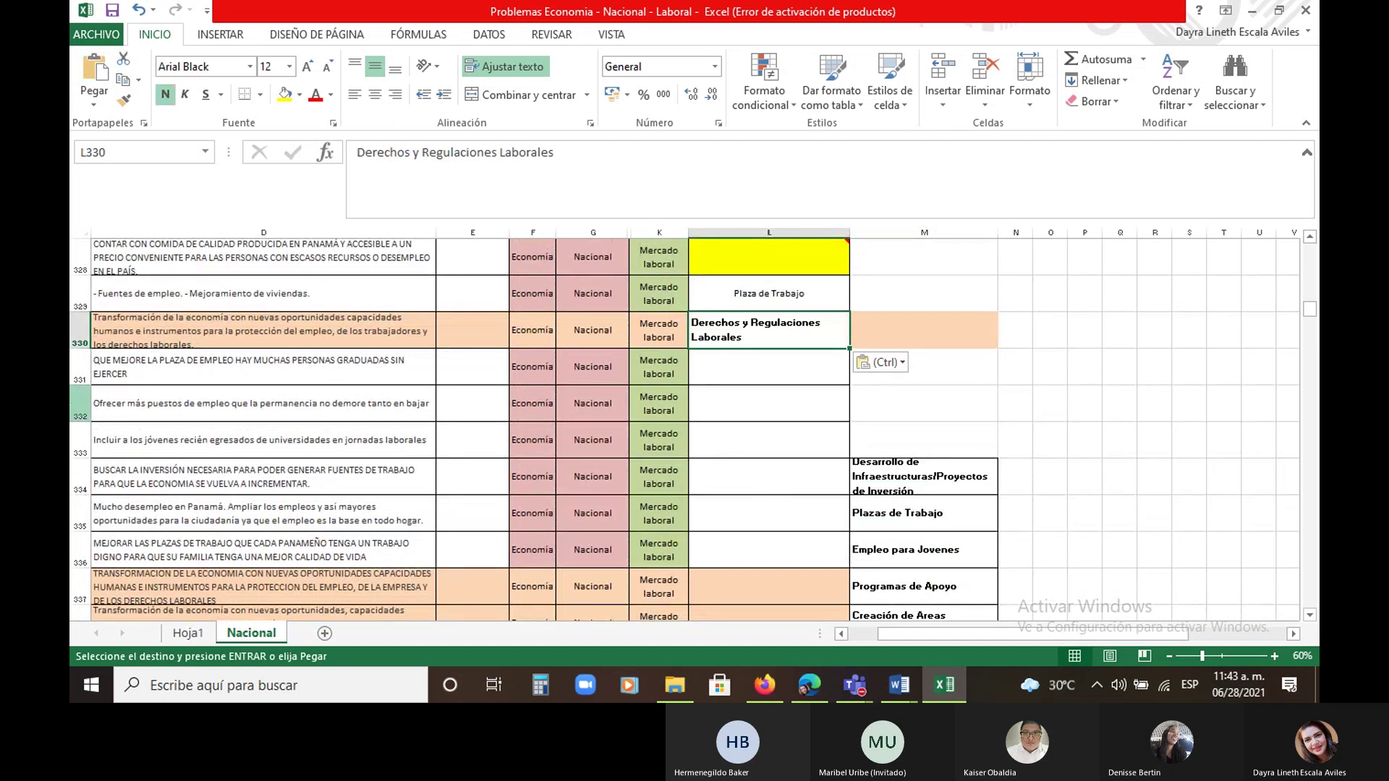
Enter Plaza de Trabajo in L331 for the proposal about graduates who are not practising their profession
click(195, 362)
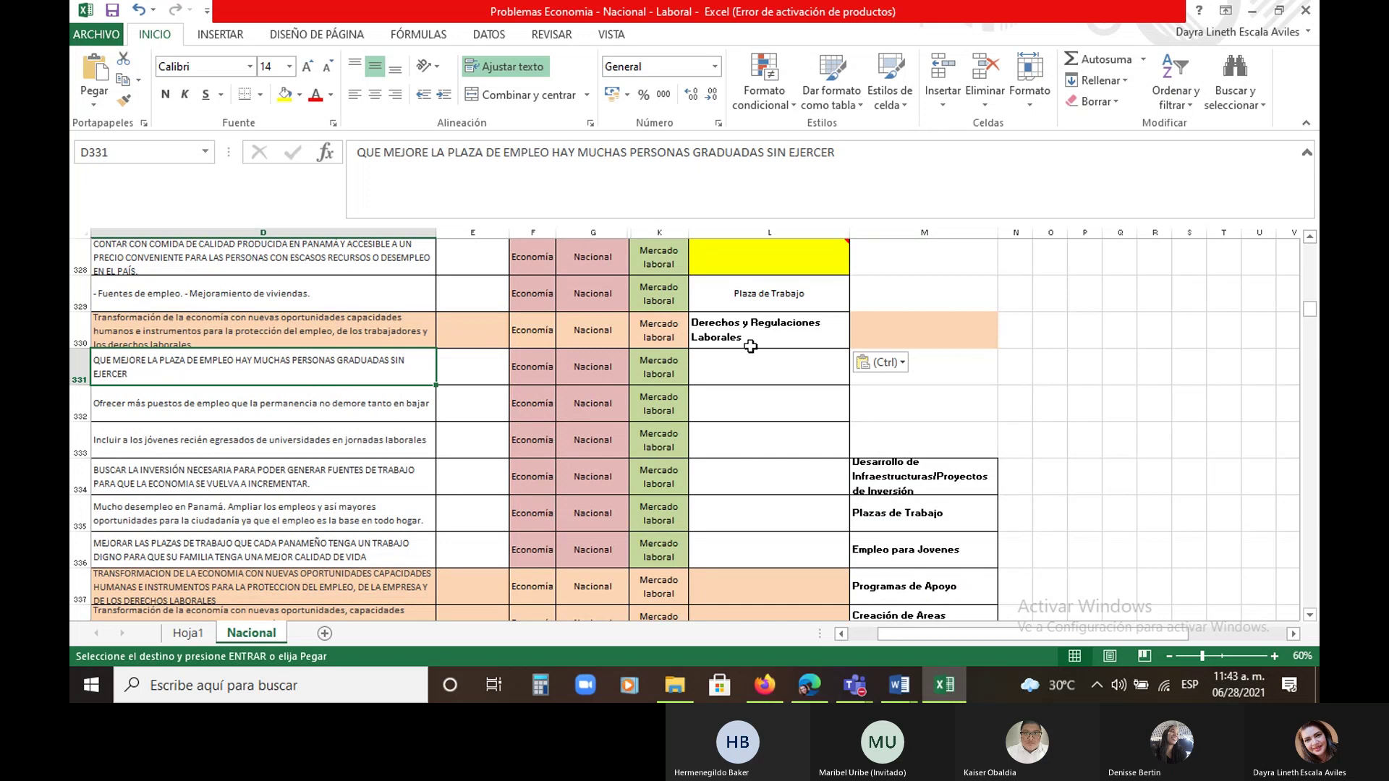
click(746, 381)
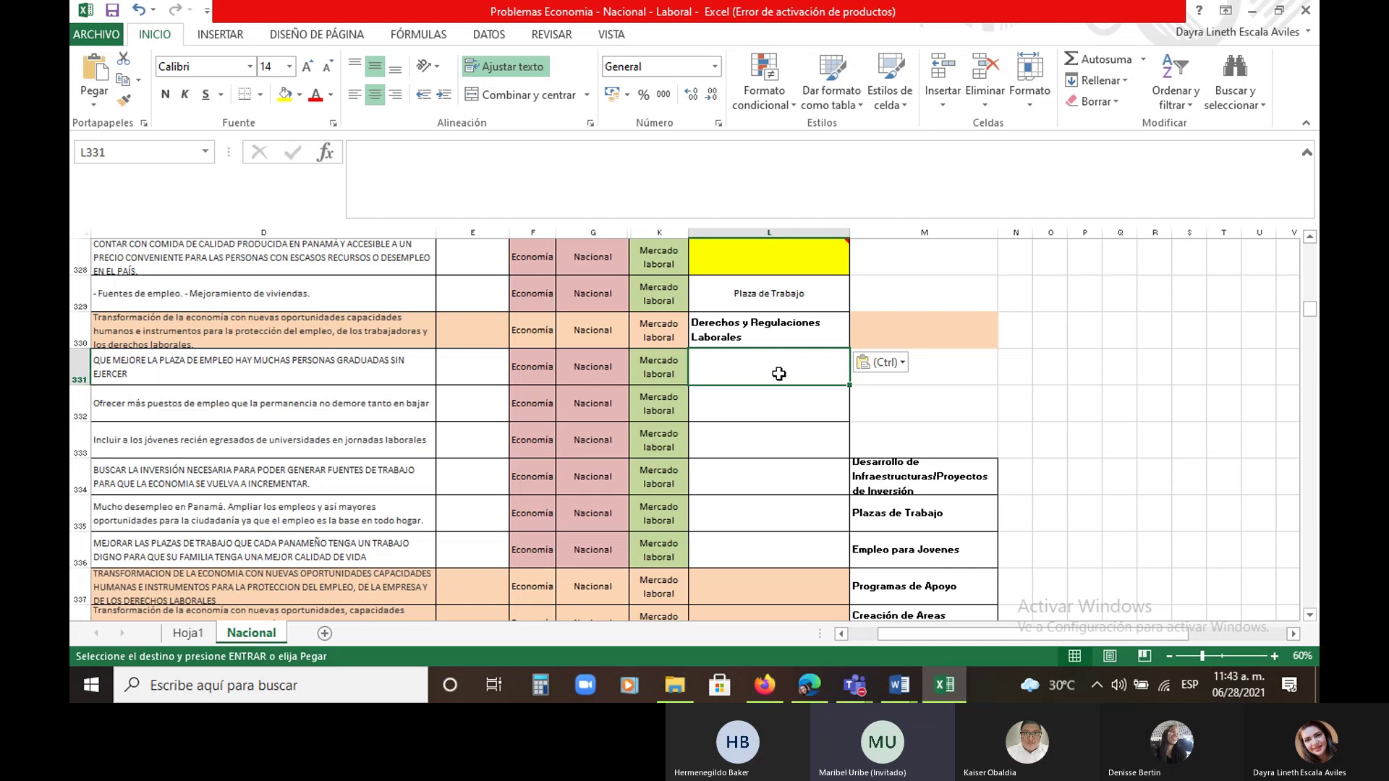
text(plaza de Trabajo)
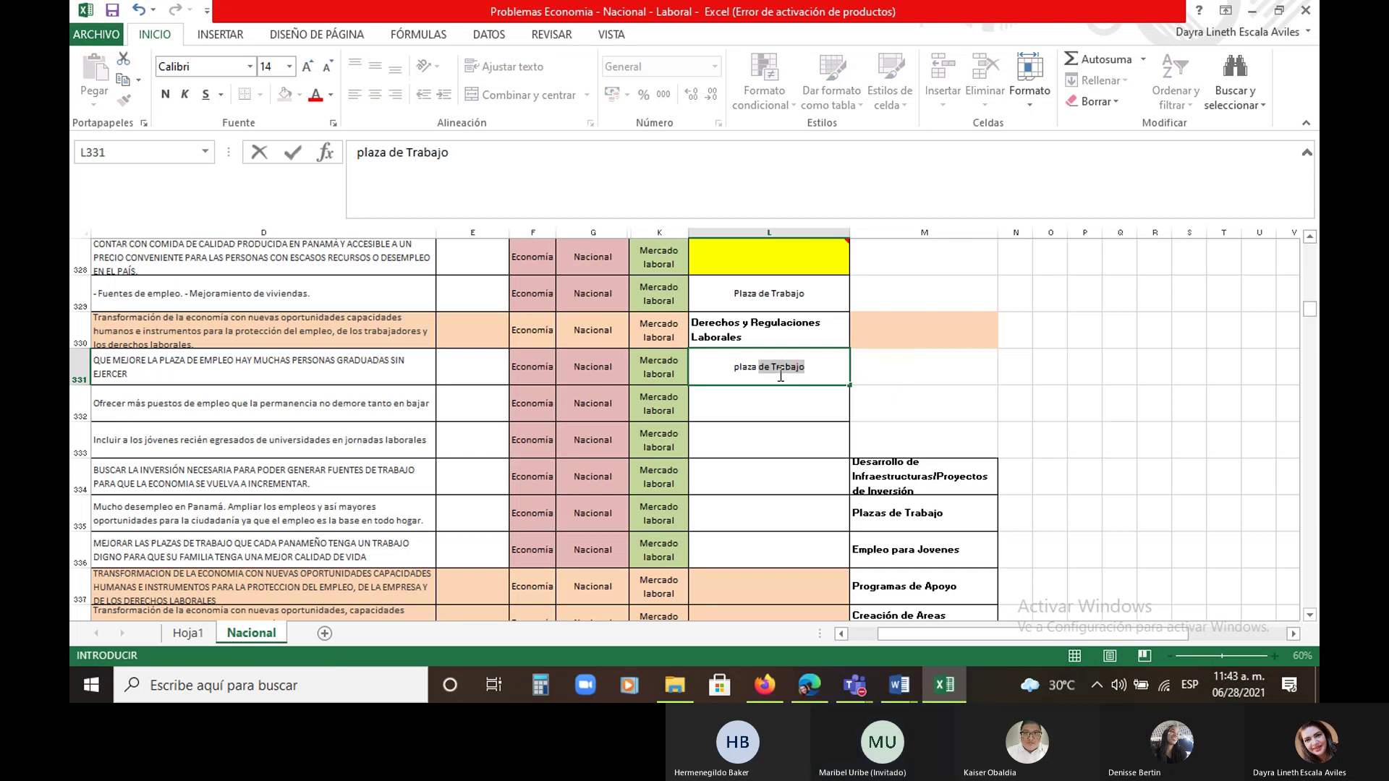
key(Return)
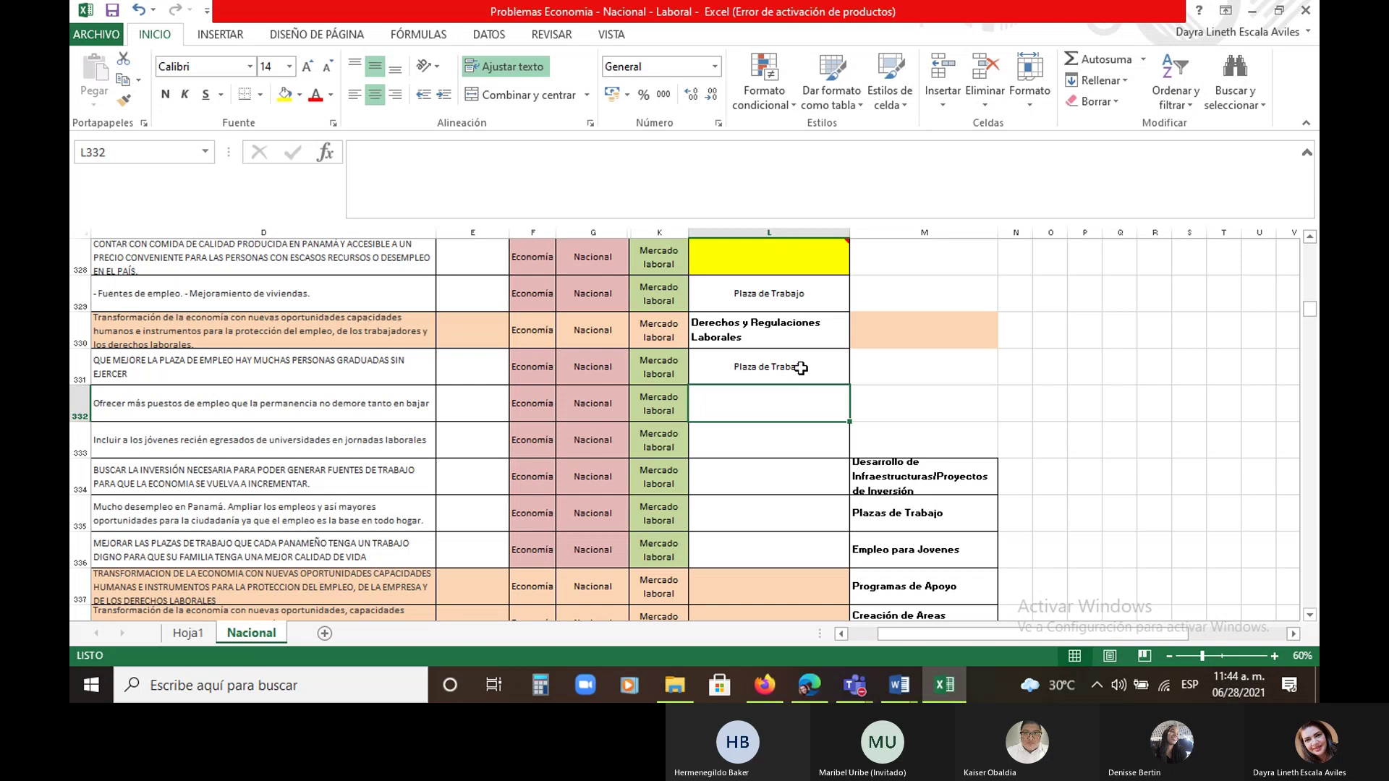
Copy Derechos y Regulaciones Laborales from L330 into L332 for the proposal on offering more jobs and quicker permanence
click(772, 332)
right_click(771, 333)
click(818, 330)
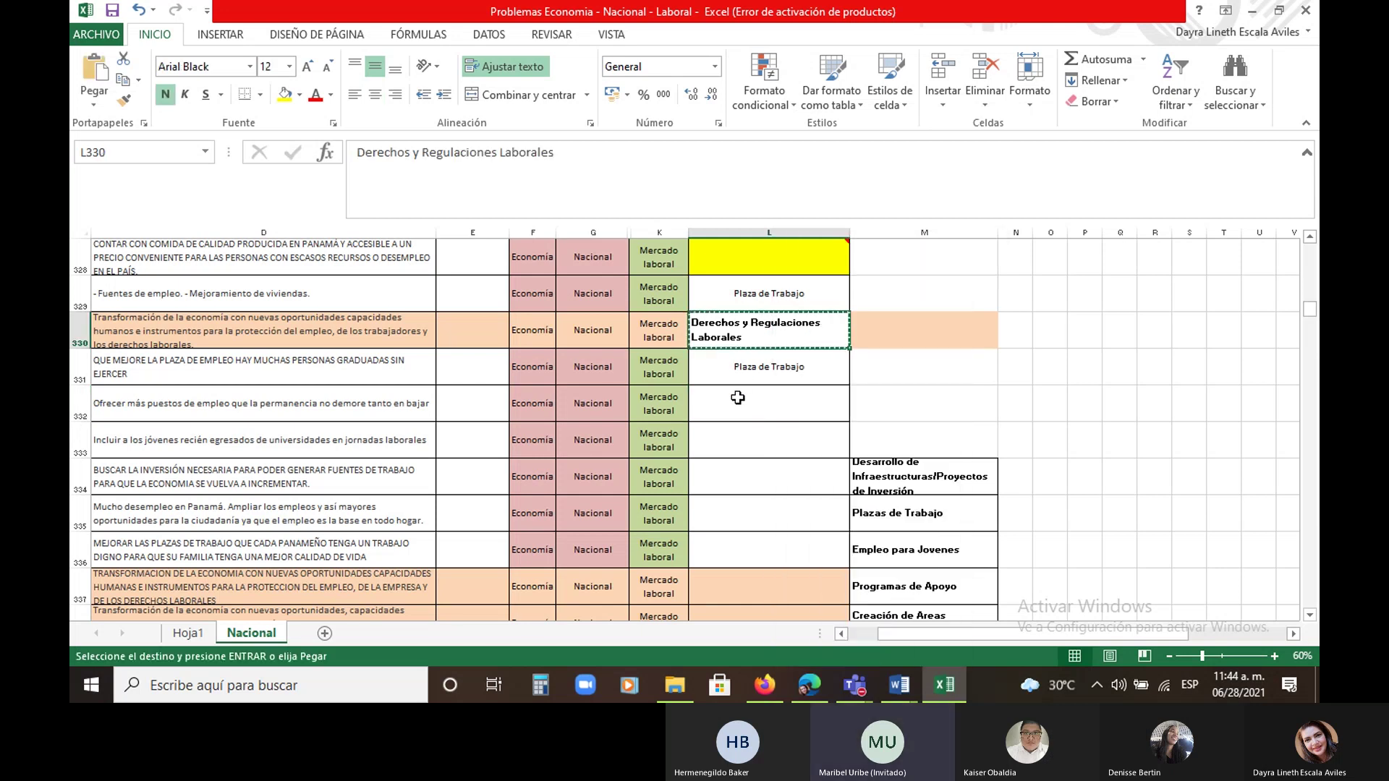
click(738, 399)
click(98, 84)
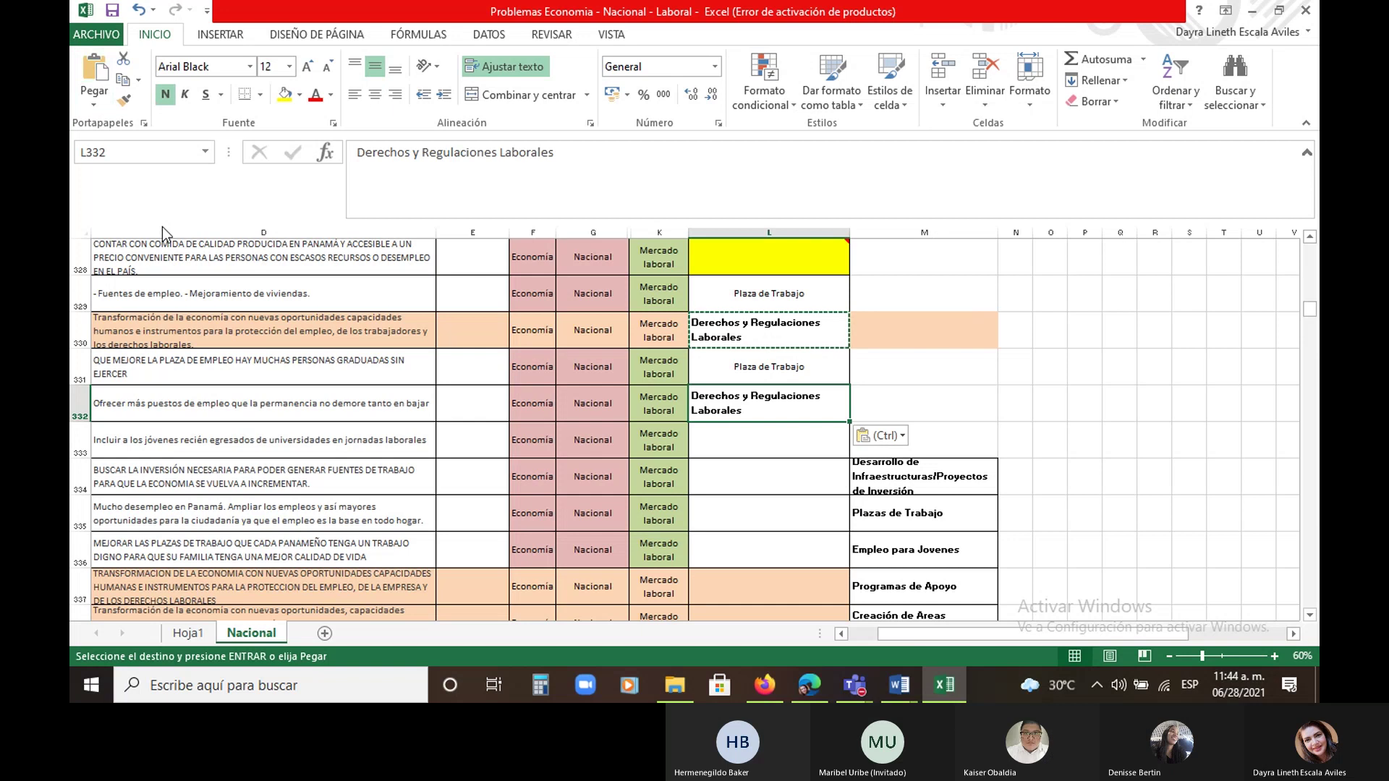
Classify the proposal in row 333 about including recent university graduates in work as Plaza de Trabajo in column L
click(763, 454)
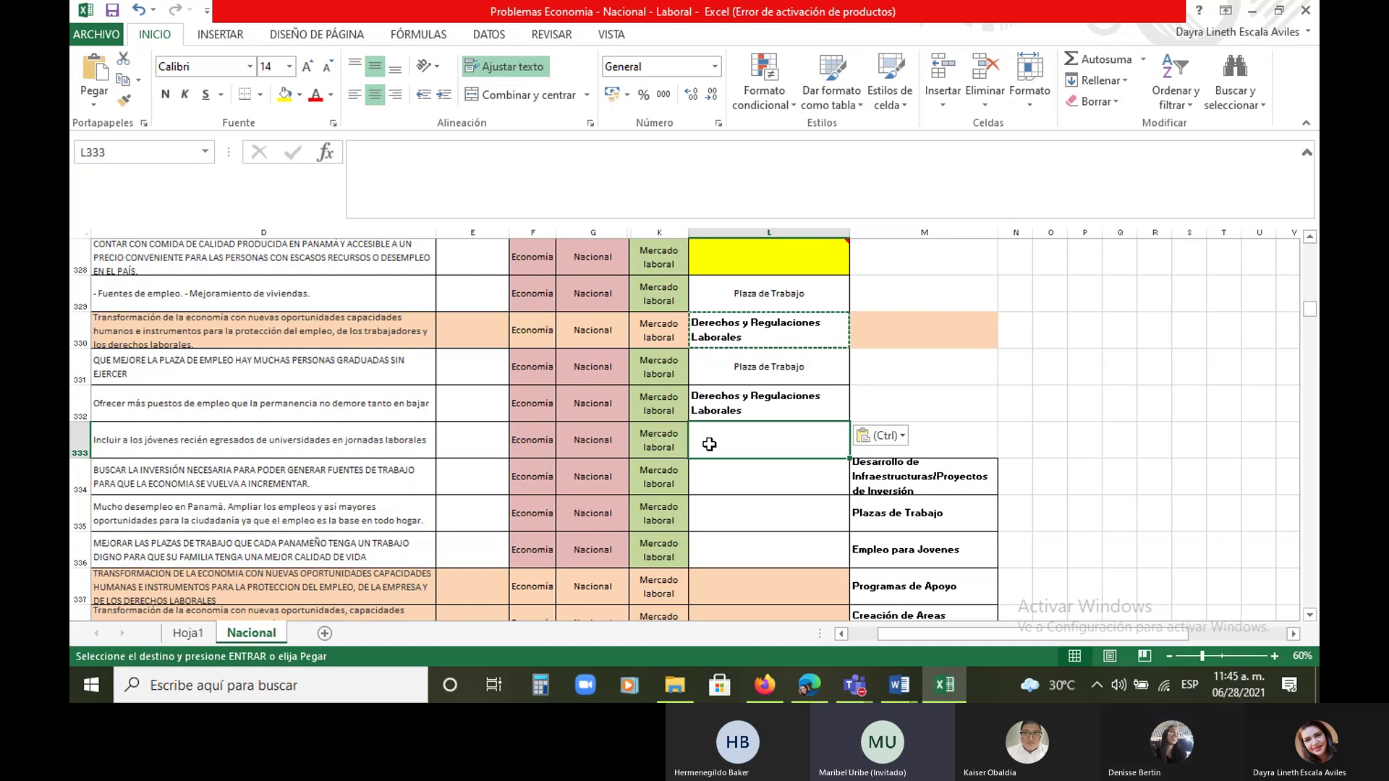
text(pla)
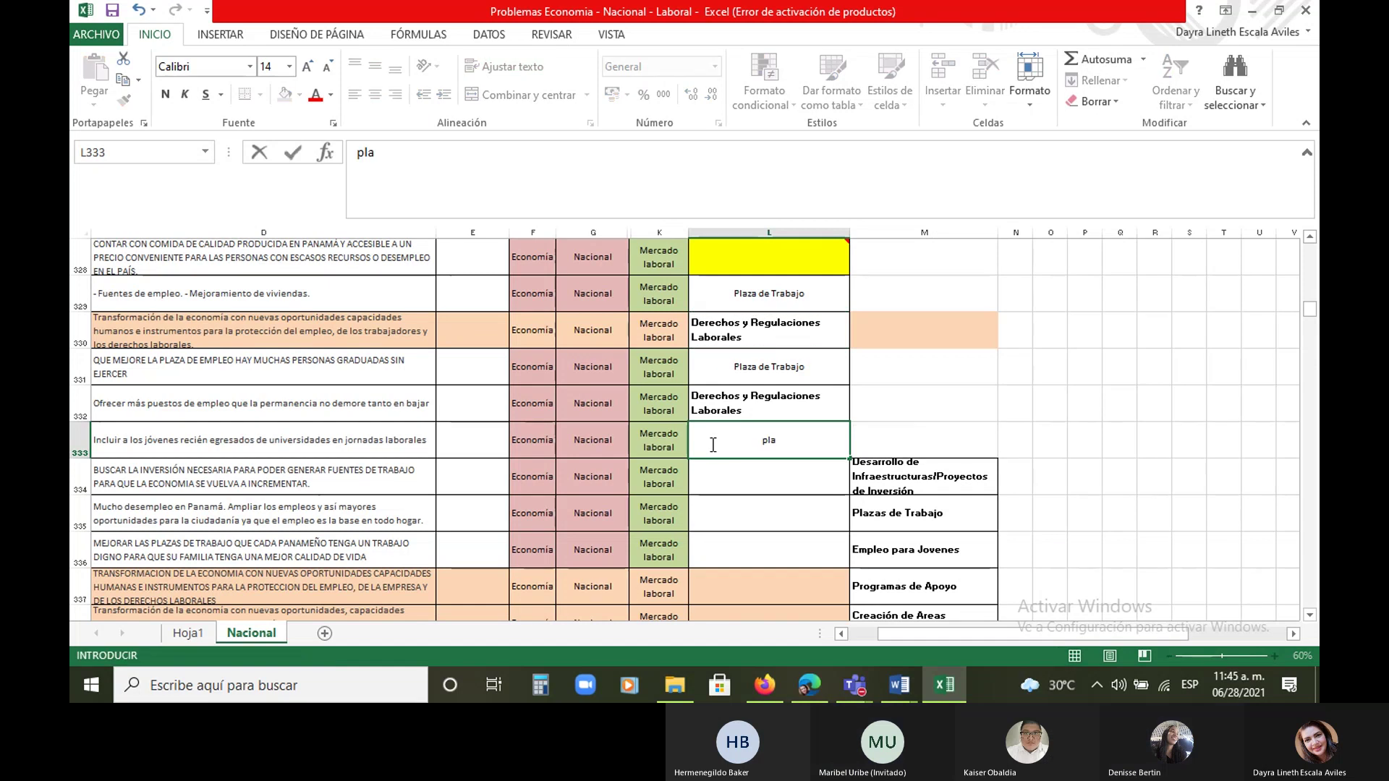
text(za de)
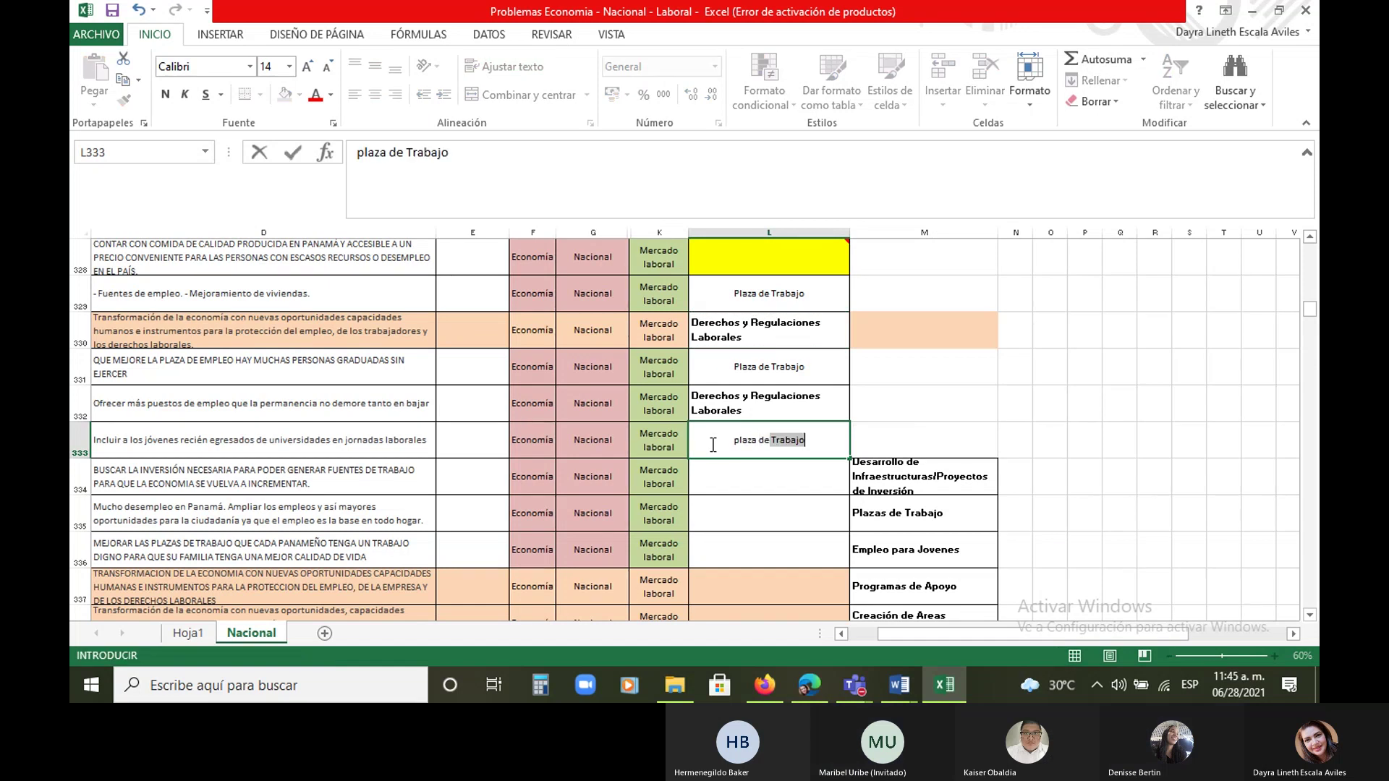
key(Return)
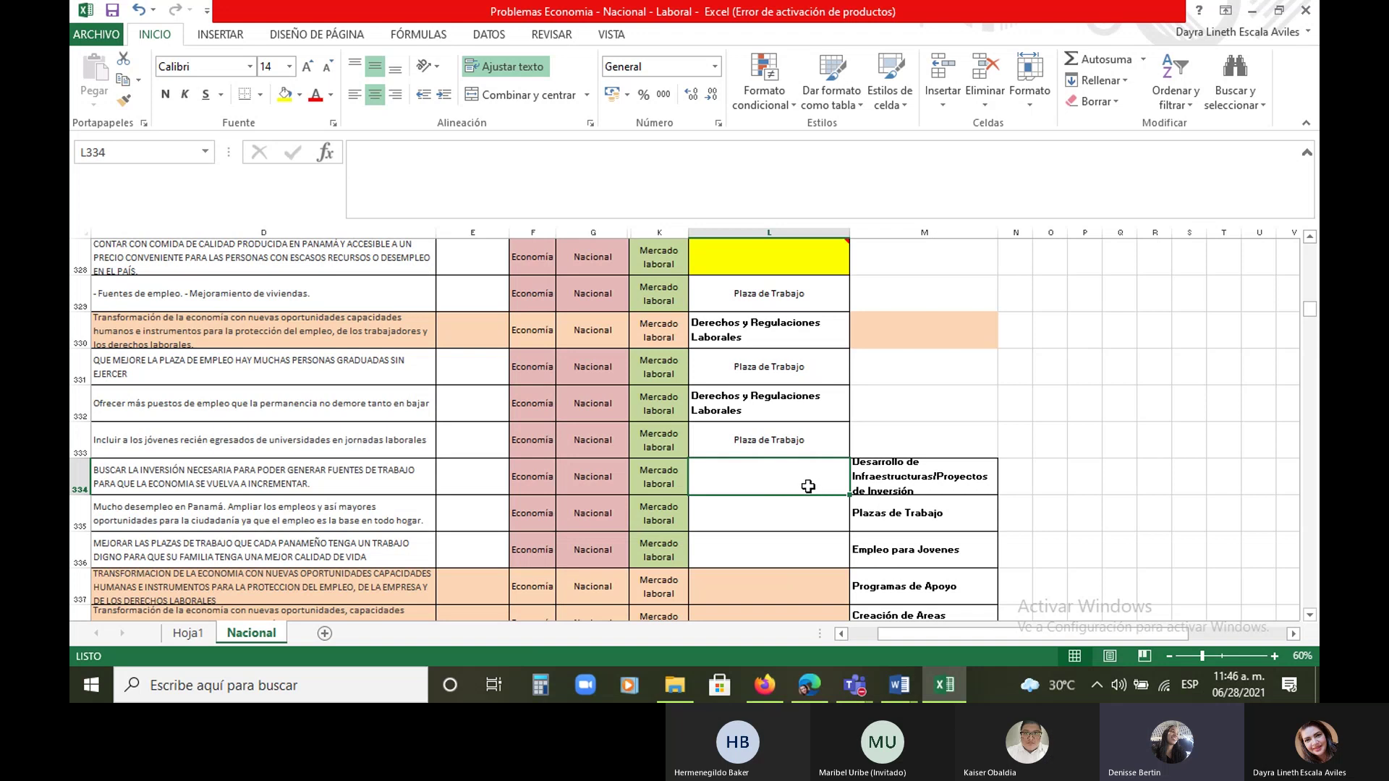
Copy Desarrollo de Infraestructuras/Proyectos de Inversión from M334 into L334 and make row 335 taller
click(764, 515)
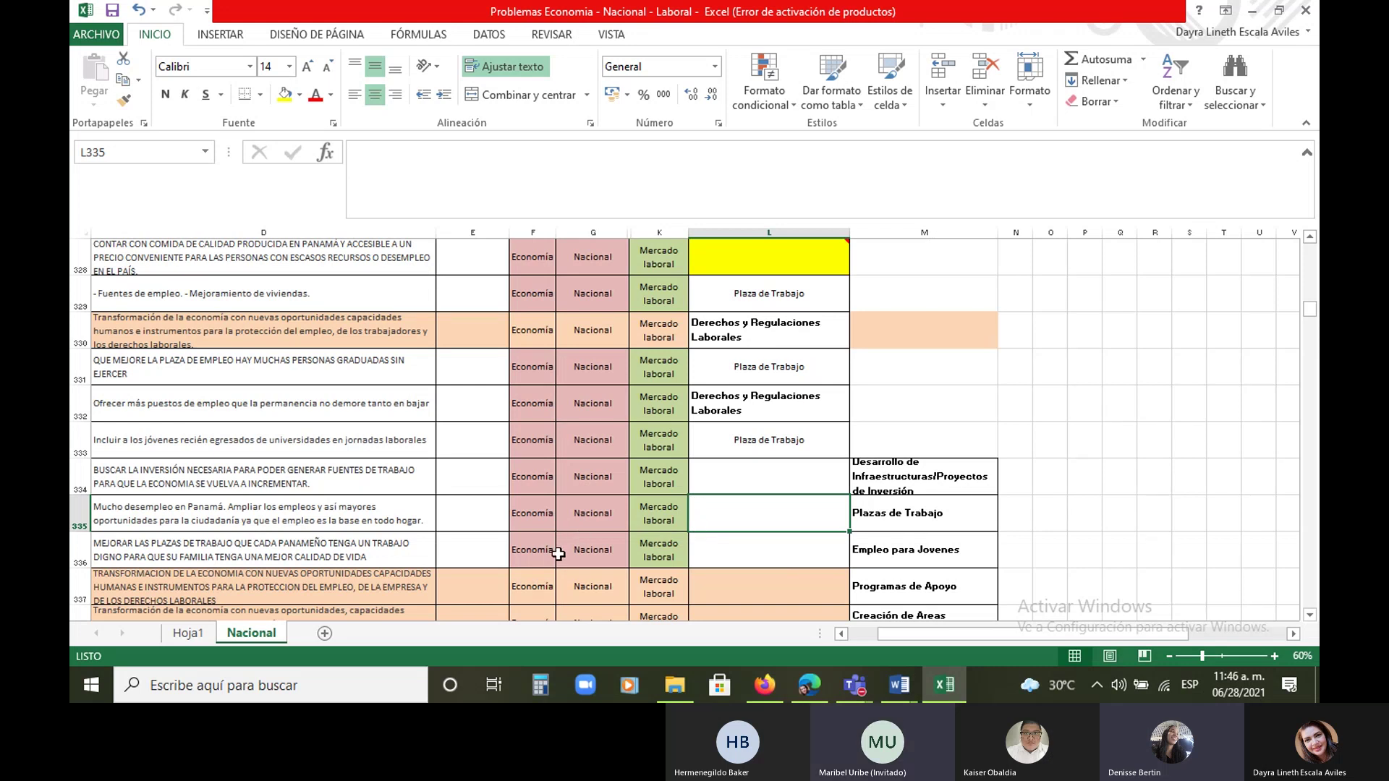
click(745, 476)
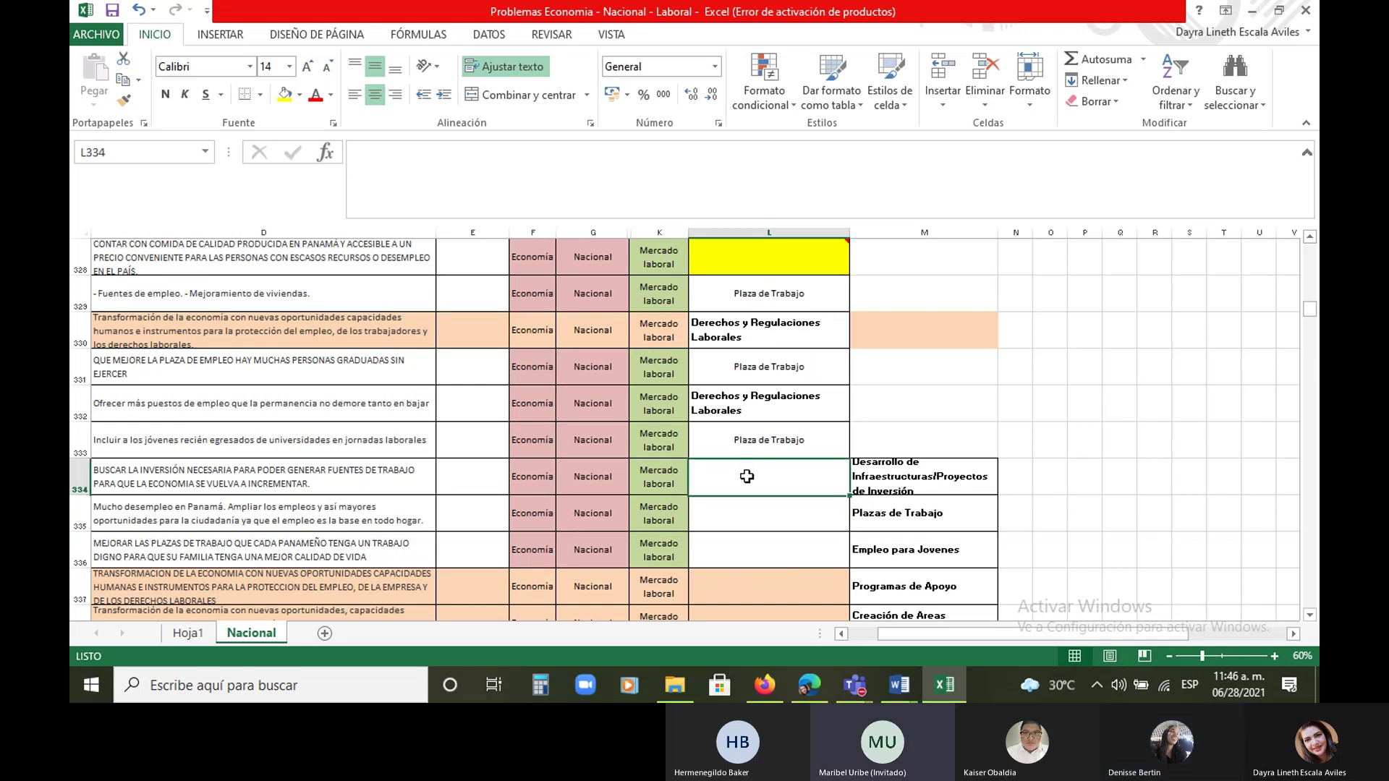
click(986, 490)
drag(997, 496, 757, 487)
click(759, 516)
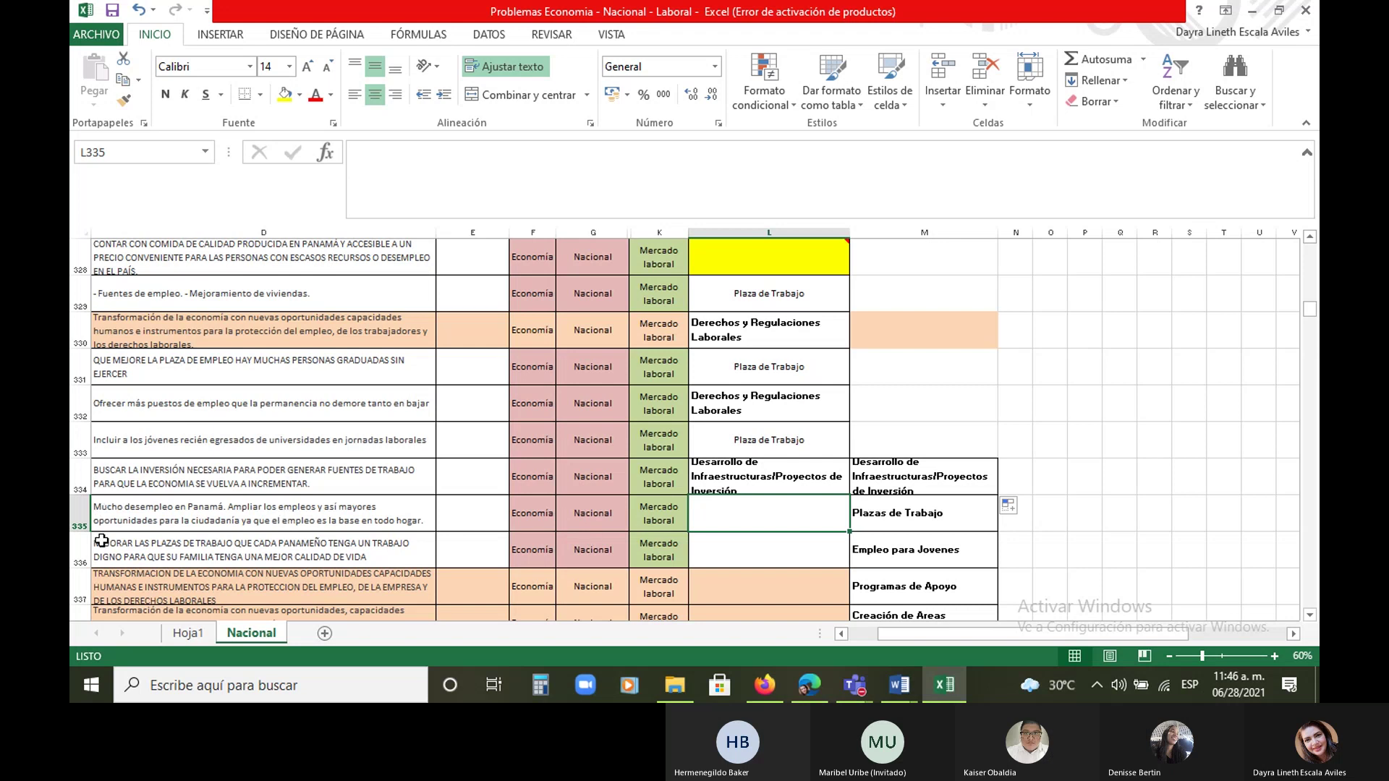
drag(83, 529, 83, 557)
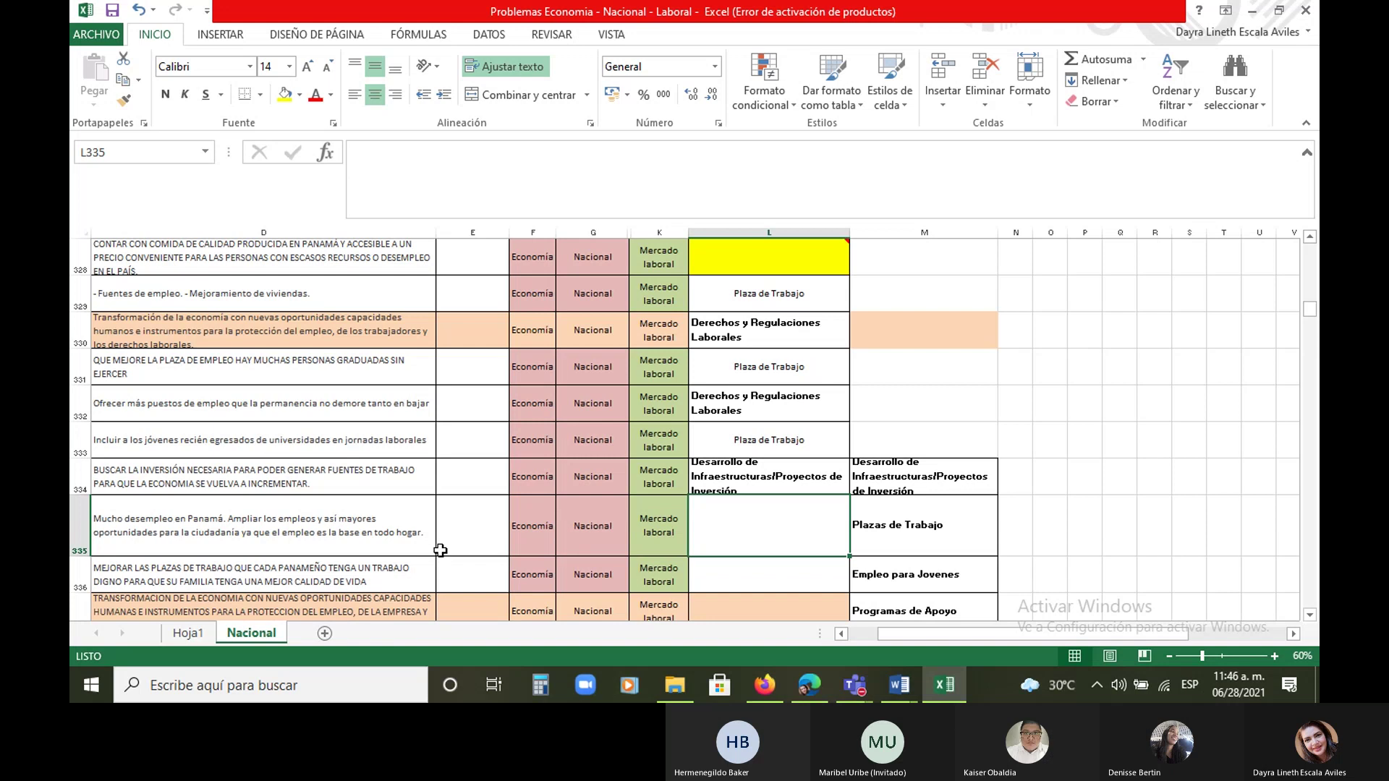
Move the reference category list from M334:M339 to start at M340
click(1308, 607)
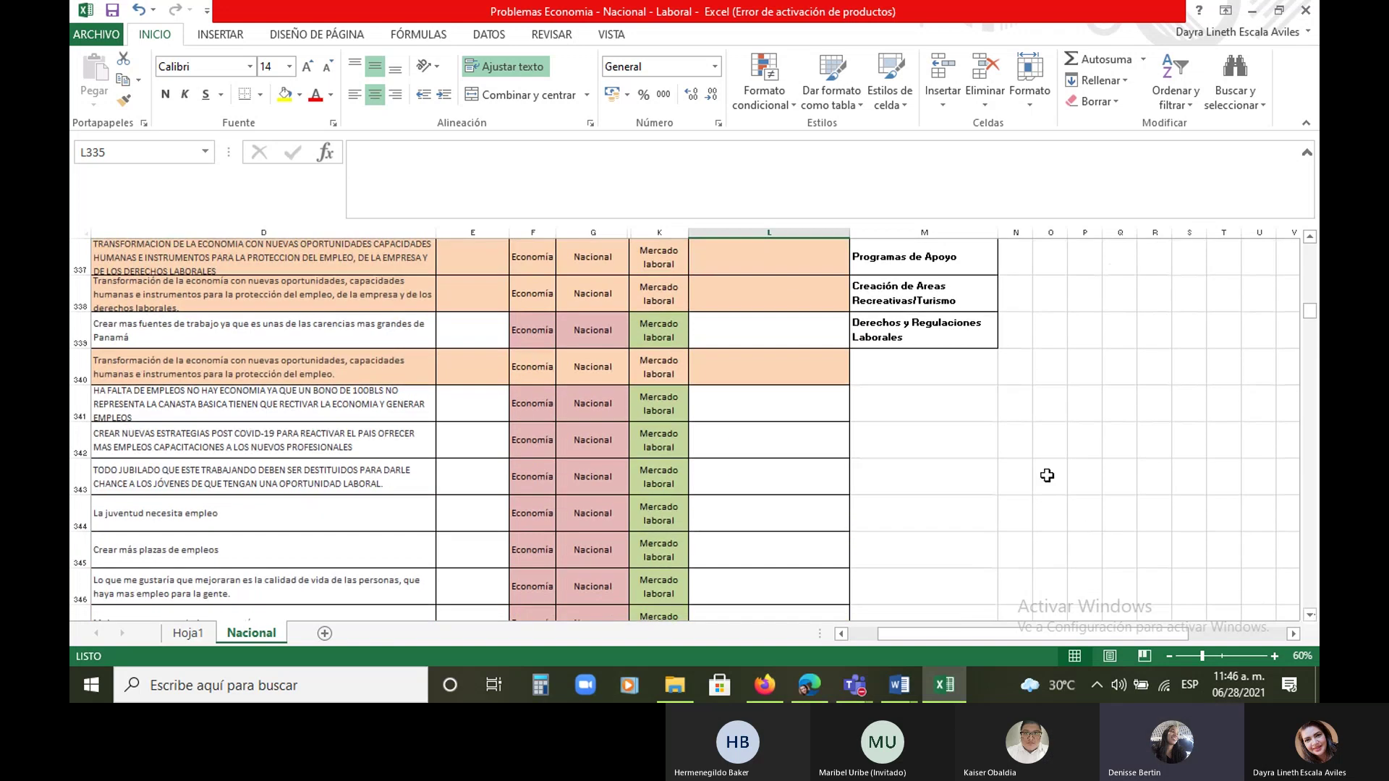
scroll(915, 275, up, 3)
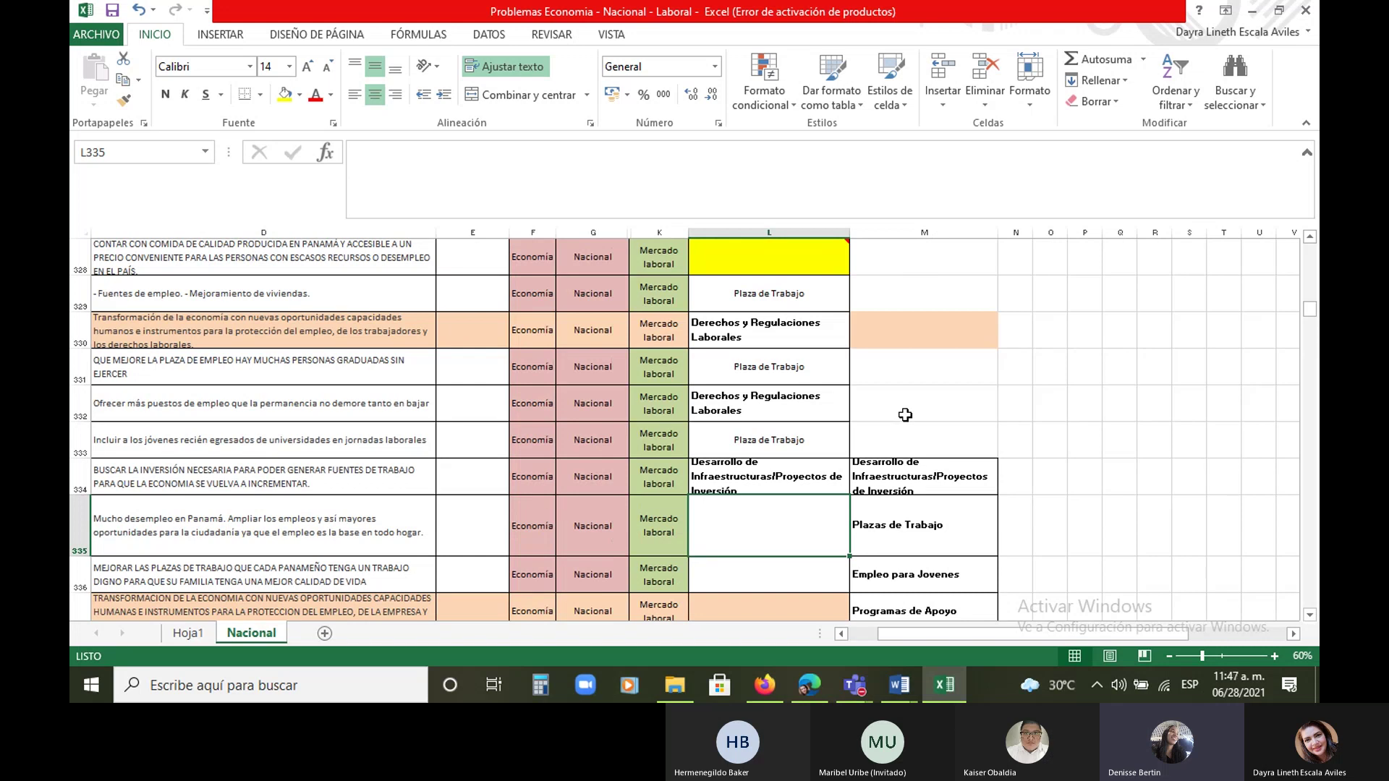
scroll(905, 415, down, 1)
drag(908, 362, 903, 581)
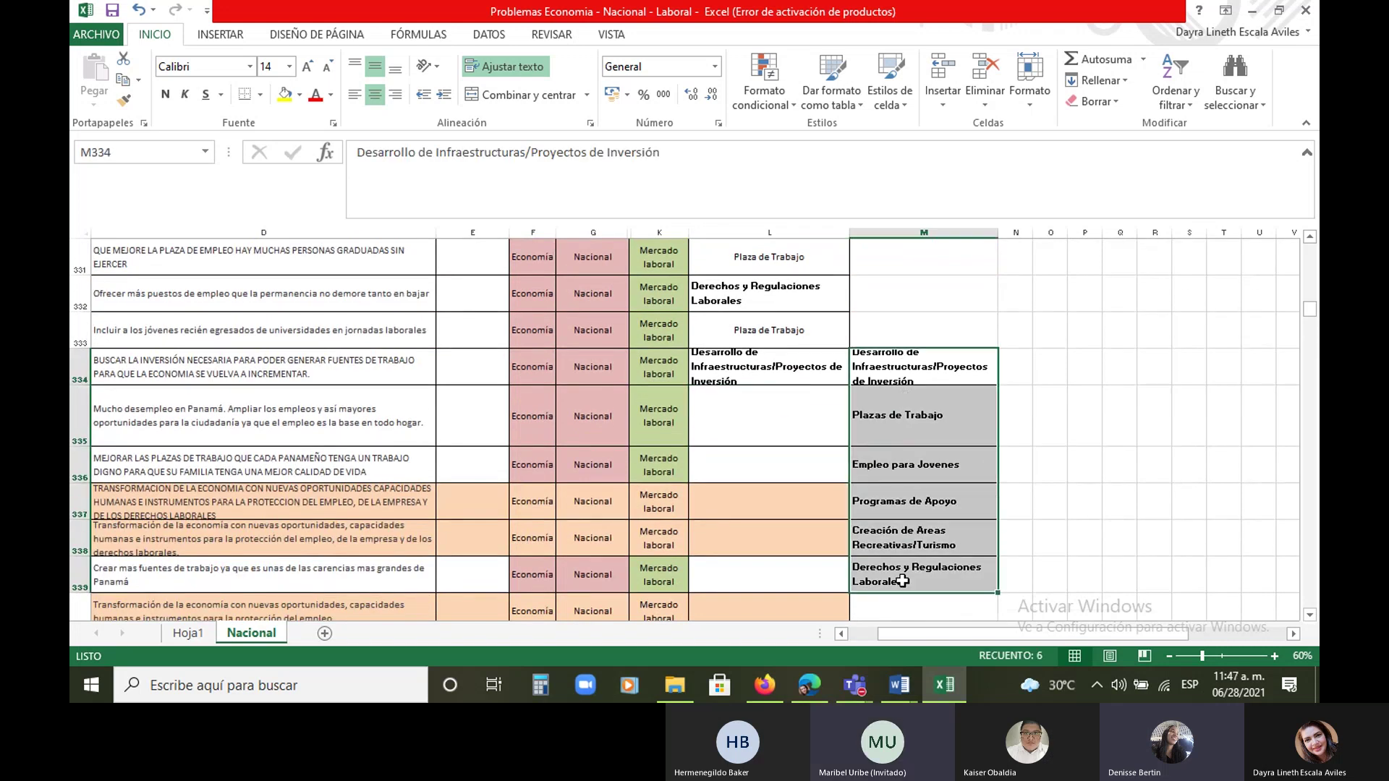
right_click(903, 581)
click(962, 223)
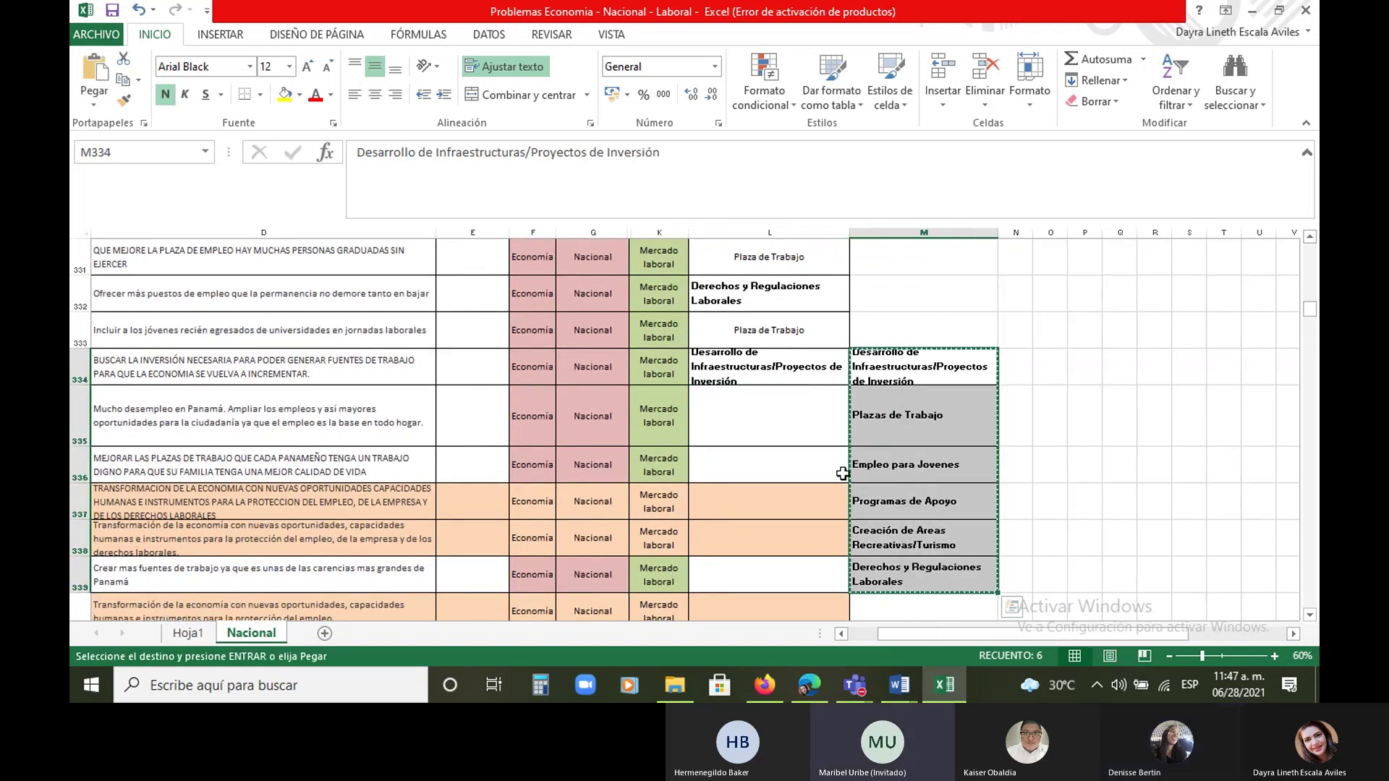
scroll(843, 474, down, 2)
click(915, 369)
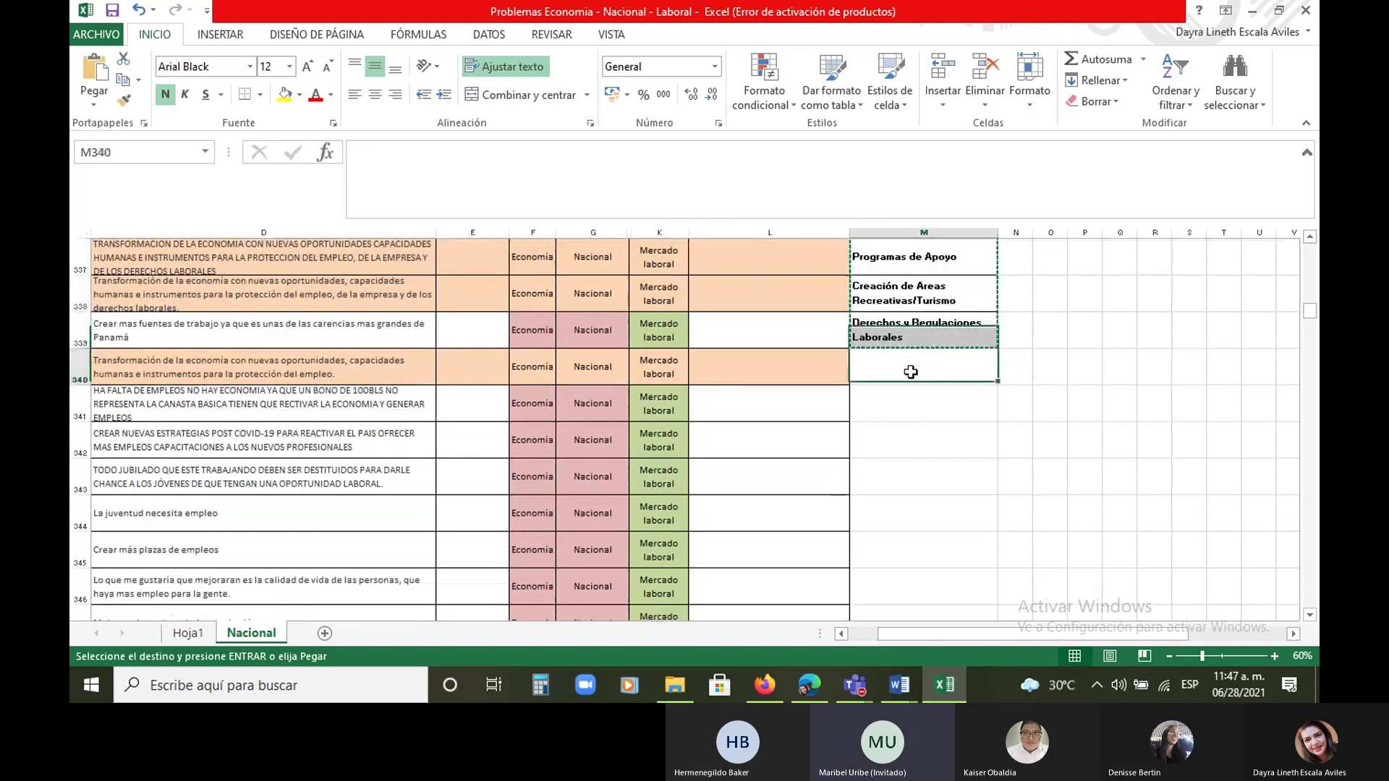
click(102, 67)
Enter Programas de Apoyo in L335 for the proposal about high unemployment in Panamá and expanding jobs
click(747, 331)
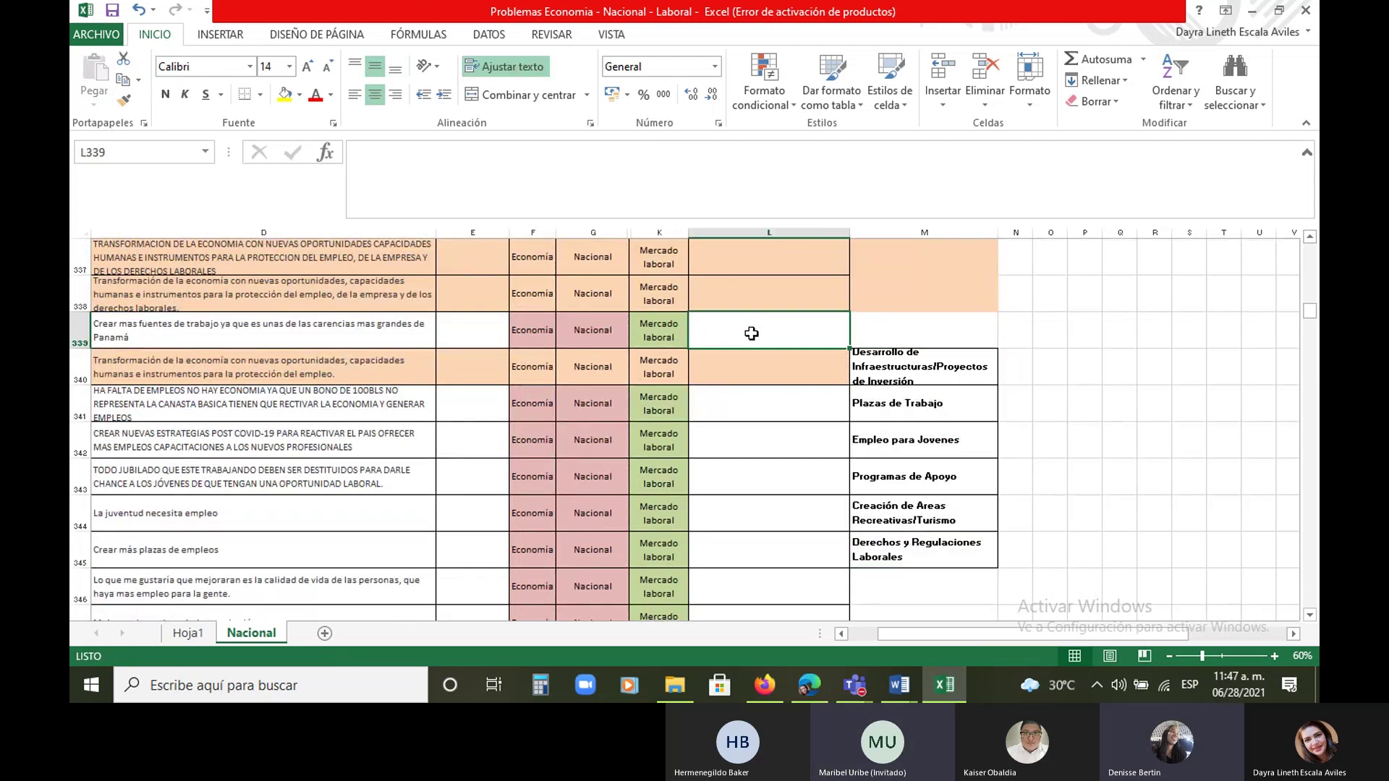
scroll(751, 329, up, 1)
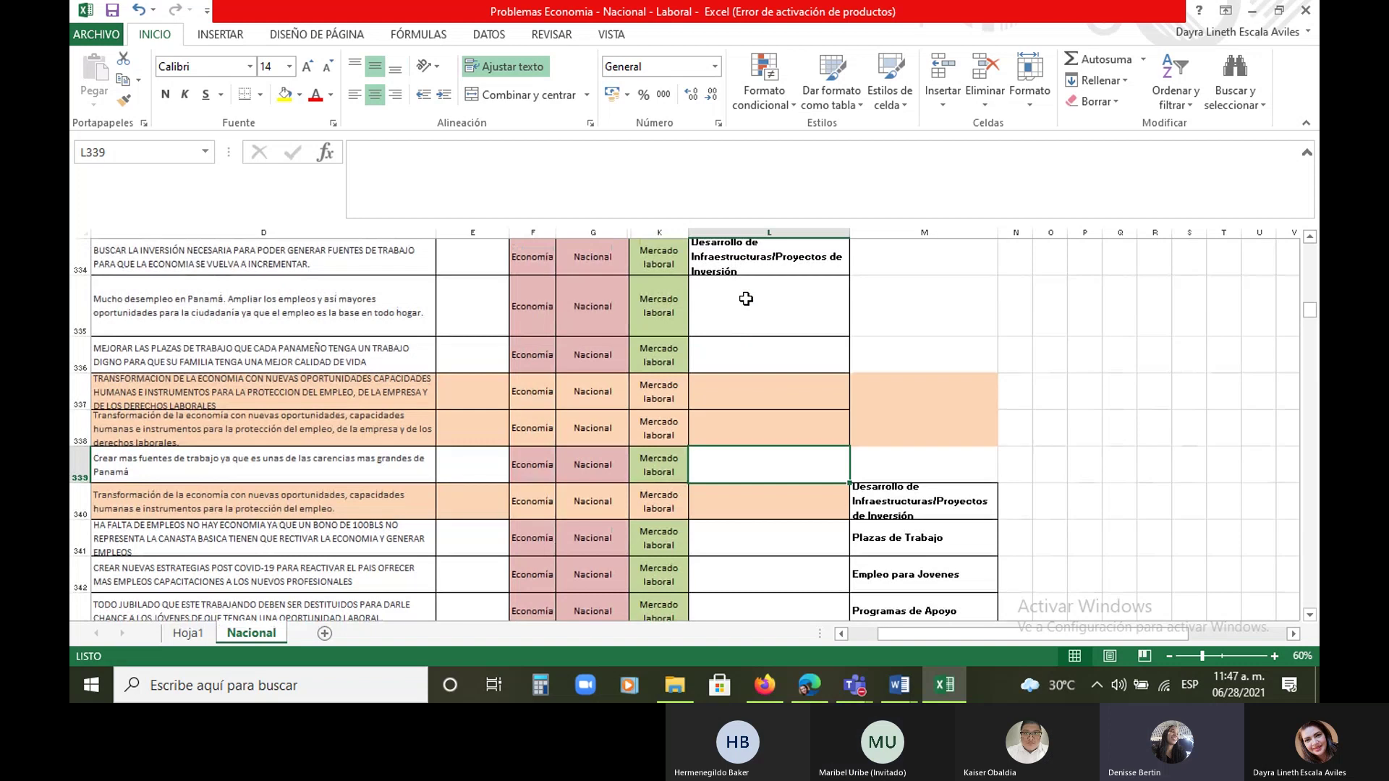
click(749, 330)
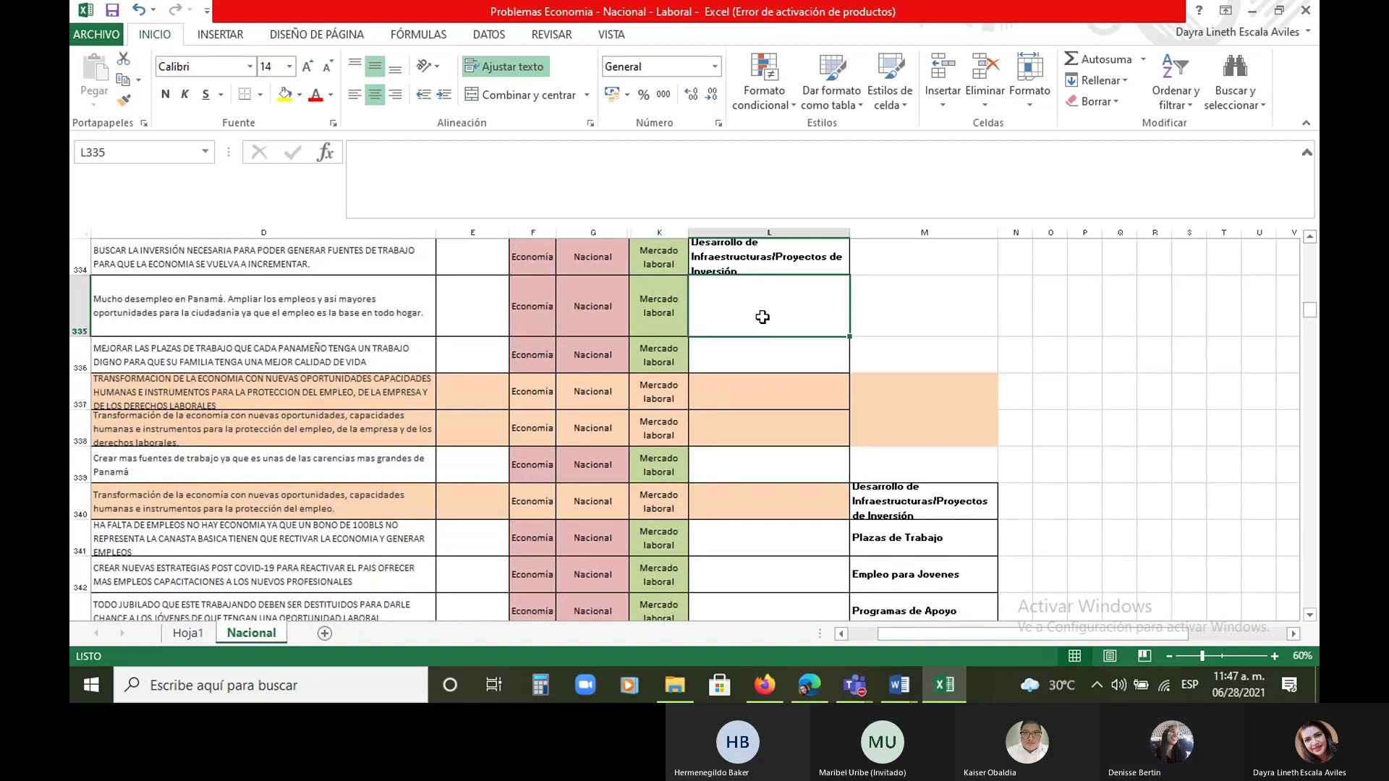
text(programas de Apoyo)
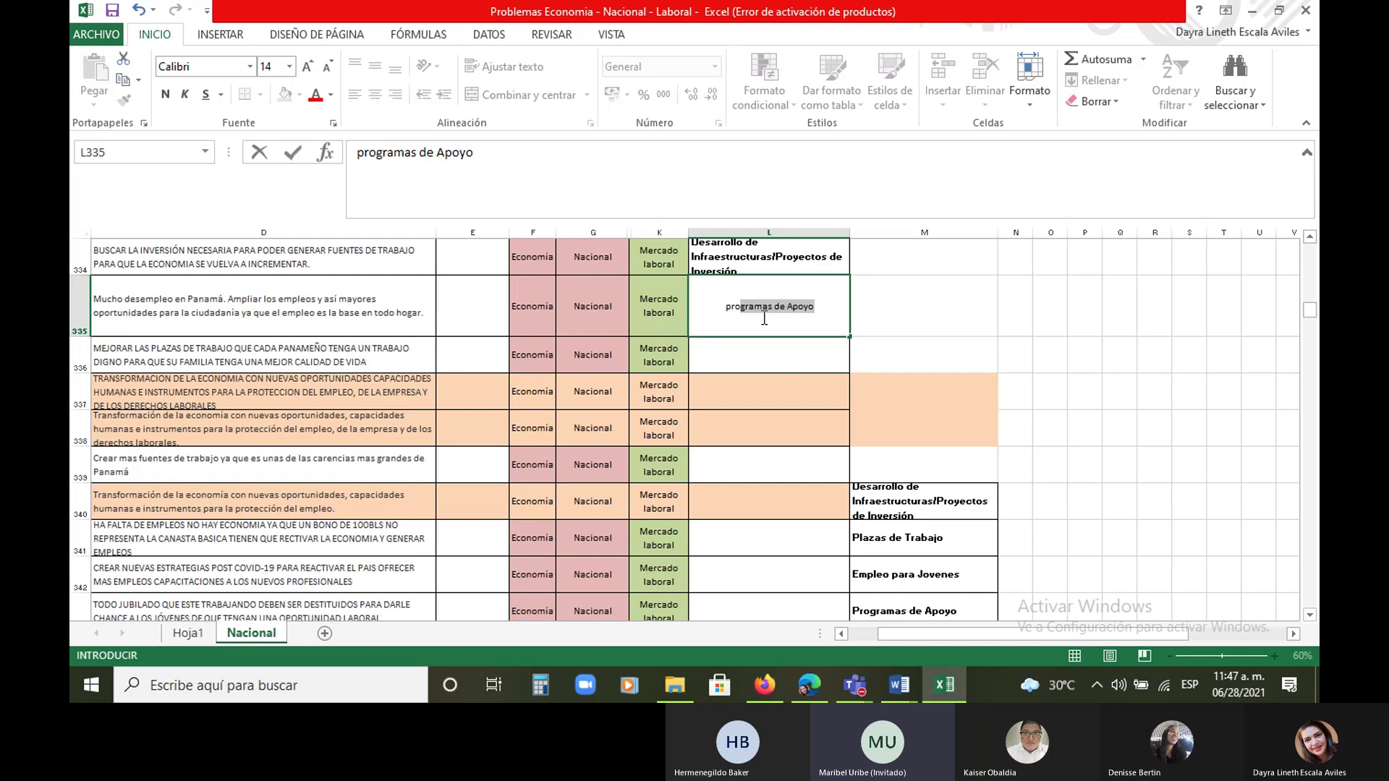
key(Return)
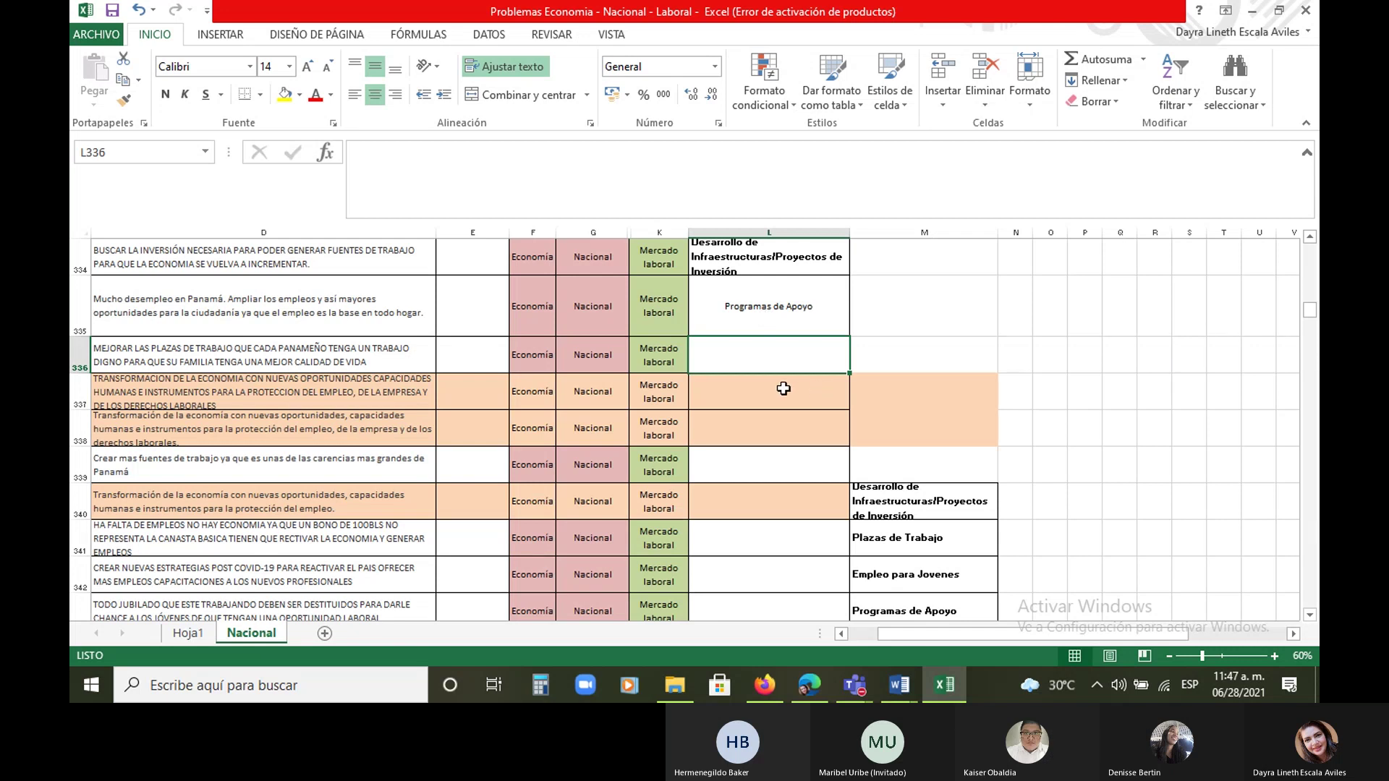
Classify the row 336 proposal about improving jobs so every Panamanian has decent work as Plaza de Trabajo in column L
scroll(784, 389, up, 1)
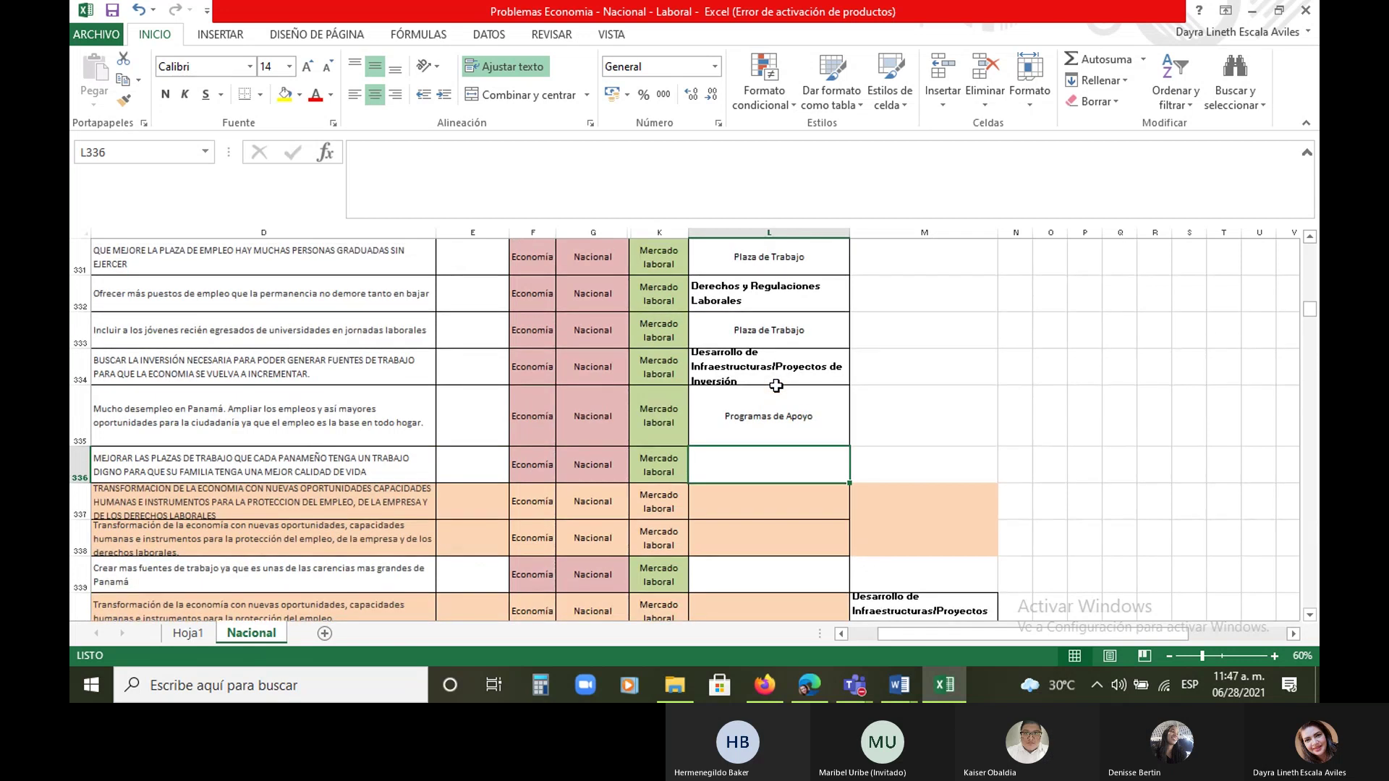
scroll(810, 459, up, 2)
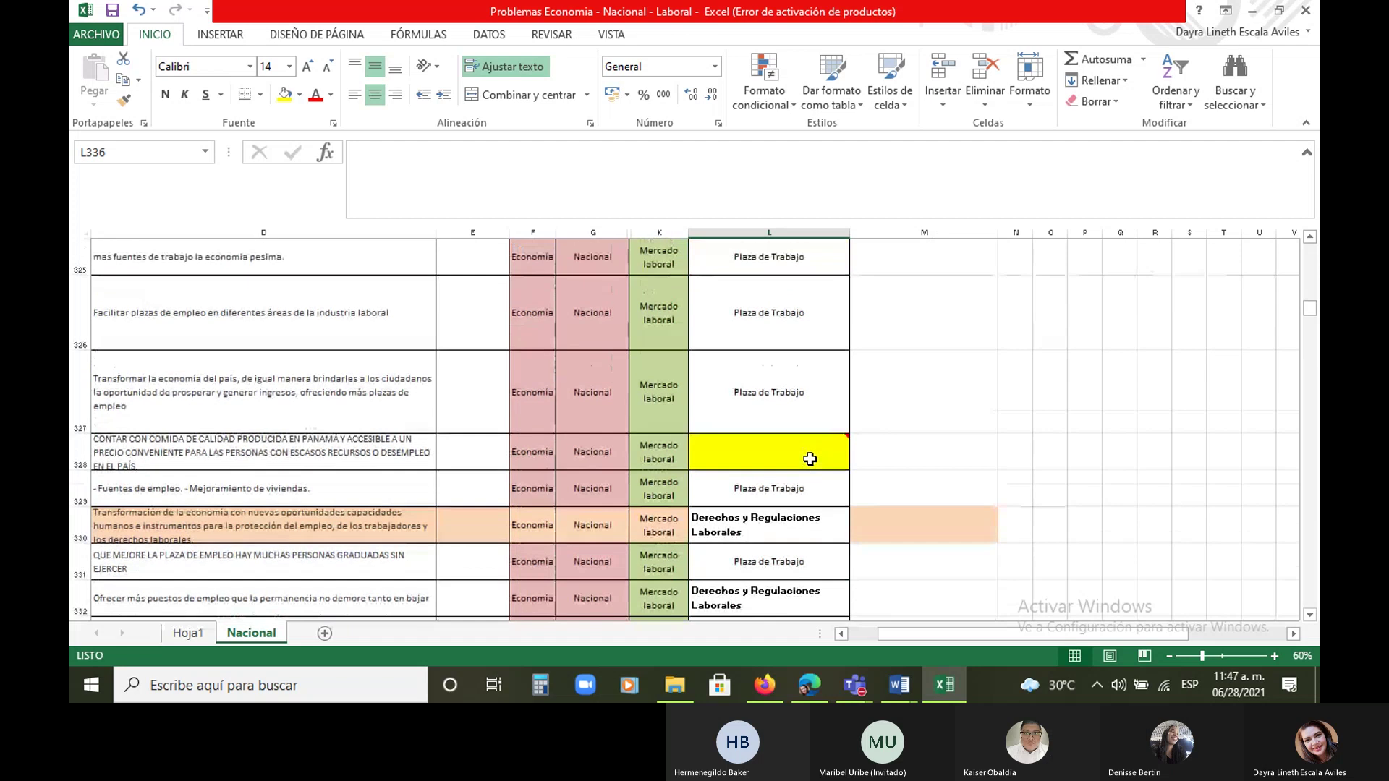
scroll(810, 459, down, 3)
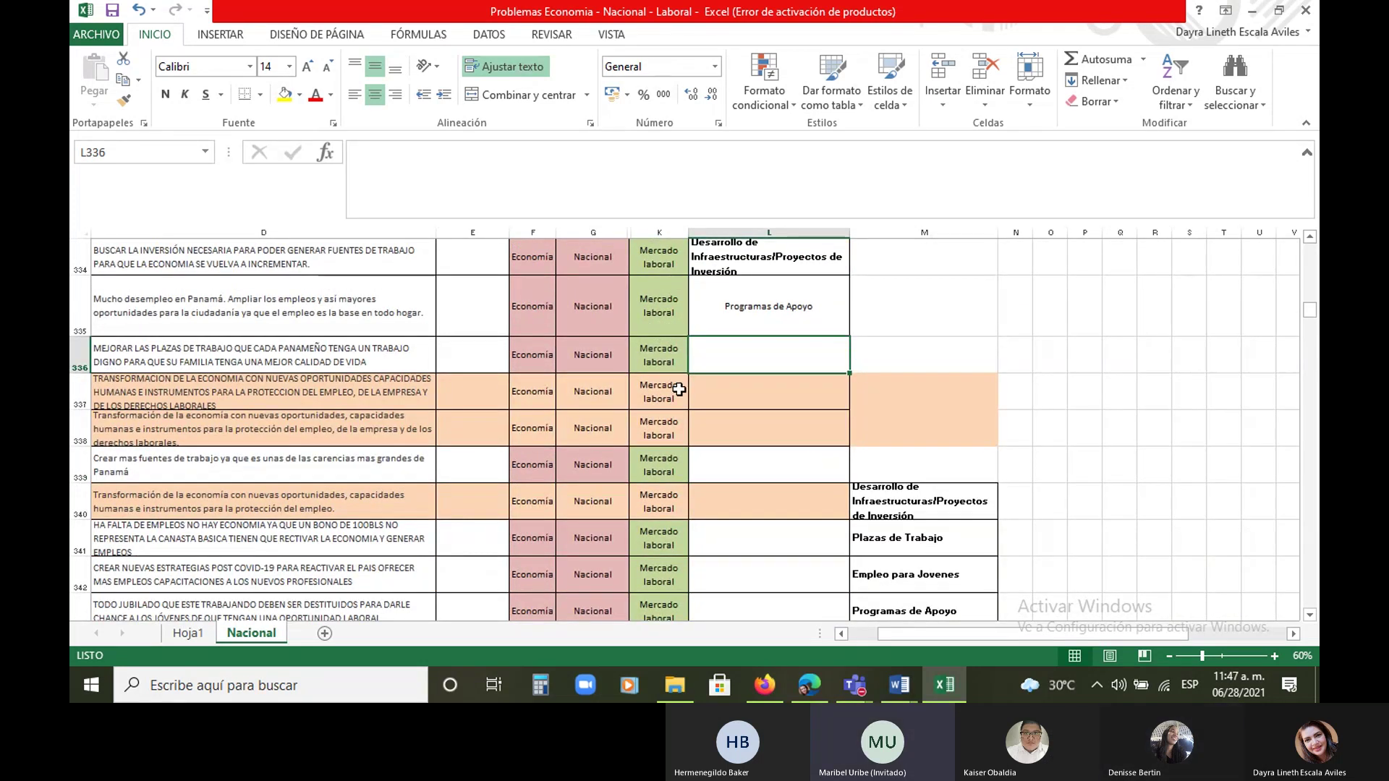
text(pla)
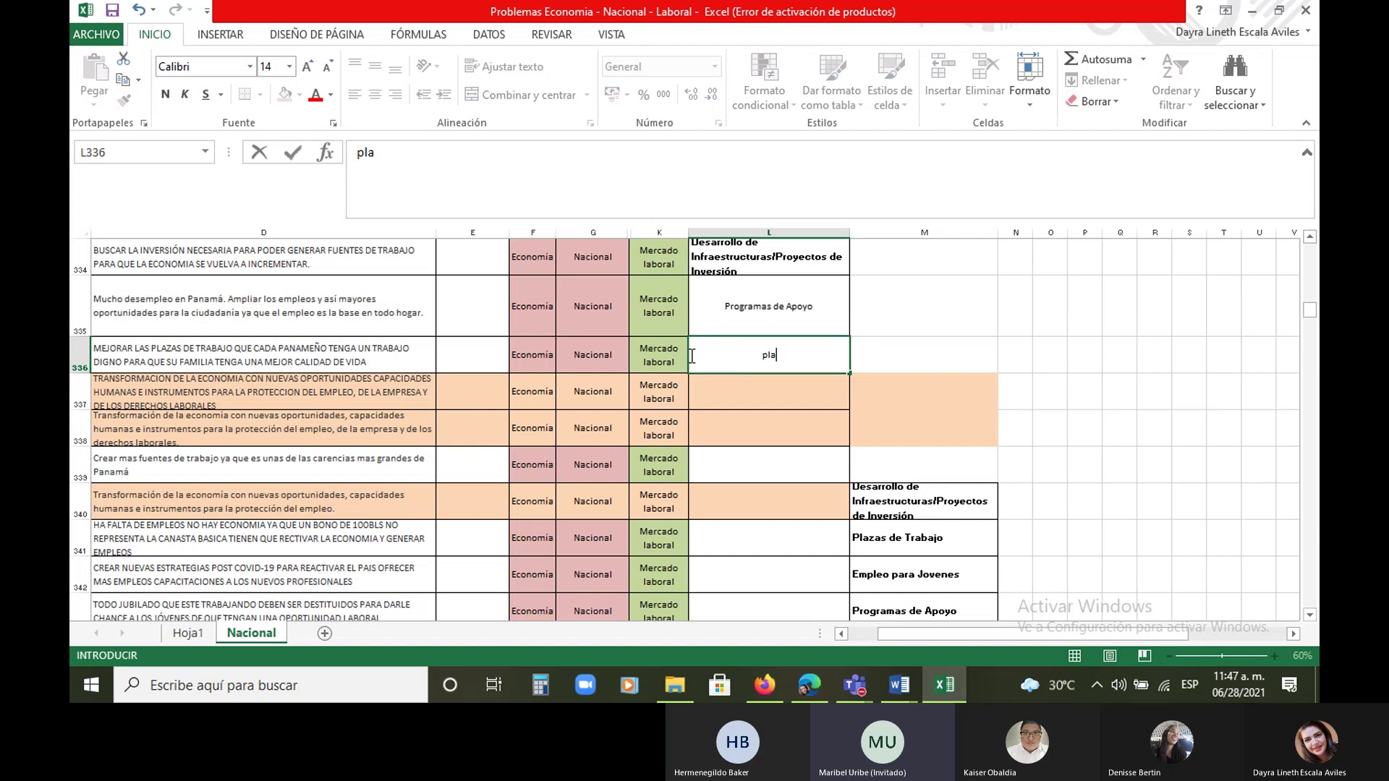
text(za d)
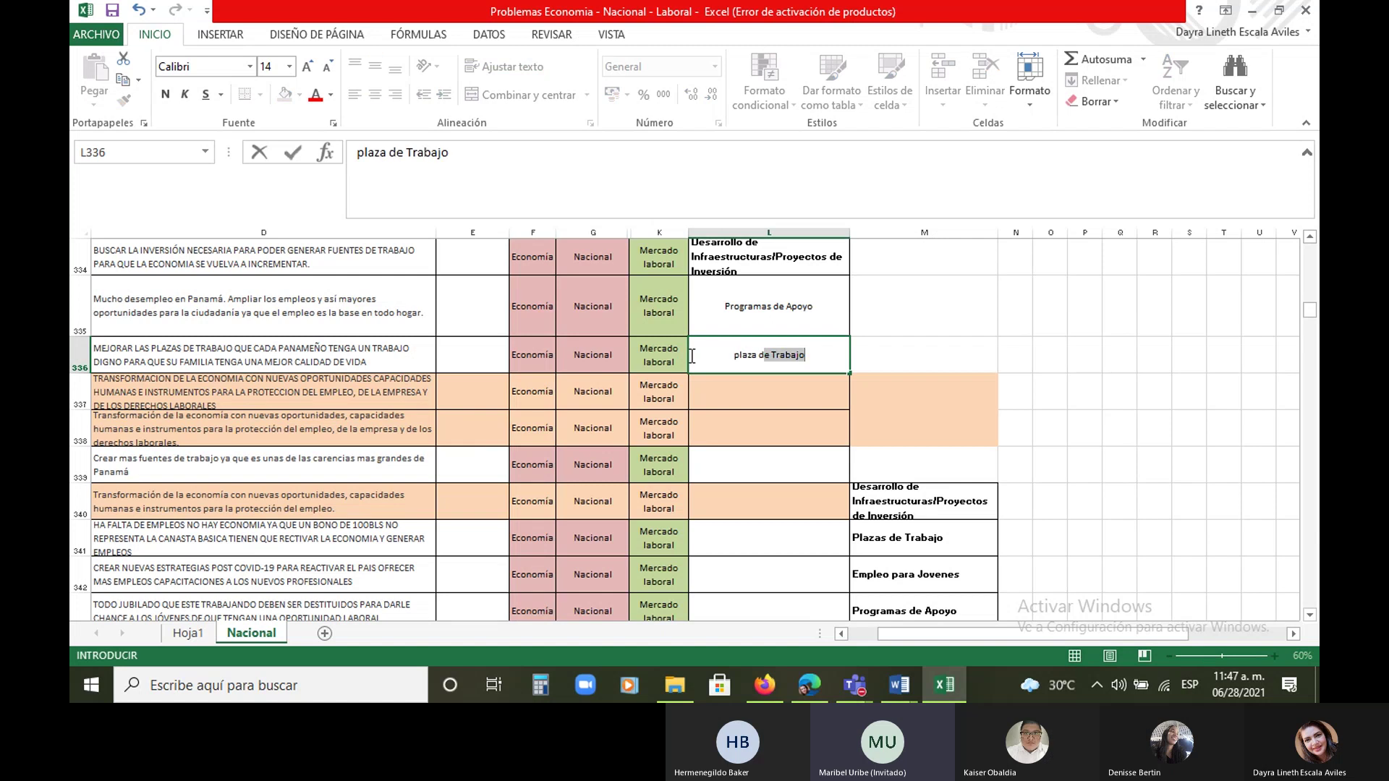
key(Return)
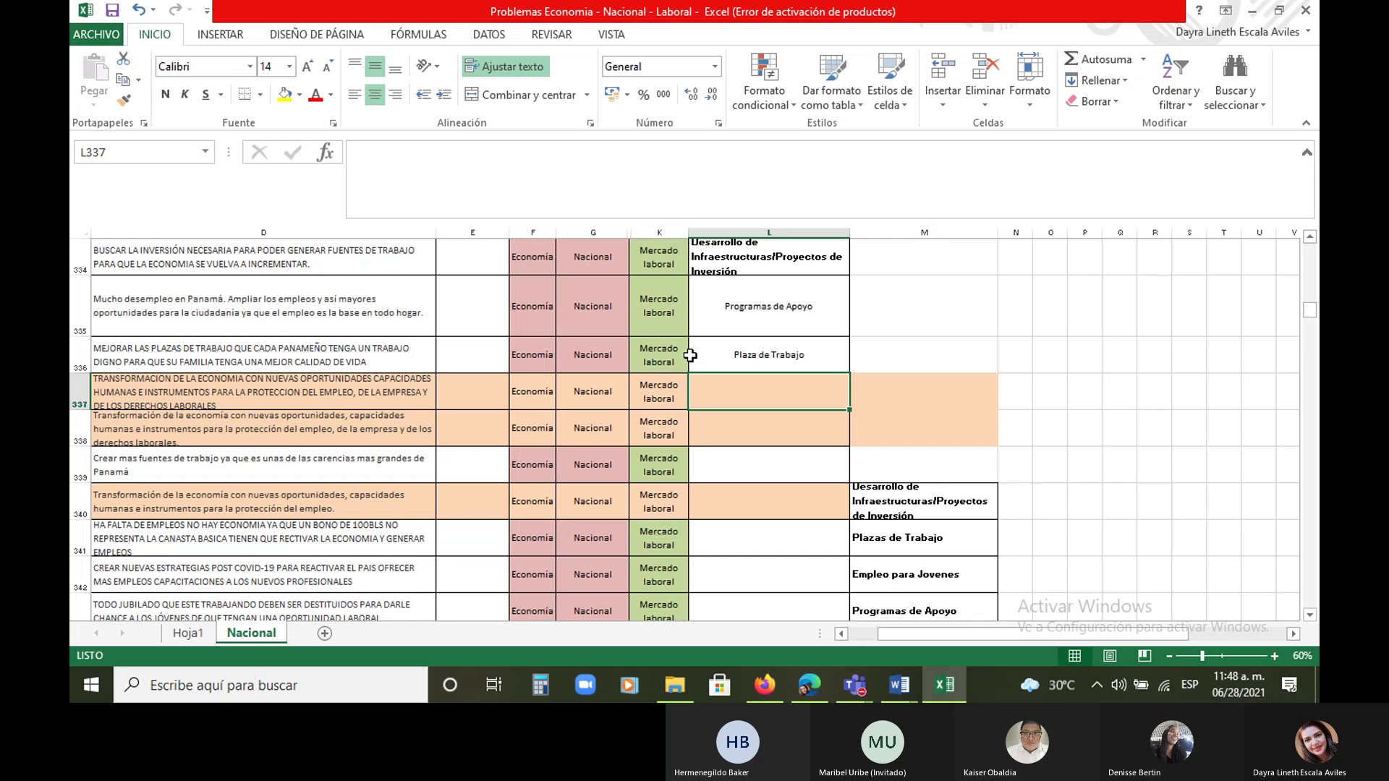
Enter Derechos y Regulaciones Laborales in L337 and L338 for the two proposals on transforming the economy and protecting labour rights
text(dere)
key(Return)
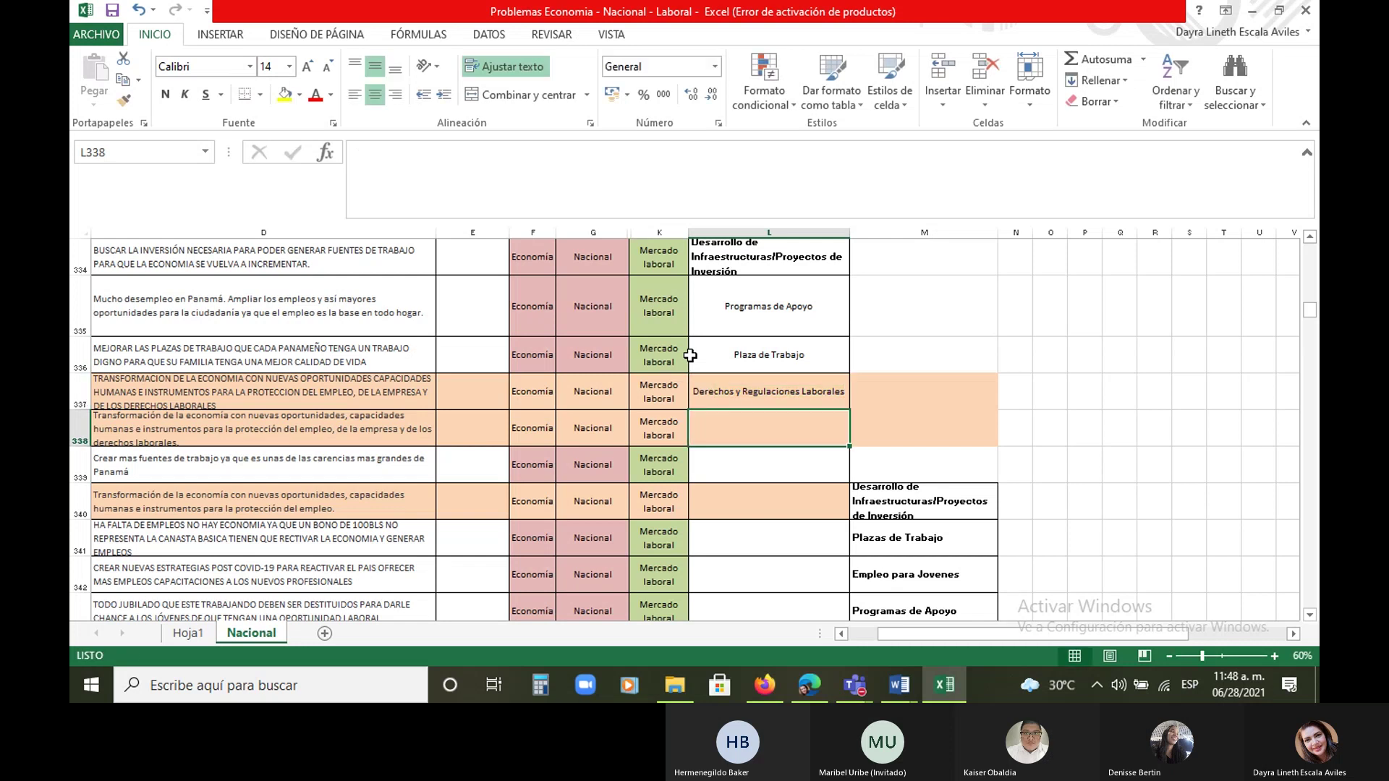
text(dere)
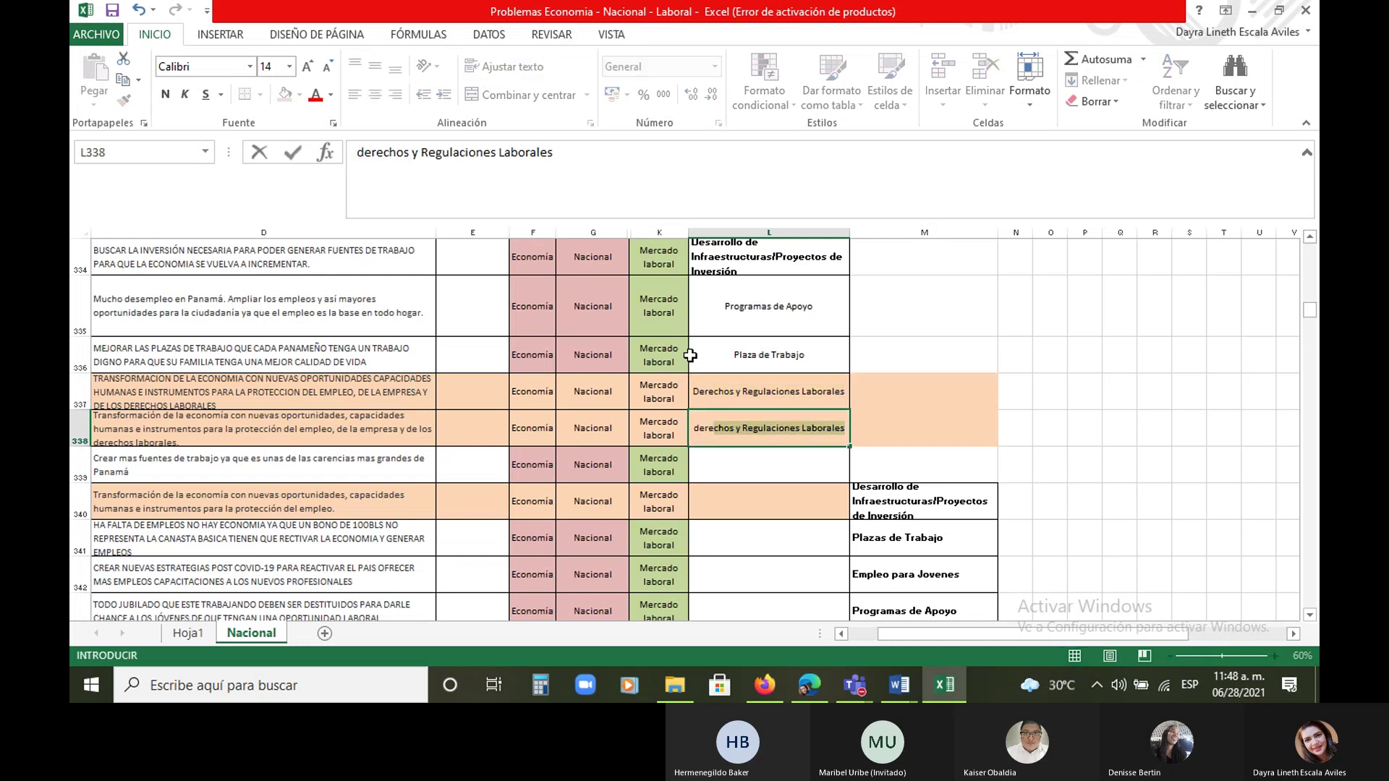
key(Return)
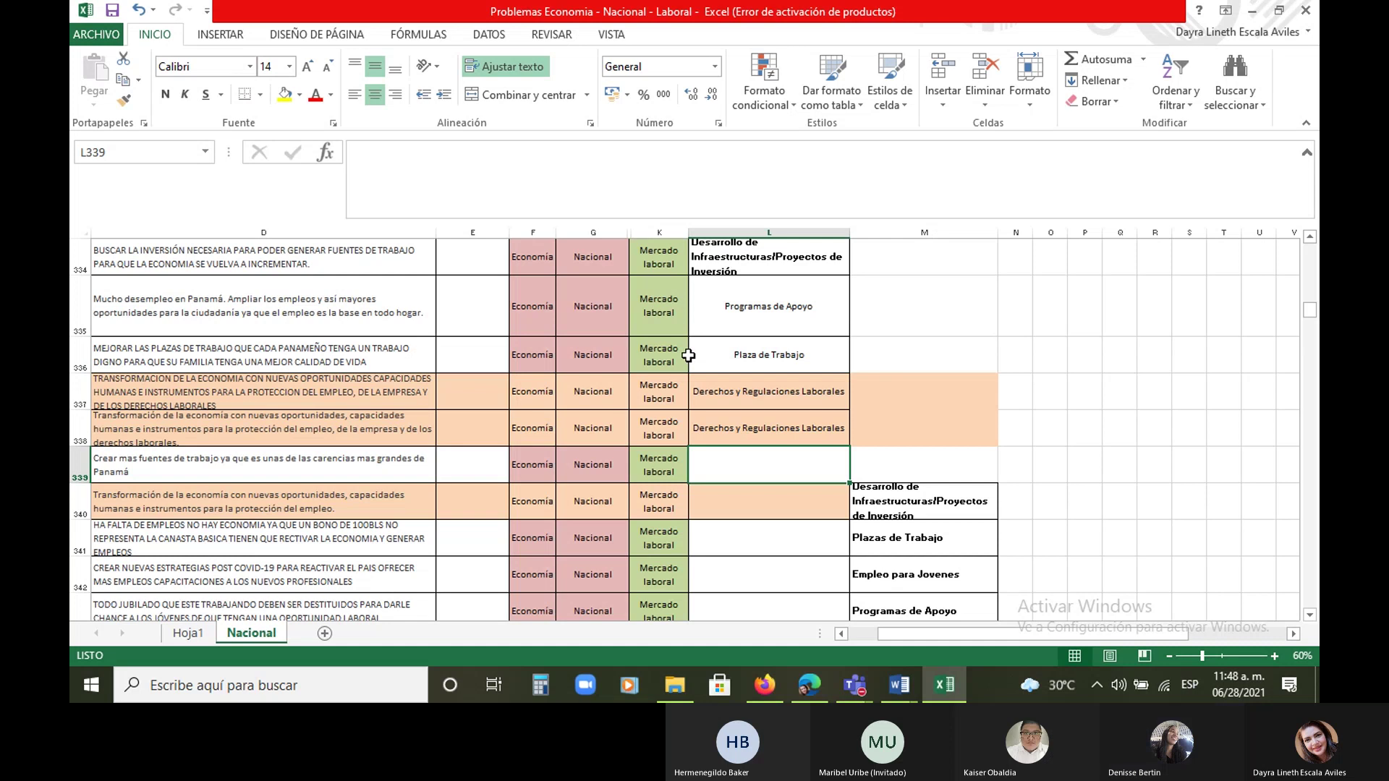
Enter Desarrollo de Infraestructuras/Proyectos de Inversión in L339 for the proposal about creating more sources of work in Panamá
key(Down)
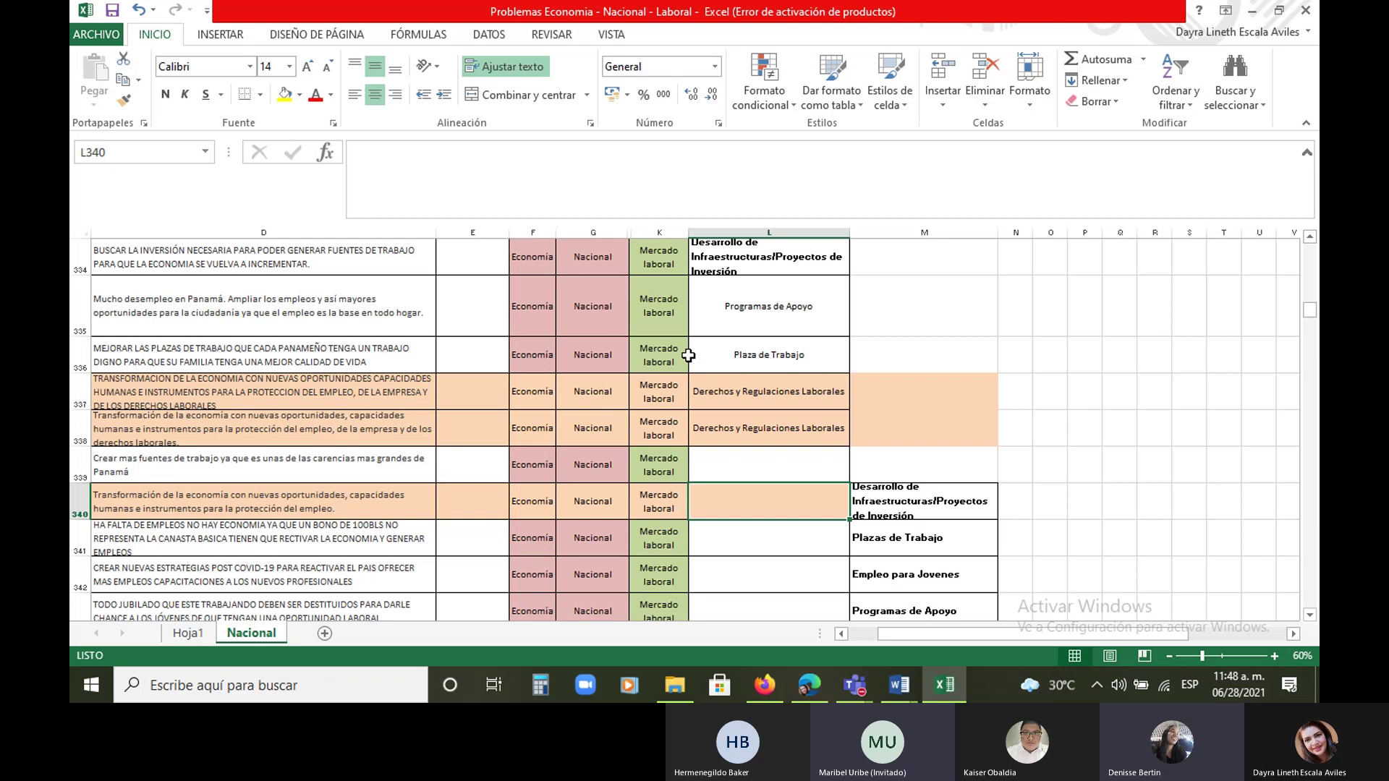
key(Up)
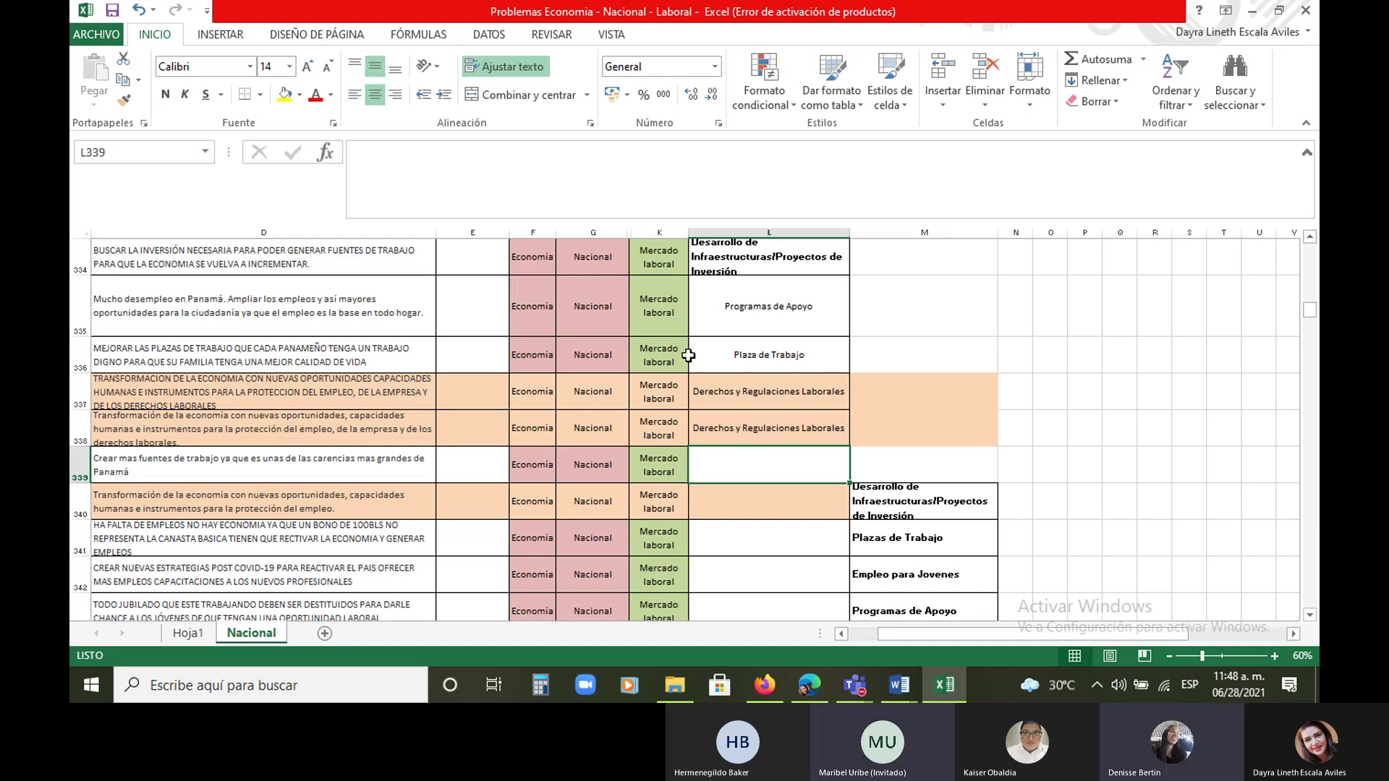
text(de)
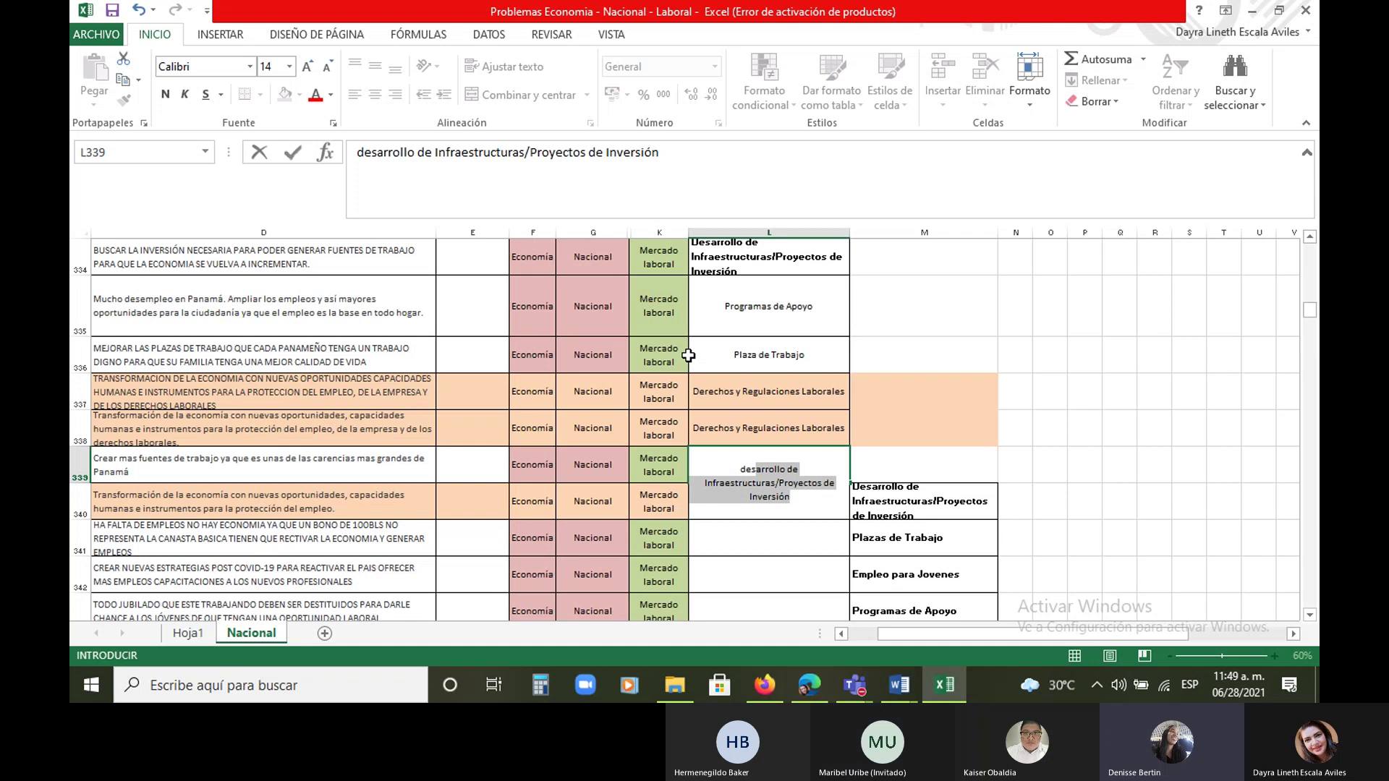
key(Return)
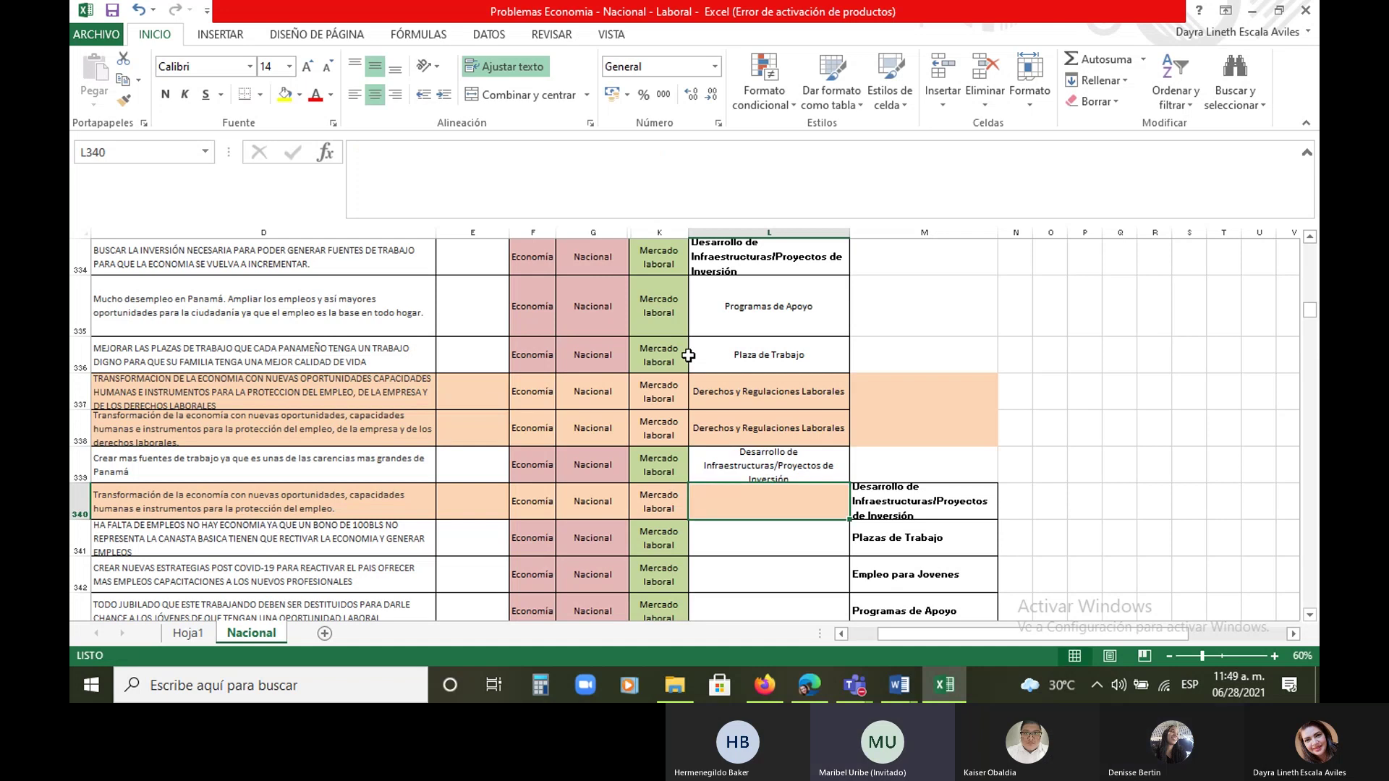
Classify the row 340 proposal on transforming the economy and protecting employment as Derechos y Regulaciones Laborales in column L
text(derechos y Regulaciones Laborales)
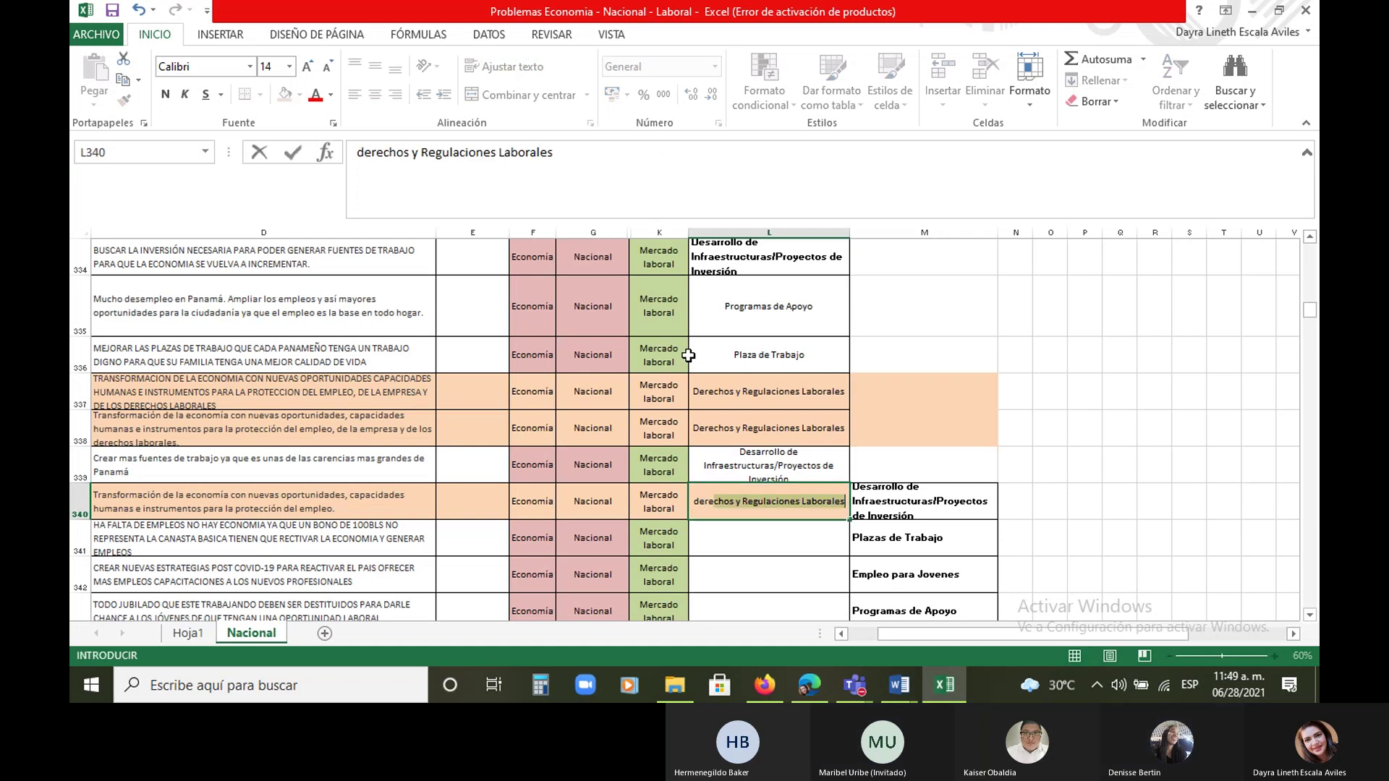
key(Return)
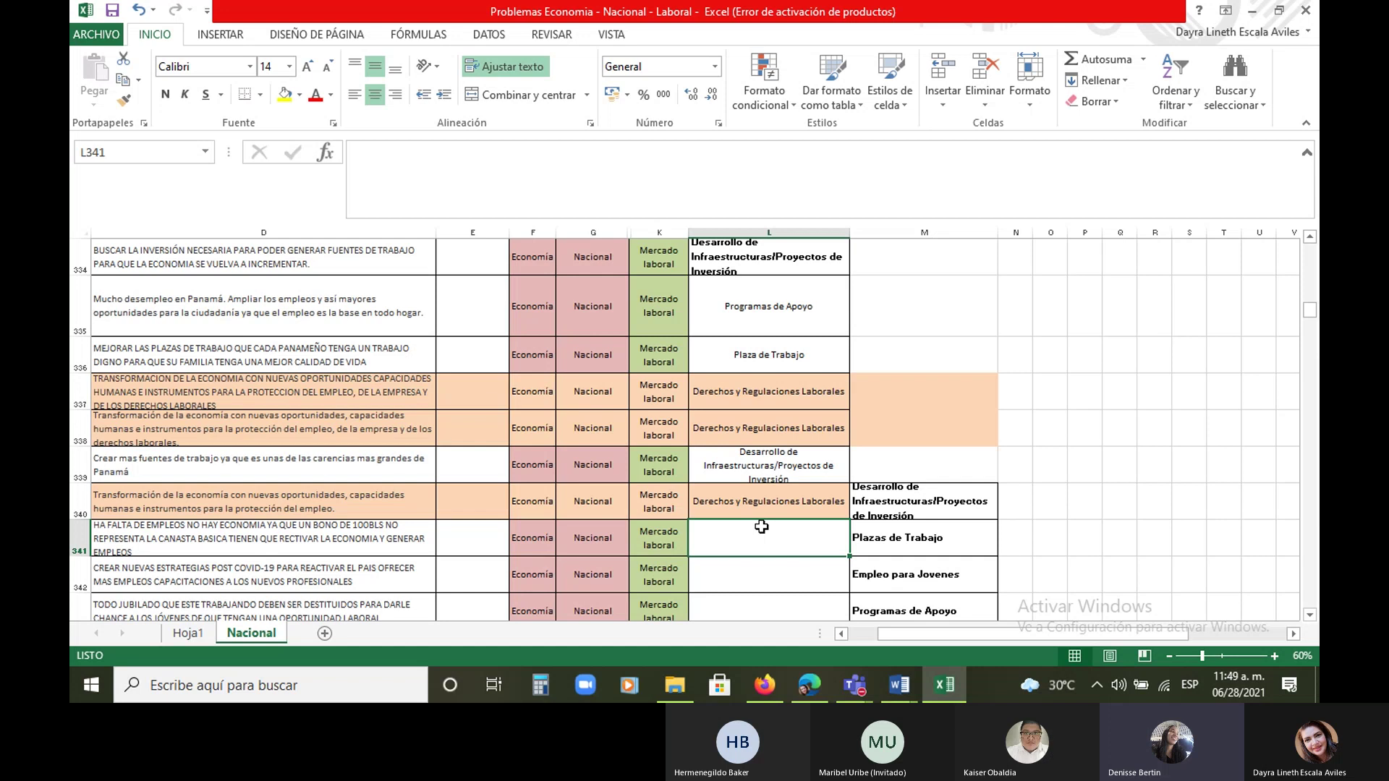
scroll(761, 526, up, 2)
scroll(774, 523, down, 2)
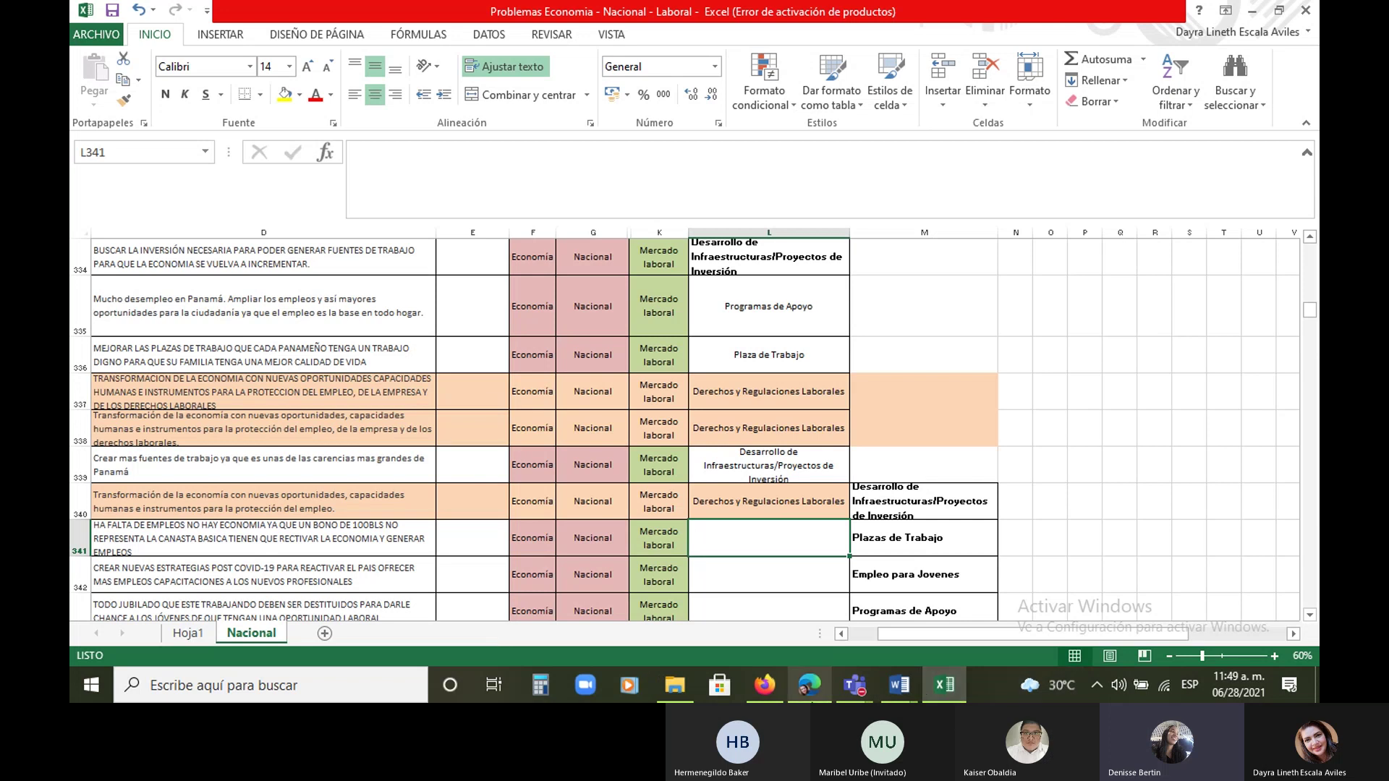
Switch to the Sesión PB - REG OCC ECONOMÍA meeting in Microsoft Teams and stop sharing the screen
mouse_move(855, 691)
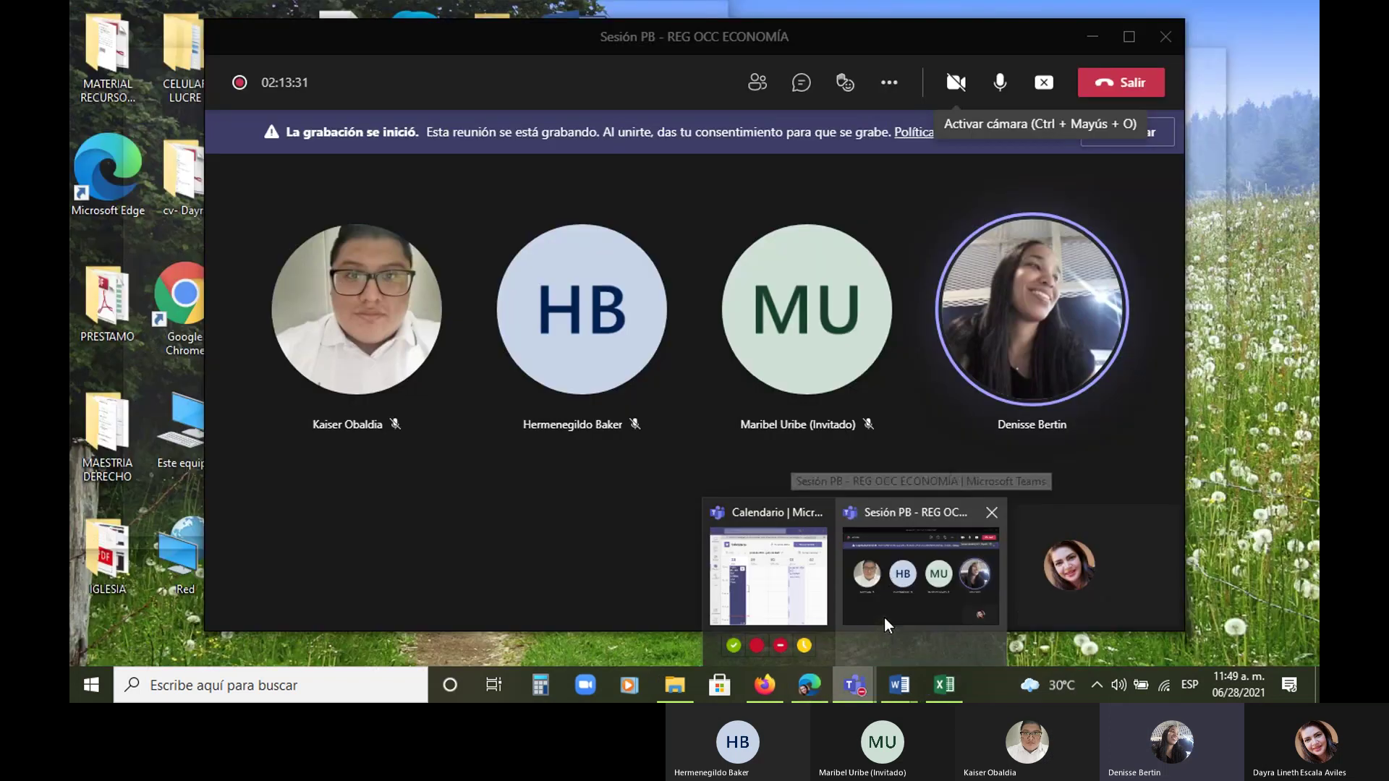
click(884, 618)
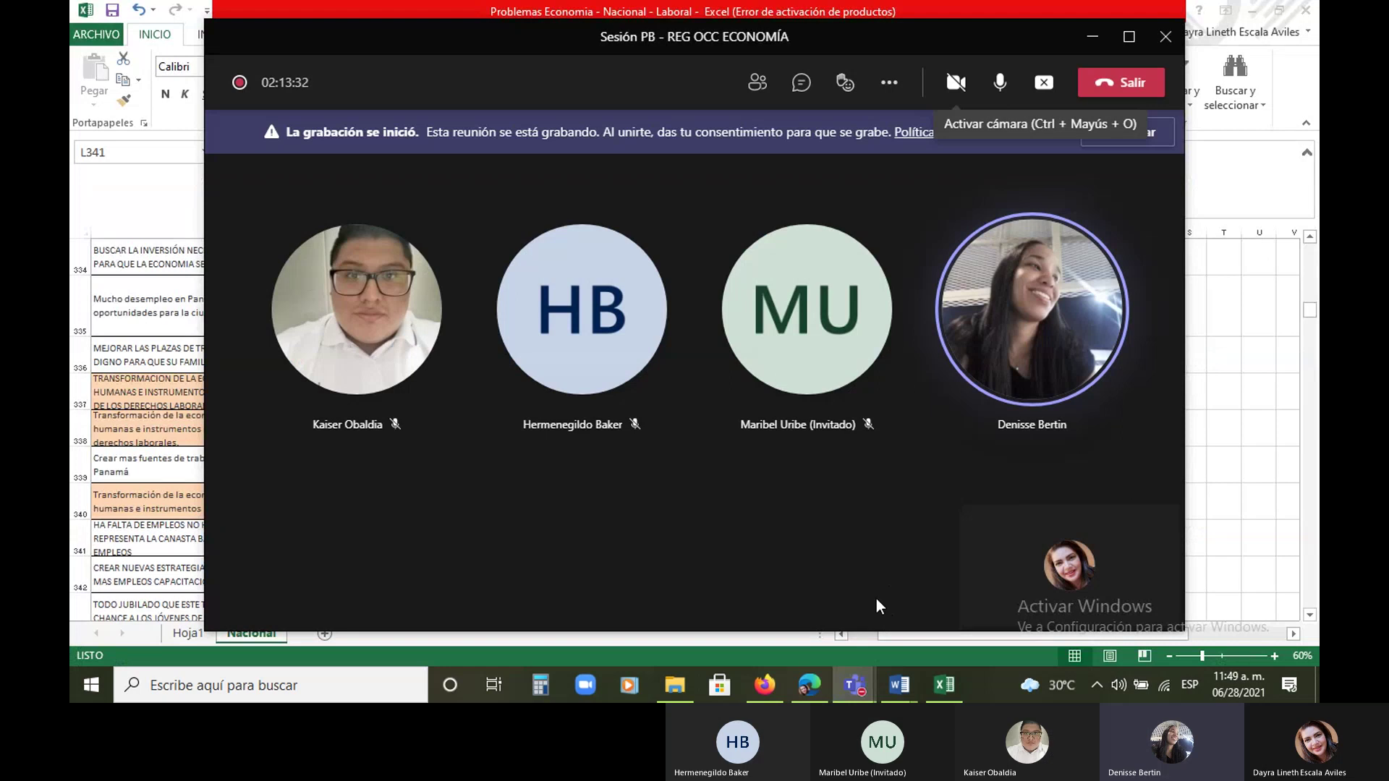
click(1046, 92)
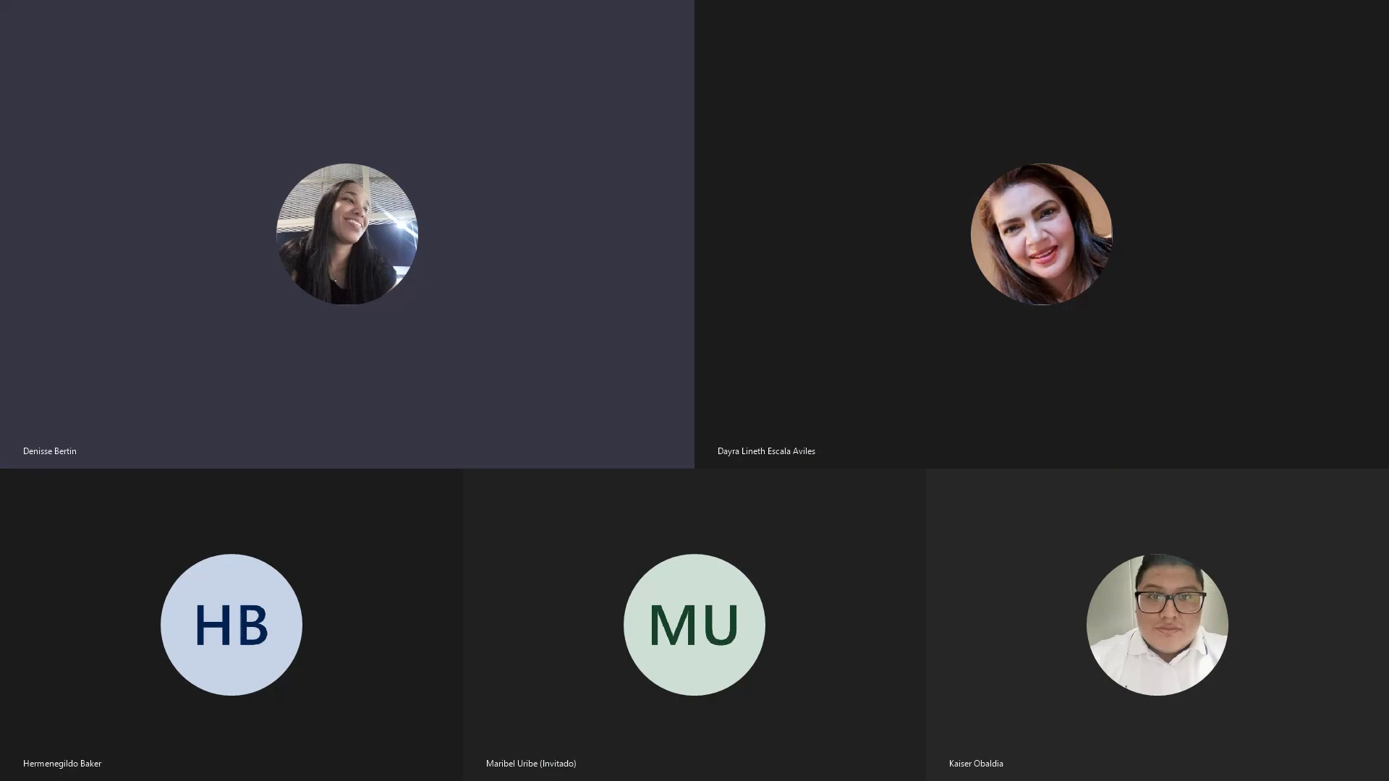